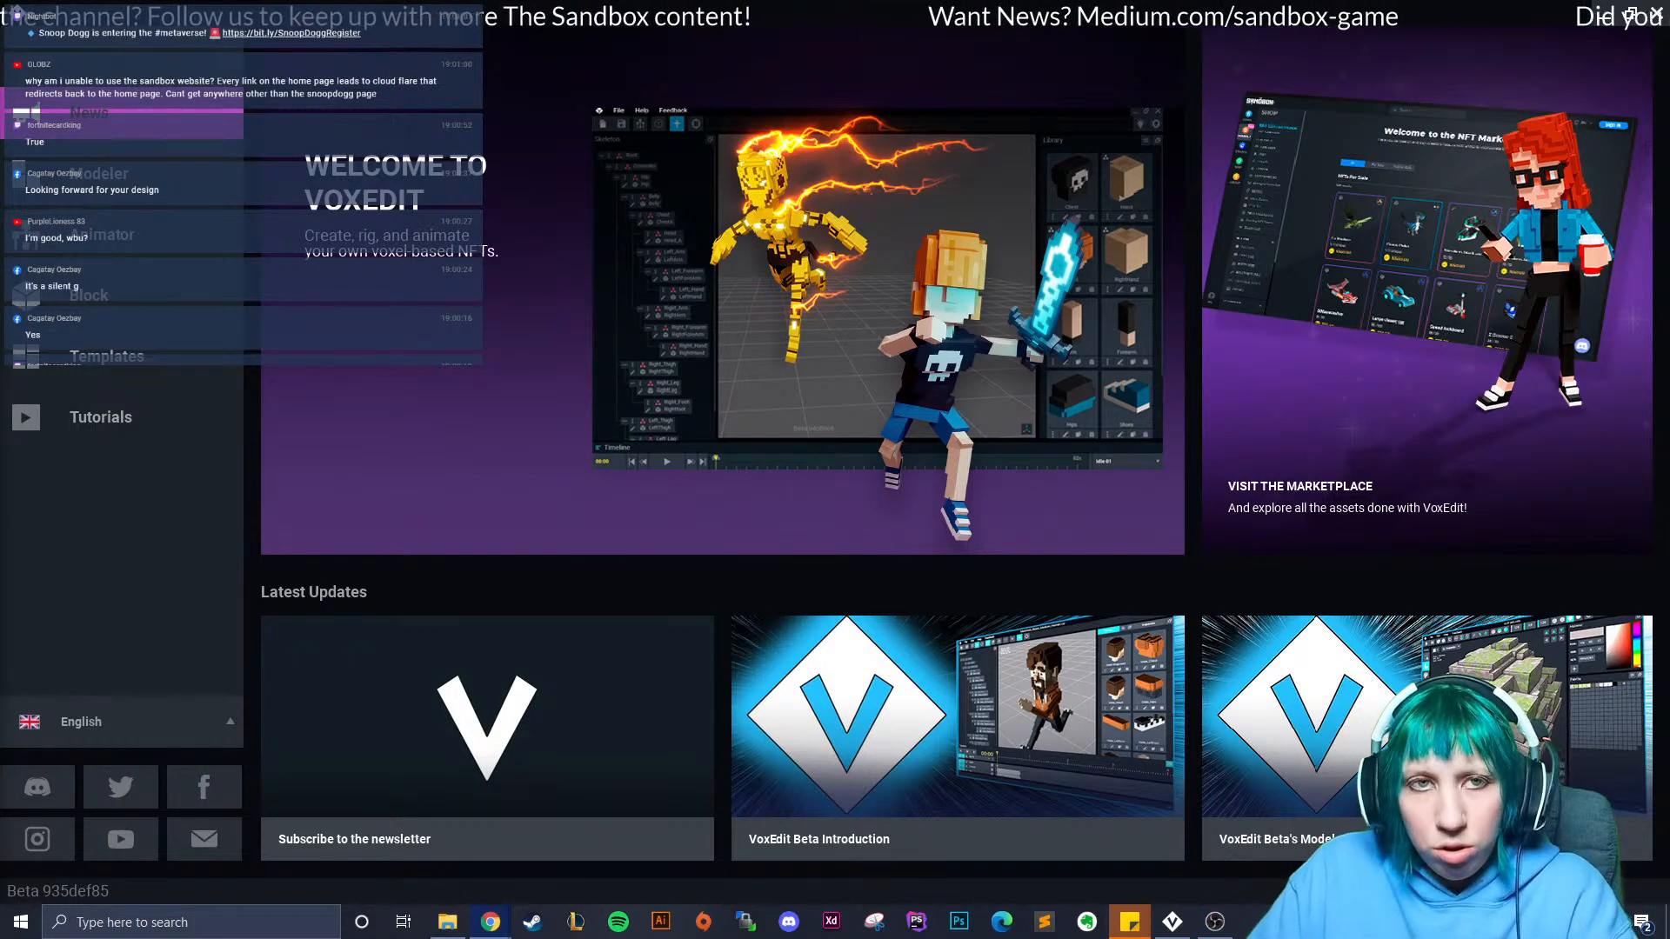
Switch to The Sandbox website in the browser and view the VoxEdit page in its Create section.
{"action": "left_click_drag", "start_coordinate": [0, 335], "coordinate": [868, 2]}
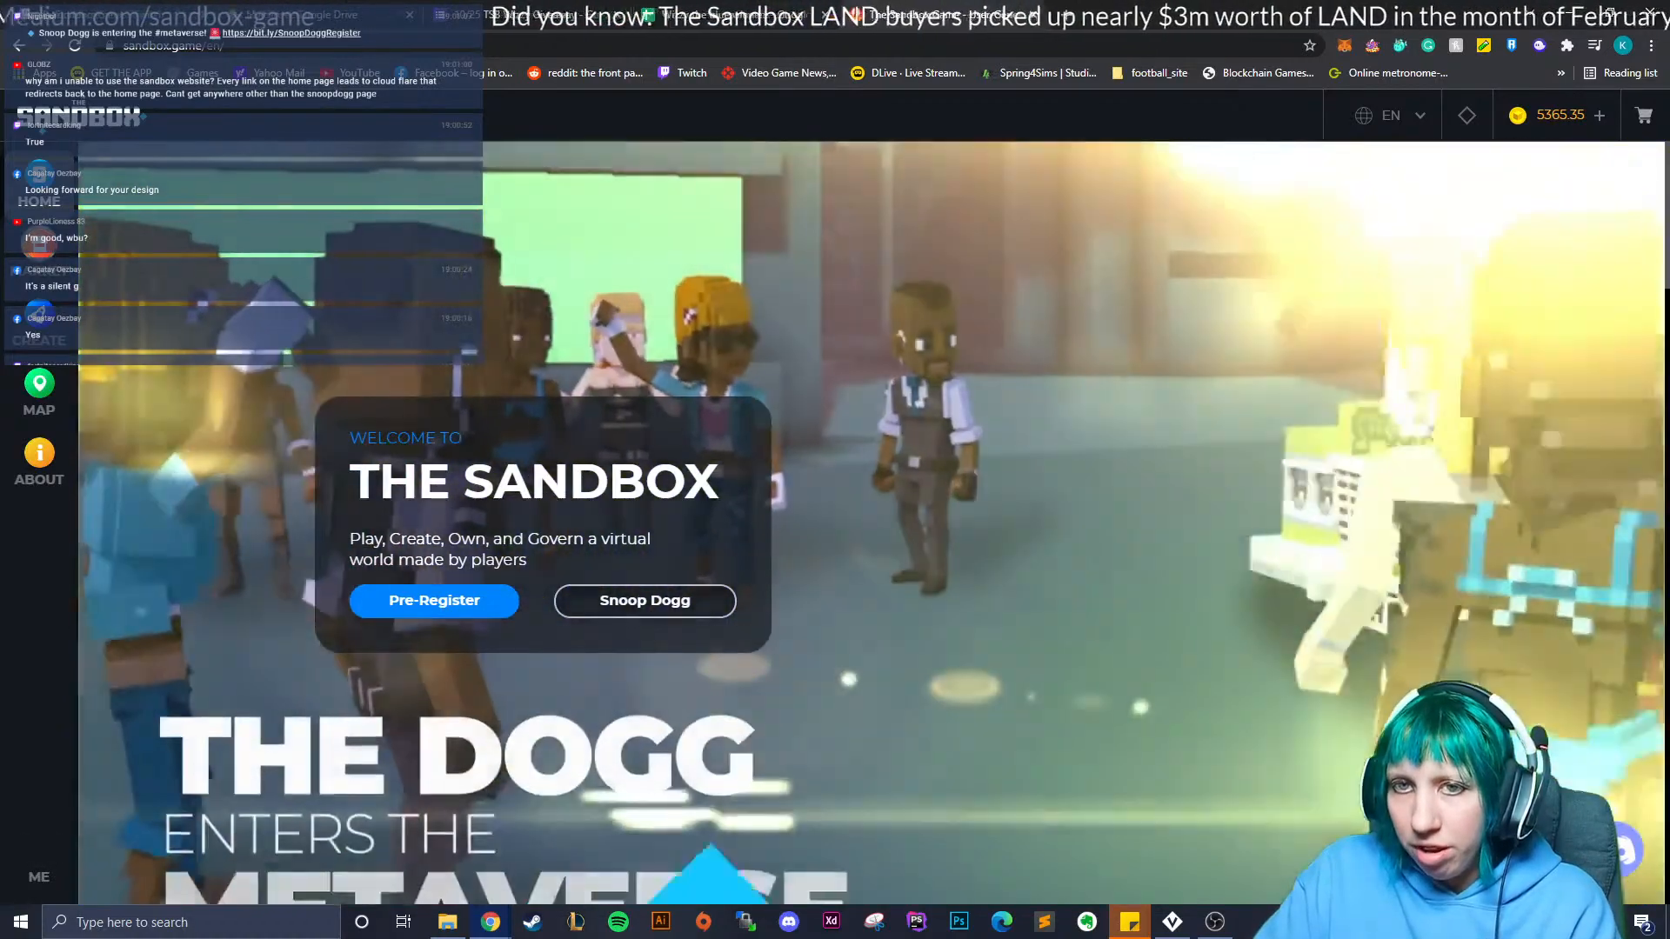
{"action": "left_click", "coordinate": [39, 248]}
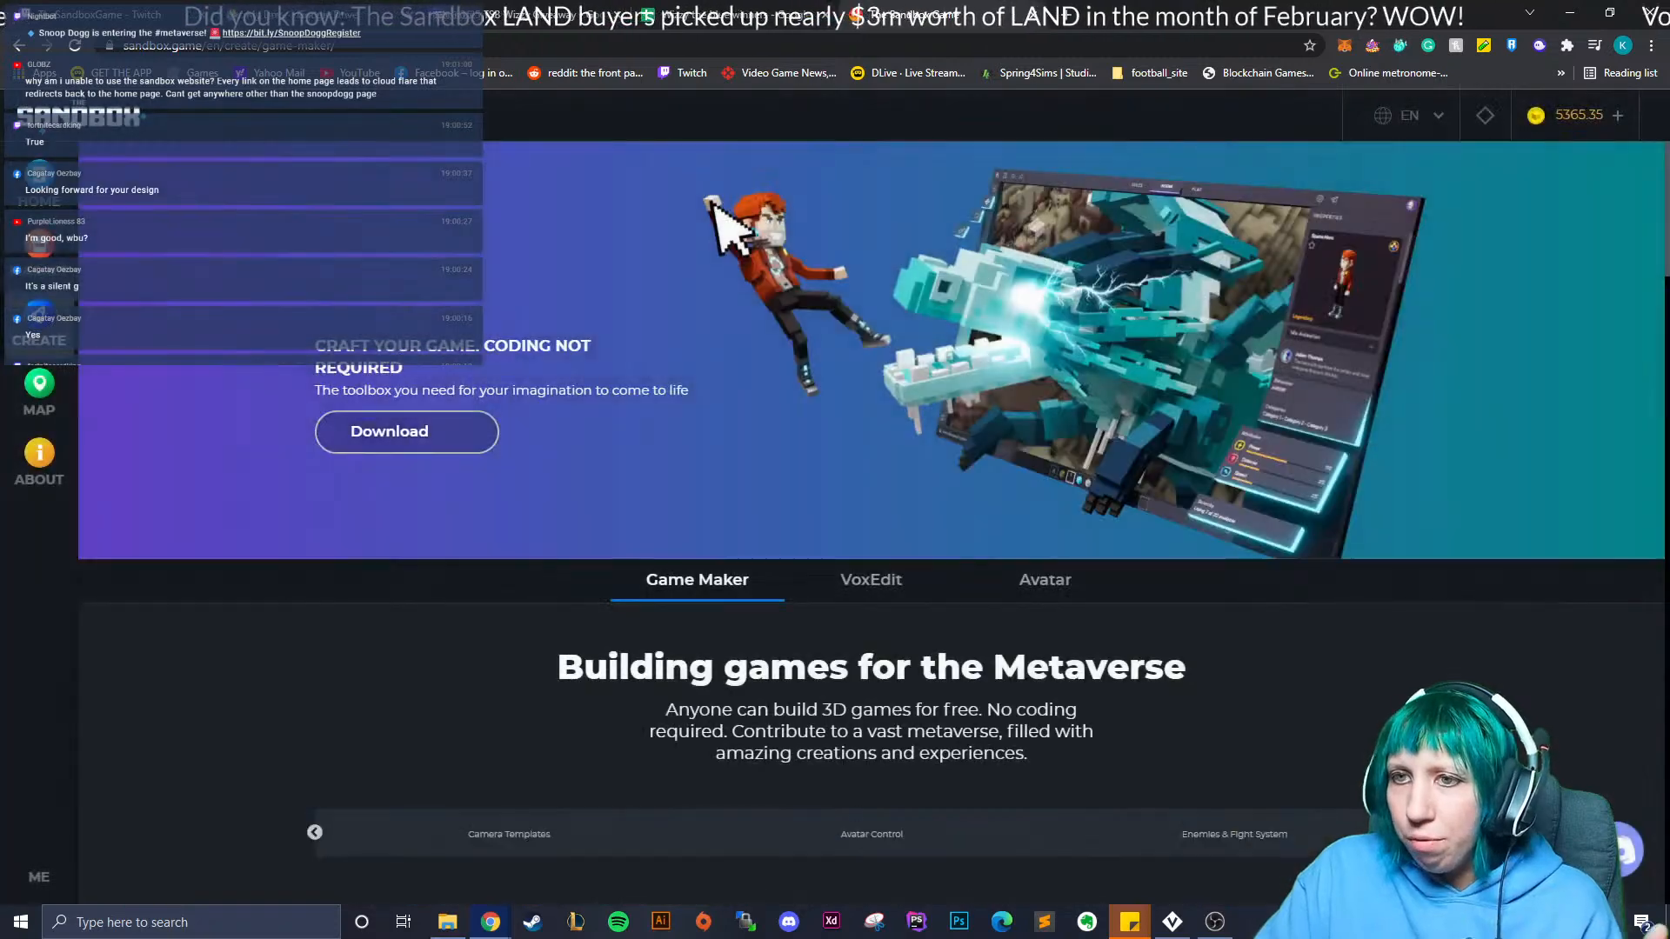
{"action": "left_click", "coordinate": [870, 580]}
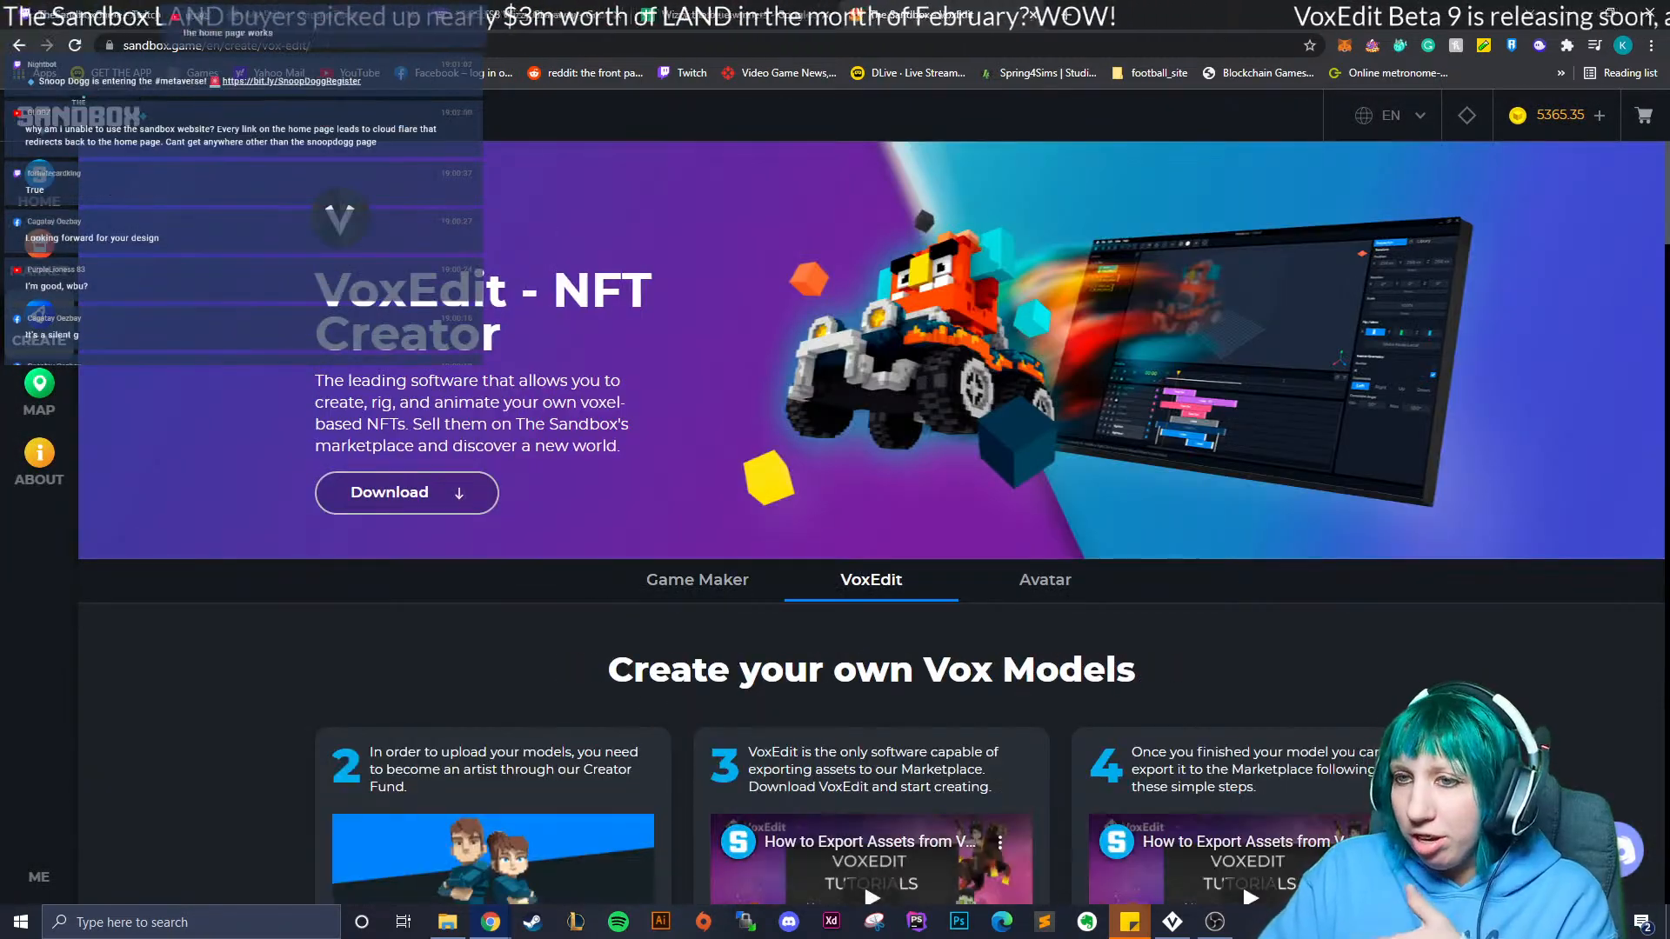
{"action": "left_click", "coordinate": [39, 394]}
{"action": "left_click", "coordinate": [39, 324]}
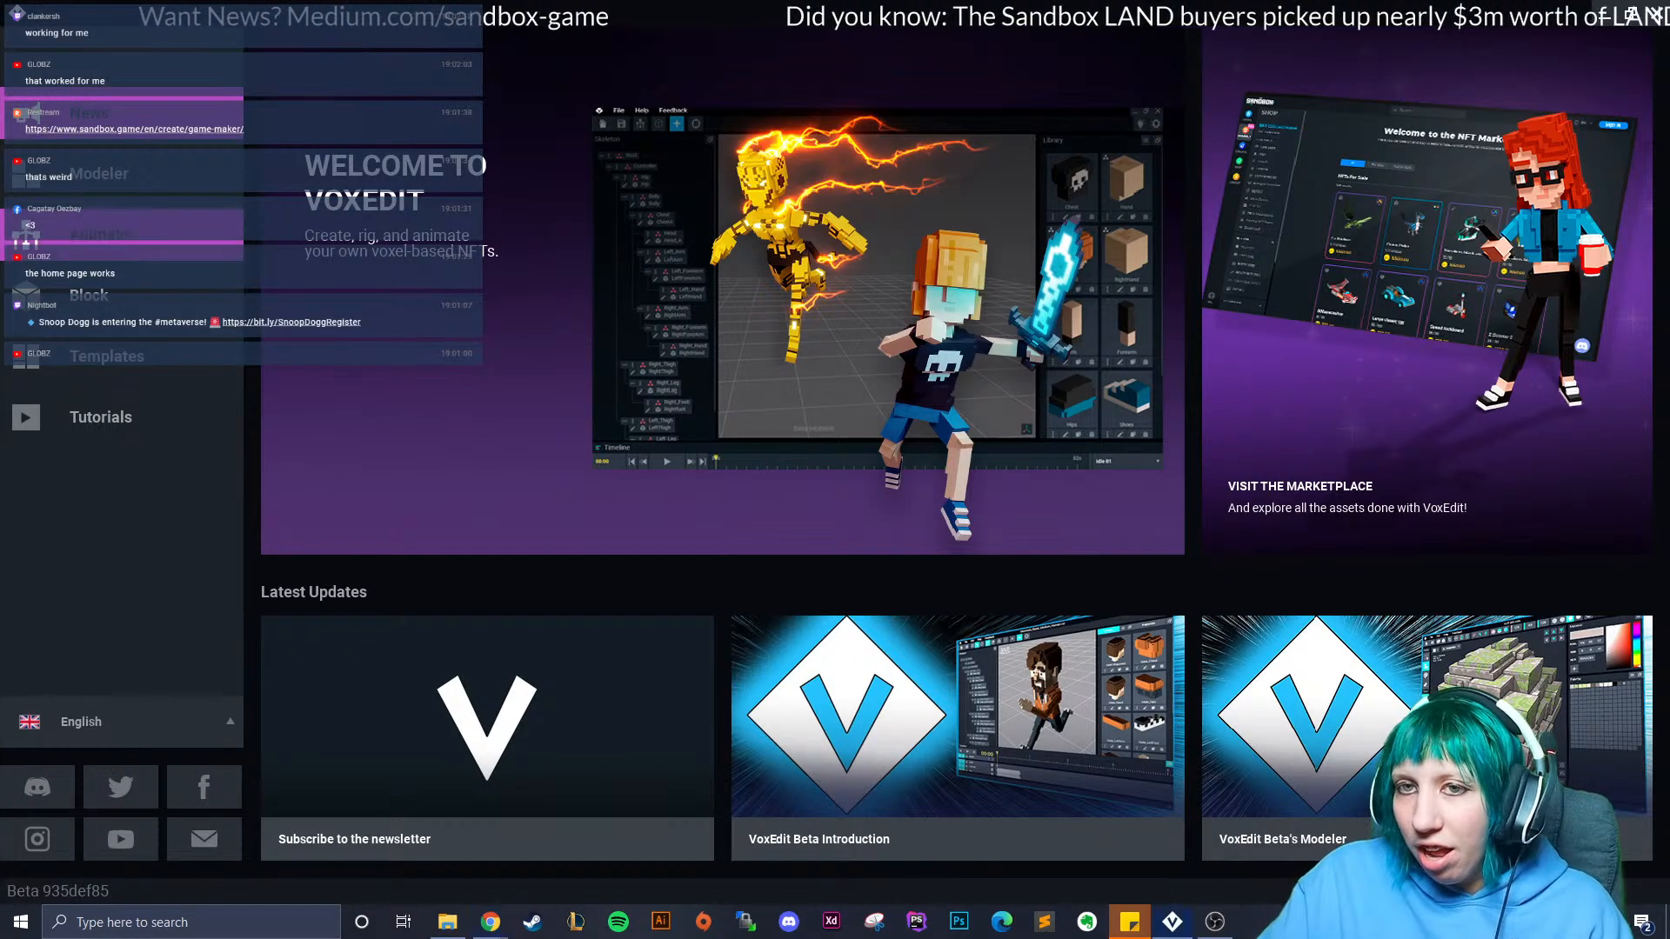
Open skeleton band.vxr in the VoxEdit Animator from the skeleton band folder under MONDAY and random.
{"action": "left_click", "coordinate": [122, 234]}
{"action": "left_click", "coordinate": [958, 137]}
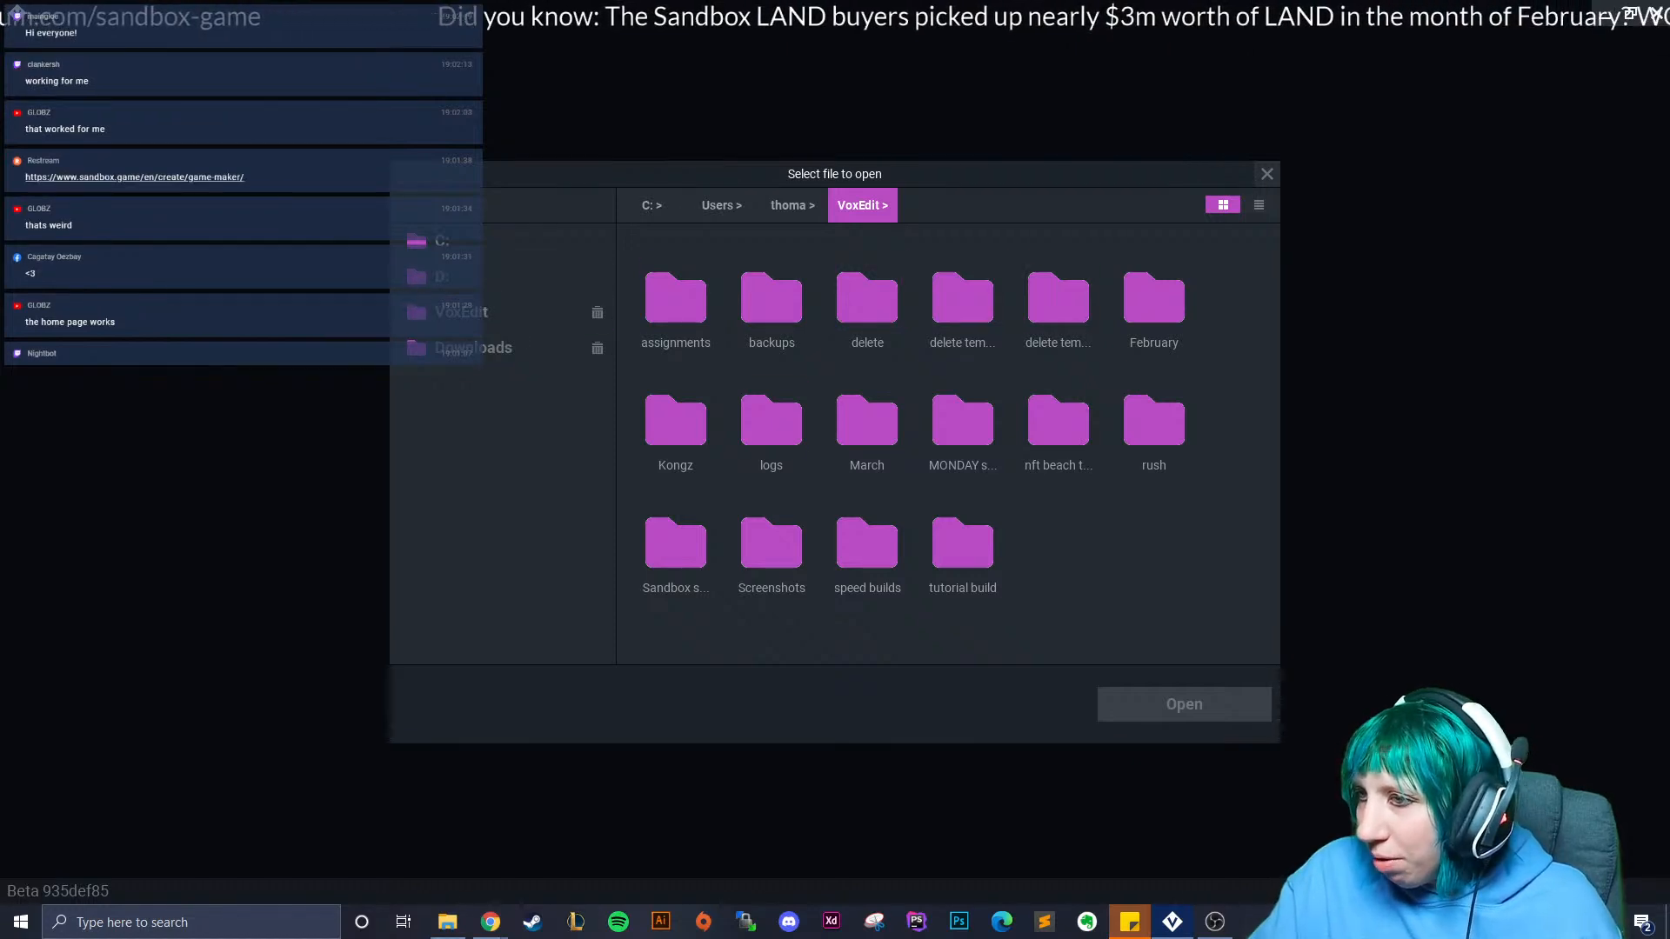
{"action": "double_click", "coordinate": [962, 419]}
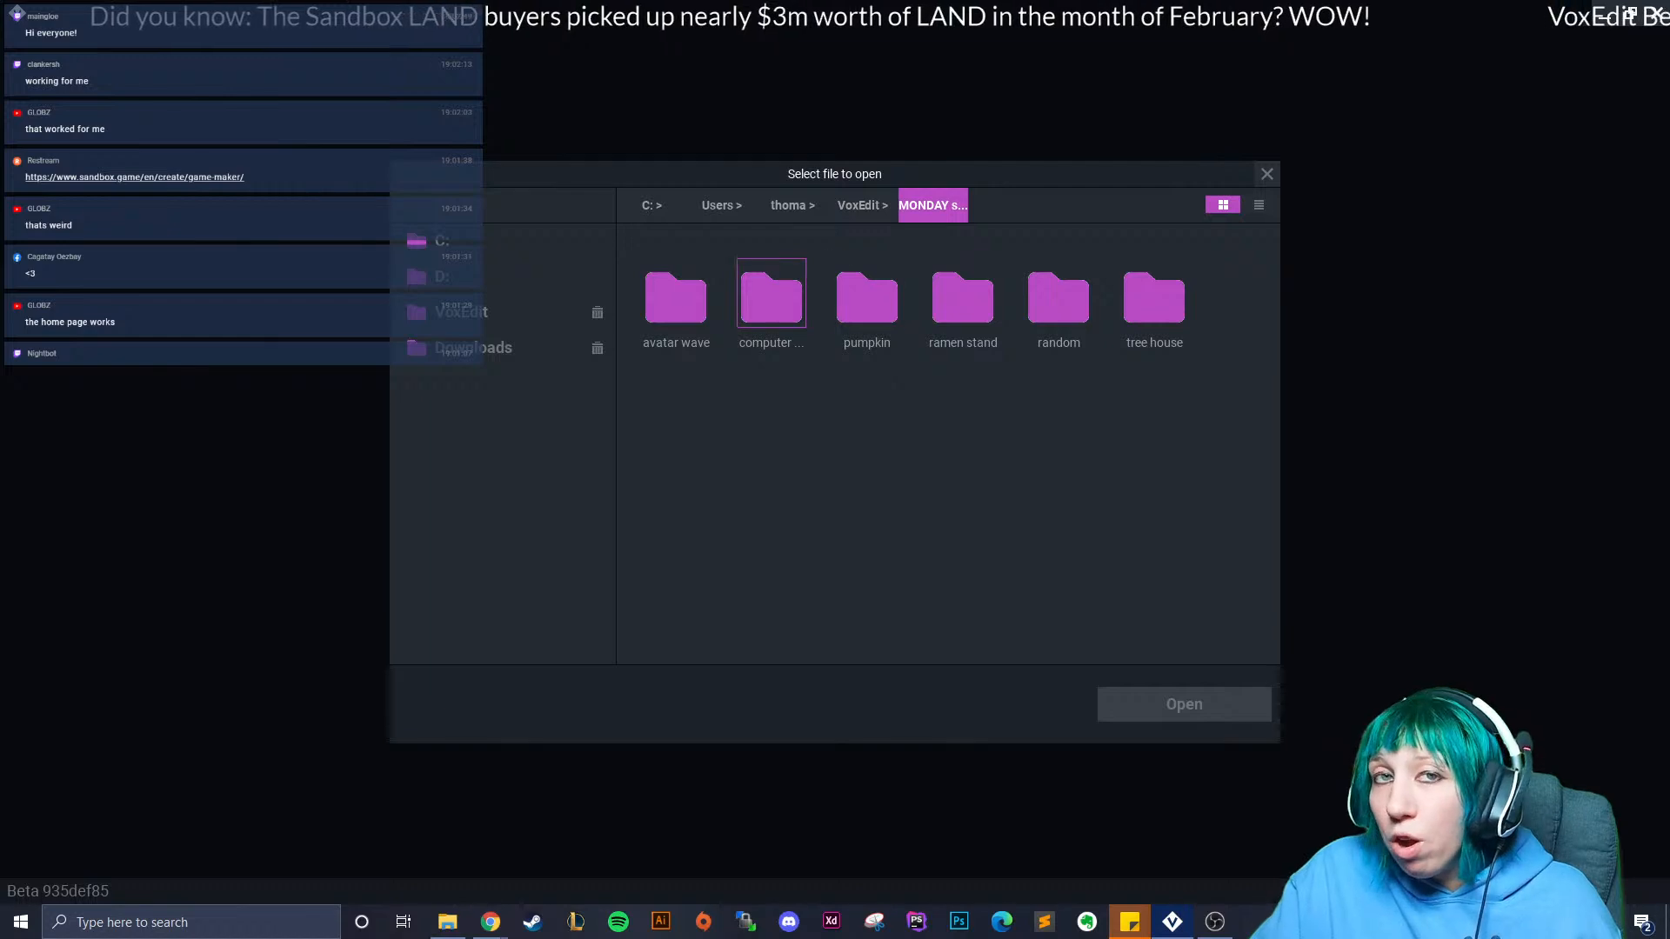
{"action": "double_click", "coordinate": [963, 300]}
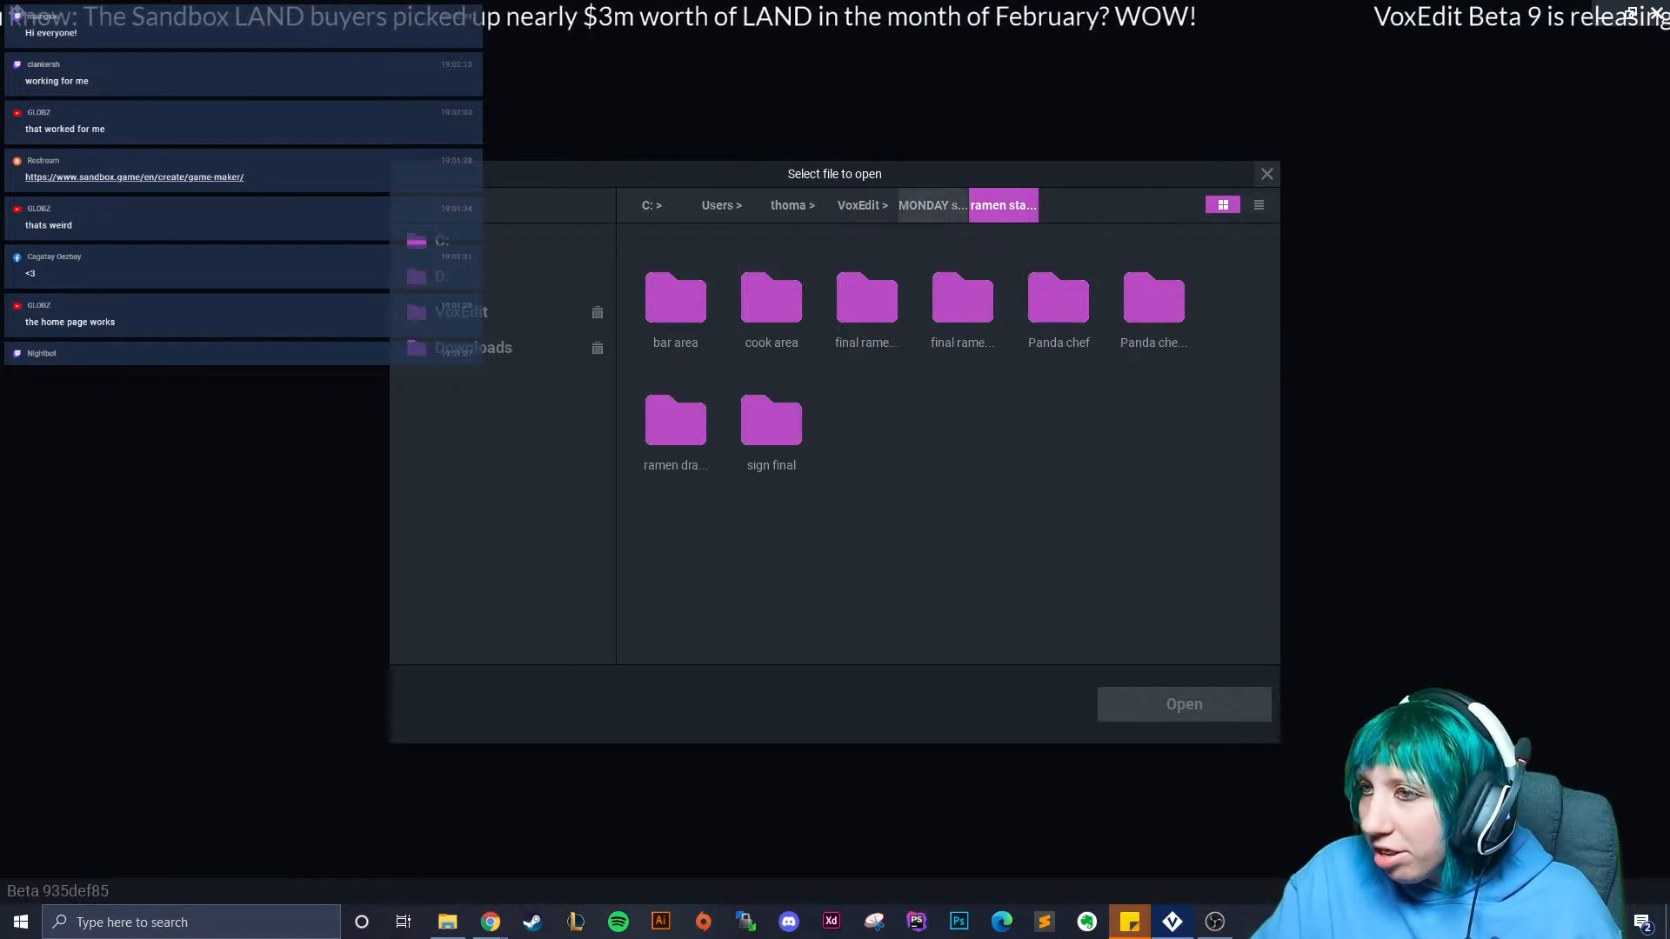
{"action": "left_click", "coordinate": [932, 206]}
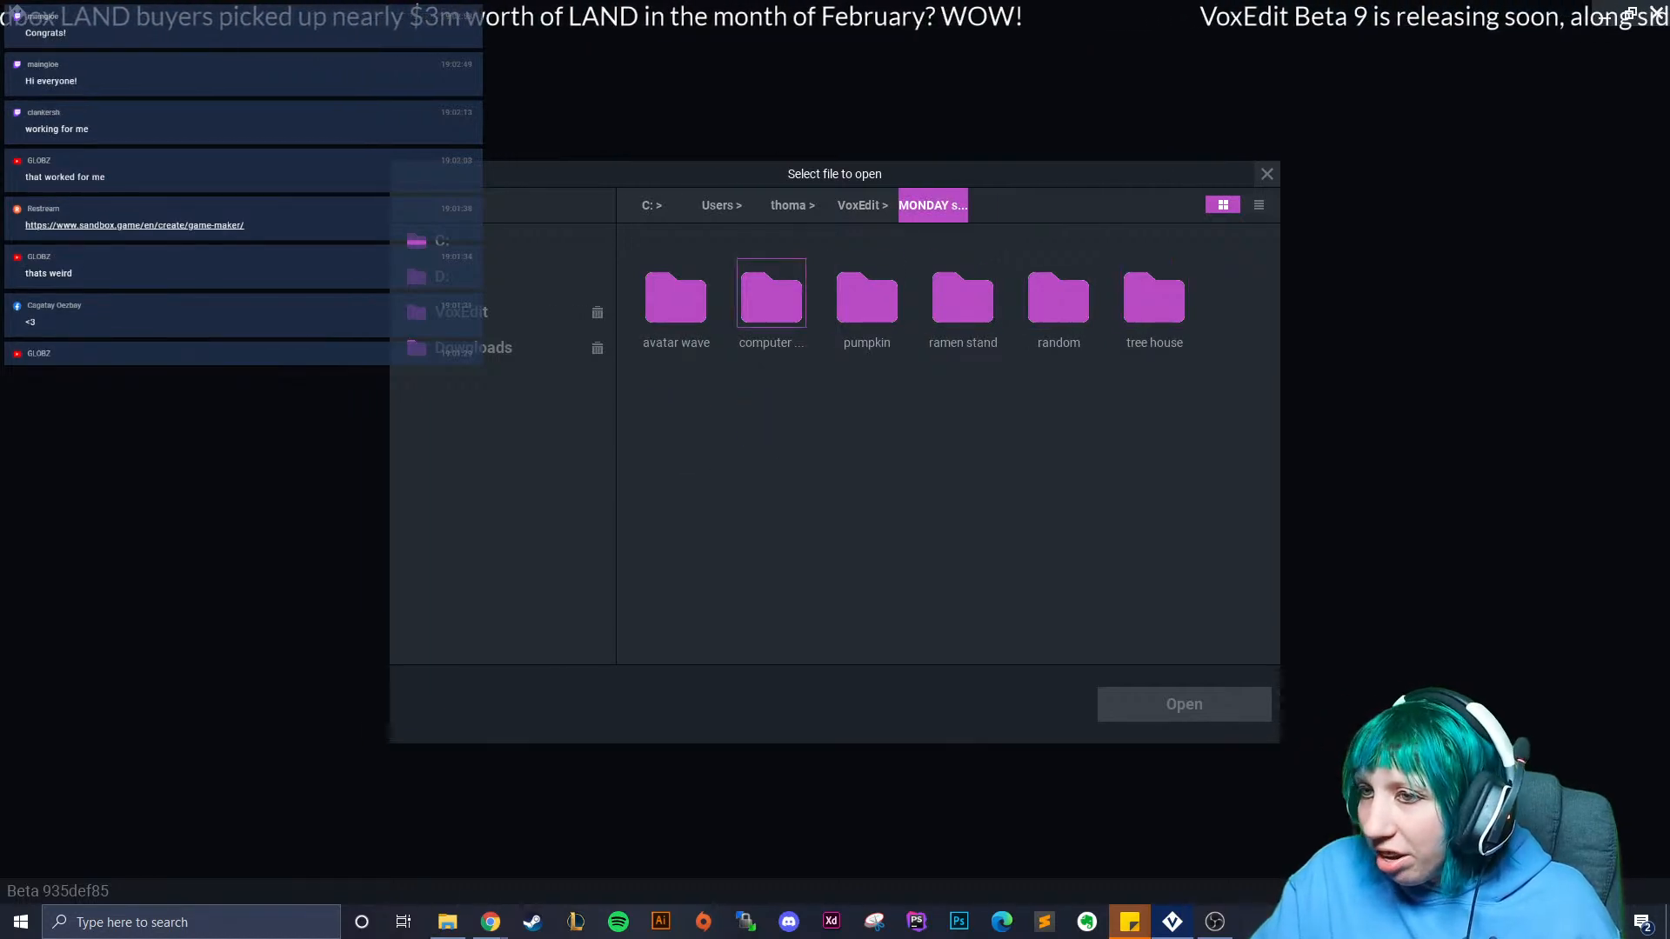
{"action": "double_click", "coordinate": [1059, 300]}
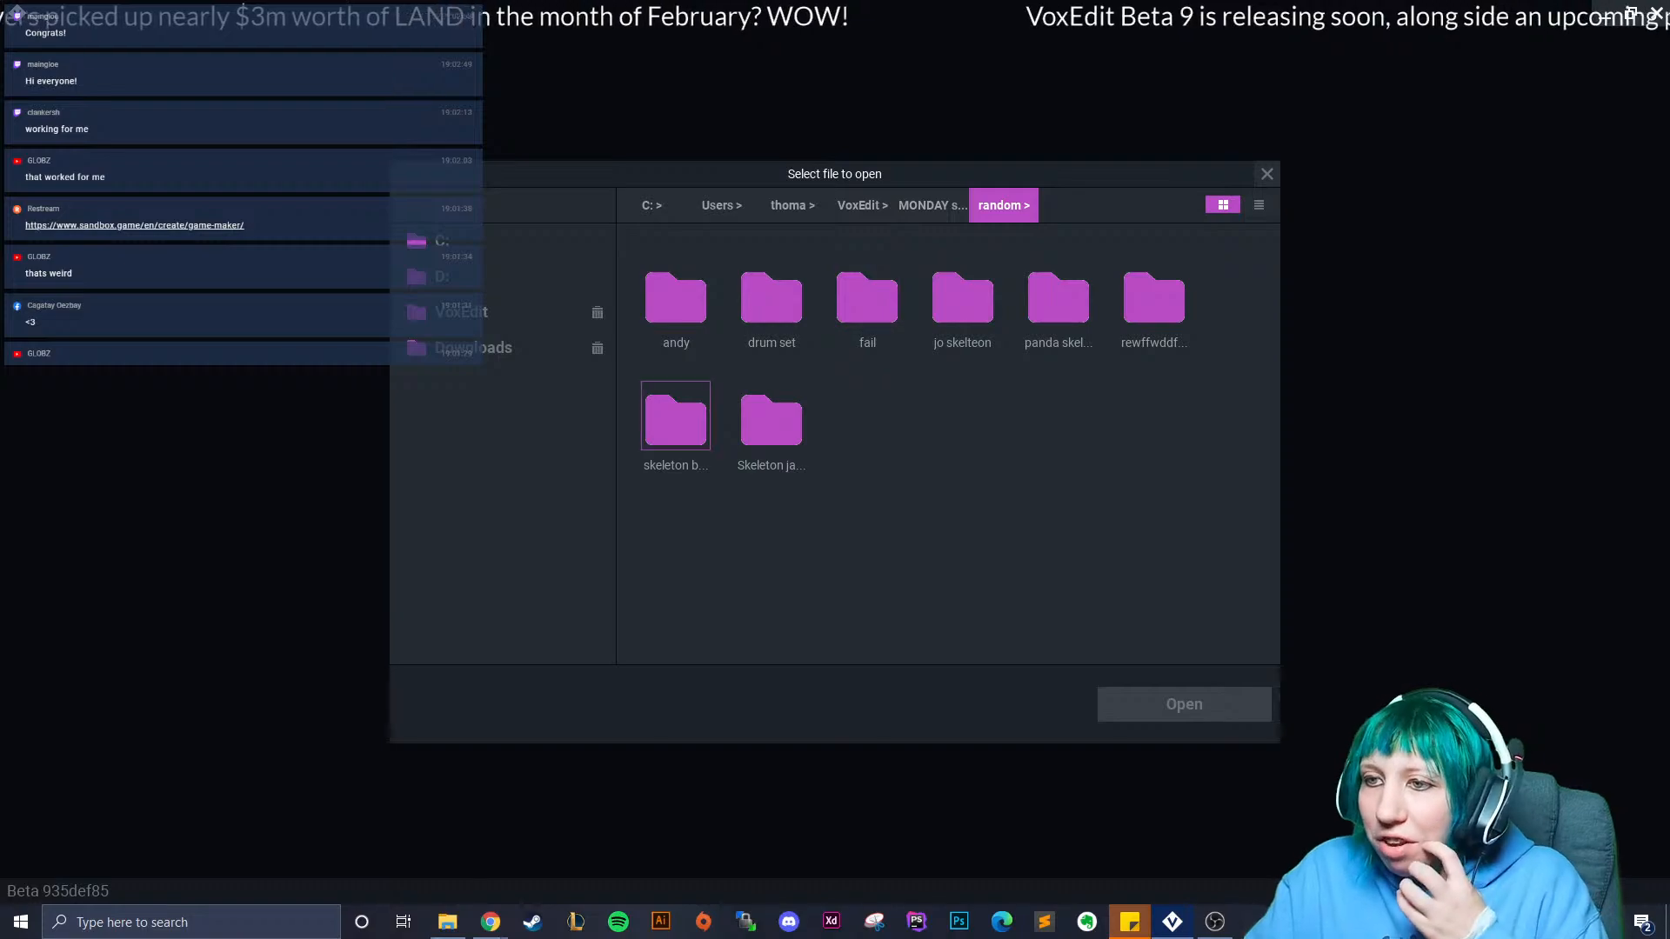
{"action": "double_click", "coordinate": [676, 422]}
{"action": "left_click", "coordinate": [675, 293]}
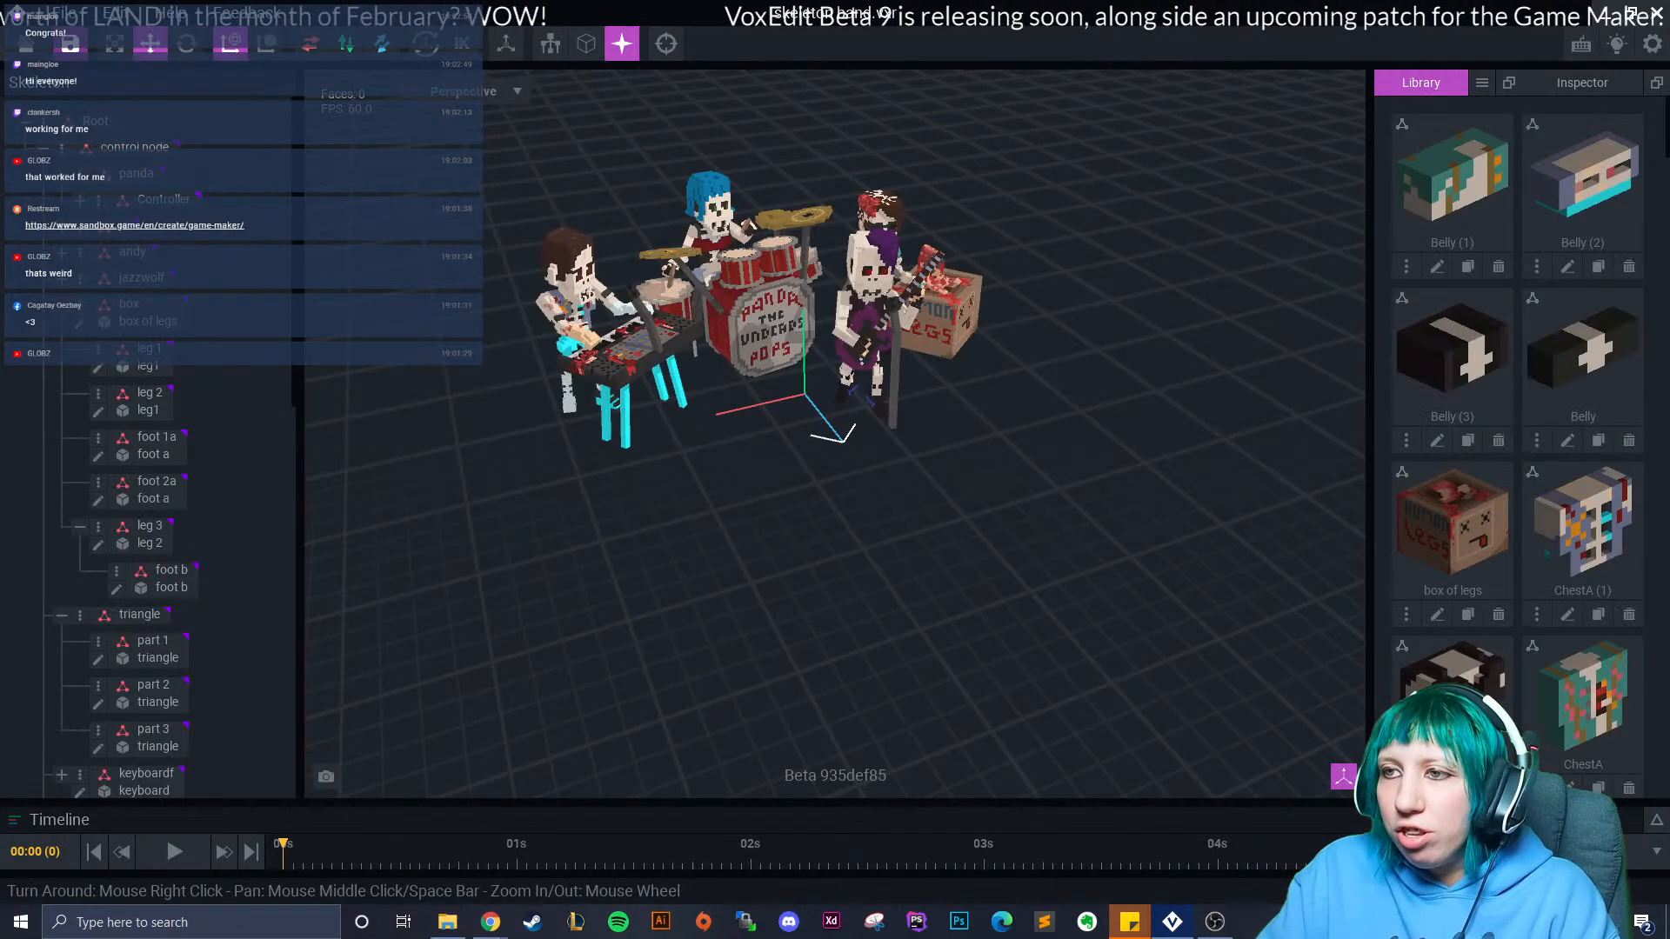
Examine the skeleton band scene from the front and return to the welcome screen without saving changes.
{"action": "right_click_drag", "start_coordinate": [1001, 409], "coordinate": [966, 349]}
{"action": "scroll", "coordinate": [1000, 406], "scroll_direction": "up", "scroll_amount": 3}
{"action": "scroll", "coordinate": [1000, 406], "scroll_direction": "down", "scroll_amount": 3}
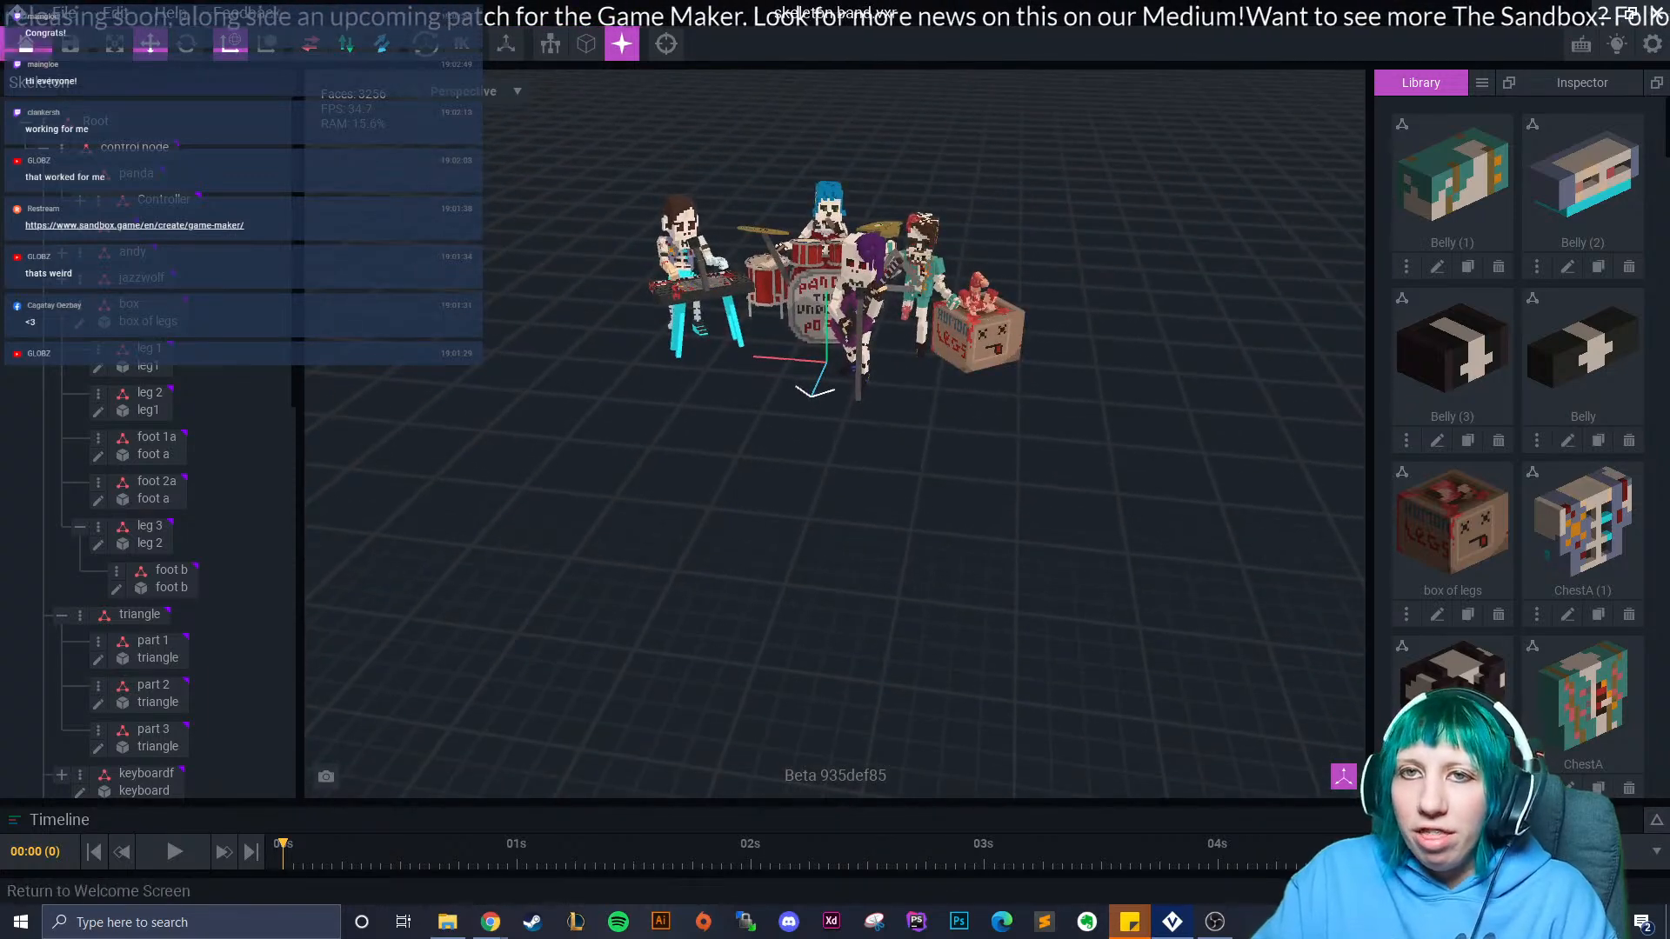
{"action": "left_click", "coordinate": [26, 43]}
{"action": "left_click", "coordinate": [835, 337]}
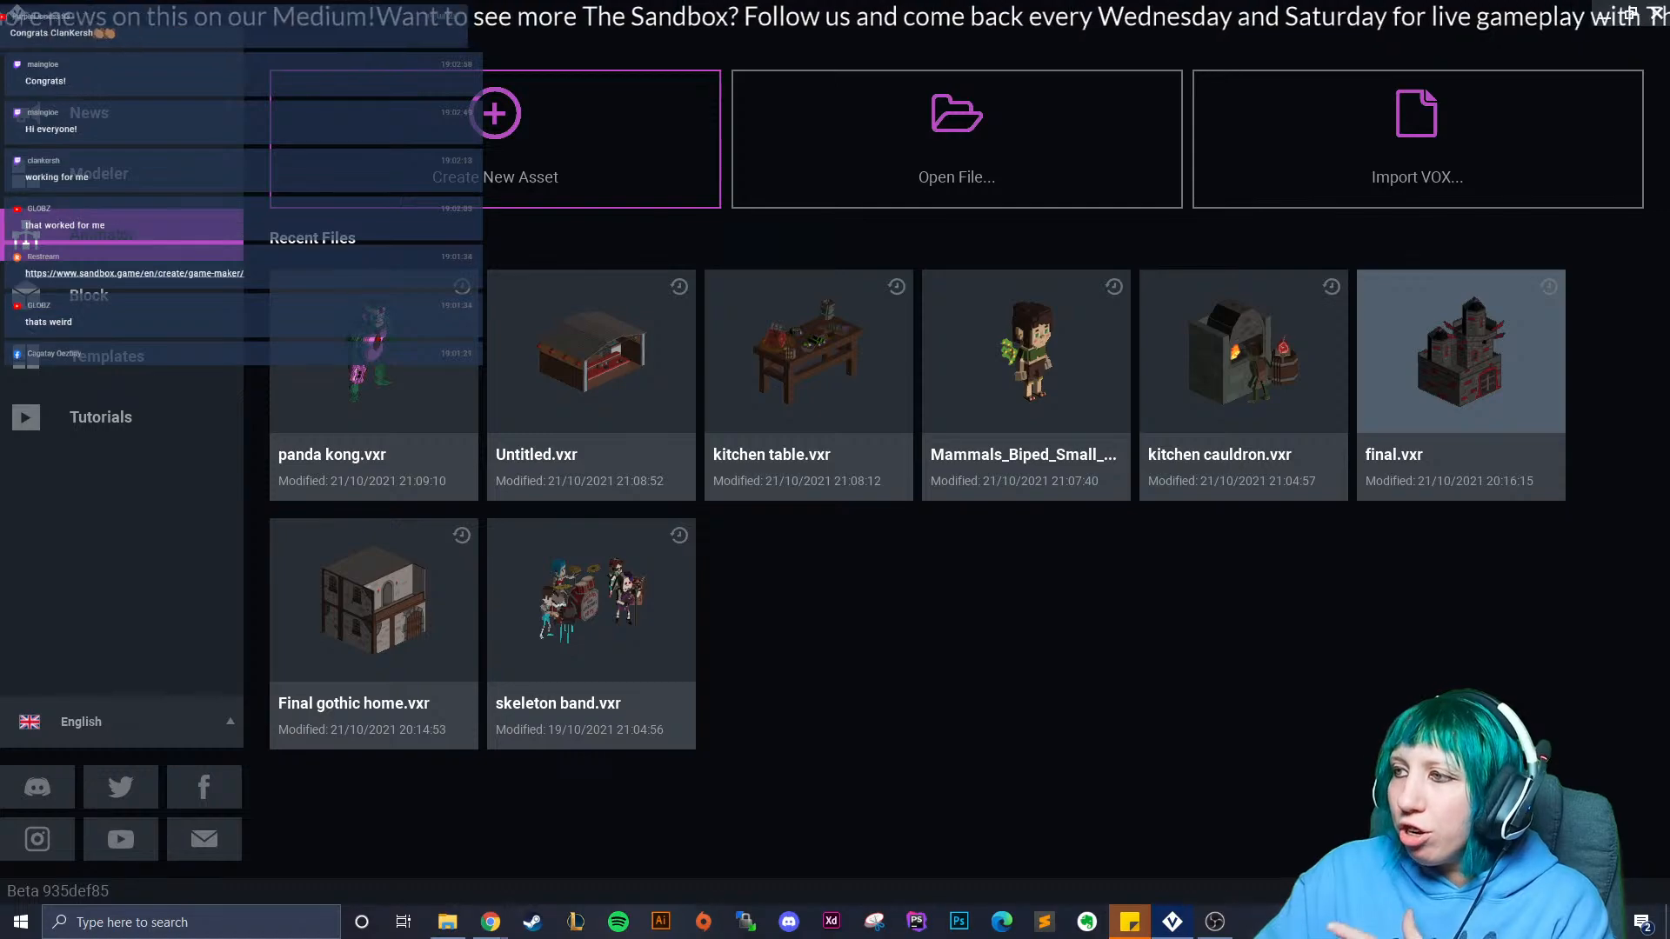
Open final.vxr from the recent files, examine the building, and close it with its changes saved.
{"action": "left_click", "coordinate": [1462, 383]}
{"action": "scroll", "coordinate": [960, 473], "scroll_direction": "down", "scroll_amount": 10}
{"action": "mouse_move", "coordinate": [961, 473]}
{"action": "right_mouse_down"}
{"action": "mouse_move", "coordinate": [974, 374]}
{"action": "mouse_move", "coordinate": [961, 473]}
{"action": "right_mouse_up"}
{"action": "left_click", "coordinate": [26, 44]}
{"action": "left_click", "coordinate": [652, 336]}
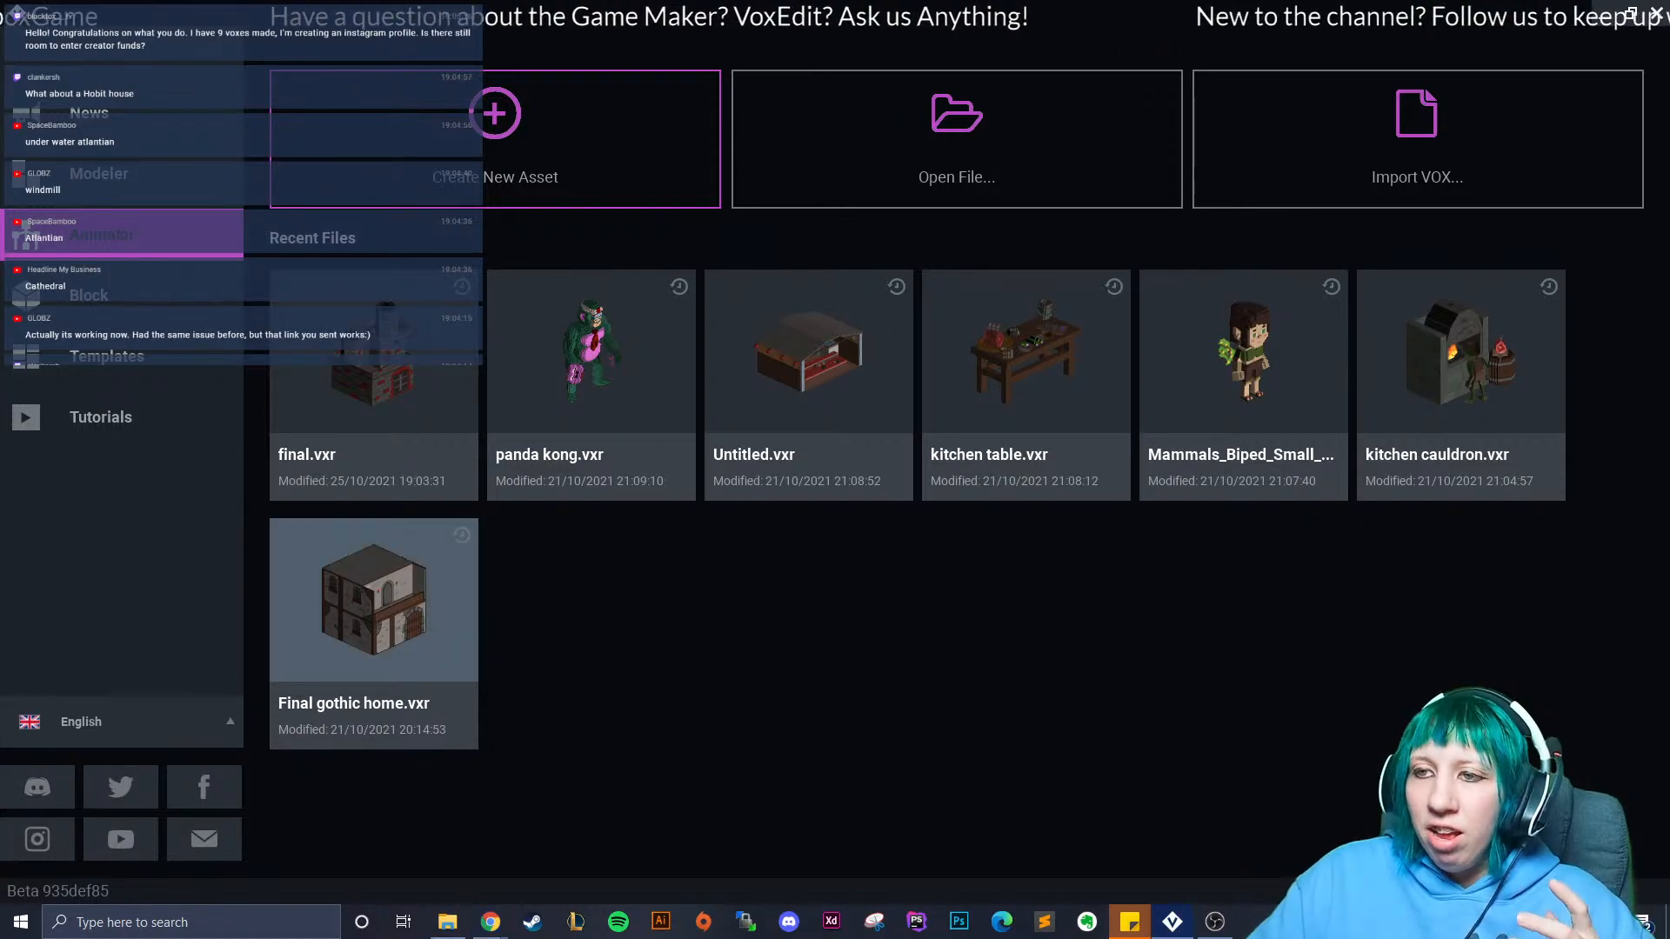
Open Final gothic home.vxr, examine the two-storey house from around its front corner, and close it without saving.
{"action": "left_click", "coordinate": [374, 601]}
{"action": "right_click_drag", "start_coordinate": [904, 557], "coordinate": [939, 556]}
{"action": "scroll", "coordinate": [806, 458], "scroll_direction": "down", "scroll_amount": 3}
{"action": "scroll", "coordinate": [858, 484], "scroll_direction": "down", "scroll_amount": 5}
{"action": "right_click_drag", "start_coordinate": [858, 485], "coordinate": [853, 480]}
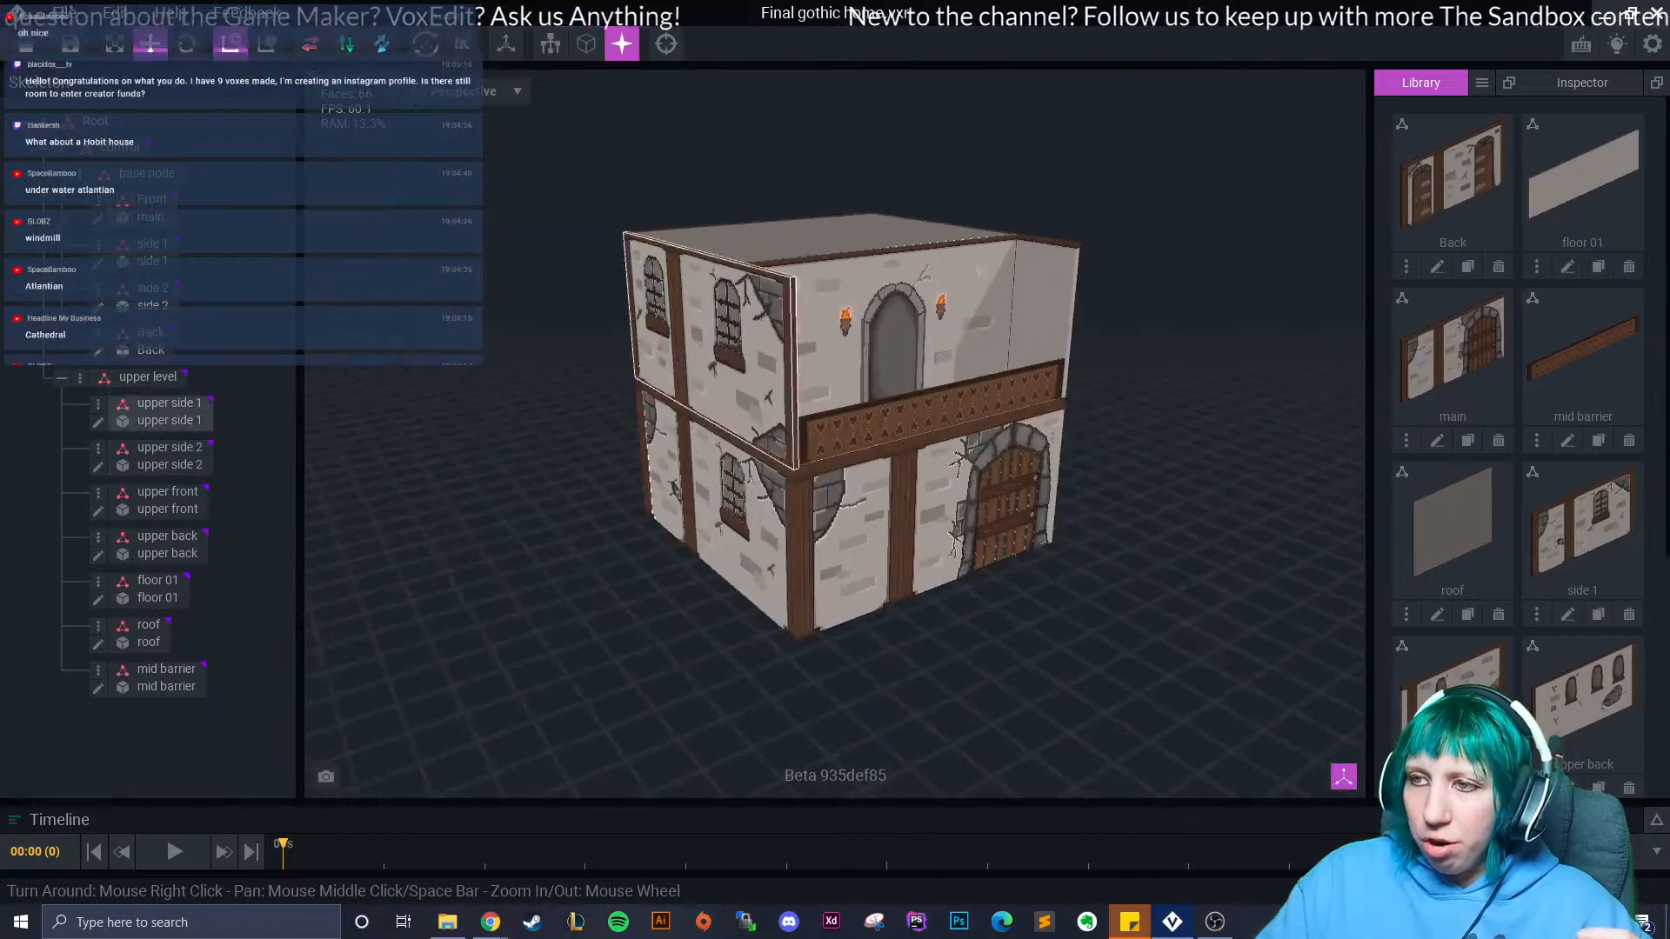
{"action": "left_click", "coordinate": [26, 43]}
{"action": "left_click", "coordinate": [835, 337]}
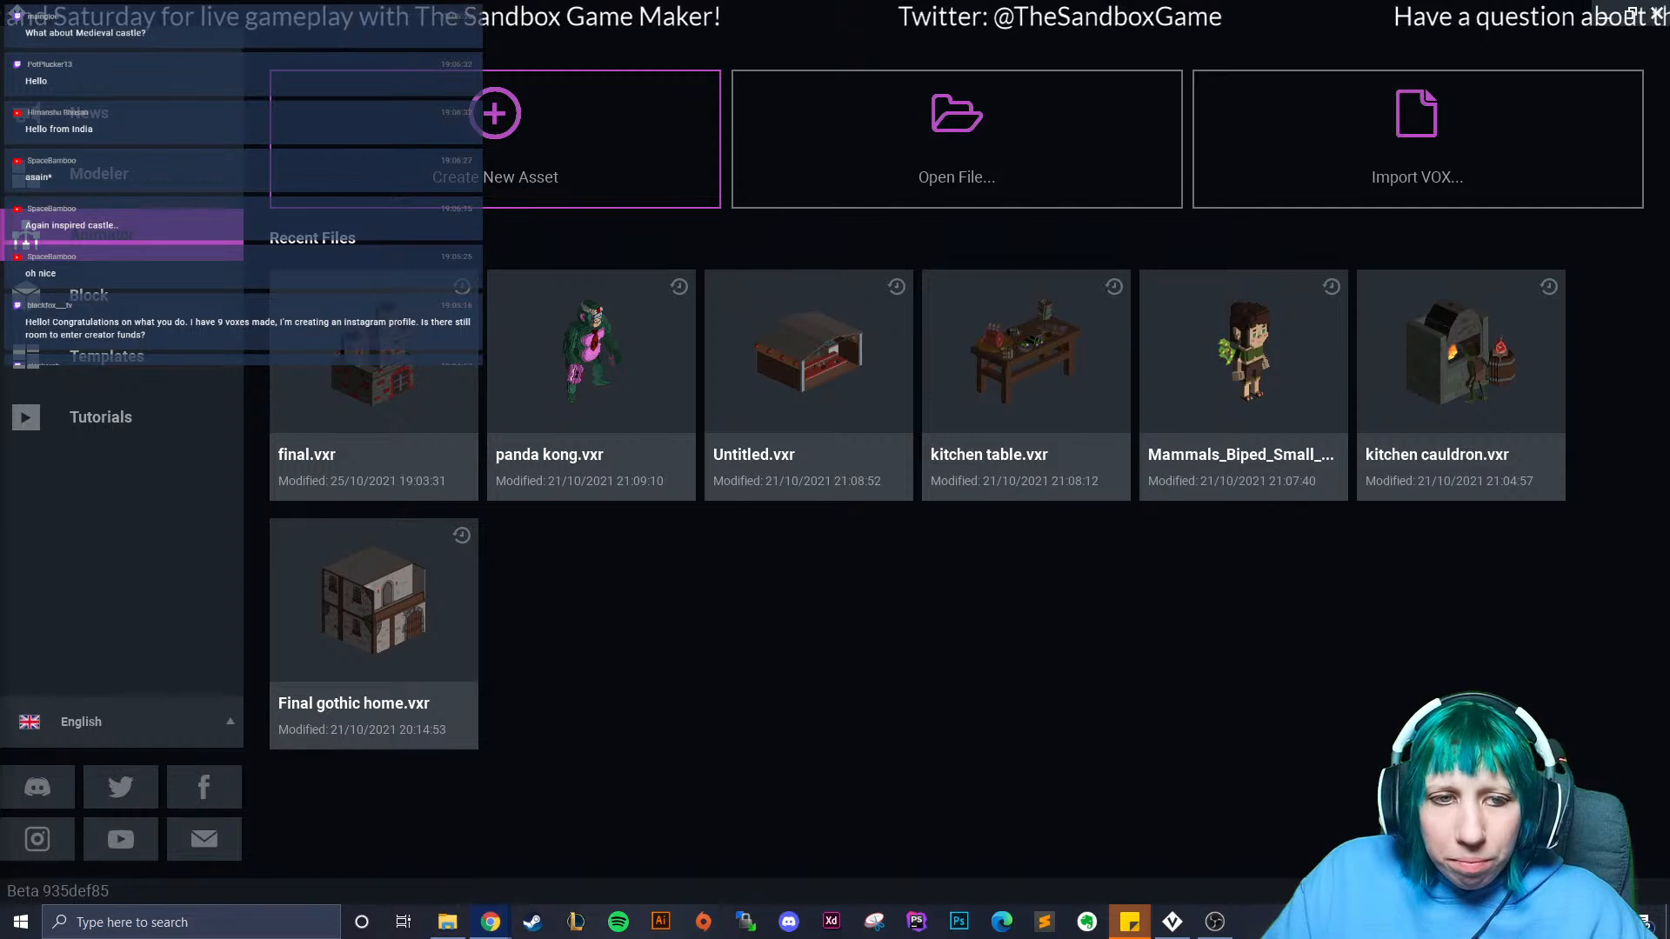
Reopen final.vxr to examine the building once more, and close it without saving.
{"action": "left_click", "coordinate": [374, 385]}
{"action": "scroll", "coordinate": [835, 435], "scroll_direction": "down", "scroll_amount": 10}
{"action": "mouse_move", "coordinate": [835, 435]}
{"action": "right_mouse_down"}
{"action": "mouse_move", "coordinate": [757, 383]}
{"action": "mouse_move", "coordinate": [670, 435]}
{"action": "mouse_move", "coordinate": [974, 404]}
{"action": "right_mouse_up"}
{"action": "left_click", "coordinate": [1657, 14]}
{"action": "left_click", "coordinate": [835, 337]}
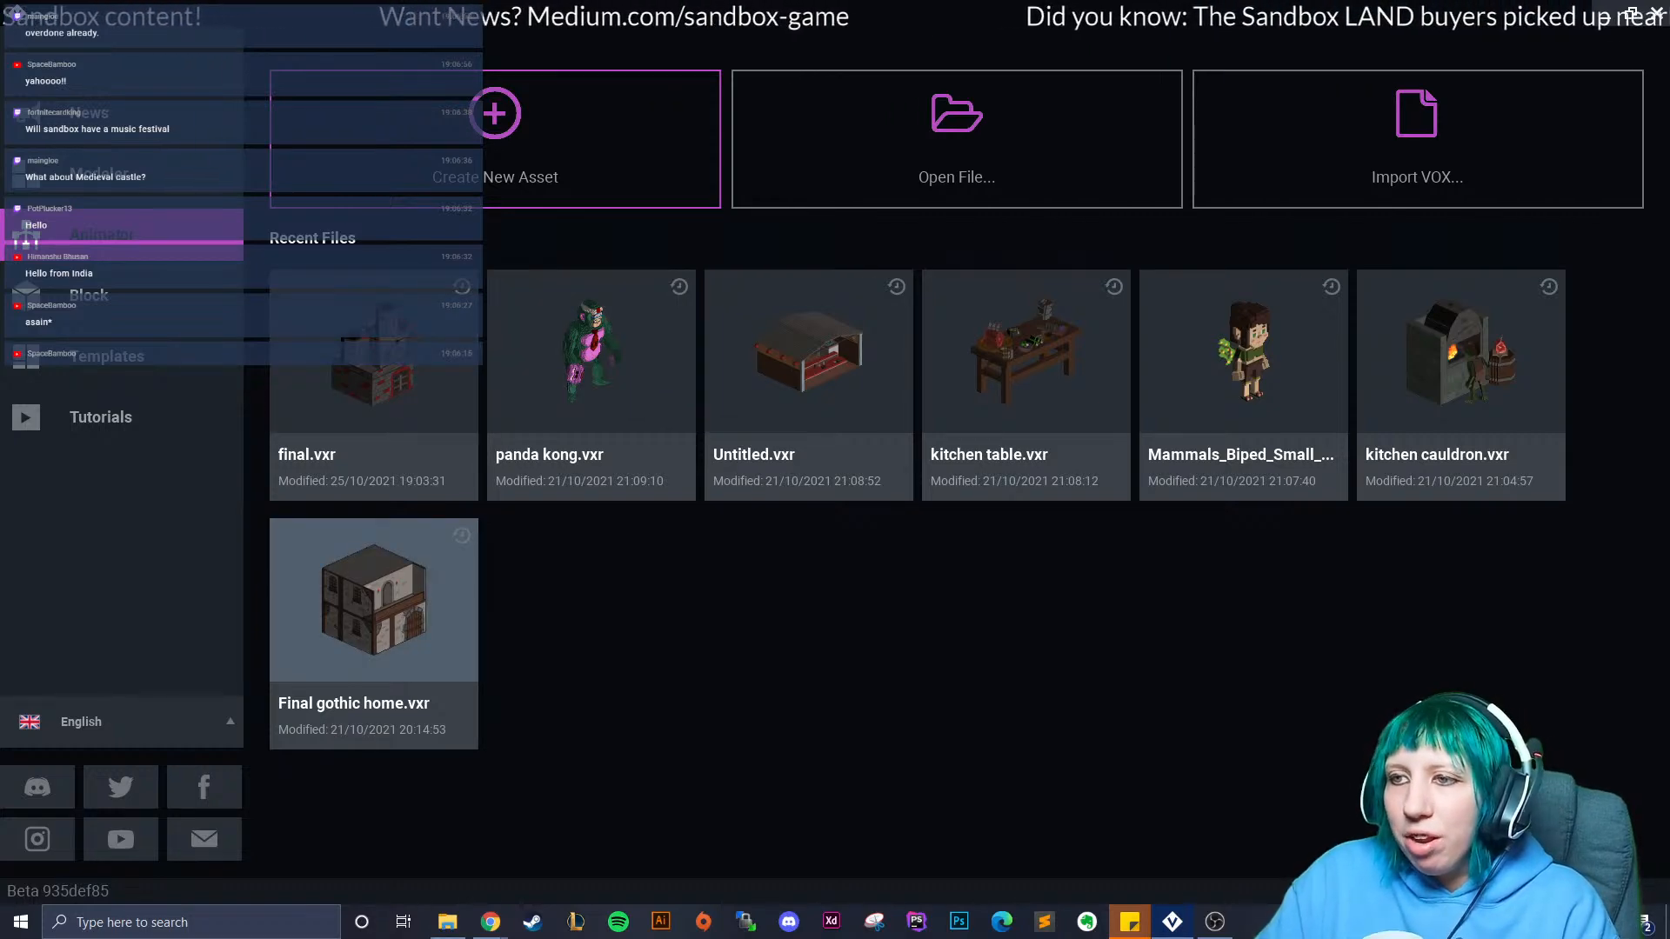
Reopen Final gothic home.vxr for another look at its front, and close it with its changes saved.
{"action": "left_click", "coordinate": [374, 609]}
{"action": "right_click_drag", "start_coordinate": [851, 486], "coordinate": [851, 486]}
{"action": "left_click", "coordinate": [26, 44]}
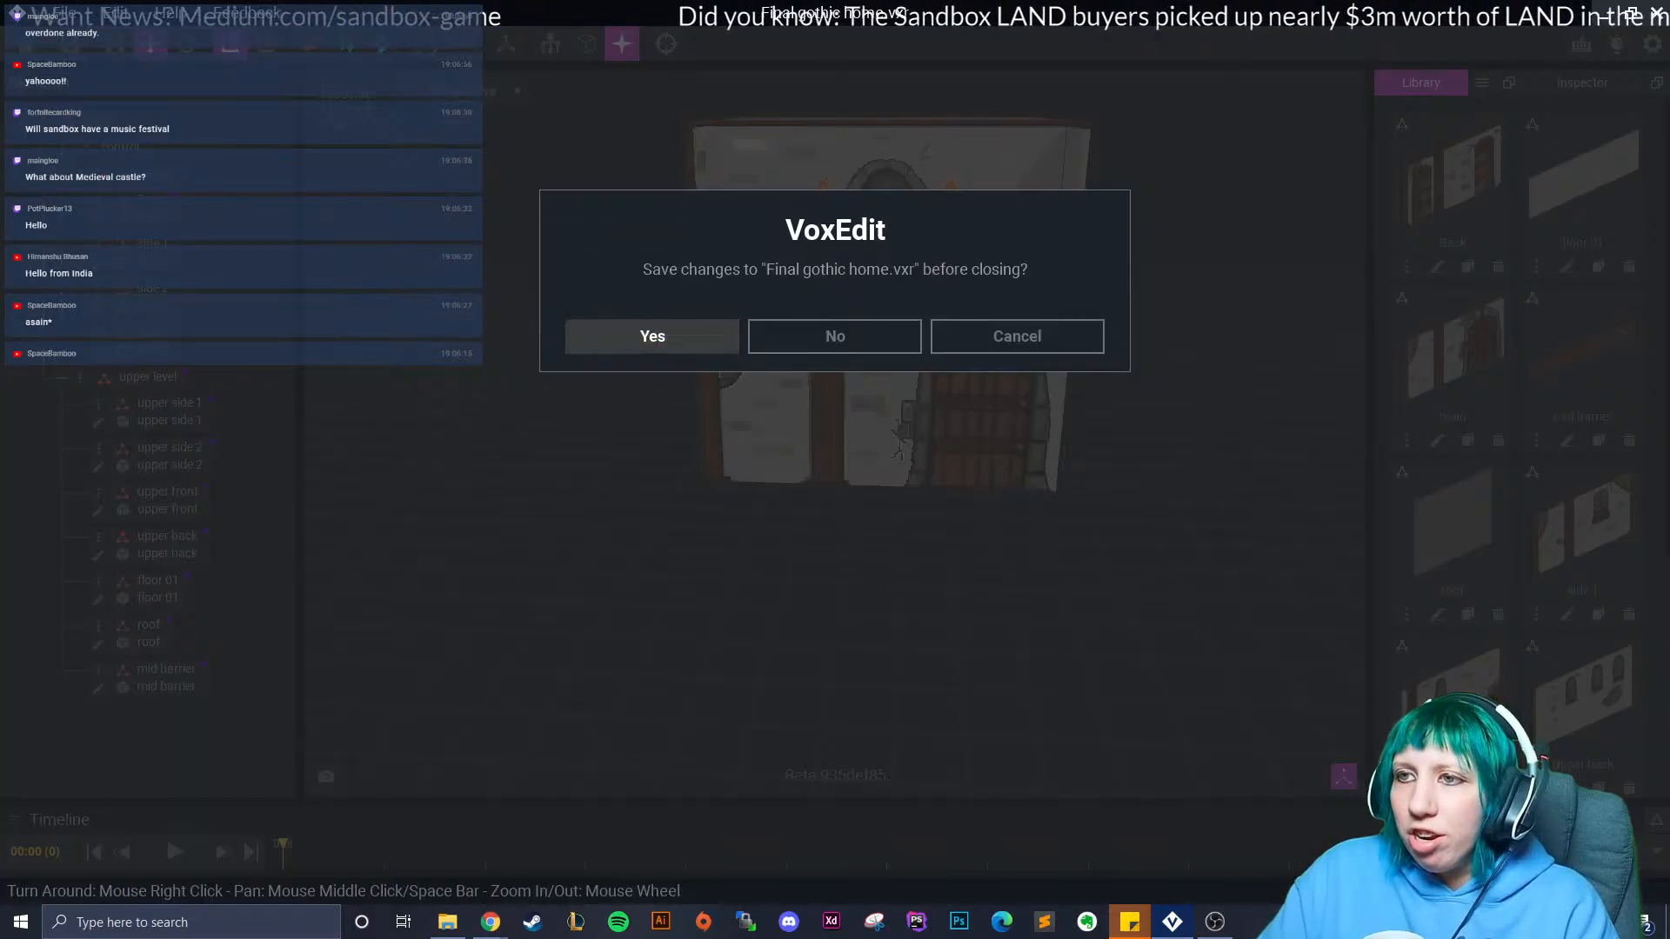
{"action": "left_click", "coordinate": [652, 337]}
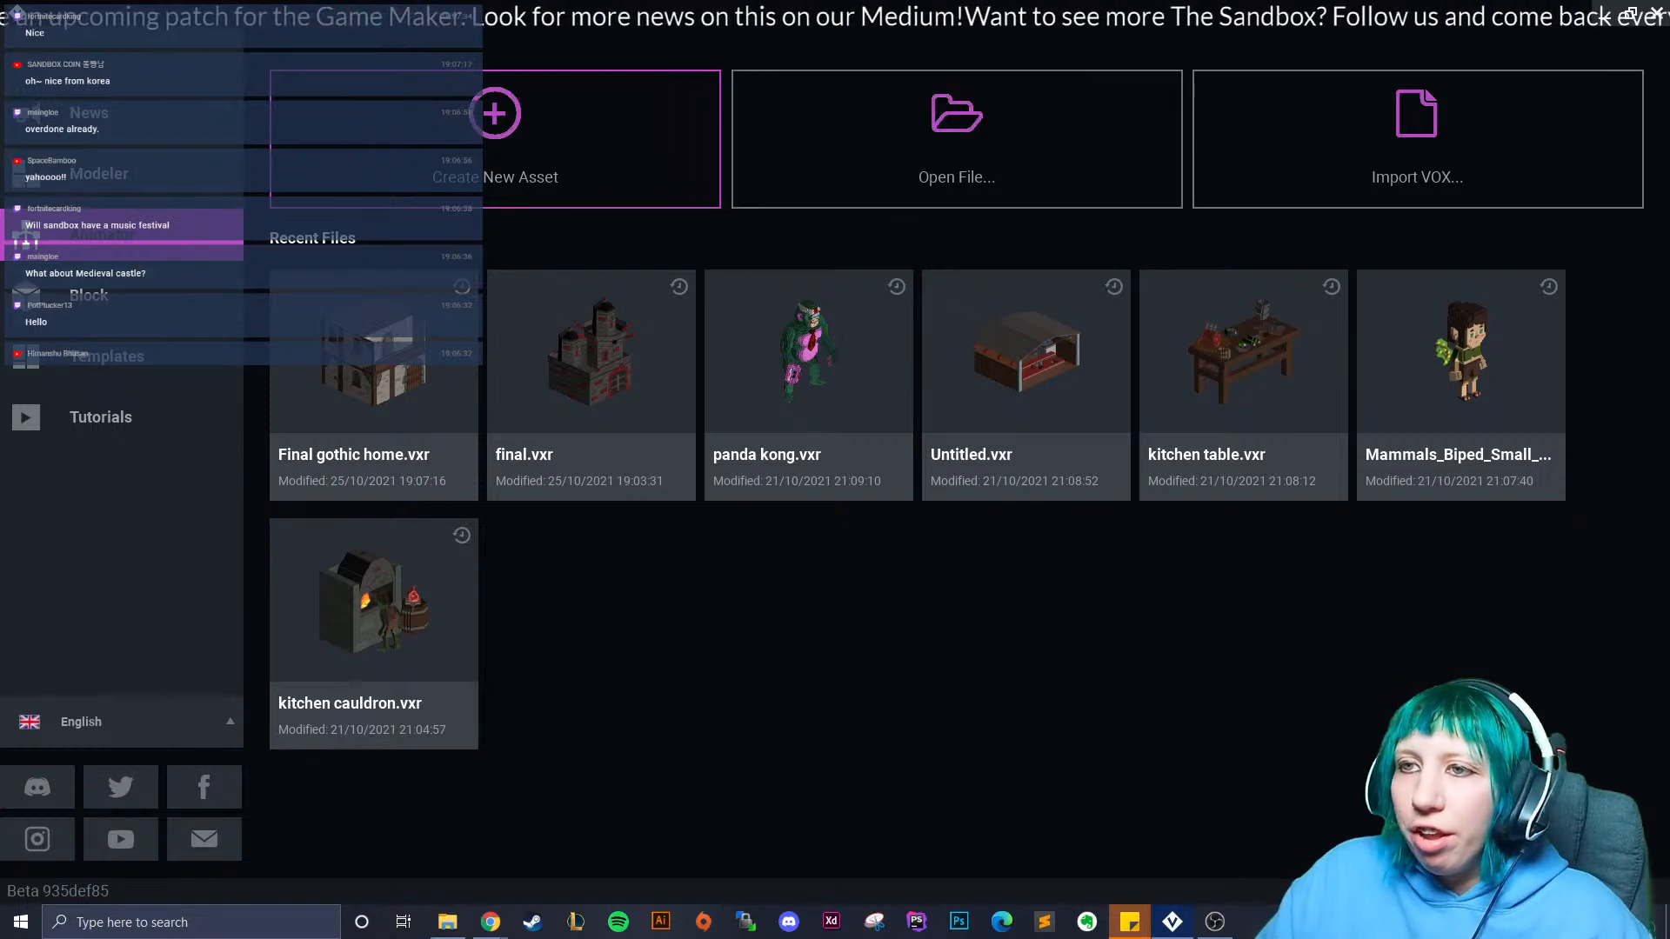
Create a new Animator asset named building 01 in the MONDAY folder.
{"action": "left_click", "coordinate": [495, 139]}
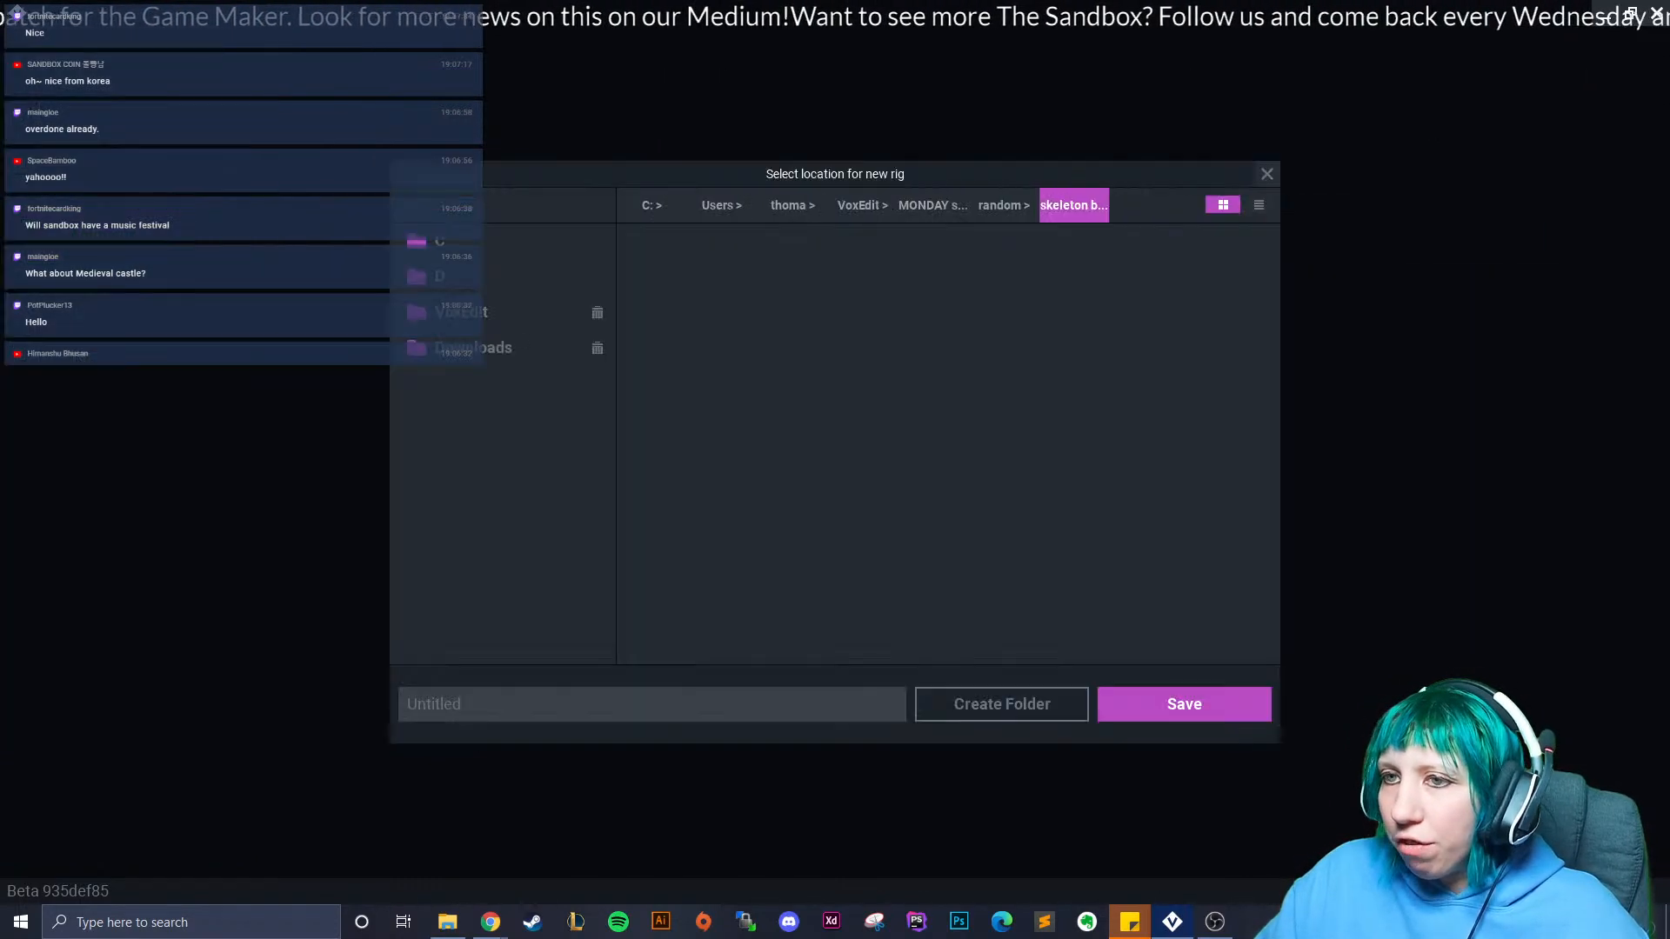
{"action": "left_click", "coordinate": [933, 205]}
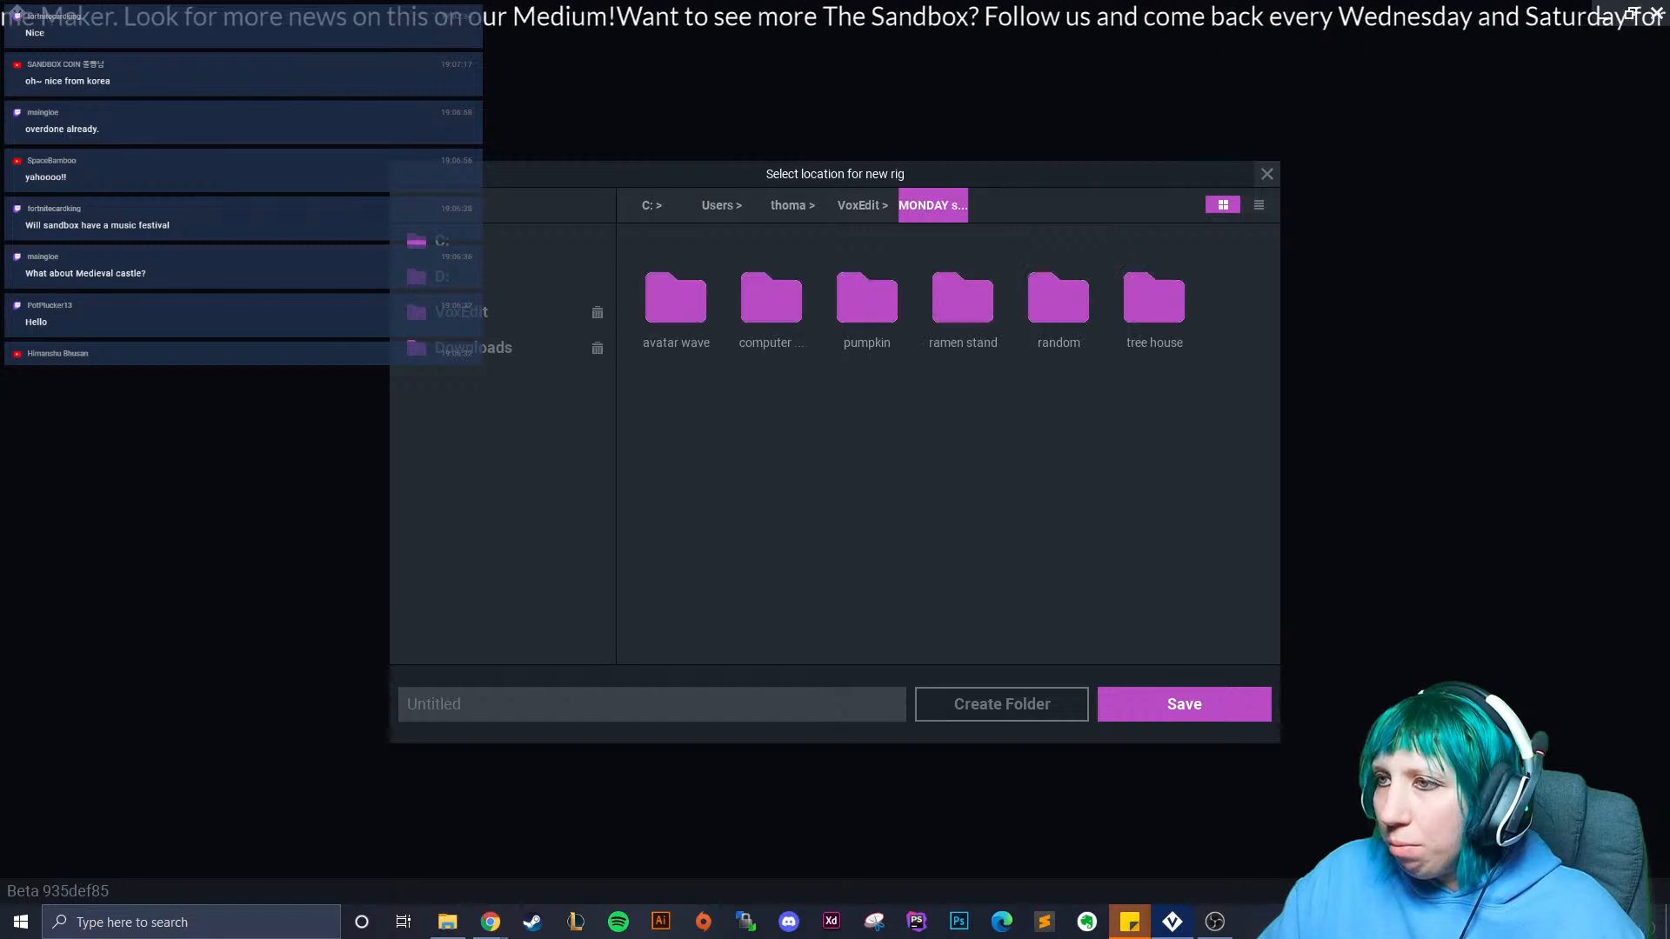
{"action": "double_click", "coordinate": [434, 704]}
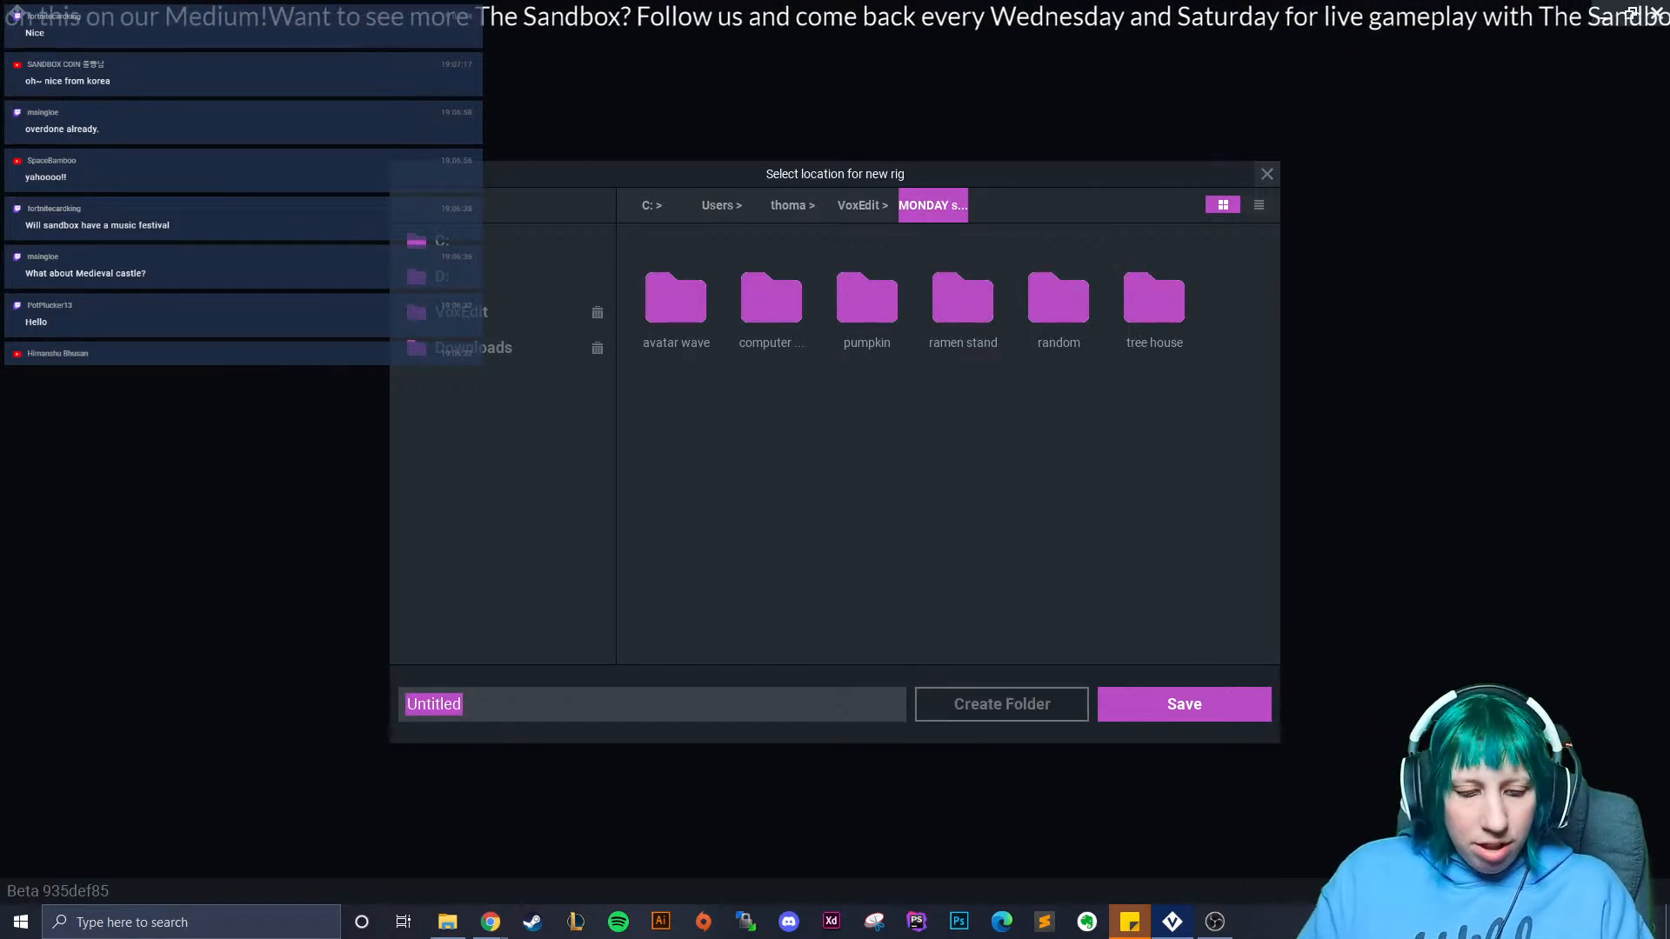
{"action": "type", "text": "buiulding"}
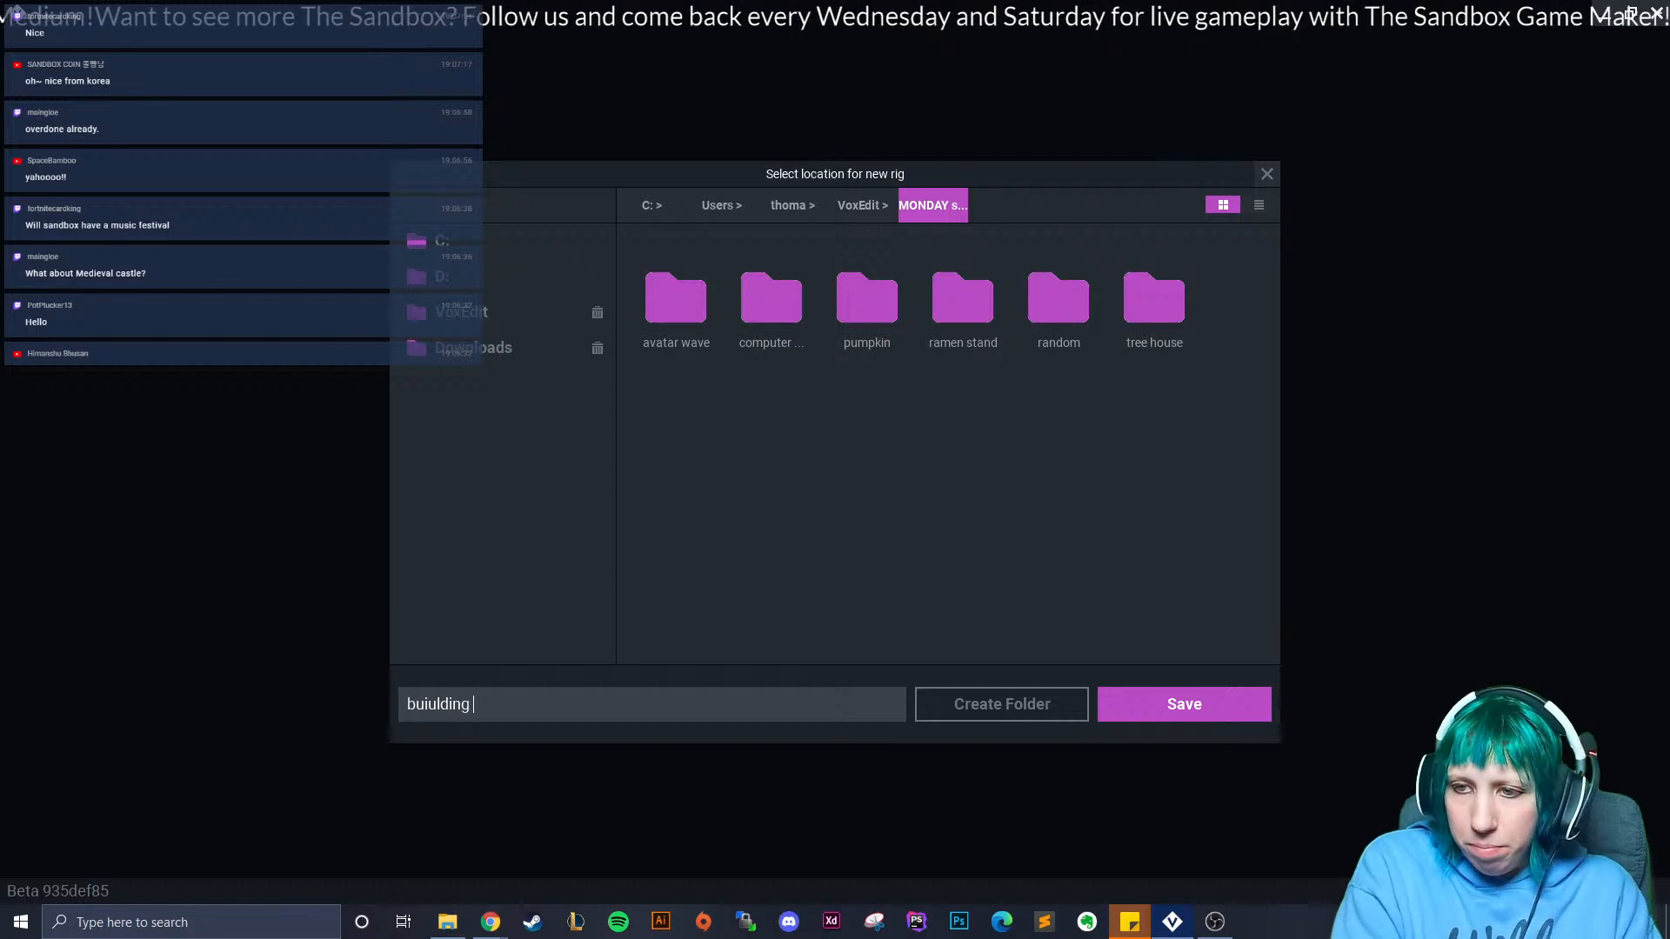
{"action": "type", "text": " 01"}
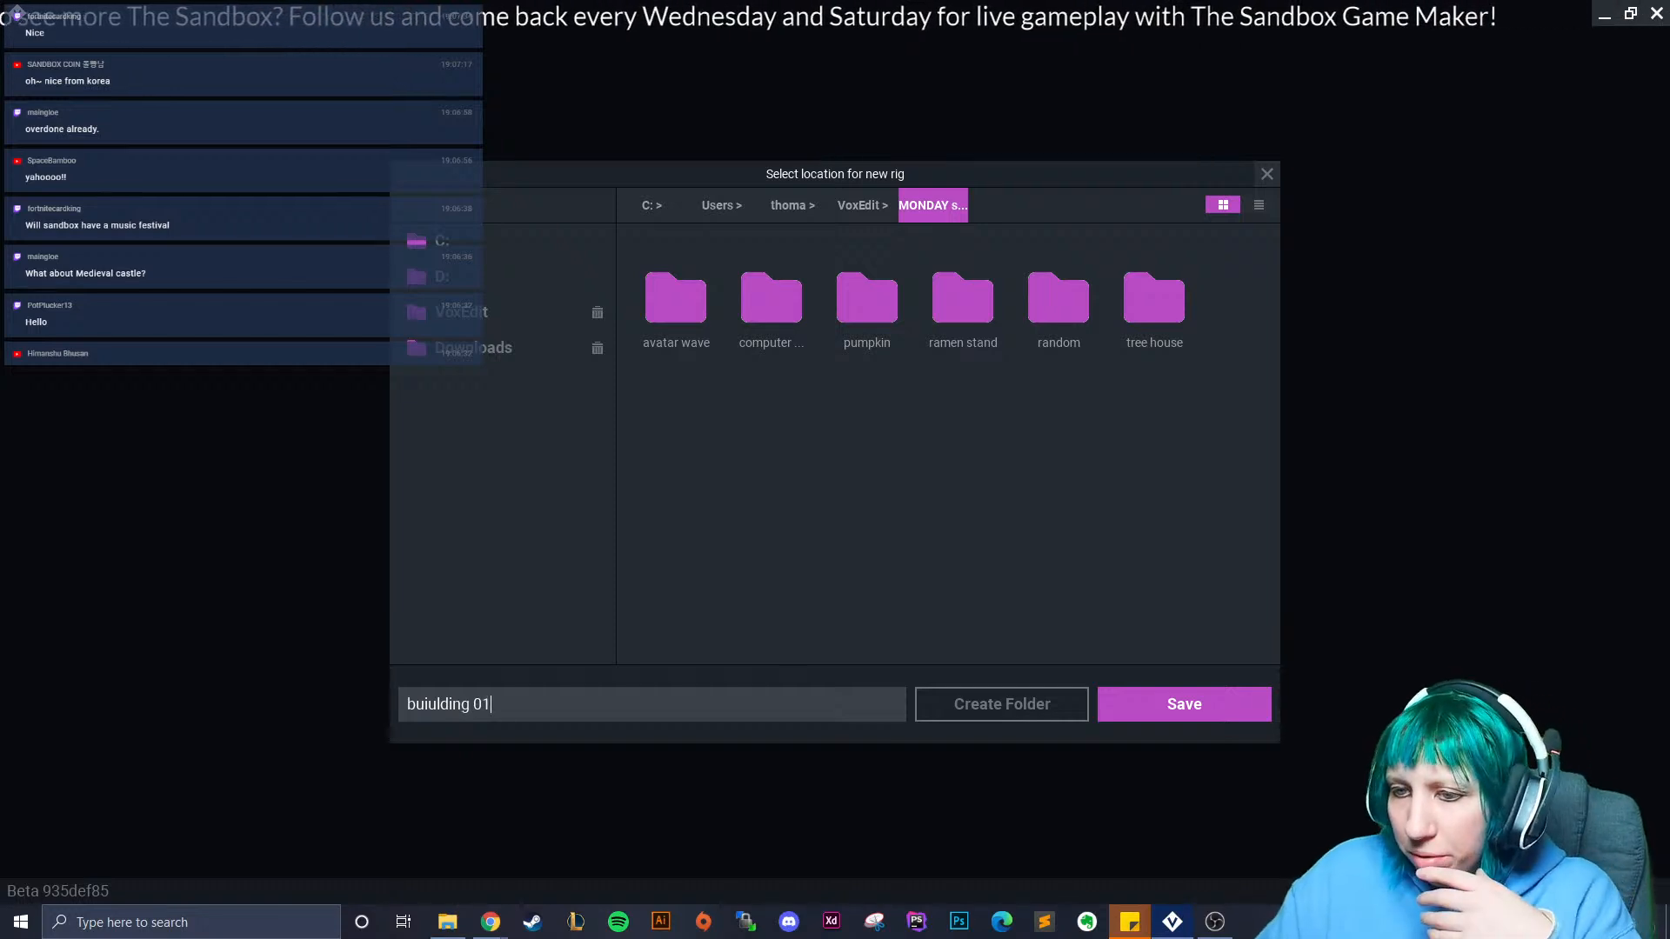
{"action": "left_click", "coordinate": [428, 705]}
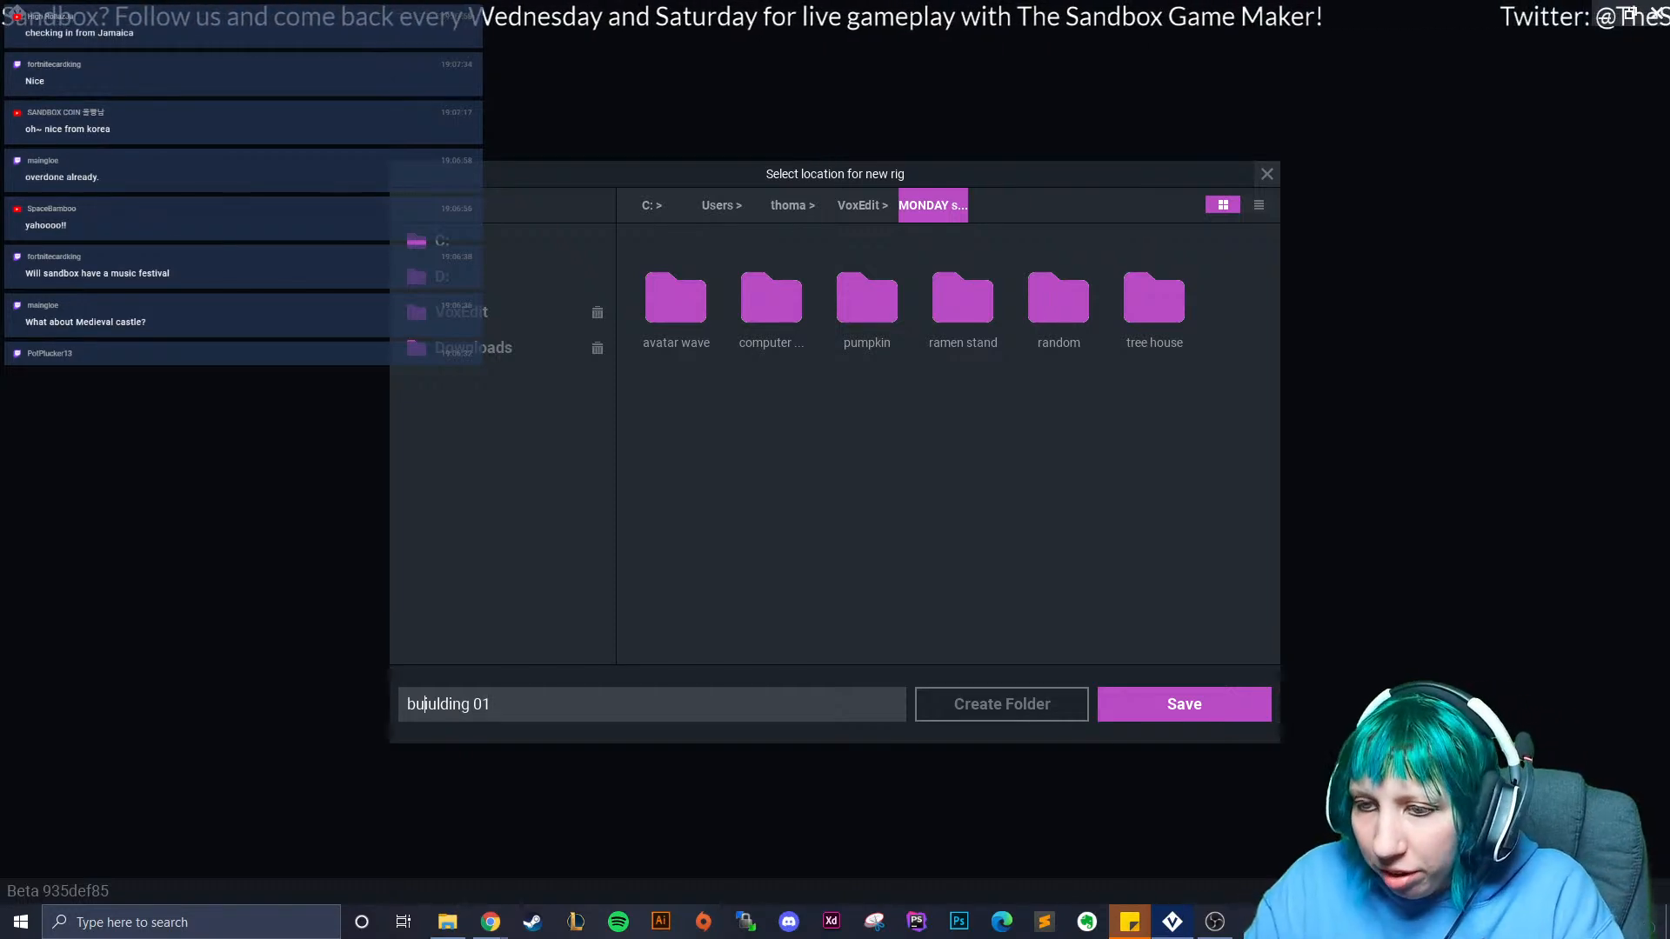
{"action": "key", "text": "BackSpace"}
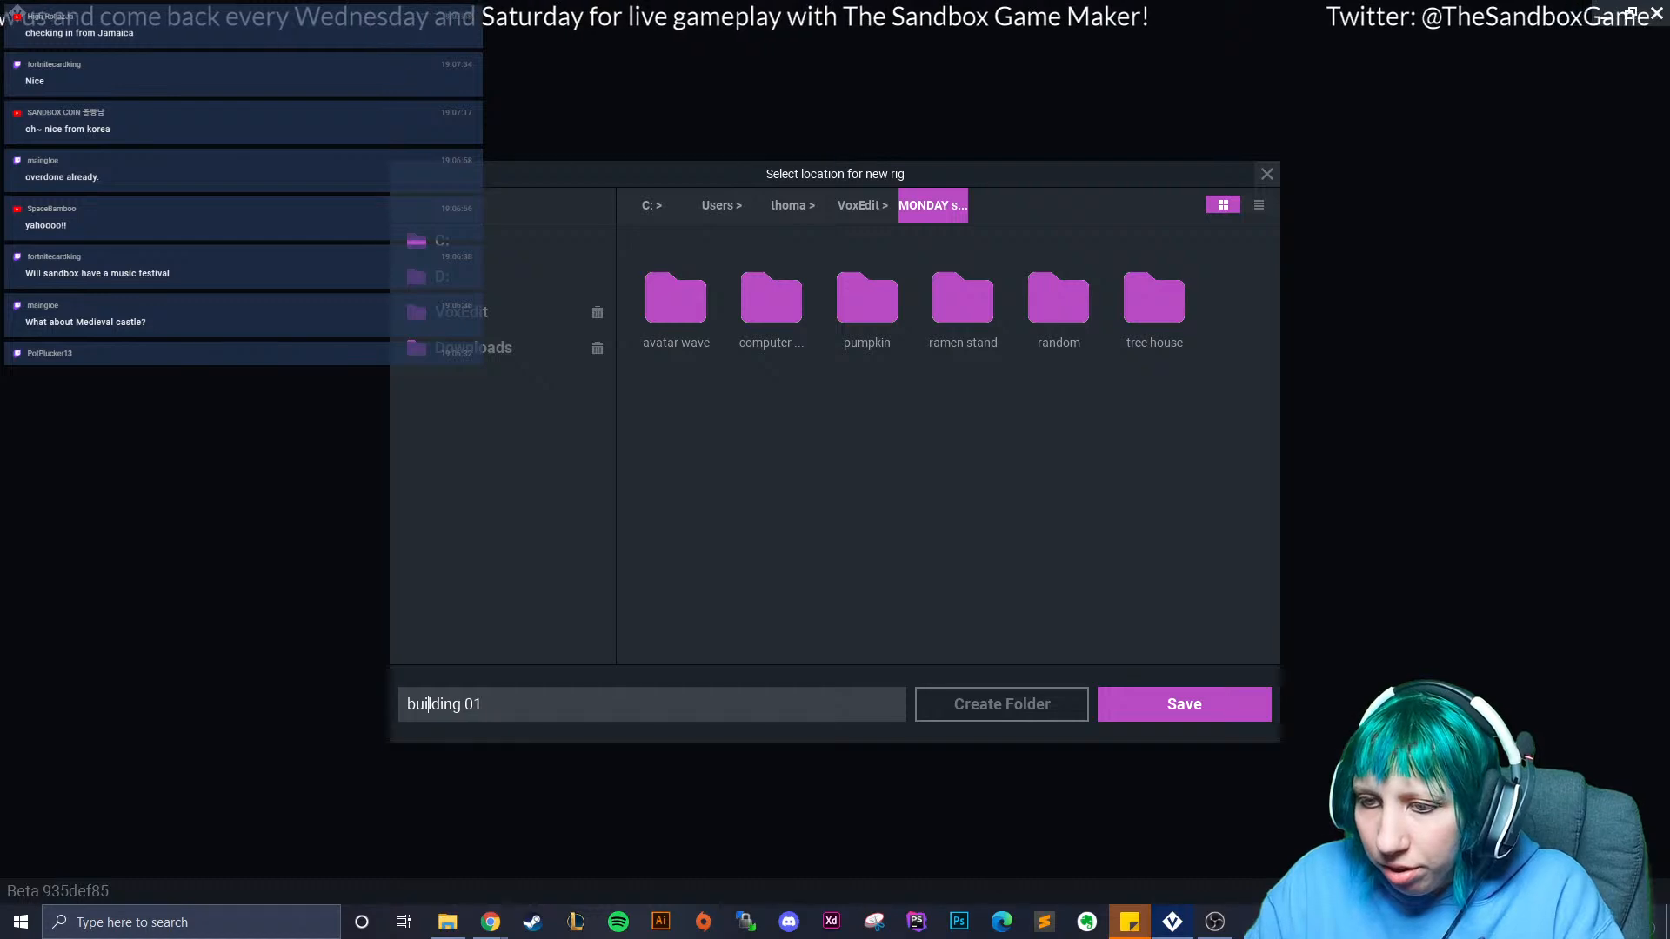
{"action": "key", "text": "Return"}
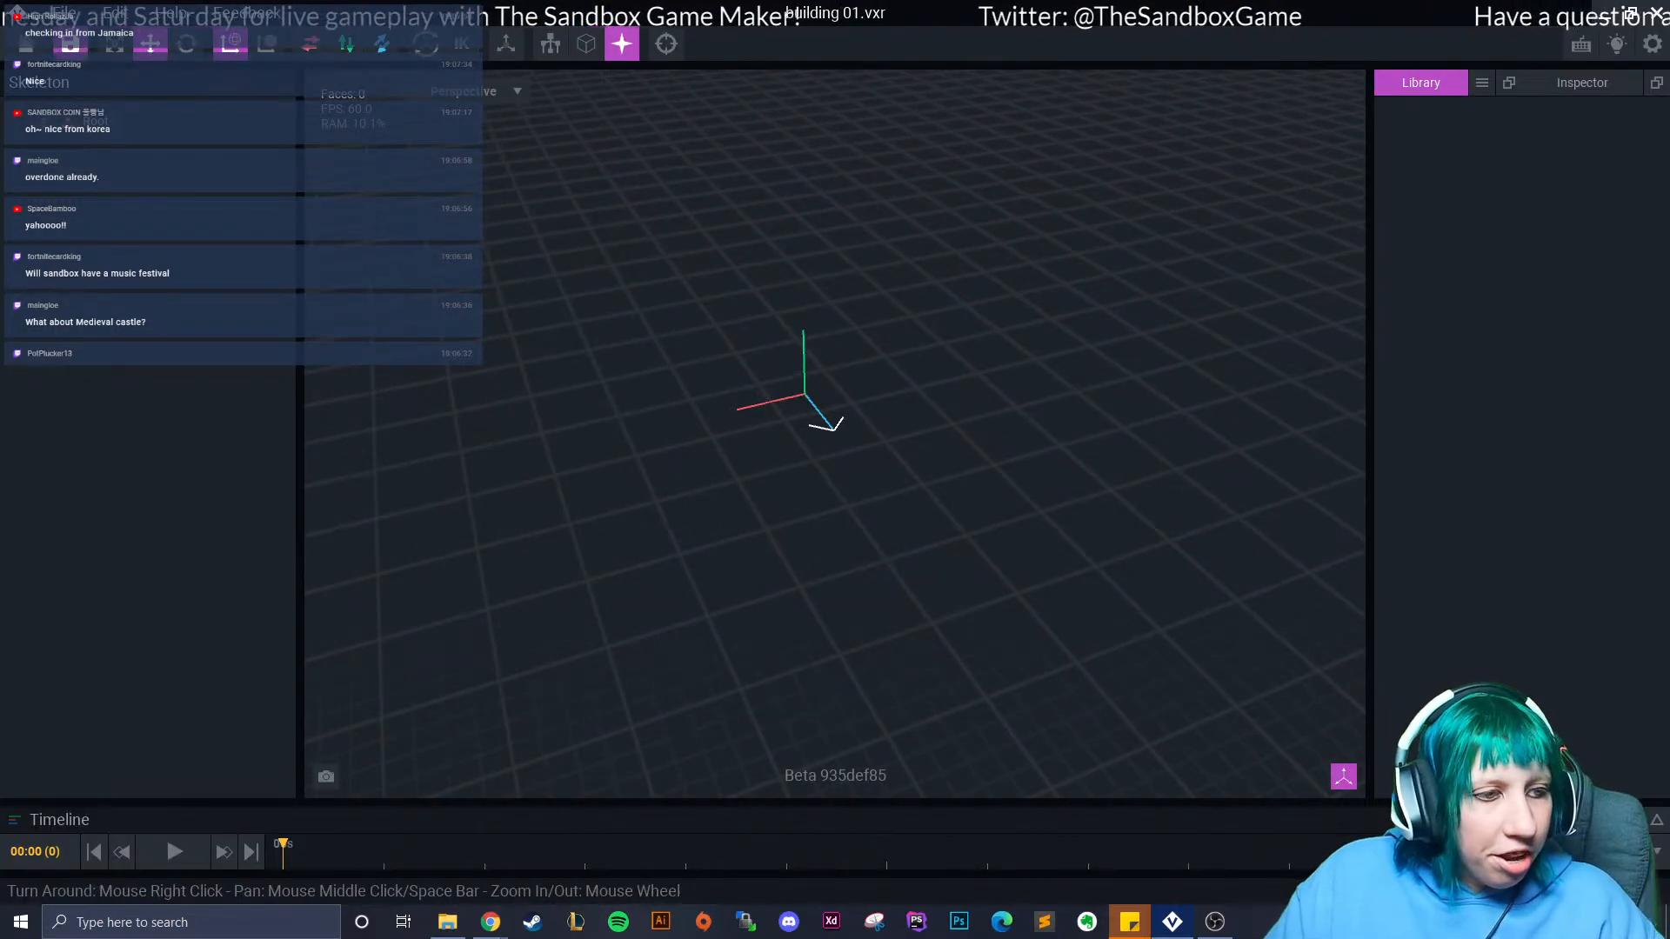
{"action": "scroll", "coordinate": [835, 434], "scroll_direction": "down", "scroll_amount": 3}
{"action": "right_click_drag", "start_coordinate": [836, 434], "coordinate": [748, 433]}
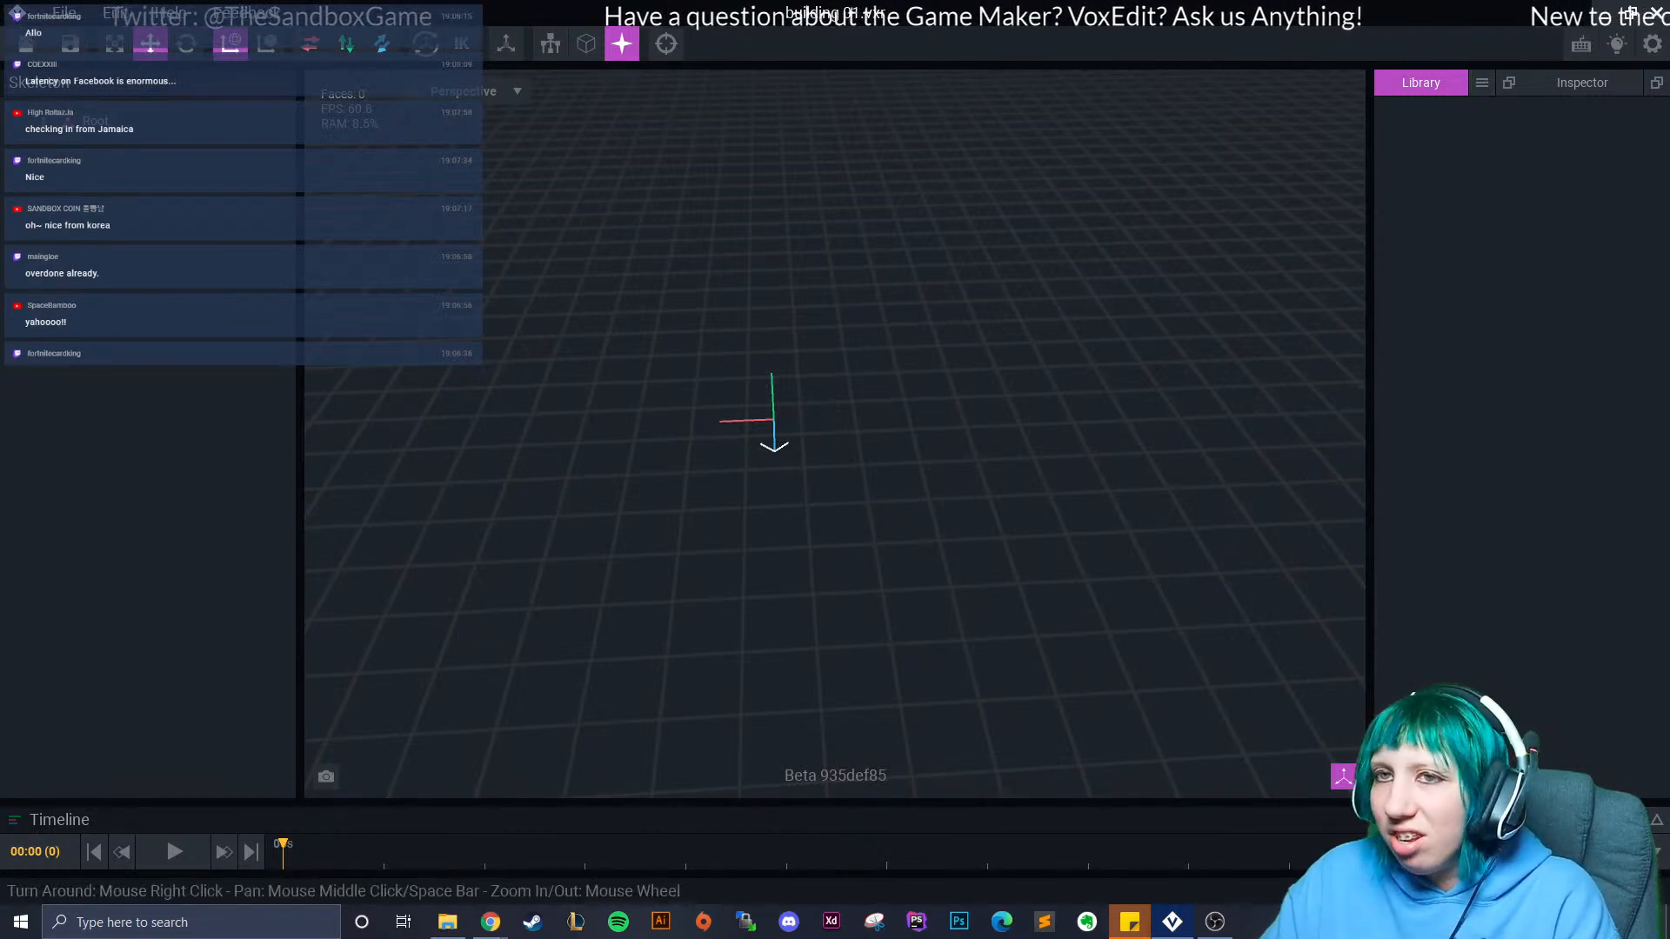
{"action": "right_click", "coordinate": [55, 129]}
{"action": "left_click", "coordinate": [105, 146]}
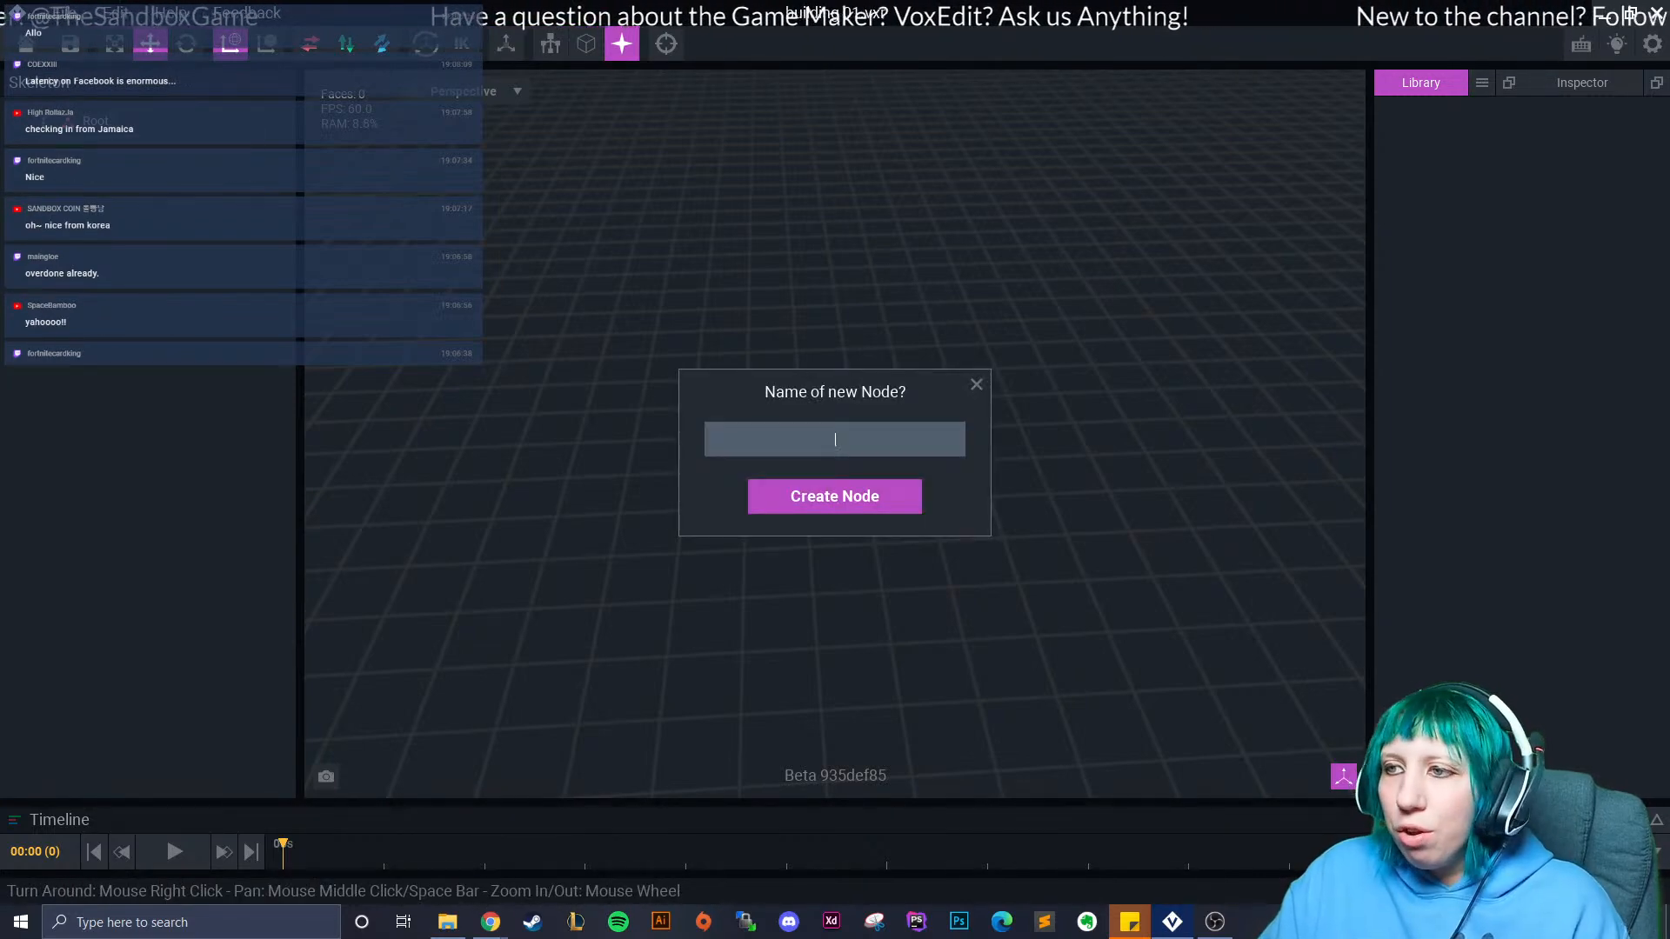
{"action": "left_click", "coordinate": [977, 384]}
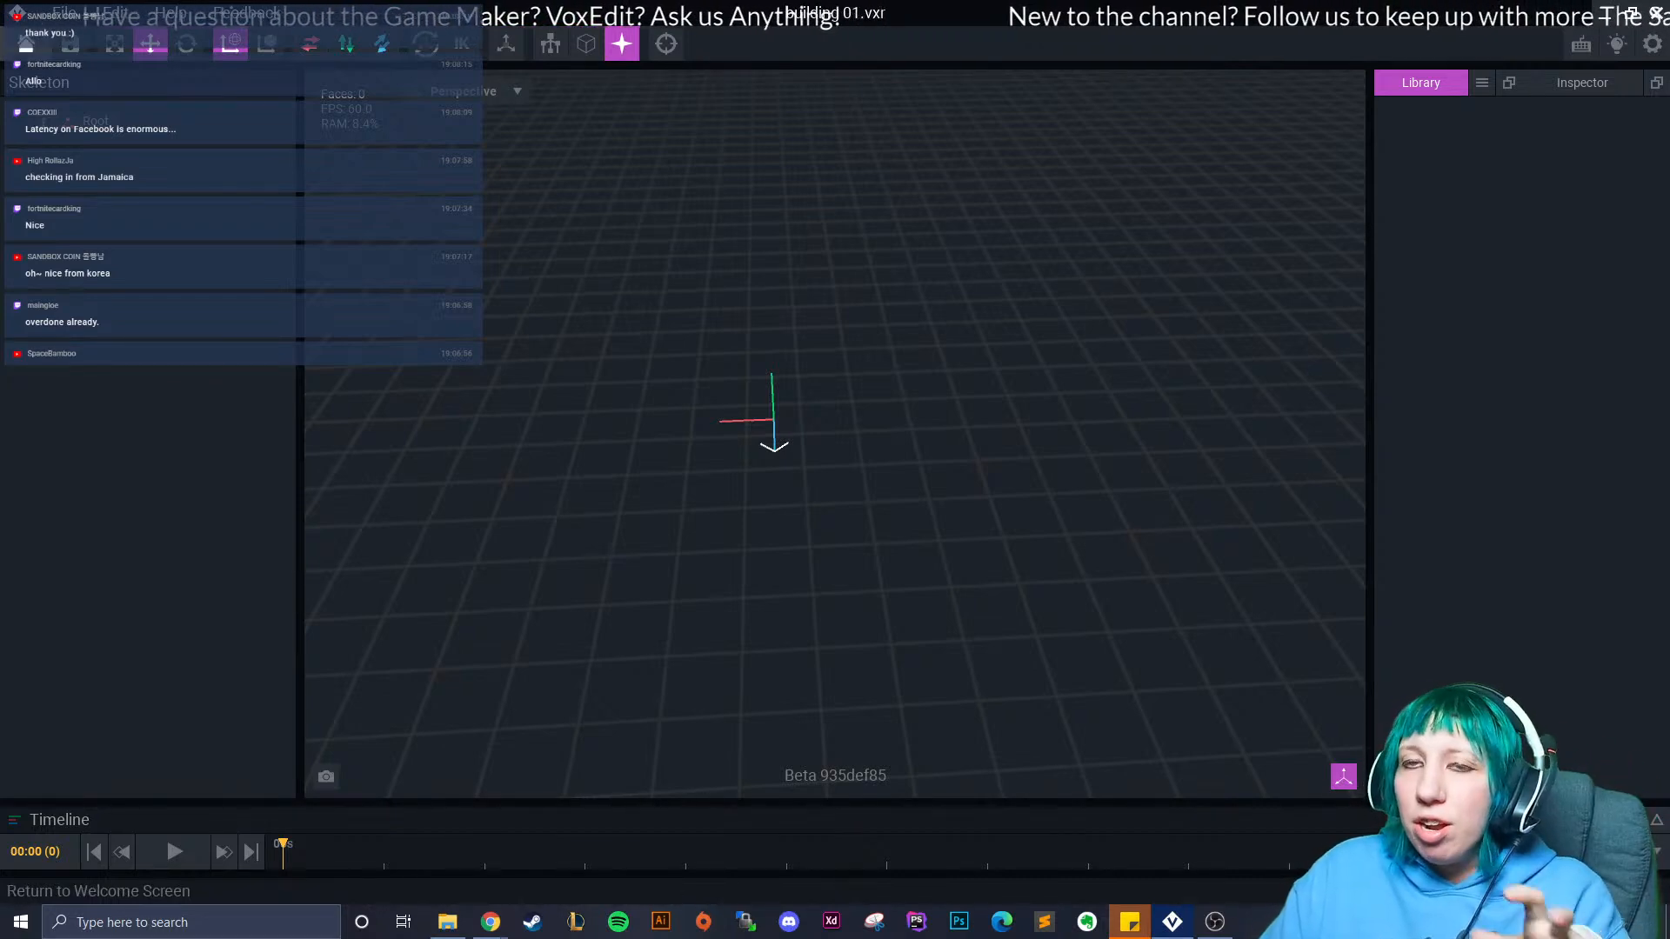
Save building 01.vxr on returning to the welcome screen and reopen it from the Animator's recent files.
{"action": "left_click", "coordinate": [26, 43]}
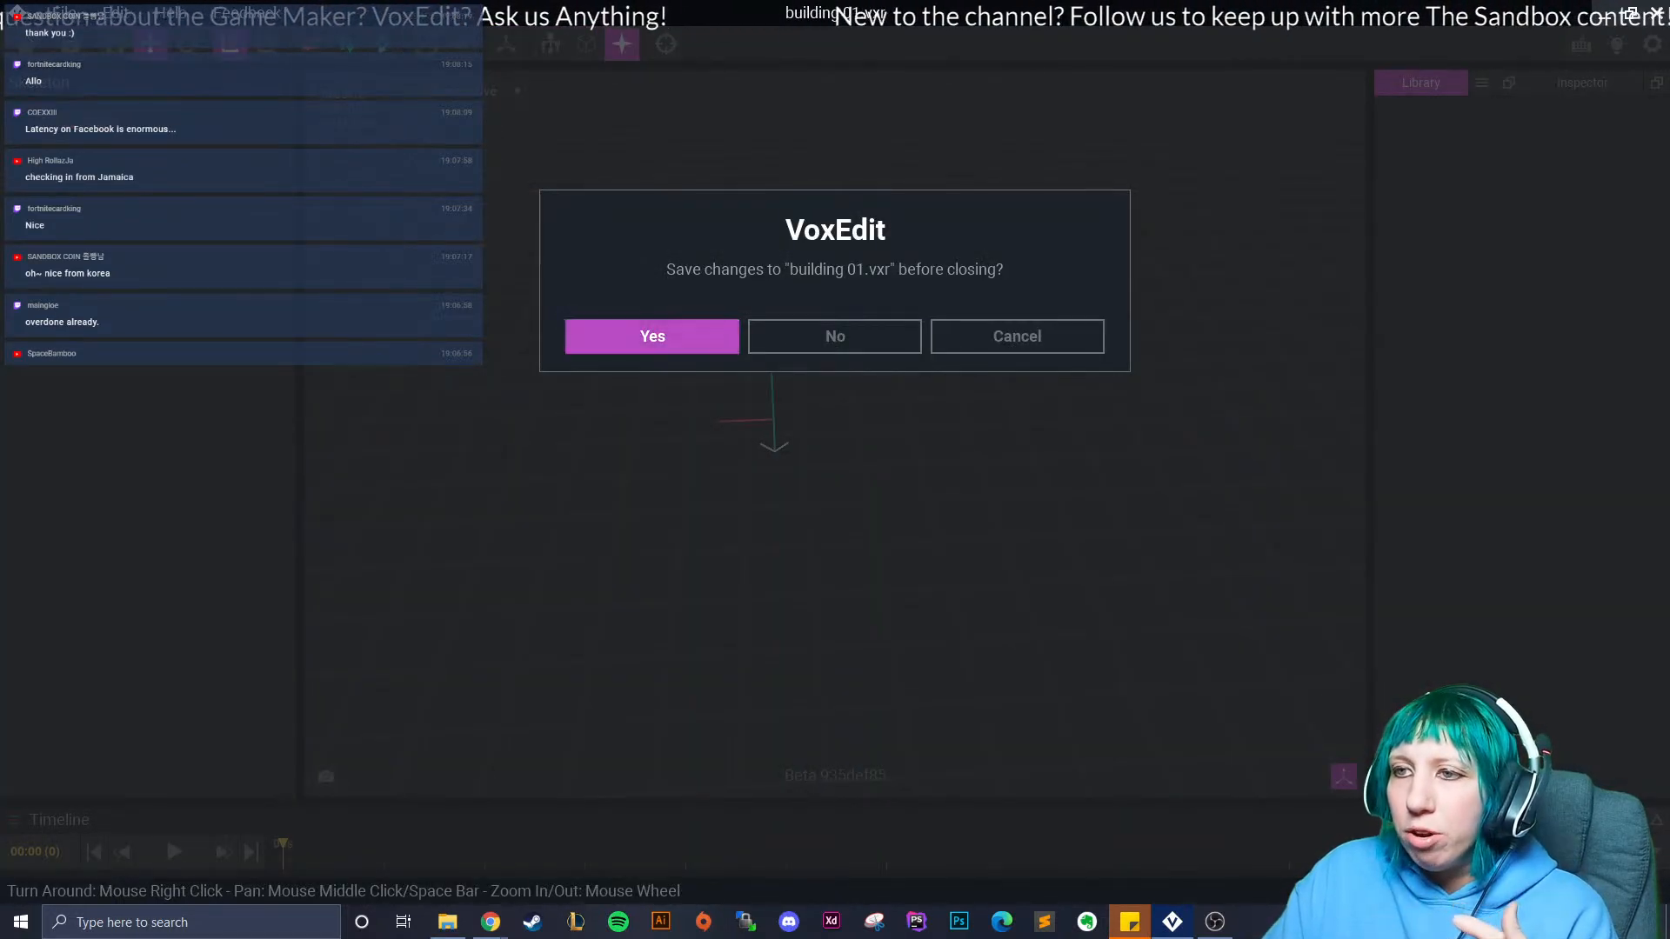
{"action": "left_click", "coordinate": [653, 336]}
{"action": "left_click", "coordinate": [122, 174]}
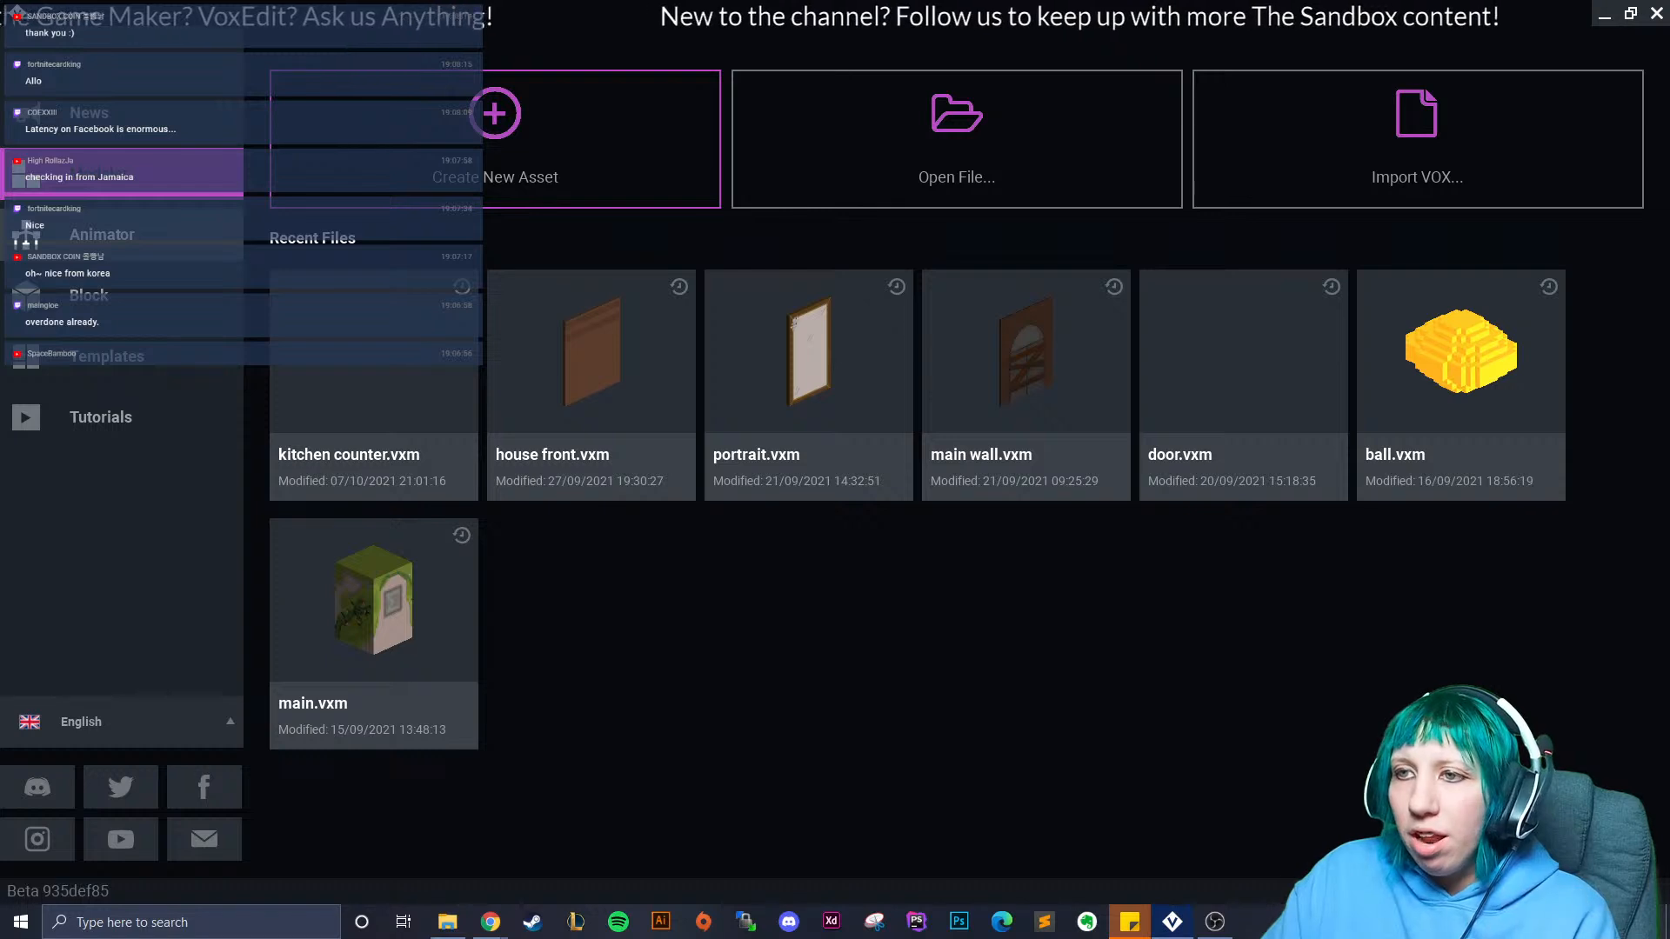
{"action": "left_click", "coordinate": [122, 235]}
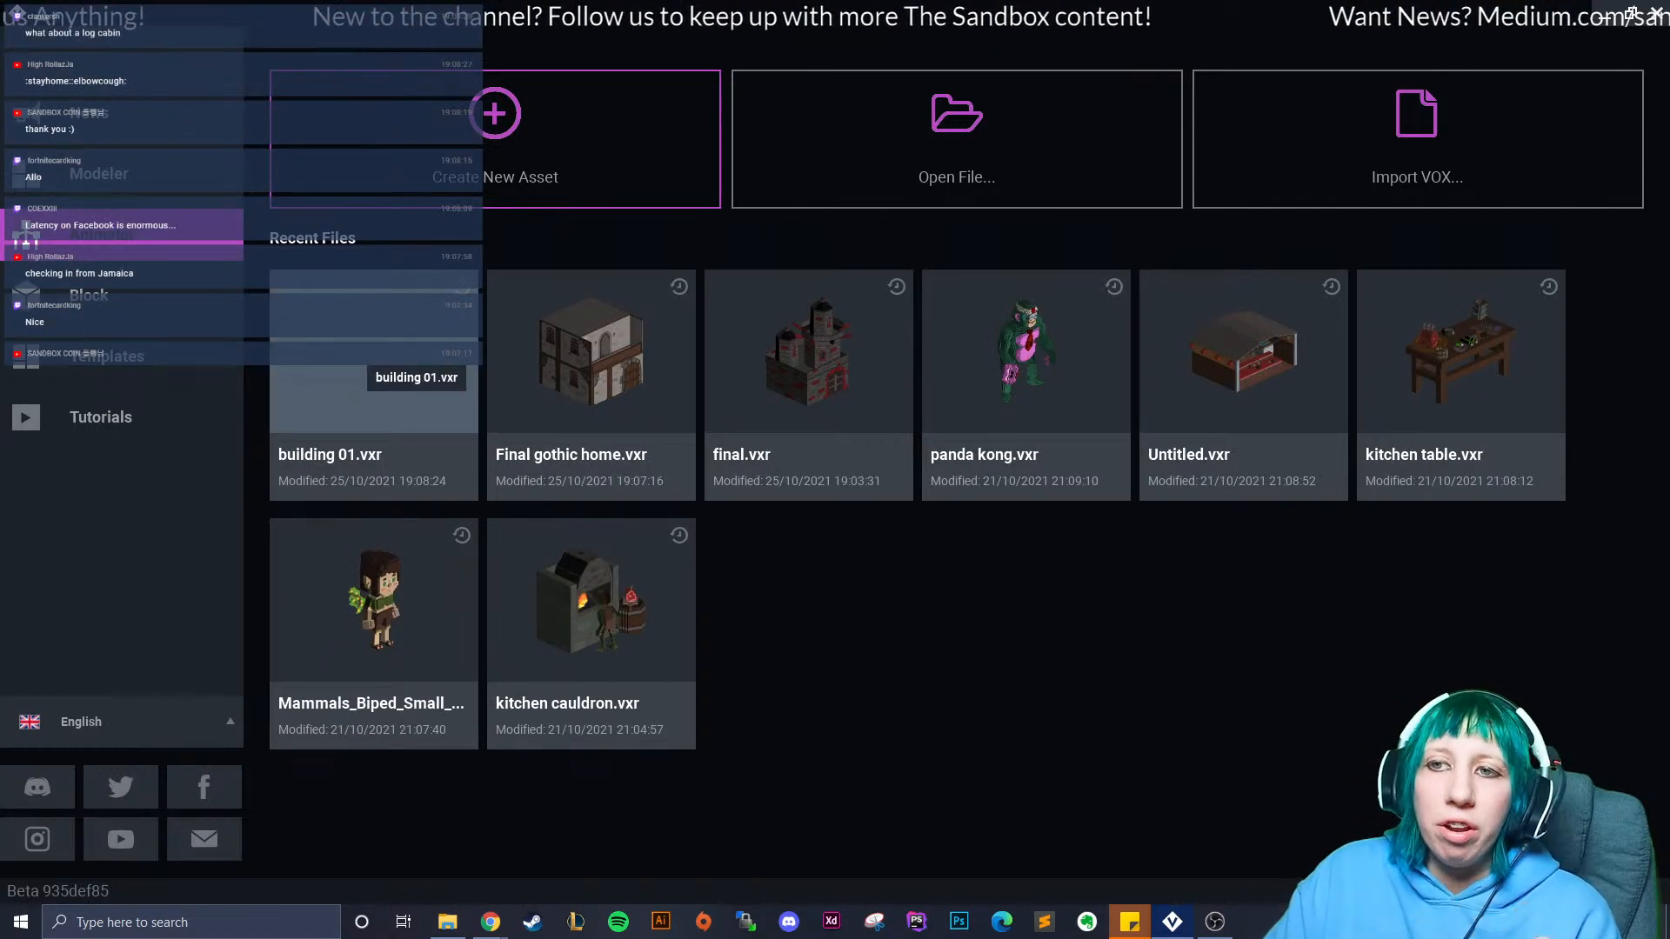
{"action": "left_click", "coordinate": [374, 352]}
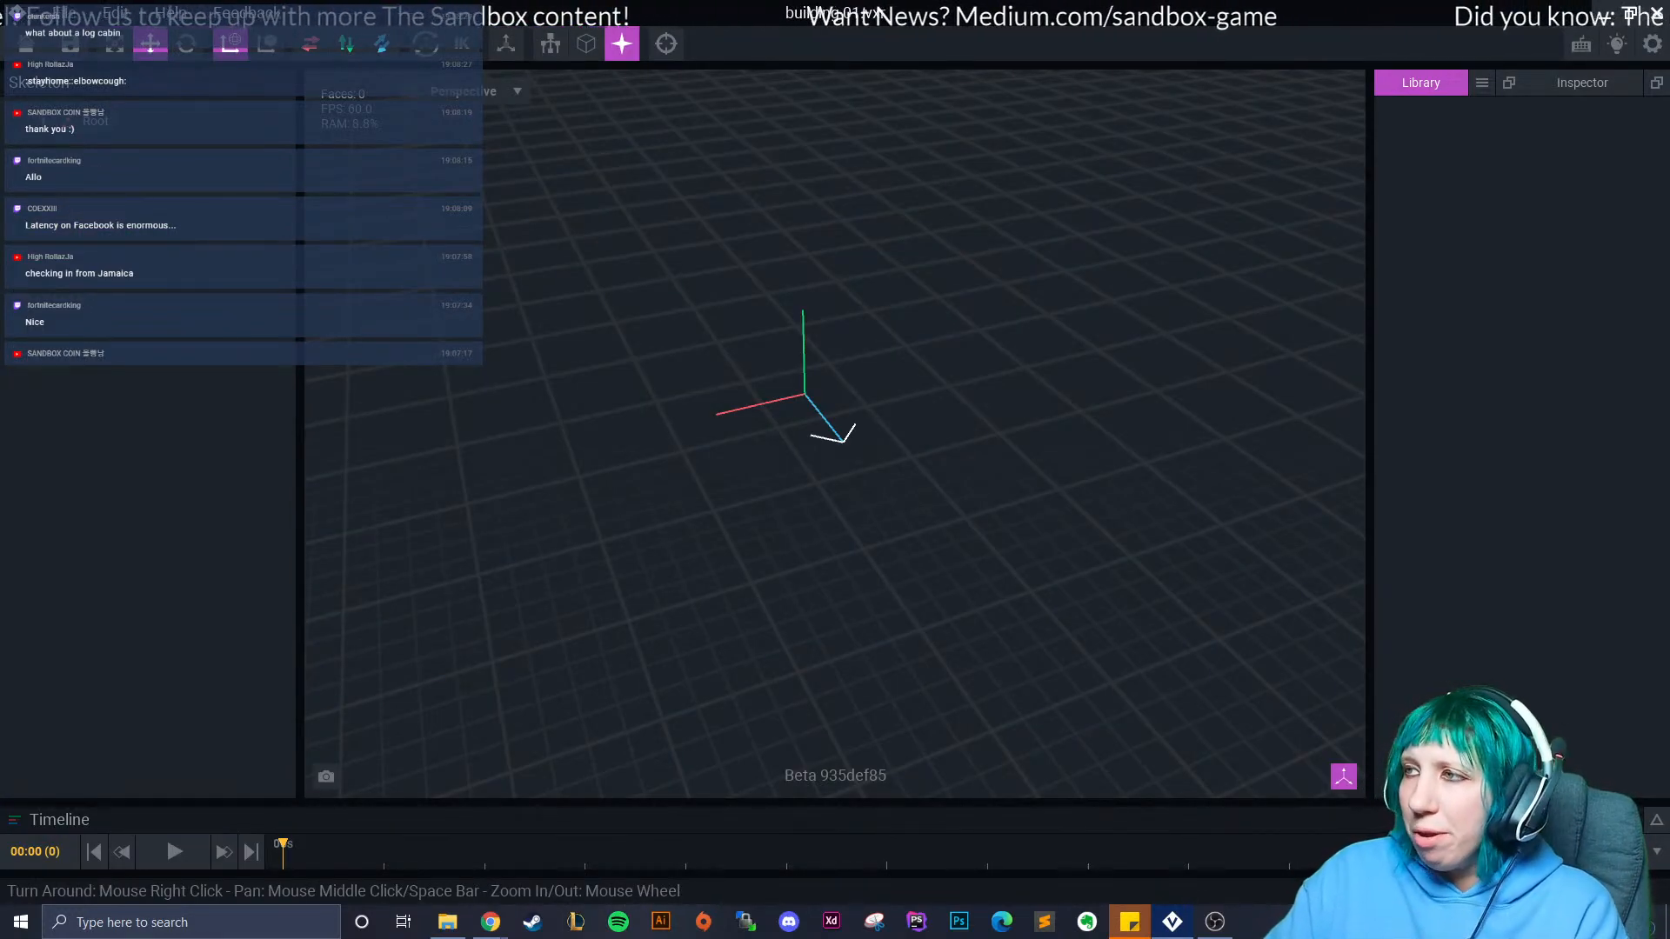
{"action": "left_click", "coordinate": [1482, 85]}
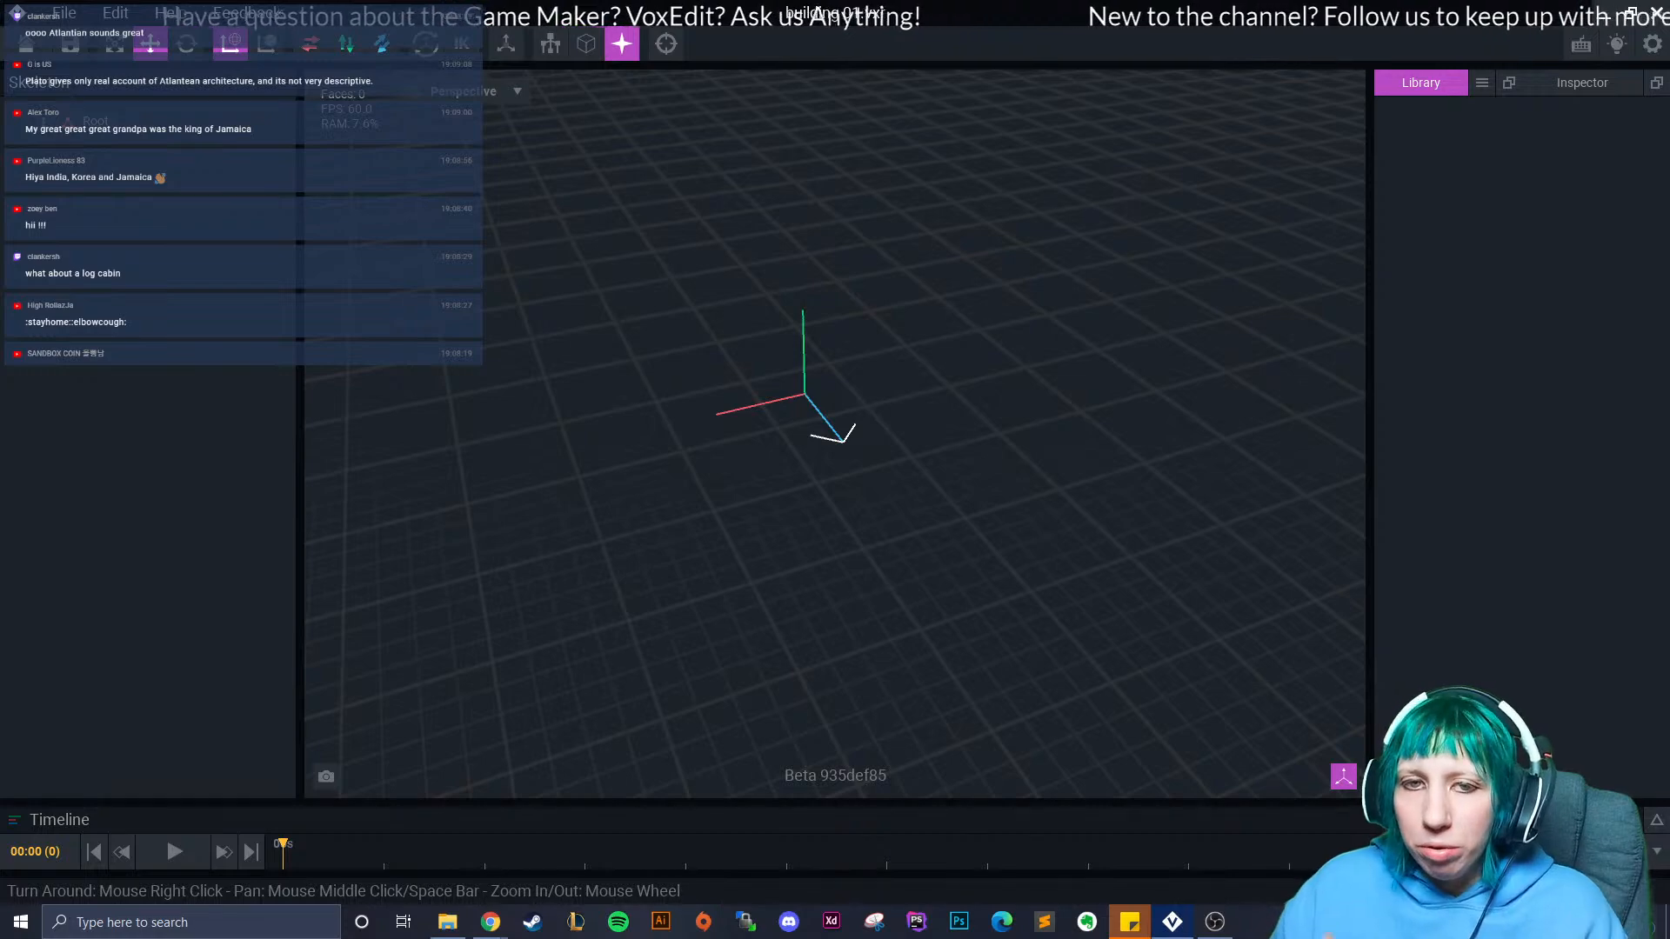
{"action": "right_click_drag", "start_coordinate": [709, 519], "coordinate": [835, 527]}
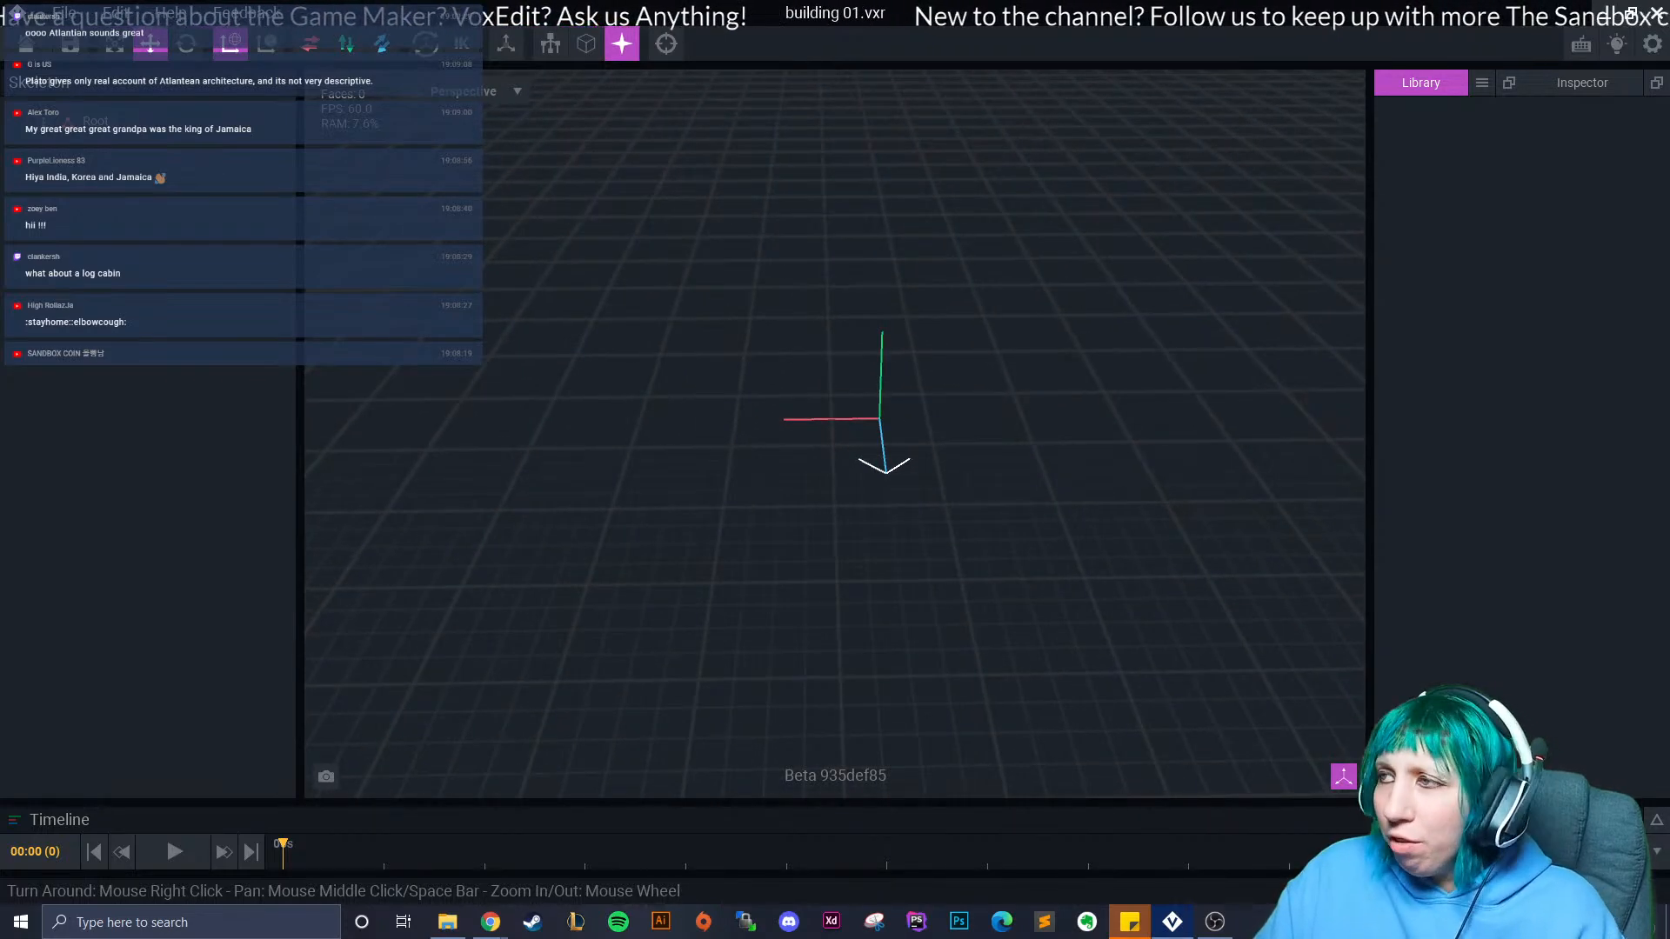
Create a new VXM model named Front in the building 01 asset's library.
{"action": "left_click", "coordinate": [1482, 83]}
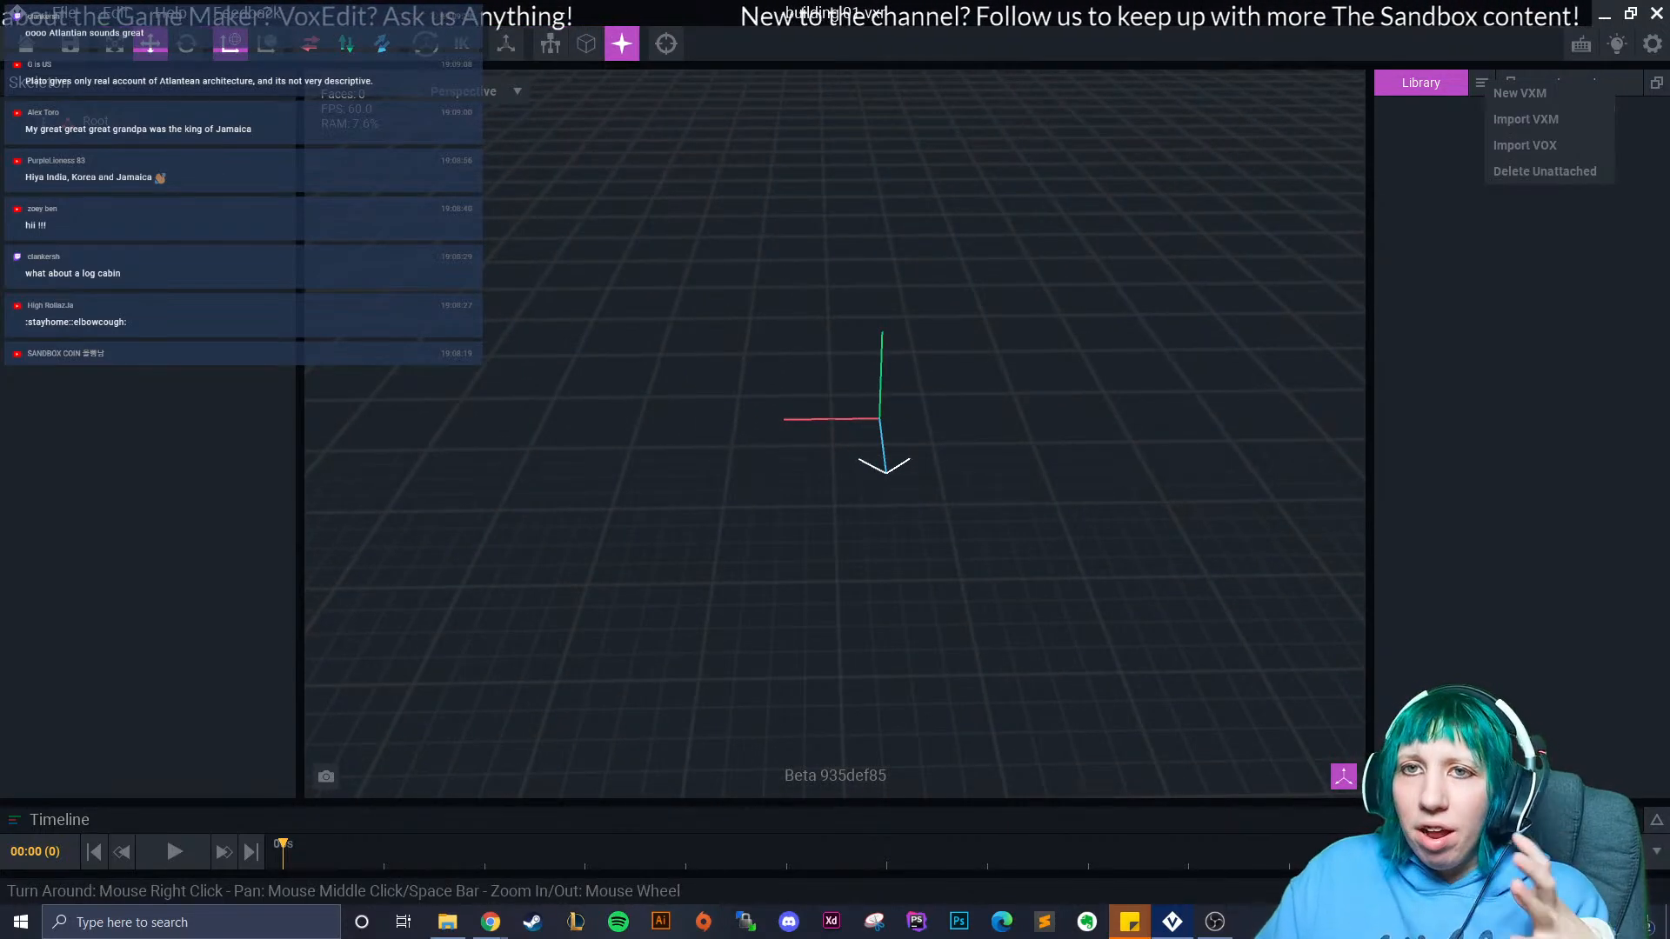
{"action": "left_click", "coordinate": [1520, 93]}
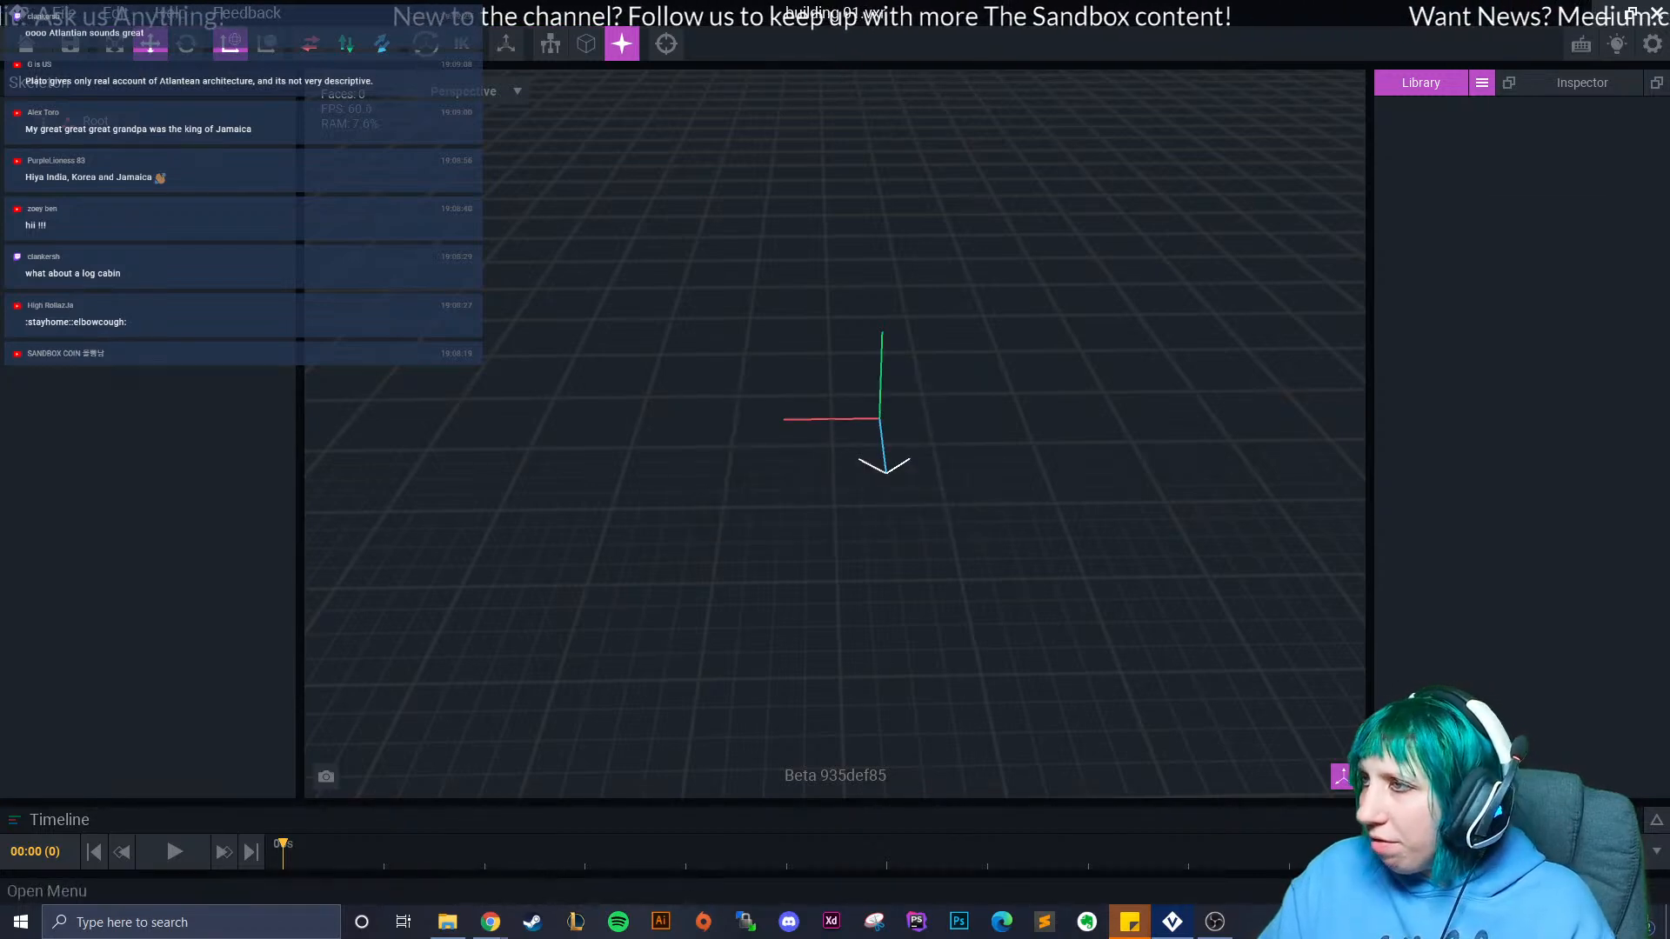
{"action": "type", "text": "Front"}
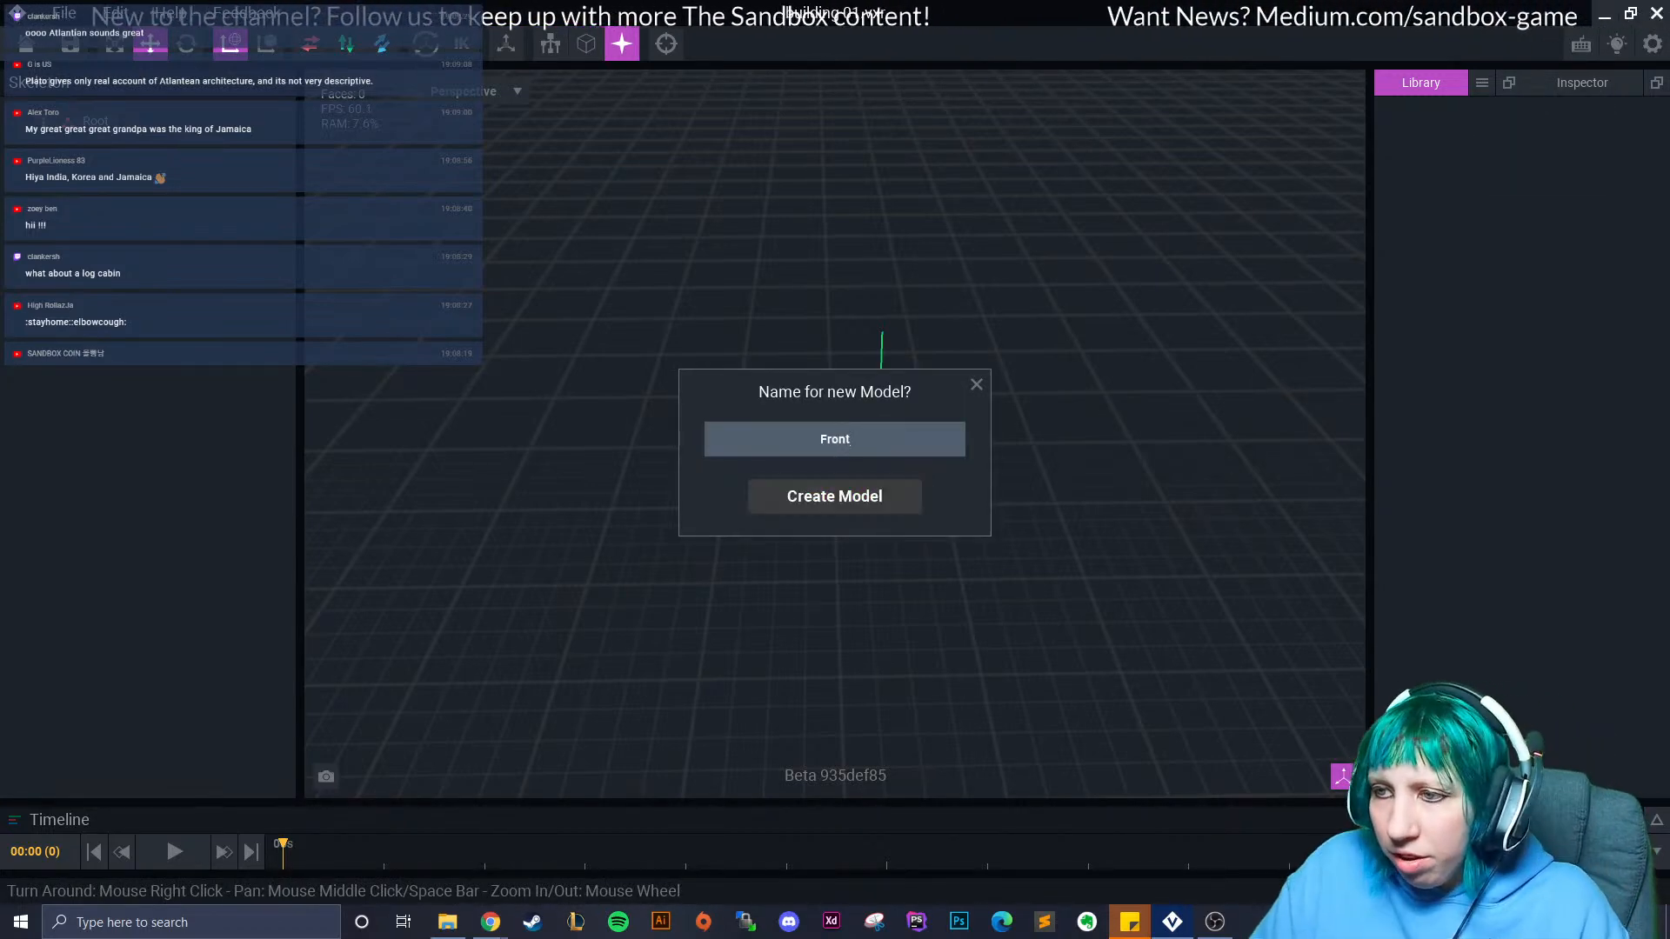
{"action": "key", "text": "Return"}
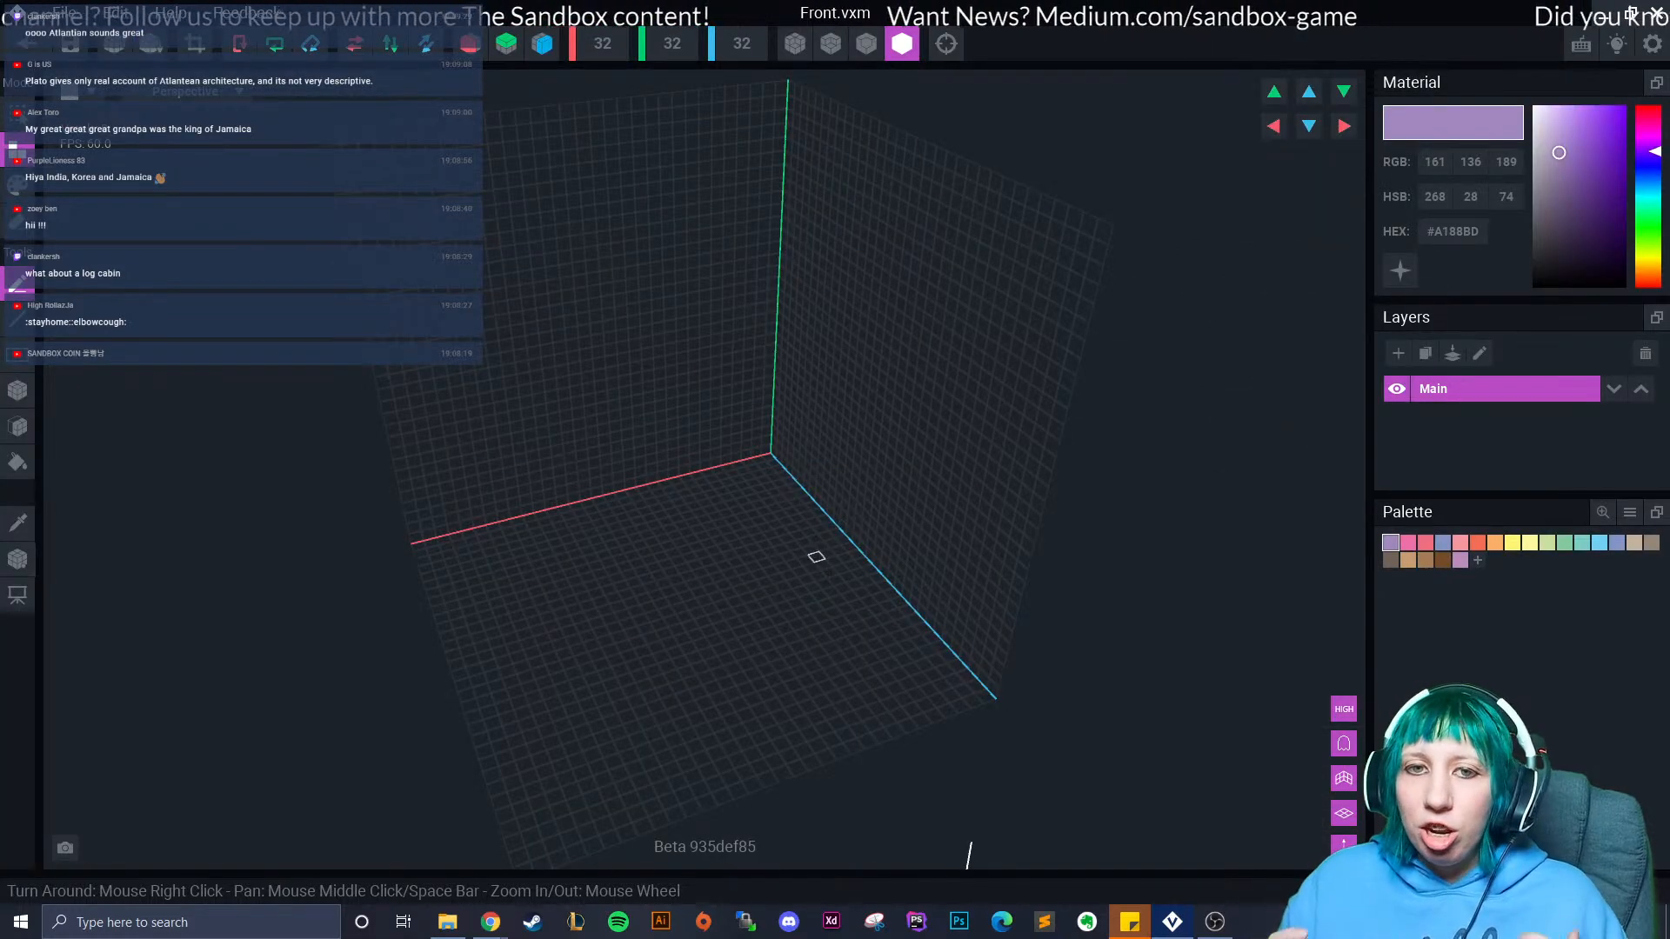
{"action": "scroll", "coordinate": [745, 557], "scroll_direction": "down", "scroll_amount": 5}
{"action": "scroll", "coordinate": [727, 514], "scroll_direction": "up", "scroll_amount": 2}
{"action": "right_click_drag", "start_coordinate": [745, 557], "coordinate": [723, 511]}
{"action": "scroll", "coordinate": [727, 507], "scroll_direction": "up", "scroll_amount": 2}
{"action": "middle_click_drag", "start_coordinate": [723, 510], "coordinate": [722, 524]}
{"action": "scroll", "coordinate": [722, 524], "scroll_direction": "down", "scroll_amount": 3}
{"action": "right_click_drag", "start_coordinate": [716, 529], "coordinate": [749, 545]}
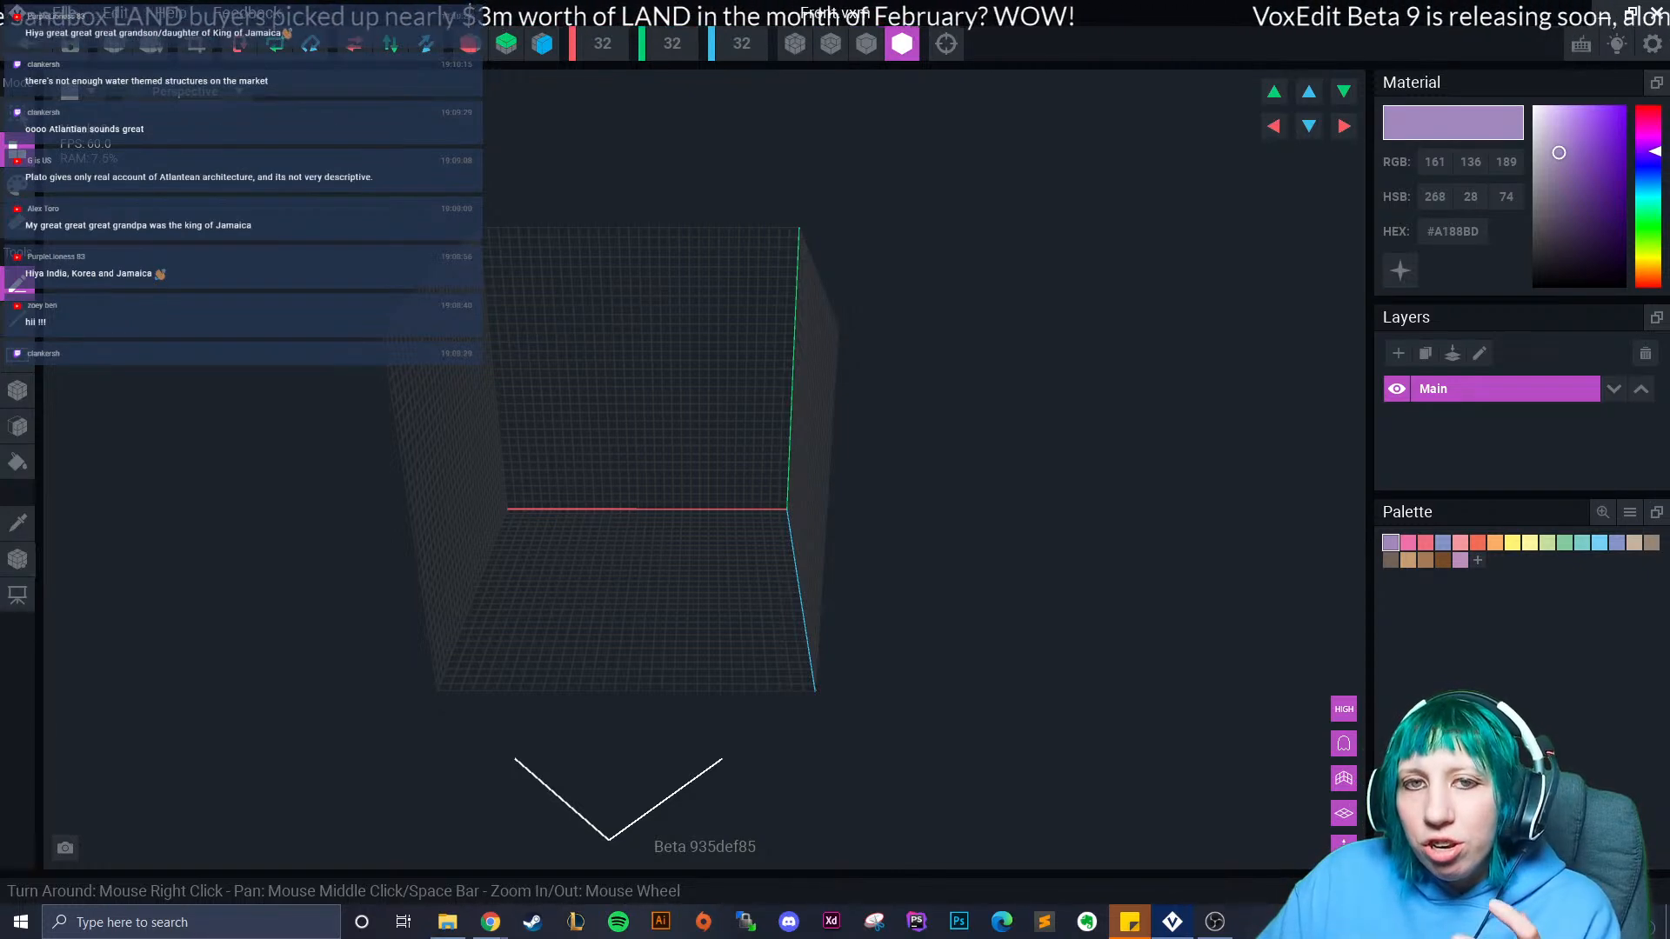
{"action": "right_click_drag", "start_coordinate": [558, 609], "coordinate": [766, 600]}
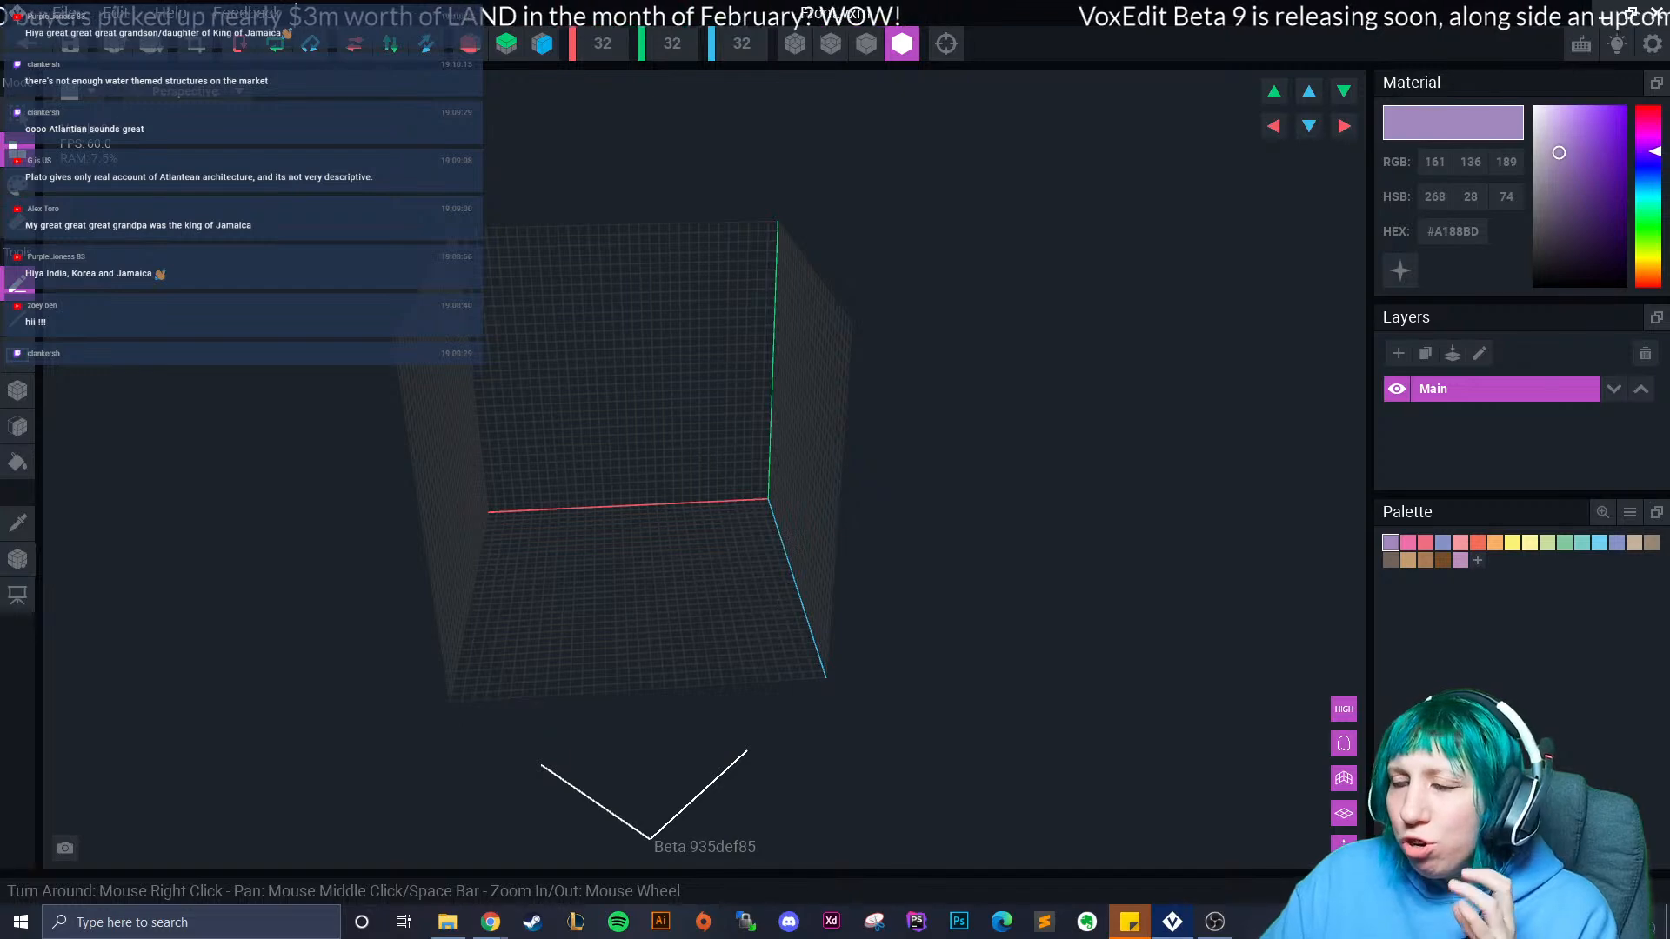
Load a PNG from the Downloads folder as the color palette for the Front model.
{"action": "left_click", "coordinate": [1630, 513]}
{"action": "left_click", "coordinate": [1566, 564]}
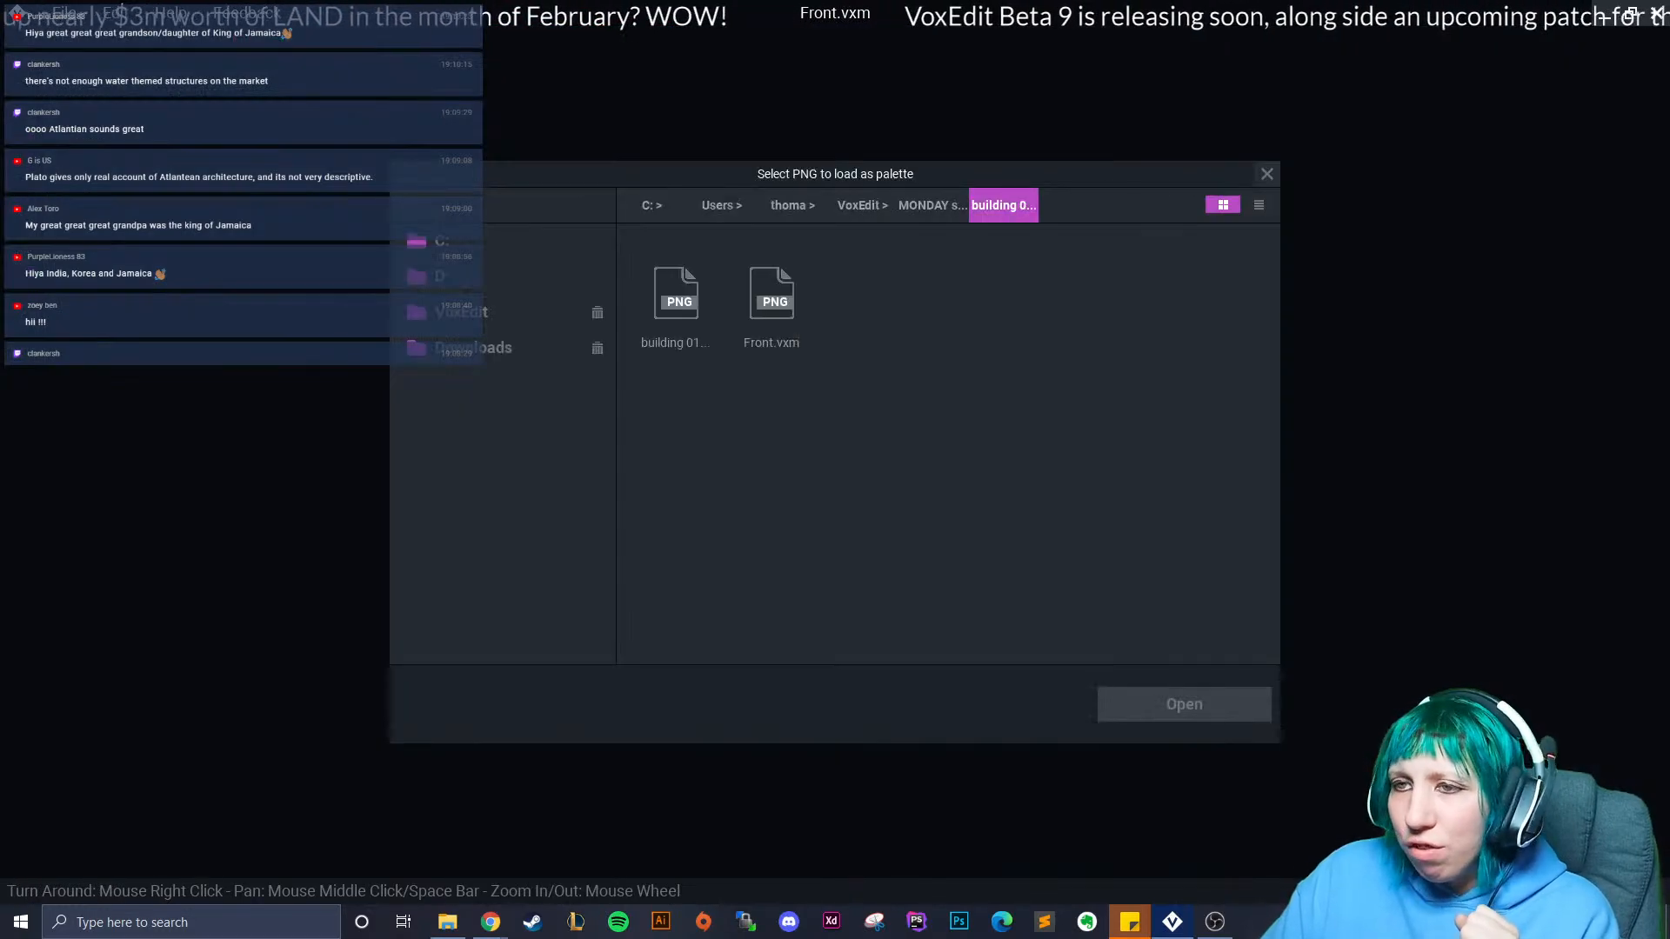
{"action": "left_click", "coordinate": [473, 348]}
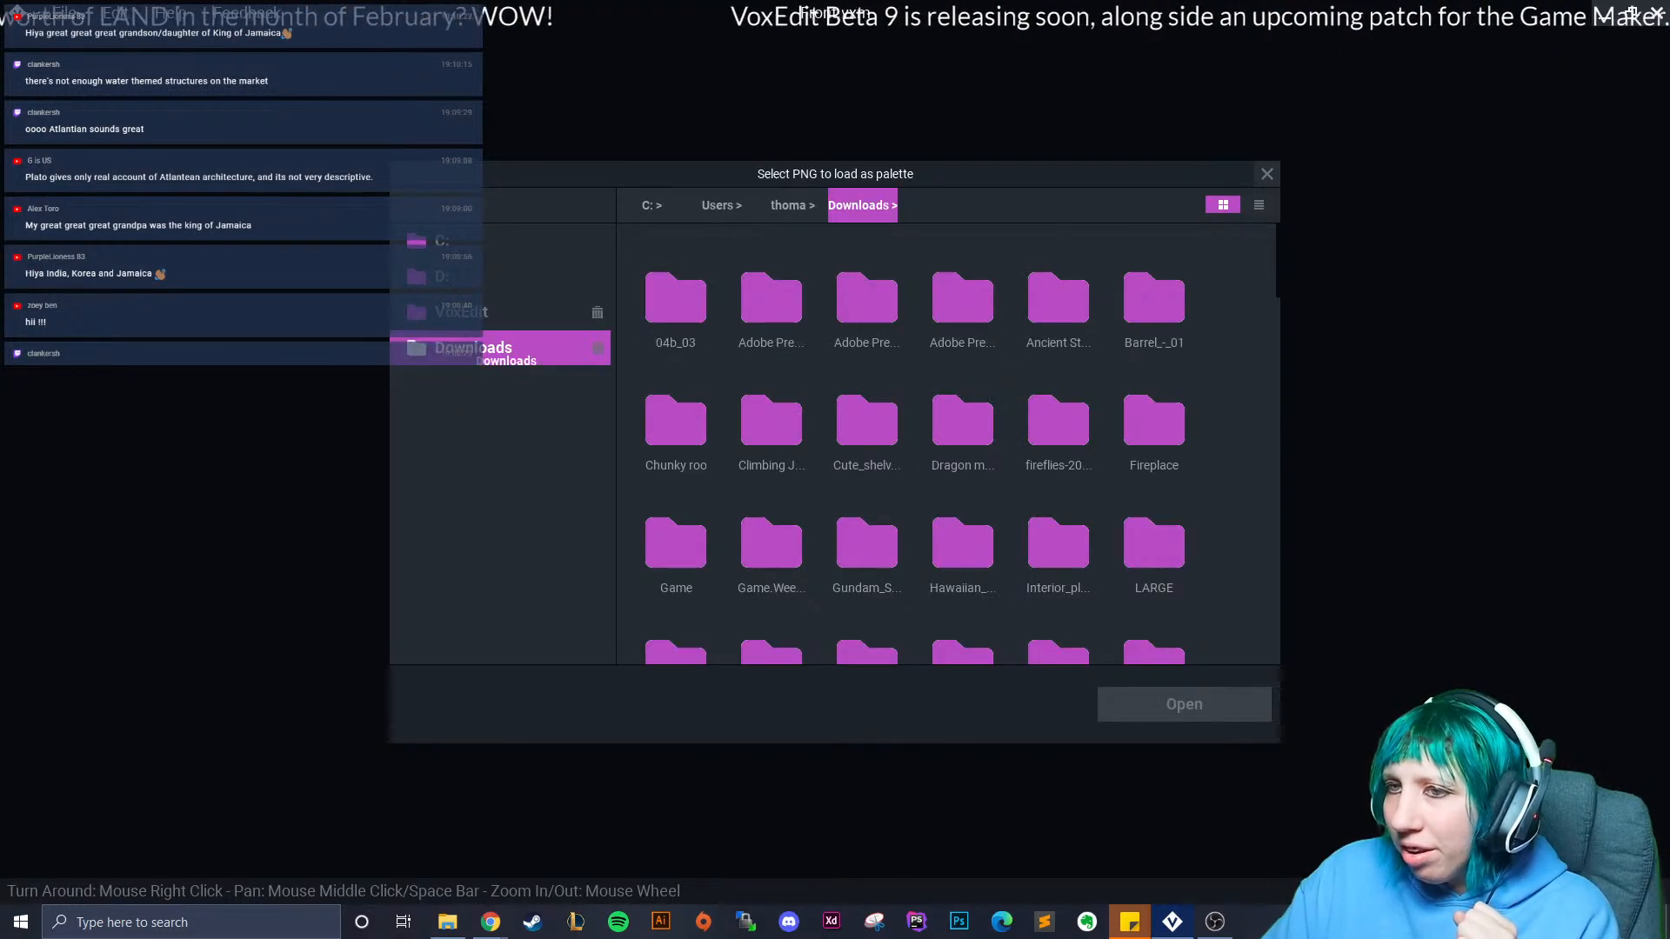
{"action": "scroll", "coordinate": [913, 443], "scroll_direction": "down", "scroll_amount": 5}
{"action": "scroll", "coordinate": [1059, 574], "scroll_direction": "down", "scroll_amount": 10}
{"action": "left_click", "coordinate": [1154, 575]}
{"action": "left_click", "coordinate": [1184, 705]}
{"action": "right_click_drag", "start_coordinate": [409, 421], "coordinate": [656, 462]}
{"action": "scroll", "coordinate": [656, 462], "scroll_direction": "up", "scroll_amount": 4}
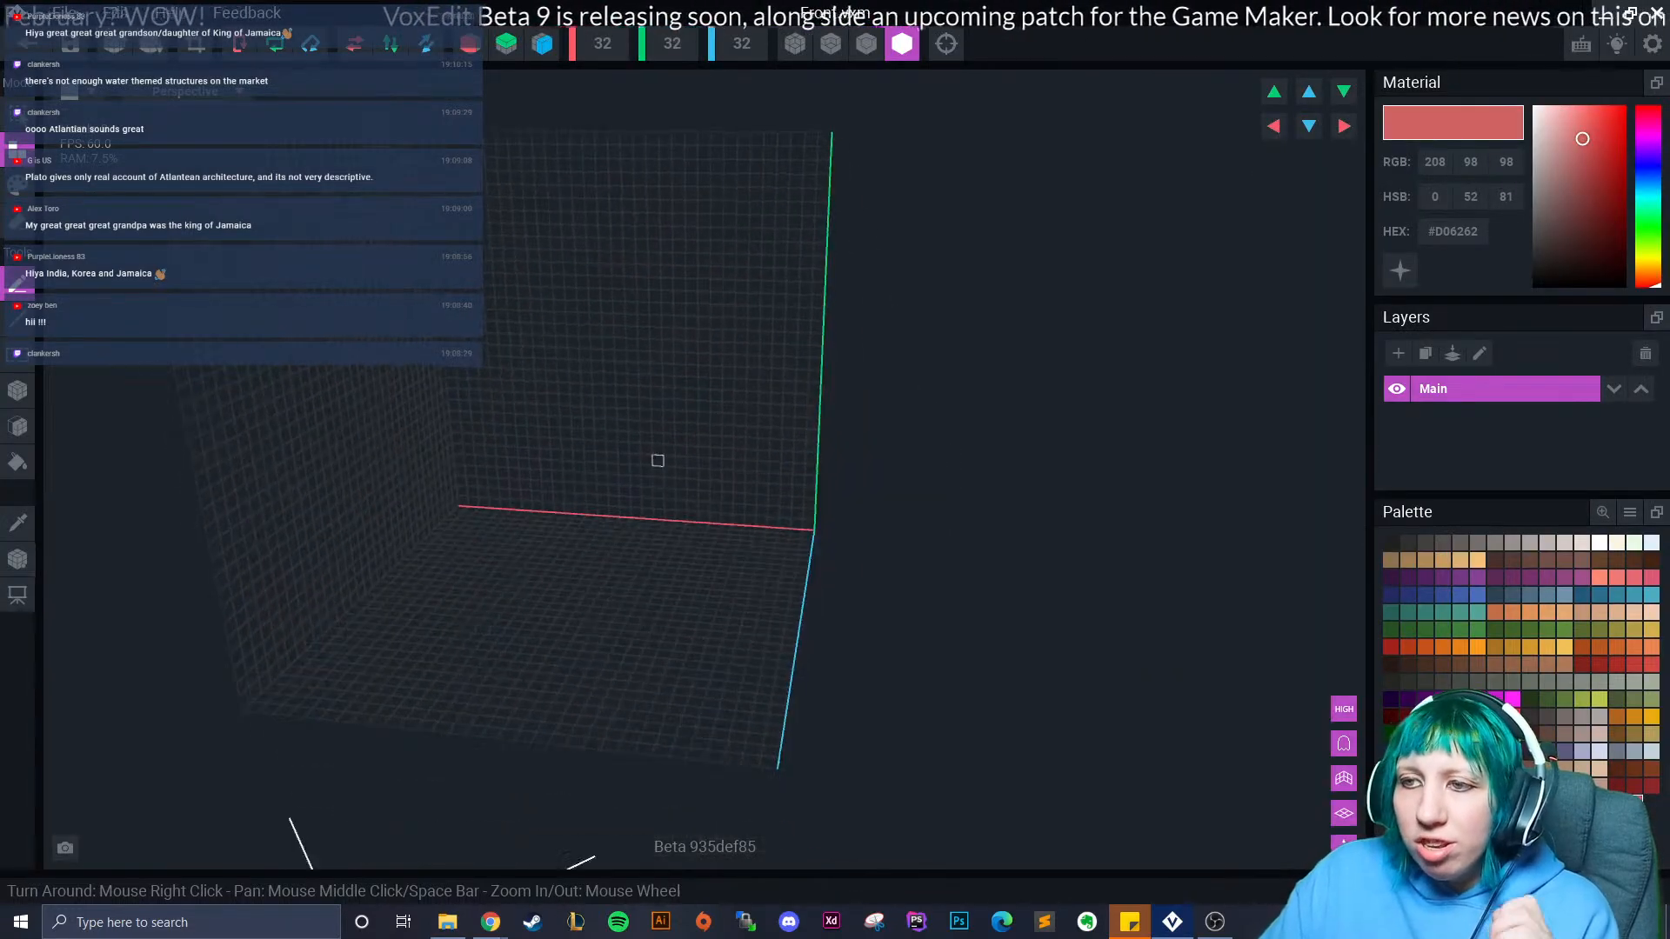
Switch to the Windows Calculator and multiply 8 by 32.
{"action": "left_click", "coordinate": [192, 922]}
{"action": "type", "text": "ca"}
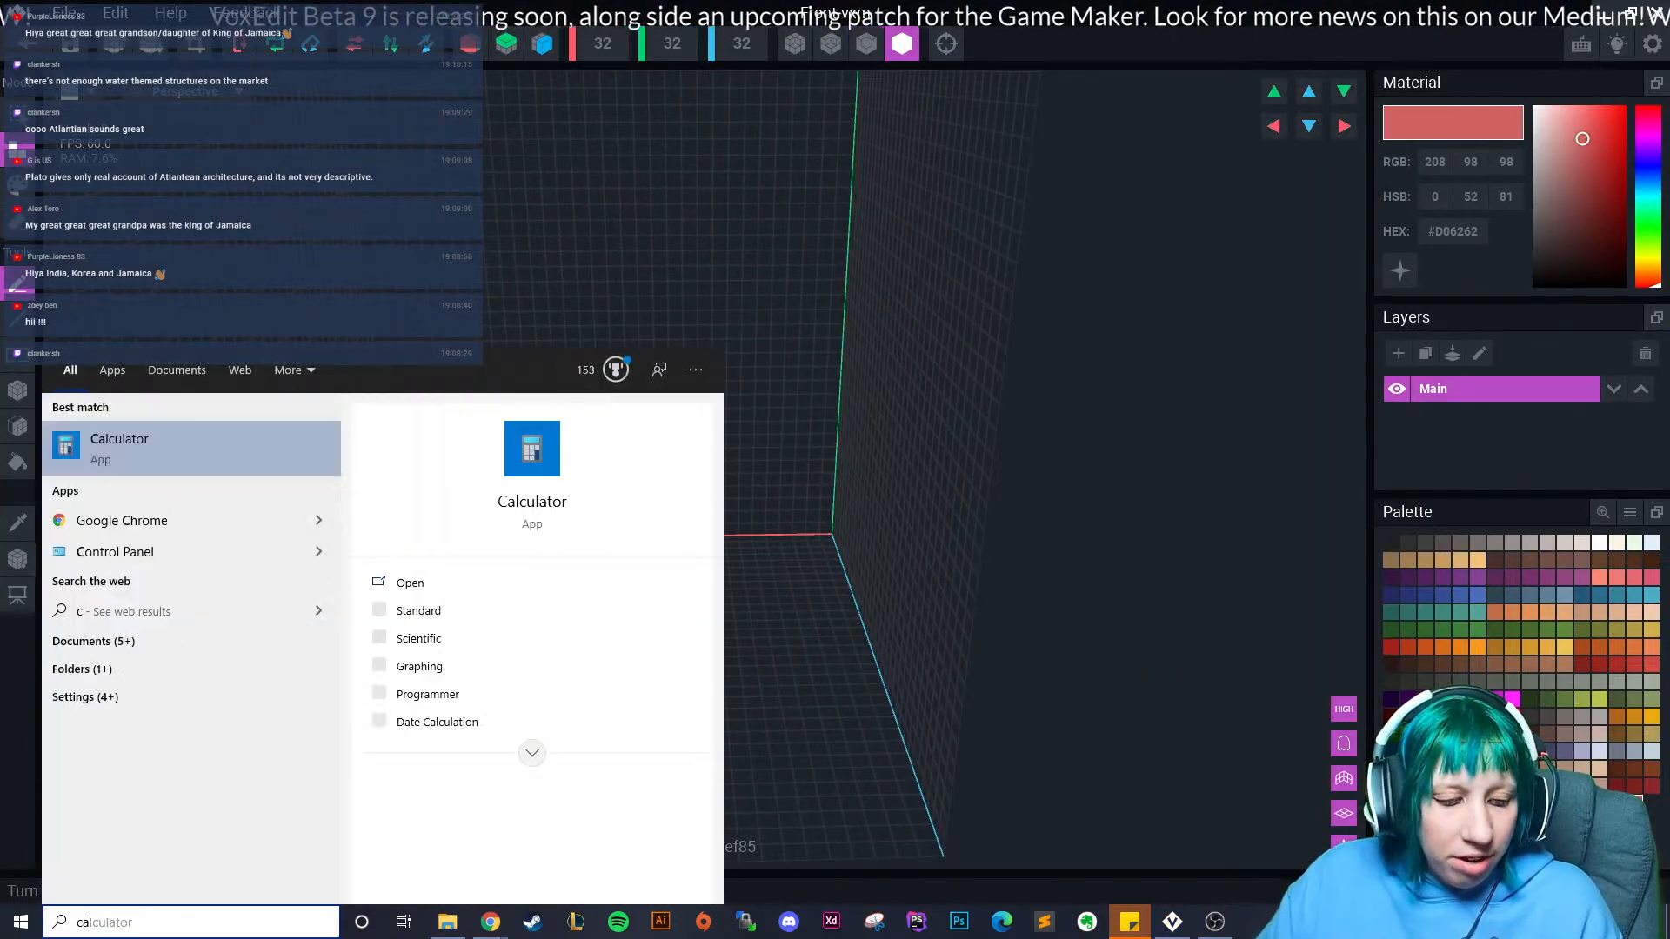
{"action": "key", "text": "Return"}
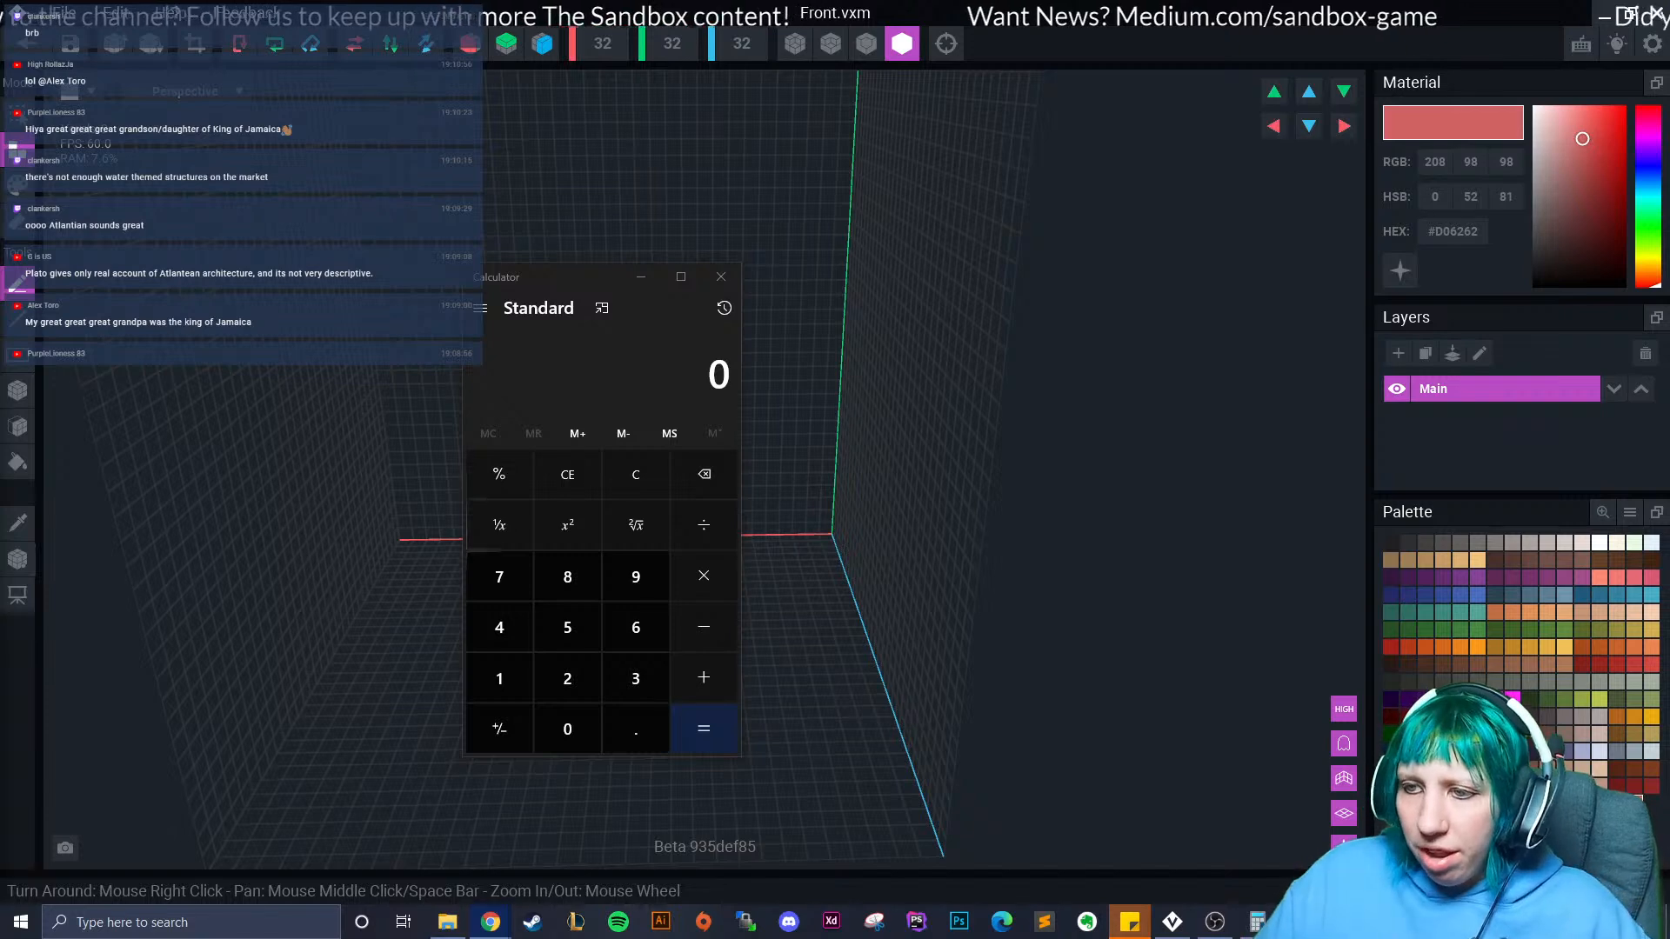
{"action": "left_click", "coordinate": [567, 576]}
{"action": "left_click", "coordinate": [703, 575]}
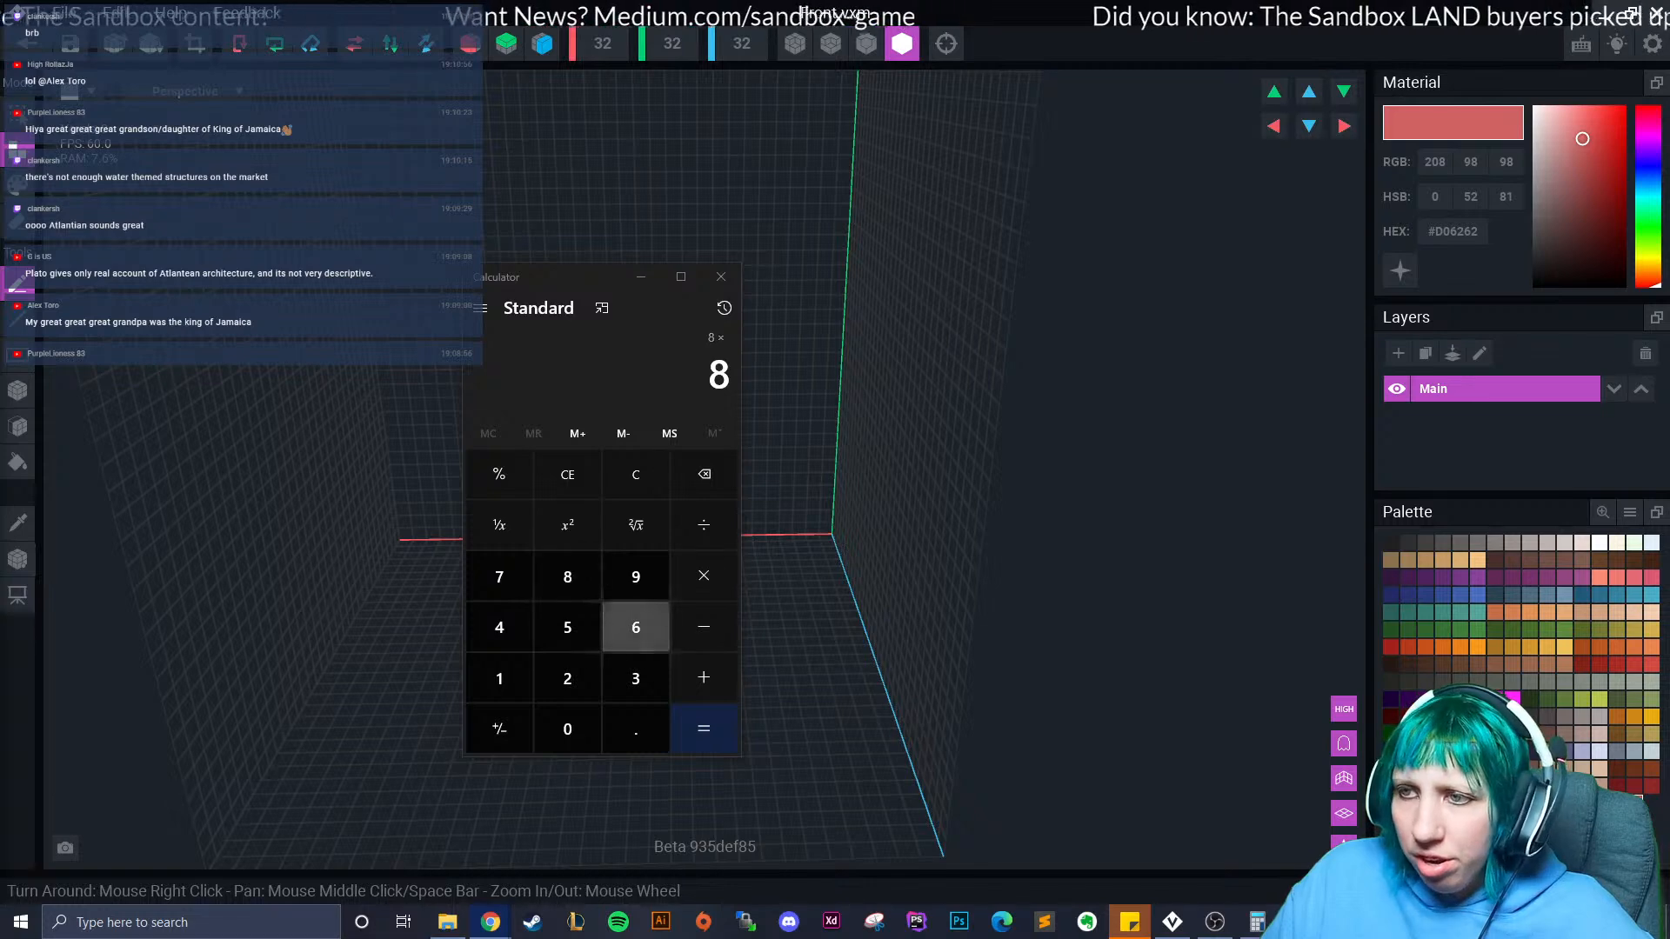
{"action": "type", "text": "32"}
{"action": "key", "text": "Return"}
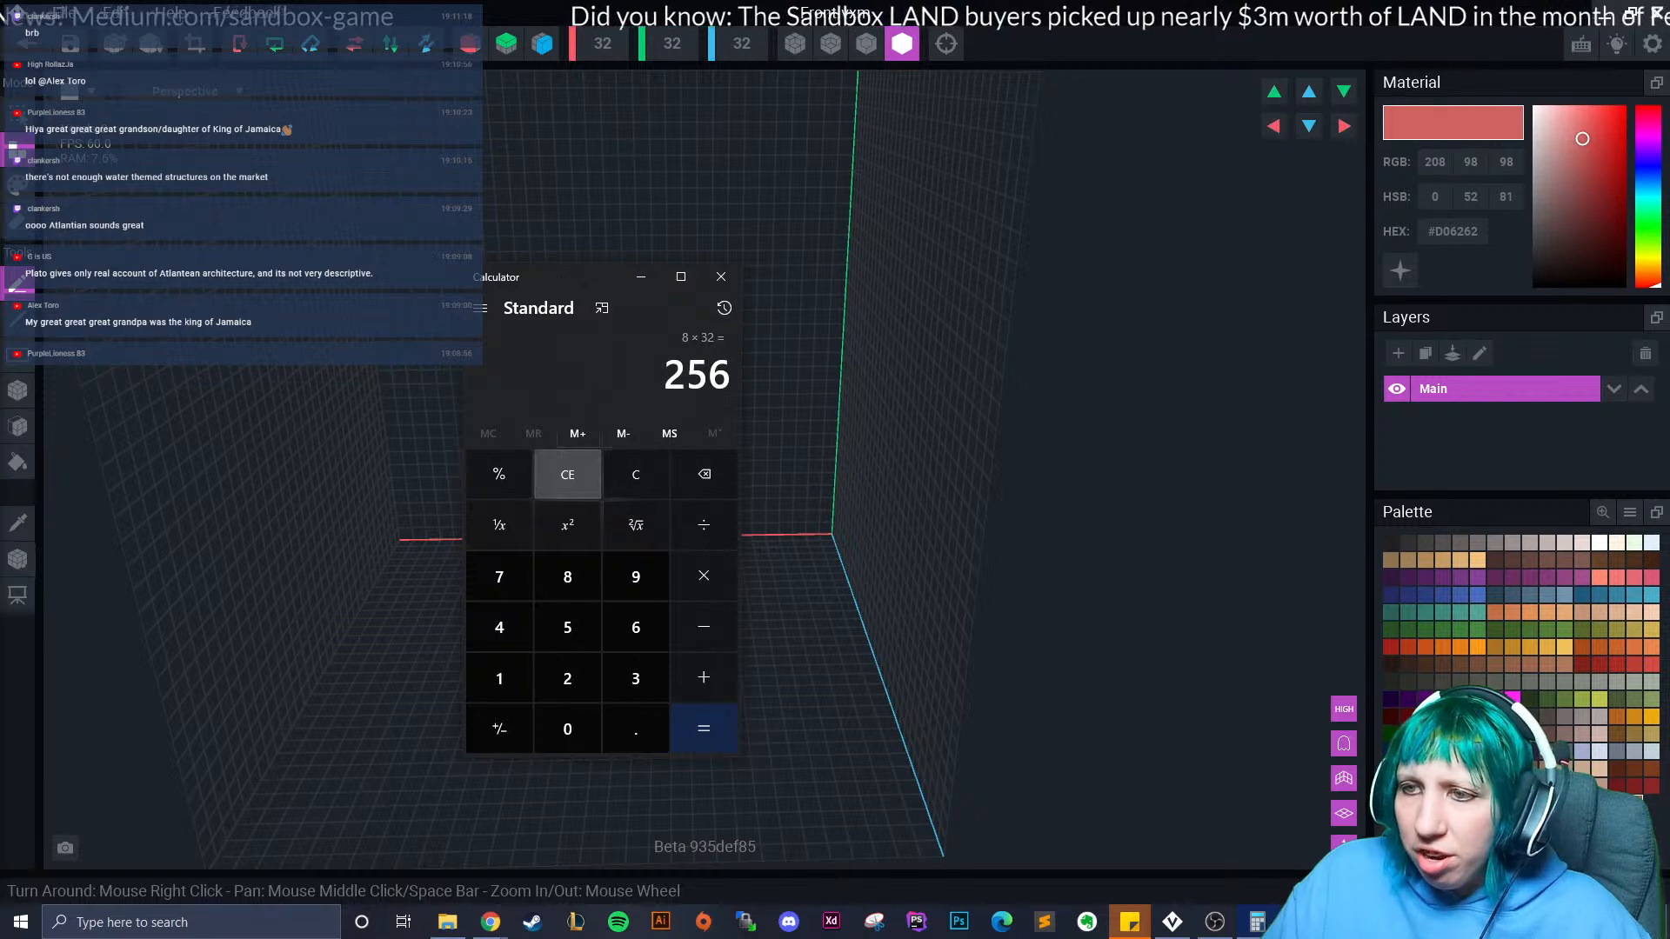
Clear the calculator and multiply 6 by 32.
{"action": "left_click", "coordinate": [567, 474]}
{"action": "left_click", "coordinate": [636, 627]}
{"action": "left_click", "coordinate": [704, 576]}
{"action": "left_click", "coordinate": [636, 679]}
{"action": "left_click", "coordinate": [567, 679]}
{"action": "left_click", "coordinate": [704, 728]}
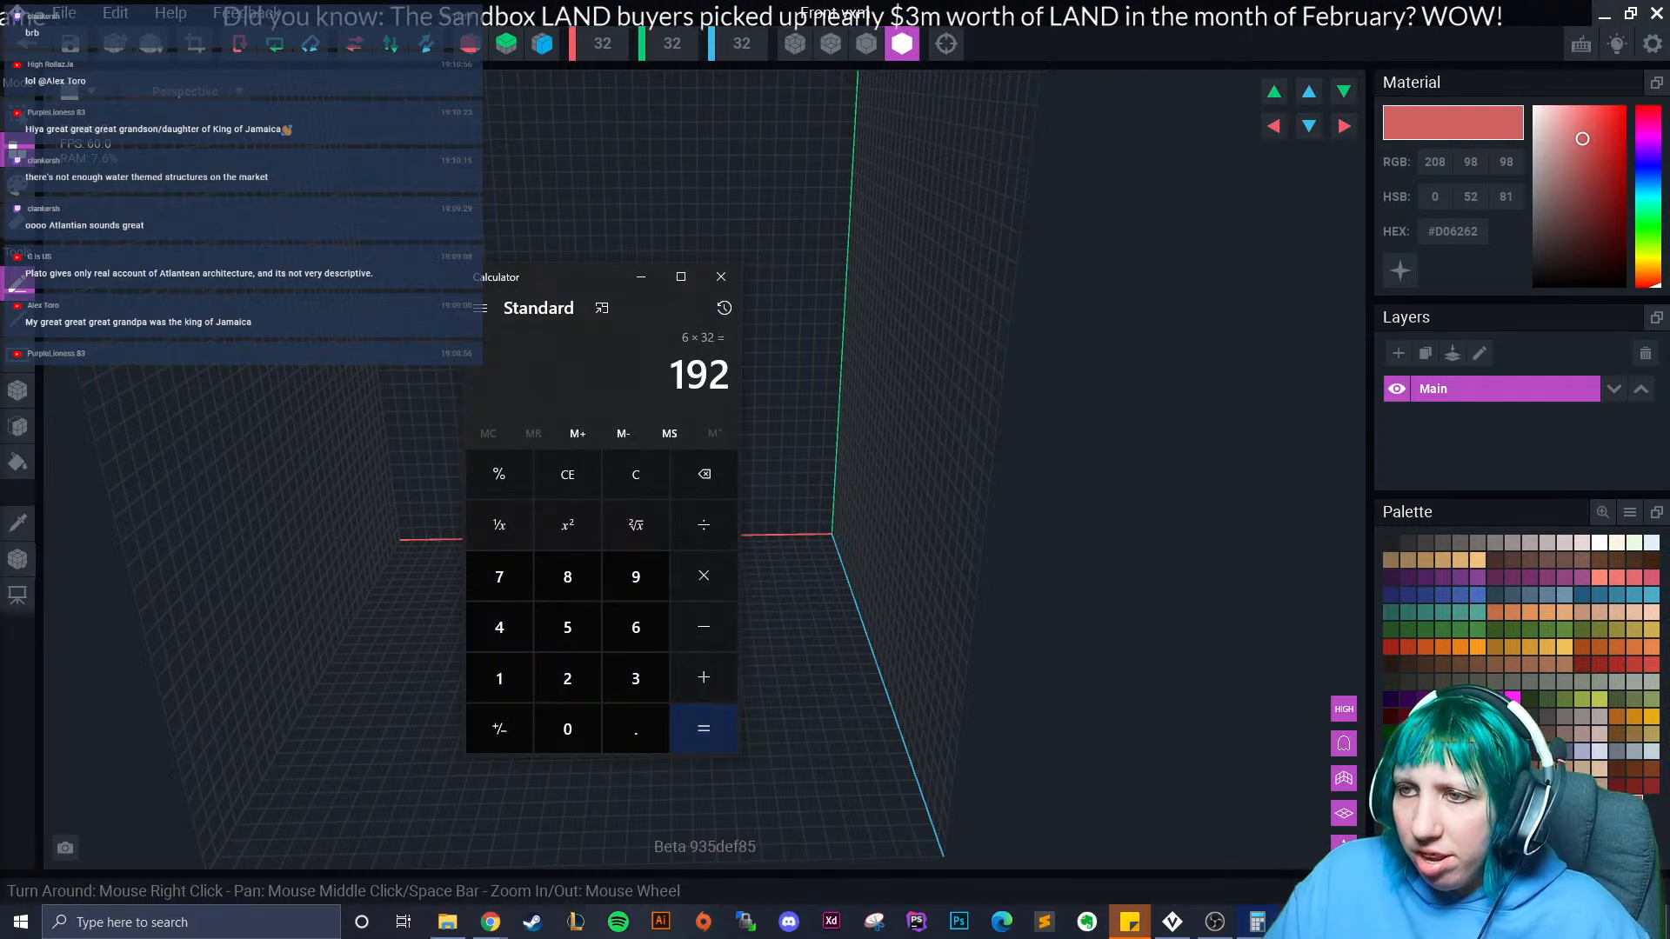
Set the Front model's X size to 192 voxels in VoxEdit.
{"action": "left_click", "coordinate": [602, 44]}
{"action": "type", "text": "1"}
{"action": "key", "text": "Return"}
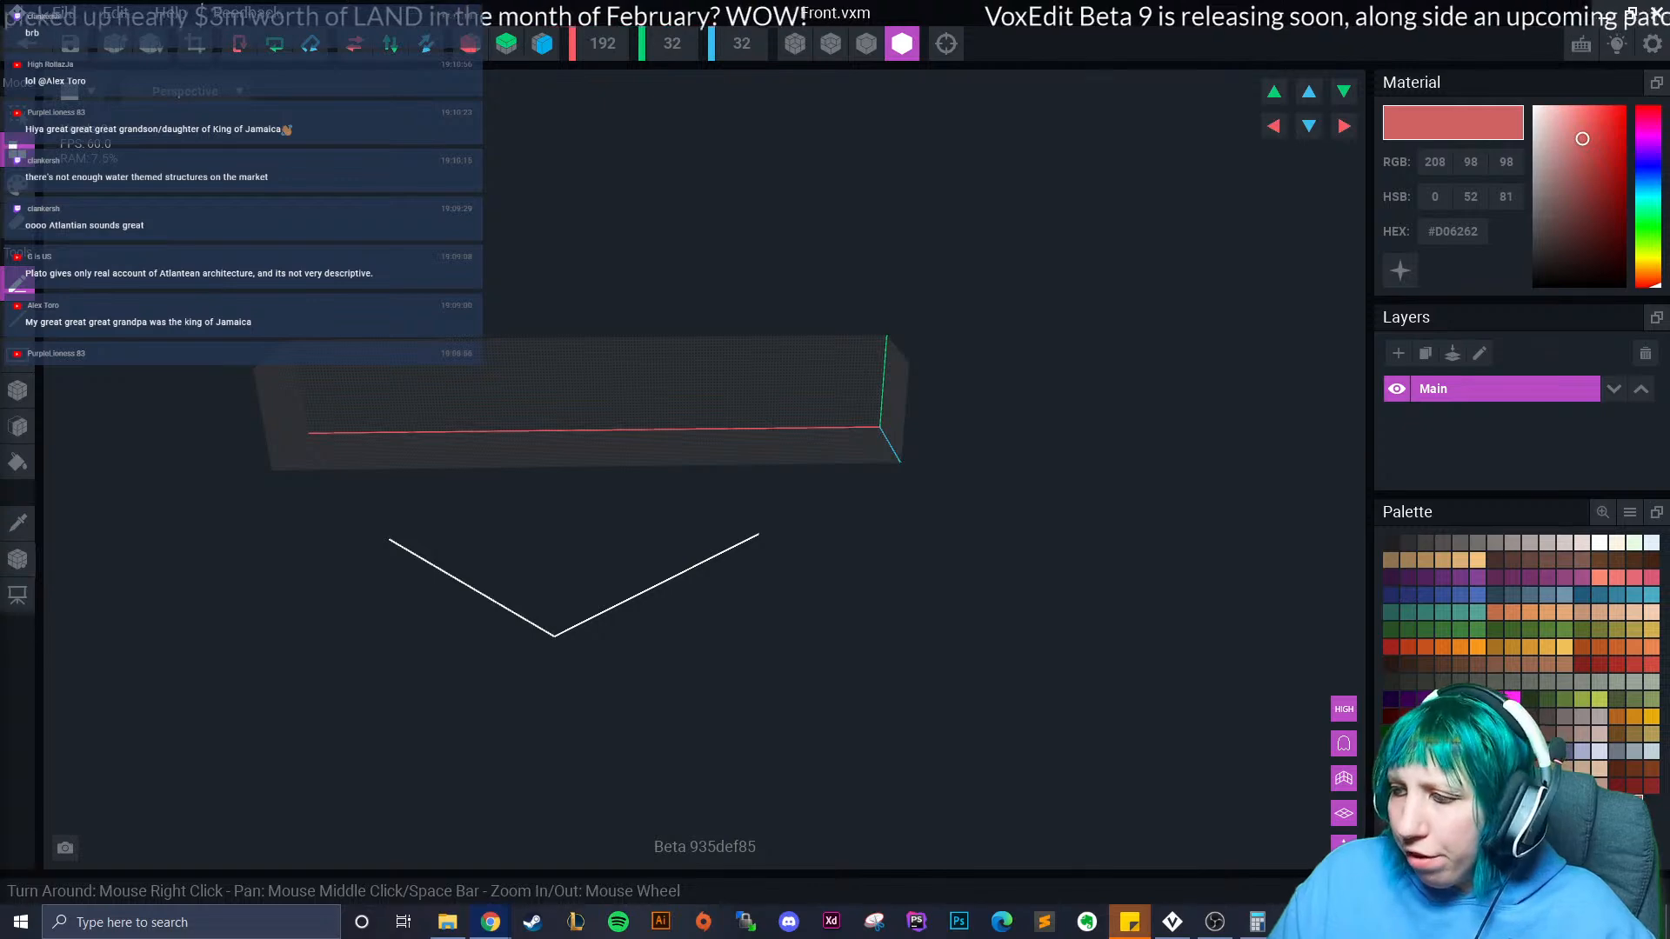
Return to the Calculator, clear it and multiply 4 by 32.
{"action": "left_click", "coordinate": [1257, 922]}
{"action": "left_click", "coordinate": [567, 475]}
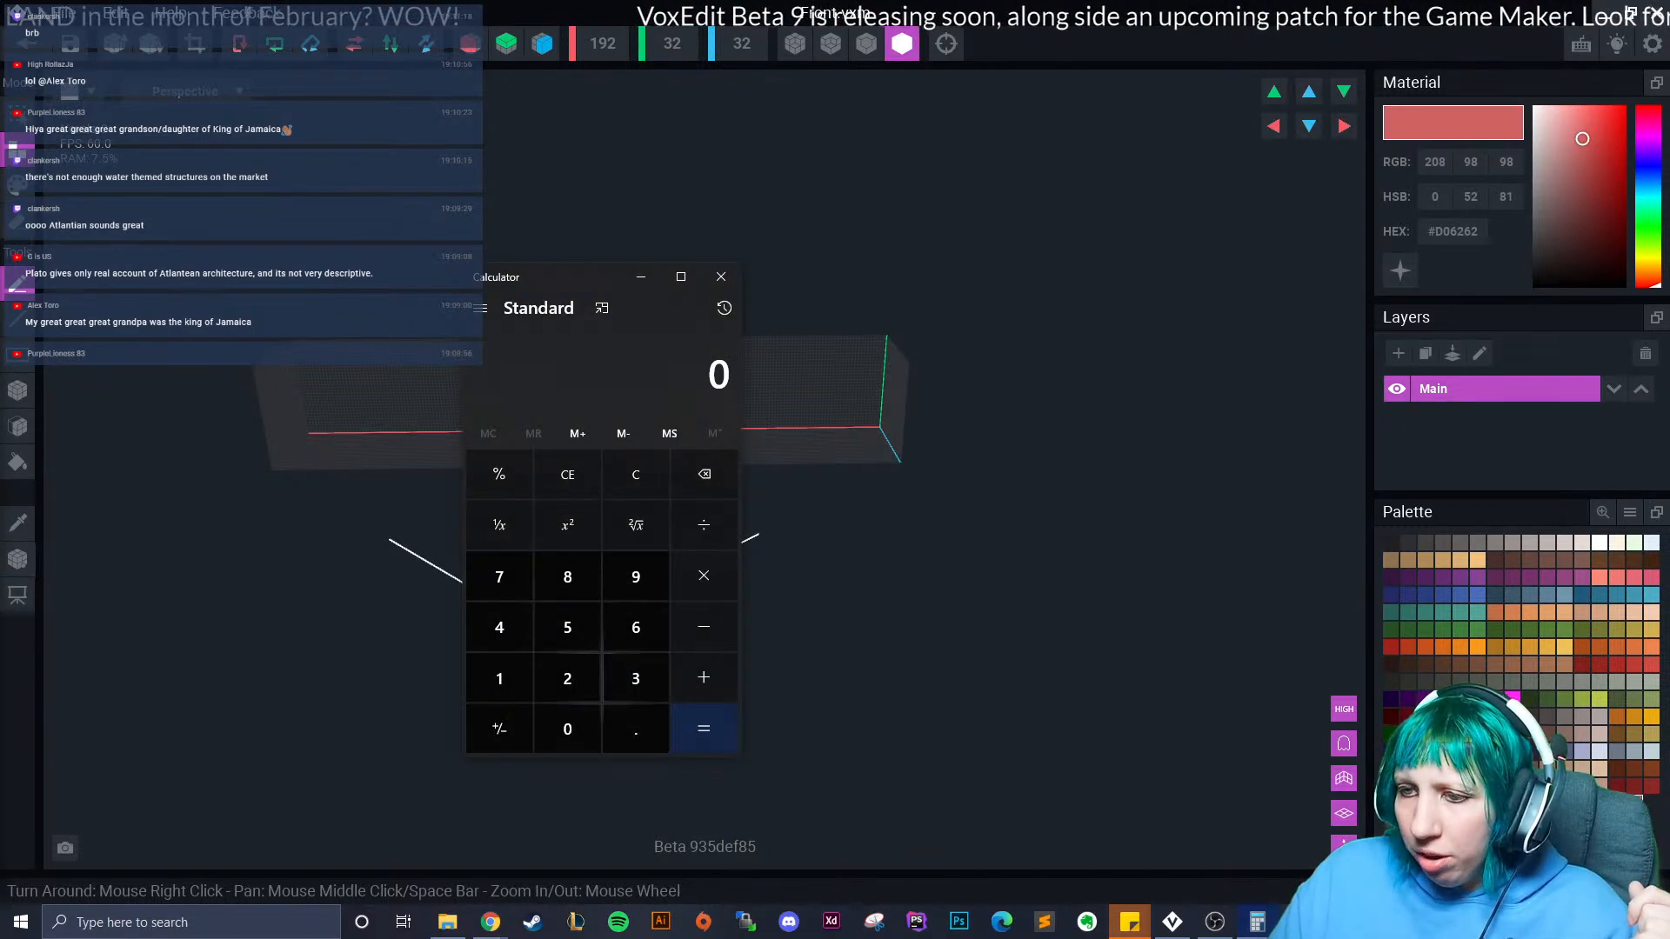
{"action": "left_click", "coordinate": [499, 627]}
{"action": "left_click", "coordinate": [704, 575]}
{"action": "left_click", "coordinate": [636, 678]}
{"action": "left_click", "coordinate": [567, 678]}
{"action": "left_click", "coordinate": [704, 729]}
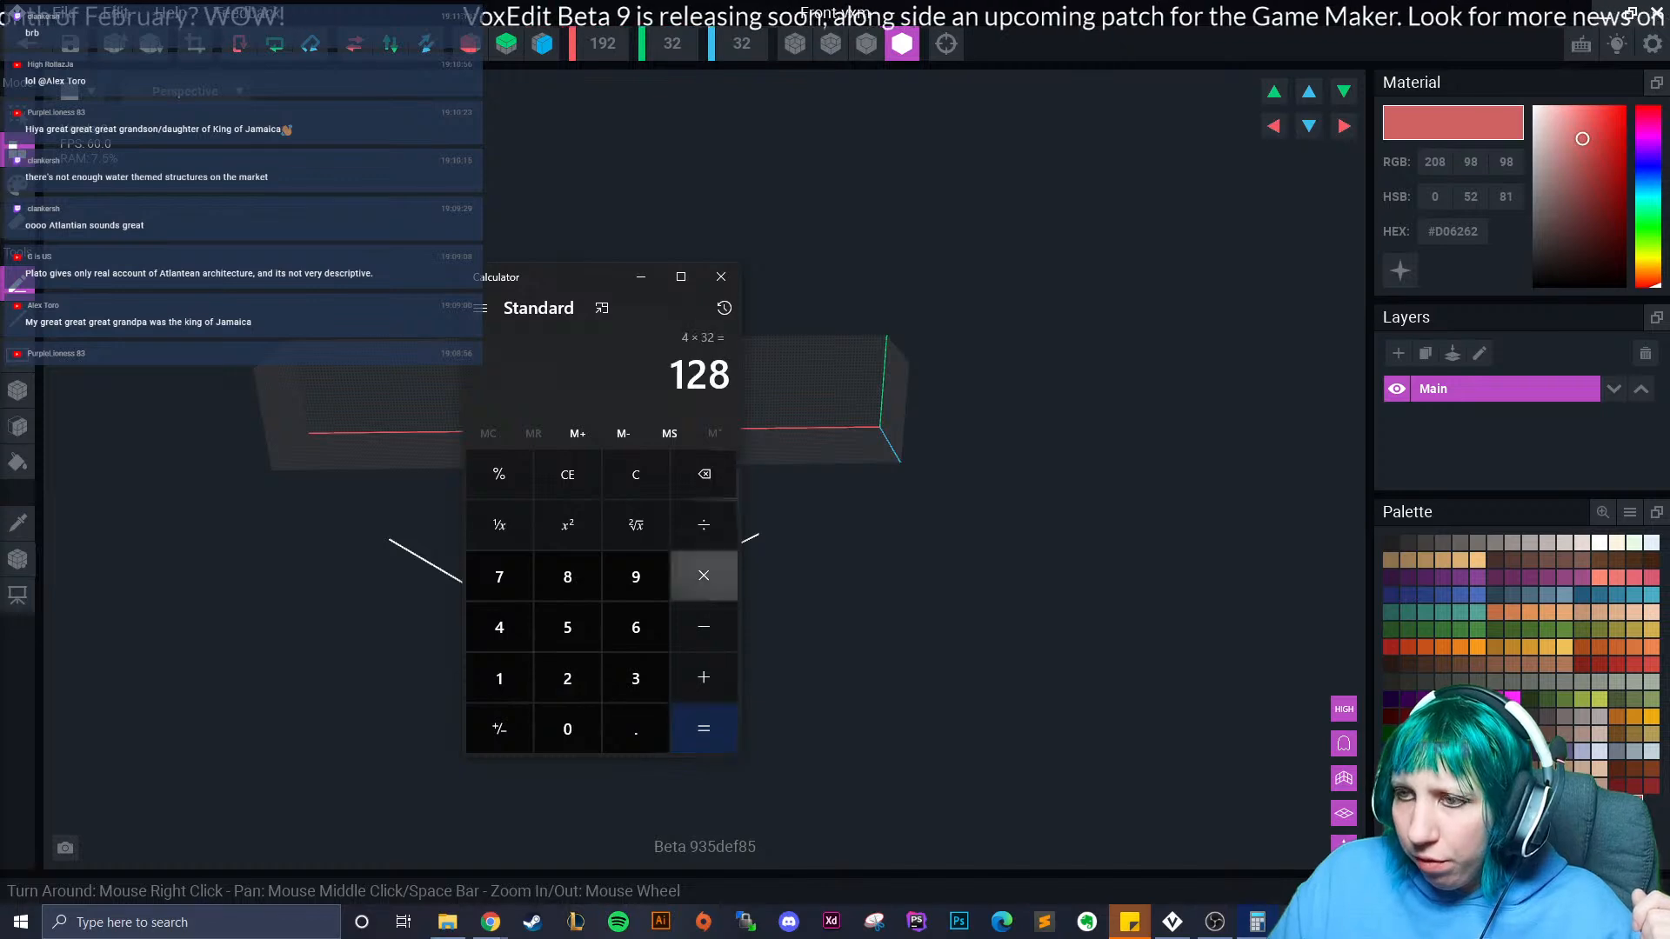
Set the Front model's Y size to 128 and its Z size to 3 voxels in VoxEdit.
{"action": "left_click", "coordinate": [673, 43]}
{"action": "type", "text": "128"}
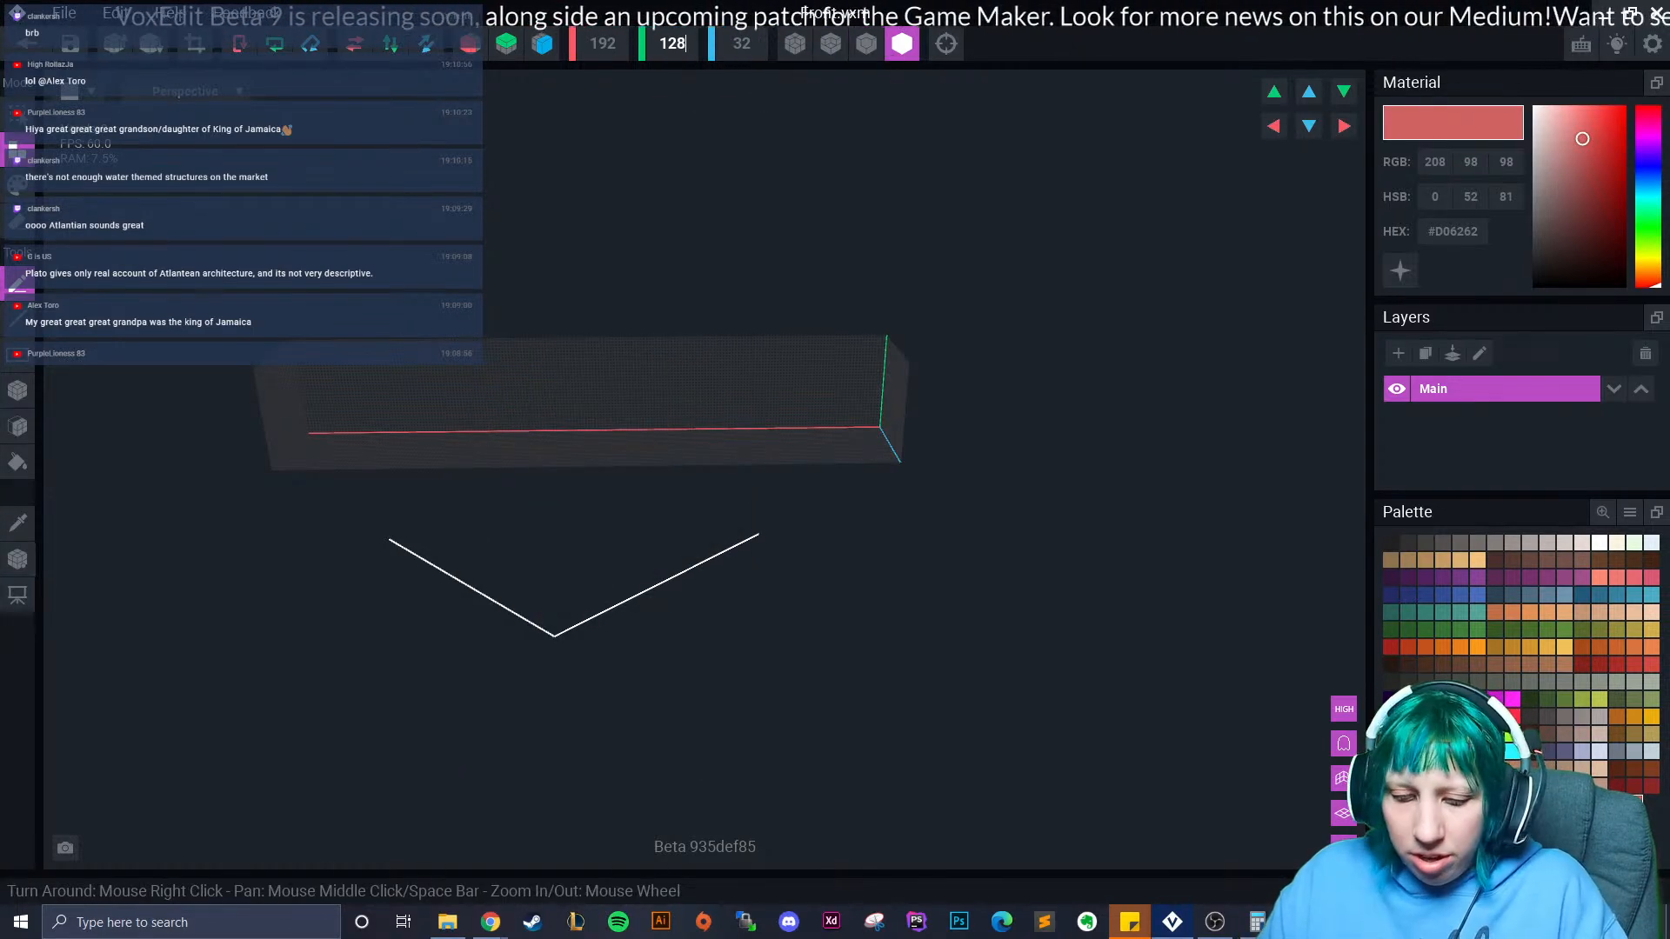
{"action": "key", "text": "Tab"}
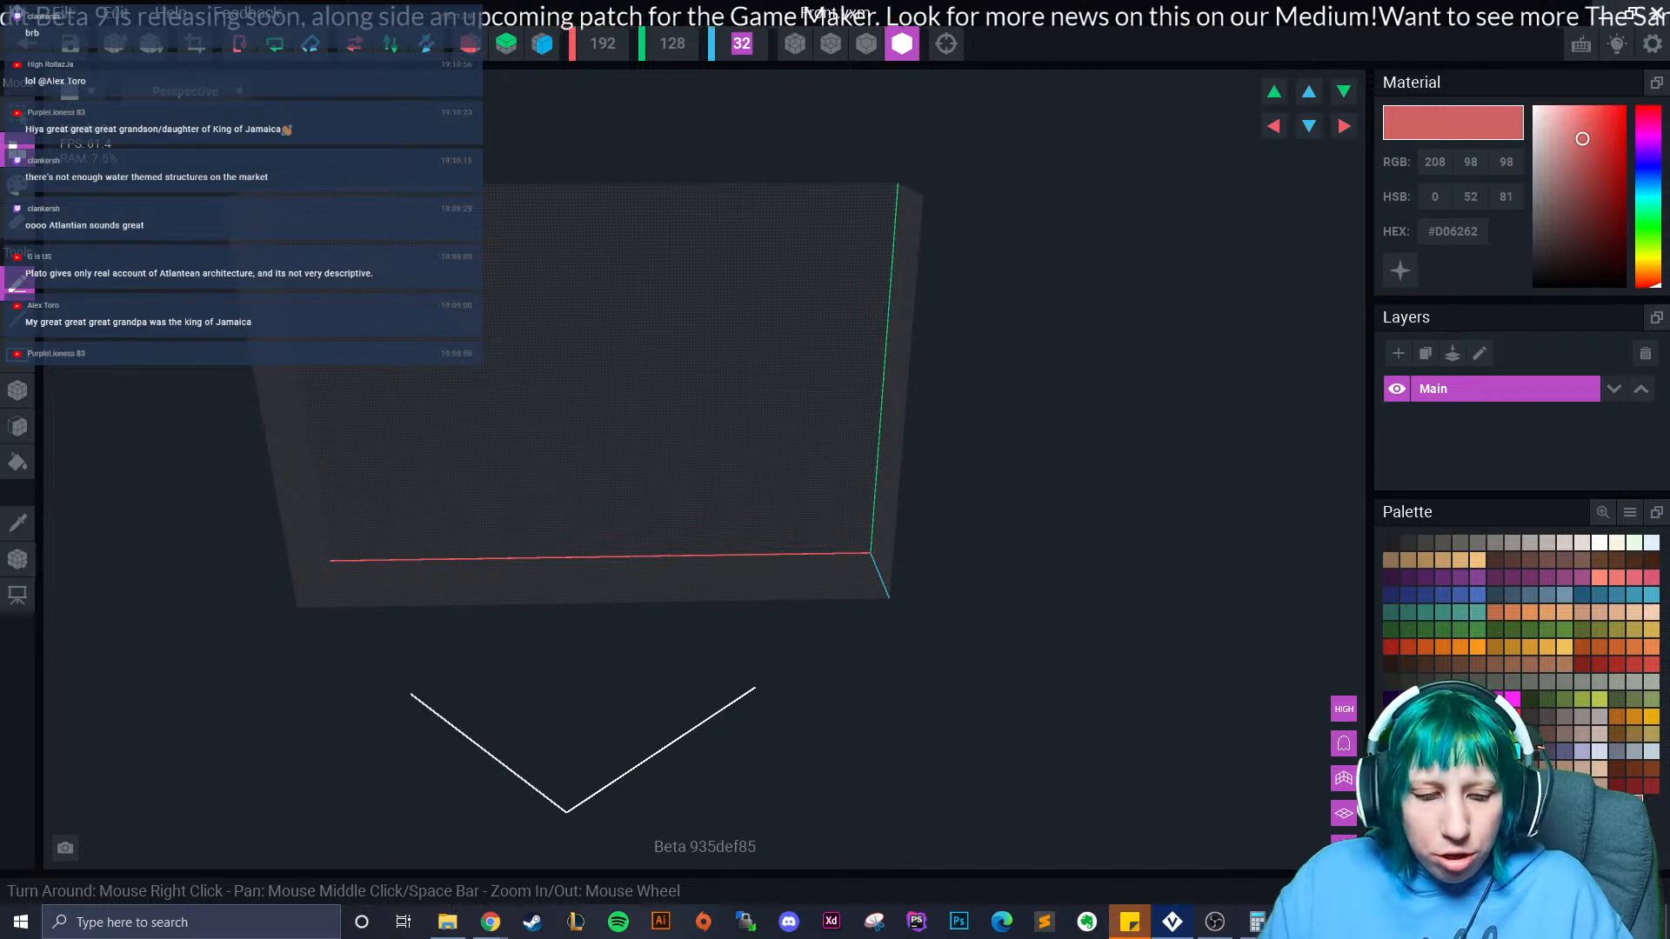
{"action": "type", "text": "3"}
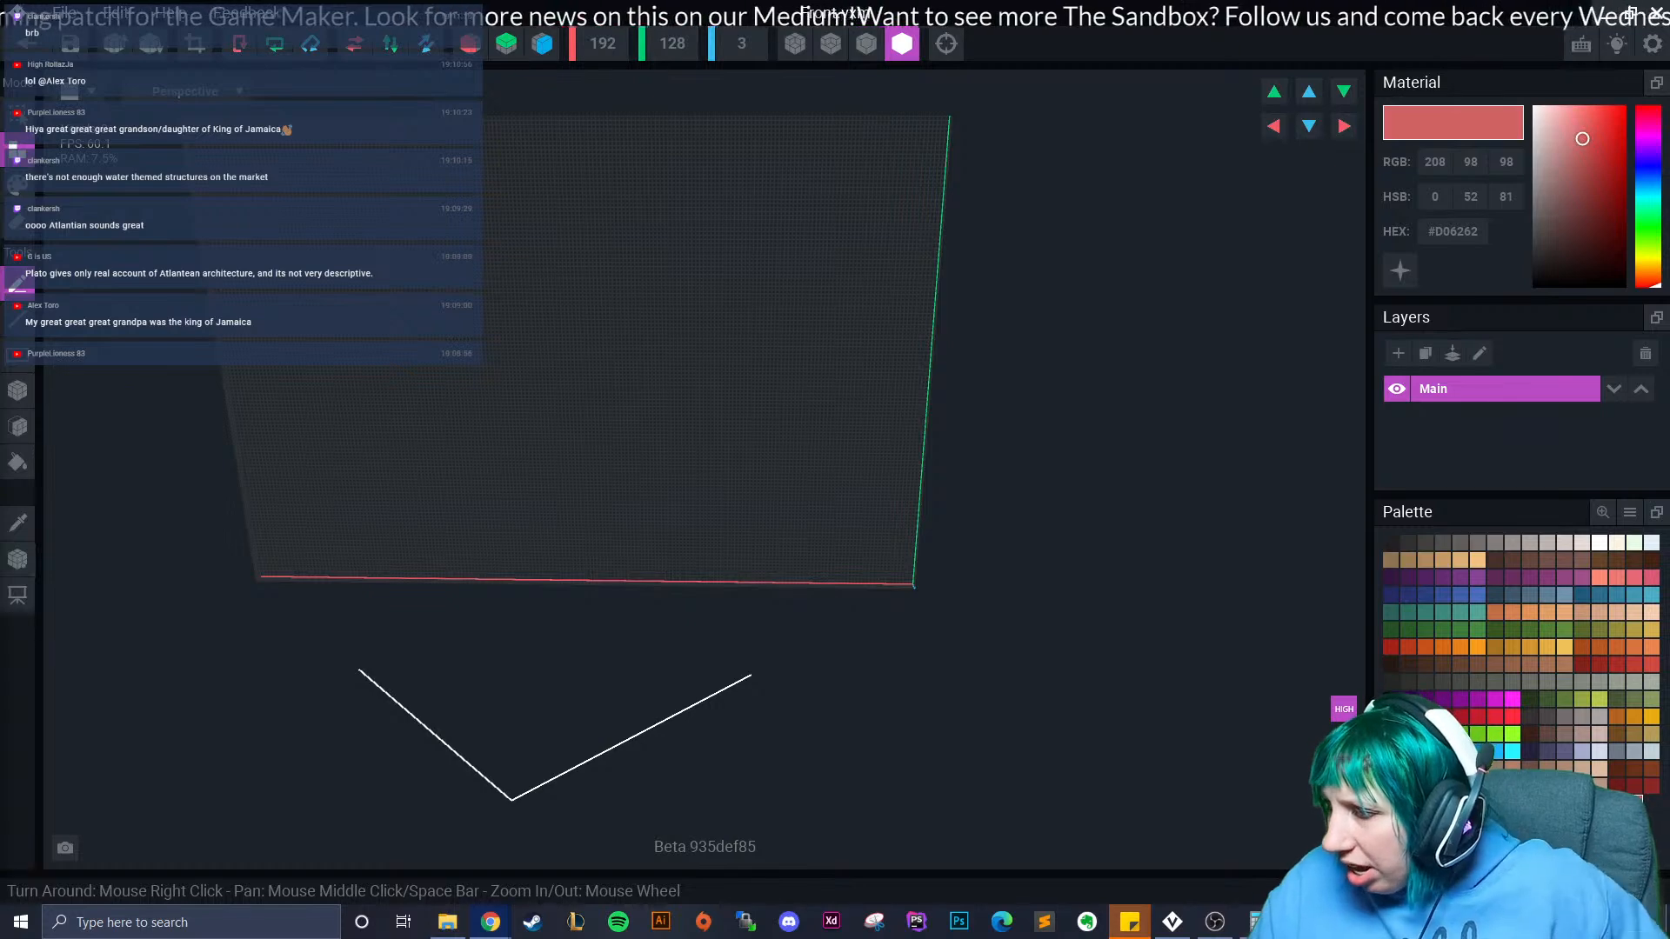
Fill the whole back plane of the Front model with the blue-grey palette color #96A4AE.
{"action": "left_click", "coordinate": [1583, 751]}
{"action": "left_click", "coordinate": [1635, 751]}
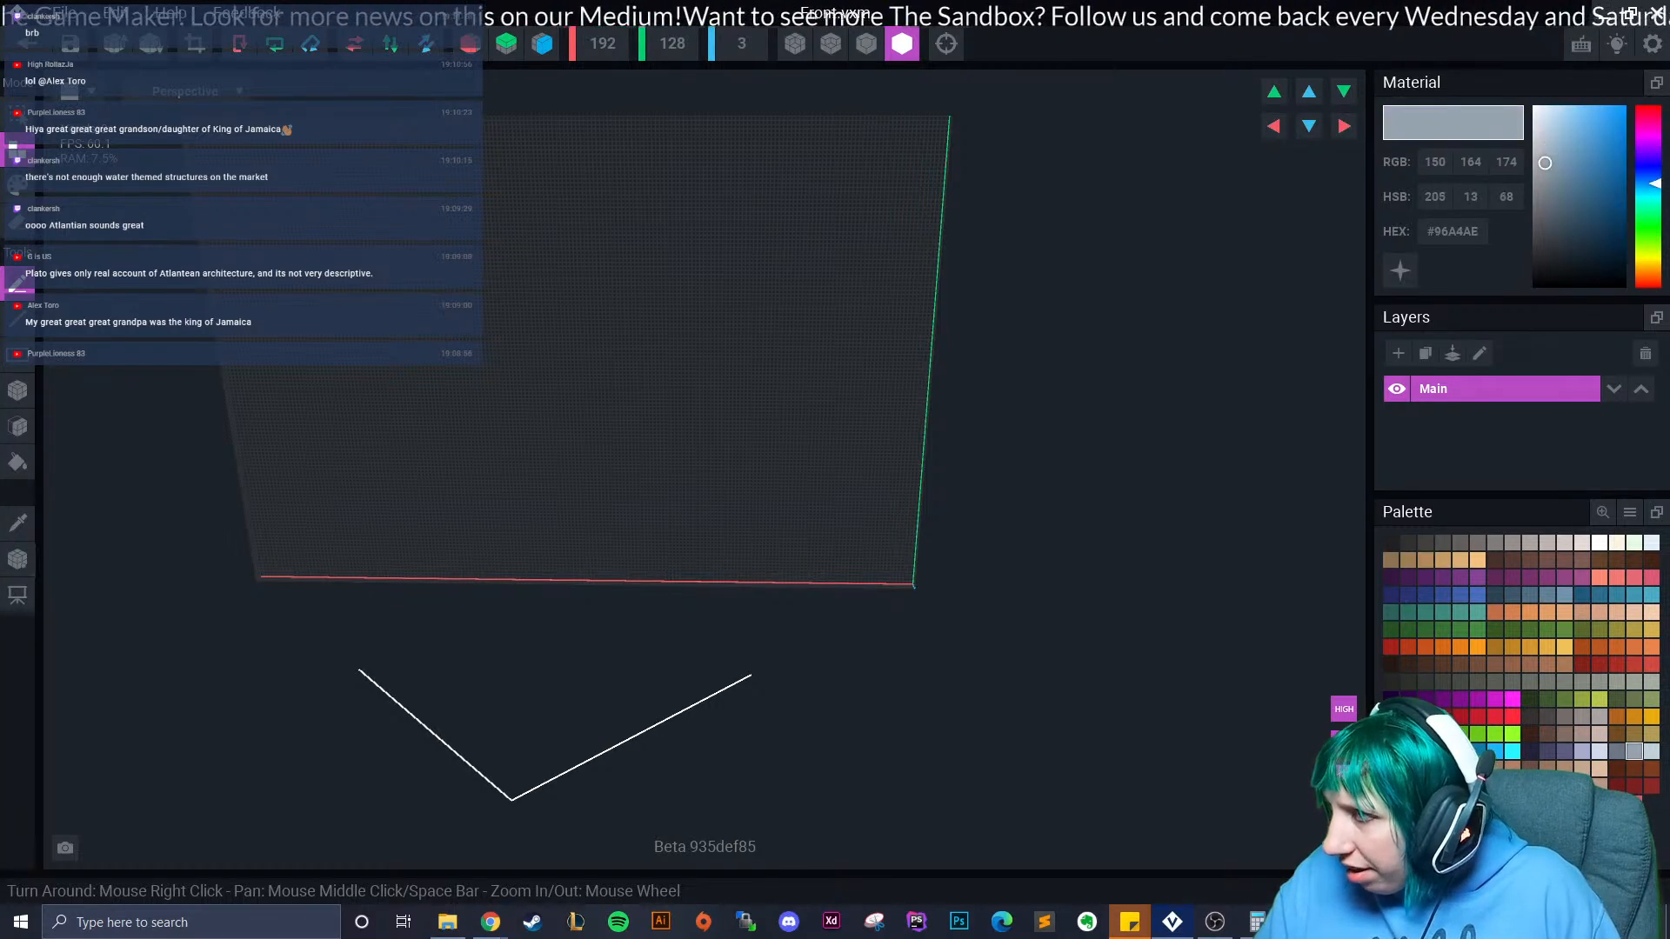
{"action": "left_click", "coordinate": [18, 462]}
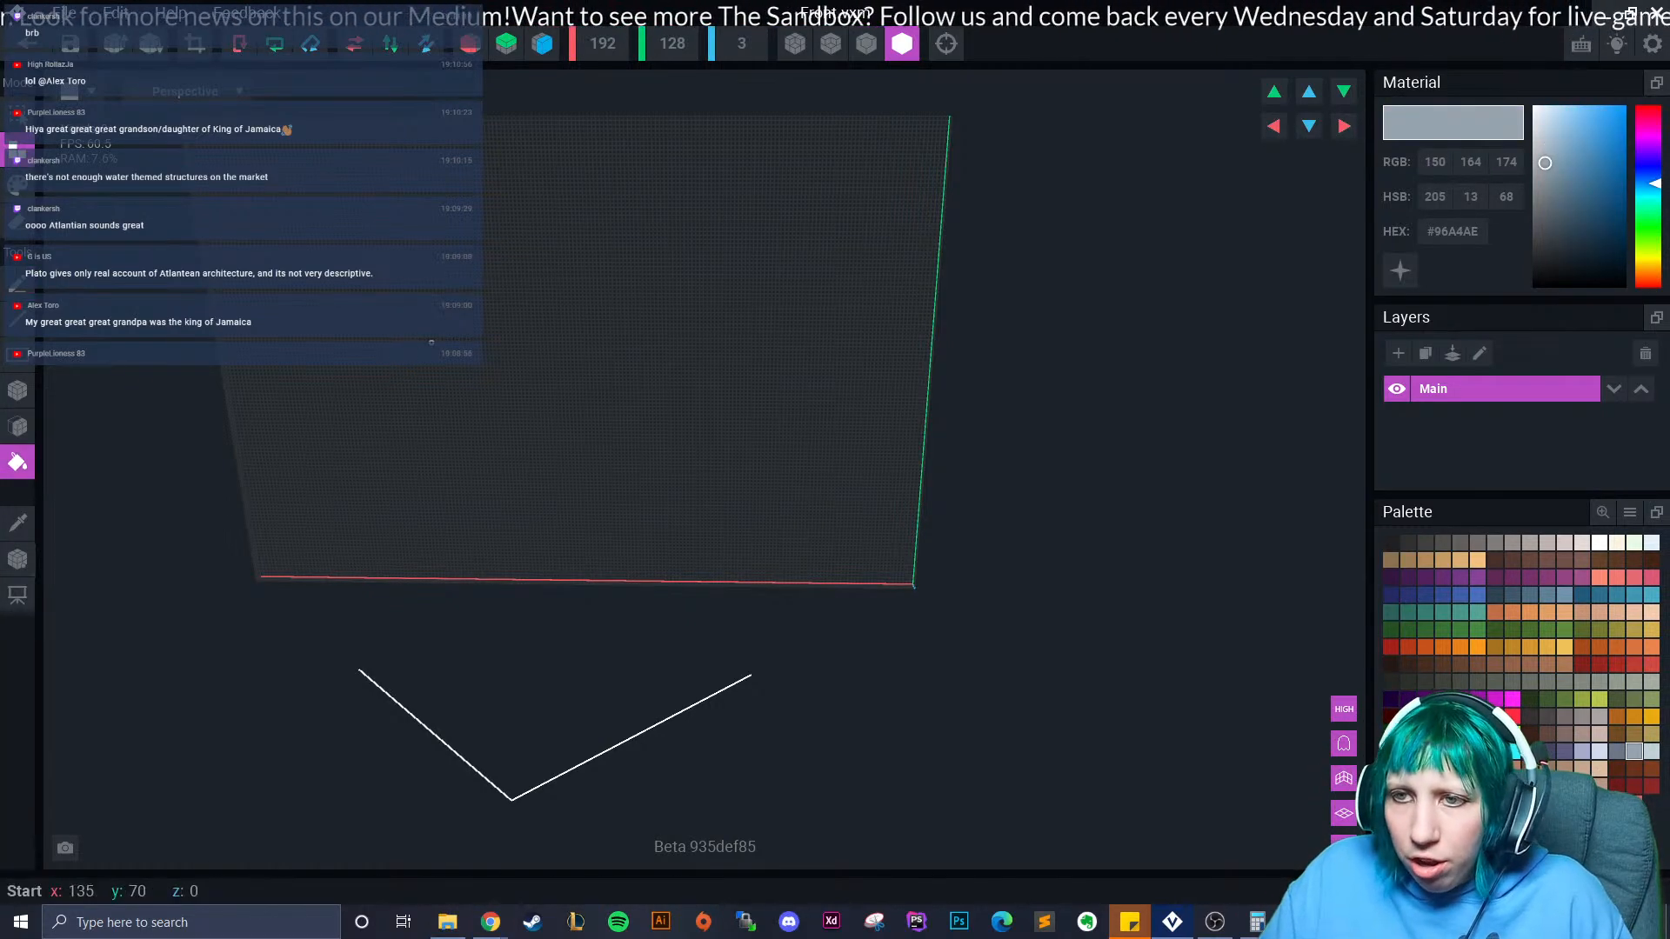
{"action": "left_click", "coordinate": [407, 492]}
{"action": "right_click_drag", "start_coordinate": [407, 492], "coordinate": [675, 530]}
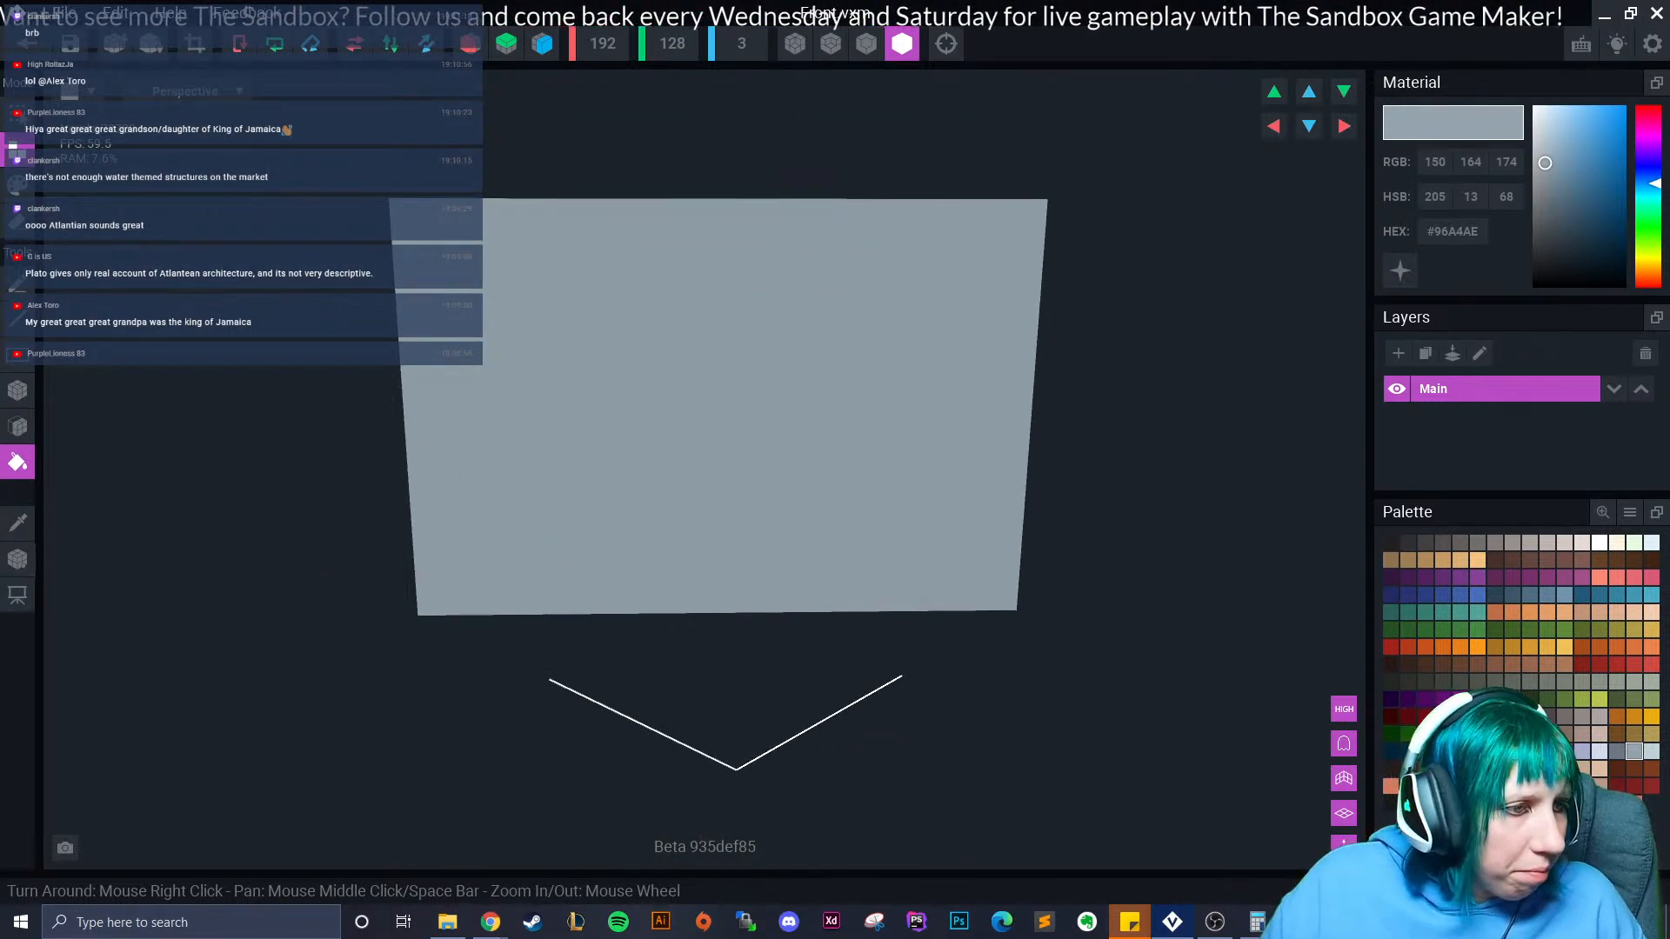
Turn on symmetry across the X axis and check the filled wall from different angles and distances.
{"action": "right_click_drag", "start_coordinate": [675, 530], "coordinate": [608, 548]}
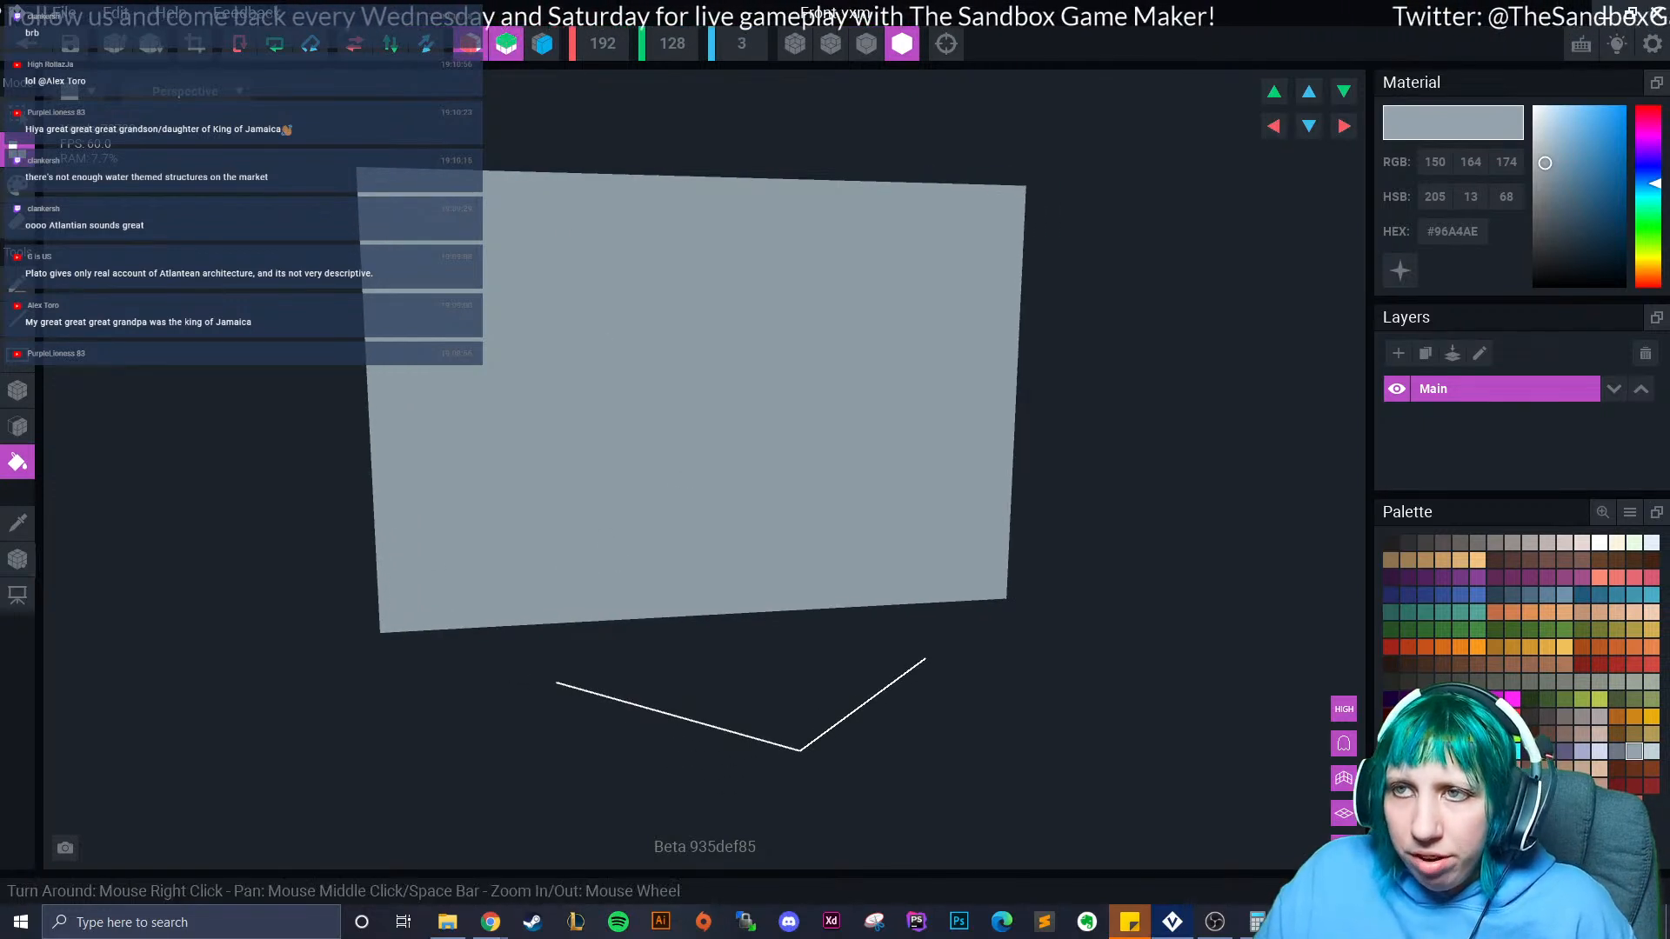
{"action": "right_click_drag", "start_coordinate": [641, 279], "coordinate": [737, 528]}
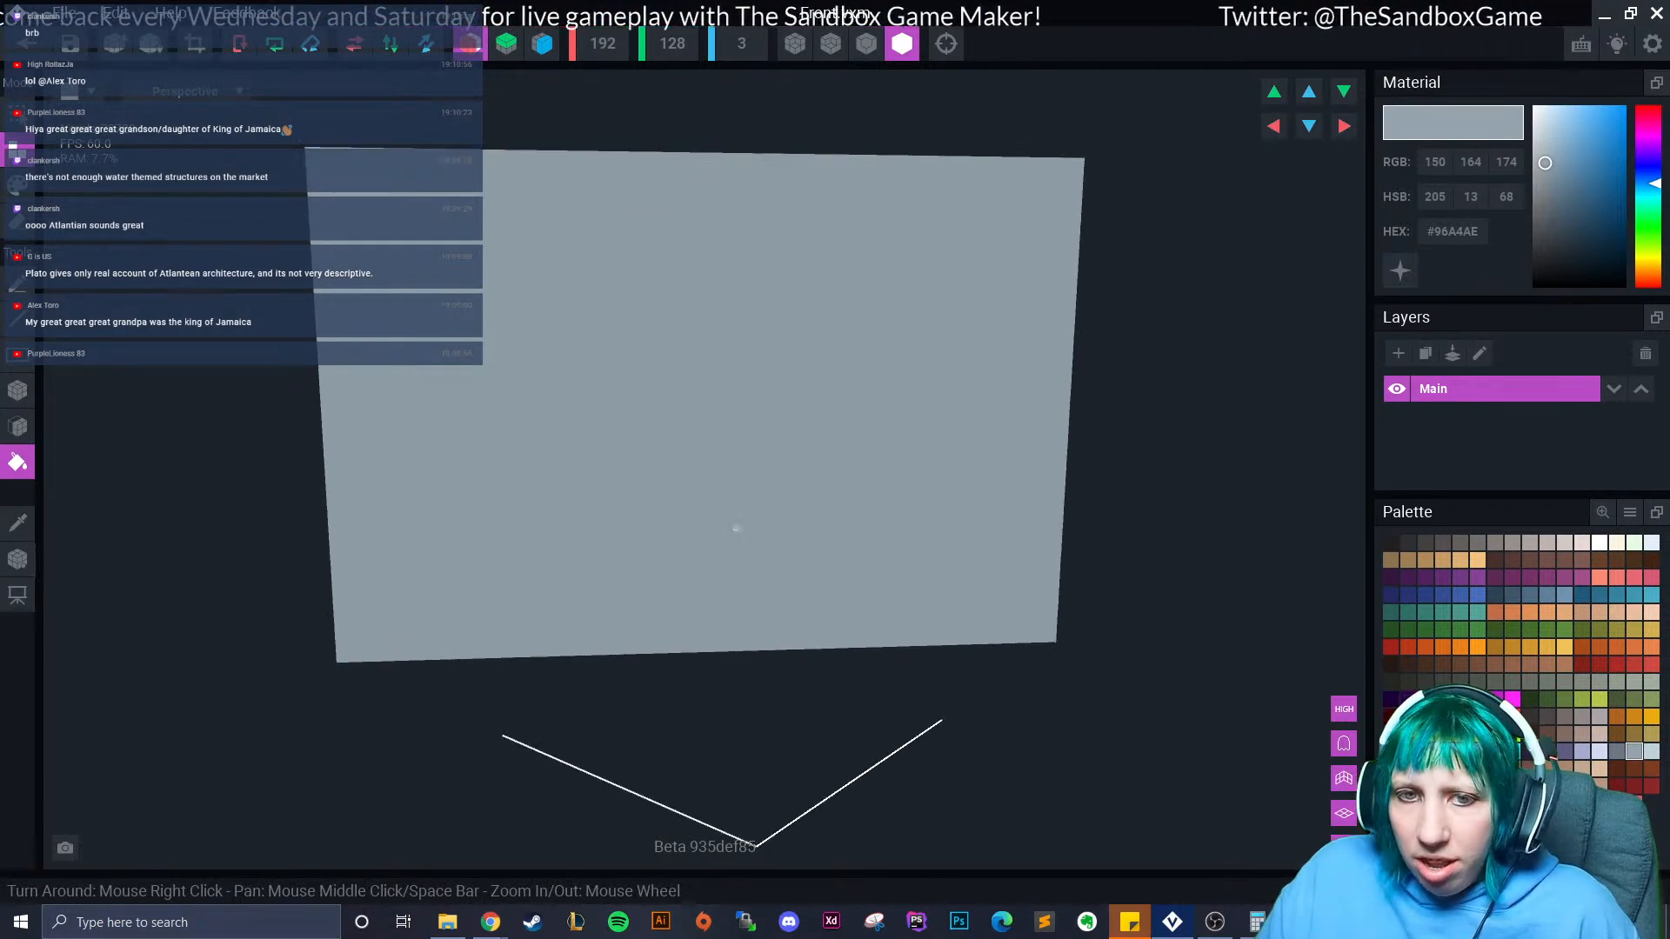
{"action": "right_click_drag", "start_coordinate": [1009, 616], "coordinate": [1018, 861]}
{"action": "right_click_drag", "start_coordinate": [887, 719], "coordinate": [753, 515]}
{"action": "scroll", "coordinate": [752, 515], "scroll_direction": "down", "scroll_amount": 3}
{"action": "scroll", "coordinate": [753, 515], "scroll_direction": "down", "scroll_amount": 1}
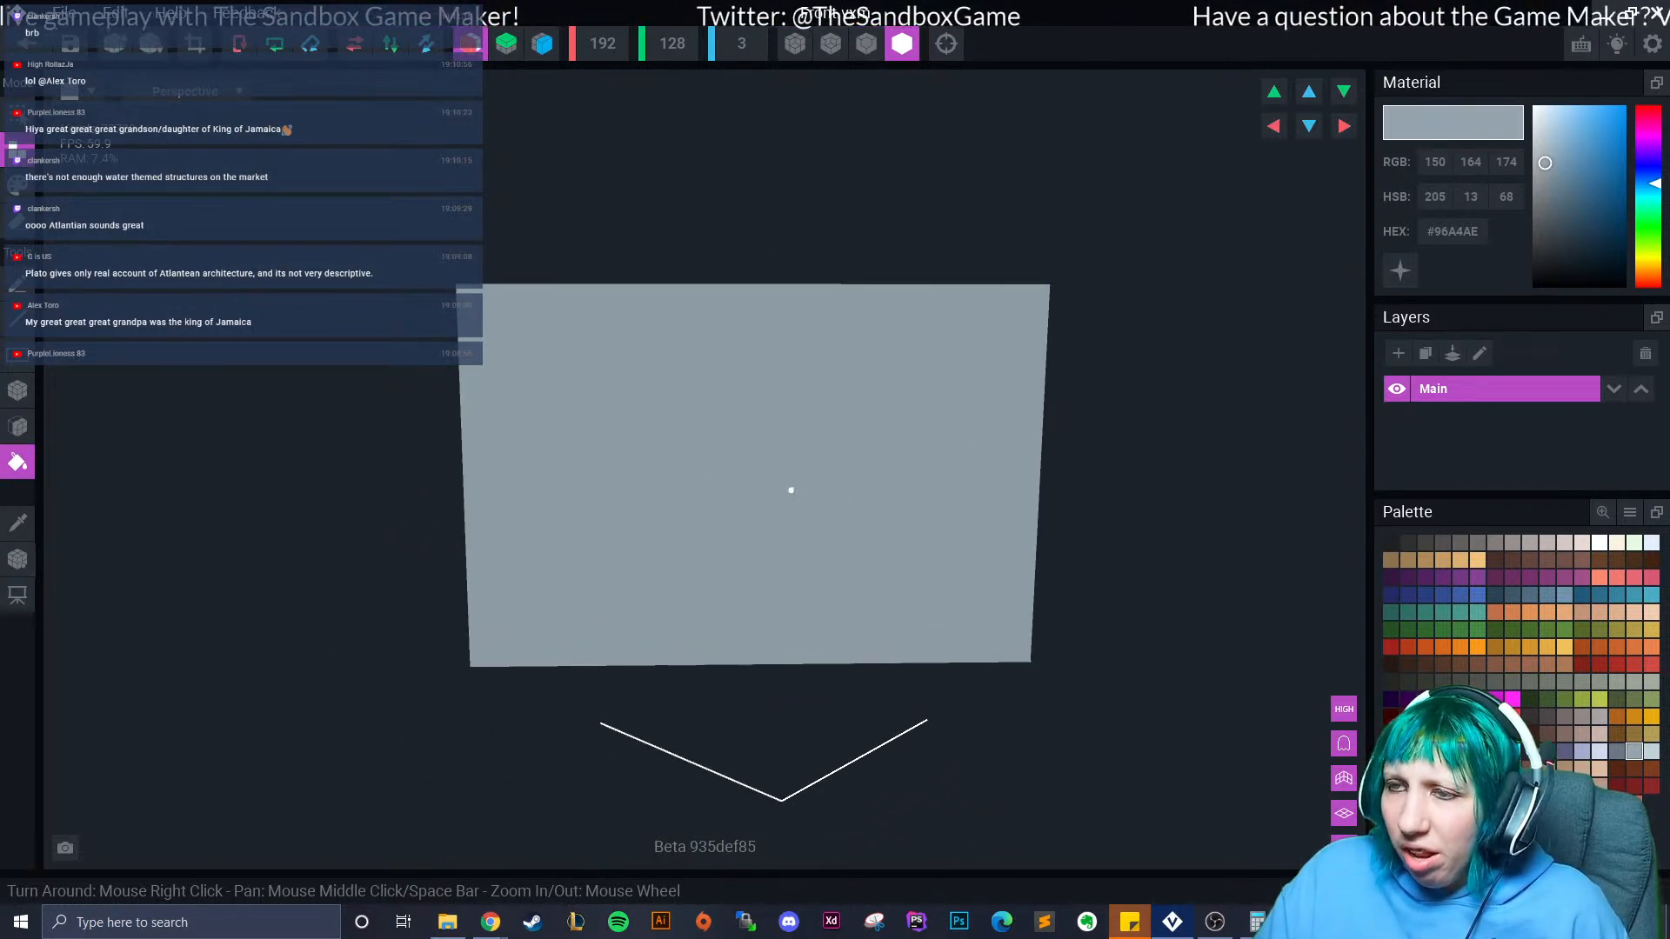
{"action": "scroll", "coordinate": [537, 348], "scroll_direction": "up", "scroll_amount": 2}
{"action": "scroll", "coordinate": [878, 513], "scroll_direction": "up", "scroll_amount": 3}
{"action": "mouse_move", "coordinate": [765, 574]}
{"action": "right_mouse_down"}
{"action": "mouse_move", "coordinate": [879, 514]}
{"action": "mouse_move", "coordinate": [792, 609]}
{"action": "mouse_move", "coordinate": [774, 600]}
{"action": "right_mouse_up"}
{"action": "scroll", "coordinate": [792, 609], "scroll_direction": "down", "scroll_amount": 1}
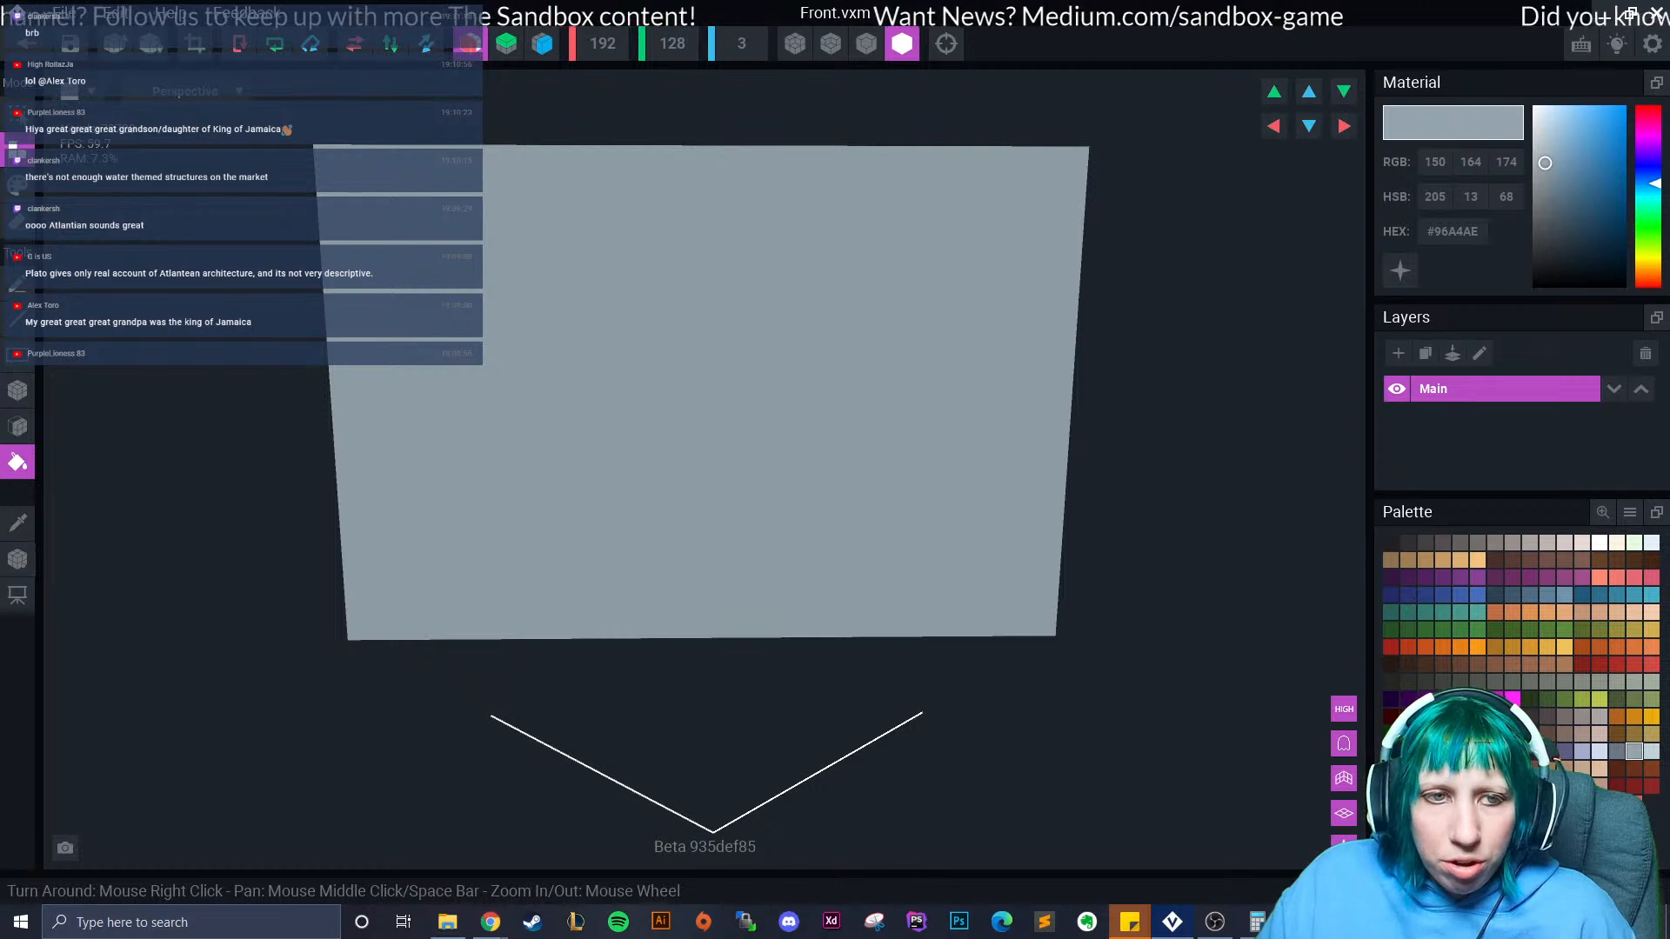
{"action": "scroll", "coordinate": [813, 508], "scroll_direction": "up", "scroll_amount": 1}
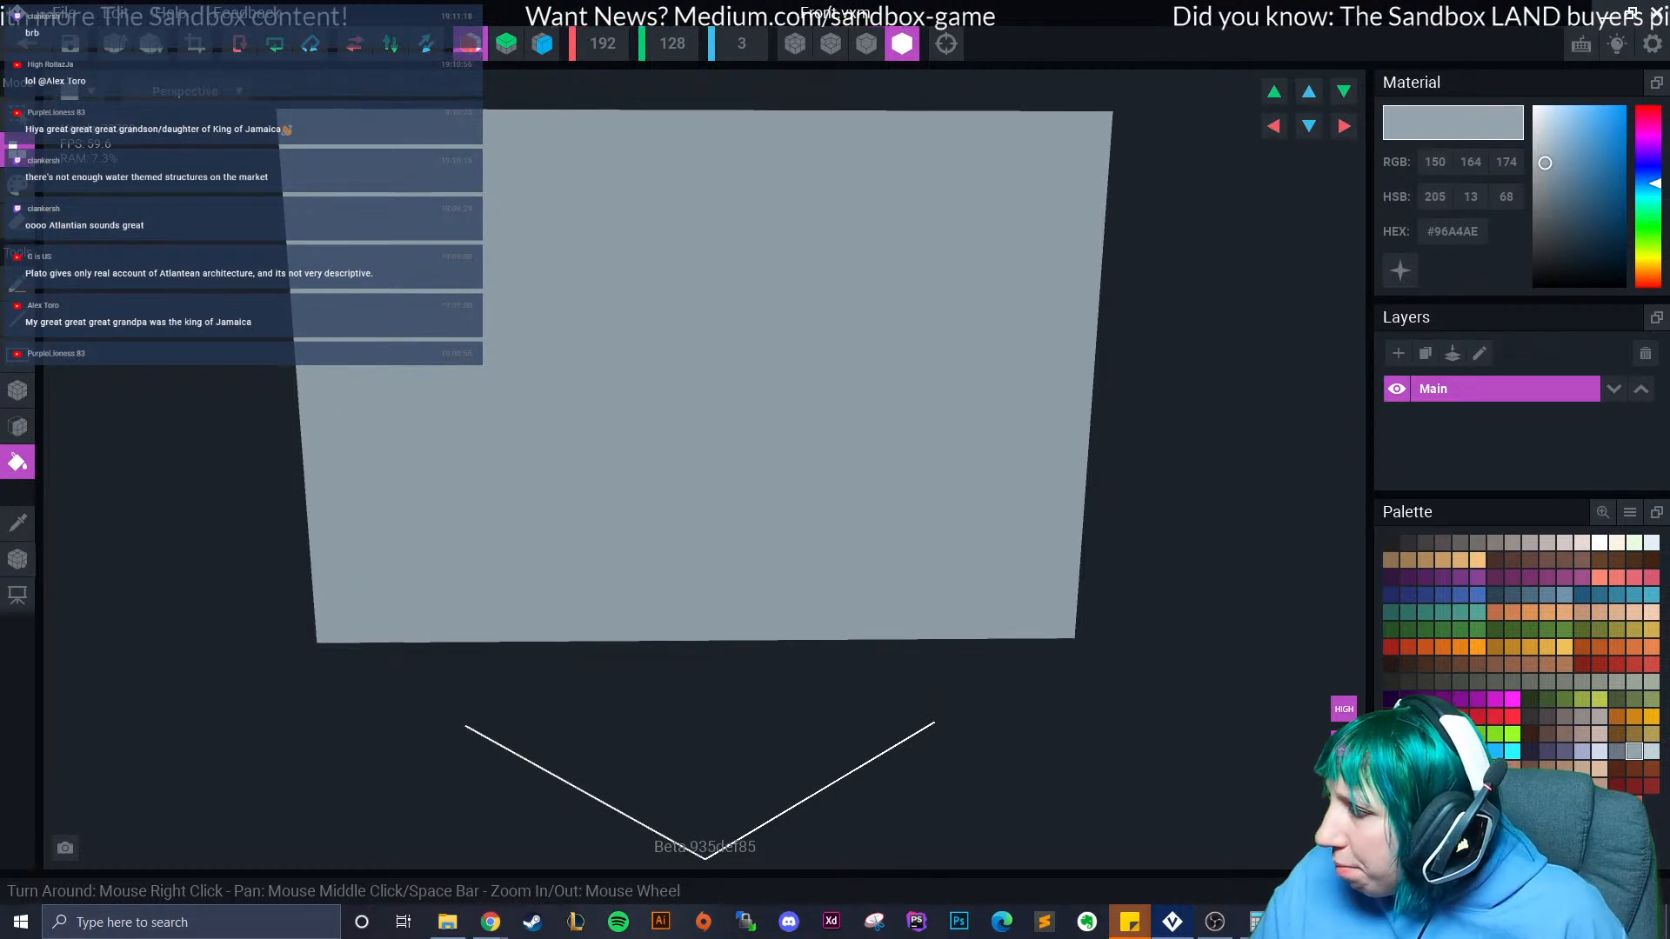
Paint a small box in the warm grey #ADA4A3 at the centre of the wall's lower edge, using the Box tool in paint mode.
{"action": "left_click", "coordinate": [1599, 717]}
{"action": "scroll", "coordinate": [704, 470], "scroll_direction": "up", "scroll_amount": 2}
{"action": "scroll", "coordinate": [705, 469], "scroll_direction": "down", "scroll_amount": 1}
{"action": "left_click", "coordinate": [18, 390]}
{"action": "left_click", "coordinate": [18, 185]}
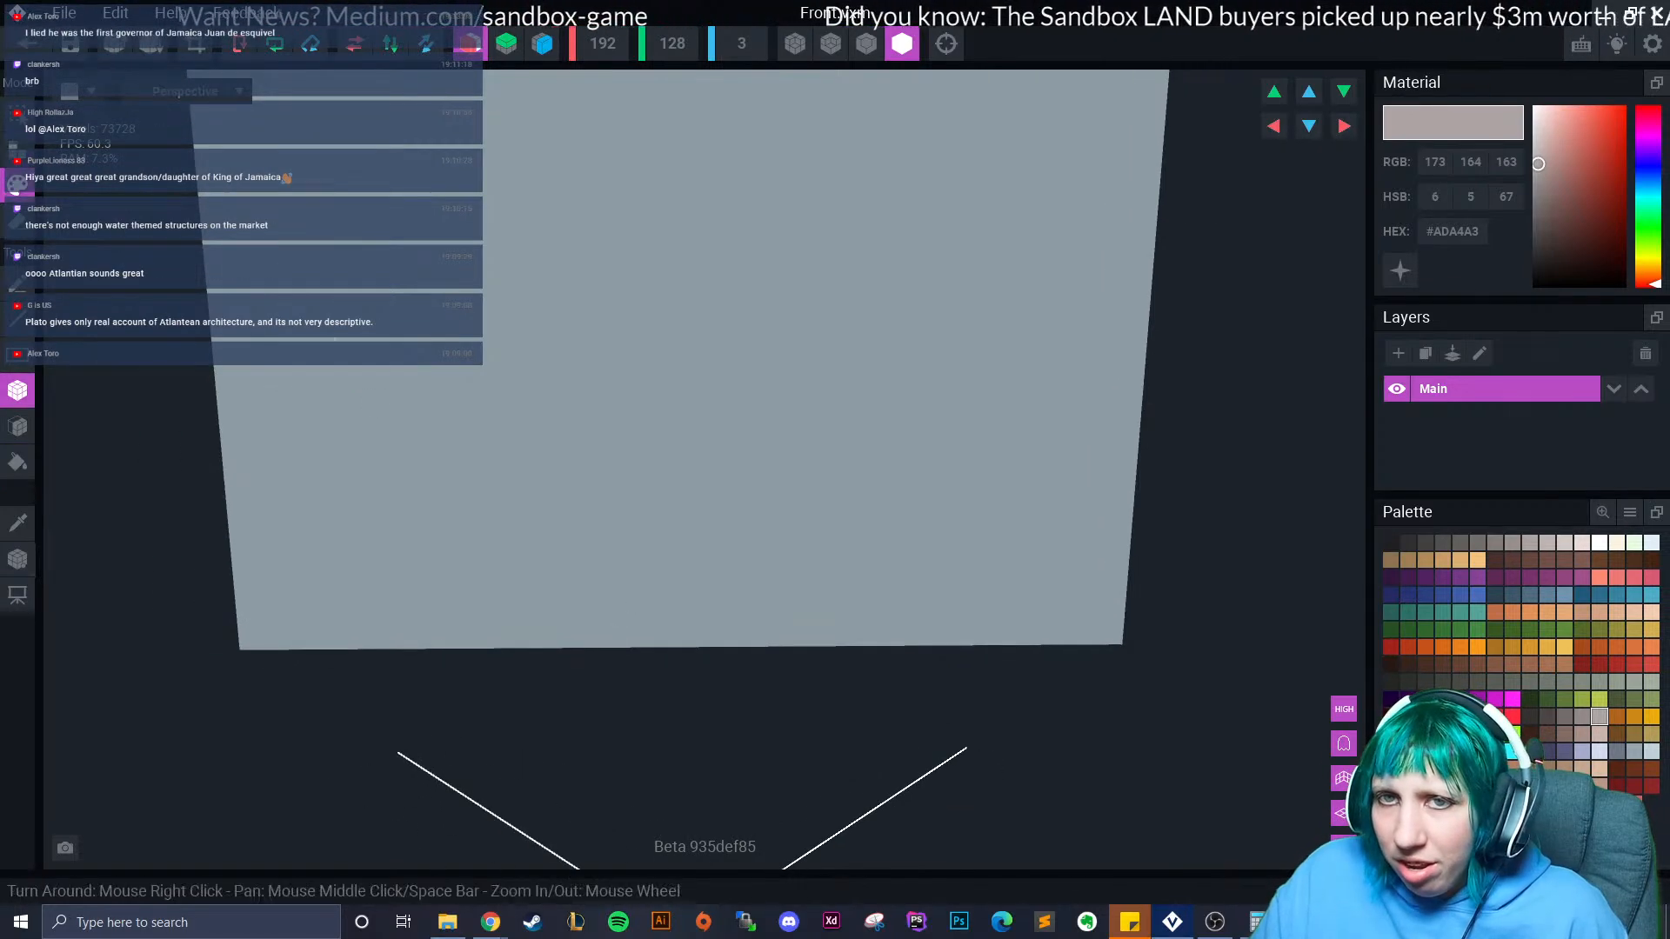
{"action": "left_click_drag", "start_coordinate": [674, 627], "coordinate": [694, 647]}
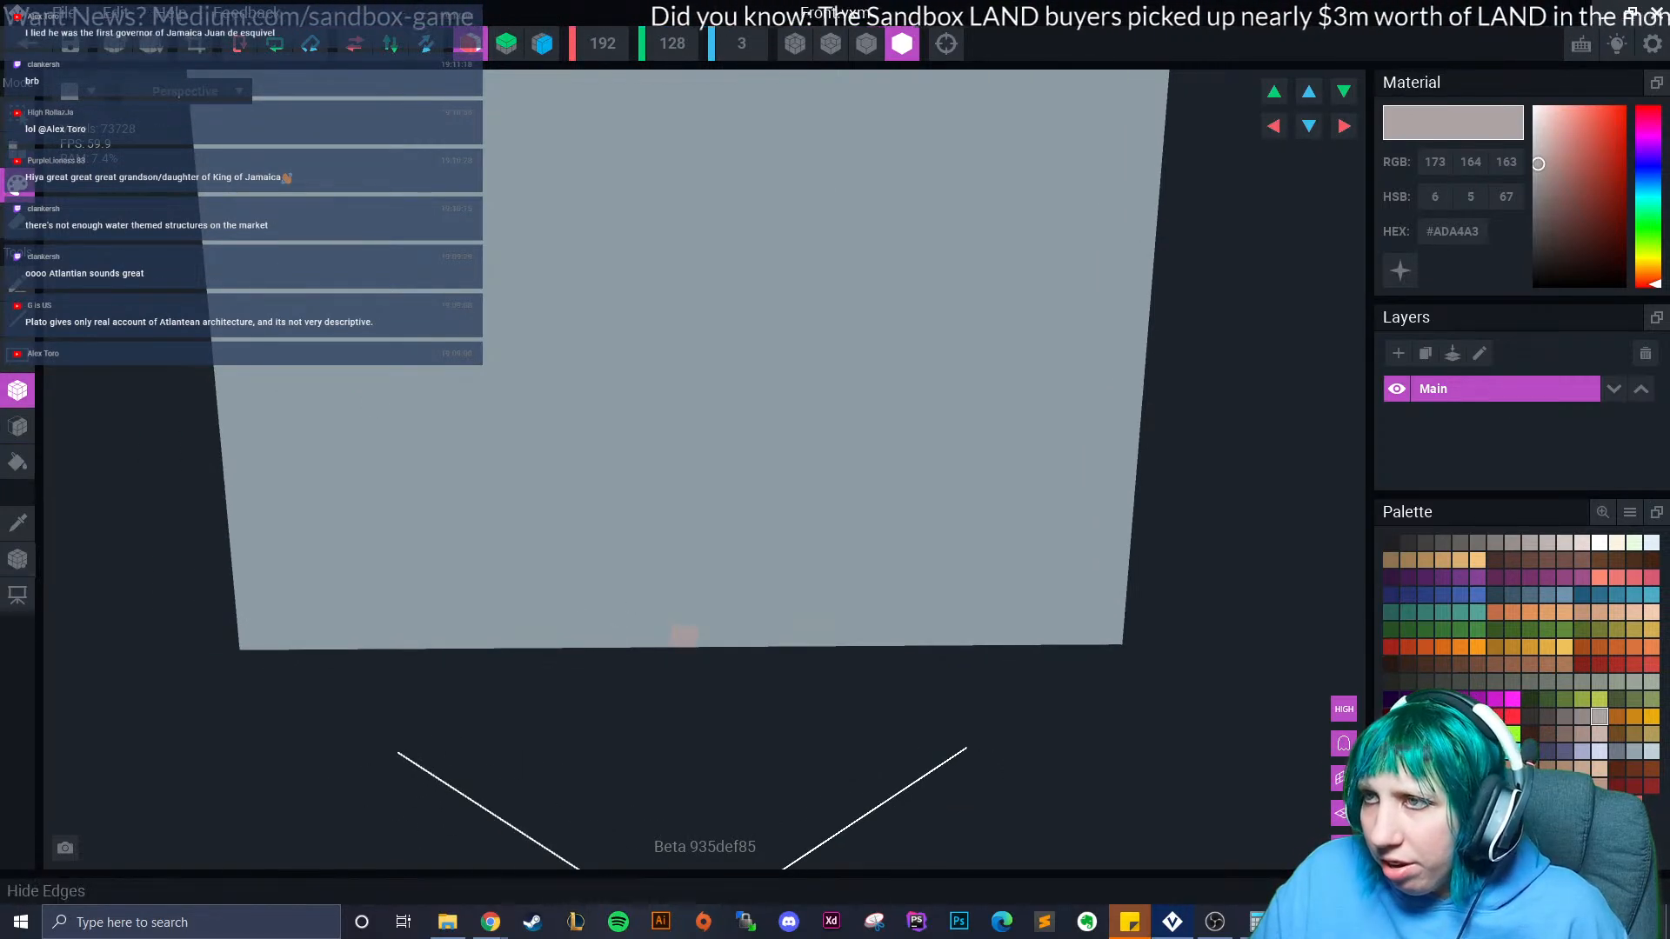
Show the model's outline edges and paint a tall #918987 strip up the wall's centre, redoing it slightly narrower and shorter.
{"action": "left_click", "coordinate": [866, 43]}
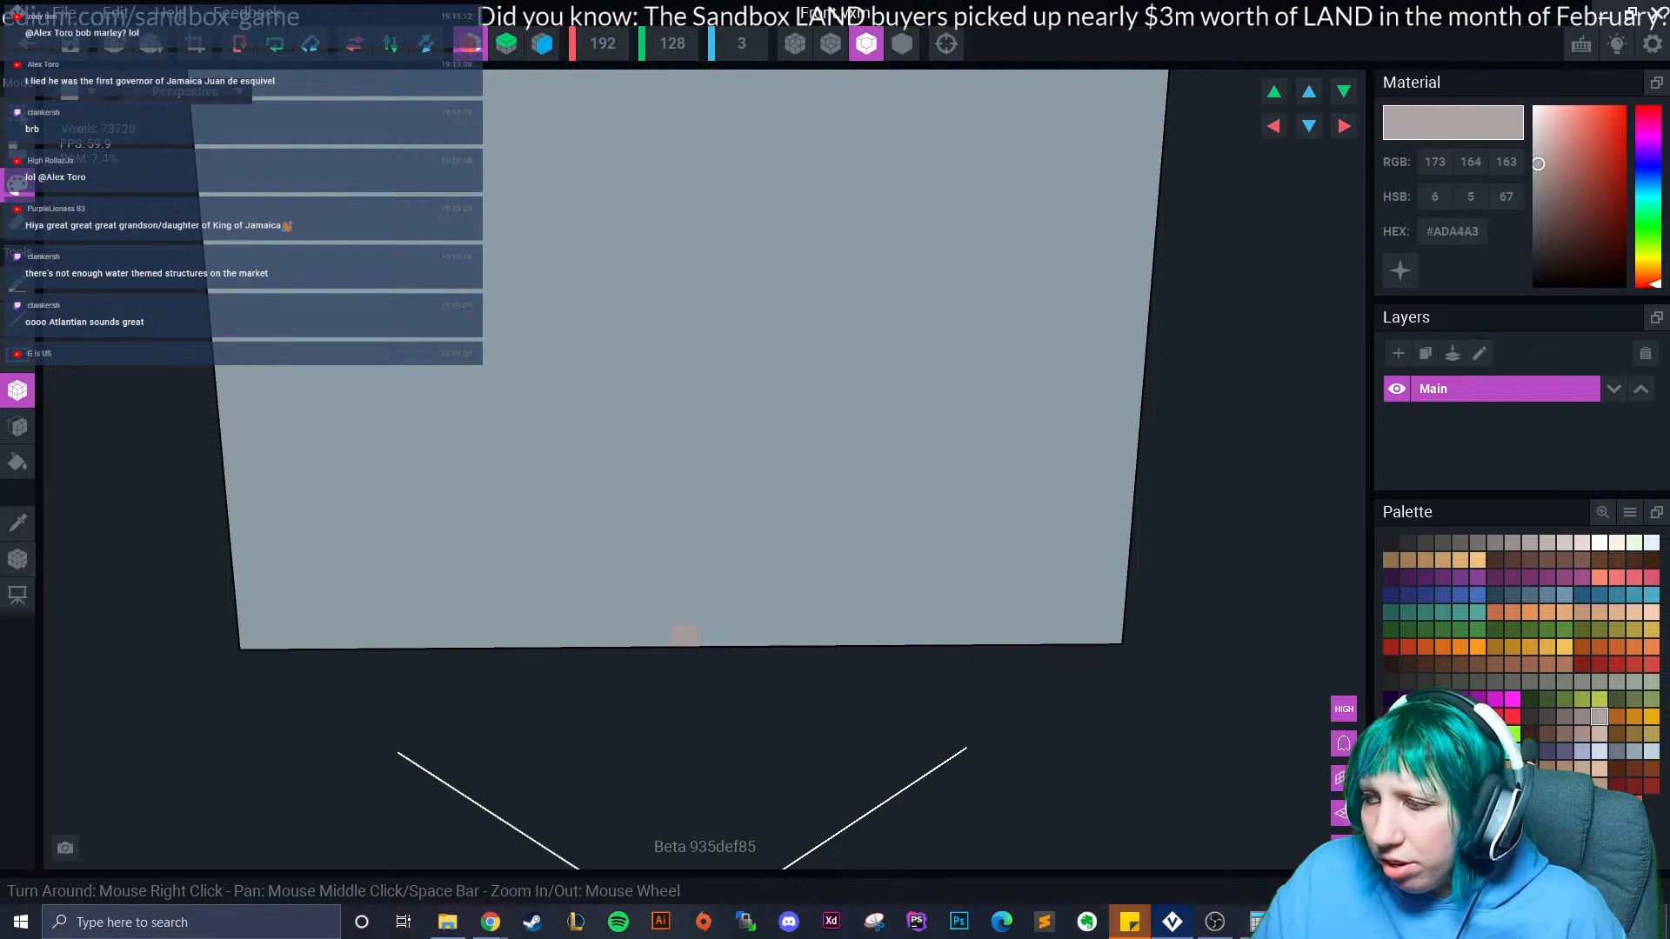
{"action": "left_click", "coordinate": [1583, 717]}
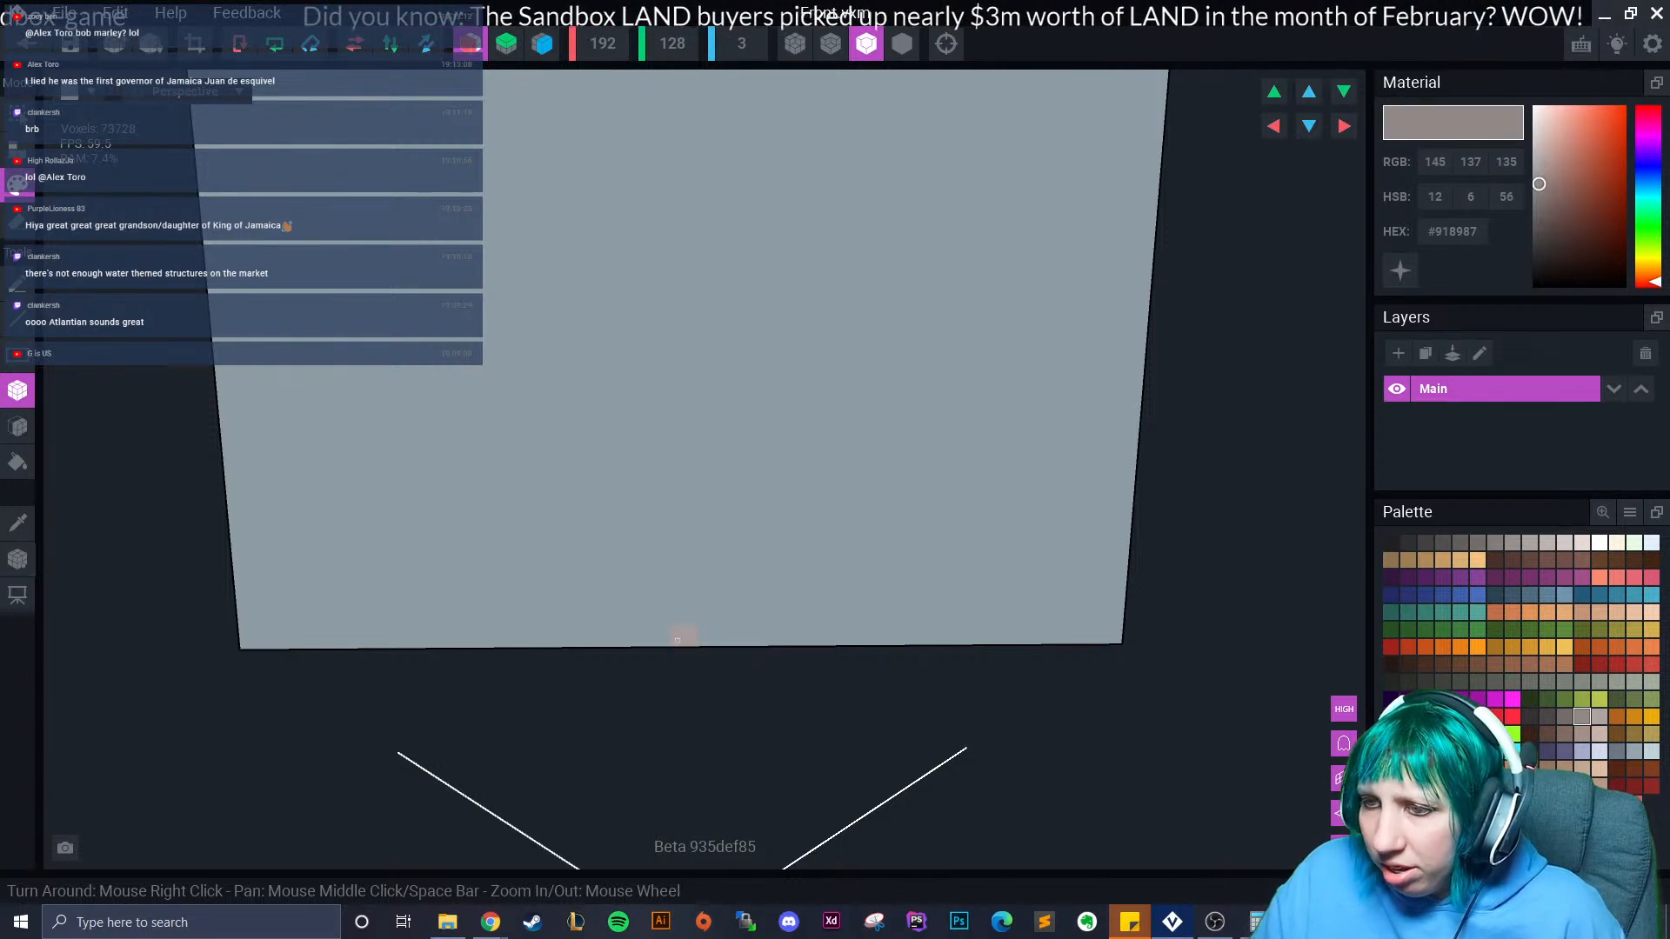
{"action": "left_click_drag", "start_coordinate": [673, 645], "coordinate": [710, 198]}
{"action": "scroll", "coordinate": [691, 187], "scroll_direction": "down", "scroll_amount": 3}
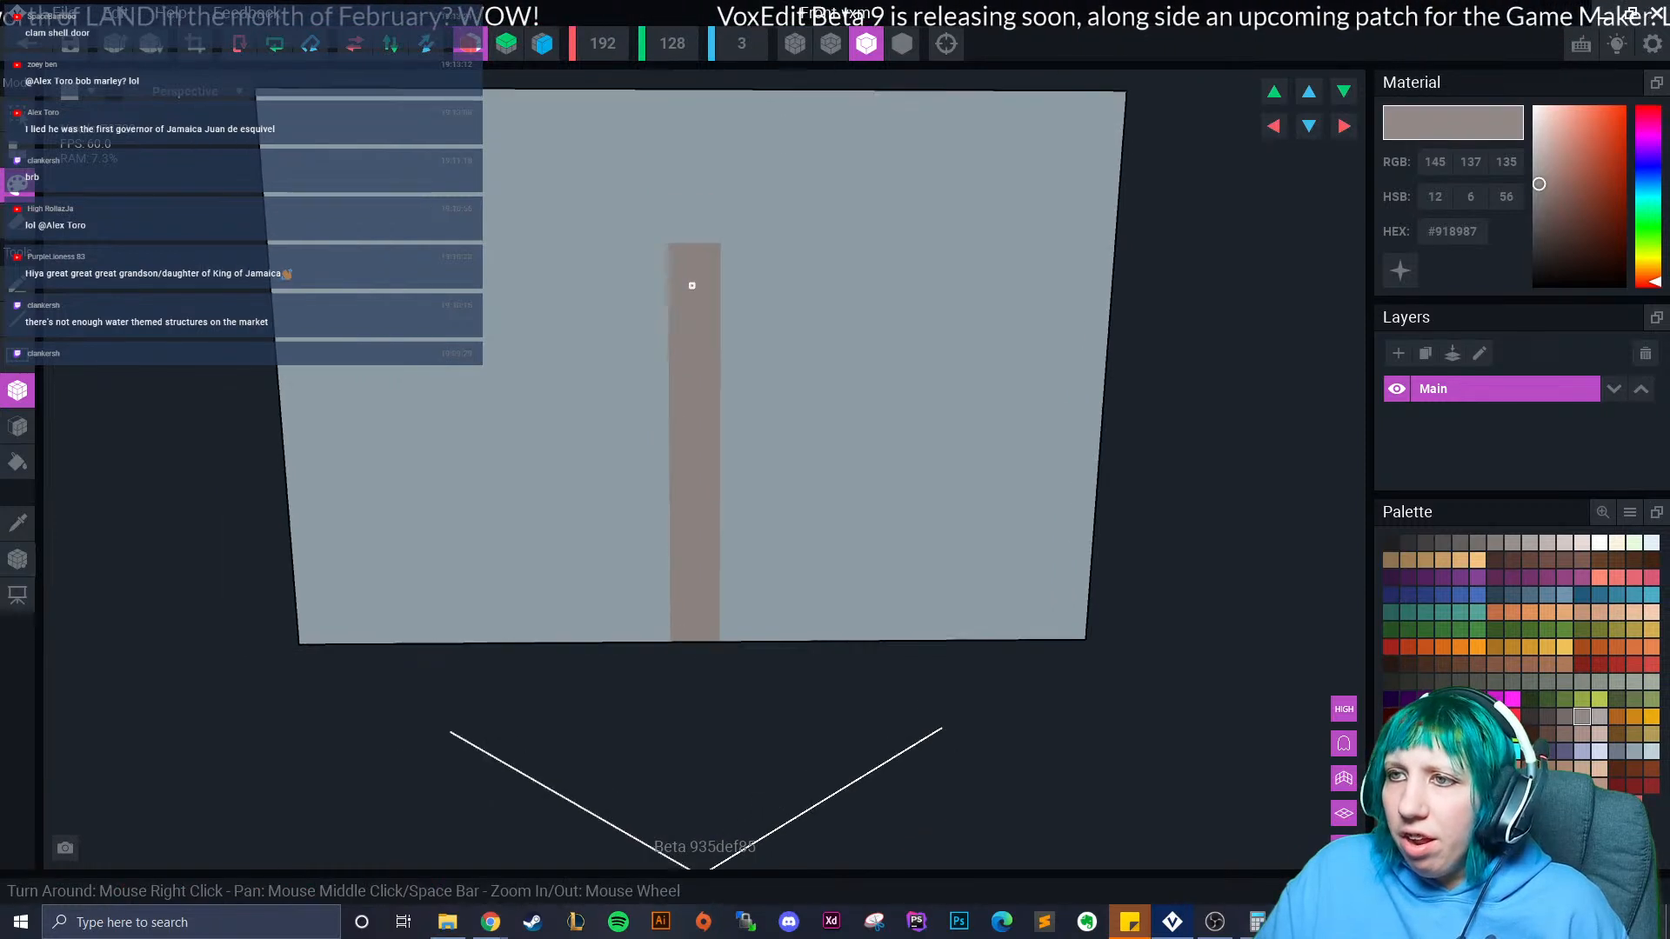
{"action": "scroll", "coordinate": [687, 286], "scroll_direction": "up", "scroll_amount": 4}
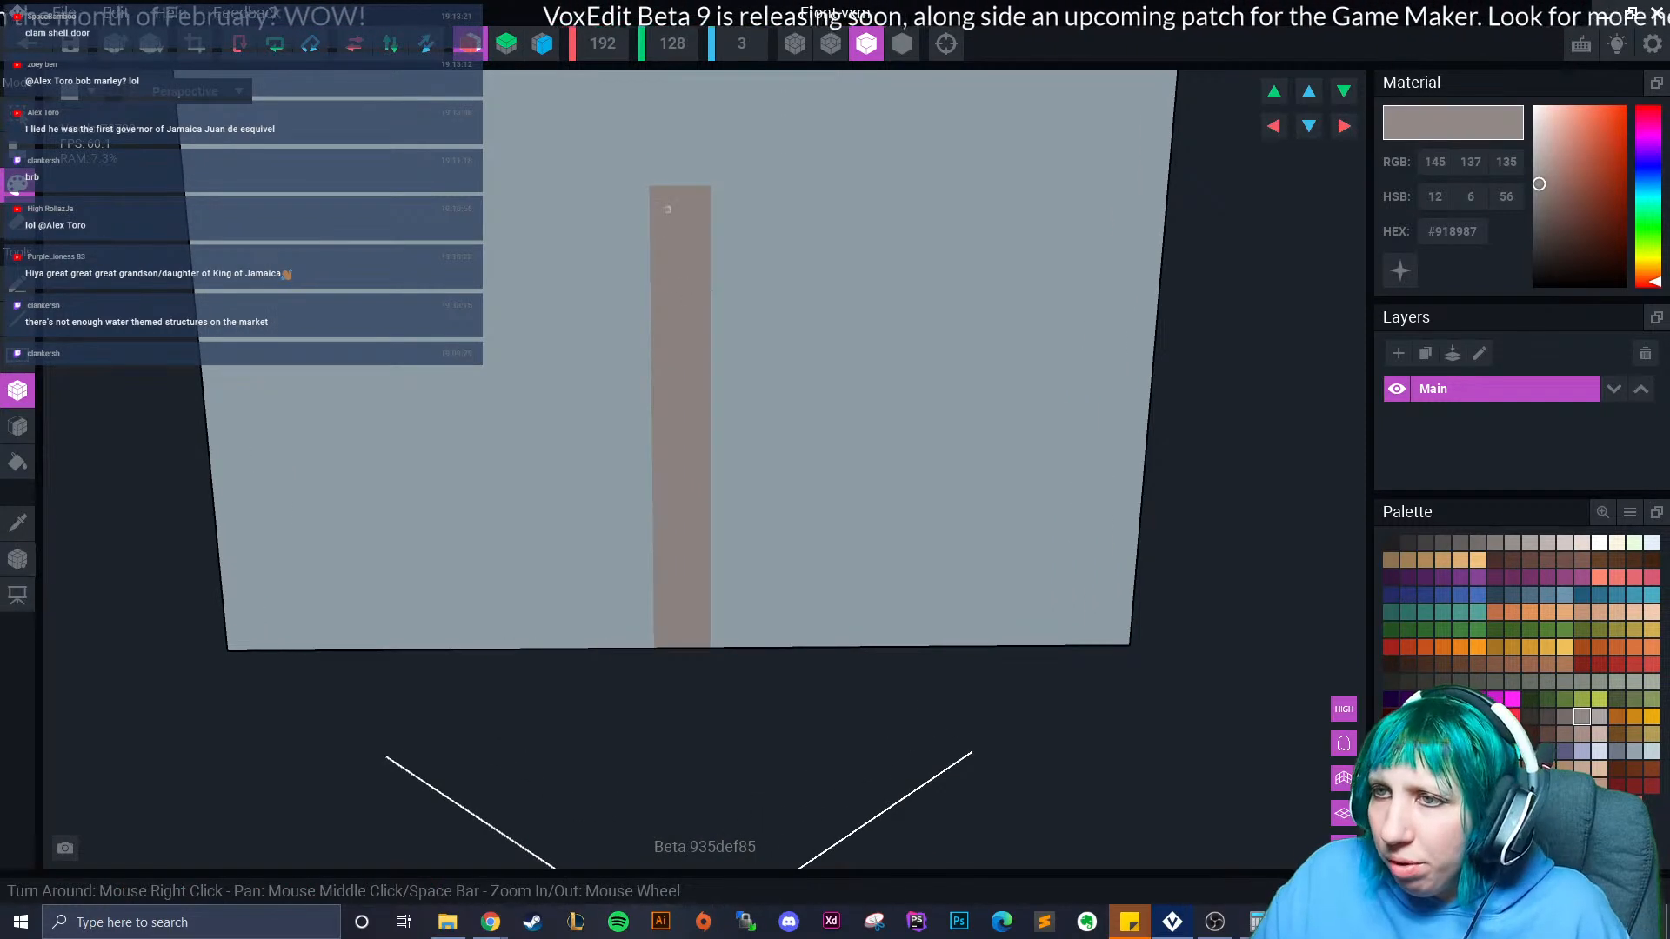
{"action": "key", "text": "ctrl+z"}
{"action": "left_click_drag", "start_coordinate": [669, 646], "coordinate": [703, 242]}
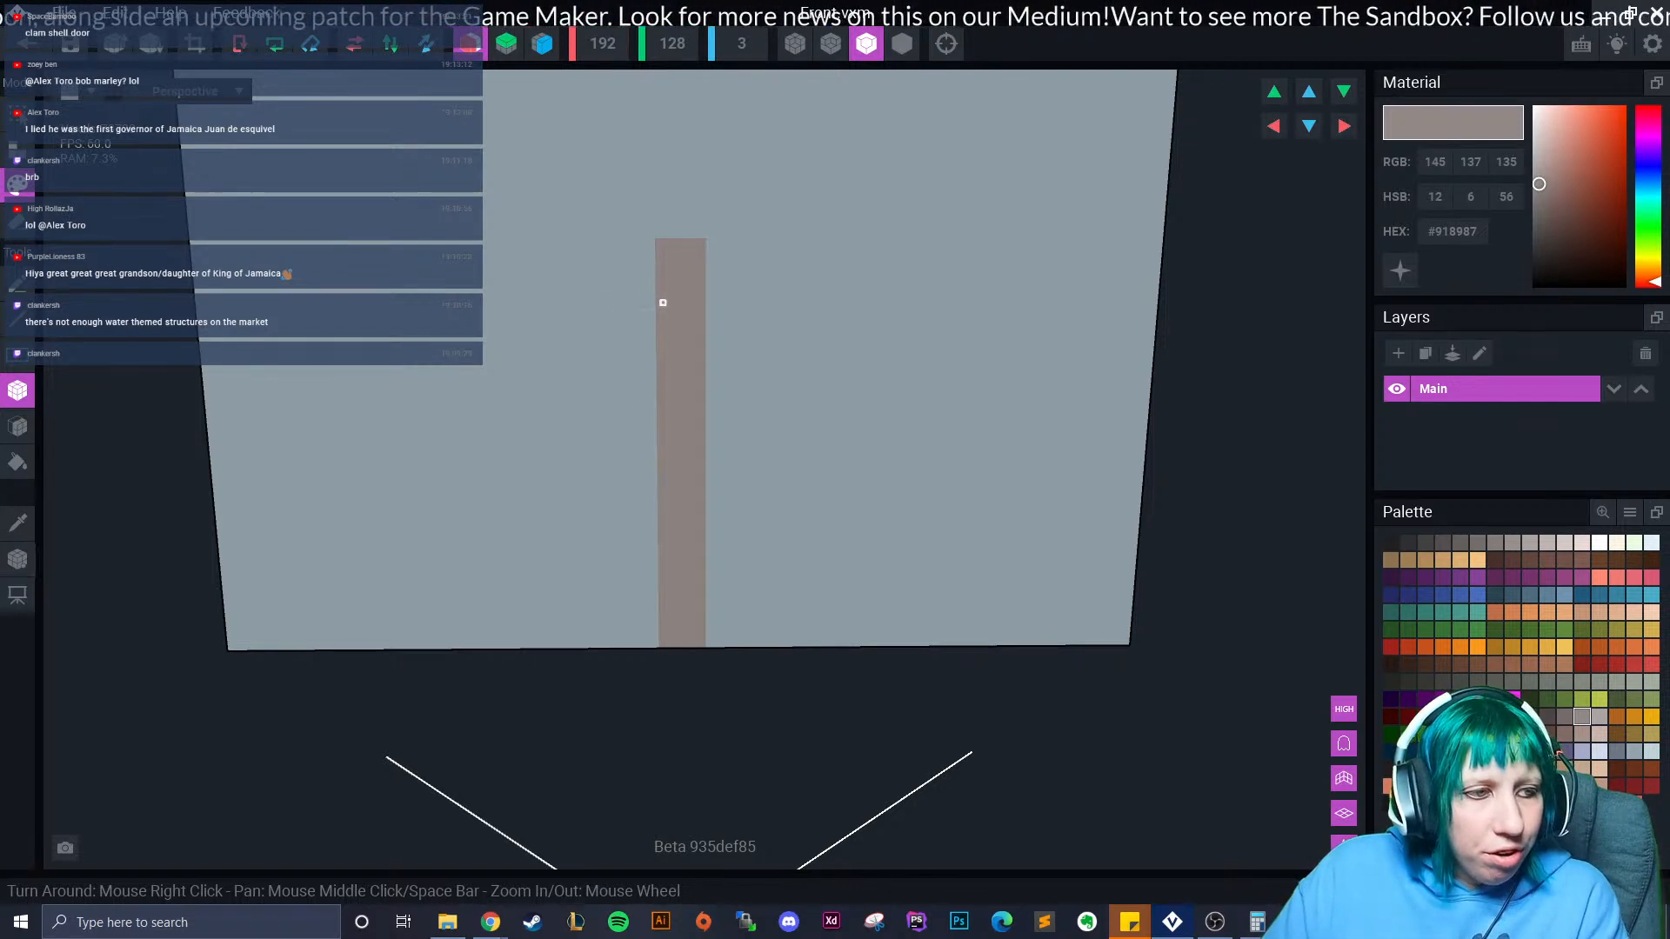
Paint short mirrored #918987 strokes with the Pen tool on both sides of the central strip, just below its top.
{"action": "scroll", "coordinate": [656, 314], "scroll_direction": "down", "scroll_amount": 4}
{"action": "scroll", "coordinate": [644, 353], "scroll_direction": "up", "scroll_amount": 2}
{"action": "scroll", "coordinate": [626, 384], "scroll_direction": "up", "scroll_amount": 1}
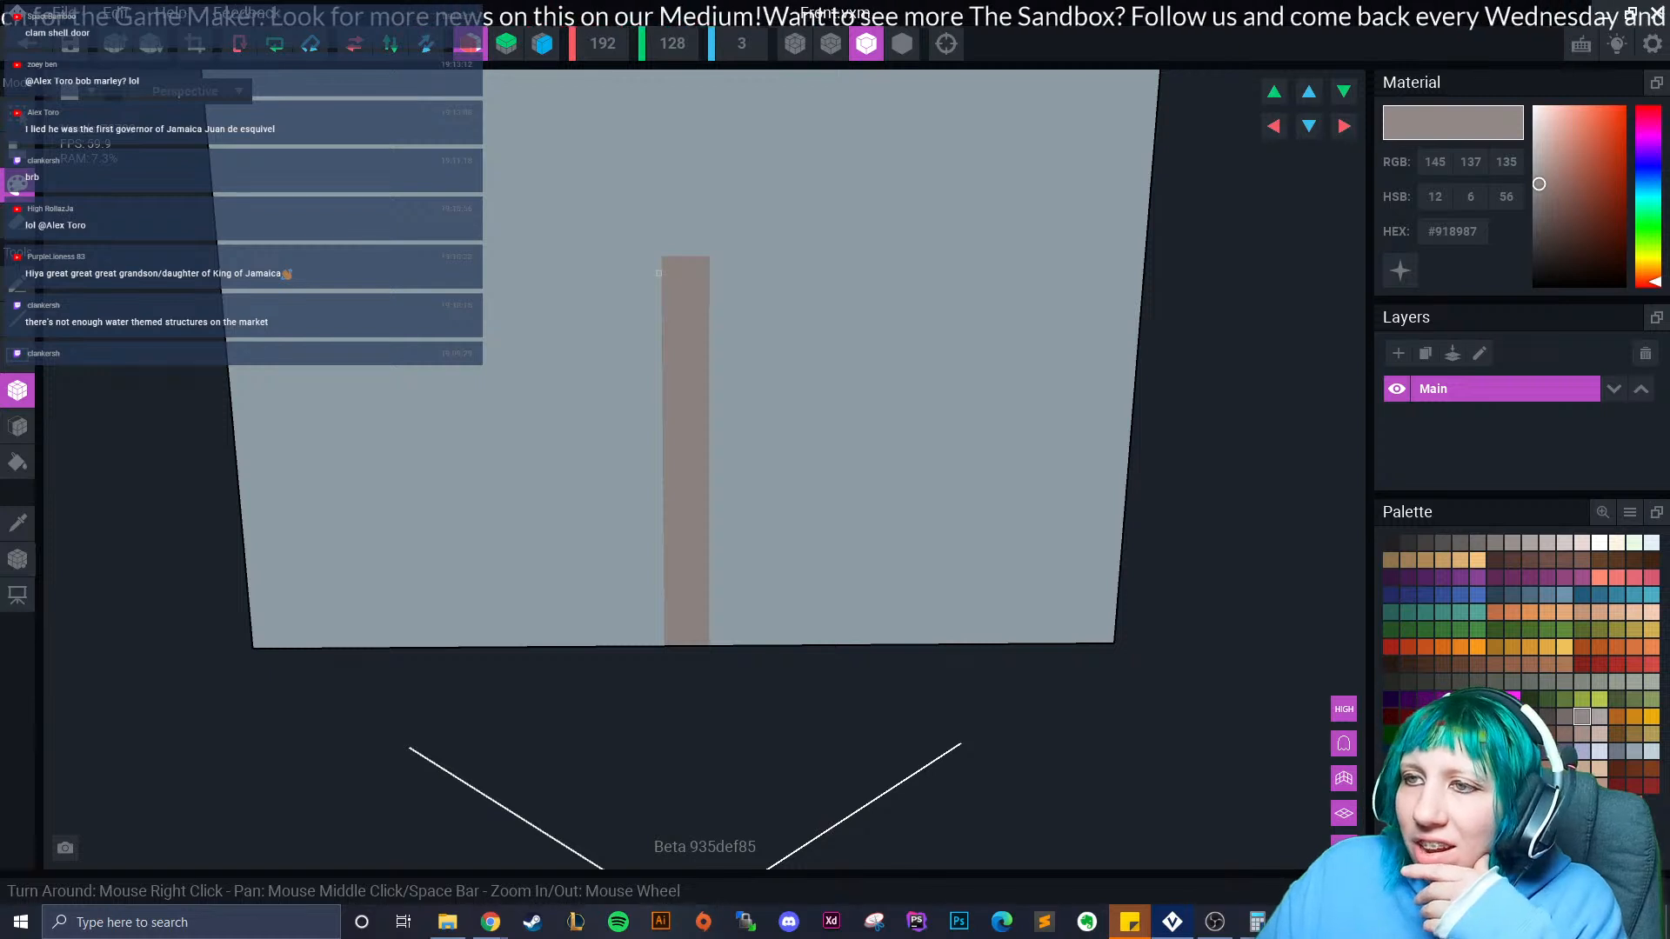
{"action": "left_click", "coordinate": [17, 283]}
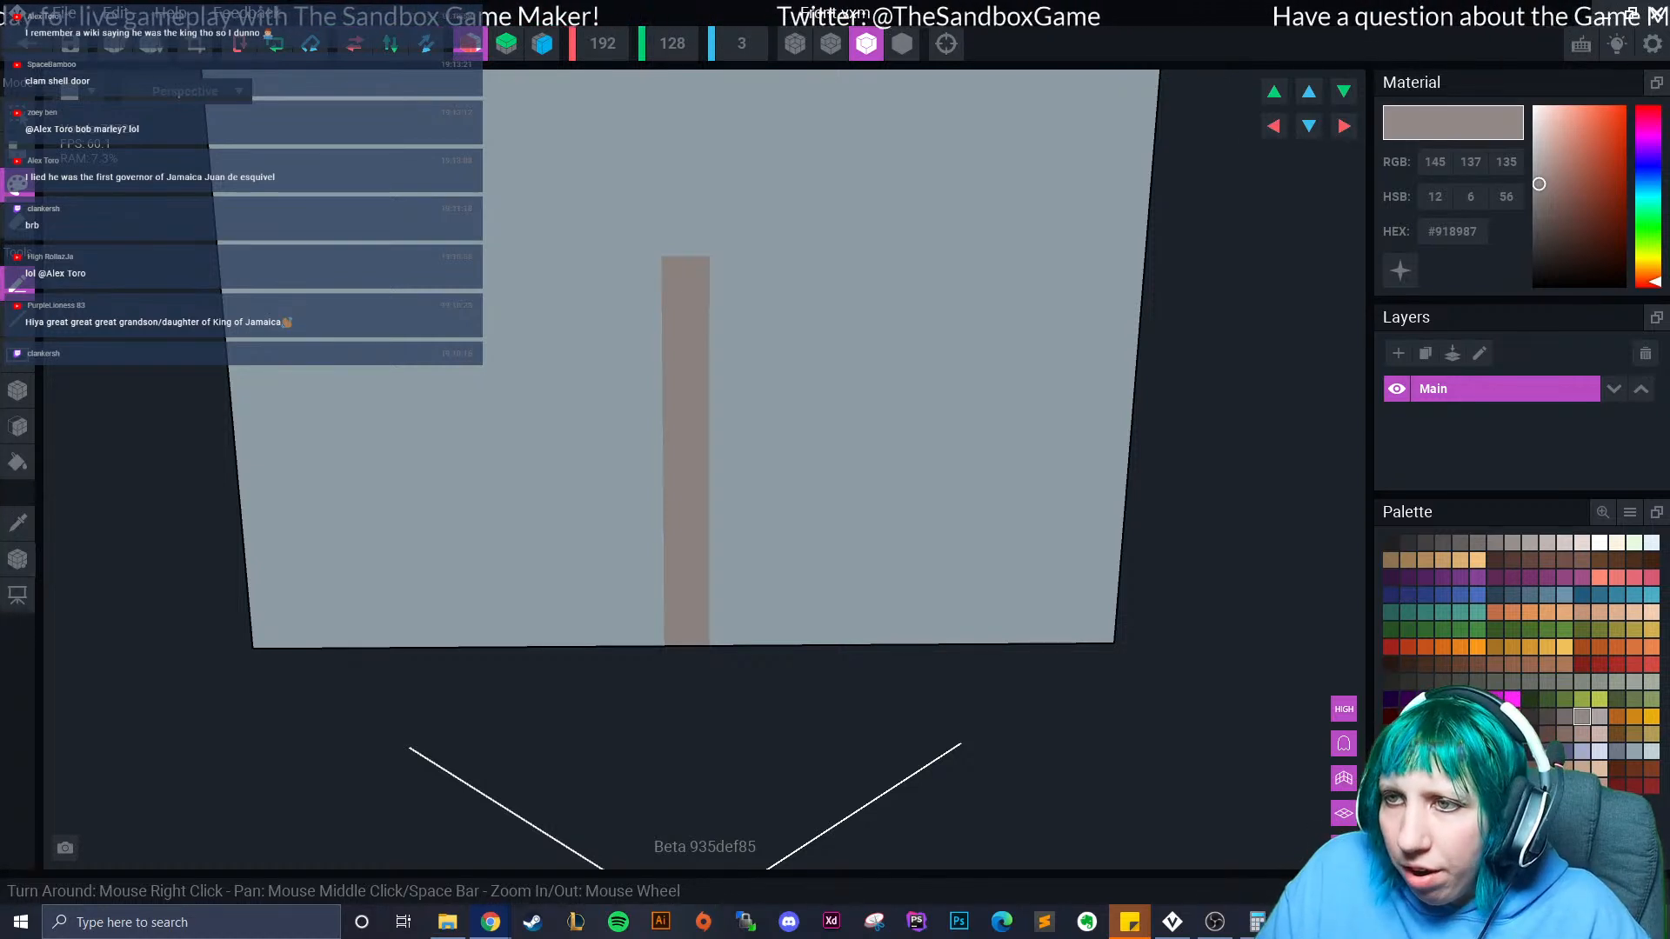
{"action": "right_click_drag", "start_coordinate": [675, 264], "coordinate": [663, 263]}
{"action": "left_click_drag", "start_coordinate": [658, 261], "coordinate": [642, 274]}
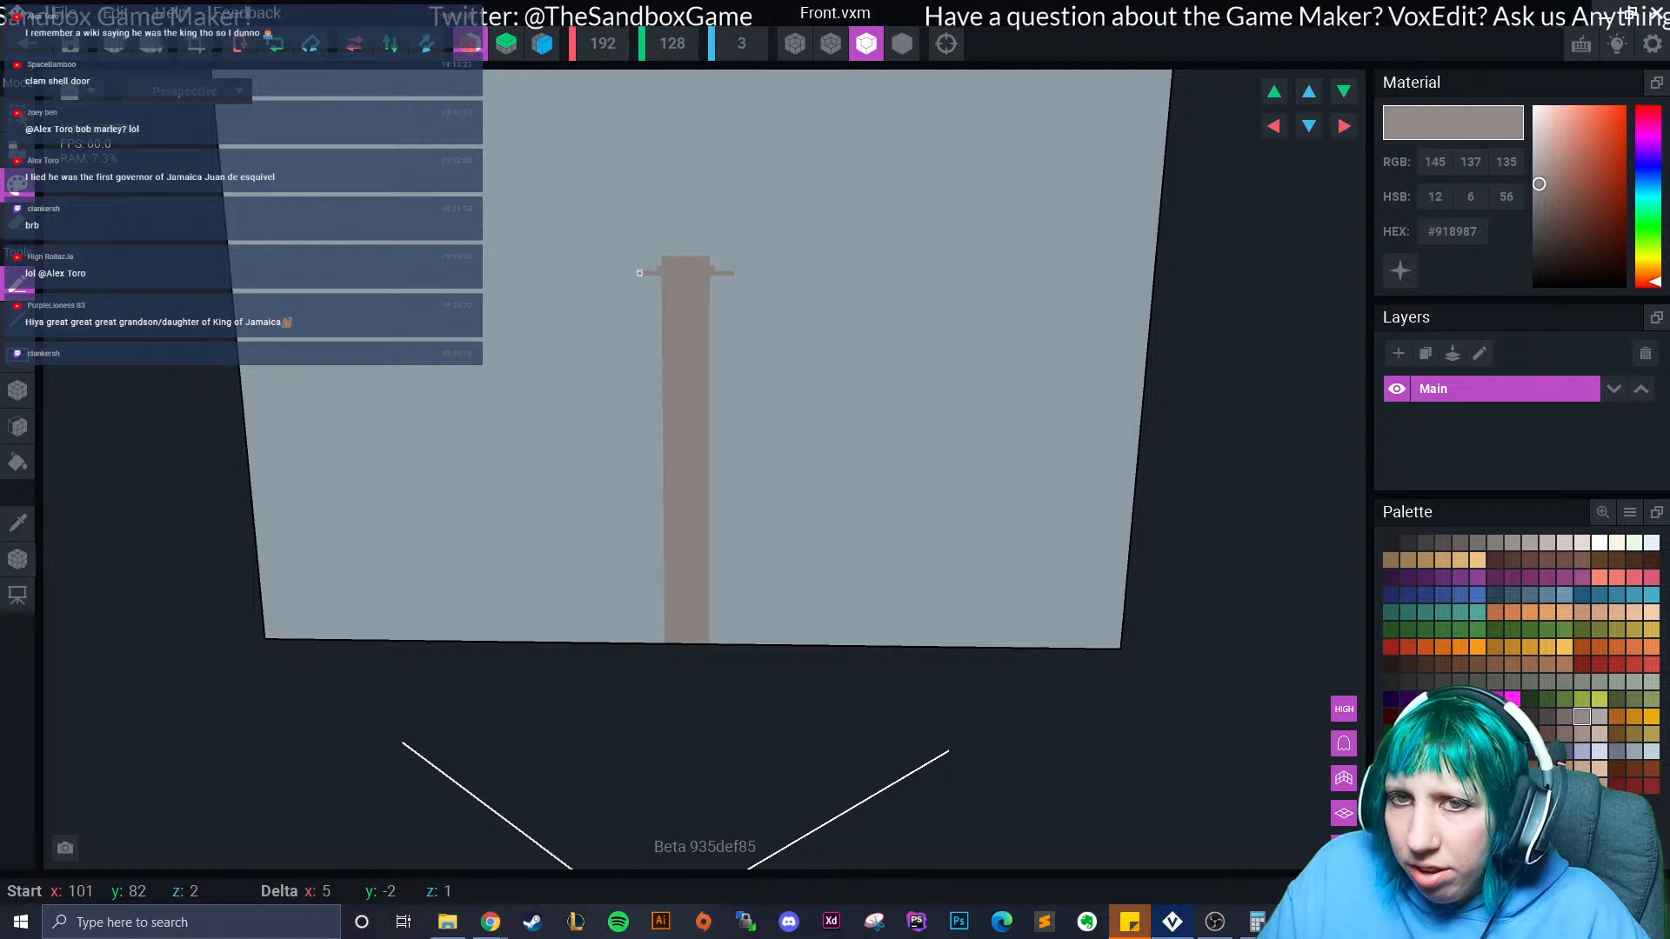
Widen the strip's upper part into a broad block with stepped shoulders, using overlapping #918987 boxes.
{"action": "scroll", "coordinate": [641, 275], "scroll_direction": "up", "scroll_amount": 3}
{"action": "left_click", "coordinate": [18, 391]}
{"action": "left_click_drag", "start_coordinate": [654, 268], "coordinate": [563, 297]}
{"action": "scroll", "coordinate": [654, 287], "scroll_direction": "down", "scroll_amount": 1}
{"action": "left_click_drag", "start_coordinate": [563, 298], "coordinate": [679, 305]}
{"action": "left_click_drag", "start_coordinate": [541, 312], "coordinate": [657, 328]}
{"action": "left_click_drag", "start_coordinate": [525, 335], "coordinate": [667, 667]}
Draw a mirrored curved outline with the Pen tool from the strip's foot around the block to its shoulders.
{"action": "scroll", "coordinate": [678, 648], "scroll_direction": "down", "scroll_amount": 3}
{"action": "middle_click_drag", "start_coordinate": [682, 640], "coordinate": [656, 471]}
{"action": "scroll", "coordinate": [657, 579], "scroll_direction": "up", "scroll_amount": 4}
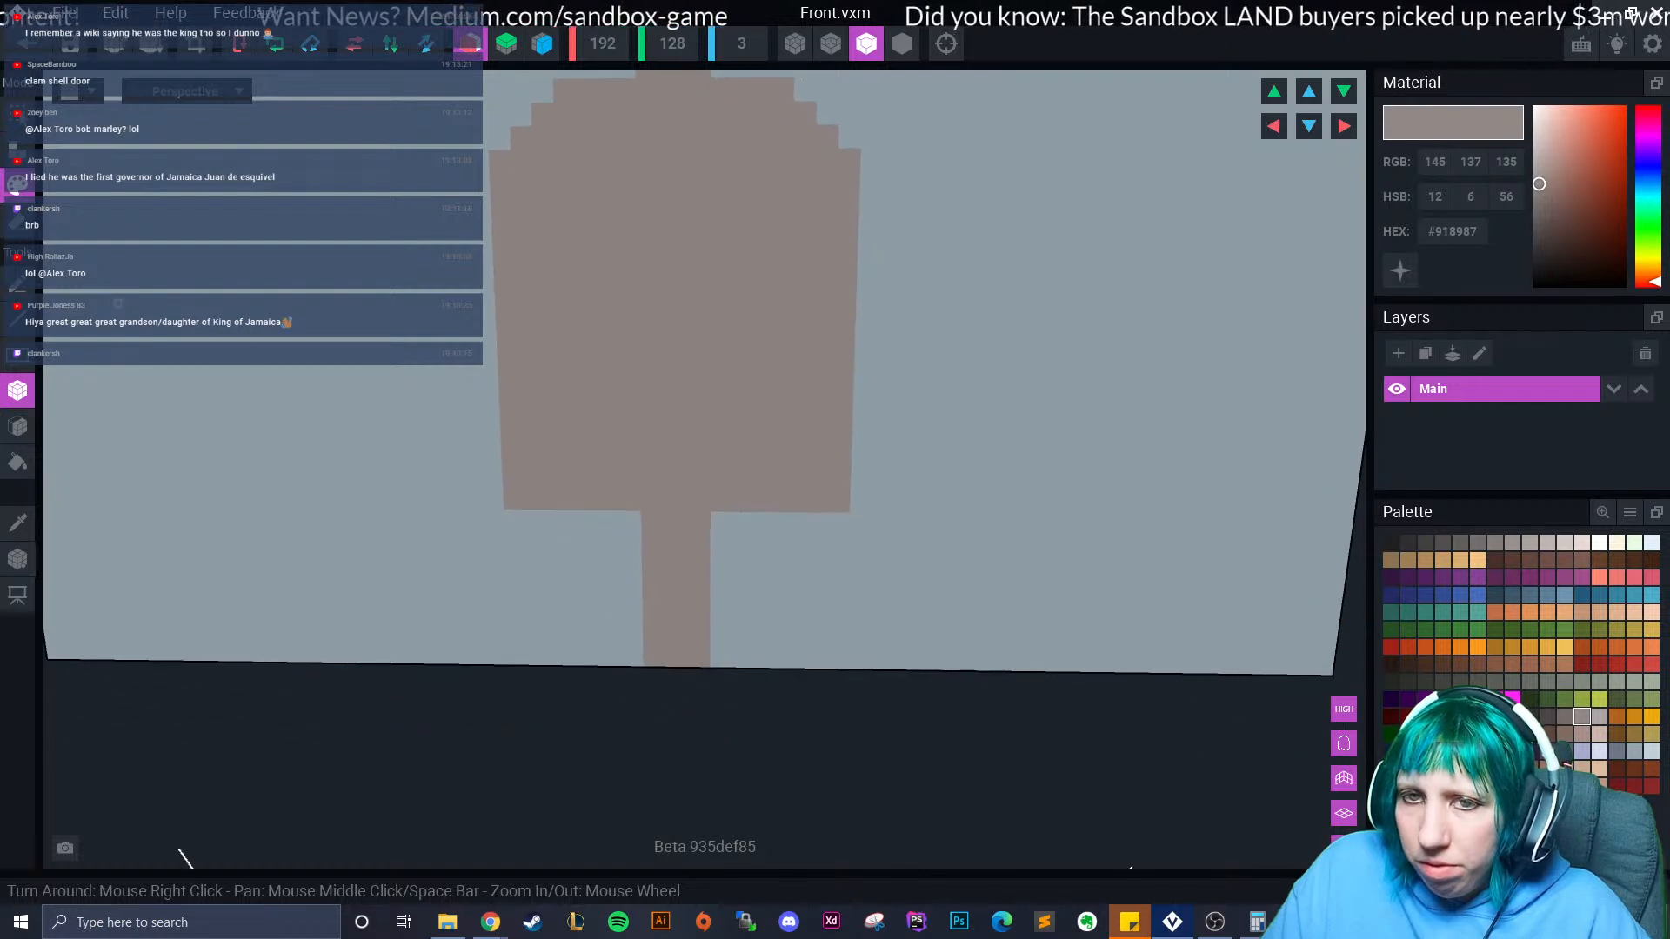
{"action": "left_click", "coordinate": [17, 284]}
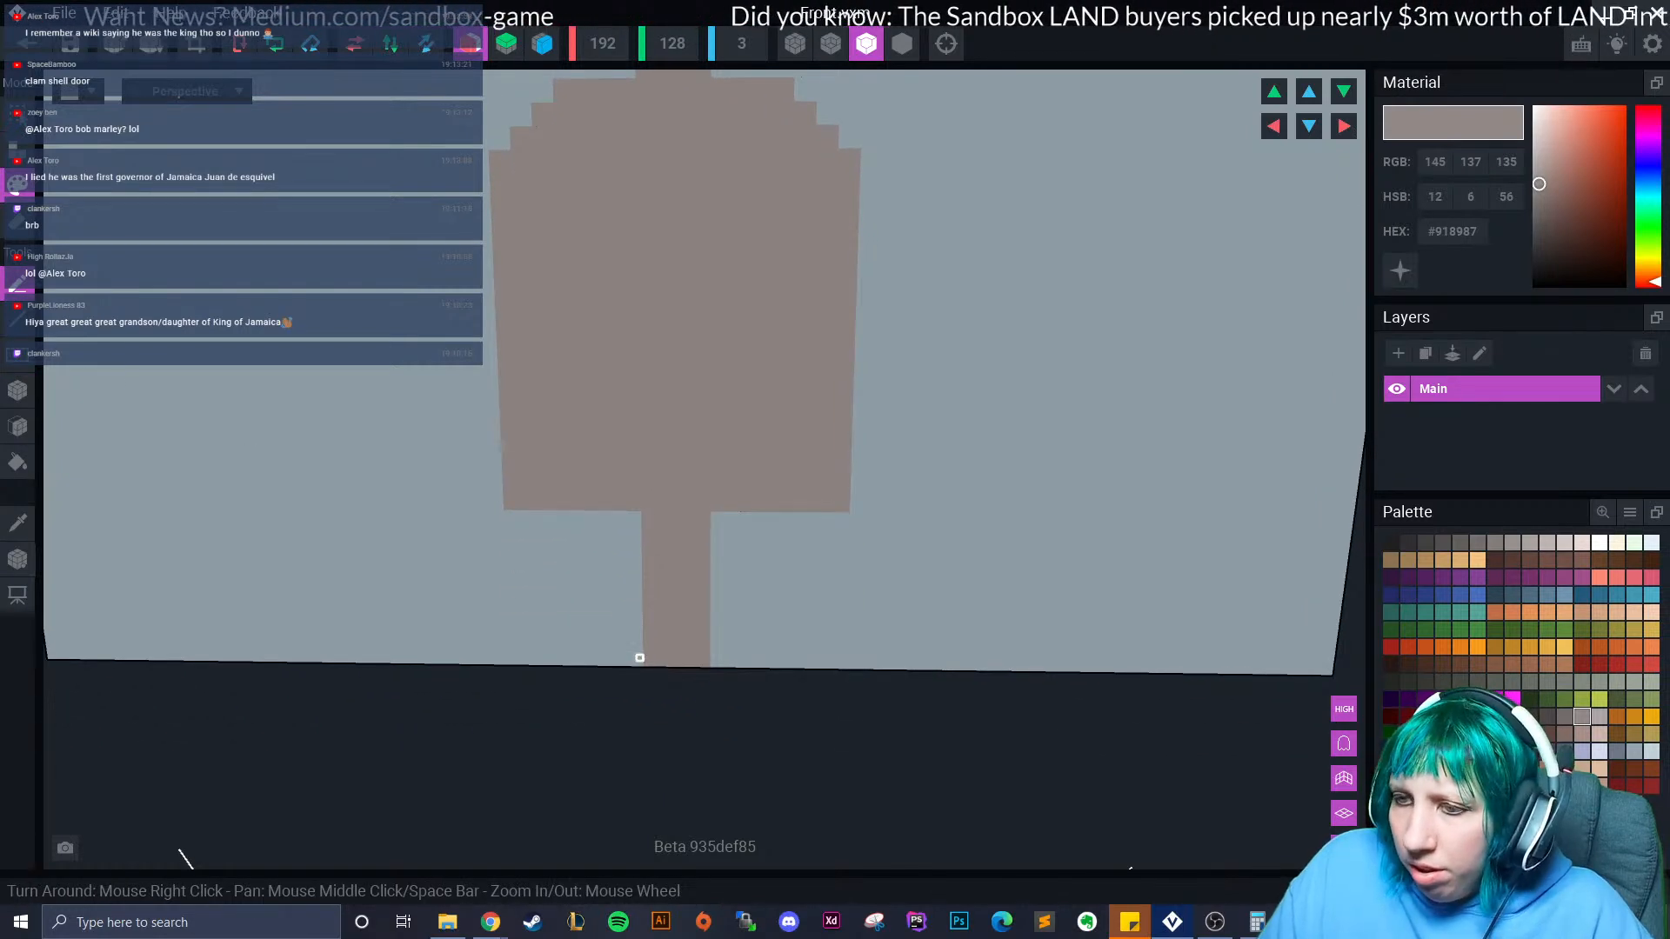
{"action": "mouse_move", "coordinate": [639, 659]}
{"action": "left_mouse_down"}
{"action": "mouse_move", "coordinate": [567, 663]}
{"action": "mouse_move", "coordinate": [647, 651]}
{"action": "mouse_move", "coordinate": [545, 634]}
{"action": "mouse_move", "coordinate": [518, 608]}
{"action": "mouse_move", "coordinate": [416, 417]}
{"action": "mouse_move", "coordinate": [423, 238]}
{"action": "mouse_move", "coordinate": [574, 84]}
{"action": "left_mouse_up"}
{"action": "scroll", "coordinate": [702, 265], "scroll_direction": "down", "scroll_amount": 5}
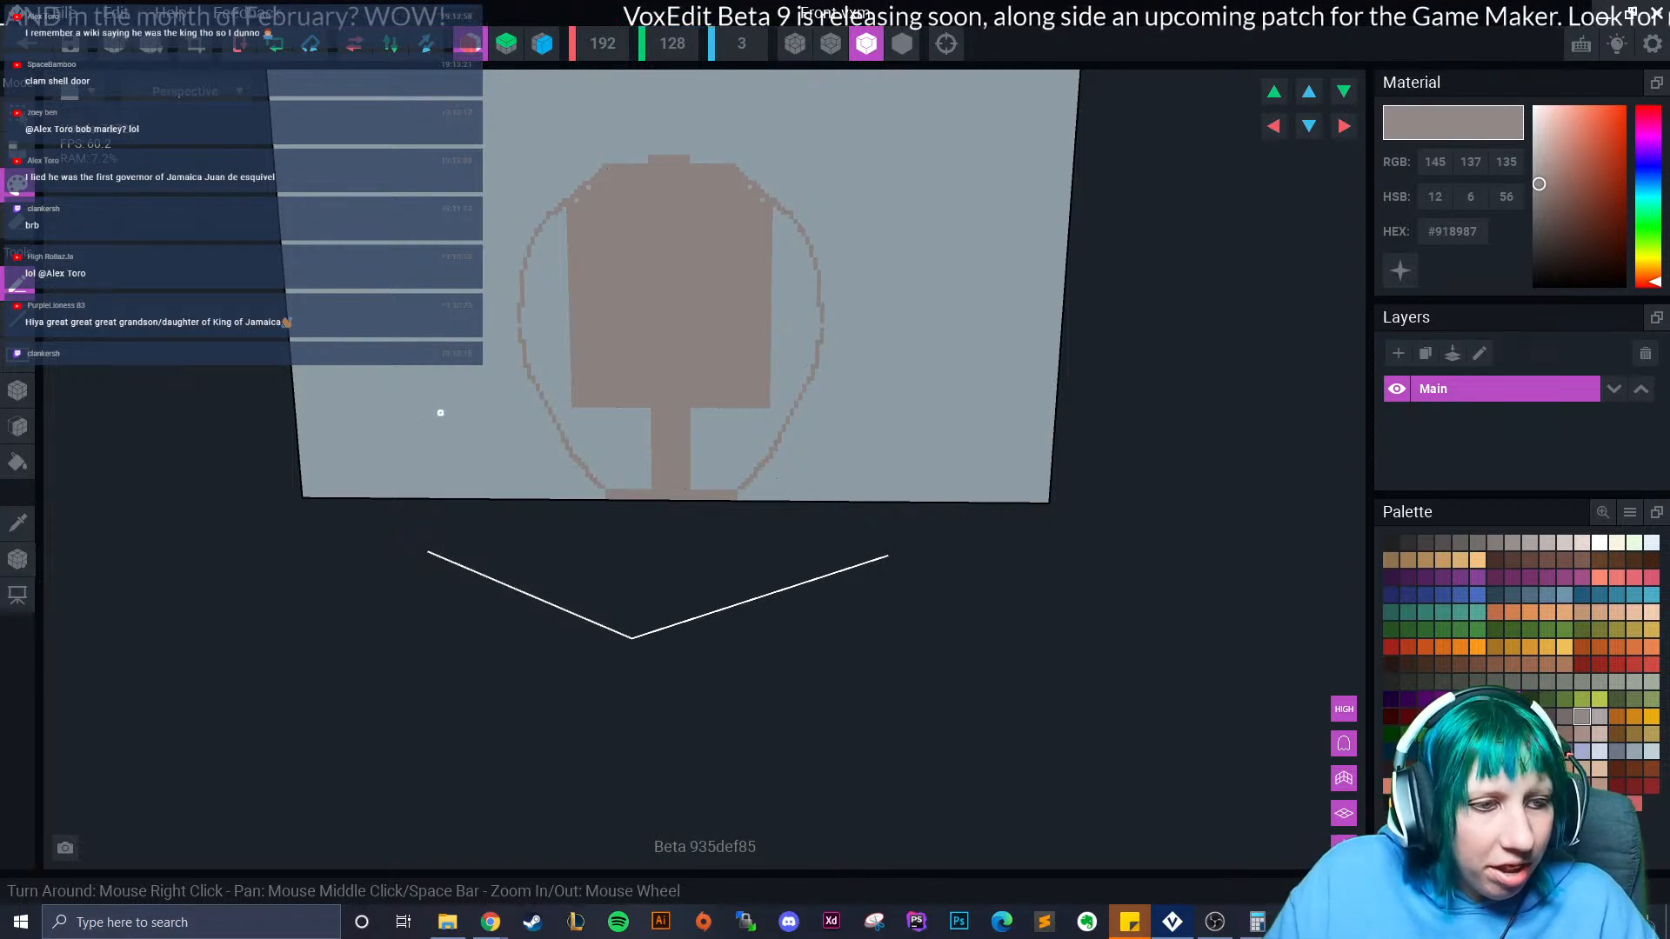
Widen the shape's top cap and its base at the wall's lower edge, and close the shoulder gaps with the Box tool.
{"action": "right_click_drag", "start_coordinate": [500, 329], "coordinate": [547, 350]}
{"action": "middle_click_drag", "start_coordinate": [547, 350], "coordinate": [496, 510]}
{"action": "scroll", "coordinate": [497, 510], "scroll_direction": "up", "scroll_amount": 5}
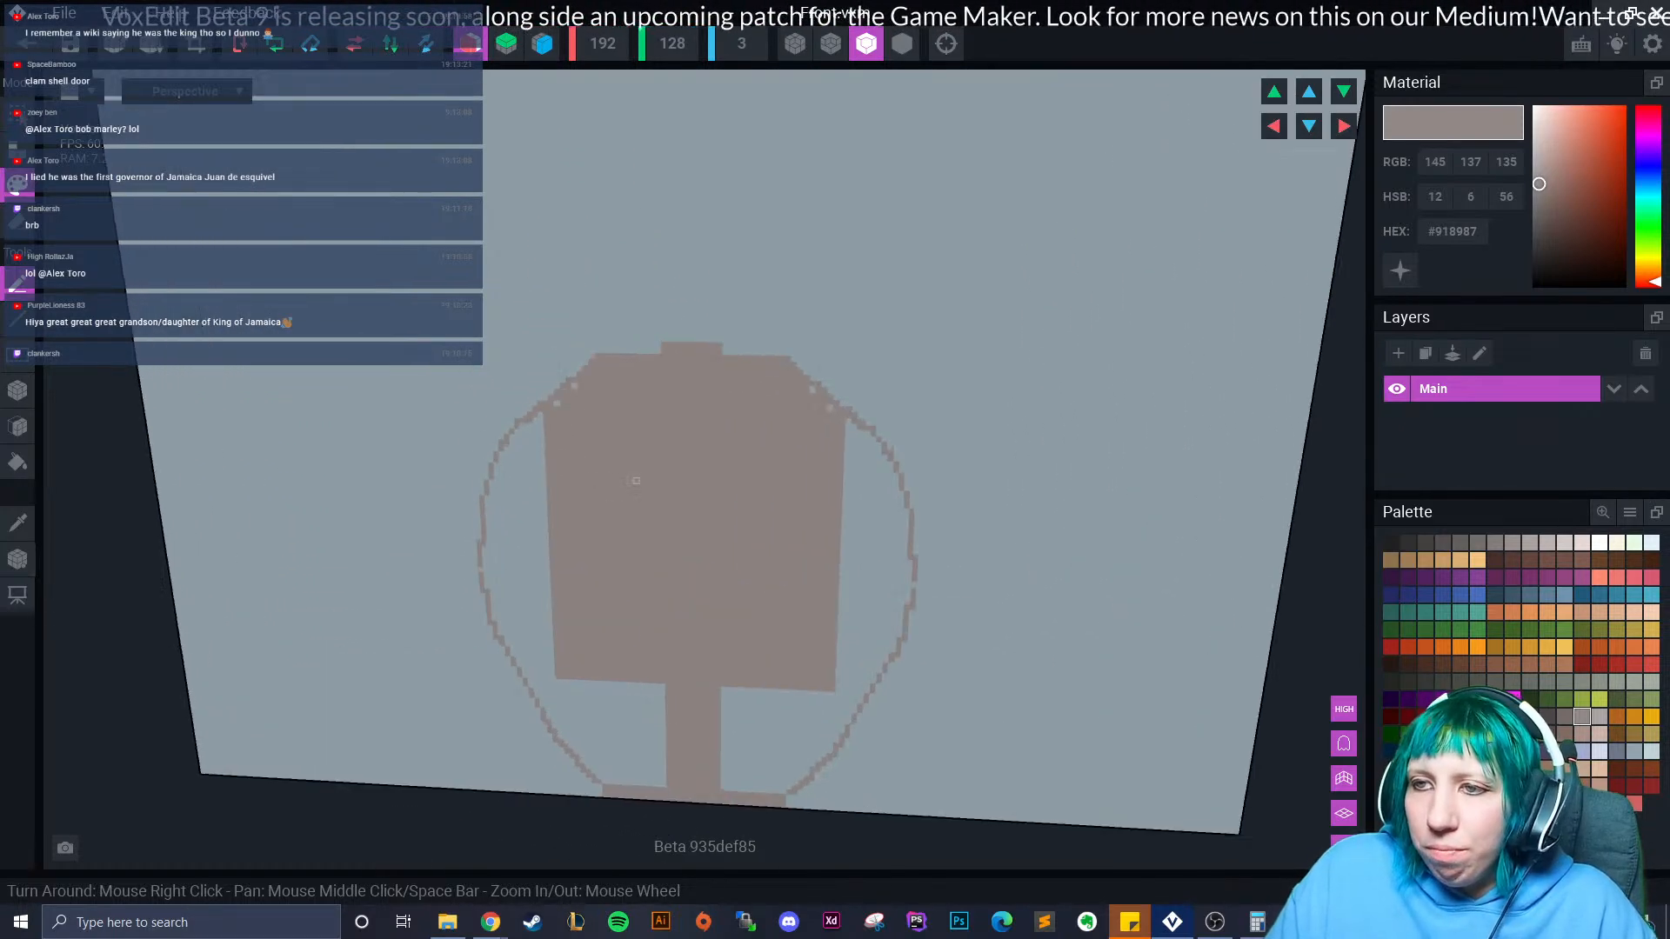
{"action": "middle_click_drag", "start_coordinate": [374, 319], "coordinate": [360, 286]}
{"action": "left_click", "coordinate": [18, 391]}
{"action": "left_click_drag", "start_coordinate": [582, 153], "coordinate": [545, 161]}
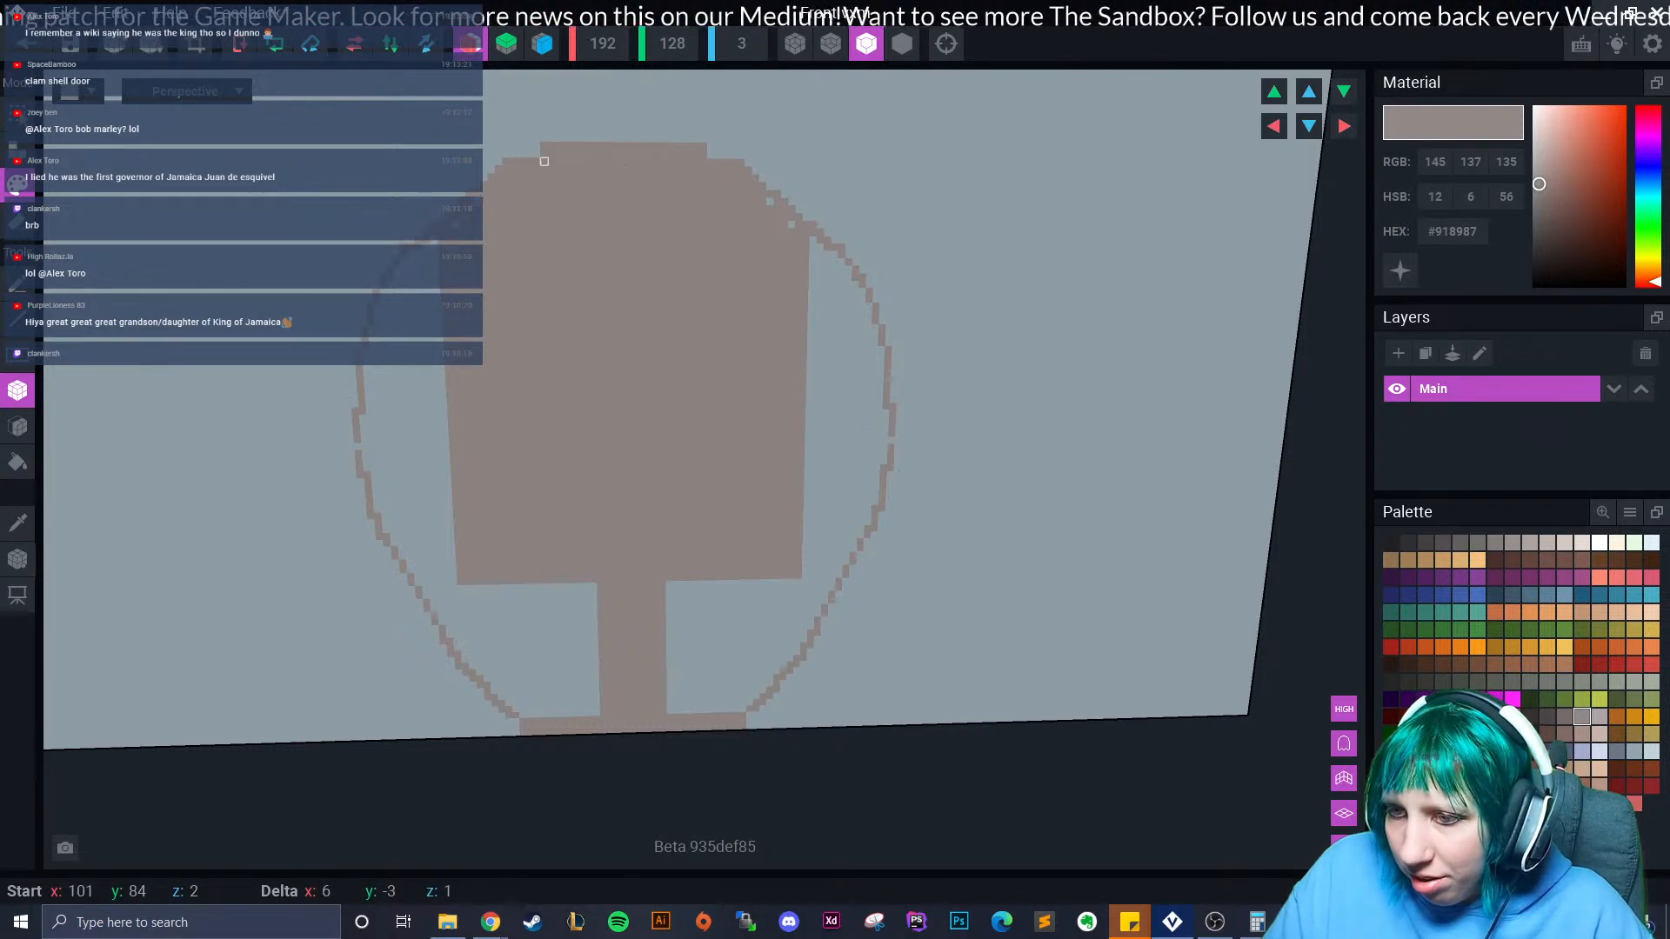
{"action": "left_click_drag", "start_coordinate": [505, 722], "coordinate": [763, 702]}
{"action": "left_click_drag", "start_coordinate": [583, 709], "coordinate": [690, 722]}
{"action": "scroll", "coordinate": [496, 537], "scroll_direction": "down", "scroll_amount": 1}
{"action": "left_click_drag", "start_coordinate": [477, 212], "coordinate": [459, 238]}
{"action": "scroll", "coordinate": [459, 238], "scroll_direction": "up", "scroll_amount": 1}
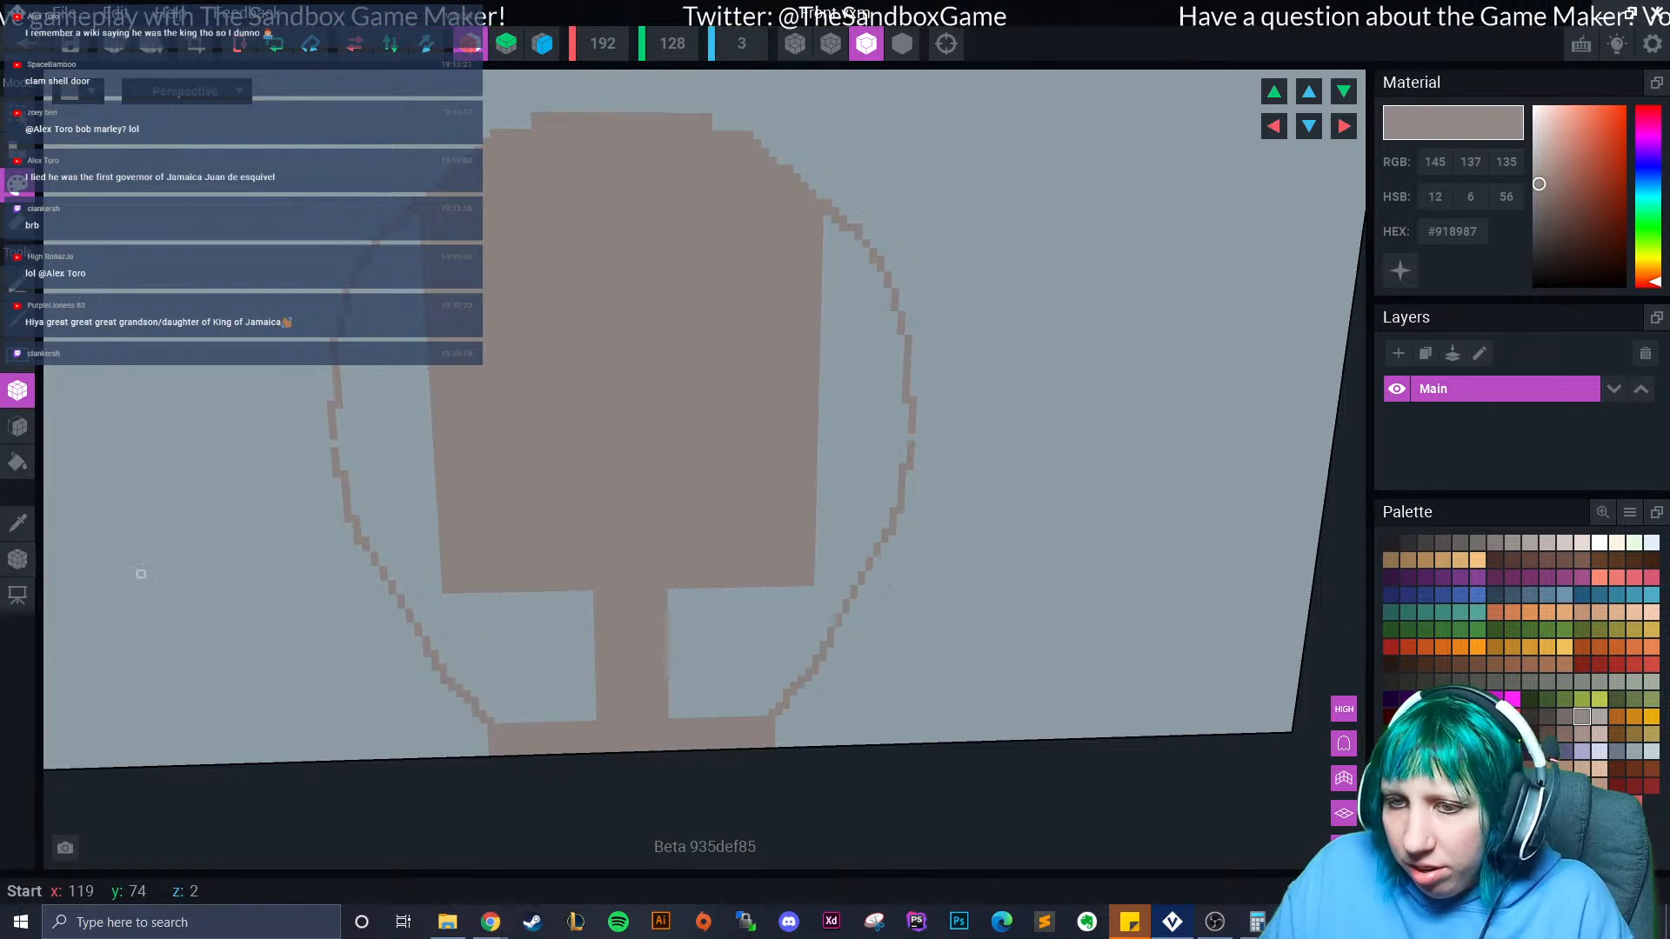
Pick the wall color #96A4AE and paint over the stem, the block's lower part and the outline's lower sides.
{"action": "left_click", "coordinate": [17, 523]}
{"action": "left_click", "coordinate": [96, 523]}
{"action": "mouse_move", "coordinate": [265, 481]}
{"action": "left_mouse_down"}
{"action": "mouse_move", "coordinate": [268, 505]}
{"action": "mouse_move", "coordinate": [673, 715]}
{"action": "mouse_move", "coordinate": [408, 481]}
{"action": "mouse_move", "coordinate": [342, 358]}
{"action": "mouse_move", "coordinate": [366, 459]}
{"action": "mouse_move", "coordinate": [293, 260]}
{"action": "left_mouse_up"}
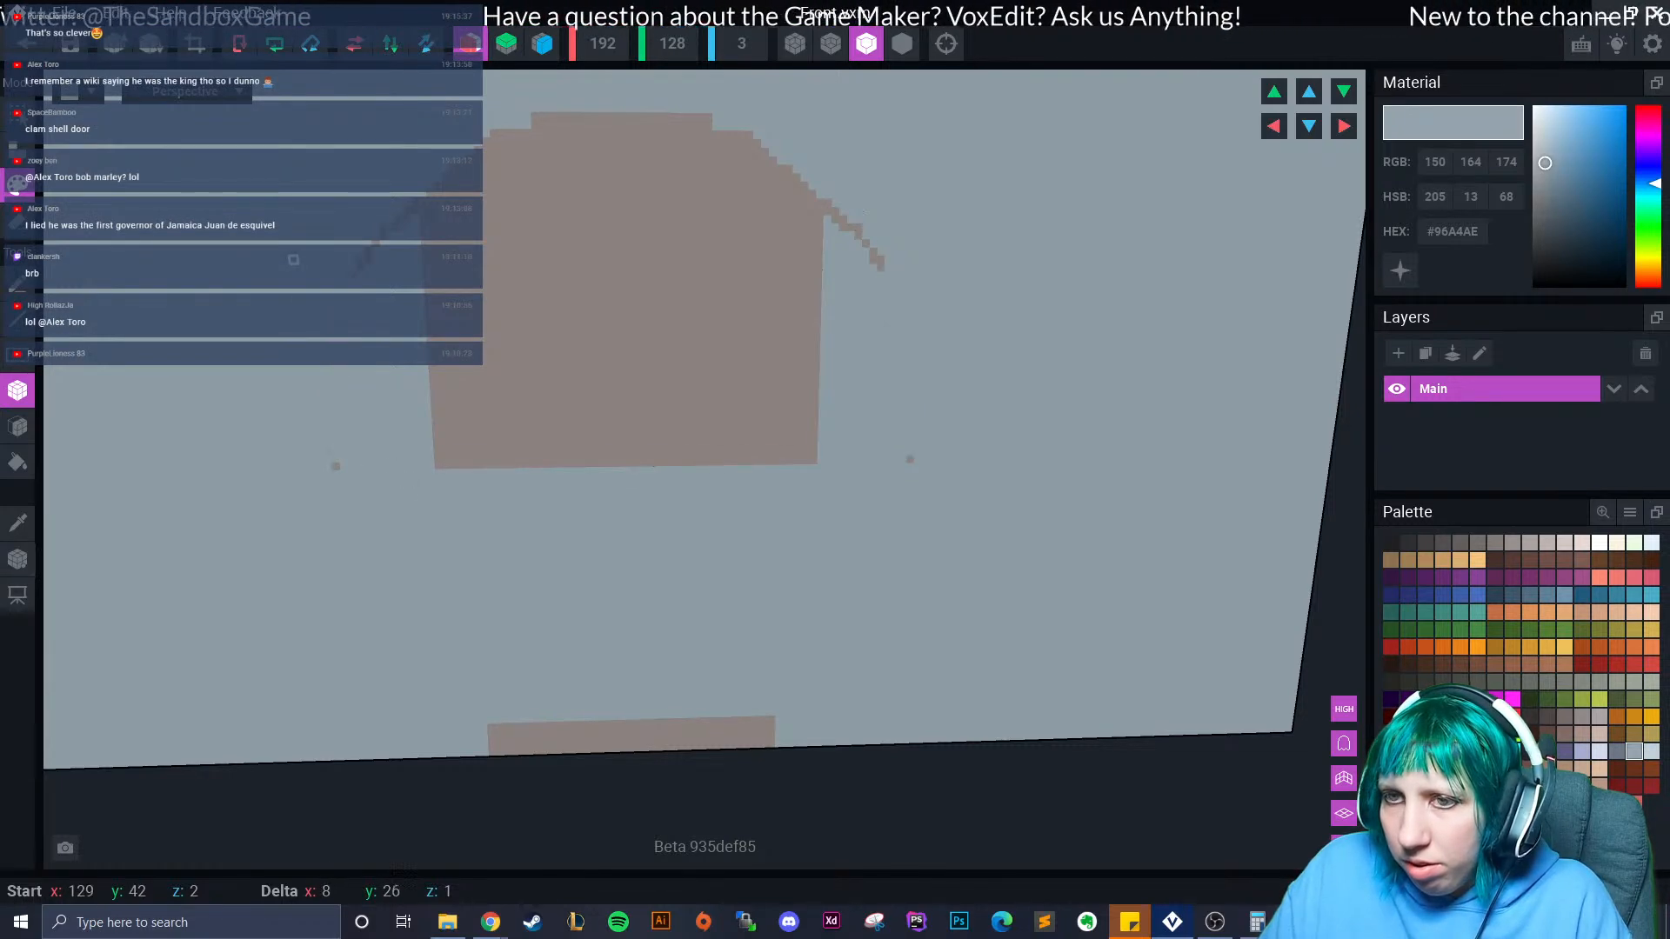
{"action": "left_click_drag", "start_coordinate": [310, 459], "coordinate": [364, 496]}
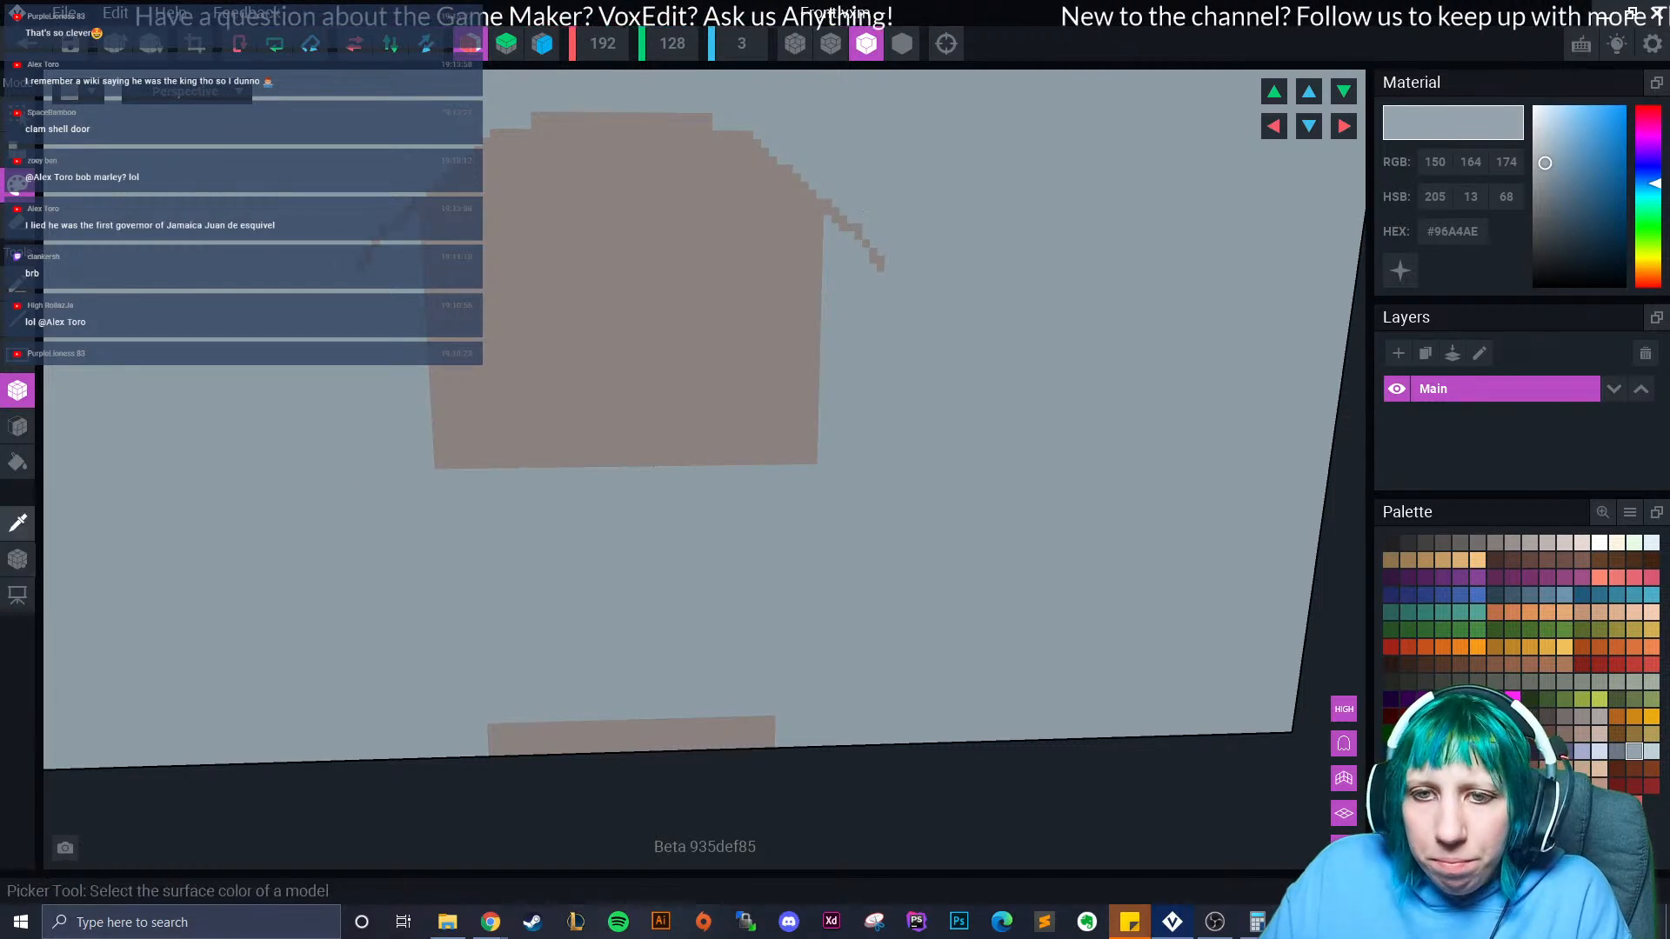
Pick #918987 again and build the base at the wall's lower edge into a taller, stepped foot.
{"action": "left_click", "coordinate": [511, 364], "text": "alt"}
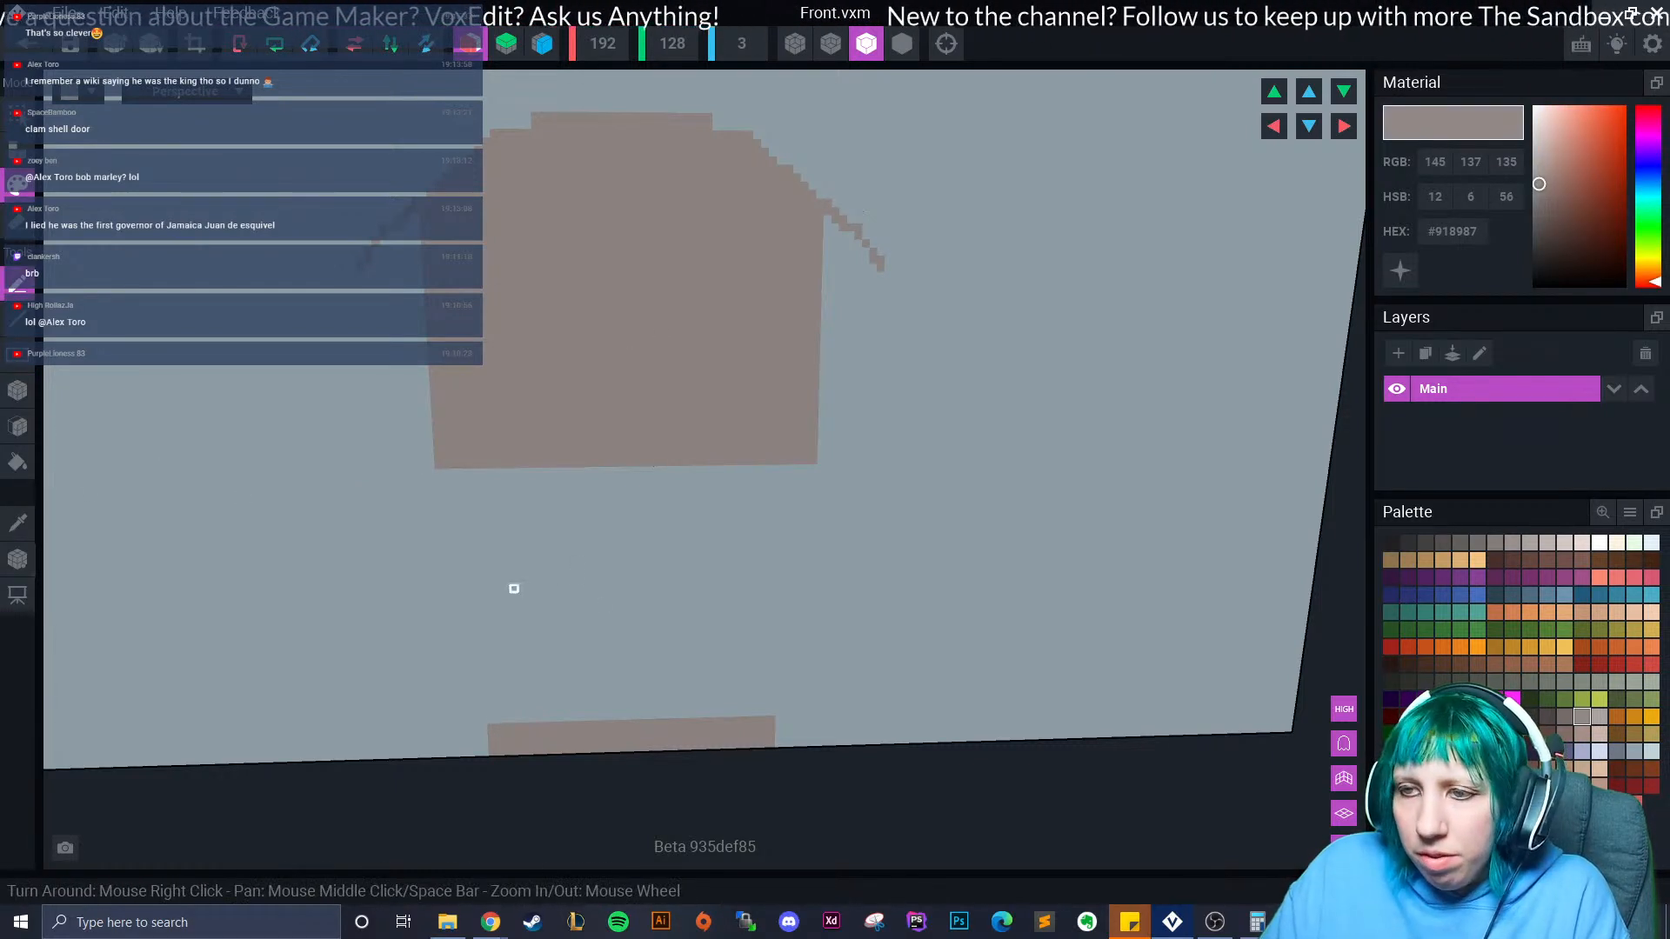
{"action": "mouse_move", "coordinate": [479, 720]}
{"action": "left_mouse_down"}
{"action": "mouse_move", "coordinate": [715, 715]}
{"action": "mouse_move", "coordinate": [757, 693]}
{"action": "left_mouse_up"}
{"action": "left_click", "coordinate": [17, 390]}
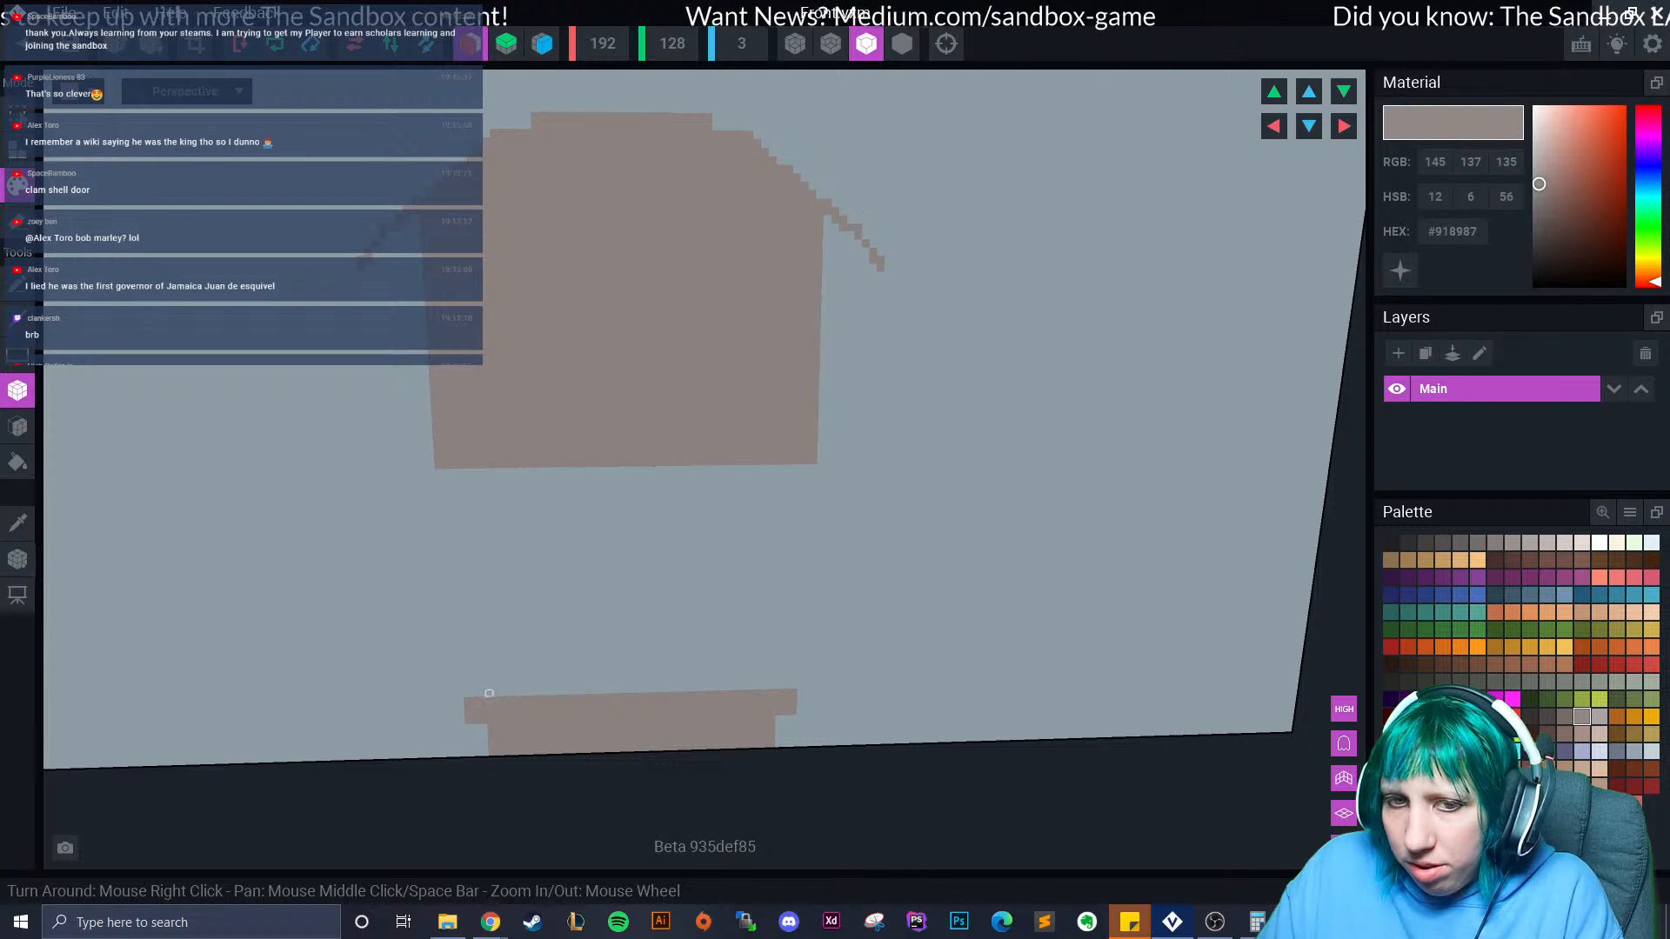
{"action": "mouse_move", "coordinate": [496, 693]}
{"action": "left_mouse_down"}
{"action": "mouse_move", "coordinate": [686, 681]}
{"action": "mouse_move", "coordinate": [497, 700]}
{"action": "mouse_move", "coordinate": [469, 734]}
{"action": "left_mouse_up"}
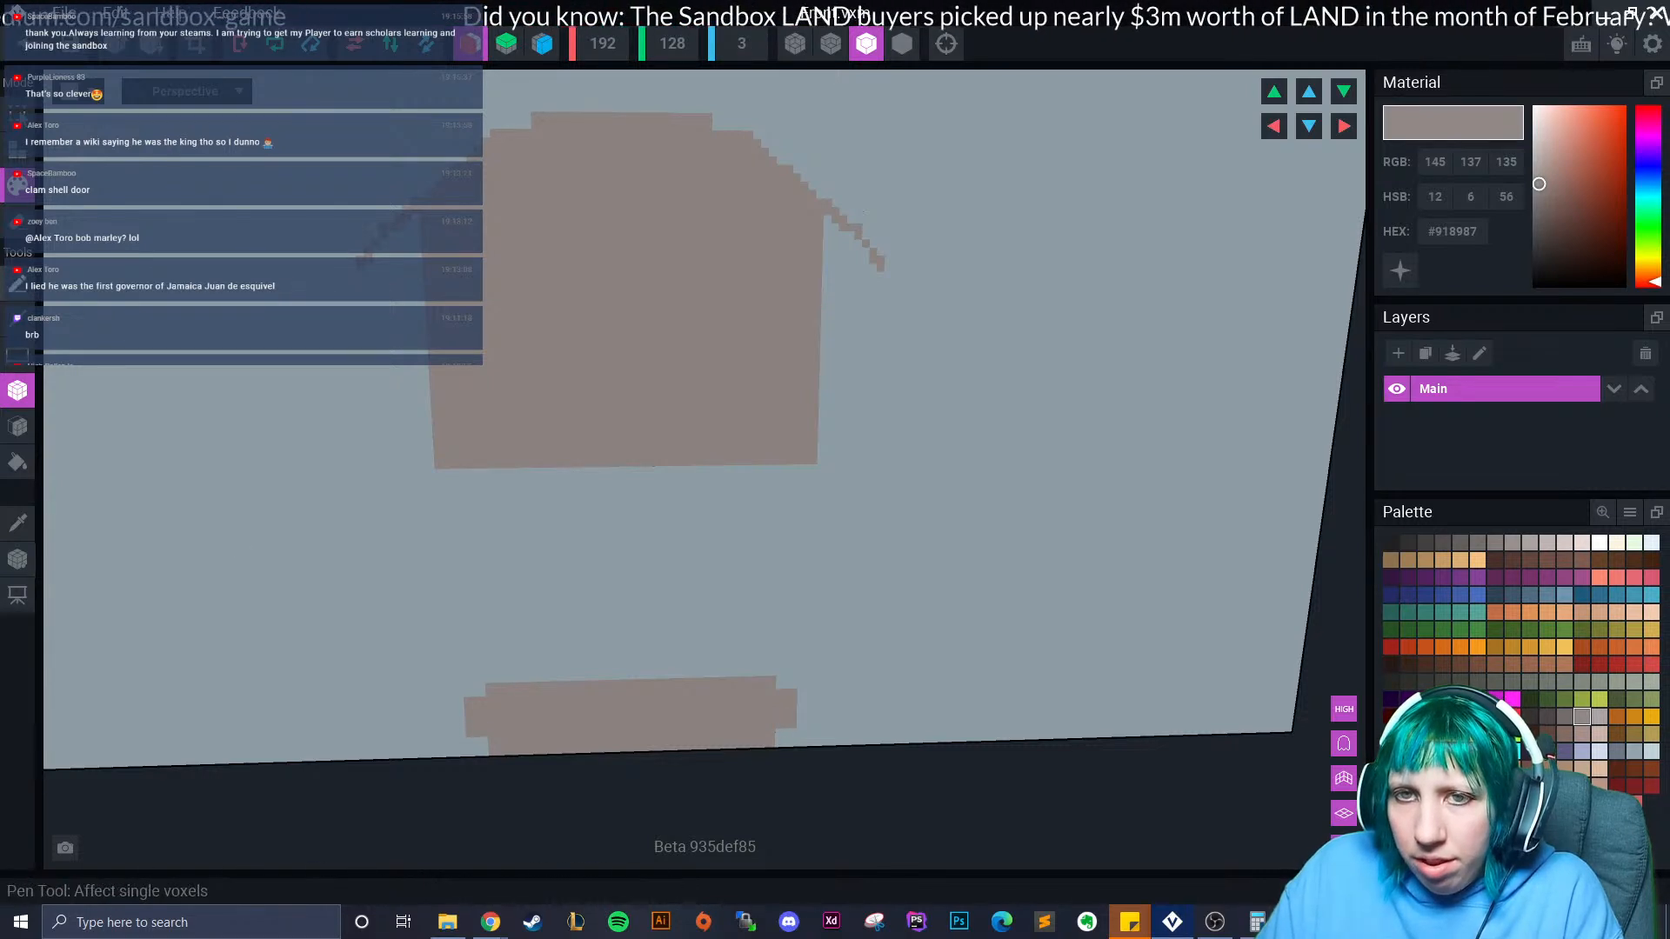
{"action": "left_click", "coordinate": [17, 284]}
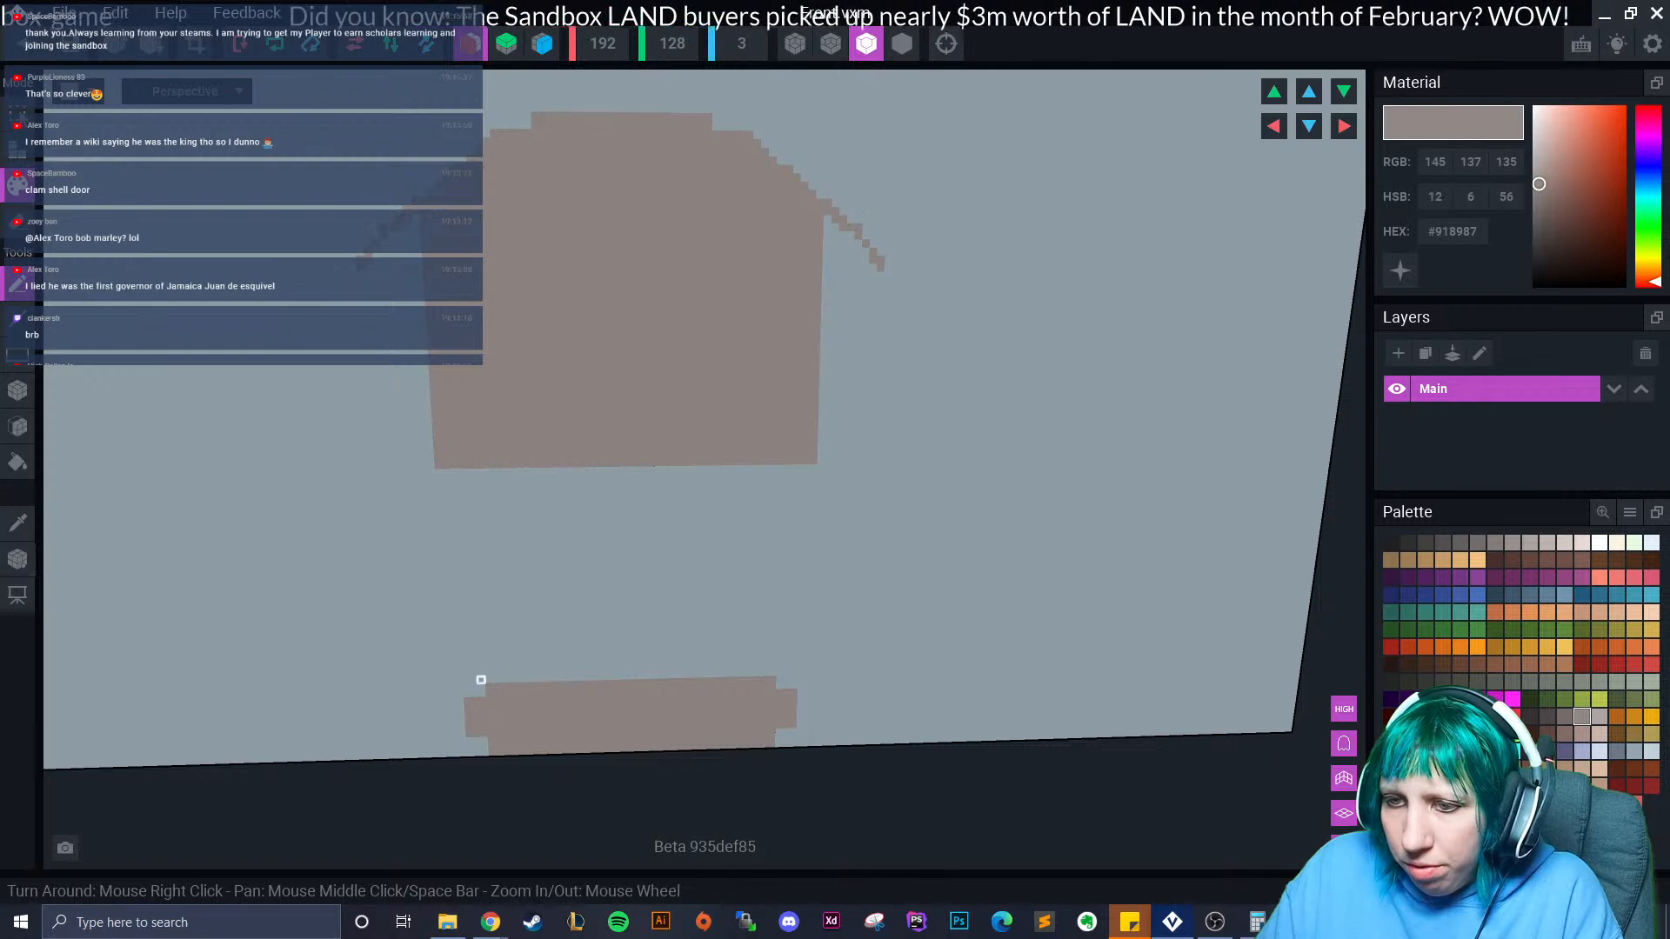
{"action": "left_click_drag", "start_coordinate": [488, 680], "coordinate": [755, 680]}
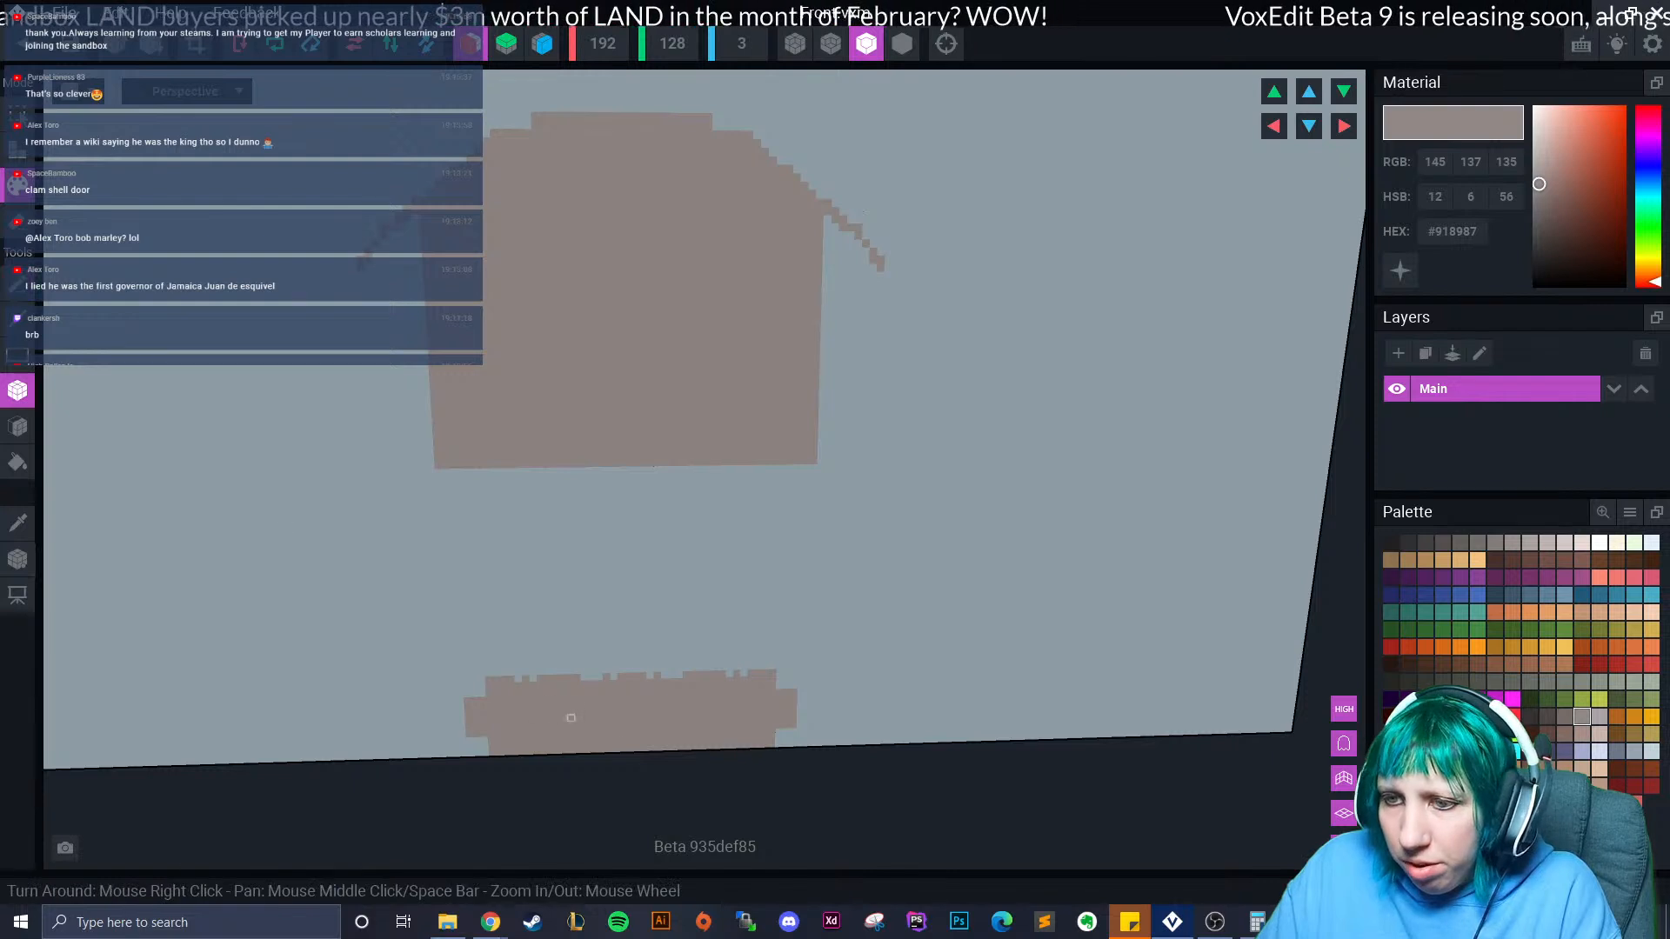
{"action": "mouse_move", "coordinate": [511, 683]}
{"action": "left_mouse_down"}
{"action": "mouse_move", "coordinate": [751, 673]}
{"action": "mouse_move", "coordinate": [492, 670]}
{"action": "mouse_move", "coordinate": [772, 673]}
{"action": "left_mouse_up"}
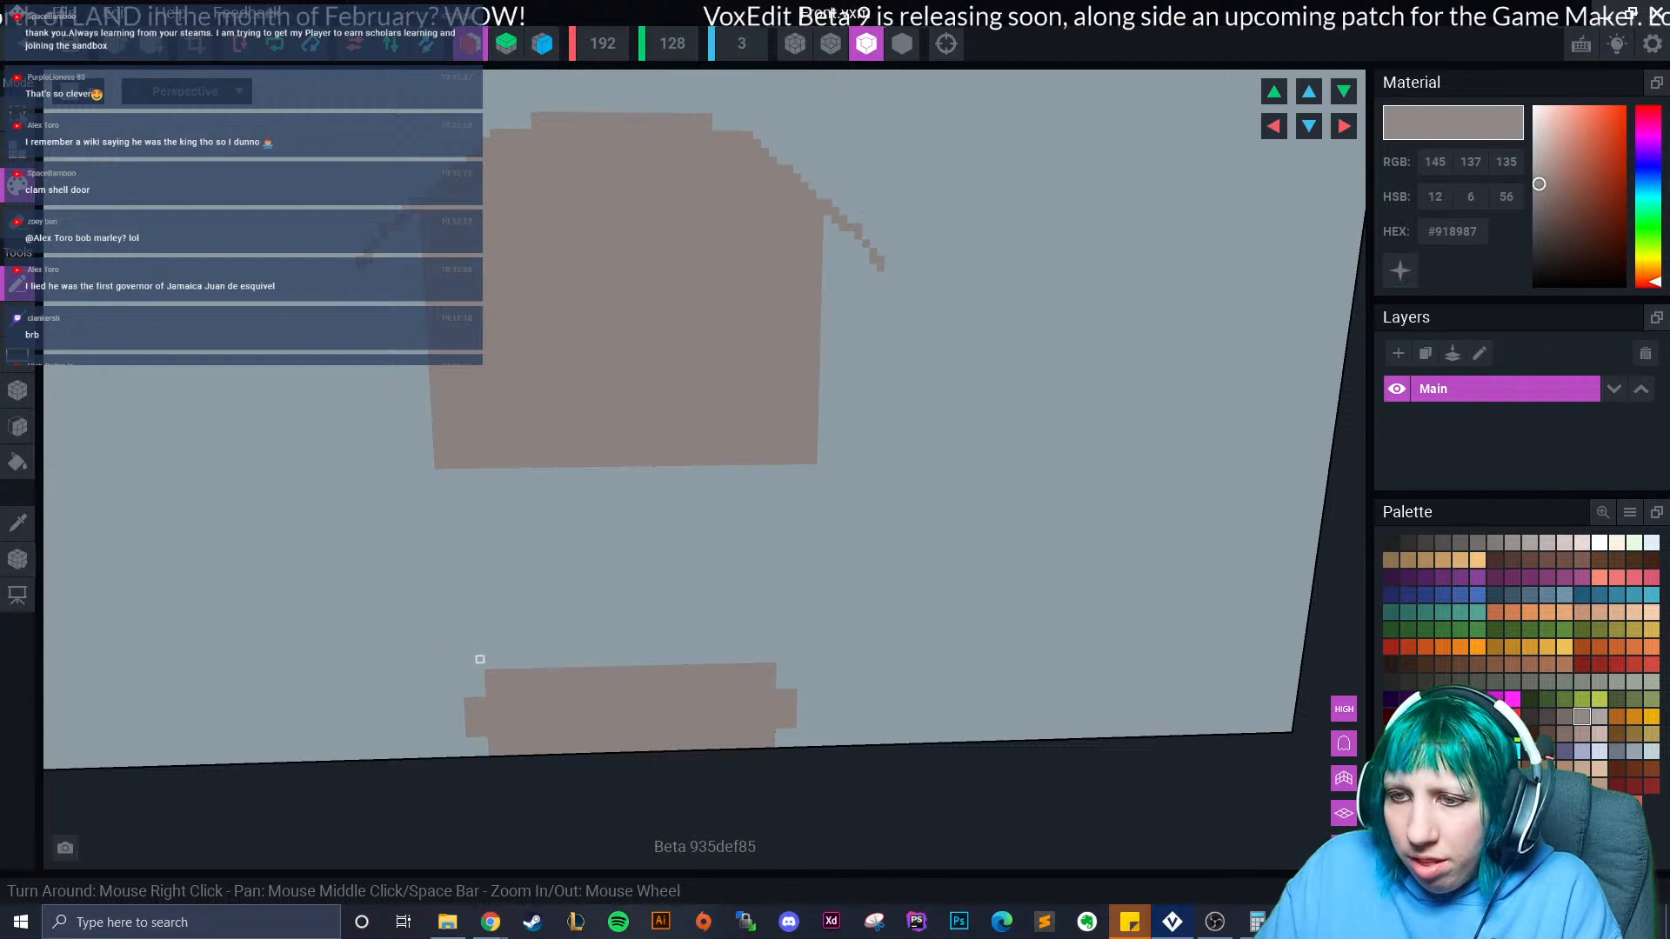
Draw mirrored outline curves from the foot up to the shoulders with the Pen tool, then undo the shoulder stroke.
{"action": "mouse_move", "coordinate": [479, 659]}
{"action": "left_mouse_down"}
{"action": "mouse_move", "coordinate": [301, 436]}
{"action": "mouse_move", "coordinate": [267, 342]}
{"action": "mouse_move", "coordinate": [273, 309]}
{"action": "mouse_move", "coordinate": [391, 227]}
{"action": "left_mouse_up"}
{"action": "left_click_drag", "start_coordinate": [272, 301], "coordinate": [526, 115]}
{"action": "scroll", "coordinate": [511, 347], "scroll_direction": "down", "scroll_amount": 3}
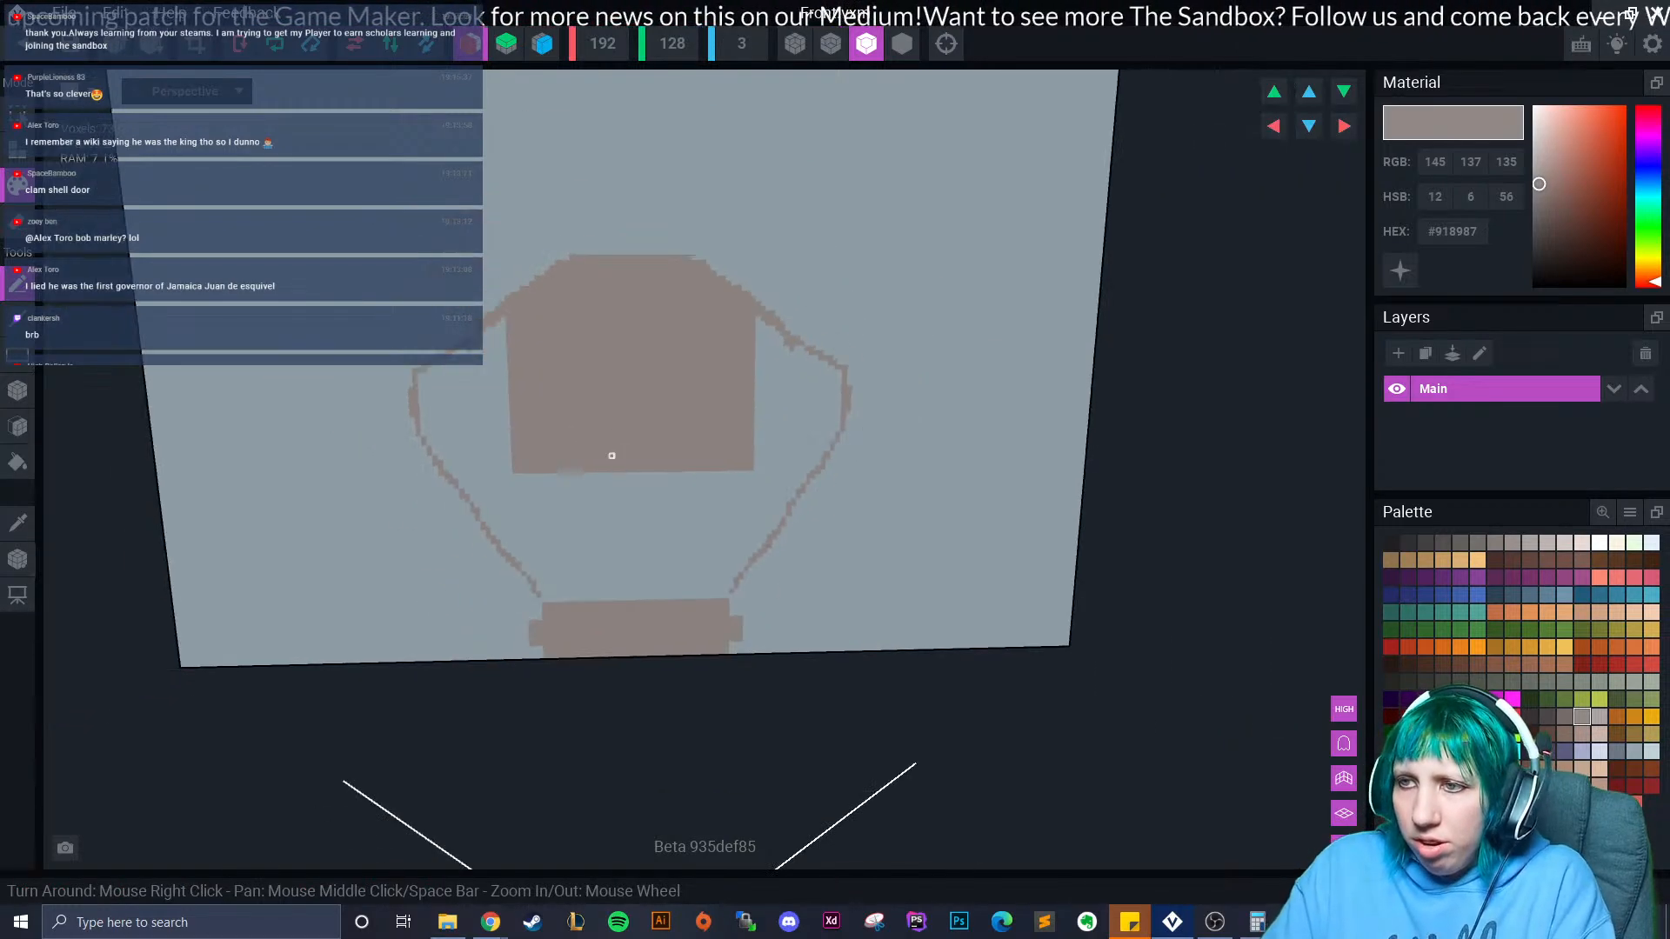
{"action": "scroll", "coordinate": [619, 459], "scroll_direction": "up", "scroll_amount": 4}
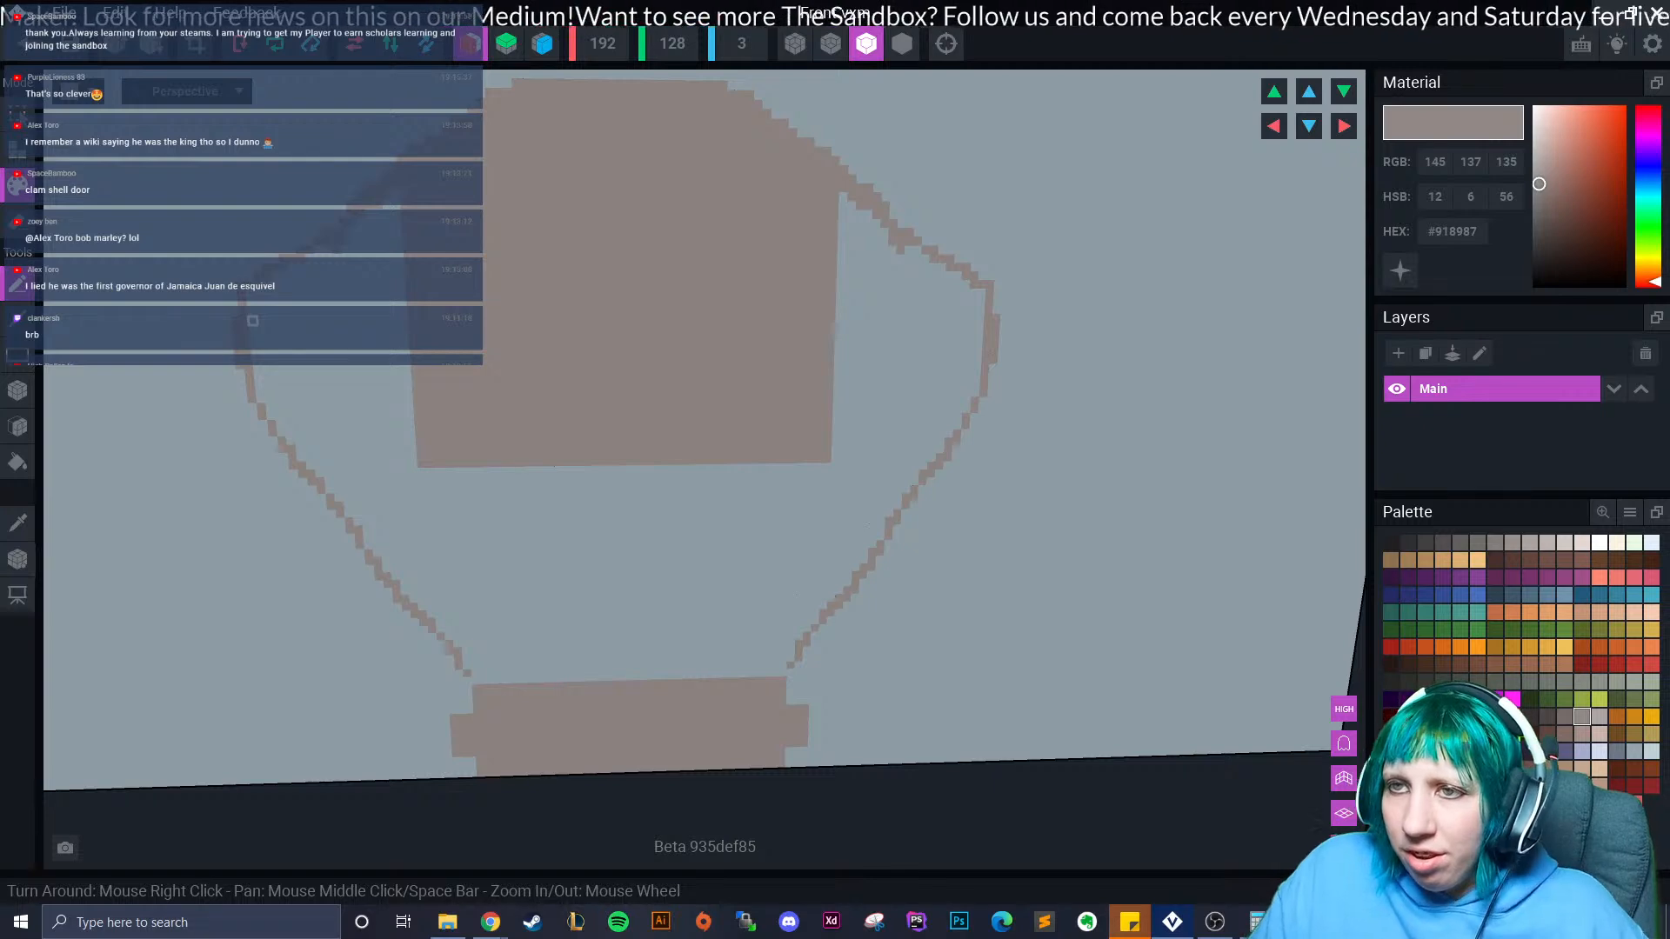
{"action": "scroll", "coordinate": [433, 399], "scroll_direction": "down", "scroll_amount": 2}
{"action": "key", "text": "ctrl+z"}
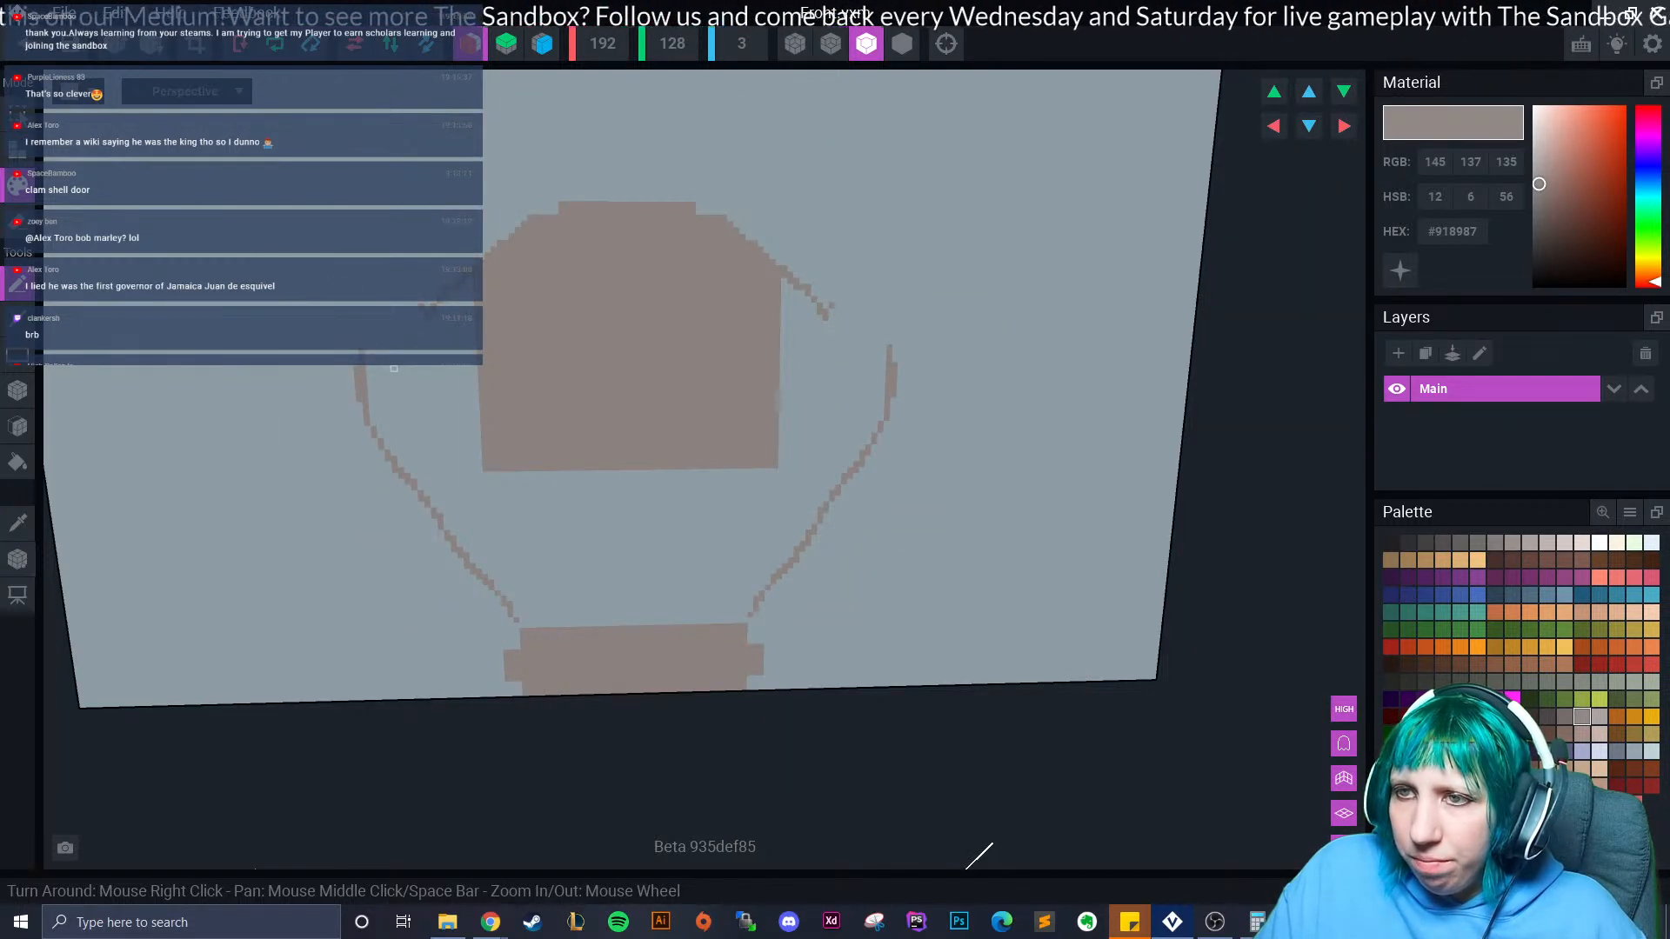
Thicken the outline's upper sides and redraw the shoulder lines so they join the block's top.
{"action": "left_click_drag", "start_coordinate": [367, 424], "coordinate": [370, 381]}
{"action": "scroll", "coordinate": [340, 326], "scroll_direction": "up", "scroll_amount": 2}
{"action": "mouse_move", "coordinate": [295, 336]}
{"action": "left_mouse_down"}
{"action": "mouse_move", "coordinate": [432, 205]}
{"action": "mouse_move", "coordinate": [533, 143]}
{"action": "left_mouse_up"}
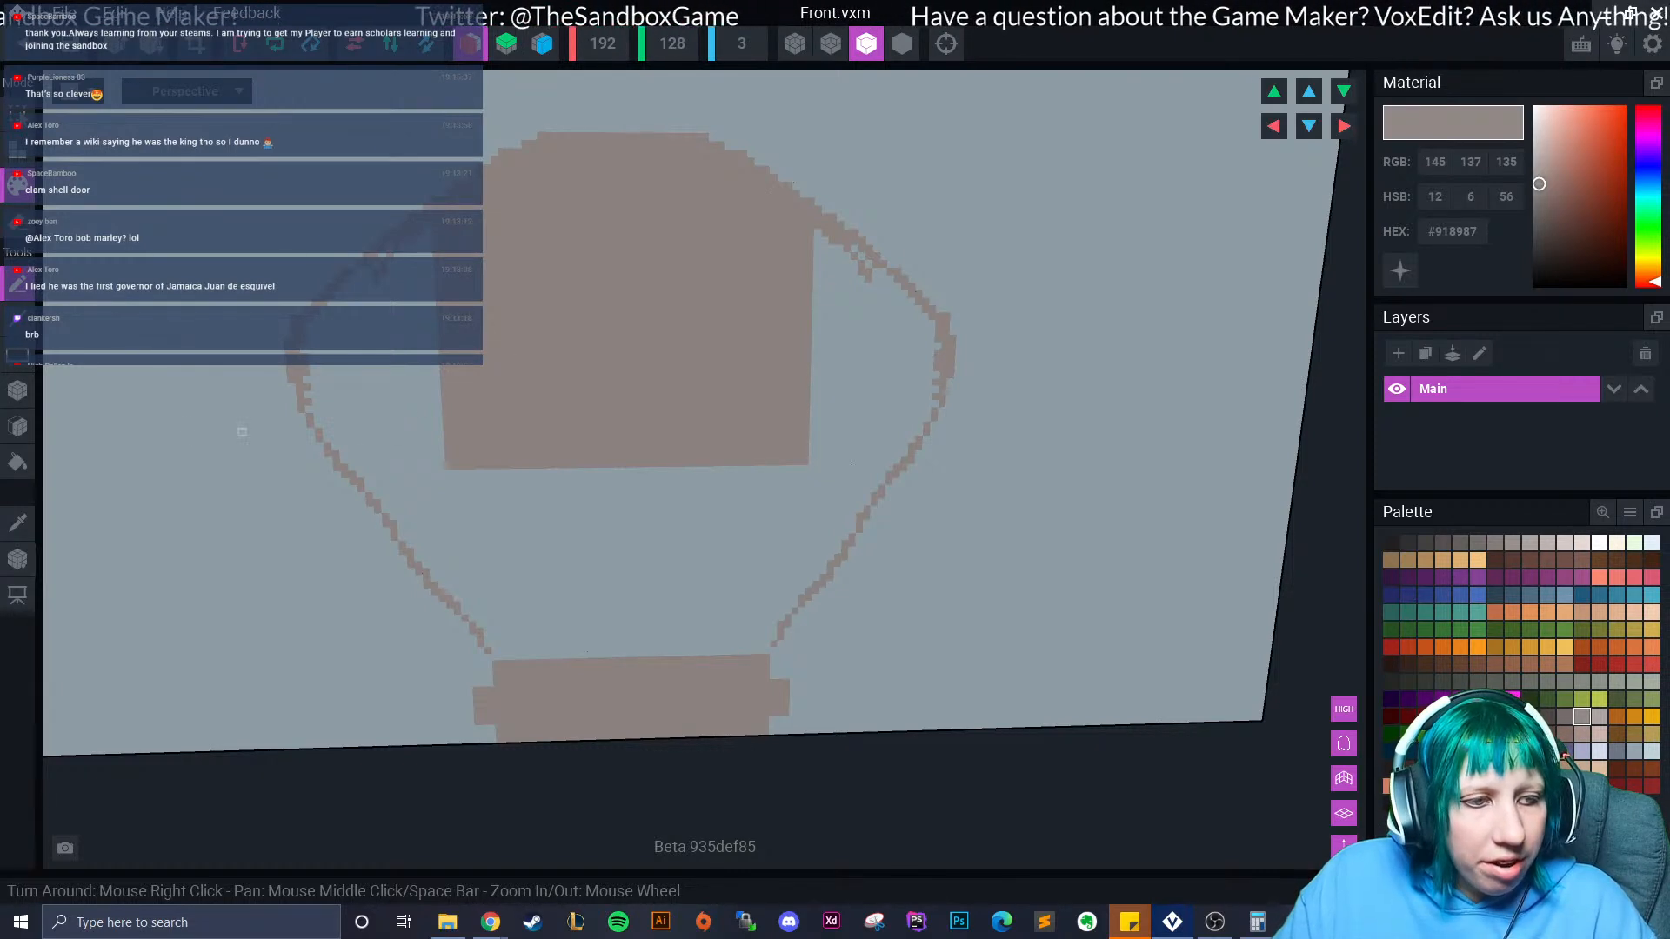
Join the foot to the outline and paint a wide #918987 band across the shape's middle with the Box tool.
{"action": "left_click", "coordinate": [18, 391]}
{"action": "scroll", "coordinate": [433, 403], "scroll_direction": "up", "scroll_amount": 2}
{"action": "scroll", "coordinate": [444, 435], "scroll_direction": "down", "scroll_amount": 5}
{"action": "scroll", "coordinate": [500, 609], "scroll_direction": "up", "scroll_amount": 3}
{"action": "middle_click_drag", "start_coordinate": [505, 627], "coordinate": [492, 557]}
{"action": "left_click_drag", "start_coordinate": [470, 572], "coordinate": [688, 595]}
{"action": "scroll", "coordinate": [382, 453], "scroll_direction": "up", "scroll_amount": 3}
{"action": "left_click_drag", "start_coordinate": [248, 374], "coordinate": [287, 451]}
{"action": "scroll", "coordinate": [552, 470], "scroll_direction": "down", "scroll_amount": 3}
{"action": "scroll", "coordinate": [412, 401], "scroll_direction": "up", "scroll_amount": 2}
{"action": "left_click_drag", "start_coordinate": [332, 313], "coordinate": [673, 453]}
{"action": "scroll", "coordinate": [661, 452], "scroll_direction": "up", "scroll_amount": 2}
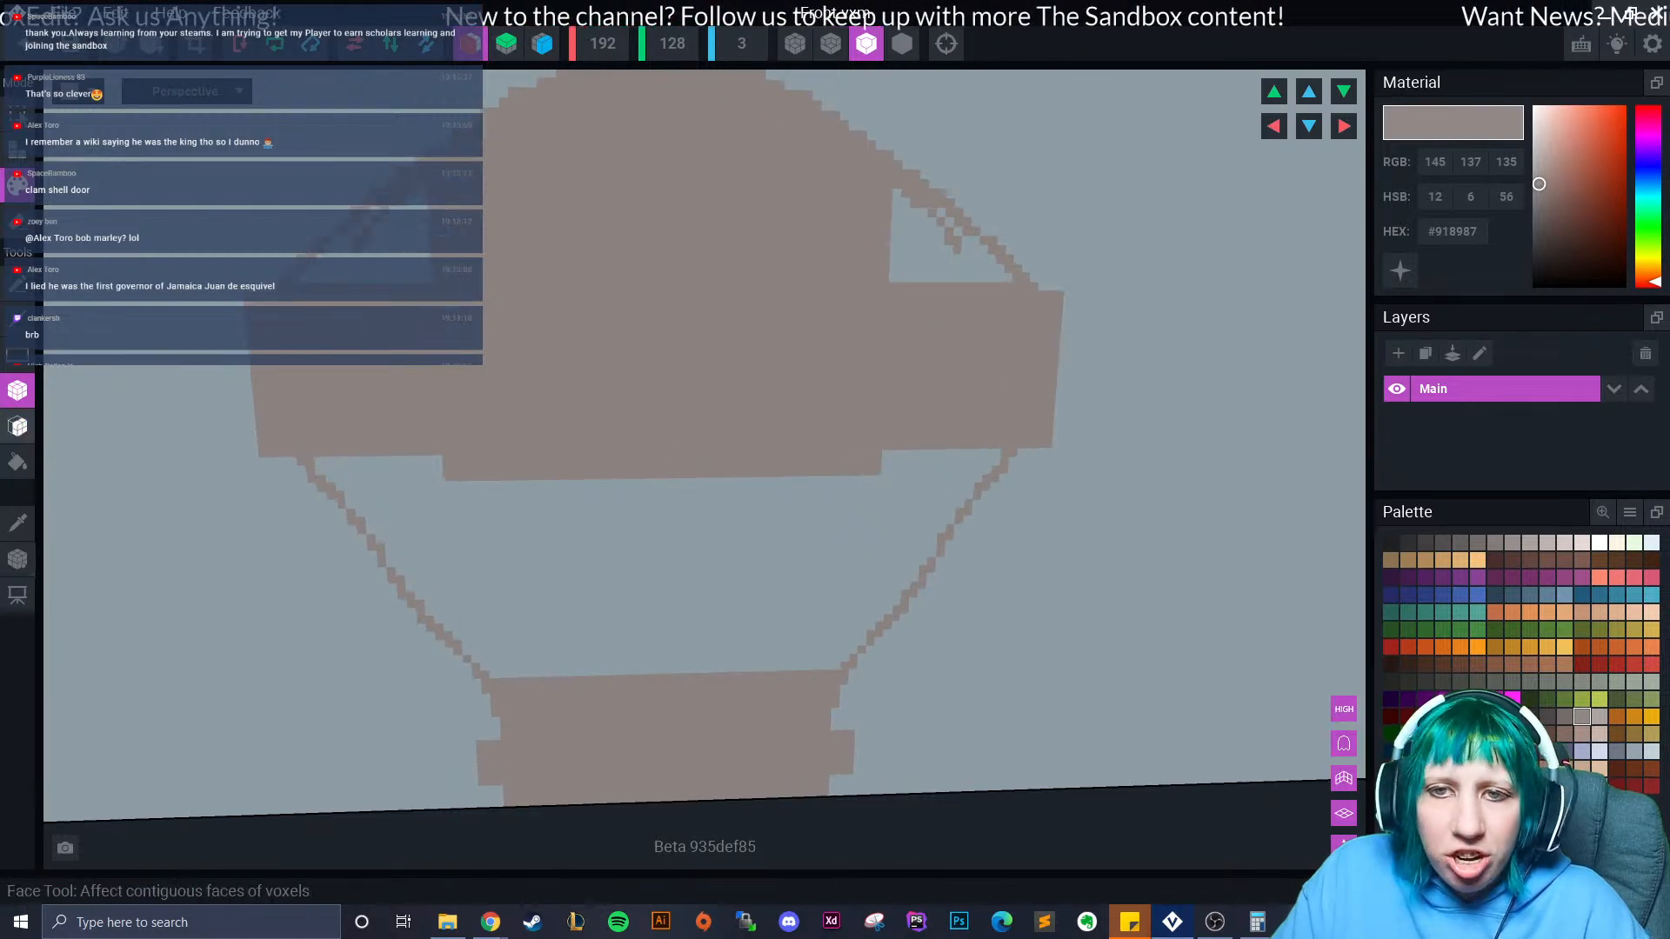
Fill the areas enclosed by the outline using the Face tool, and touch up the leftover shoulder specks with the Pen tool.
{"action": "left_click", "coordinate": [18, 427]}
{"action": "left_click", "coordinate": [396, 259]}
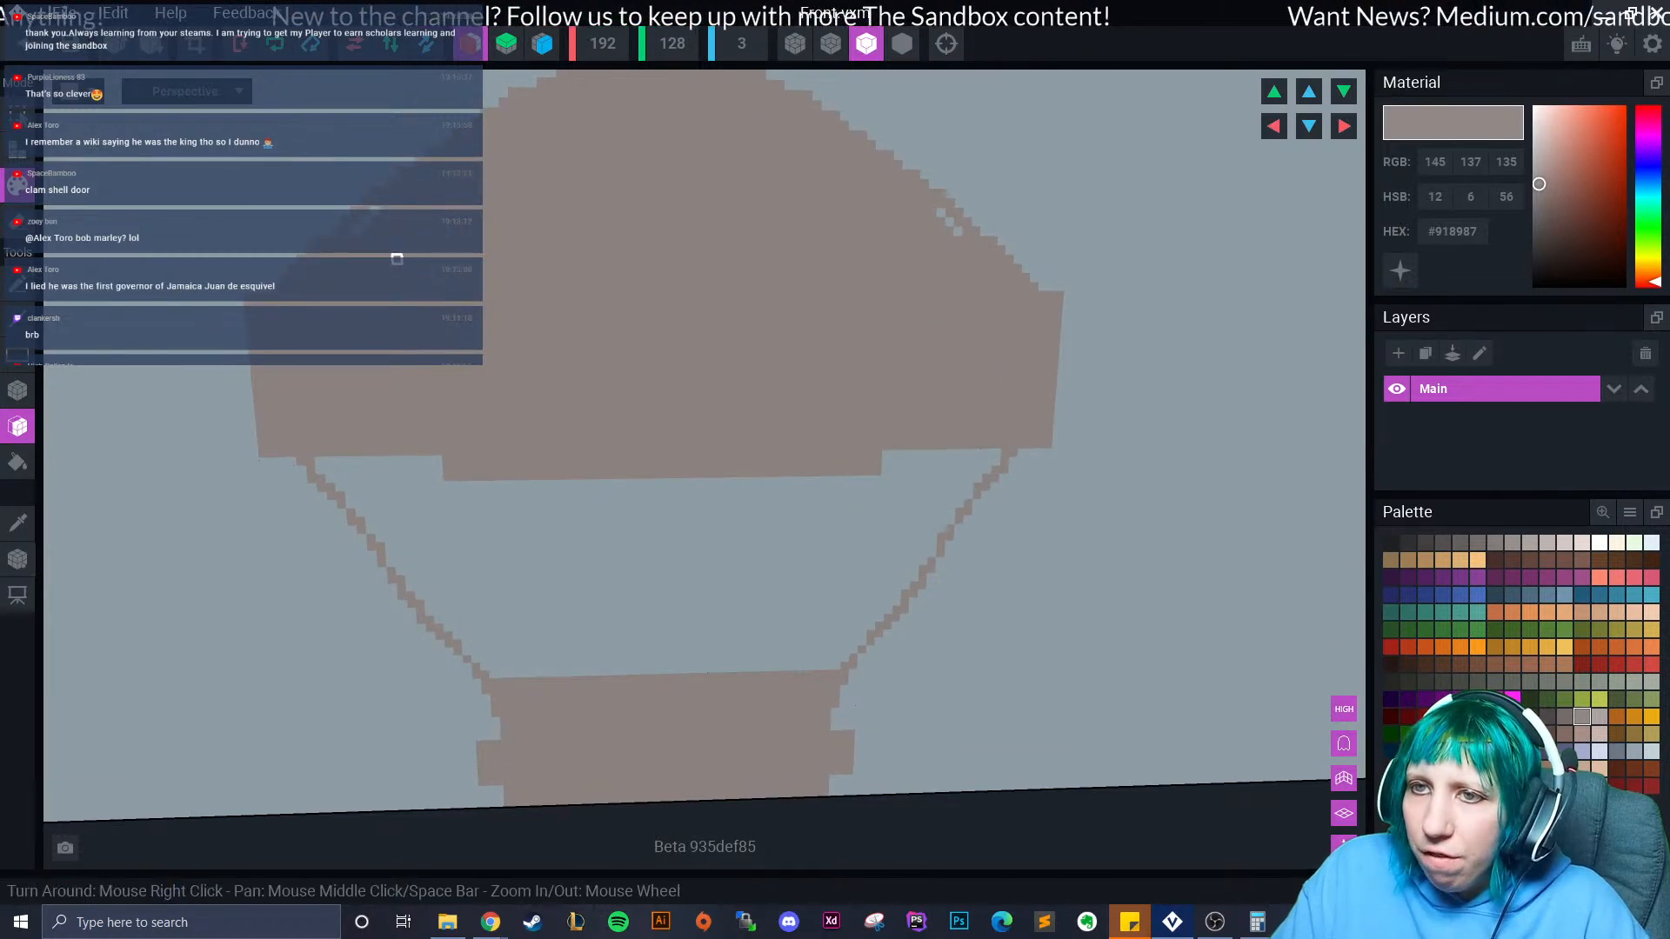
{"action": "left_click", "coordinate": [548, 570]}
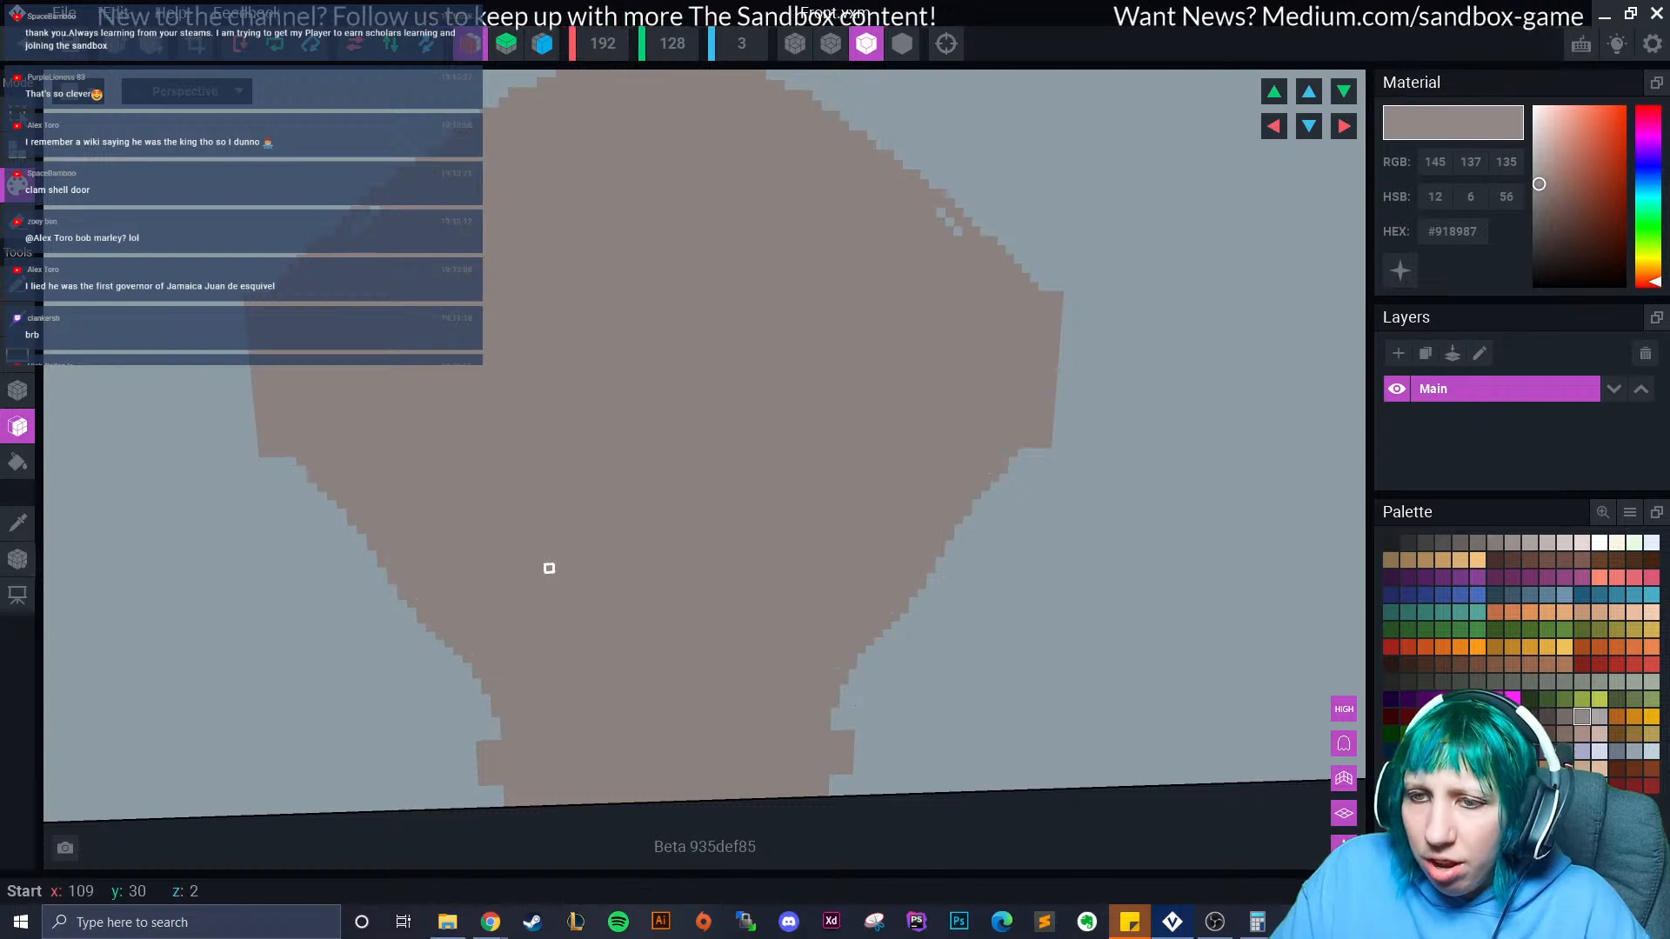
{"action": "left_click", "coordinate": [18, 284]}
{"action": "left_click_drag", "start_coordinate": [387, 198], "coordinate": [348, 241]}
{"action": "scroll", "coordinate": [600, 577], "scroll_direction": "down", "scroll_amount": 5}
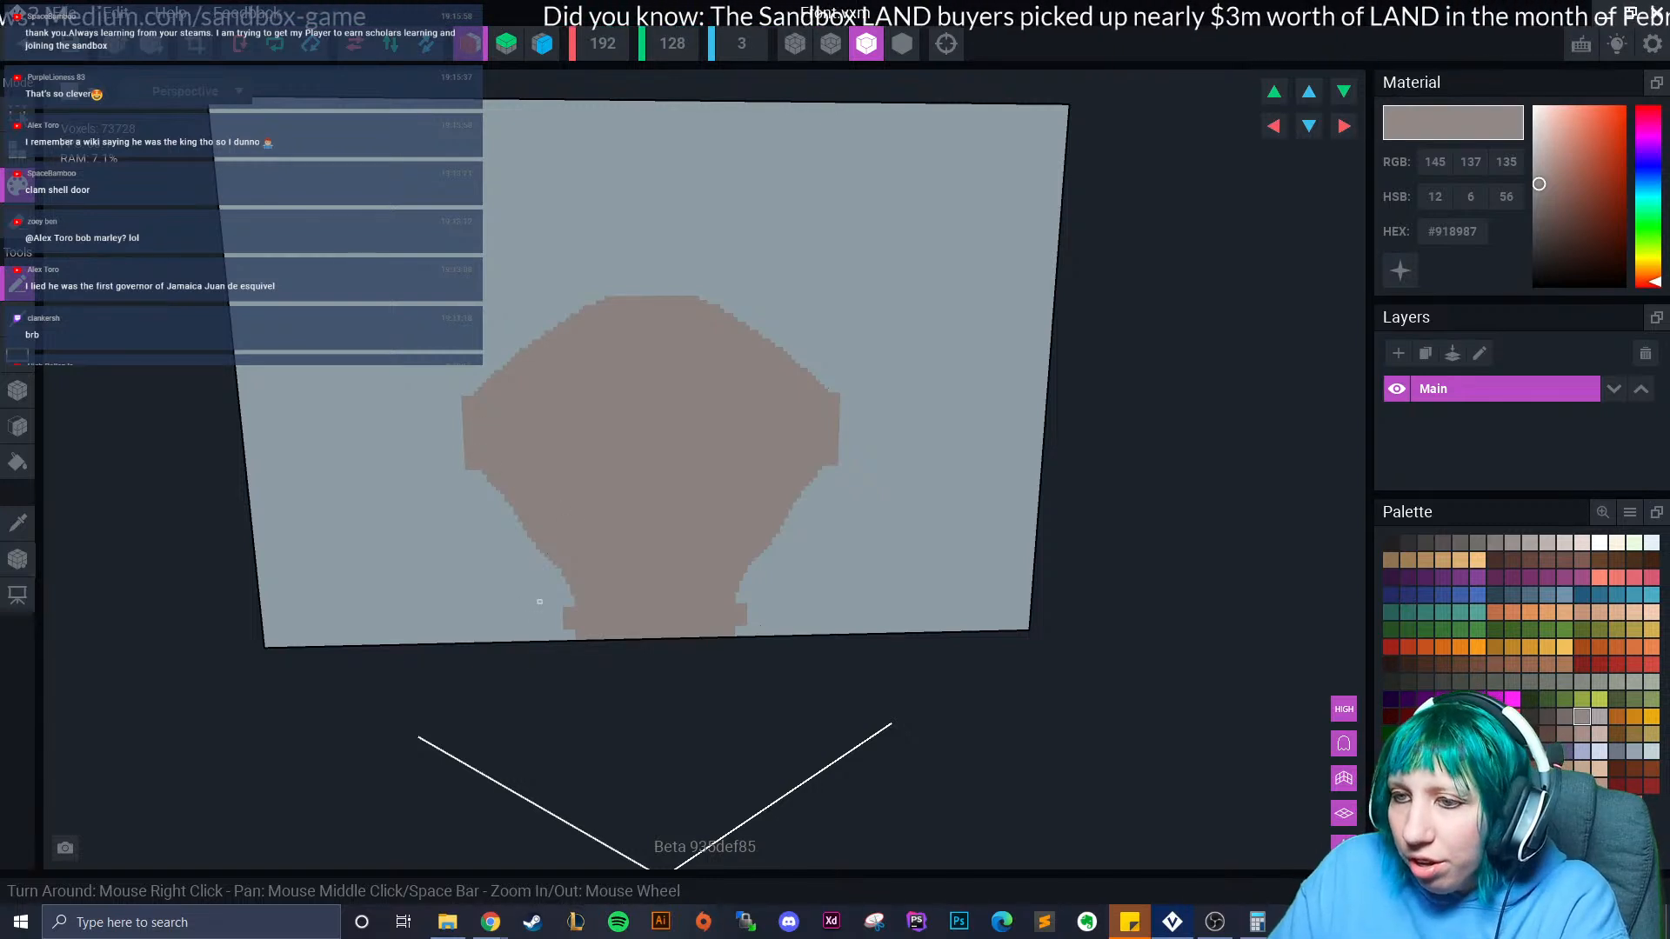
Trim the shape's sides and upper corners into a stepped column using #96A4AE boxes, then pick #918987 again.
{"action": "left_click", "coordinate": [17, 524]}
{"action": "left_click", "coordinate": [356, 452]}
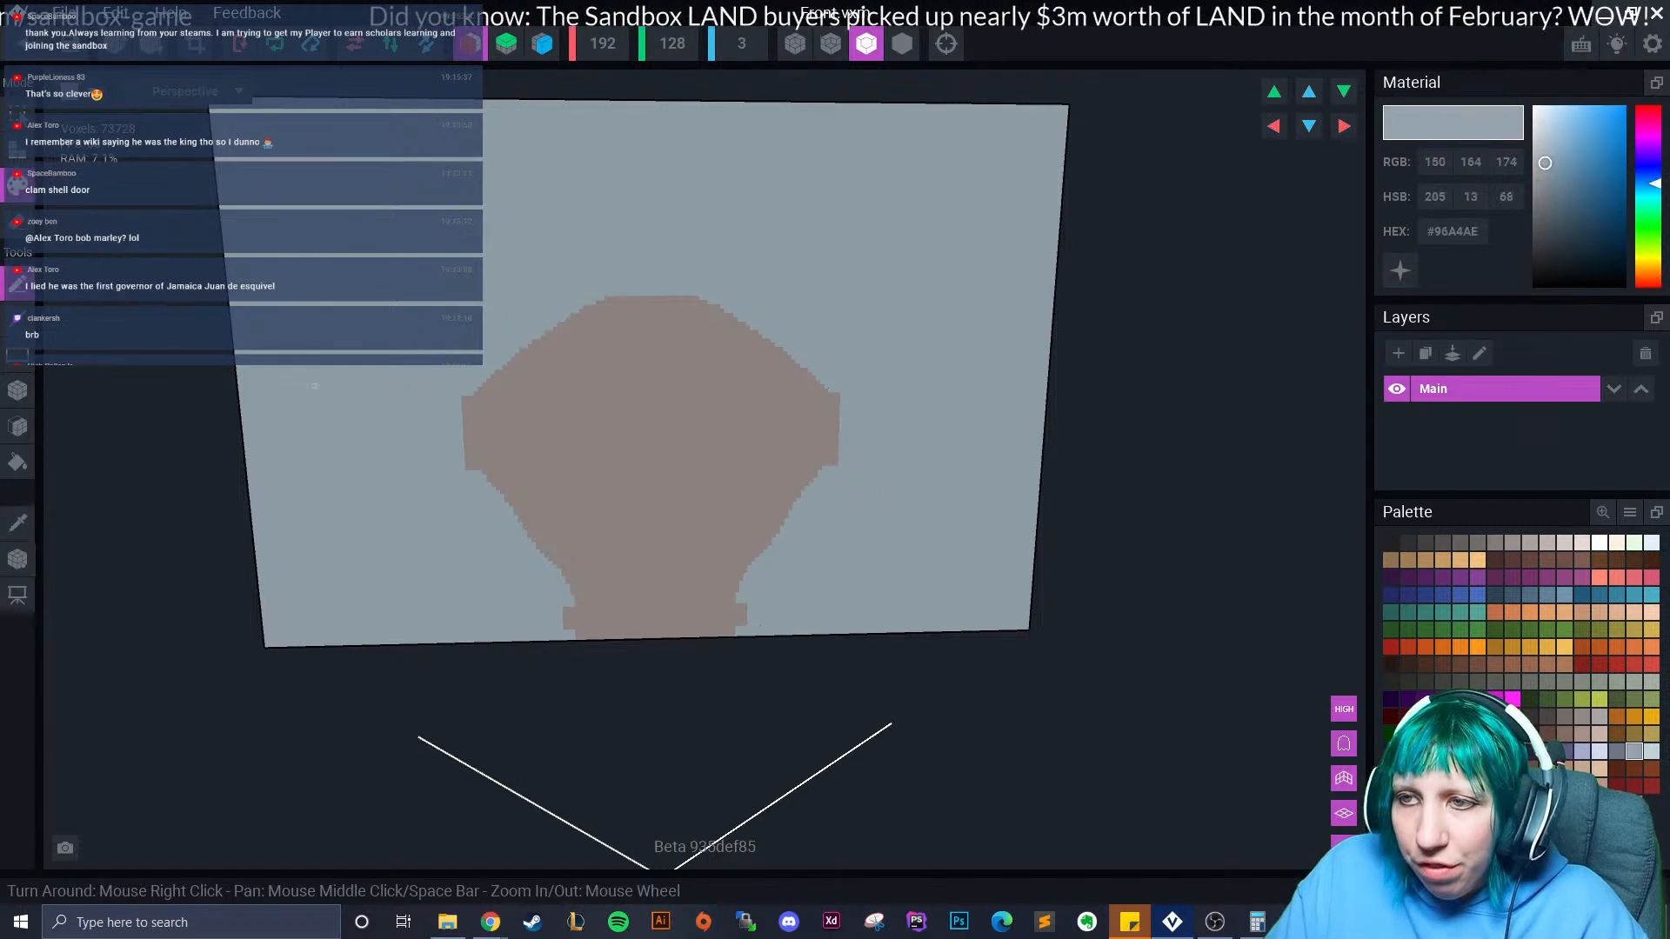
{"action": "left_click", "coordinate": [18, 391]}
{"action": "left_click_drag", "start_coordinate": [433, 294], "coordinate": [574, 641]}
{"action": "scroll", "coordinate": [569, 620], "scroll_direction": "up", "scroll_amount": 1}
{"action": "middle_click_drag", "start_coordinate": [566, 600], "coordinate": [514, 504]}
{"action": "scroll", "coordinate": [515, 504], "scroll_direction": "up", "scroll_amount": 3}
{"action": "mouse_move", "coordinate": [454, 115]}
{"action": "left_mouse_down"}
{"action": "mouse_move", "coordinate": [509, 175]}
{"action": "mouse_move", "coordinate": [522, 240]}
{"action": "mouse_move", "coordinate": [519, 174]}
{"action": "left_mouse_up"}
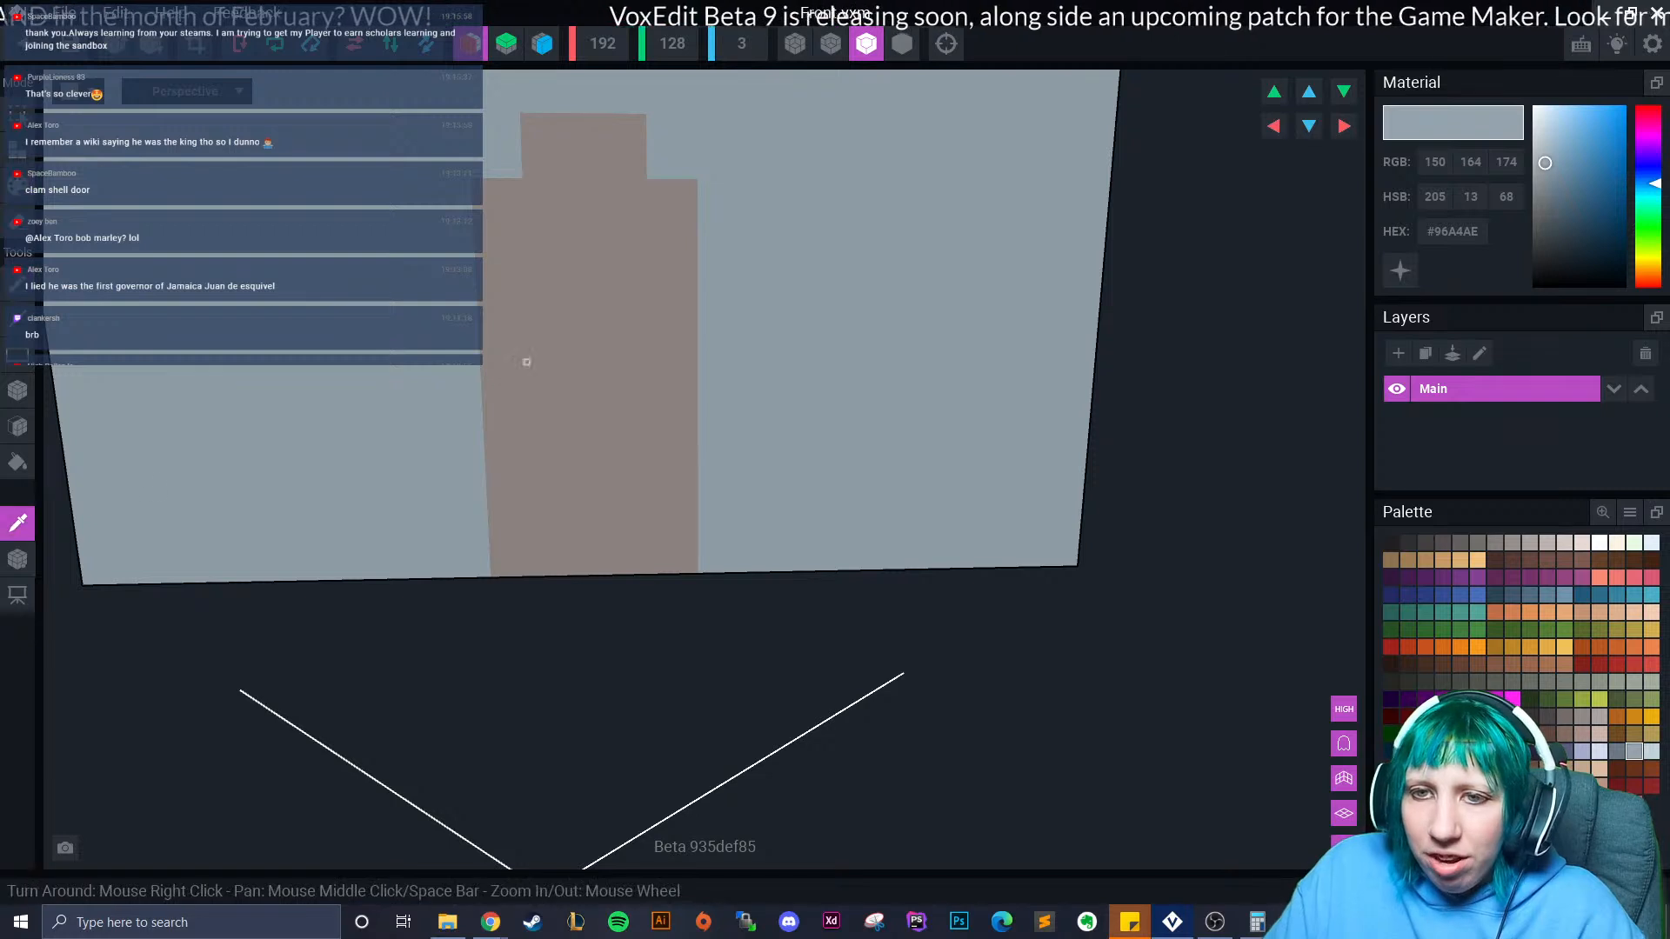
{"action": "left_click", "coordinate": [517, 145], "text": "alt"}
Try a mirrored rounded outline from the column's top down to its foot with the Pen tool, then undo it.
{"action": "mouse_move", "coordinate": [517, 116]}
{"action": "left_mouse_down"}
{"action": "mouse_move", "coordinate": [374, 244]}
{"action": "mouse_move", "coordinate": [340, 331]}
{"action": "mouse_move", "coordinate": [333, 426]}
{"action": "mouse_move", "coordinate": [488, 575]}
{"action": "left_mouse_up"}
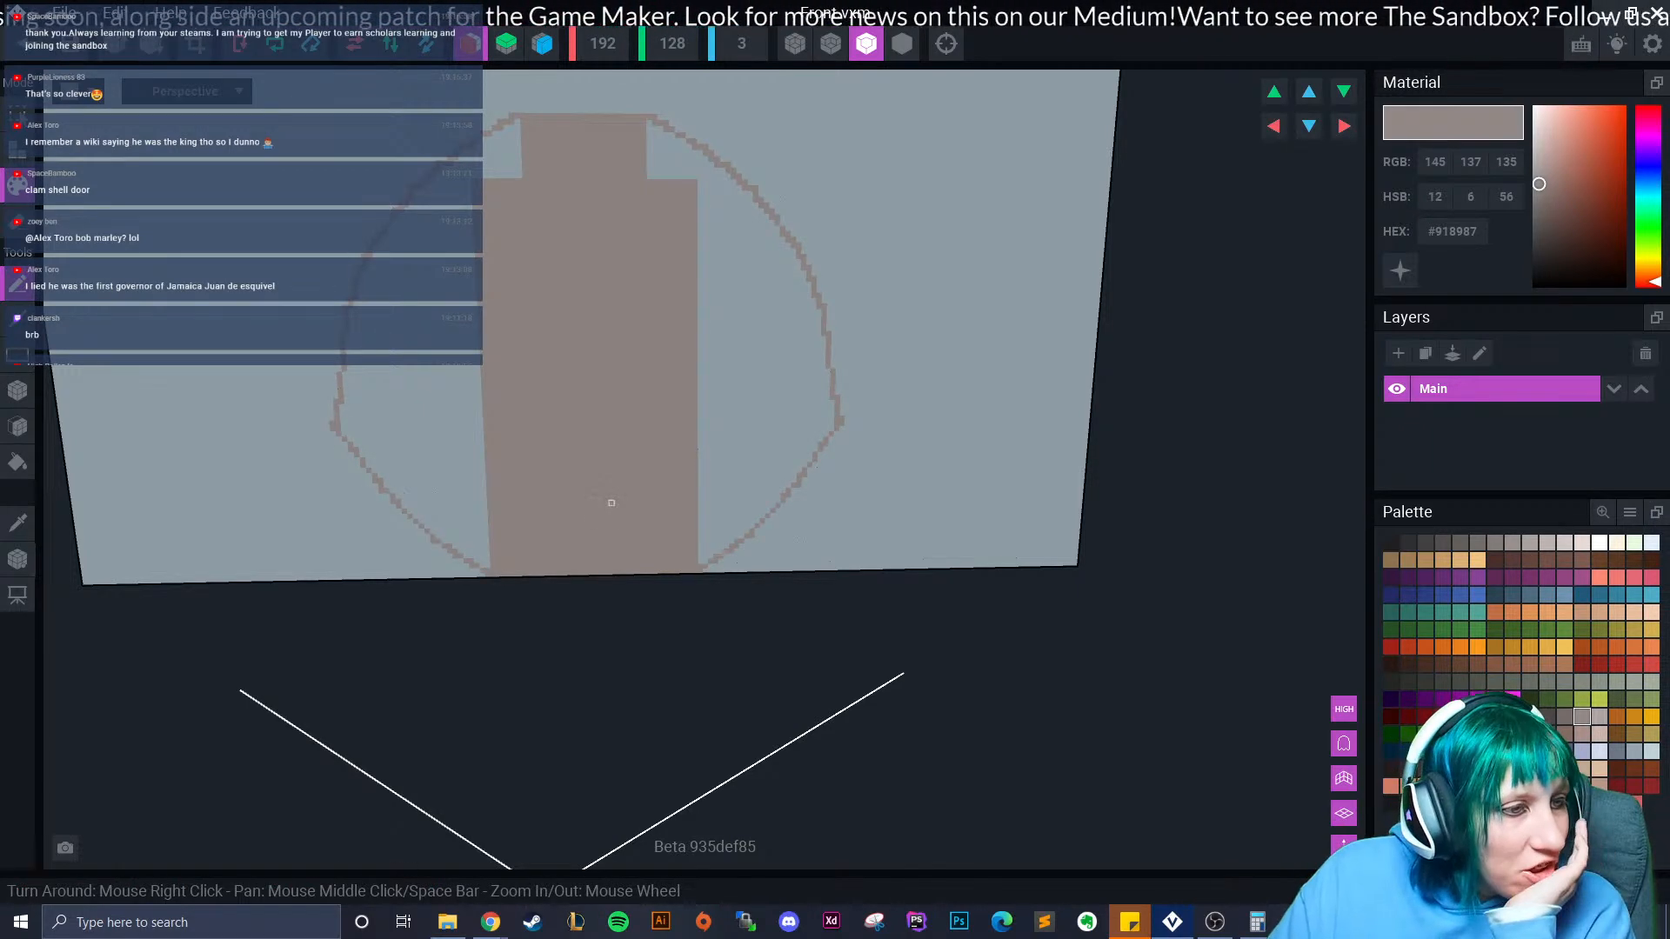
{"action": "scroll", "coordinate": [581, 450], "scroll_direction": "down", "scroll_amount": 2}
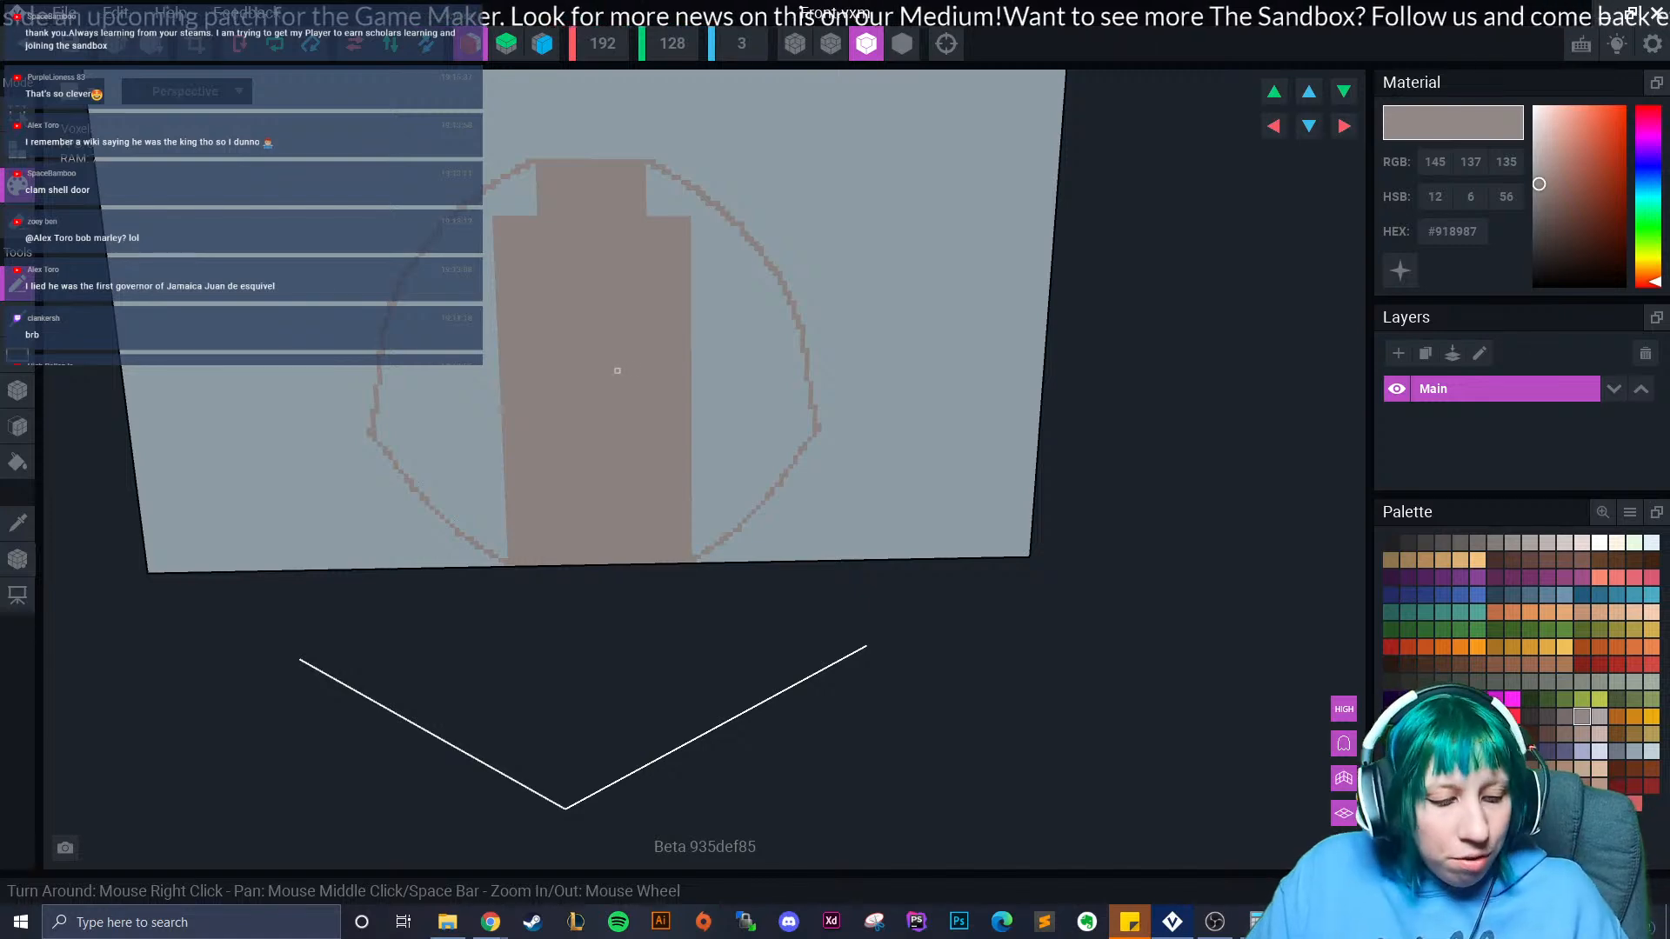
{"action": "scroll", "coordinate": [566, 328], "scroll_direction": "down", "scroll_amount": 2}
{"action": "scroll", "coordinate": [537, 354], "scroll_direction": "up", "scroll_amount": 3}
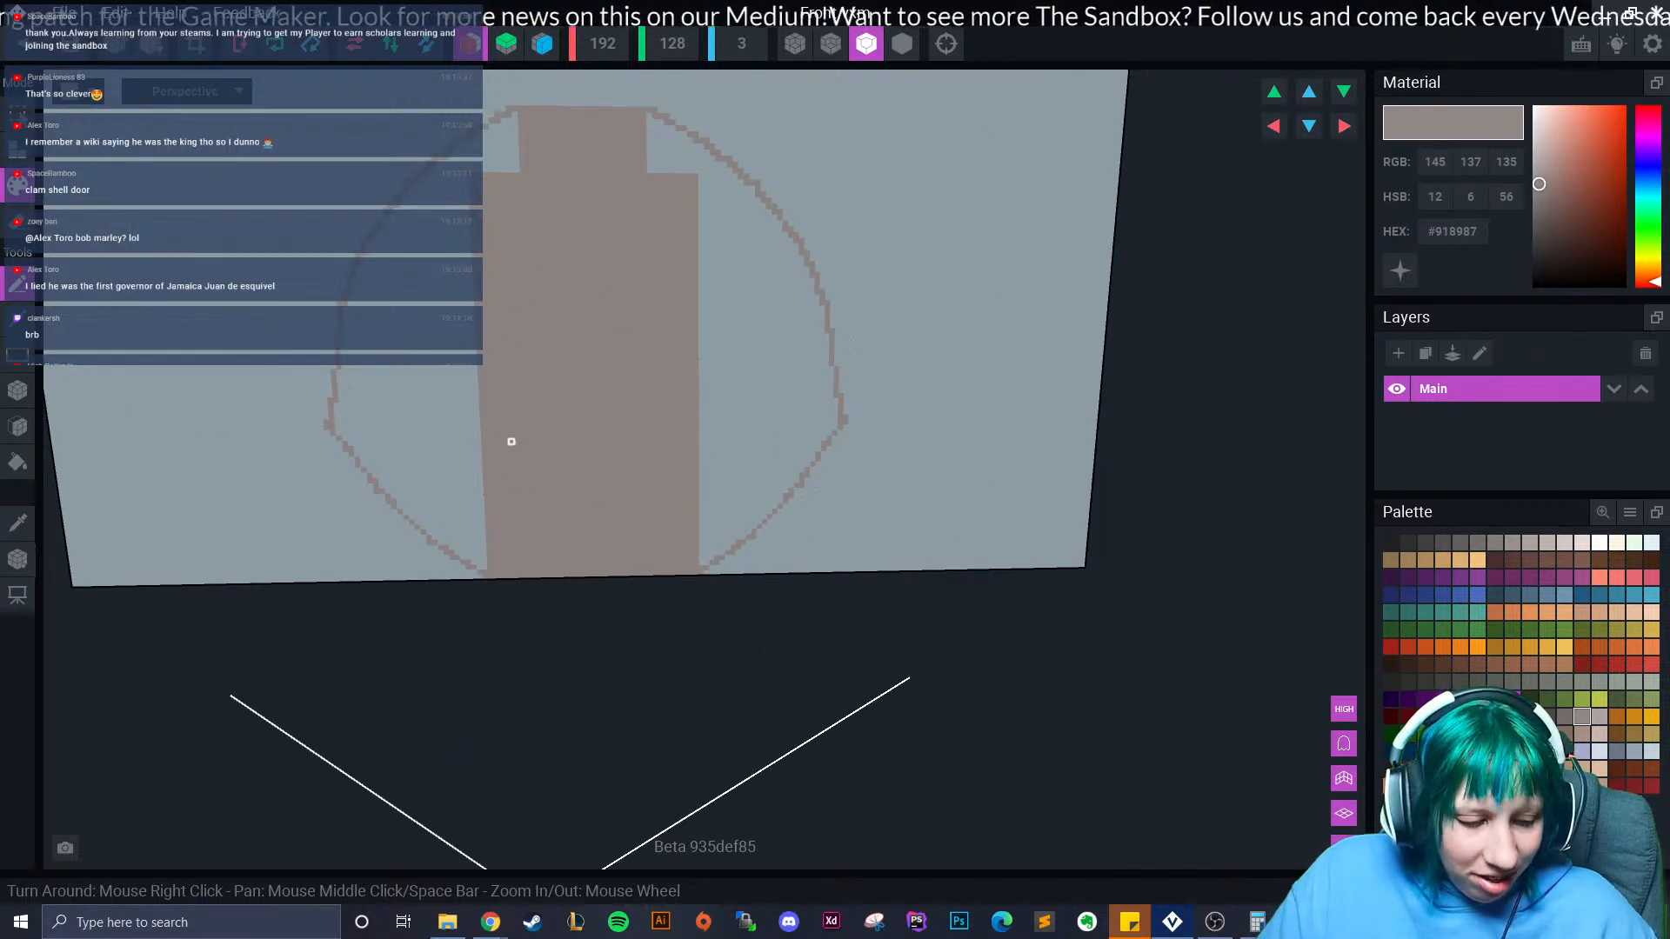
{"action": "key", "text": "ctrl+z"}
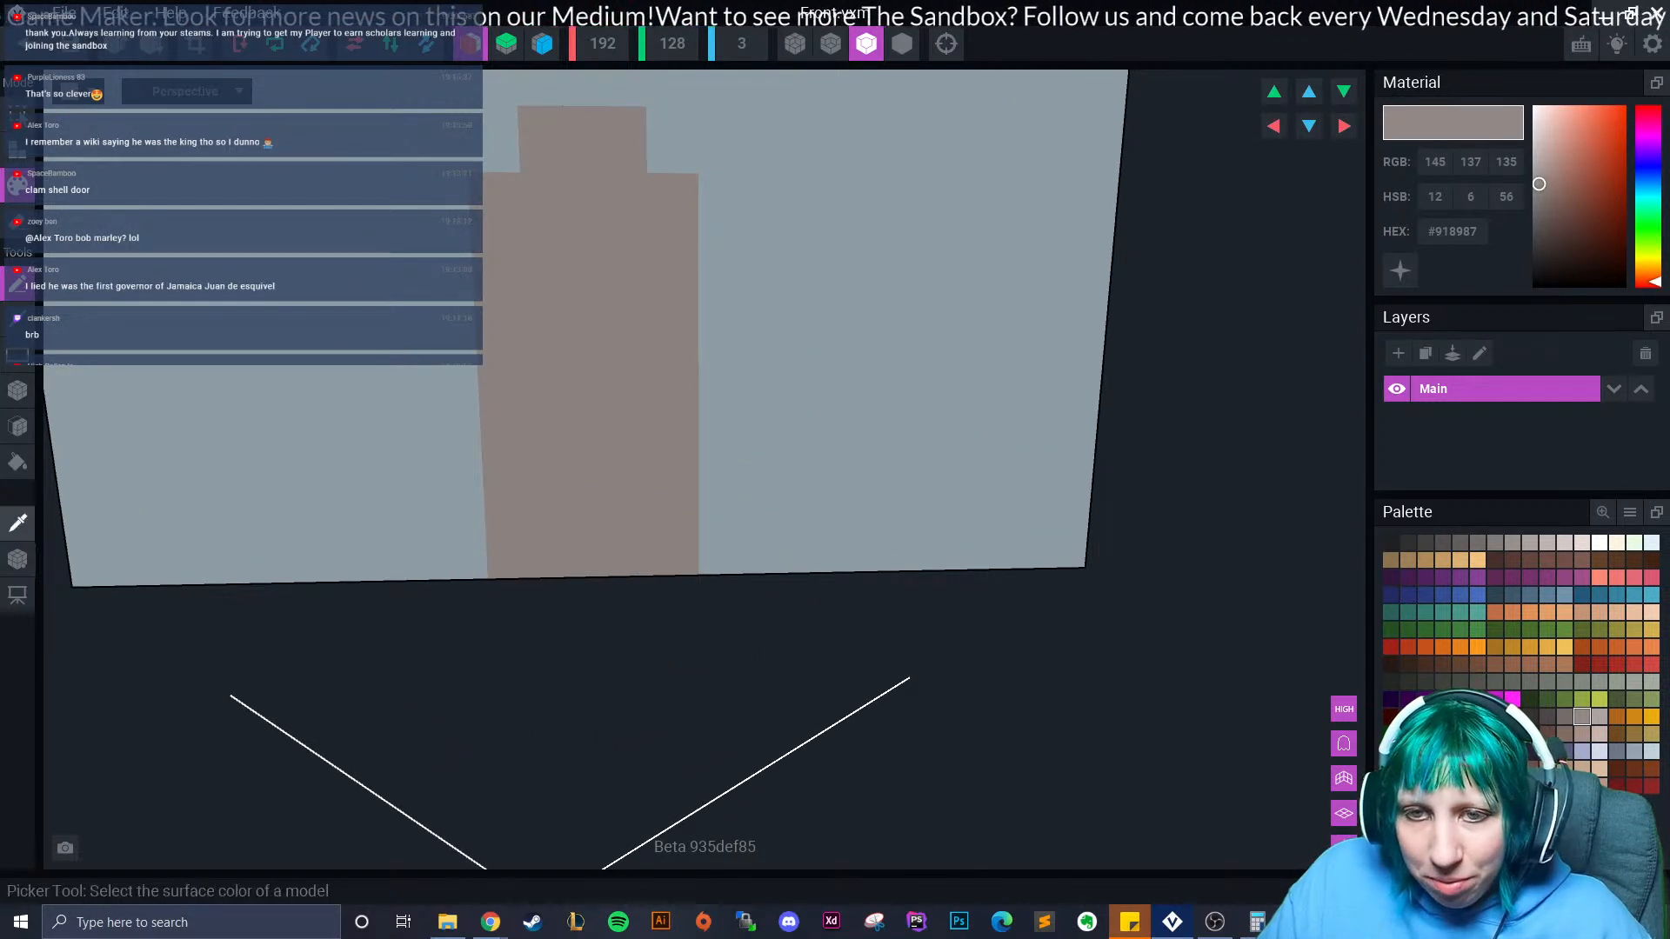
Paint a wider #918987 base block across the column's foot at the wall's lower edge with the Box tool.
{"action": "left_click", "coordinate": [18, 391]}
{"action": "left_click_drag", "start_coordinate": [728, 563], "coordinate": [681, 571]}
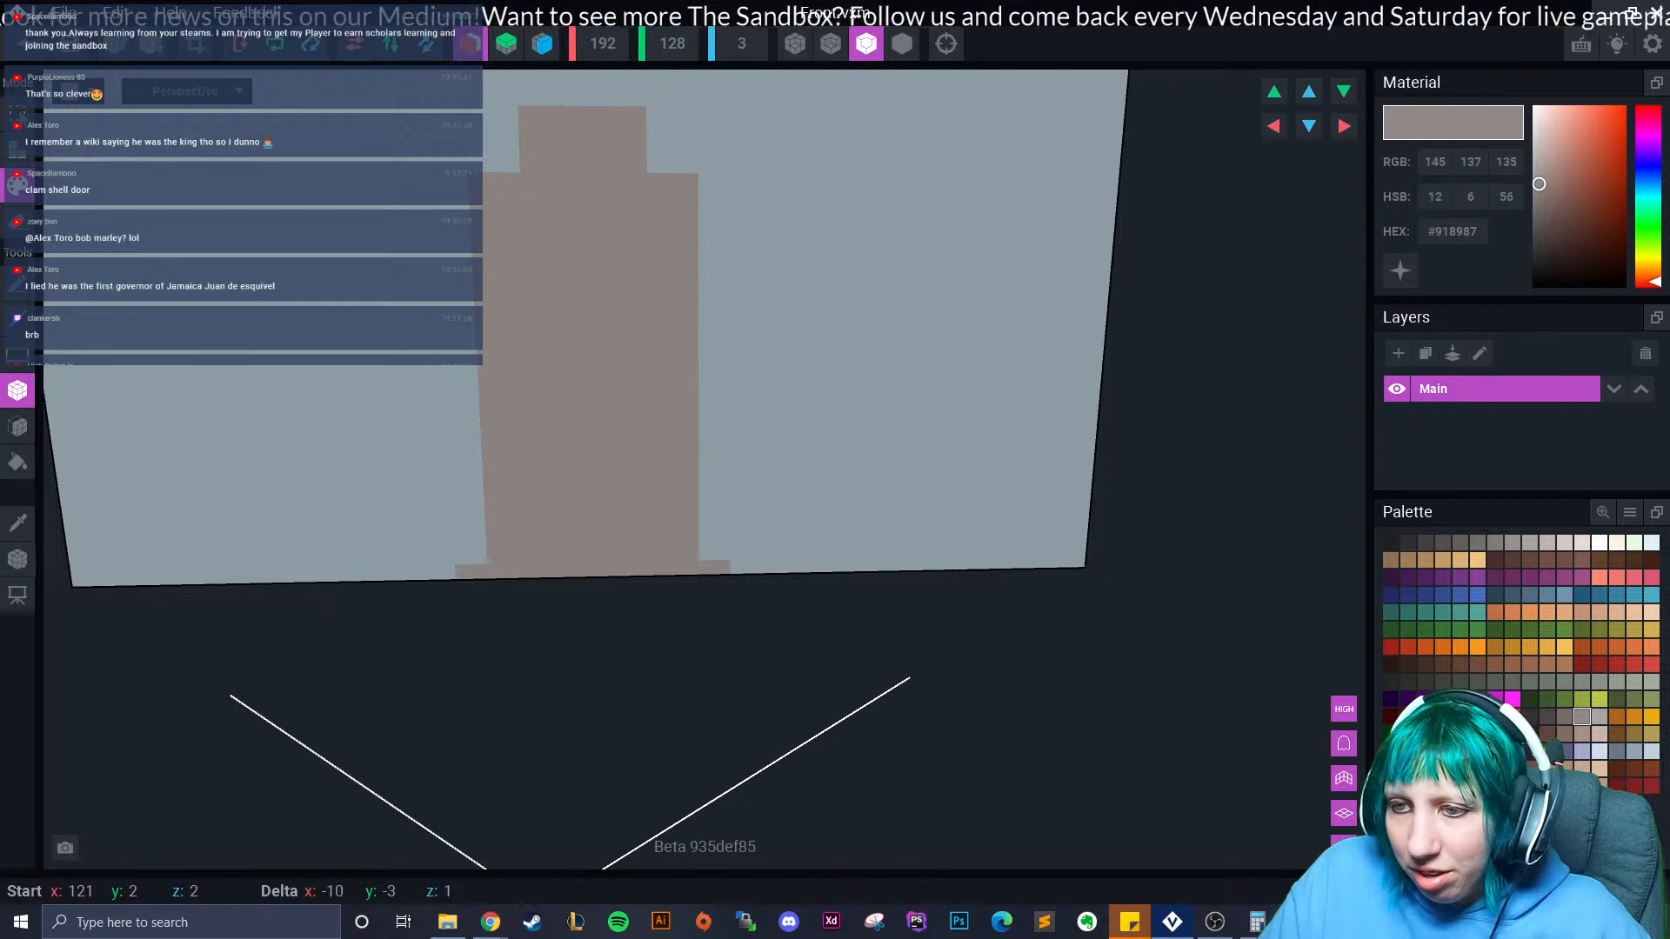
{"action": "left_click_drag", "start_coordinate": [503, 557], "coordinate": [503, 520]}
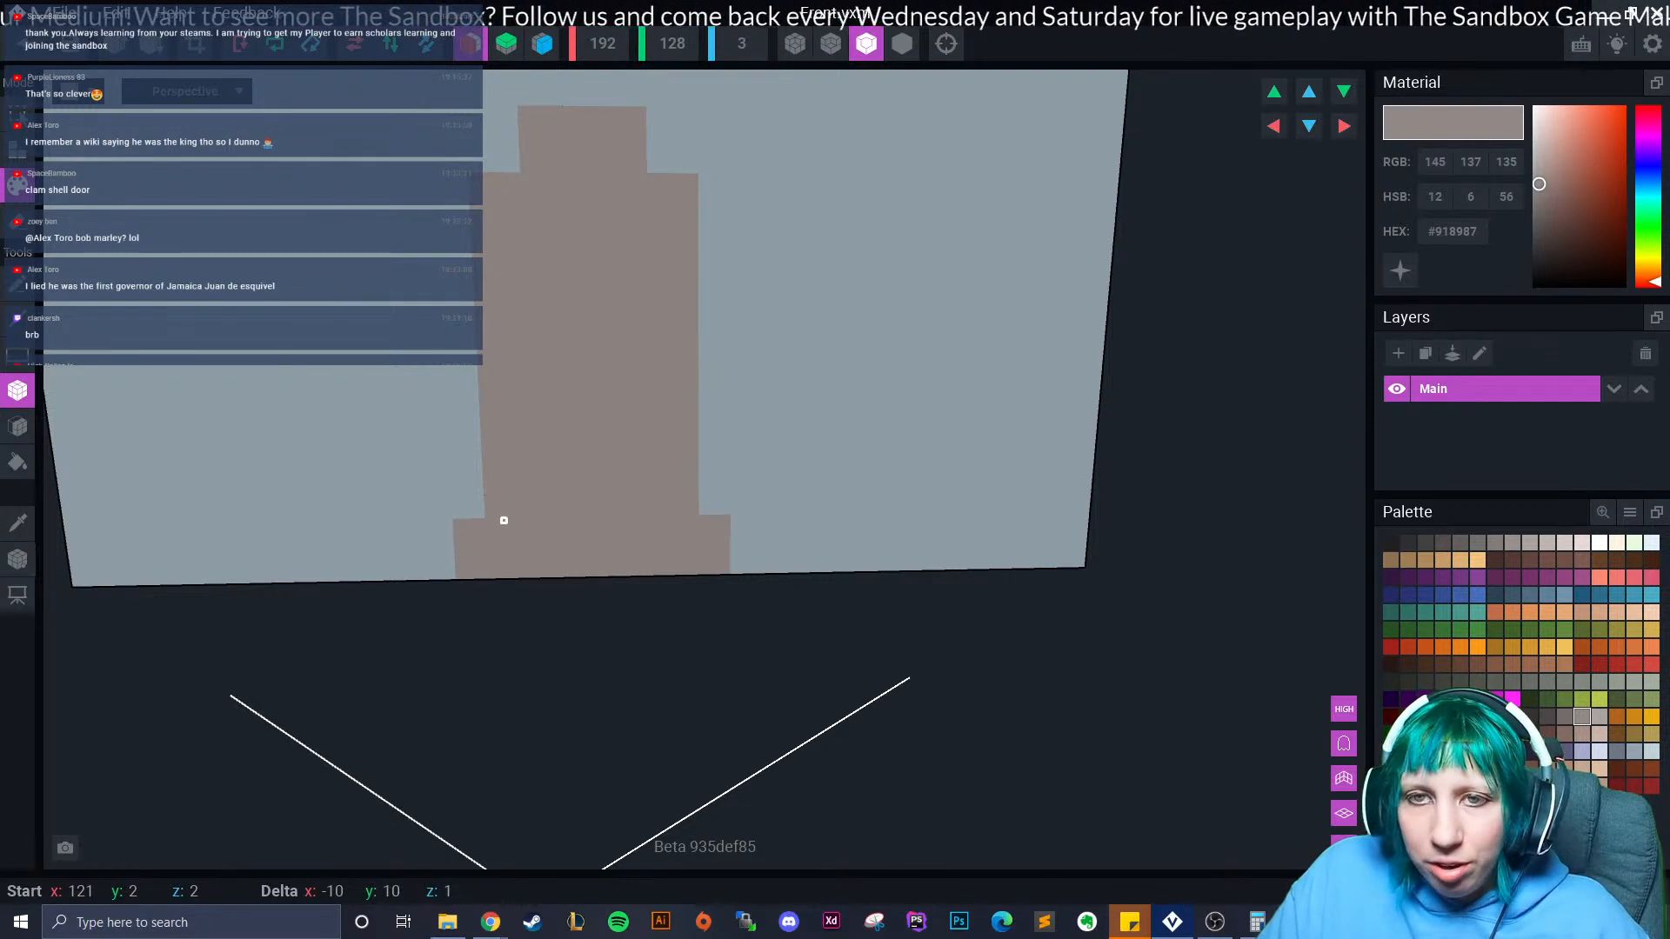
Draw mirrored curved sides with the Pen tool from the column's top out and back in to the base block's upper corners.
{"action": "left_click", "coordinate": [17, 284]}
{"action": "mouse_move", "coordinate": [521, 108]}
{"action": "left_mouse_down"}
{"action": "mouse_move", "coordinate": [409, 179]}
{"action": "mouse_move", "coordinate": [332, 261]}
{"action": "mouse_move", "coordinate": [320, 339]}
{"action": "left_mouse_up"}
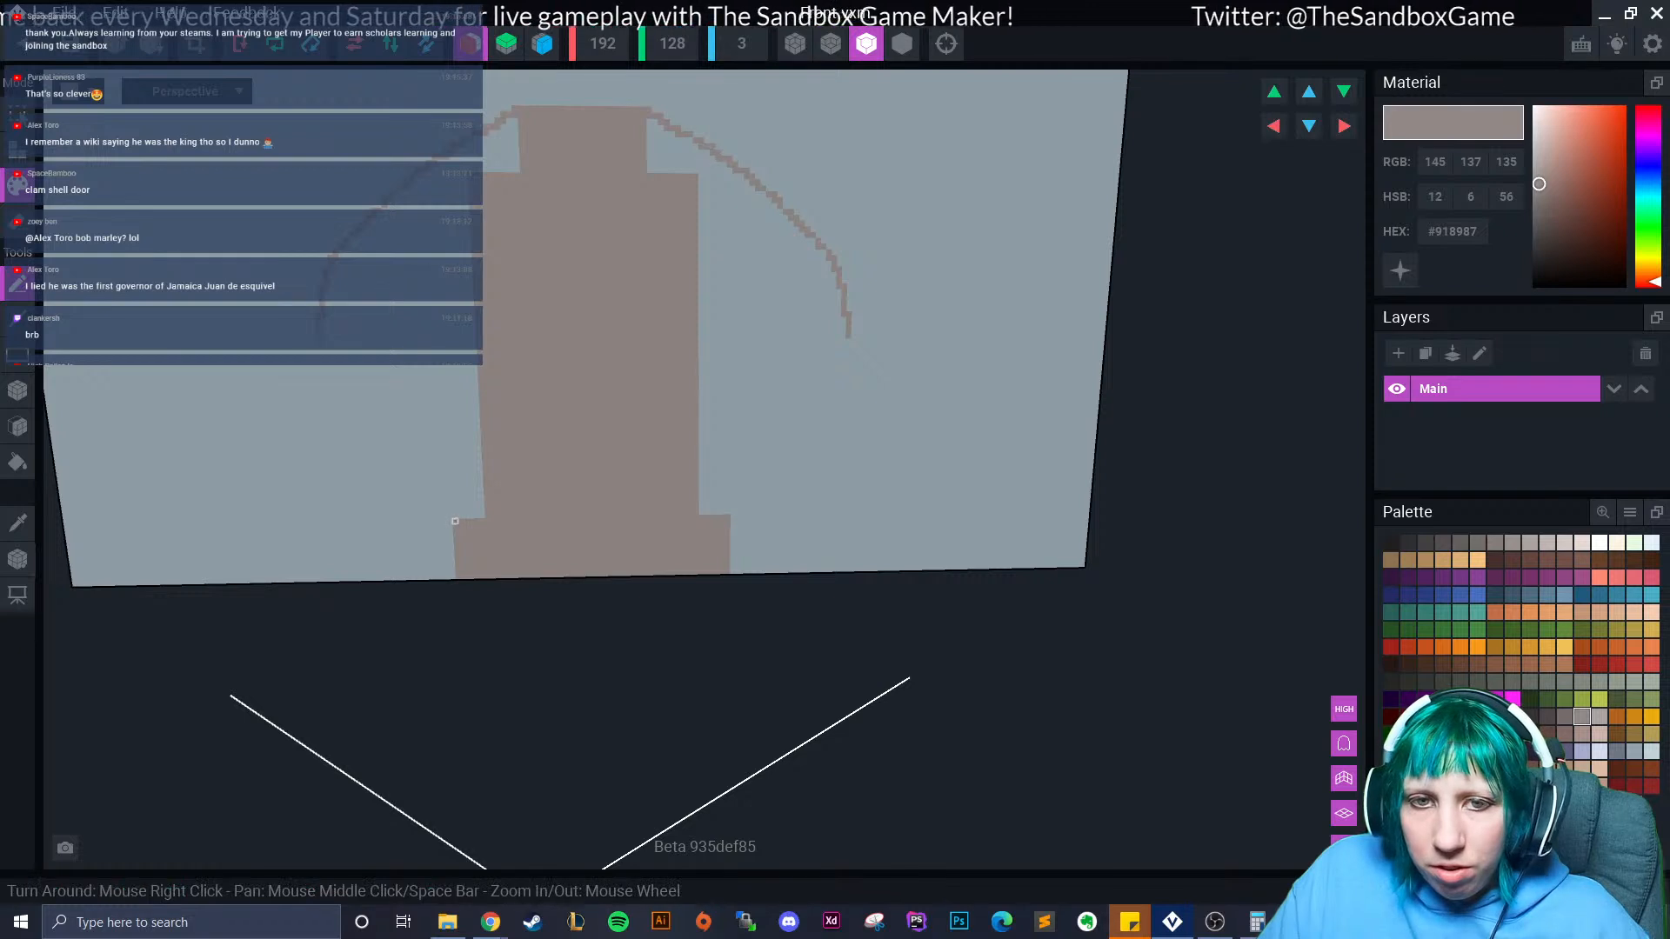
{"action": "mouse_move", "coordinate": [455, 522]}
{"action": "left_mouse_down"}
{"action": "mouse_move", "coordinate": [339, 377]}
{"action": "mouse_move", "coordinate": [322, 299]}
{"action": "left_mouse_up"}
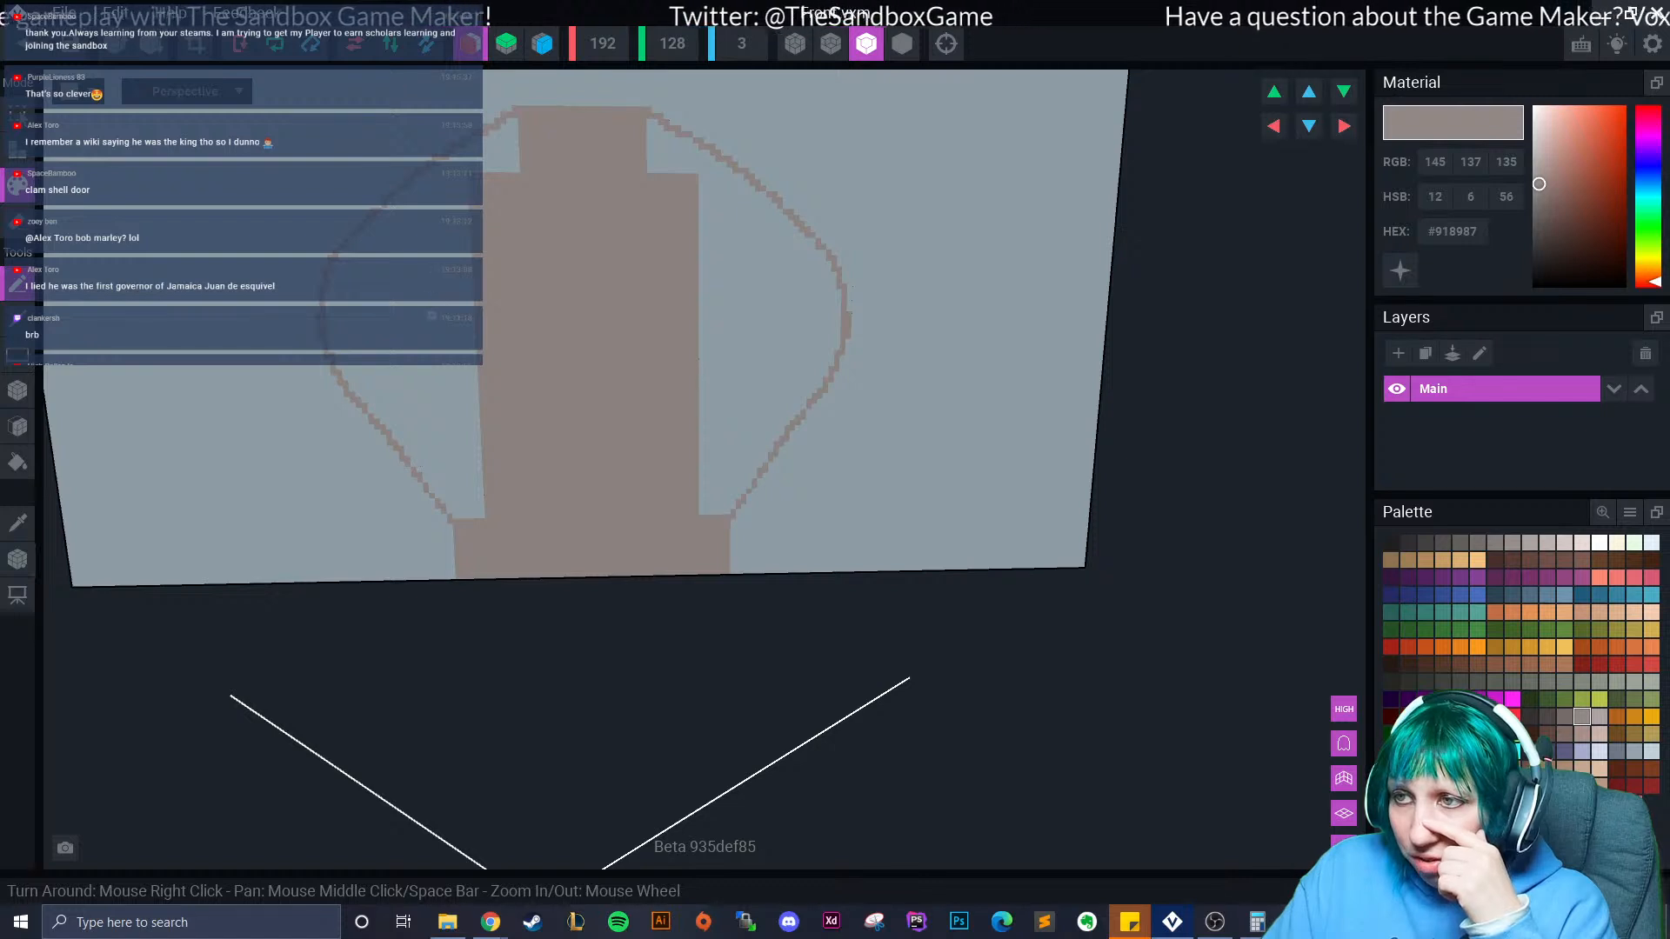
Fill the inside of the shell outline beside the column with #918987 using the Face tool.
{"action": "scroll", "coordinate": [439, 366], "scroll_direction": "down", "scroll_amount": 5}
{"action": "scroll", "coordinate": [437, 421], "scroll_direction": "up", "scroll_amount": 3}
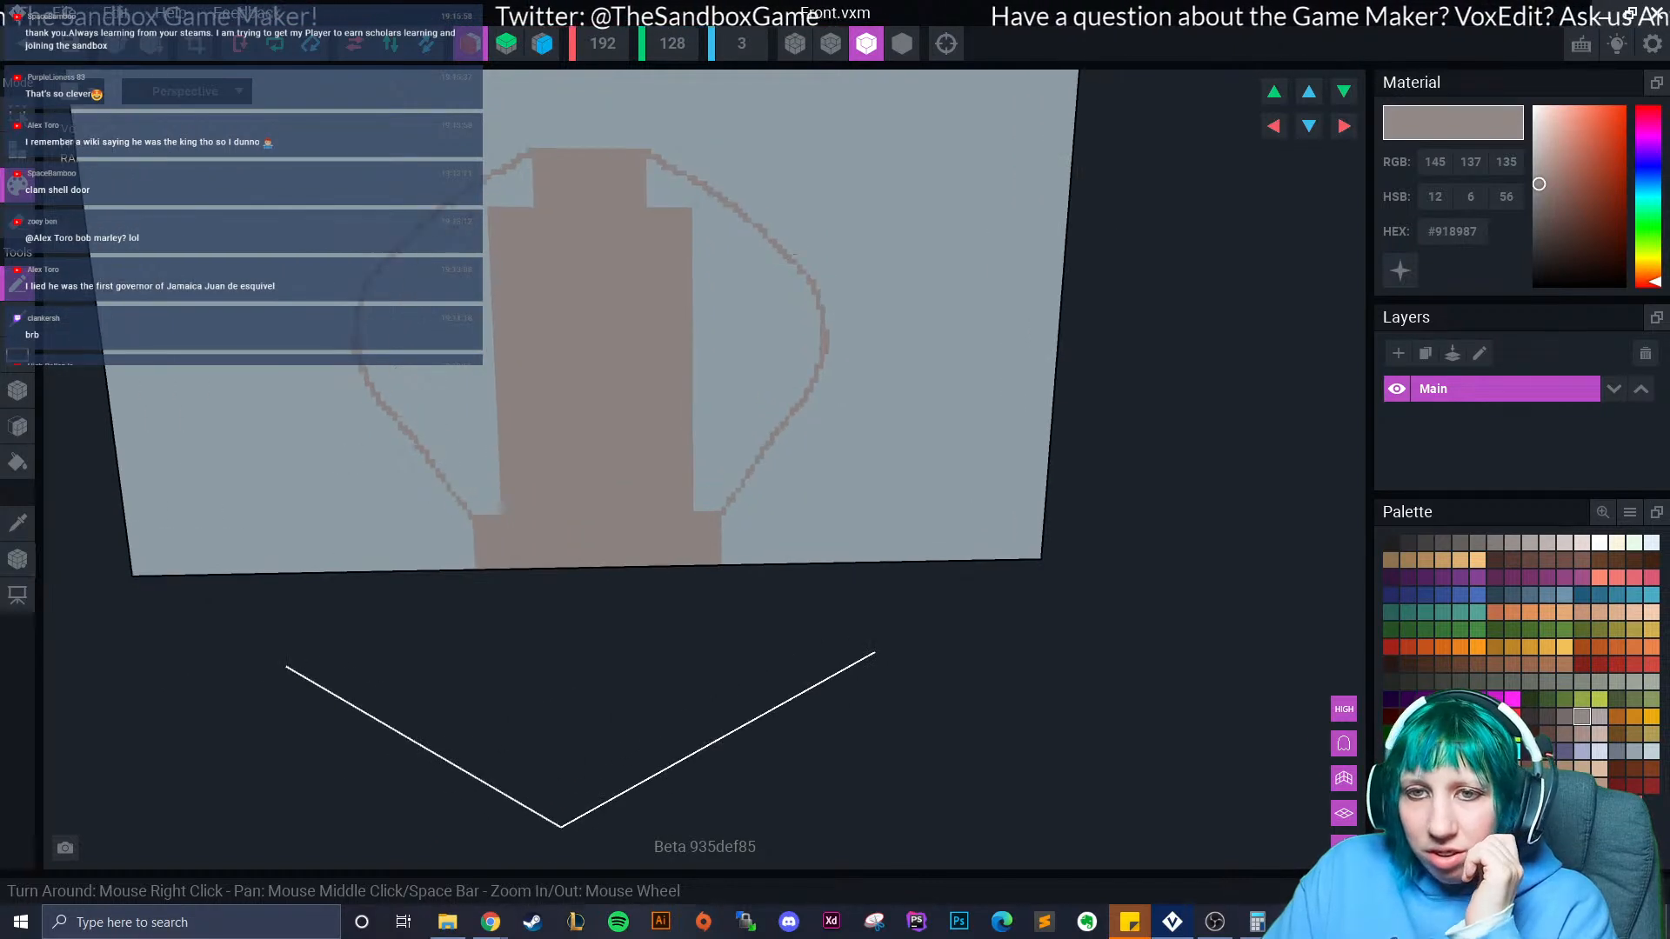
{"action": "left_click", "coordinate": [18, 426]}
{"action": "left_click", "coordinate": [793, 255]}
{"action": "scroll", "coordinate": [791, 449], "scroll_direction": "down", "scroll_amount": 4}
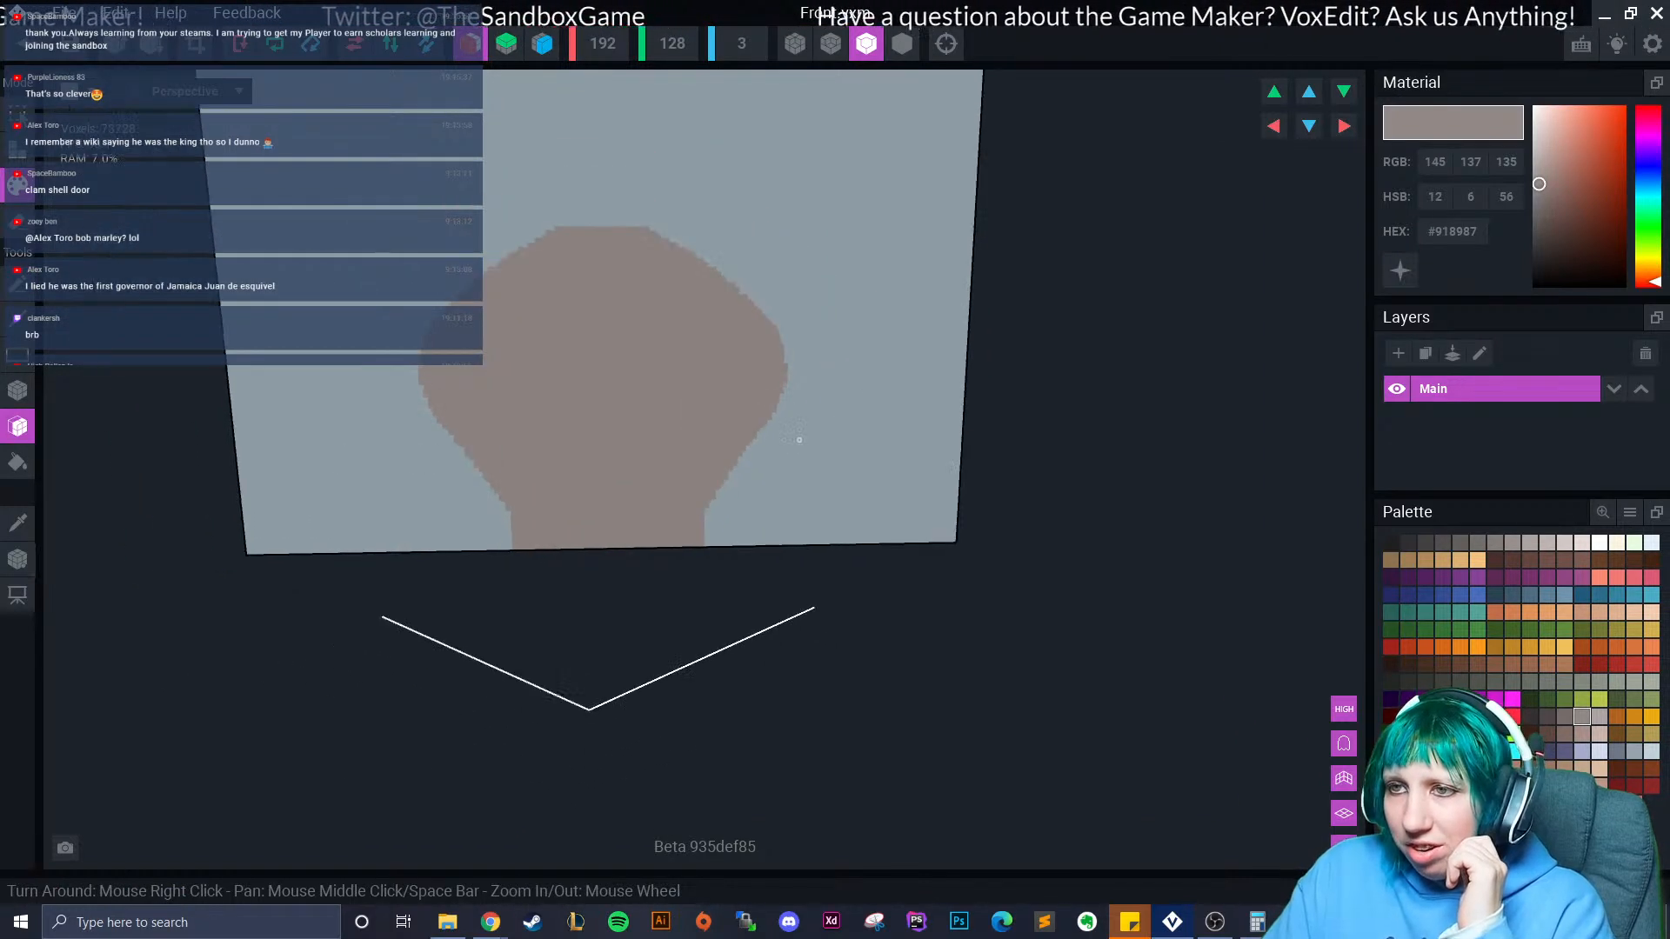
{"action": "scroll", "coordinate": [551, 543], "scroll_direction": "up", "scroll_amount": 3}
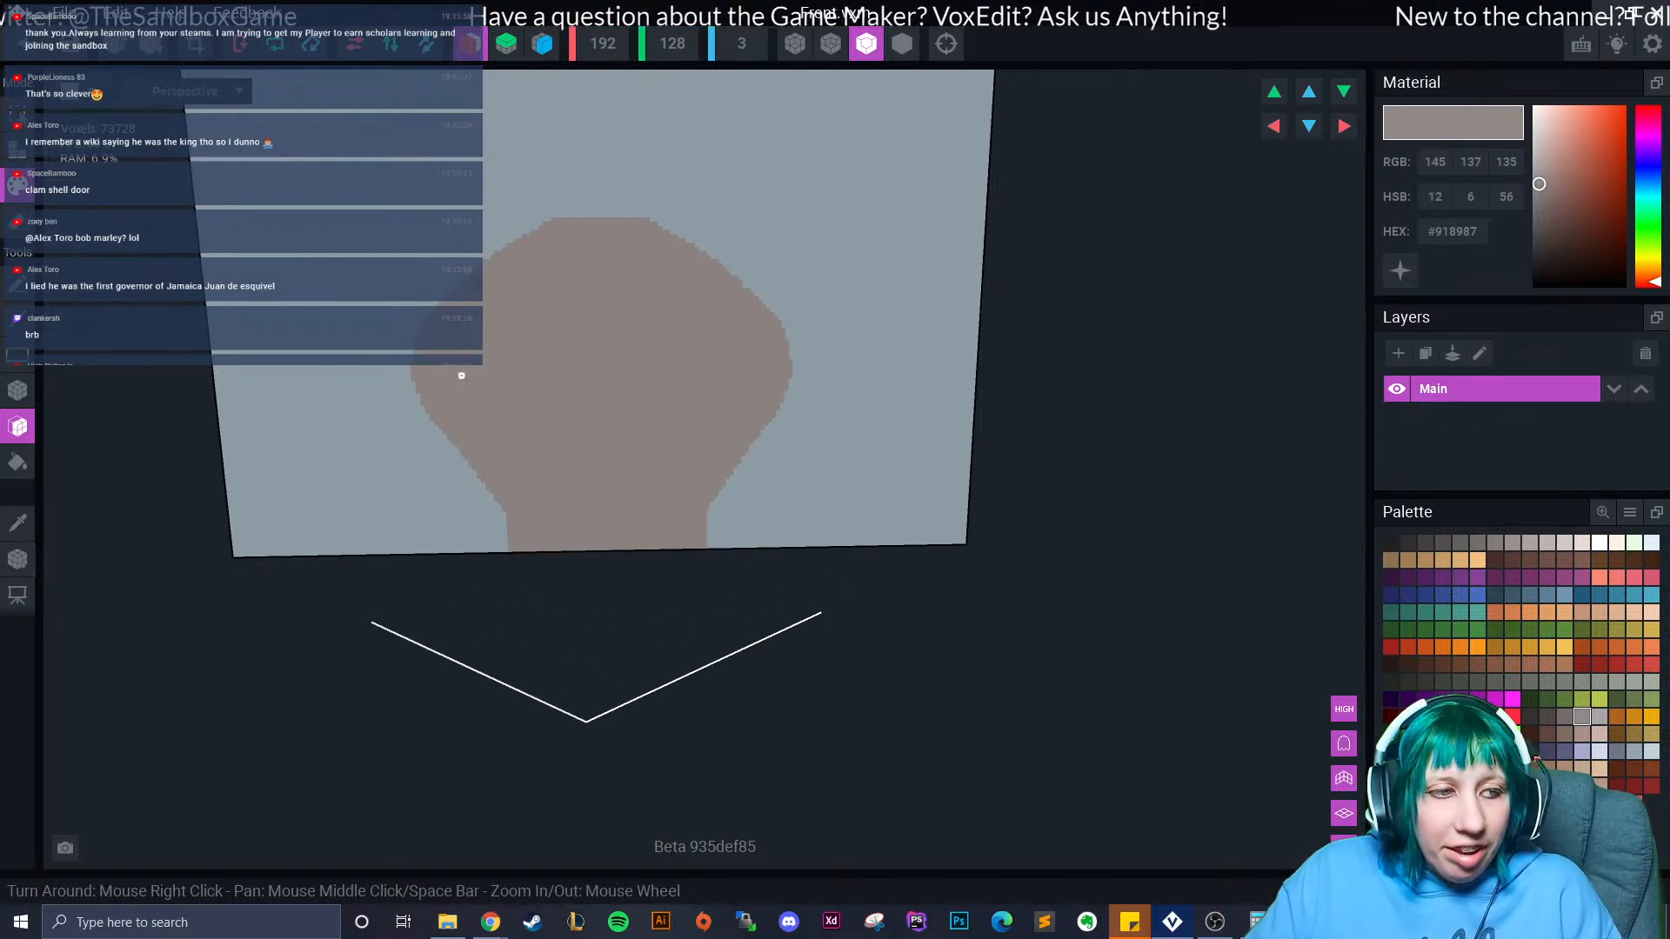
Extend the shell's widest sides and flat top with mirrored #918987 blocks using the Box tool.
{"action": "scroll", "coordinate": [461, 375], "scroll_direction": "up", "scroll_amount": 3}
{"action": "left_click", "coordinate": [18, 391]}
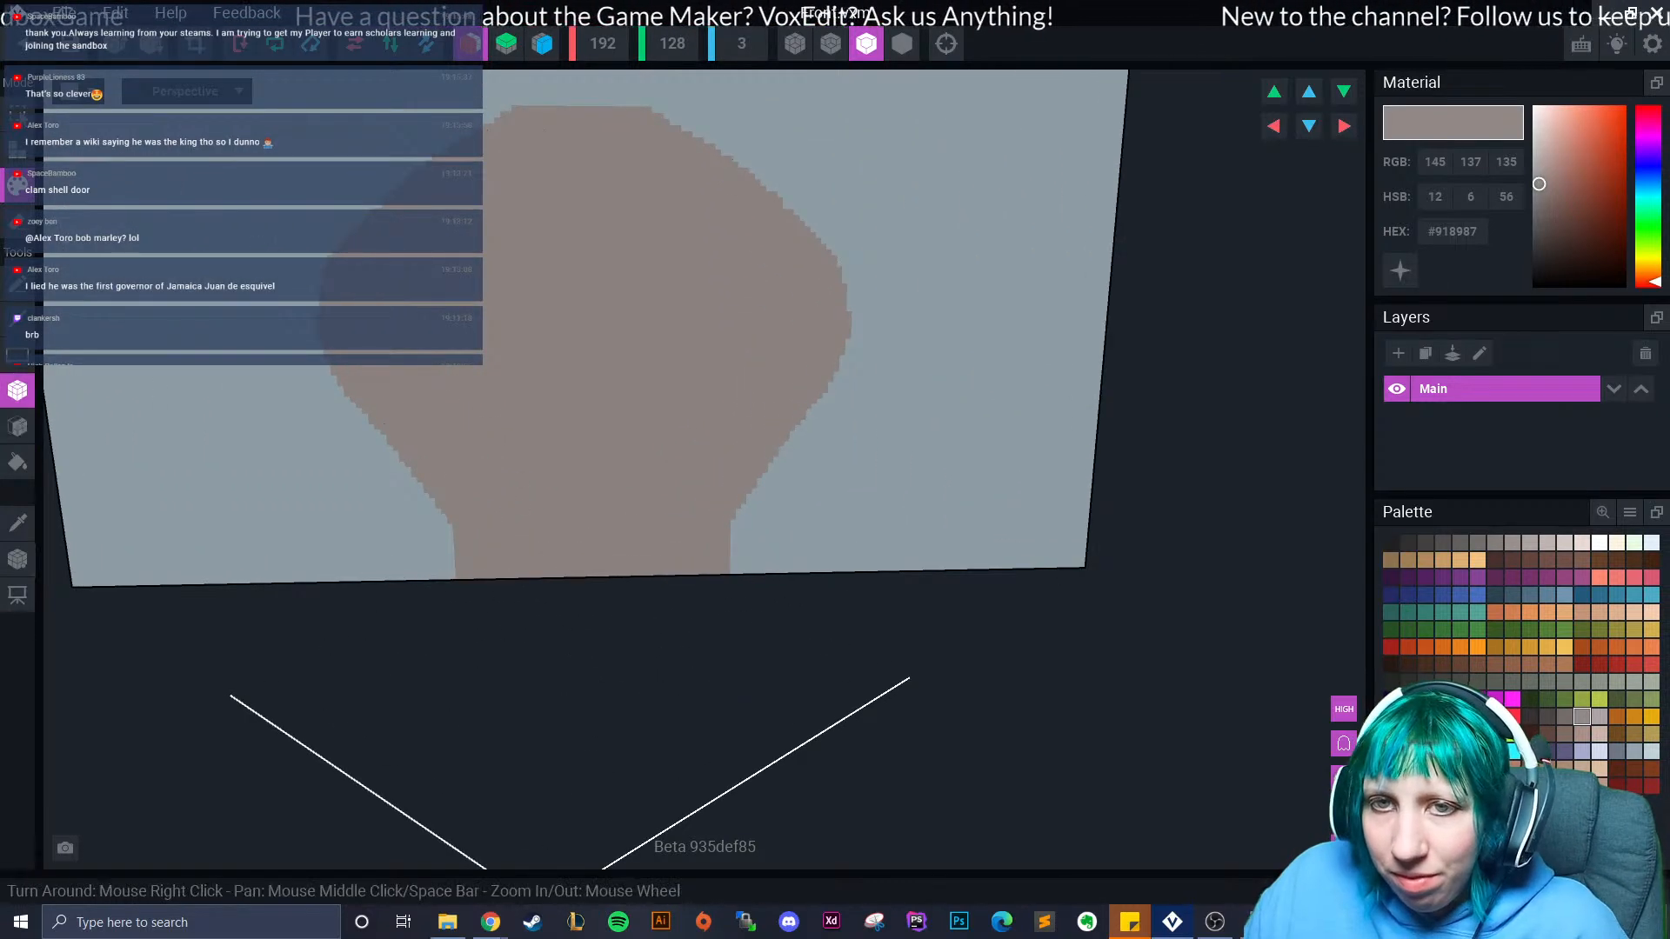
{"action": "scroll", "coordinate": [633, 508], "scroll_direction": "up", "scroll_amount": 2}
{"action": "left_click_drag", "start_coordinate": [245, 242], "coordinate": [265, 352]}
{"action": "scroll", "coordinate": [426, 271], "scroll_direction": "up", "scroll_amount": 5}
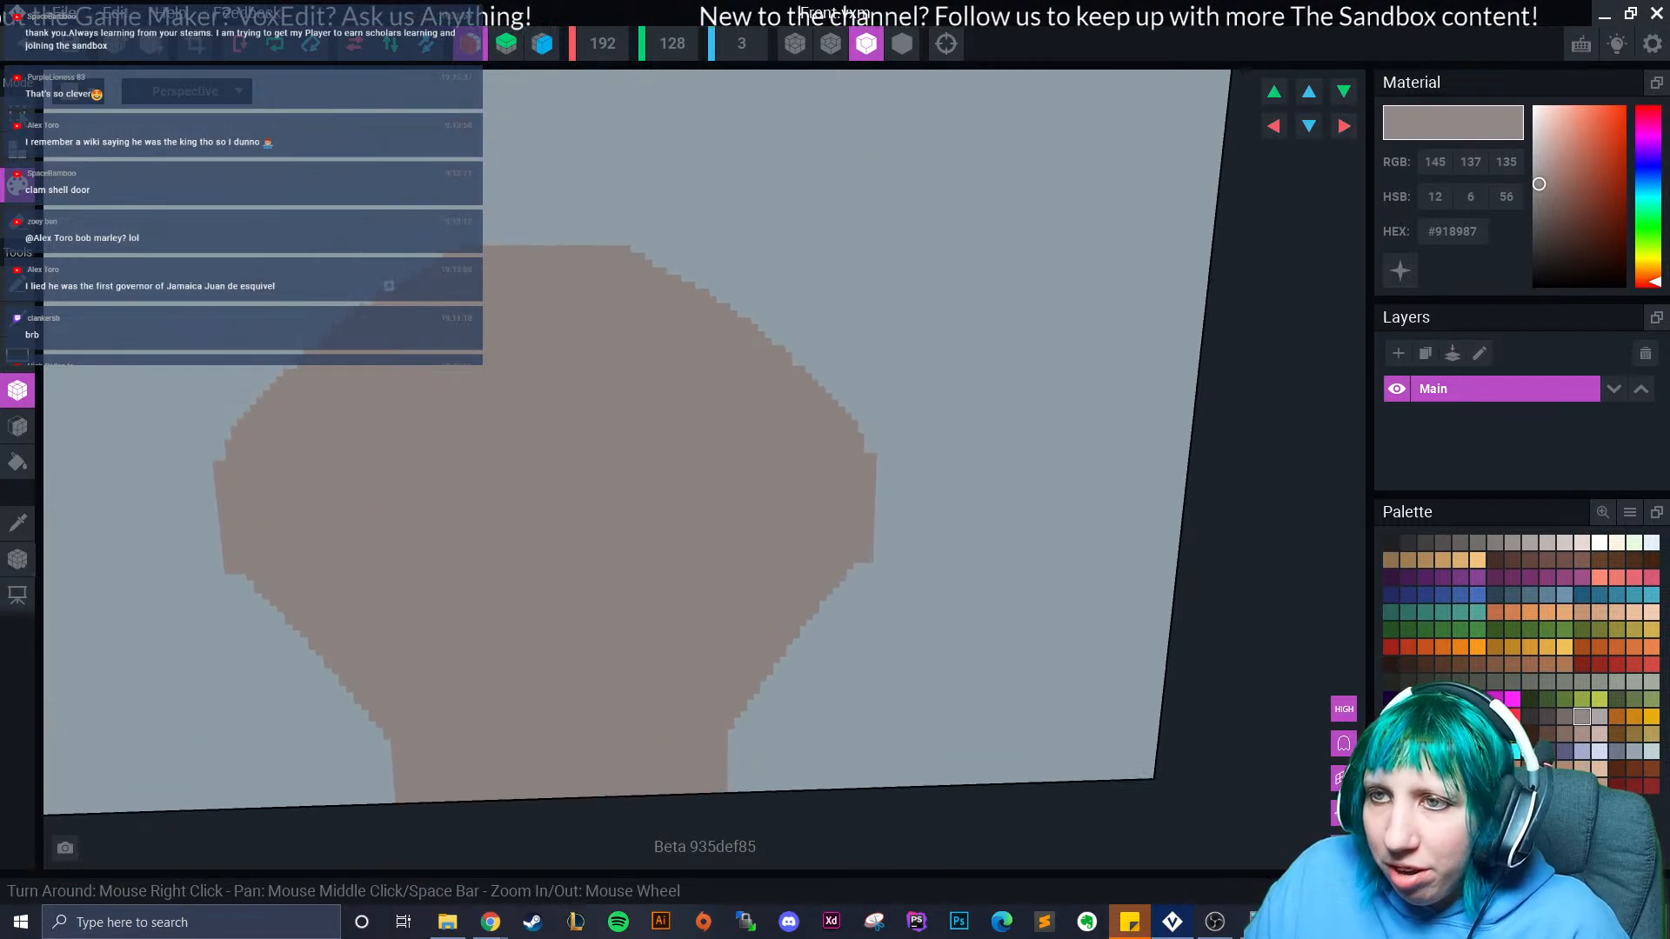
{"action": "scroll", "coordinate": [517, 151], "scroll_direction": "down", "scroll_amount": 3}
{"action": "left_click_drag", "start_coordinate": [485, 175], "coordinate": [663, 175]}
Square off the curves just below the shell's flat top into larger mirrored #918987 steps.
{"action": "left_click", "coordinate": [441, 198]}
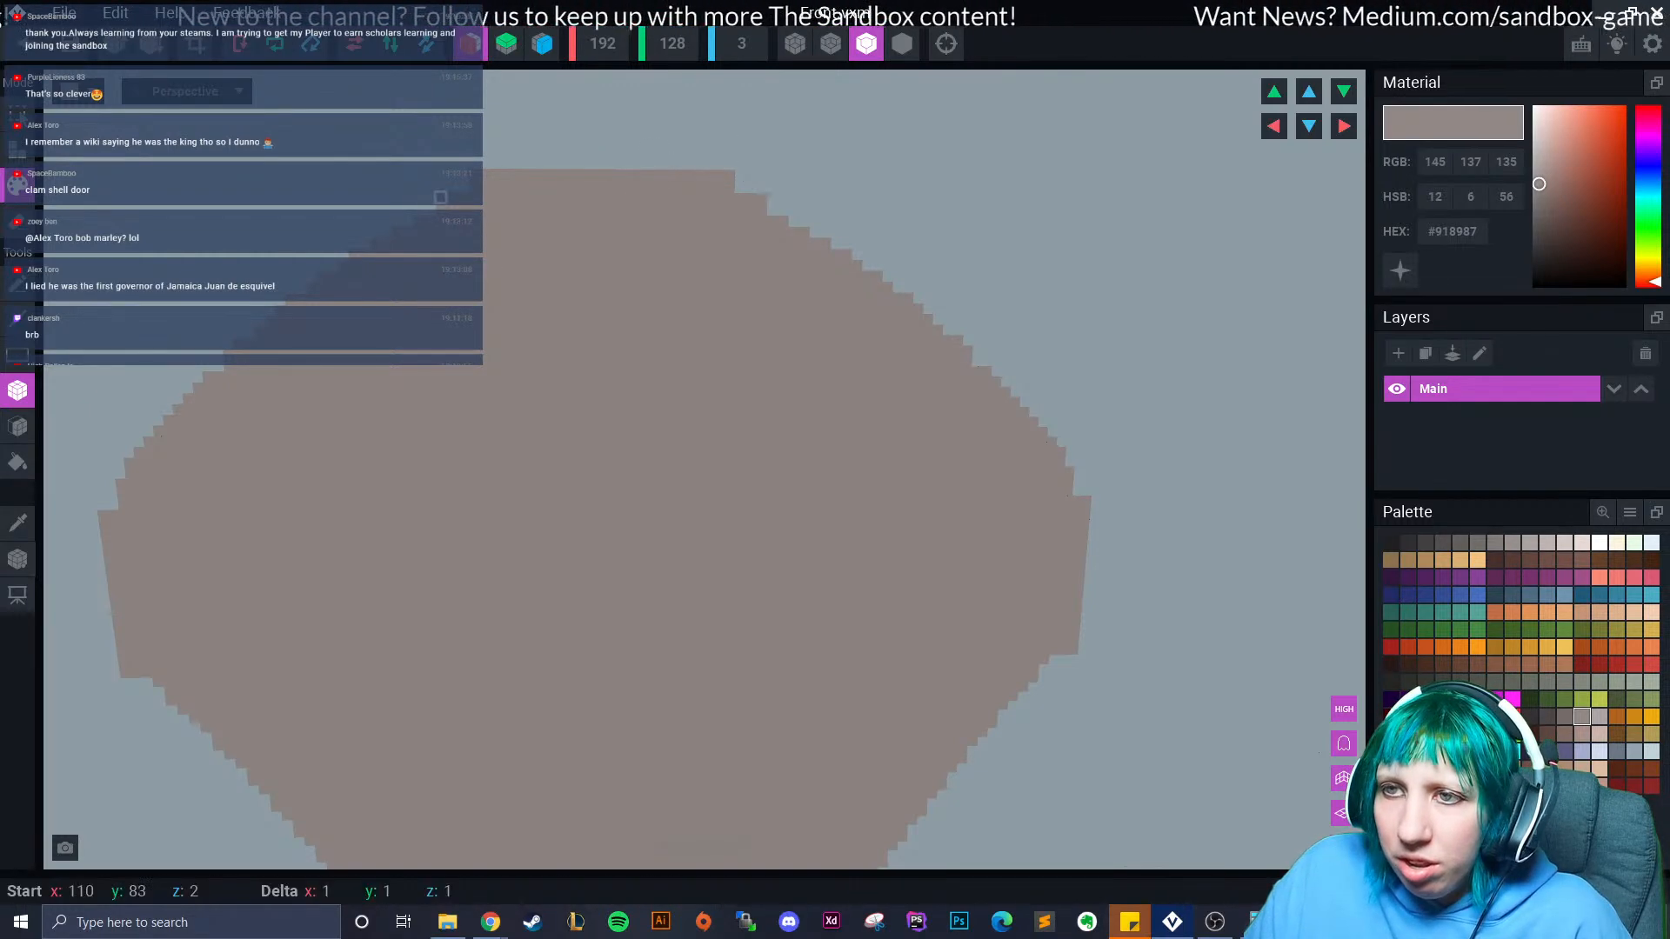
{"action": "left_click", "coordinate": [397, 220]}
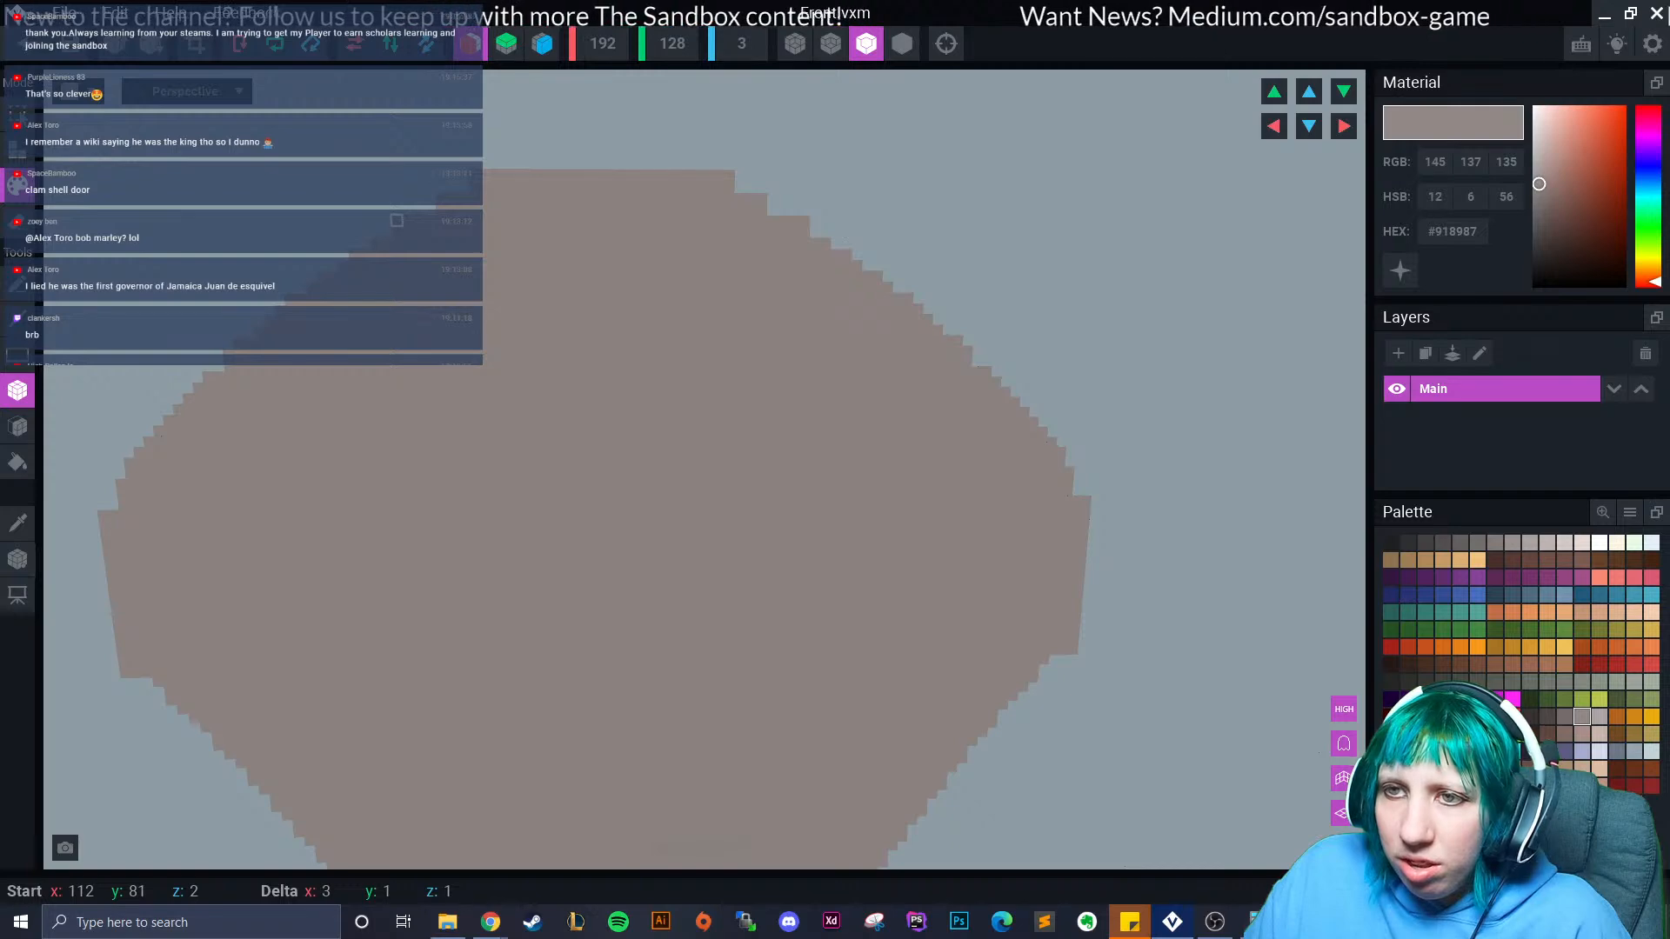
{"action": "left_click", "coordinate": [343, 255]}
{"action": "left_click", "coordinate": [316, 275]}
{"action": "left_click", "coordinate": [278, 301]}
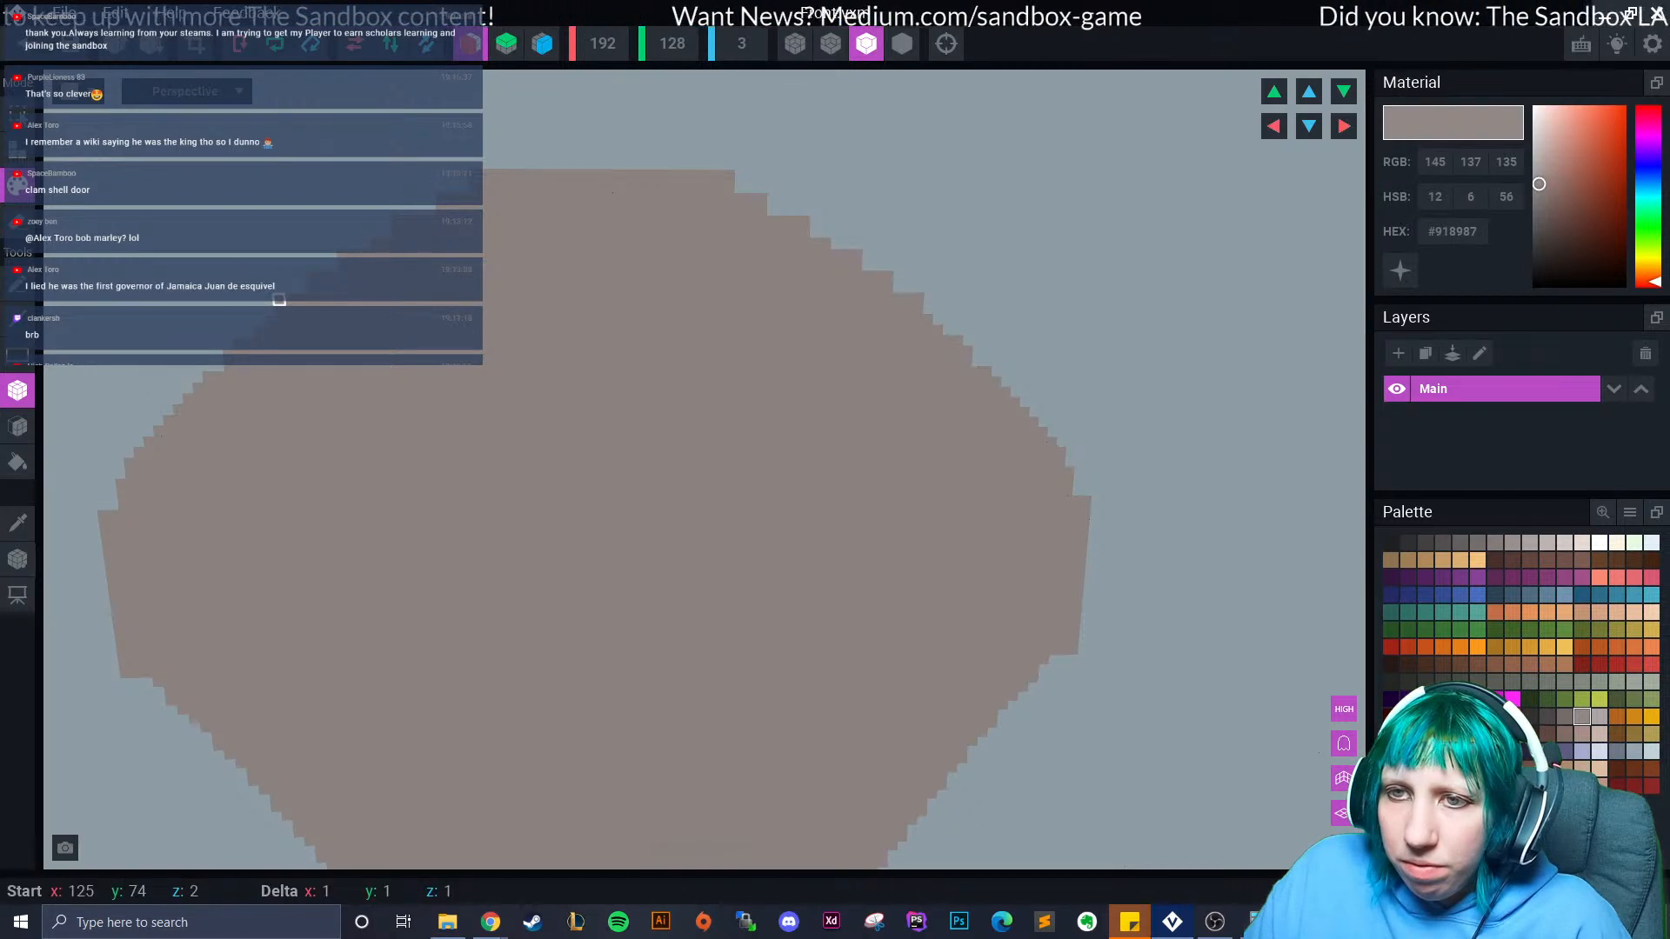
{"action": "left_click", "coordinate": [268, 299]}
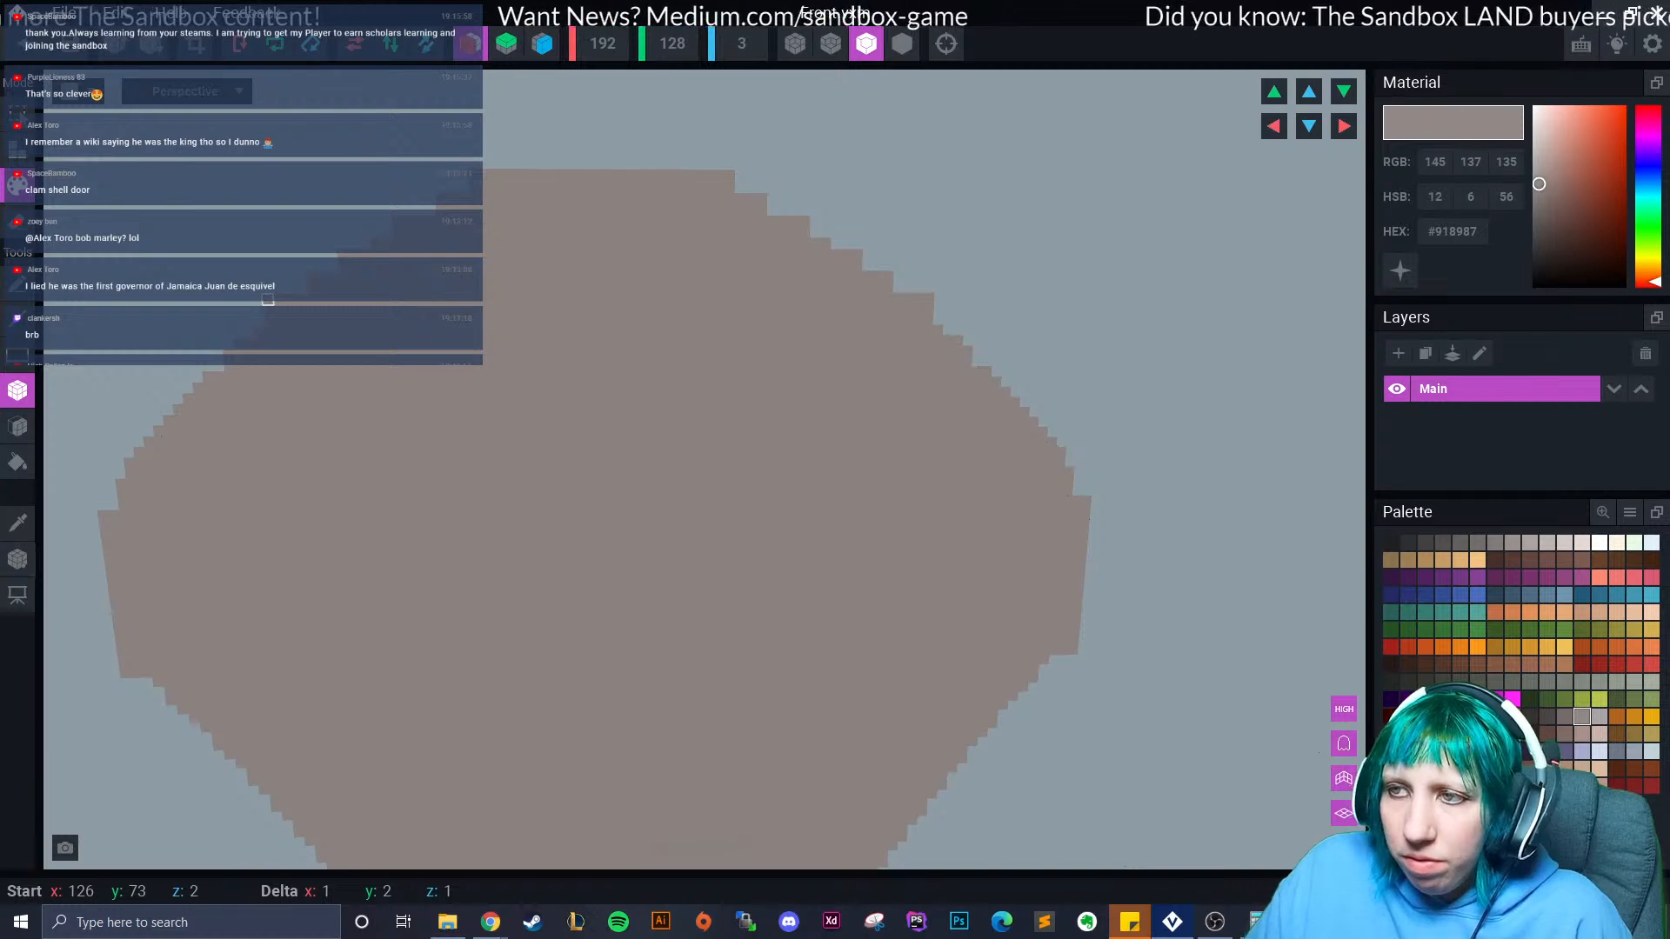
Continue the larger mirrored #918987 steps down the upper curves to the shell's widest sides.
{"action": "scroll", "coordinate": [348, 374], "scroll_direction": "down", "scroll_amount": 2}
{"action": "scroll", "coordinate": [444, 458], "scroll_direction": "up", "scroll_amount": 1}
{"action": "middle_click_drag", "start_coordinate": [415, 344], "coordinate": [533, 231]}
{"action": "scroll", "coordinate": [487, 224], "scroll_direction": "up", "scroll_amount": 1}
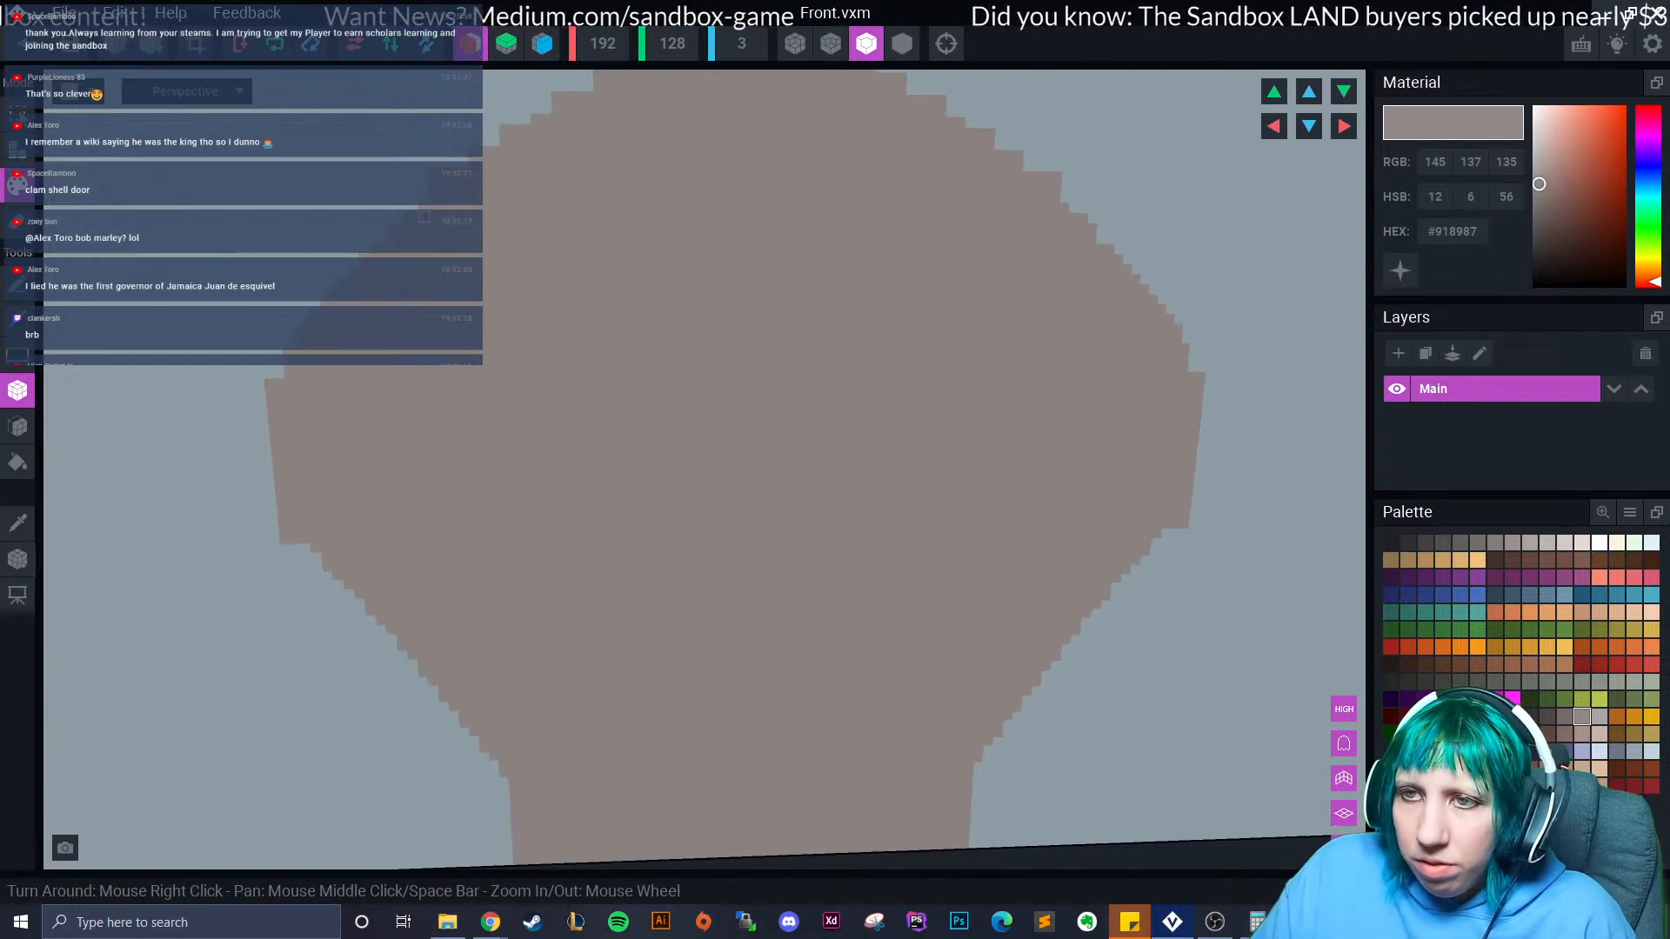
{"action": "left_click_drag", "start_coordinate": [413, 216], "coordinate": [403, 217]}
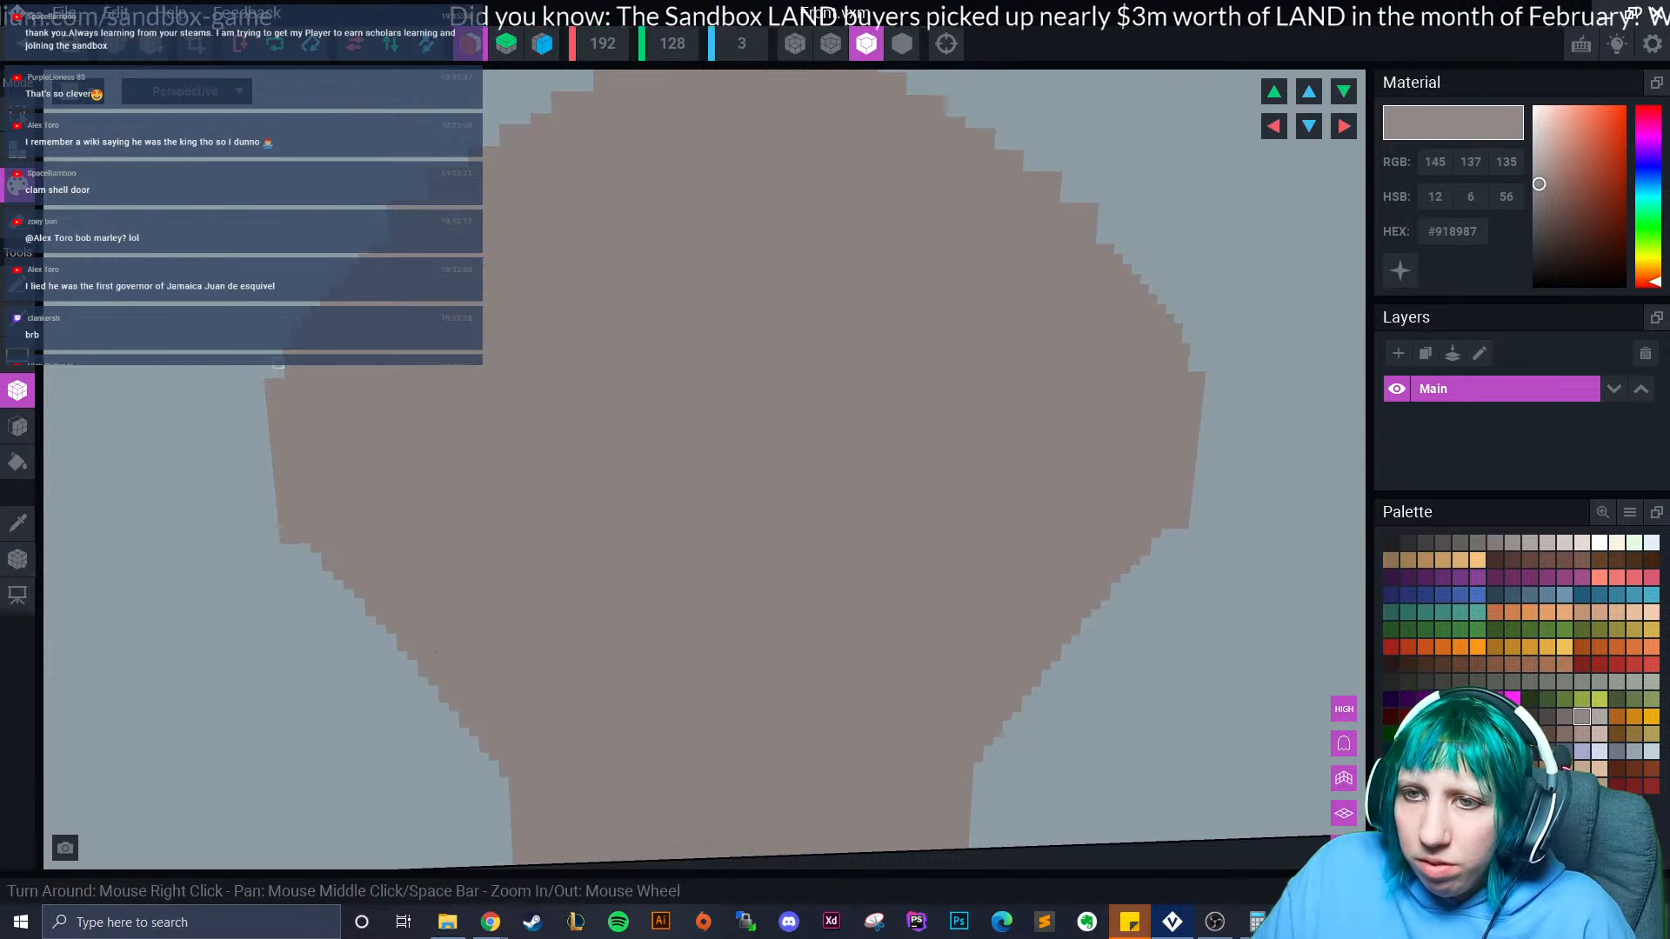
{"action": "left_click", "coordinate": [278, 373]}
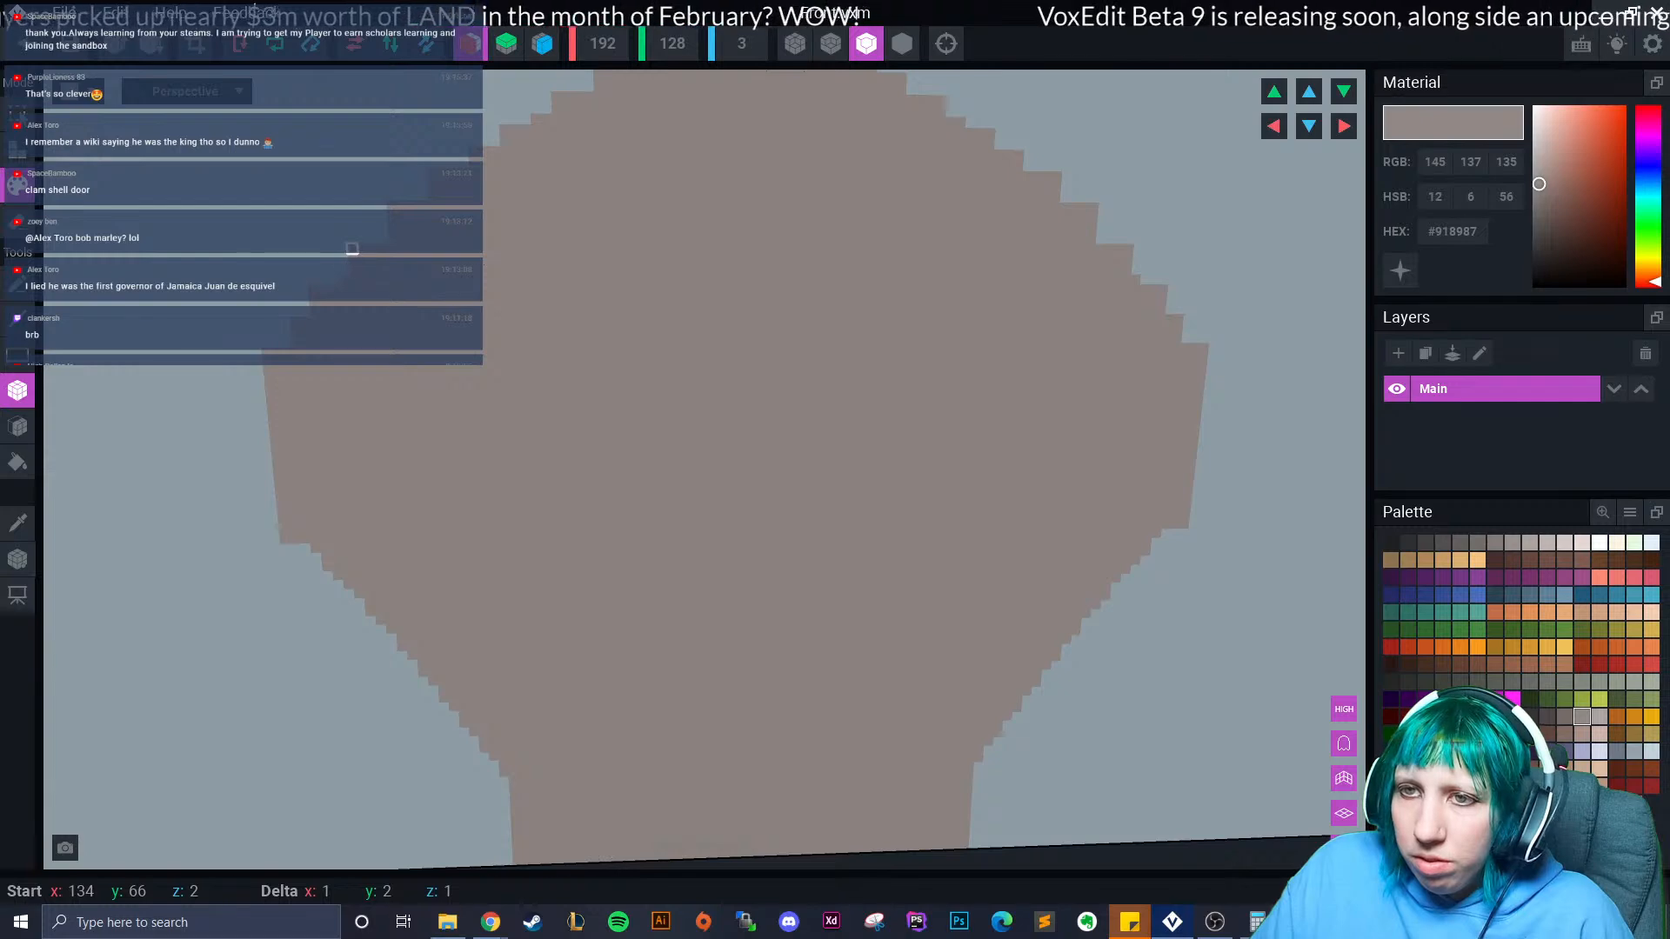
Rework the shell's lower curves into larger mirrored #918987 steps down to the foot.
{"action": "scroll", "coordinate": [715, 451], "scroll_direction": "down", "scroll_amount": 5}
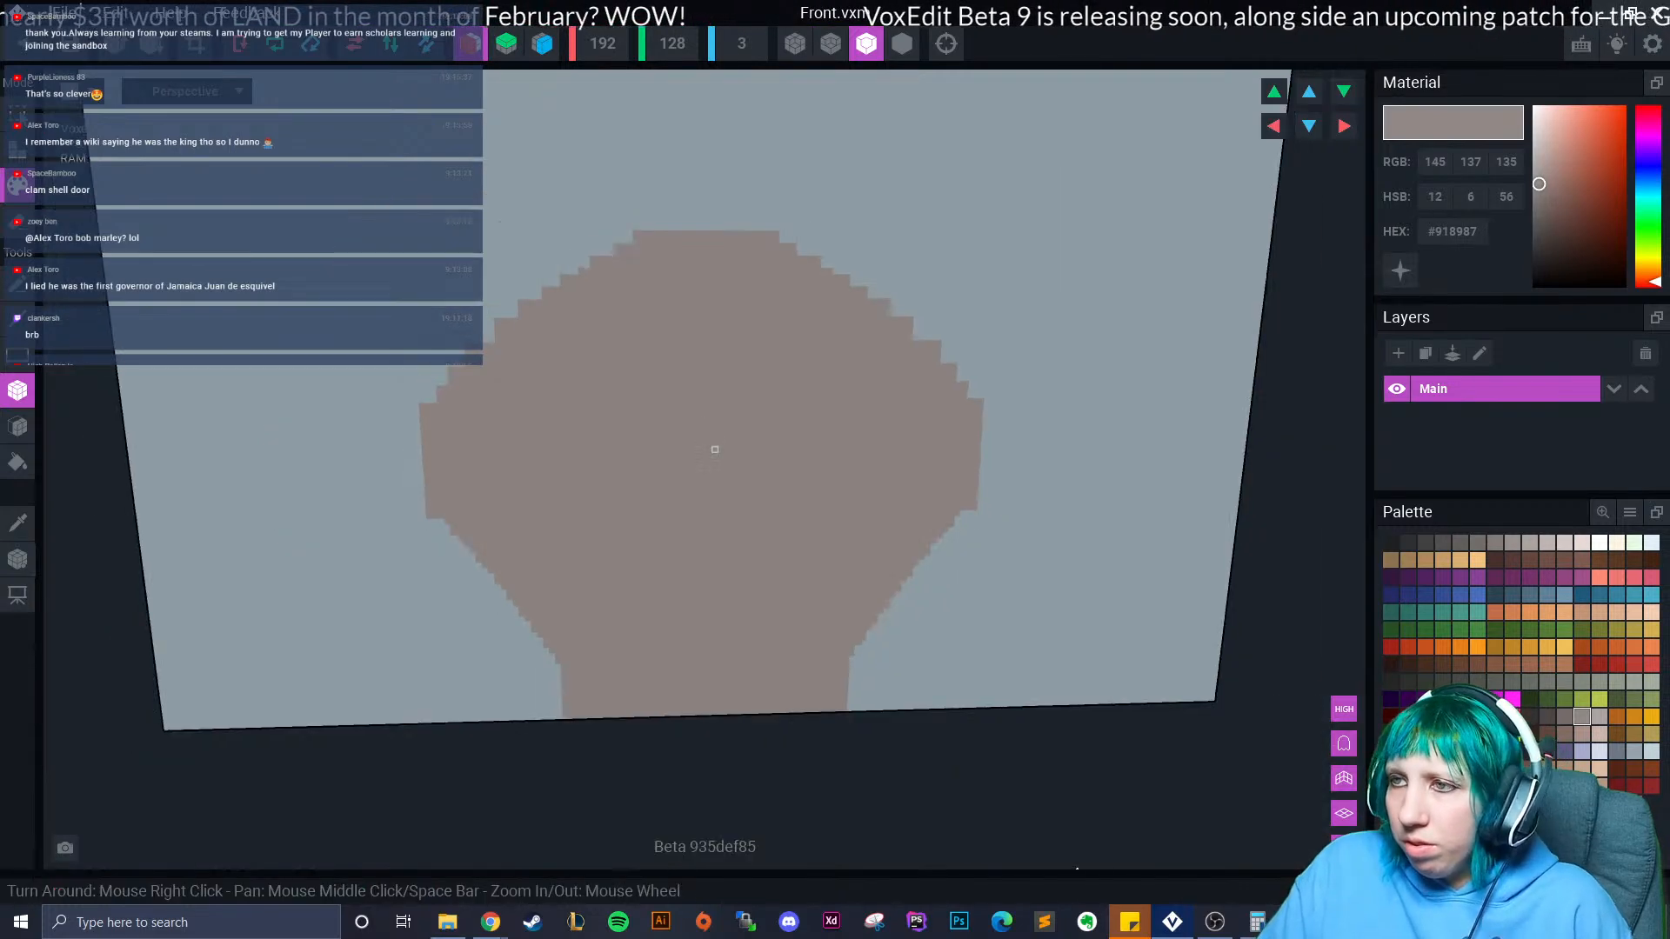
{"action": "middle_click_drag", "start_coordinate": [761, 600], "coordinate": [612, 239]}
{"action": "scroll", "coordinate": [612, 239], "scroll_direction": "up", "scroll_amount": 2}
{"action": "scroll", "coordinate": [613, 239], "scroll_direction": "up", "scroll_amount": 5}
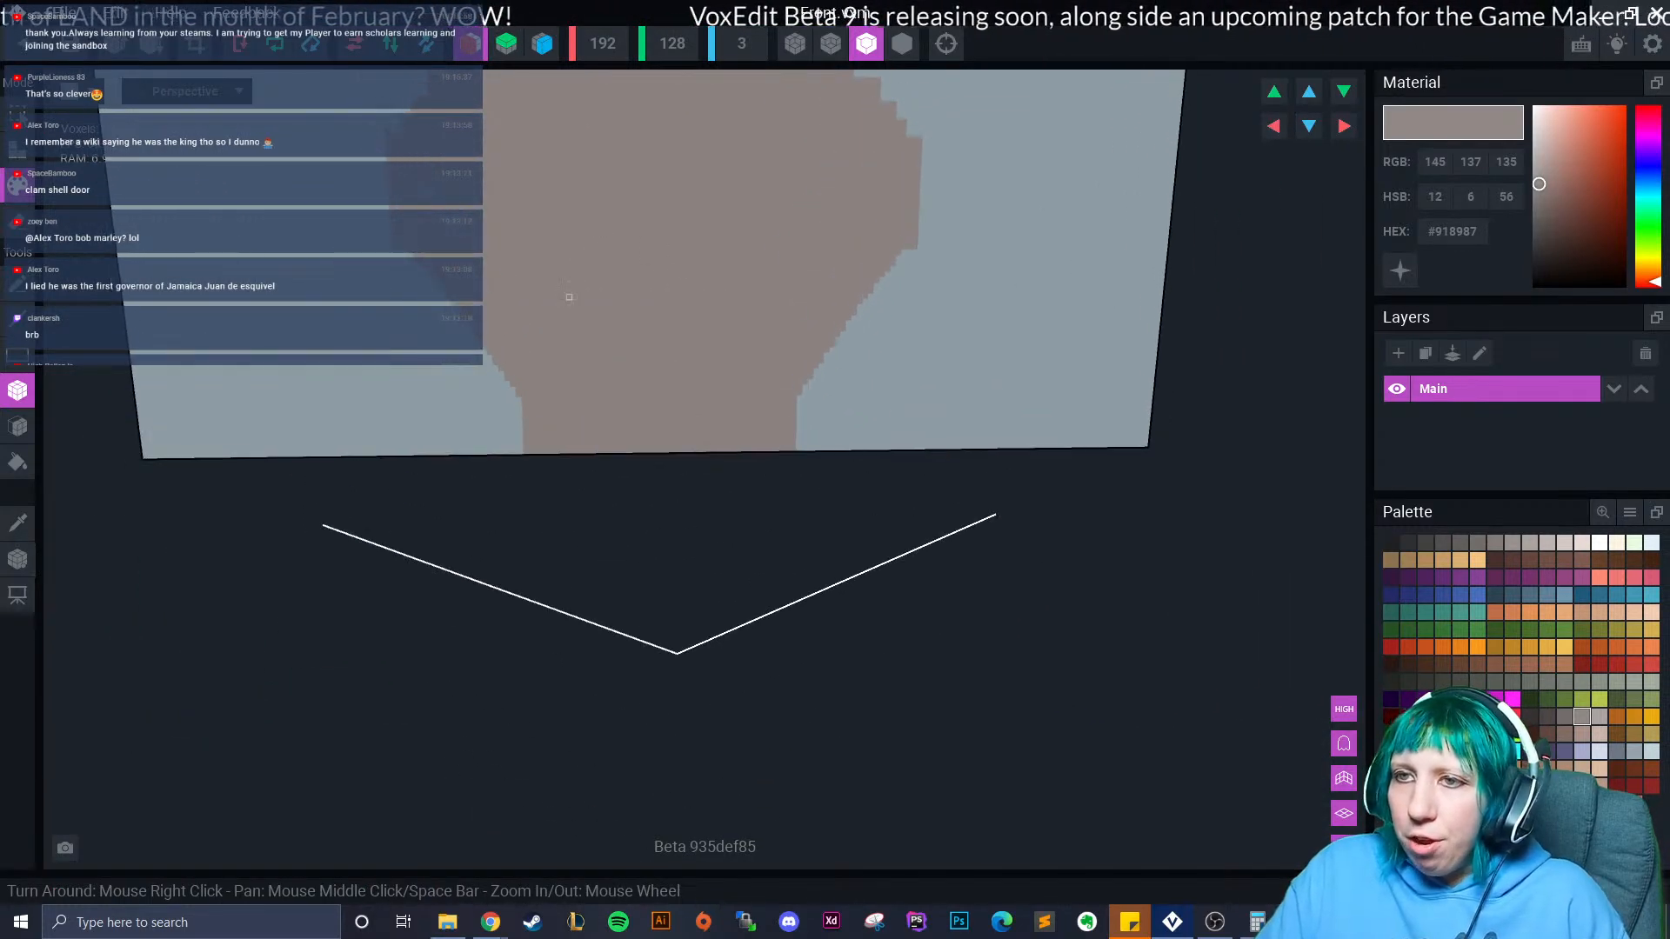
{"action": "scroll", "coordinate": [354, 279], "scroll_direction": "up", "scroll_amount": 1}
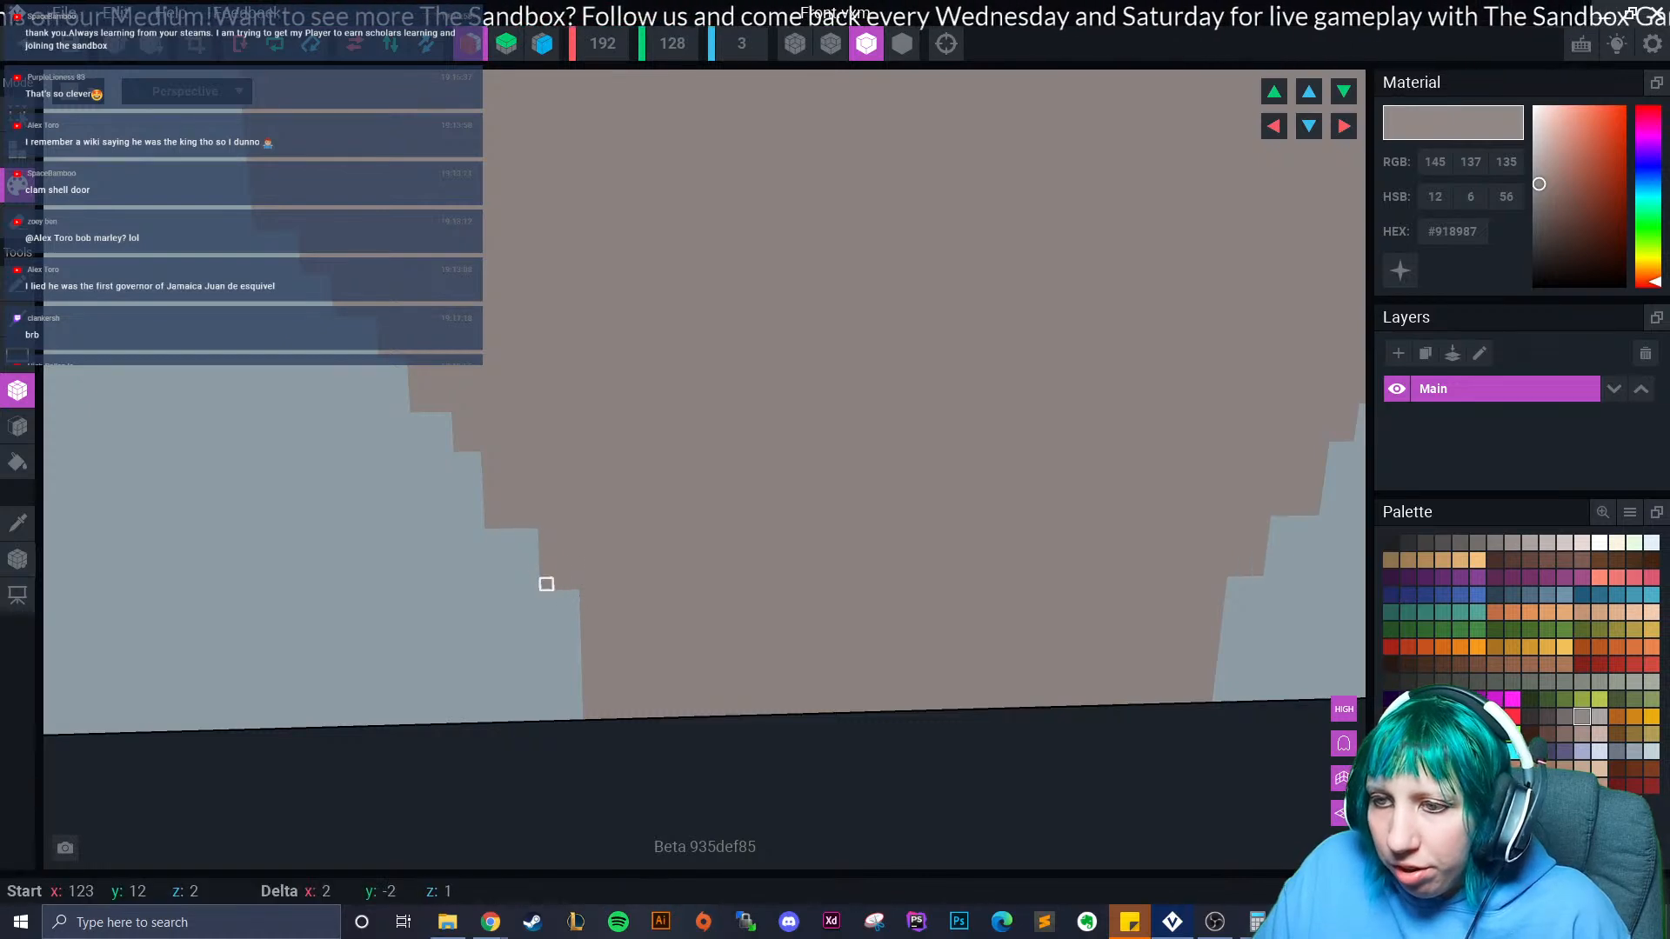
{"action": "scroll", "coordinate": [547, 584], "scroll_direction": "down", "scroll_amount": 5}
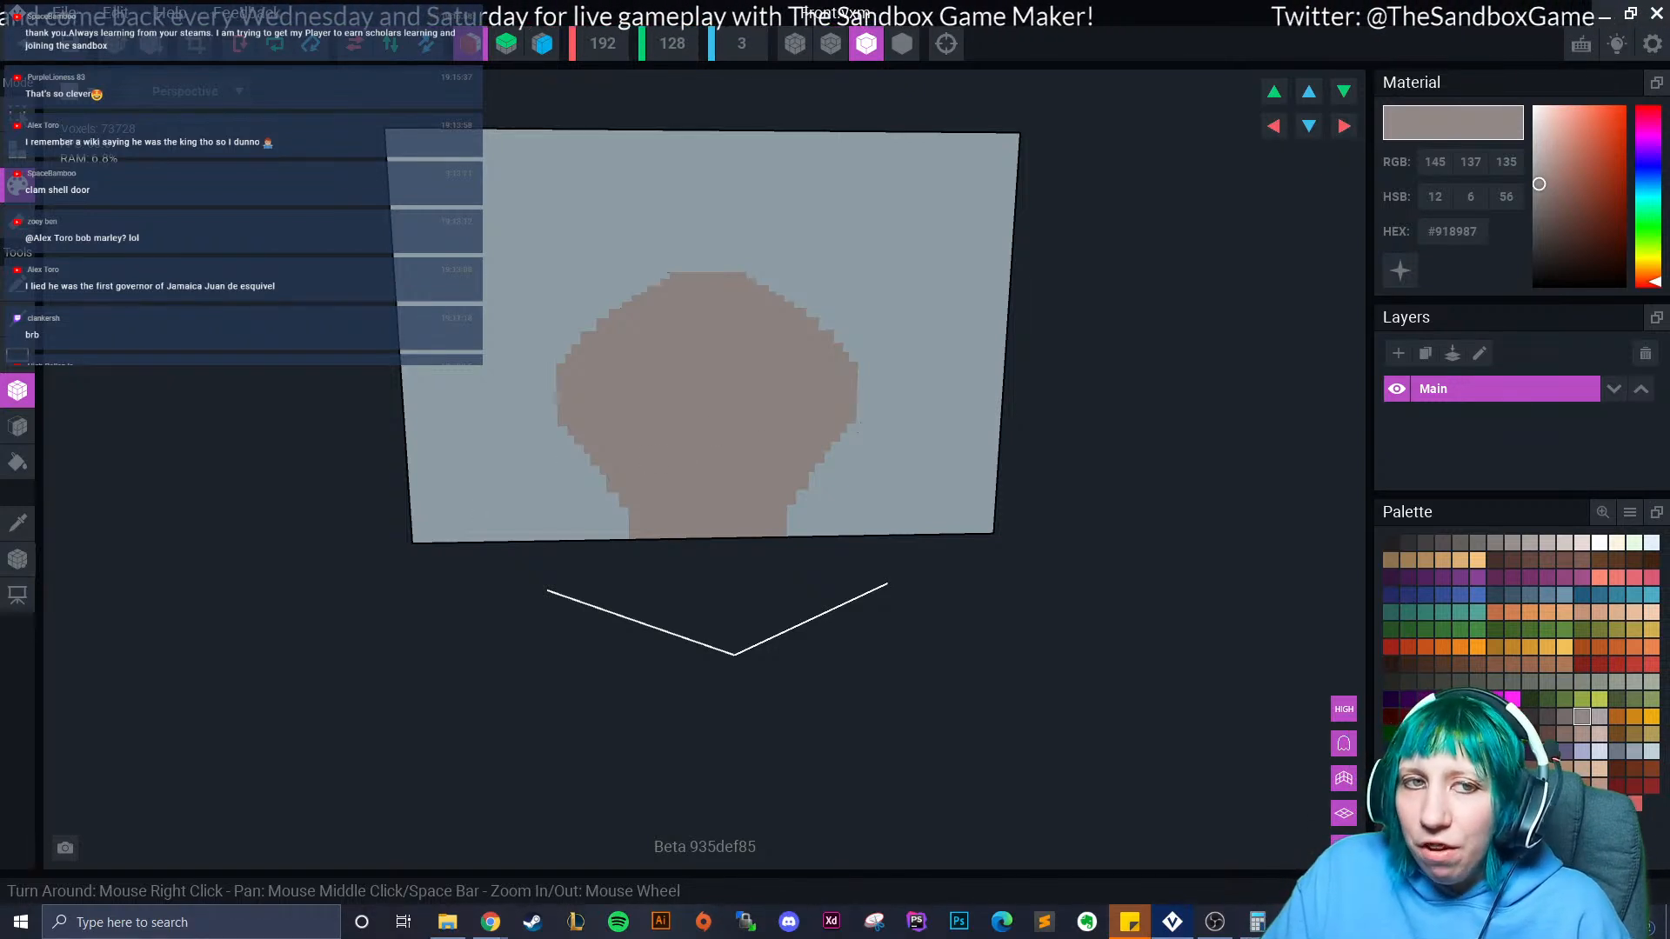
Pick the brown #91743C from the palette and view the whole shell on the wall.
{"action": "scroll", "coordinate": [687, 383], "scroll_direction": "up", "scroll_amount": 4}
{"action": "right_click_drag", "start_coordinate": [830, 357], "coordinate": [824, 355]}
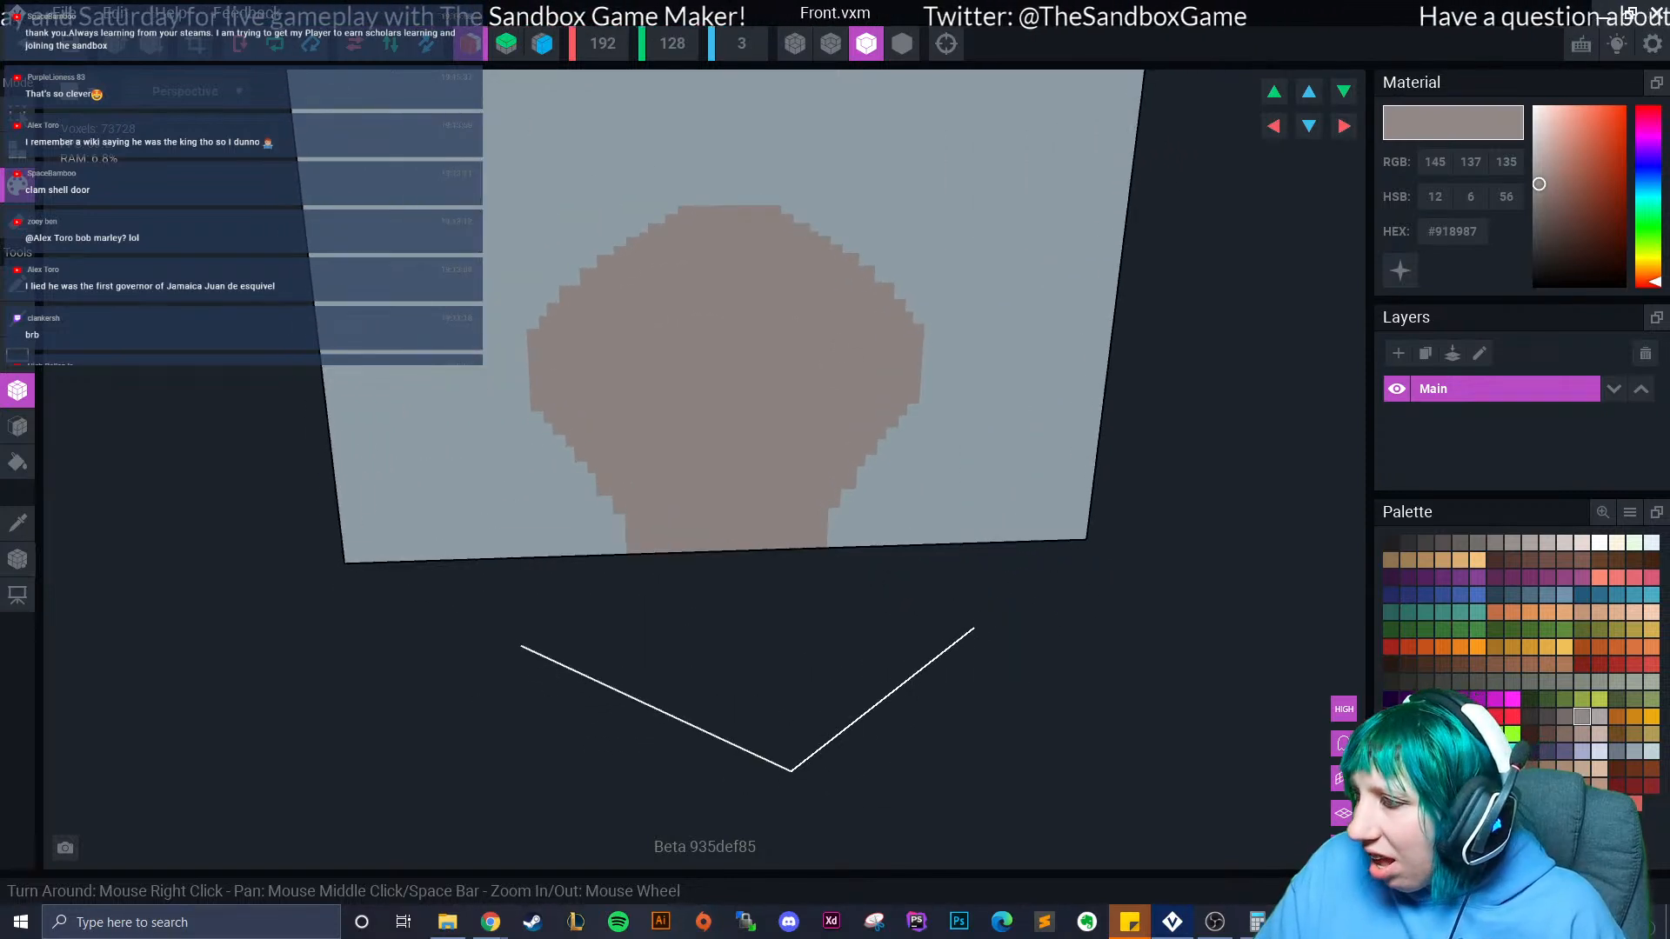
{"action": "left_click", "coordinate": [1635, 734]}
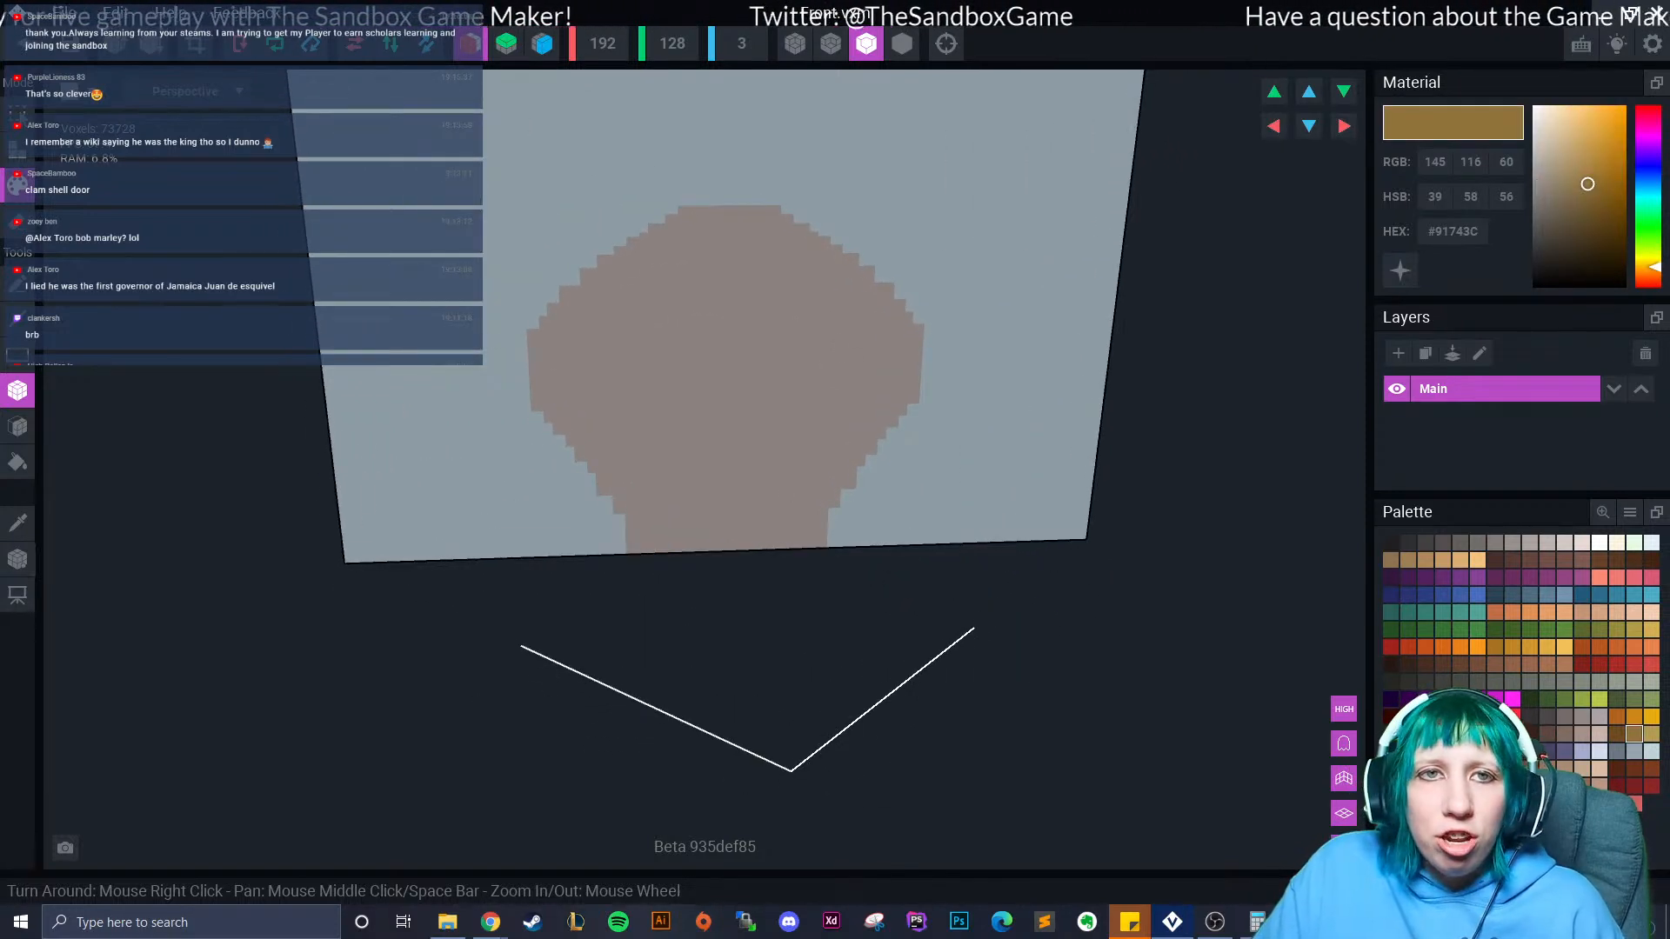
{"action": "right_click_drag", "start_coordinate": [906, 421], "coordinate": [895, 403]}
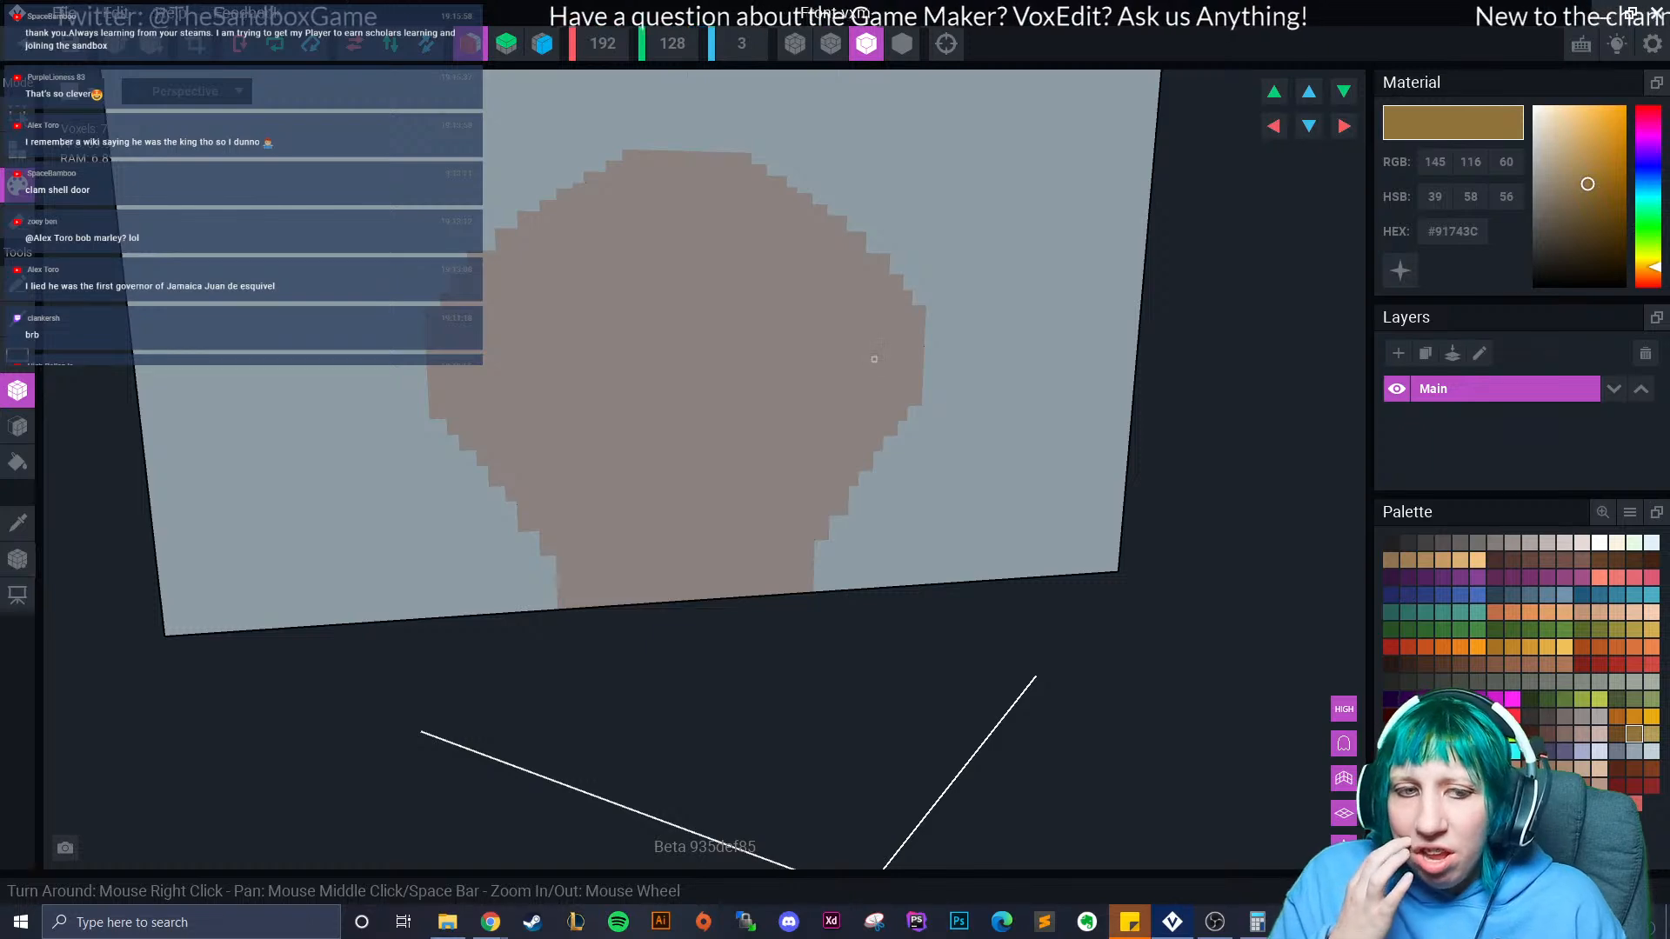
{"action": "right_click_drag", "start_coordinate": [874, 359], "coordinate": [765, 319]}
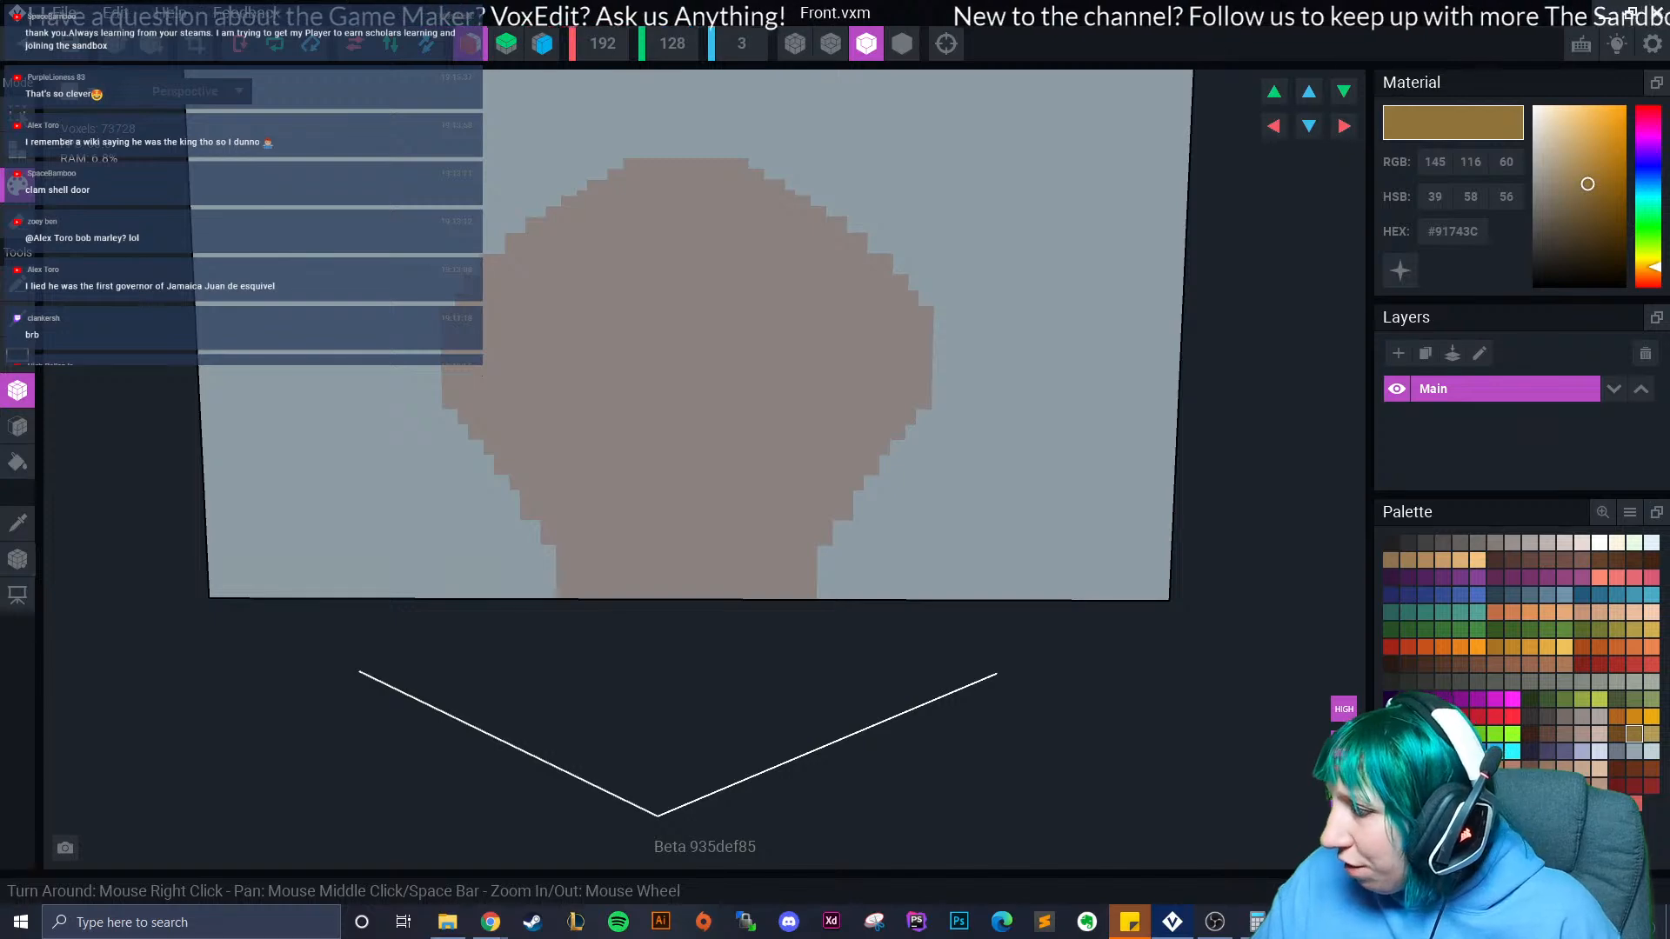
Try mirrored vertical #2F6F65 boxes on the wall beside the shell, then undo them.
{"action": "left_click", "coordinate": [1391, 612]}
{"action": "left_click", "coordinate": [1408, 612]}
{"action": "mouse_move", "coordinate": [306, 183]}
{"action": "left_mouse_down"}
{"action": "mouse_move", "coordinate": [331, 214]}
{"action": "mouse_move", "coordinate": [348, 309]}
{"action": "left_mouse_up"}
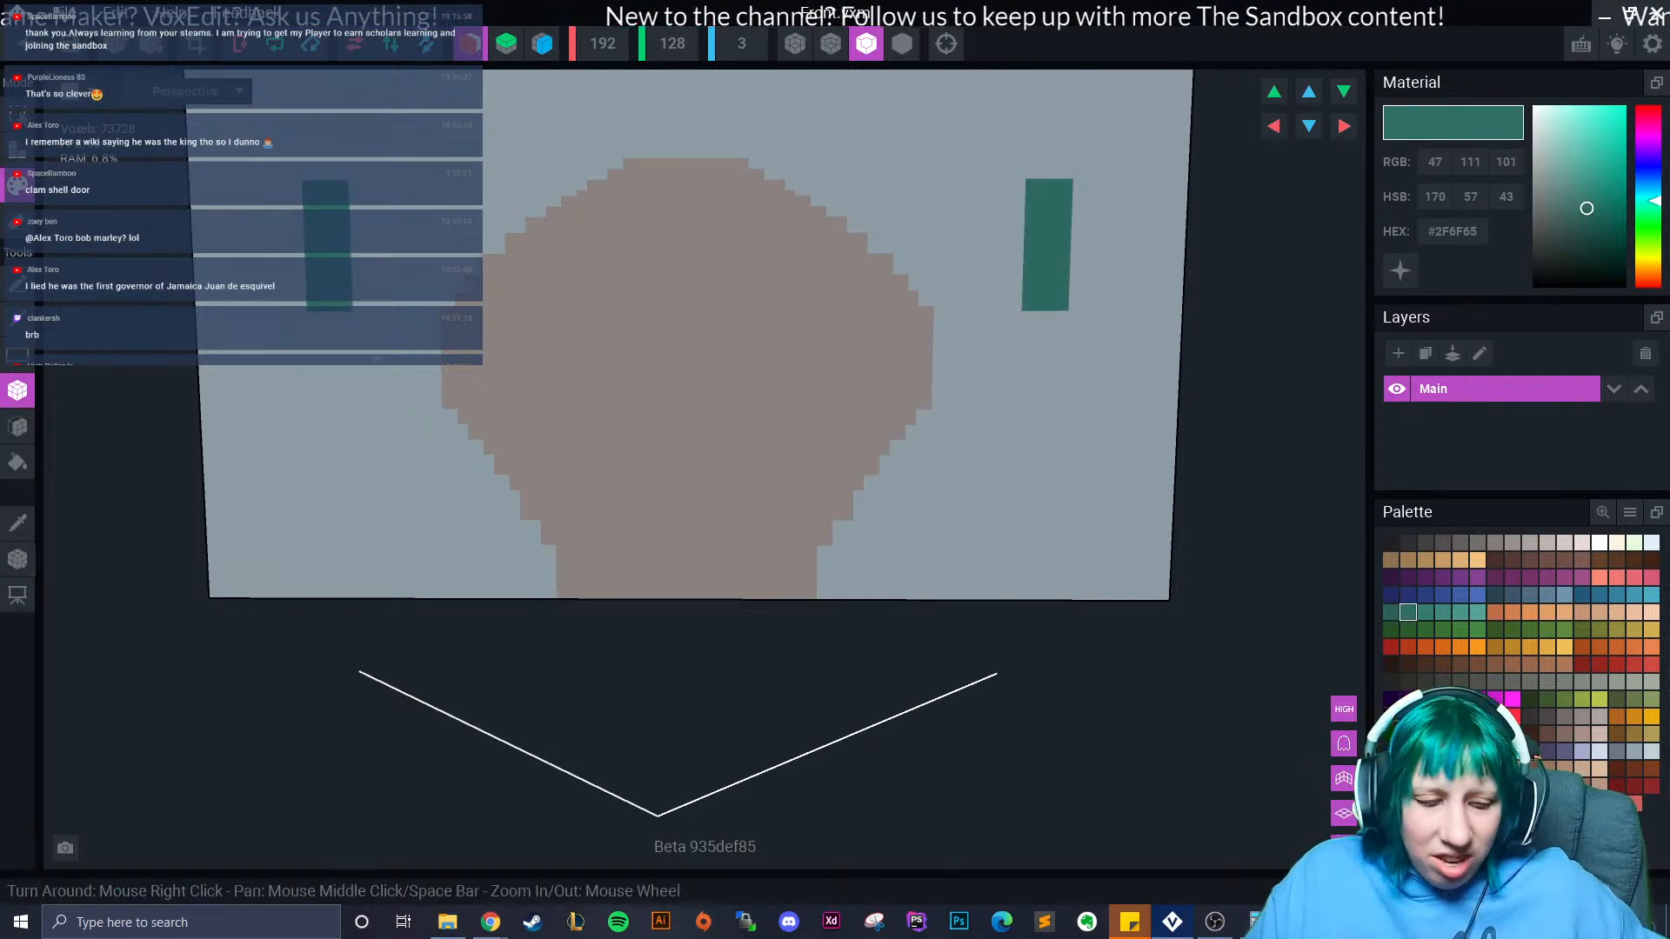
{"action": "key", "text": "ctrl+z"}
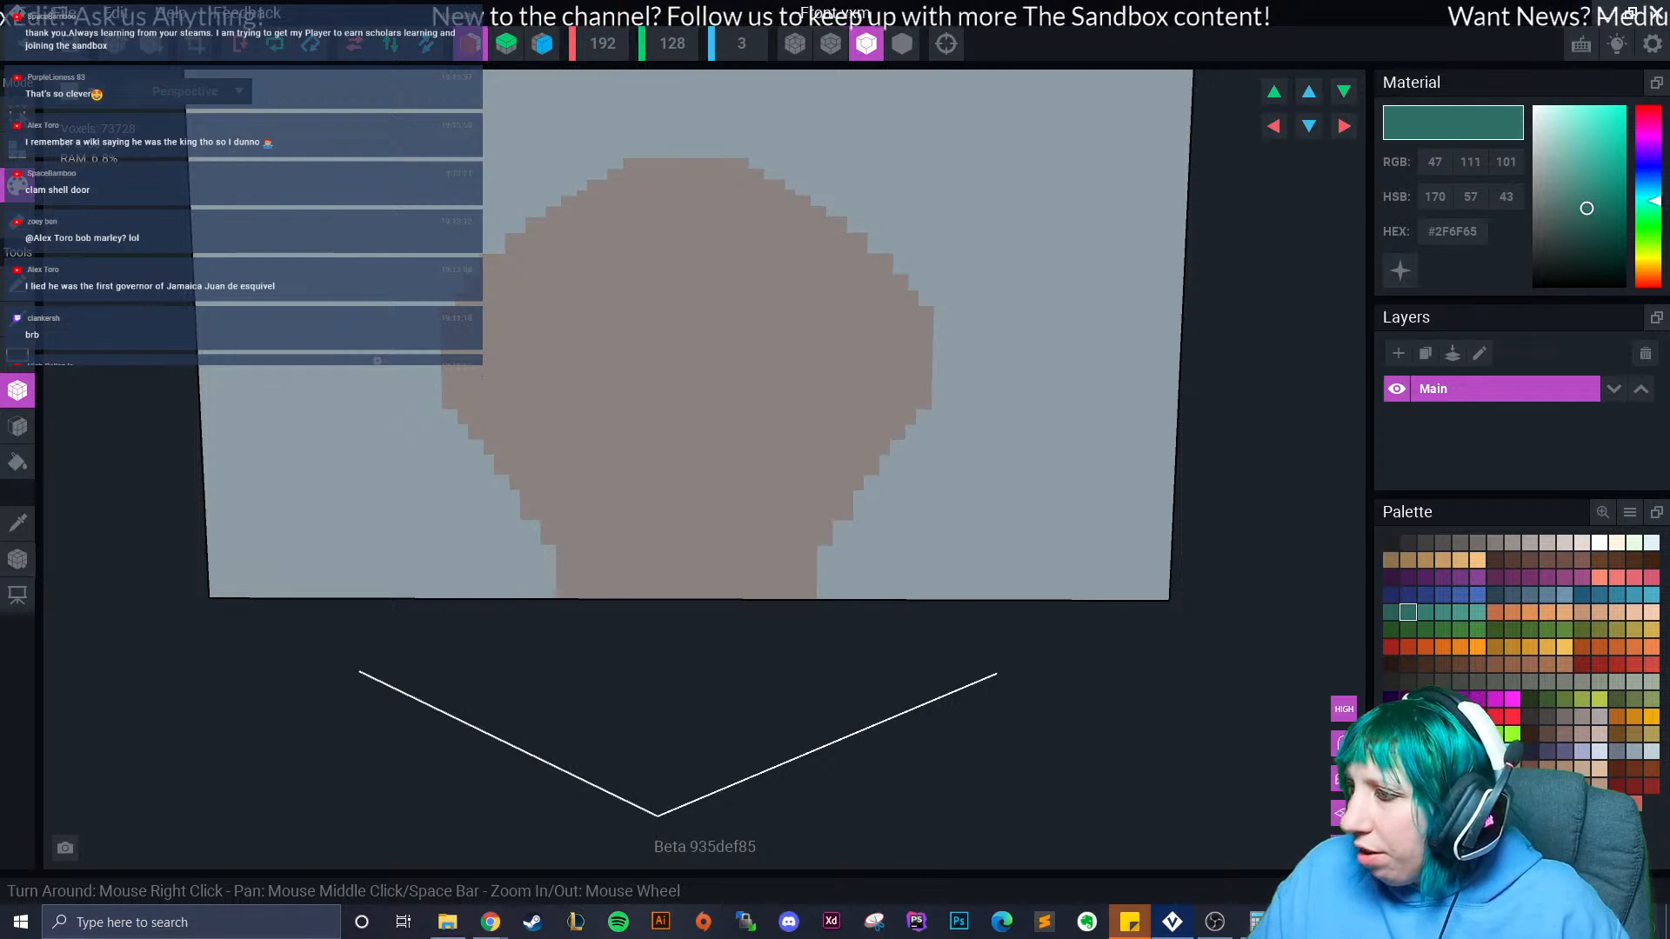
Pick #91743C from the palette and brighten it to the gold #A78034.
{"action": "left_click", "coordinate": [1617, 735]}
{"action": "left_click", "coordinate": [1635, 734]}
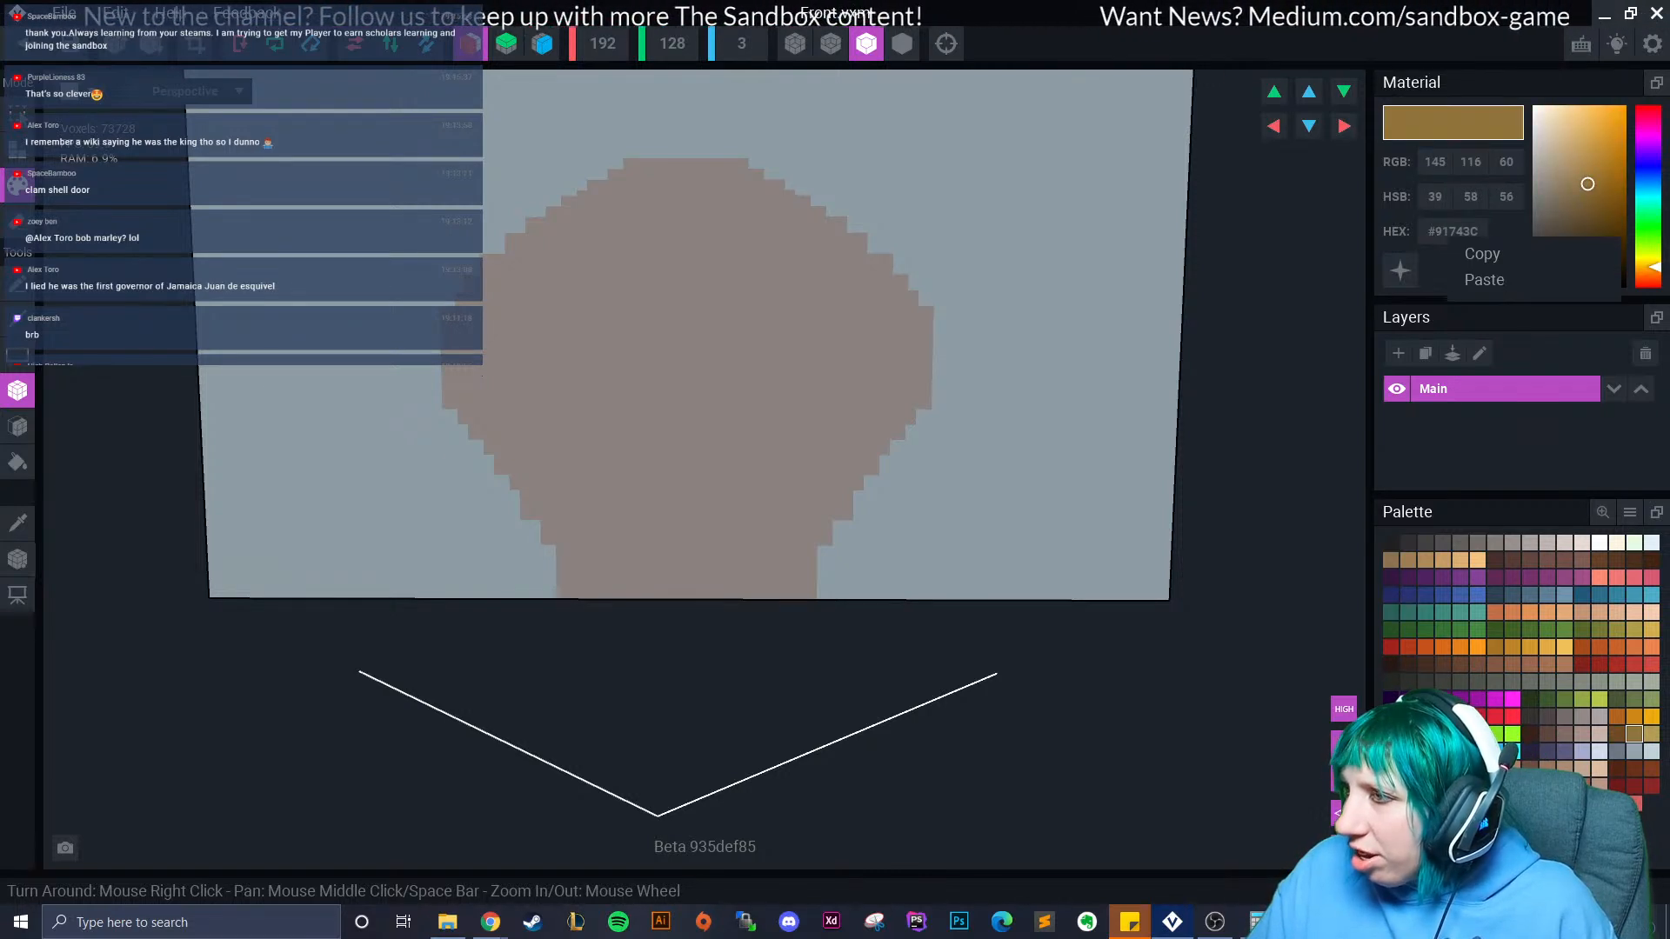
{"action": "left_click", "coordinate": [1536, 271]}
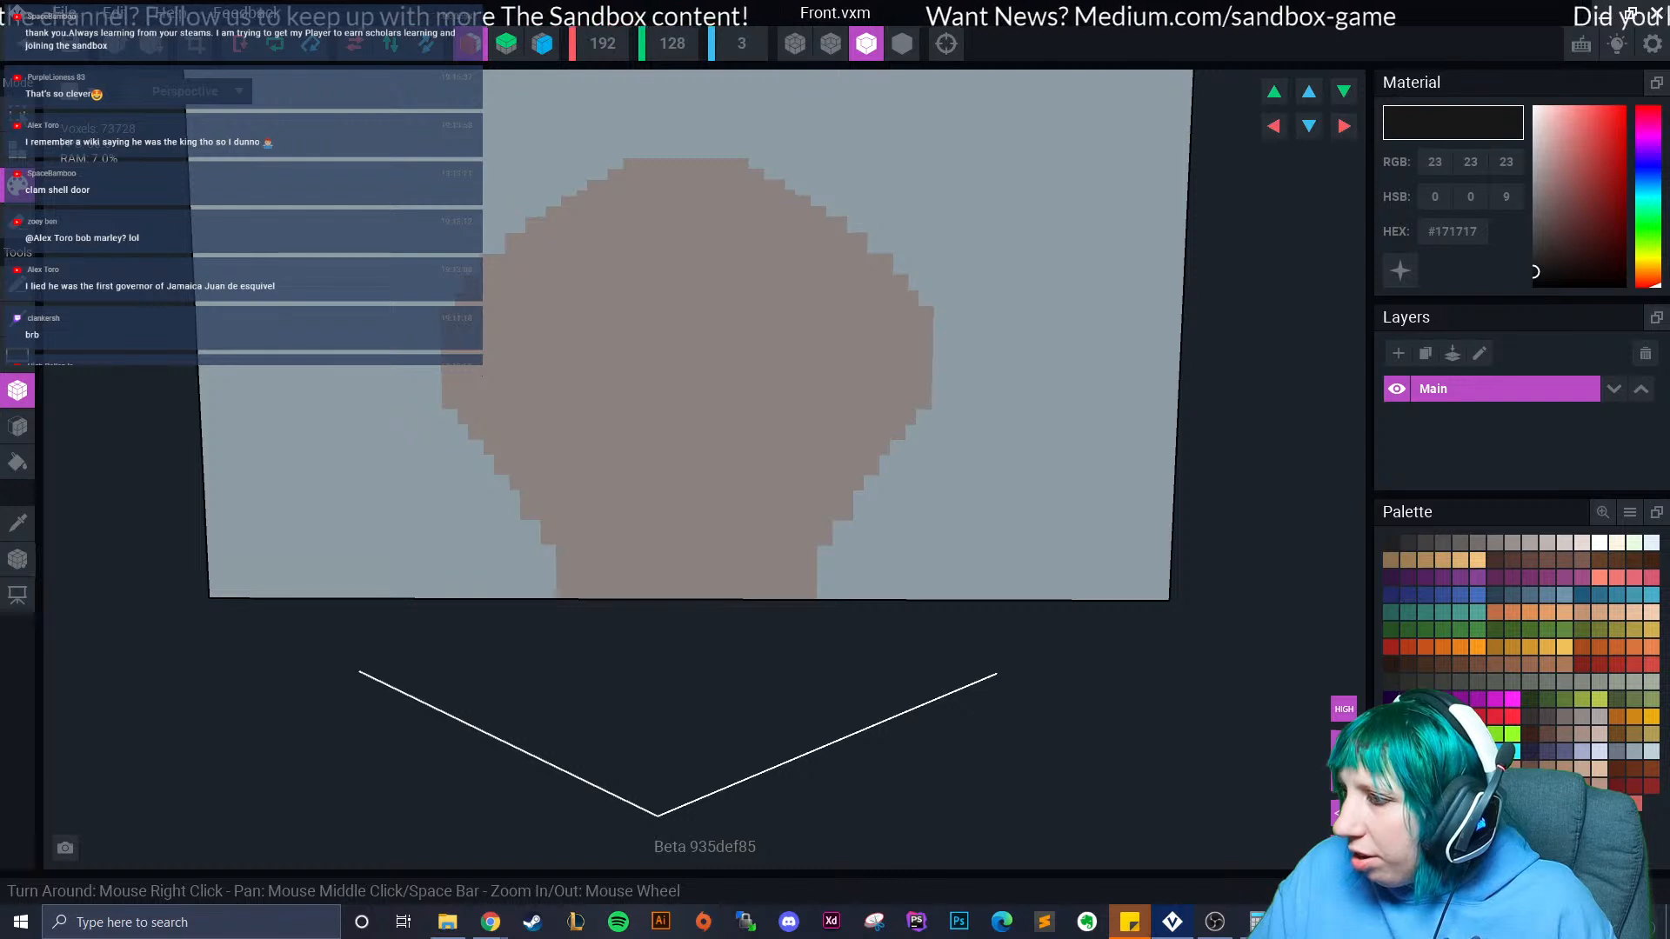
{"action": "right_click", "coordinate": [1454, 233]}
{"action": "left_click", "coordinate": [1479, 272]}
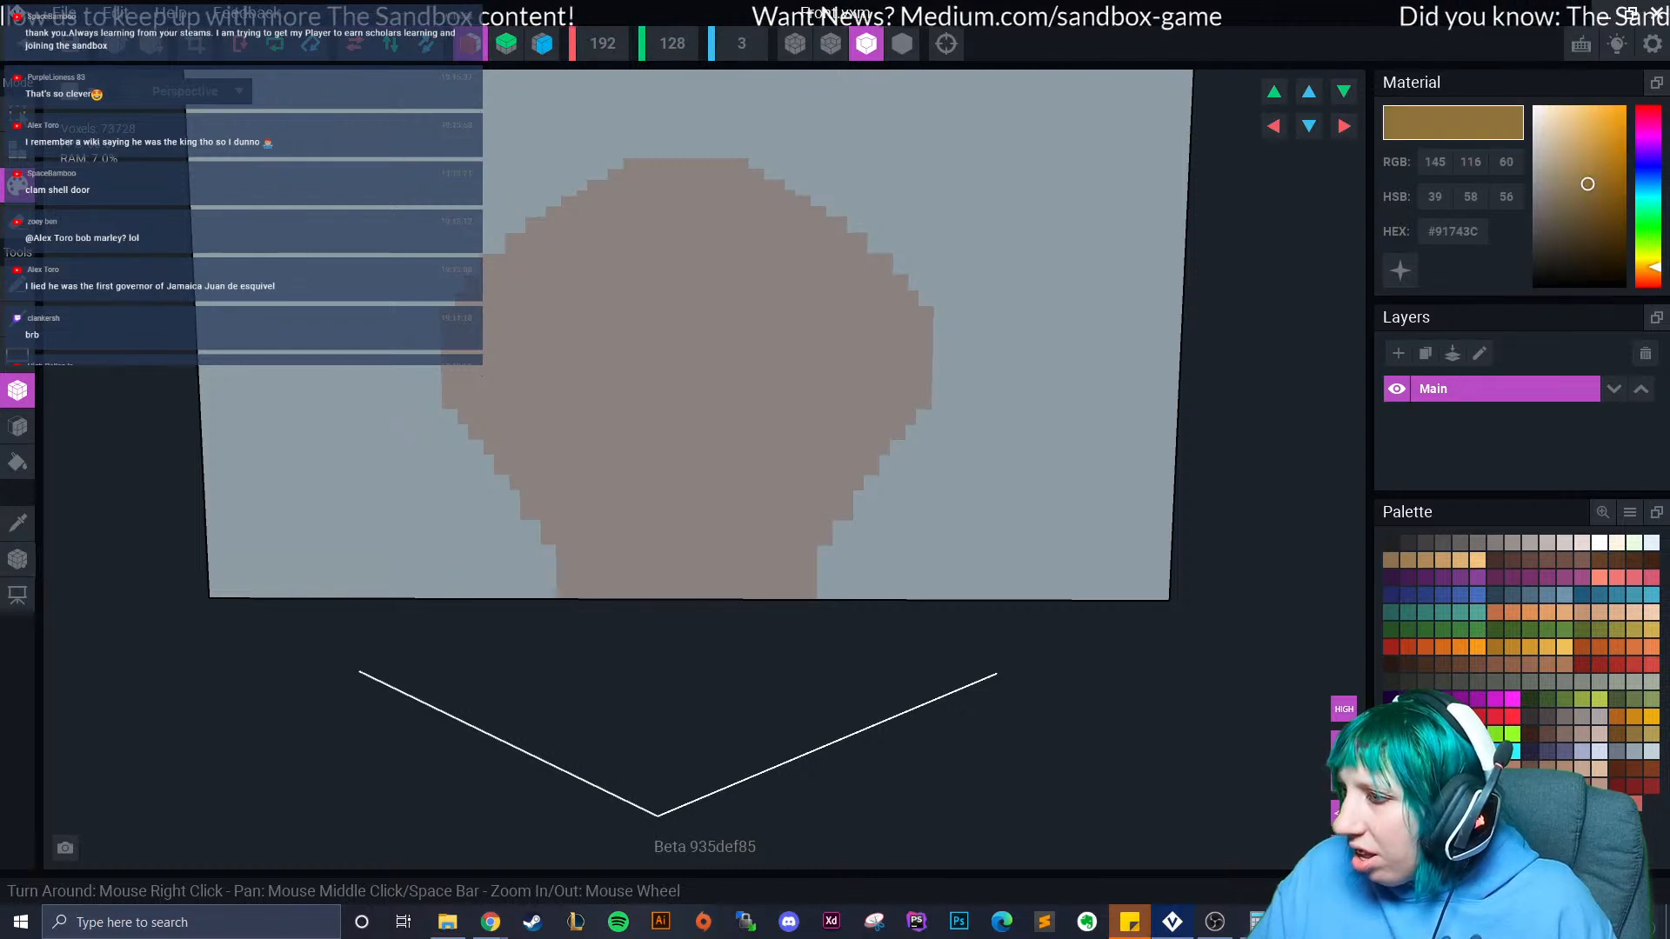
{"action": "left_click_drag", "start_coordinate": [1588, 185], "coordinate": [1597, 167]}
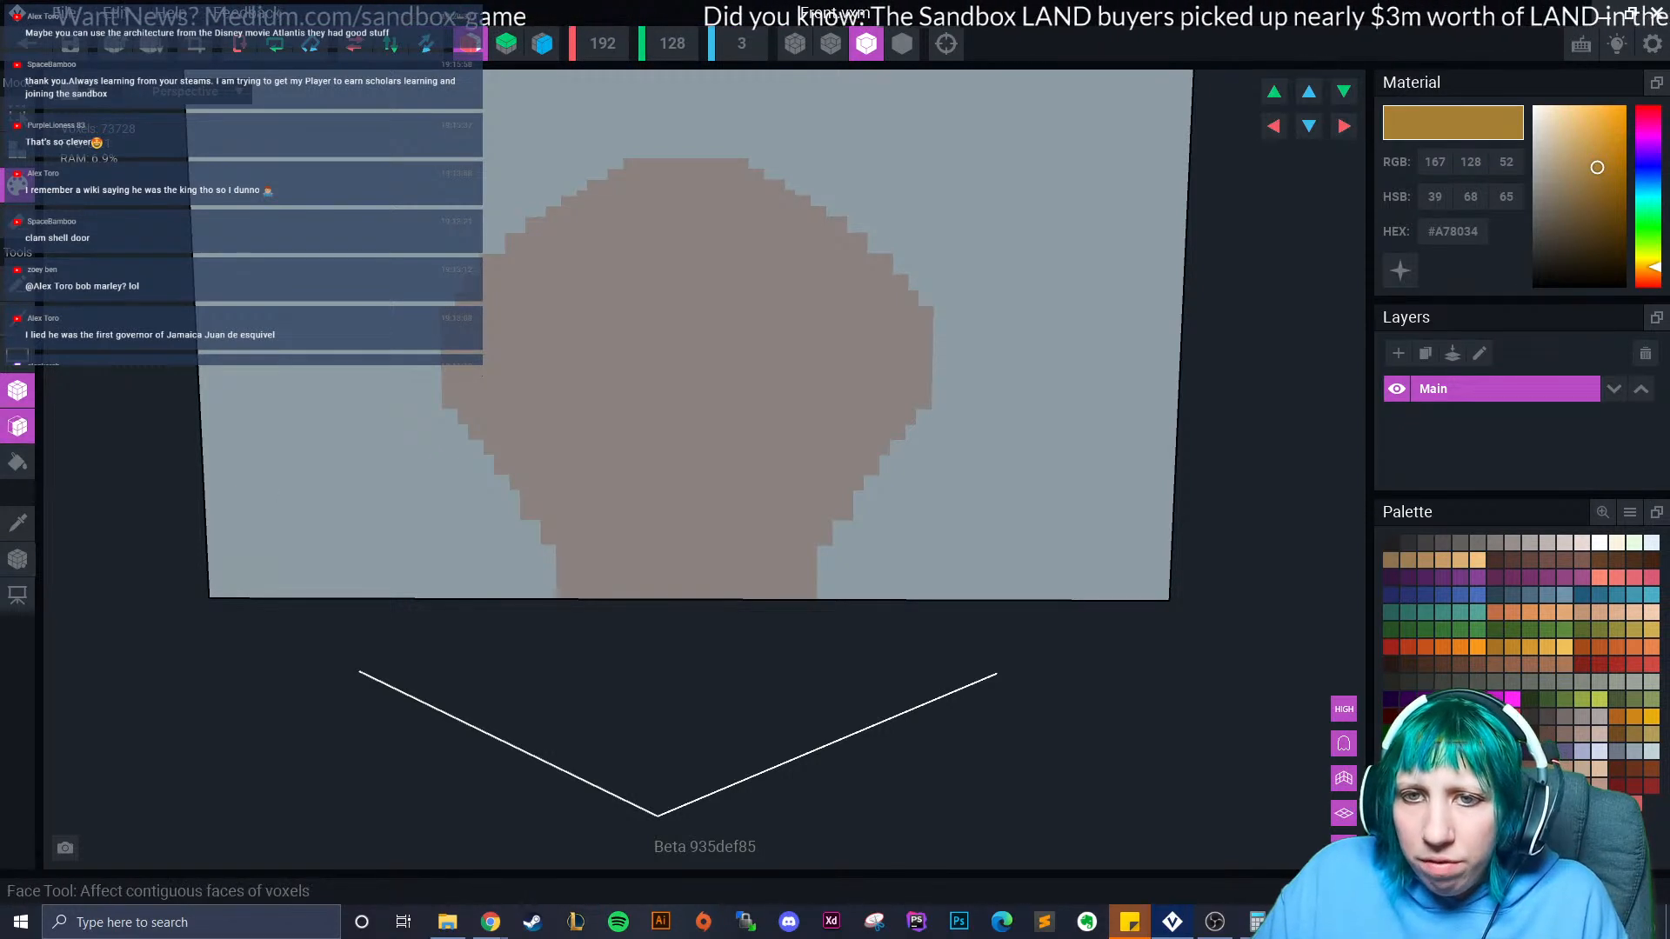
Edge the shell's widest vertical sides with mirrored #A78034 bars using the Box tool.
{"action": "scroll", "coordinate": [577, 484], "scroll_direction": "up", "scroll_amount": 3}
{"action": "left_click_drag", "start_coordinate": [381, 304], "coordinate": [402, 421]}
{"action": "right_click_drag", "start_coordinate": [398, 447], "coordinate": [410, 458]}
{"action": "scroll", "coordinate": [410, 459], "scroll_direction": "up", "scroll_amount": 2}
{"action": "middle_click_drag", "start_coordinate": [410, 459], "coordinate": [394, 447]}
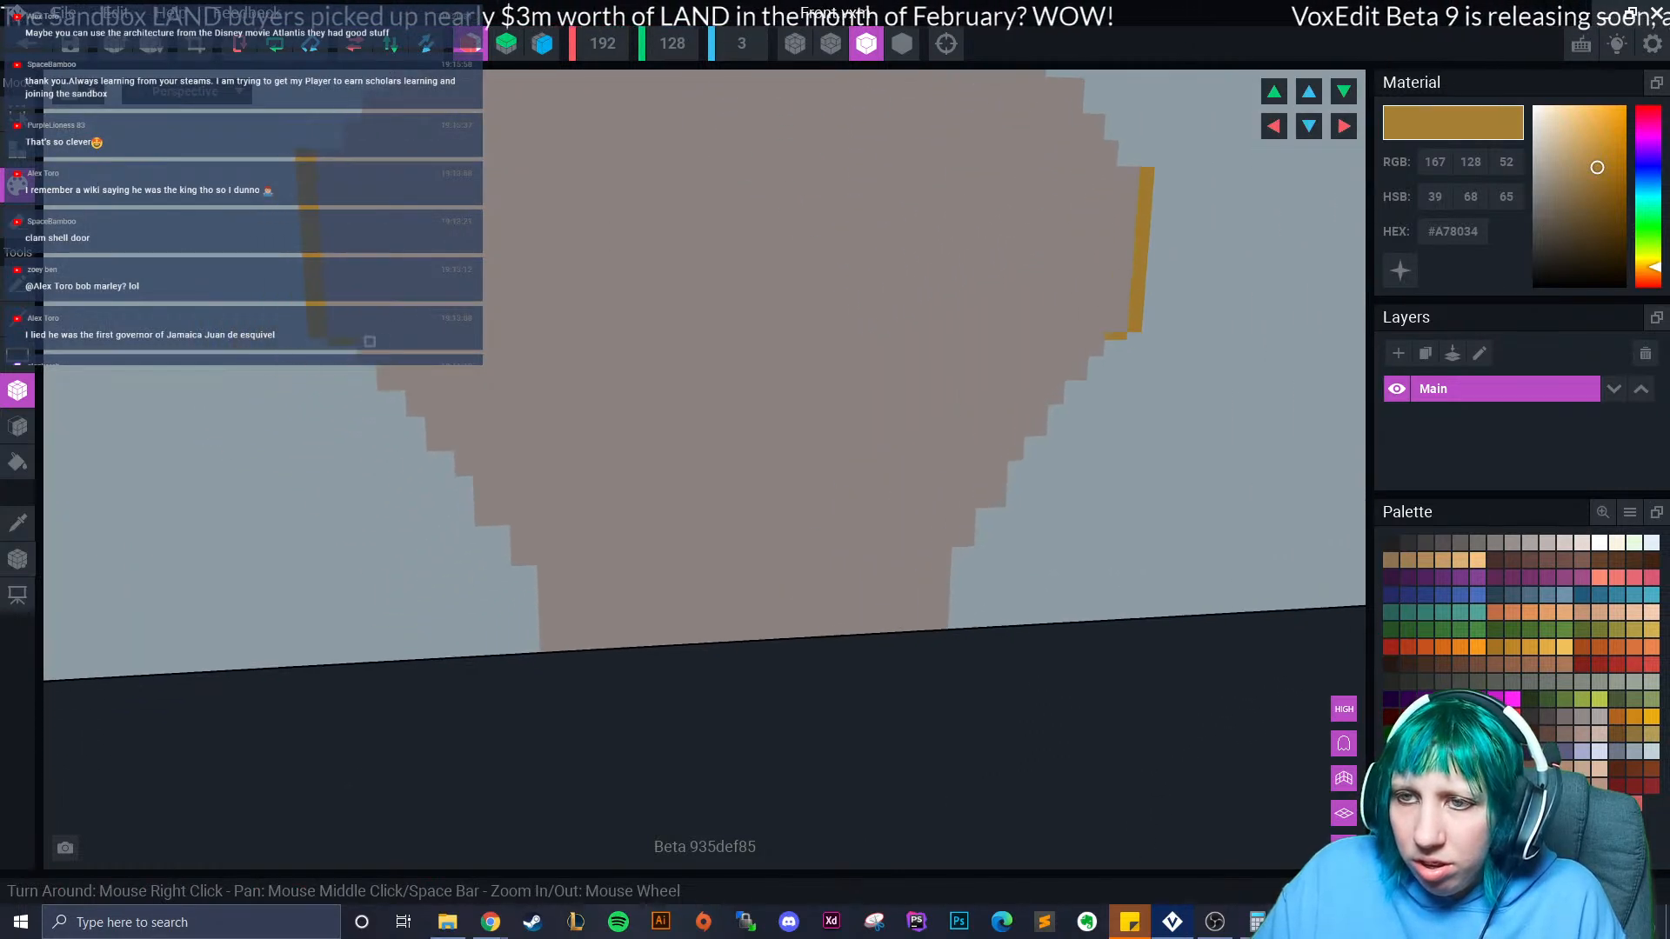
Trace the shell's stepped lower edges with a mirrored #A78034 outline down to the wall's lower edge.
{"action": "left_click_drag", "start_coordinate": [351, 350], "coordinate": [450, 461]}
{"action": "key", "text": "ctrl+z"}
{"action": "left_click_drag", "start_coordinate": [450, 461], "coordinate": [468, 481]}
{"action": "left_click_drag", "start_coordinate": [468, 481], "coordinate": [505, 530]}
{"action": "left_click_drag", "start_coordinate": [506, 533], "coordinate": [533, 579]}
{"action": "key", "text": "ctrl+z"}
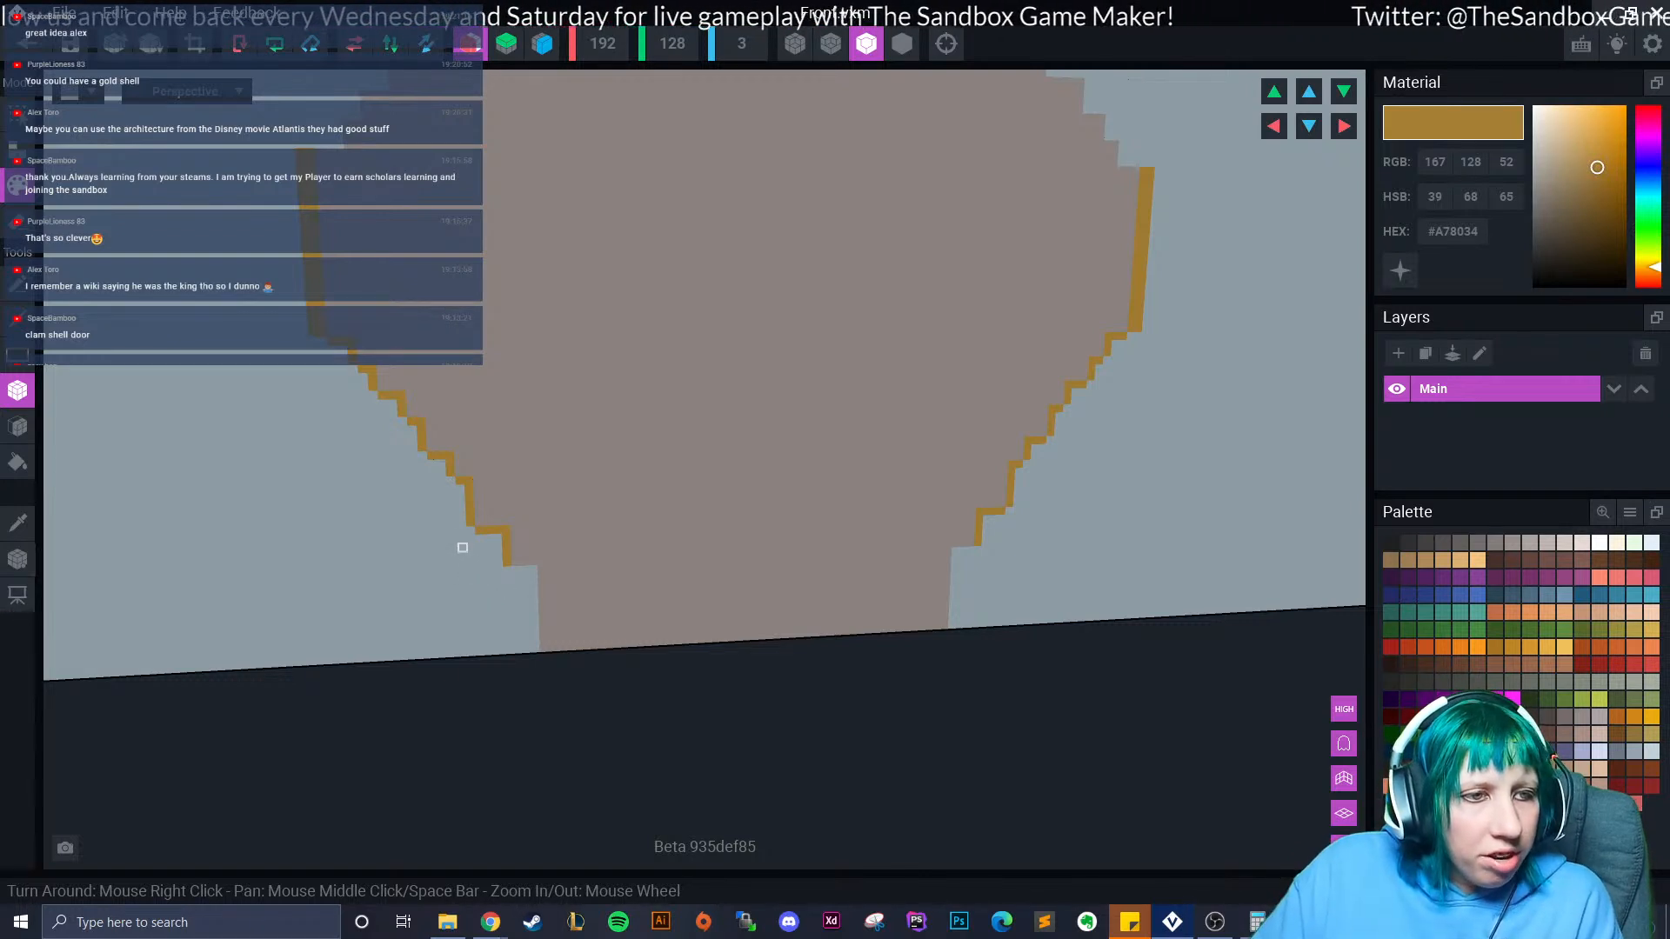
{"action": "left_click_drag", "start_coordinate": [521, 570], "coordinate": [535, 650]}
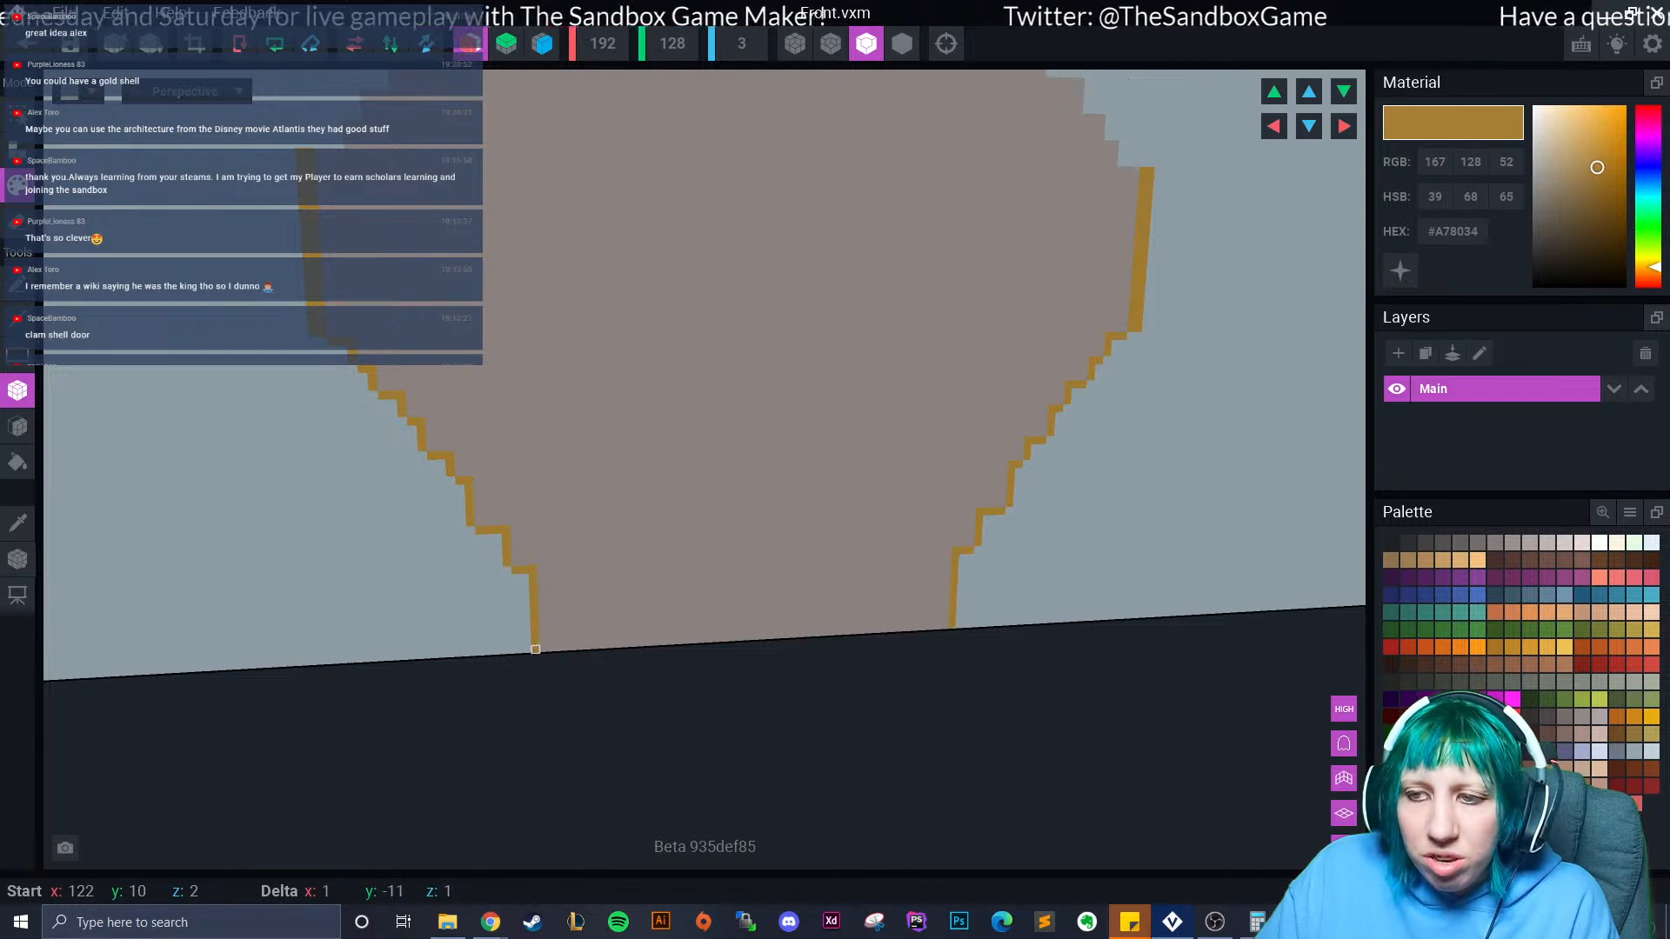
{"action": "right_click_drag", "start_coordinate": [535, 650], "coordinate": [534, 650]}
Trace the shell's stepped upper edges in mirrored #A78034 and cap its flat top with a two-voxel-high bar.
{"action": "right_click_drag", "start_coordinate": [633, 347], "coordinate": [647, 348]}
{"action": "middle_click_drag", "start_coordinate": [647, 349], "coordinate": [661, 644]}
{"action": "scroll", "coordinate": [660, 644], "scroll_direction": "up", "scroll_amount": 2}
{"action": "mouse_move", "coordinate": [302, 462]}
{"action": "left_mouse_down"}
{"action": "mouse_move", "coordinate": [322, 462]}
{"action": "mouse_move", "coordinate": [342, 411]}
{"action": "mouse_move", "coordinate": [424, 359]}
{"action": "mouse_move", "coordinate": [467, 300]}
{"action": "mouse_move", "coordinate": [537, 270]}
{"action": "left_mouse_up"}
{"action": "key", "text": "ctrl+z"}
{"action": "left_click", "coordinate": [507, 279]}
{"action": "left_click", "coordinate": [516, 270]}
{"action": "left_click", "coordinate": [539, 259]}
{"action": "left_click_drag", "start_coordinate": [548, 250], "coordinate": [648, 200]}
{"action": "left_click", "coordinate": [628, 210]}
{"action": "left_click", "coordinate": [658, 199]}
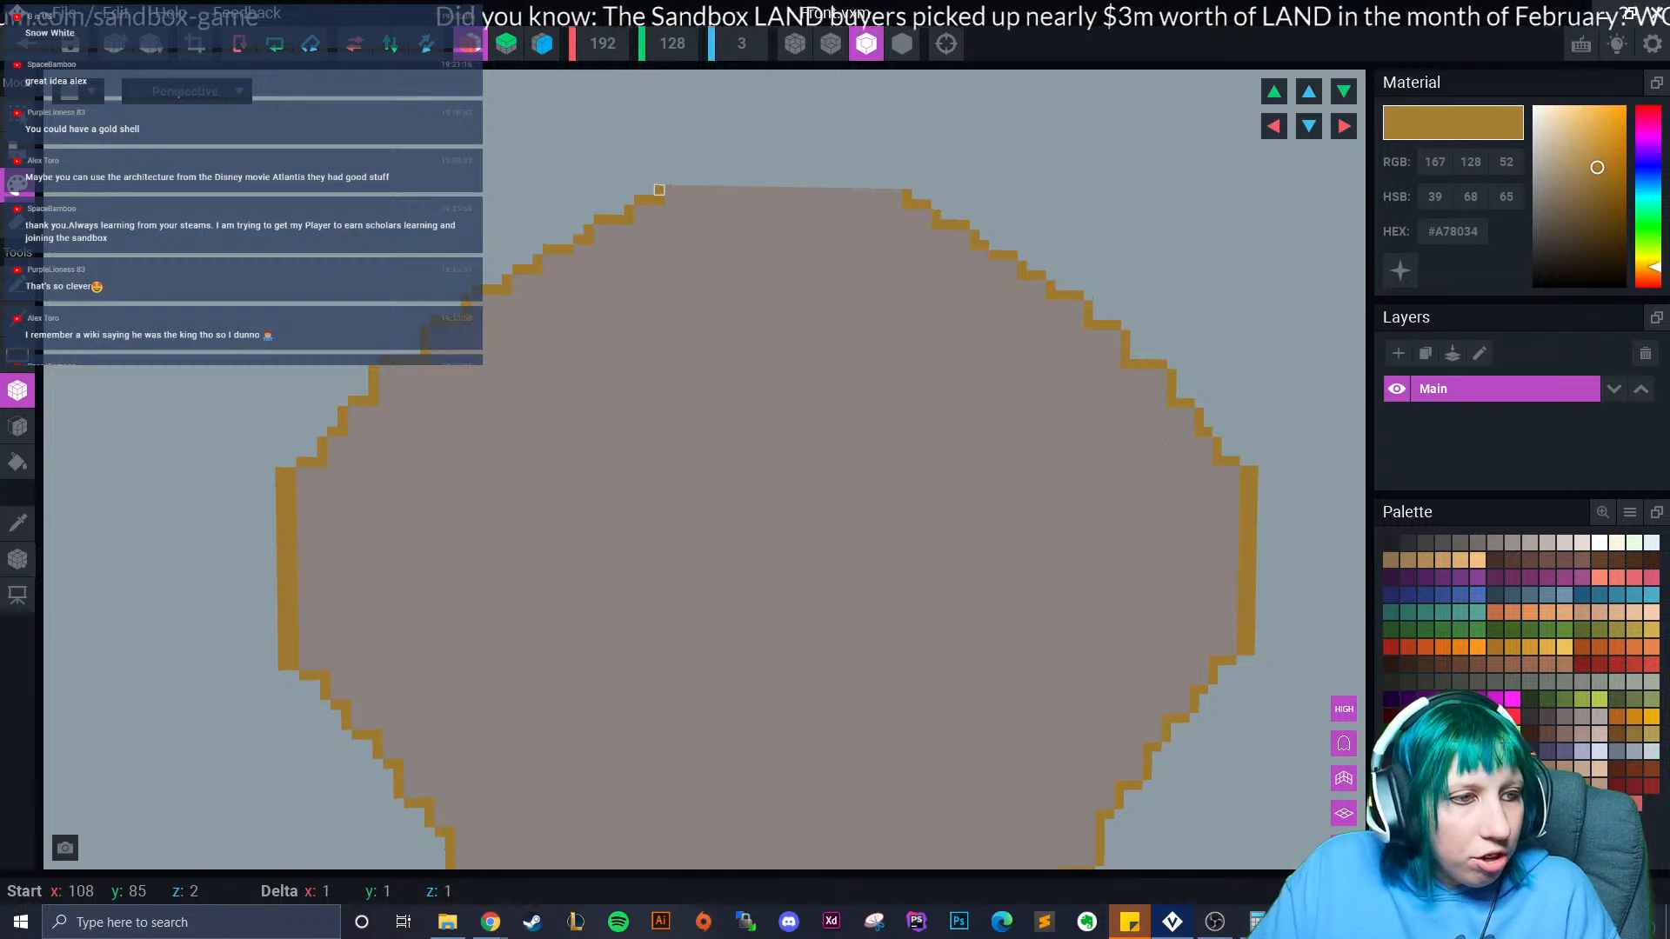
{"action": "left_click_drag", "start_coordinate": [670, 175], "coordinate": [849, 173]}
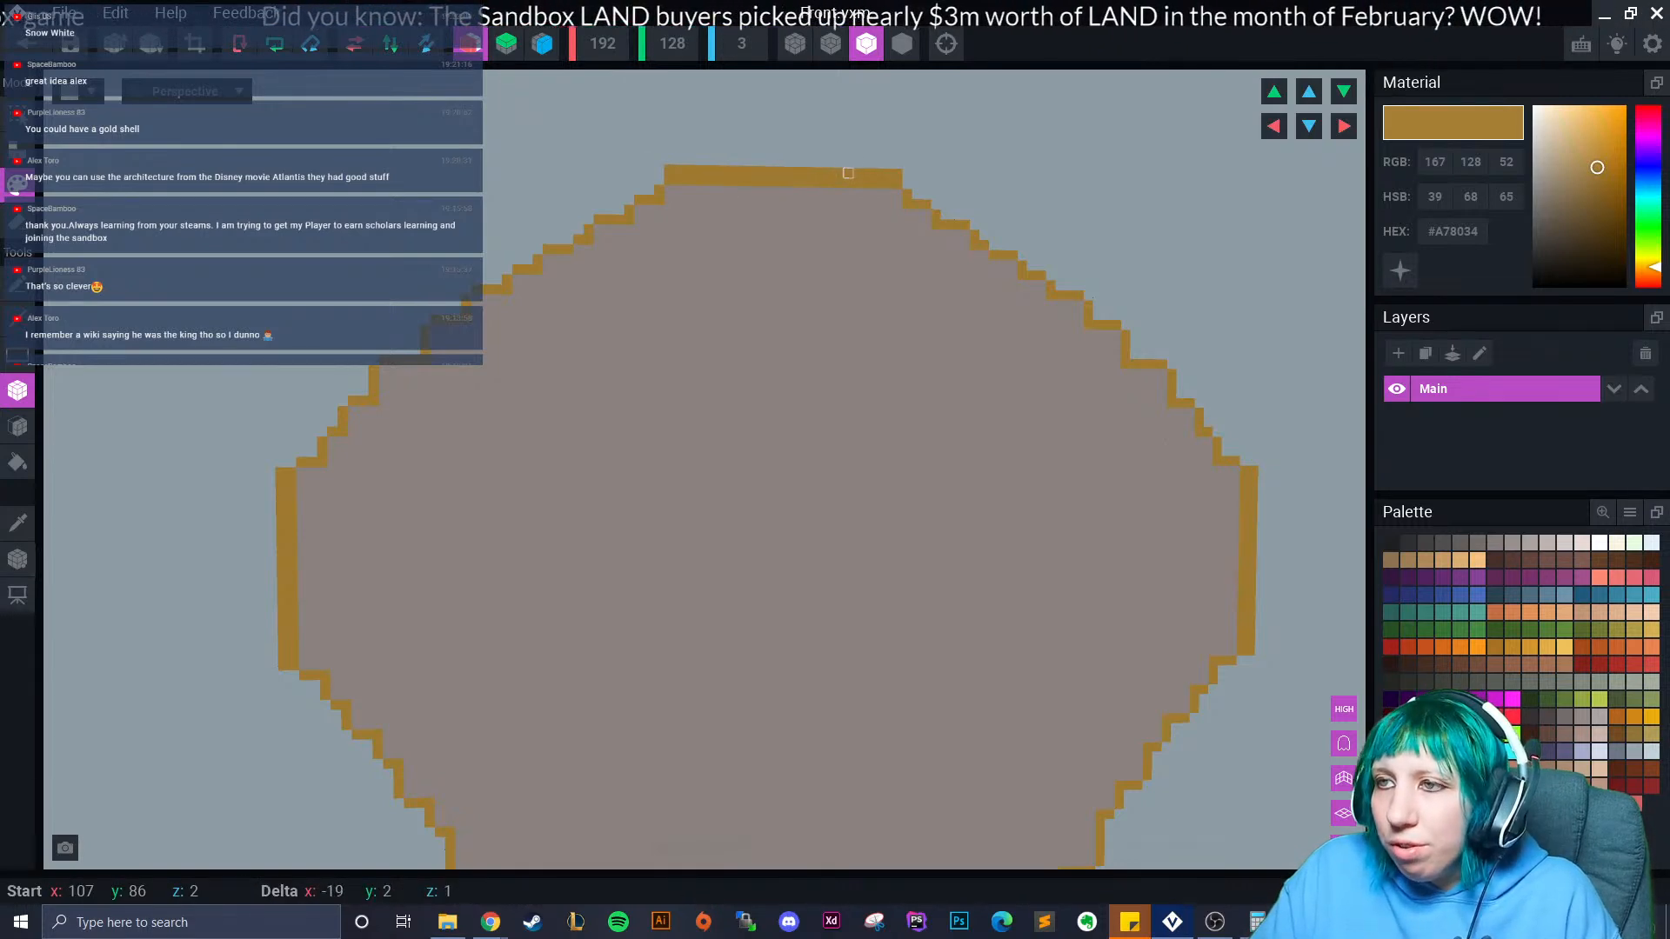
Draw a vertical #91743C line down the shell's centre from the top bar to the wall's lower edge.
{"action": "scroll", "coordinate": [805, 477], "scroll_direction": "down", "scroll_amount": 5}
{"action": "scroll", "coordinate": [727, 496], "scroll_direction": "up", "scroll_amount": 1}
{"action": "left_click_drag", "start_coordinate": [715, 265], "coordinate": [716, 709]}
{"action": "left_click", "coordinate": [1617, 735]}
{"action": "left_click", "coordinate": [1635, 734]}
{"action": "left_click_drag", "start_coordinate": [710, 264], "coordinate": [716, 710]}
Line the inside of the shell's top bar and its highest upper steps with mirrored #91743C, undoing the last stroke.
{"action": "scroll", "coordinate": [715, 321], "scroll_direction": "up", "scroll_amount": 5}
{"action": "left_click_drag", "start_coordinate": [672, 175], "coordinate": [782, 177]}
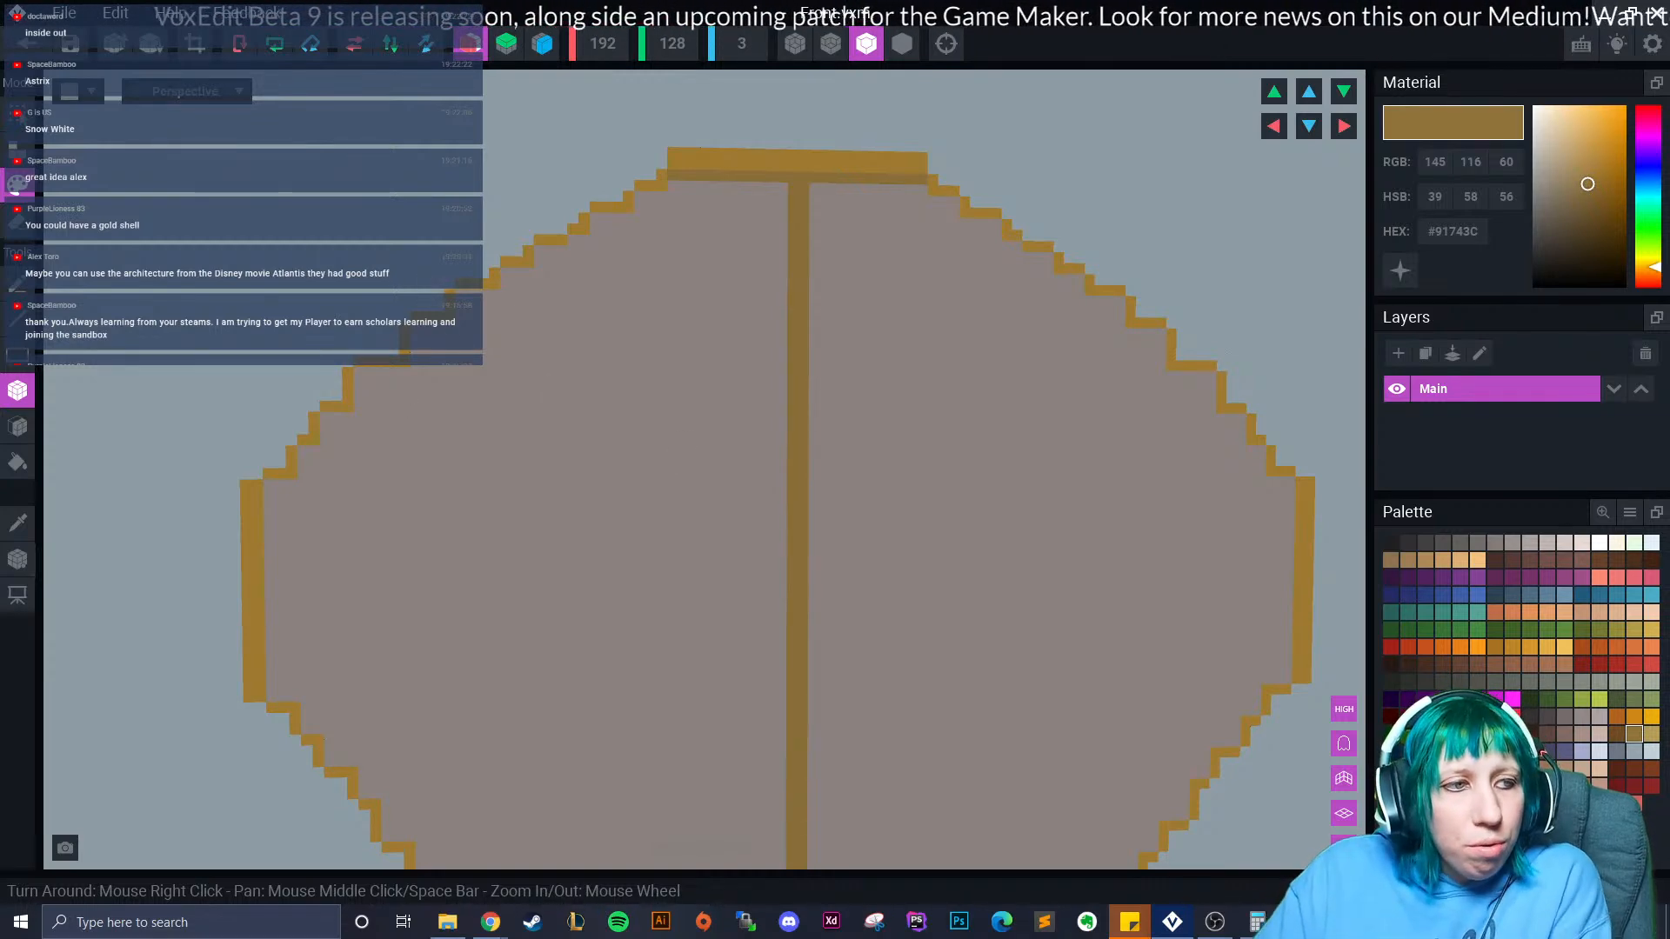
{"action": "left_click_drag", "start_coordinate": [639, 196], "coordinate": [672, 185]}
{"action": "left_click", "coordinate": [640, 208]}
{"action": "mouse_move", "coordinate": [617, 214]}
{"action": "left_mouse_down"}
{"action": "mouse_move", "coordinate": [485, 293]}
{"action": "mouse_move", "coordinate": [462, 282]}
{"action": "left_mouse_up"}
{"action": "left_click", "coordinate": [539, 262]}
{"action": "left_click", "coordinate": [506, 284]}
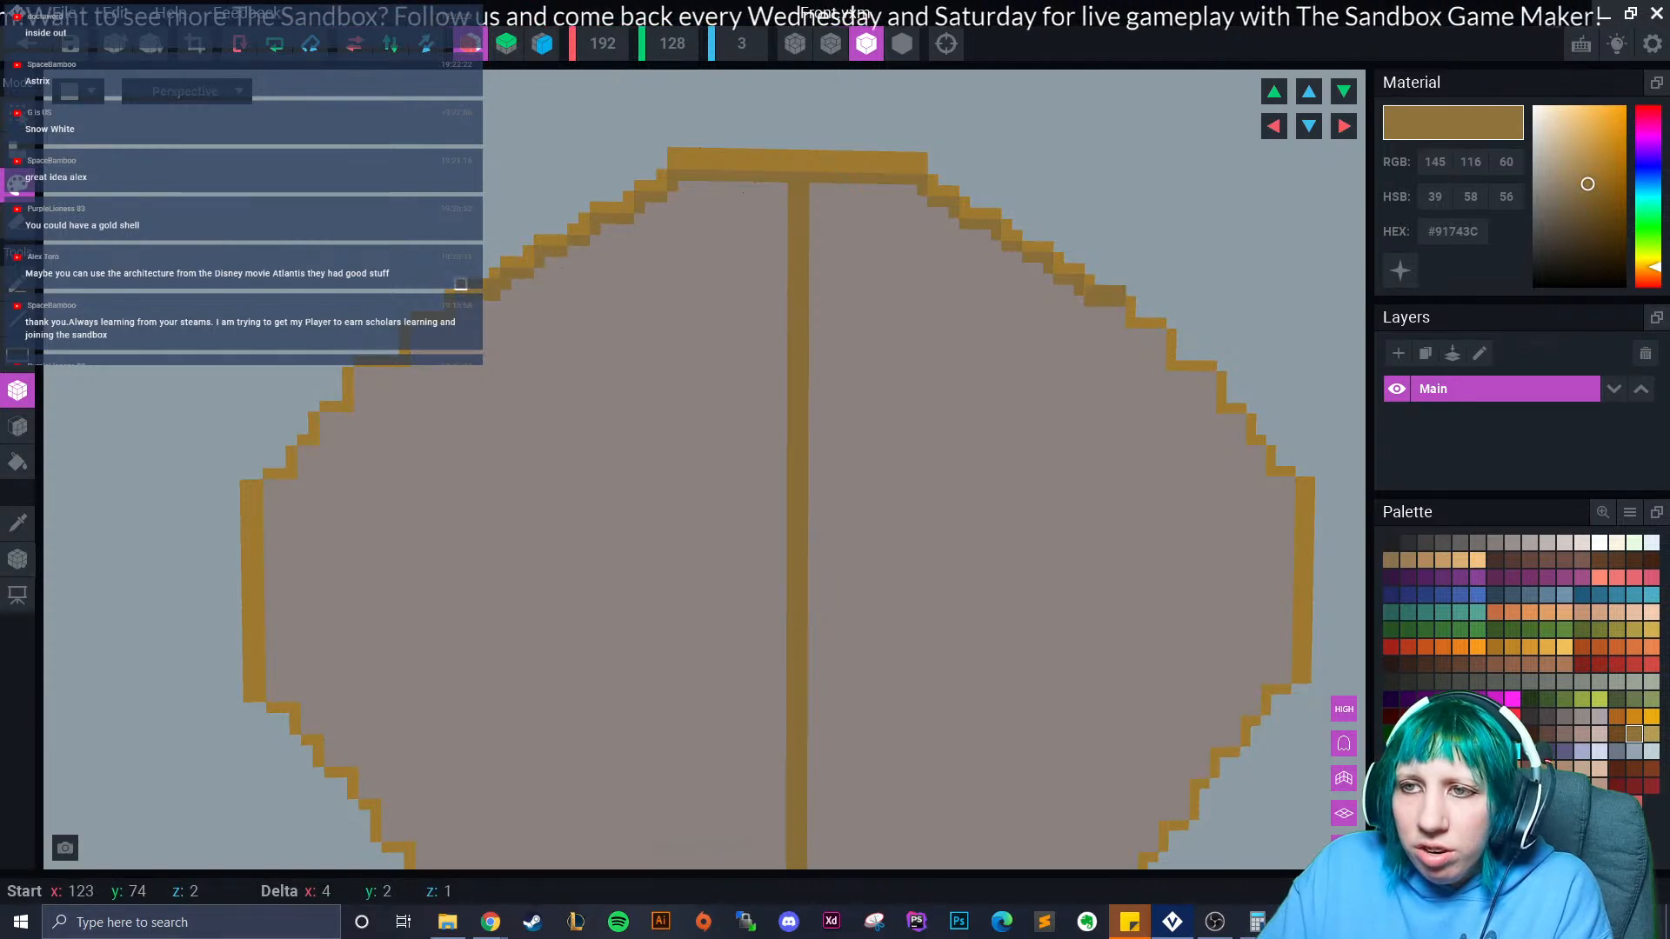
{"action": "key", "text": "ctrl+z"}
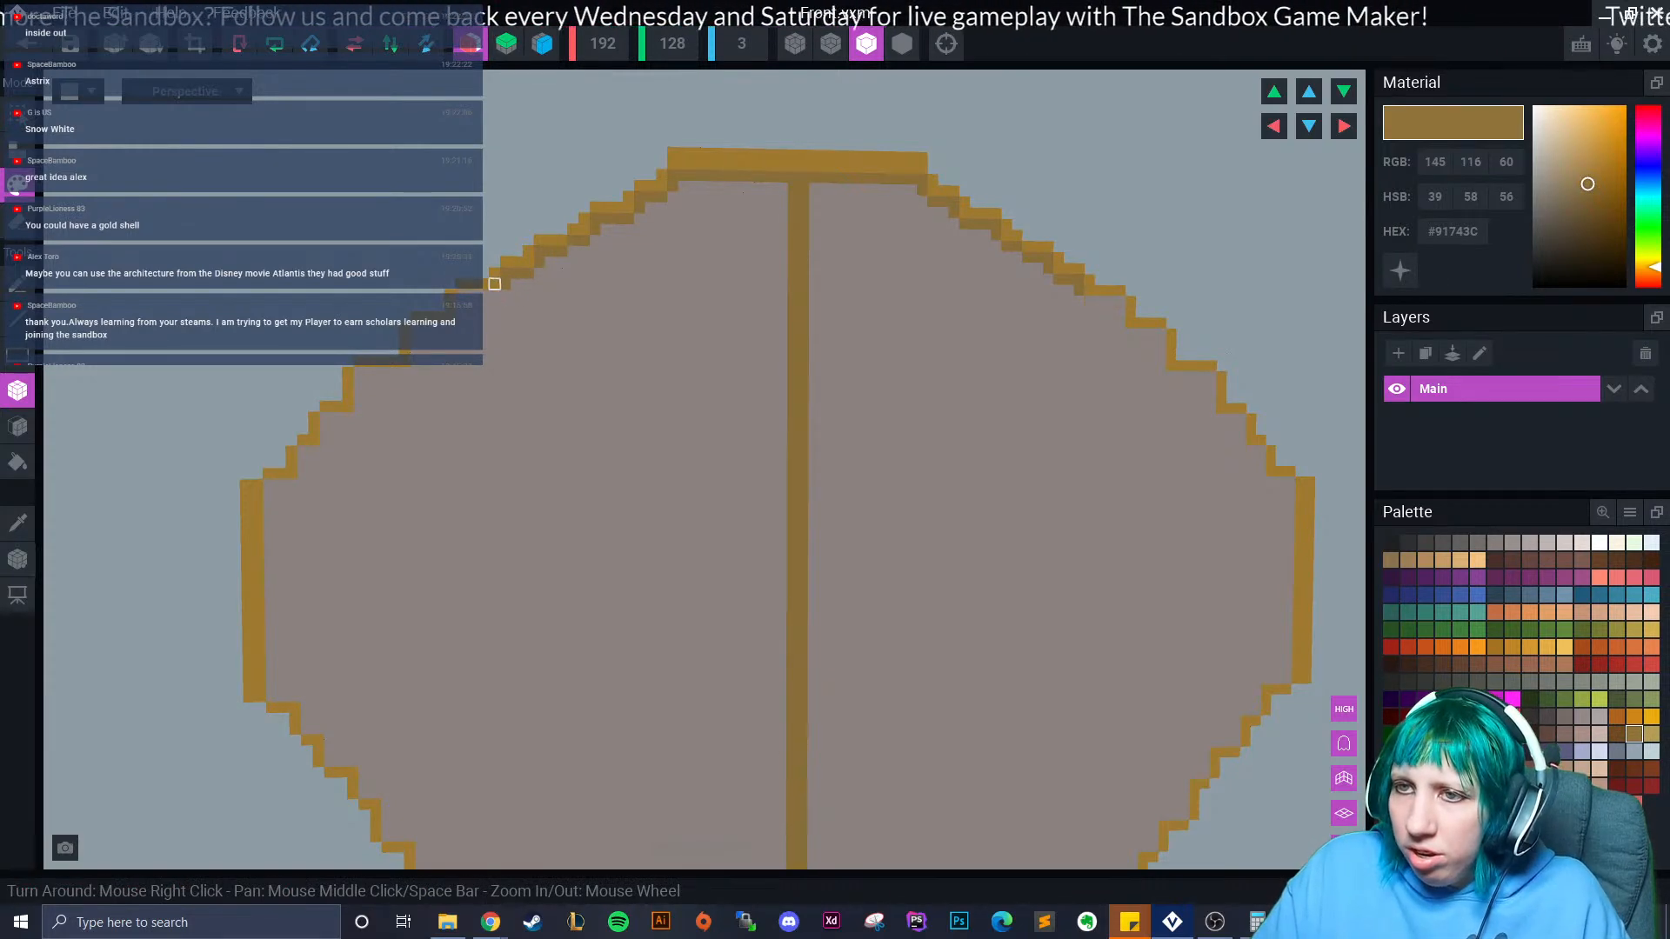
Continue the mirrored #91743C inner line along the shell's remaining upper steps toward the vertical sides.
{"action": "left_click_drag", "start_coordinate": [491, 288], "coordinate": [494, 295]}
{"action": "left_click_drag", "start_coordinate": [463, 308], "coordinate": [462, 319]}
{"action": "scroll", "coordinate": [660, 443], "scroll_direction": "down", "scroll_amount": 2}
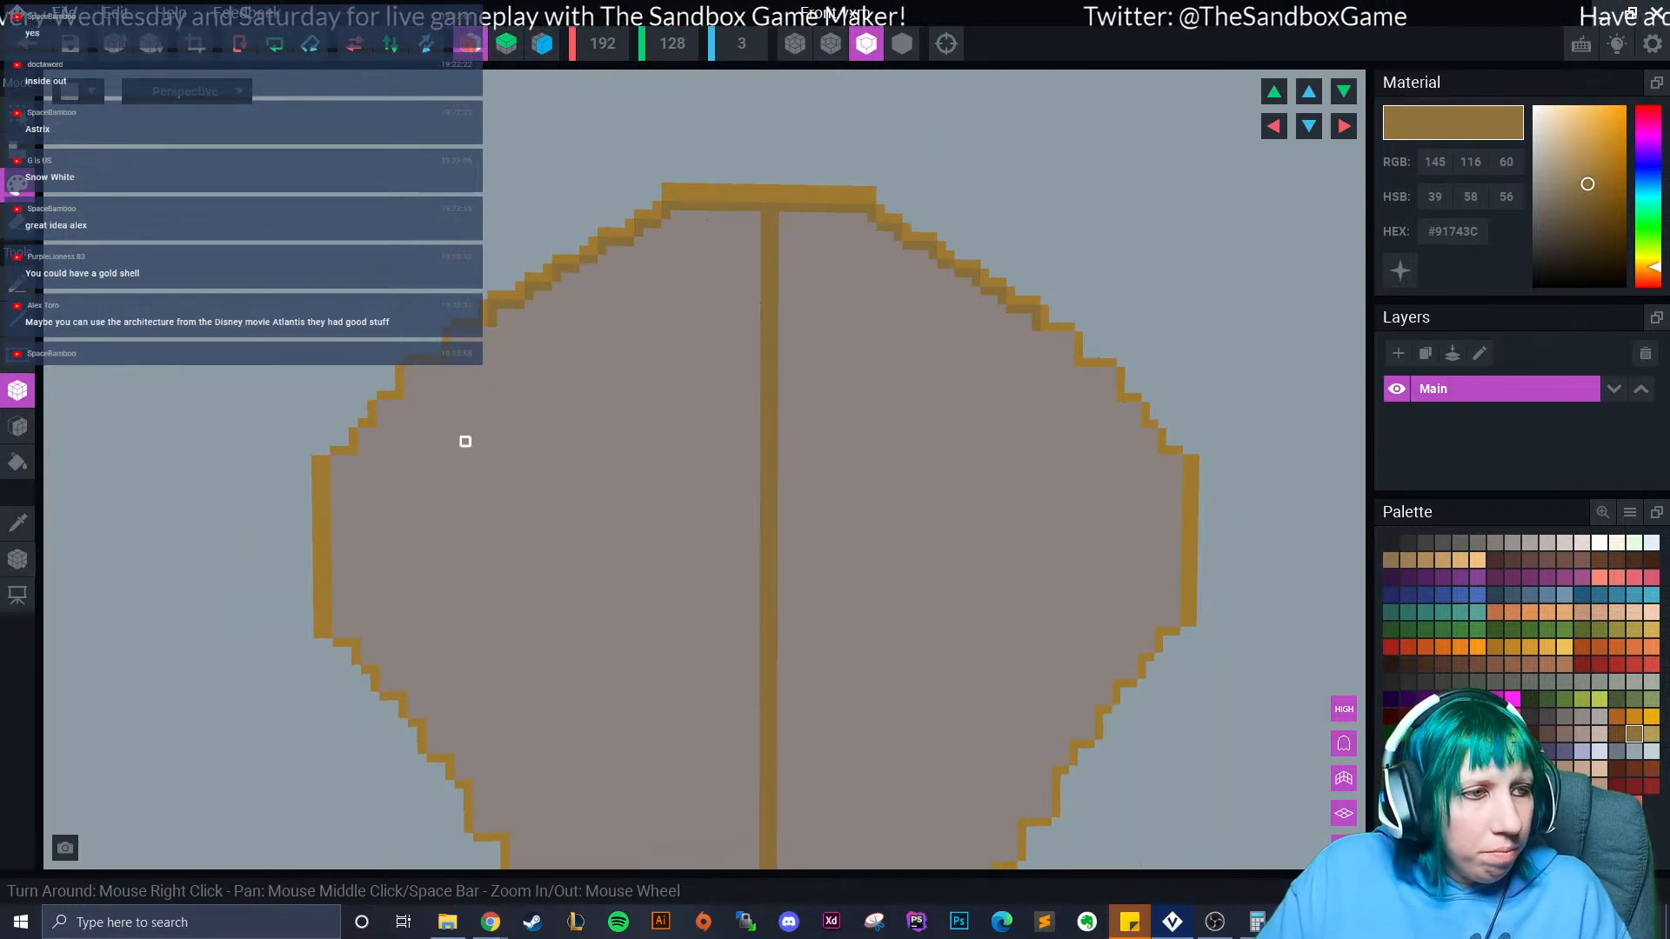
{"action": "scroll", "coordinate": [502, 360], "scroll_direction": "up", "scroll_amount": 1}
{"action": "scroll", "coordinate": [502, 360], "scroll_direction": "up", "scroll_amount": 1}
{"action": "mouse_move", "coordinate": [410, 326]}
{"action": "left_mouse_down"}
{"action": "mouse_move", "coordinate": [433, 327]}
{"action": "mouse_move", "coordinate": [391, 339]}
{"action": "mouse_move", "coordinate": [396, 364]}
{"action": "mouse_move", "coordinate": [334, 375]}
{"action": "mouse_move", "coordinate": [334, 412]}
{"action": "left_mouse_up"}
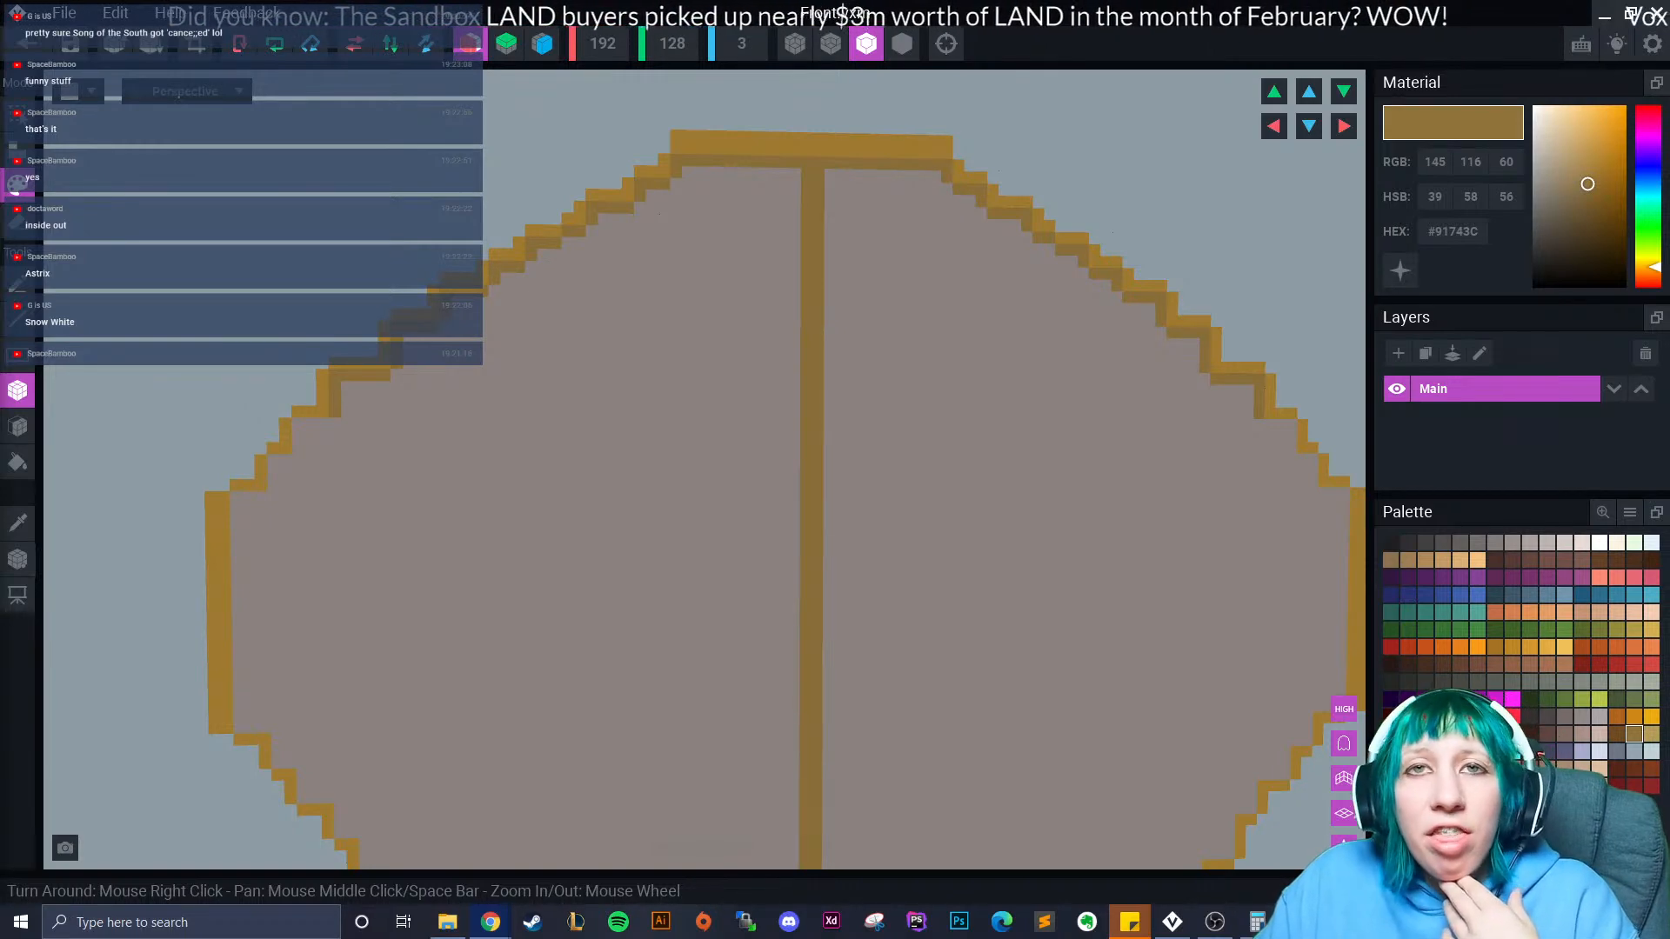
{"action": "right_click_drag", "start_coordinate": [348, 478], "coordinate": [362, 470]}
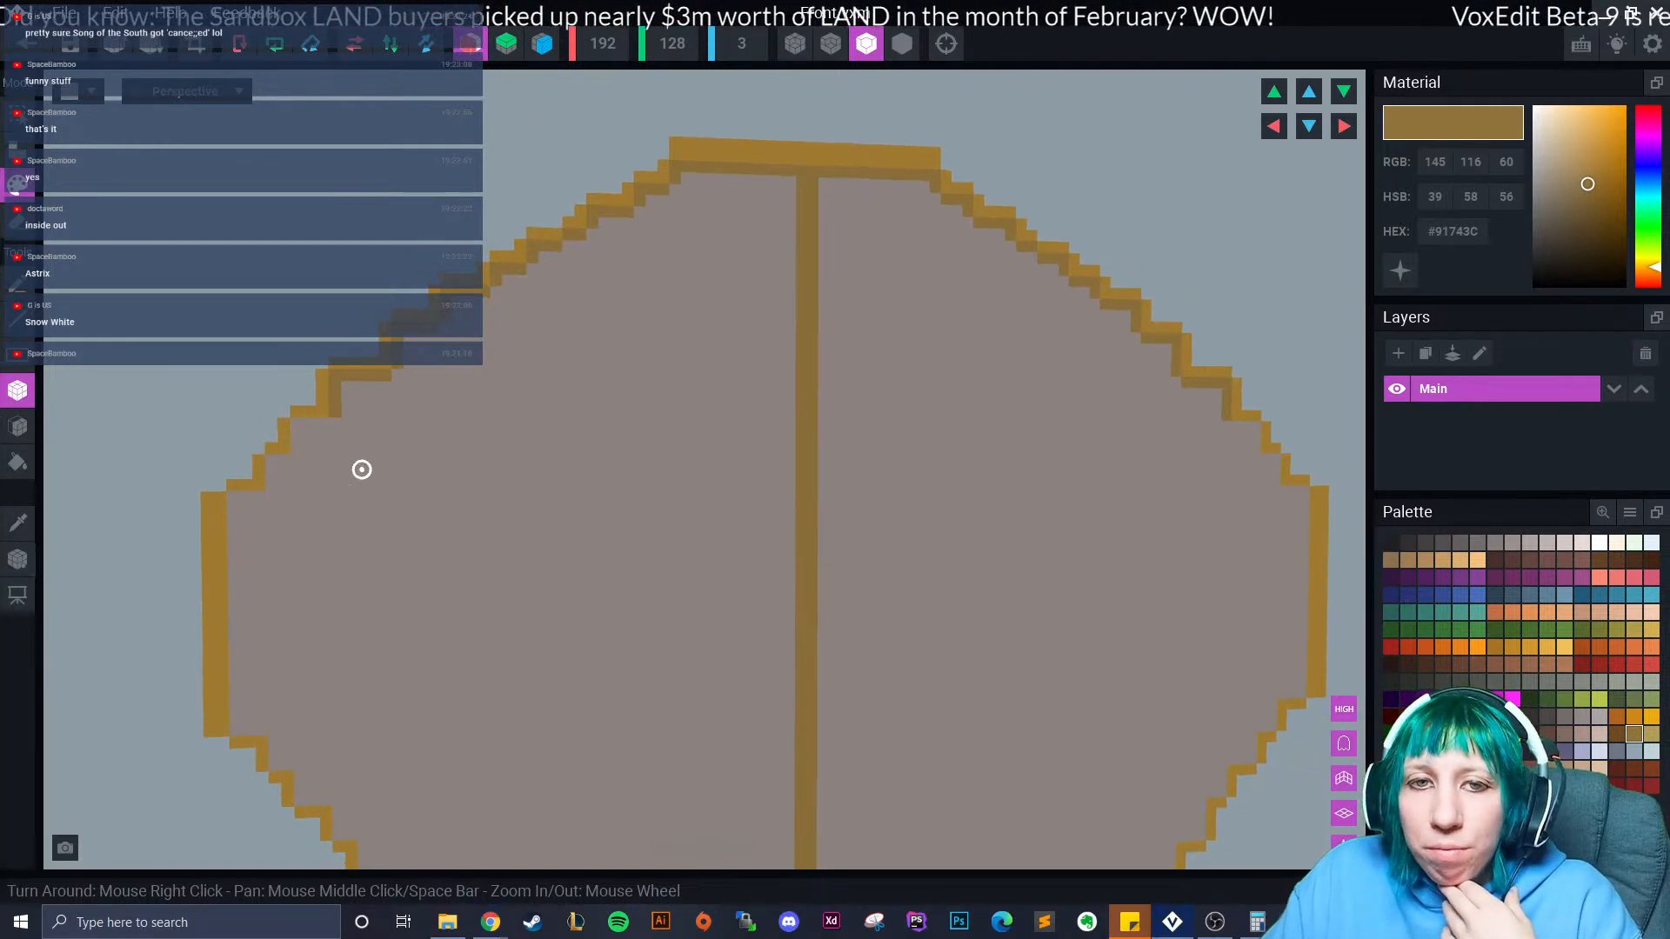
Line the inside of the shell's vertical sides and the first steps below them with mirrored #91743C.
{"action": "scroll", "coordinate": [545, 493], "scroll_direction": "up", "scroll_amount": 8}
{"action": "mouse_move", "coordinate": [377, 183]}
{"action": "left_mouse_down"}
{"action": "mouse_move", "coordinate": [366, 172]}
{"action": "mouse_move", "coordinate": [388, 172]}
{"action": "mouse_move", "coordinate": [346, 208]}
{"action": "left_mouse_up"}
{"action": "mouse_move", "coordinate": [346, 207]}
{"action": "left_mouse_down"}
{"action": "mouse_move", "coordinate": [348, 230]}
{"action": "mouse_move", "coordinate": [315, 242]}
{"action": "mouse_move", "coordinate": [334, 449]}
{"action": "mouse_move", "coordinate": [360, 453]}
{"action": "mouse_move", "coordinate": [368, 480]}
{"action": "left_mouse_up"}
{"action": "left_click", "coordinate": [378, 479]}
{"action": "left_click", "coordinate": [390, 490]}
{"action": "left_click", "coordinate": [391, 510]}
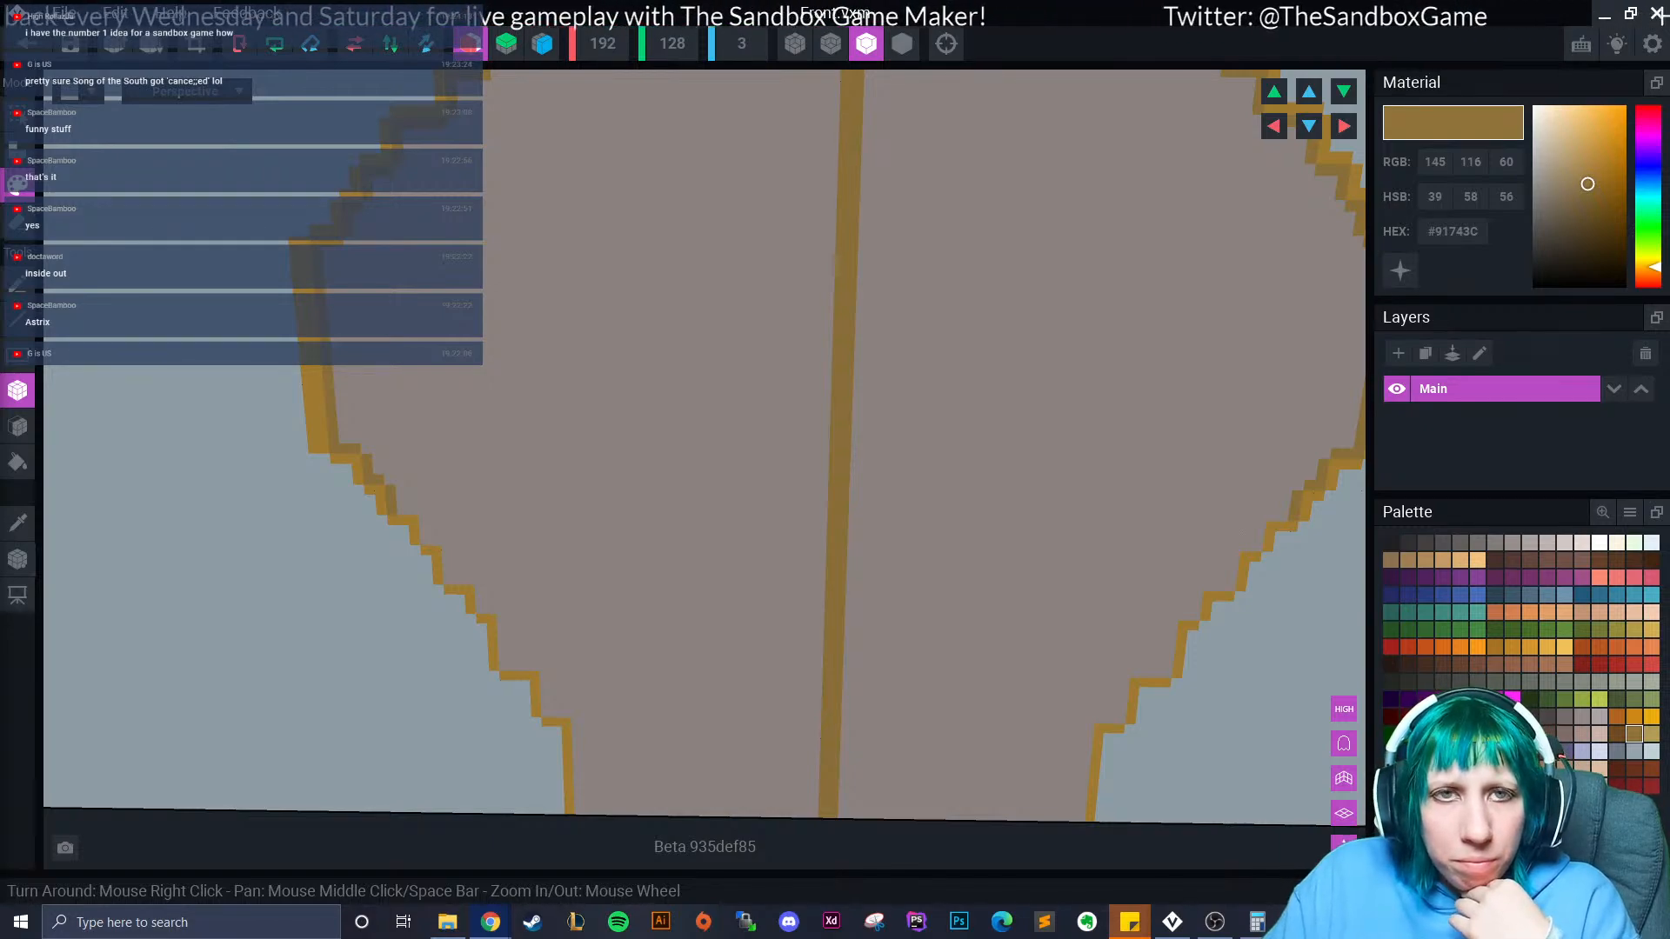
{"action": "left_click_drag", "start_coordinate": [0, 131], "coordinate": [452, 2]}
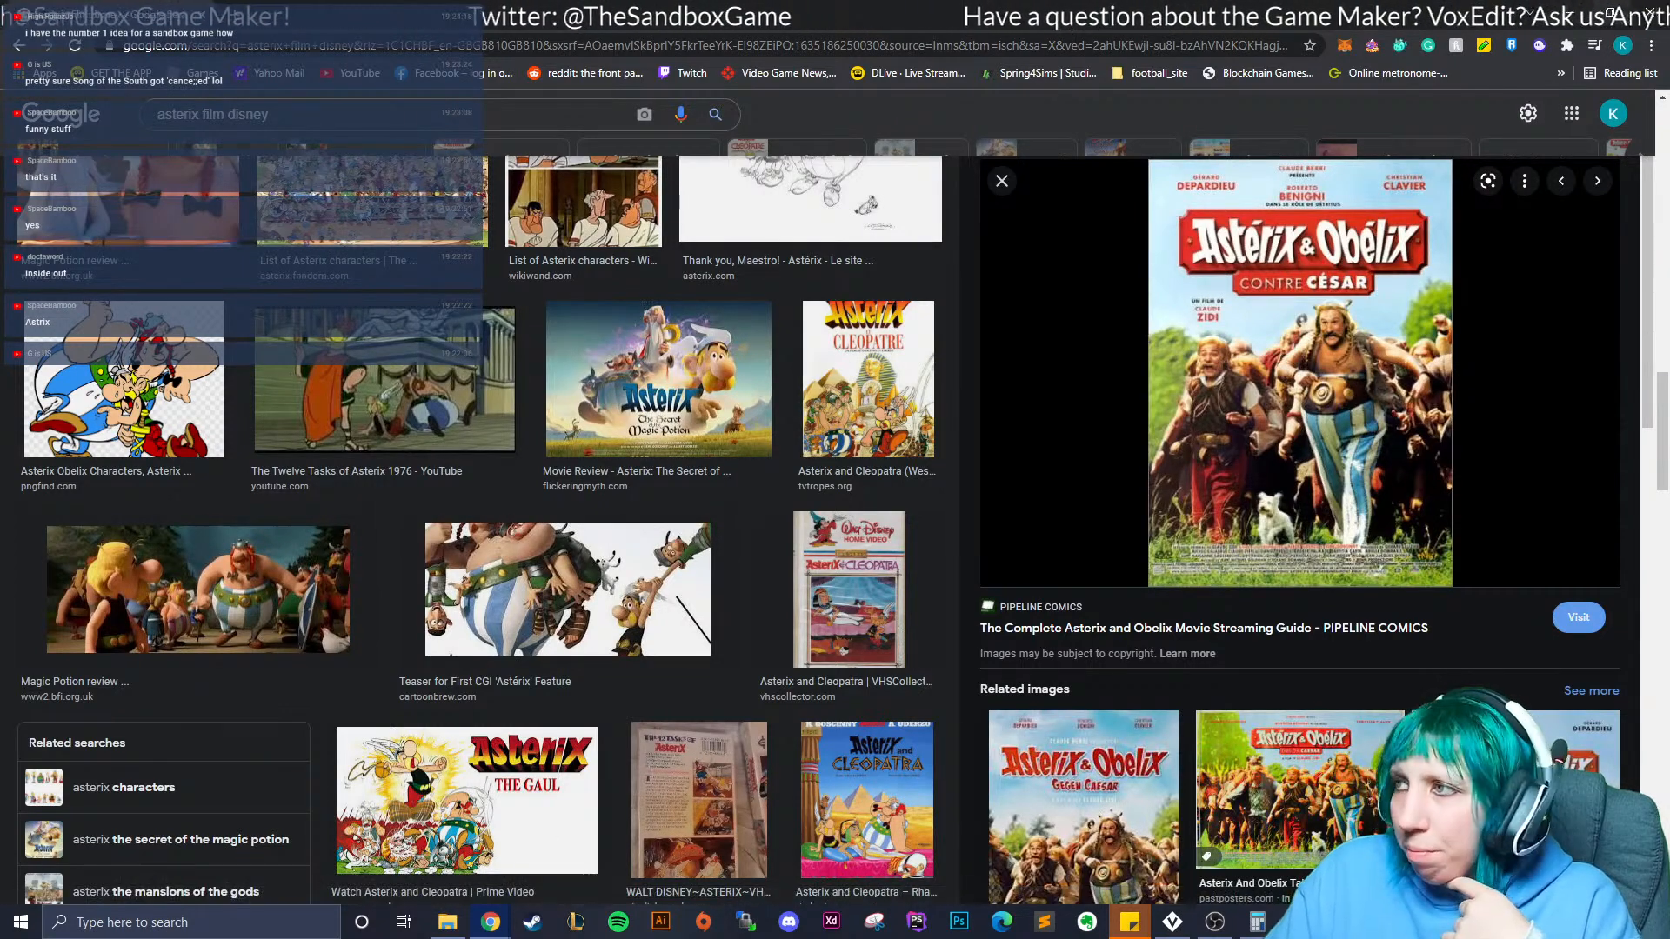
{"action": "key", "text": "alt+Tab"}
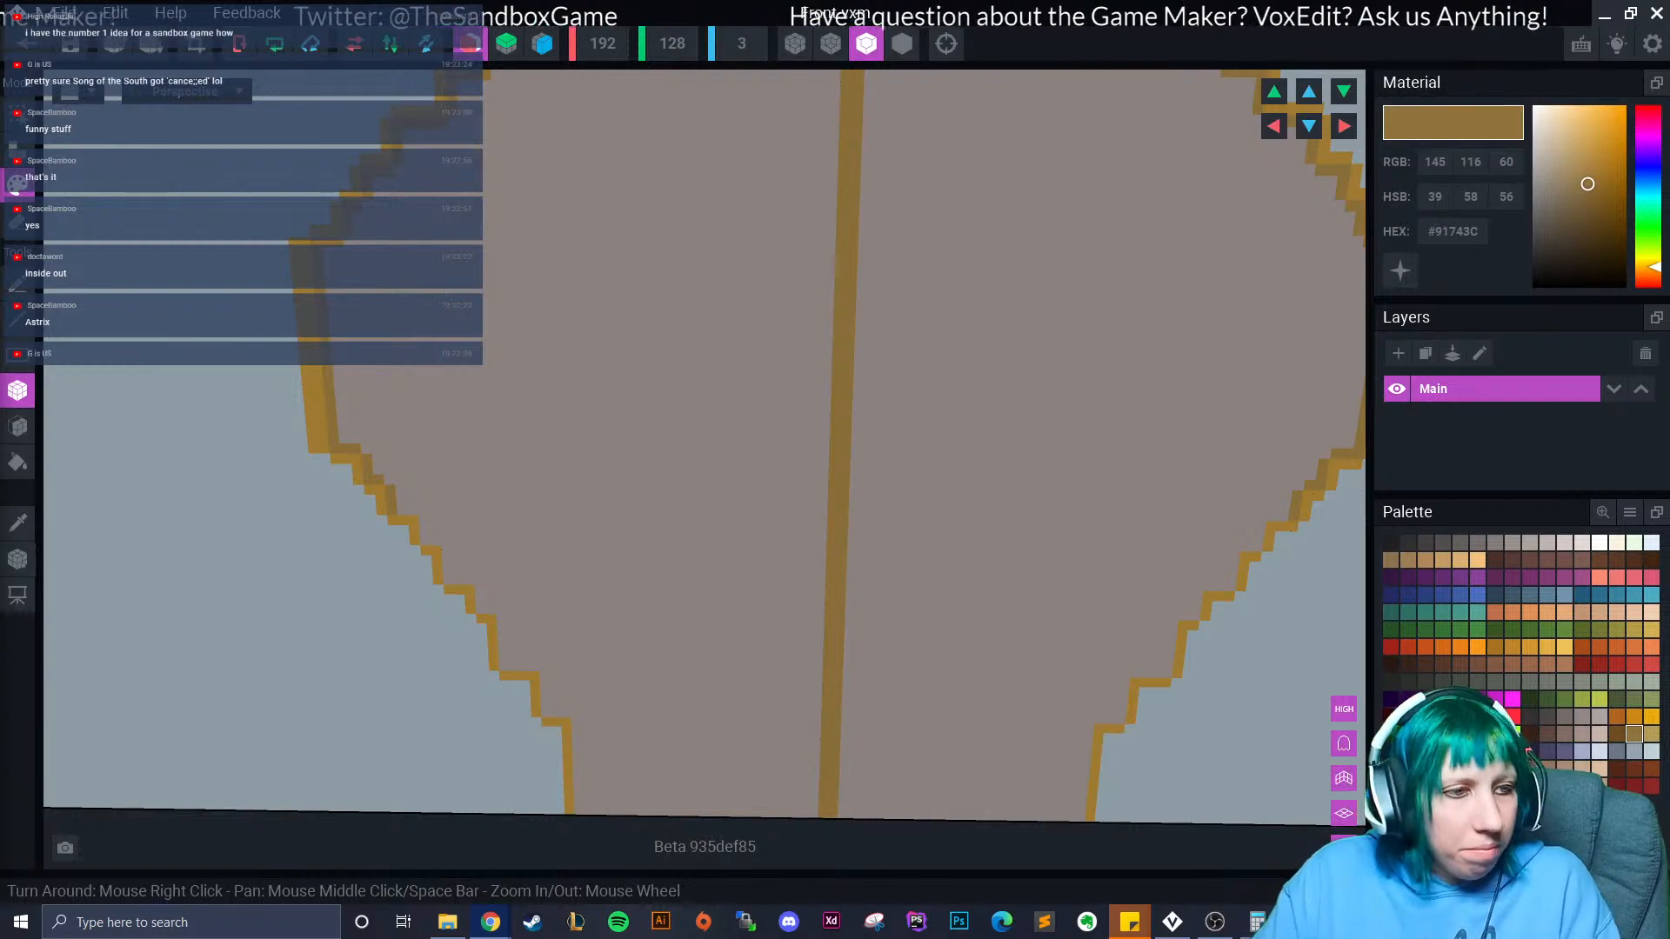
Extend the mirrored #91743C inner line down the shell's lower steps and along the base at the wall's lower edge.
{"action": "middle_click_drag", "start_coordinate": [679, 613], "coordinate": [661, 555]}
{"action": "scroll", "coordinate": [568, 482], "scroll_direction": "up", "scroll_amount": 1}
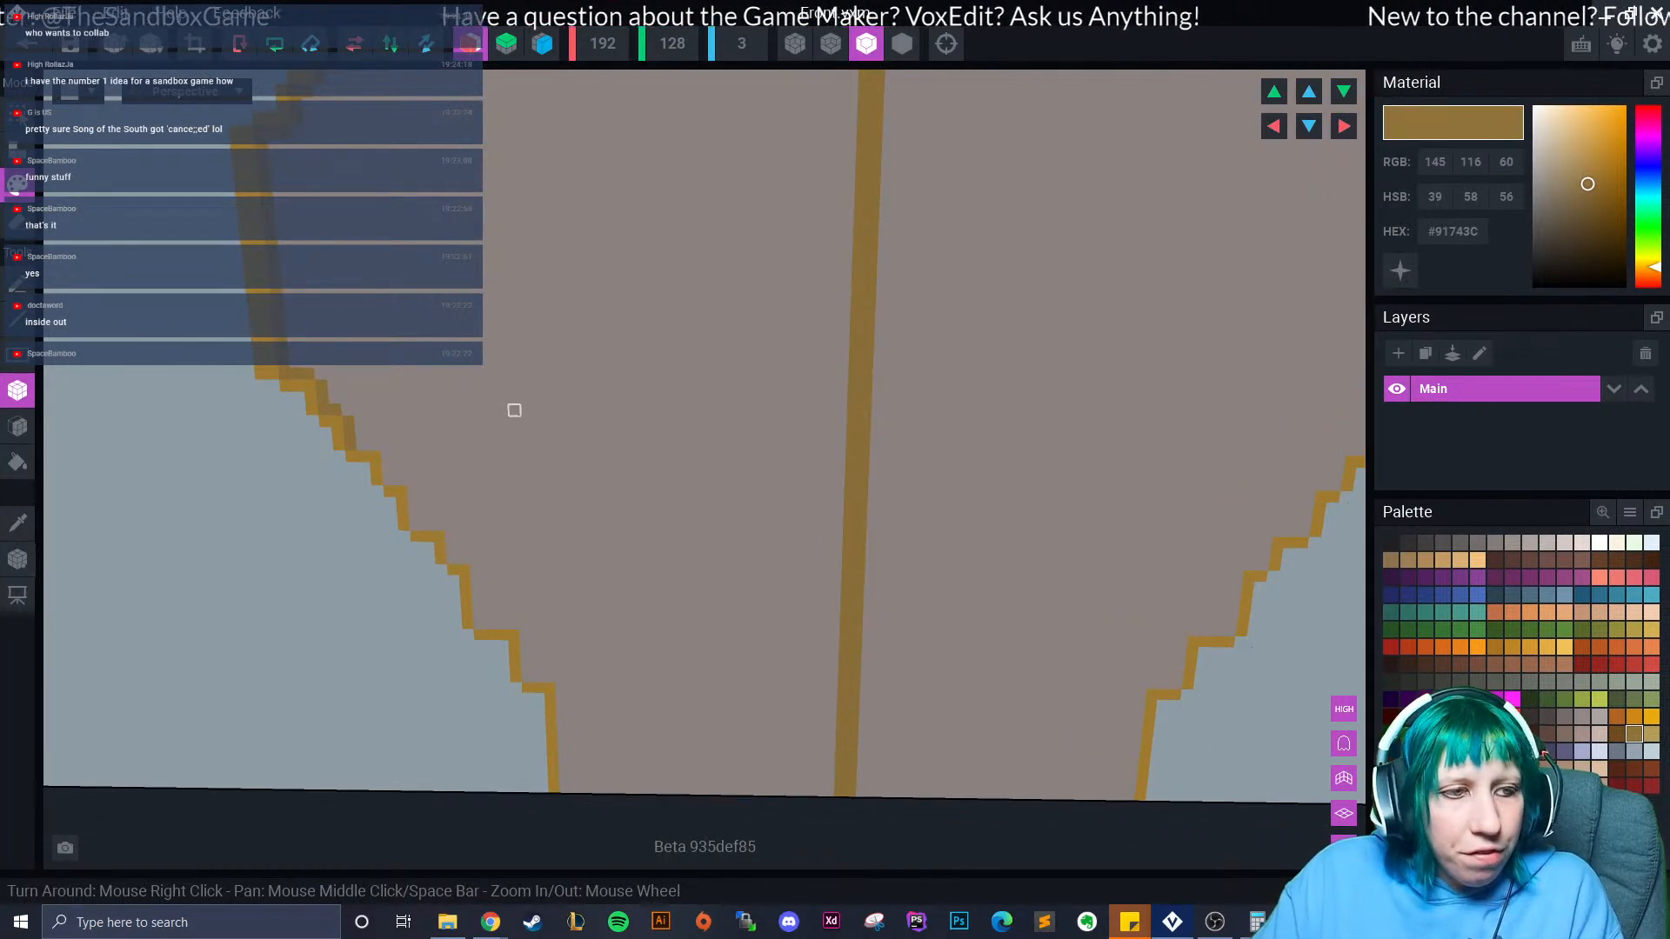
{"action": "mouse_move", "coordinate": [364, 448]}
{"action": "left_mouse_down"}
{"action": "mouse_move", "coordinate": [488, 591]}
{"action": "mouse_move", "coordinate": [479, 623]}
{"action": "mouse_move", "coordinate": [522, 633]}
{"action": "mouse_move", "coordinate": [524, 677]}
{"action": "mouse_move", "coordinate": [548, 677]}
{"action": "left_mouse_up"}
{"action": "left_click", "coordinate": [463, 560]}
{"action": "right_click_drag", "start_coordinate": [549, 678], "coordinate": [546, 679]}
{"action": "mouse_move", "coordinate": [546, 678]}
{"action": "middle_mouse_down"}
{"action": "mouse_move", "coordinate": [378, 535]}
{"action": "mouse_move", "coordinate": [388, 556]}
{"action": "middle_mouse_up"}
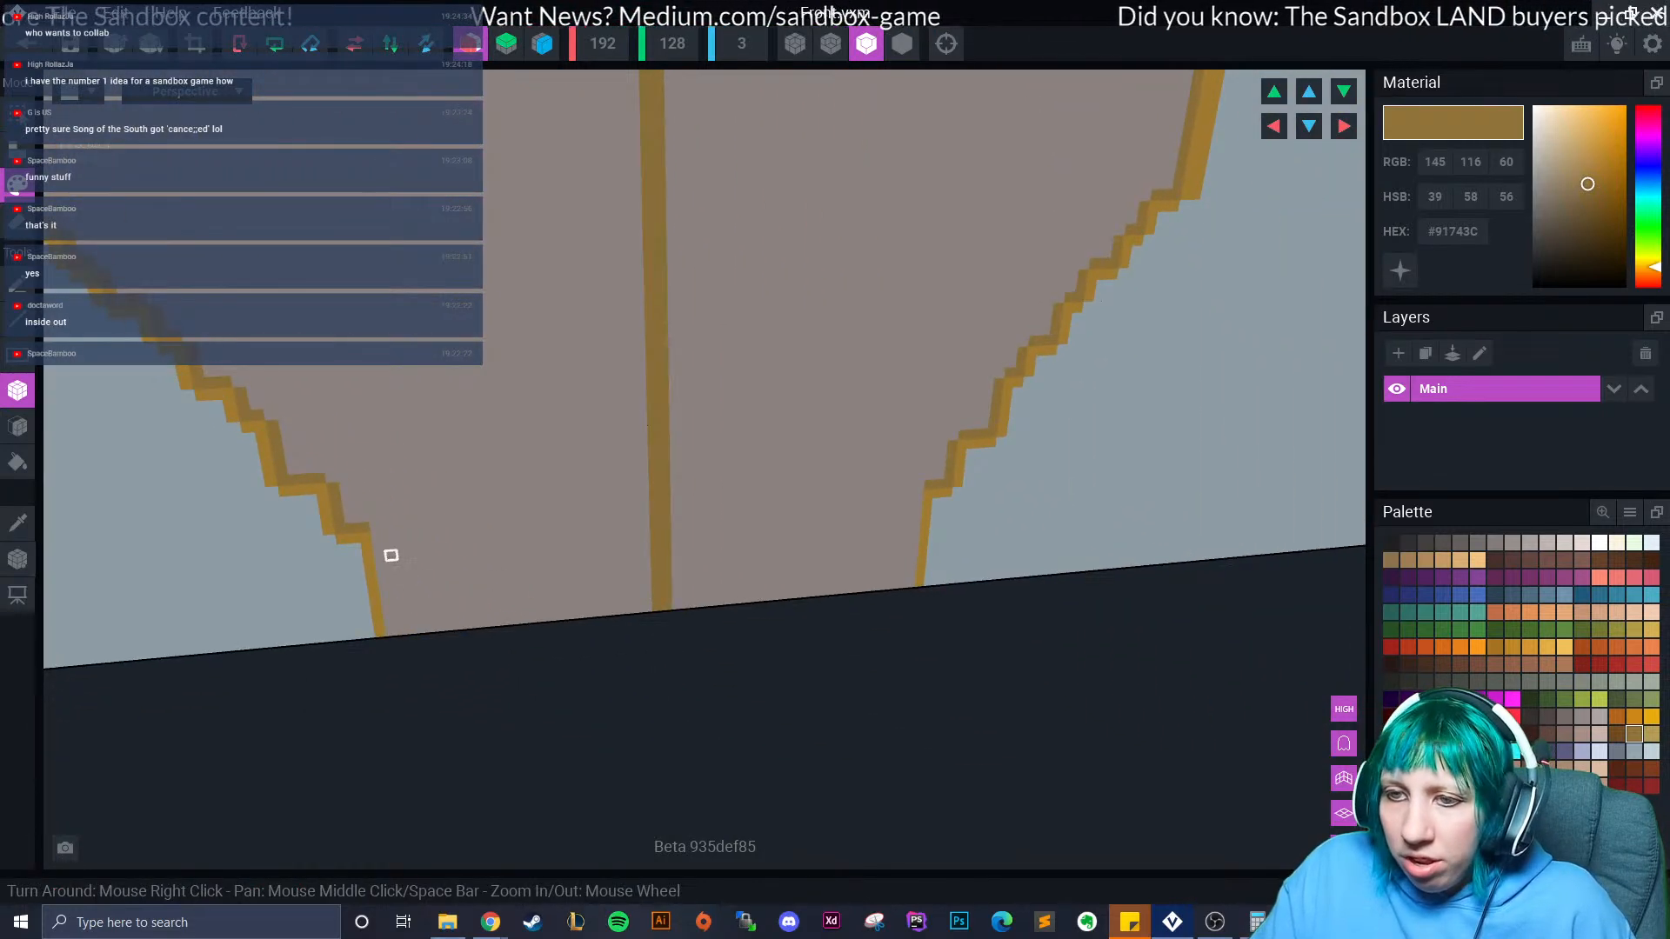
{"action": "mouse_move", "coordinate": [373, 534]}
{"action": "left_mouse_down"}
{"action": "mouse_move", "coordinate": [390, 632]}
{"action": "mouse_move", "coordinate": [646, 608]}
{"action": "left_mouse_up"}
Try filling both halves of the shell with #B39D57, then with #FA8972.
{"action": "scroll", "coordinate": [832, 541], "scroll_direction": "down", "scroll_amount": 4}
{"action": "scroll", "coordinate": [832, 541], "scroll_direction": "down", "scroll_amount": 2}
{"action": "scroll", "coordinate": [813, 582], "scroll_direction": "up", "scroll_amount": 4}
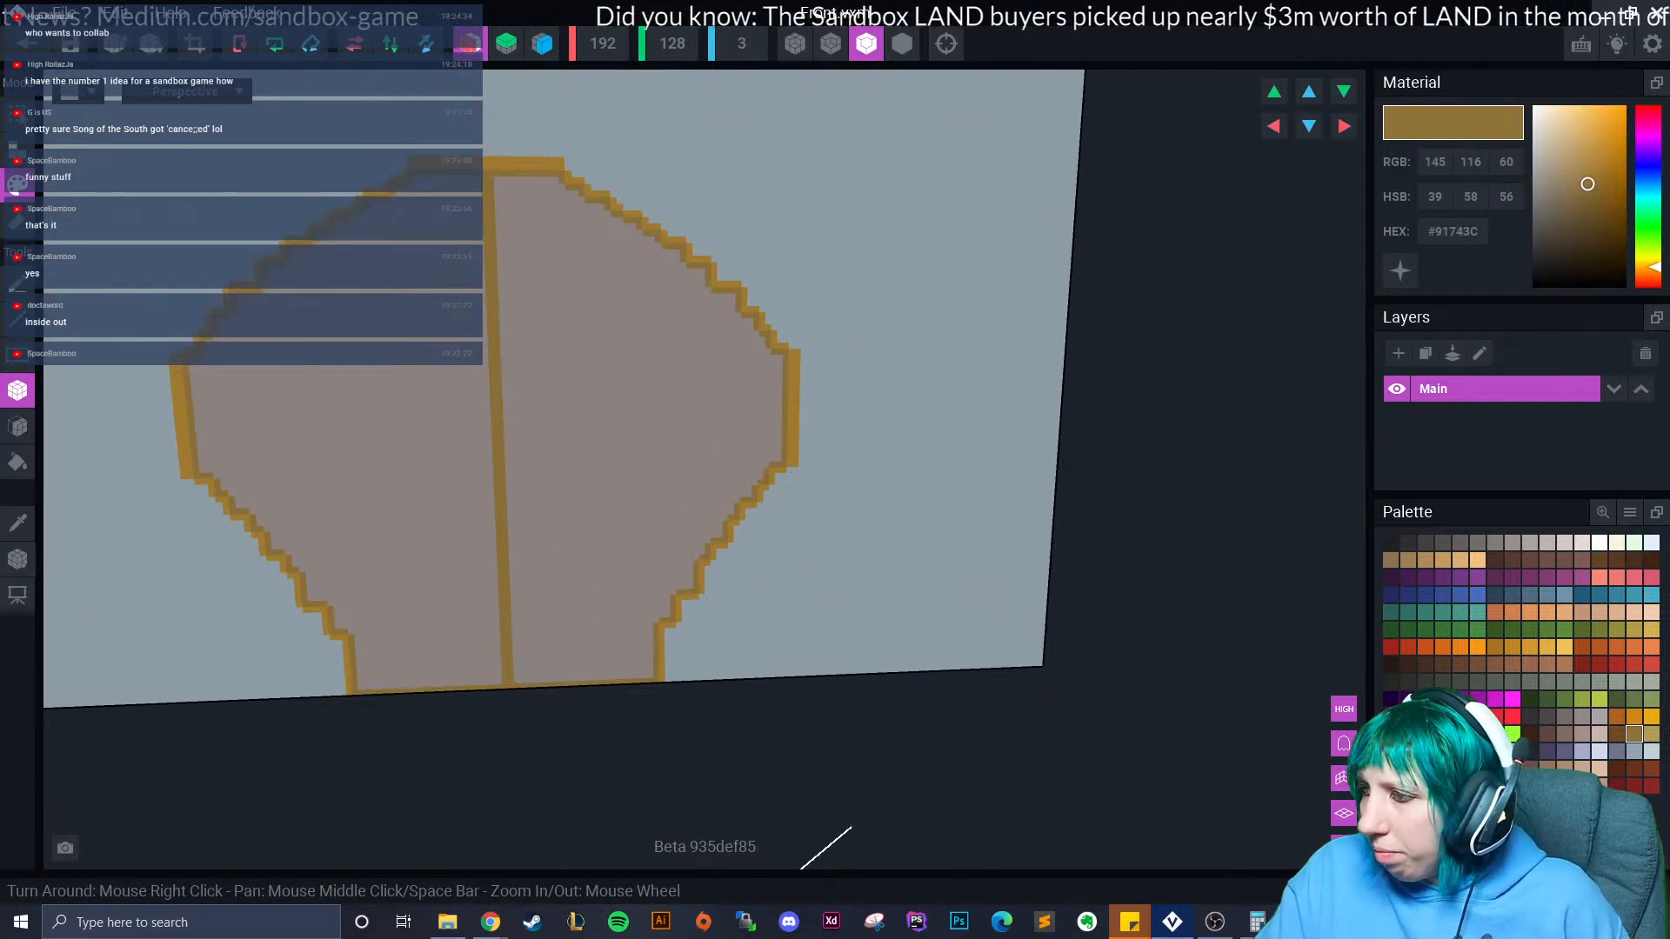
{"action": "left_click", "coordinate": [1652, 734]}
{"action": "left_click", "coordinate": [17, 426]}
{"action": "left_click", "coordinate": [458, 355]}
{"action": "scroll", "coordinate": [566, 391], "scroll_direction": "down", "scroll_amount": 2}
{"action": "scroll", "coordinate": [565, 391], "scroll_direction": "up", "scroll_amount": 2}
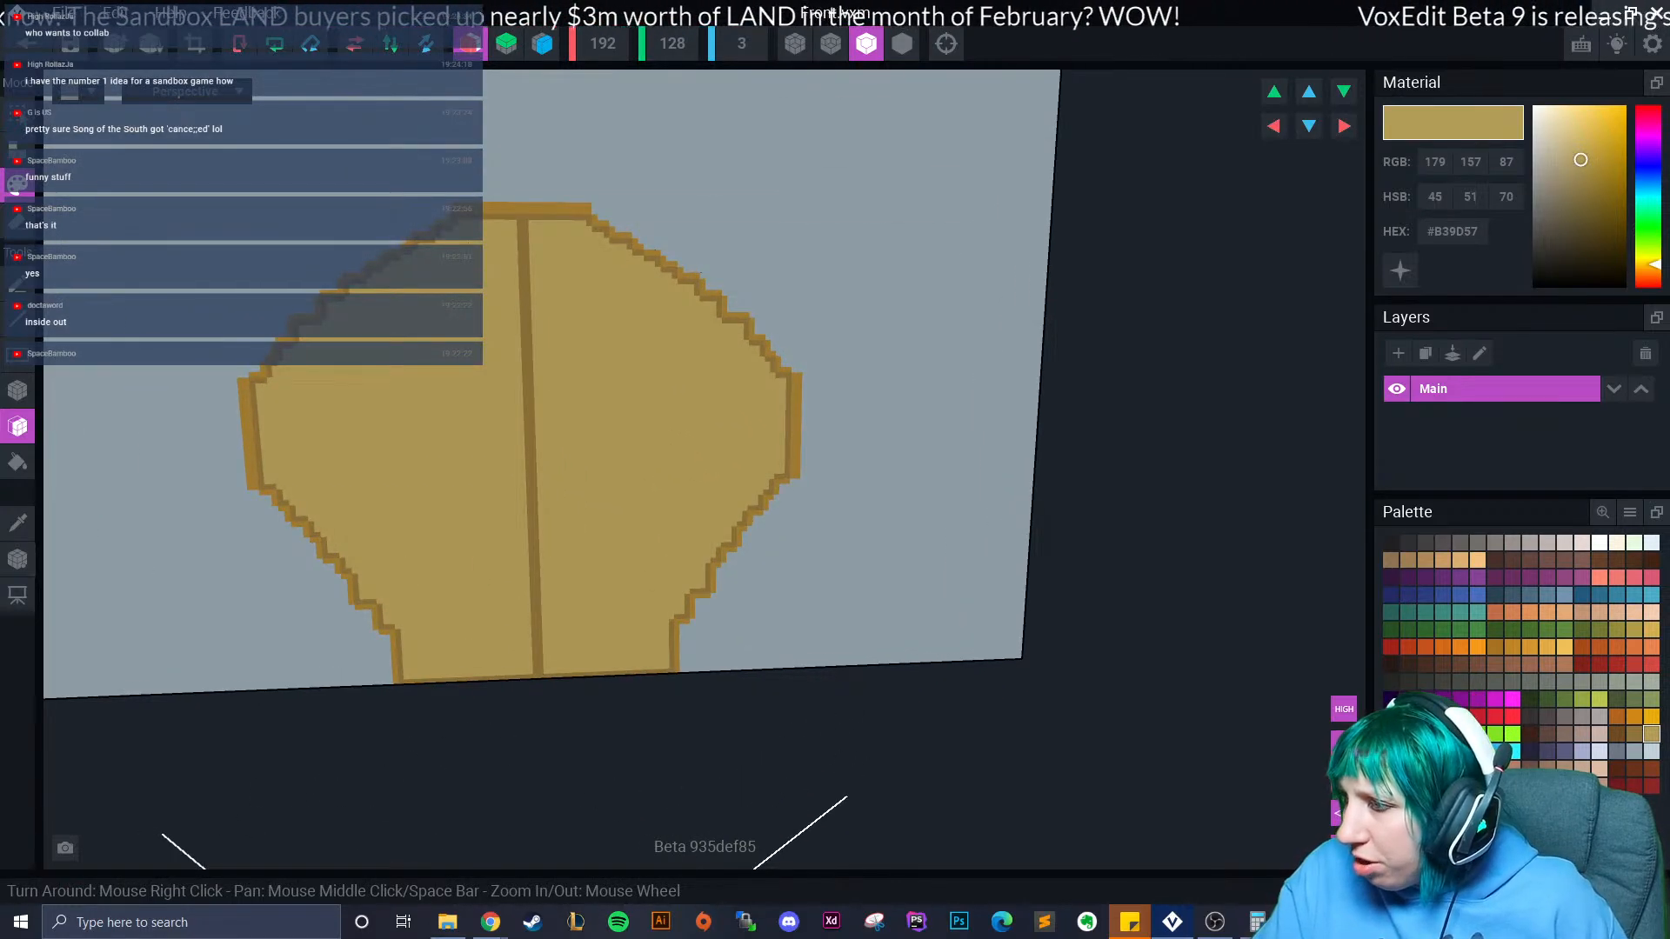
{"action": "left_click", "coordinate": [1600, 577]}
{"action": "left_click", "coordinate": [438, 451]}
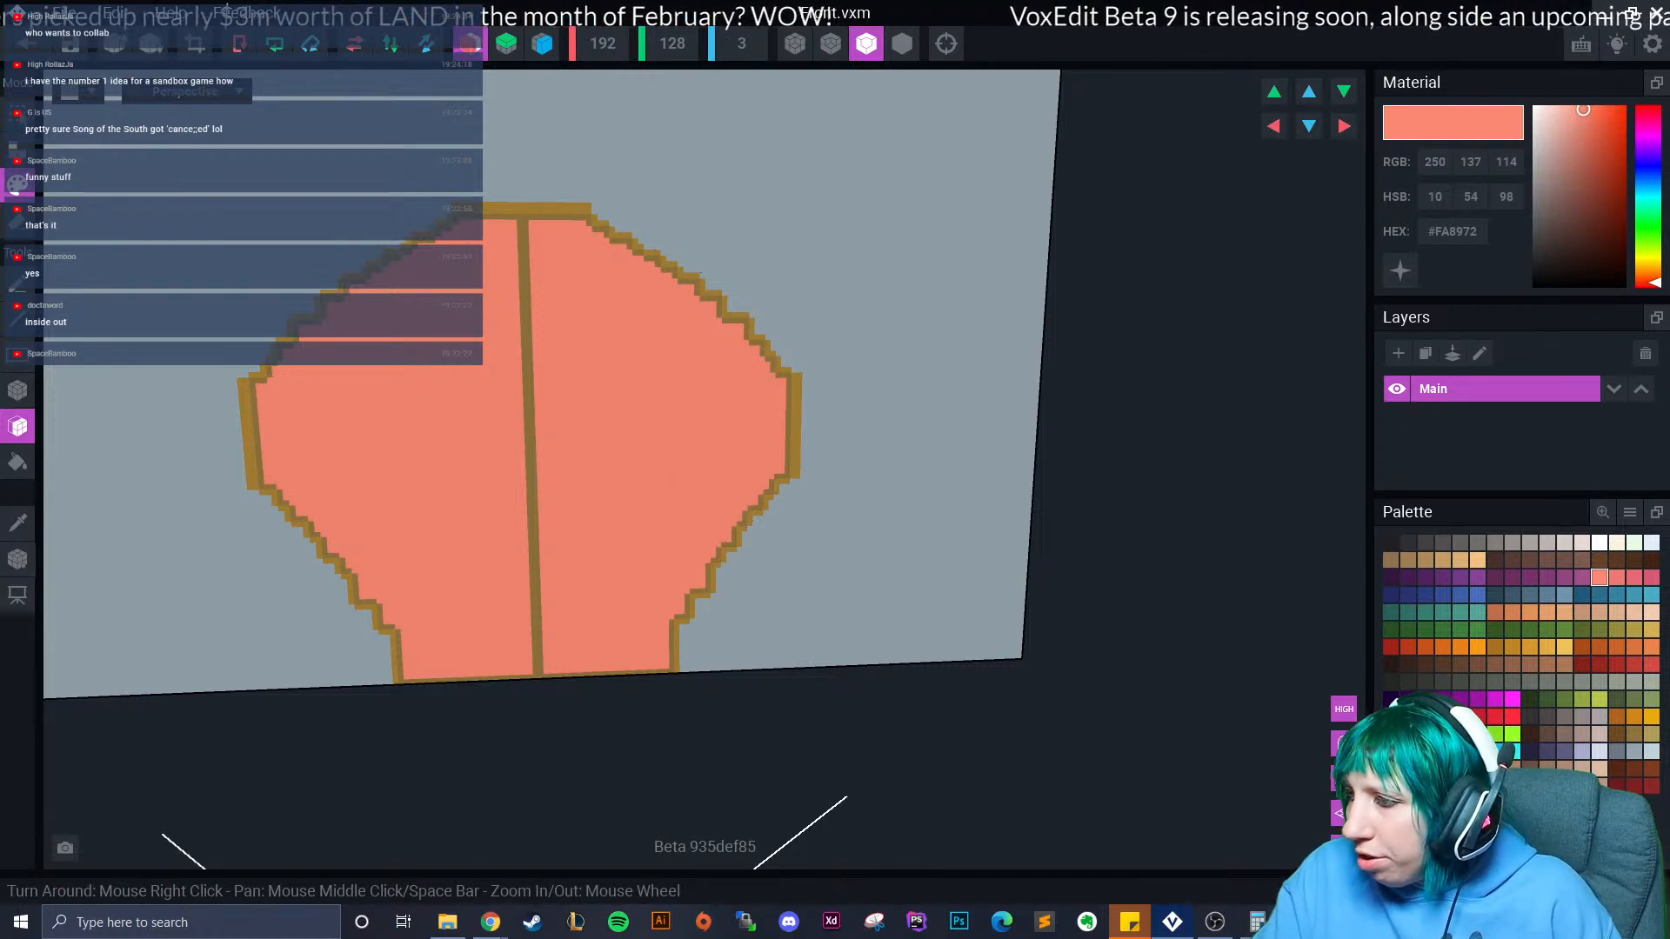
Try #D2DAED, #96A4AE and #A5ABCB in turn as fill colours for both shell halves.
{"action": "left_click", "coordinate": [1599, 751]}
{"action": "left_click", "coordinate": [298, 385]}
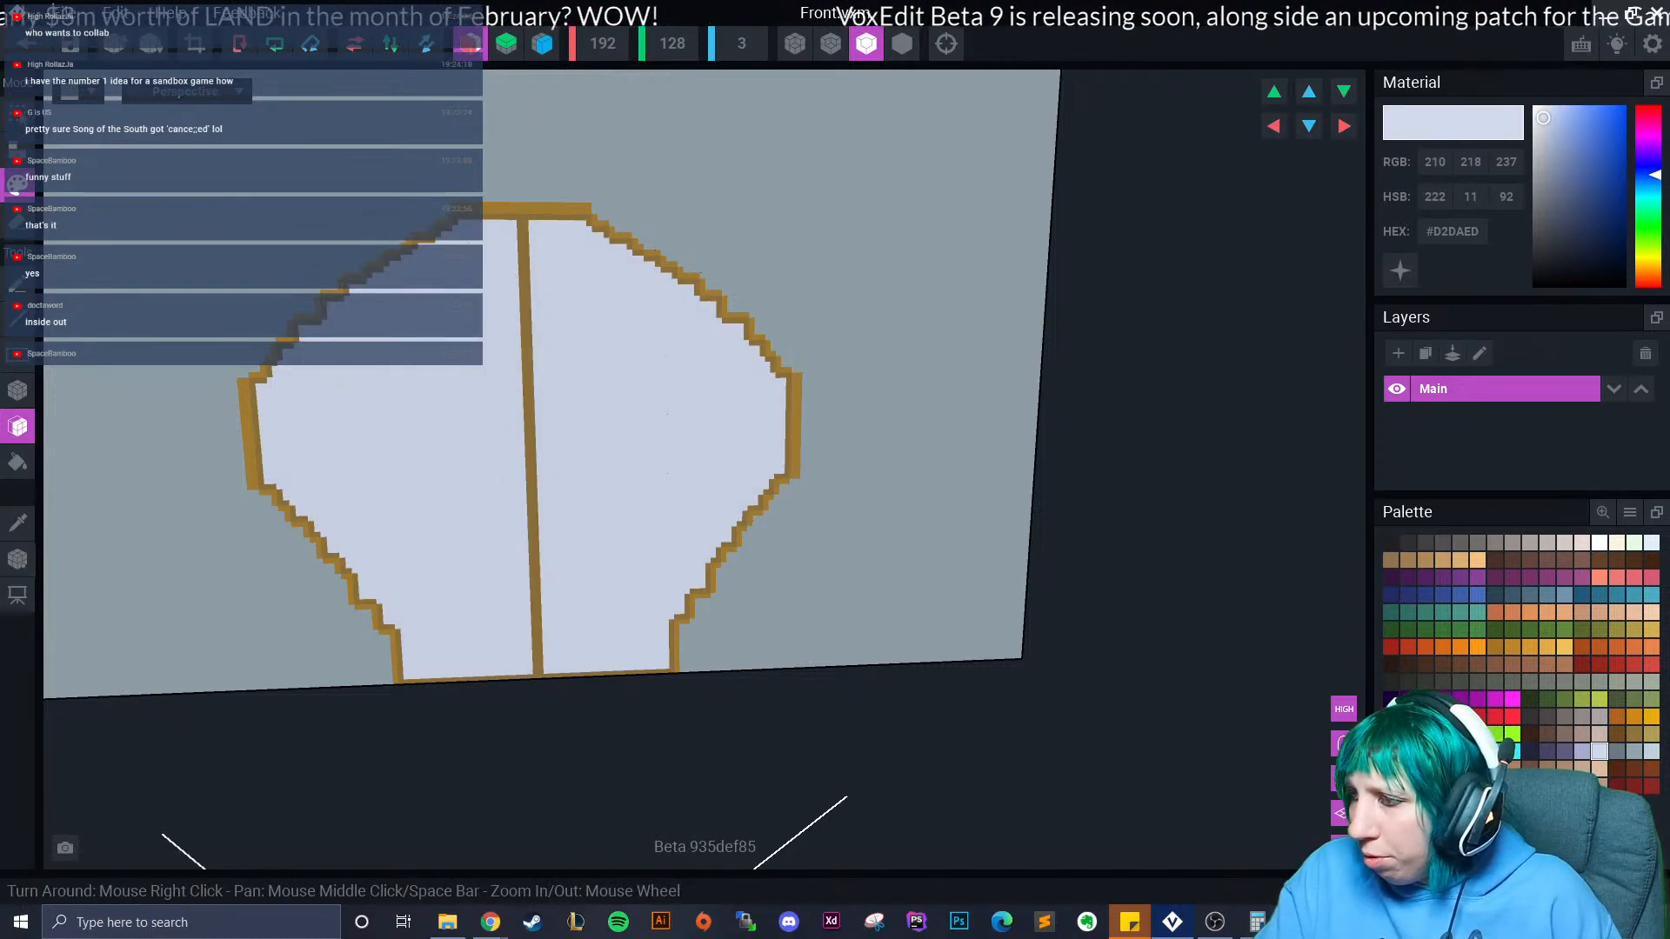
{"action": "left_click", "coordinate": [1634, 751]}
{"action": "left_click", "coordinate": [451, 485]}
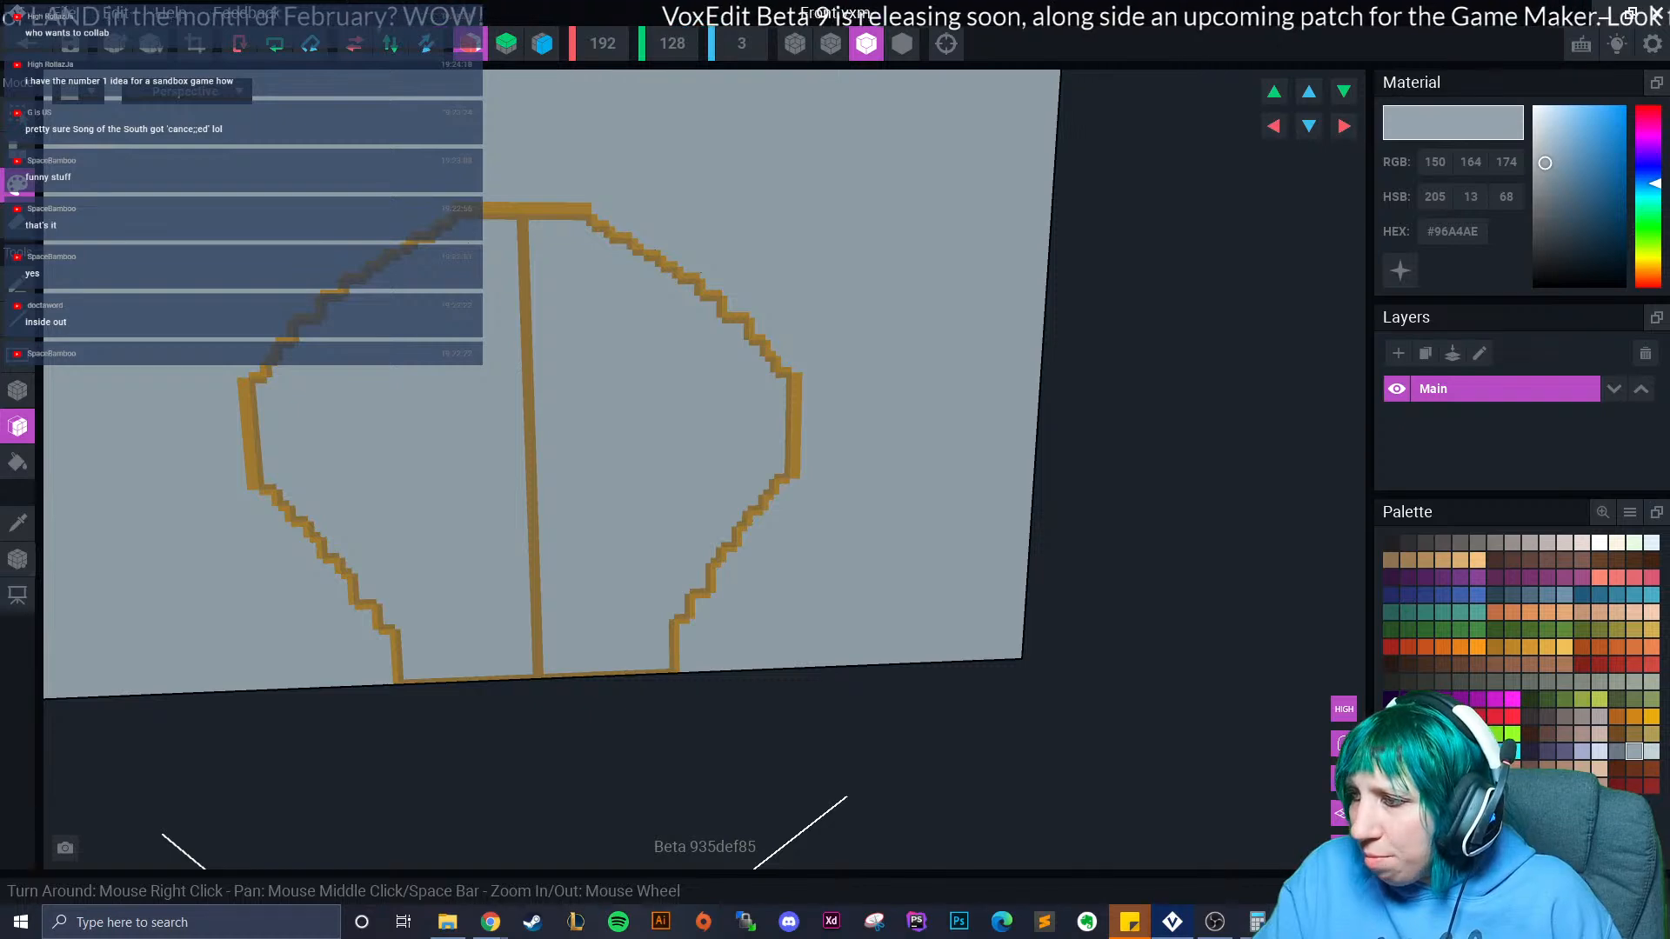
{"action": "left_click", "coordinate": [1582, 750]}
{"action": "left_click", "coordinate": [621, 421]}
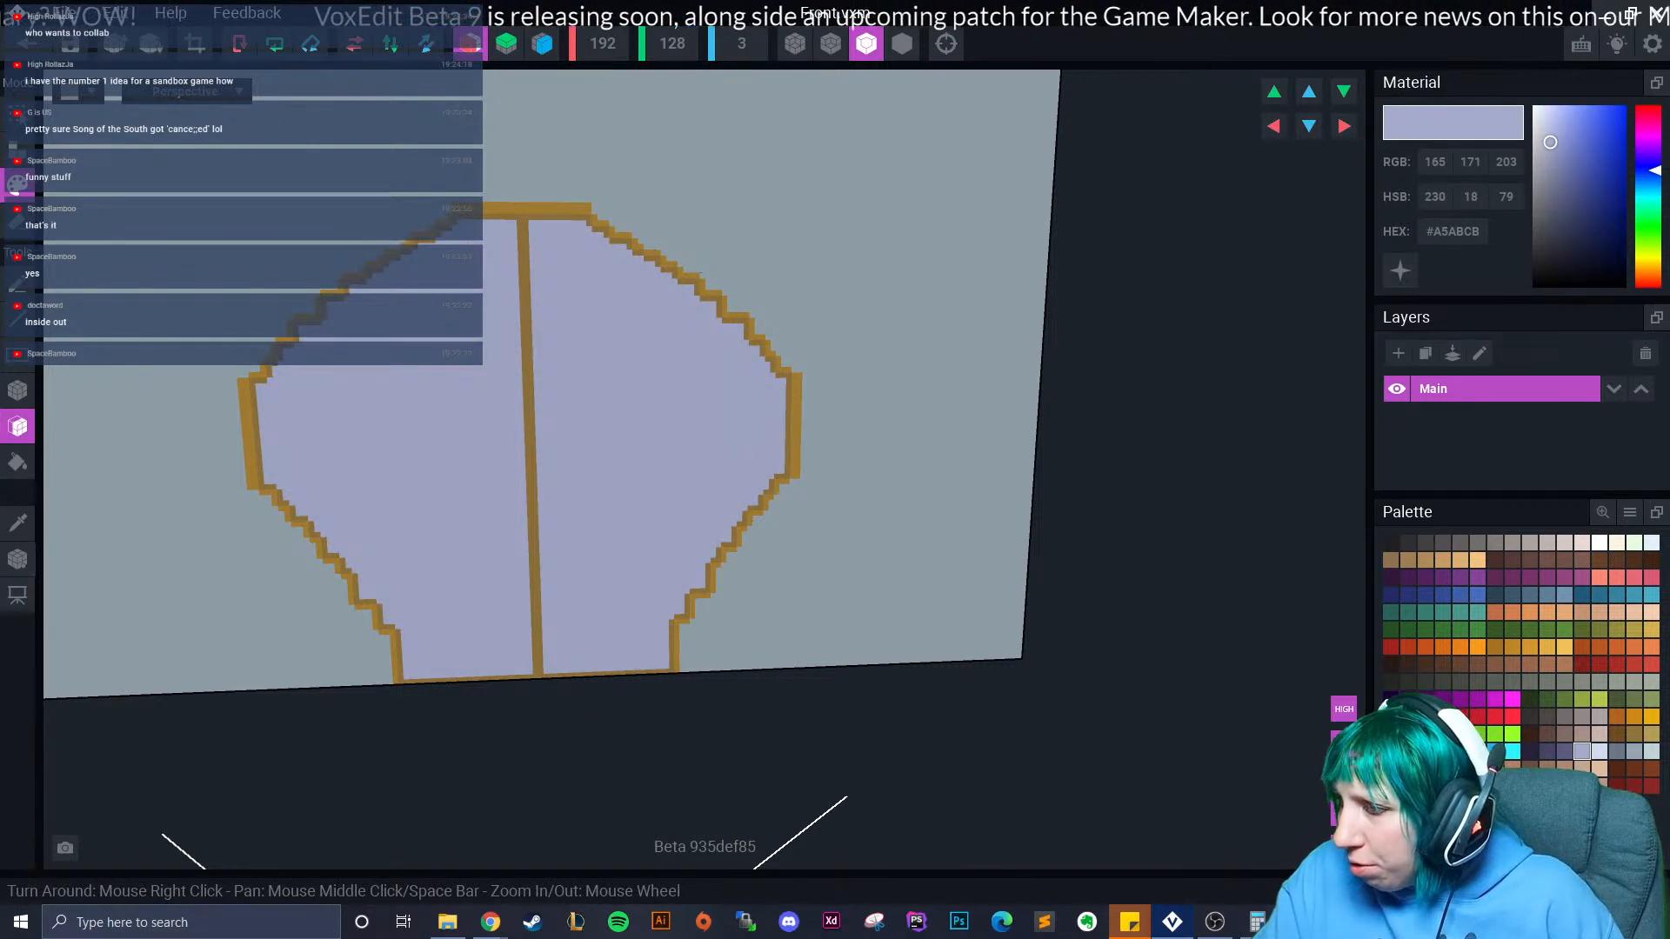
Try #A87221 and #D2AF50 as fills for the shell halves, then refill them with #918987.
{"action": "left_click", "coordinate": [1495, 647]}
{"action": "left_click", "coordinate": [675, 473]}
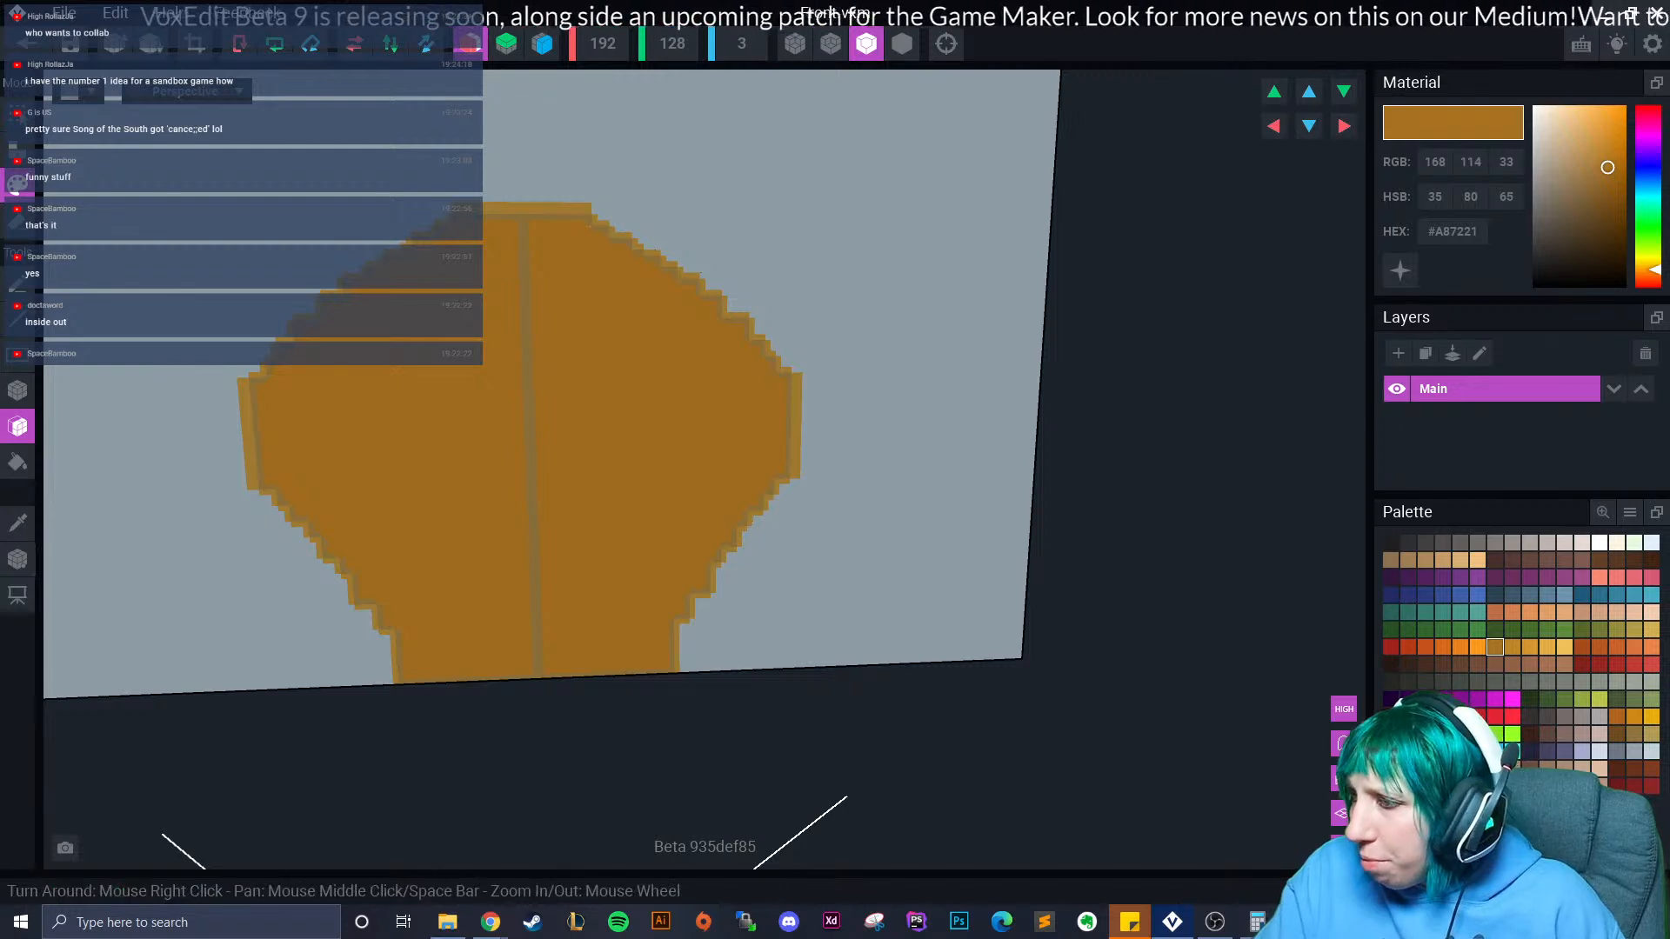
{"action": "left_click", "coordinate": [1652, 630]}
{"action": "left_click", "coordinate": [626, 421]}
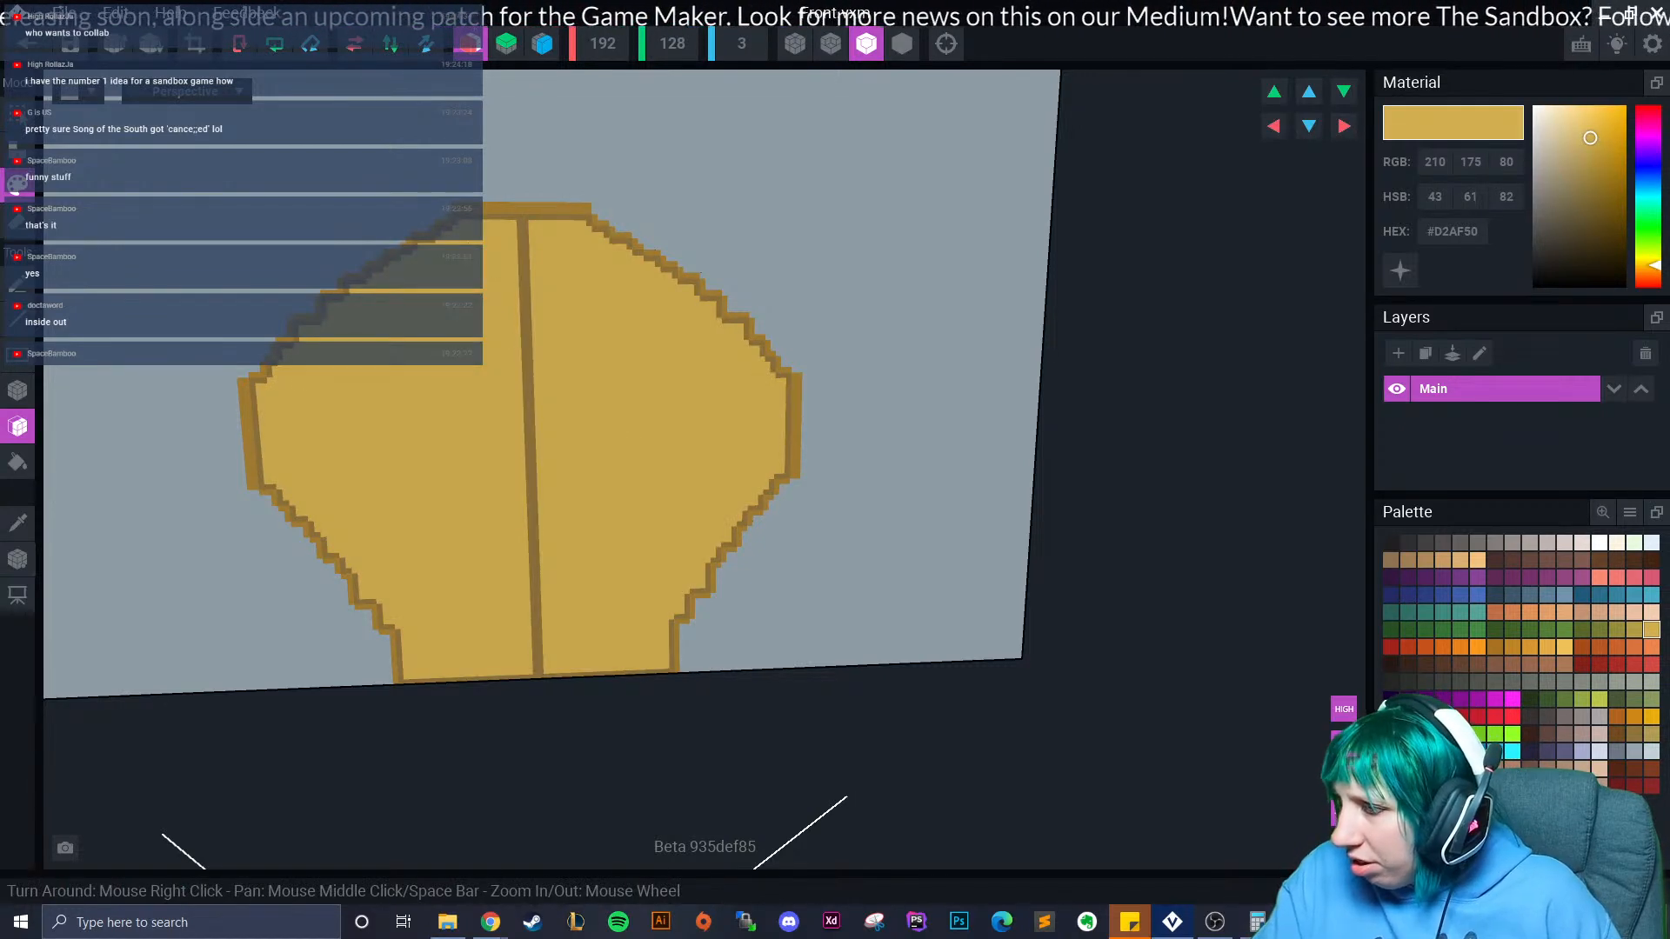
{"action": "left_click", "coordinate": [1582, 717]}
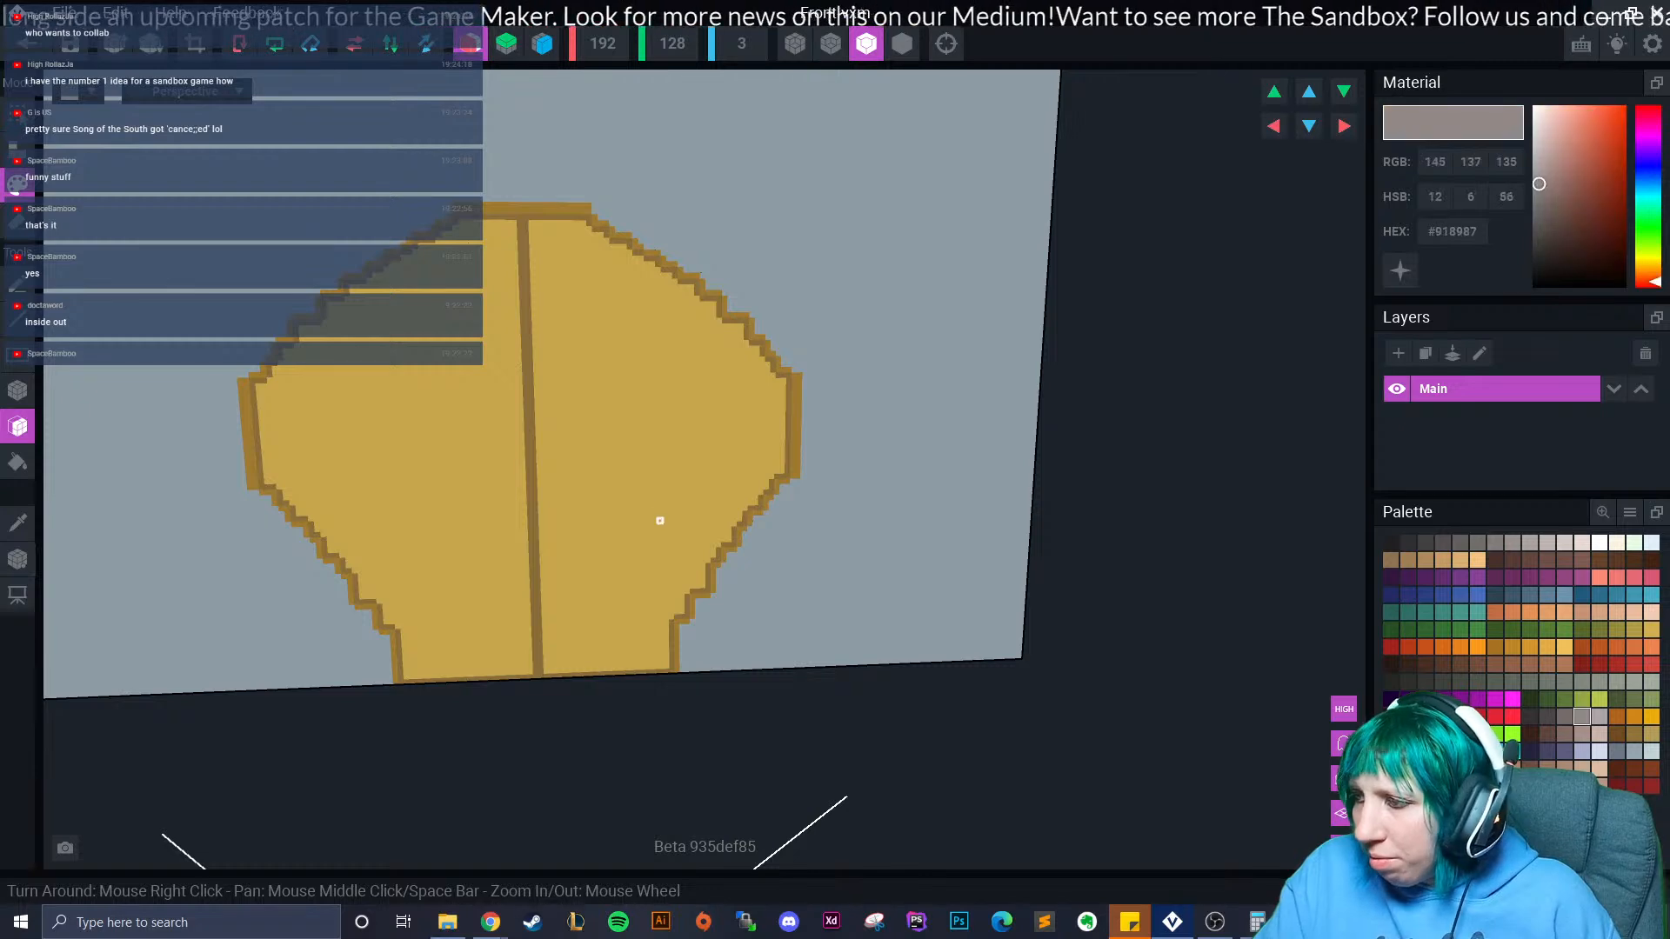
{"action": "left_click", "coordinate": [606, 432]}
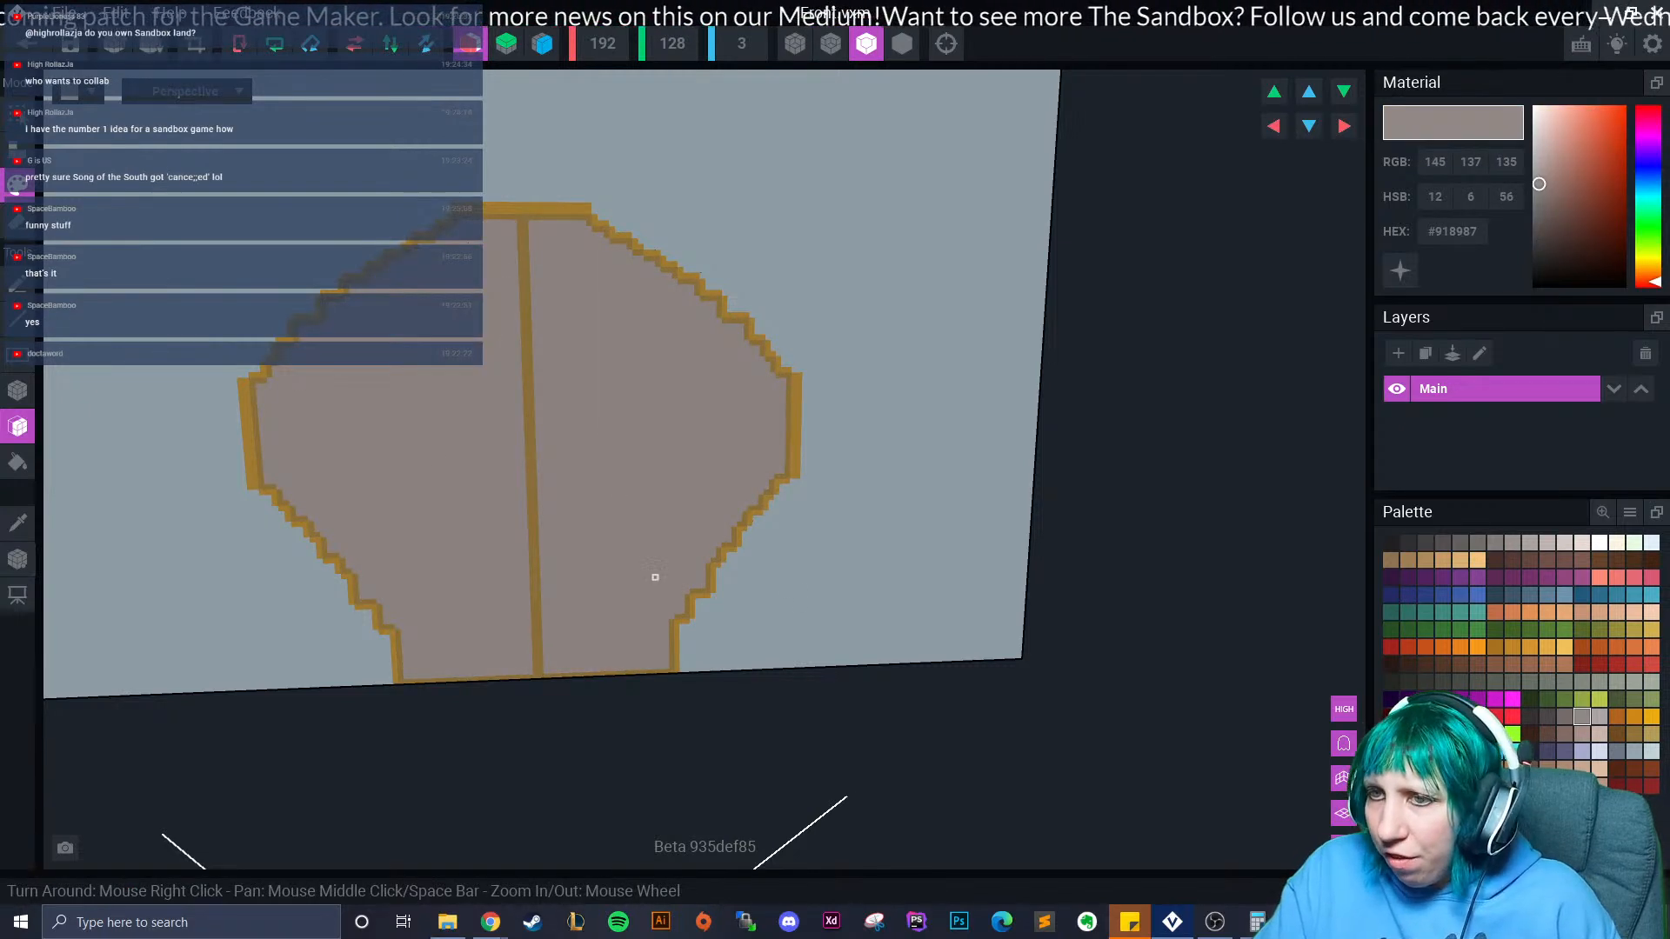
Try filling both shell halves with blue #4E6C81, then with teal #347C71.
{"action": "scroll", "coordinate": [596, 578], "scroll_direction": "down", "scroll_amount": 5}
{"action": "scroll", "coordinate": [618, 605], "scroll_direction": "up", "scroll_amount": 2}
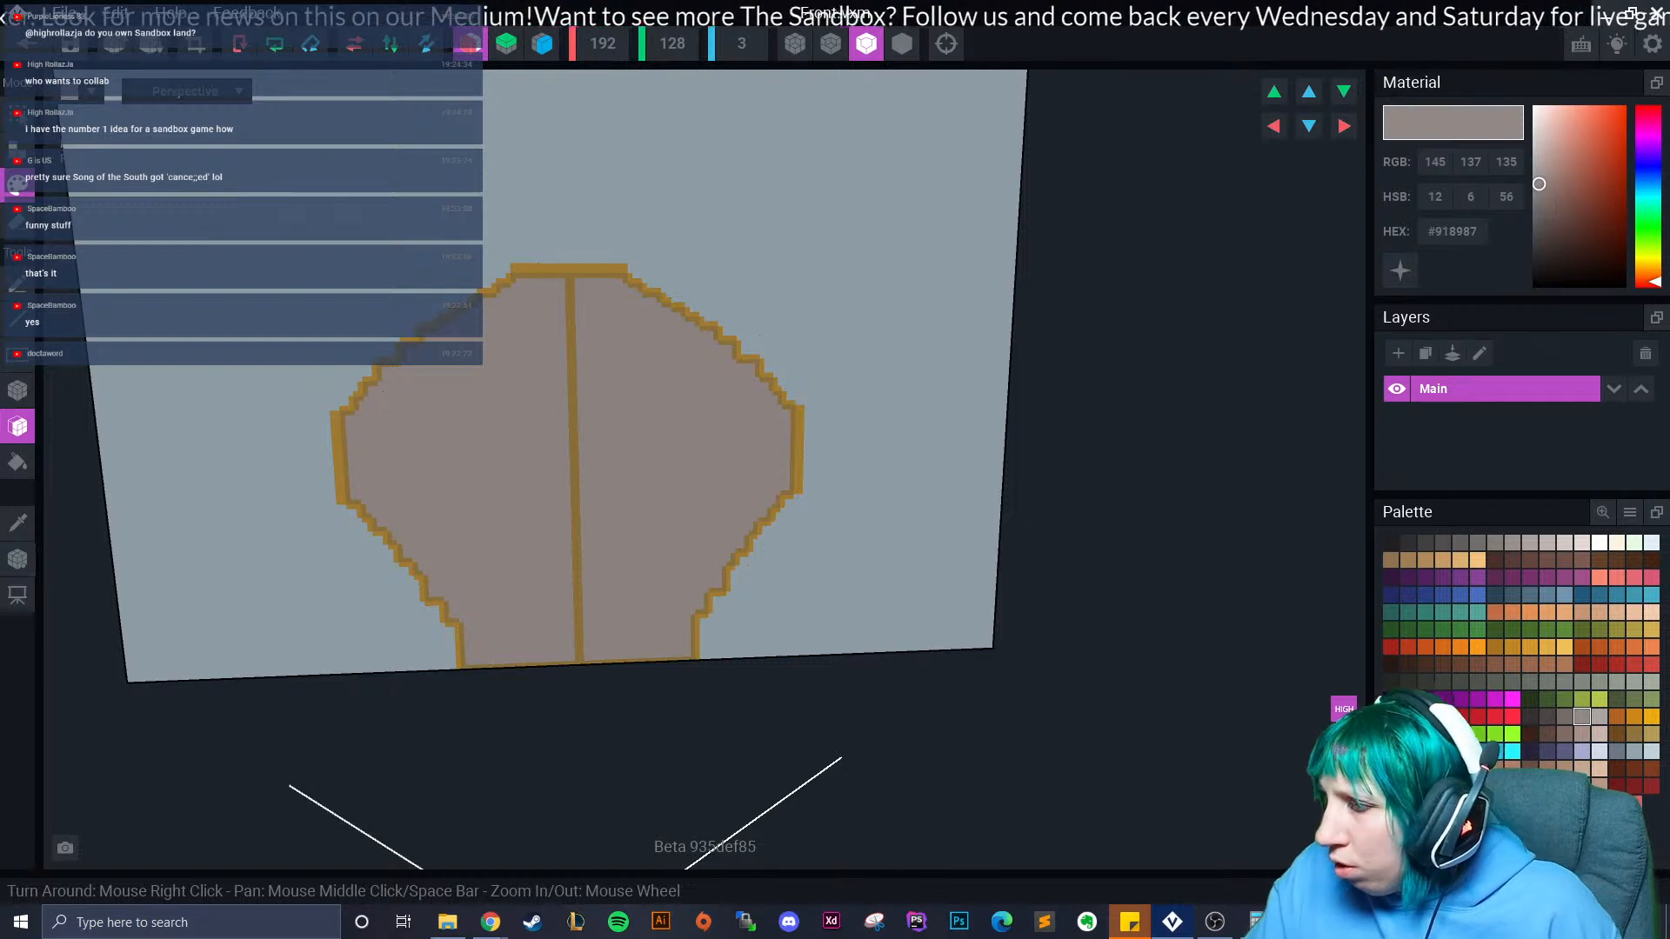
{"action": "left_click", "coordinate": [1460, 595]}
{"action": "left_click", "coordinate": [1530, 595]}
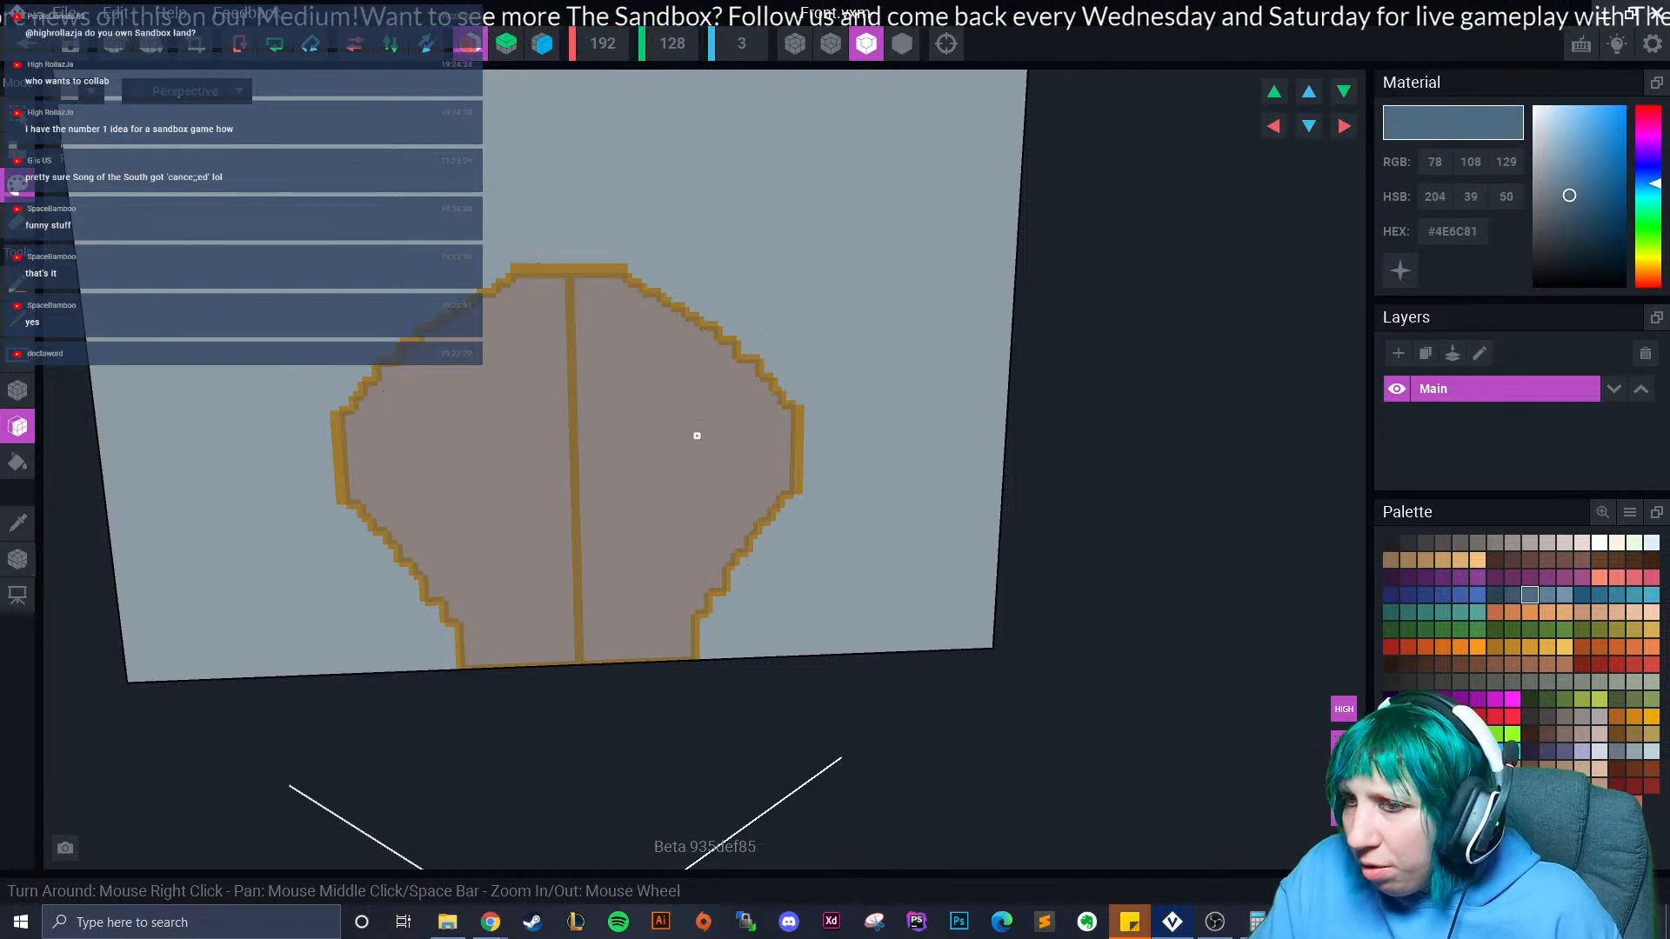
{"action": "left_click", "coordinate": [693, 433]}
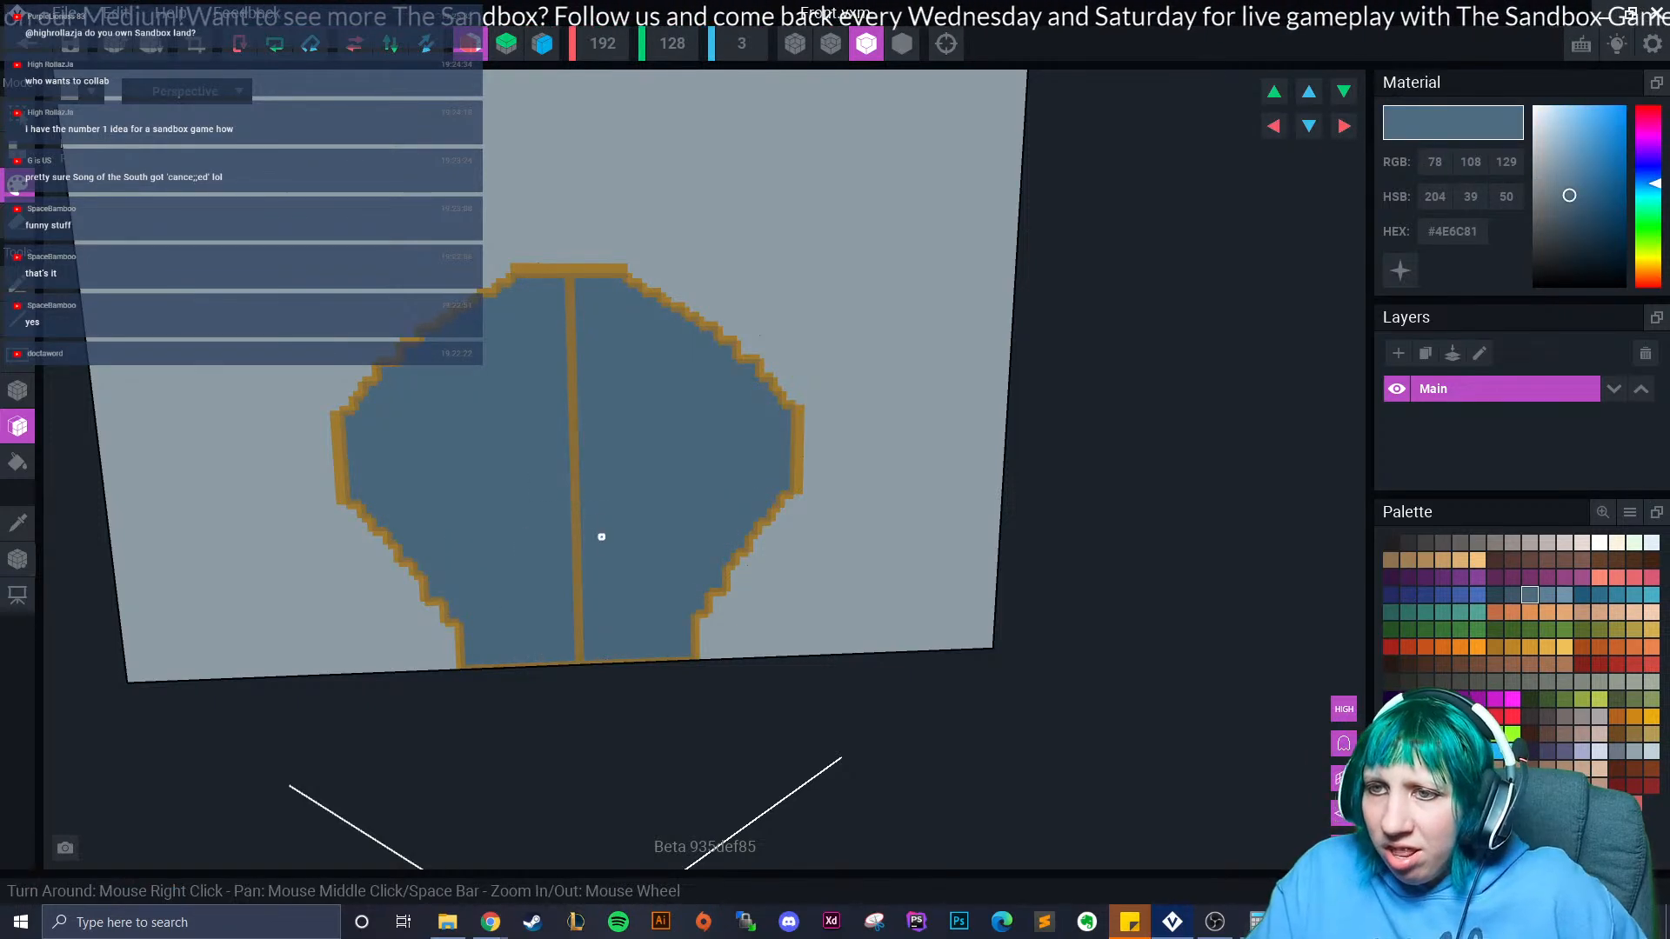
{"action": "left_click", "coordinate": [1513, 595]}
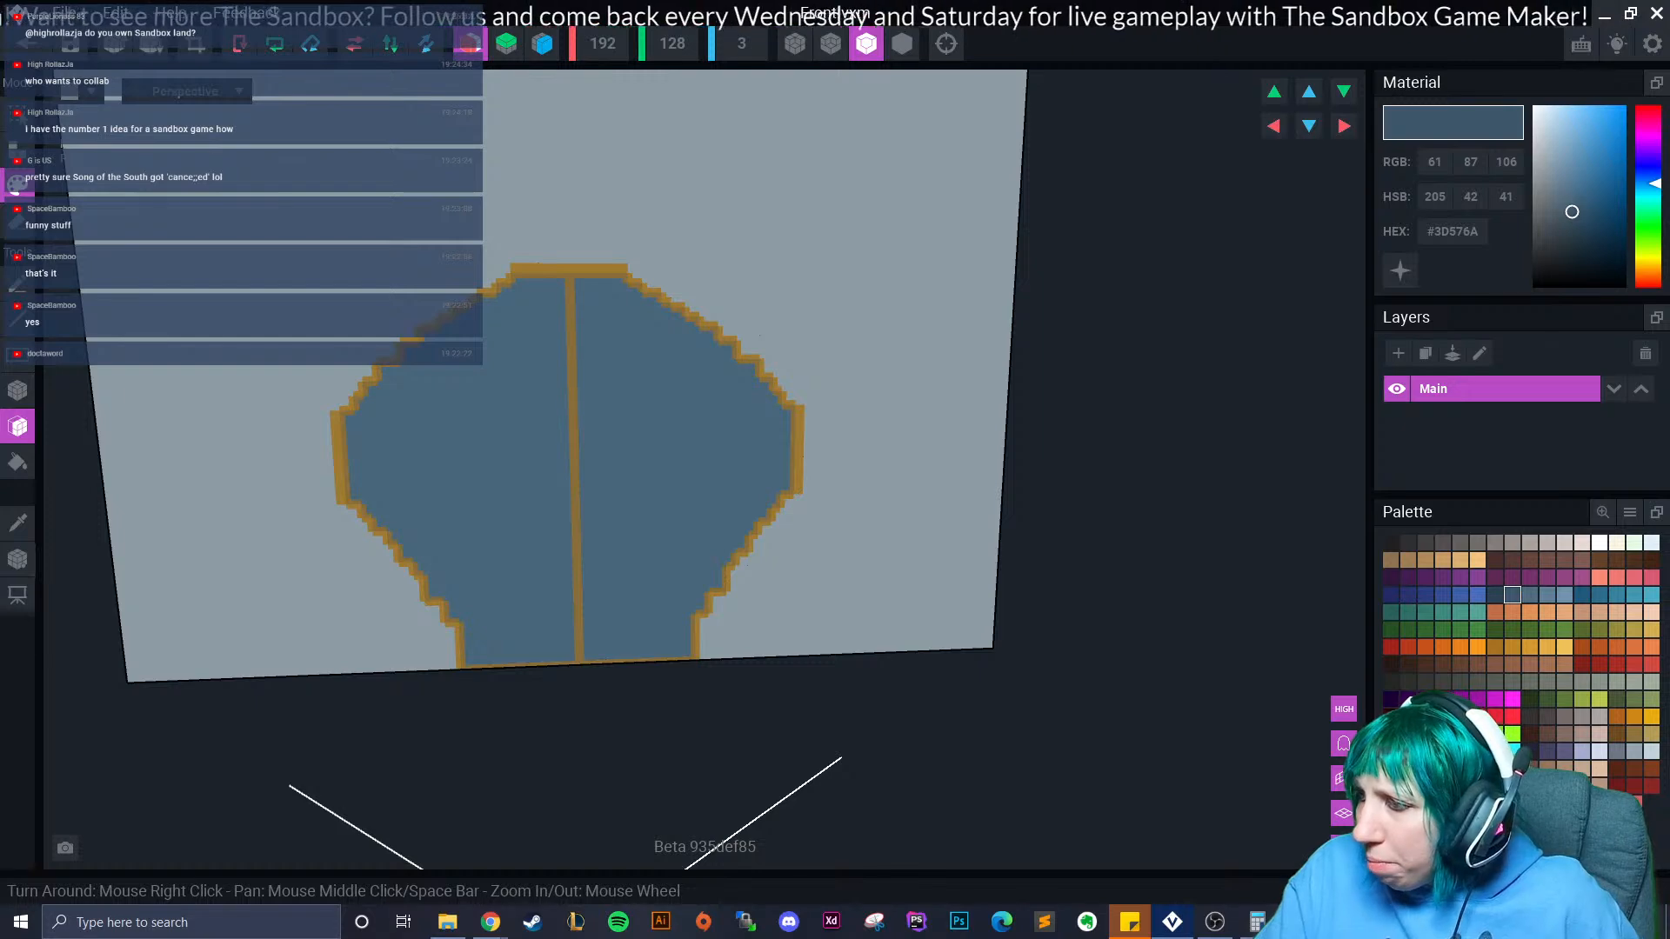
{"action": "left_click", "coordinate": [1426, 613]}
{"action": "left_click", "coordinate": [655, 432]}
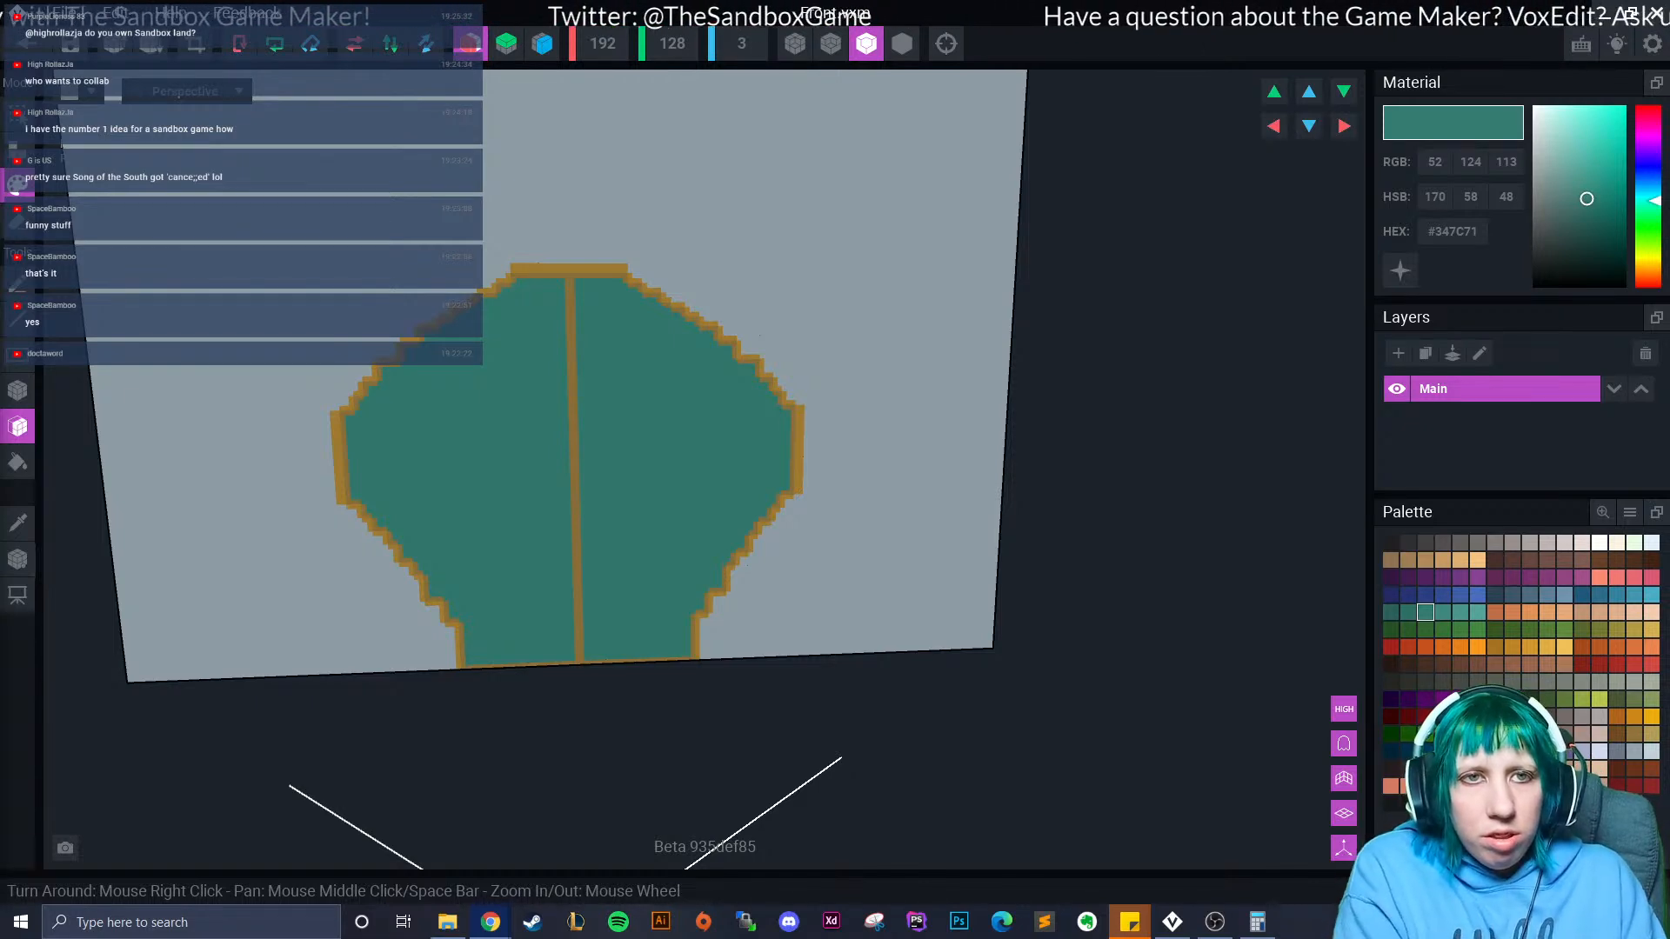
Try filling the shell's interior with #91743C, then undo that fill.
{"action": "right_click_drag", "start_coordinate": [572, 452], "coordinate": [510, 466]}
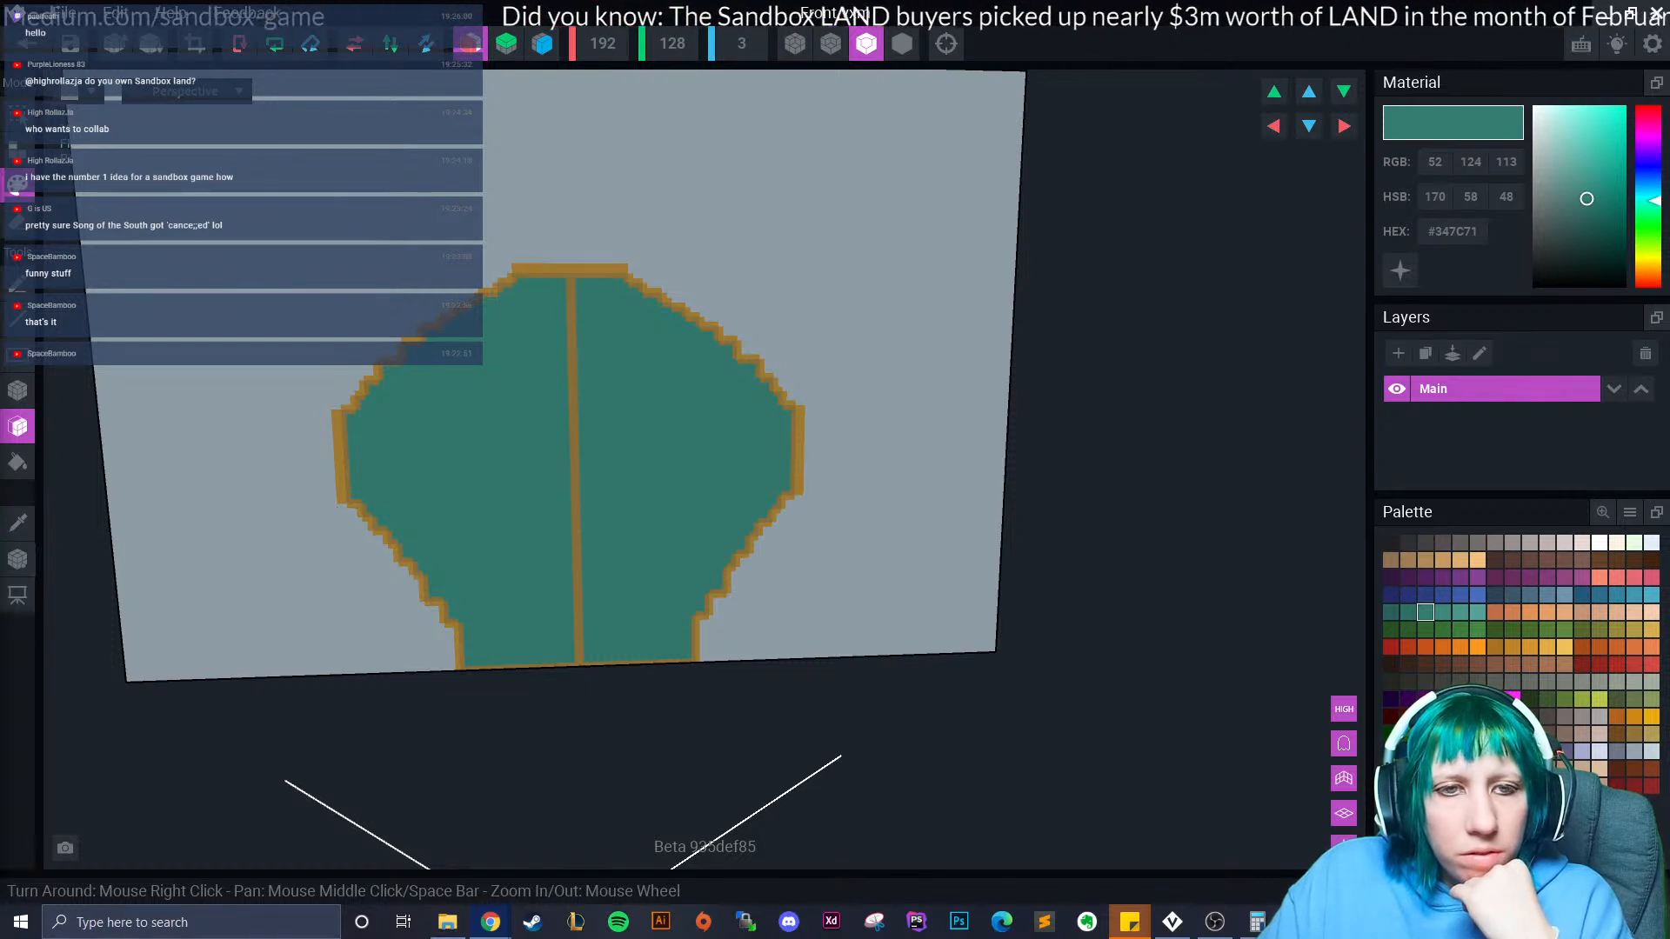
{"action": "right_click_drag", "start_coordinate": [337, 469], "coordinate": [338, 469]}
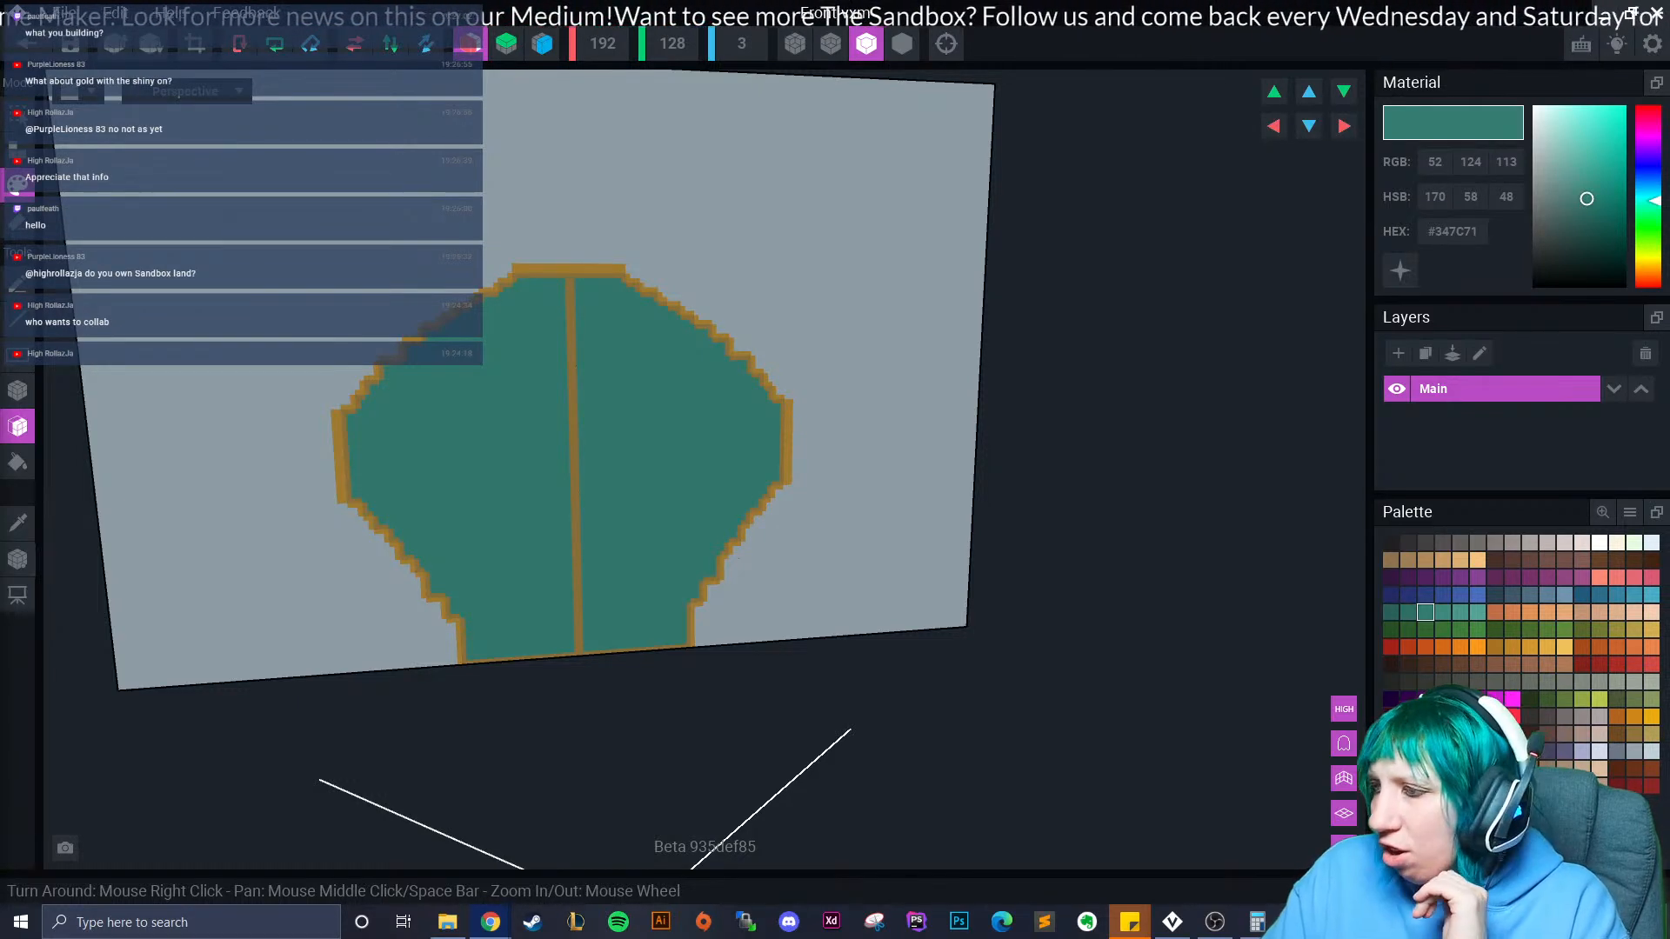
{"action": "left_click", "coordinate": [1634, 717]}
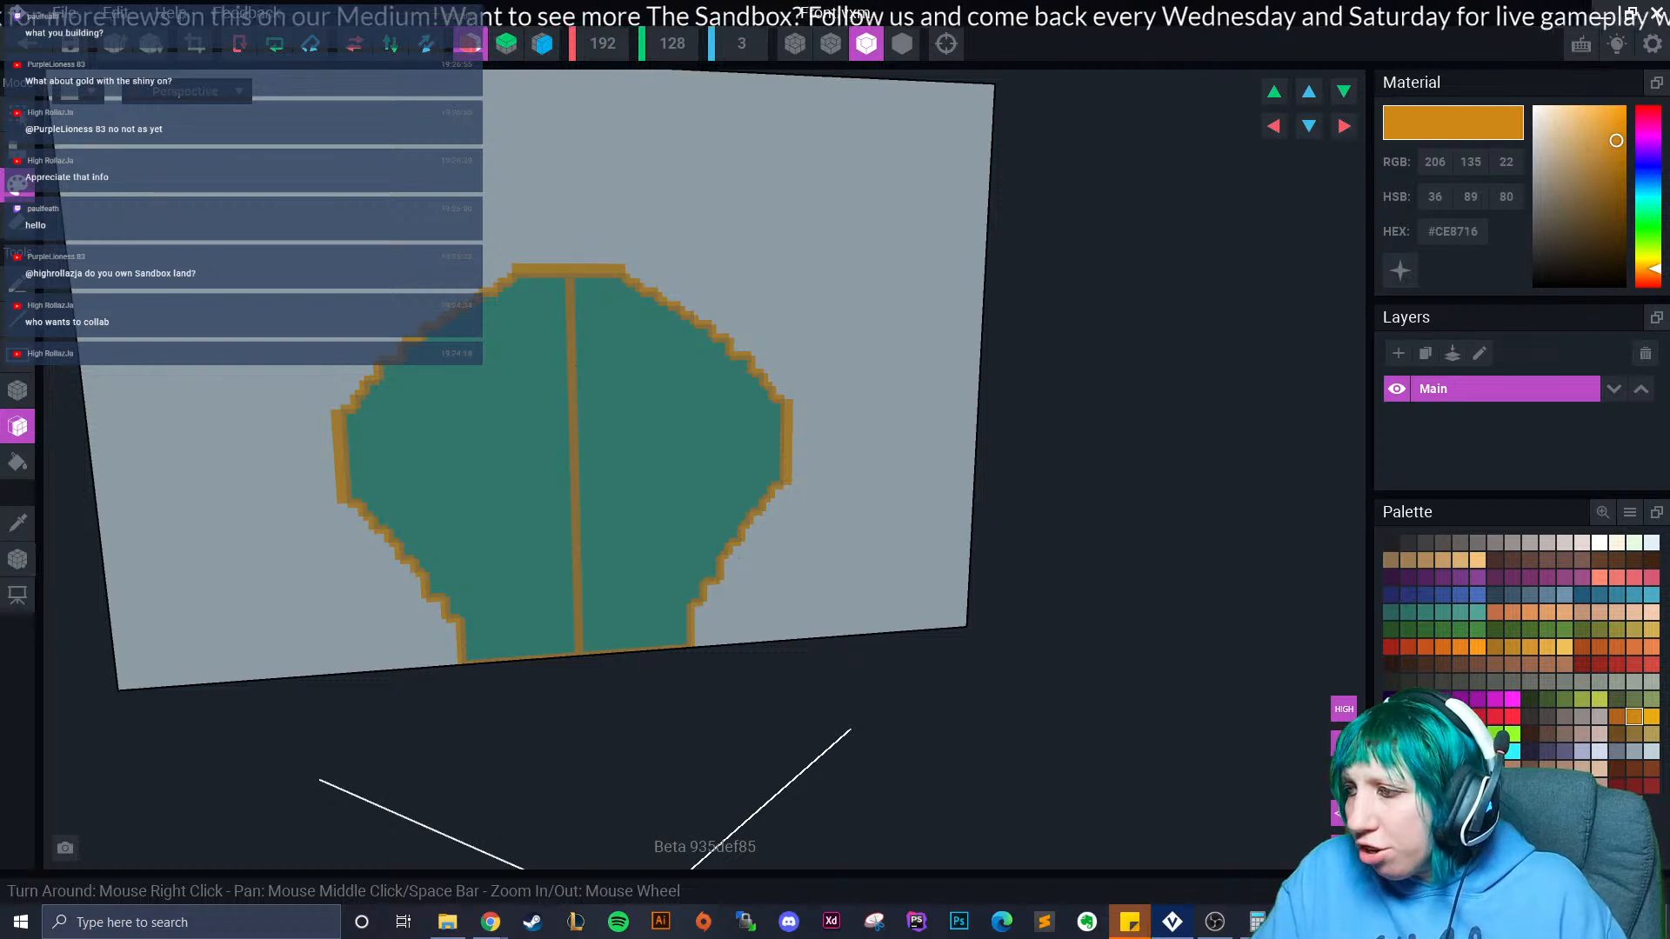
{"action": "left_click", "coordinate": [1634, 735]}
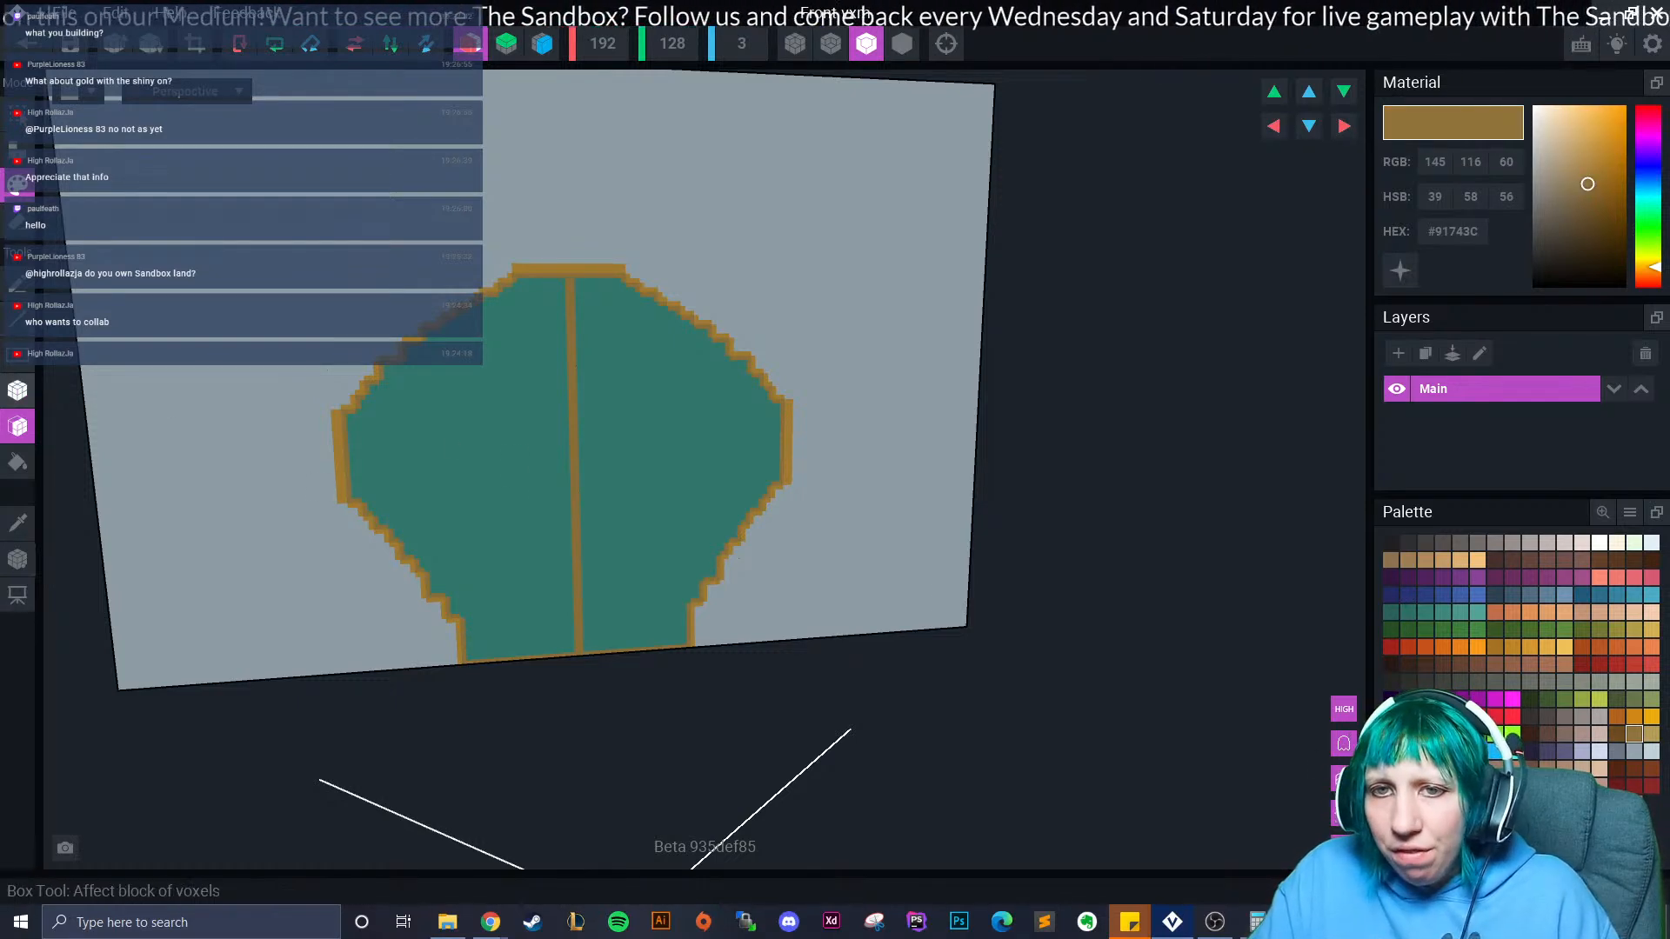
{"action": "left_click", "coordinate": [485, 418]}
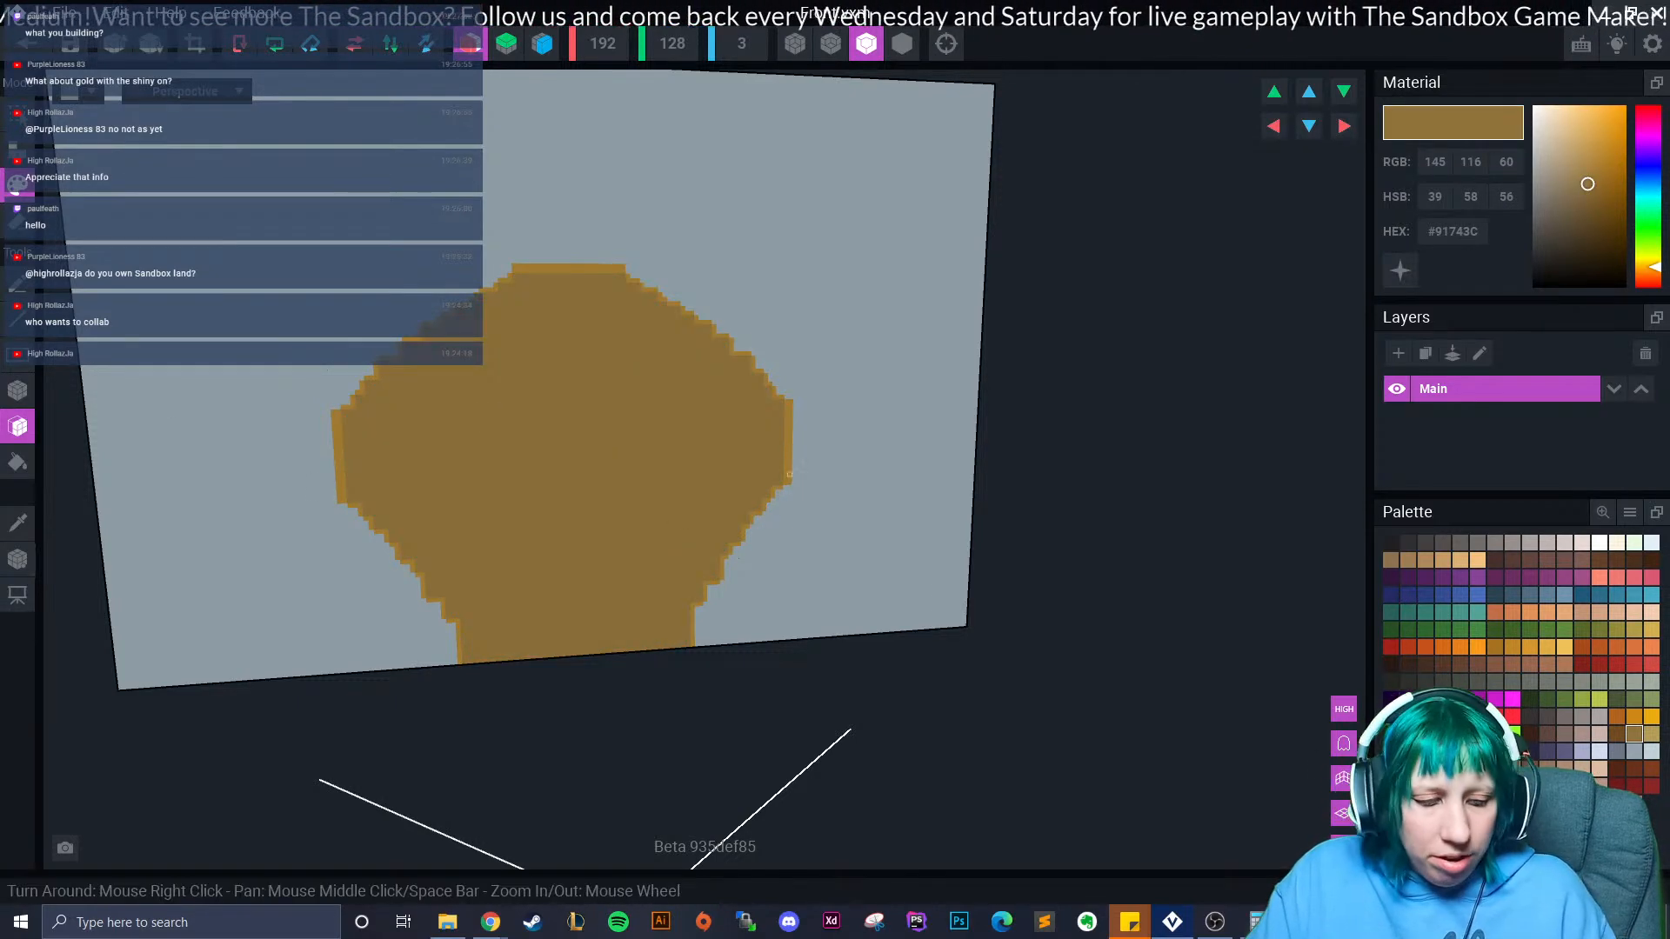
{"action": "key", "text": "ctrl+z"}
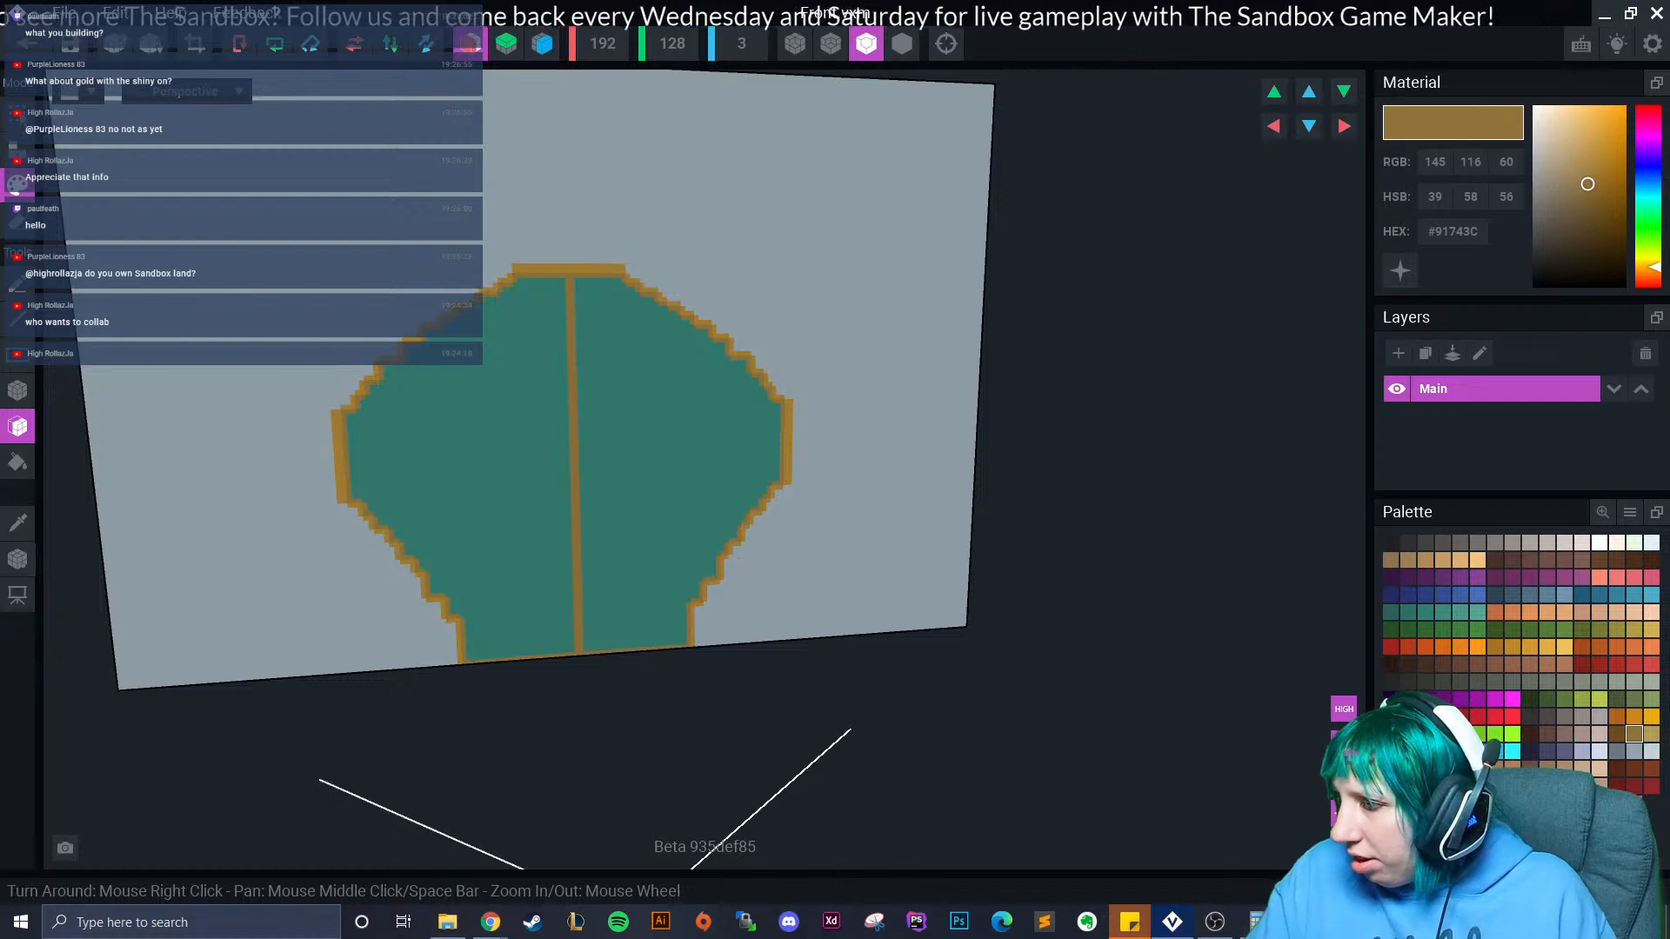
Try flooding the shell's halves and centre line with #91743C, adjust the material to #A78034, and undo the change.
{"action": "left_click", "coordinate": [648, 462]}
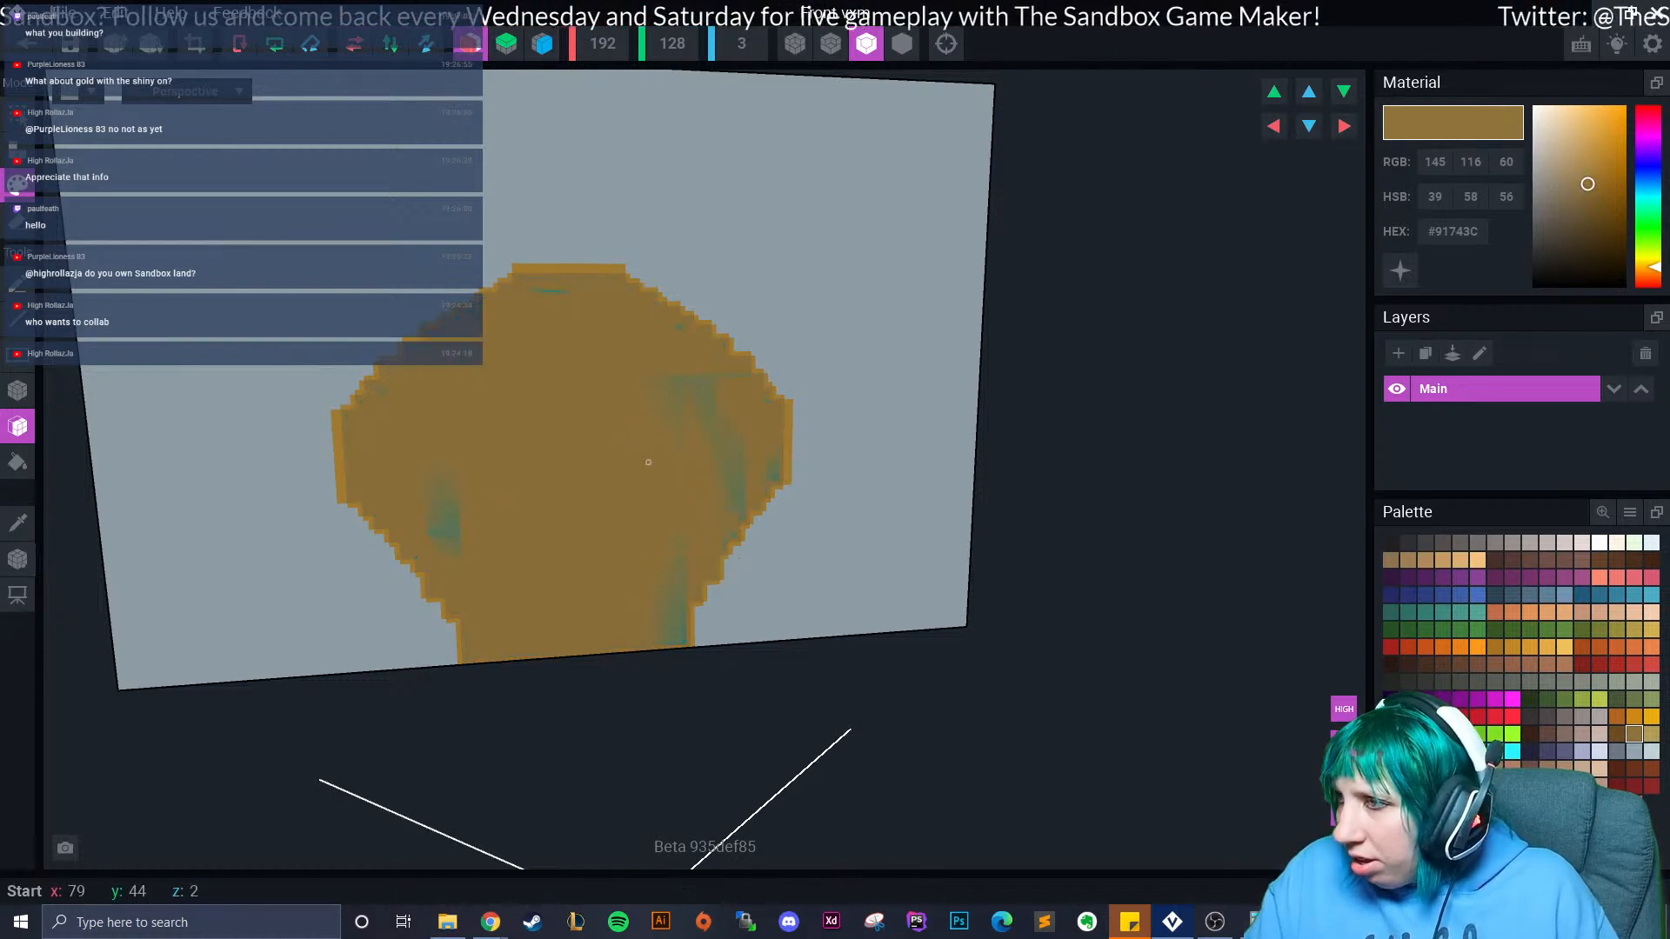
{"action": "left_click", "coordinate": [1401, 270]}
{"action": "mouse_move", "coordinate": [750, 600]}
{"action": "right_mouse_down"}
{"action": "mouse_move", "coordinate": [642, 618]}
{"action": "mouse_move", "coordinate": [728, 603]}
{"action": "right_mouse_up"}
{"action": "left_click", "coordinate": [1634, 734]}
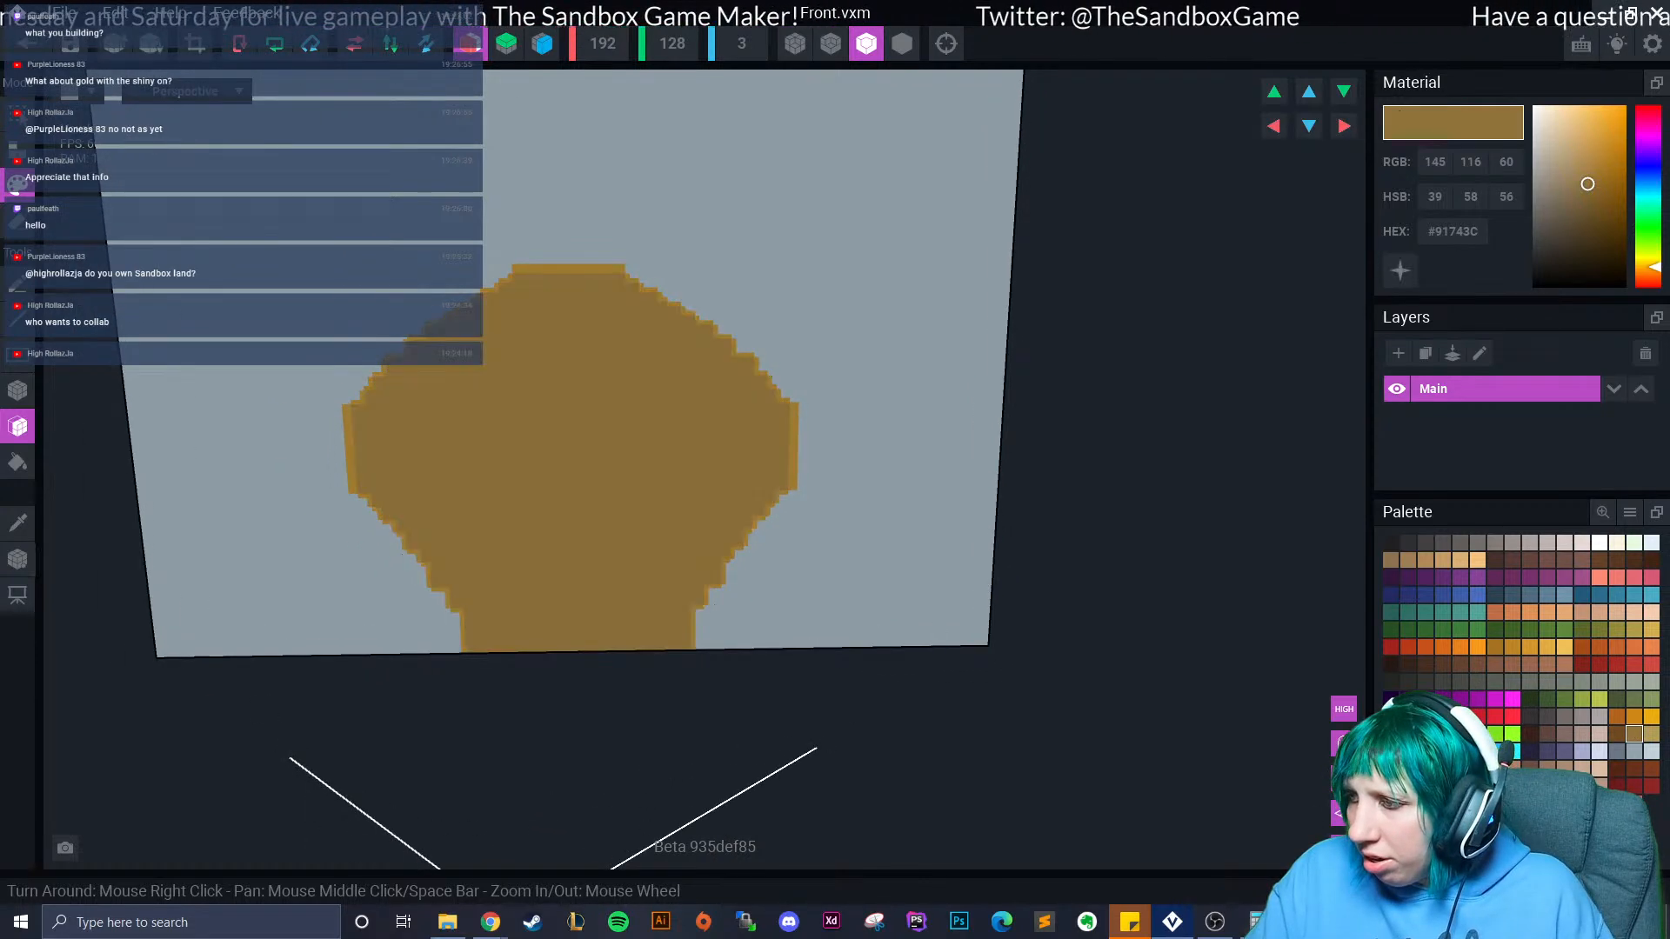
{"action": "left_click_drag", "start_coordinate": [1587, 185], "coordinate": [1597, 167]}
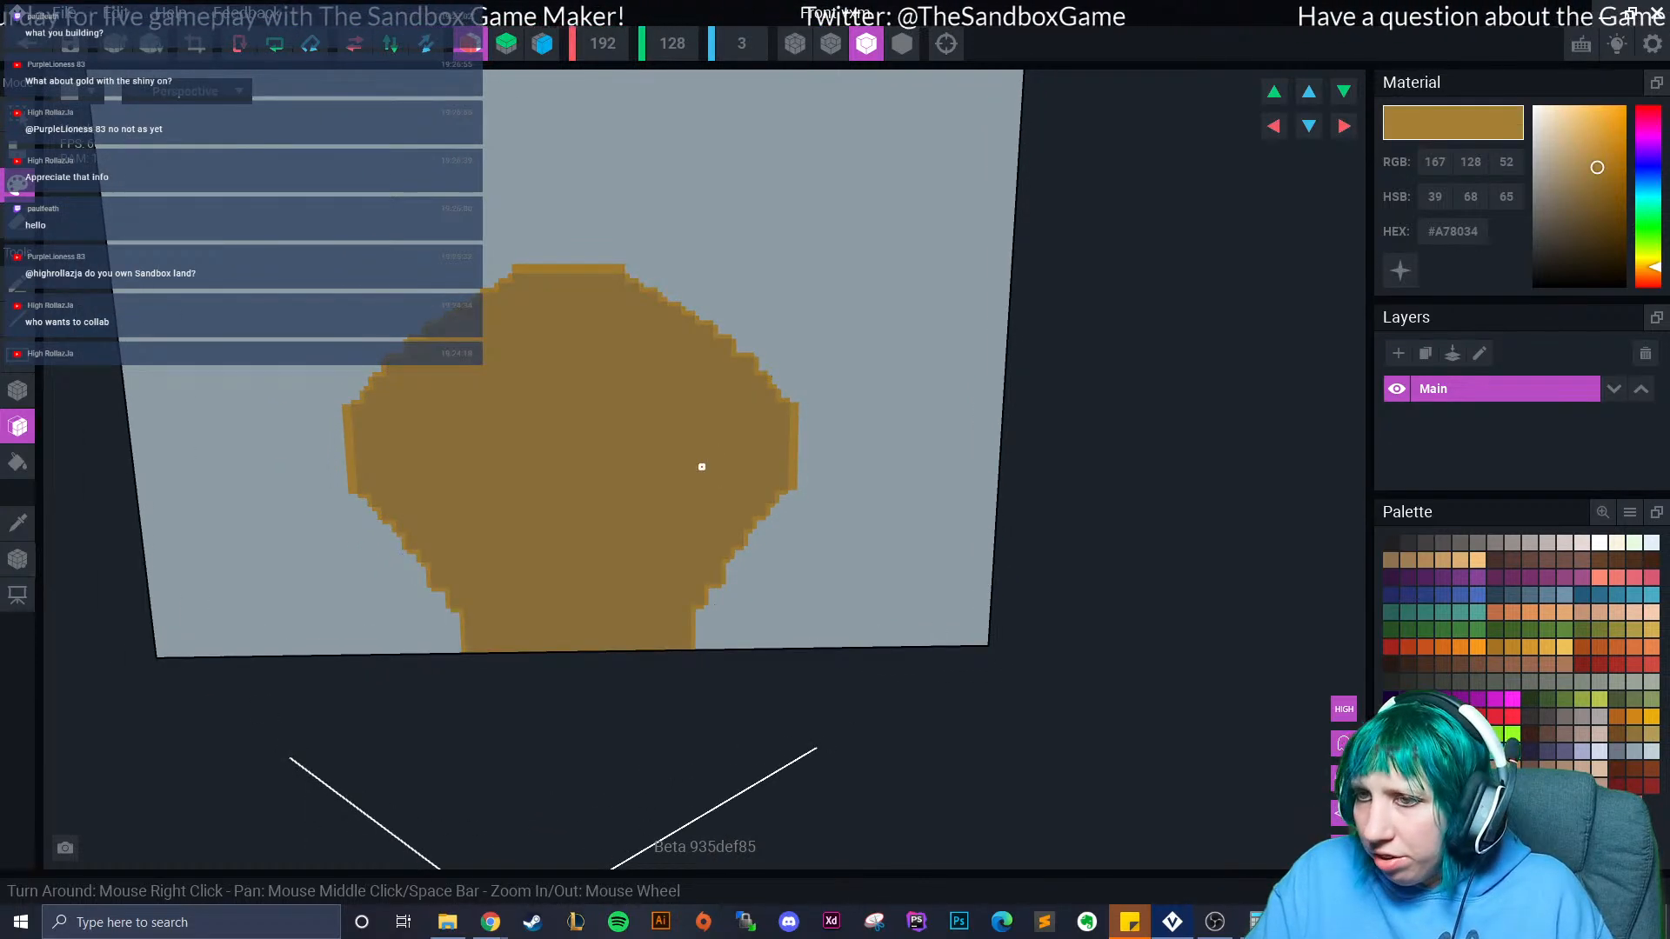
{"action": "key", "text": "ctrl+z"}
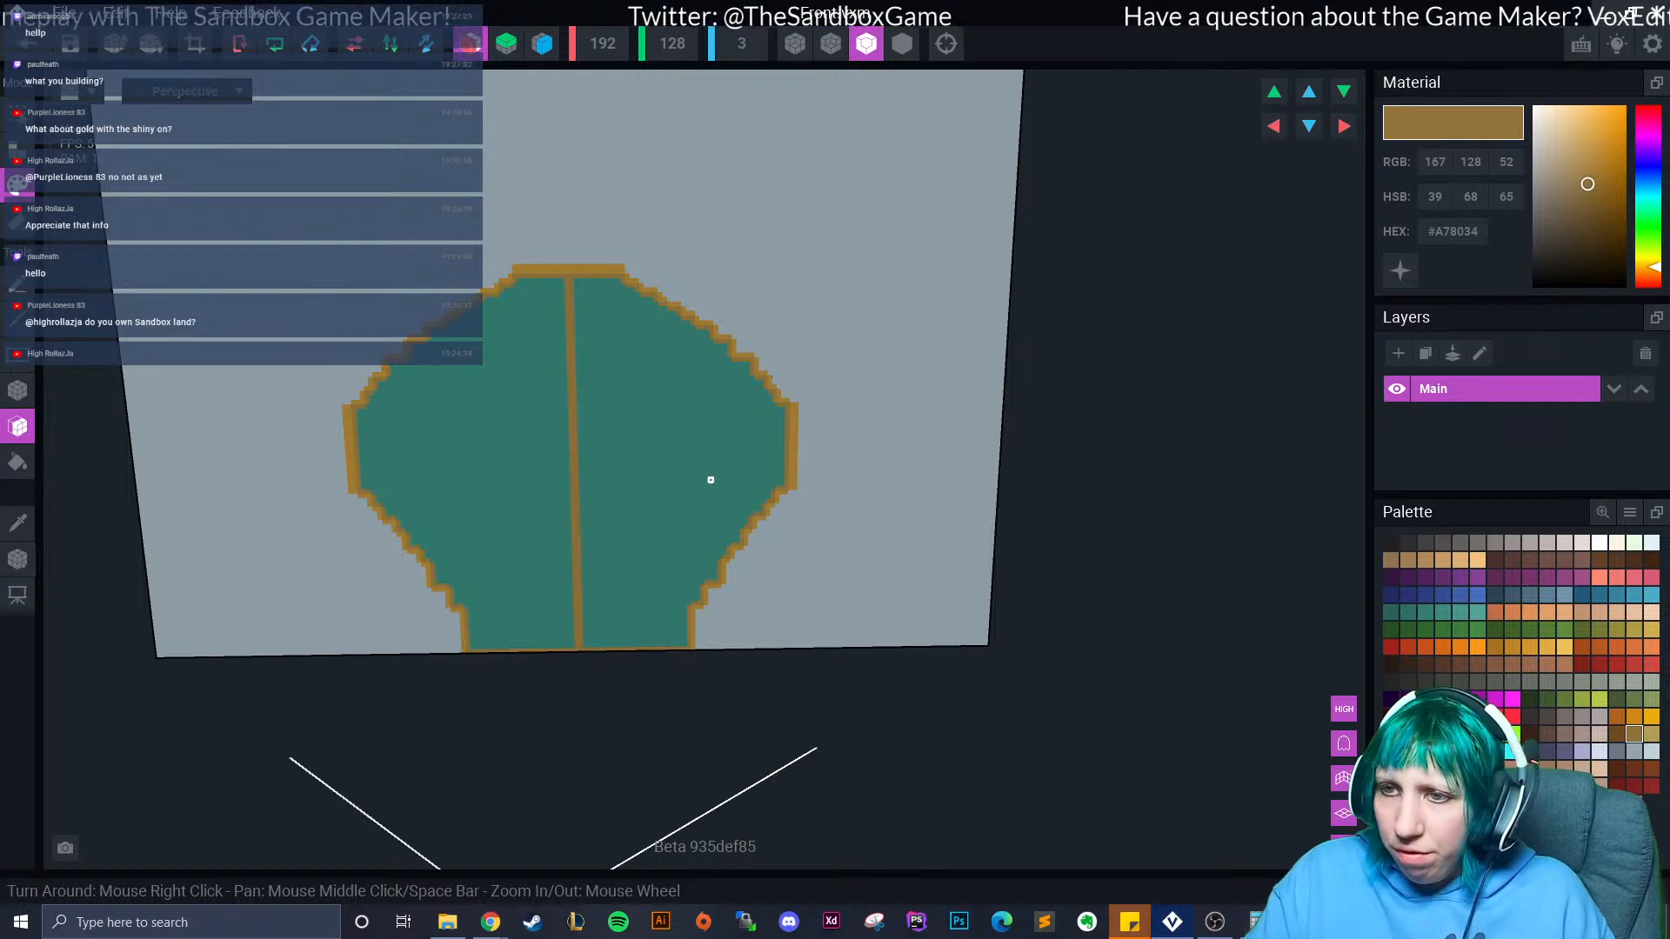
Try the shell's interior in #91743C with the emissive effect turned on, then undo it.
{"action": "left_click", "coordinate": [665, 423]}
{"action": "left_click", "coordinate": [1401, 271]}
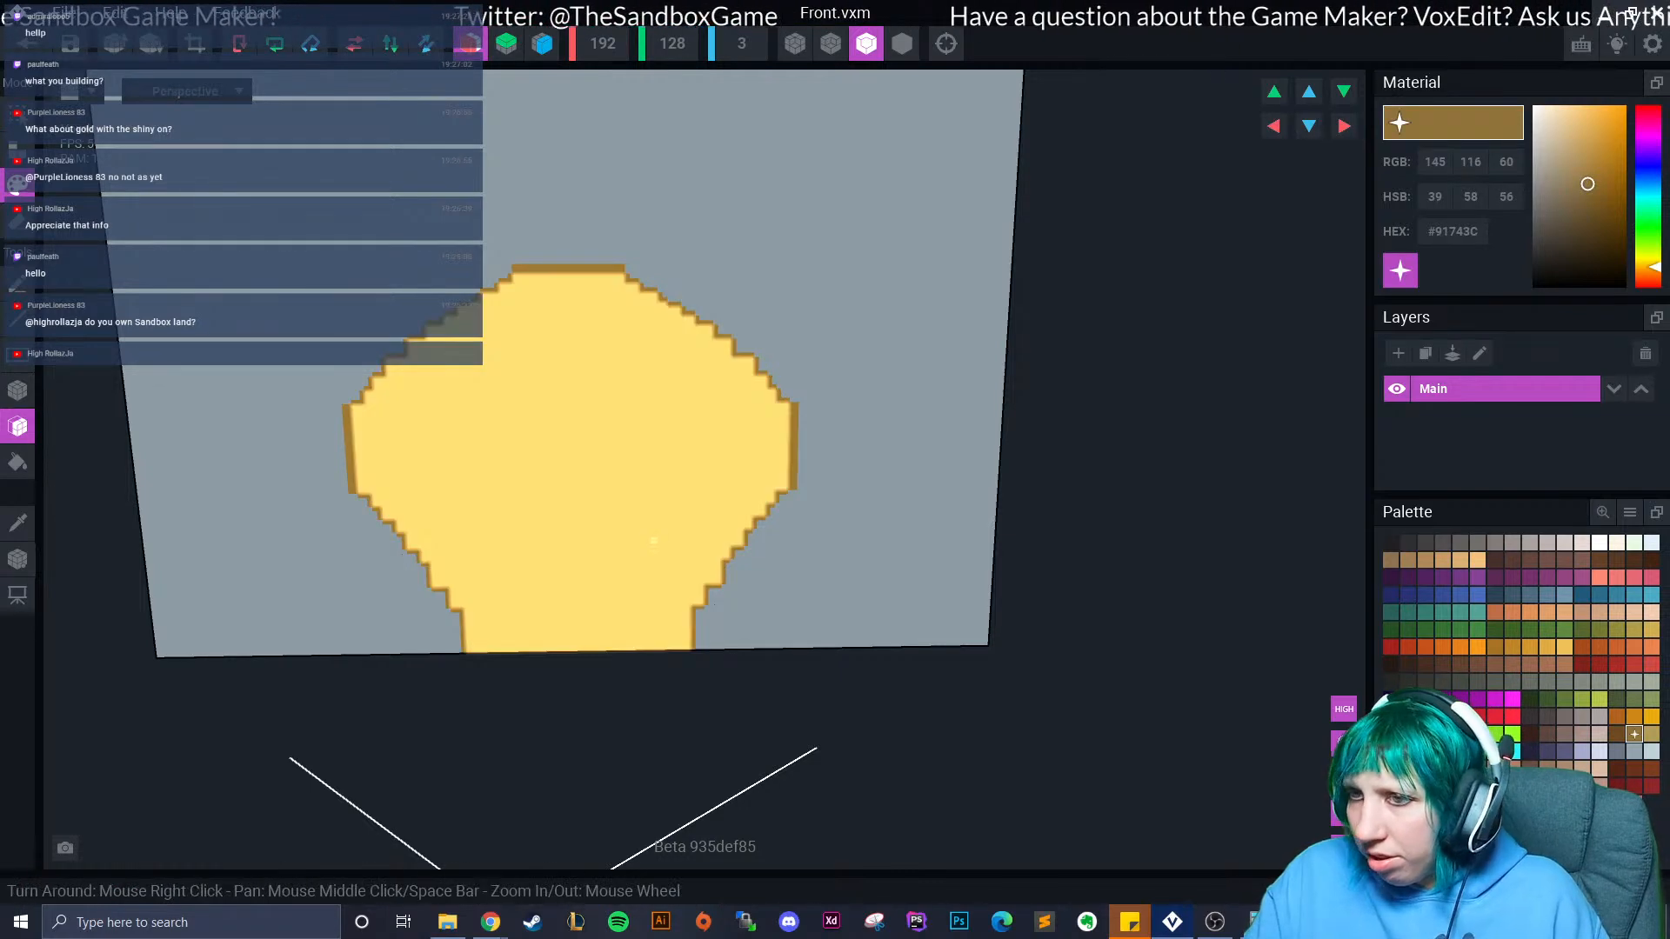
{"action": "key", "text": "ctrl+z"}
{"action": "key", "text": "ctrl+z"}
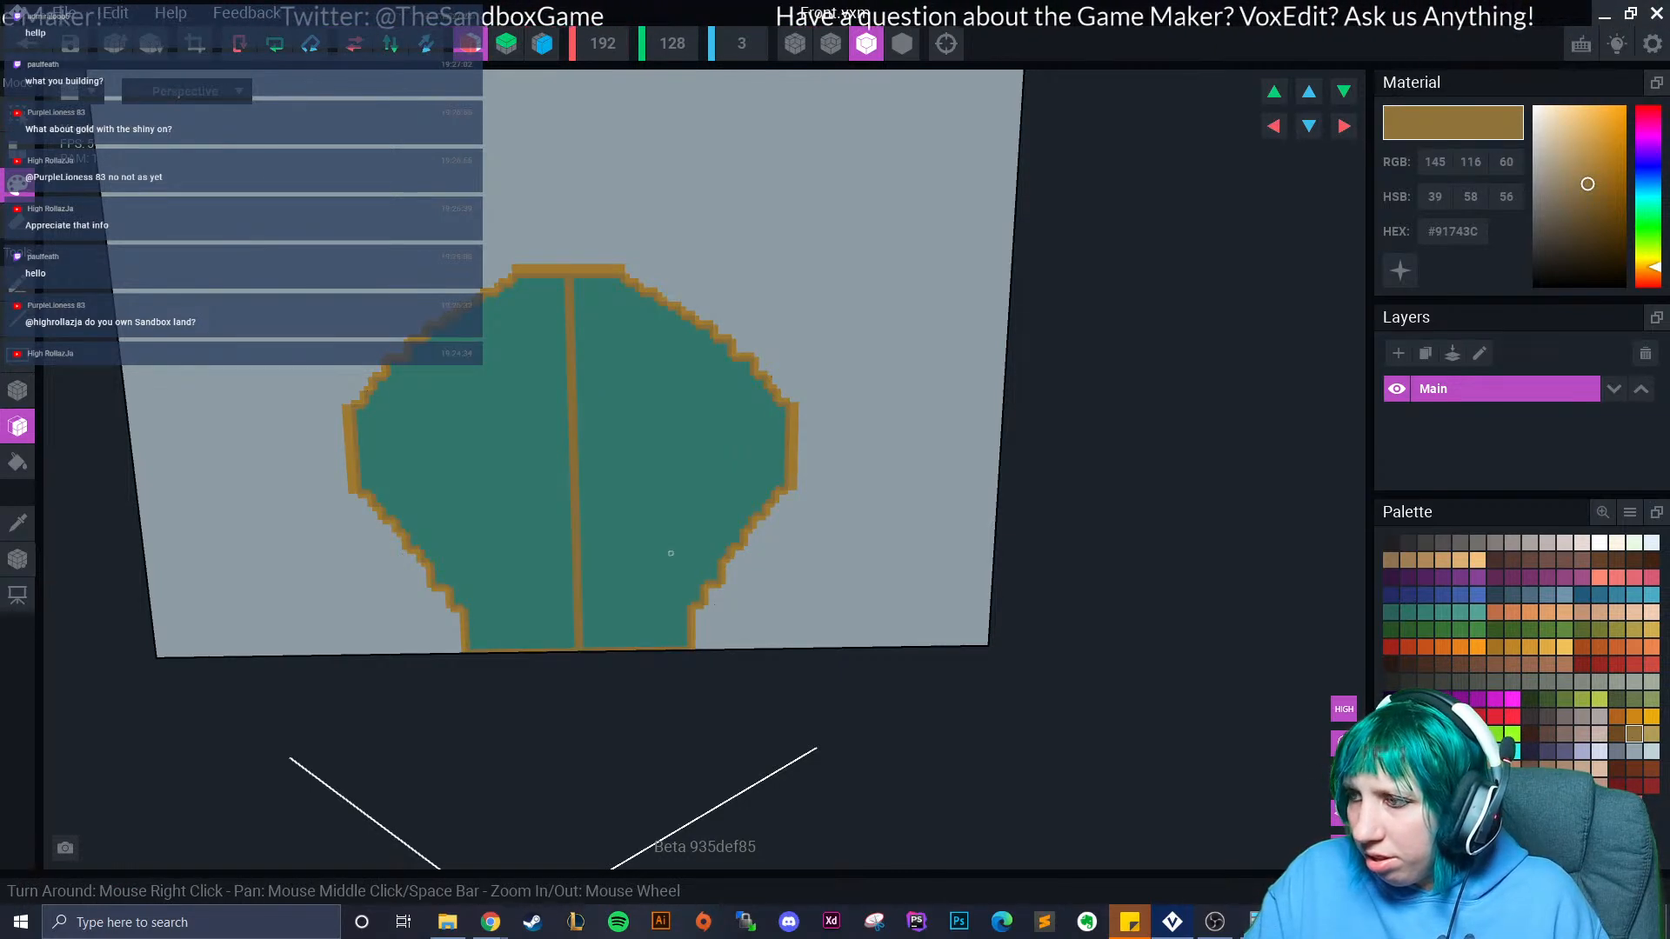
{"action": "key", "text": "ctrl+y"}
{"action": "key", "text": "ctrl+z"}
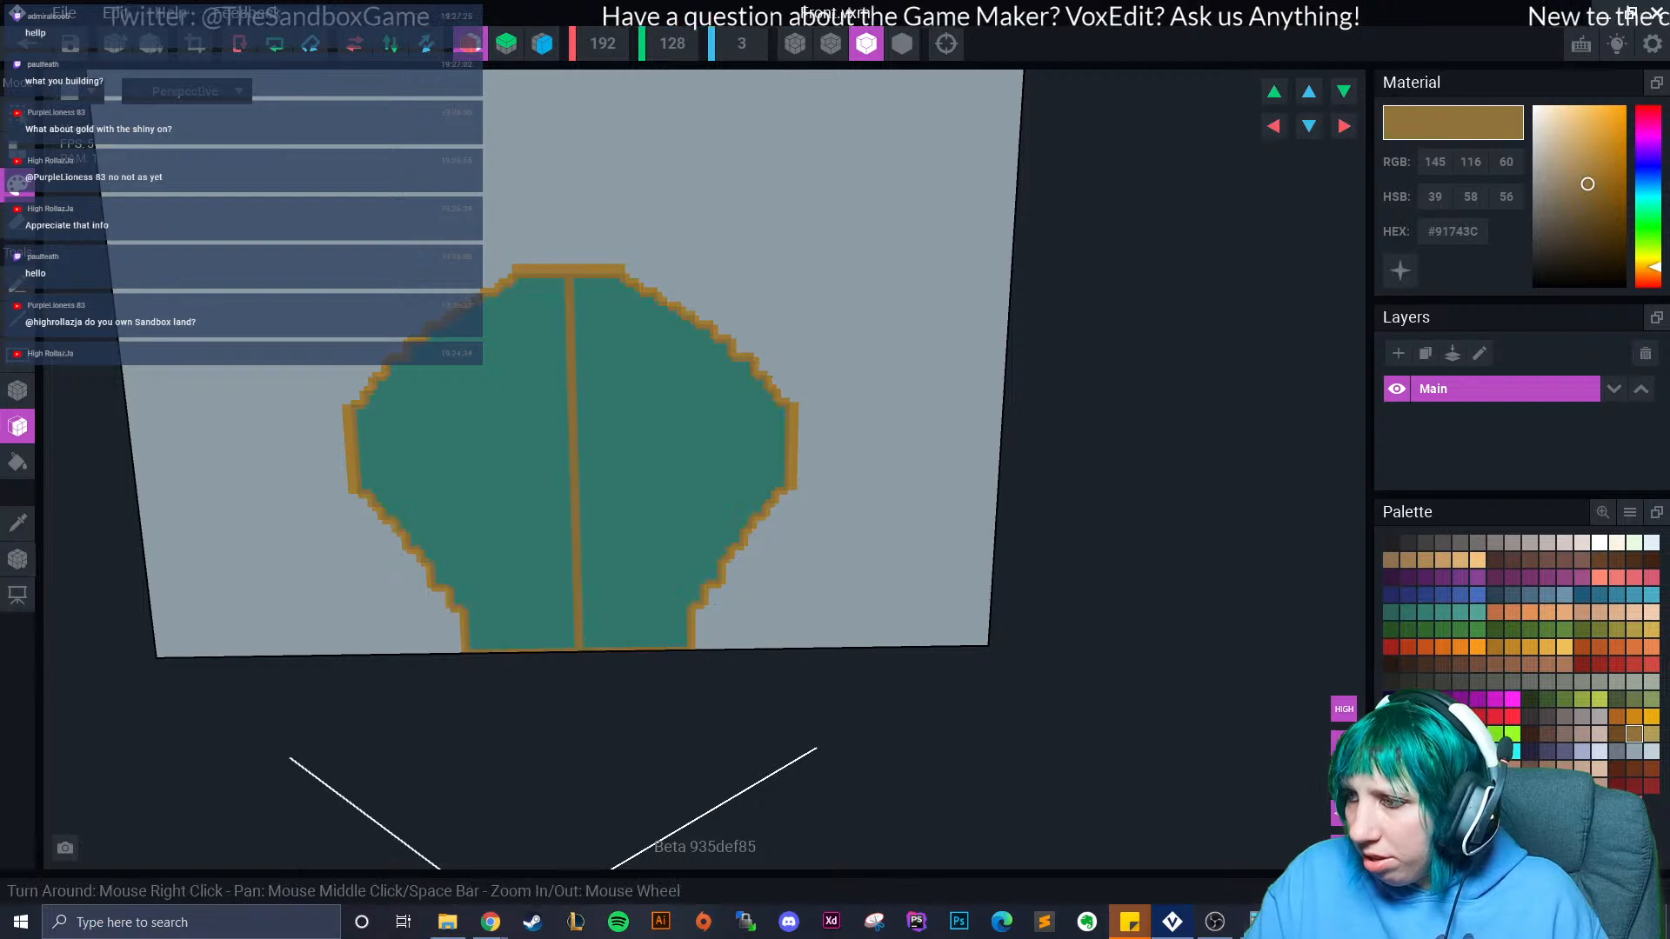
Try the emissive effect on the door's #A78034 rim, then undo it and leave #91743C non-emissive.
{"action": "key", "text": "ctrl+y"}
{"action": "key", "text": "ctrl+y"}
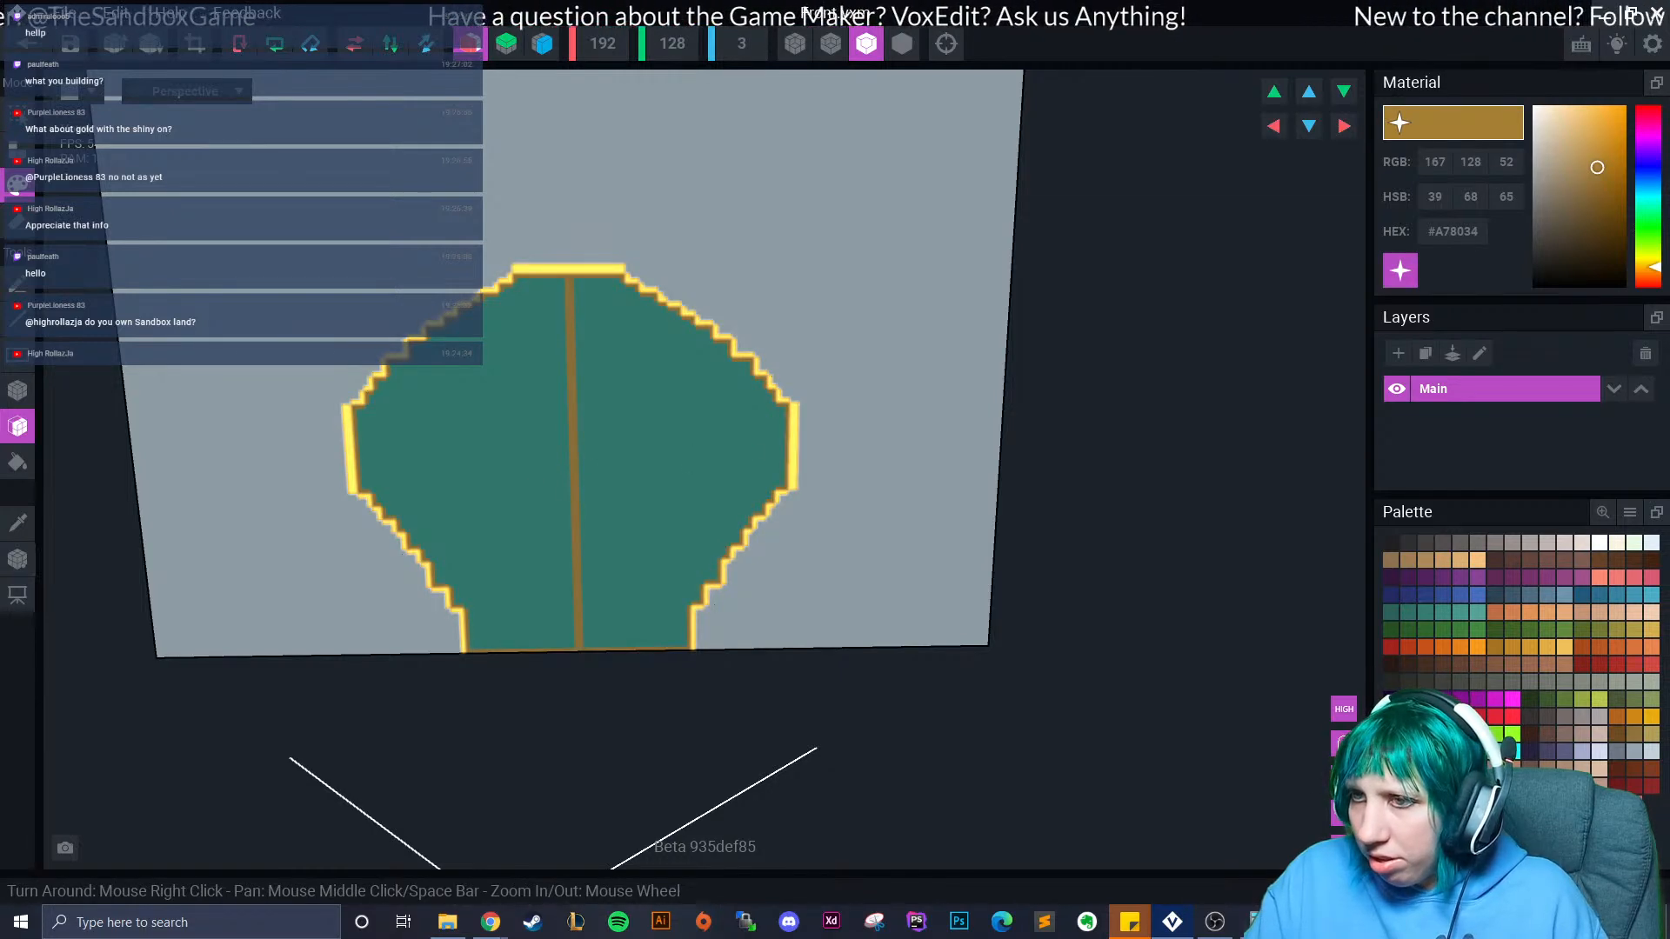
{"action": "key", "text": "ctrl+z"}
{"action": "key", "text": "ctrl+z"}
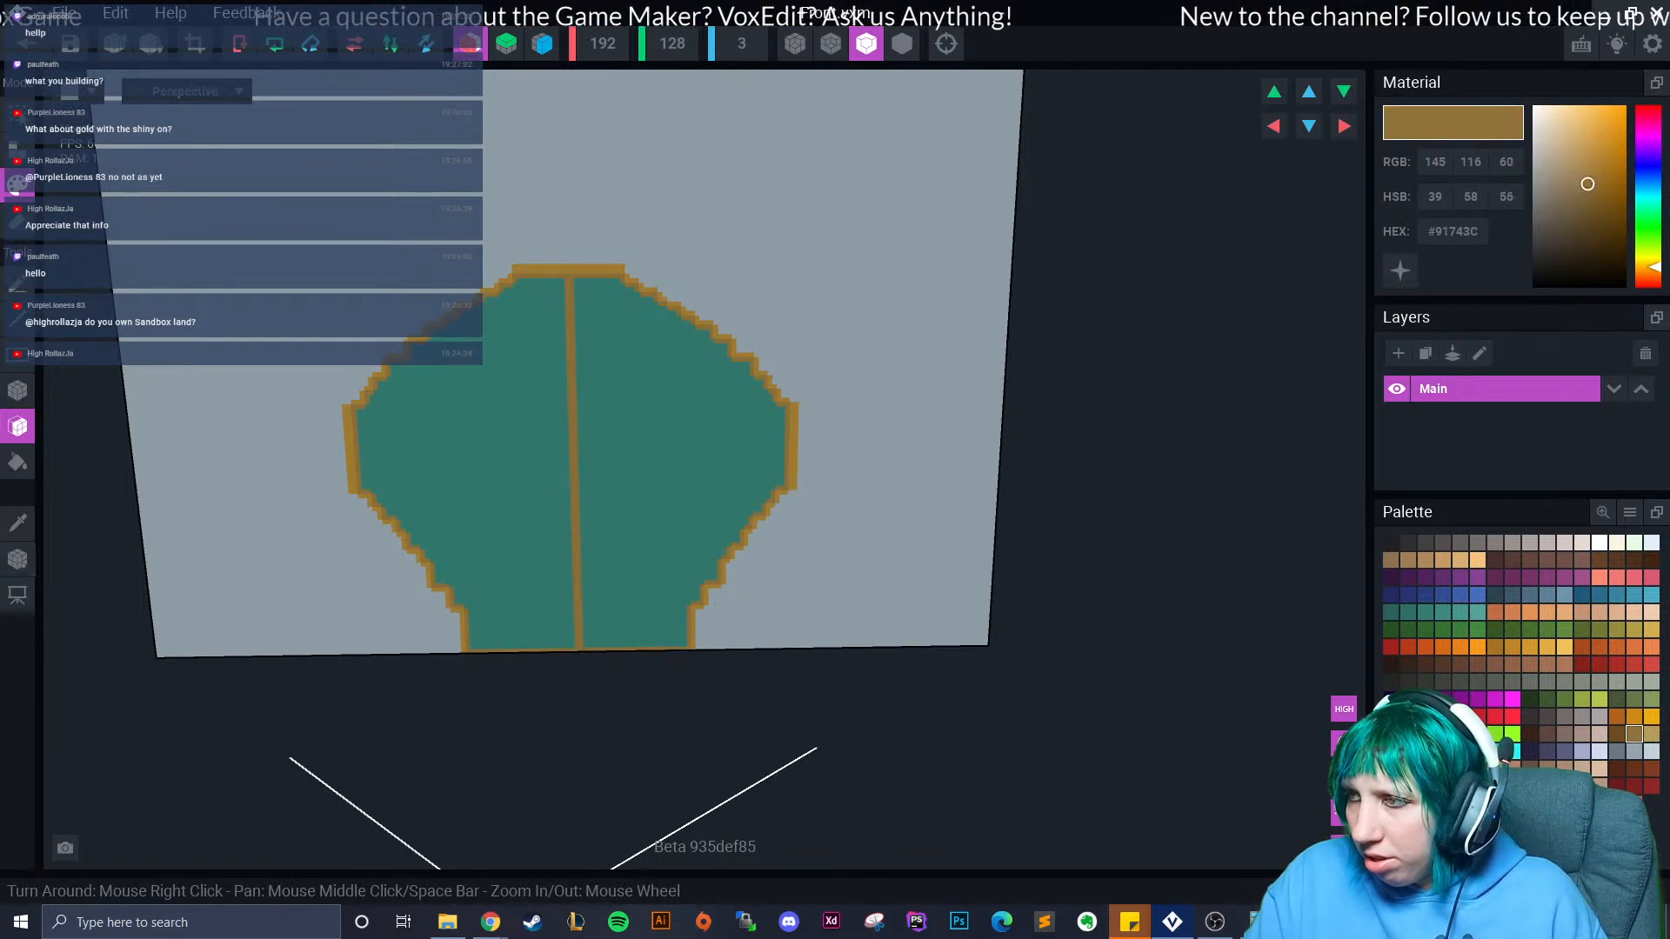
{"action": "left_click", "coordinate": [1400, 270]}
{"action": "left_click", "coordinate": [1400, 271]}
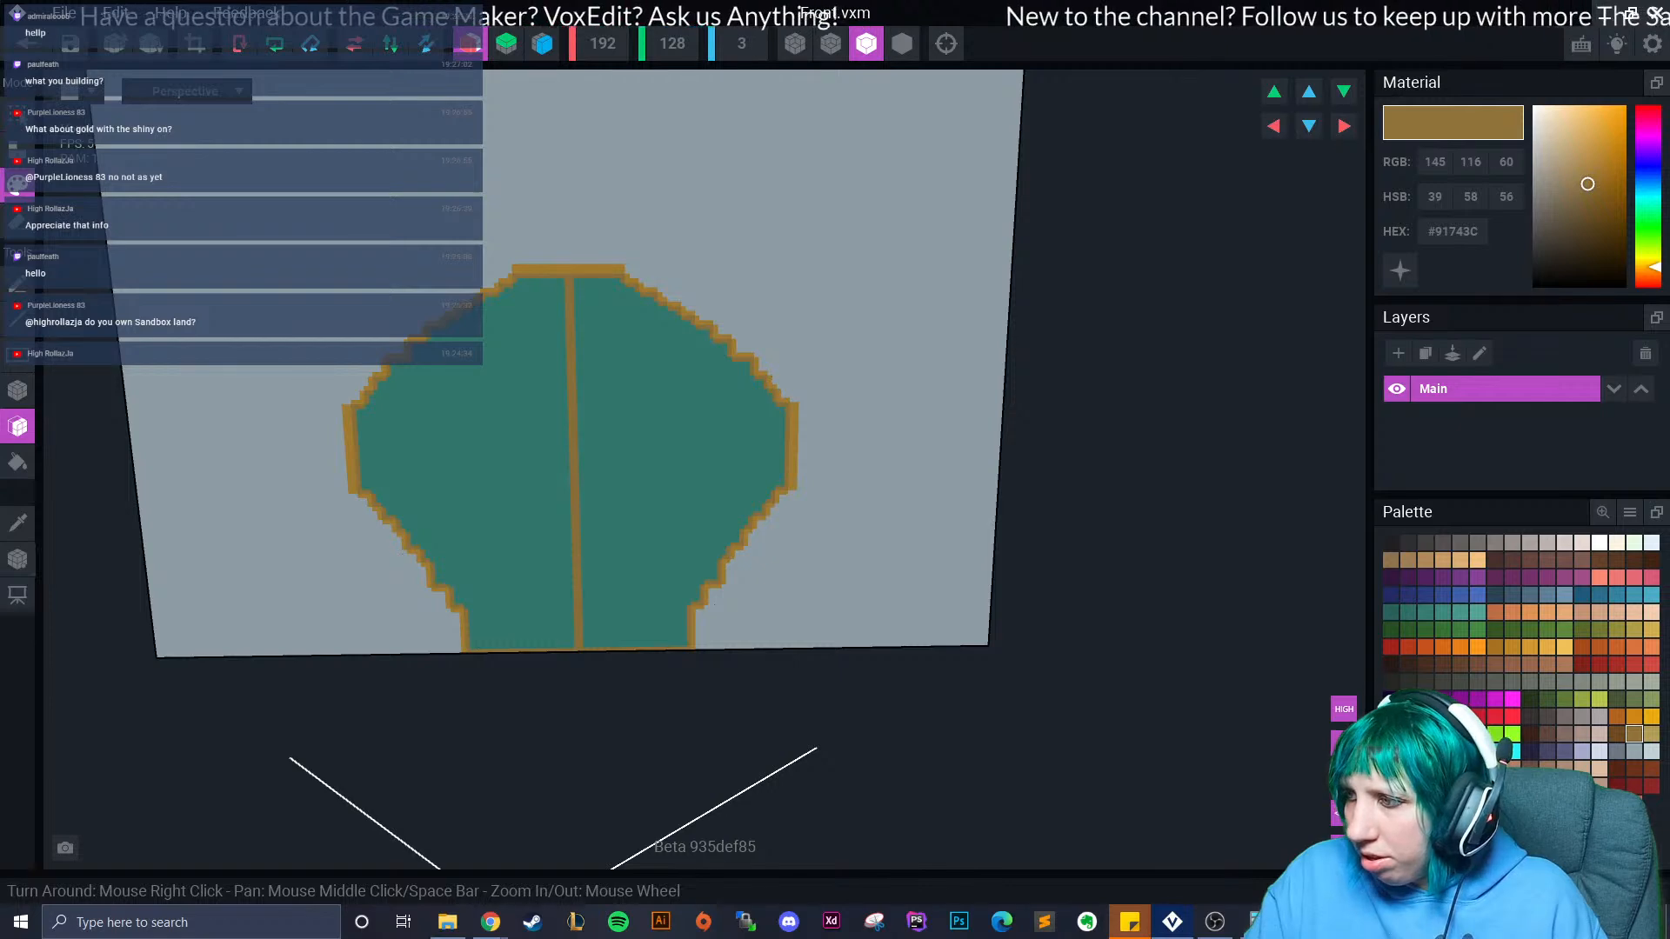
Make brown #6F4A20 emissive and fill both shell halves with it.
{"action": "left_click", "coordinate": [1617, 735]}
{"action": "left_click", "coordinate": [1400, 270]}
{"action": "left_click", "coordinate": [1400, 271]}
{"action": "left_click", "coordinate": [1400, 271]}
{"action": "left_click", "coordinate": [682, 432]}
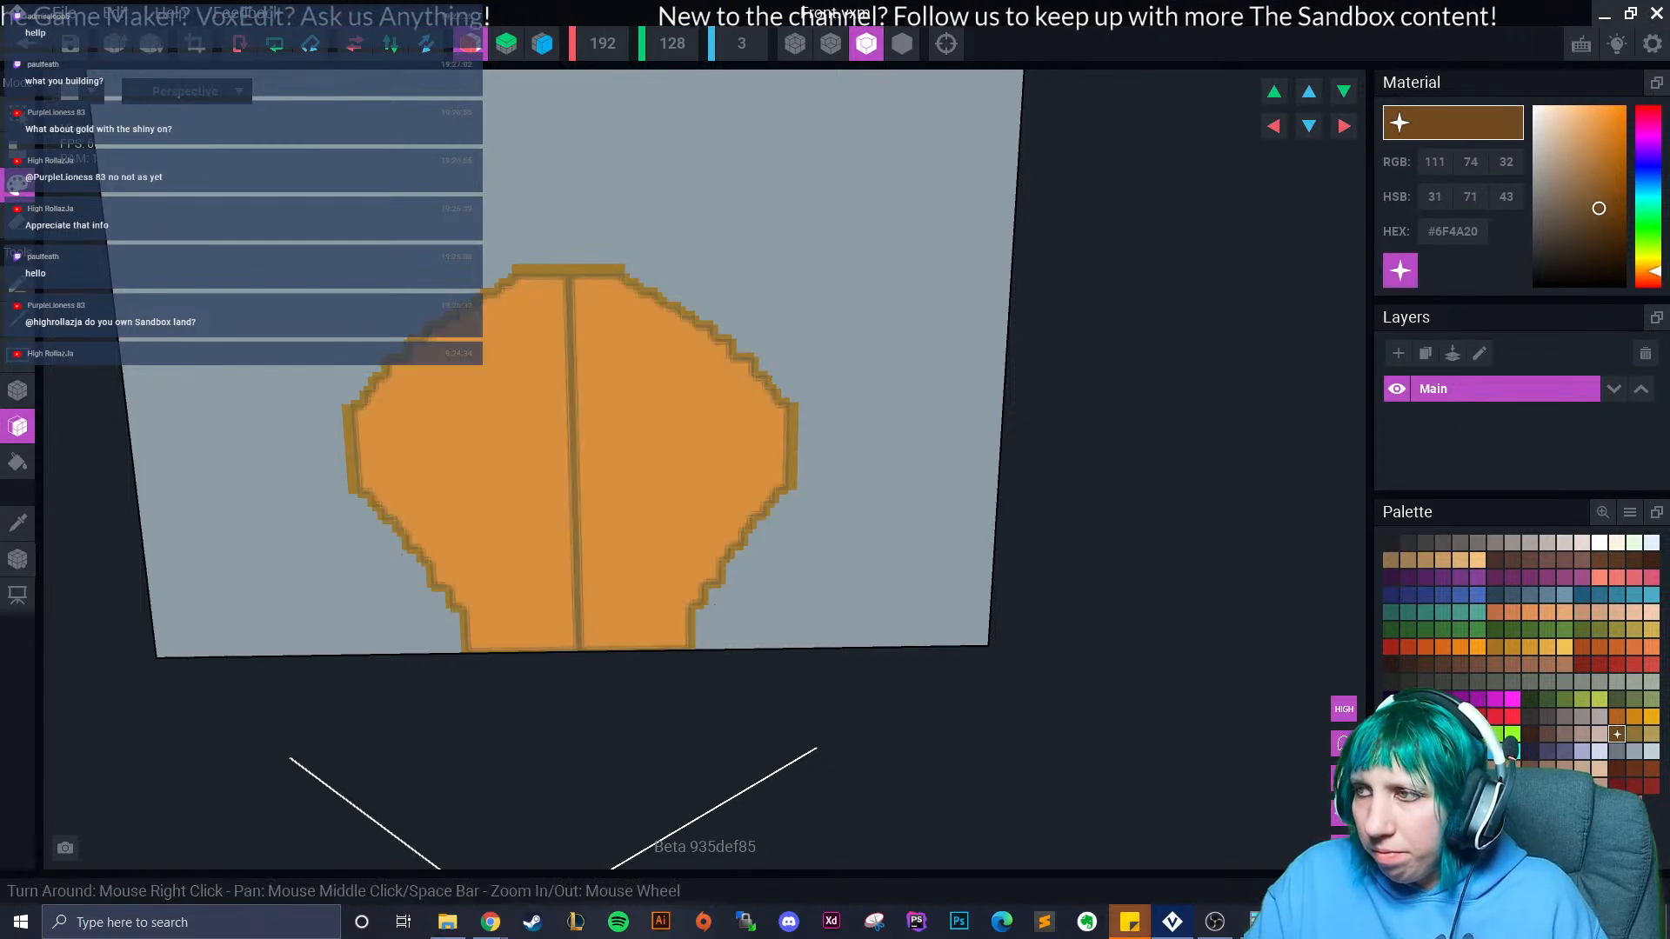
Close the Front model, saving its changes, and return to the building 01 asset.
{"action": "scroll", "coordinate": [790, 600], "scroll_direction": "down", "scroll_amount": 2}
{"action": "right_click_drag", "start_coordinate": [794, 612], "coordinate": [800, 615]}
{"action": "scroll", "coordinate": [800, 617], "scroll_direction": "up", "scroll_amount": 3}
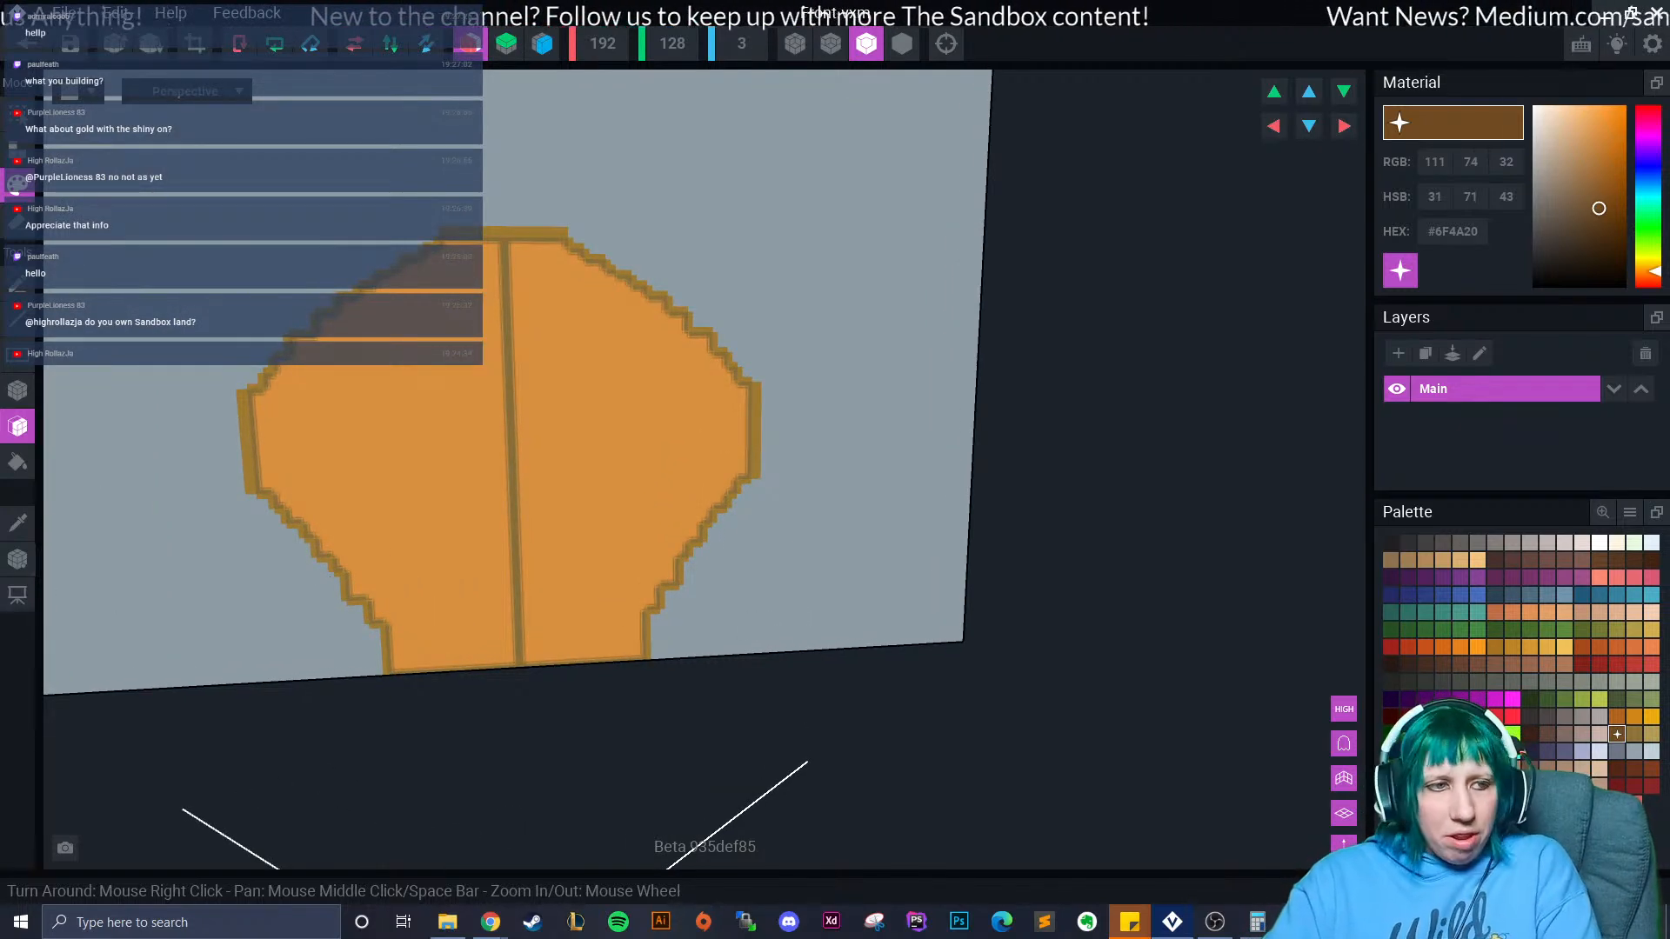
{"action": "scroll", "coordinate": [329, 376], "scroll_direction": "down", "scroll_amount": 4}
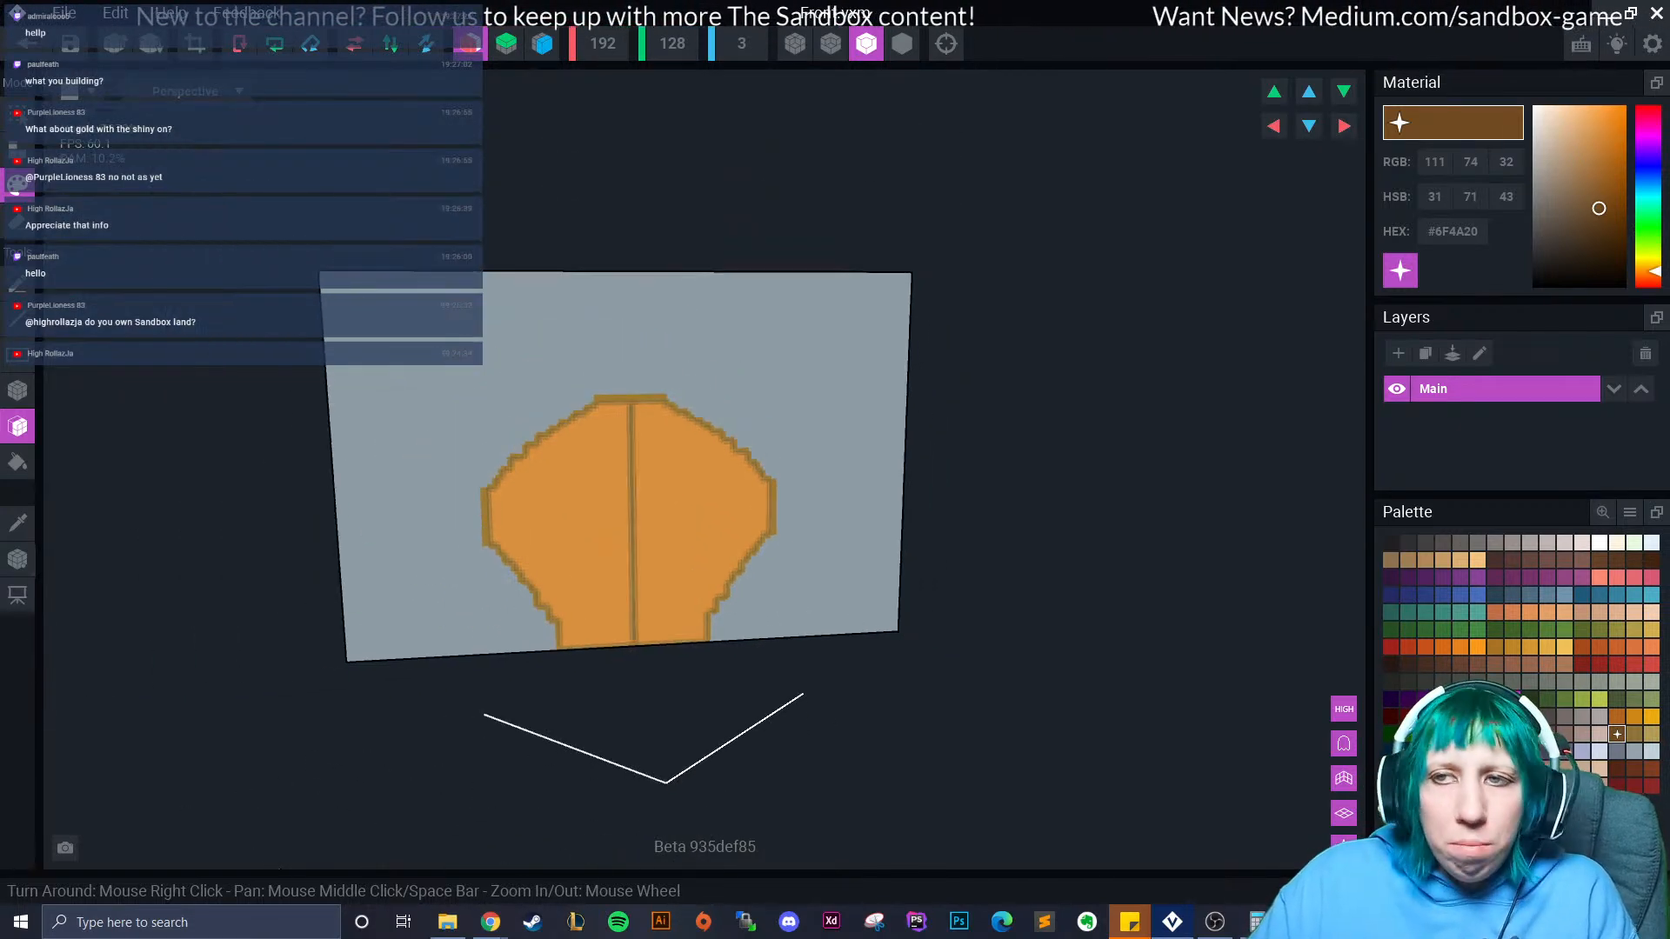
{"action": "left_click", "coordinate": [18, 185]}
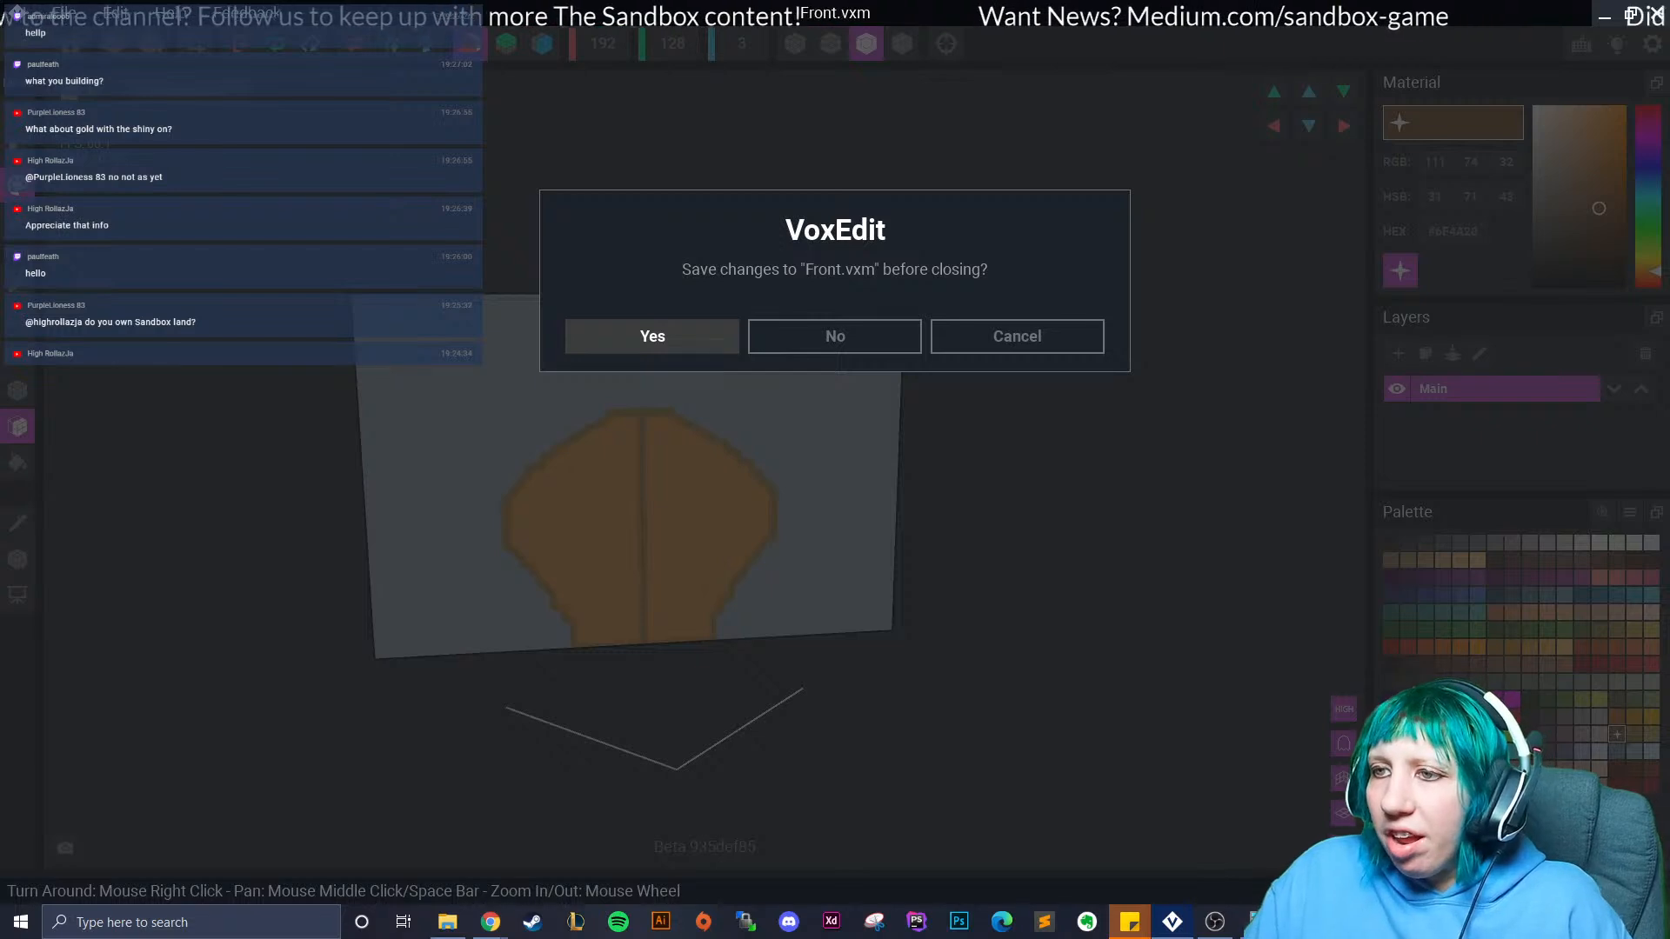
{"action": "left_click", "coordinate": [653, 336]}
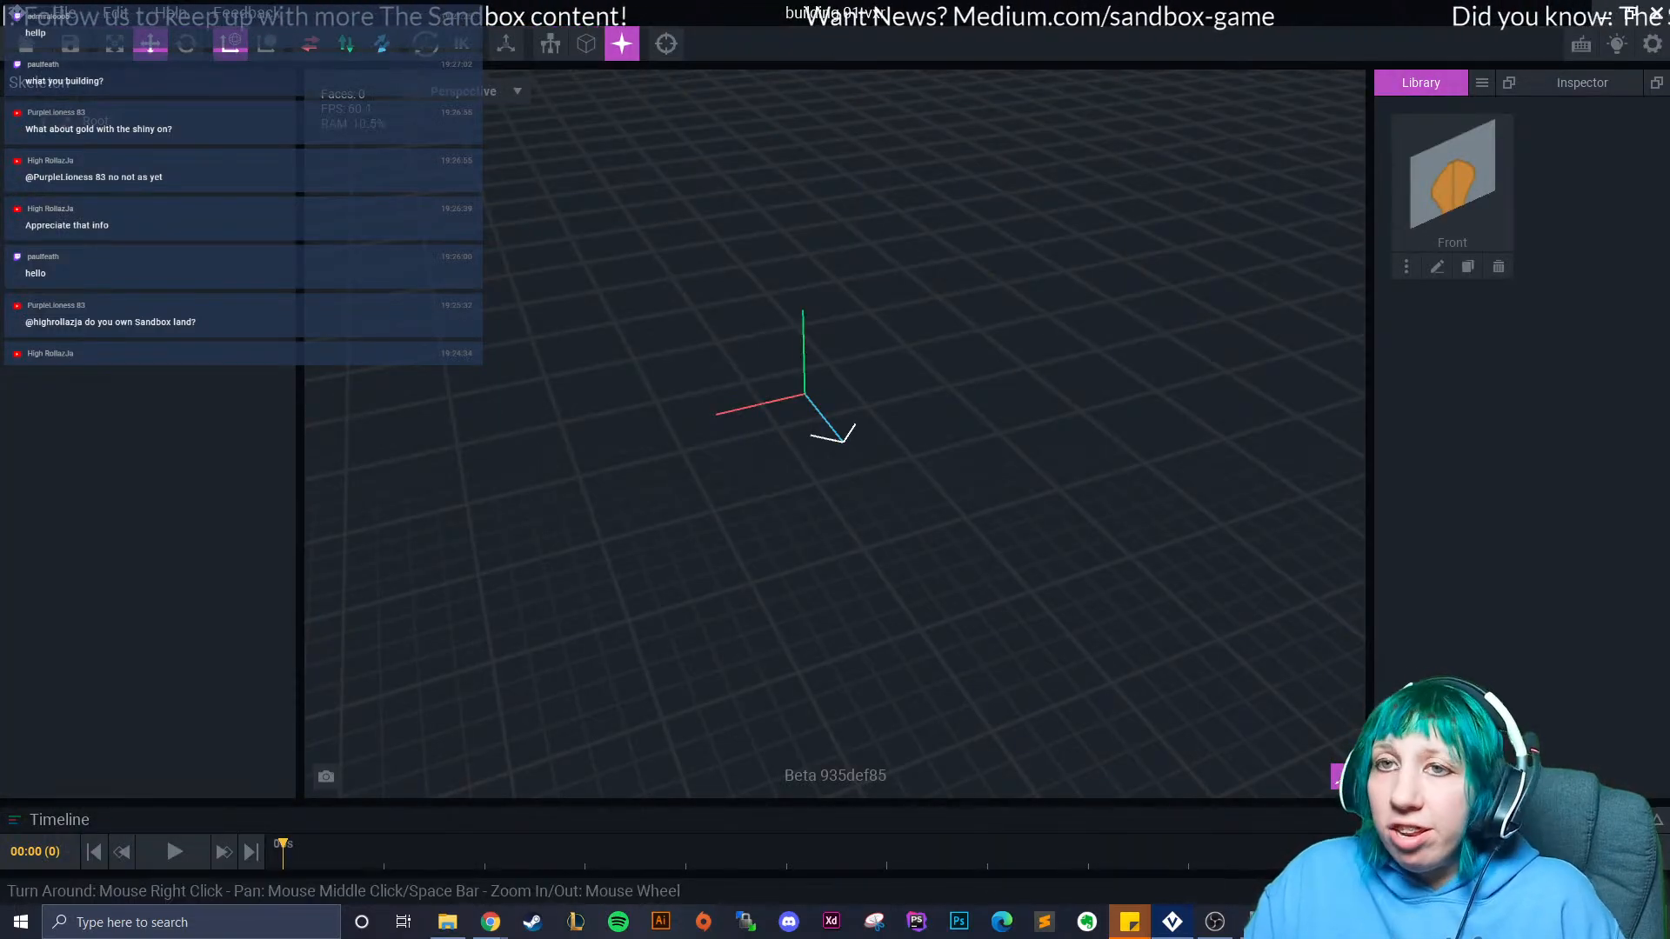
Create a node named "control node" under the skeleton's root.
{"action": "right_click", "coordinate": [45, 126]}
{"action": "left_click", "coordinate": [66, 136]}
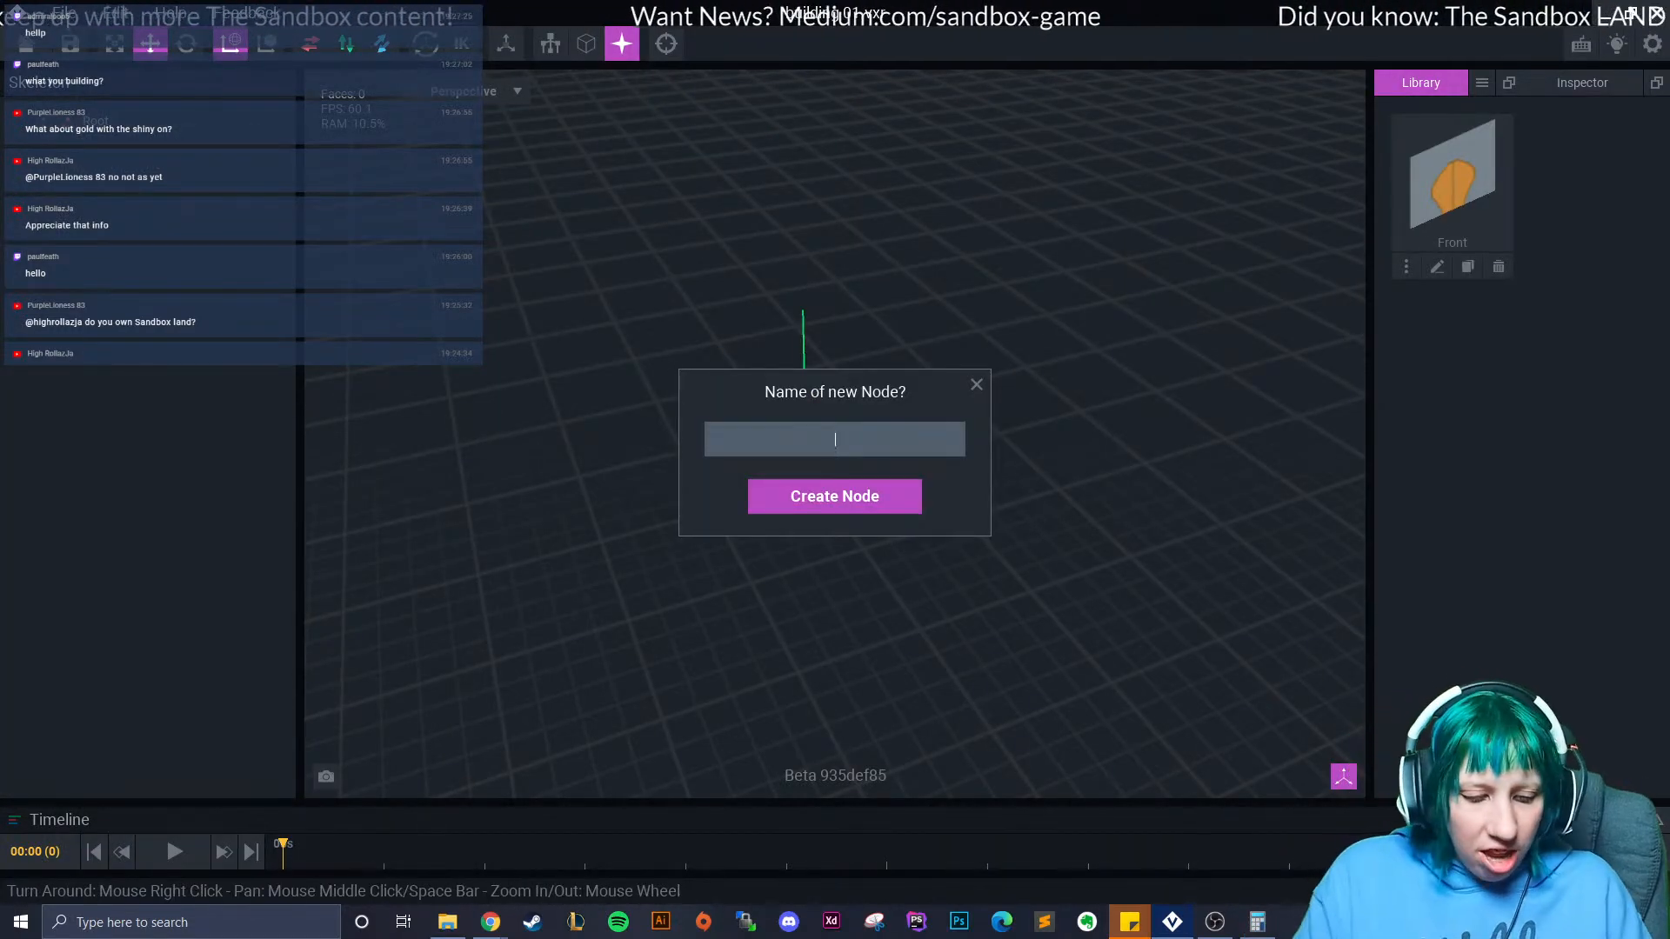
{"action": "type", "text": "control"}
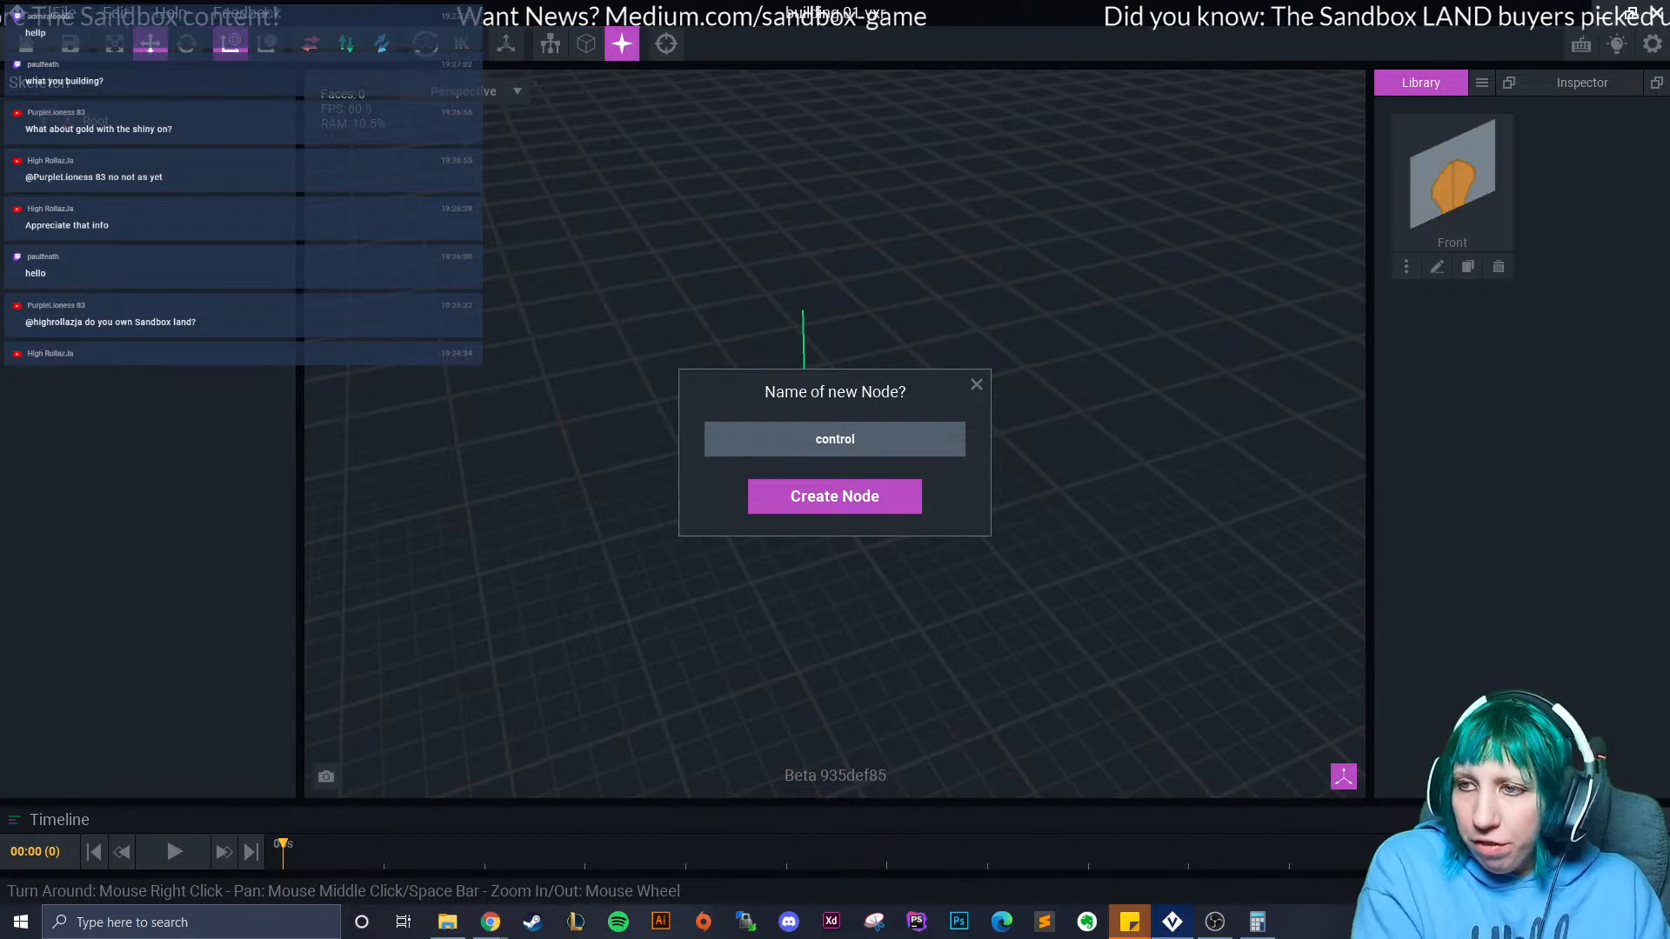
{"action": "type", "text": " node"}
{"action": "key", "text": "Return"}
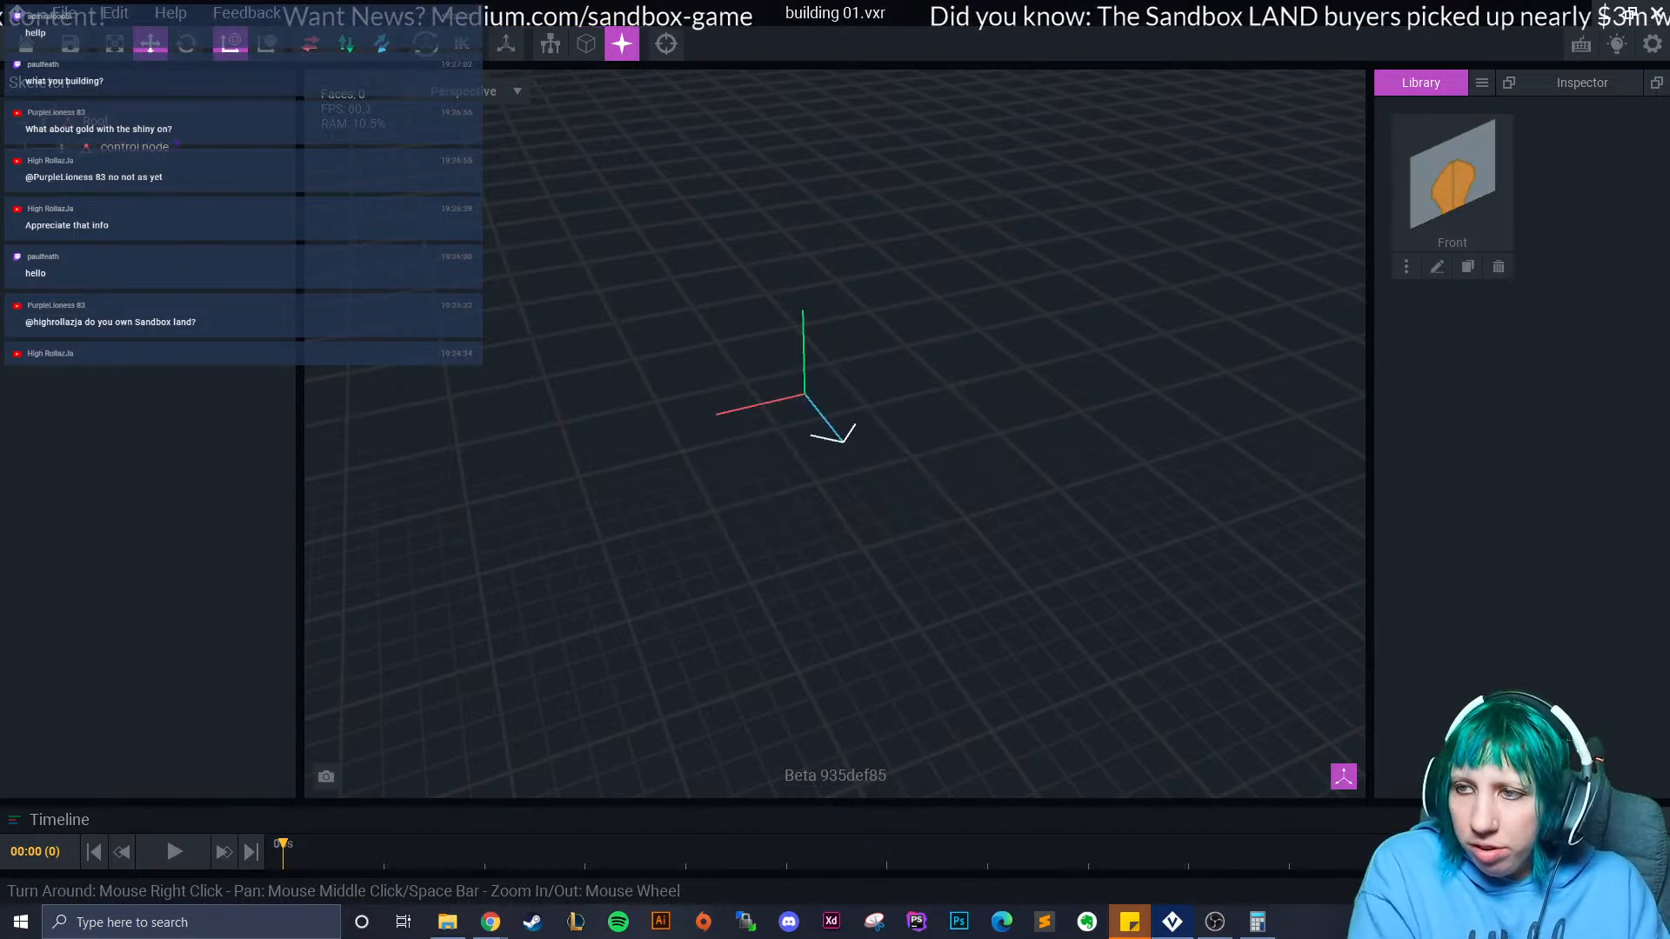
Create a child node named "foot" under control node and attach the Front model from the library to it.
{"action": "right_click", "coordinate": [69, 148]}
{"action": "left_click", "coordinate": [94, 199]}
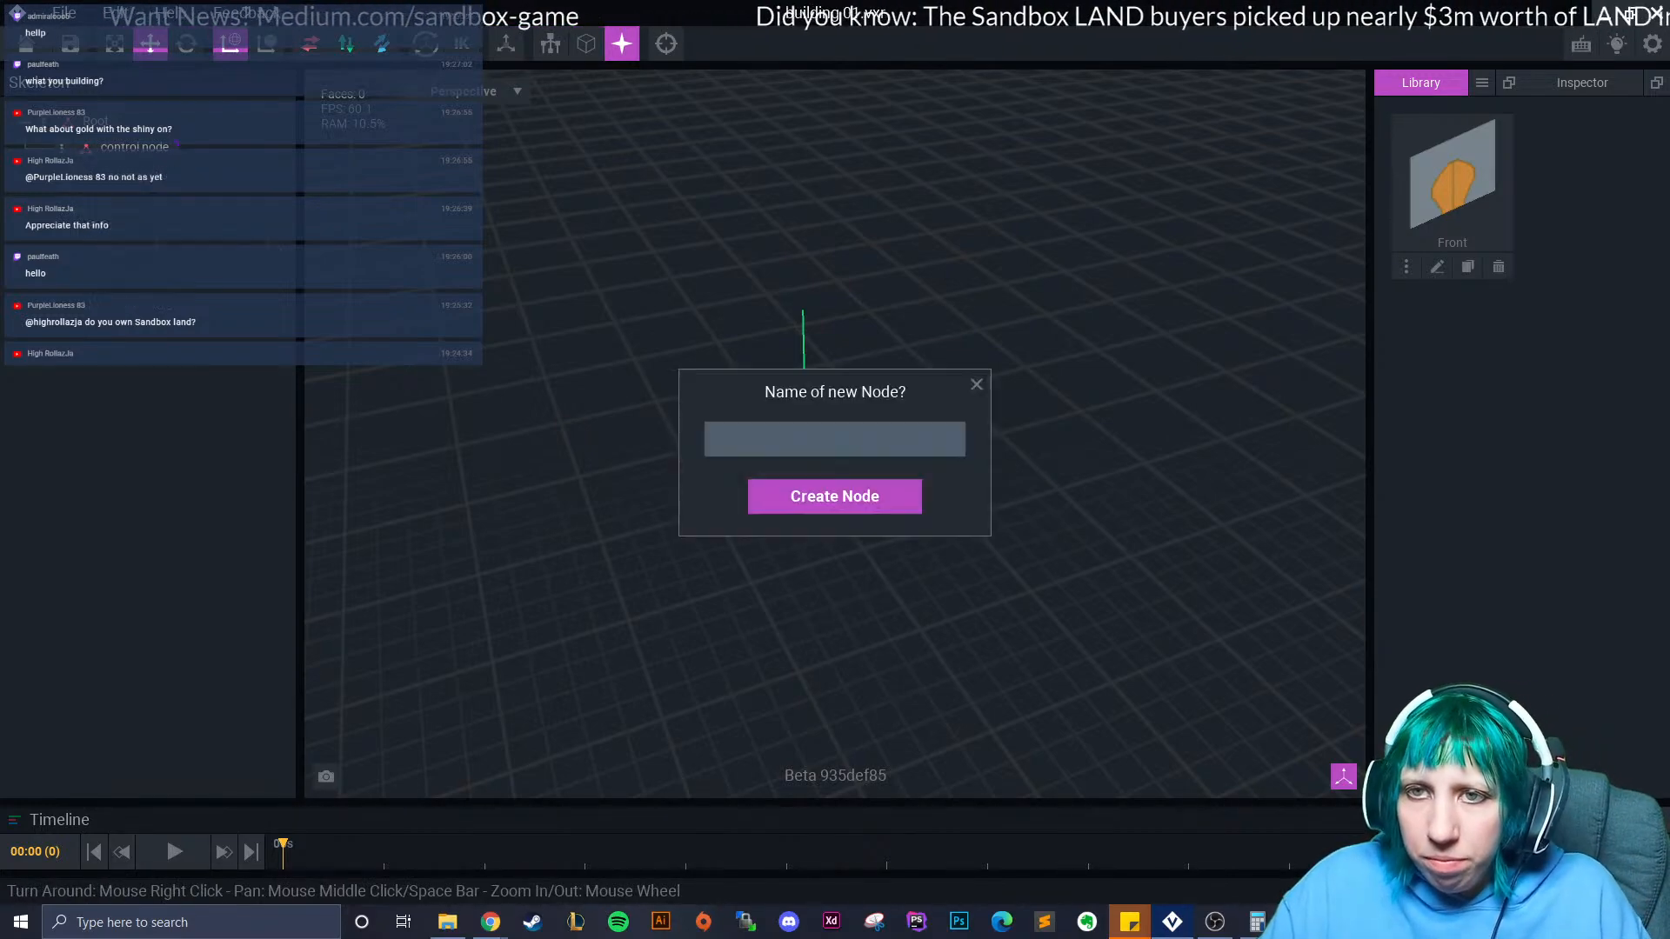
{"action": "type", "text": "foot"}
{"action": "key", "text": "Return"}
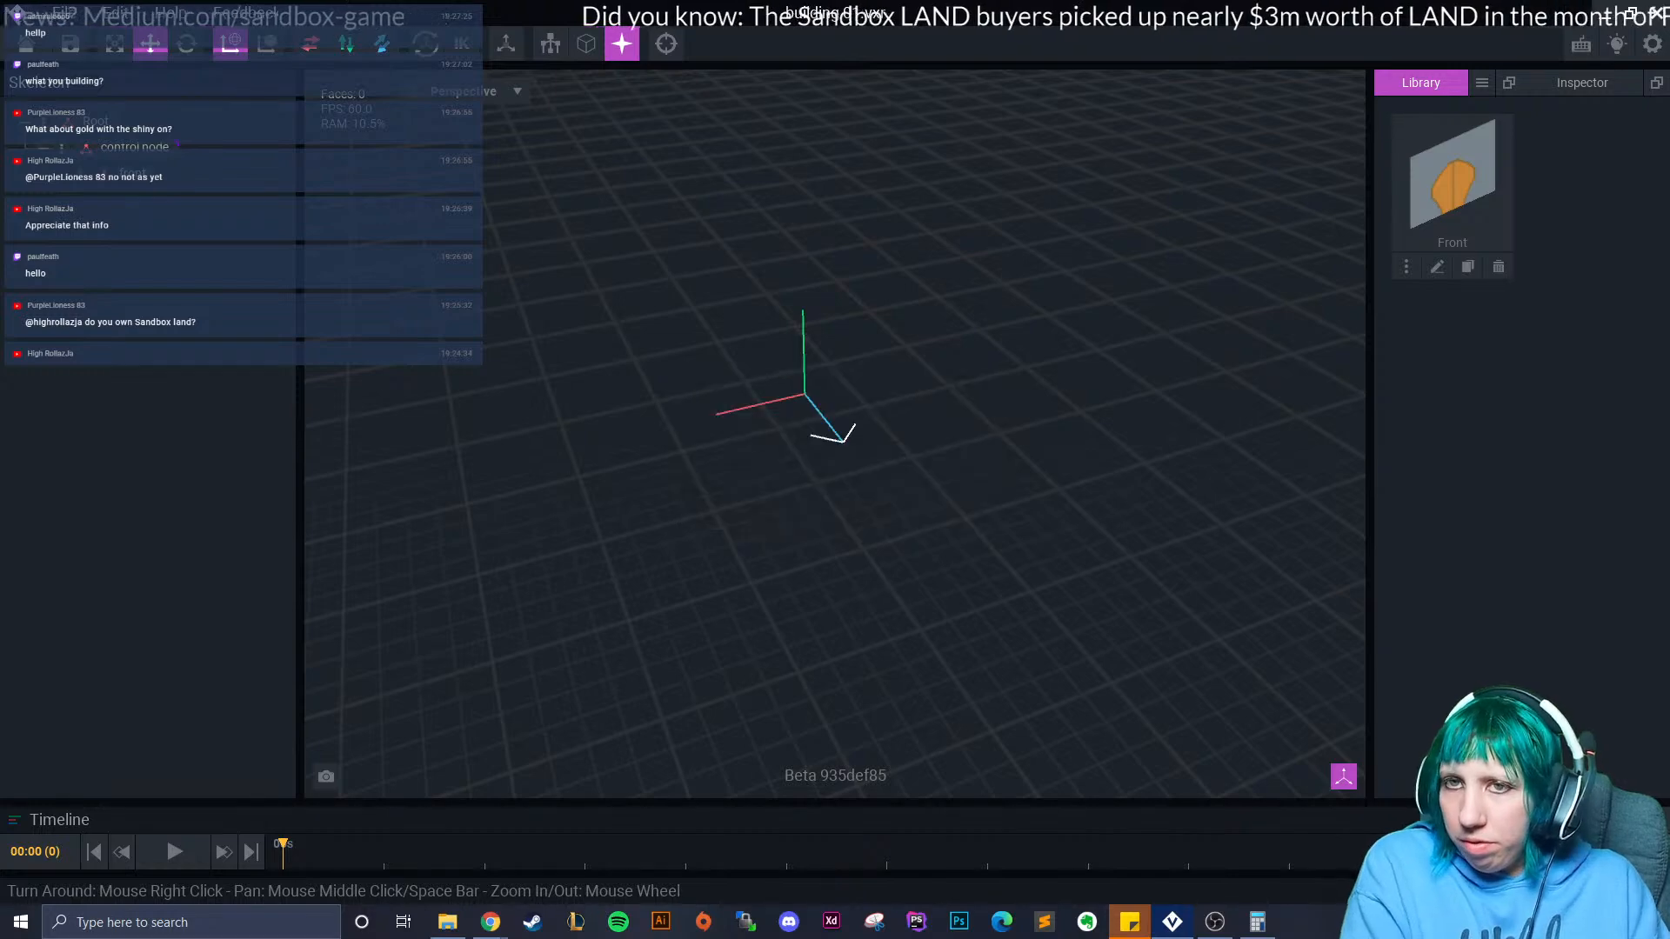
{"action": "left_click_drag", "start_coordinate": [1453, 174], "coordinate": [87, 178]}
Open Front for editing, place its pivot at the wall's bottom centre, and return to the asset with the change saved.
{"action": "left_click", "coordinate": [78, 192]}
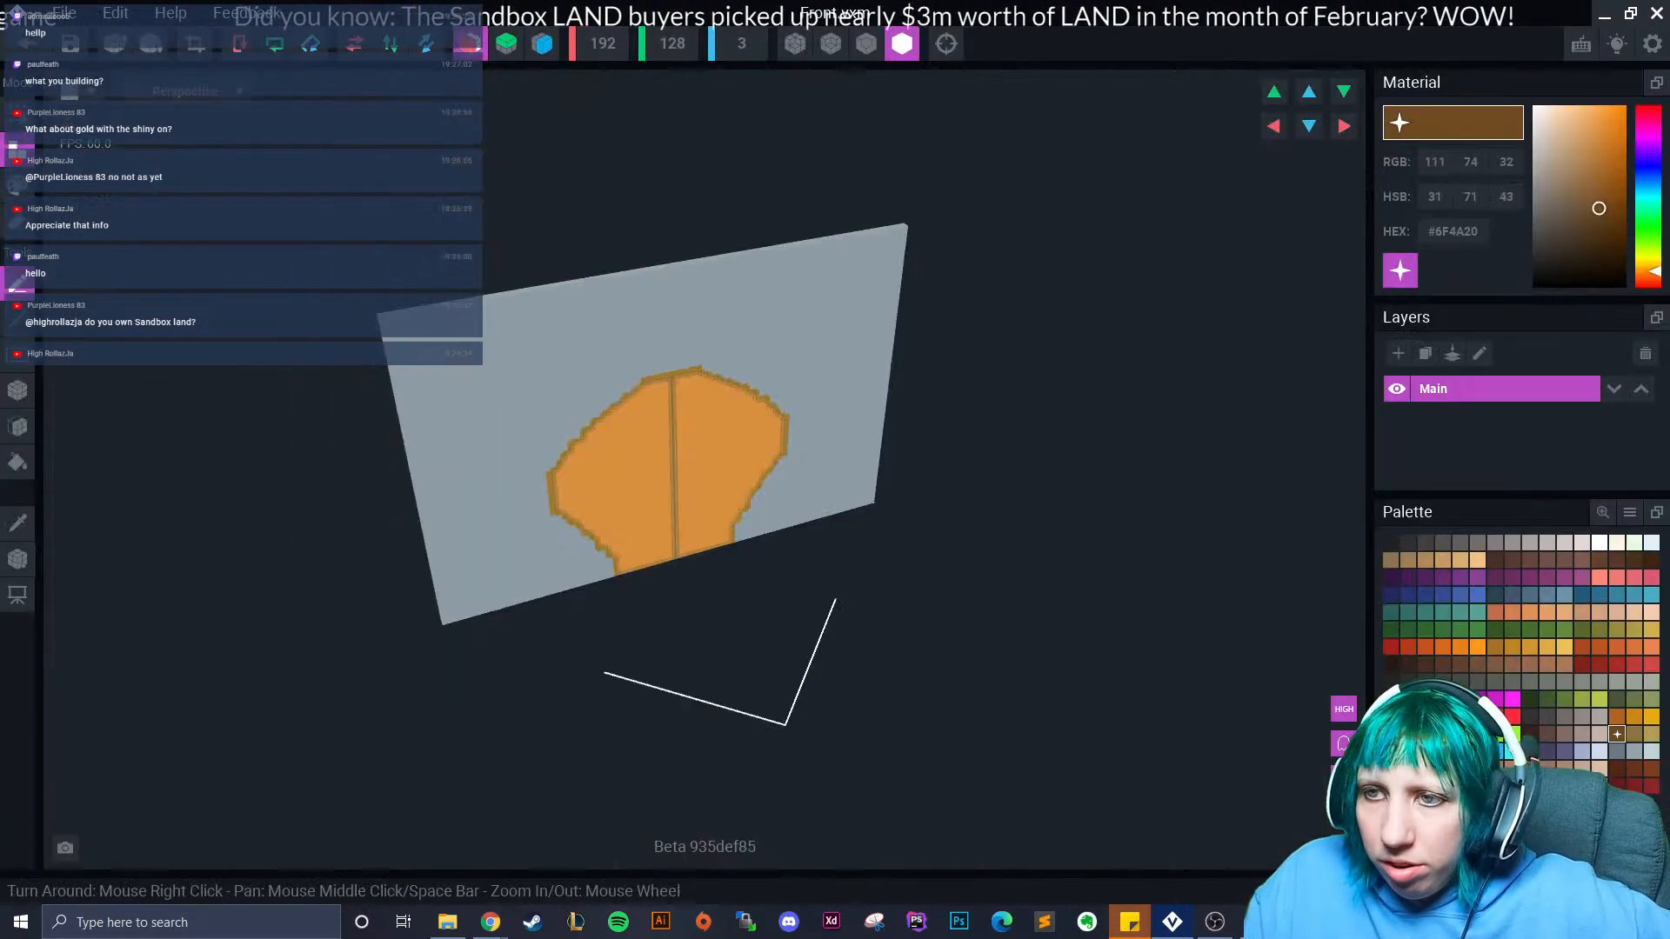
{"action": "left_click", "coordinate": [17, 560]}
{"action": "right_click", "coordinate": [17, 559]}
{"action": "left_click", "coordinate": [69, 574]}
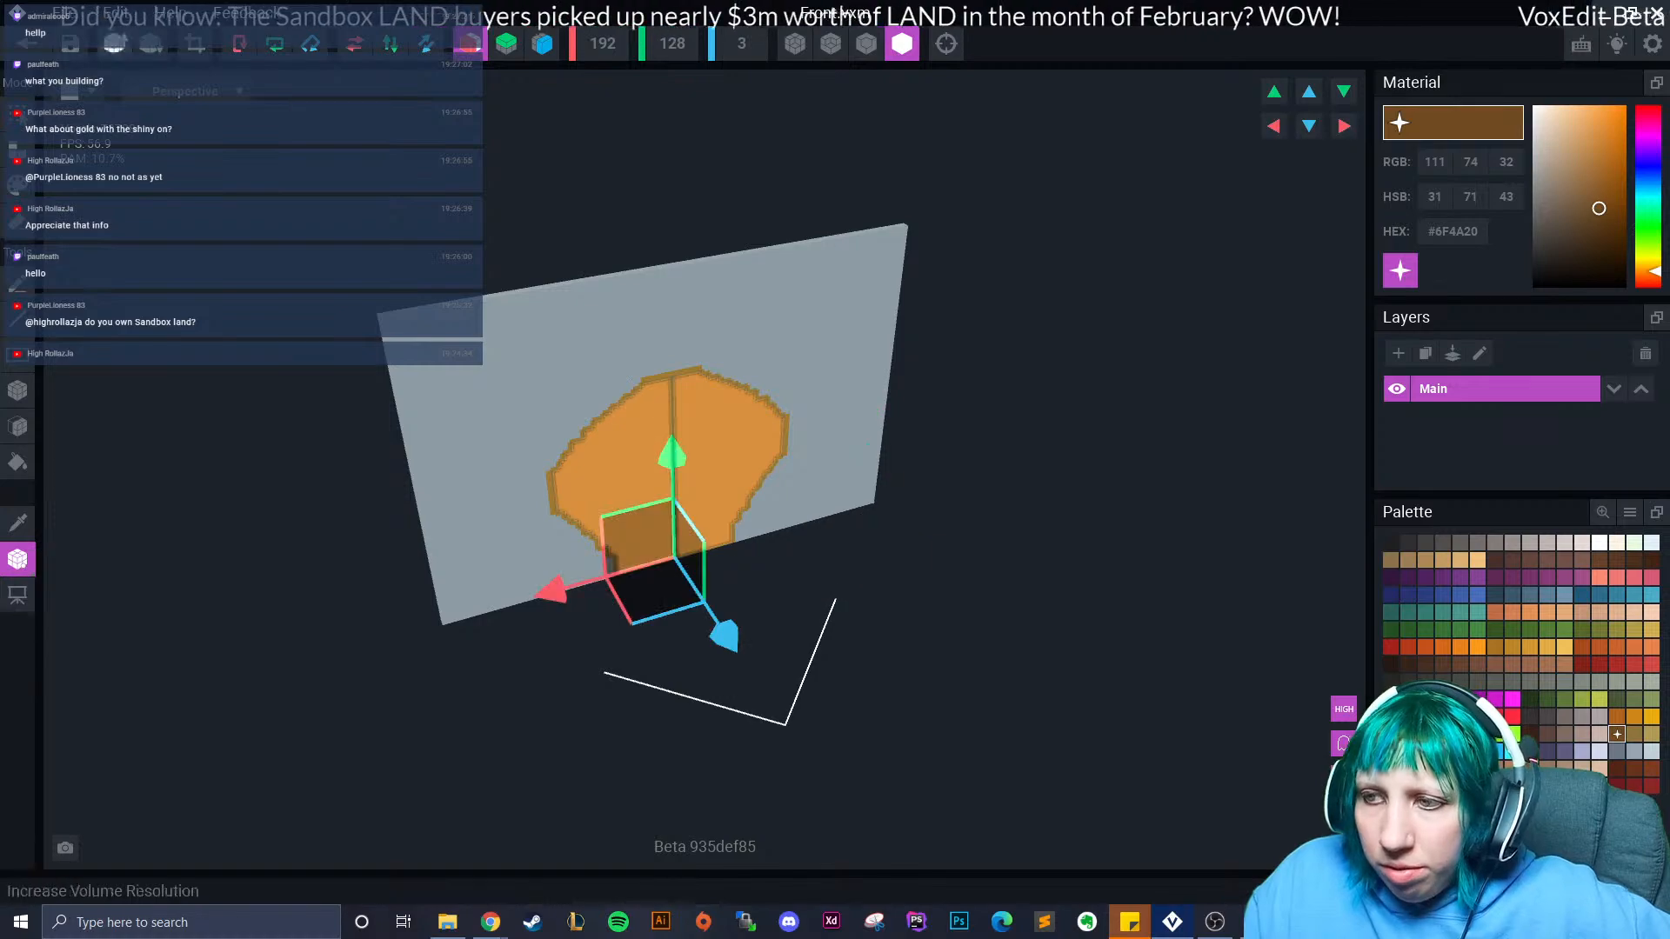
{"action": "left_click", "coordinate": [28, 43]}
{"action": "key", "text": "Return"}
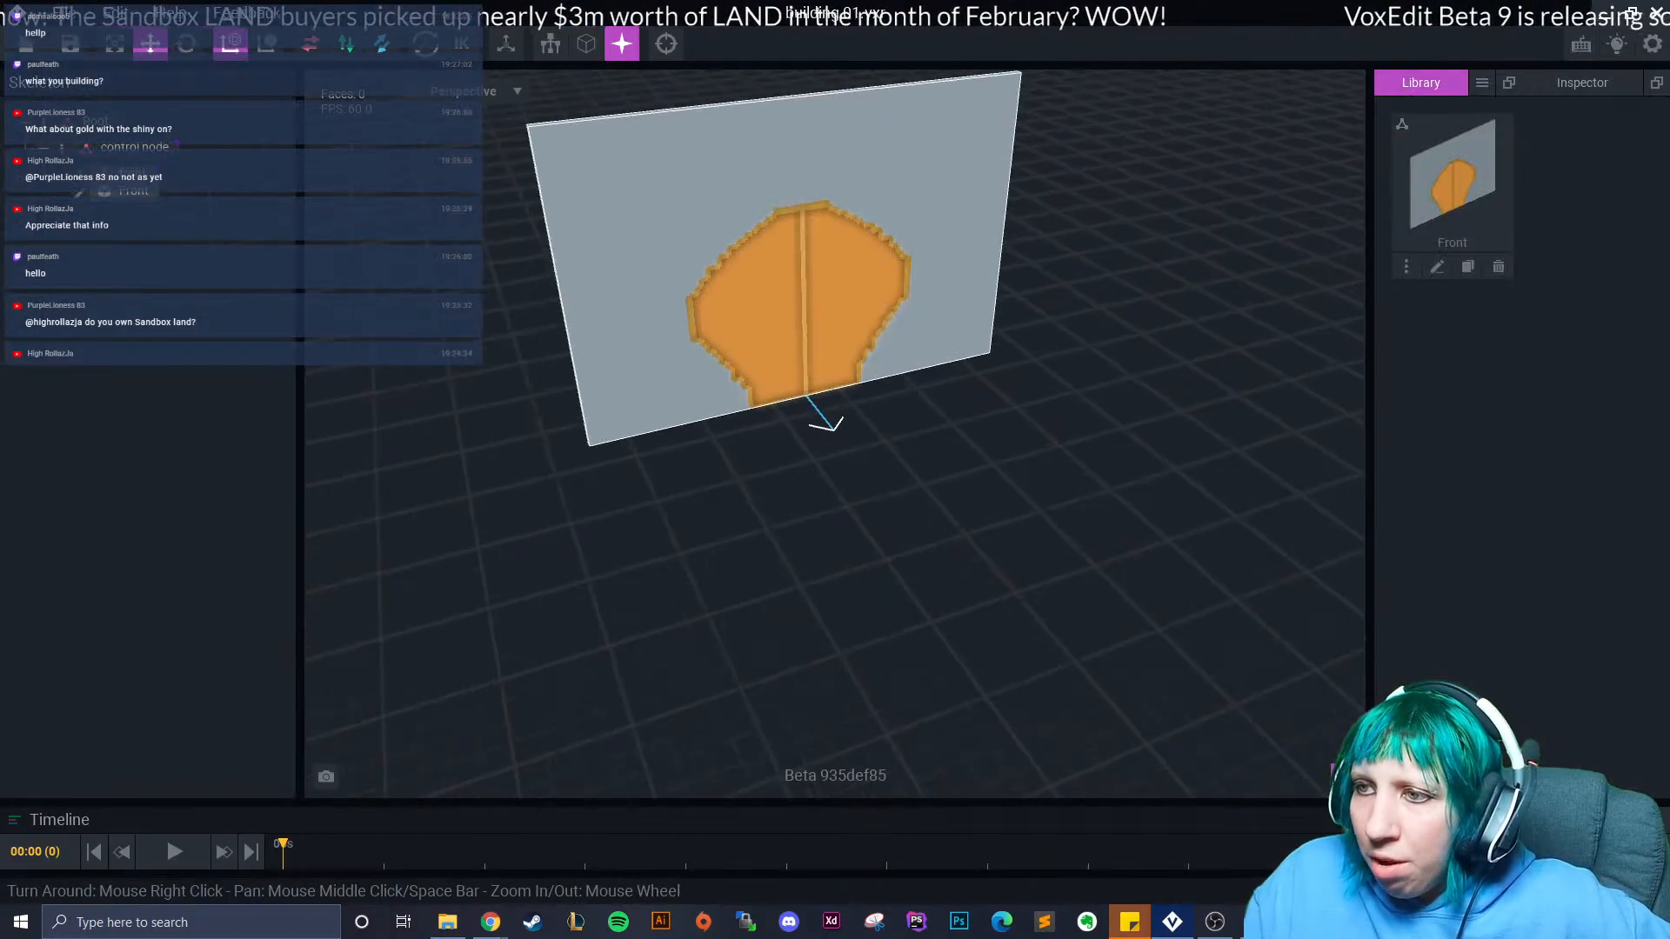
Examine the placed Front wall and its emissive door head-on, both close up and from a distance.
{"action": "scroll", "coordinate": [822, 406], "scroll_direction": "down", "scroll_amount": 3}
{"action": "right_click_drag", "start_coordinate": [752, 398], "coordinate": [835, 445]}
{"action": "scroll", "coordinate": [922, 405], "scroll_direction": "up", "scroll_amount": 3}
{"action": "right_click_drag", "start_coordinate": [944, 401], "coordinate": [907, 397]}
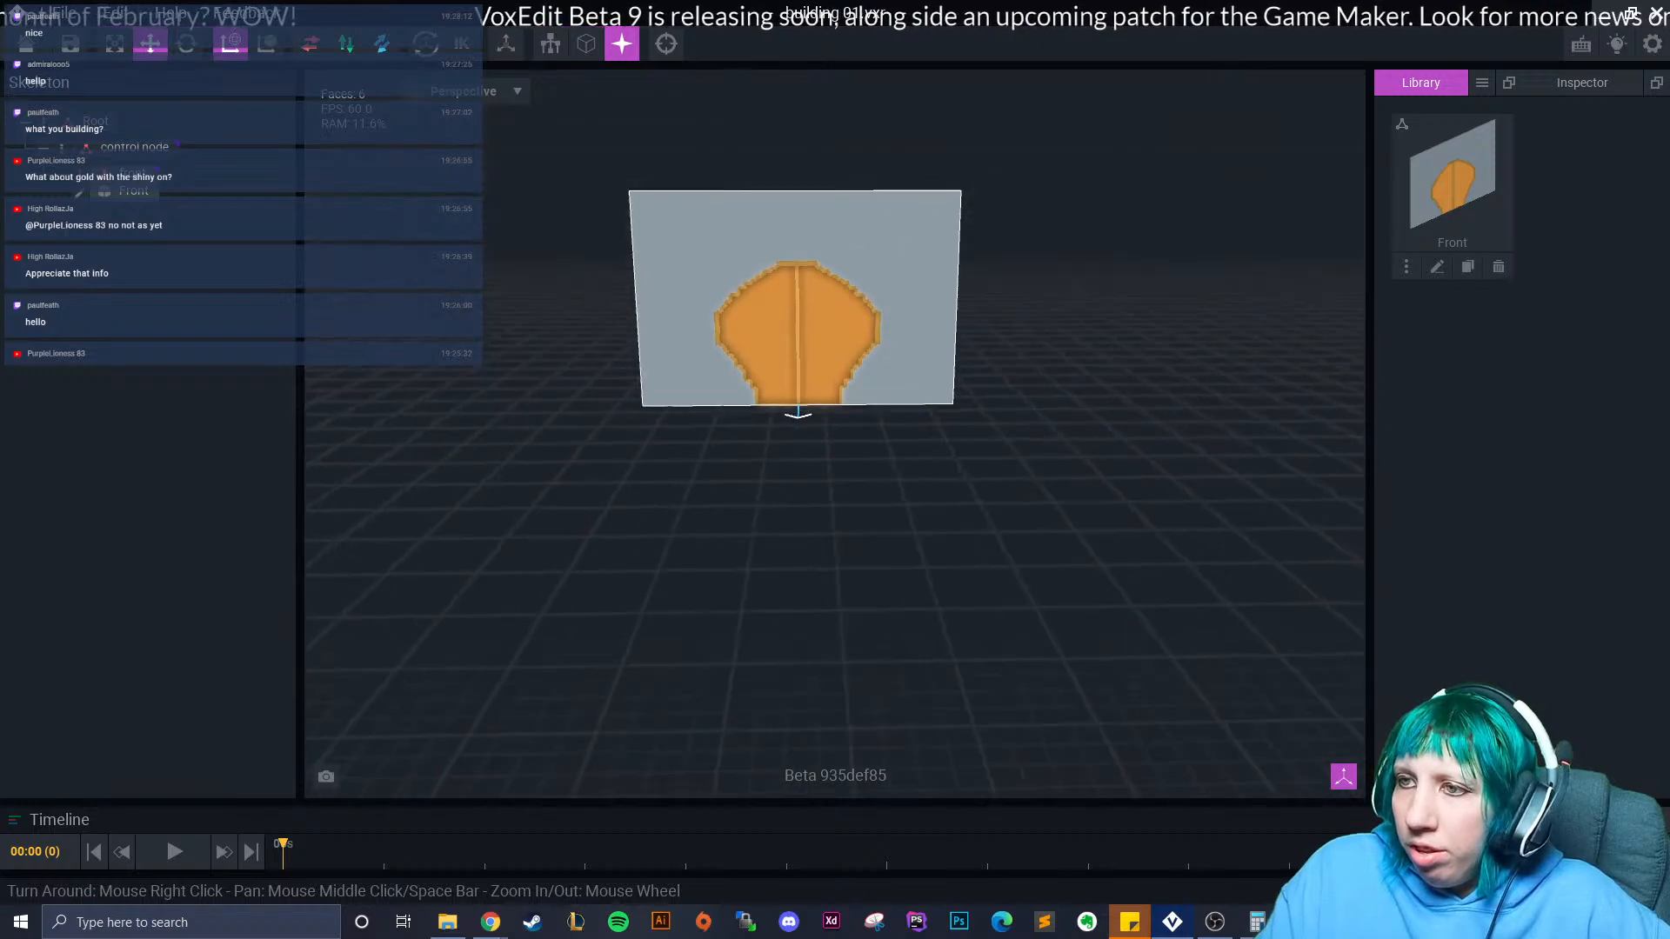
{"action": "scroll", "coordinate": [825, 344], "scroll_direction": "up", "scroll_amount": 3}
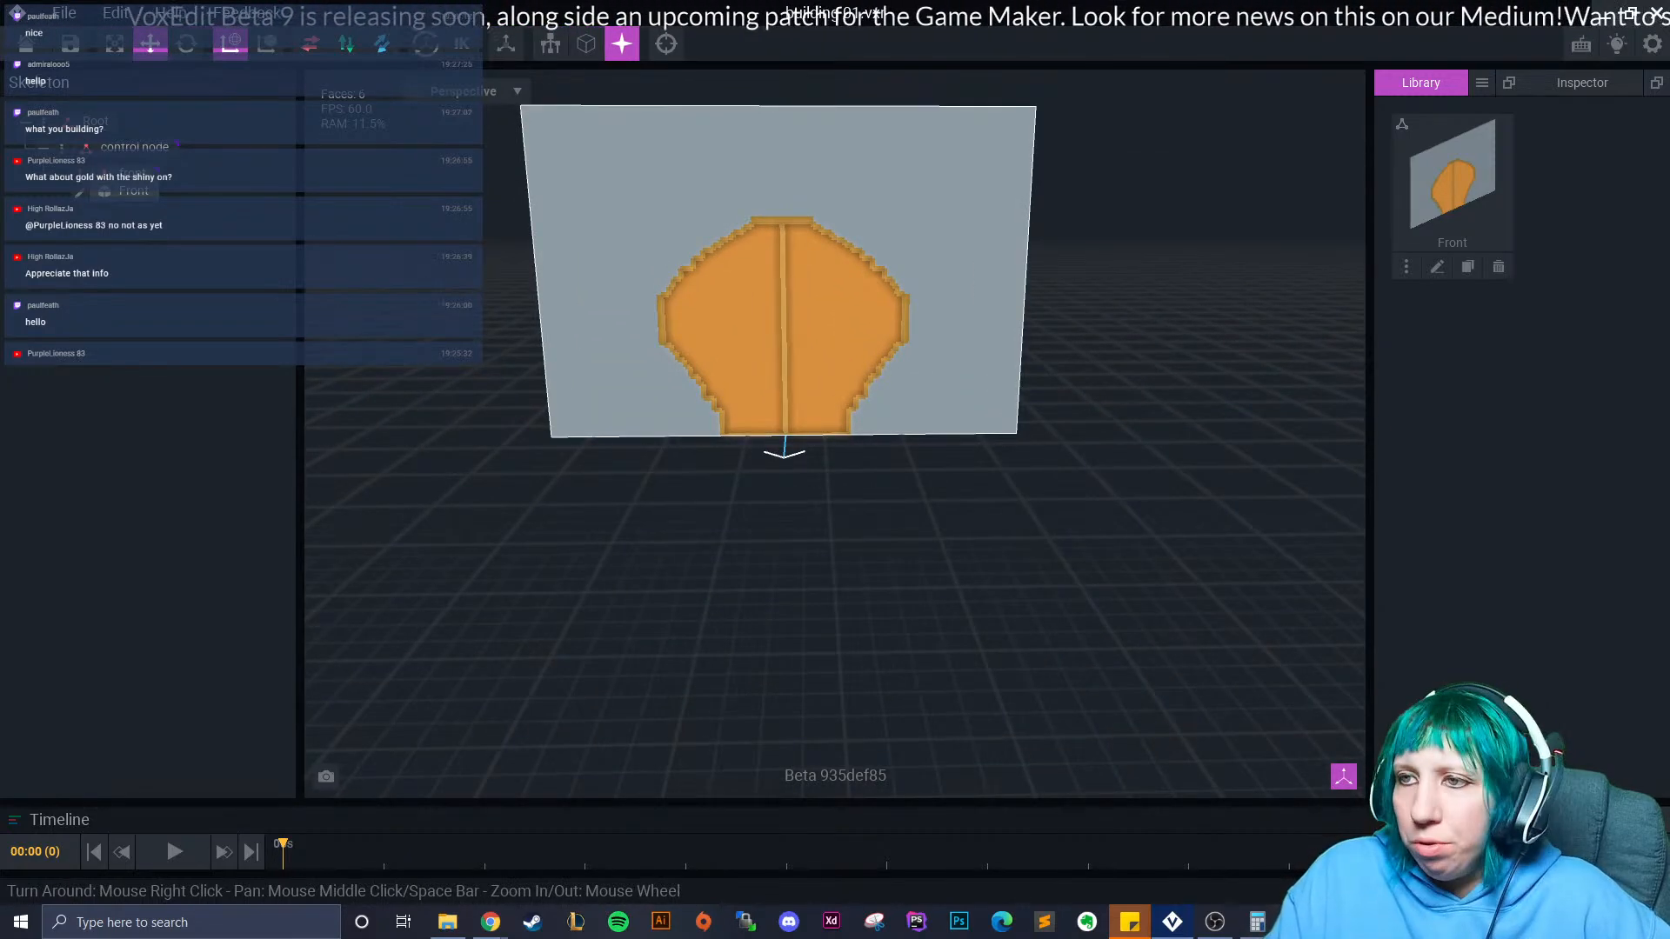
{"action": "scroll", "coordinate": [924, 421], "scroll_direction": "down", "scroll_amount": 4}
{"action": "left_click", "coordinate": [798, 404]}
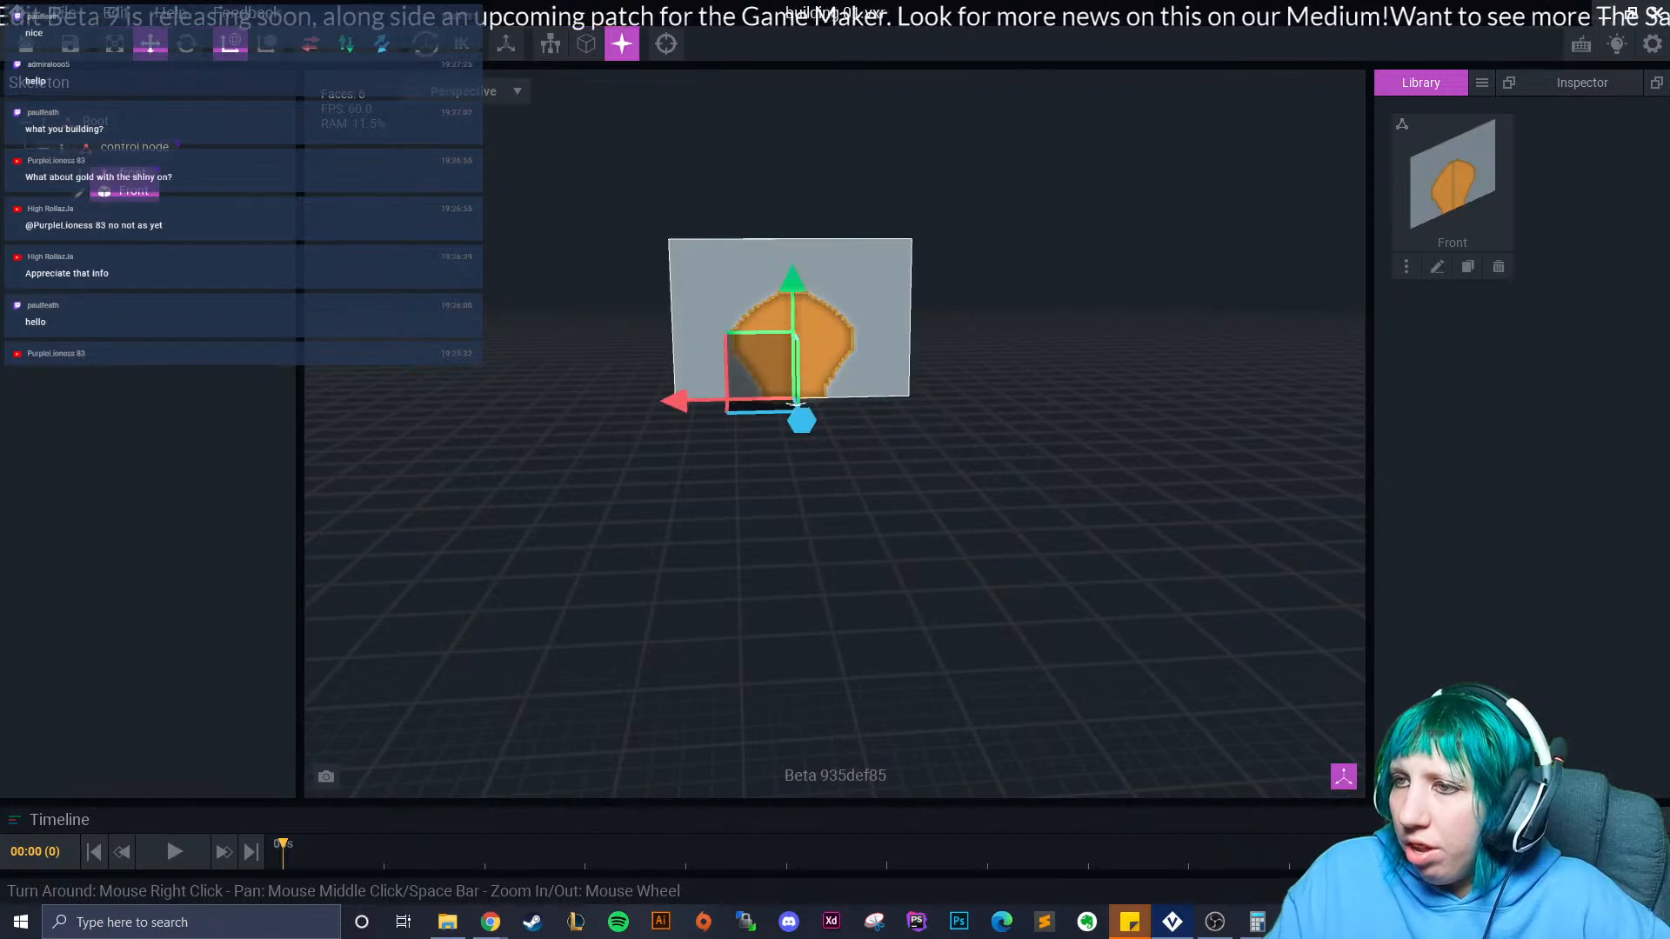
Reopen Front for editing and fill both shell halves with non-emissive brown #5E463E.
{"action": "left_click", "coordinate": [79, 193]}
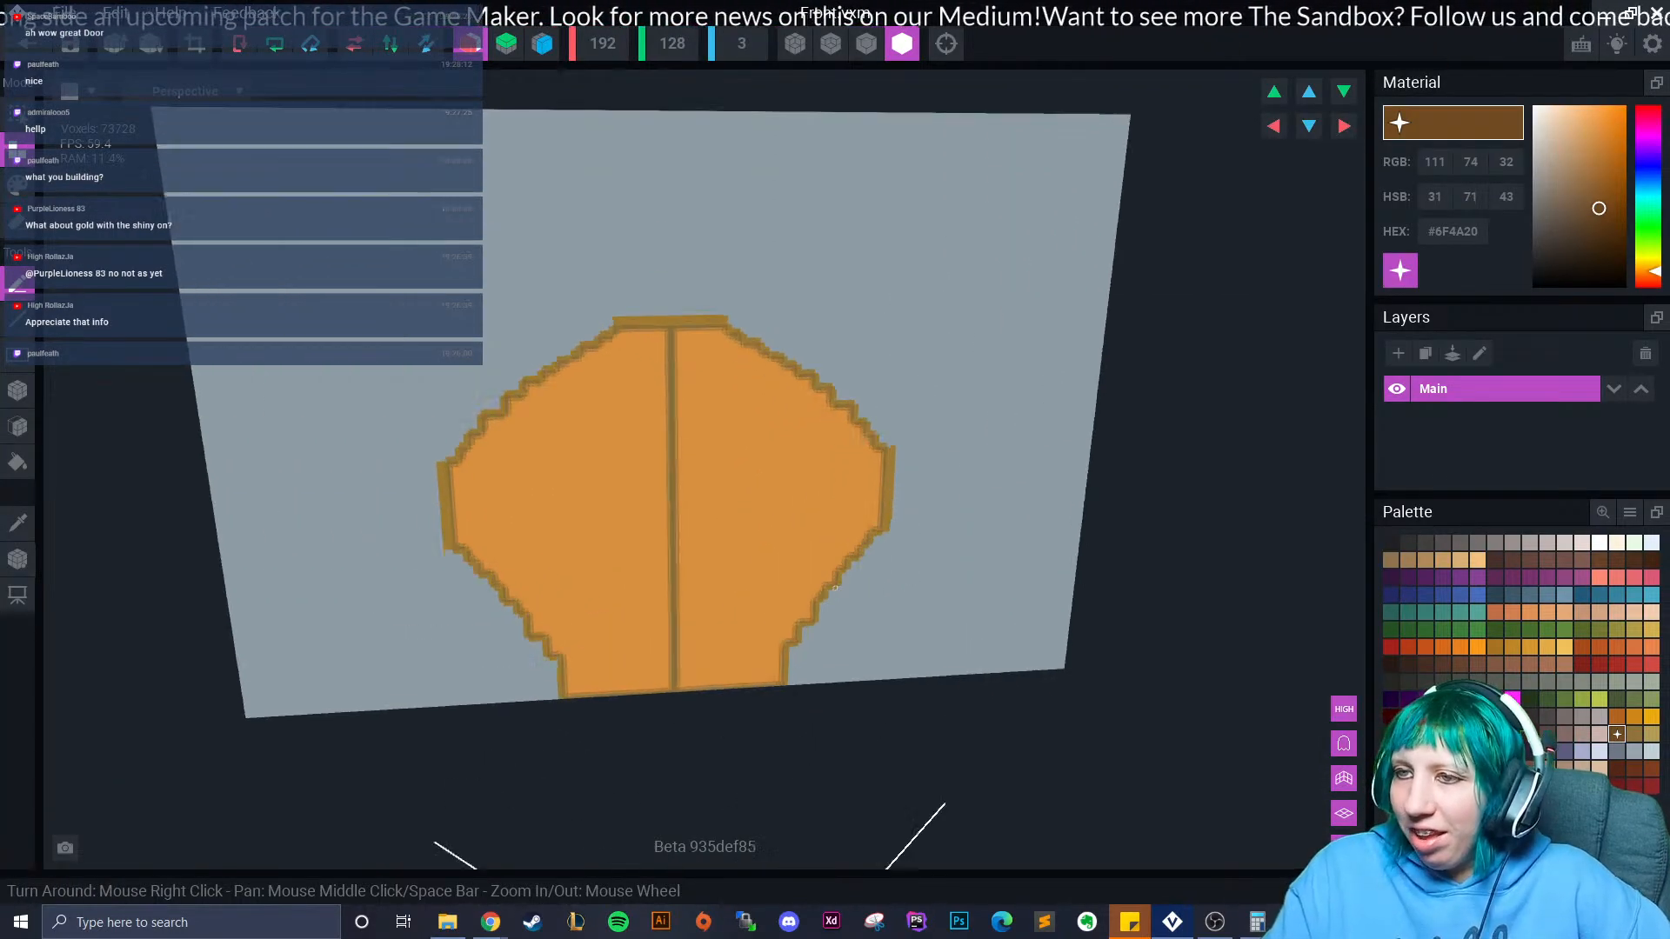
{"action": "scroll", "coordinate": [855, 590], "scroll_direction": "up", "scroll_amount": 2}
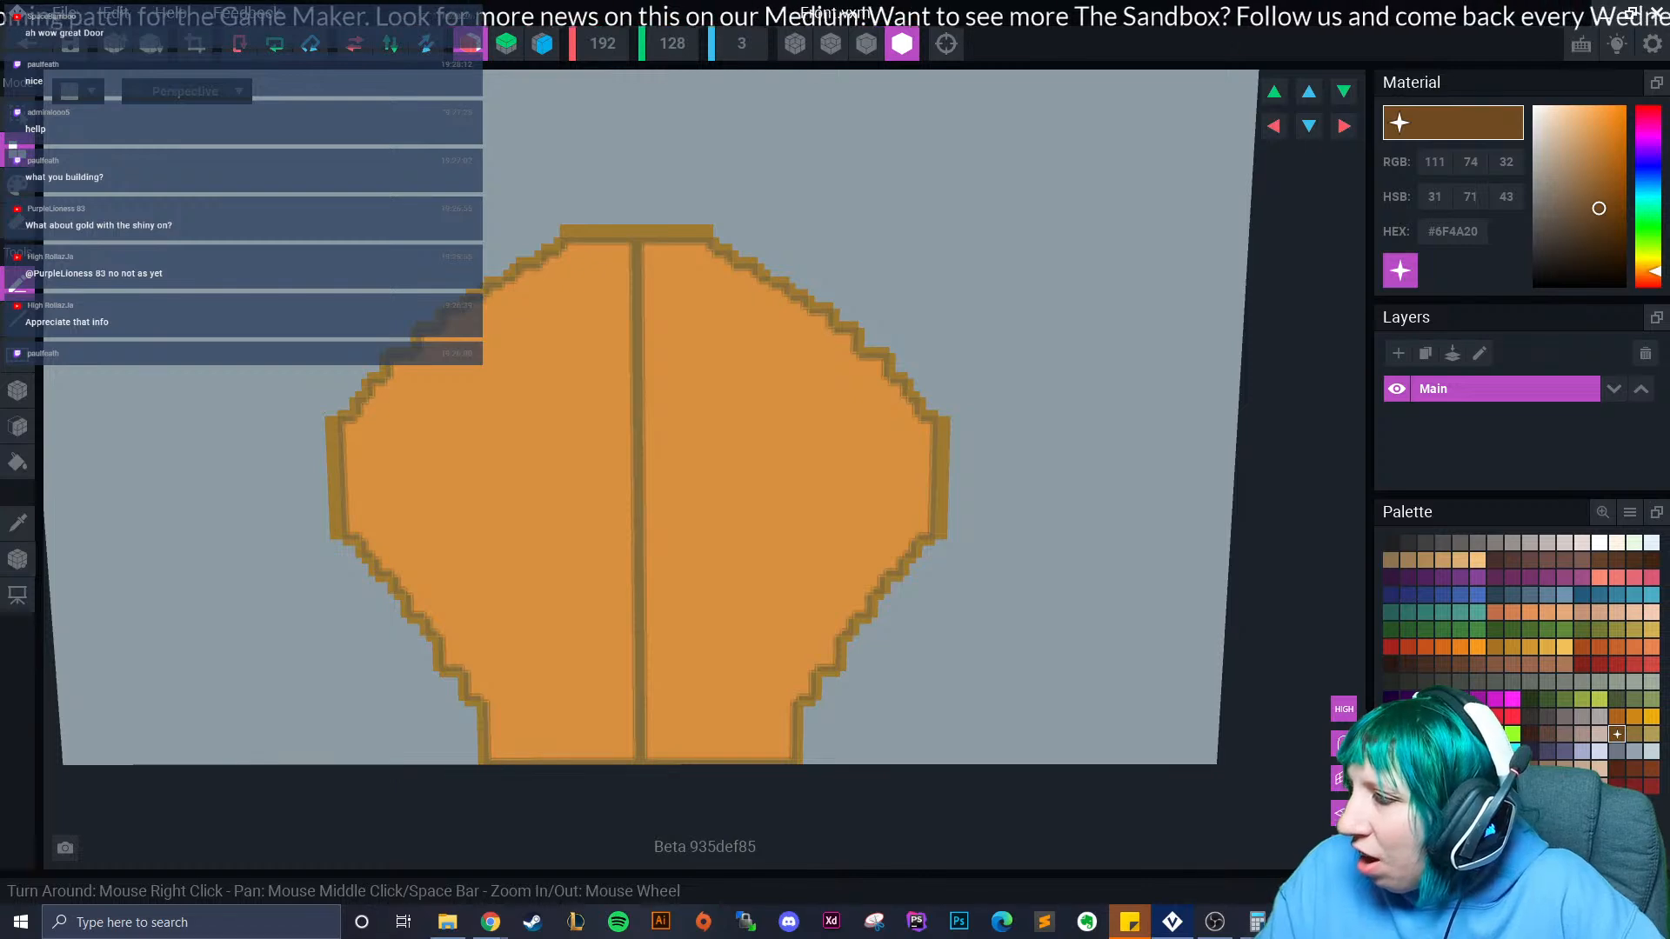
{"action": "left_click", "coordinate": [1547, 735]}
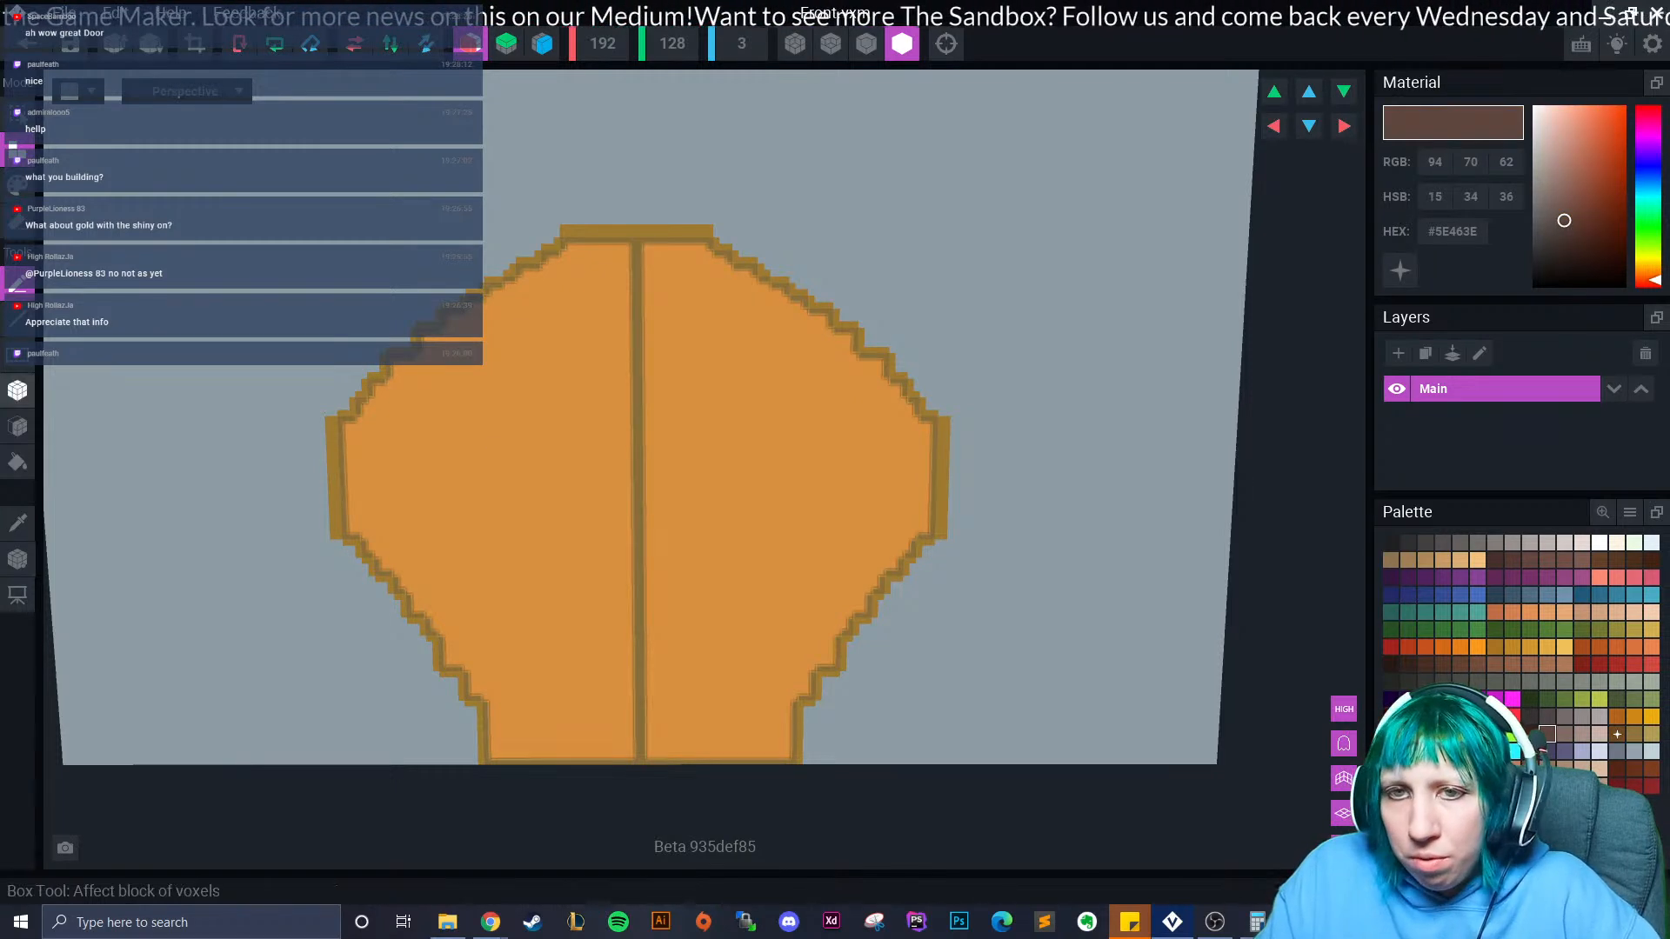
{"action": "left_click", "coordinate": [17, 426]}
{"action": "left_click", "coordinate": [481, 474]}
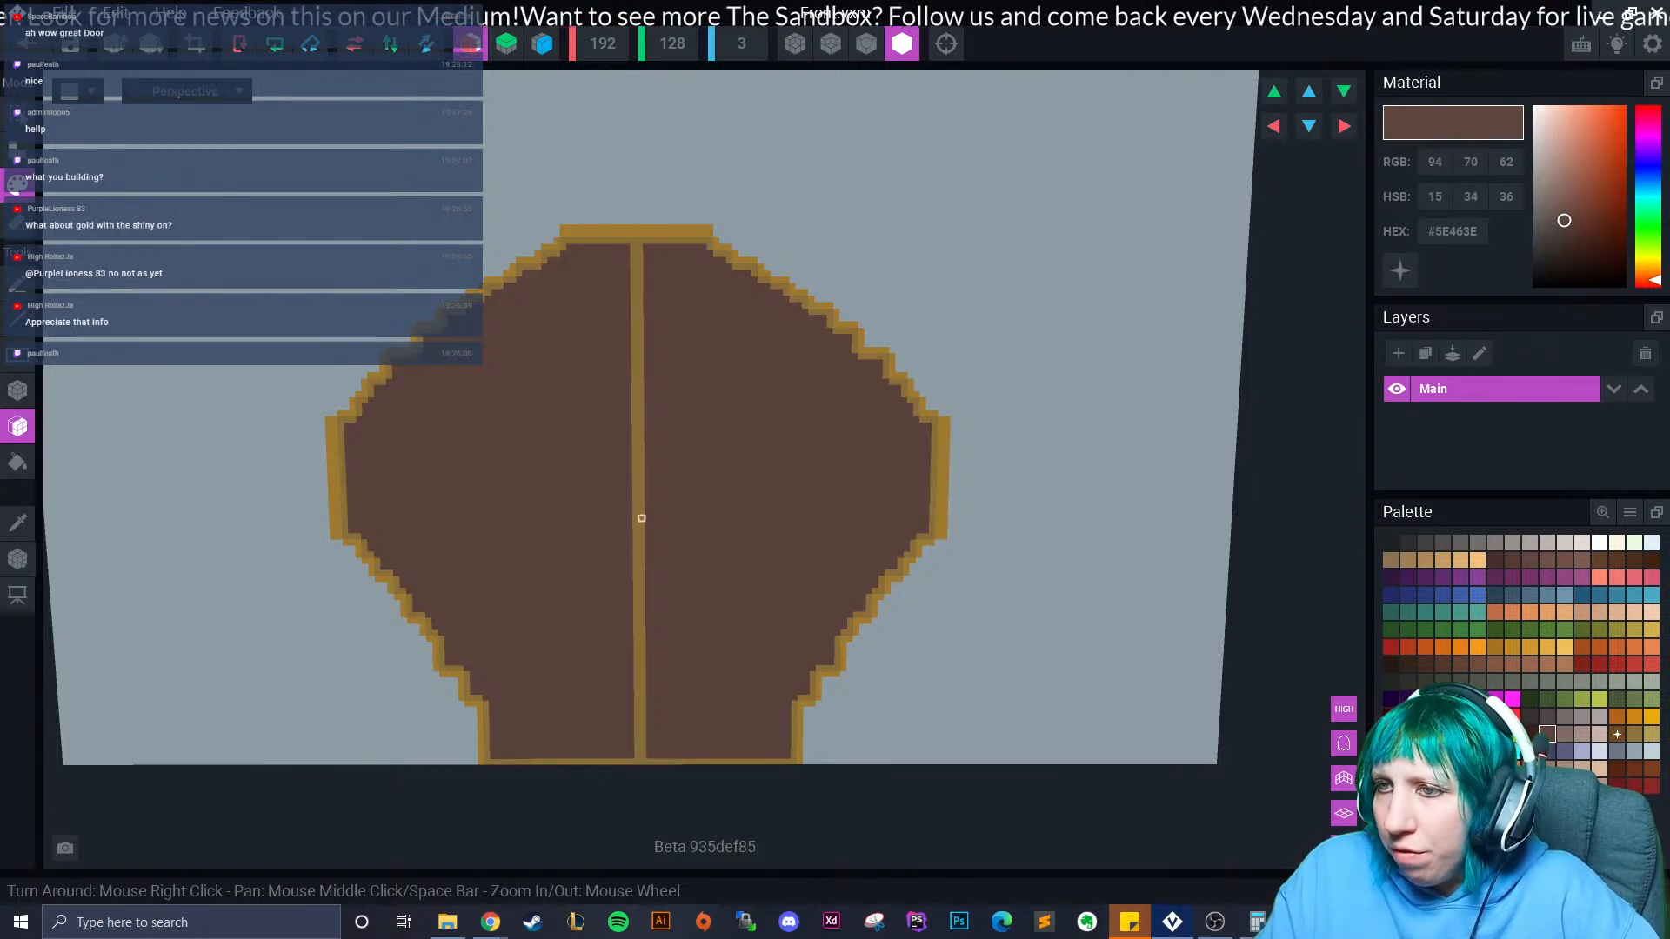
{"action": "scroll", "coordinate": [895, 548], "scroll_direction": "down", "scroll_amount": 3}
{"action": "scroll", "coordinate": [830, 603], "scroll_direction": "up", "scroll_amount": 2}
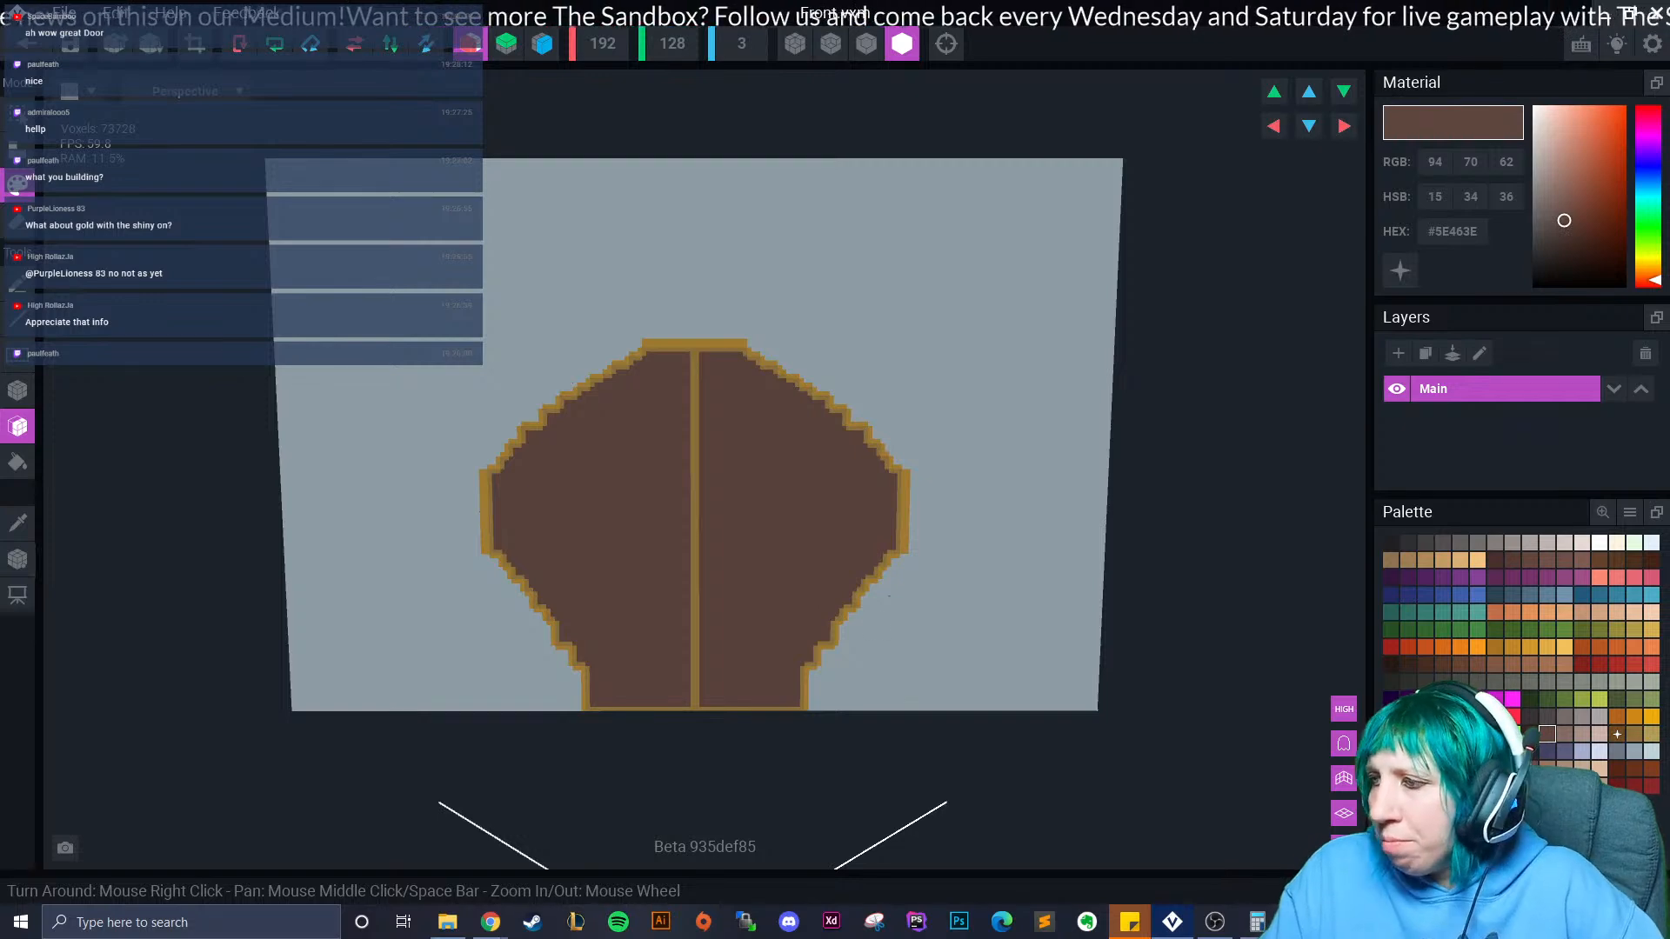
Try teals #3F897D, #347C71 and #2F6F65 on both shell halves, then fill them with blue #4E6C81.
{"action": "left_click", "coordinate": [1444, 613]}
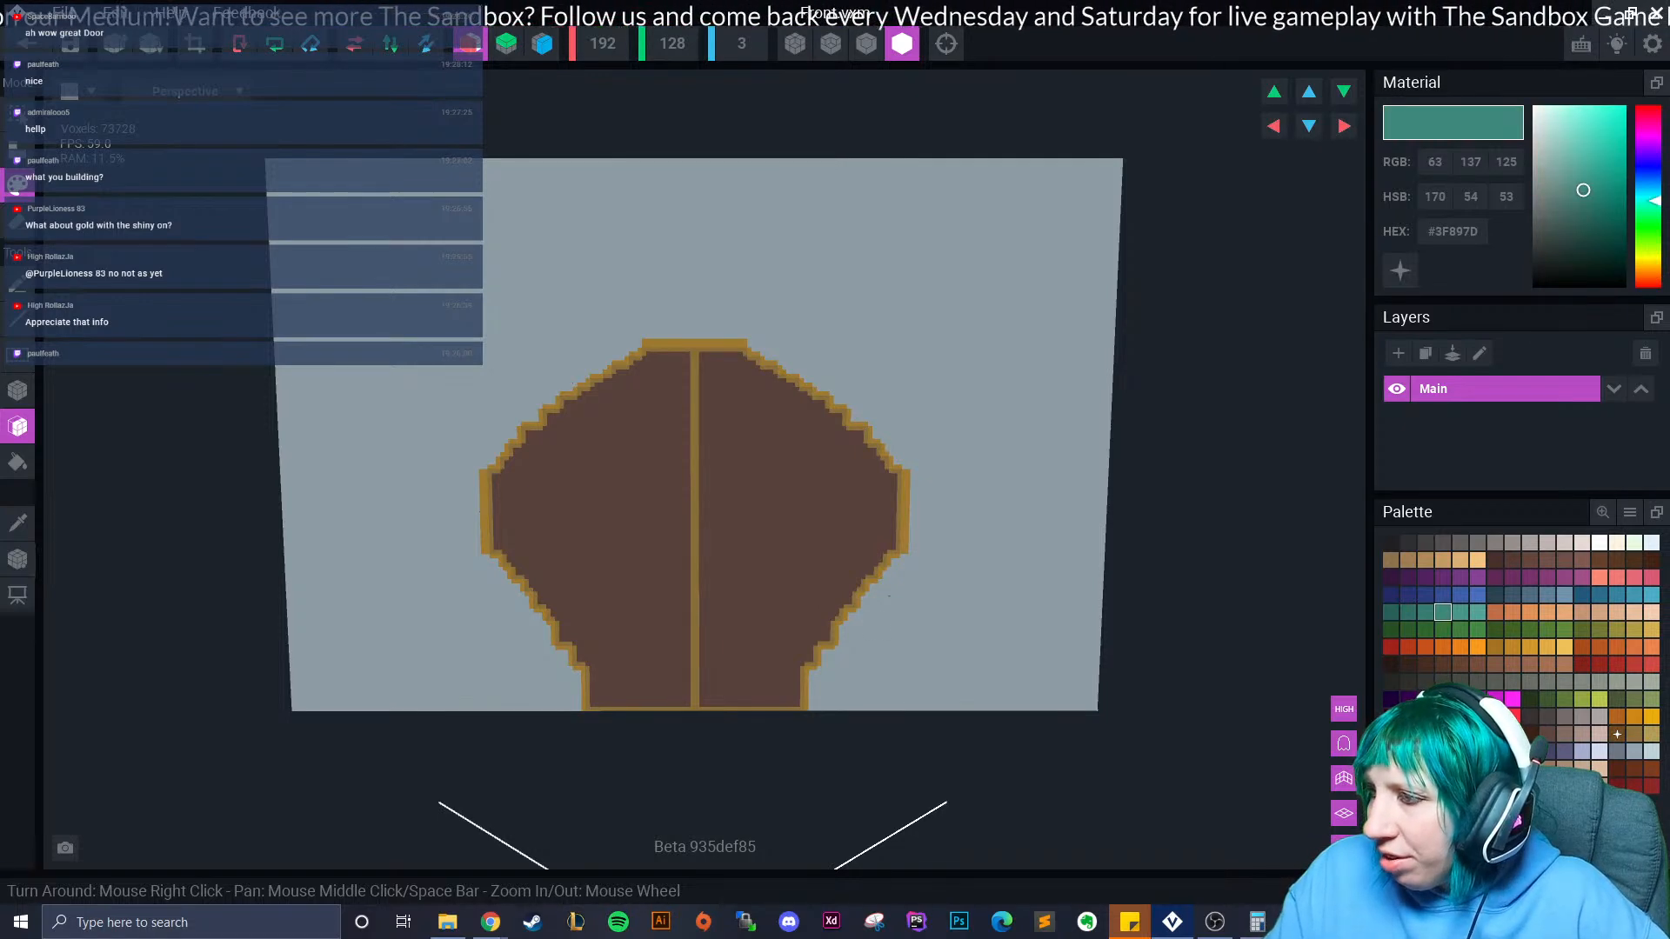
{"action": "left_click", "coordinate": [743, 525]}
{"action": "left_click", "coordinate": [1426, 612]}
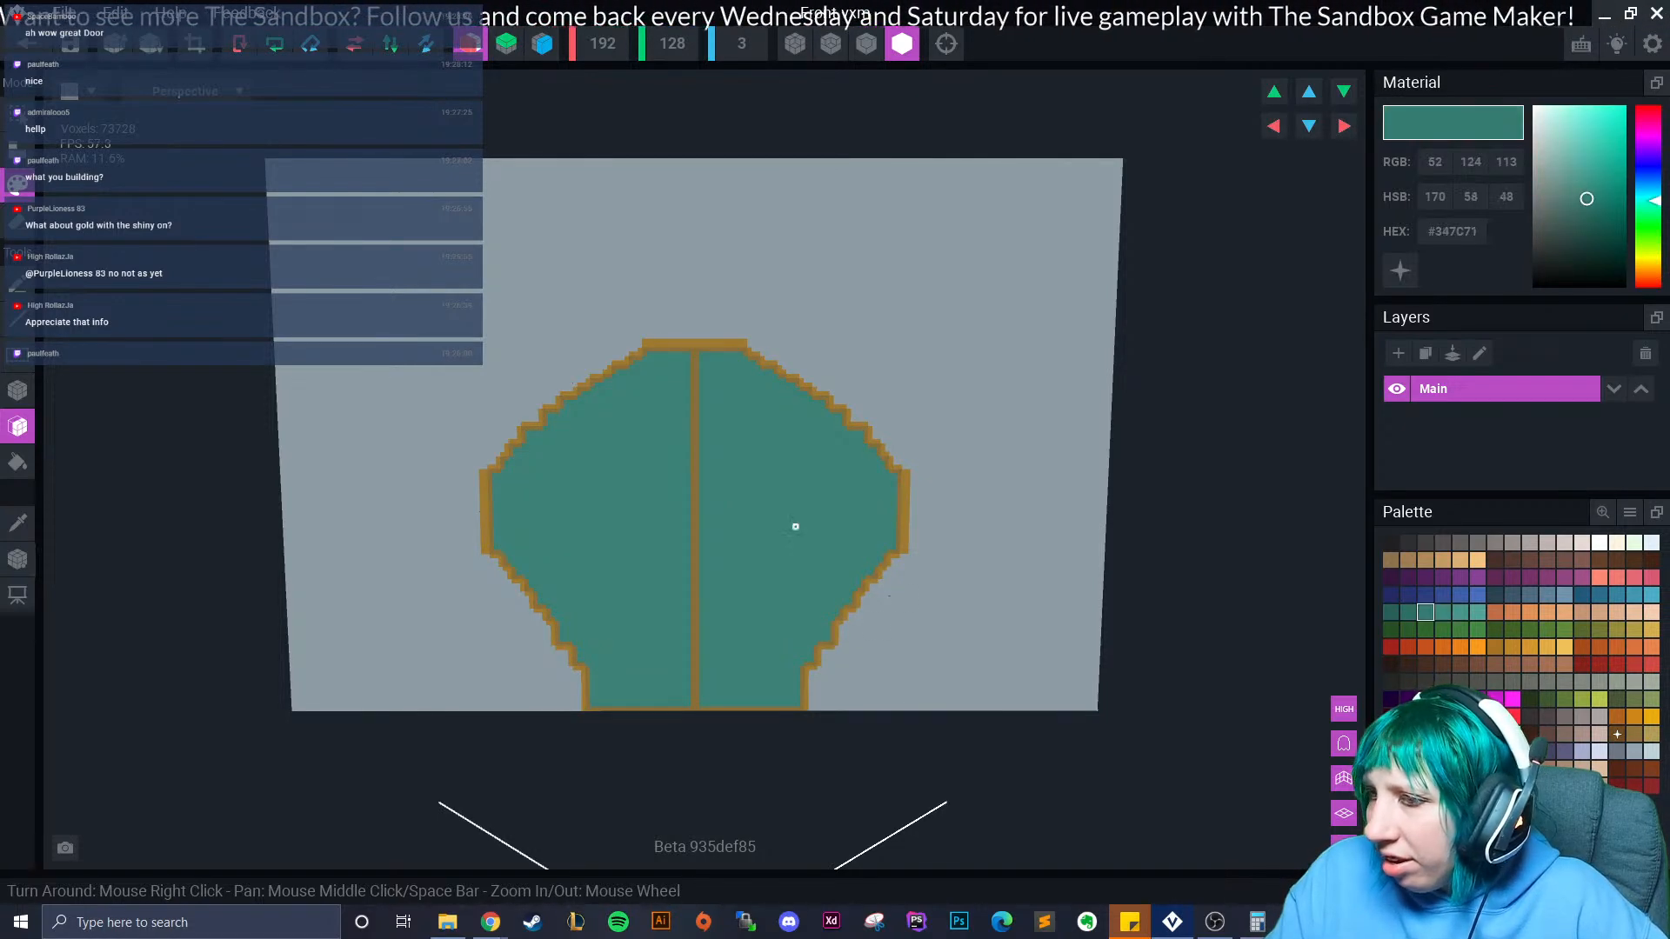
{"action": "left_click", "coordinate": [846, 540]}
{"action": "left_click", "coordinate": [1408, 612]}
{"action": "left_click", "coordinate": [742, 477]}
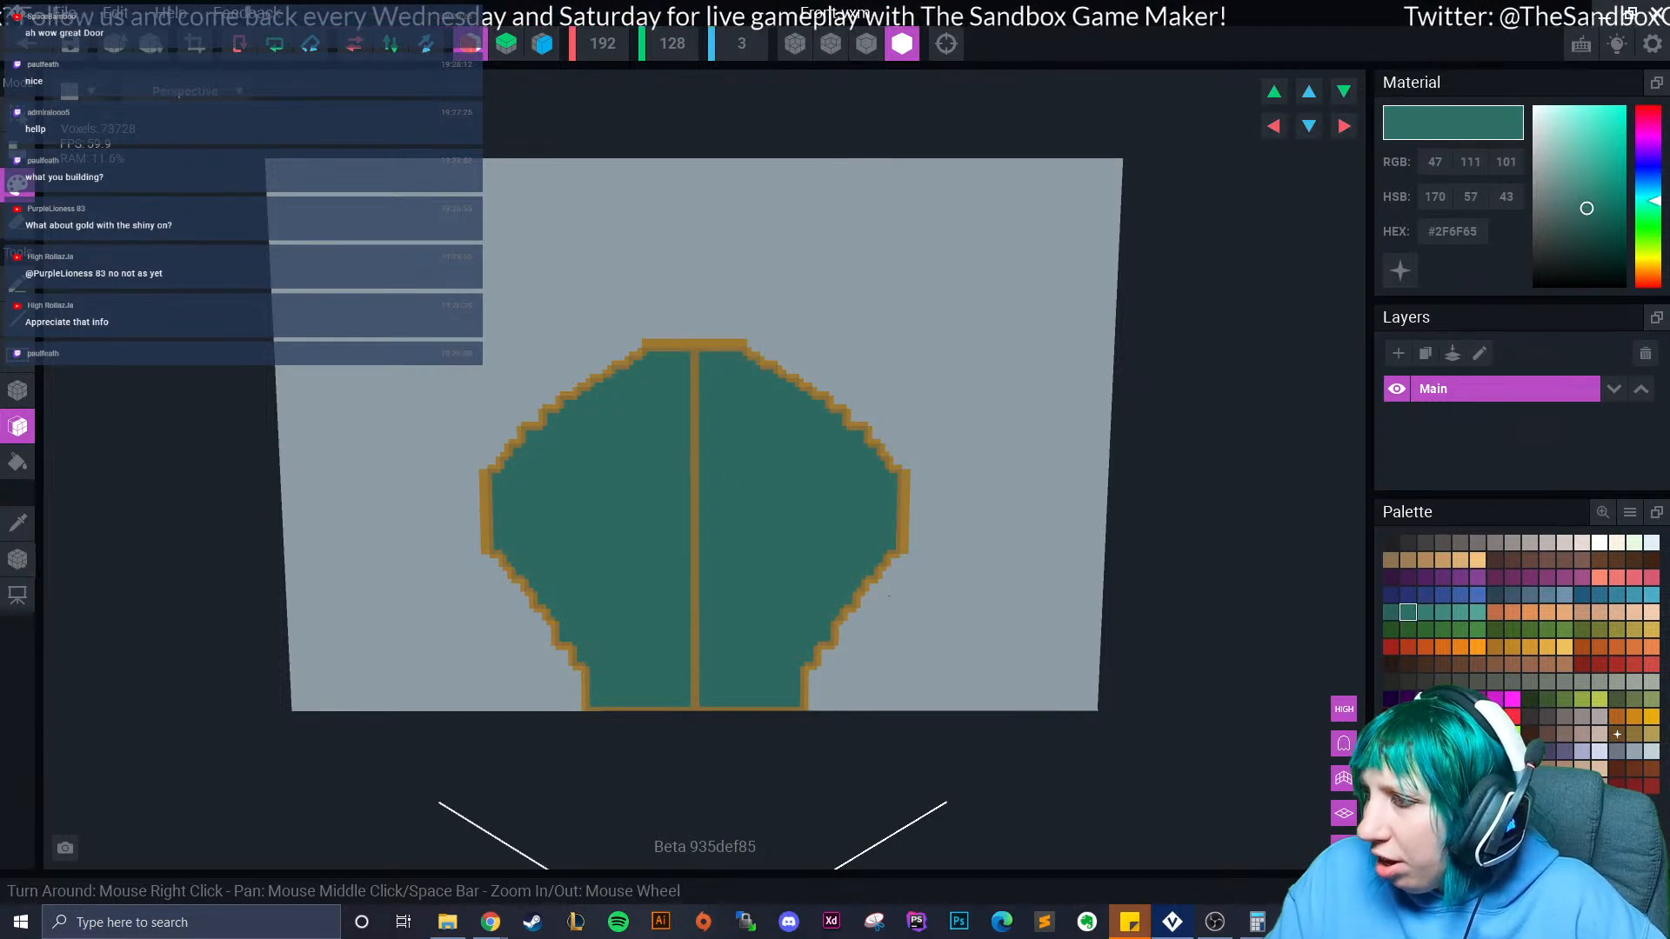
{"action": "left_click", "coordinate": [1530, 595]}
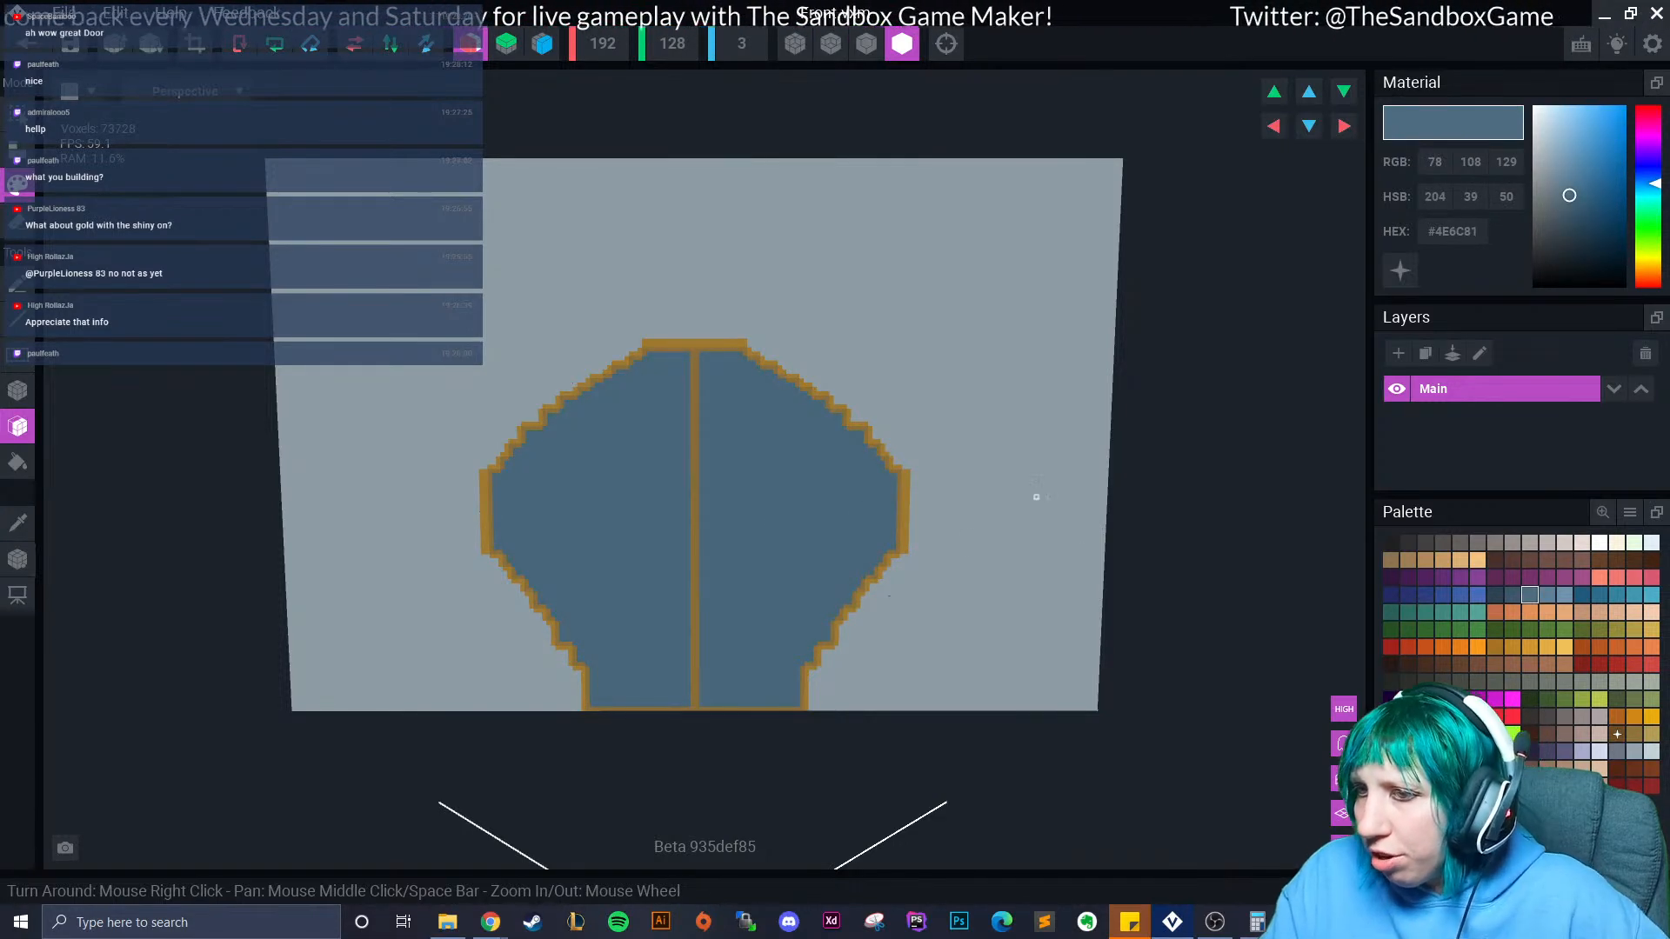
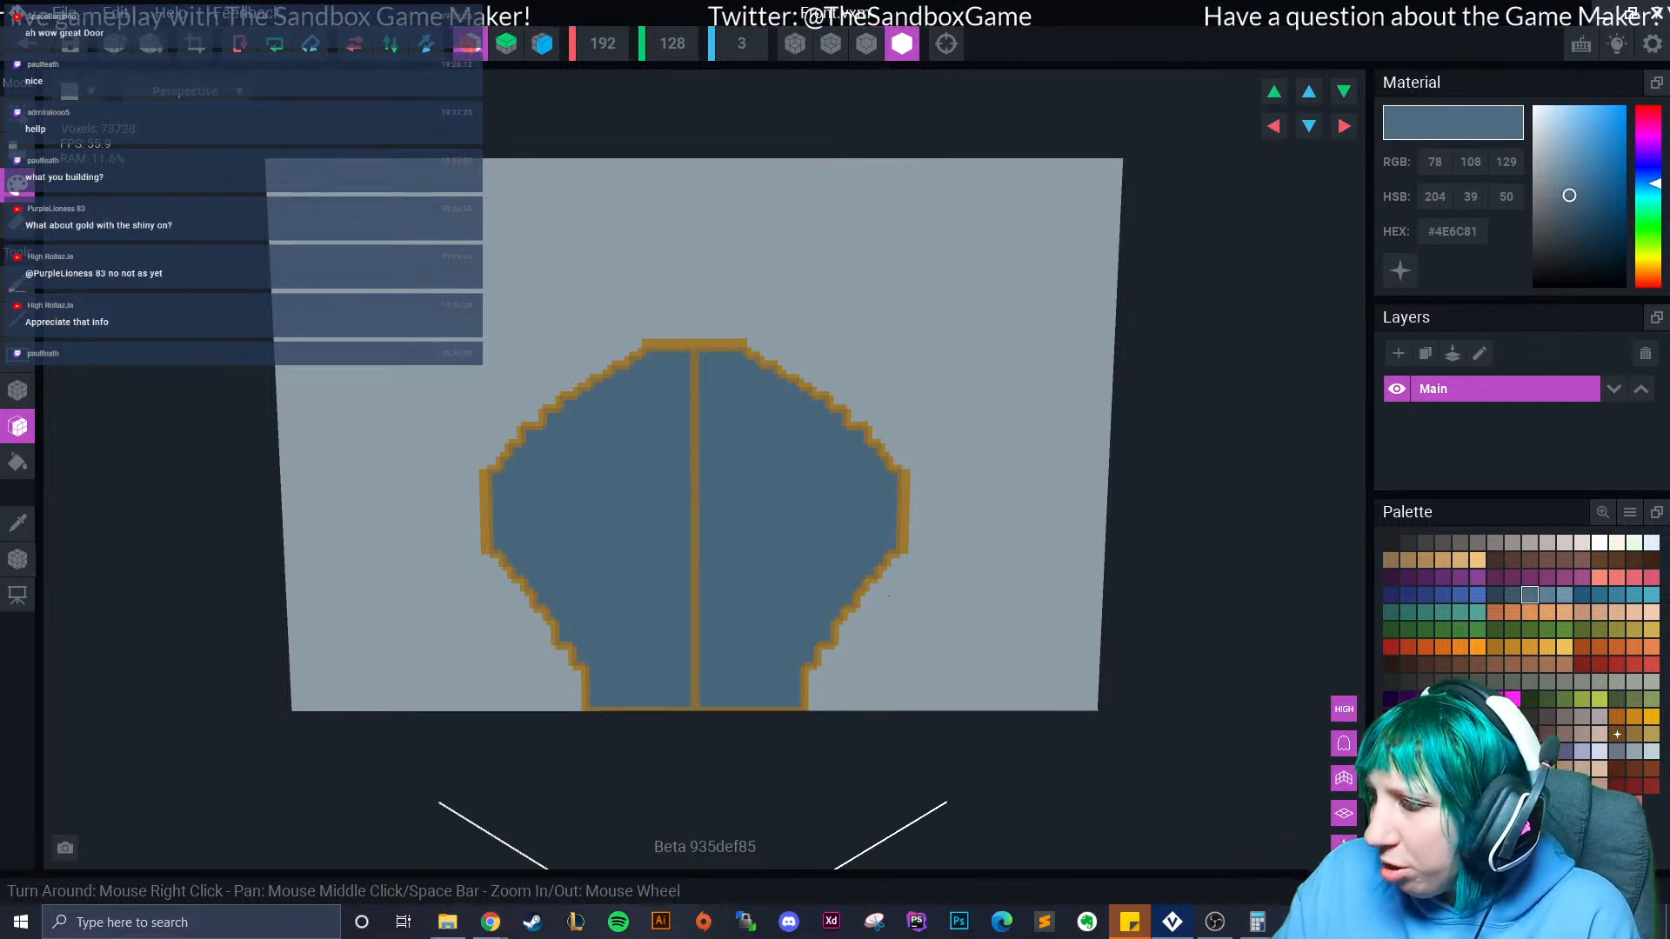
Draw three curved gold ridge lines in #A87221 on each half of the clam-shell door, mirrored about its centre.
{"action": "left_click", "coordinate": [1496, 647]}
{"action": "left_click", "coordinate": [18, 283]}
{"action": "scroll", "coordinate": [668, 584], "scroll_direction": "up", "scroll_amount": 2}
{"action": "scroll", "coordinate": [668, 584], "scroll_direction": "up", "scroll_amount": 1}
{"action": "left_click_drag", "start_coordinate": [506, 306], "coordinate": [615, 470]}
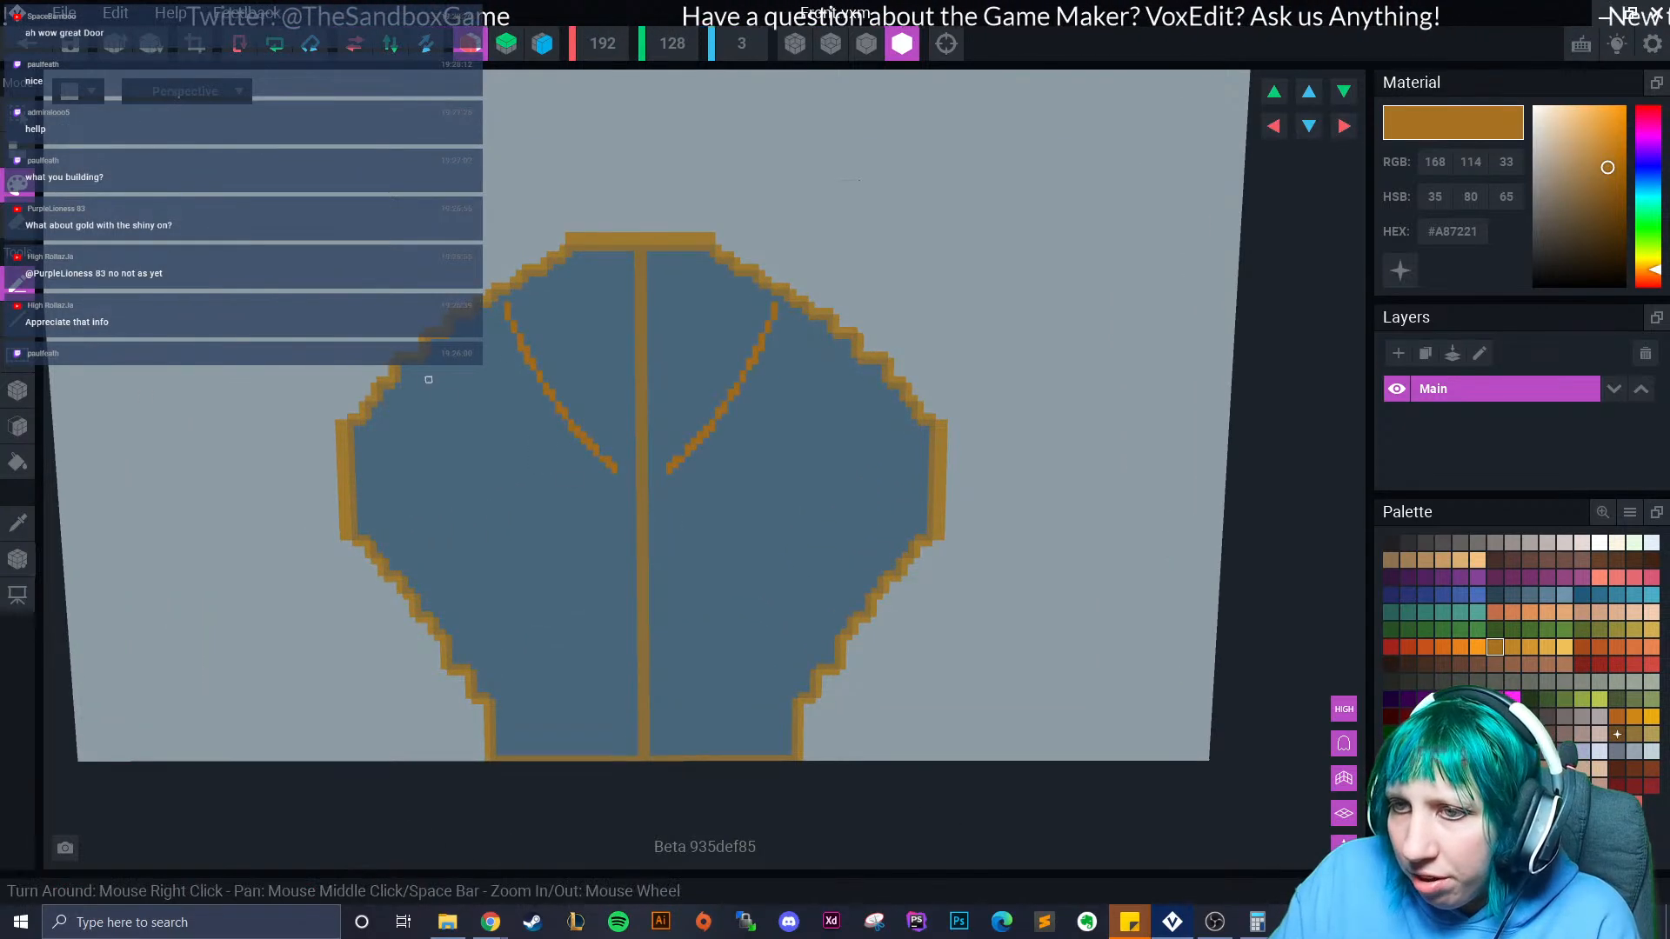
{"action": "mouse_move", "coordinate": [410, 387]}
{"action": "left_mouse_down"}
{"action": "mouse_move", "coordinate": [513, 538]}
{"action": "mouse_move", "coordinate": [597, 600]}
{"action": "left_mouse_up"}
{"action": "scroll", "coordinate": [598, 622], "scroll_direction": "down", "scroll_amount": 1}
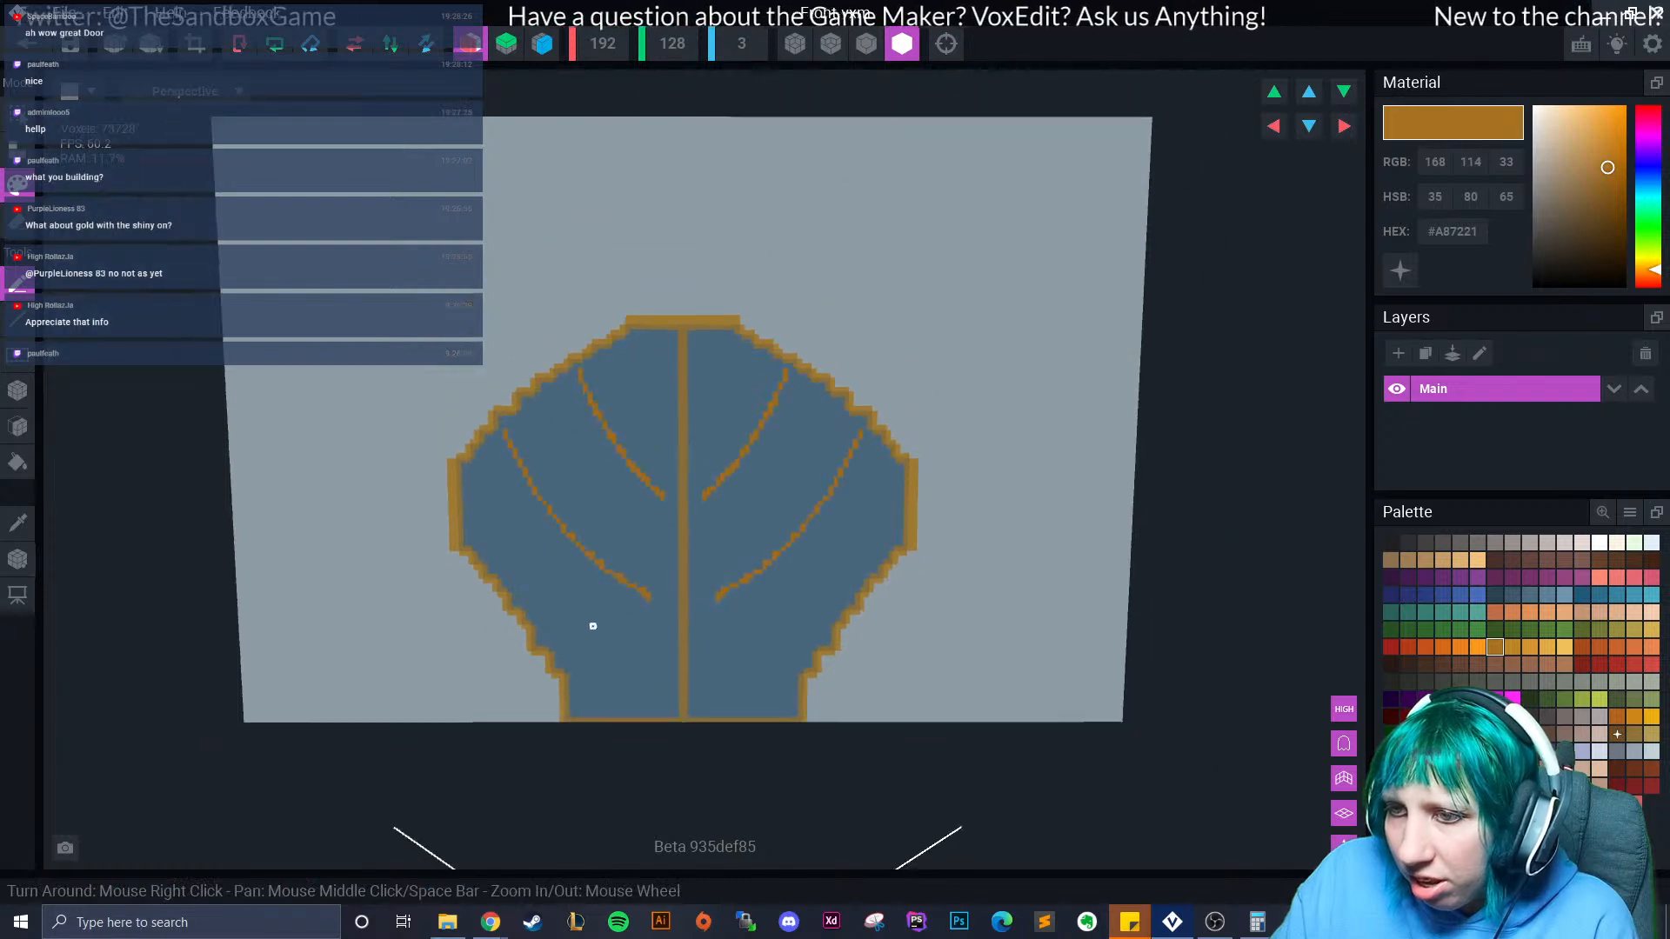
{"action": "left_click_drag", "start_coordinate": [493, 539], "coordinate": [658, 687]}
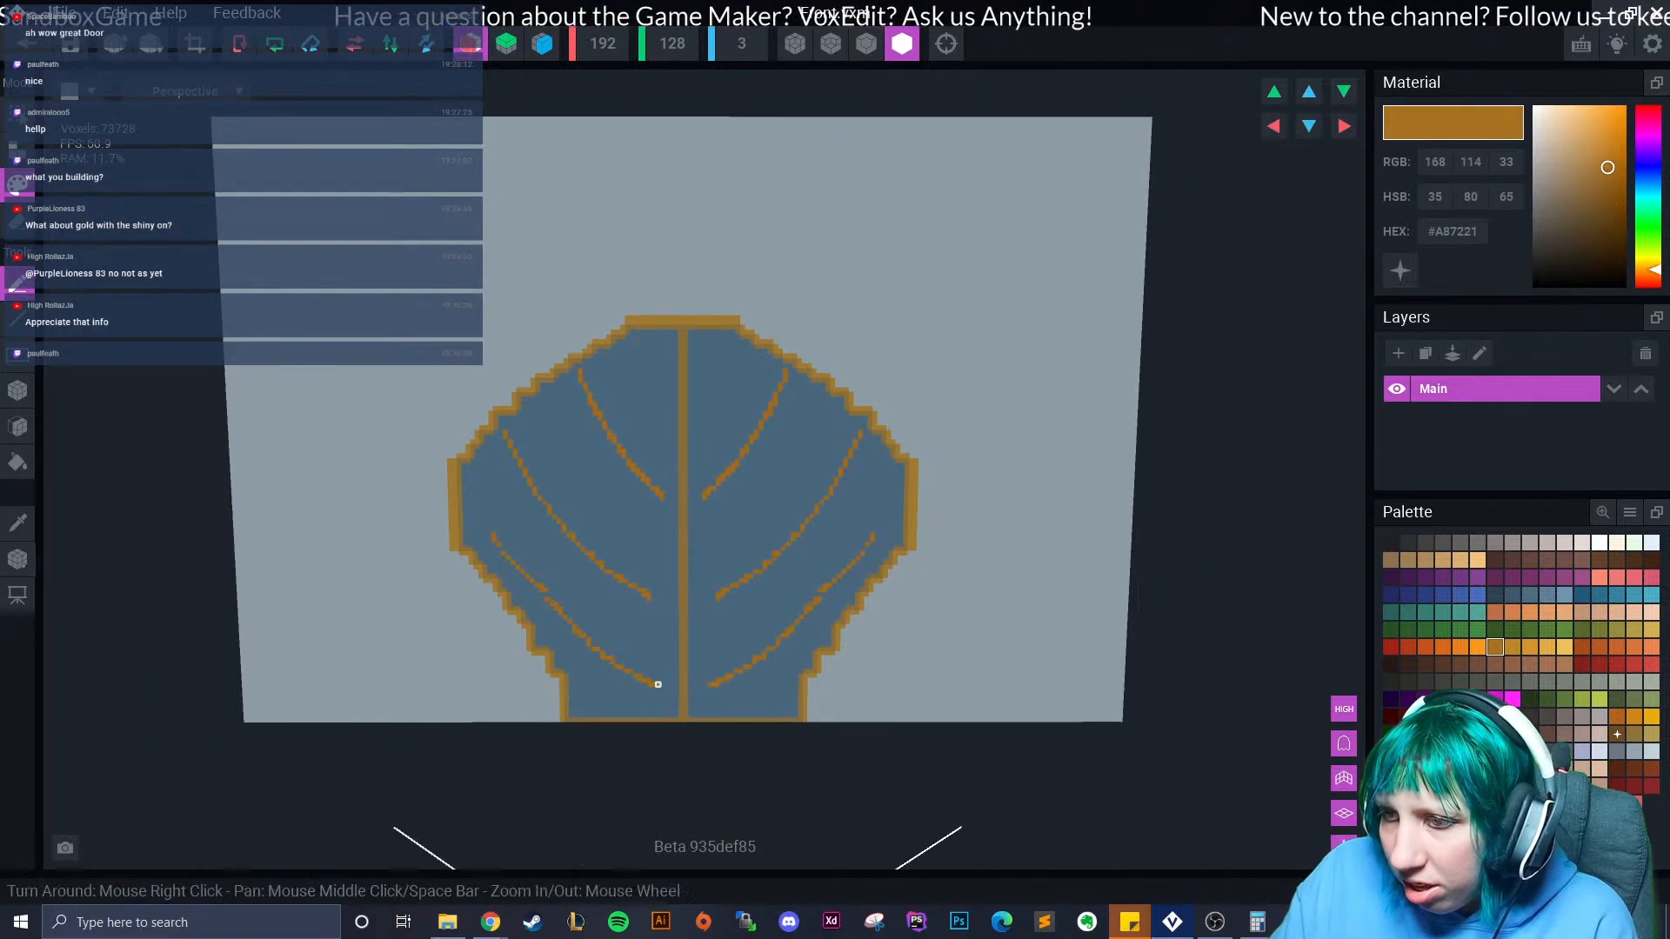
{"action": "left_click", "coordinate": [538, 590]}
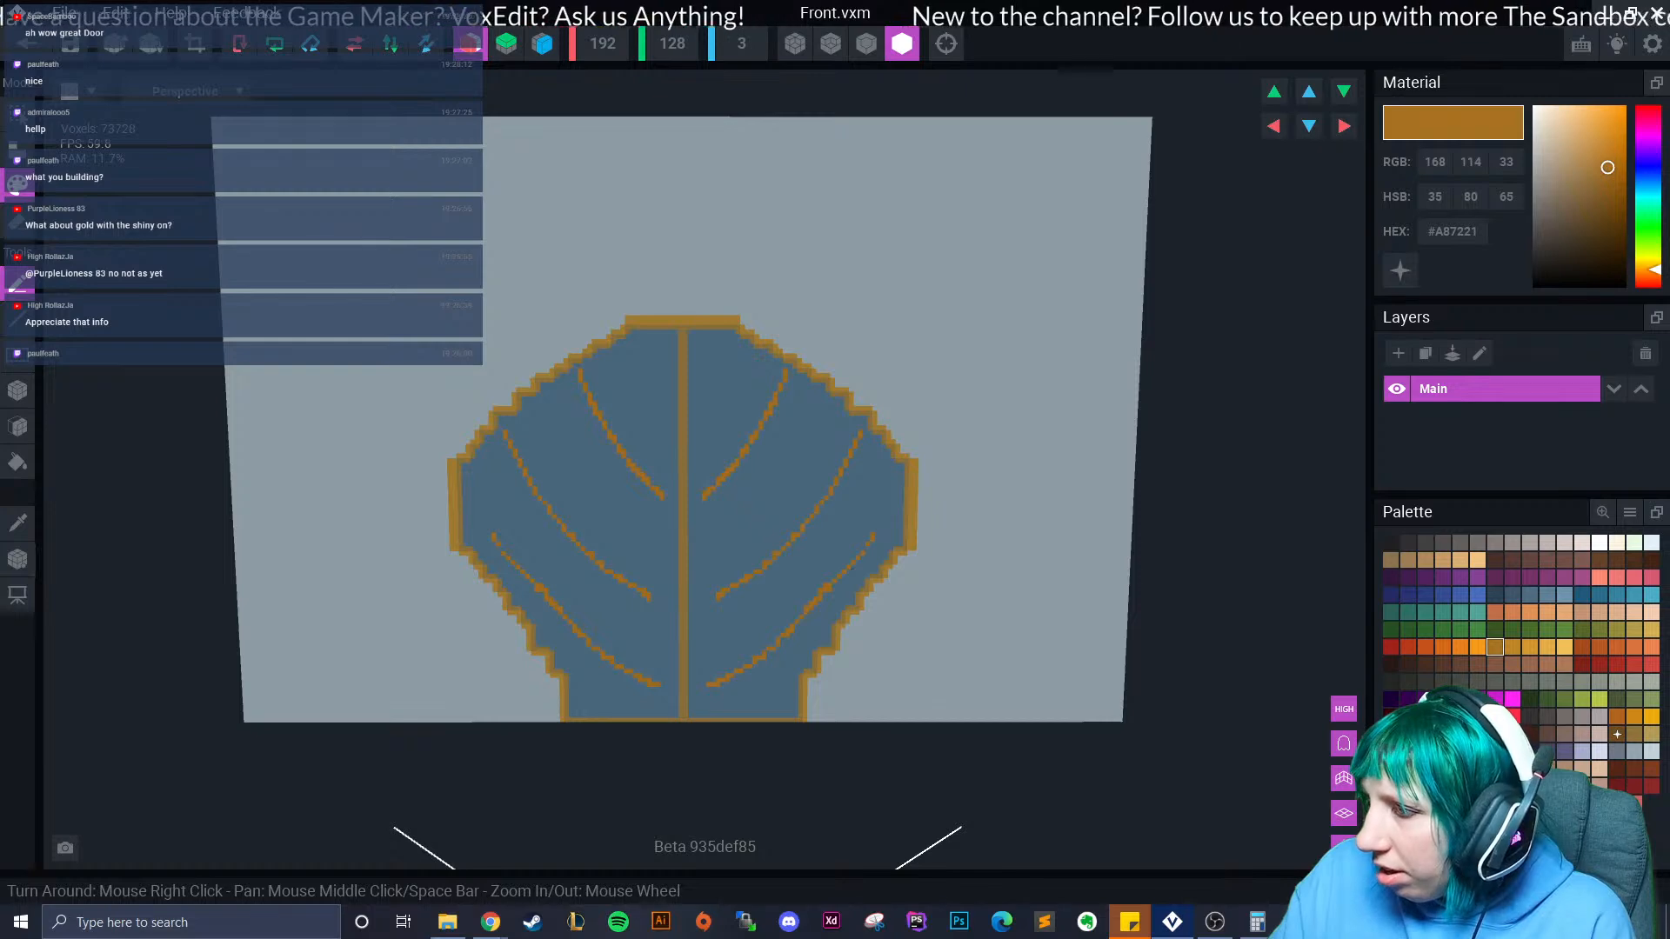
Draw mirrored bracket-shaped handles in dark grey #302F2F on both sides of the door's centre line.
{"action": "left_click", "coordinate": [1408, 543]}
{"action": "scroll", "coordinate": [816, 595], "scroll_direction": "up", "scroll_amount": 4}
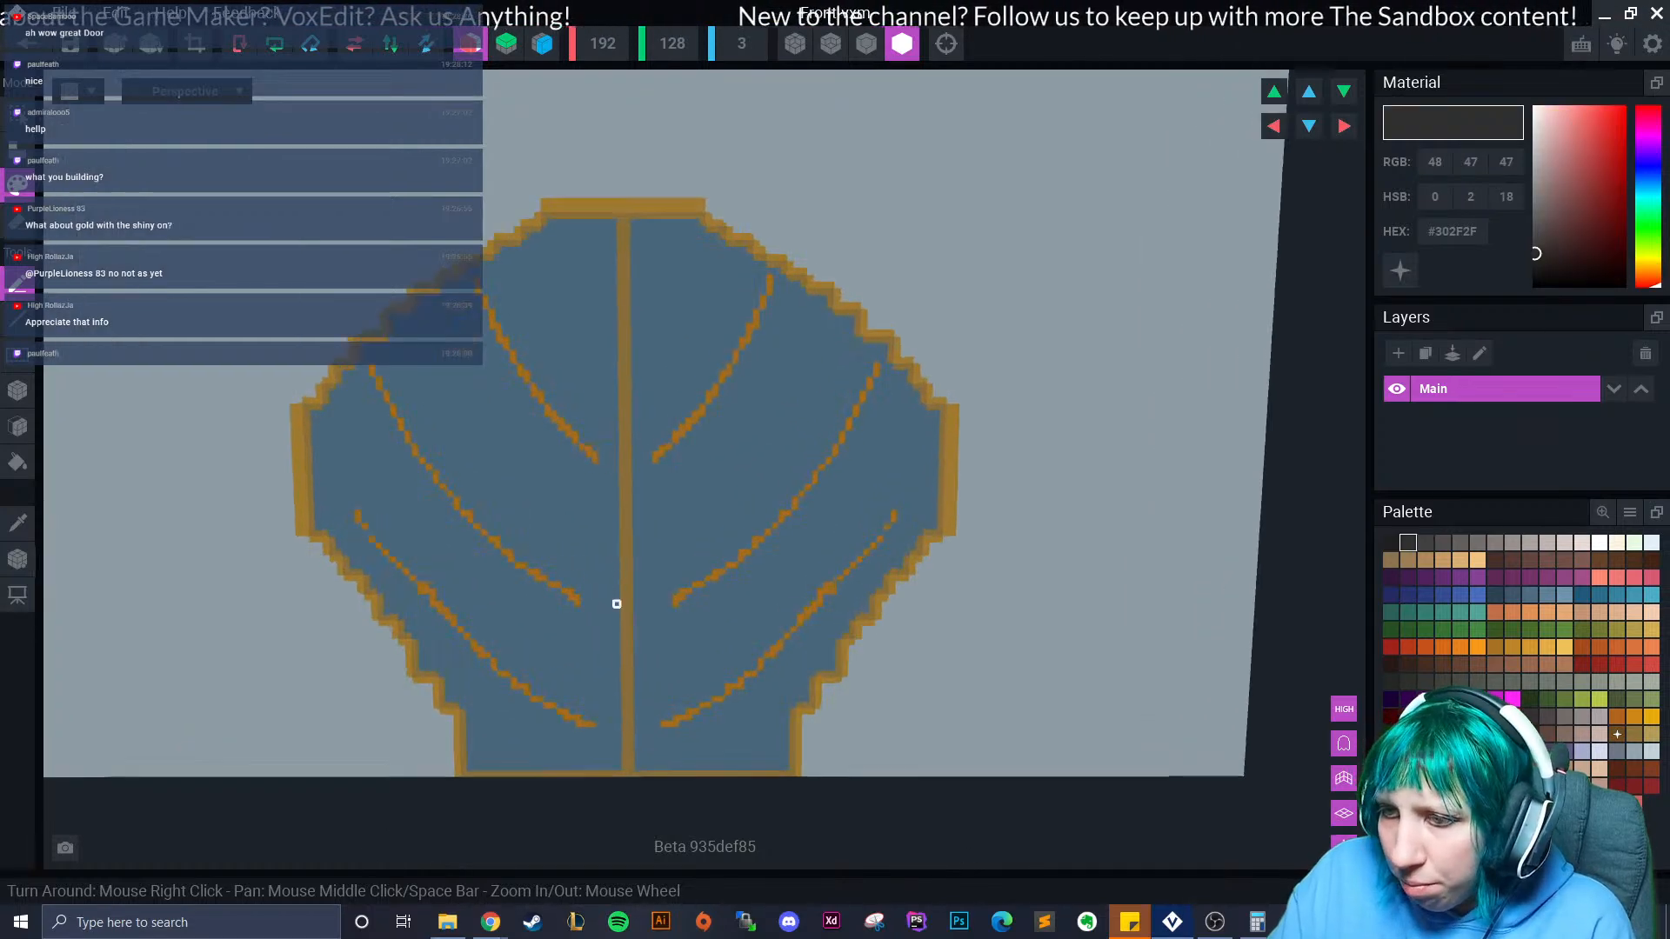
{"action": "left_click", "coordinate": [597, 559]}
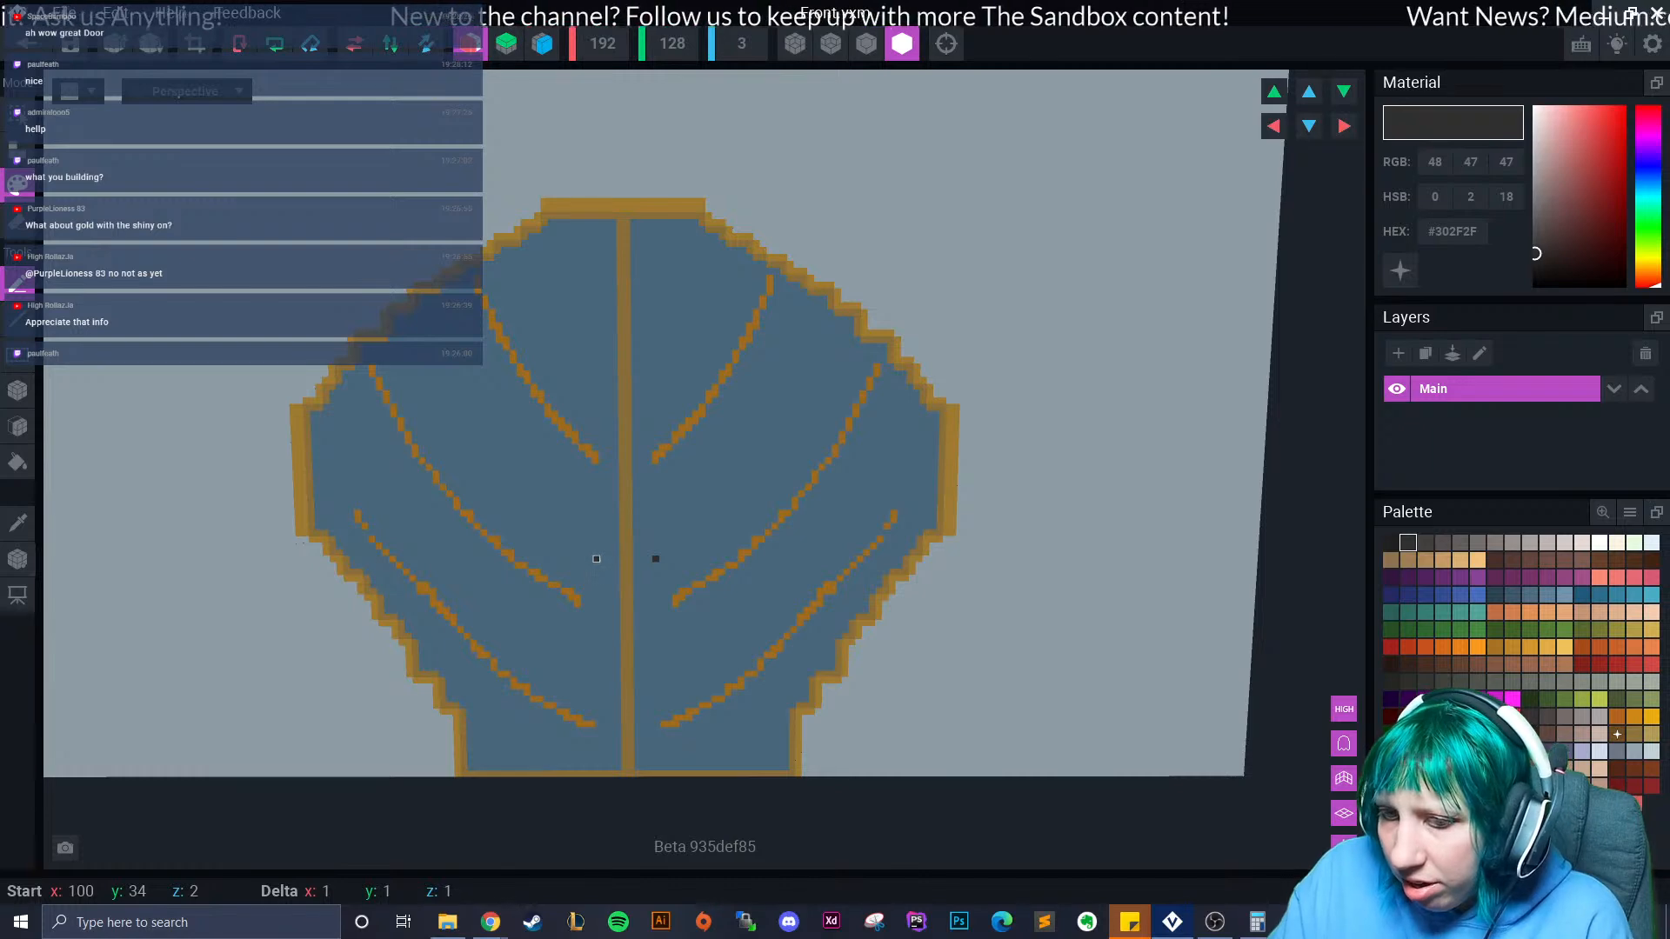
{"action": "key", "text": "ctrl+z"}
{"action": "left_click_drag", "start_coordinate": [596, 500], "coordinate": [596, 546]}
Examine the ridged door and its handles from a distance and close up.
{"action": "scroll", "coordinate": [820, 584], "scroll_direction": "down", "scroll_amount": 5}
{"action": "right_click_drag", "start_coordinate": [820, 584], "coordinate": [825, 601]}
{"action": "scroll", "coordinate": [826, 680], "scroll_direction": "up", "scroll_amount": 4}
{"action": "scroll", "coordinate": [836, 644], "scroll_direction": "down", "scroll_amount": 4}
{"action": "right_click_drag", "start_coordinate": [825, 676], "coordinate": [822, 627]}
{"action": "scroll", "coordinate": [840, 643], "scroll_direction": "up", "scroll_amount": 2}
{"action": "scroll", "coordinate": [840, 643], "scroll_direction": "down", "scroll_amount": 3}
{"action": "scroll", "coordinate": [826, 625], "scroll_direction": "up", "scroll_amount": 3}
{"action": "scroll", "coordinate": [753, 650], "scroll_direction": "up", "scroll_amount": 4}
Try a straight #302F2F line across the door's base, starting just outside its lower corner.
{"action": "middle_click_drag", "start_coordinate": [574, 765], "coordinate": [555, 642]}
{"action": "left_click", "coordinate": [491, 629]}
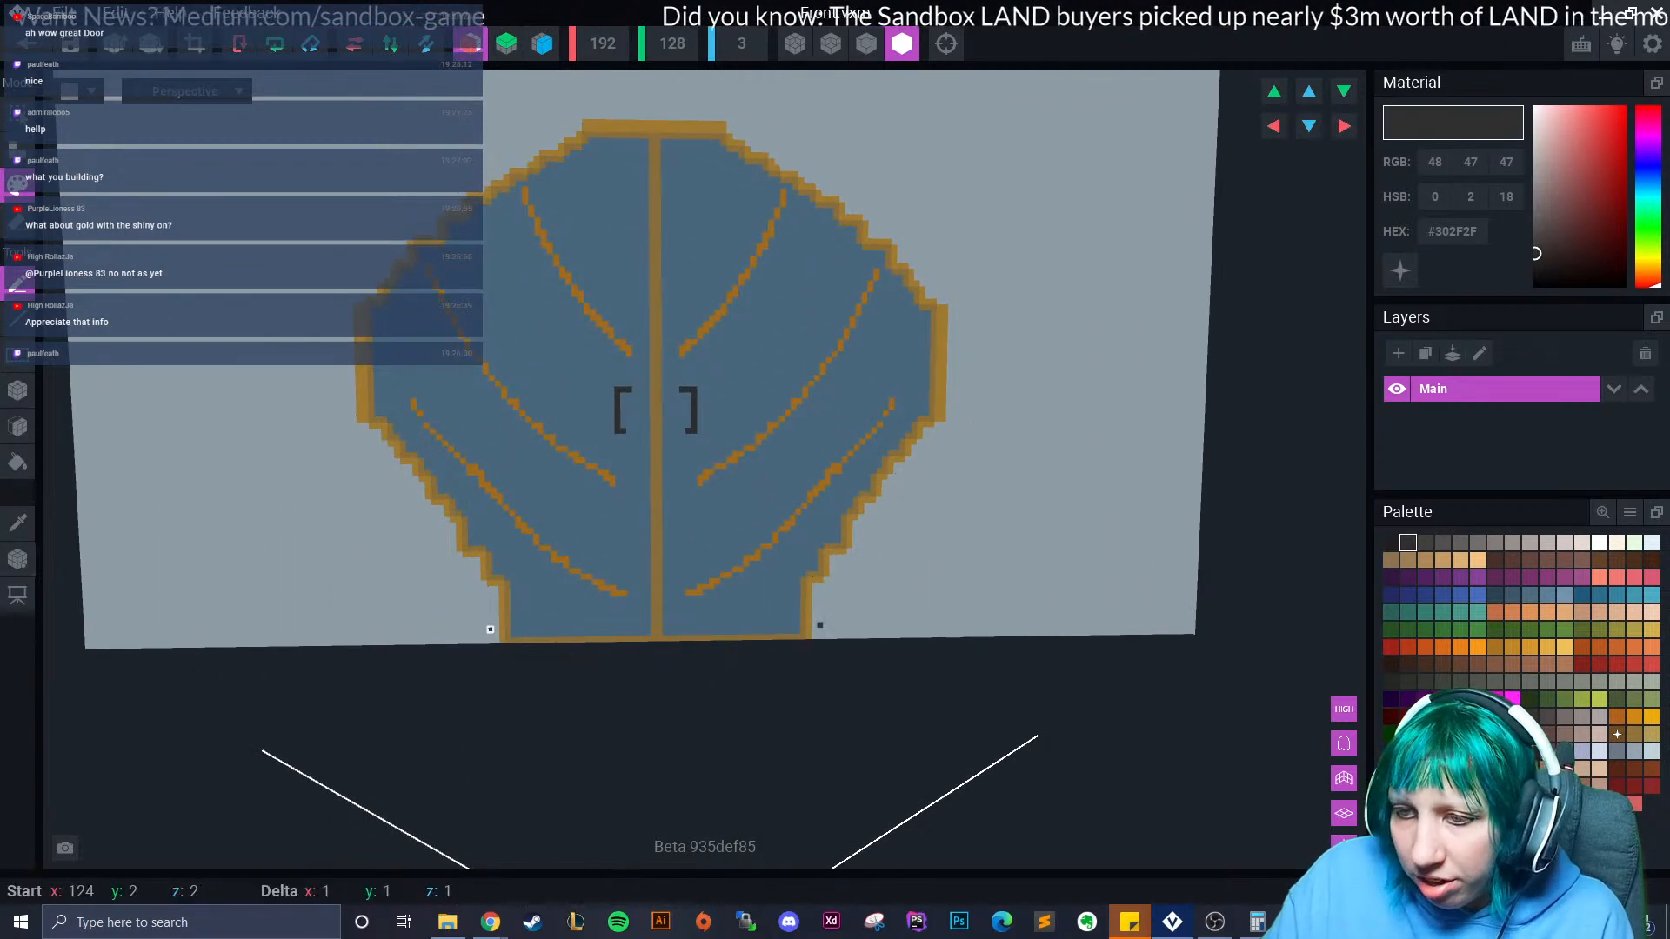
{"action": "left_click", "coordinate": [19, 321]}
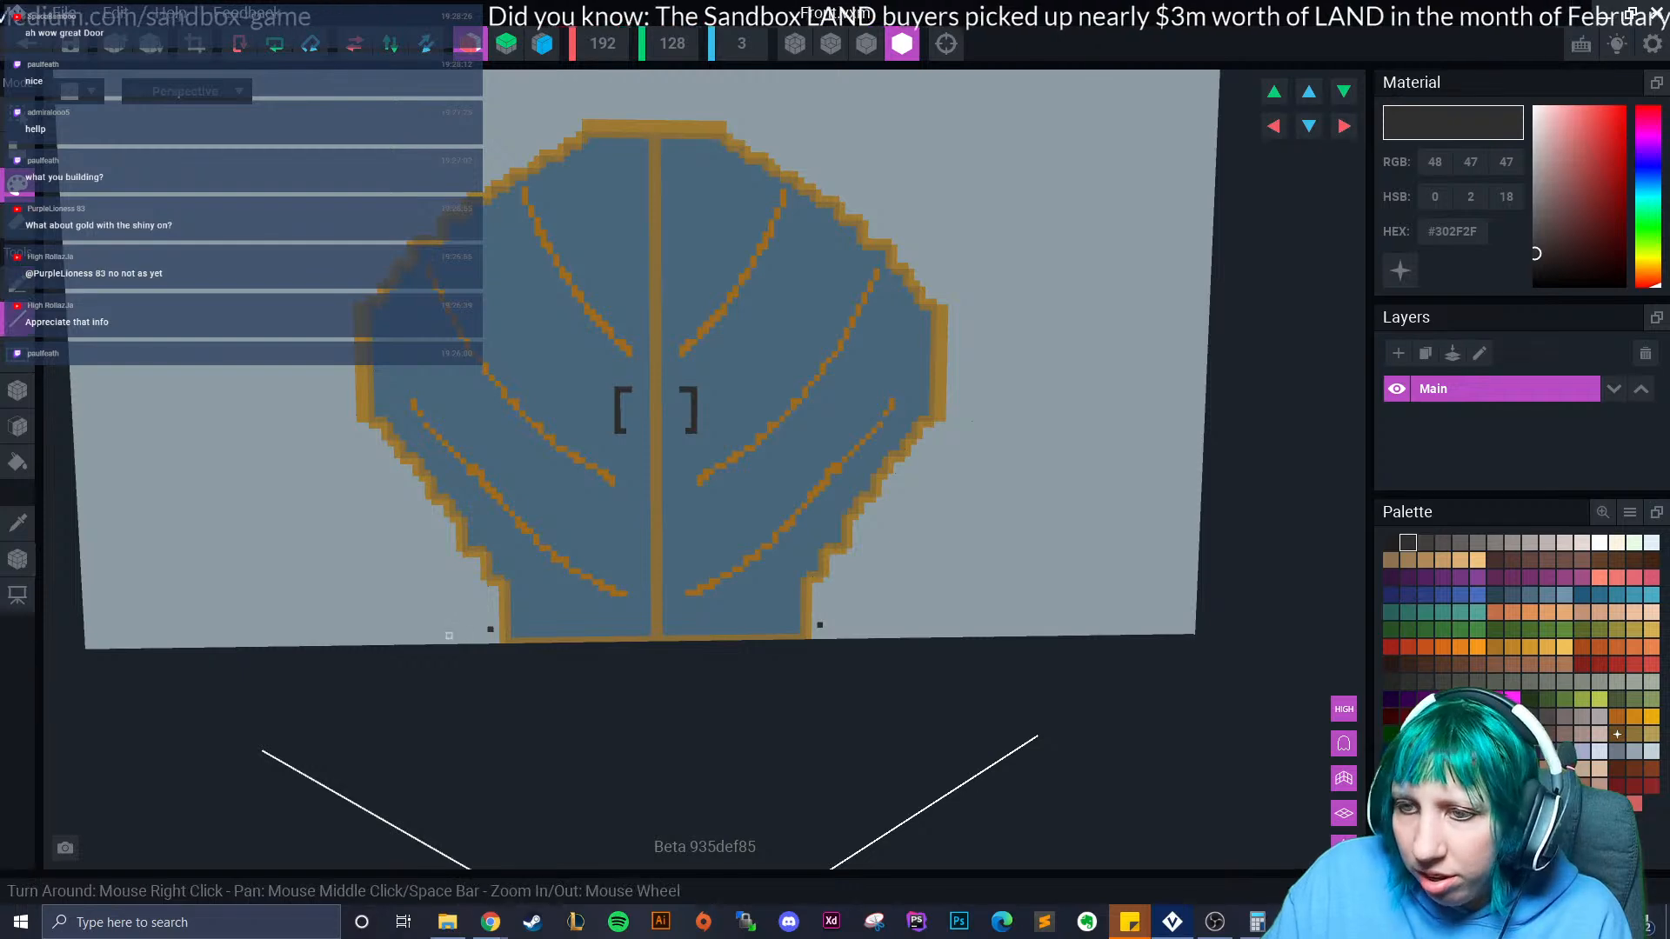
{"action": "left_click", "coordinate": [491, 629]}
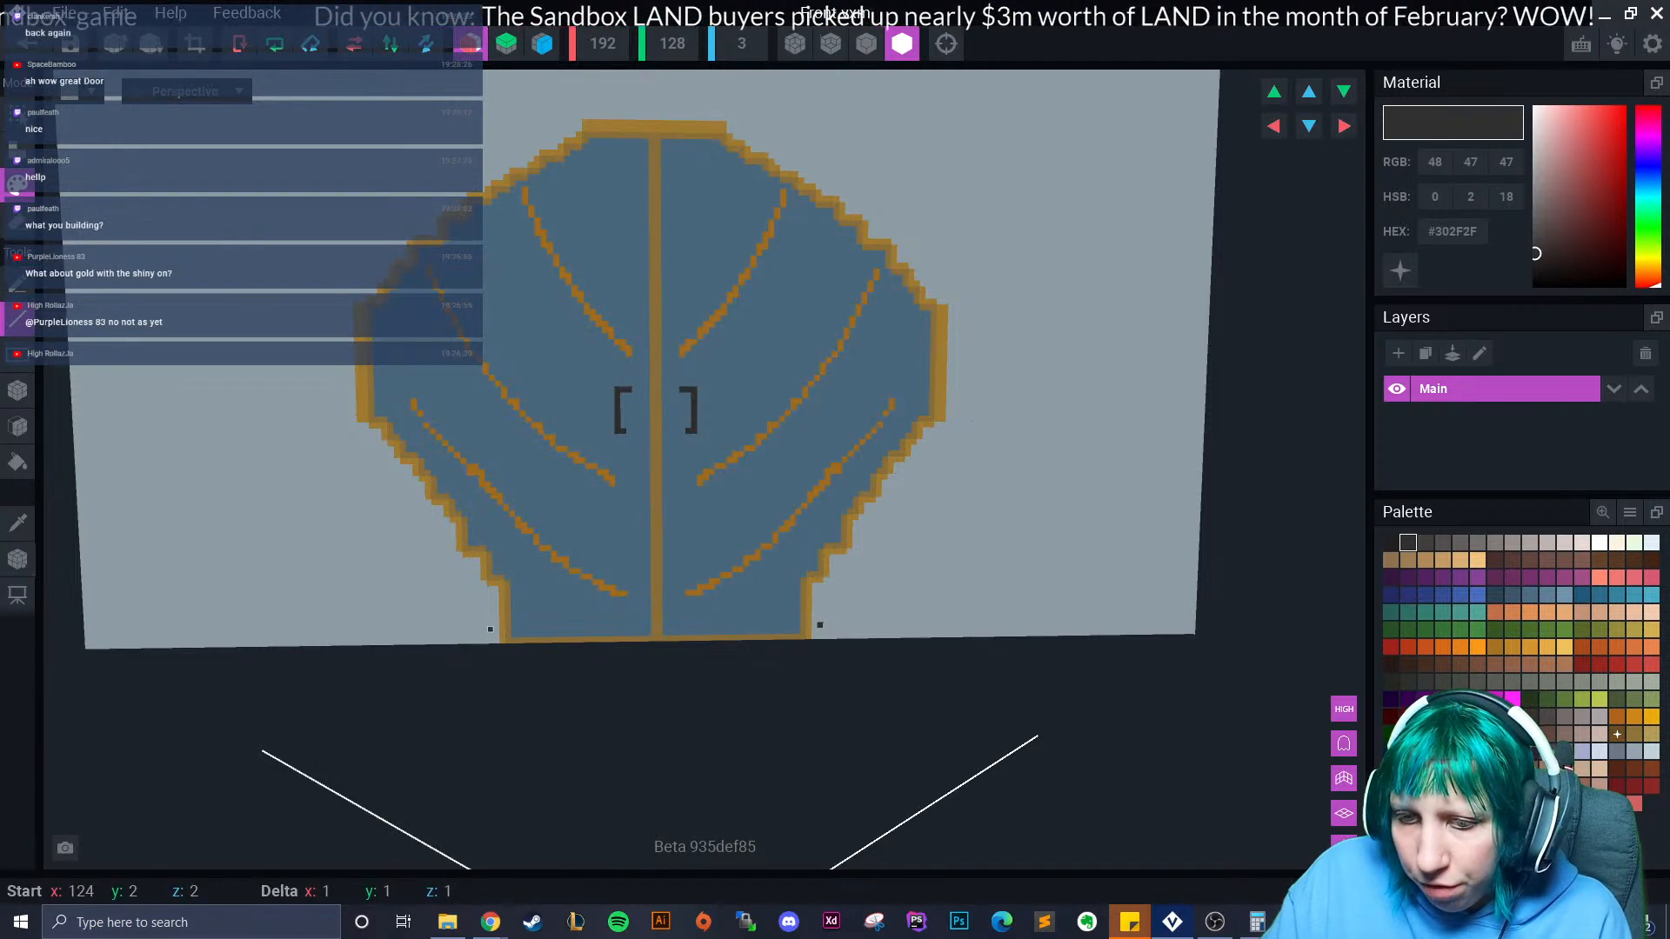
{"action": "mouse_move", "coordinate": [491, 629]}
{"action": "left_mouse_down"}
{"action": "mouse_move", "coordinate": [836, 624]}
{"action": "mouse_move", "coordinate": [820, 625]}
{"action": "left_mouse_up"}
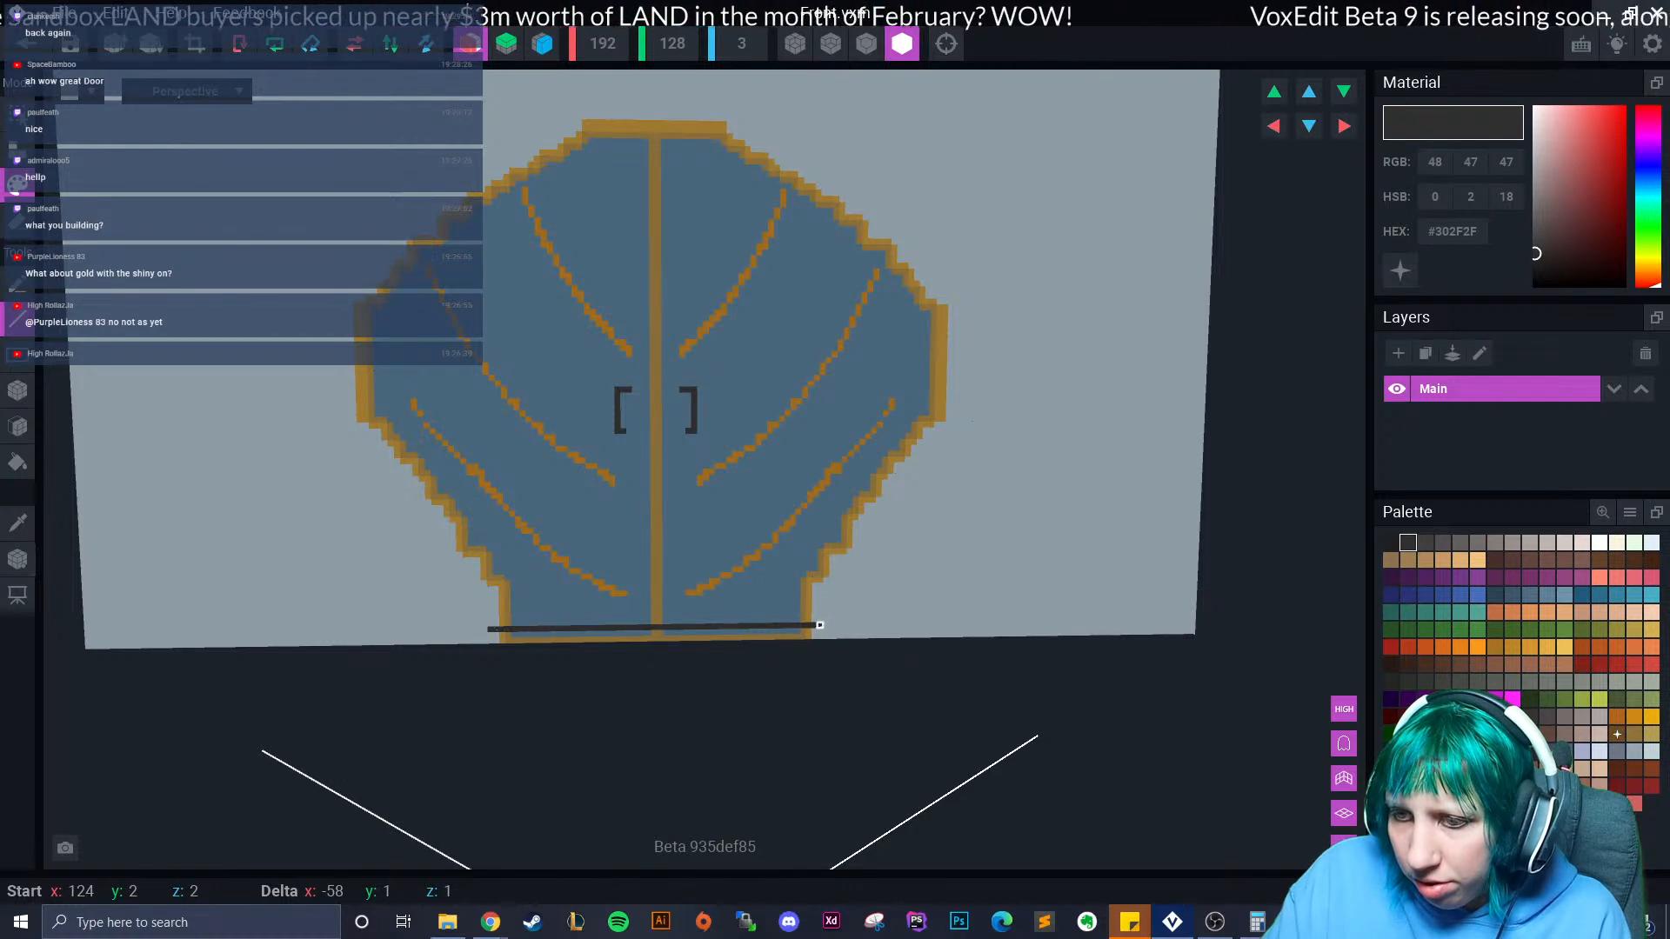
{"action": "left_click_drag", "start_coordinate": [819, 625], "coordinate": [821, 625]}
{"action": "key", "text": "ctrl+z"}
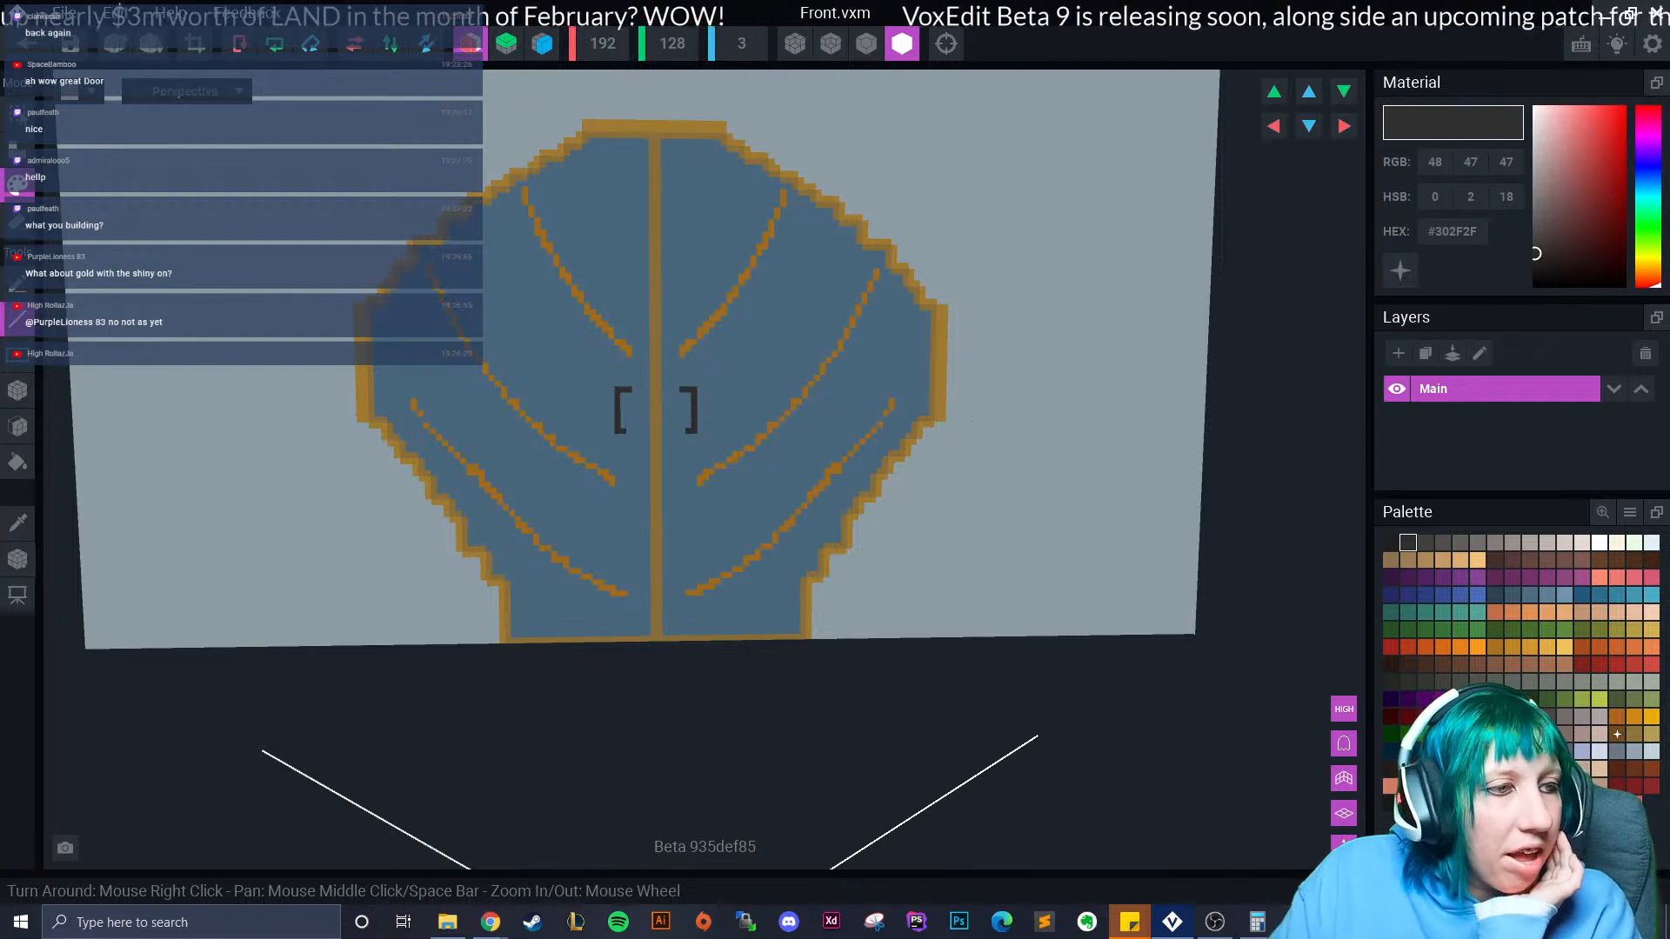
Sample the gold #A87221 from the door's trim as the drawing colour.
{"action": "scroll", "coordinate": [686, 309], "scroll_direction": "down", "scroll_amount": 5}
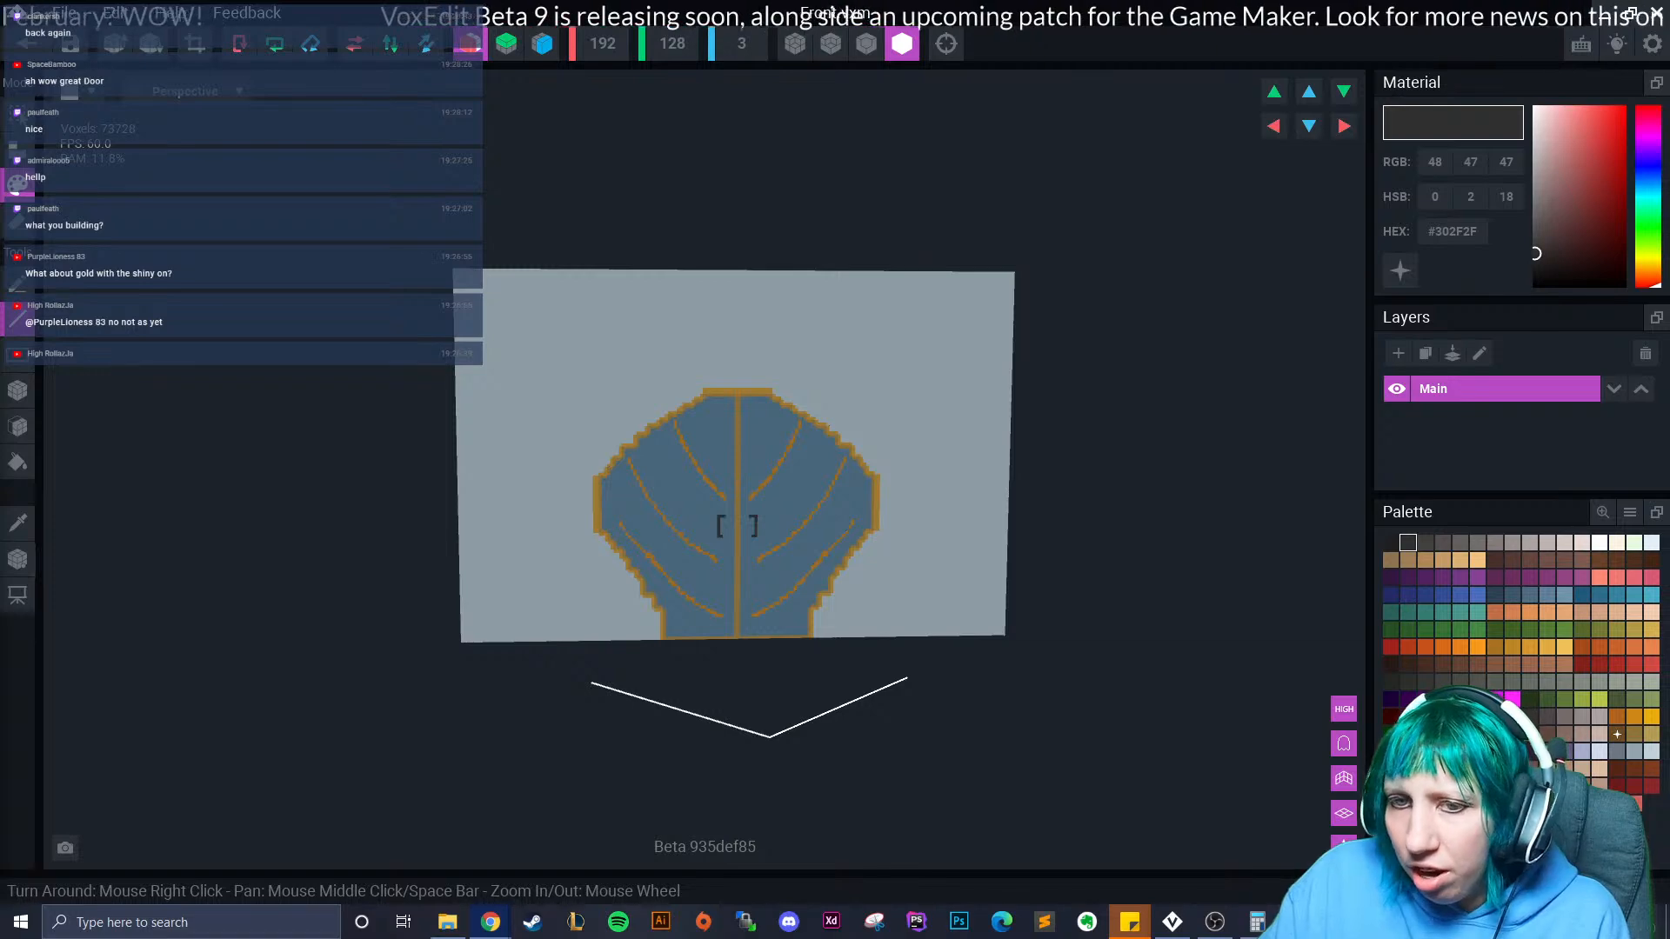
{"action": "left_click", "coordinate": [18, 523]}
{"action": "left_click", "coordinate": [653, 499]}
{"action": "scroll", "coordinate": [644, 487], "scroll_direction": "up", "scroll_amount": 2}
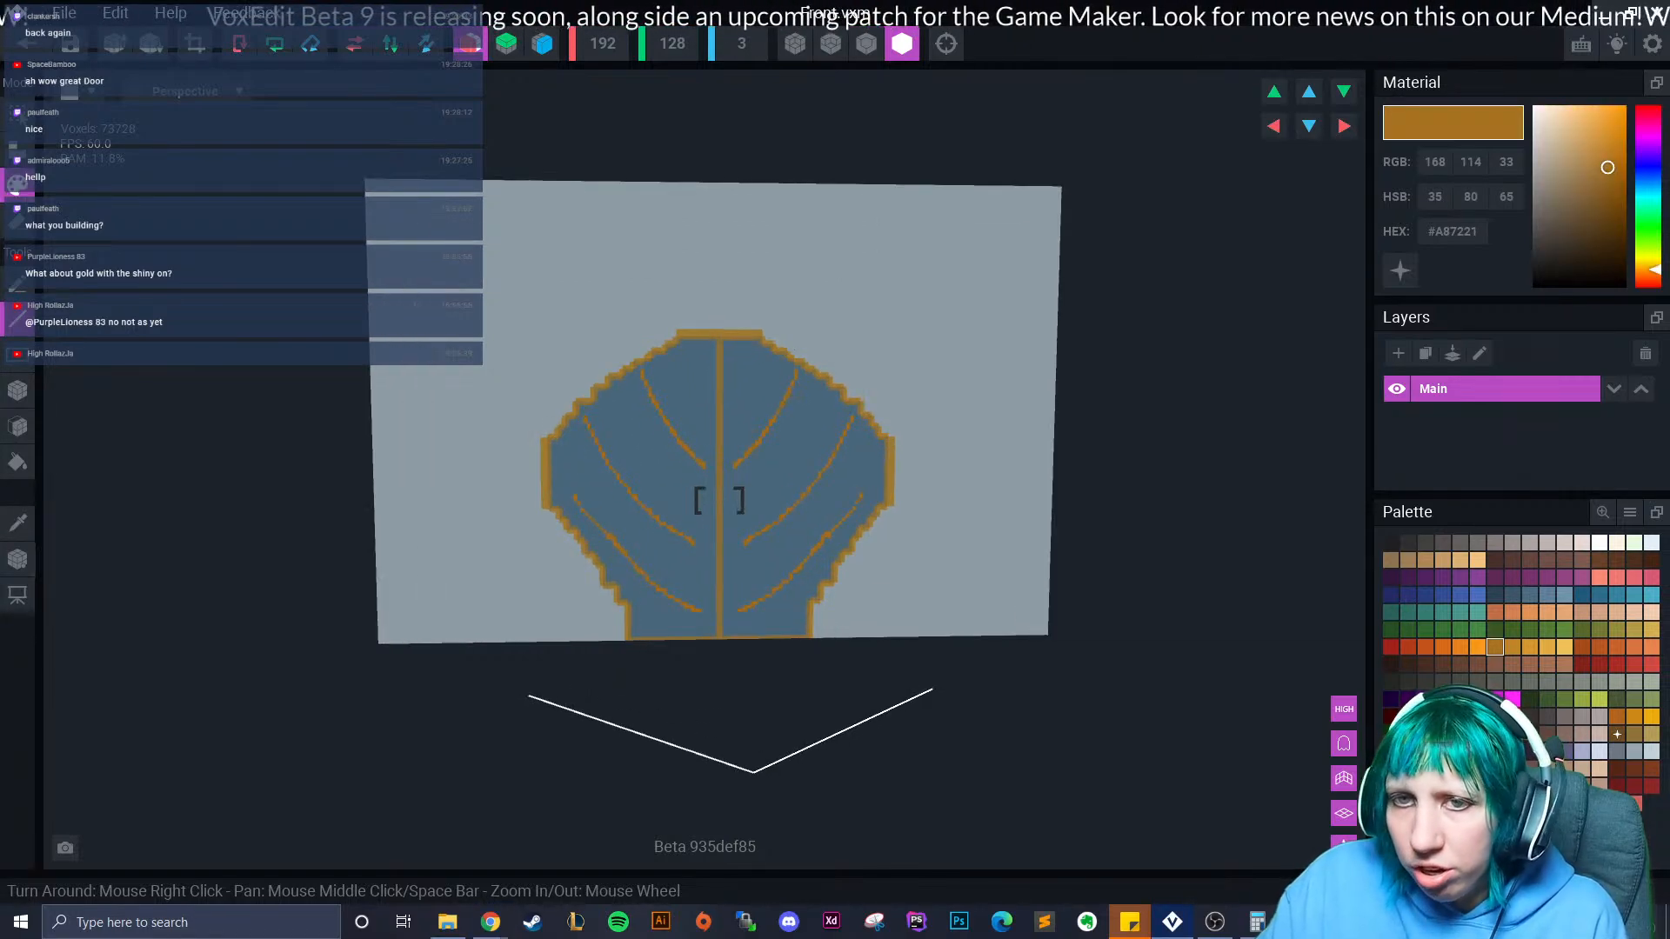
{"action": "scroll", "coordinate": [489, 356], "scroll_direction": "up", "scroll_amount": 3}
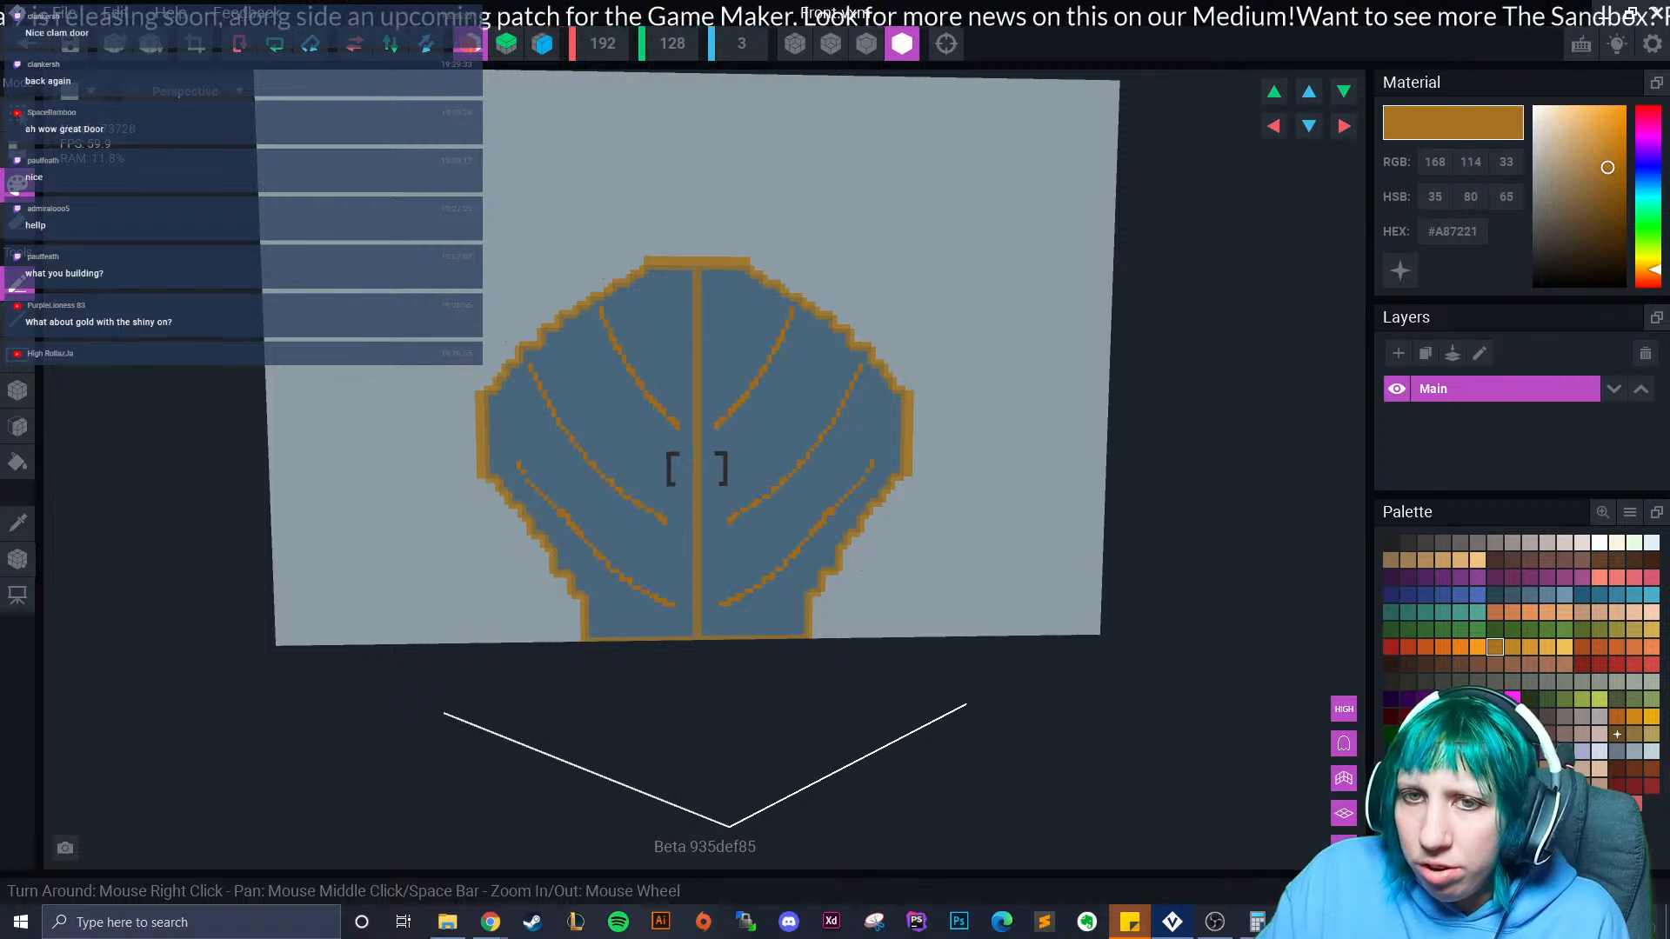
Try mirrored gold outlines running in from the wall's side edges and curving down towards the door.
{"action": "left_click", "coordinate": [18, 320]}
{"action": "mouse_move", "coordinate": [261, 196]}
{"action": "left_mouse_down"}
{"action": "mouse_move", "coordinate": [423, 195]}
{"action": "mouse_move", "coordinate": [287, 199]}
{"action": "mouse_move", "coordinate": [372, 199]}
{"action": "left_mouse_up"}
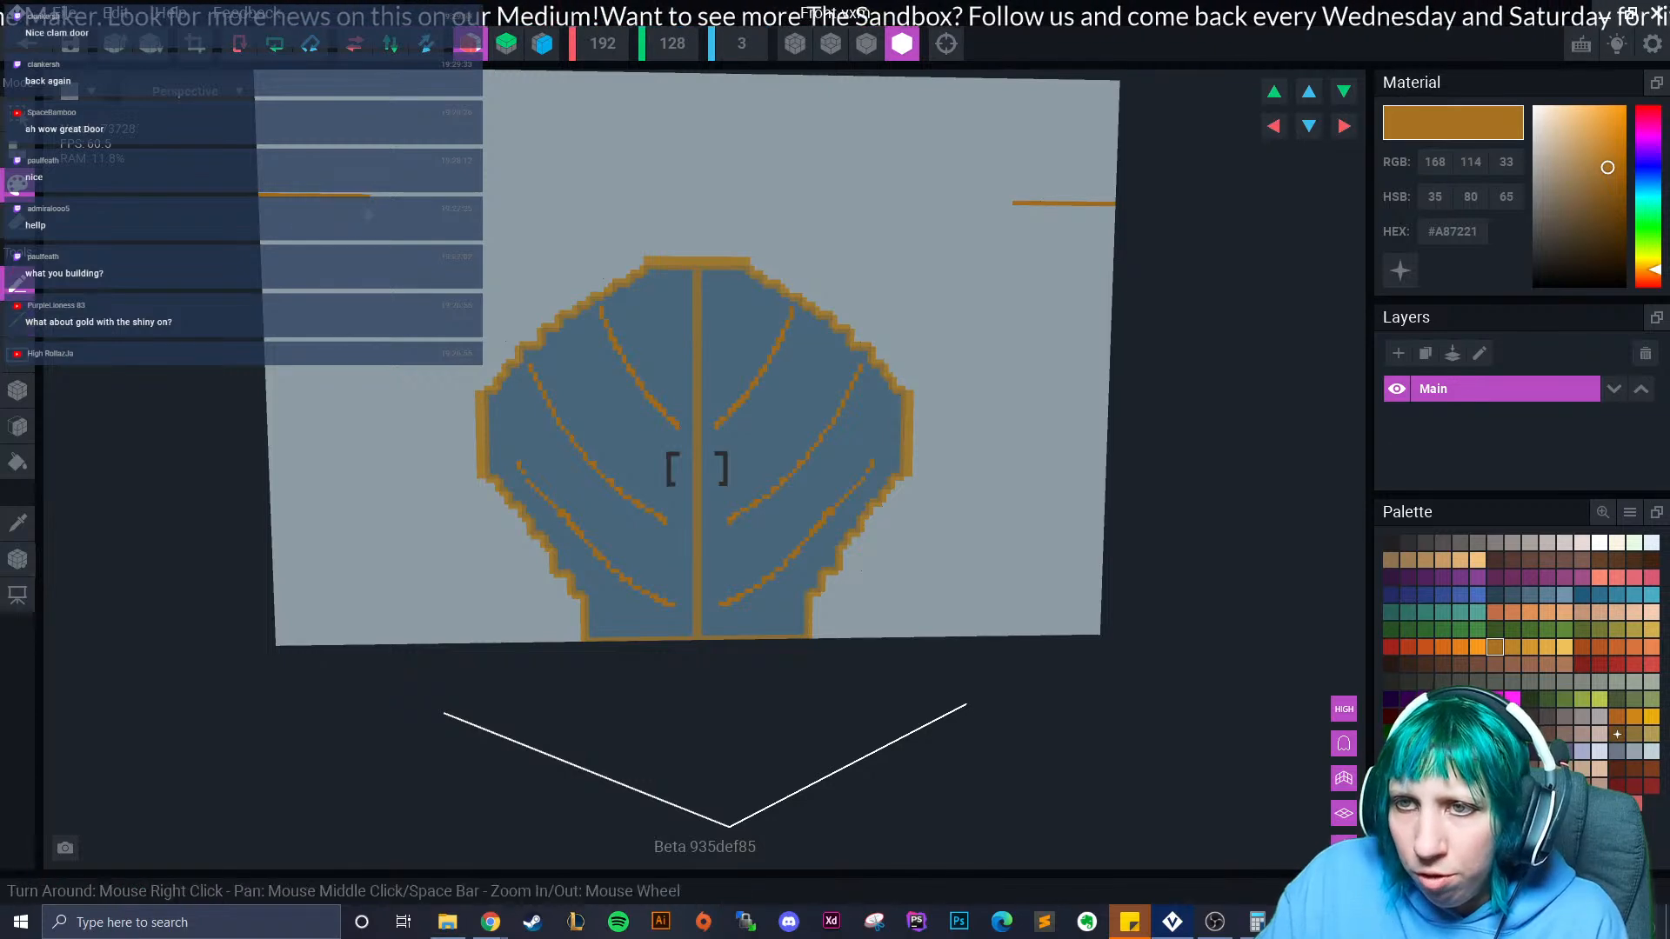
{"action": "left_click_drag", "start_coordinate": [1013, 204], "coordinate": [929, 336]}
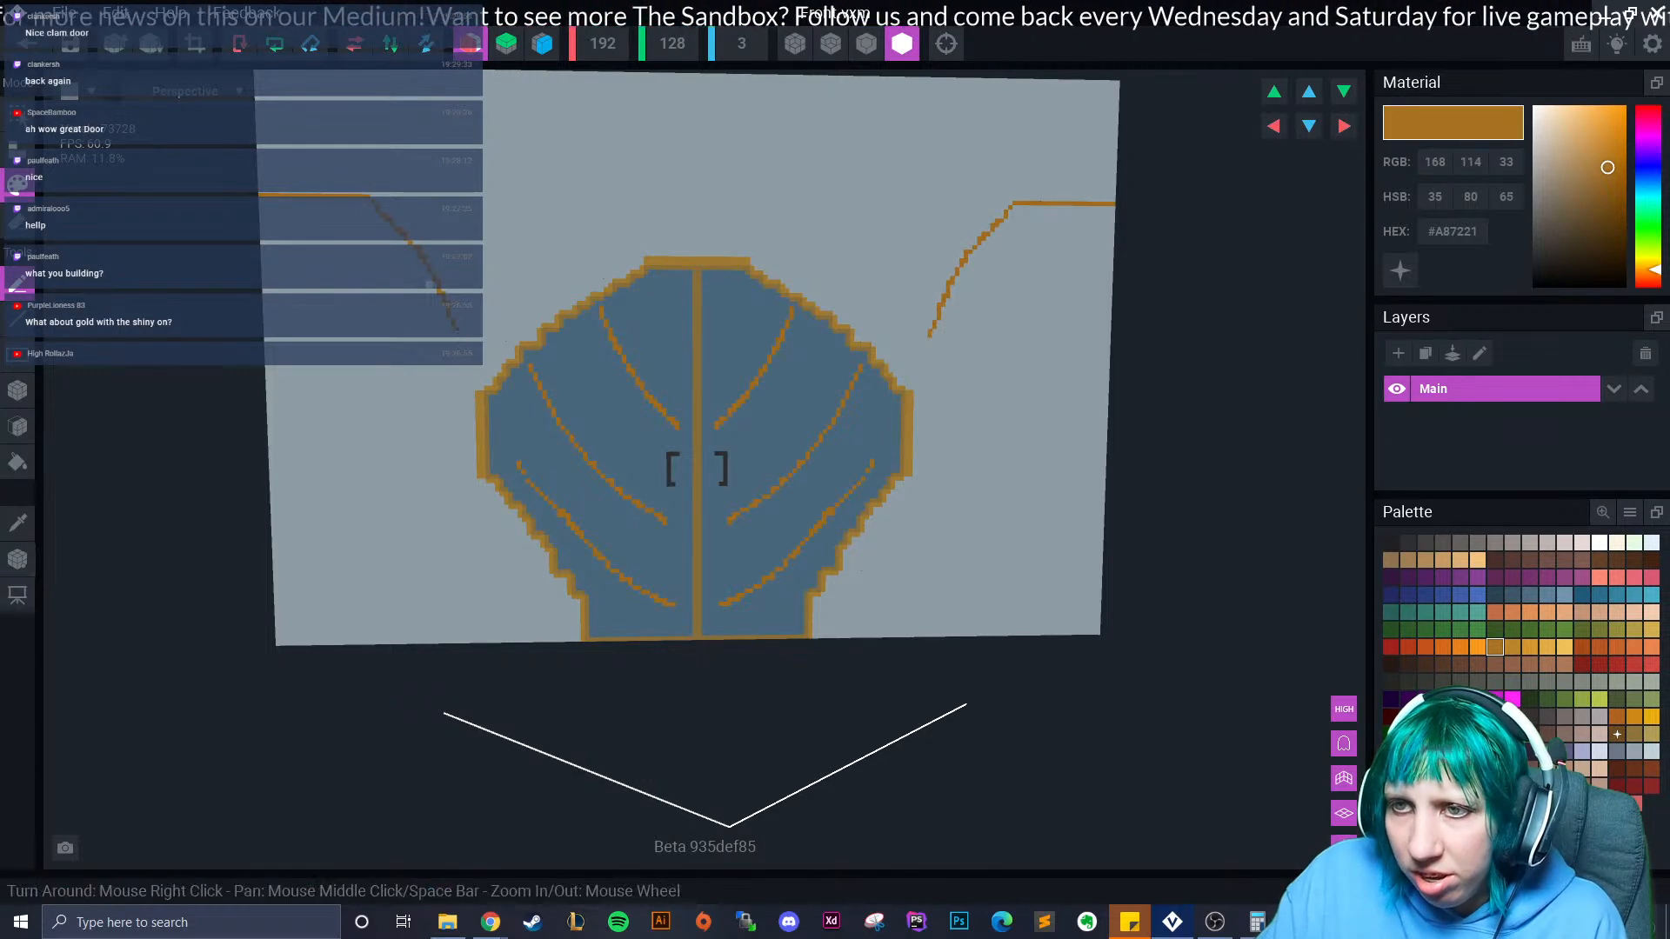
{"action": "left_click_drag", "start_coordinate": [419, 250], "coordinate": [367, 196]}
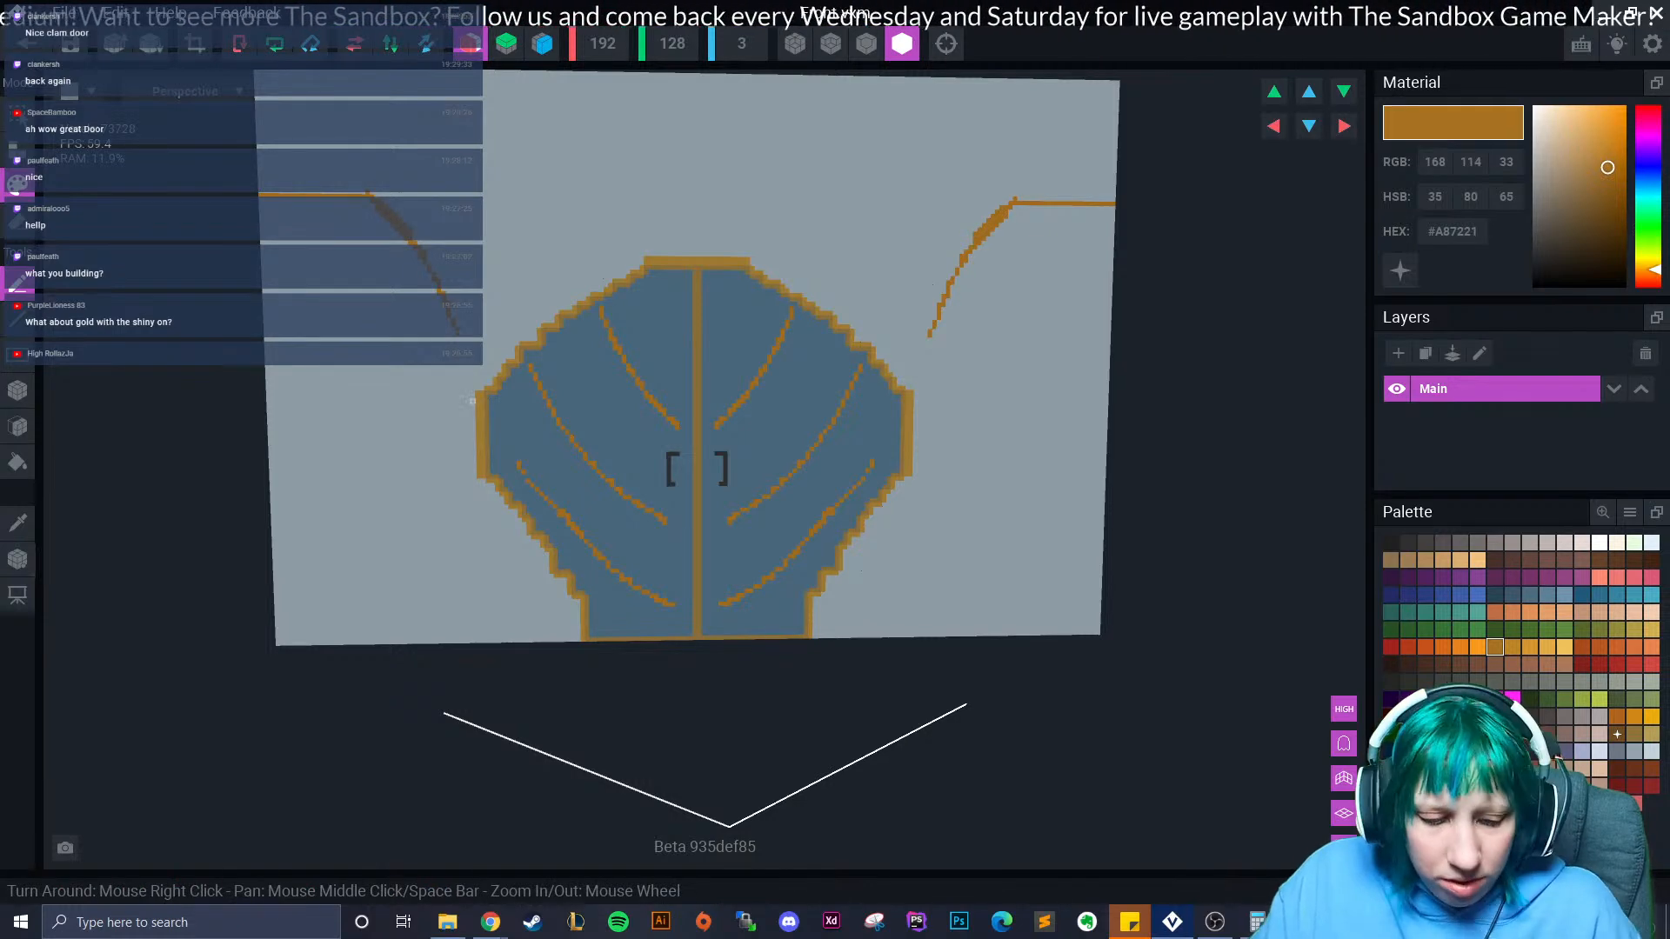
{"action": "key", "text": "ctrl+z"}
{"action": "key", "text": "ctrl+z"}
{"action": "key", "text": "ctrl+z"}
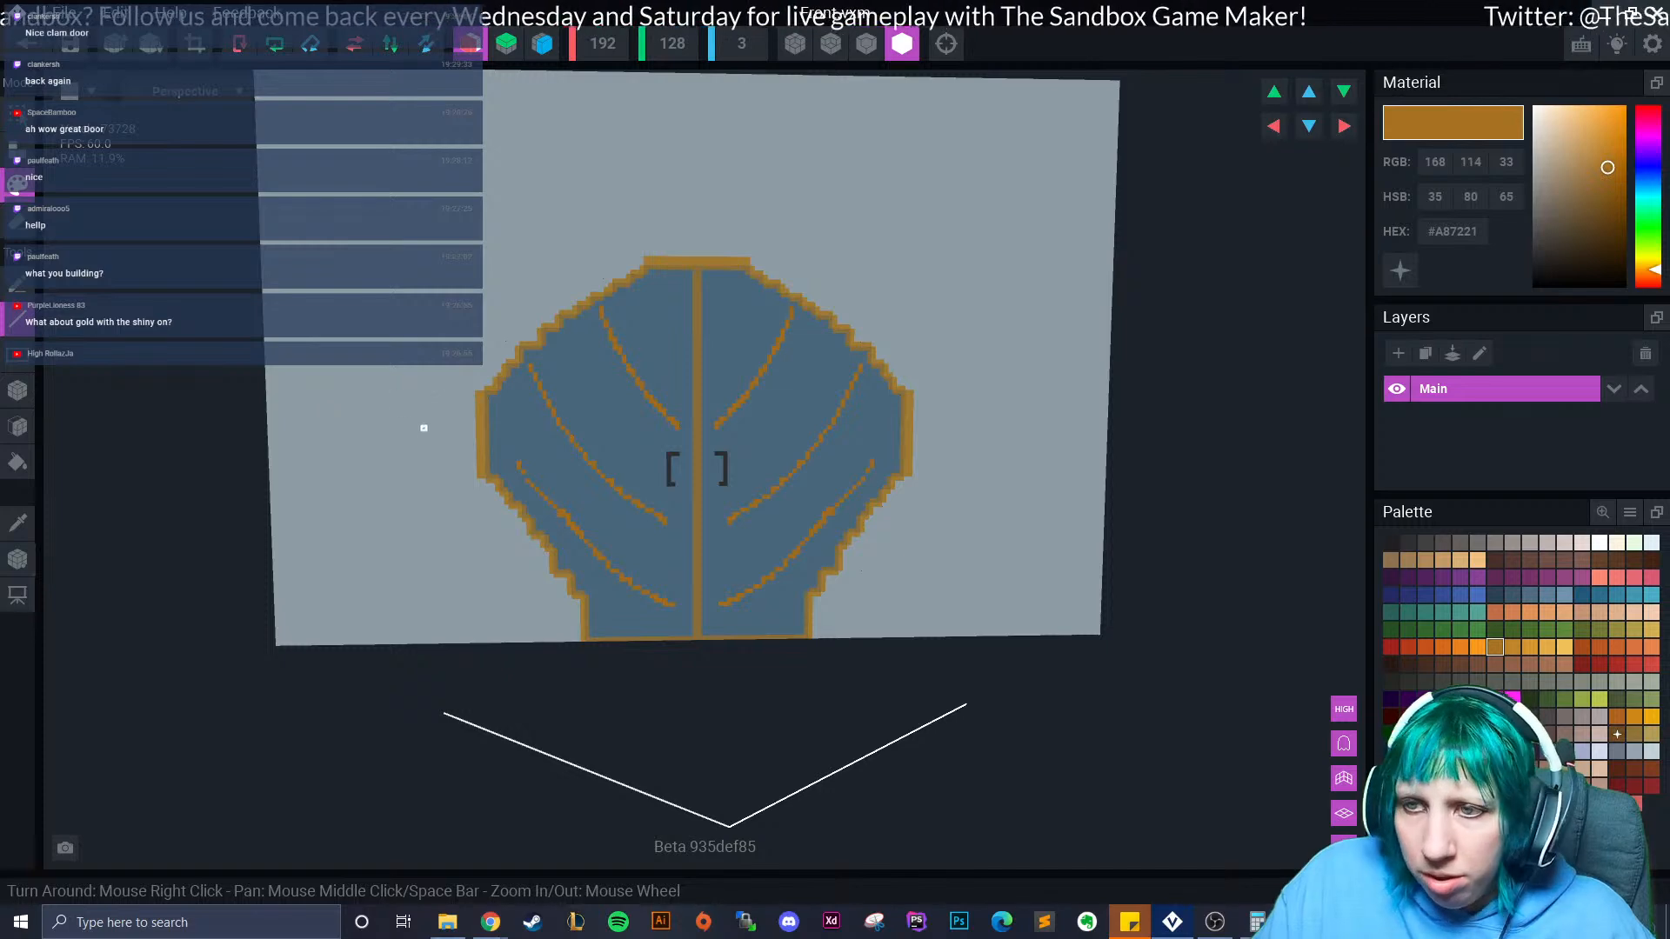
Outline a slanted gold beam on each side of the door, rising from the wall's side edge towards the top centre.
{"action": "mouse_move", "coordinate": [402, 450]}
{"action": "left_mouse_down"}
{"action": "mouse_move", "coordinate": [597, 194]}
{"action": "mouse_move", "coordinate": [648, 172]}
{"action": "mouse_move", "coordinate": [698, 108]}
{"action": "mouse_move", "coordinate": [634, 142]}
{"action": "mouse_move", "coordinate": [494, 127]}
{"action": "mouse_move", "coordinate": [287, 415]}
{"action": "left_mouse_up"}
{"action": "left_click_drag", "start_coordinate": [405, 450], "coordinate": [270, 450]}
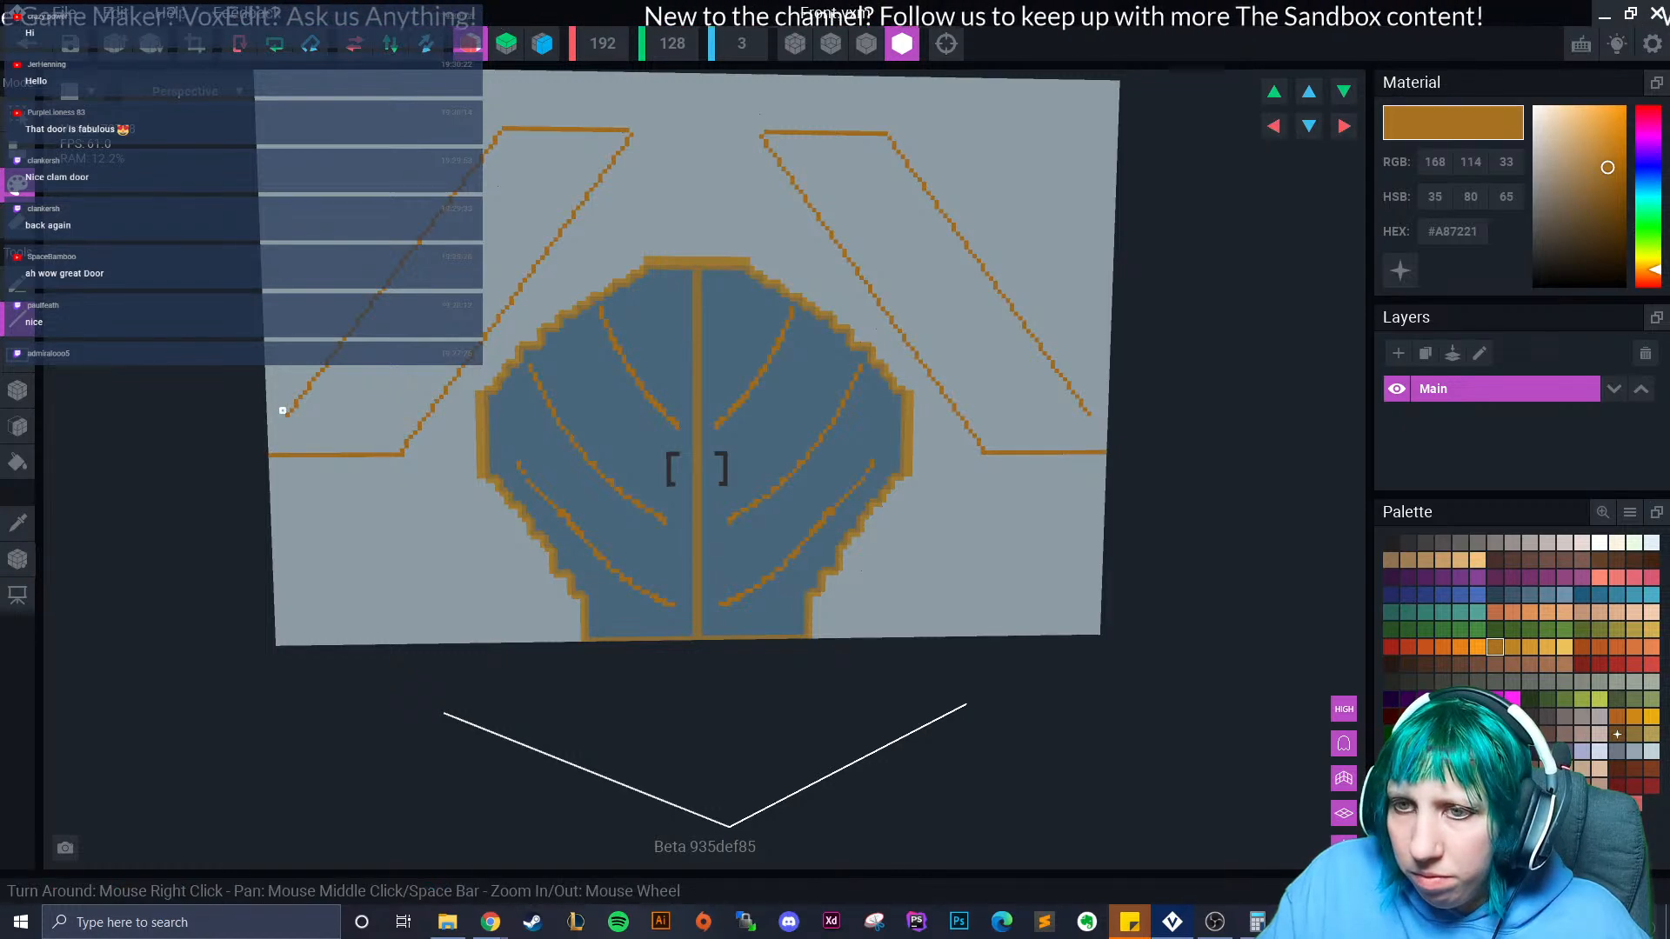
{"action": "left_click_drag", "start_coordinate": [295, 406], "coordinate": [270, 453]}
{"action": "scroll", "coordinate": [783, 609], "scroll_direction": "down", "scroll_amount": 3}
{"action": "scroll", "coordinate": [783, 609], "scroll_direction": "up", "scroll_amount": 3}
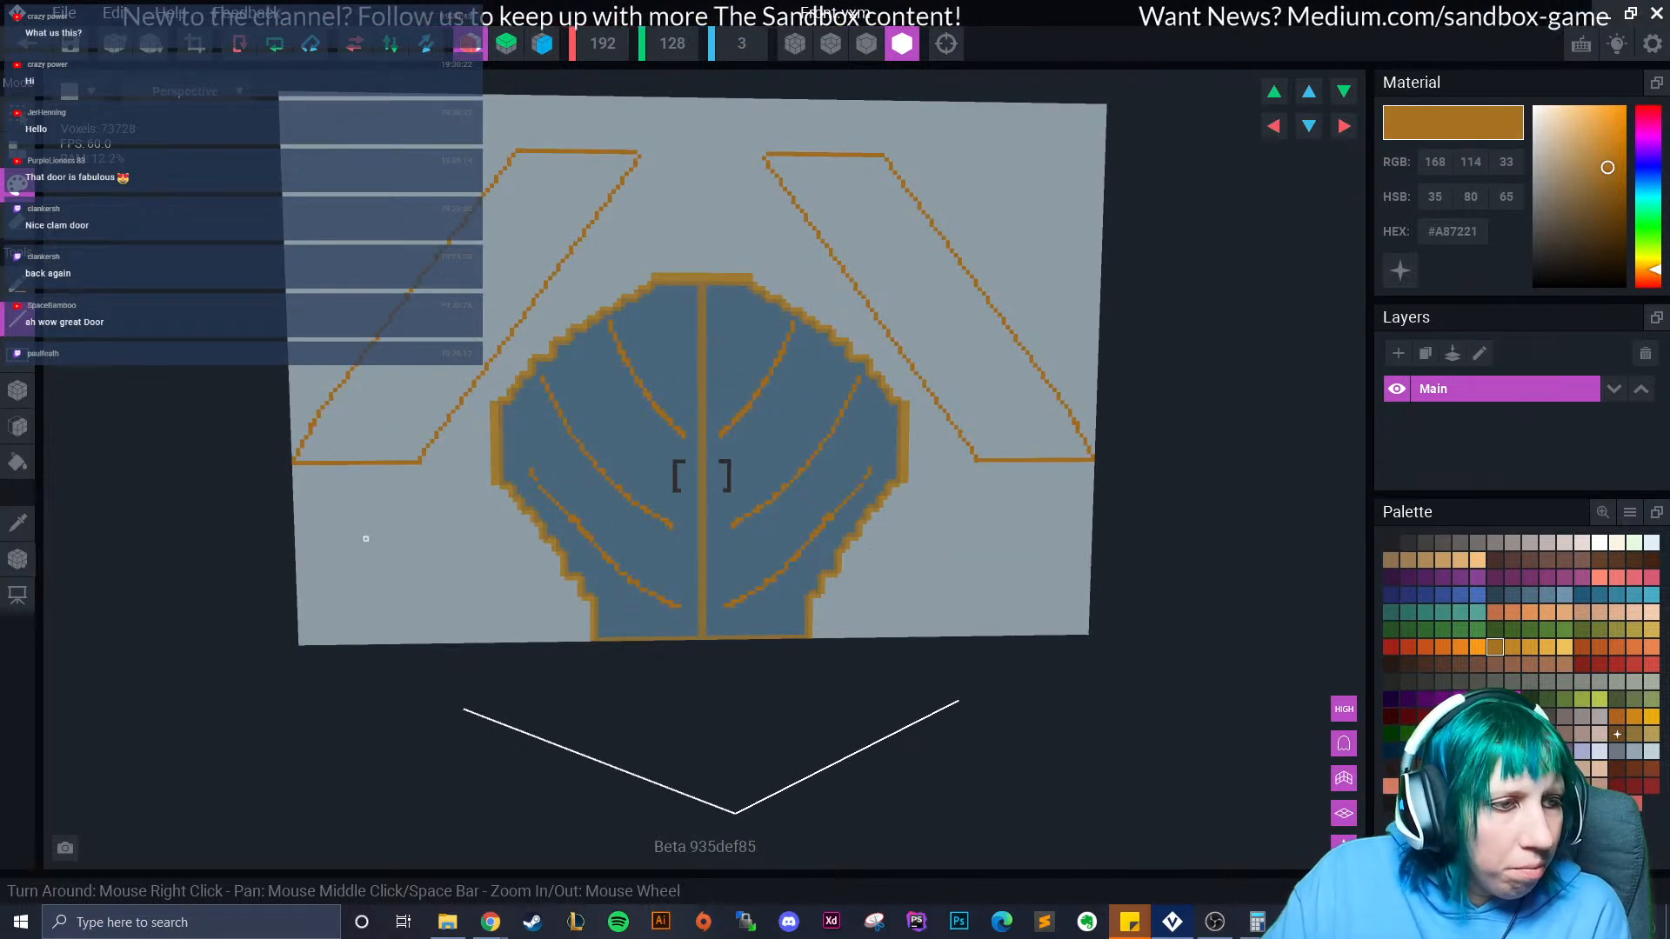
Draw vertical gold lines from both beams' lower ends to the wall's base, outlining a post on each side.
{"action": "scroll", "coordinate": [366, 539], "scroll_direction": "up", "scroll_amount": 2}
{"action": "scroll", "coordinate": [366, 539], "scroll_direction": "down", "scroll_amount": 5}
{"action": "scroll", "coordinate": [426, 537], "scroll_direction": "up", "scroll_amount": 3}
{"action": "right_click_drag", "start_coordinate": [542, 568], "coordinate": [477, 528]}
{"action": "left_click_drag", "start_coordinate": [408, 464], "coordinate": [415, 644]}
{"action": "left_click_drag", "start_coordinate": [275, 462], "coordinate": [287, 643]}
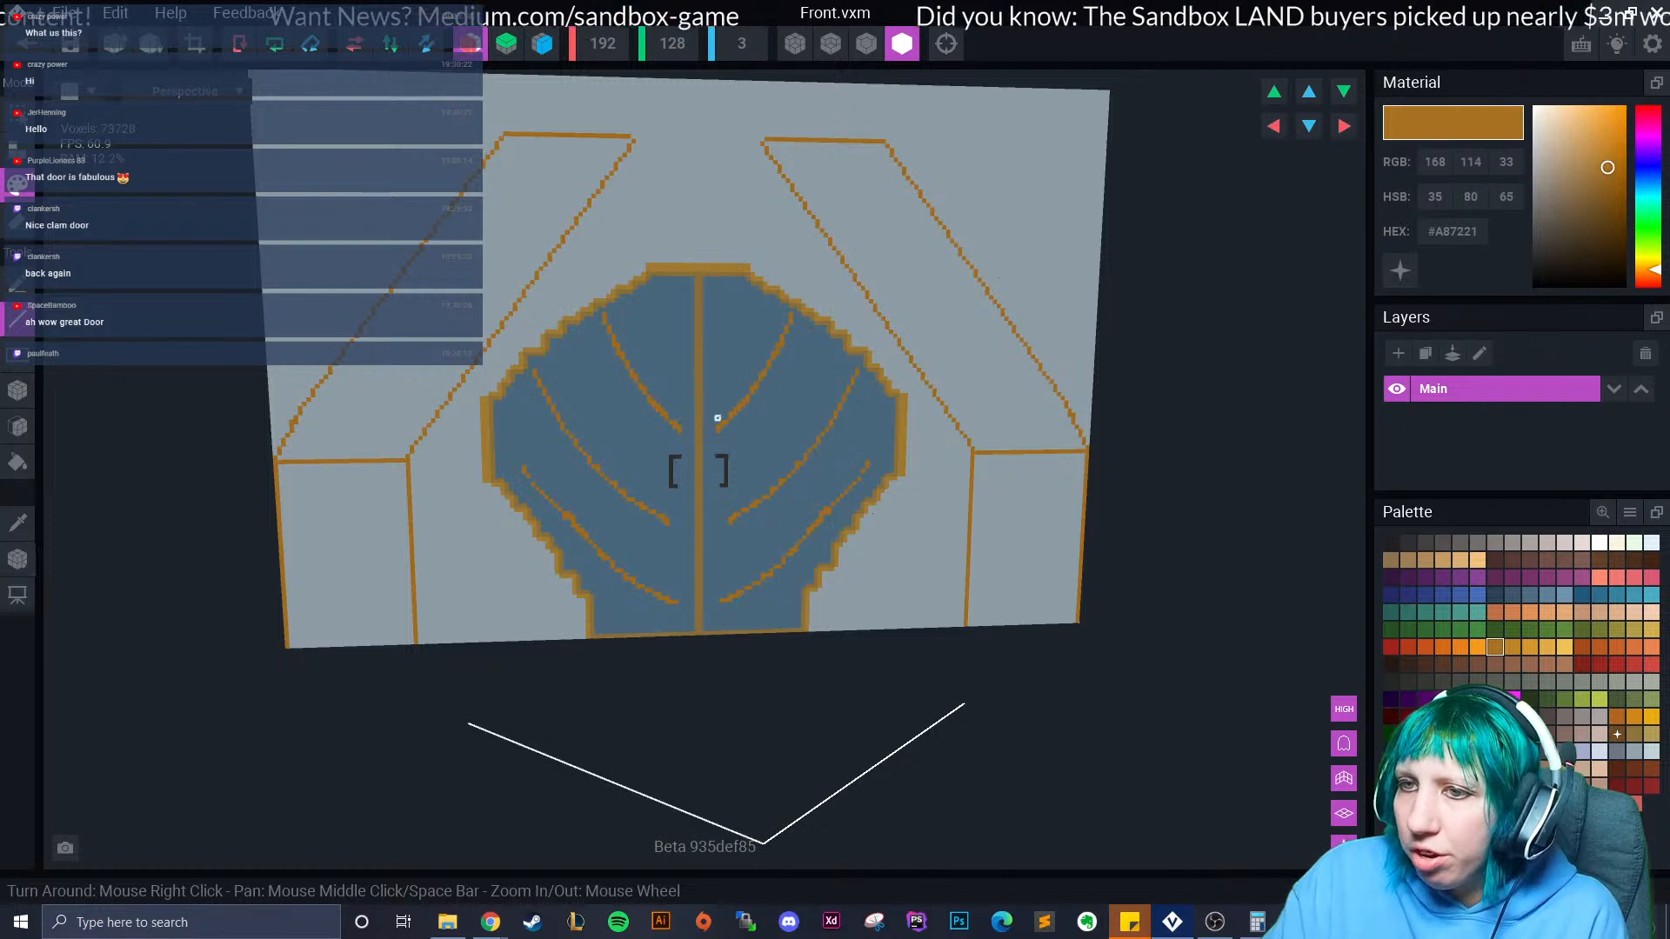
Outline a vase-shaped ornament with two vertical ribs in brown #5E463E between the beams' upper ends.
{"action": "scroll", "coordinate": [691, 393], "scroll_direction": "up", "scroll_amount": 5}
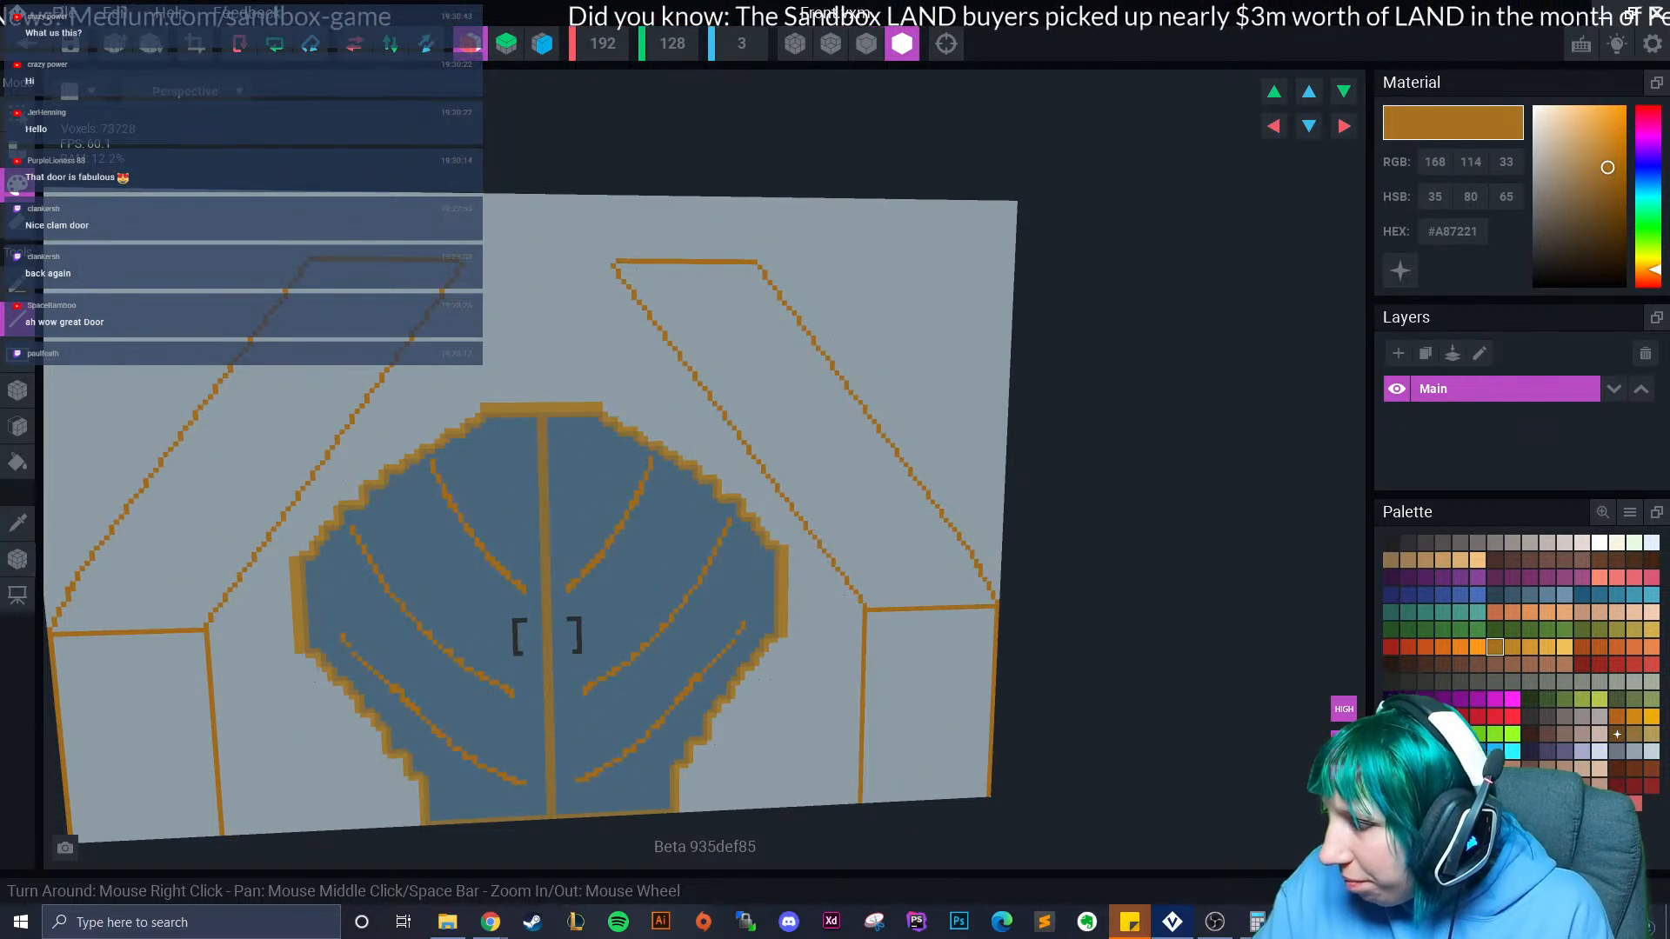
{"action": "left_click", "coordinate": [1546, 734]}
{"action": "scroll", "coordinate": [869, 432], "scroll_direction": "up", "scroll_amount": 1}
{"action": "middle_click_drag", "start_coordinate": [533, 375], "coordinate": [503, 511]}
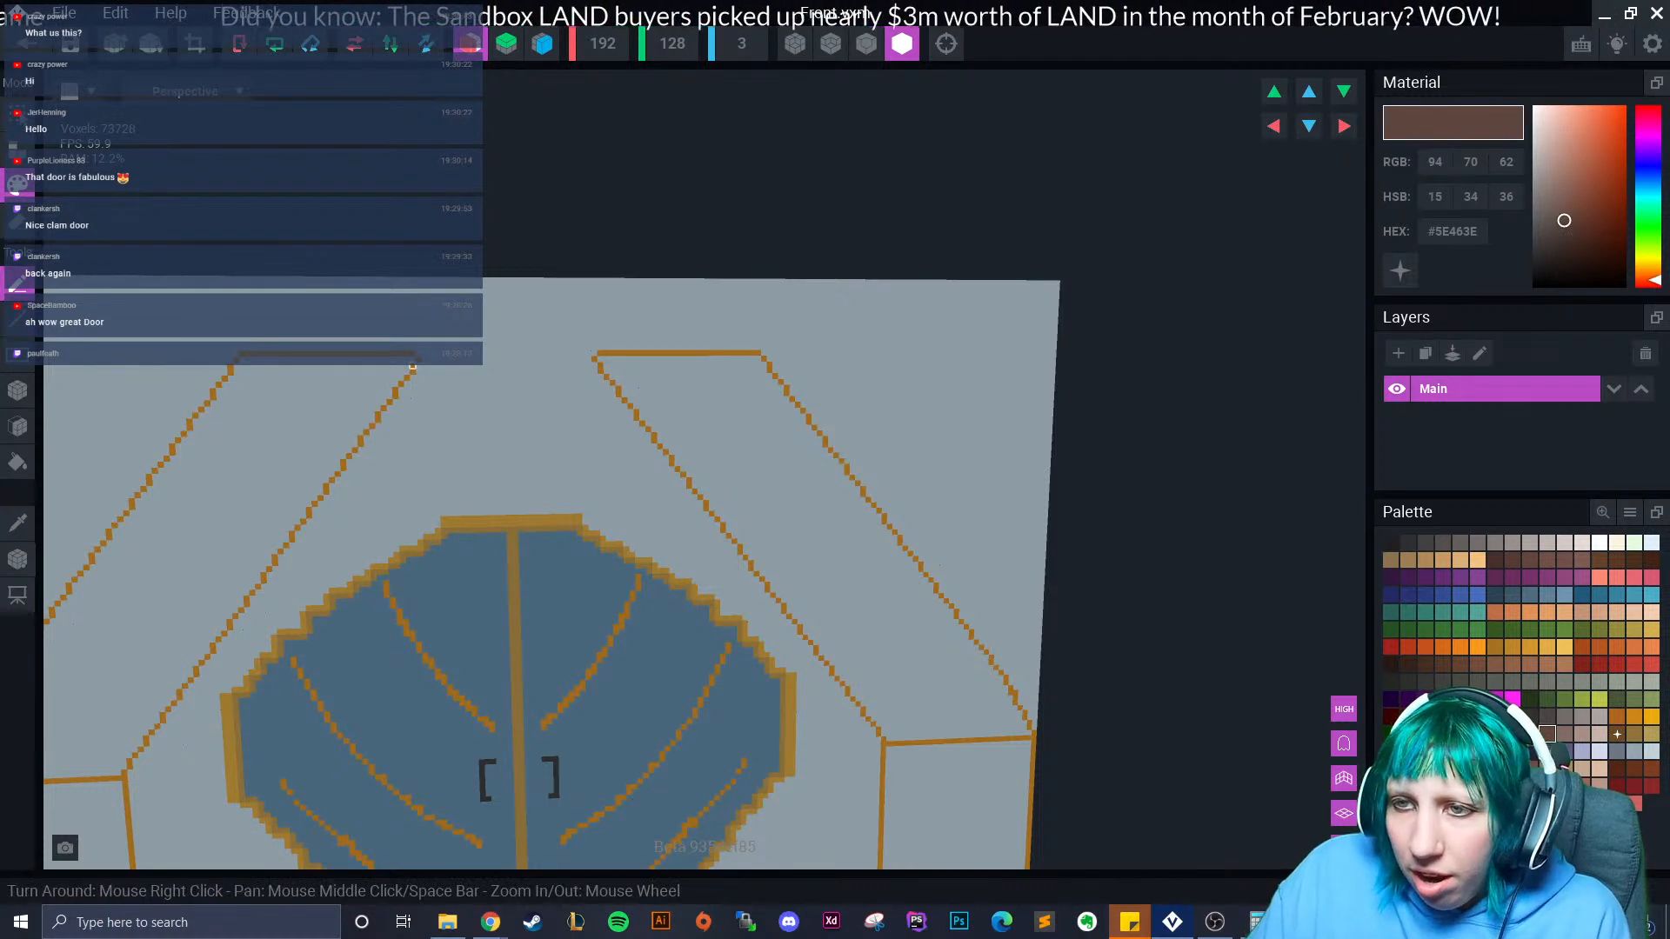
{"action": "mouse_move", "coordinate": [416, 357]}
{"action": "left_mouse_down"}
{"action": "mouse_move", "coordinate": [465, 442]}
{"action": "mouse_move", "coordinate": [509, 442]}
{"action": "left_mouse_up"}
{"action": "mouse_move", "coordinate": [416, 352]}
{"action": "left_mouse_down"}
{"action": "mouse_move", "coordinate": [446, 298]}
{"action": "mouse_move", "coordinate": [522, 293]}
{"action": "mouse_move", "coordinate": [552, 320]}
{"action": "mouse_move", "coordinate": [488, 353]}
{"action": "mouse_move", "coordinate": [488, 438]}
{"action": "left_mouse_up"}
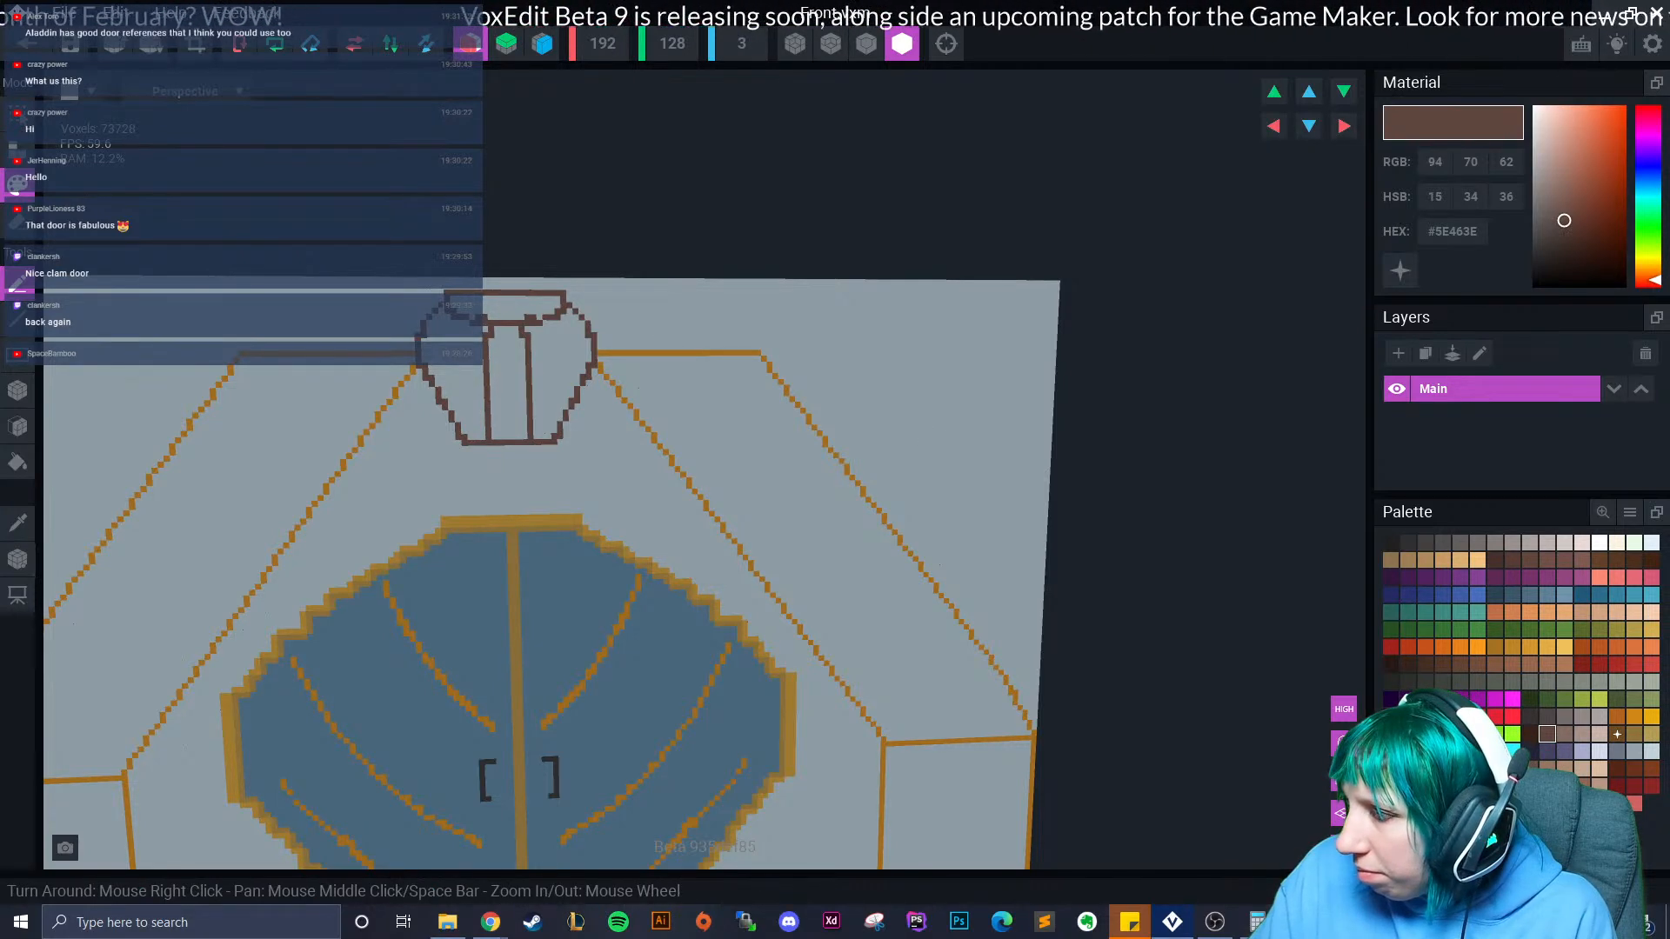
Draw small pattern marks on the ornament's body in blue #4E6C81 and fill its top opening with the same blue.
{"action": "left_click", "coordinate": [1530, 595]}
{"action": "mouse_move", "coordinate": [461, 396]}
{"action": "left_mouse_down"}
{"action": "mouse_move", "coordinate": [462, 366]}
{"action": "mouse_move", "coordinate": [499, 404]}
{"action": "mouse_move", "coordinate": [510, 363]}
{"action": "mouse_move", "coordinate": [450, 330]}
{"action": "left_mouse_up"}
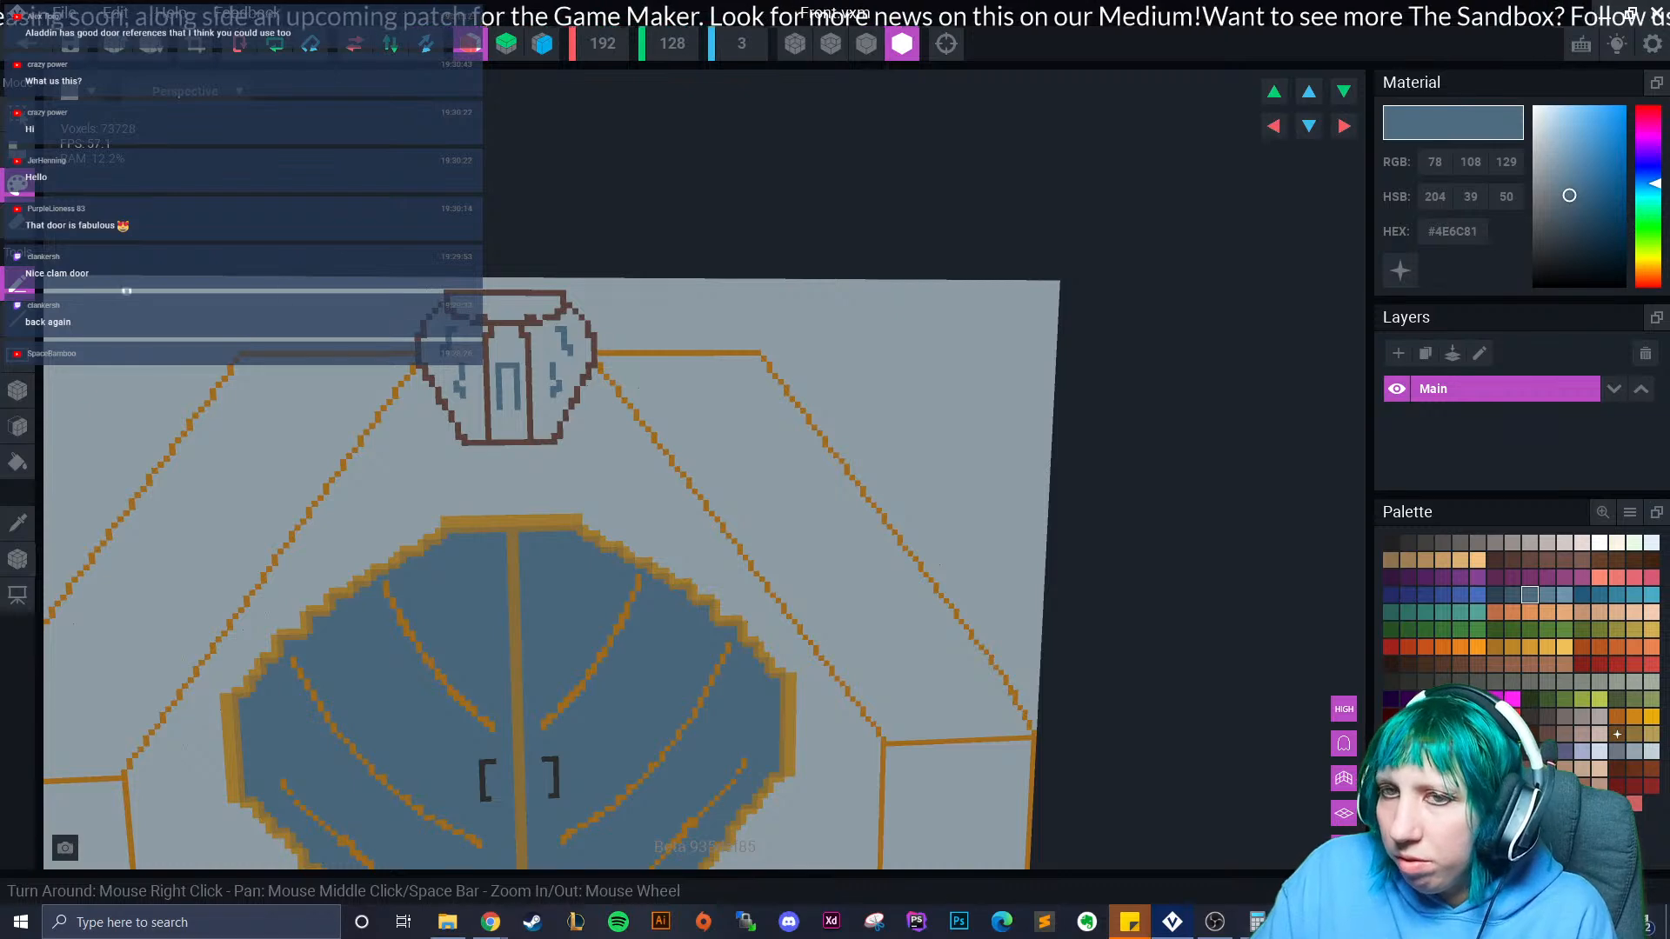
{"action": "left_click", "coordinate": [17, 426]}
{"action": "left_click", "coordinate": [514, 301]}
{"action": "scroll", "coordinate": [608, 475], "scroll_direction": "down", "scroll_amount": 3}
{"action": "scroll", "coordinate": [490, 509], "scroll_direction": "down", "scroll_amount": 4}
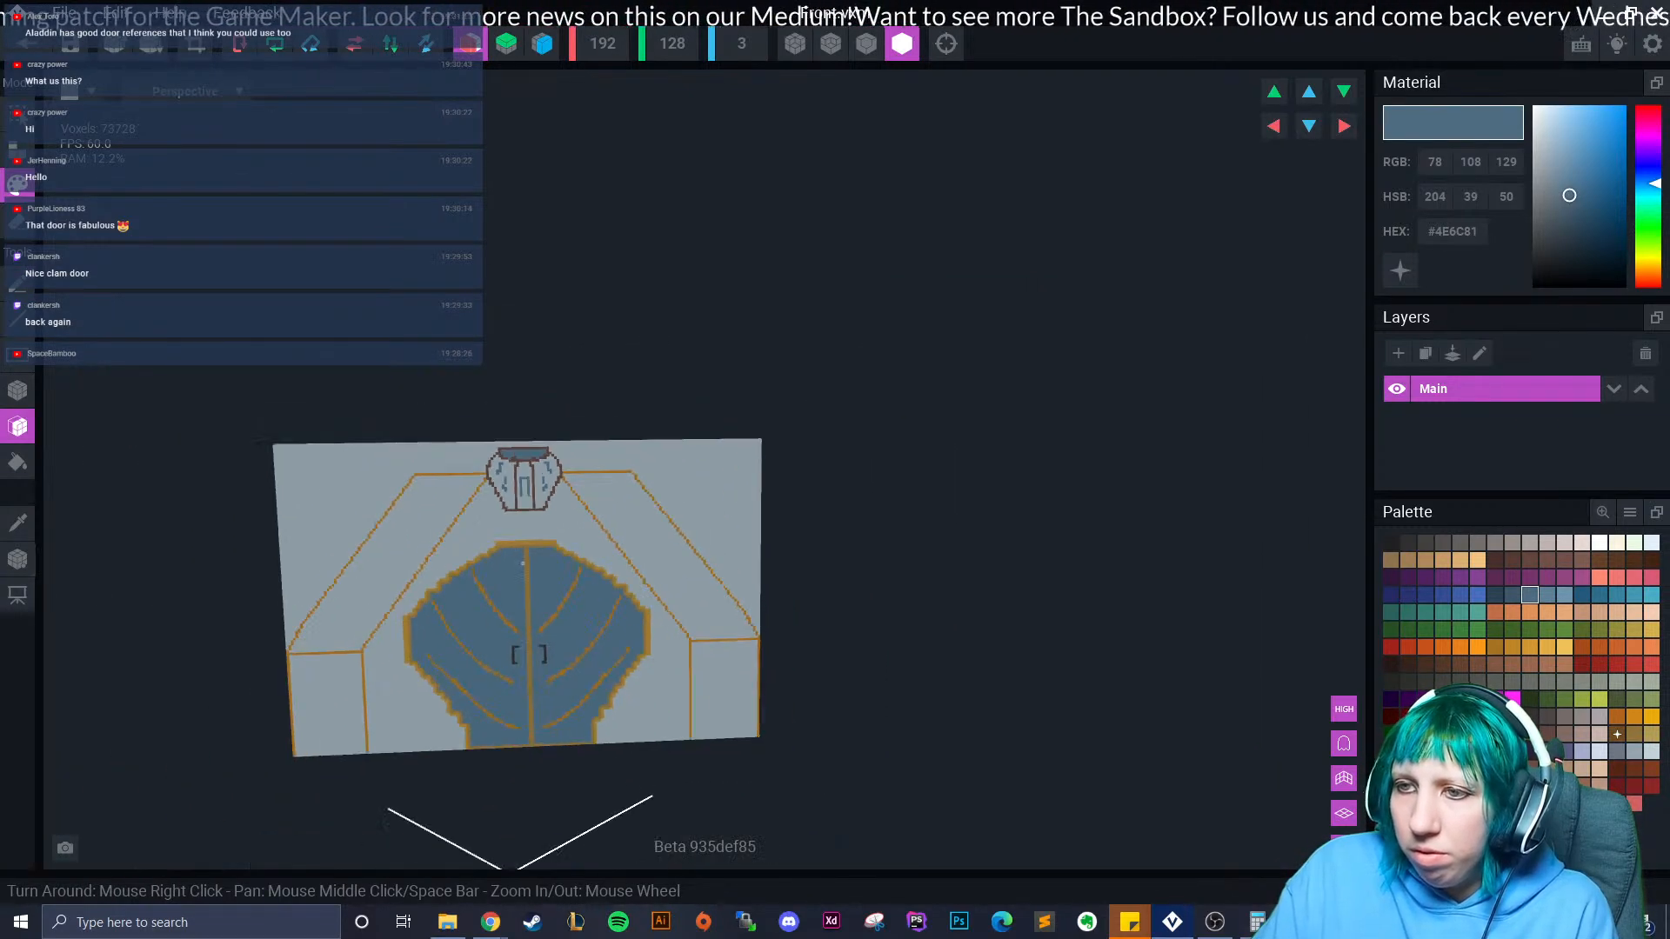
Try filling the slanted beams and side posts with gold-brown #91743C.
{"action": "scroll", "coordinate": [490, 509], "scroll_direction": "up", "scroll_amount": 3}
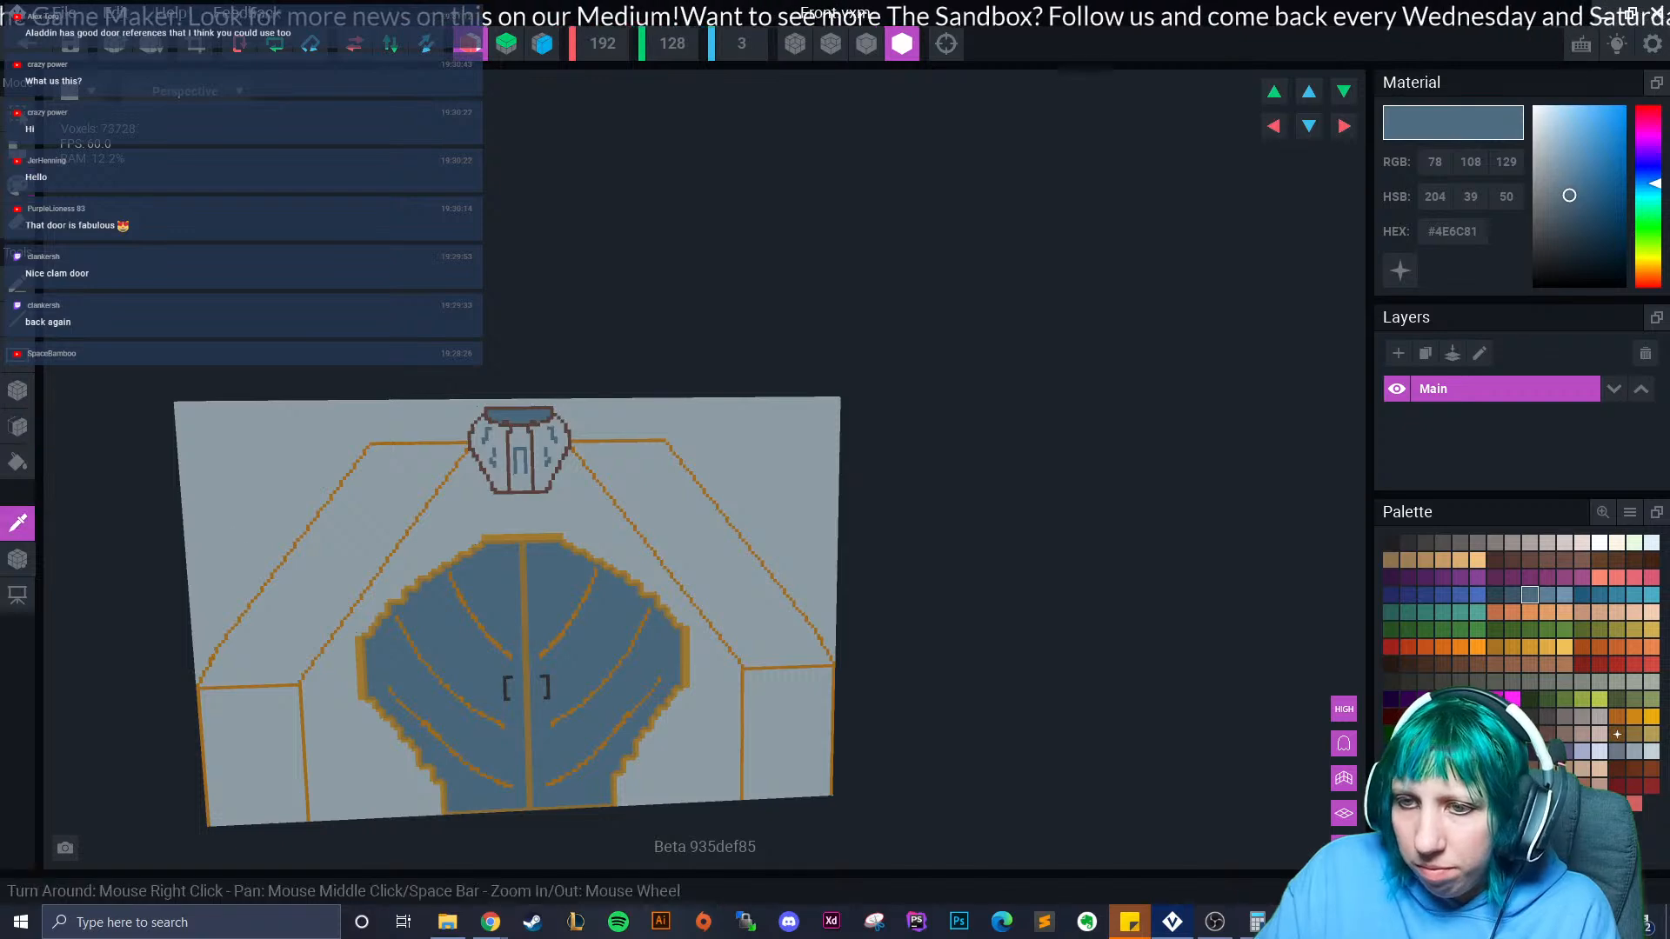
{"action": "left_click", "coordinate": [364, 653], "text": "ctrl"}
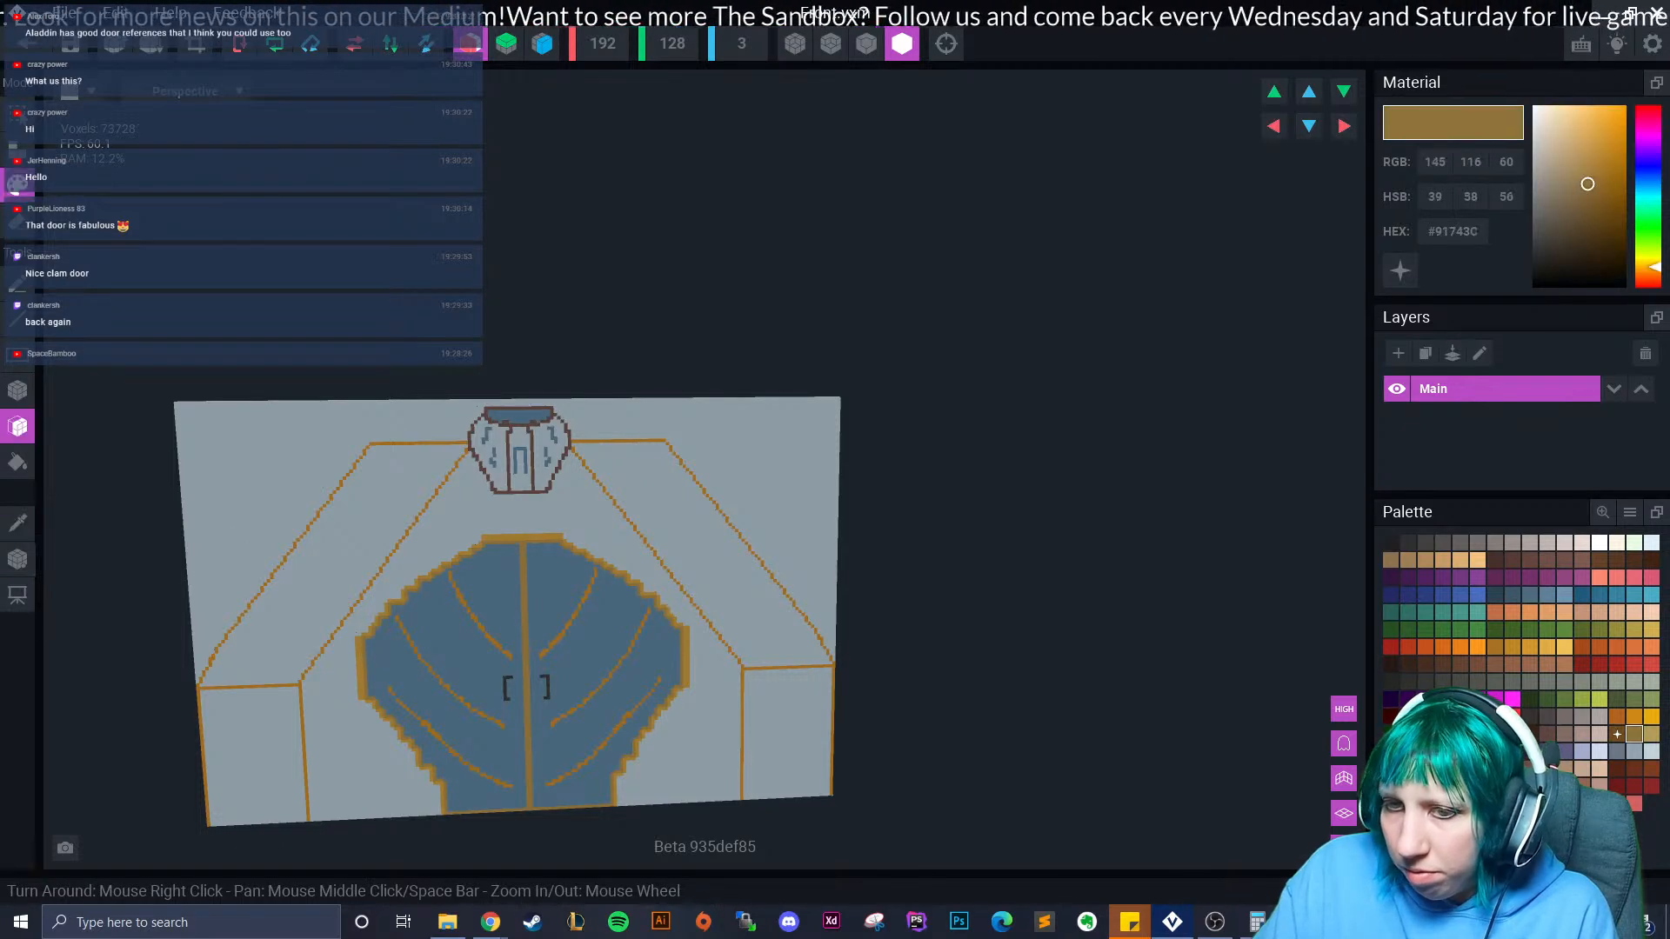
{"action": "left_click", "coordinate": [331, 576]}
{"action": "left_click", "coordinate": [290, 755]}
{"action": "scroll", "coordinate": [469, 700], "scroll_direction": "down", "scroll_amount": 2}
{"action": "scroll", "coordinate": [469, 700], "scroll_direction": "up", "scroll_amount": 3}
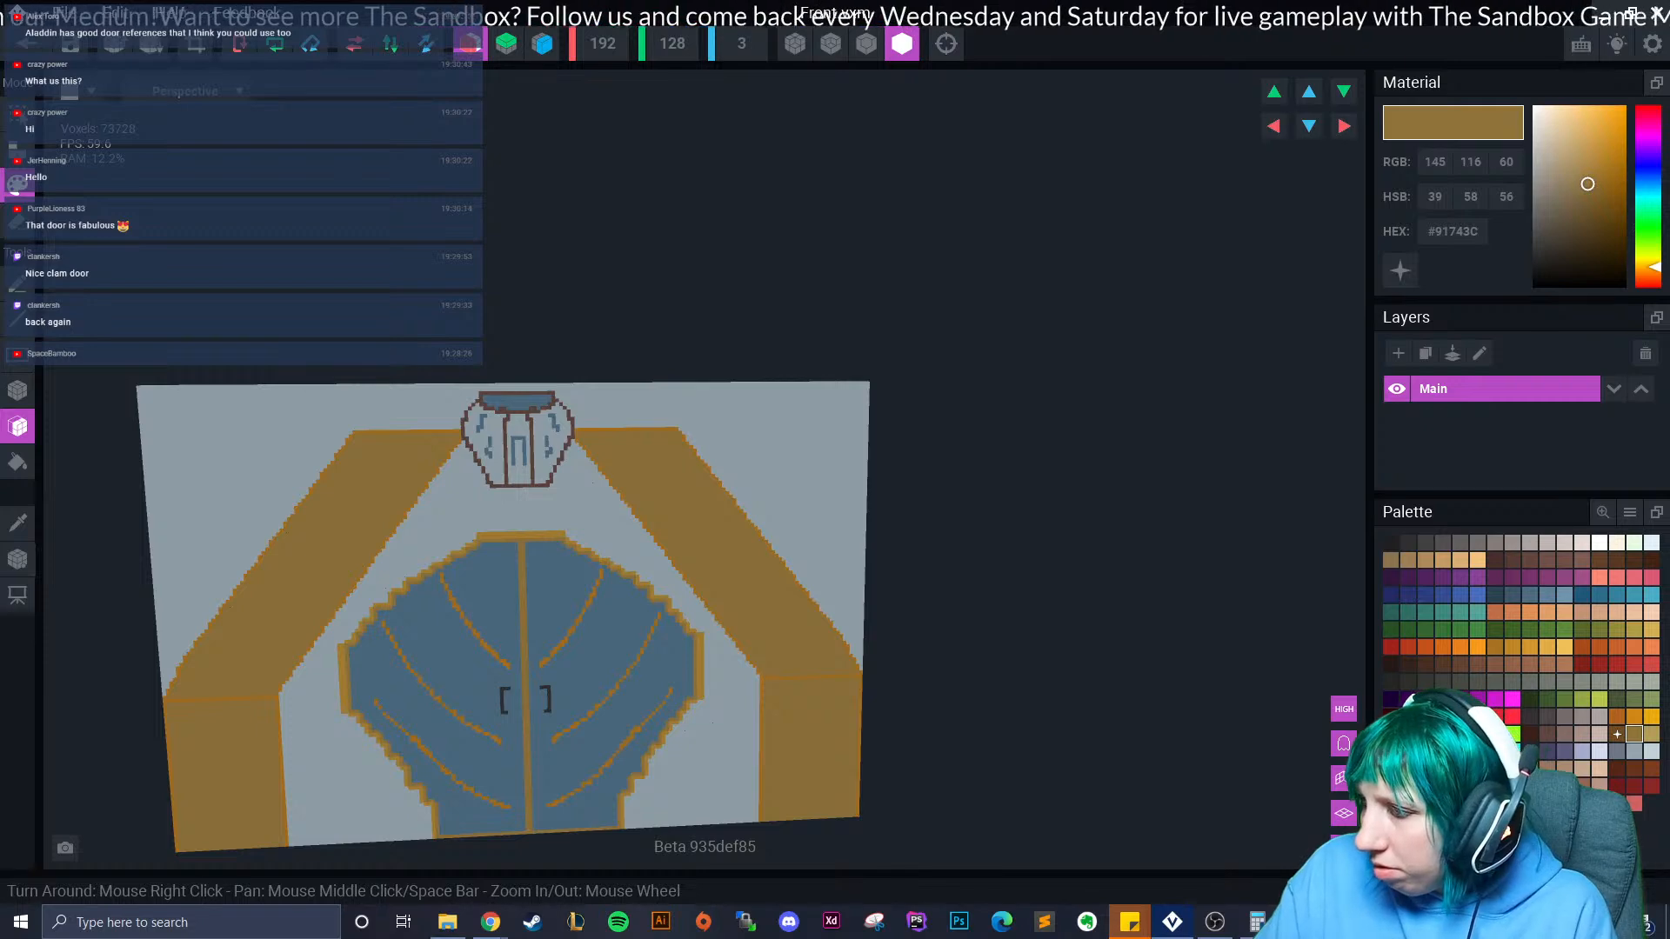
Fill the slanted beams and side posts with light gold #B39D57.
{"action": "left_click", "coordinate": [1652, 734]}
{"action": "left_click", "coordinate": [306, 609]}
{"action": "left_click", "coordinate": [218, 728]}
{"action": "scroll", "coordinate": [218, 728], "scroll_direction": "down", "scroll_amount": 3}
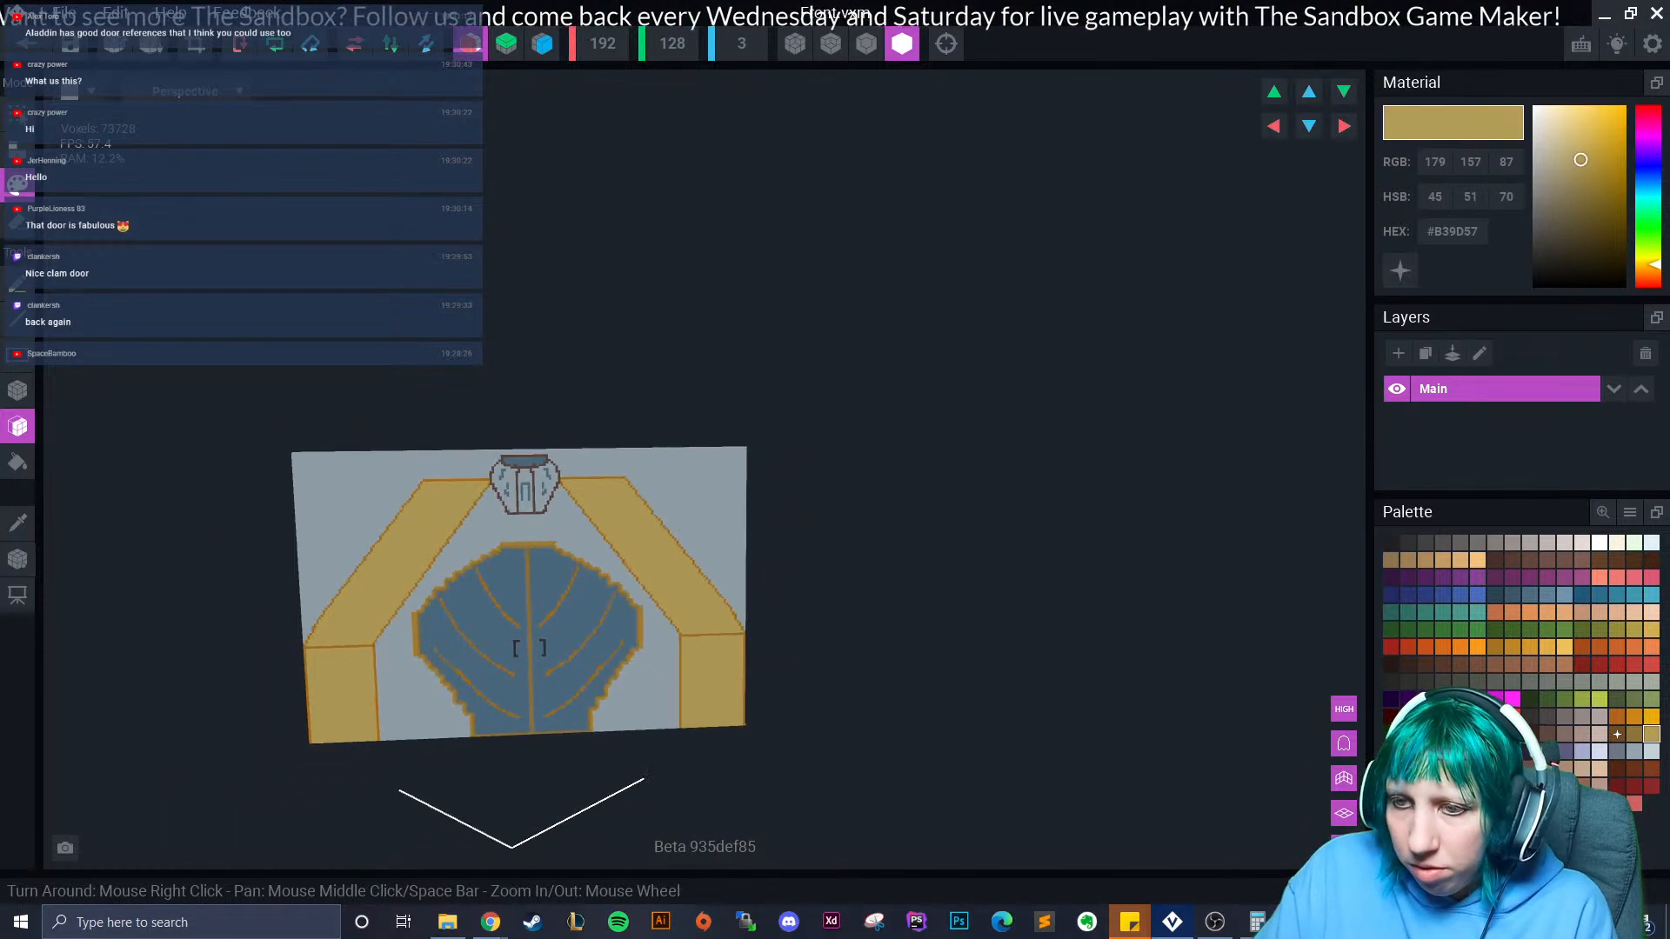
{"action": "scroll", "coordinate": [496, 733], "scroll_direction": "up", "scroll_amount": 3}
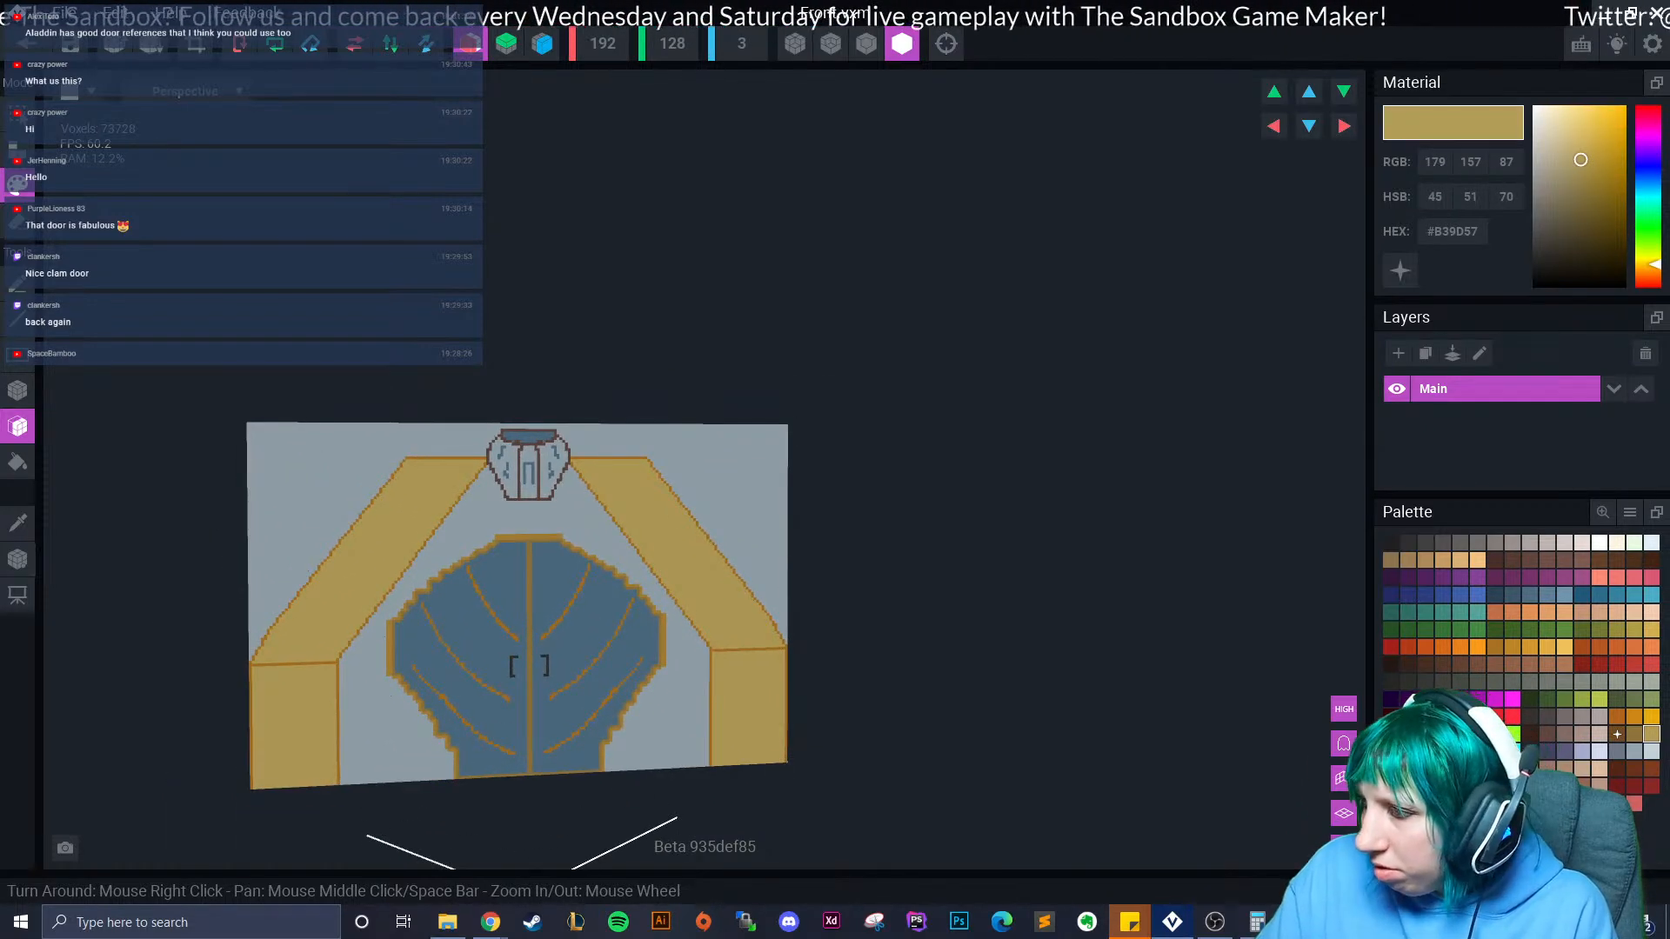
Select the brown #6F4A20 as the active colour.
{"action": "left_click", "coordinate": [1617, 734]}
{"action": "right_click", "coordinate": [1450, 232]}
{"action": "left_click", "coordinate": [1486, 246]}
{"action": "right_click", "coordinate": [1449, 237]}
{"action": "left_click", "coordinate": [1478, 249]}
Paint a narrow shadow strip in grey #6D7685 along the full height of the side posts' inner edges.
{"action": "scroll", "coordinate": [298, 678], "scroll_direction": "up", "scroll_amount": 6}
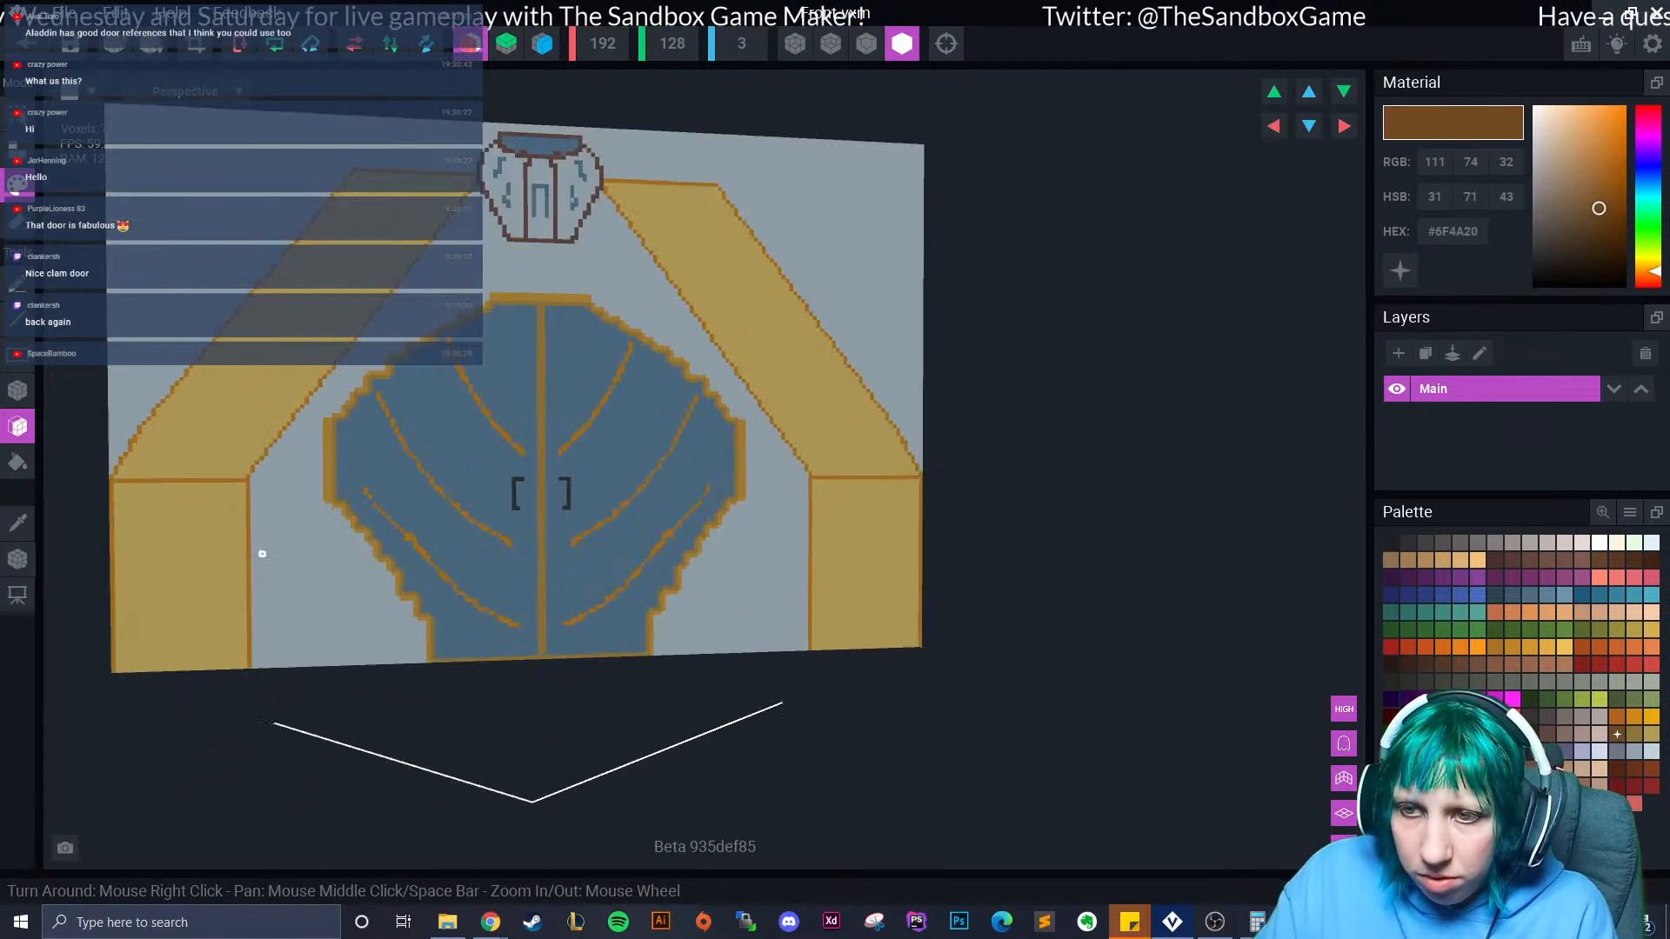
{"action": "right_click_drag", "start_coordinate": [764, 494], "coordinate": [765, 488]}
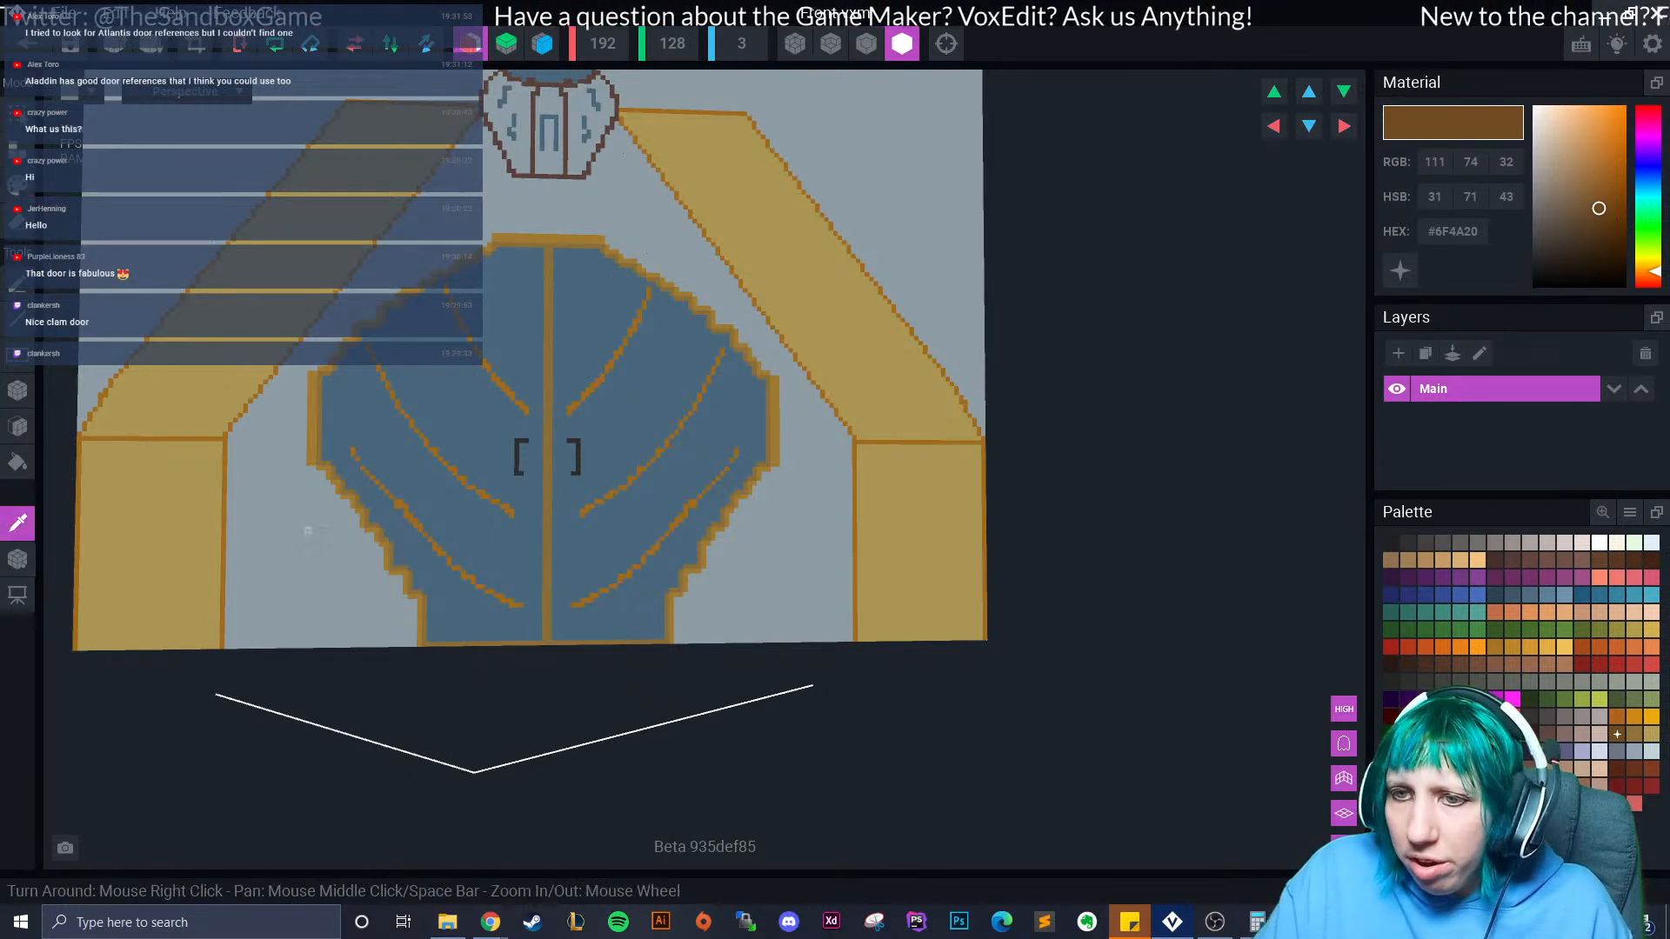
{"action": "left_click", "coordinate": [279, 525], "text": "alt"}
{"action": "left_click", "coordinate": [253, 521], "text": "alt"}
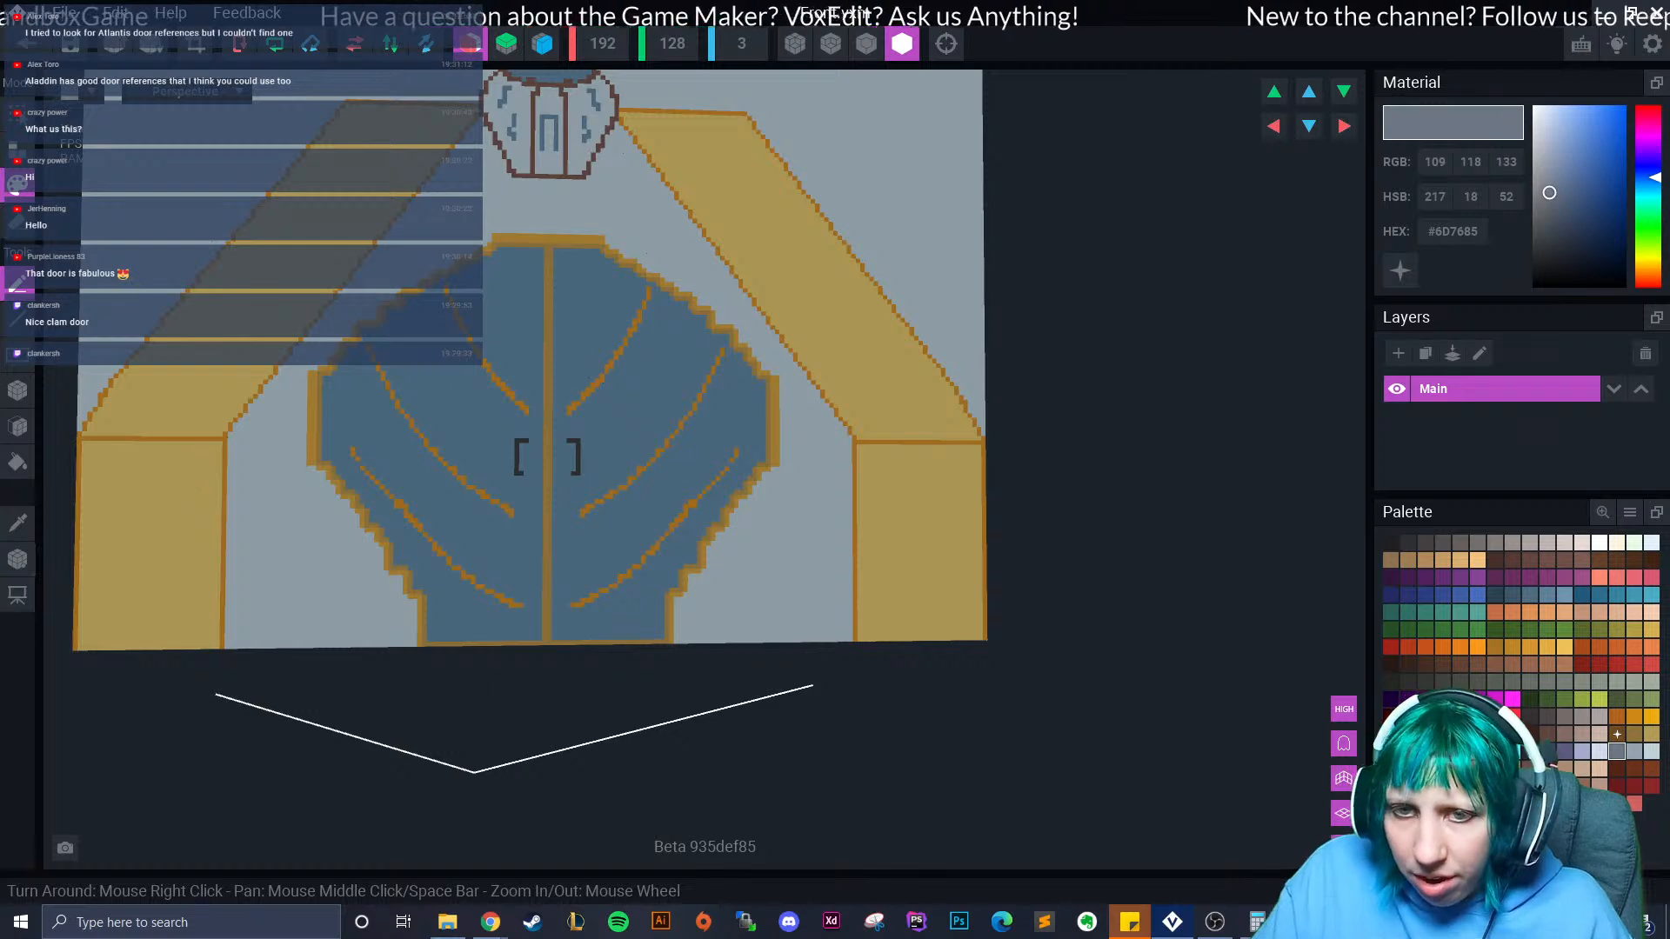
{"action": "left_click_drag", "start_coordinate": [236, 438], "coordinate": [242, 608]}
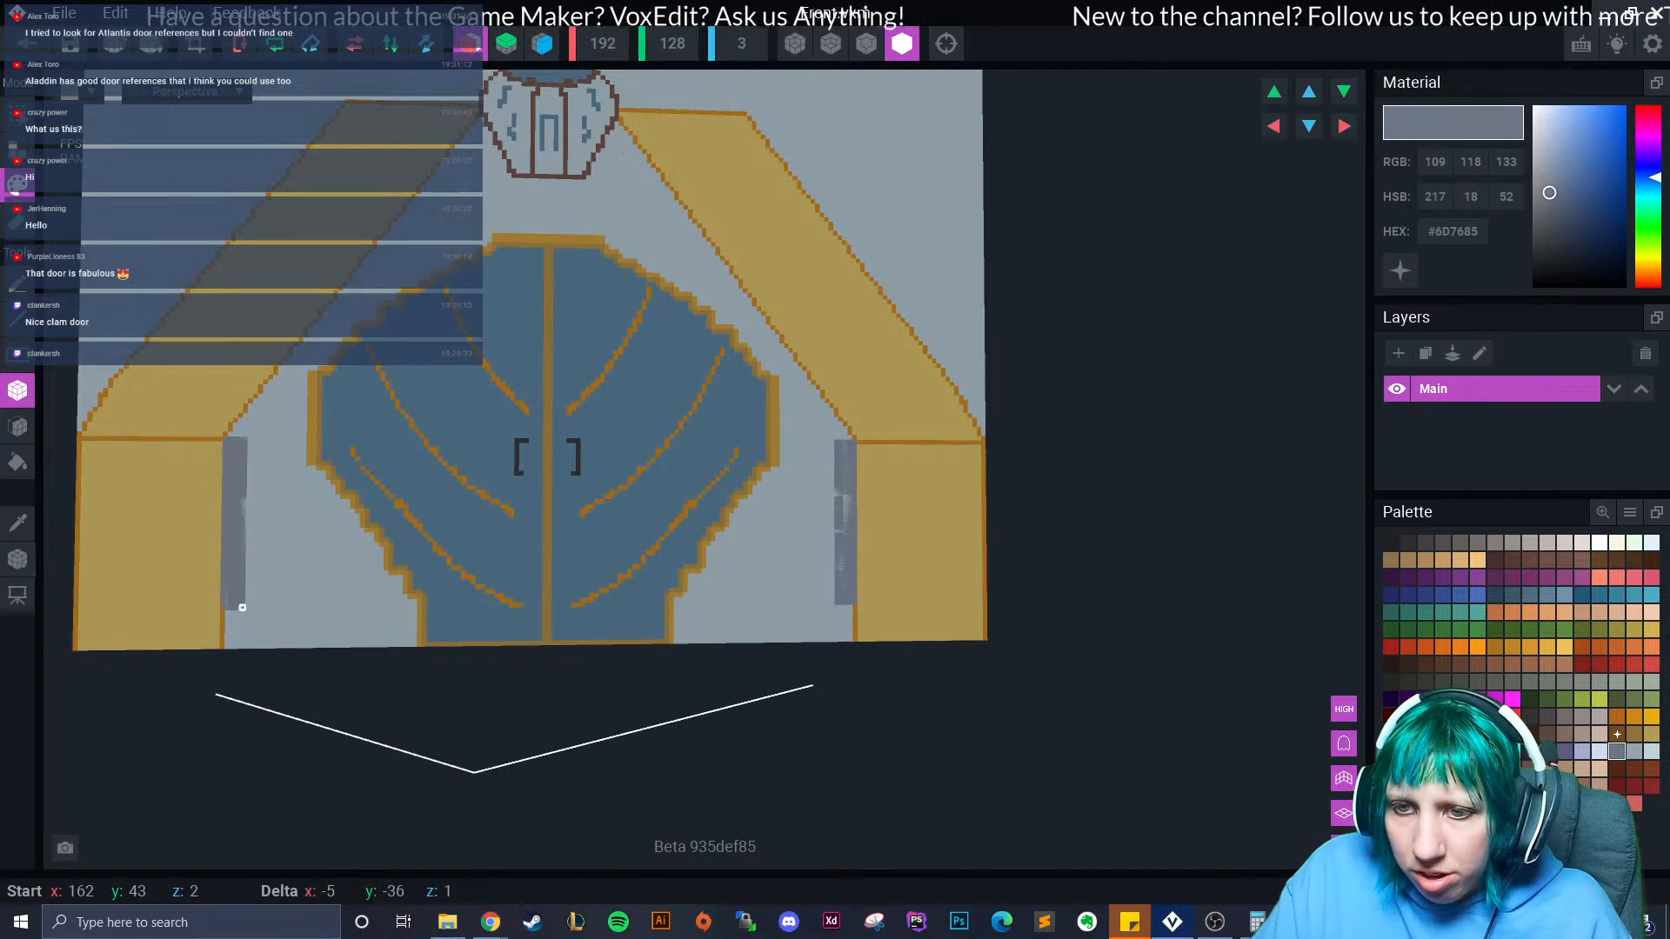
{"action": "key", "text": "ctrl+z"}
{"action": "left_click_drag", "start_coordinate": [229, 439], "coordinate": [234, 649]}
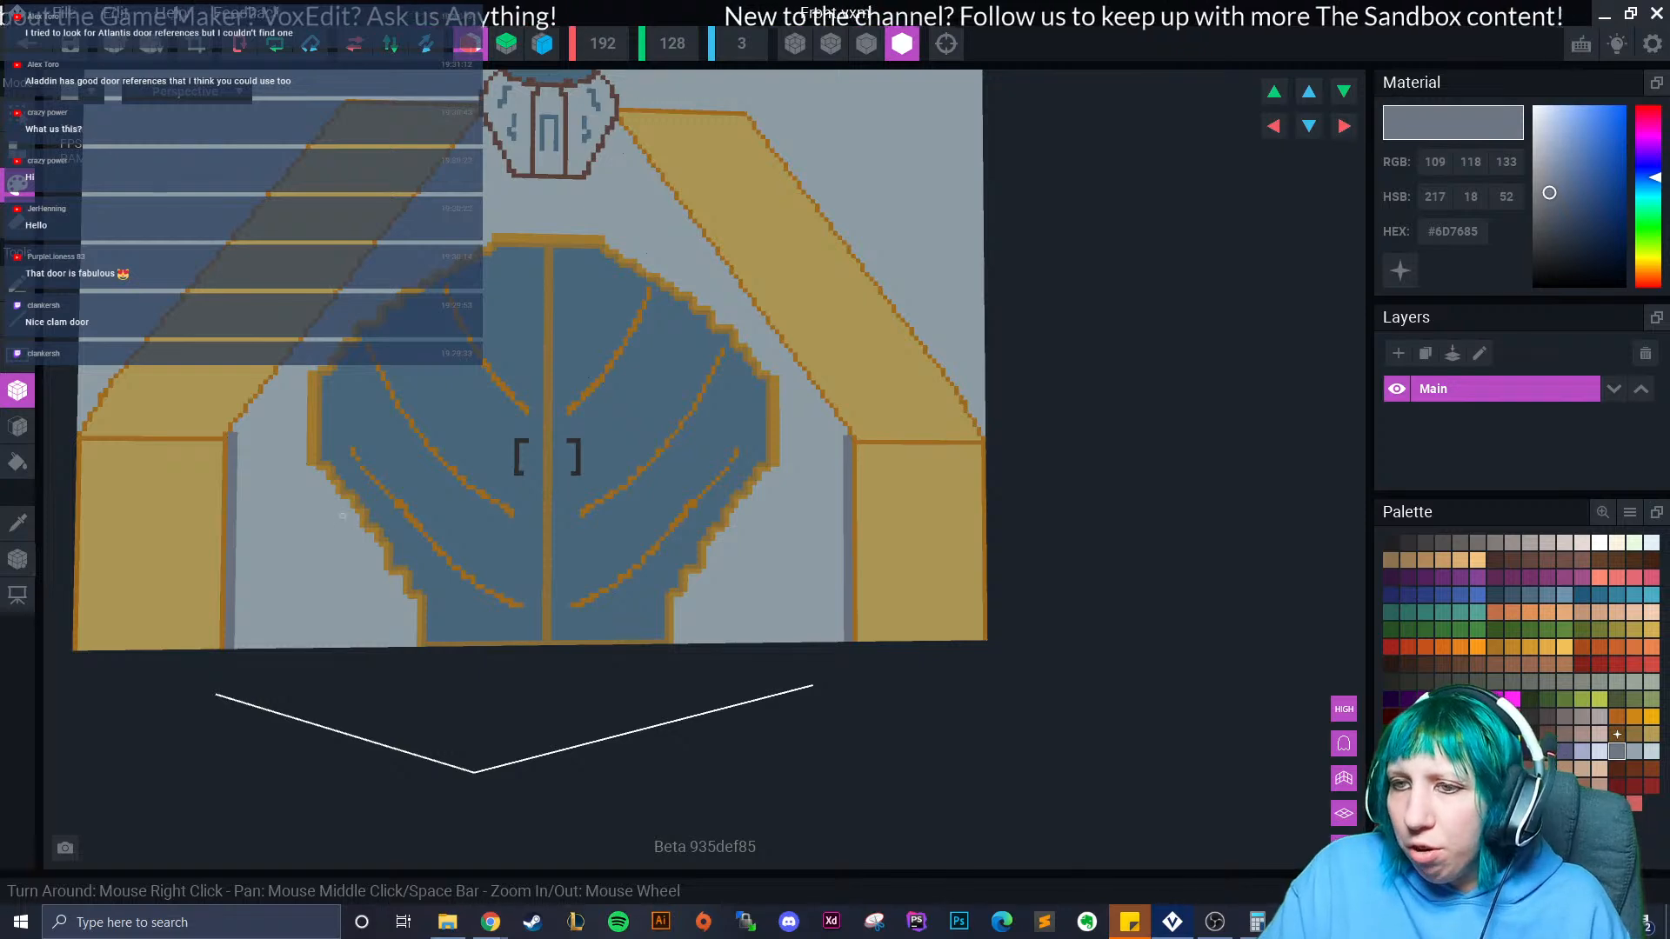
Continue the grey #6D7685 shadow up the inner edges of the slanted beams to the top ornament.
{"action": "right_click_drag", "start_coordinate": [347, 526], "coordinate": [354, 529]}
{"action": "middle_click_drag", "start_coordinate": [410, 447], "coordinate": [480, 520]}
{"action": "scroll", "coordinate": [271, 463], "scroll_direction": "up", "scroll_amount": 1}
{"action": "scroll", "coordinate": [223, 467], "scroll_direction": "up", "scroll_amount": 1}
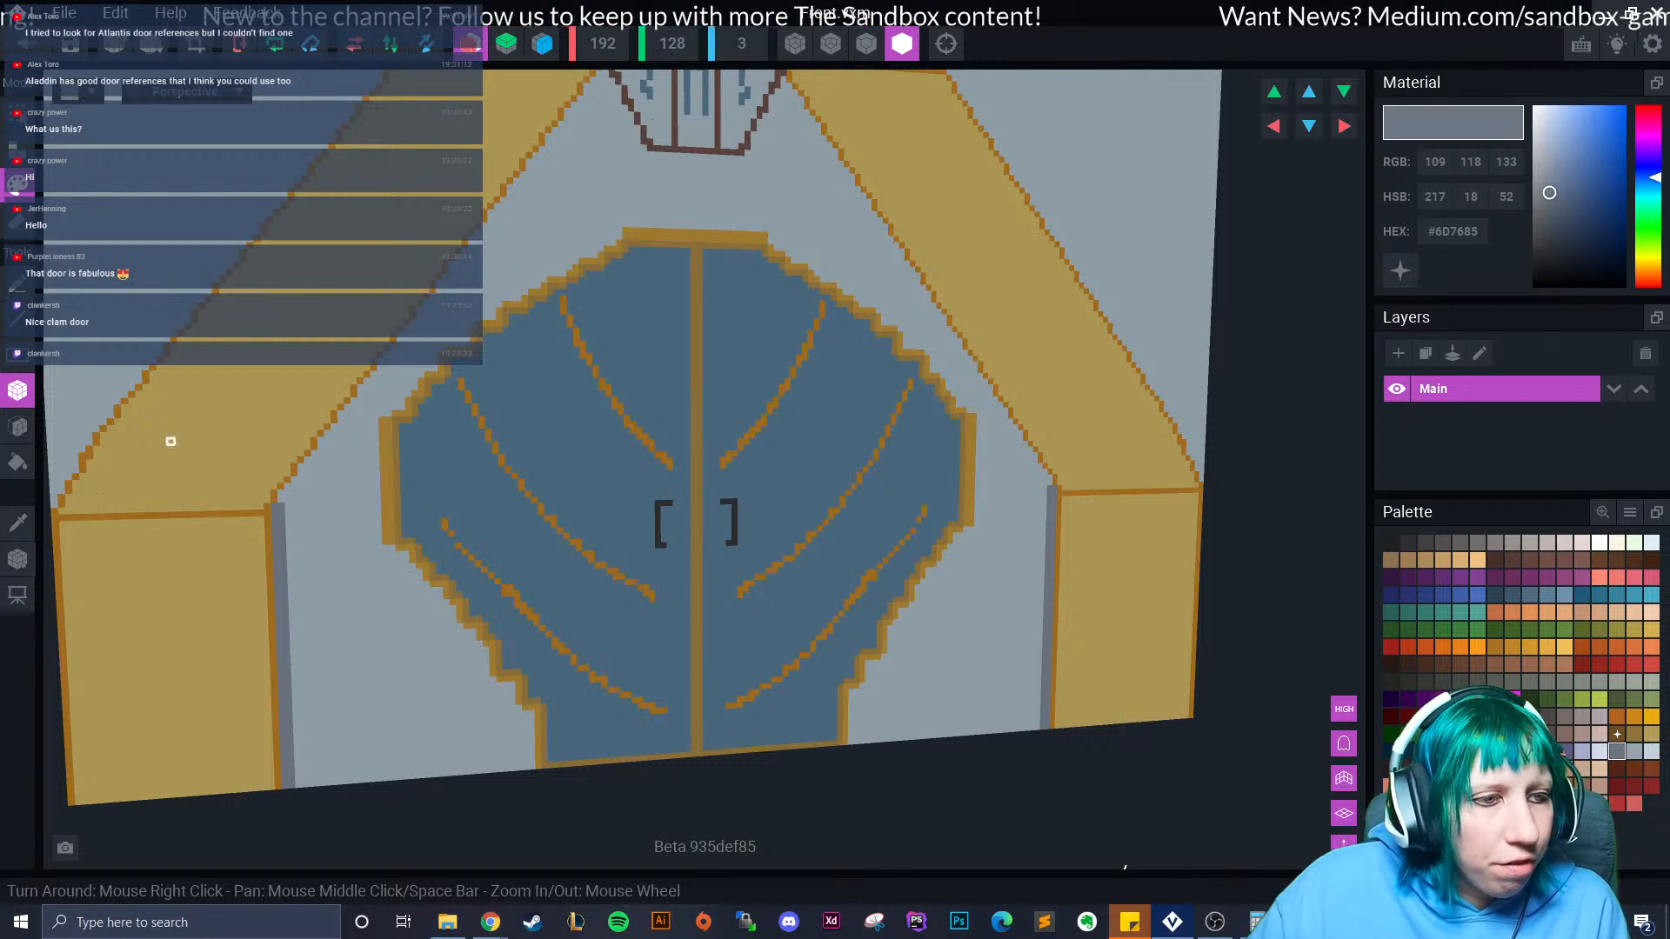
{"action": "left_click_drag", "start_coordinate": [283, 493], "coordinate": [399, 336]}
{"action": "left_click", "coordinate": [300, 472]}
{"action": "left_click", "coordinate": [301, 473]}
{"action": "left_click", "coordinate": [17, 285]}
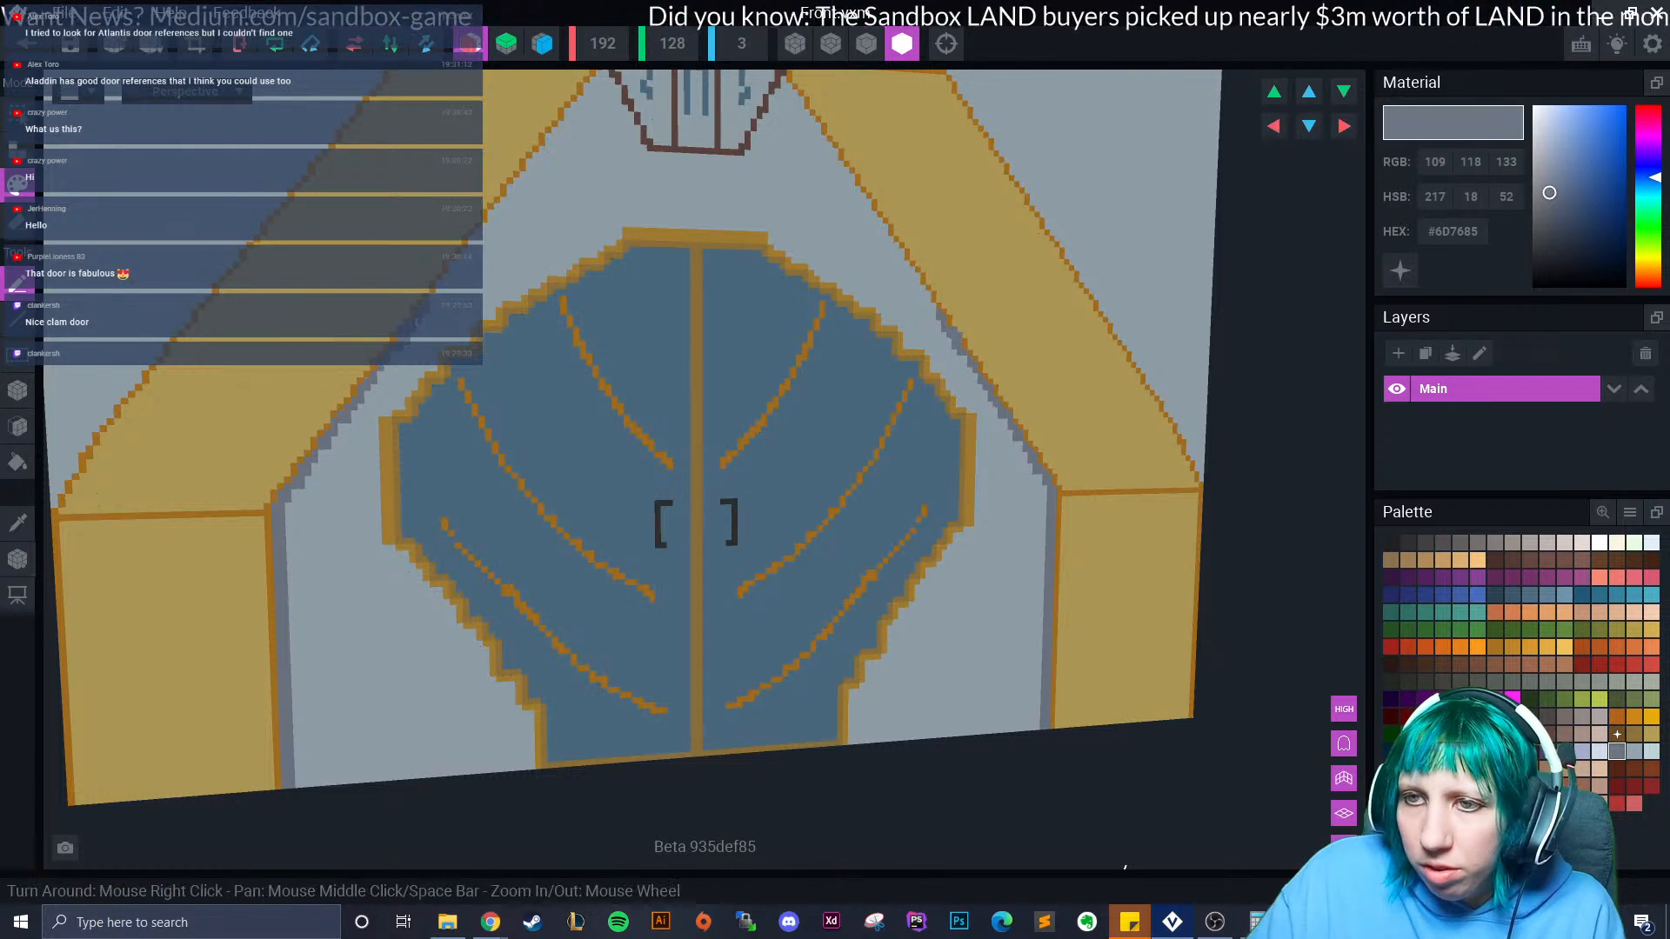
{"action": "left_click_drag", "start_coordinate": [314, 459], "coordinate": [361, 401]}
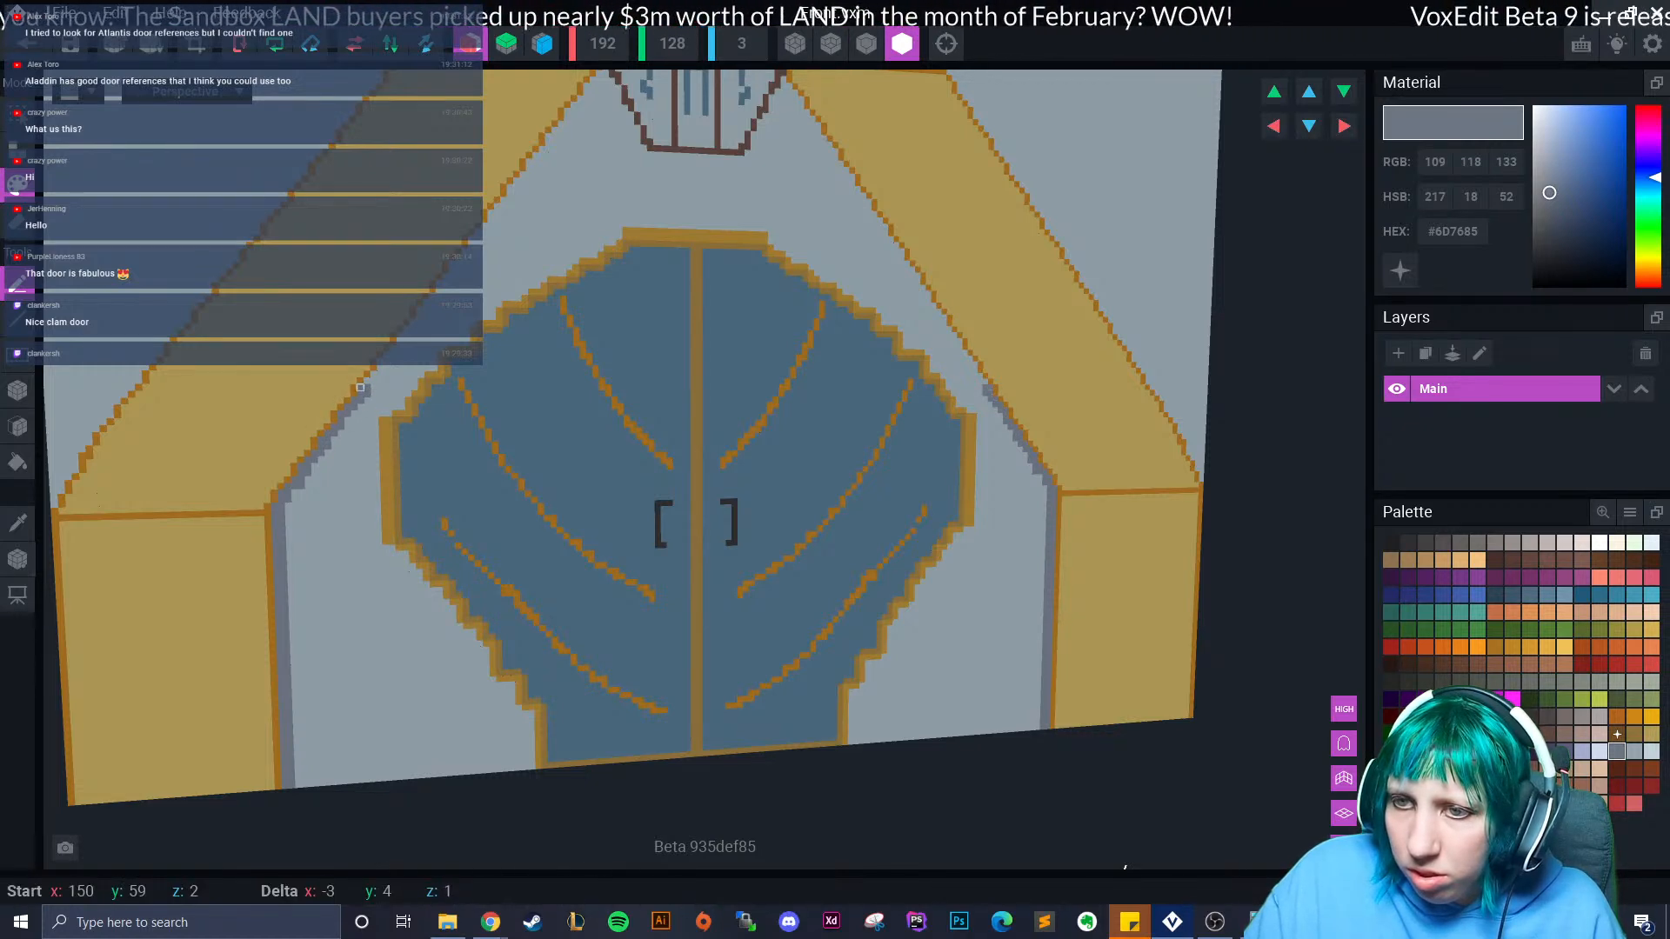
{"action": "right_click_drag", "start_coordinate": [377, 409], "coordinate": [501, 295]}
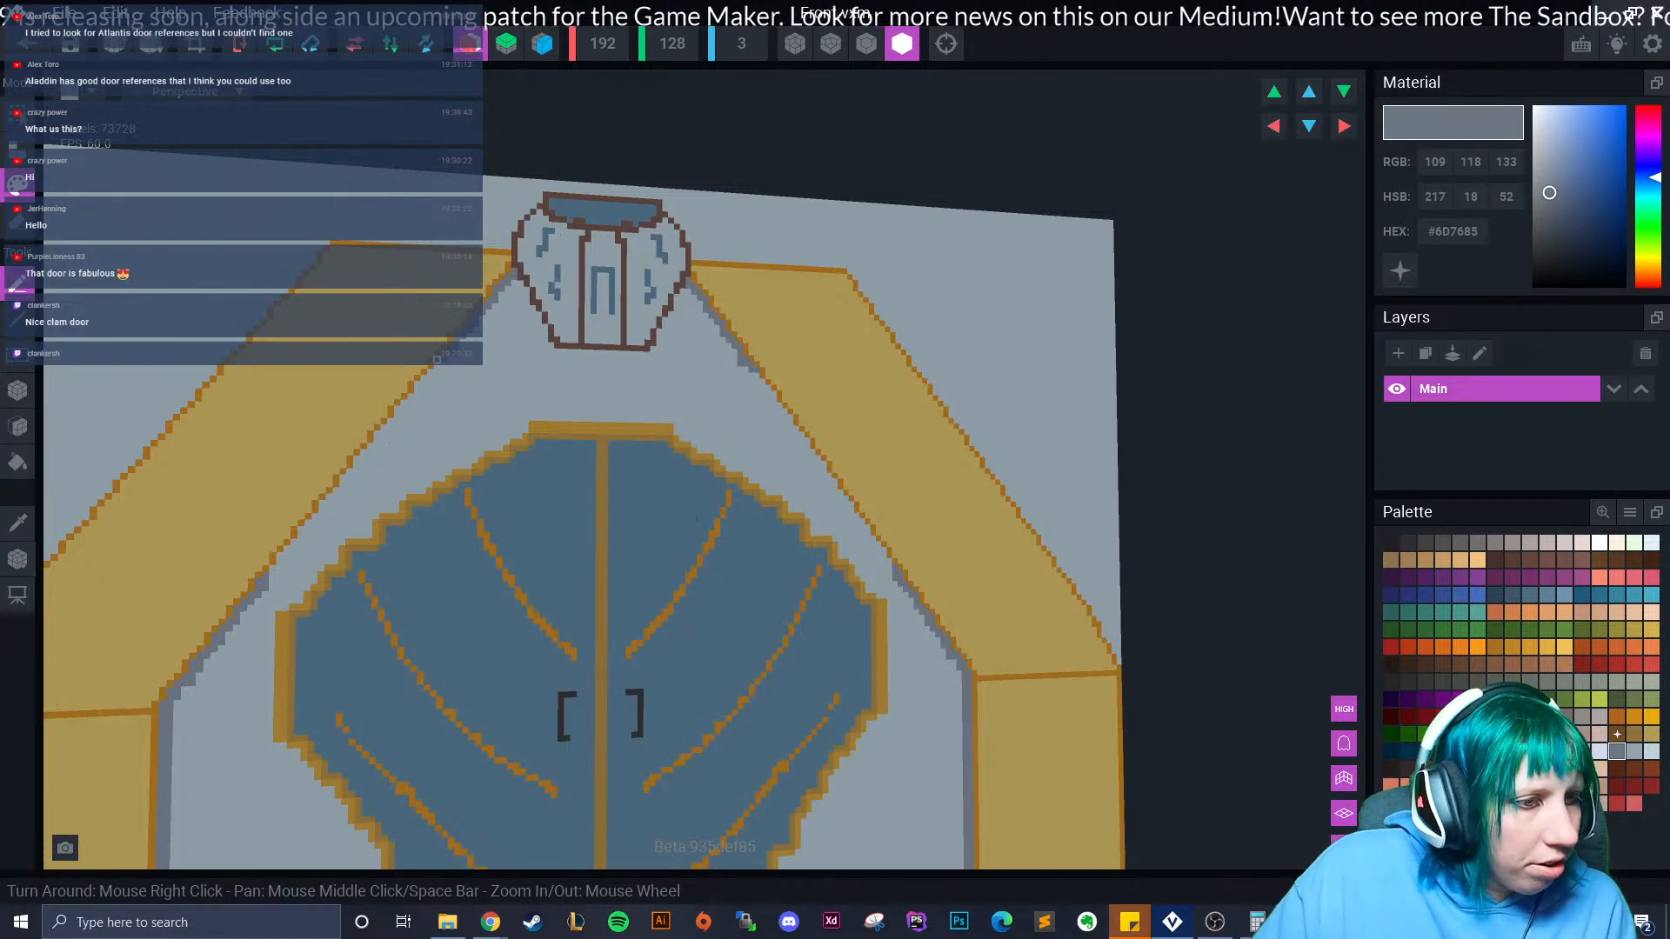
{"action": "right_click_drag", "start_coordinate": [461, 466], "coordinate": [398, 239]}
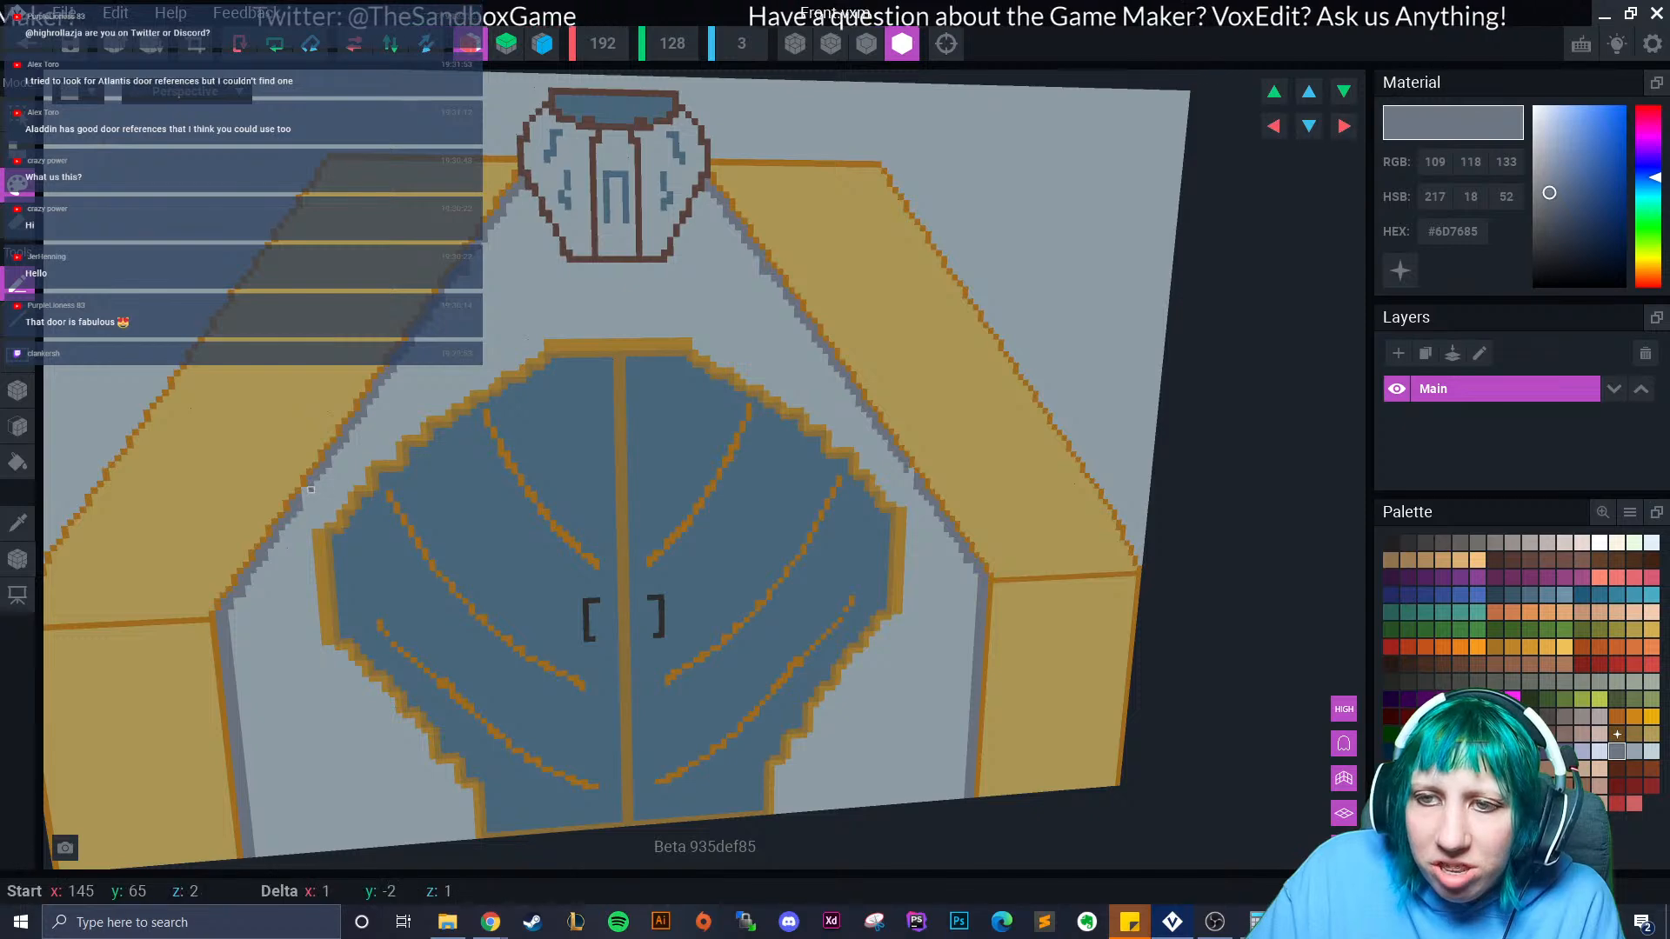
Draw a grey #6D7685 shadow around the lower sides and underneath the base of the top ornament.
{"action": "scroll", "coordinate": [596, 562], "scroll_direction": "down", "scroll_amount": 3}
{"action": "scroll", "coordinate": [595, 563], "scroll_direction": "down", "scroll_amount": 3}
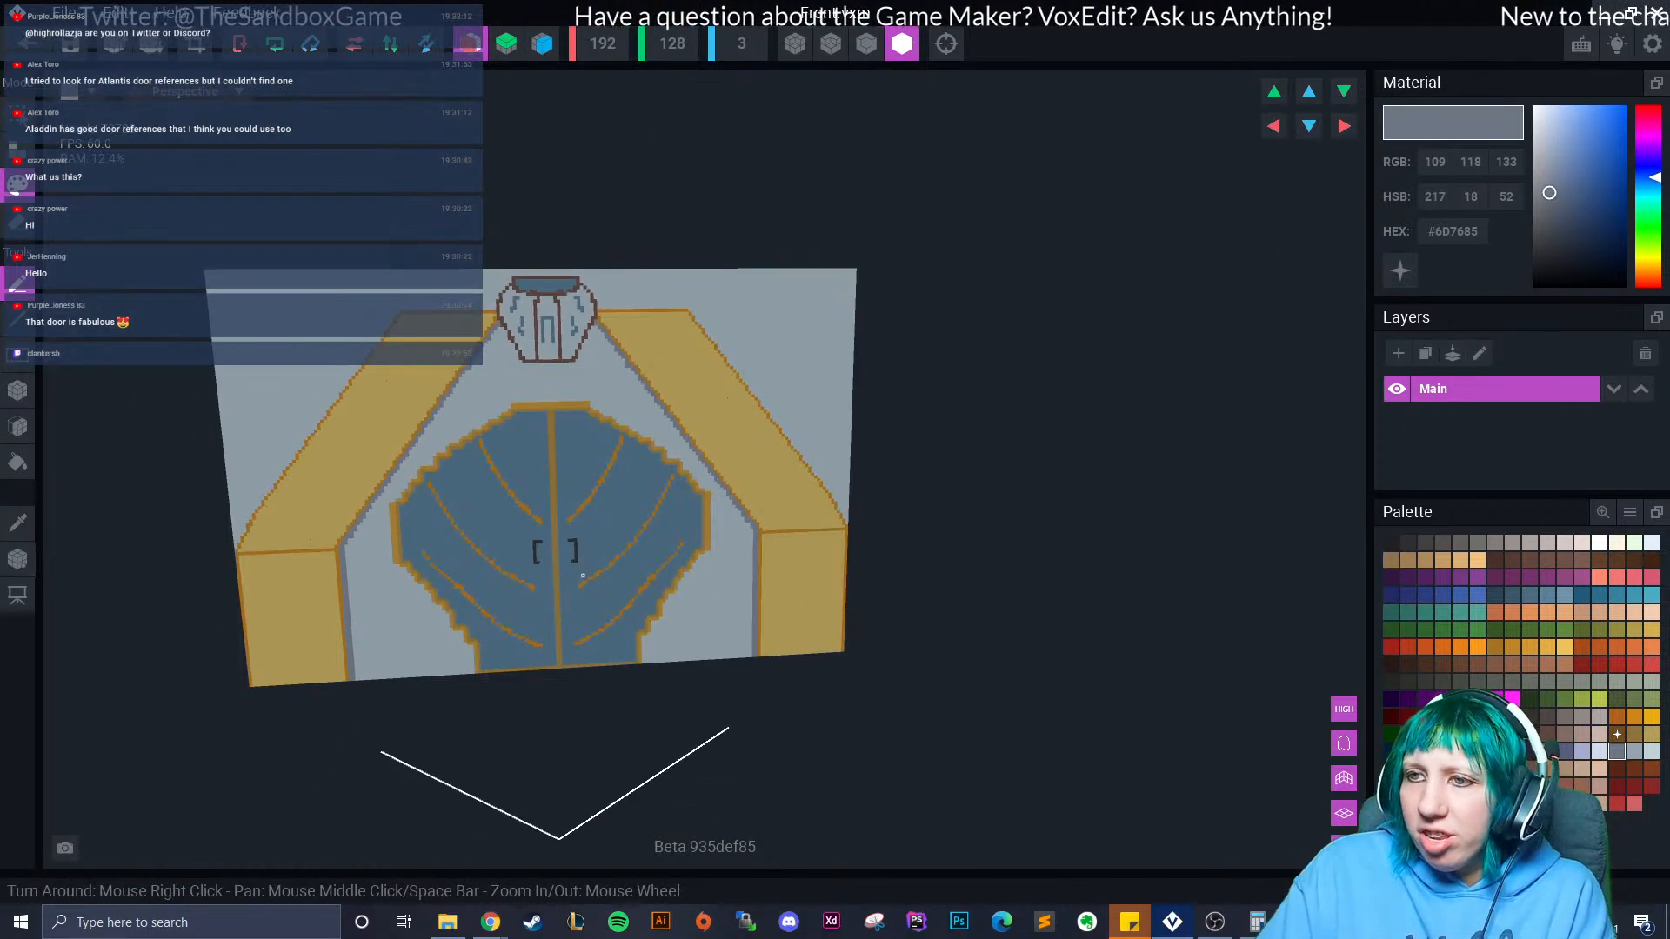
{"action": "scroll", "coordinate": [550, 496], "scroll_direction": "up", "scroll_amount": 5}
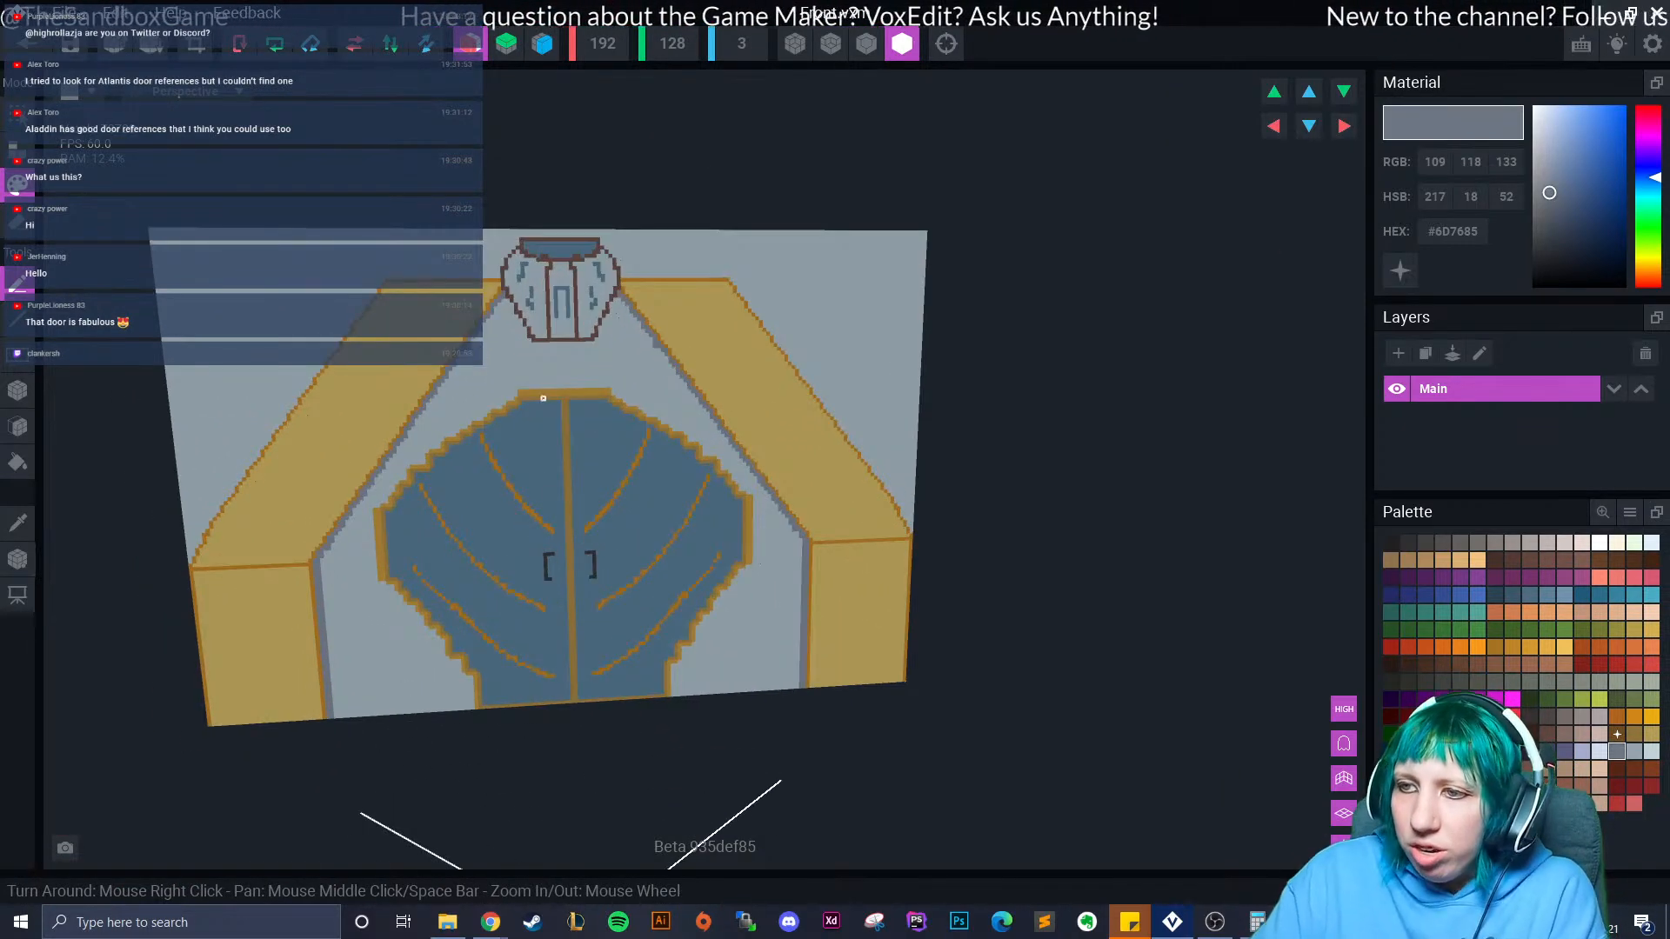
{"action": "scroll", "coordinate": [347, 500], "scroll_direction": "up", "scroll_amount": 4}
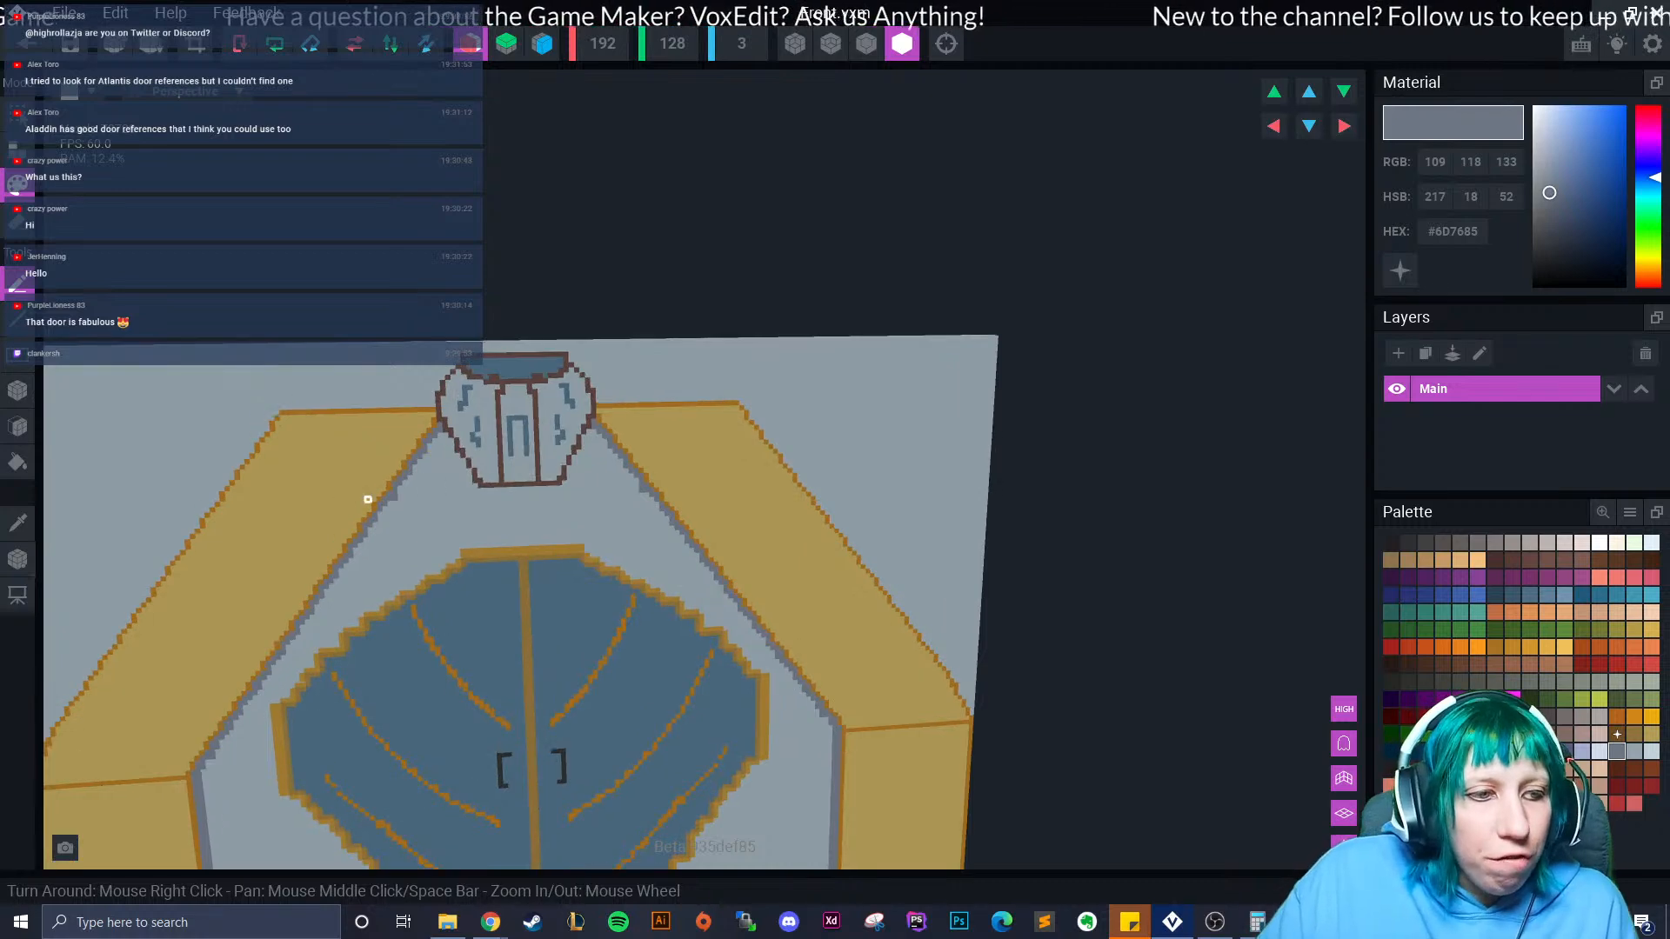
{"action": "scroll", "coordinate": [346, 500], "scroll_direction": "up", "scroll_amount": 3}
{"action": "scroll", "coordinate": [382, 553], "scroll_direction": "up", "scroll_amount": 2}
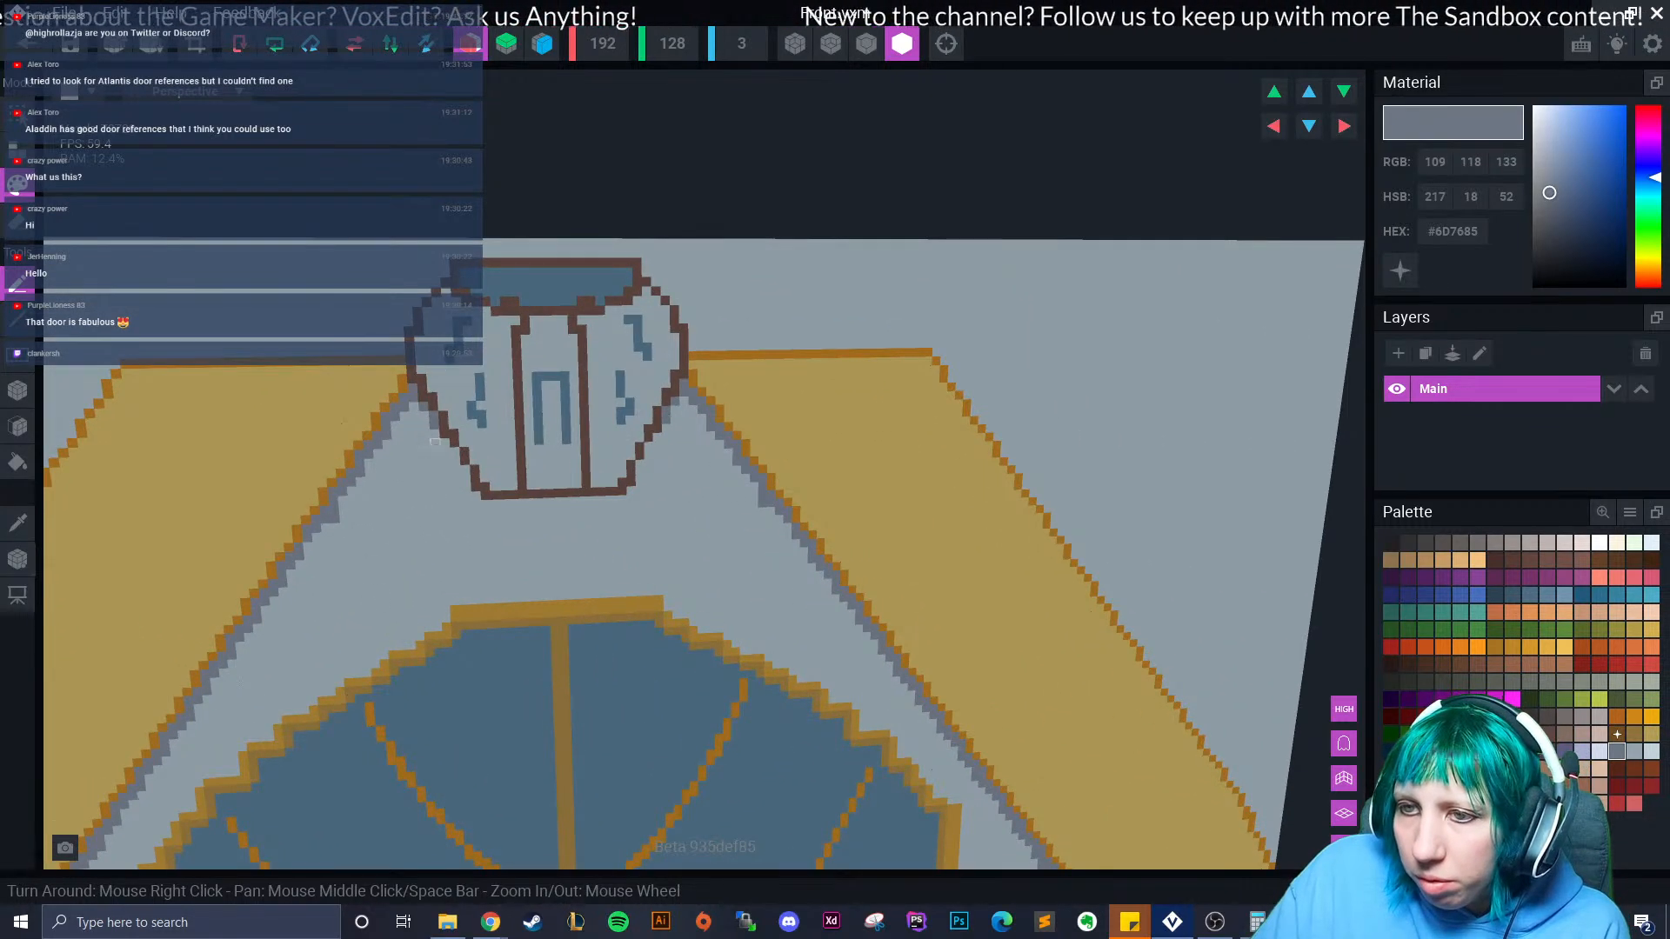
{"action": "left_click", "coordinate": [466, 479]}
{"action": "left_click", "coordinate": [466, 488]}
{"action": "left_click", "coordinate": [476, 497]}
{"action": "left_click_drag", "start_coordinate": [485, 504], "coordinate": [577, 510]}
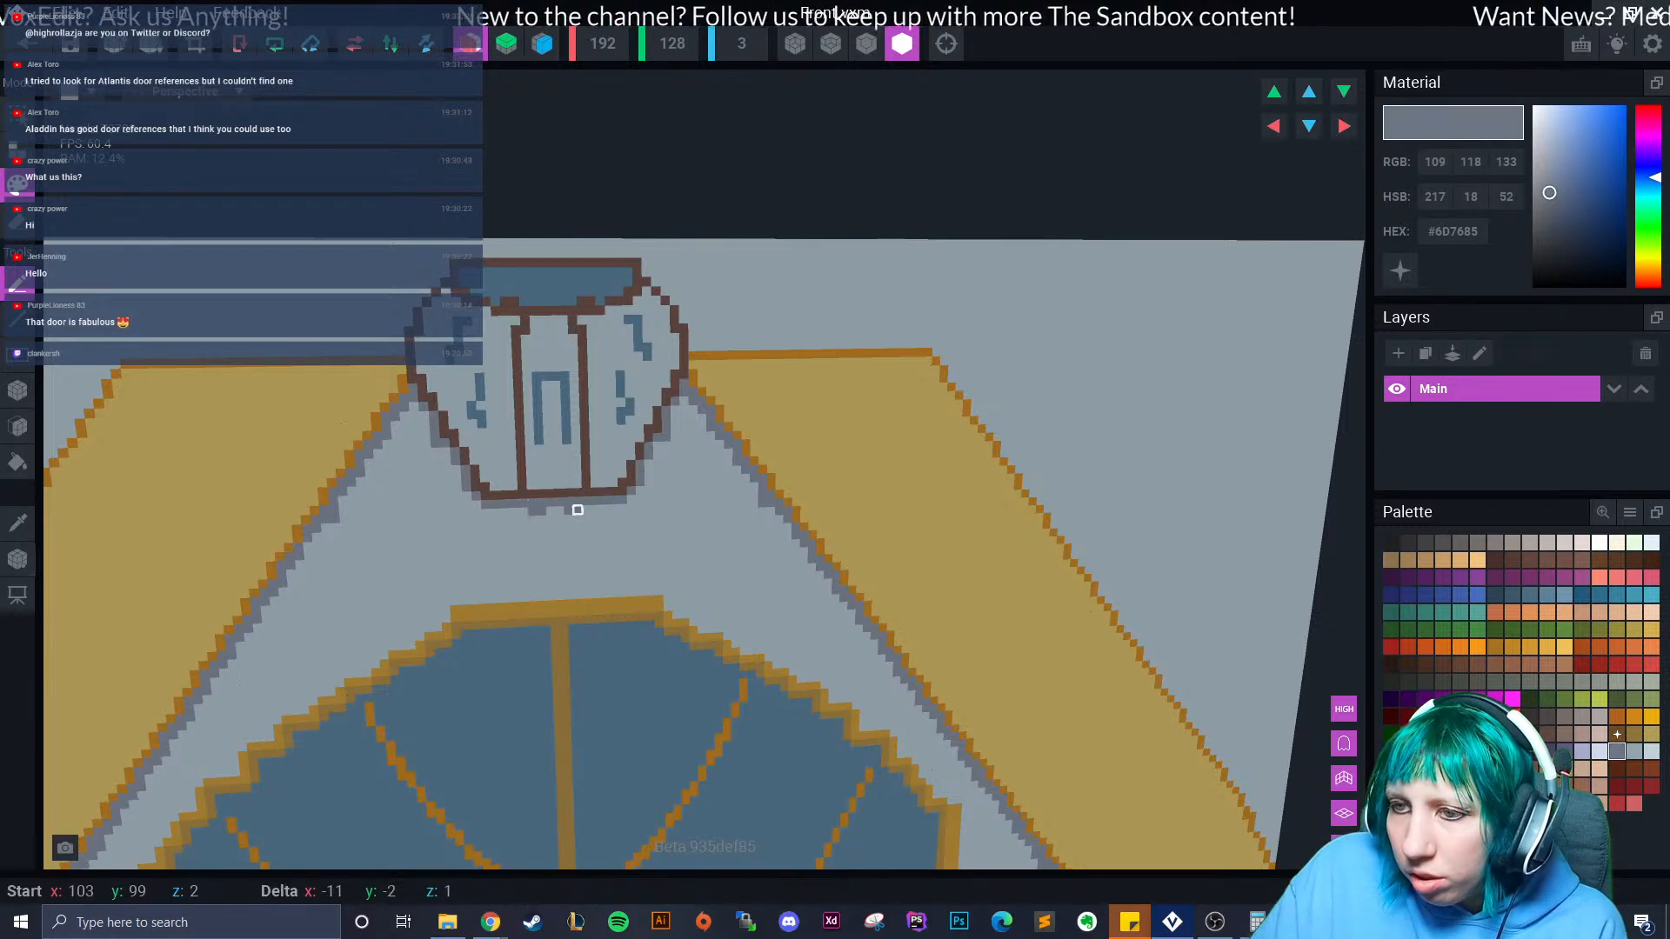
{"action": "left_click", "coordinate": [556, 511]}
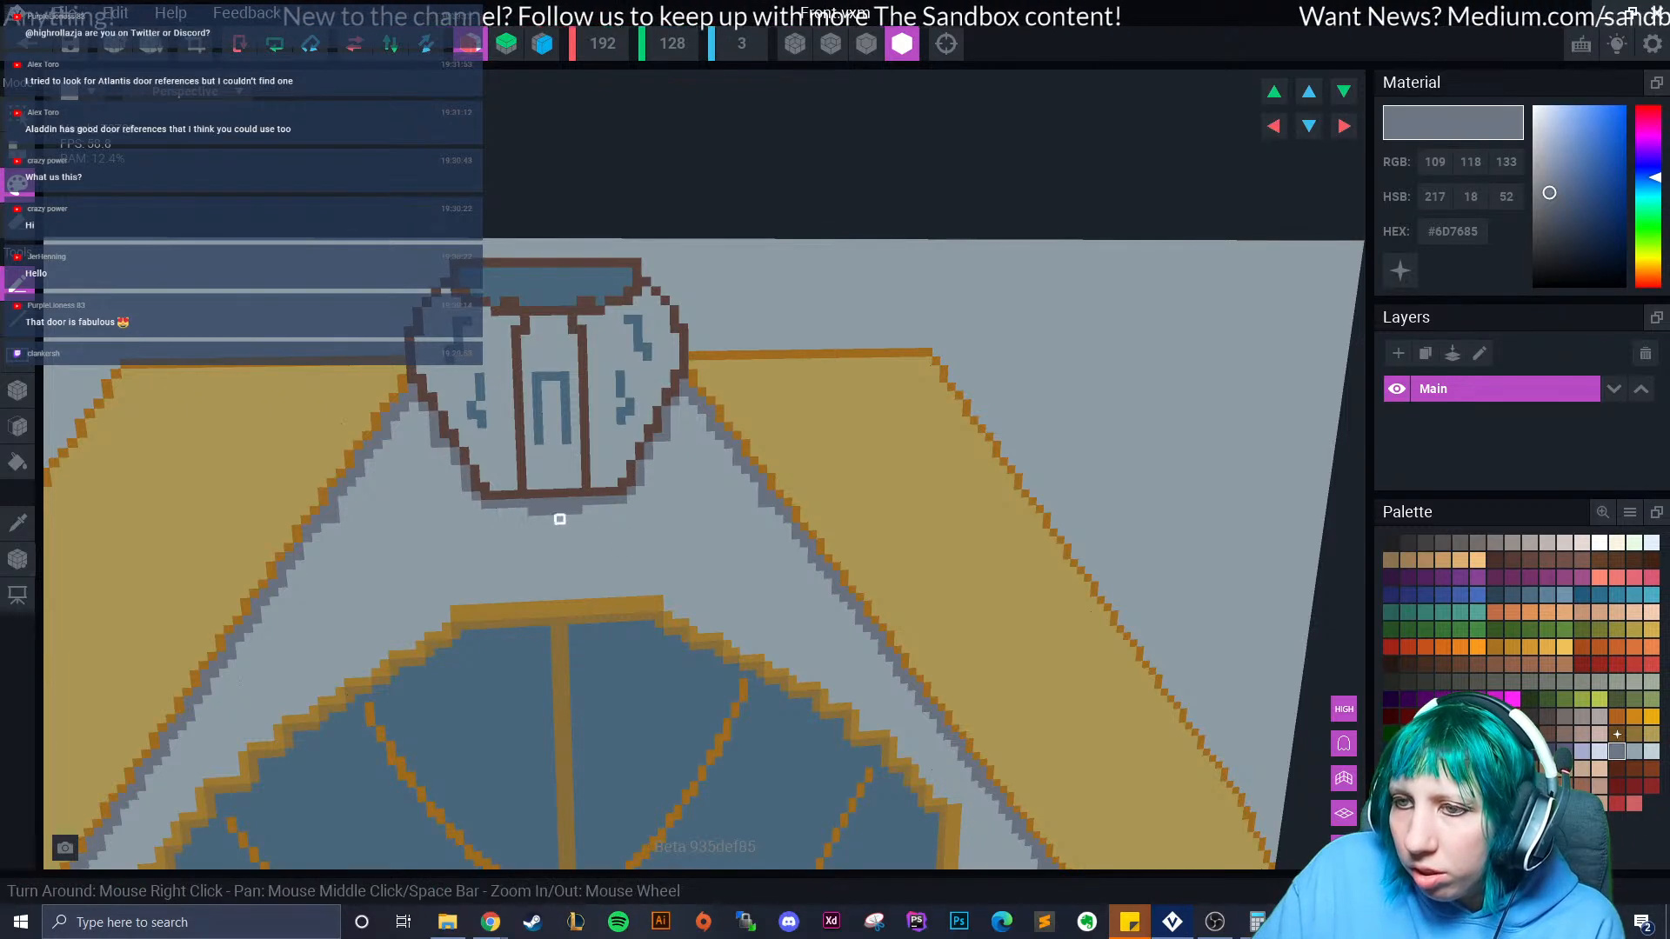
{"action": "scroll", "coordinate": [514, 513], "scroll_direction": "down", "scroll_amount": 3}
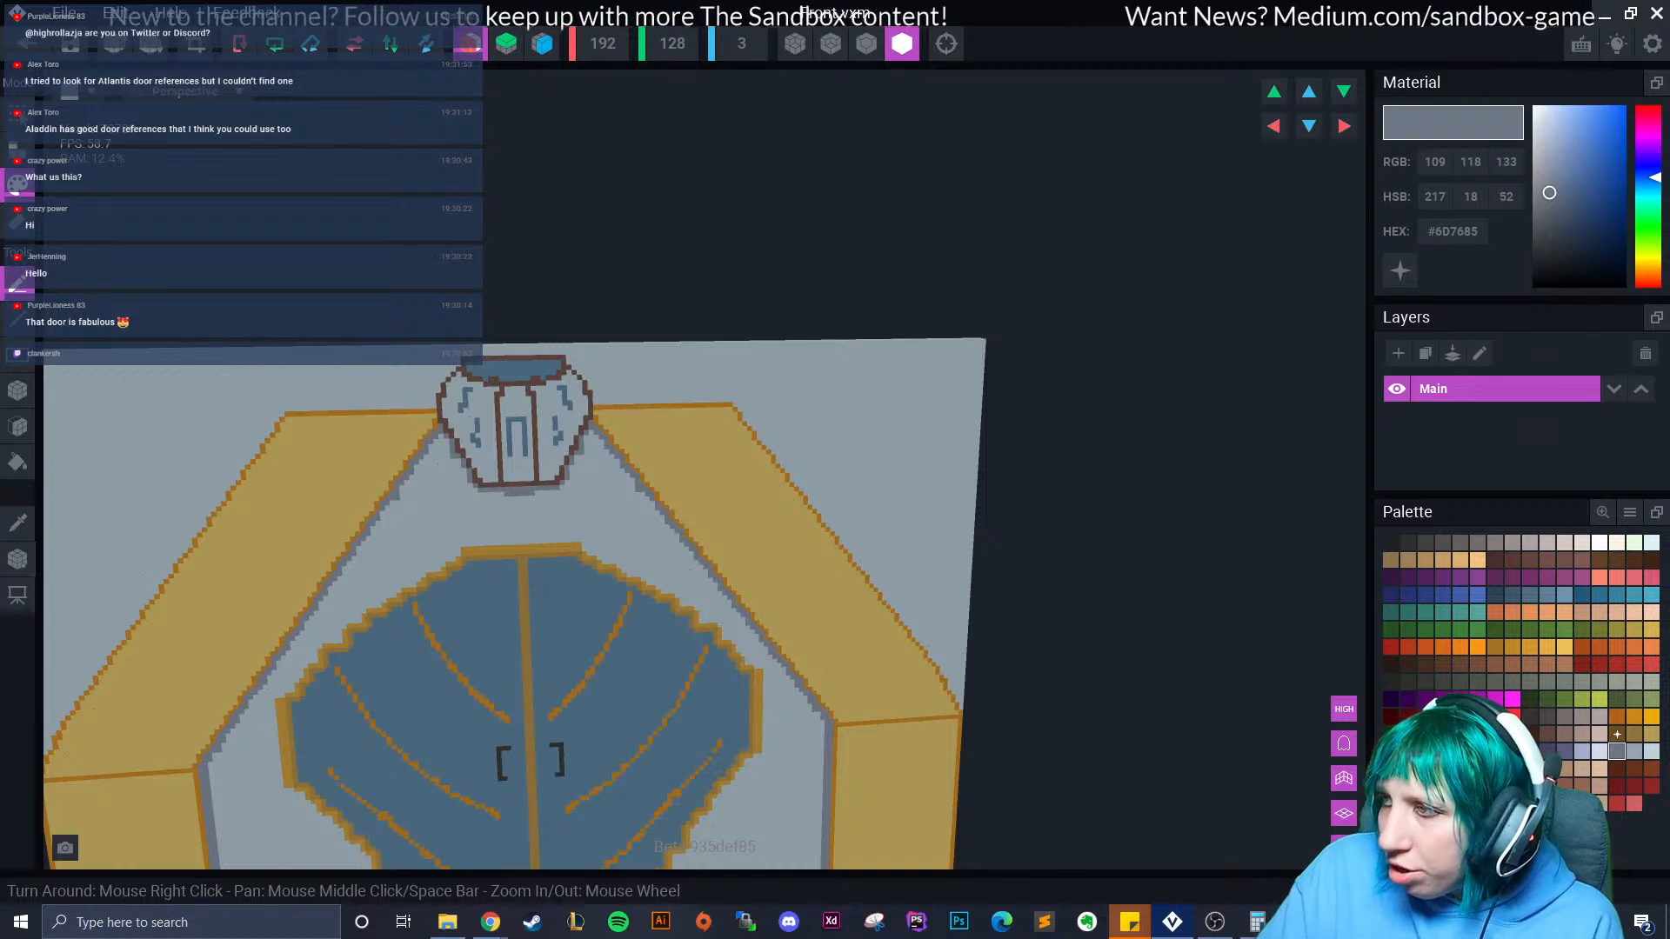
Lighten the active grey to #7E8591 and start a shadow along the lower outer edges of the slanted beams.
{"action": "left_click_drag", "start_coordinate": [1550, 193], "coordinate": [1545, 184]}
{"action": "scroll", "coordinate": [743, 571], "scroll_direction": "down", "scroll_amount": 4}
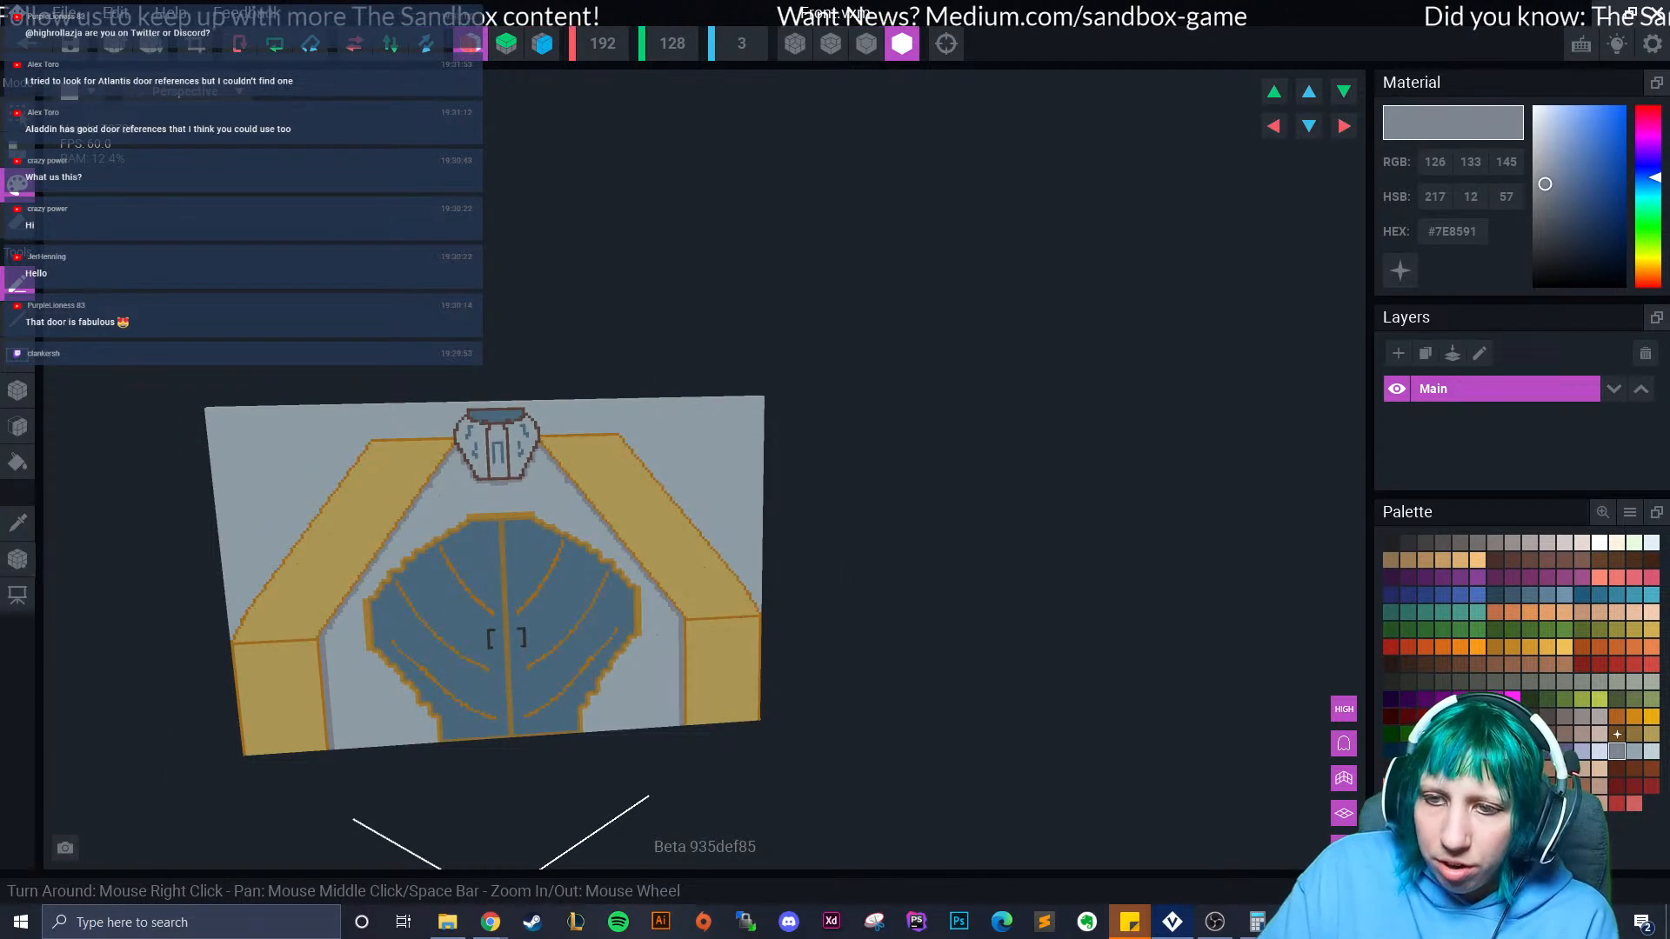
{"action": "scroll", "coordinate": [353, 717], "scroll_direction": "up", "scroll_amount": 8}
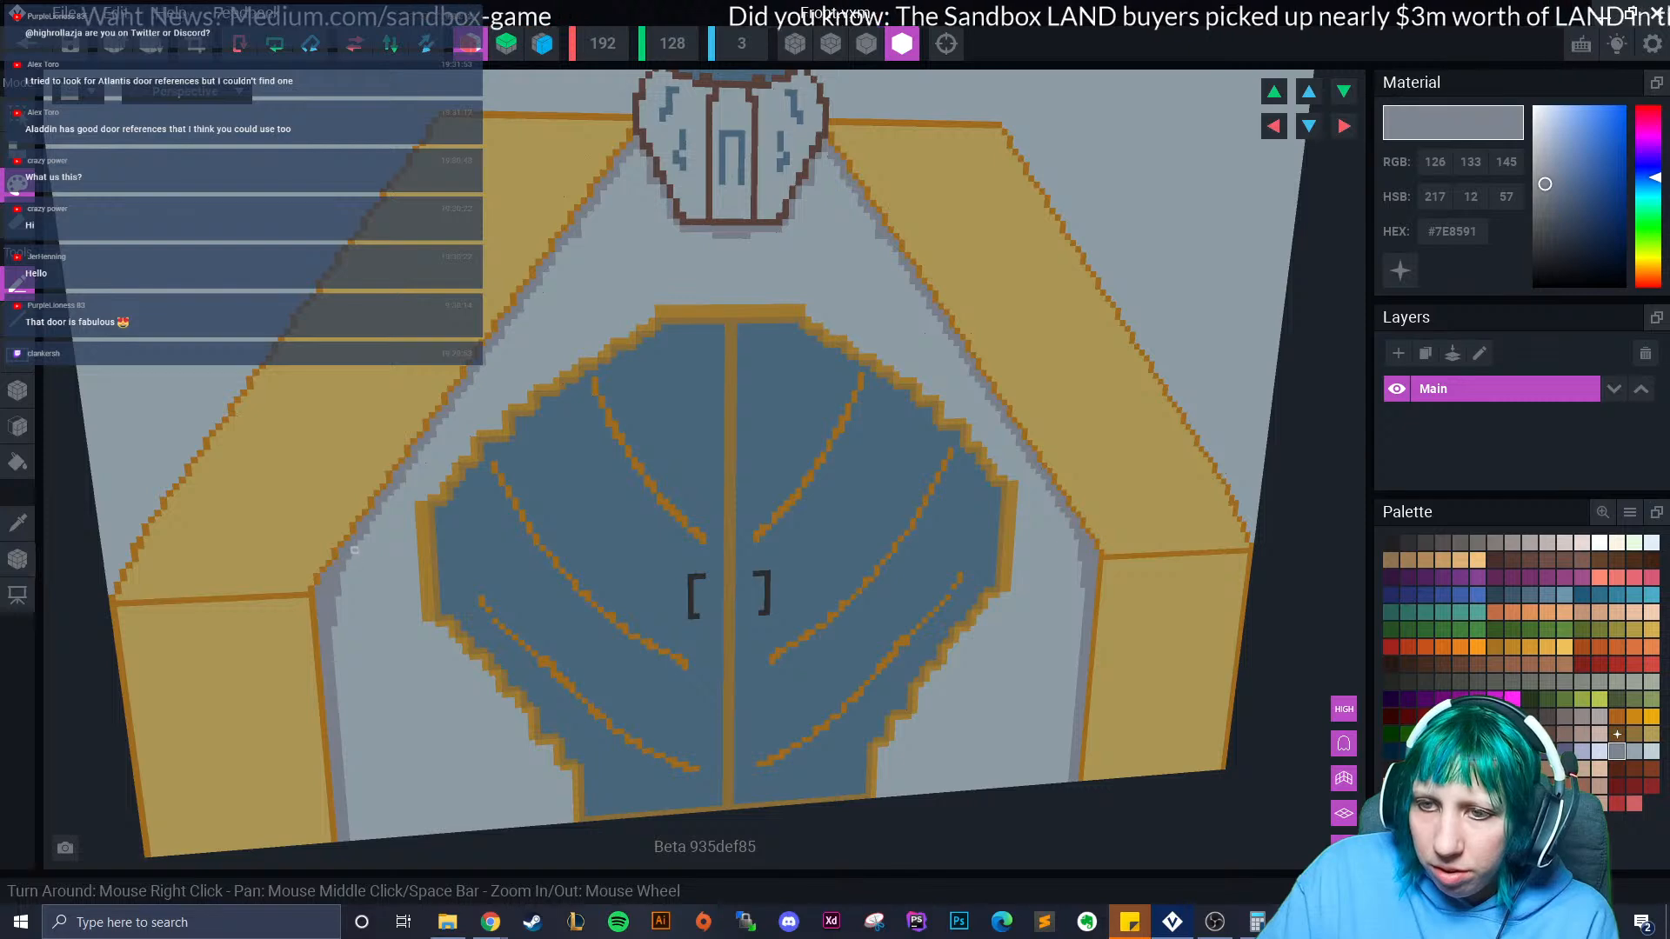
{"action": "right_click_drag", "start_coordinate": [384, 503], "coordinate": [483, 513]}
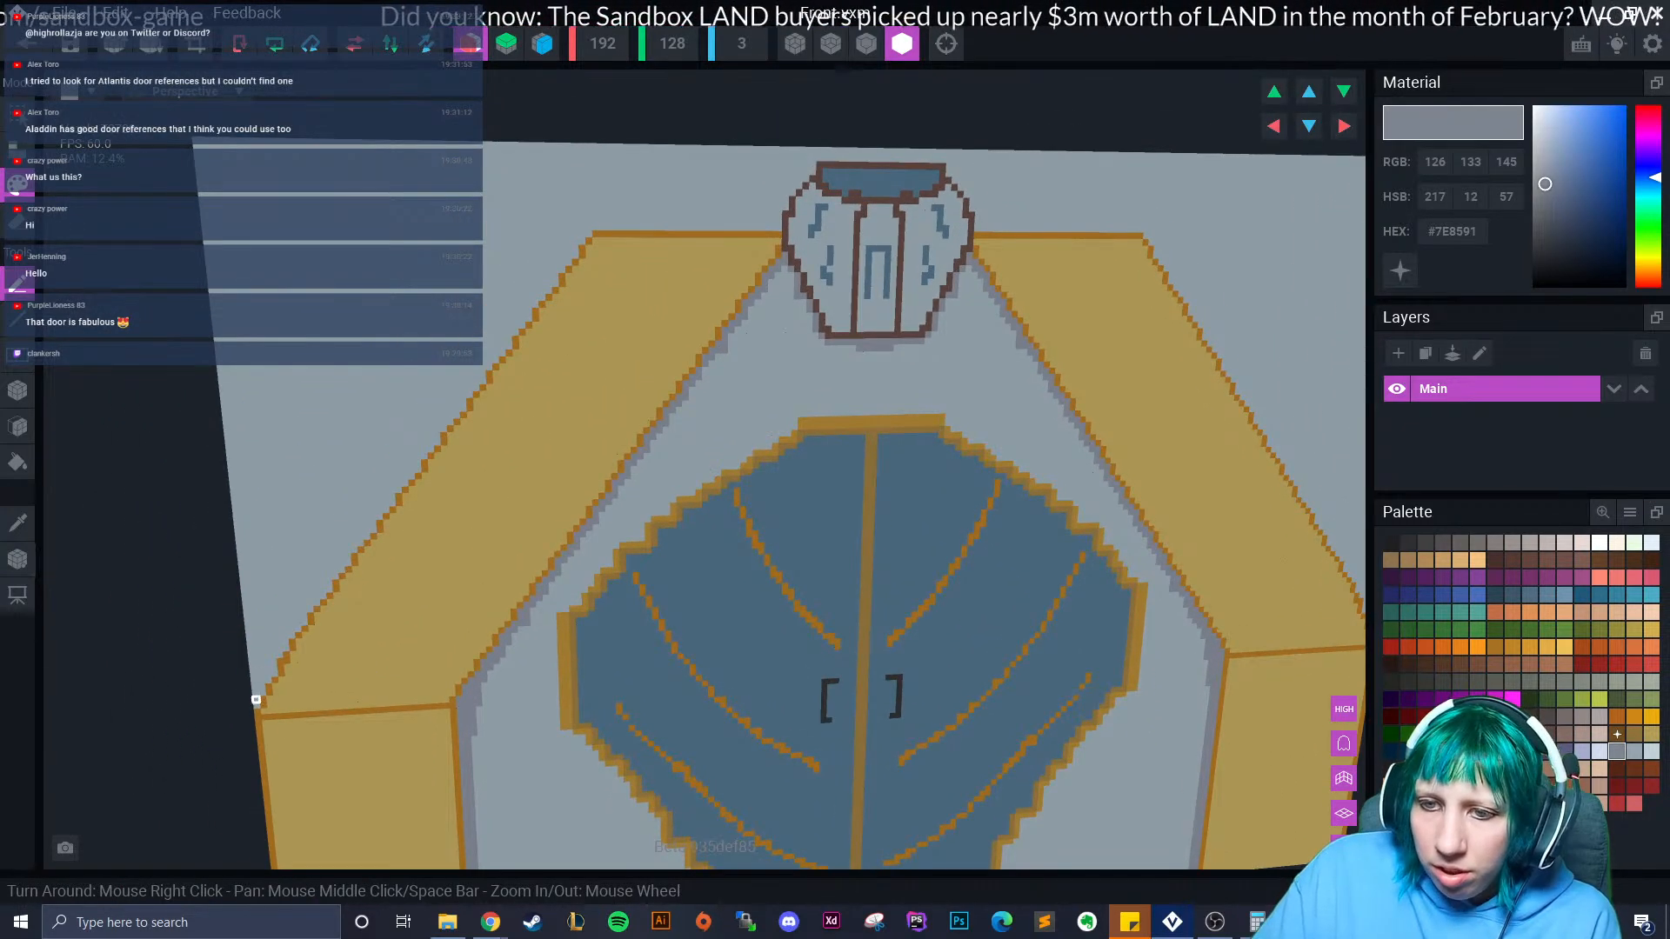
{"action": "left_click", "coordinate": [17, 391]}
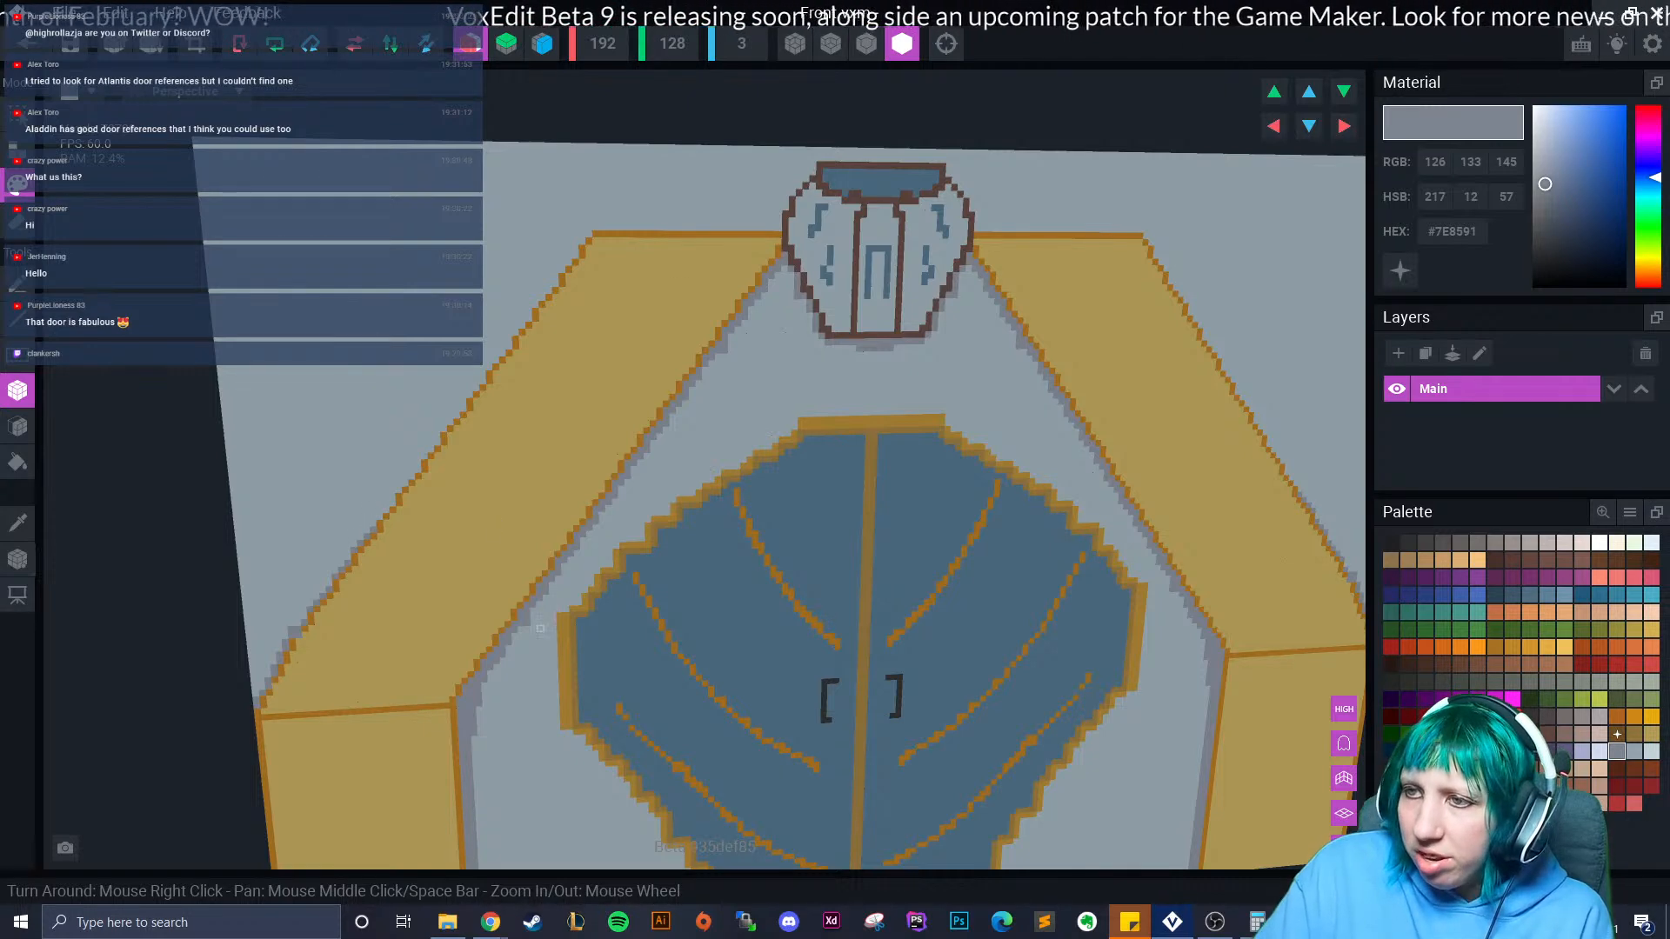
Extend the grey #7E8591 shadow voxel by voxel up the stepped outer edges of the slanted beams to their top corners.
{"action": "scroll", "coordinate": [540, 628], "scroll_direction": "down", "scroll_amount": 5}
{"action": "scroll", "coordinate": [436, 644], "scroll_direction": "up", "scroll_amount": 5}
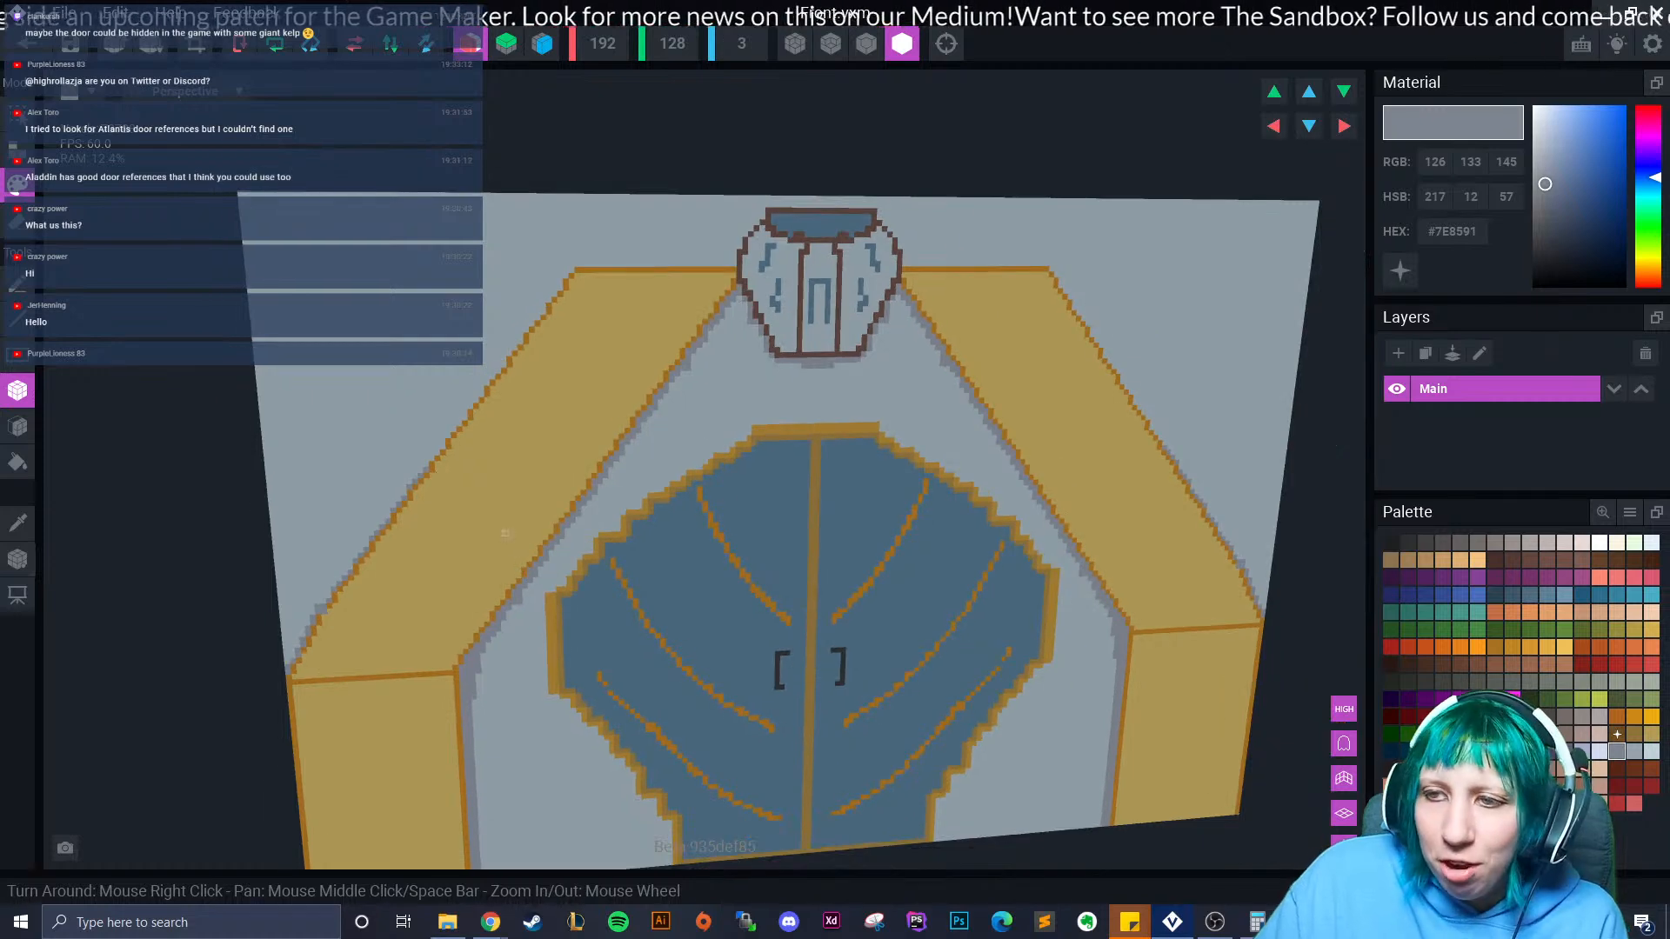
{"action": "scroll", "coordinate": [511, 511], "scroll_direction": "up", "scroll_amount": 3}
{"action": "scroll", "coordinate": [485, 540], "scroll_direction": "up", "scroll_amount": 4}
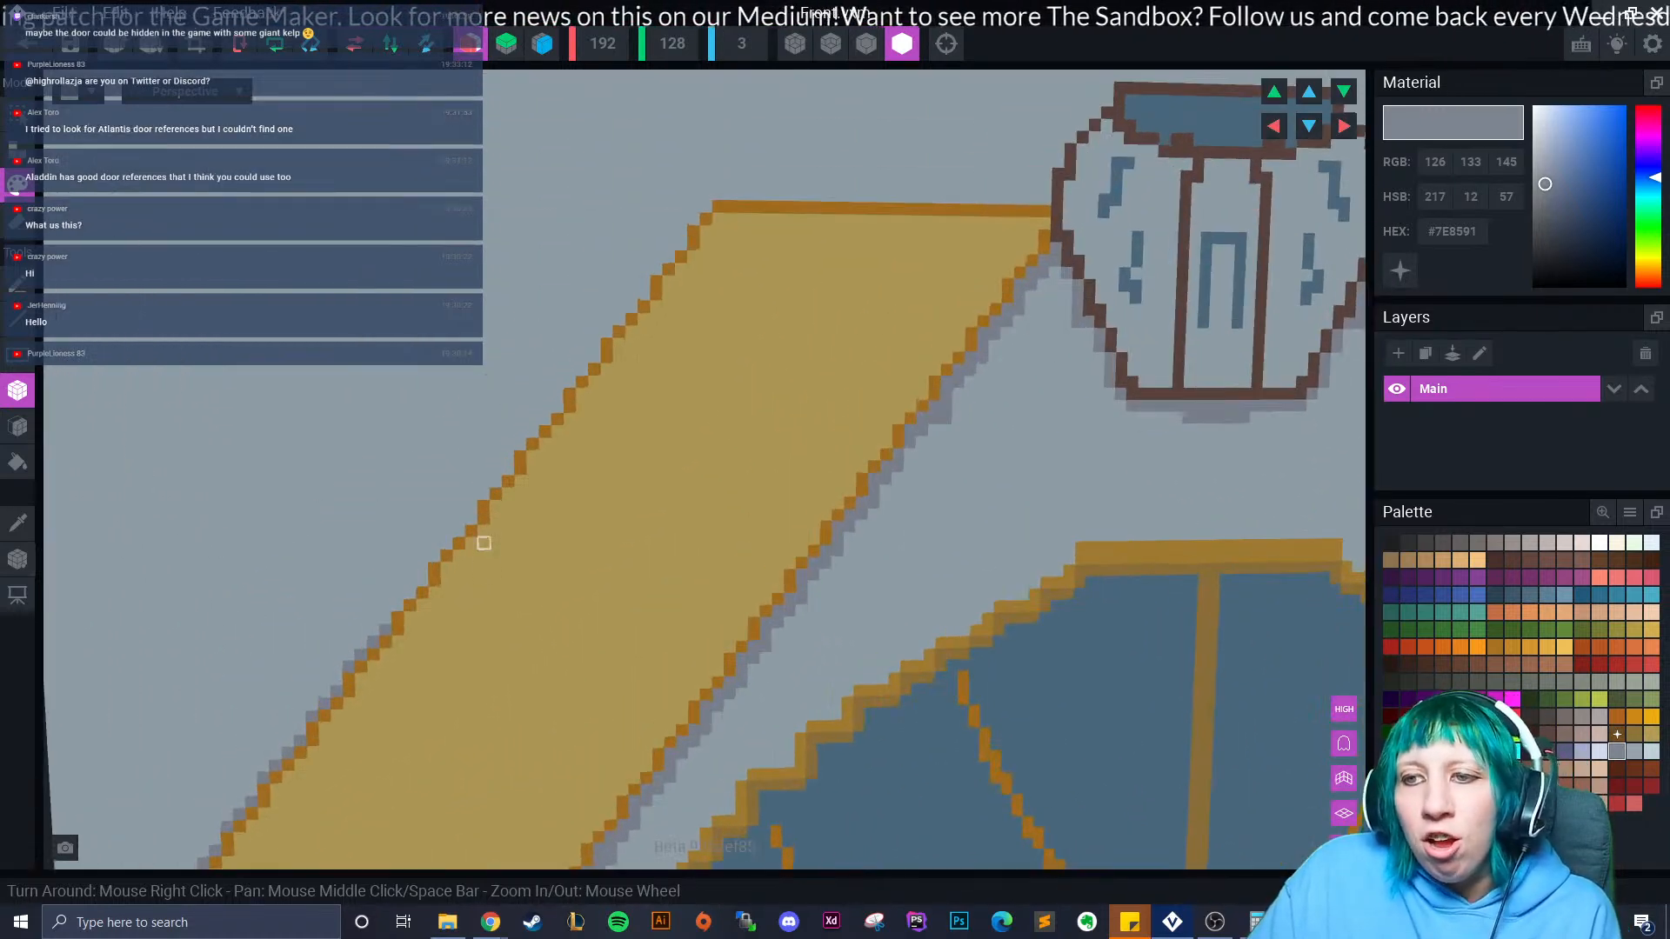
{"action": "left_click", "coordinate": [435, 556]}
{"action": "left_click", "coordinate": [446, 543]}
{"action": "left_click", "coordinate": [458, 532]}
{"action": "left_click", "coordinate": [471, 519]}
{"action": "left_click", "coordinate": [470, 507]}
{"action": "left_click", "coordinate": [483, 494]}
{"action": "left_click", "coordinate": [495, 482]}
{"action": "left_click", "coordinate": [508, 469]}
{"action": "left_click", "coordinate": [519, 456]}
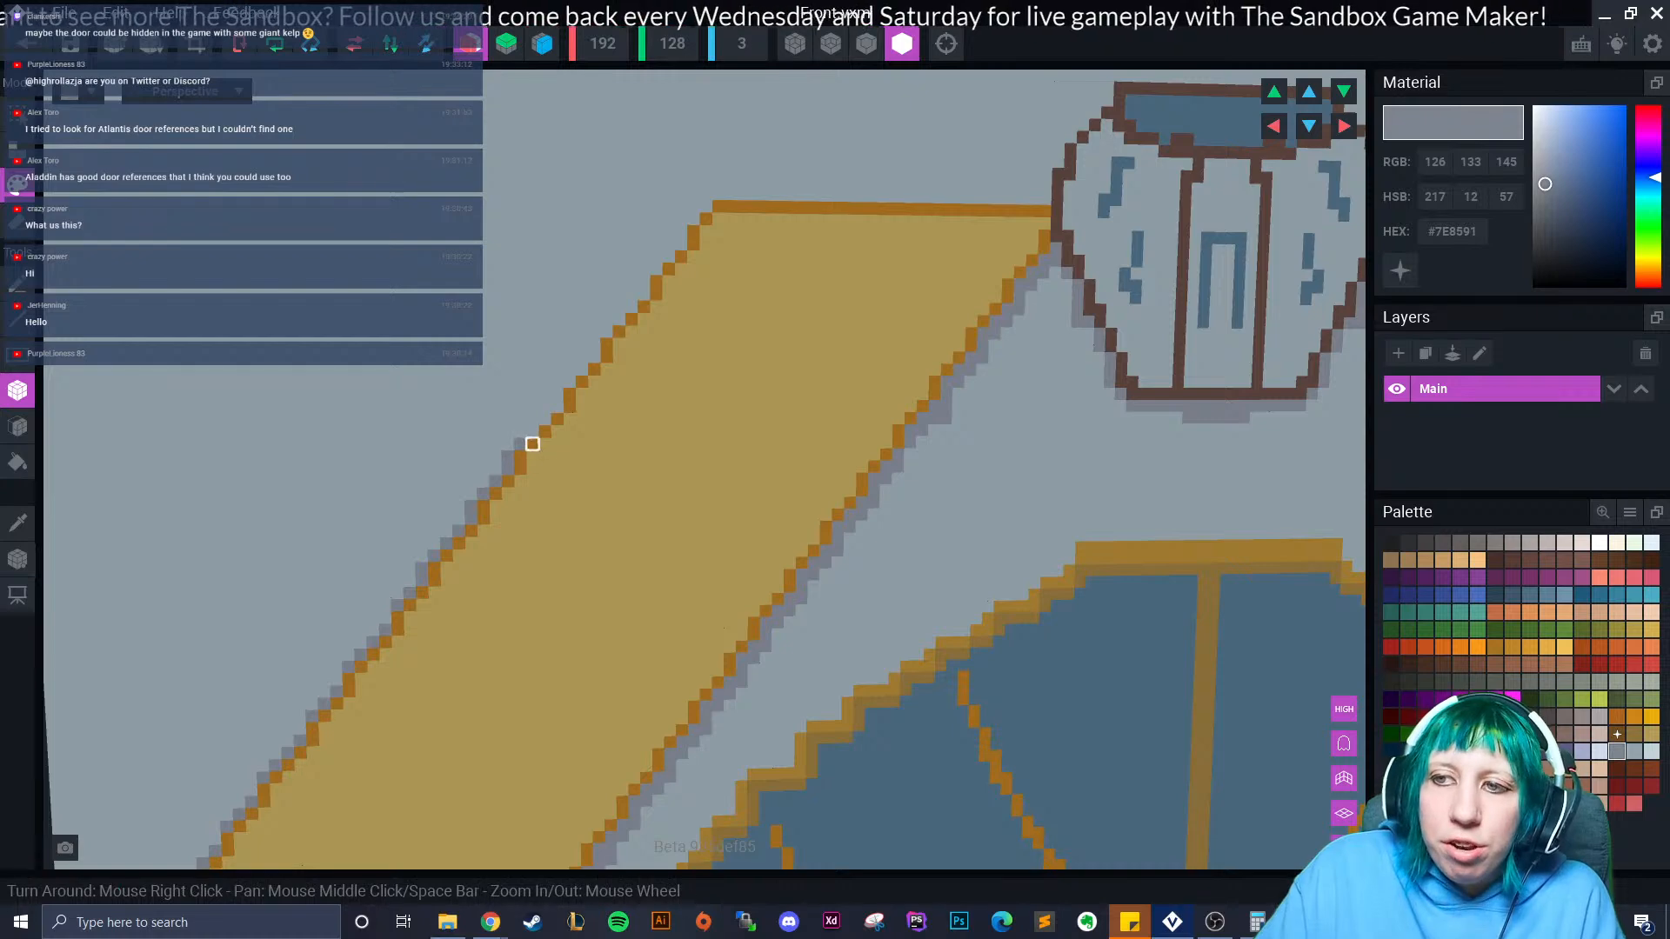
{"action": "left_click", "coordinate": [532, 444]}
{"action": "left_click", "coordinate": [544, 433]}
{"action": "left_click", "coordinate": [555, 419]}
{"action": "left_click", "coordinate": [557, 406]}
{"action": "left_click", "coordinate": [569, 394]}
{"action": "left_click", "coordinate": [581, 382]}
{"action": "left_click", "coordinate": [581, 370]}
{"action": "left_click", "coordinate": [594, 357]}
{"action": "left_click", "coordinate": [607, 345]}
{"action": "left_click", "coordinate": [607, 333]}
{"action": "left_click", "coordinate": [619, 320]}
{"action": "left_click", "coordinate": [631, 307]}
{"action": "left_click", "coordinate": [644, 294]}
{"action": "left_click", "coordinate": [644, 282]}
{"action": "left_click", "coordinate": [656, 269]}
{"action": "left_click", "coordinate": [669, 257]}
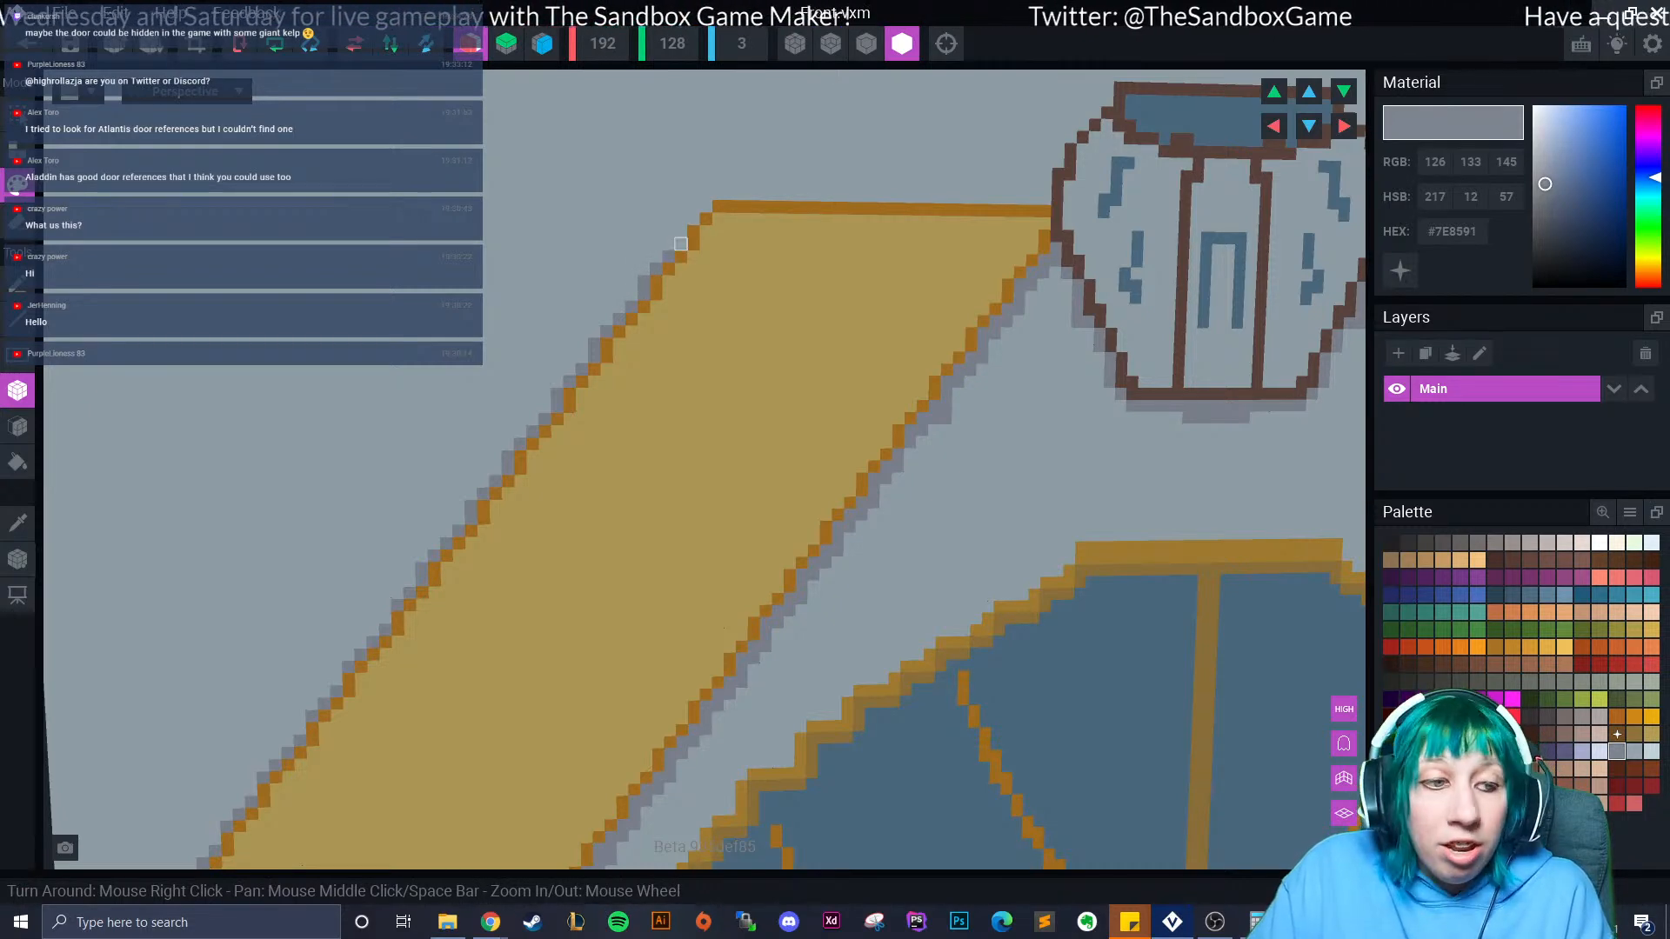
{"action": "left_click", "coordinate": [681, 245]}
{"action": "left_click", "coordinate": [681, 231]}
{"action": "left_click", "coordinate": [694, 219]}
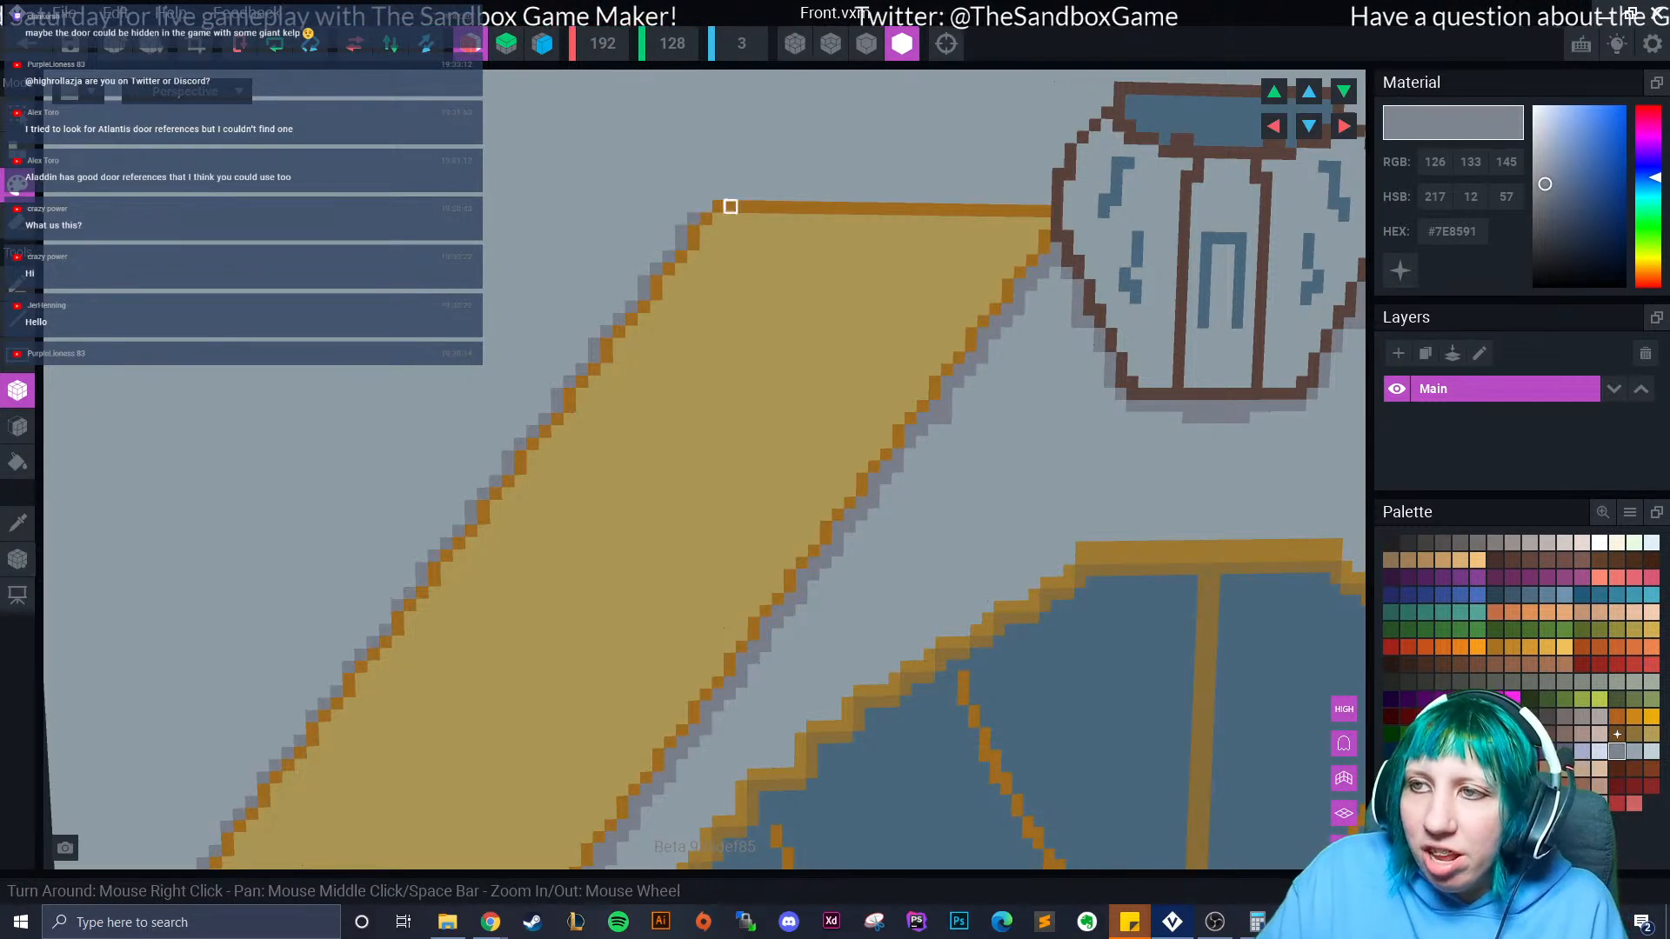
{"action": "left_click", "coordinate": [706, 207]}
Touch up the grey #7E8591 shadow with extra voxels along the upper outer edges of the slanted beams.
{"action": "scroll", "coordinate": [983, 470], "scroll_direction": "down", "scroll_amount": 5}
{"action": "scroll", "coordinate": [965, 627], "scroll_direction": "up", "scroll_amount": 4}
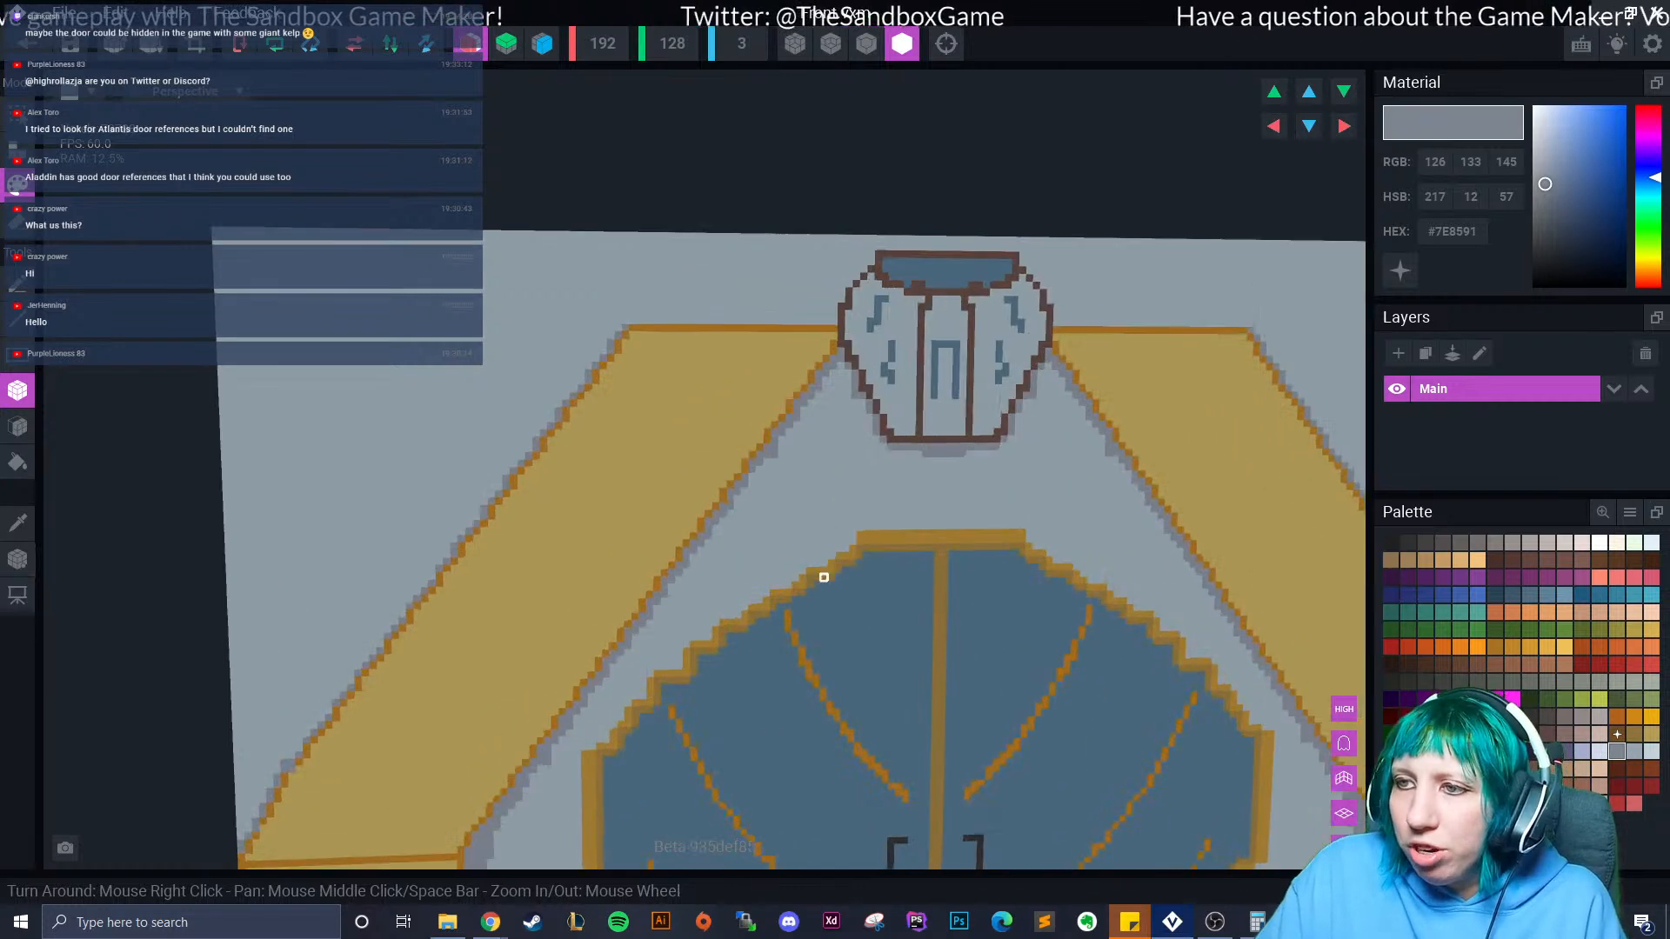
{"action": "left_click_drag", "start_coordinate": [314, 468], "coordinate": [575, 465]}
{"action": "key", "text": "ctrl+z"}
{"action": "mouse_move", "coordinate": [314, 468]}
{"action": "left_mouse_down"}
{"action": "mouse_move", "coordinate": [566, 463]}
{"action": "mouse_move", "coordinate": [611, 383]}
{"action": "left_mouse_up"}
{"action": "left_click", "coordinate": [585, 420]}
{"action": "left_click", "coordinate": [604, 401]}
{"action": "scroll", "coordinate": [705, 497], "scroll_direction": "down", "scroll_amount": 5}
{"action": "right_click_drag", "start_coordinate": [682, 704], "coordinate": [687, 701]}
{"action": "middle_click_drag", "start_coordinate": [687, 702], "coordinate": [685, 599]}
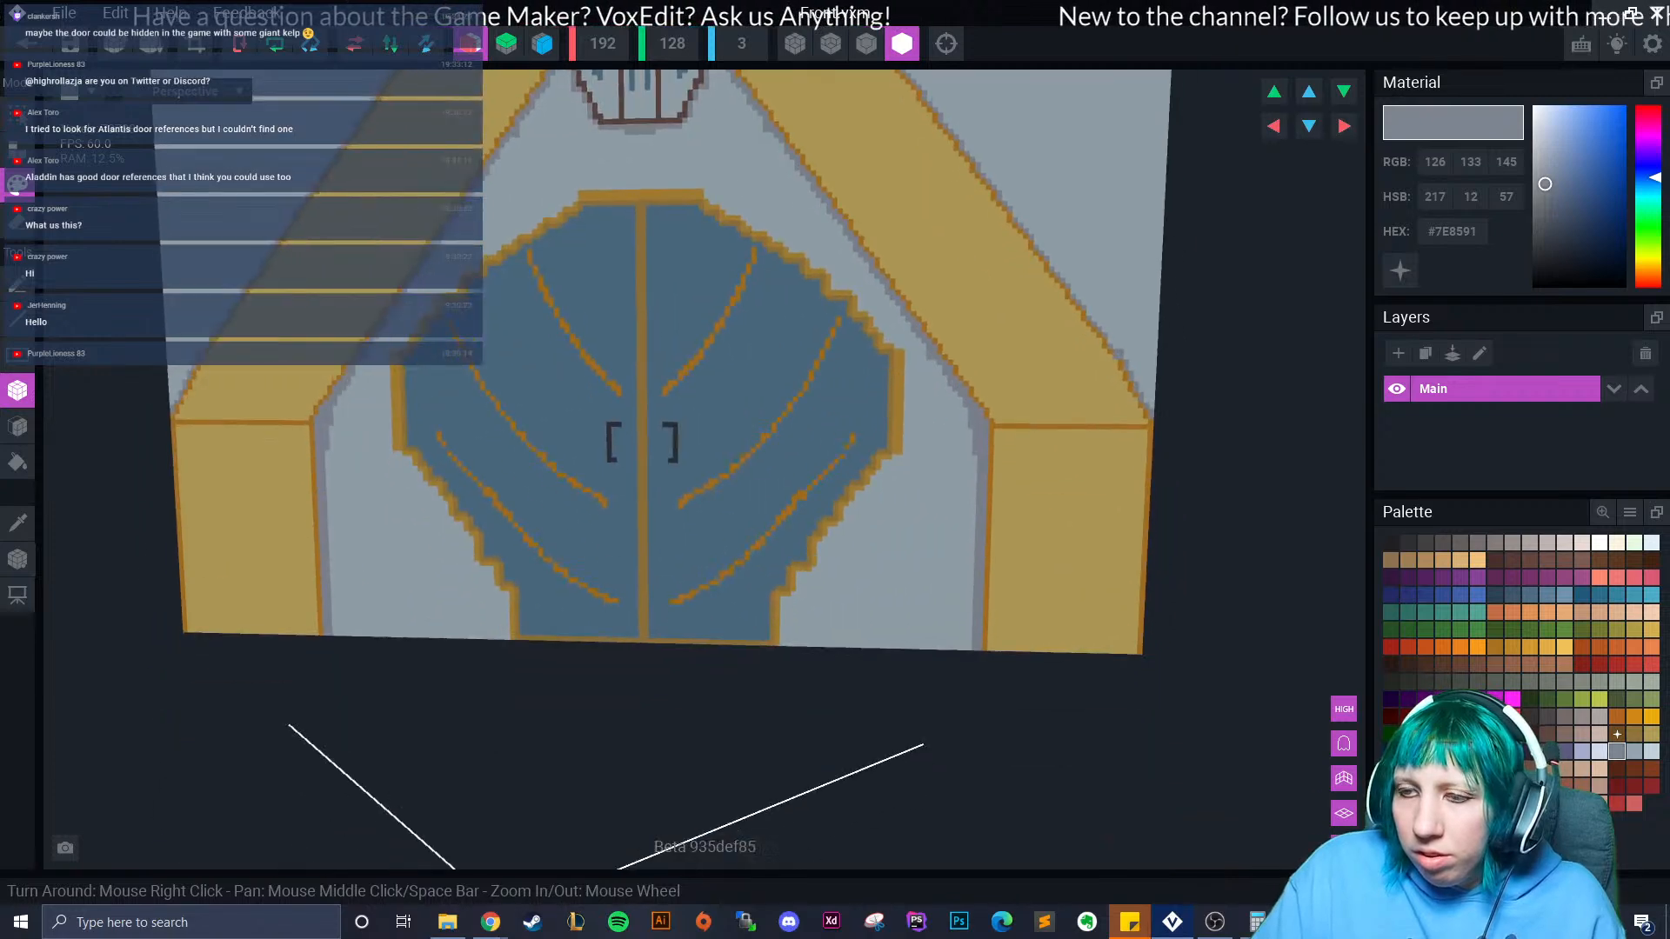
Paint gold-brown #91743C strips on the side posts, just inside their outer edges and below their top edges.
{"action": "scroll", "coordinate": [689, 640], "scroll_direction": "down", "scroll_amount": 8}
{"action": "right_click_drag", "start_coordinate": [699, 703], "coordinate": [687, 705]}
{"action": "scroll", "coordinate": [686, 705], "scroll_direction": "up", "scroll_amount": 6}
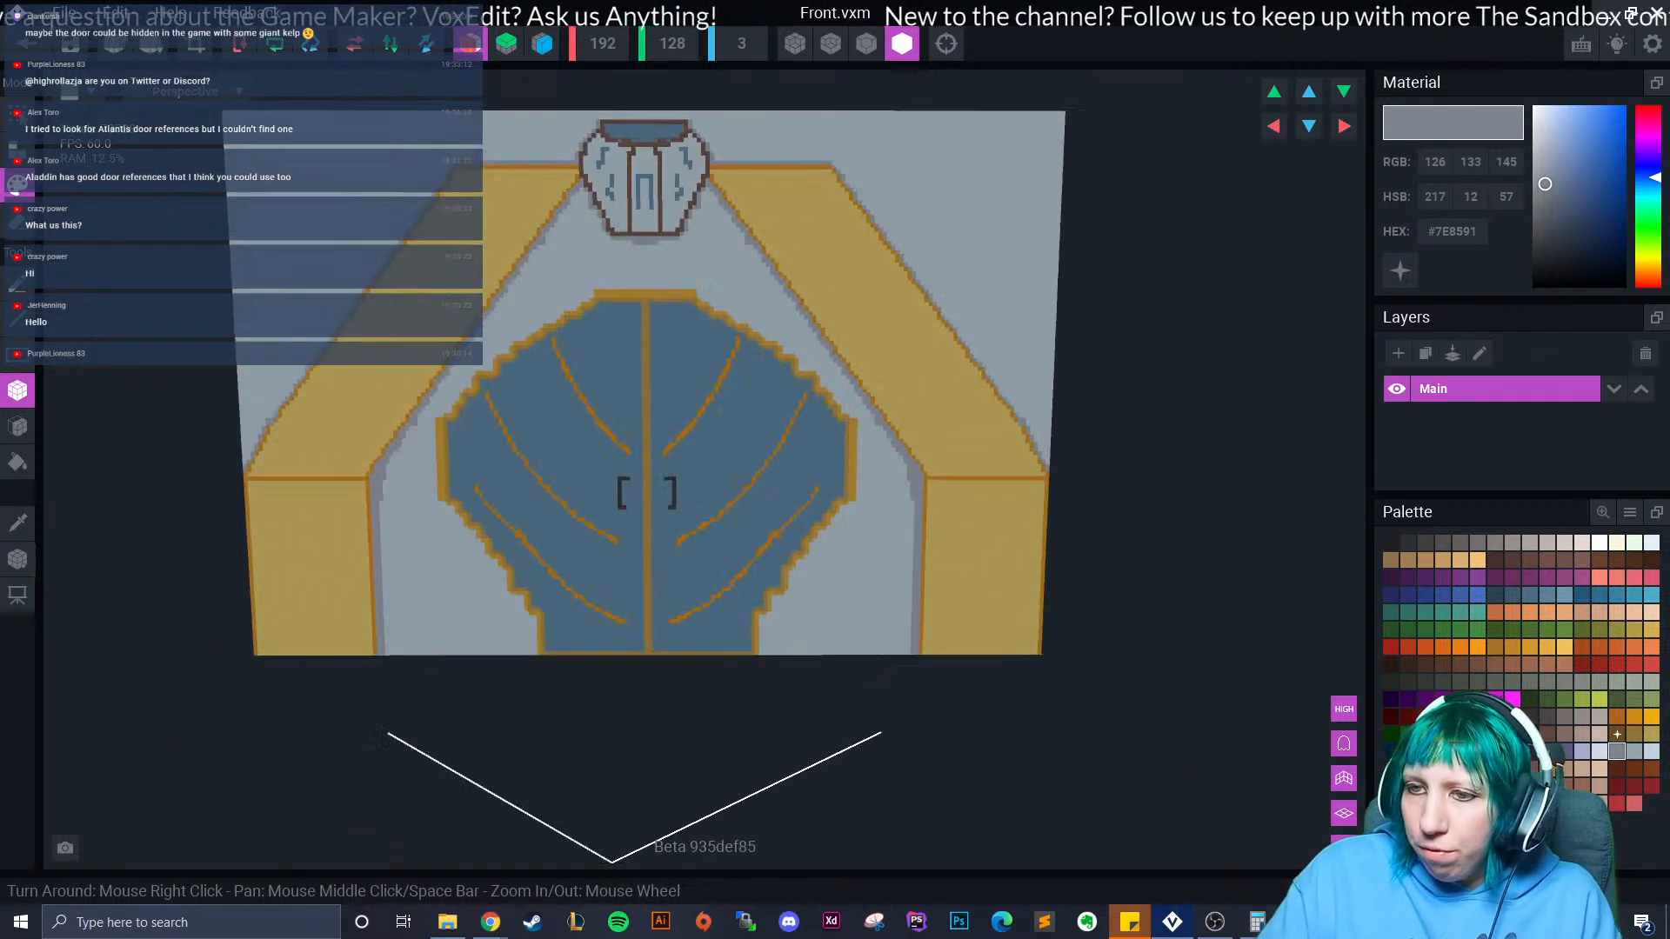
{"action": "left_click", "coordinate": [17, 523]}
{"action": "left_click", "coordinate": [265, 481]}
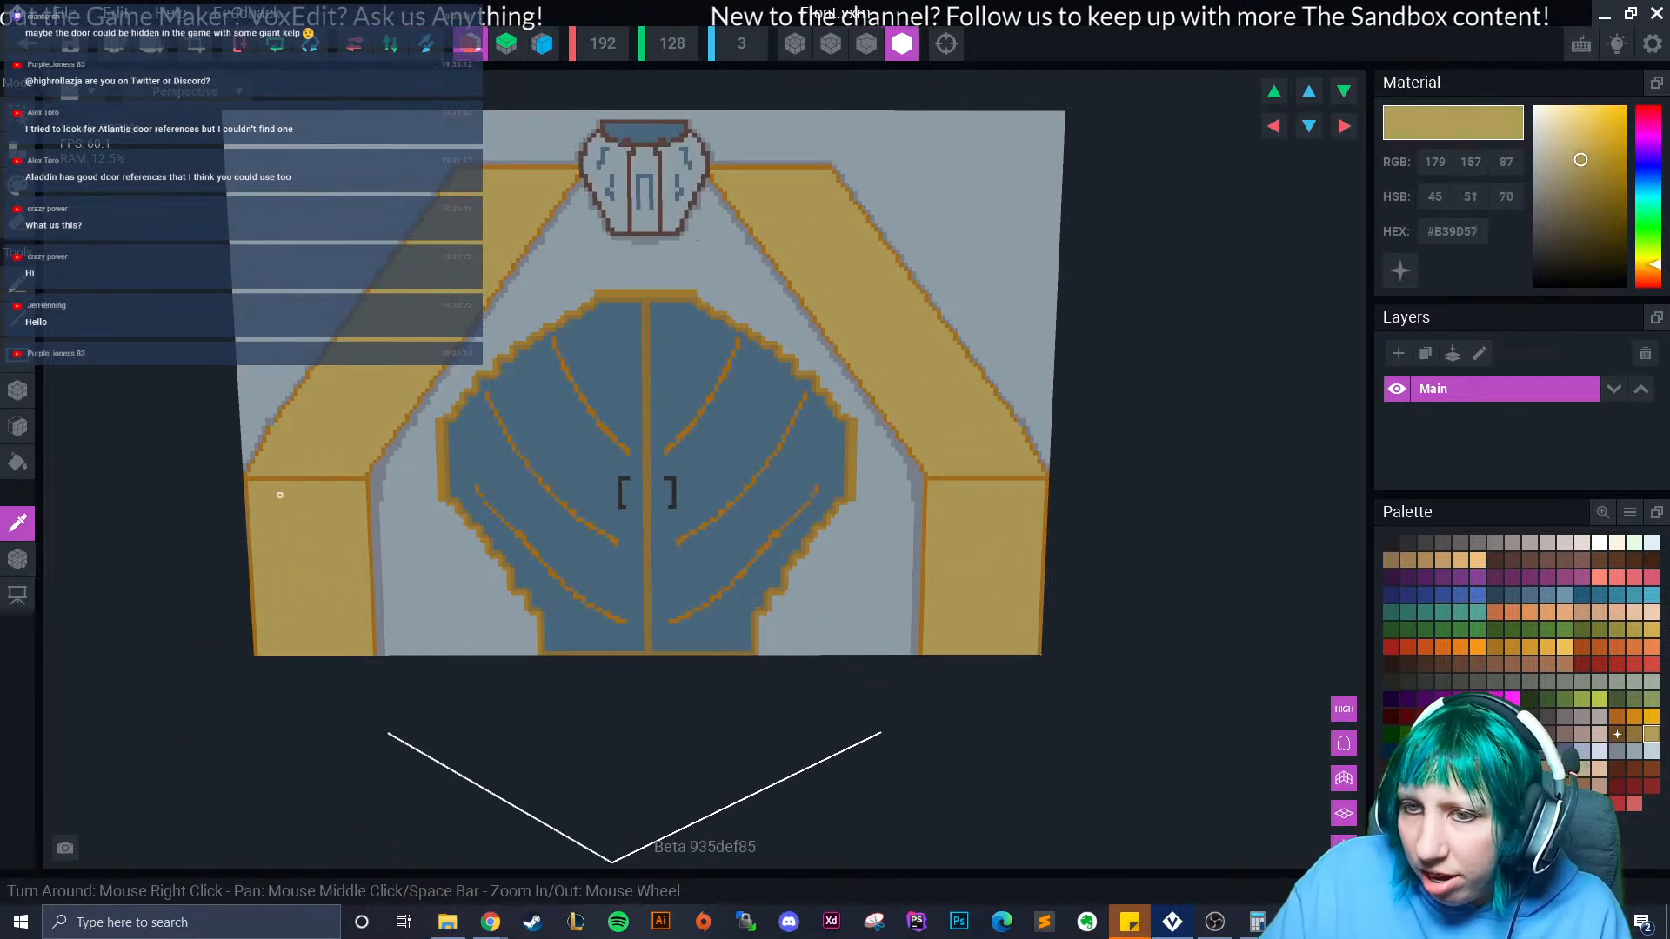
{"action": "left_click", "coordinate": [1635, 734]}
{"action": "scroll", "coordinate": [492, 578], "scroll_direction": "up", "scroll_amount": 3}
{"action": "middle_click_drag", "start_coordinate": [96, 466], "coordinate": [378, 515]}
{"action": "scroll", "coordinate": [343, 493], "scroll_direction": "up", "scroll_amount": 3}
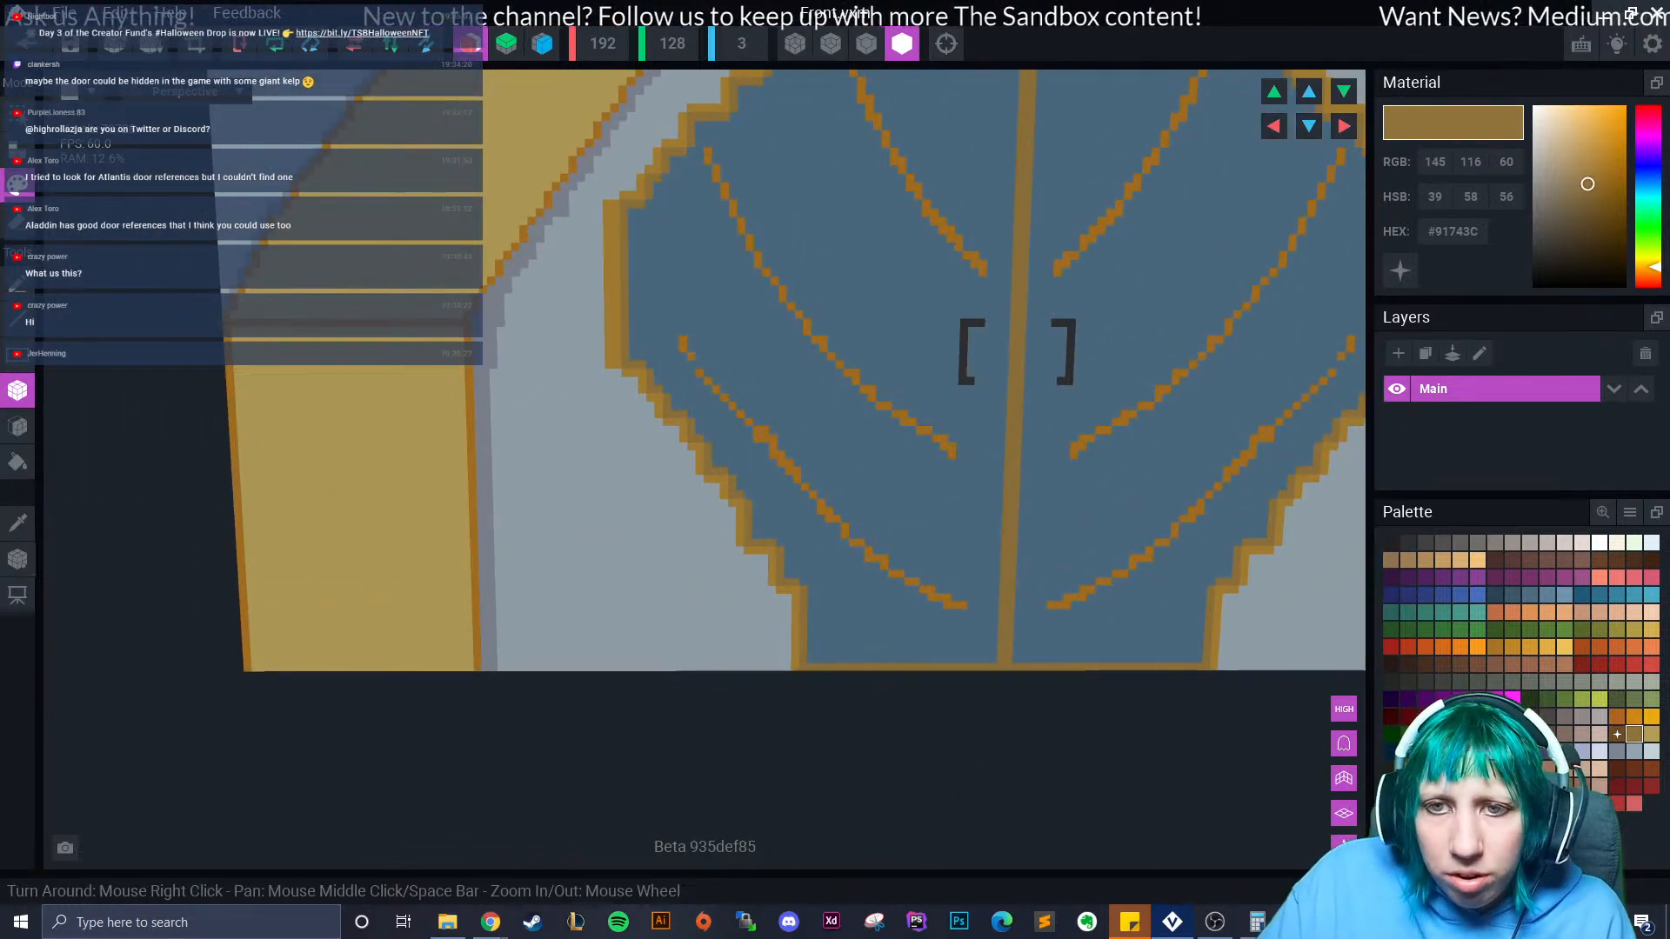
{"action": "mouse_move", "coordinate": [235, 340]}
{"action": "left_mouse_down"}
{"action": "mouse_move", "coordinate": [458, 329]}
{"action": "mouse_move", "coordinate": [238, 363]}
{"action": "mouse_move", "coordinate": [255, 668]}
{"action": "left_mouse_up"}
{"action": "scroll", "coordinate": [255, 668], "scroll_direction": "down", "scroll_amount": 5}
{"action": "scroll", "coordinate": [400, 490], "scroll_direction": "up", "scroll_amount": 5}
{"action": "left_click_drag", "start_coordinate": [322, 404], "coordinate": [335, 674]}
{"action": "left_click_drag", "start_coordinate": [341, 402], "coordinate": [496, 403]}
{"action": "scroll", "coordinate": [502, 404], "scroll_direction": "down", "scroll_amount": 5}
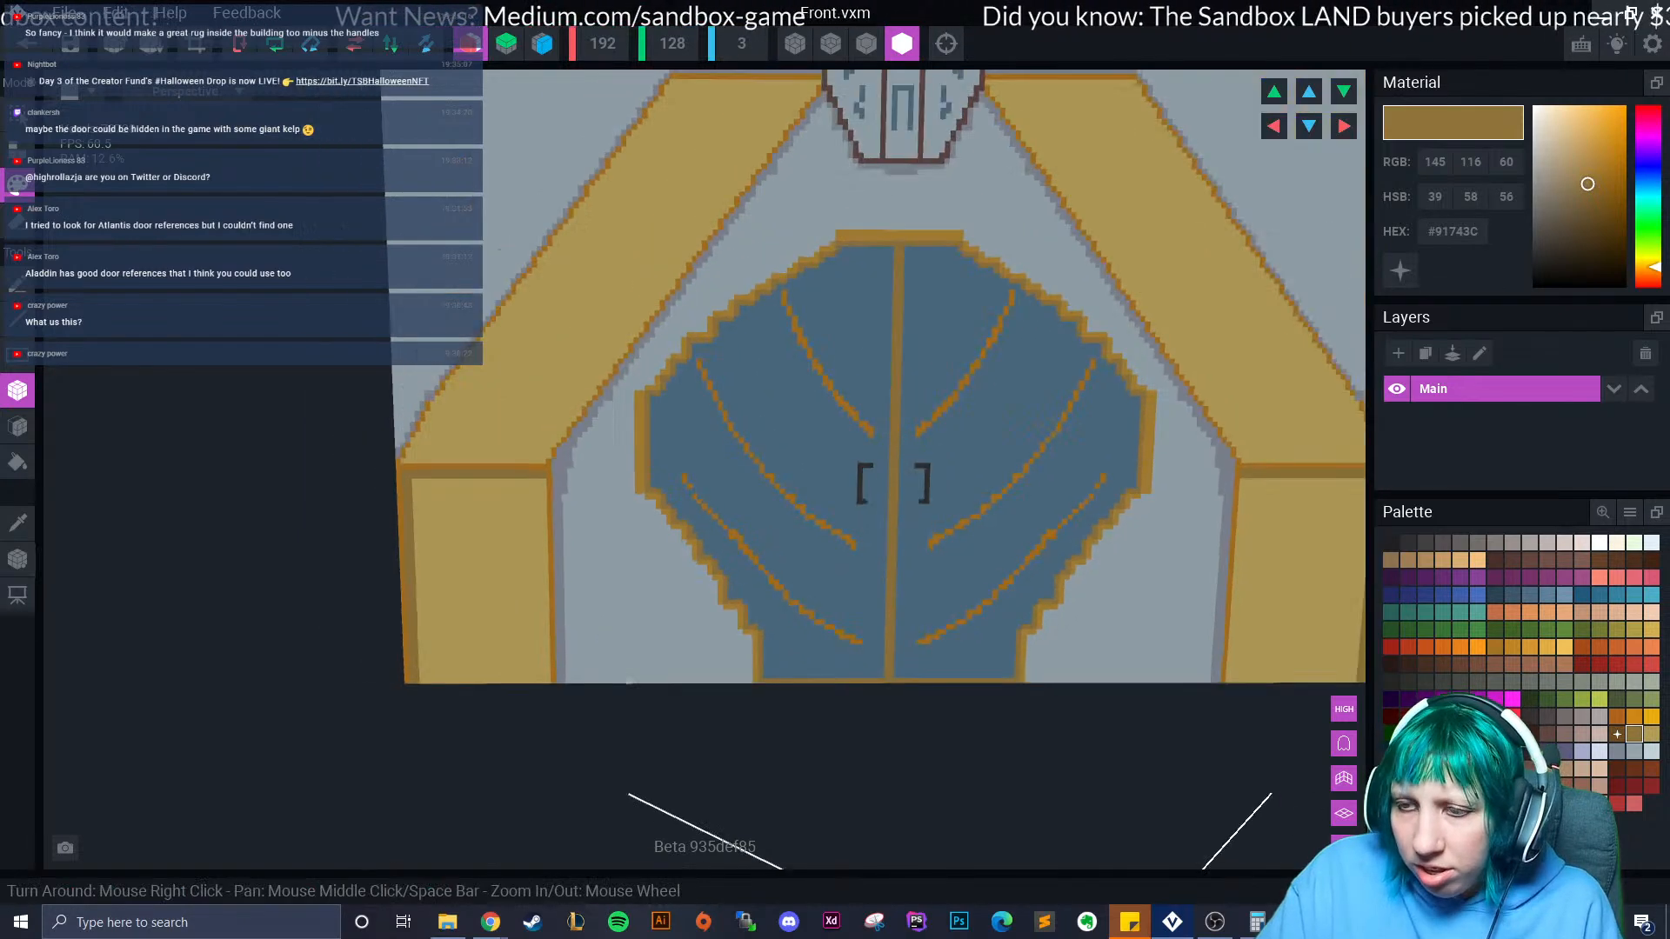
{"action": "scroll", "coordinate": [503, 404], "scroll_direction": "up", "scroll_amount": 4}
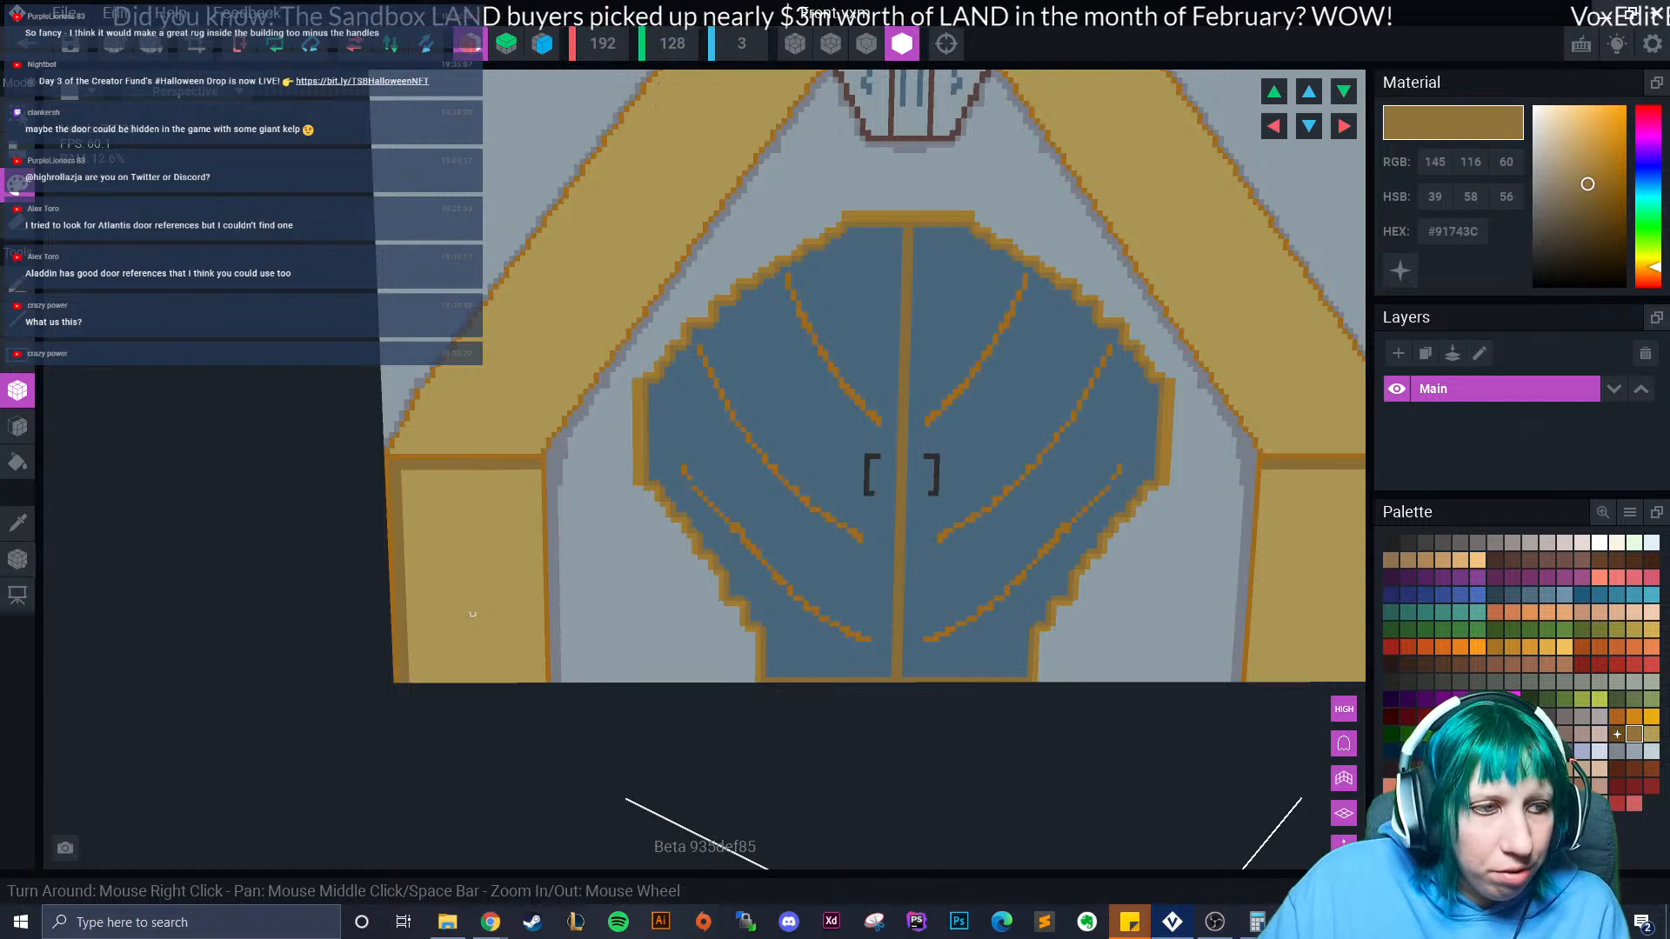
Save the changes to Front.vxm and building 01.vxr while closing both back to the start page.
{"action": "scroll", "coordinate": [955, 573], "scroll_direction": "down", "scroll_amount": 4}
{"action": "middle_click_drag", "start_coordinate": [831, 572], "coordinate": [802, 596]}
{"action": "right_click_drag", "start_coordinate": [802, 597], "coordinate": [785, 591]}
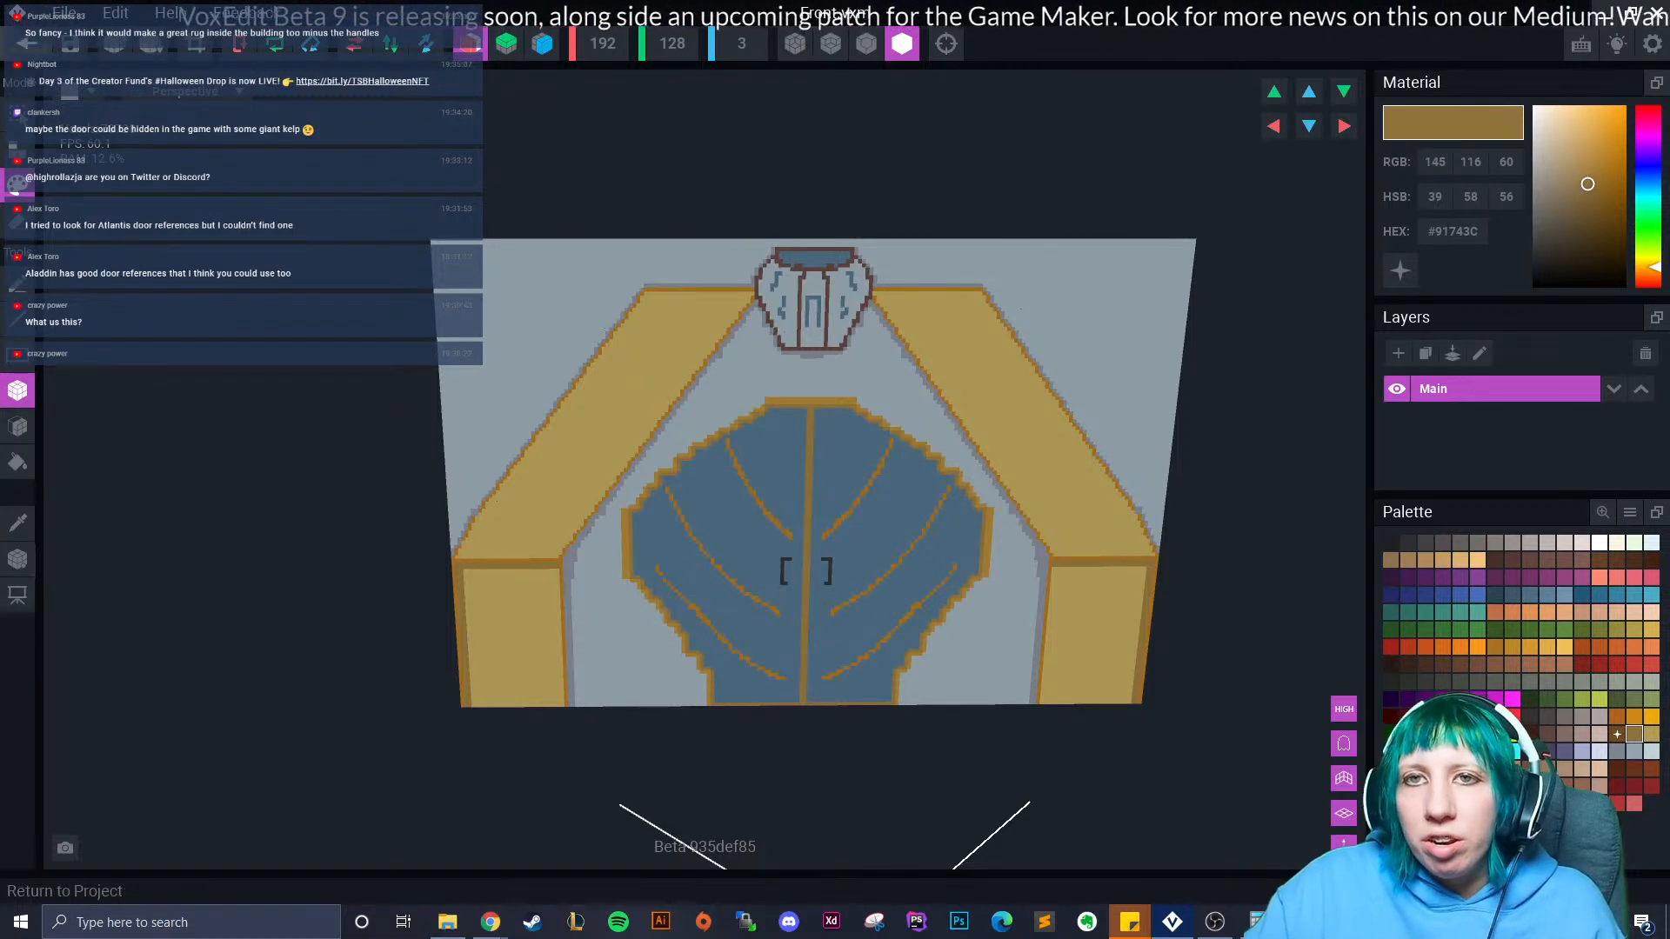
{"action": "left_click", "coordinate": [26, 44]}
{"action": "left_click", "coordinate": [653, 337]}
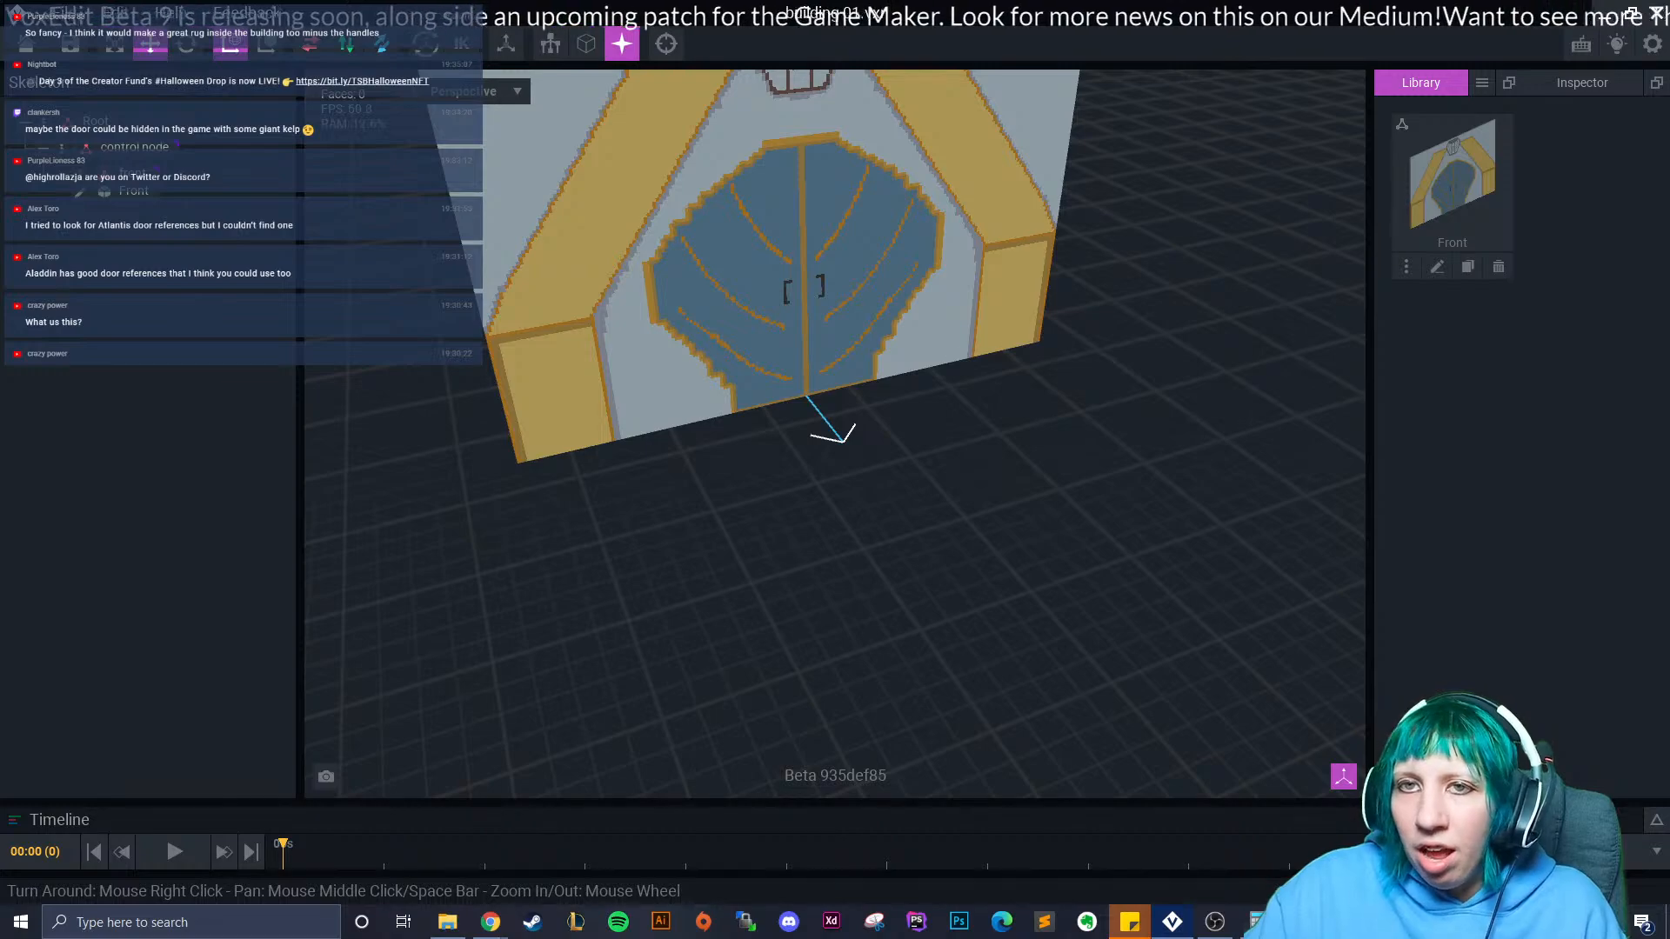
{"action": "left_click", "coordinate": [26, 43]}
{"action": "left_click", "coordinate": [652, 336]}
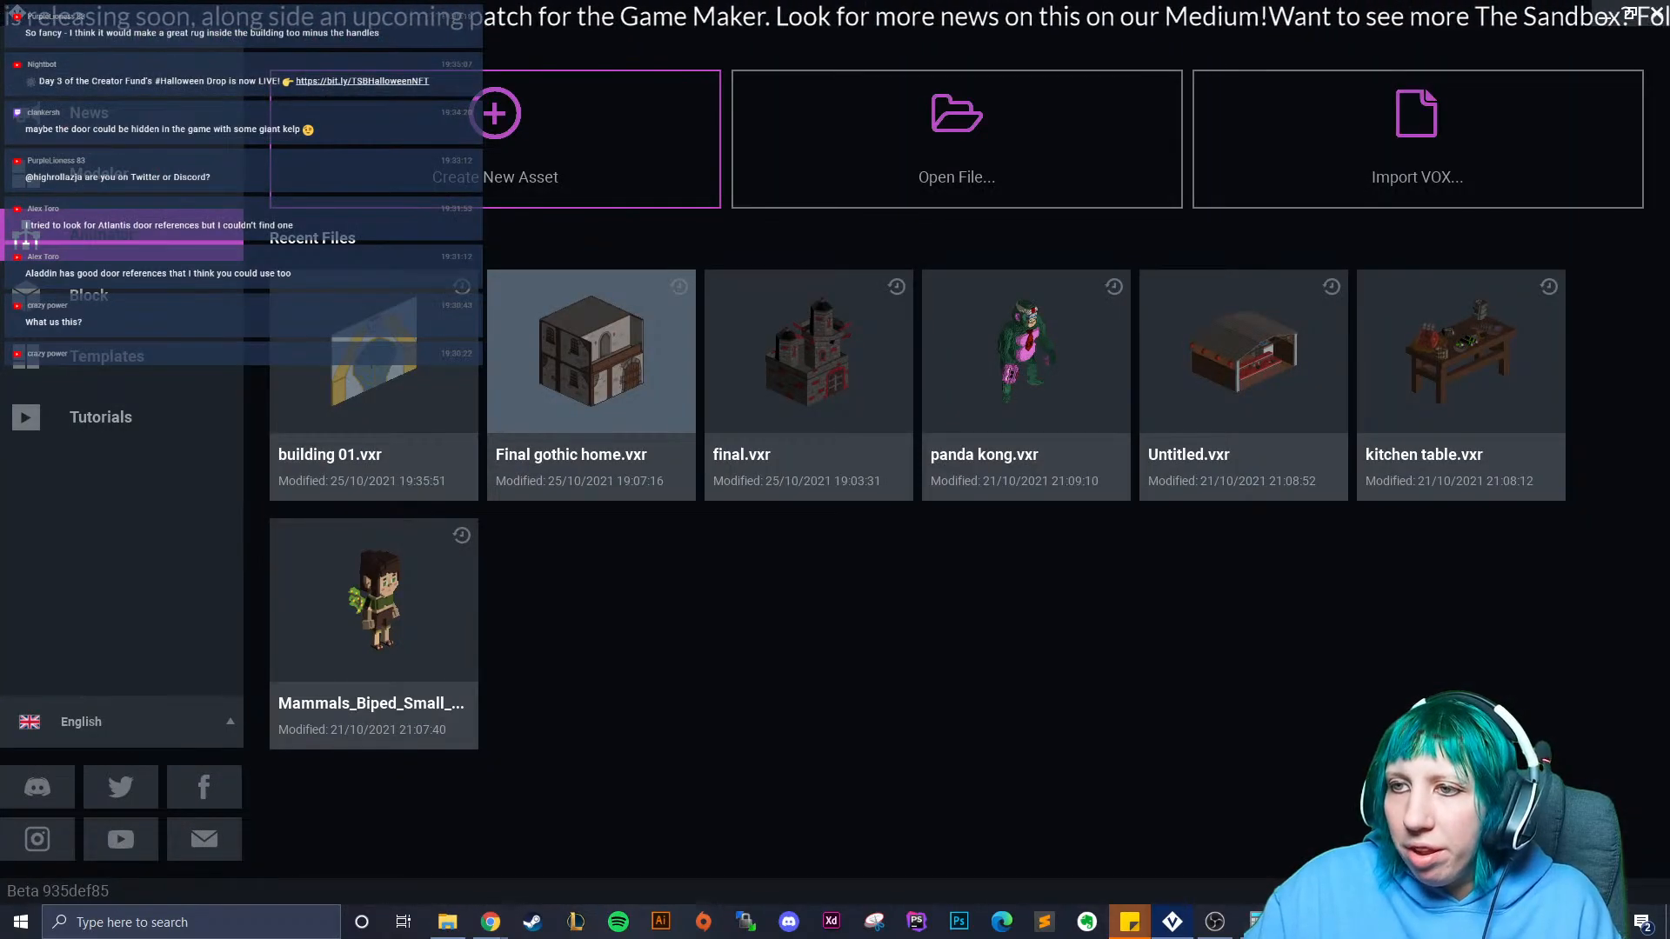
Open Final gothic home.vxr from the recent files and view the whole house from the front.
{"action": "left_click", "coordinate": [600, 366]}
{"action": "scroll", "coordinate": [940, 447], "scroll_direction": "down", "scroll_amount": 10}
{"action": "right_click_drag", "start_coordinate": [940, 447], "coordinate": [939, 447]}
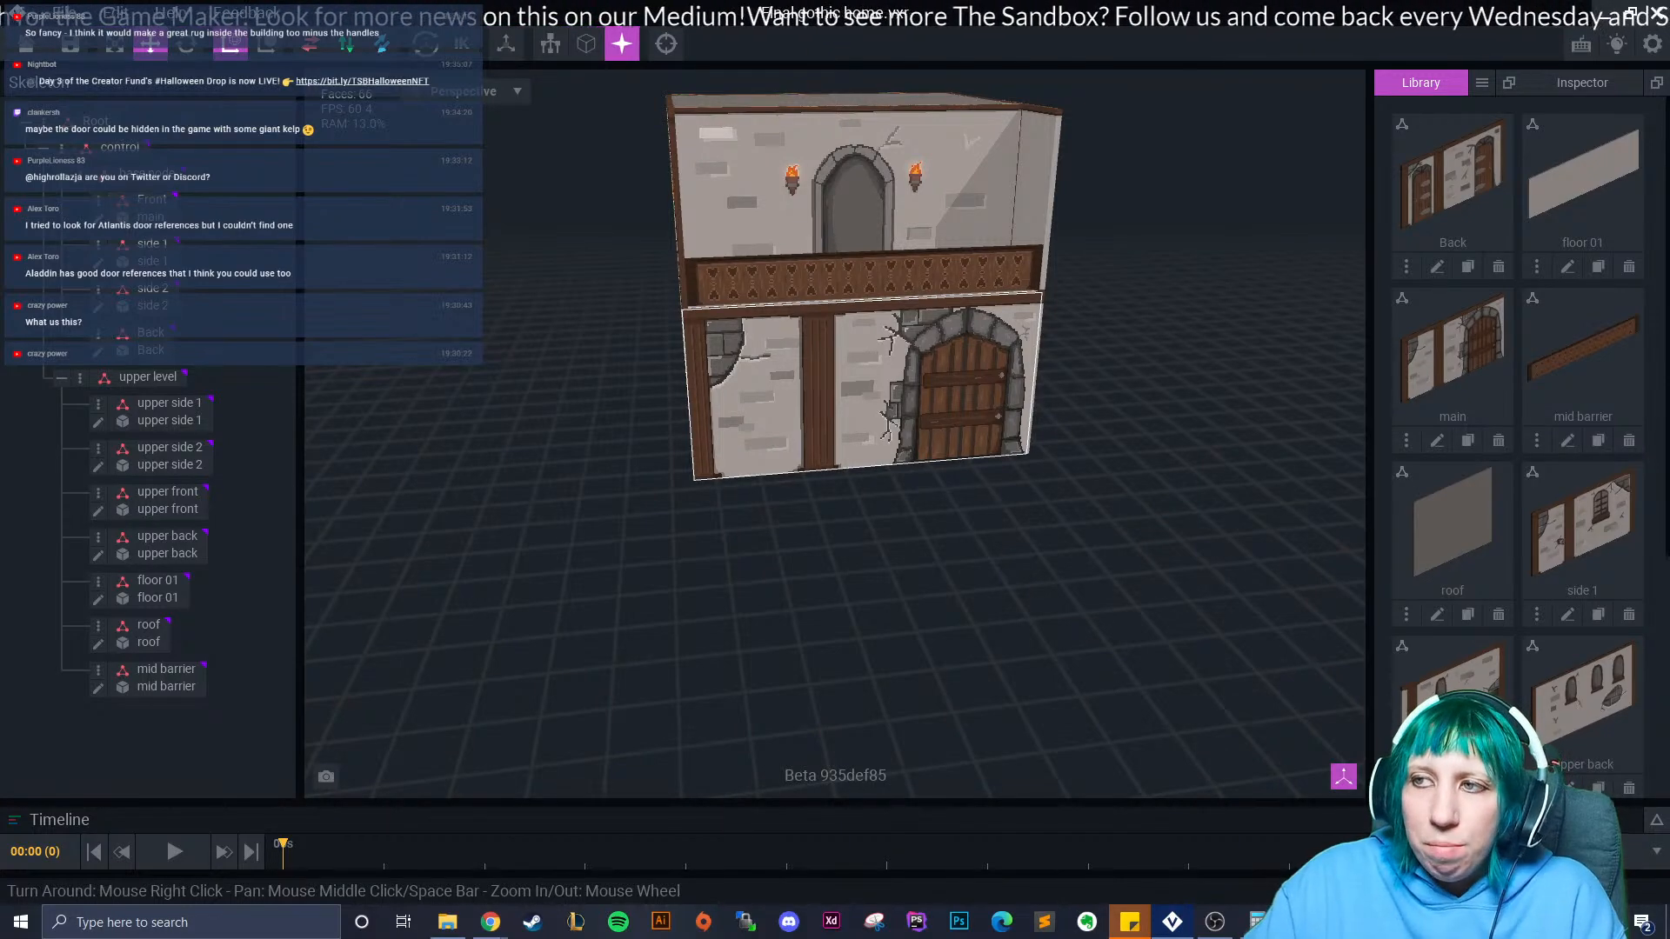
Close Final gothic home.vxr with its changes saved and reopen building 01.vxr from the recent files.
{"action": "left_click", "coordinate": [26, 44]}
{"action": "left_click", "coordinate": [642, 338]}
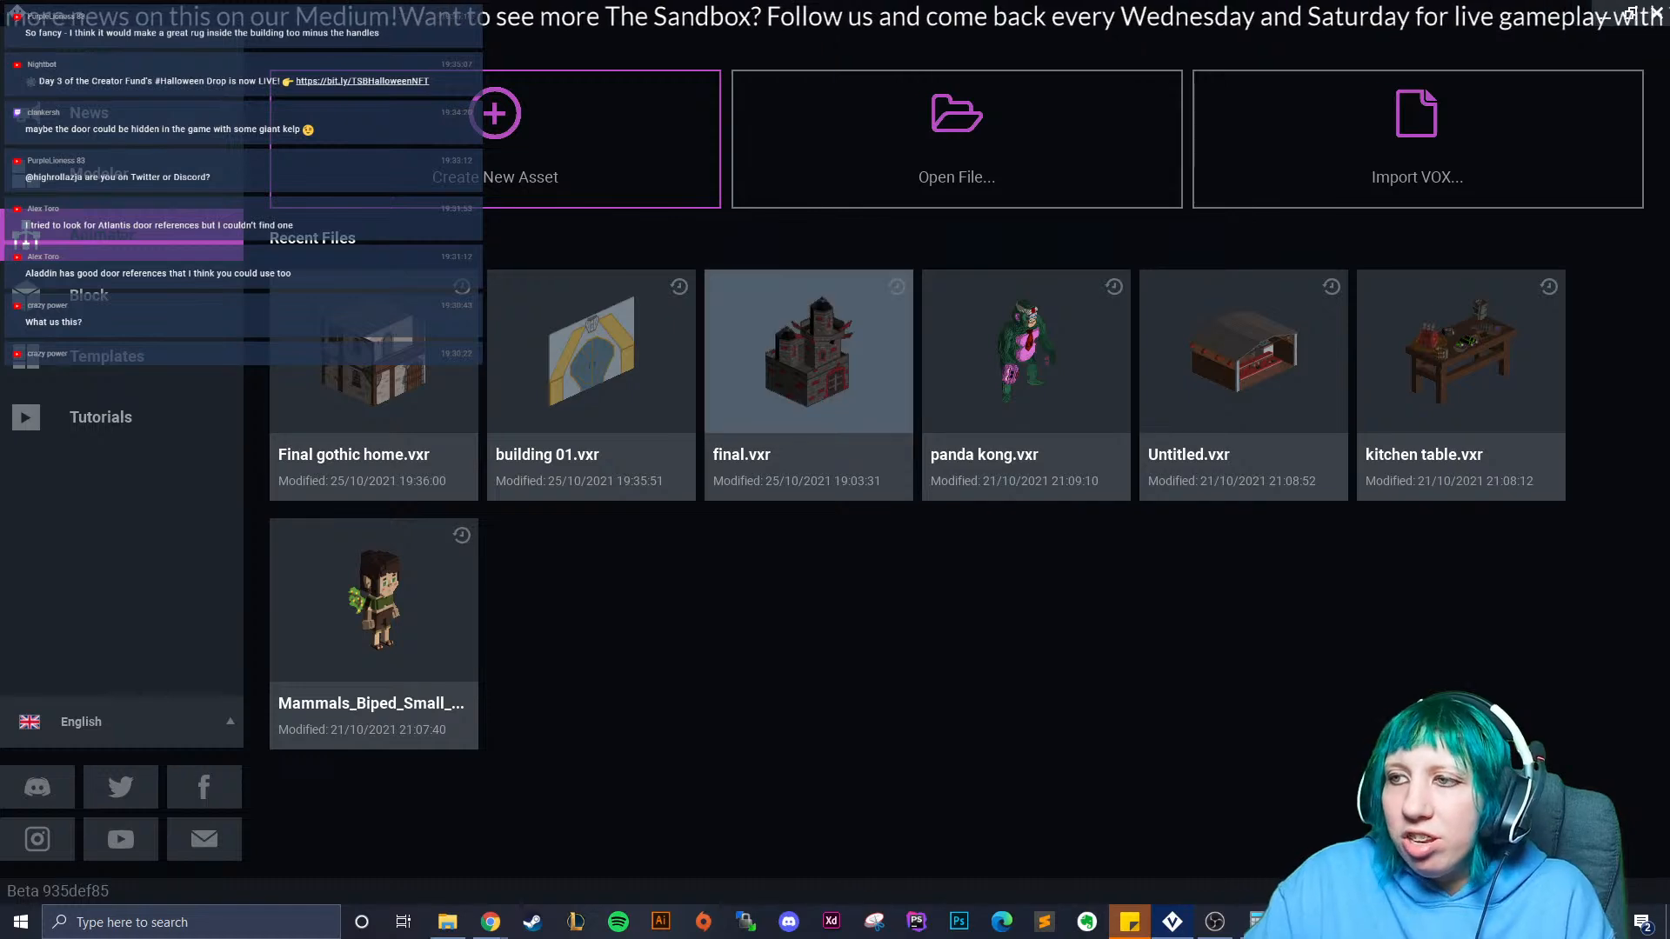
{"action": "left_click", "coordinate": [602, 351]}
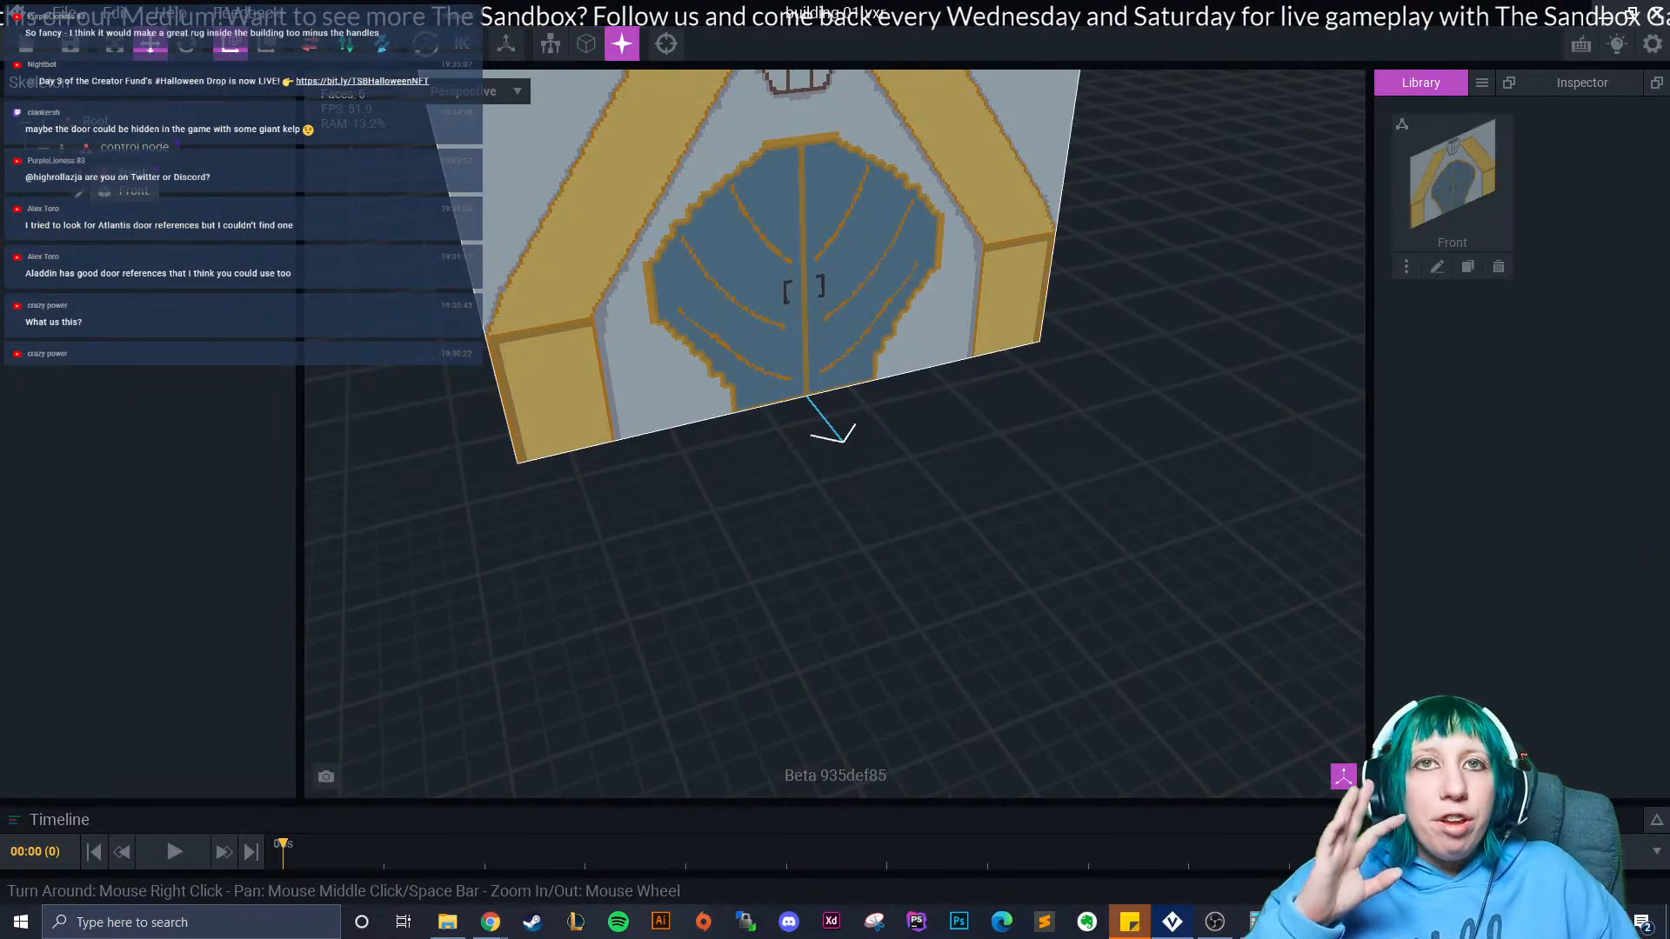
Select the Front wall in the building and open its Front model for voxel editing.
{"action": "right_click_drag", "start_coordinate": [635, 361], "coordinate": [596, 369]}
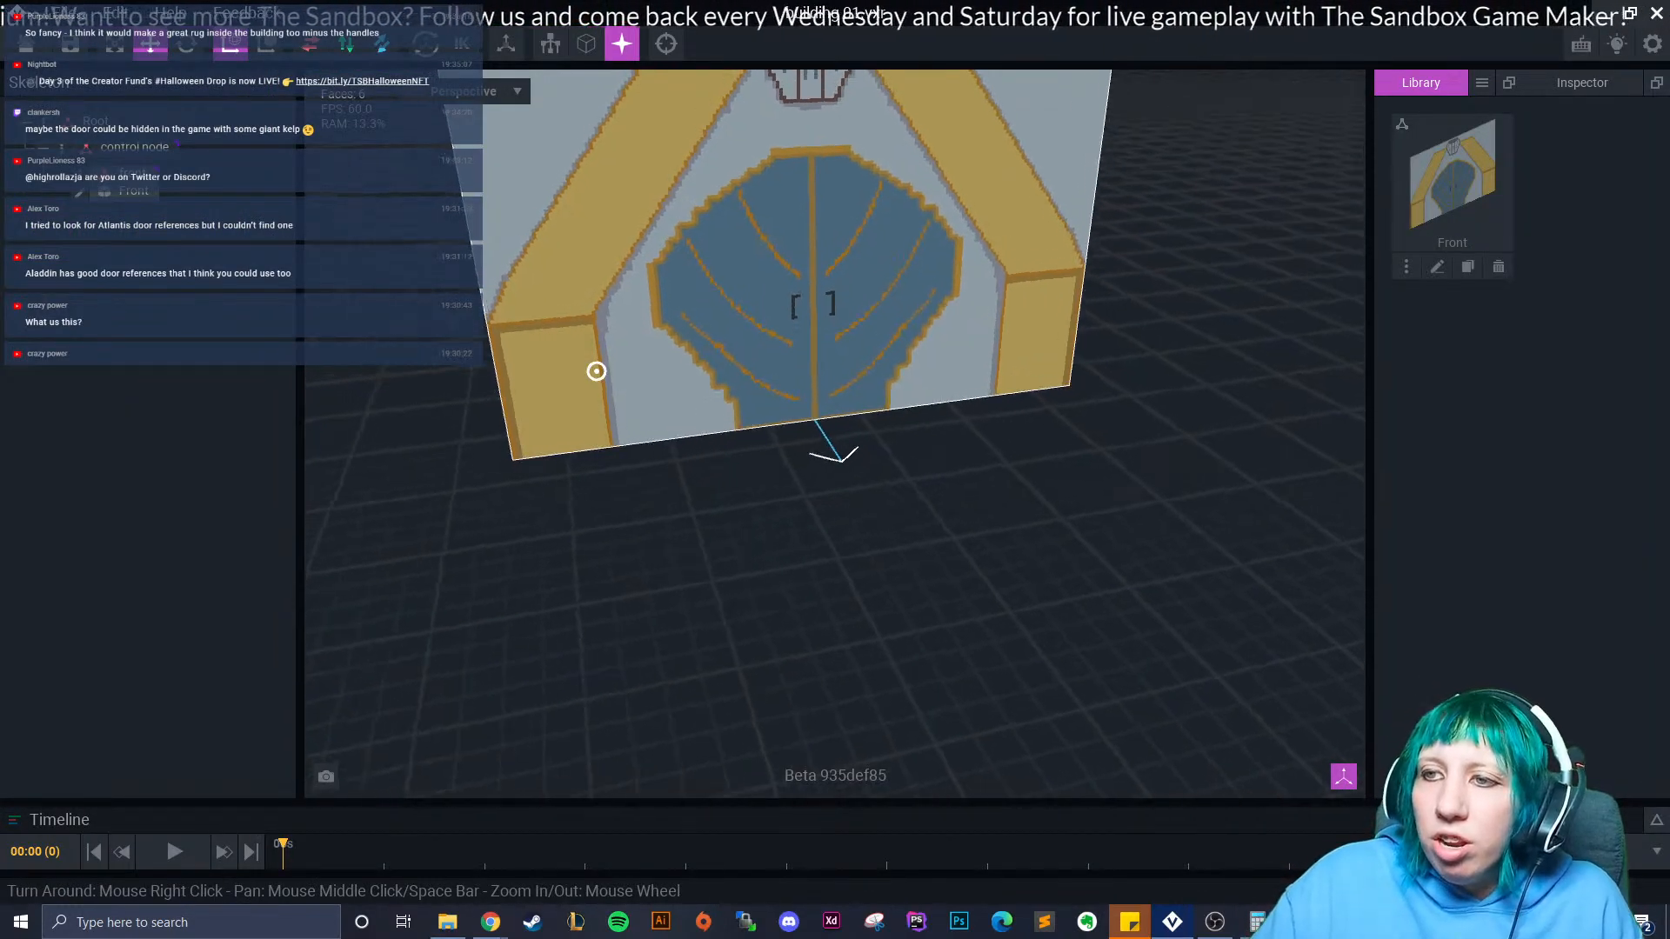
{"action": "scroll", "coordinate": [596, 369], "scroll_direction": "up", "scroll_amount": 4}
{"action": "middle_click_drag", "start_coordinate": [597, 368], "coordinate": [541, 565]}
{"action": "scroll", "coordinate": [541, 545], "scroll_direction": "up", "scroll_amount": 6}
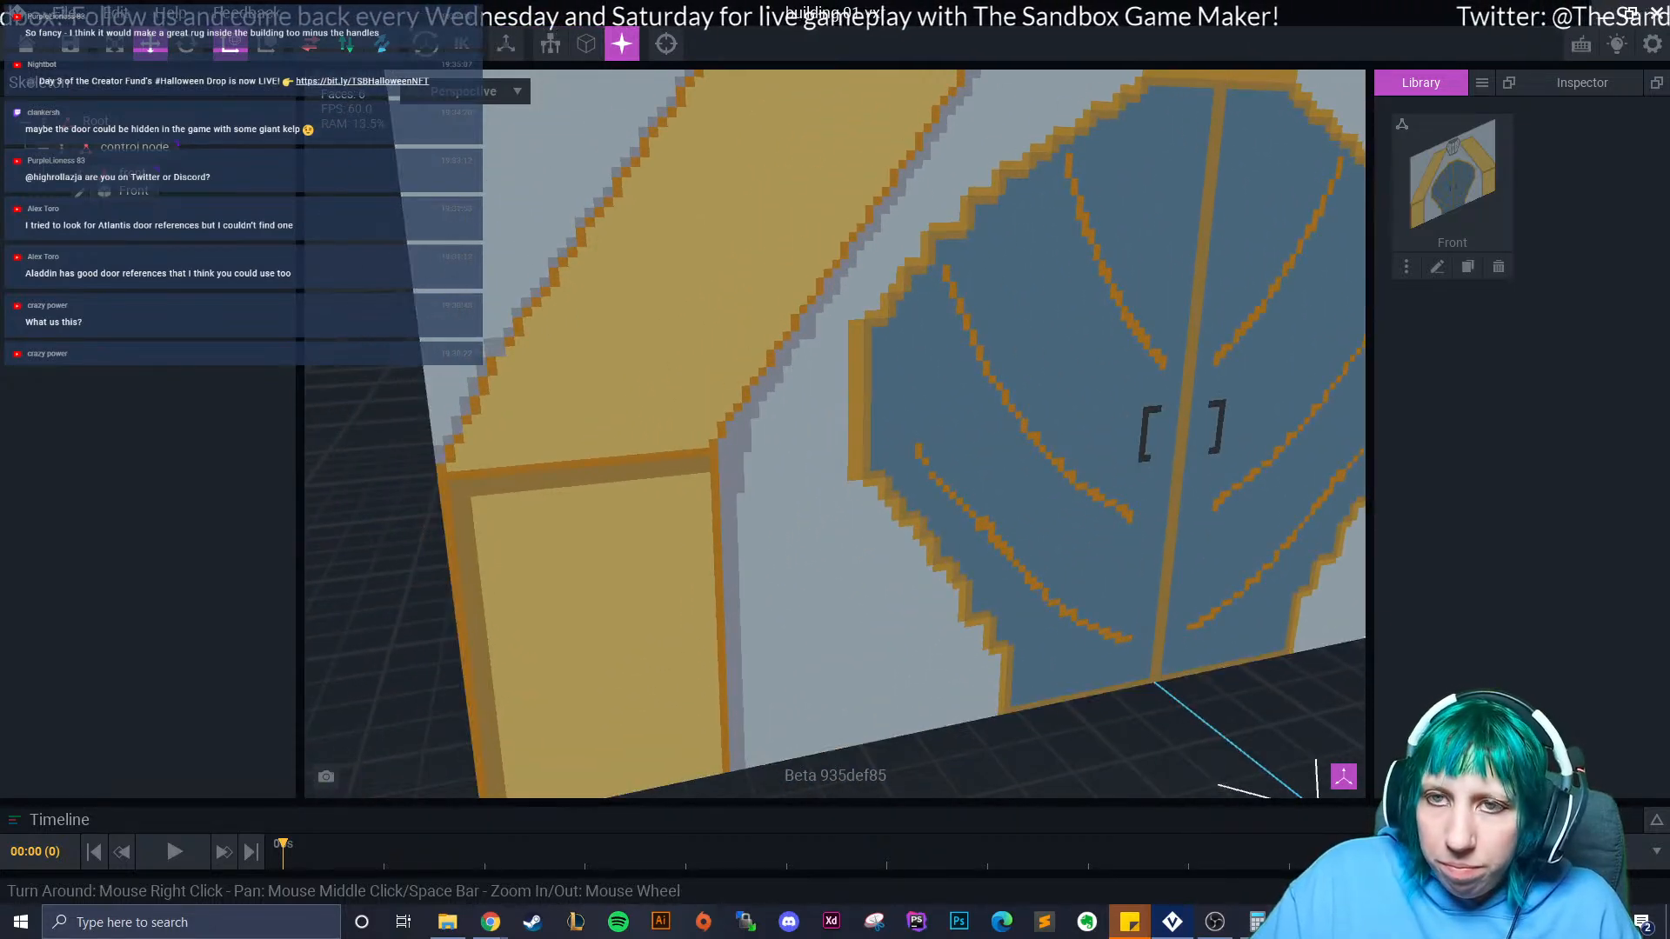
{"action": "right_click_drag", "start_coordinate": [540, 545], "coordinate": [525, 546]}
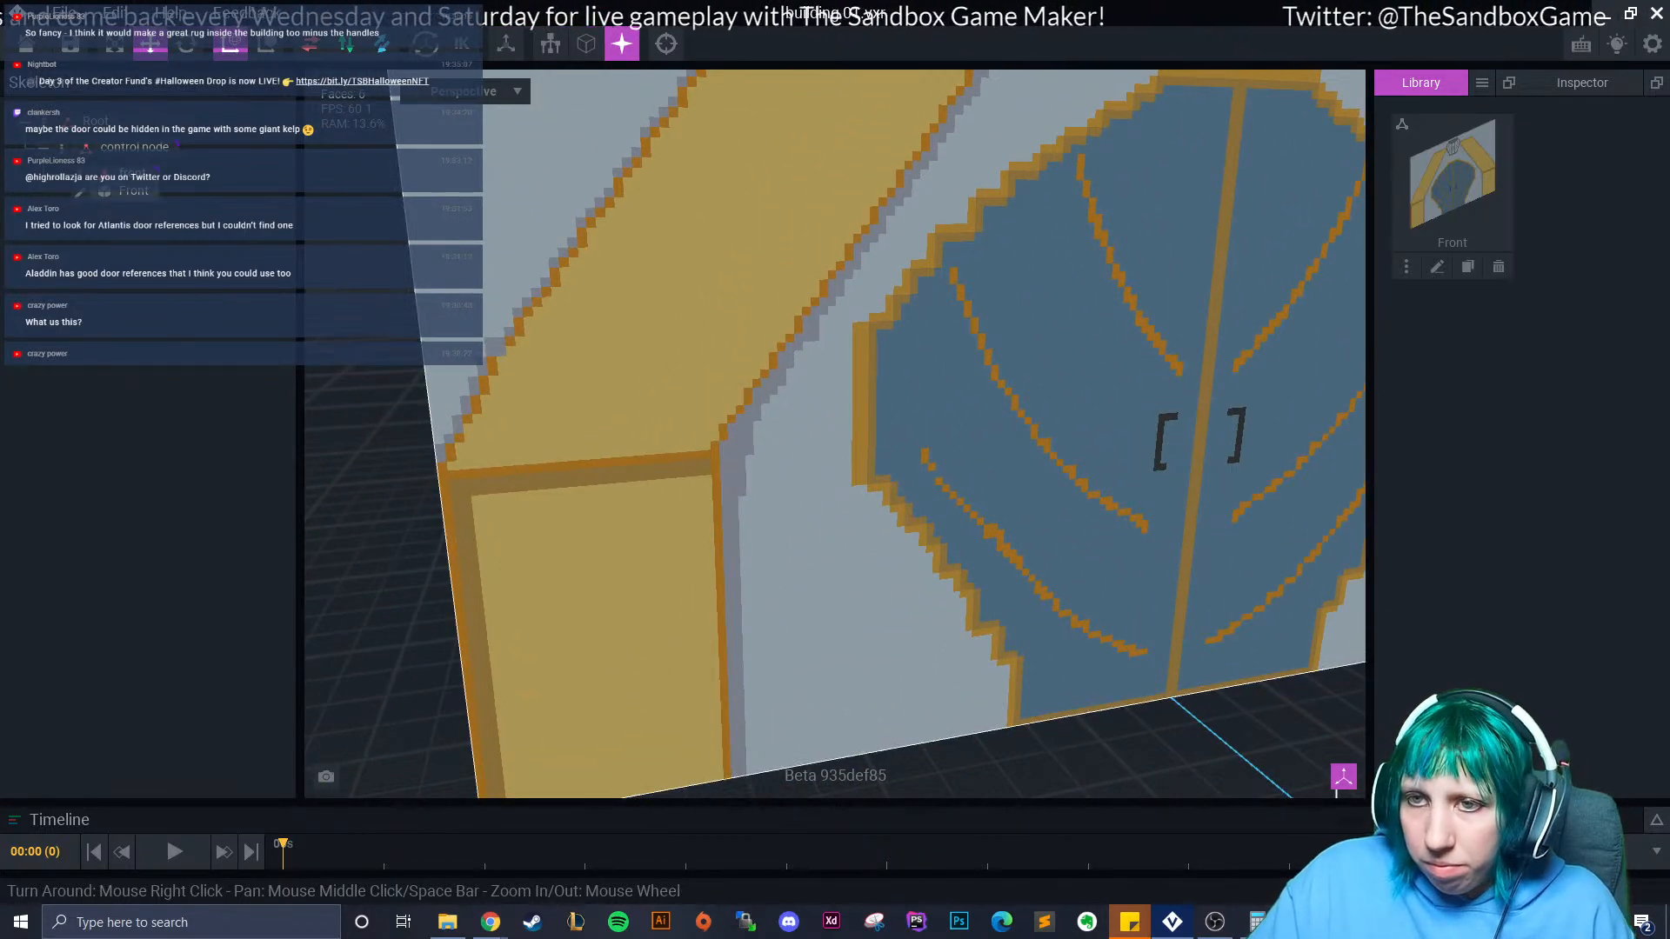
{"action": "left_click", "coordinate": [525, 546]}
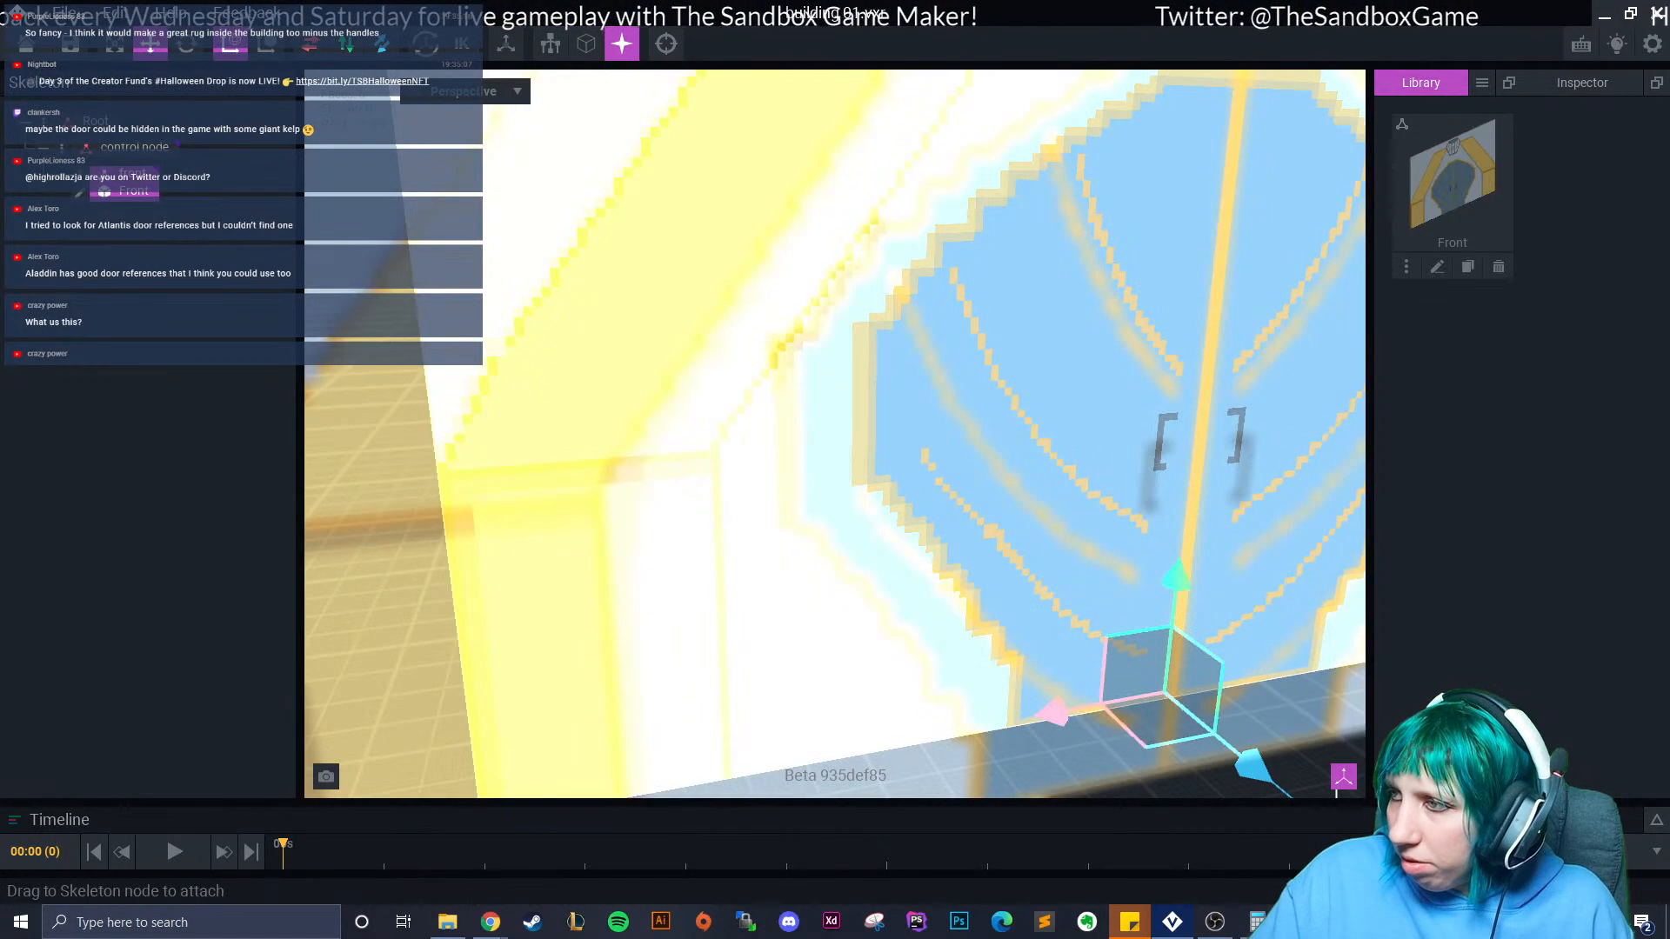
{"action": "left_click", "coordinate": [1437, 266]}
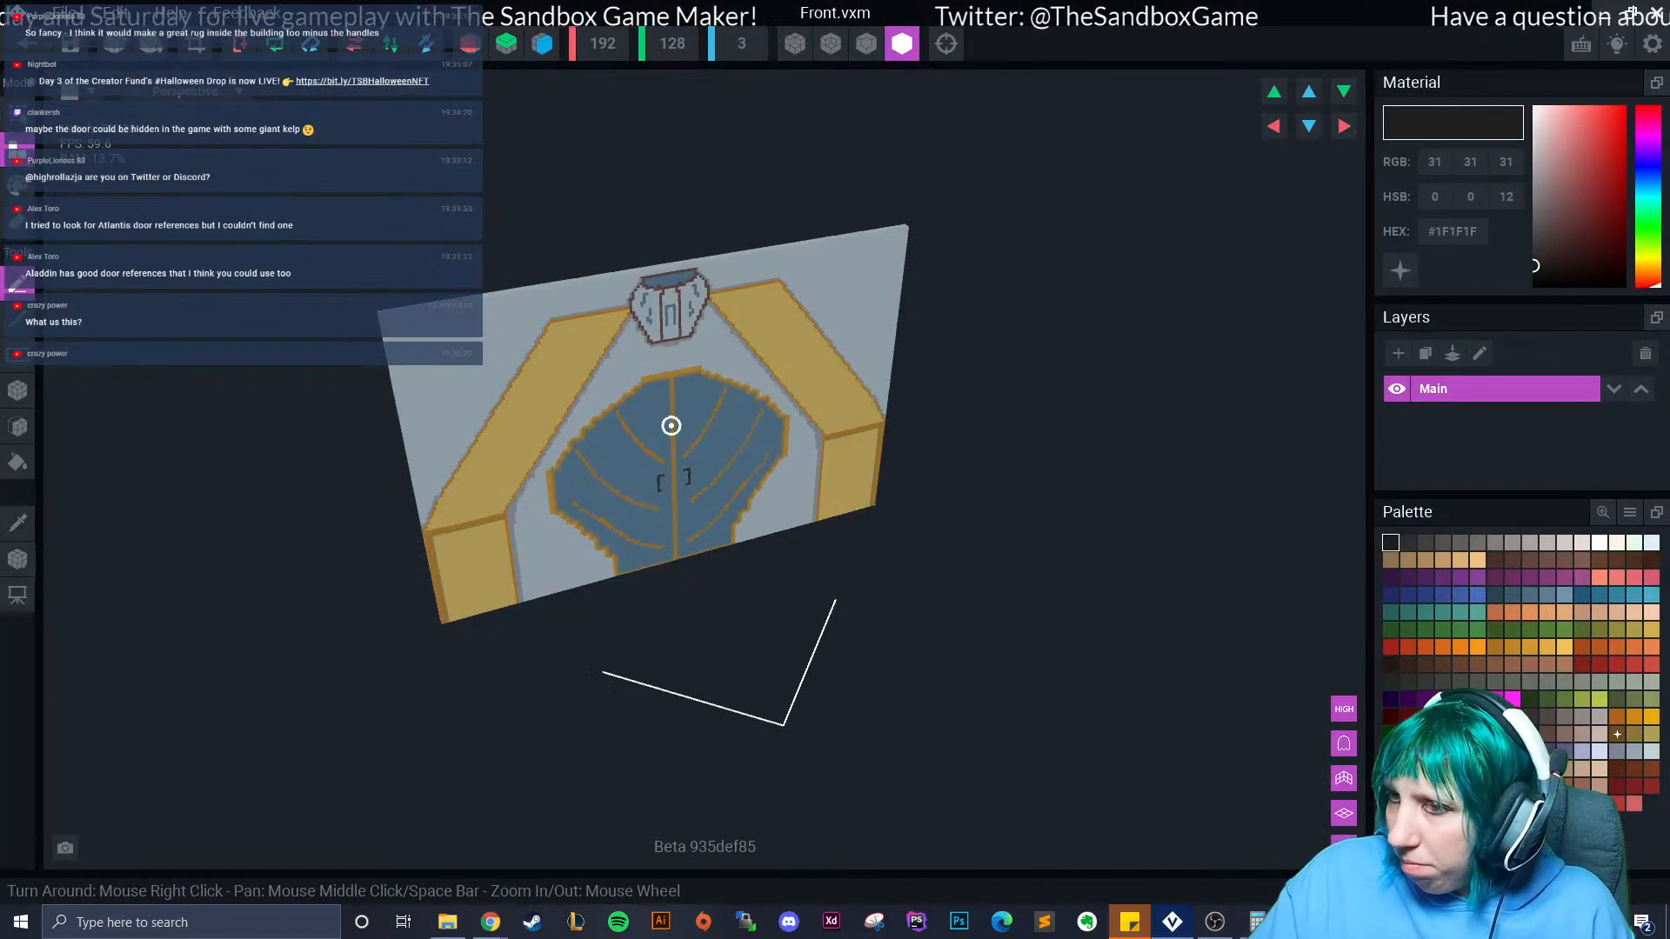
Sample brown #91743C from the left pillar's border and paint shading voxels inside the lowest part of the left slanted beam's outer outline.
{"action": "right_click_drag", "start_coordinate": [787, 570], "coordinate": [704, 589]}
{"action": "scroll", "coordinate": [705, 589], "scroll_direction": "up", "scroll_amount": 4}
{"action": "middle_click_drag", "start_coordinate": [705, 589], "coordinate": [961, 352]}
{"action": "scroll", "coordinate": [961, 352], "scroll_direction": "up", "scroll_amount": 1}
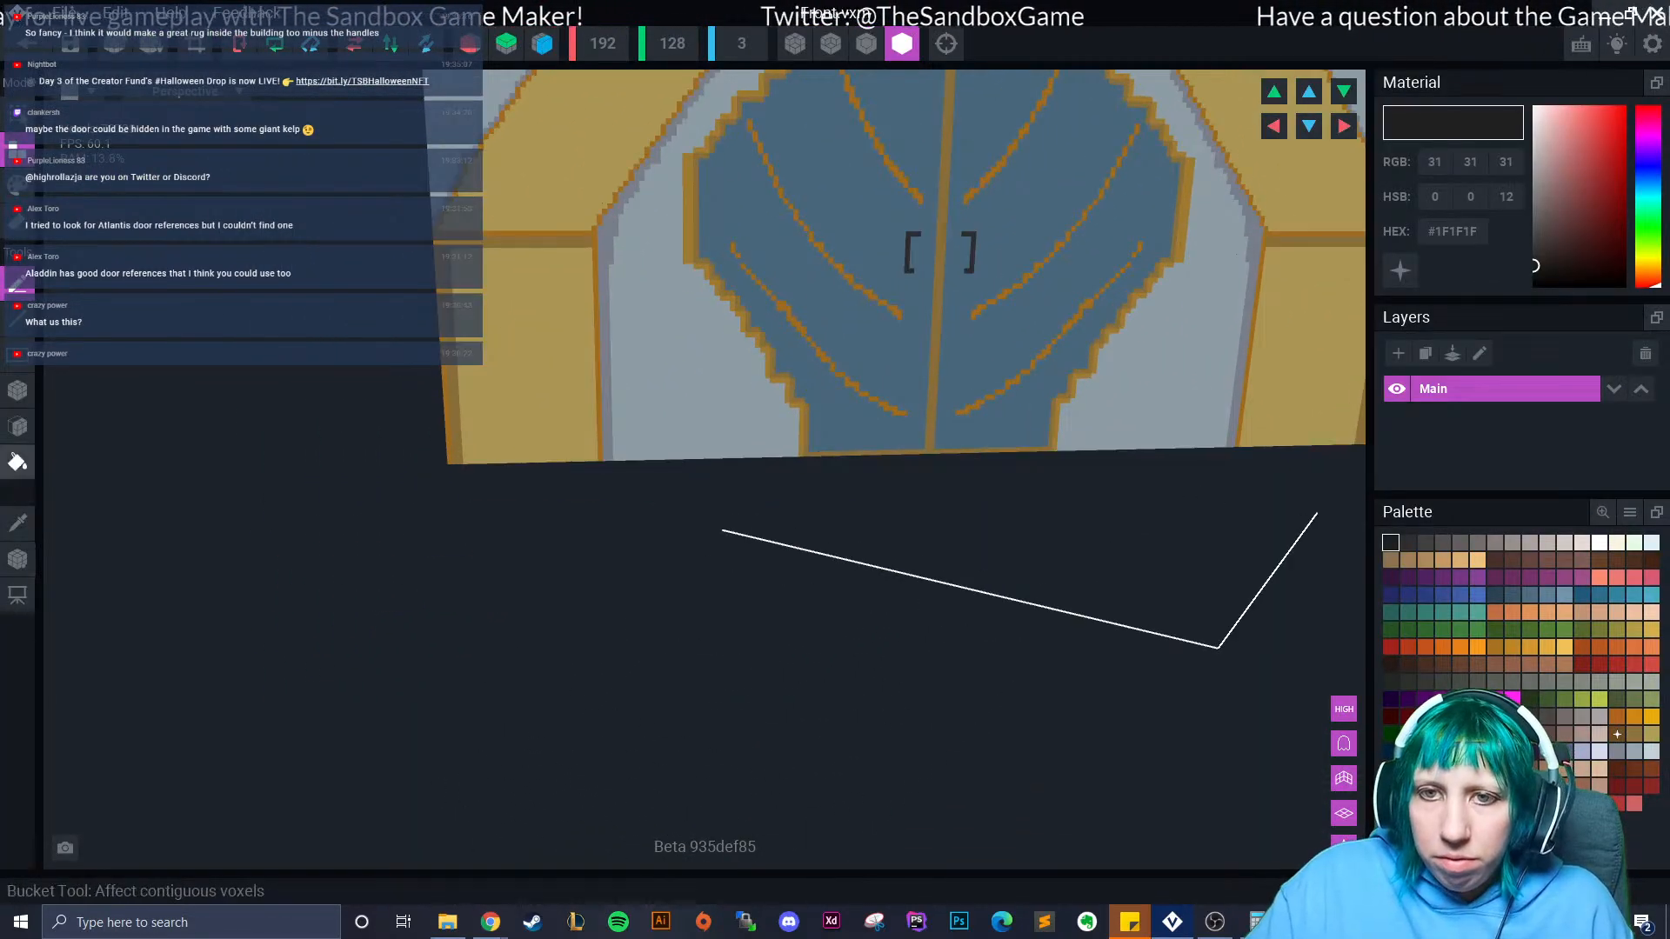
{"action": "left_click", "coordinate": [18, 523]}
{"action": "left_click", "coordinate": [446, 245]}
{"action": "middle_click_drag", "start_coordinate": [446, 246], "coordinate": [433, 316]}
{"action": "scroll", "coordinate": [340, 388], "scroll_direction": "up", "scroll_amount": 5}
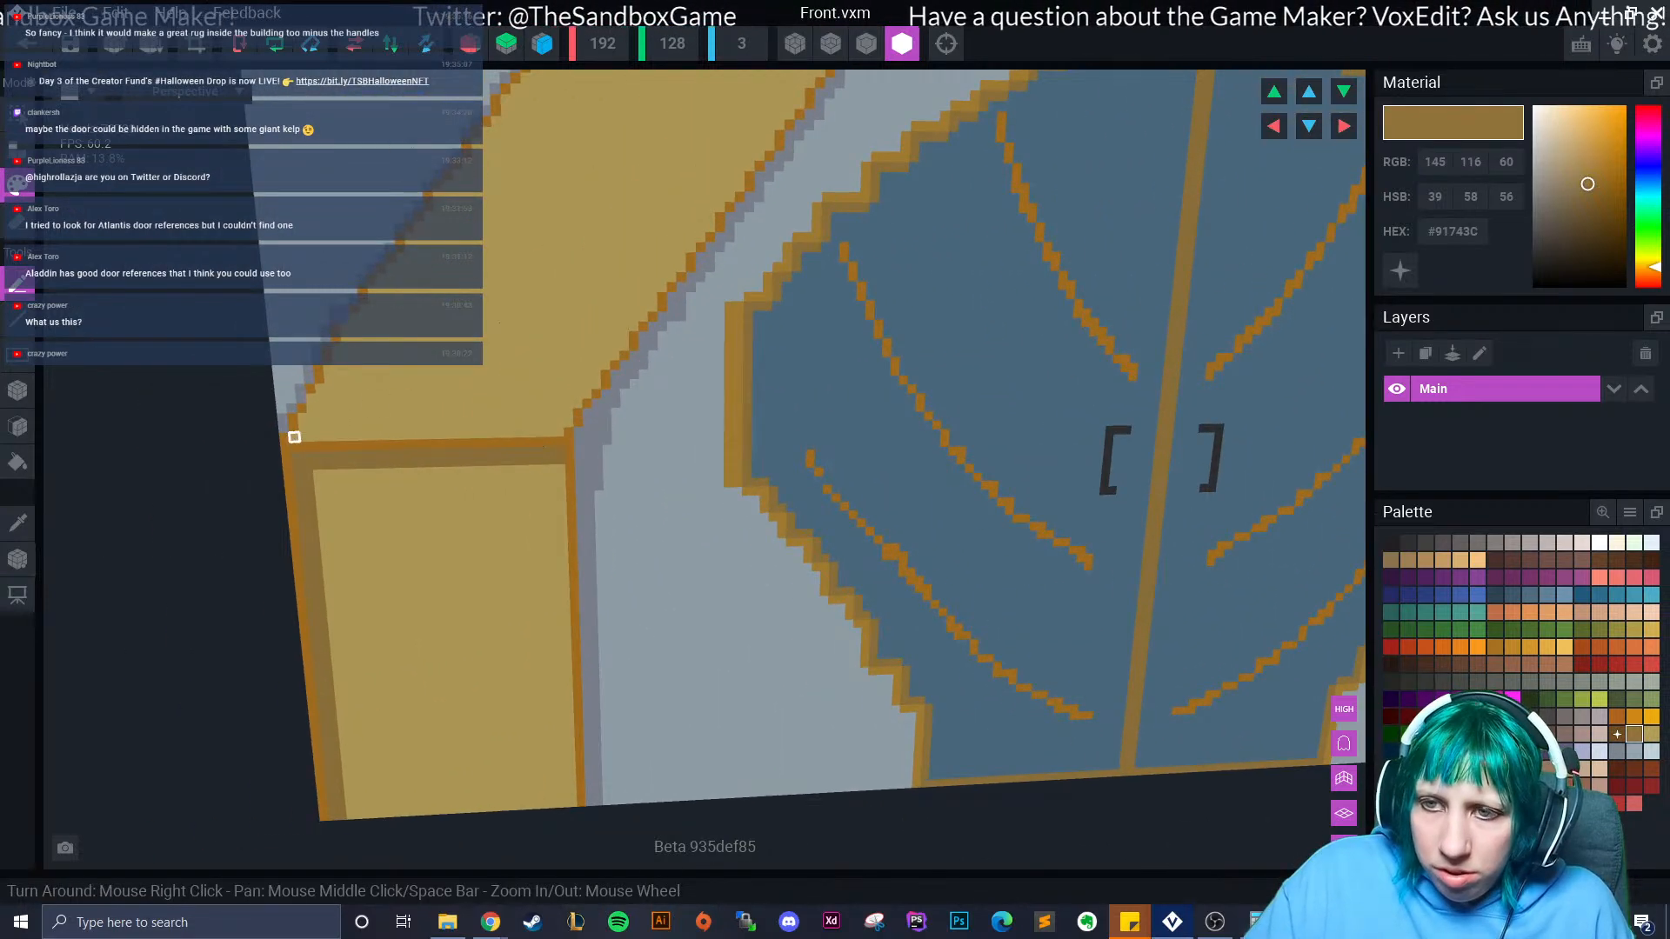
{"action": "left_click_drag", "start_coordinate": [305, 426], "coordinate": [310, 399]}
{"action": "left_click", "coordinate": [321, 388]}
{"action": "left_click", "coordinate": [328, 378]}
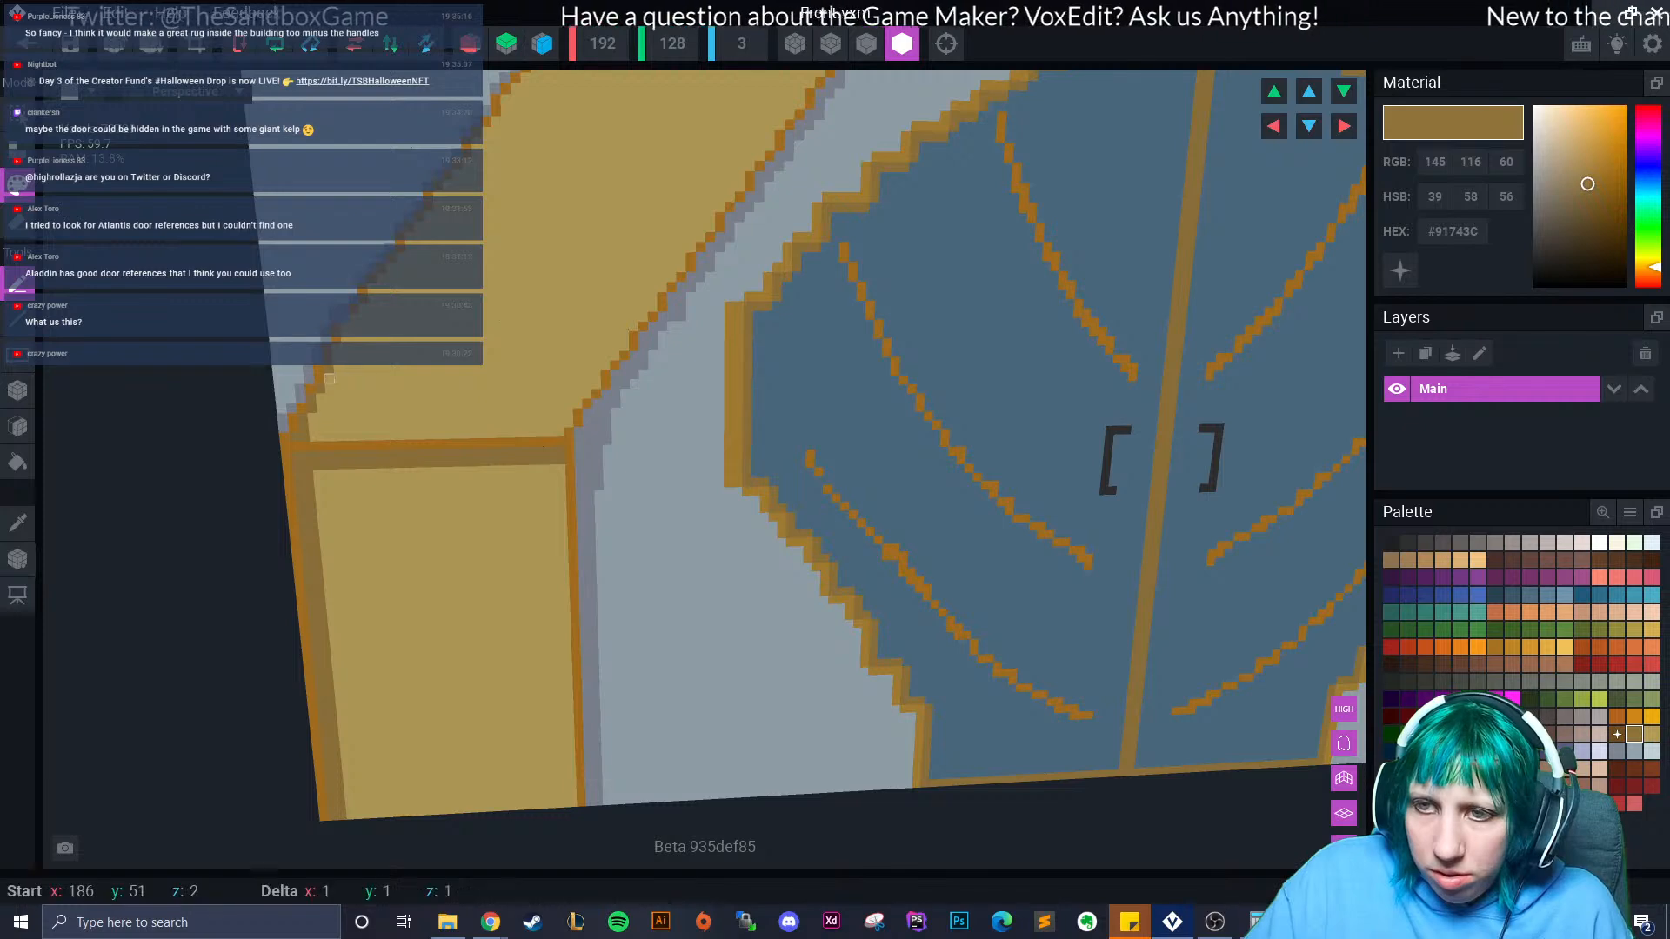
Extend the brown stair-step shading up along the inside of the left slanted beam's outer outline to about mid-height.
{"action": "left_click", "coordinate": [337, 348]}
{"action": "left_click", "coordinate": [345, 329]}
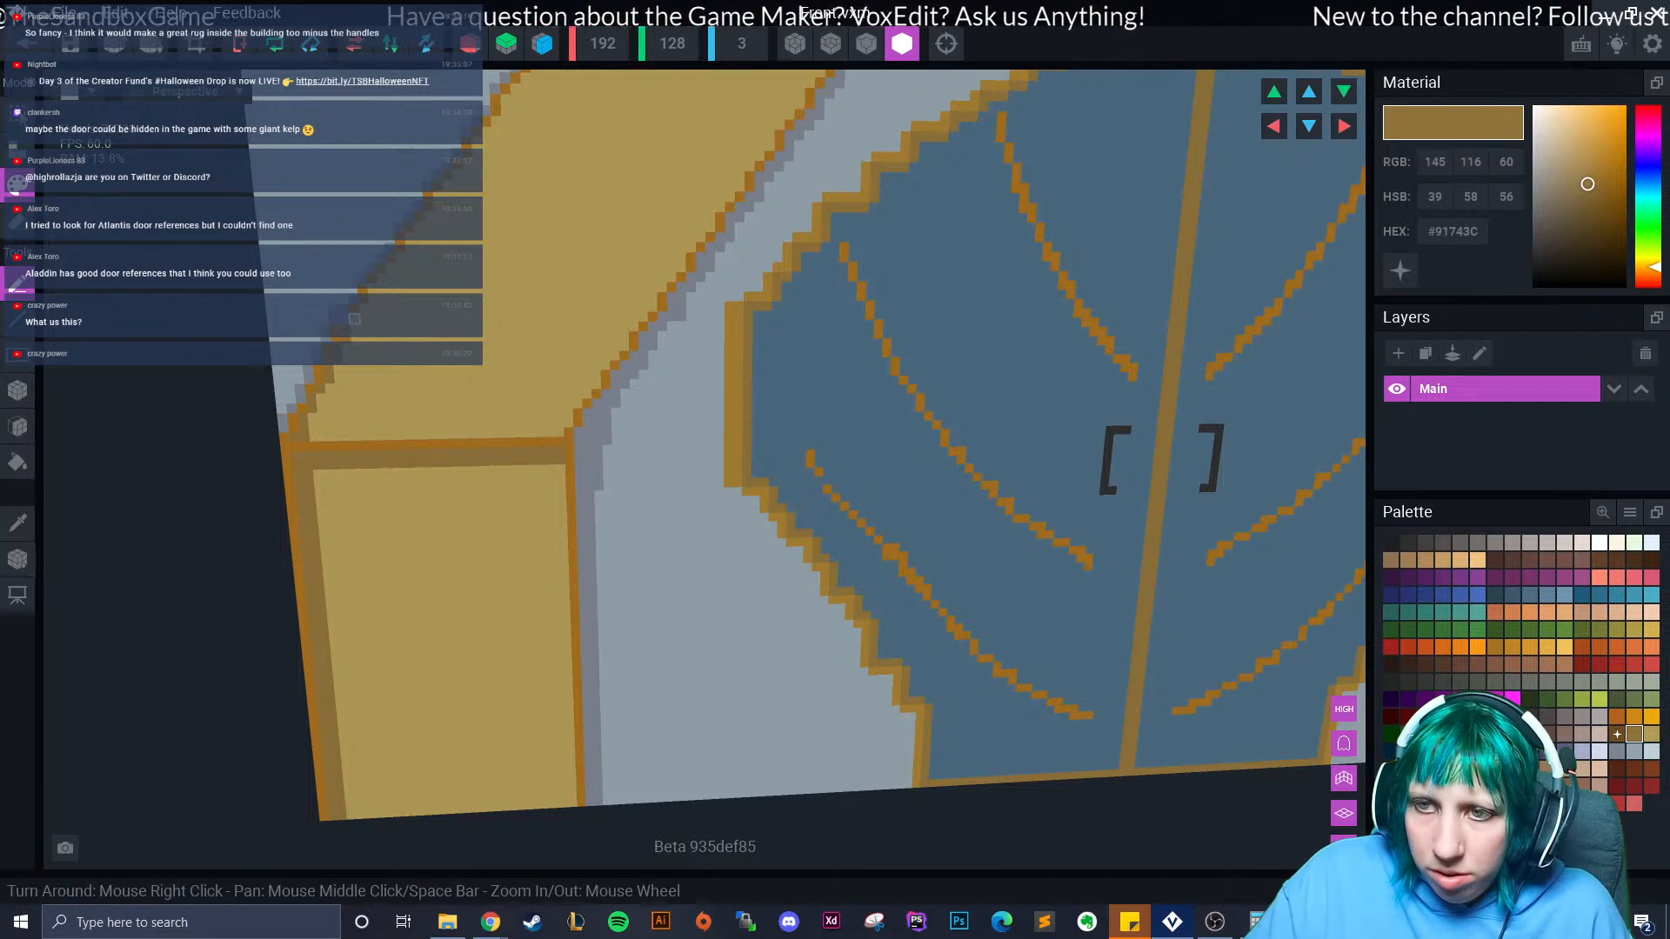
{"action": "left_click", "coordinate": [374, 298]}
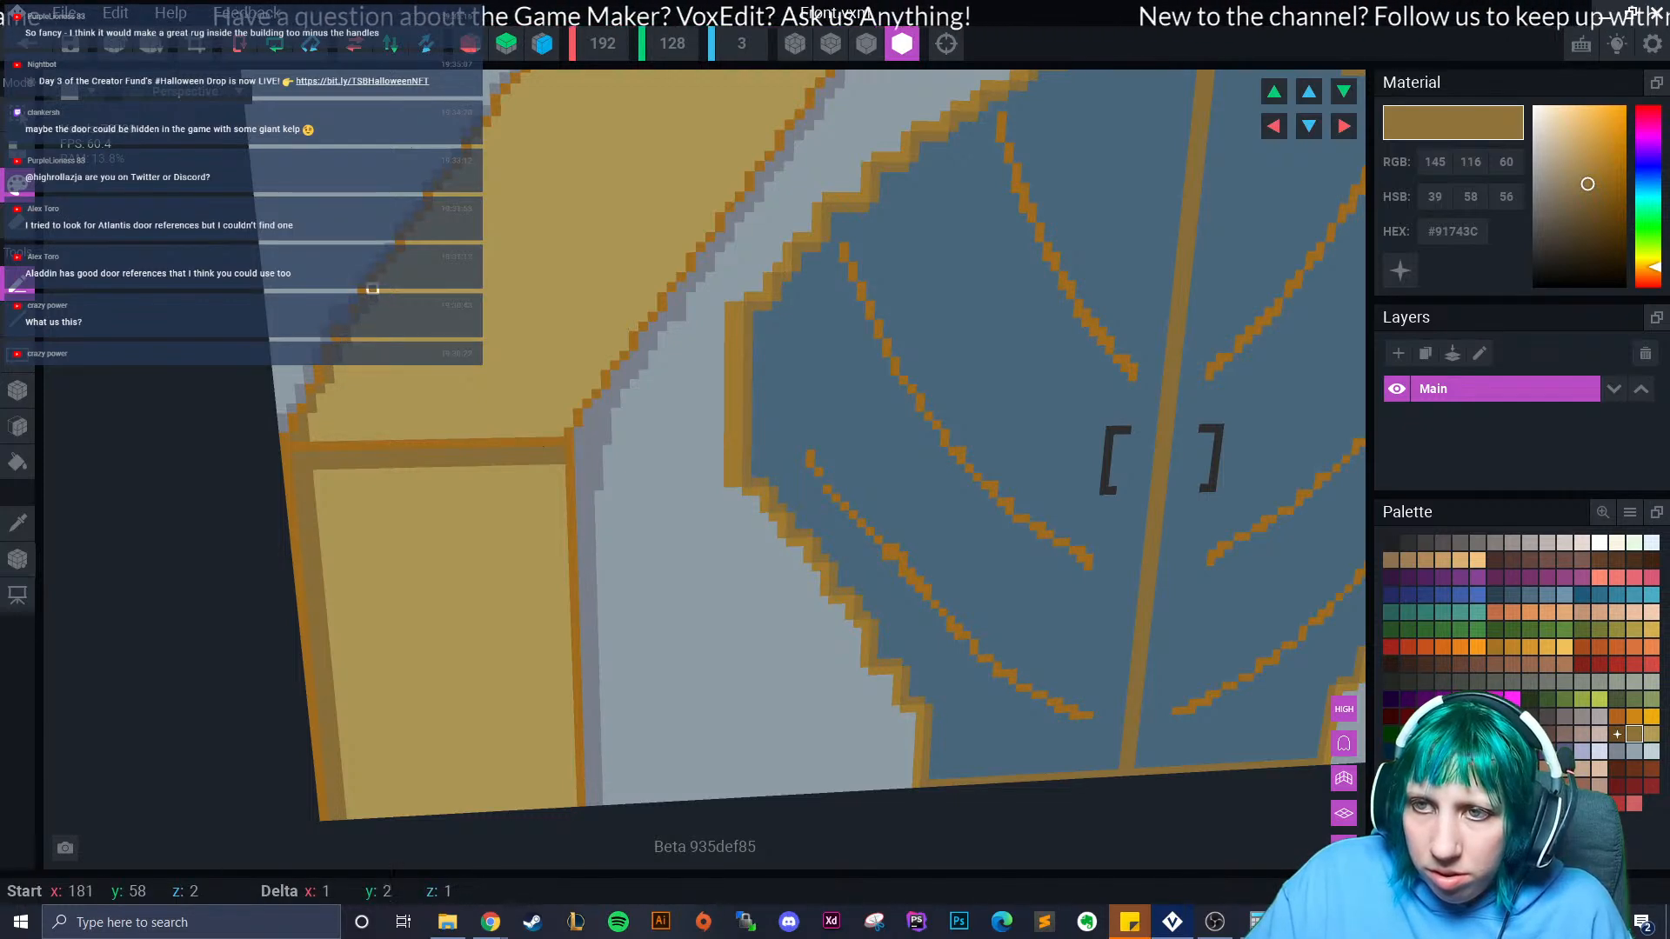
{"action": "left_click", "coordinate": [406, 250]}
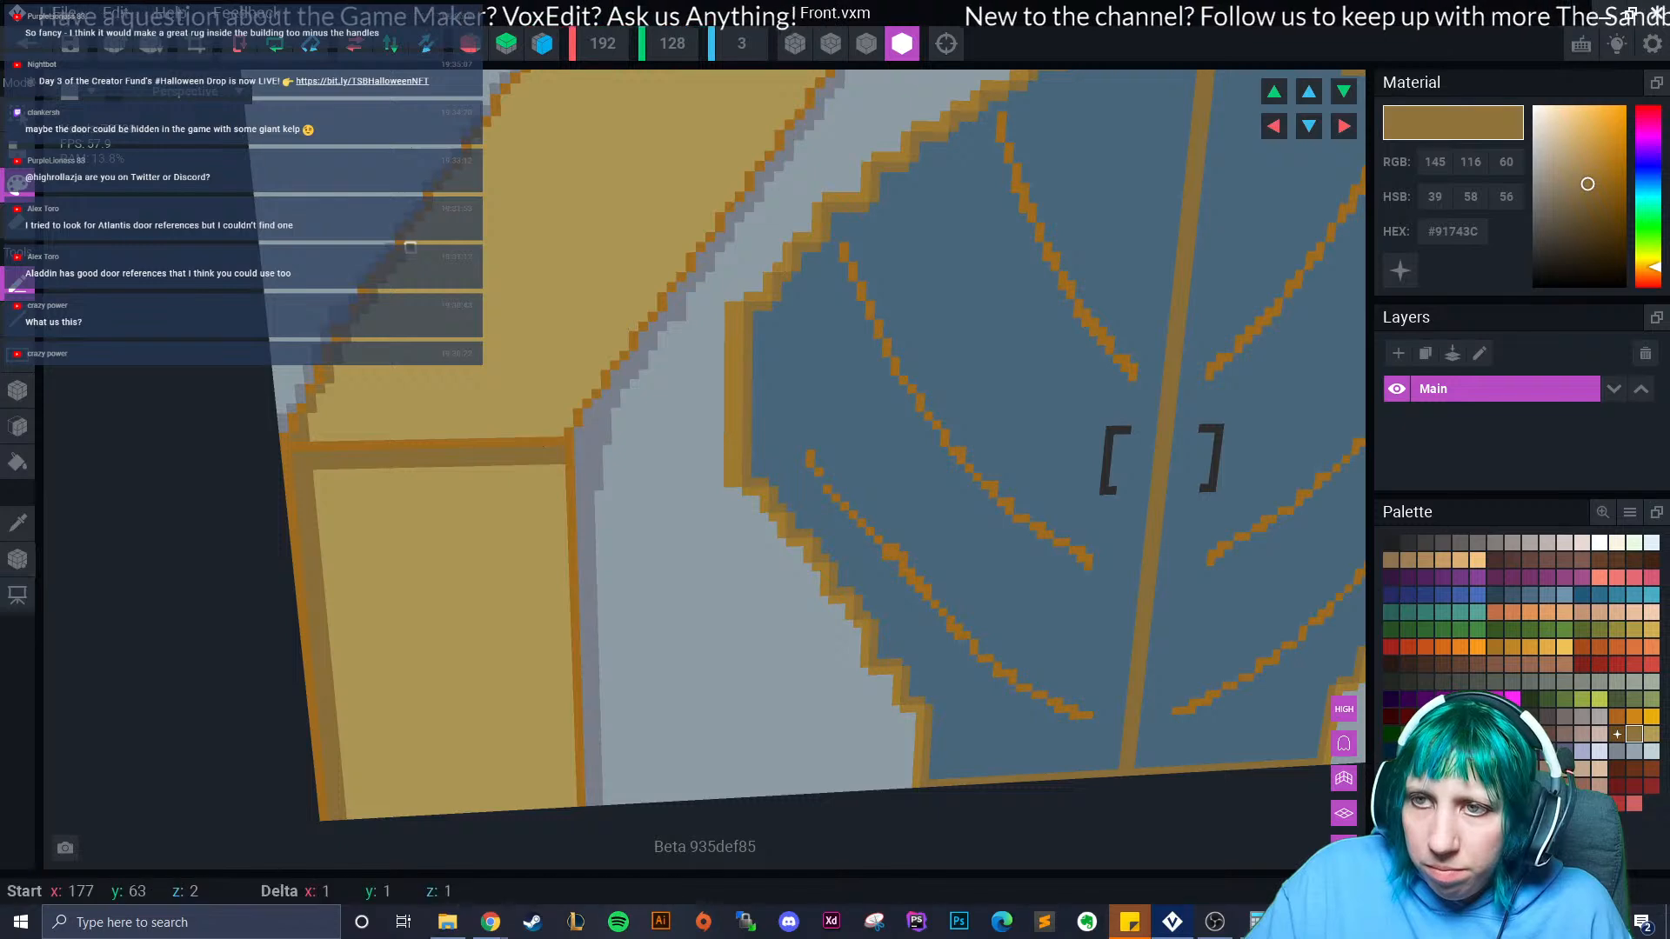
{"action": "left_click", "coordinate": [411, 237]}
{"action": "left_click", "coordinate": [439, 205]}
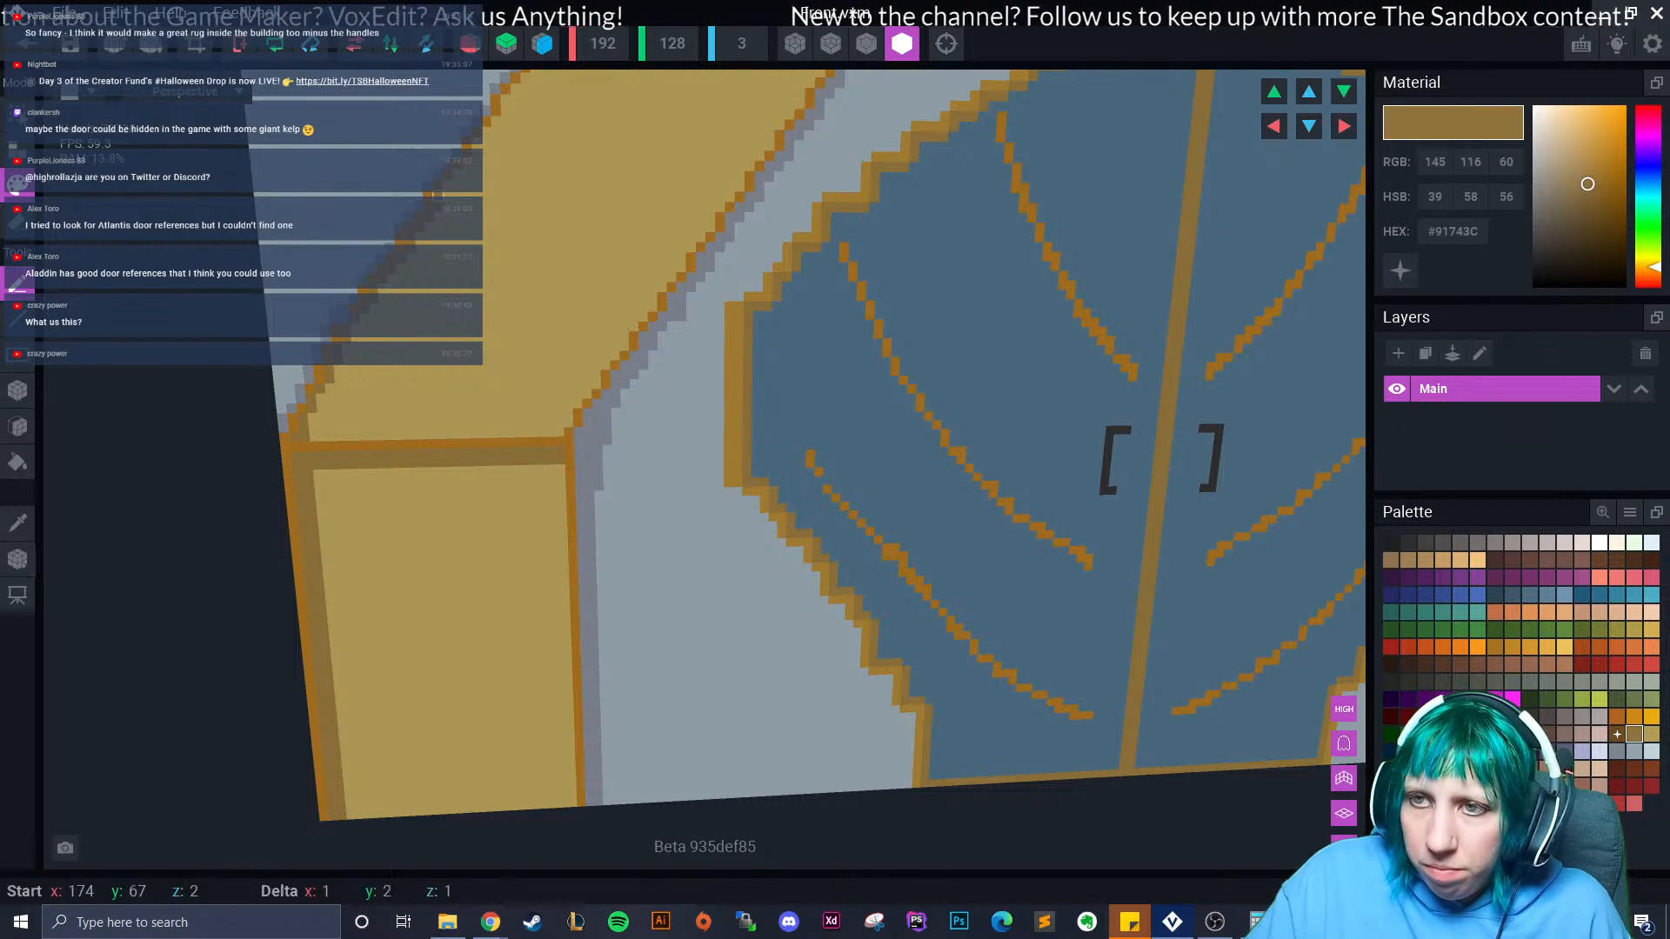
{"action": "left_click", "coordinate": [481, 139]}
Paint brown #91743C shading voxels inside the upper half of the left slanted beam's outer outline.
{"action": "middle_click_drag", "start_coordinate": [559, 144], "coordinate": [488, 233]}
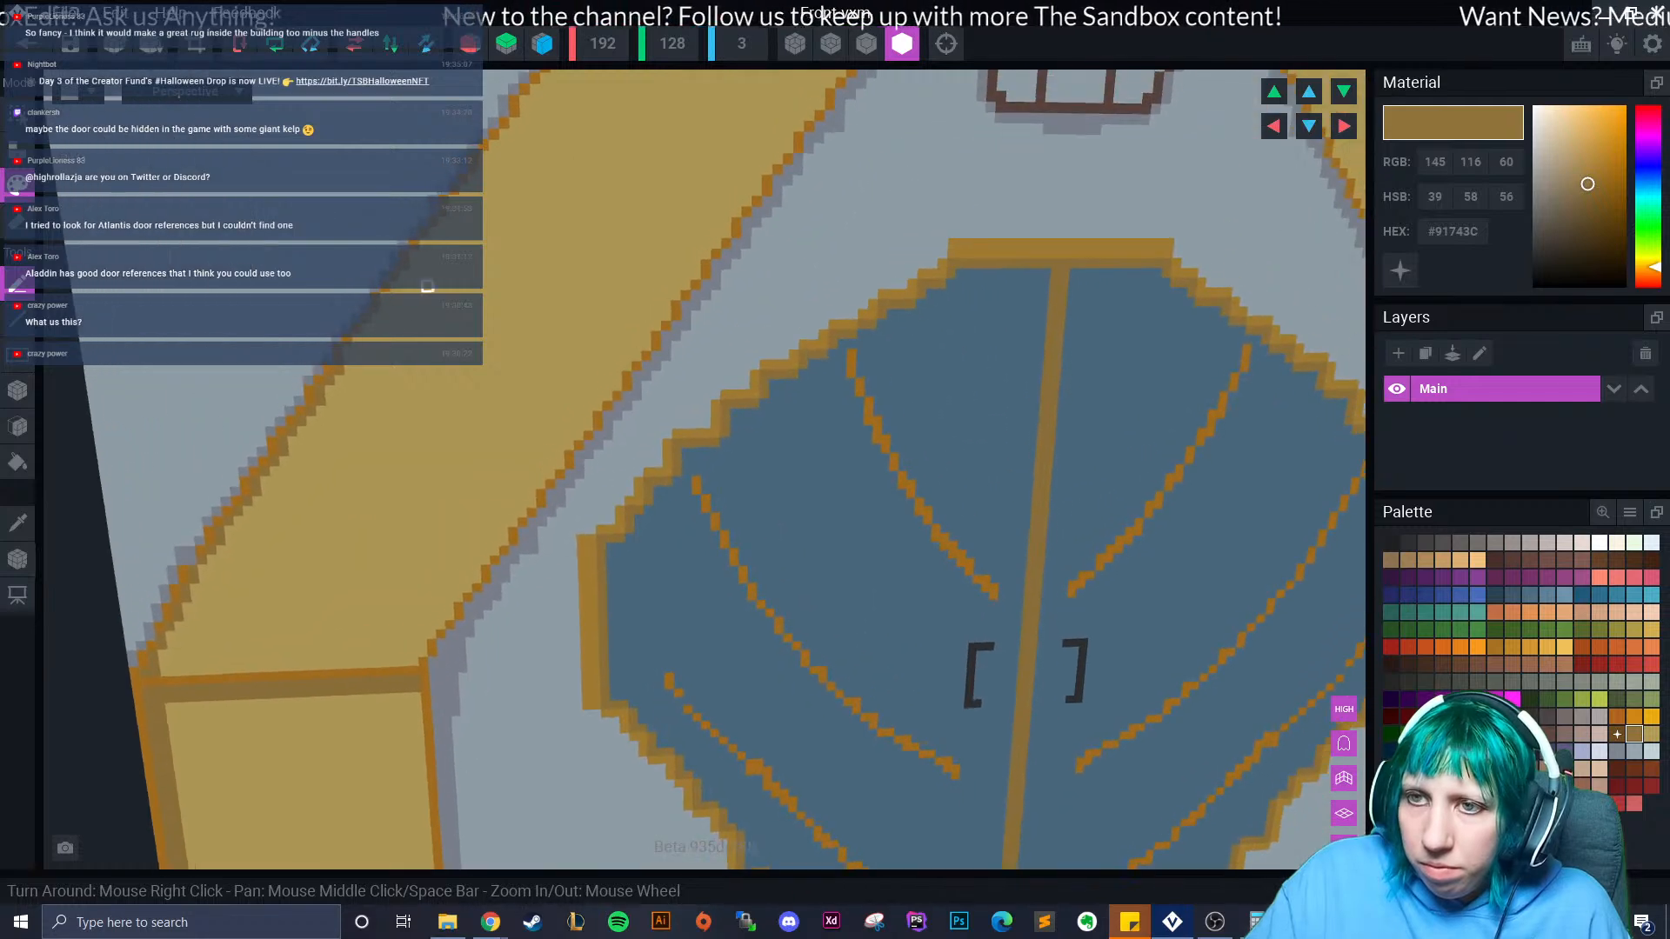
{"action": "left_click", "coordinate": [349, 349]}
{"action": "left_click", "coordinate": [369, 327]}
{"action": "left_click_drag", "start_coordinate": [388, 306], "coordinate": [417, 253]}
{"action": "left_click", "coordinate": [406, 275]}
{"action": "left_click", "coordinate": [426, 245]}
{"action": "left_click", "coordinate": [445, 222]}
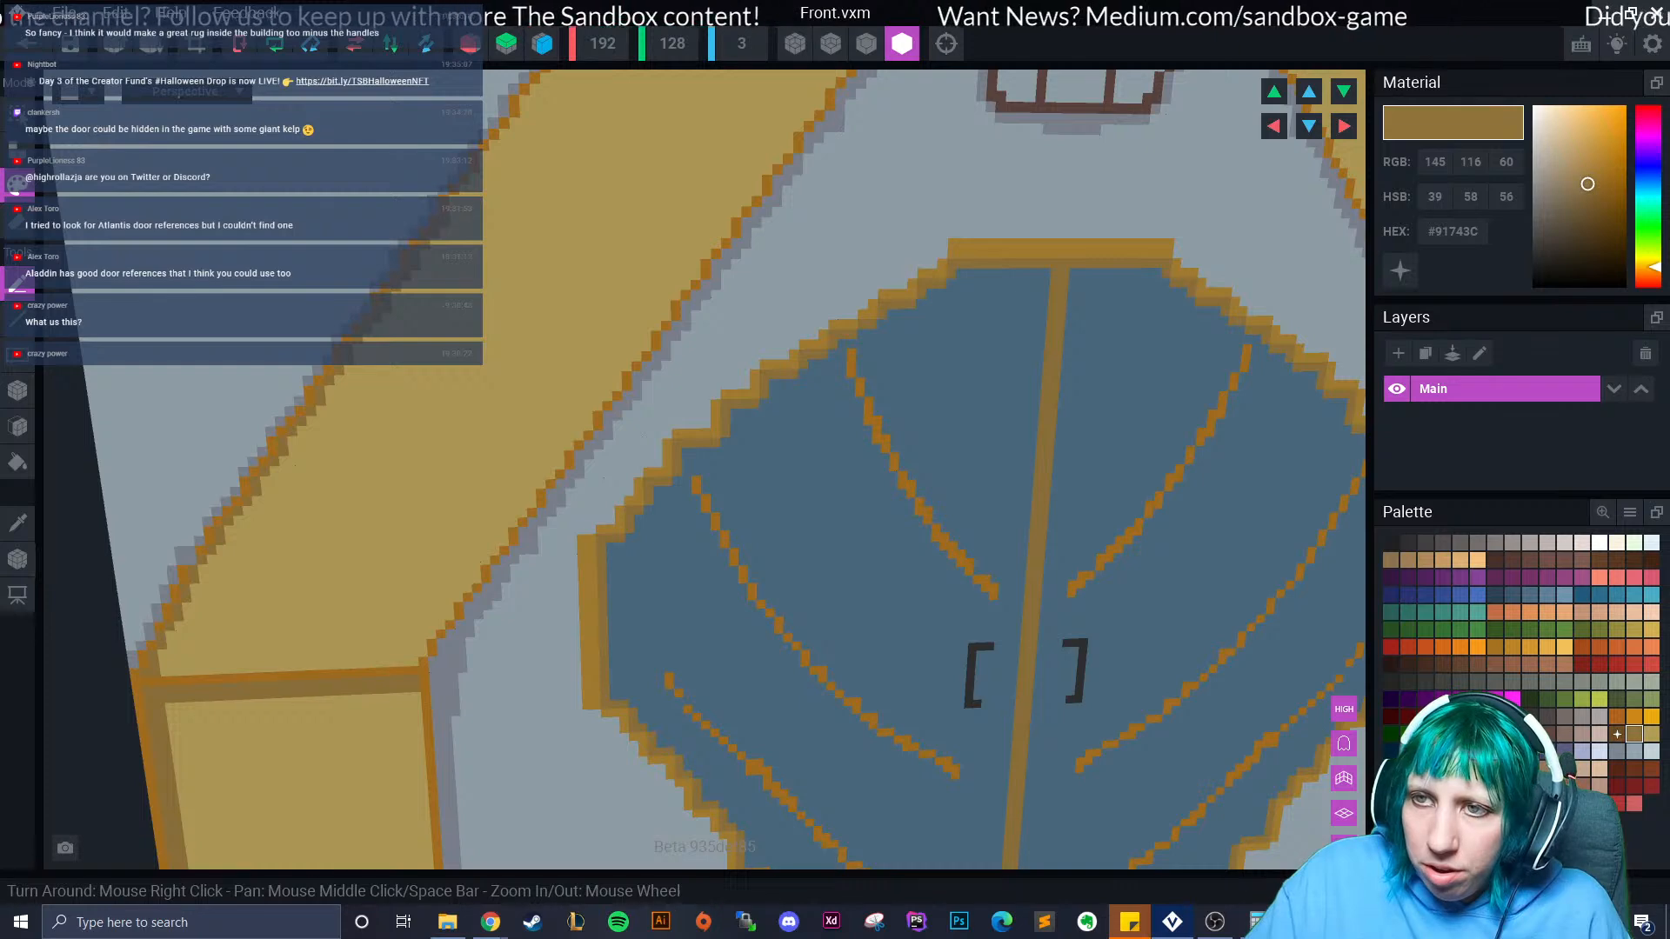
{"action": "left_click", "coordinate": [464, 207]}
{"action": "left_click", "coordinate": [472, 184]}
Paint a horizontal brown #91743C shading row beneath the left beam's top outline, running up to the vase-shaped emblem.
{"action": "scroll", "coordinate": [518, 242], "scroll_direction": "down", "scroll_amount": 6}
{"action": "scroll", "coordinate": [658, 513], "scroll_direction": "up", "scroll_amount": 8}
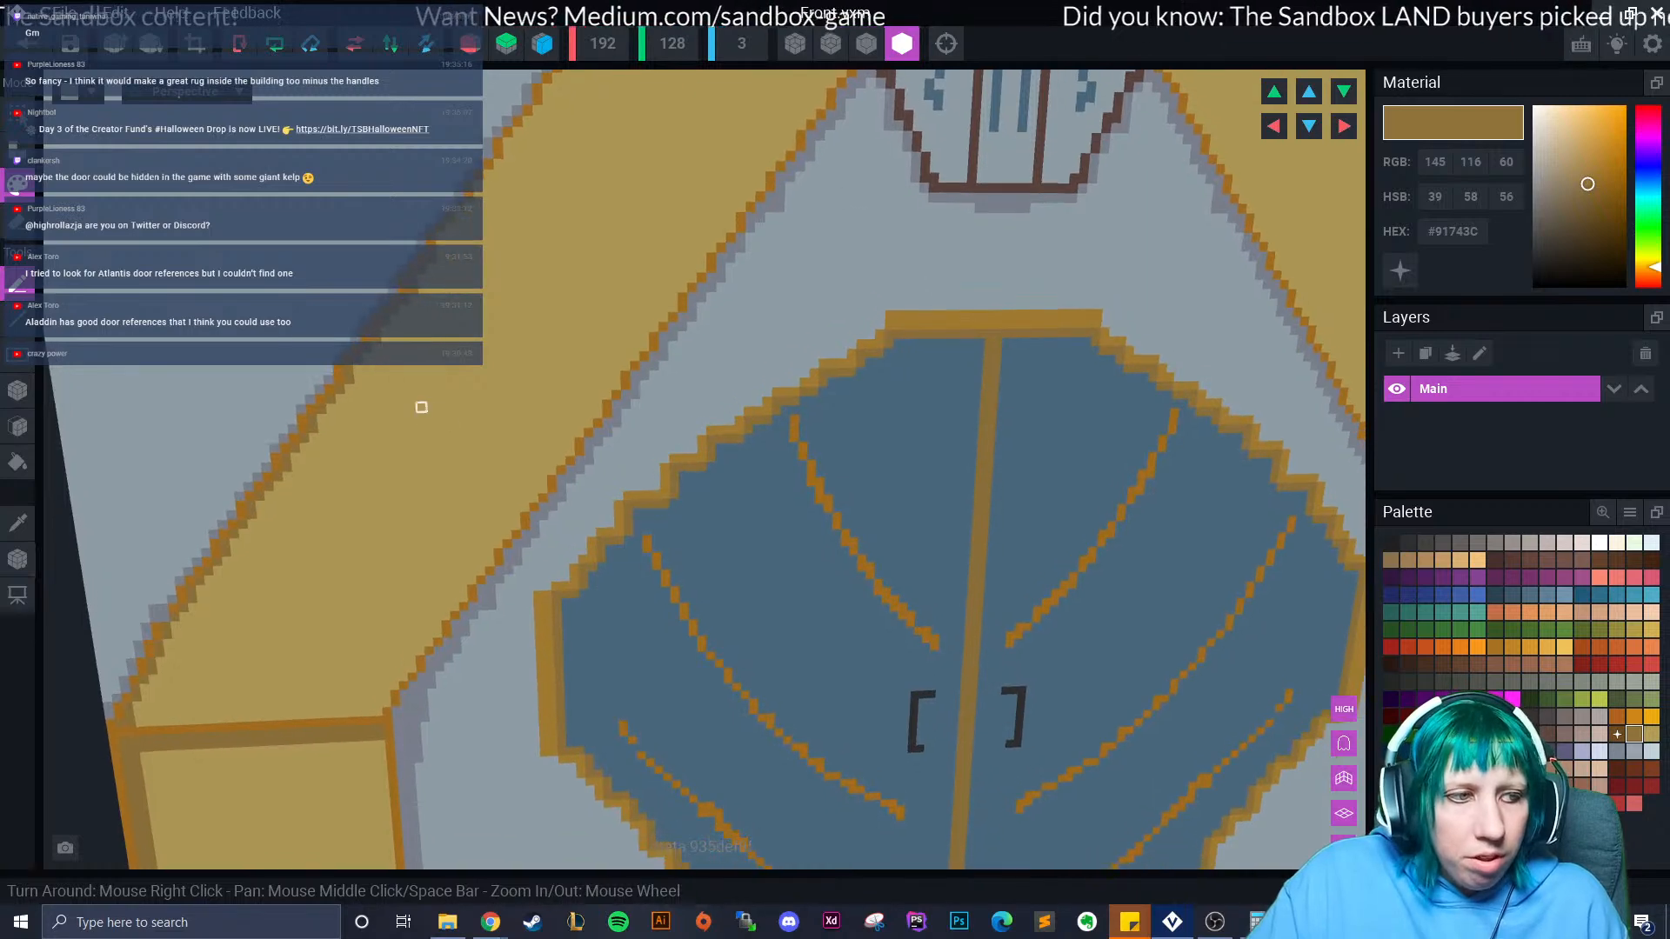
{"action": "scroll", "coordinate": [470, 426], "scroll_direction": "up", "scroll_amount": 3}
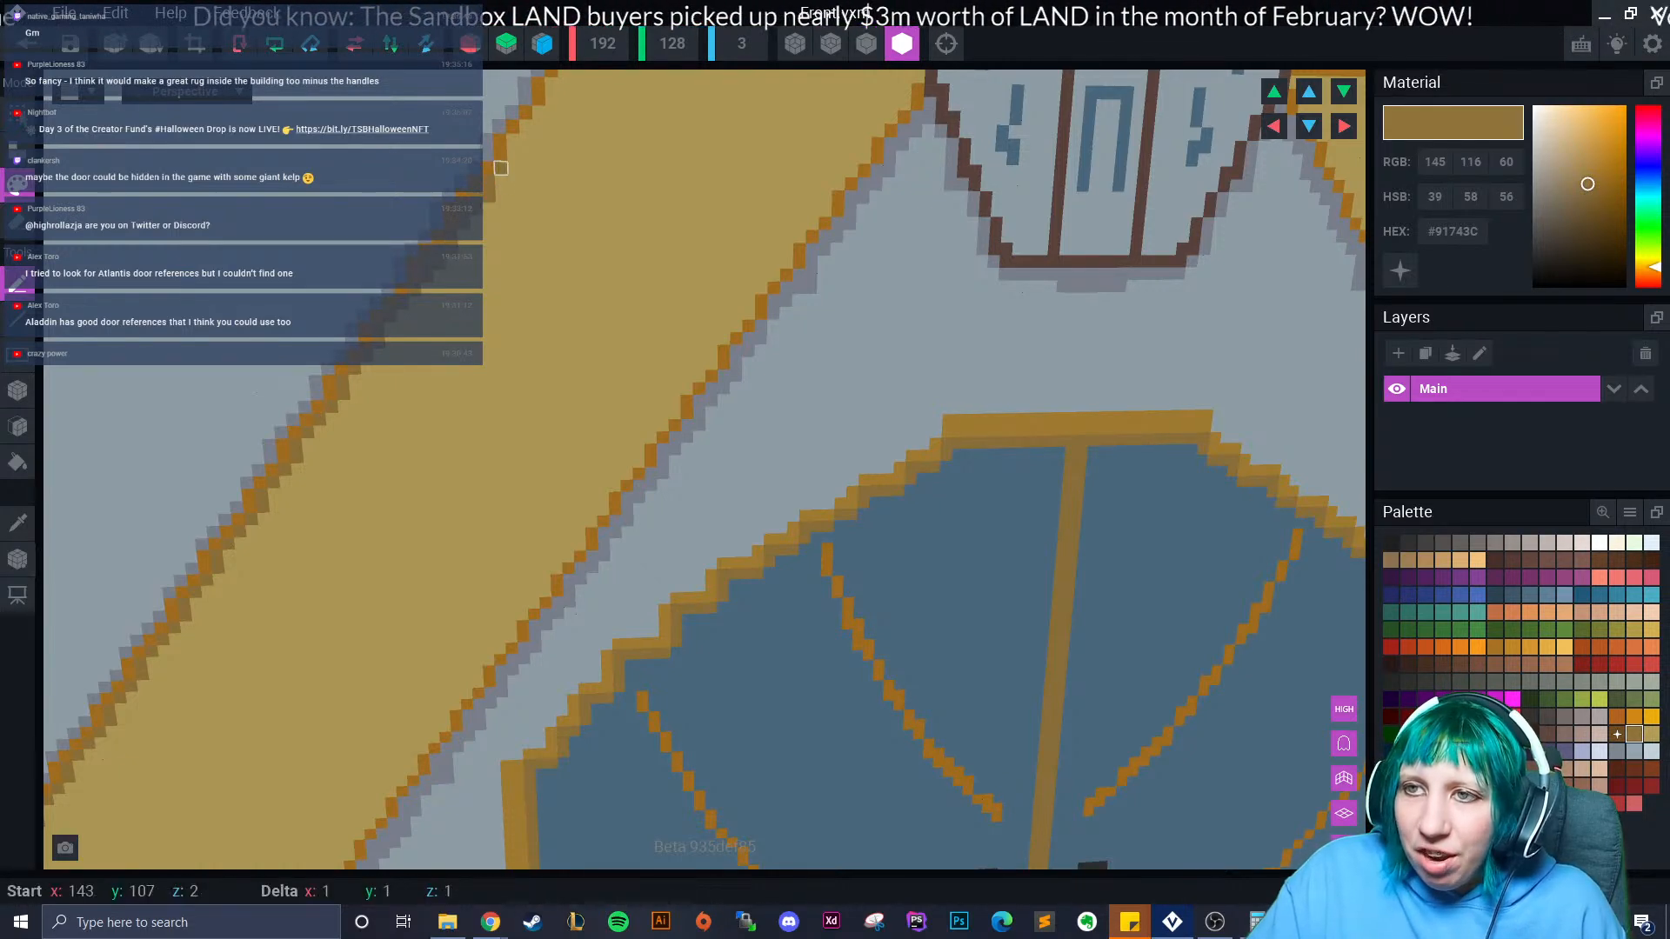
{"action": "middle_click_drag", "start_coordinate": [511, 155], "coordinate": [494, 302]}
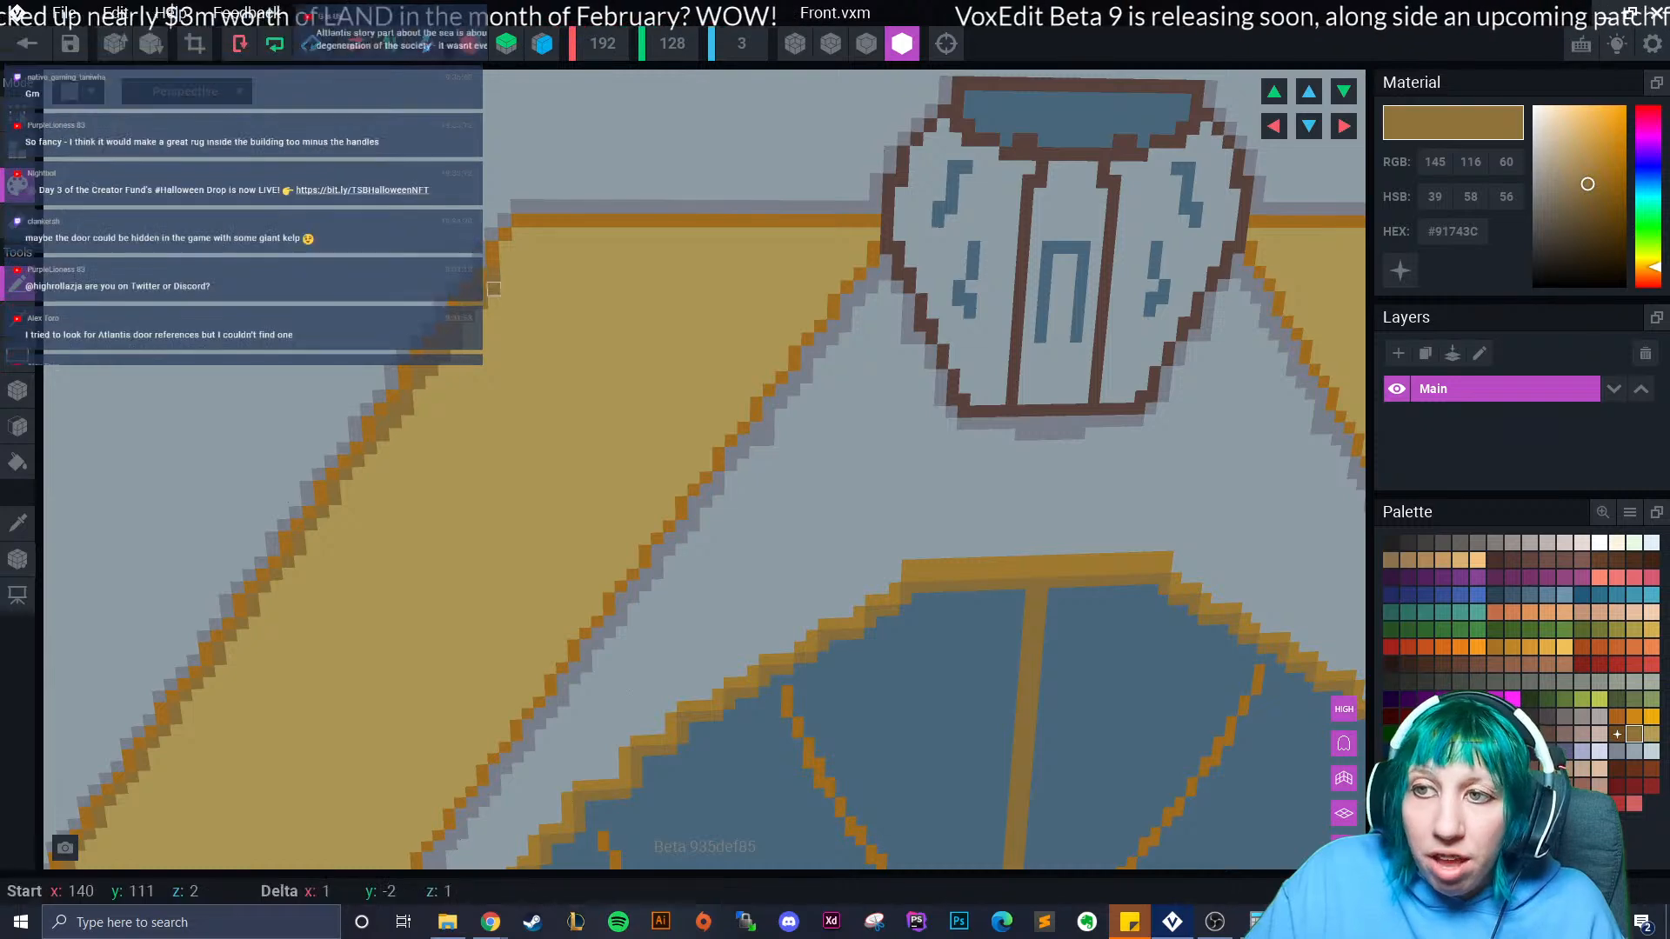
{"action": "left_click_drag", "start_coordinate": [532, 234], "coordinate": [873, 234]}
{"action": "scroll", "coordinate": [873, 234], "scroll_direction": "down", "scroll_amount": 2}
{"action": "scroll", "coordinate": [352, 818], "scroll_direction": "down", "scroll_amount": 1}
{"action": "middle_click_drag", "start_coordinate": [353, 817], "coordinate": [498, 463]}
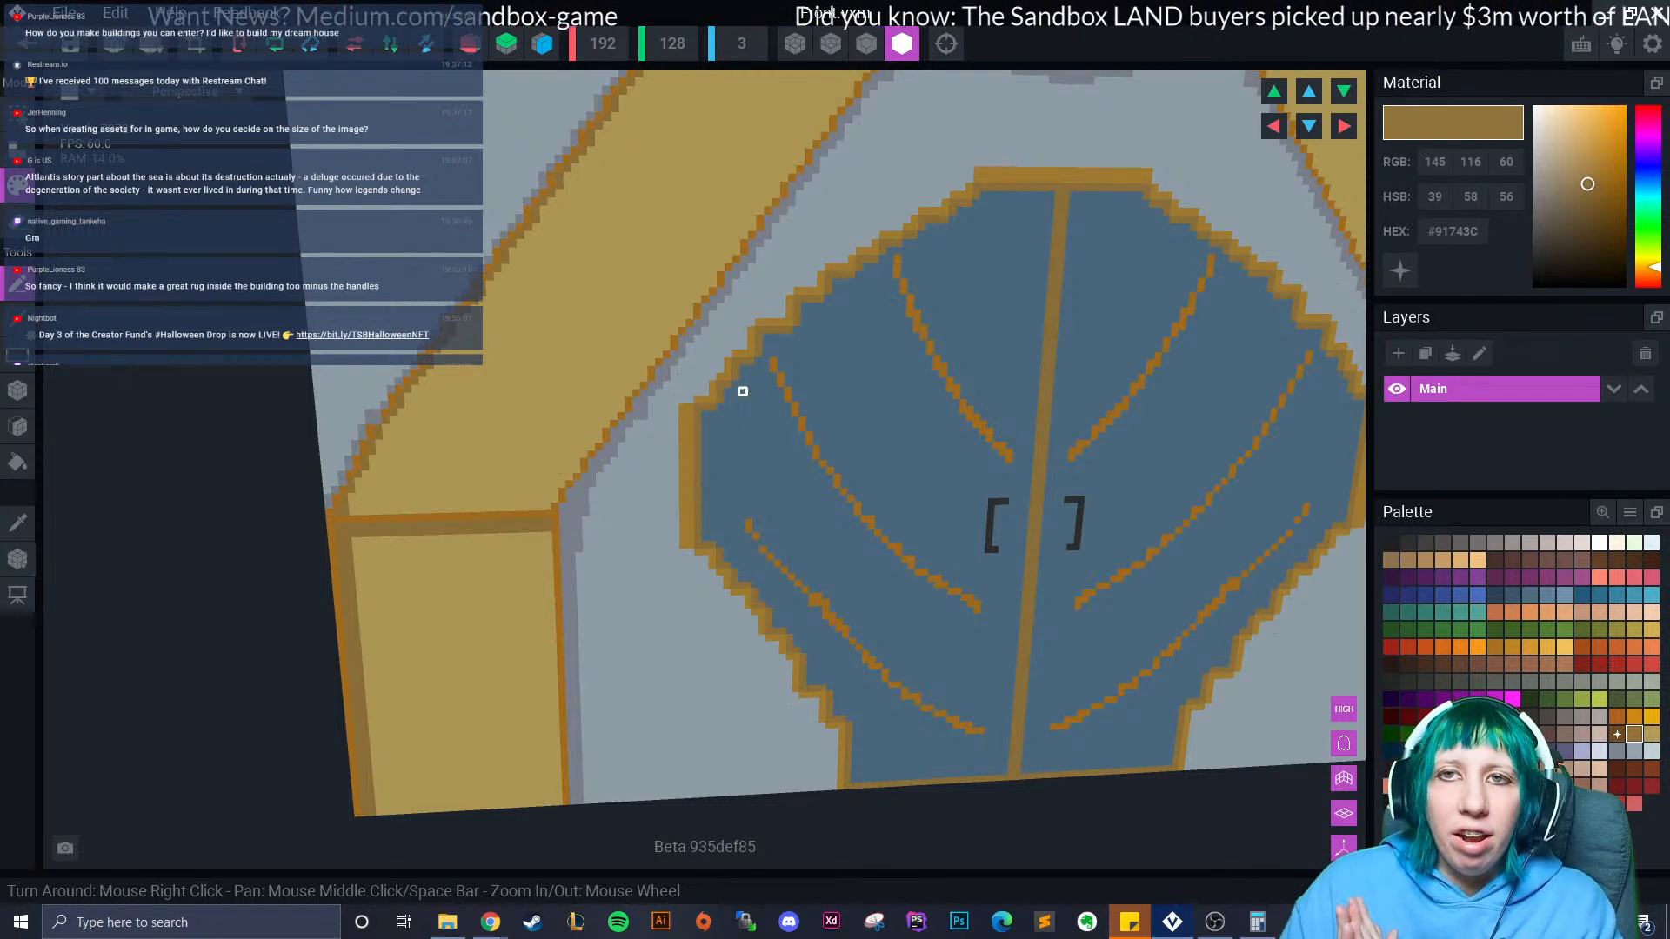
Return to the start page, saving the edits in Front.vxm and building 01.vxr.
{"action": "left_click", "coordinate": [27, 44]}
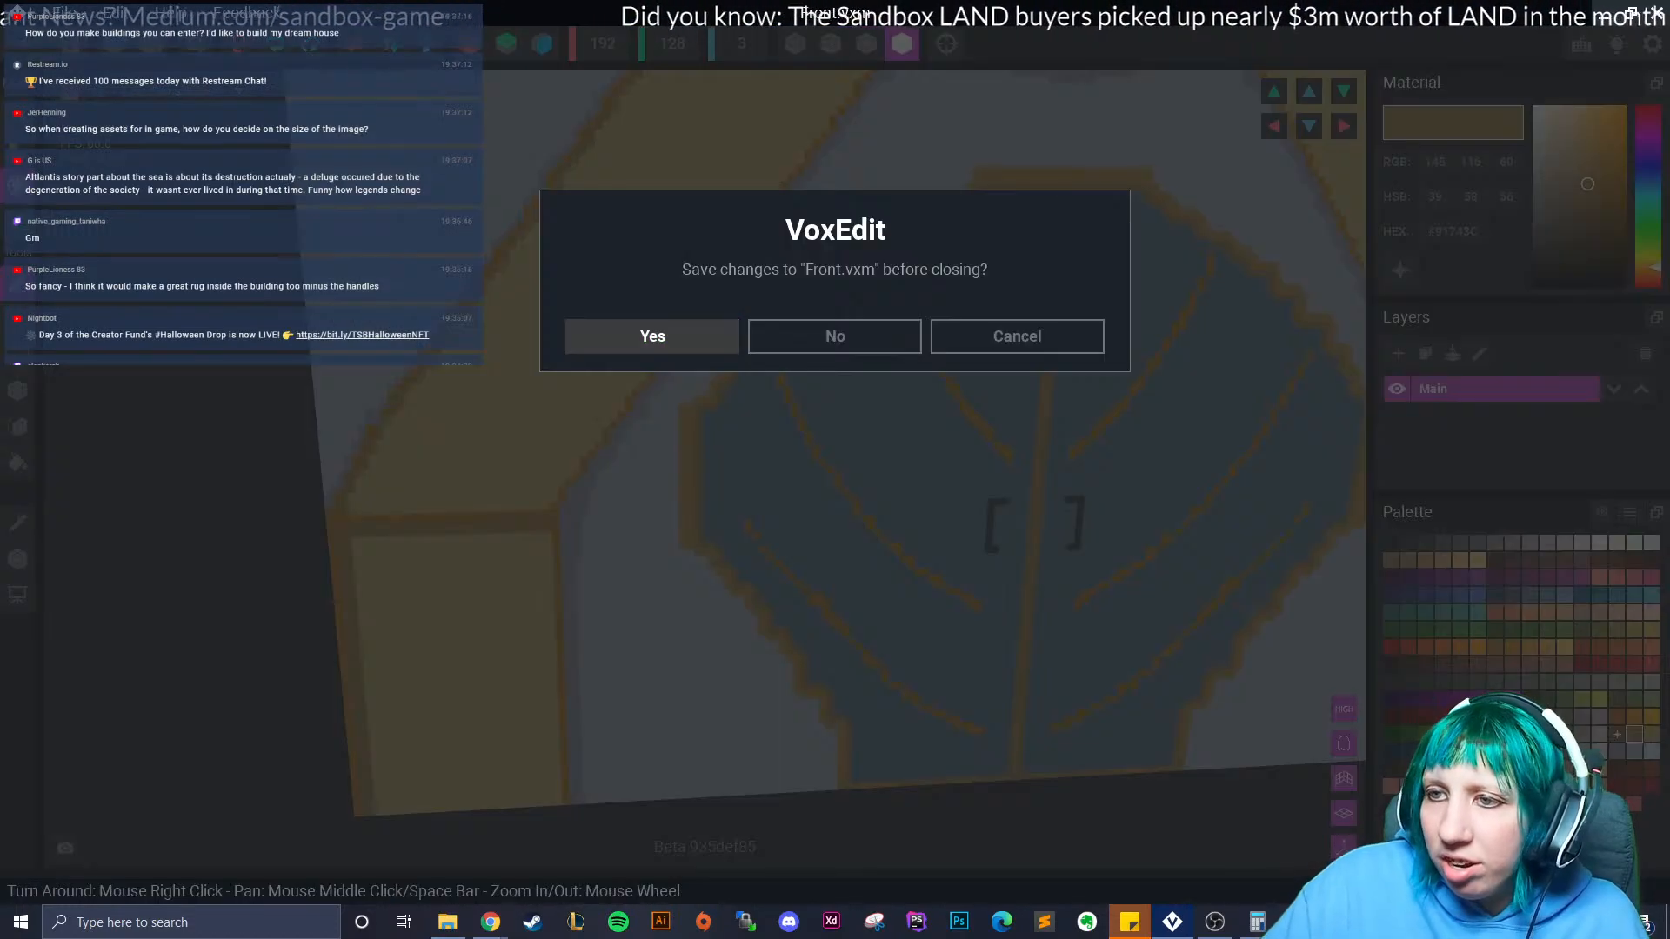
{"action": "left_click", "coordinate": [652, 337]}
{"action": "left_click", "coordinate": [27, 43]}
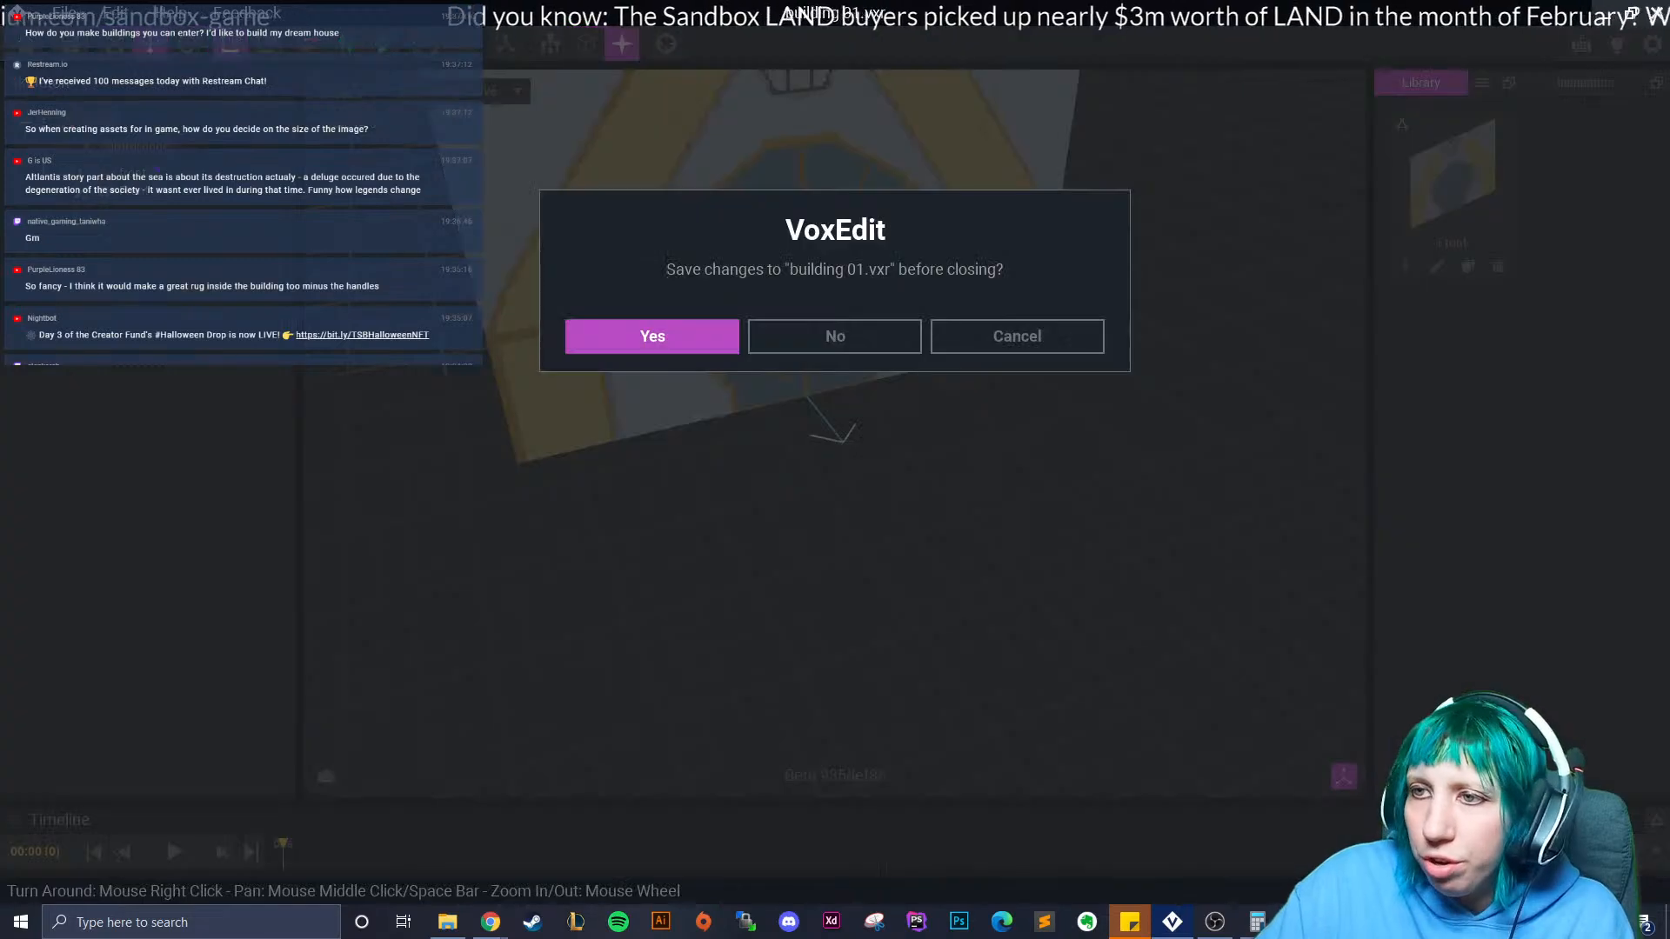
{"action": "left_click", "coordinate": [652, 337]}
Open the Short facade VXR asset from the August assignments folder inside the VoxEdit directory.
{"action": "left_click", "coordinate": [957, 139]}
{"action": "left_click", "coordinate": [791, 205]}
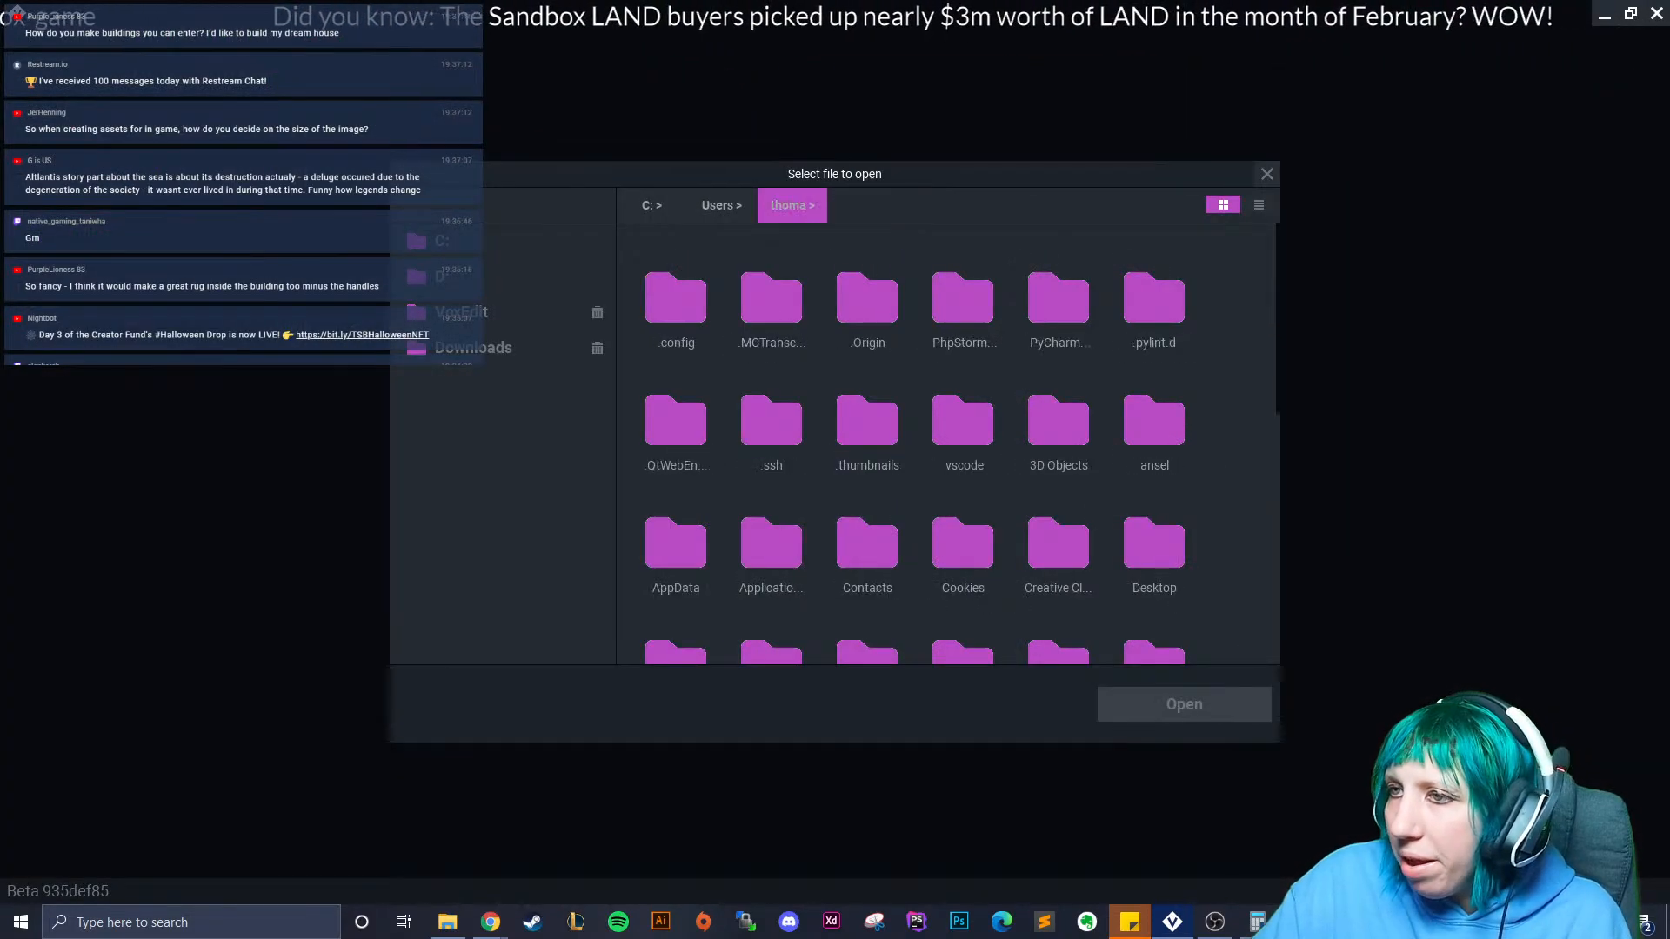
{"action": "left_click", "coordinate": [474, 347]}
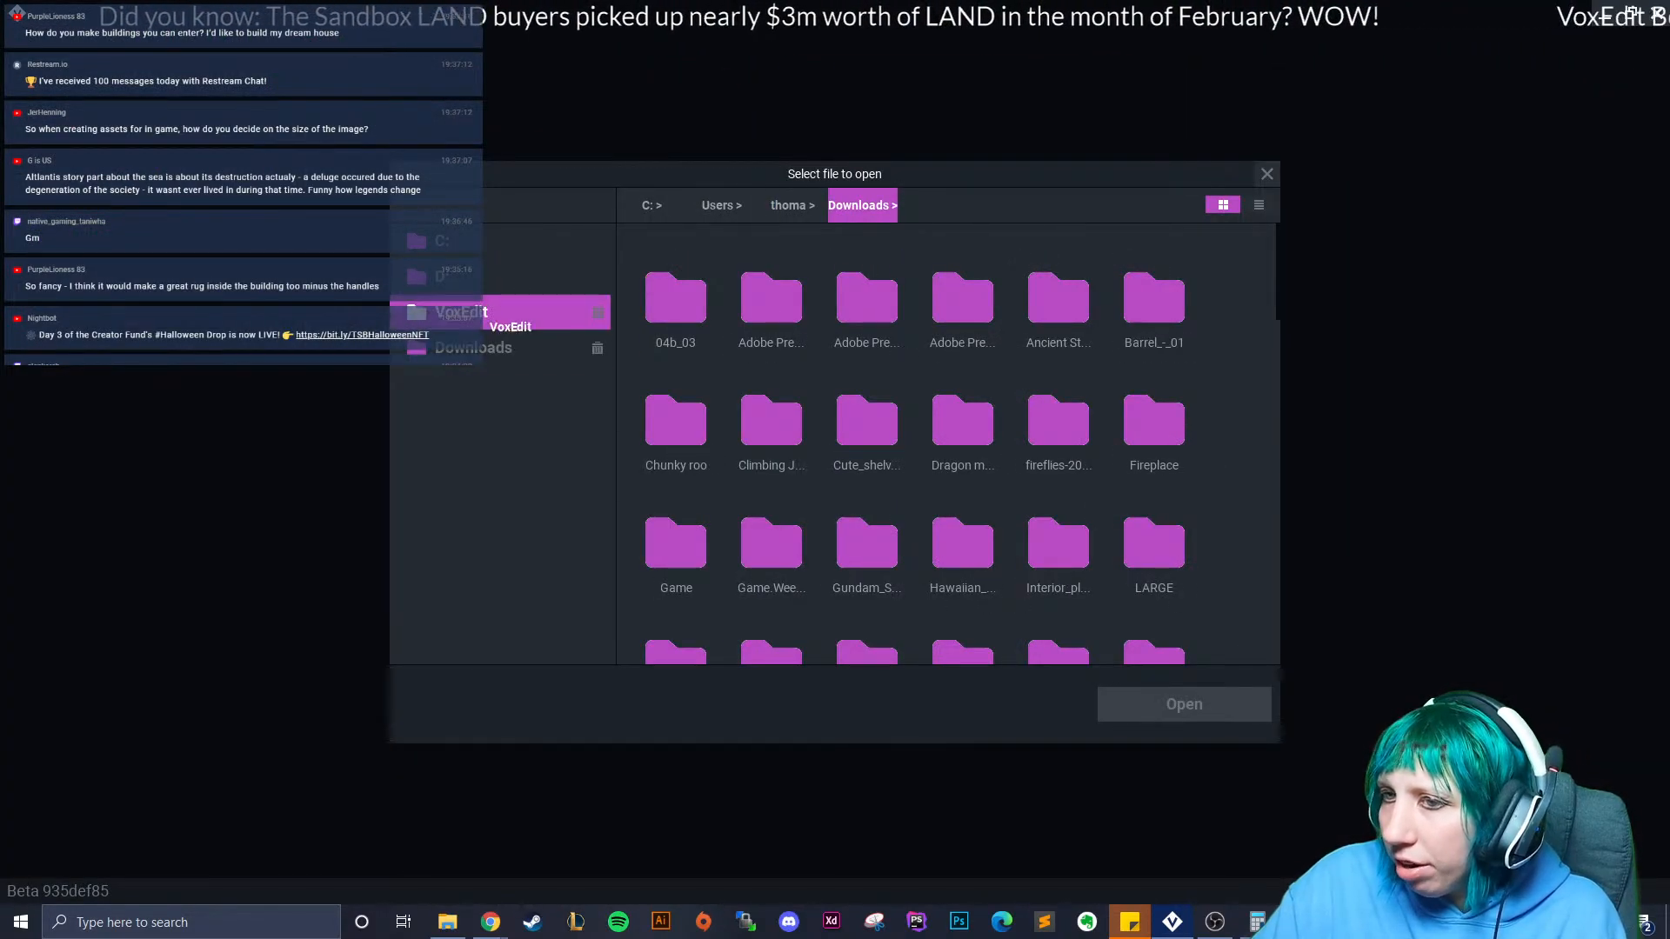
{"action": "left_click", "coordinate": [461, 312]}
{"action": "double_click", "coordinate": [675, 300]}
{"action": "double_click", "coordinate": [772, 300]}
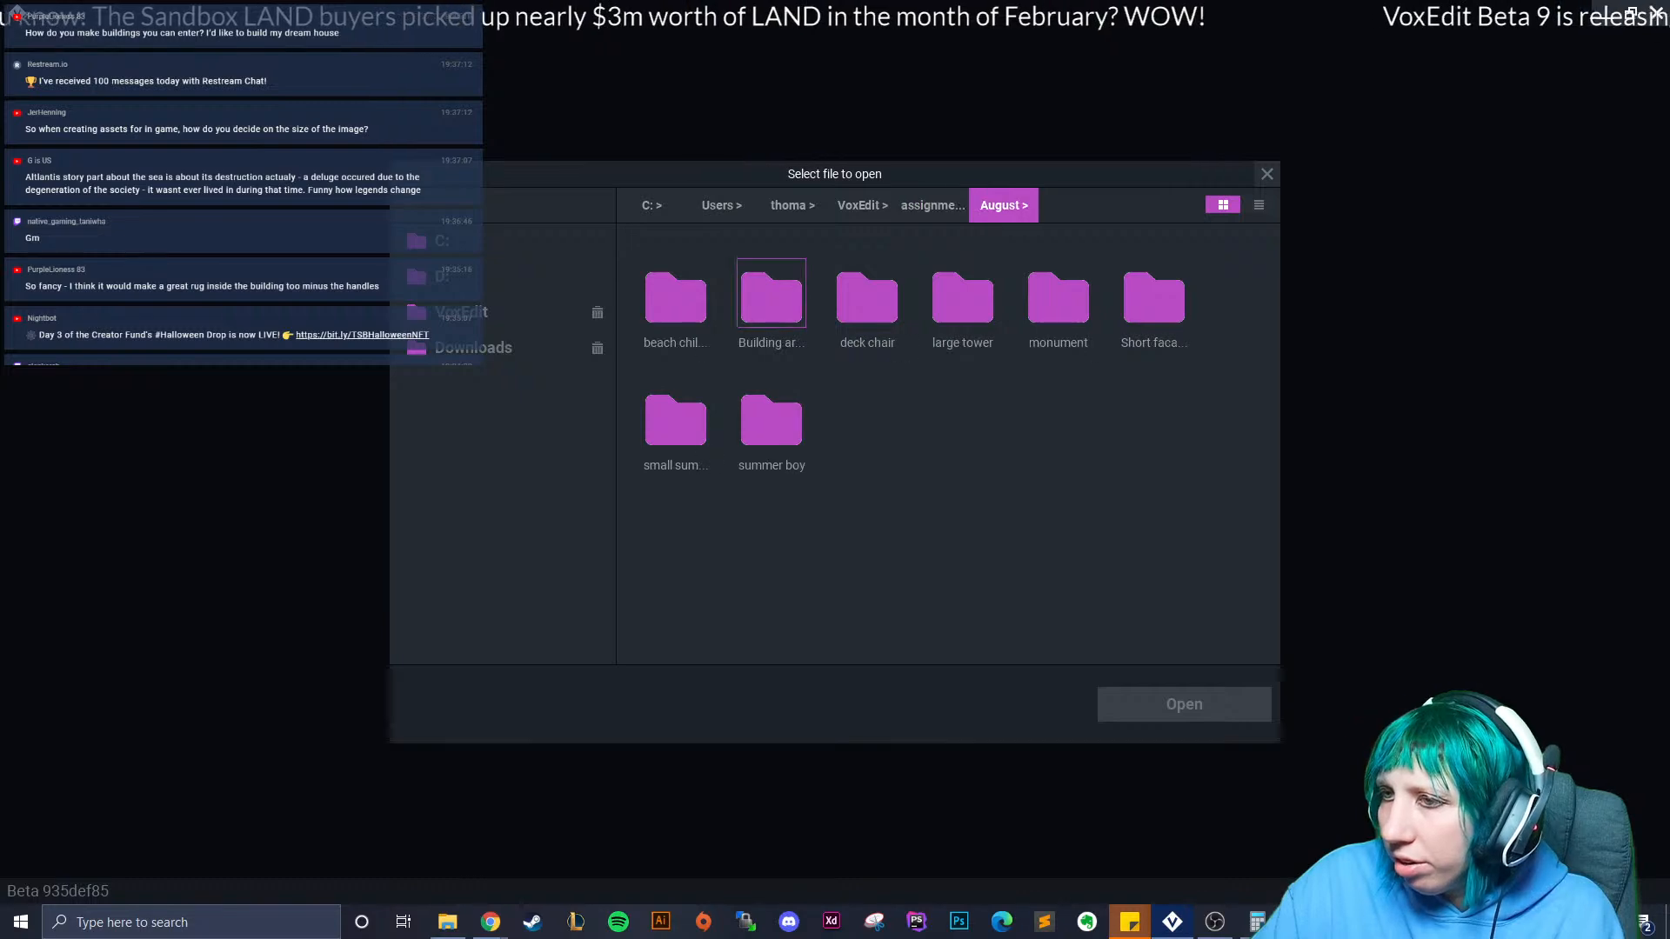
{"action": "double_click", "coordinate": [1153, 300]}
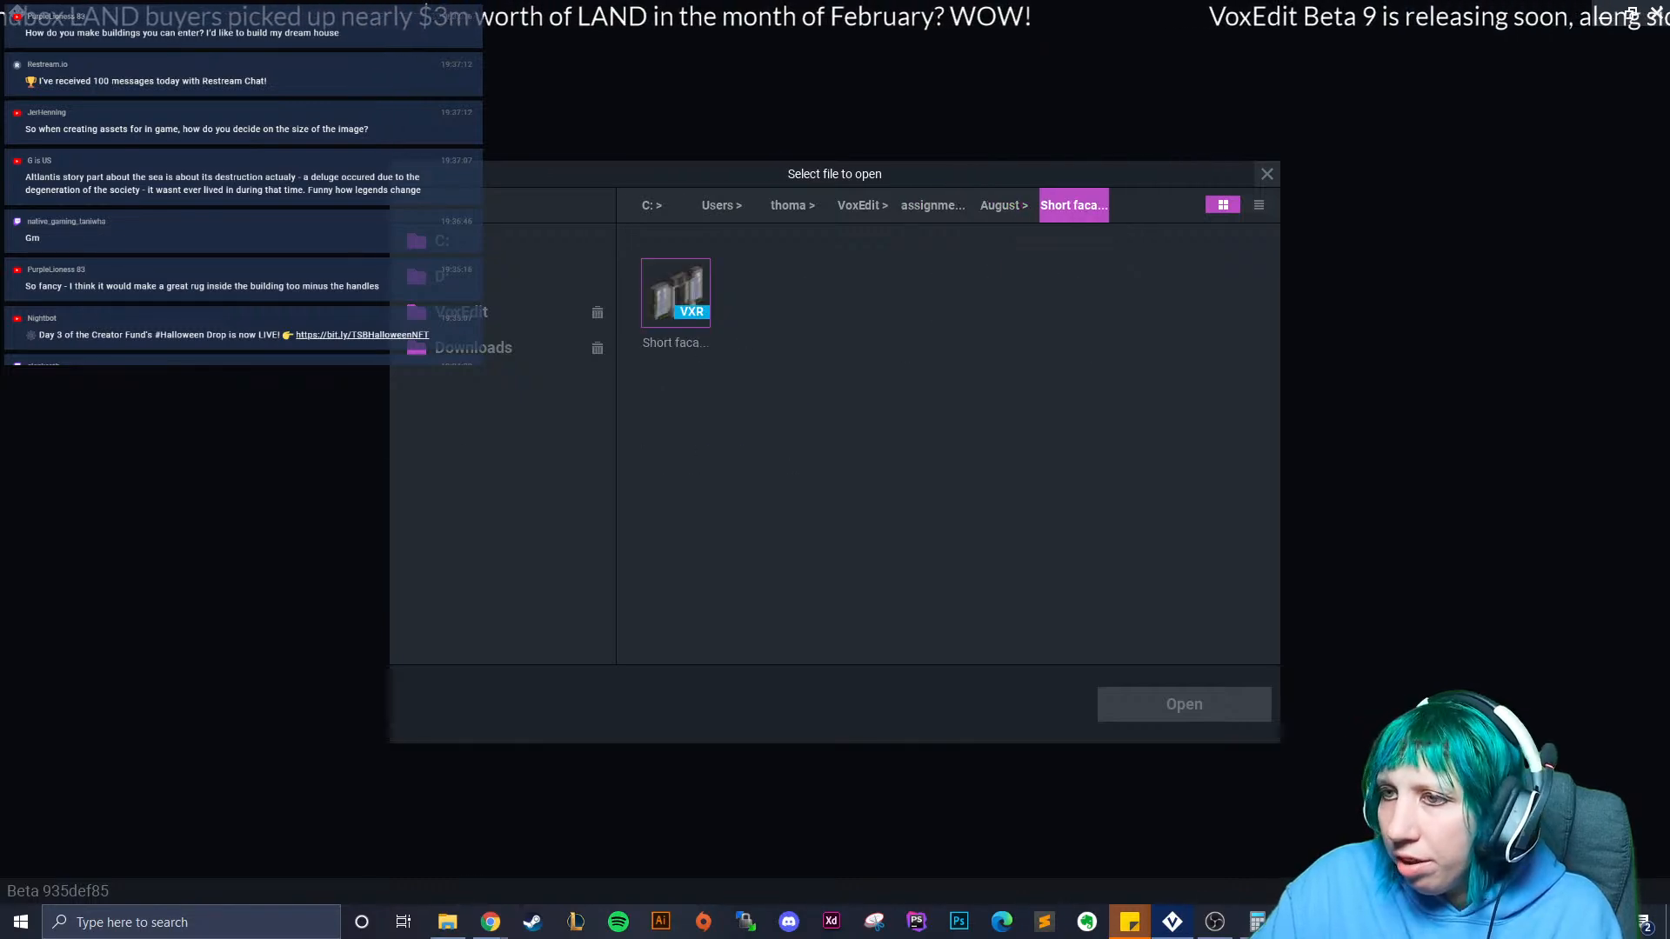
{"action": "left_click", "coordinate": [676, 293]}
{"action": "left_click", "coordinate": [1184, 705]}
Examine the facade's open doorway, flanking columns and windows from the front and up close.
{"action": "scroll", "coordinate": [835, 434], "scroll_direction": "down", "scroll_amount": 3}
{"action": "right_click_drag", "start_coordinate": [835, 433], "coordinate": [774, 433]}
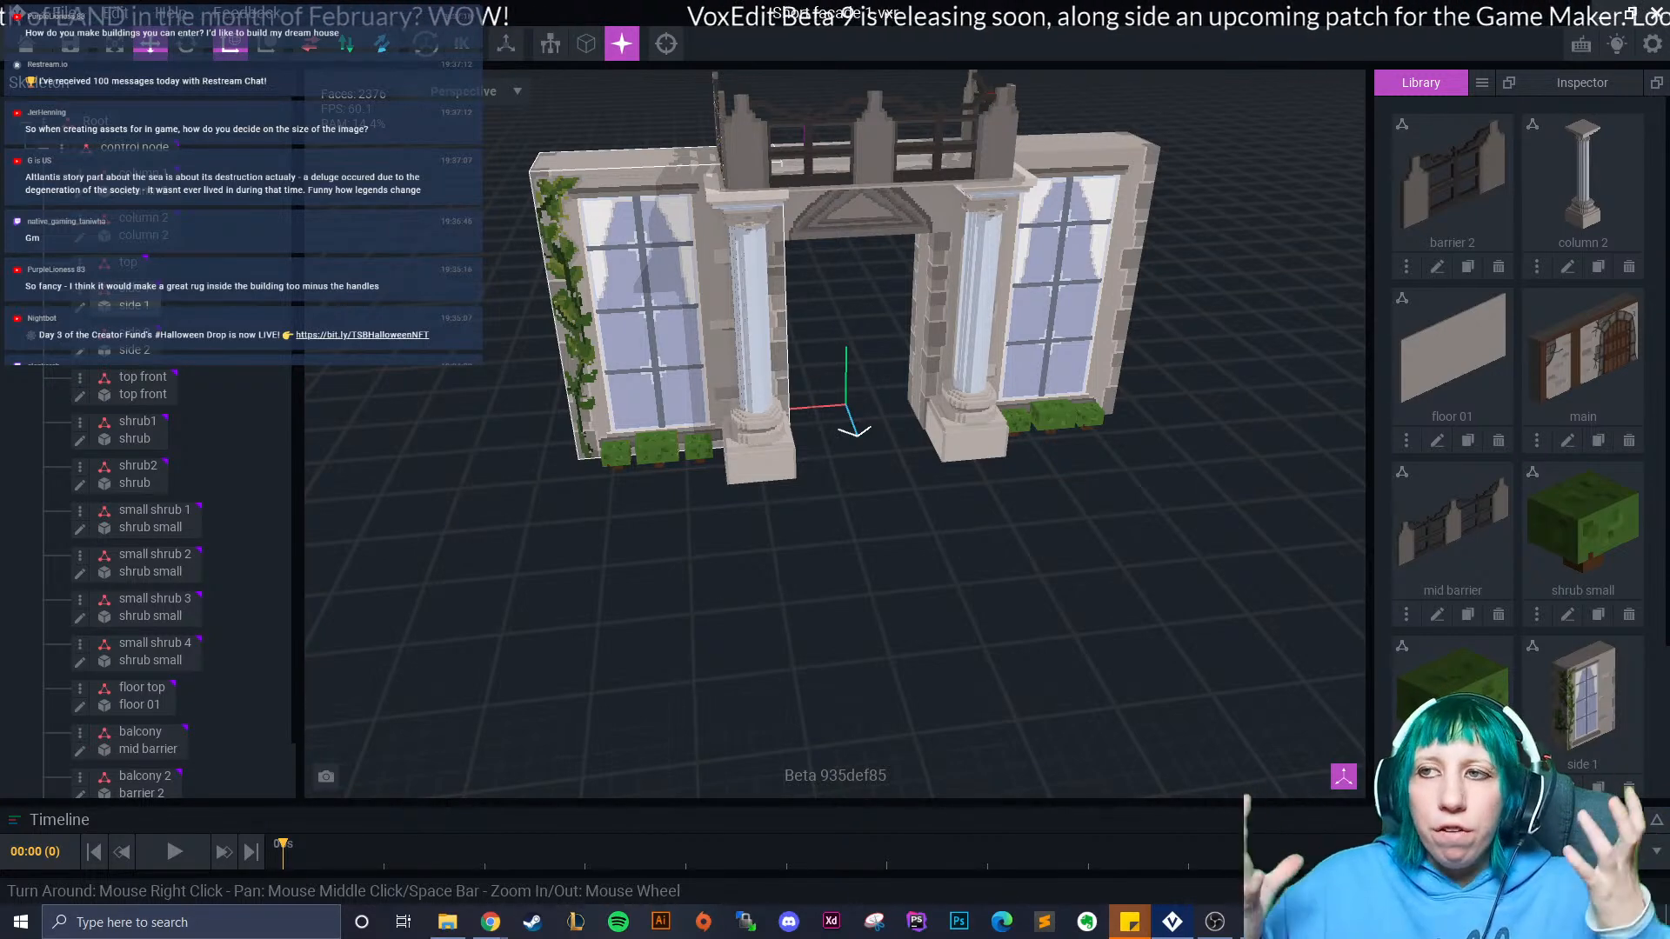
{"action": "scroll", "coordinate": [786, 302], "scroll_direction": "up", "scroll_amount": 5}
{"action": "scroll", "coordinate": [786, 301], "scroll_direction": "down", "scroll_amount": 3}
{"action": "right_click_drag", "start_coordinate": [796, 426], "coordinate": [801, 541]}
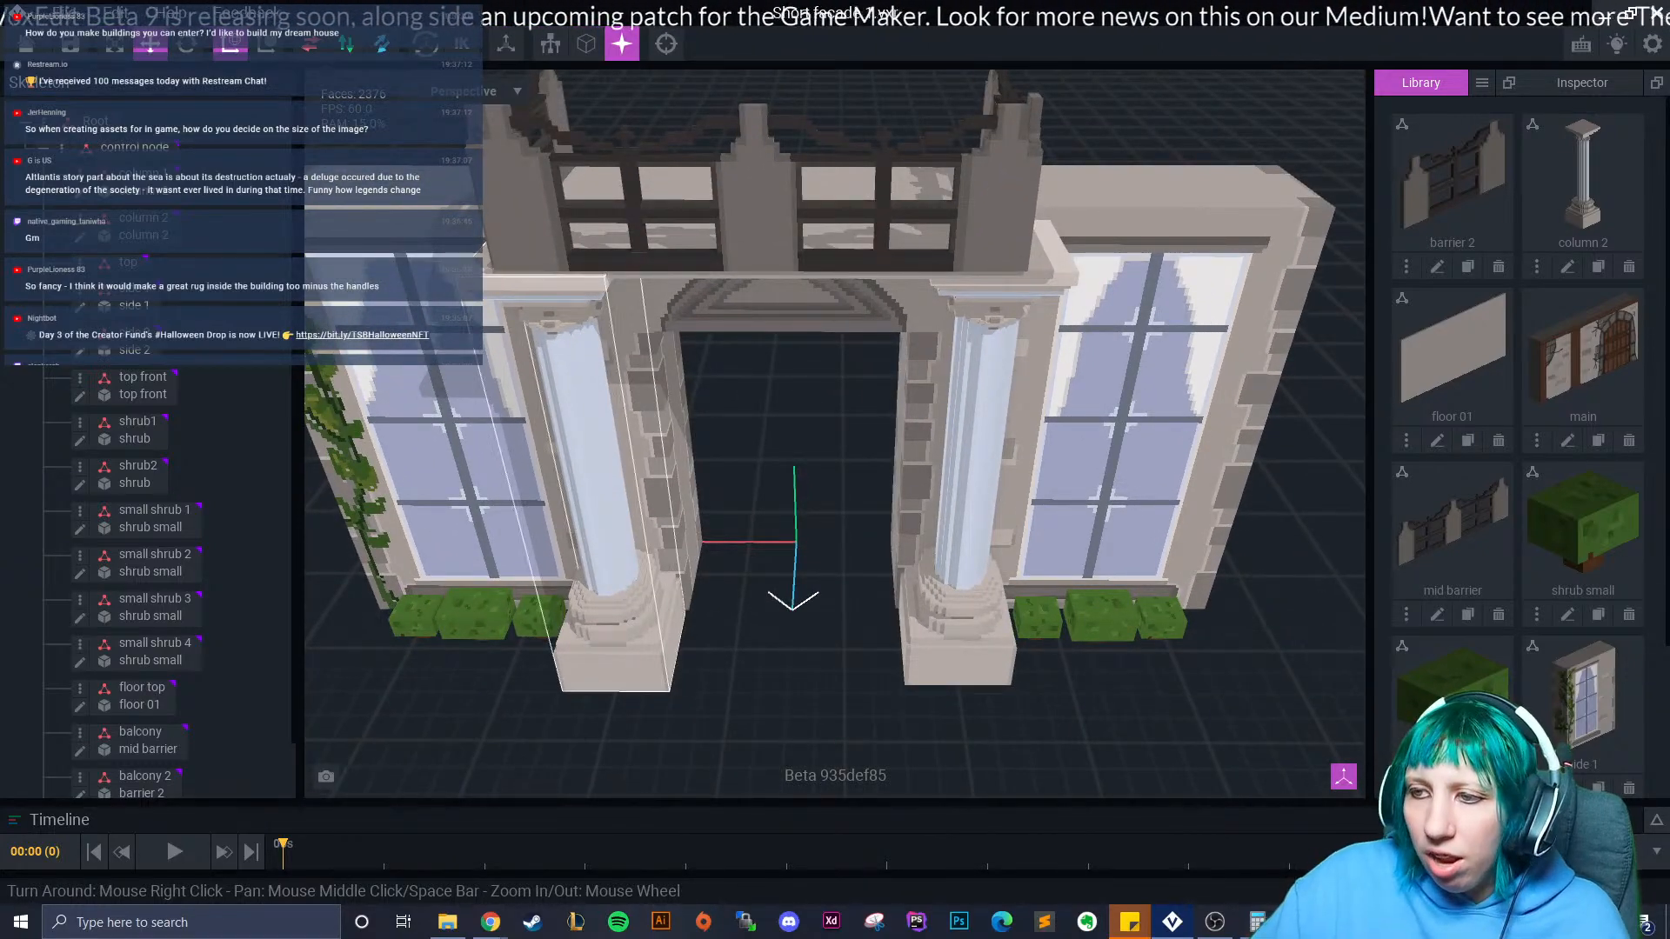
{"action": "scroll", "coordinate": [792, 435], "scroll_direction": "up", "scroll_amount": 4}
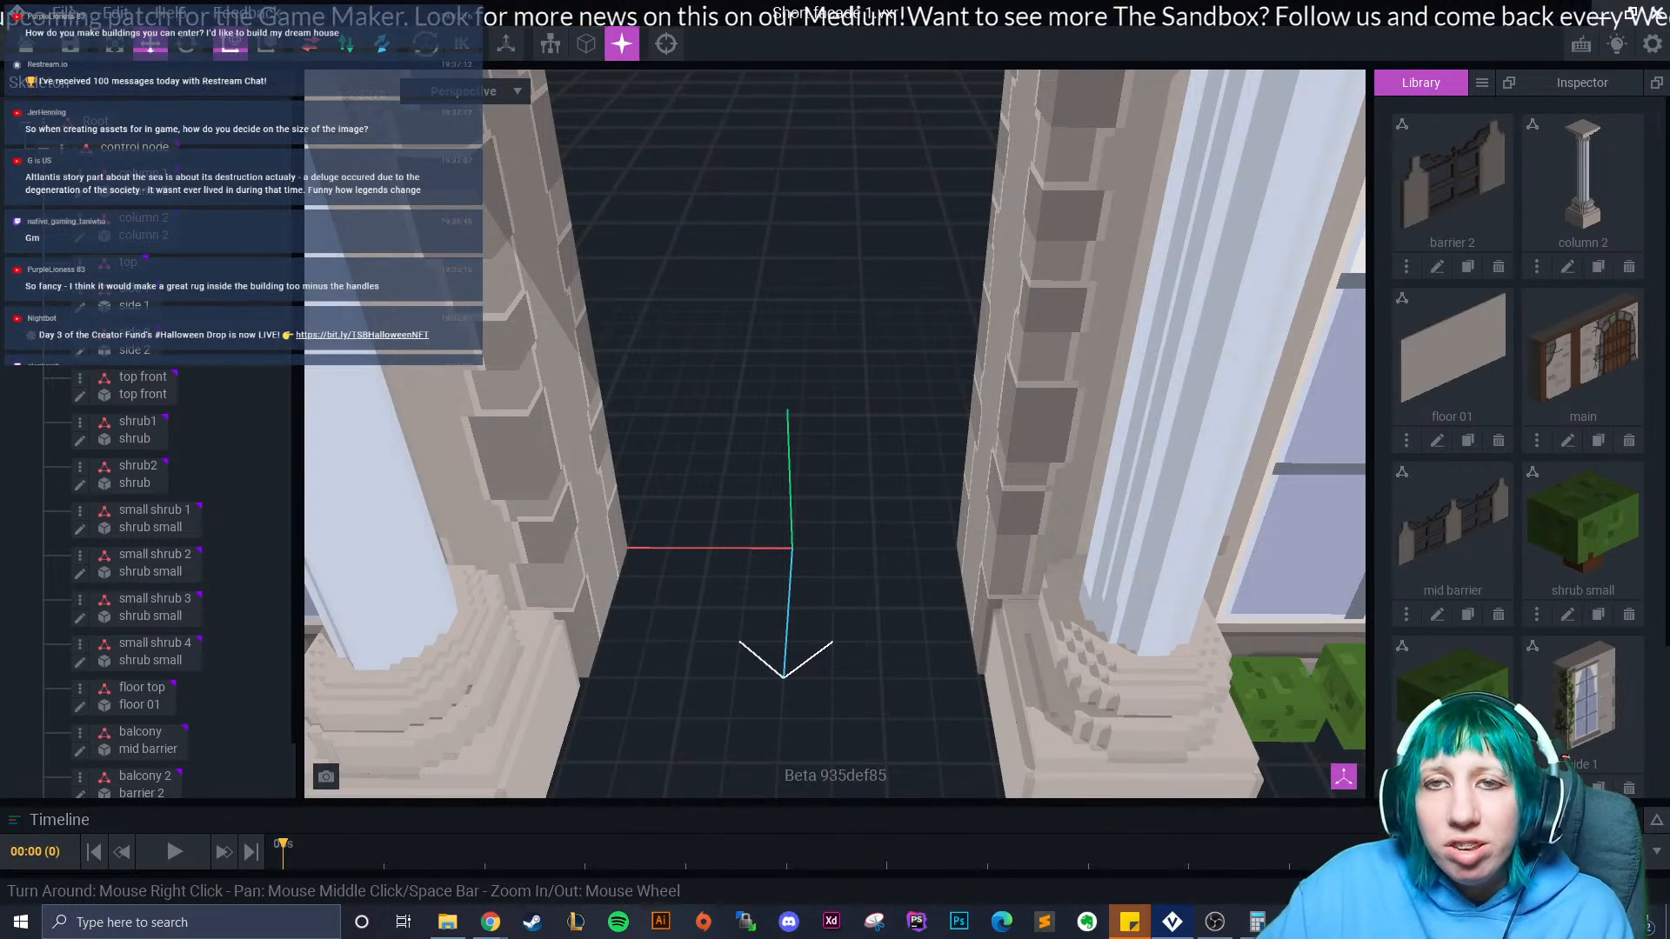
{"action": "scroll", "coordinate": [792, 435], "scroll_direction": "down", "scroll_amount": 5}
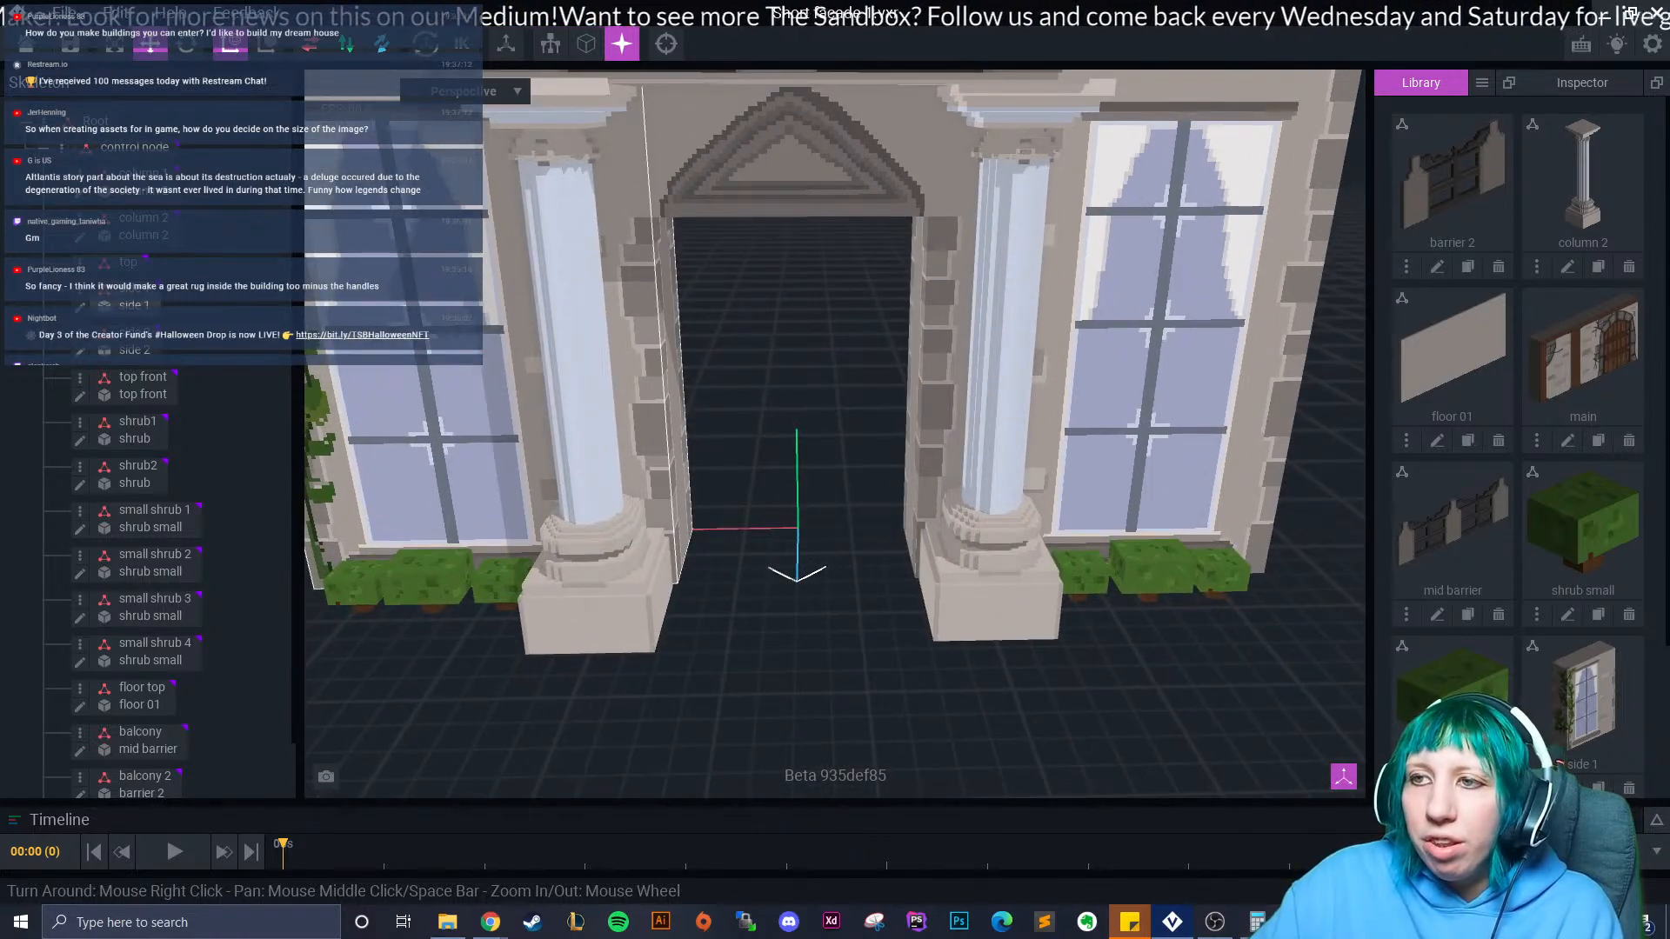
{"action": "middle_click_drag", "start_coordinate": [642, 131], "coordinate": [632, 251]}
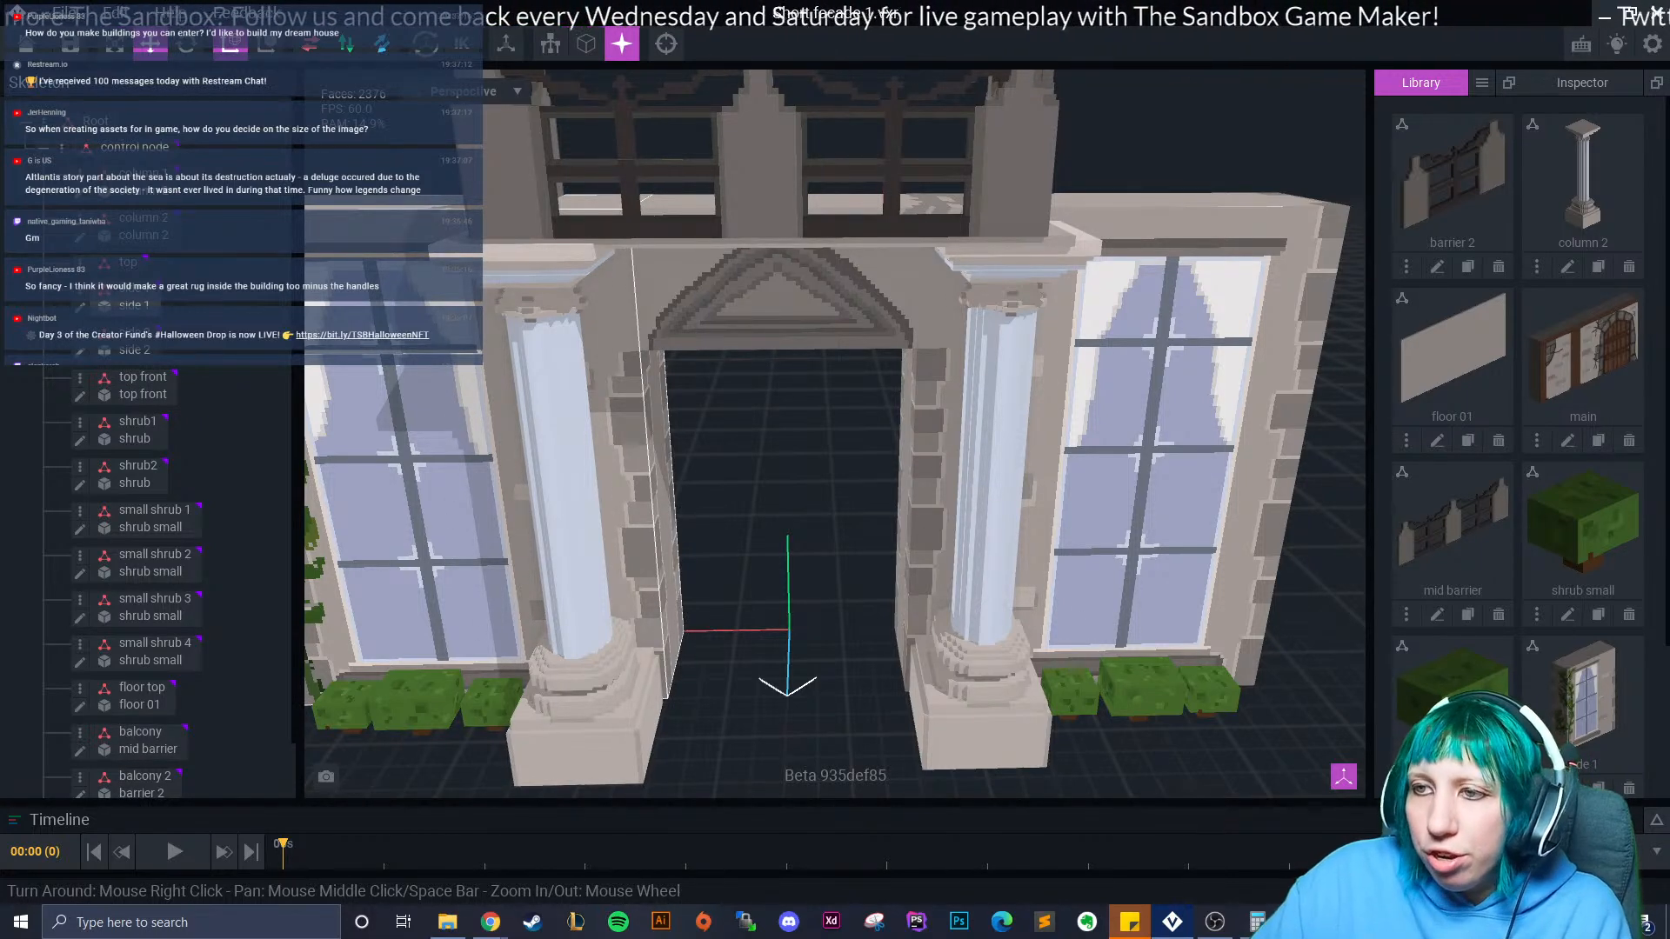
Inspect the facade's doorway and columns once more, and return to the start page, saving Short facade 1.vxr.
{"action": "scroll", "coordinate": [835, 435], "scroll_direction": "up", "scroll_amount": 2}
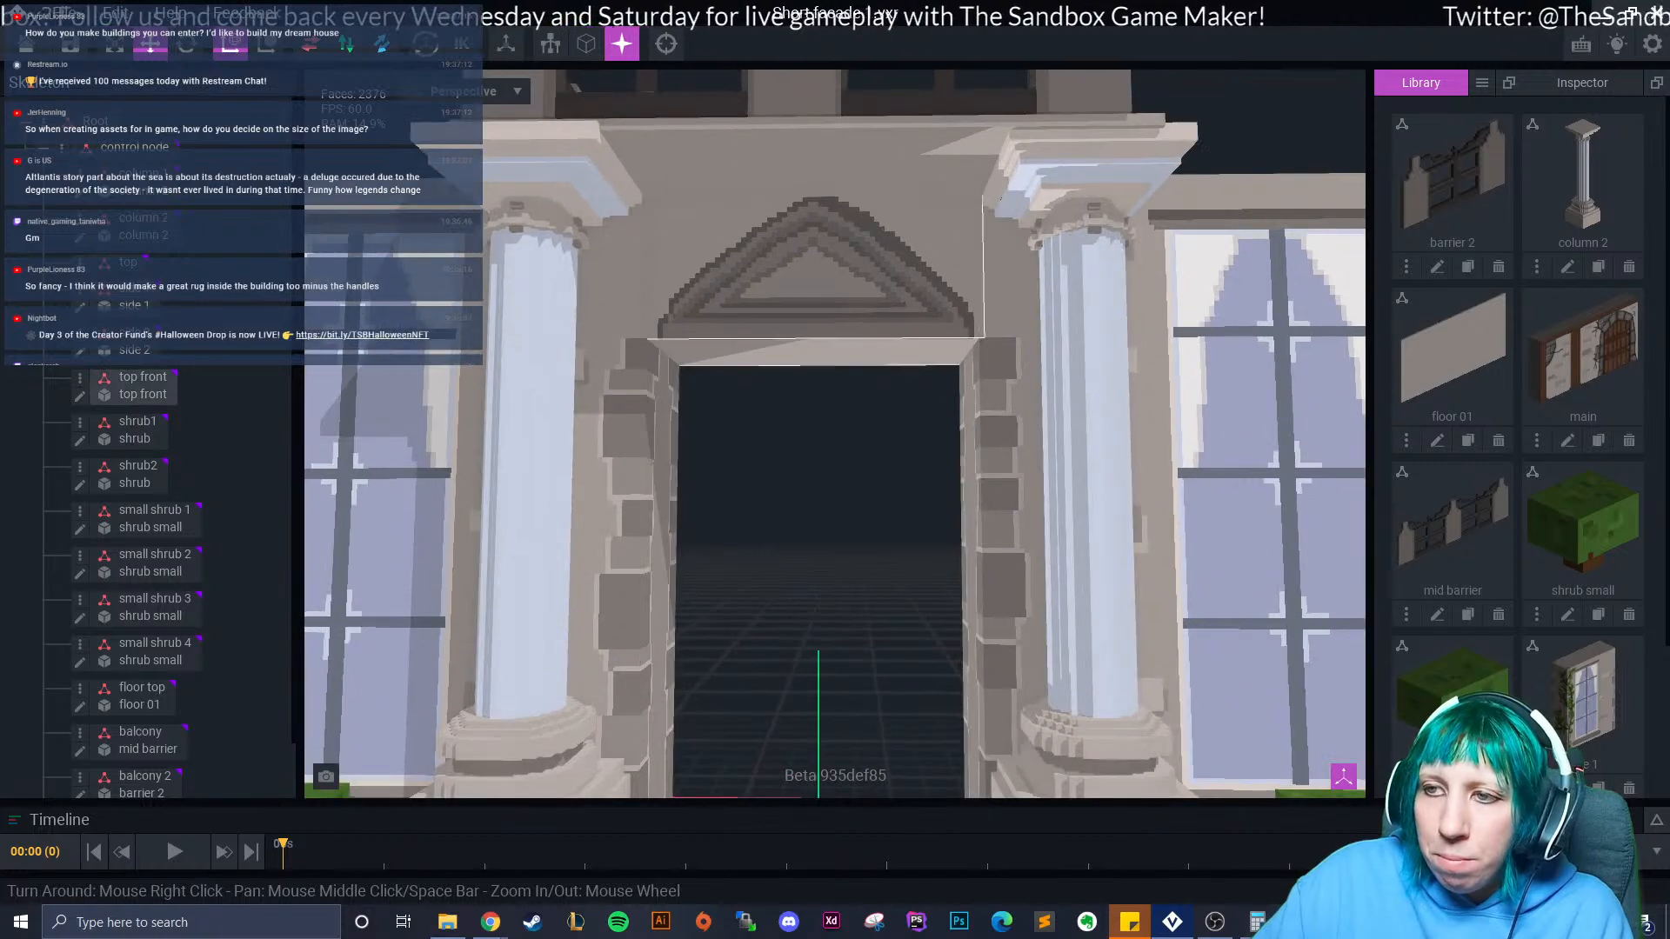
{"action": "scroll", "coordinate": [838, 463], "scroll_direction": "down", "scroll_amount": 2}
{"action": "middle_click_drag", "start_coordinate": [839, 463], "coordinate": [837, 192]}
{"action": "right_click_drag", "start_coordinate": [837, 261], "coordinate": [696, 452]}
{"action": "left_click", "coordinate": [26, 44]}
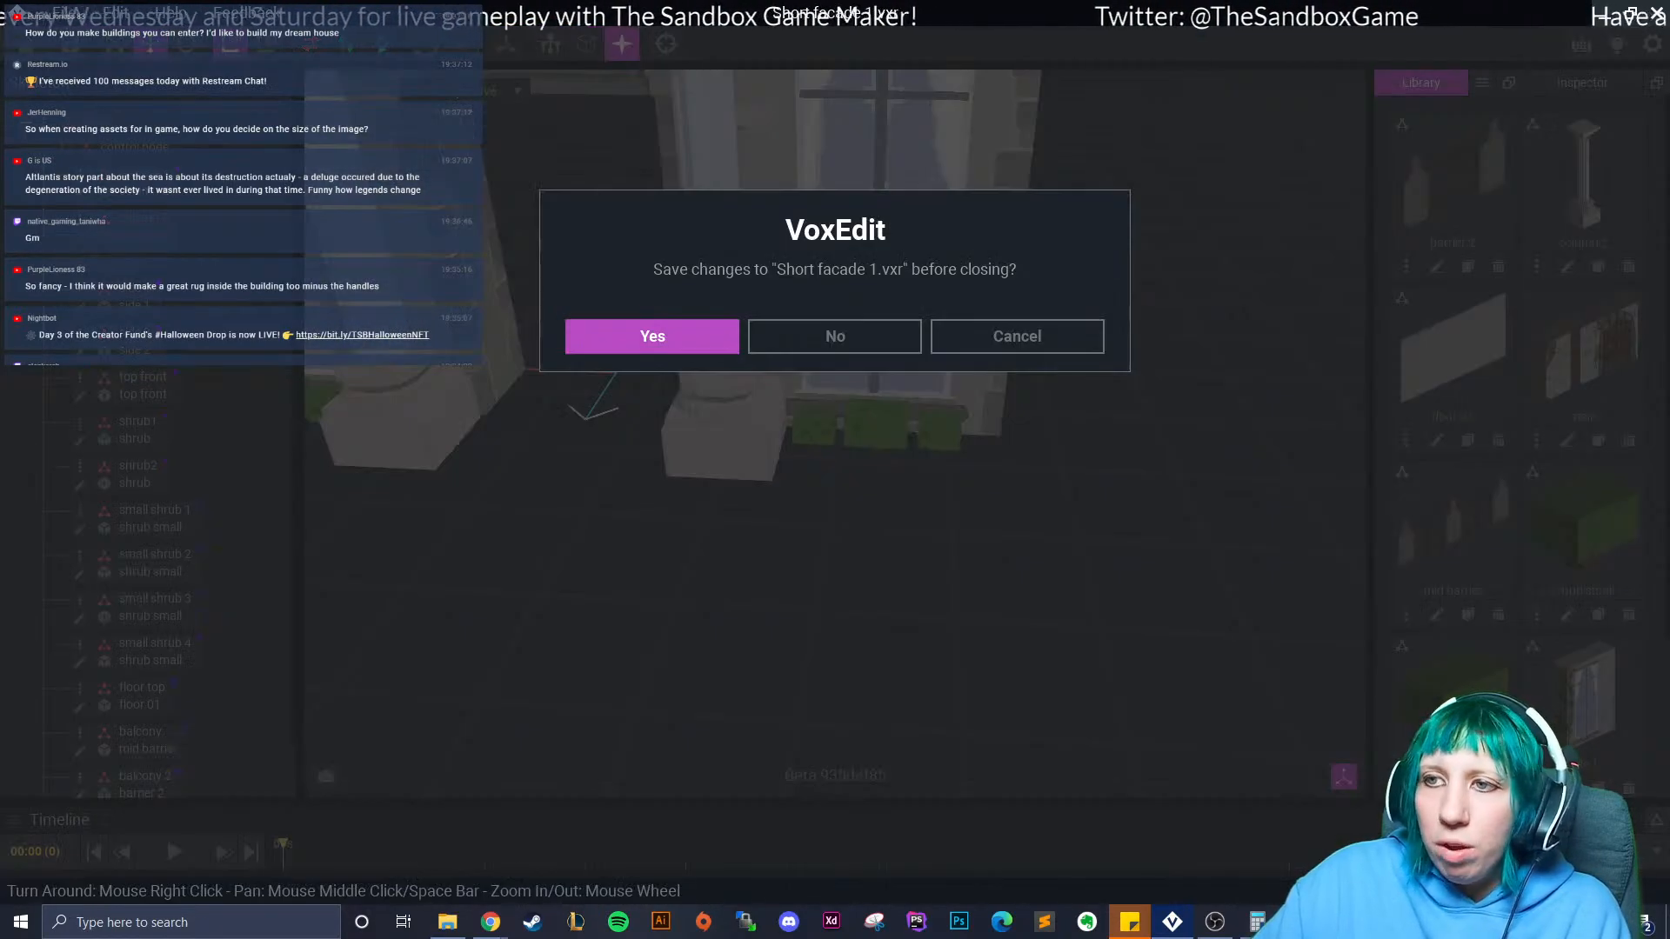
{"action": "left_click", "coordinate": [652, 335]}
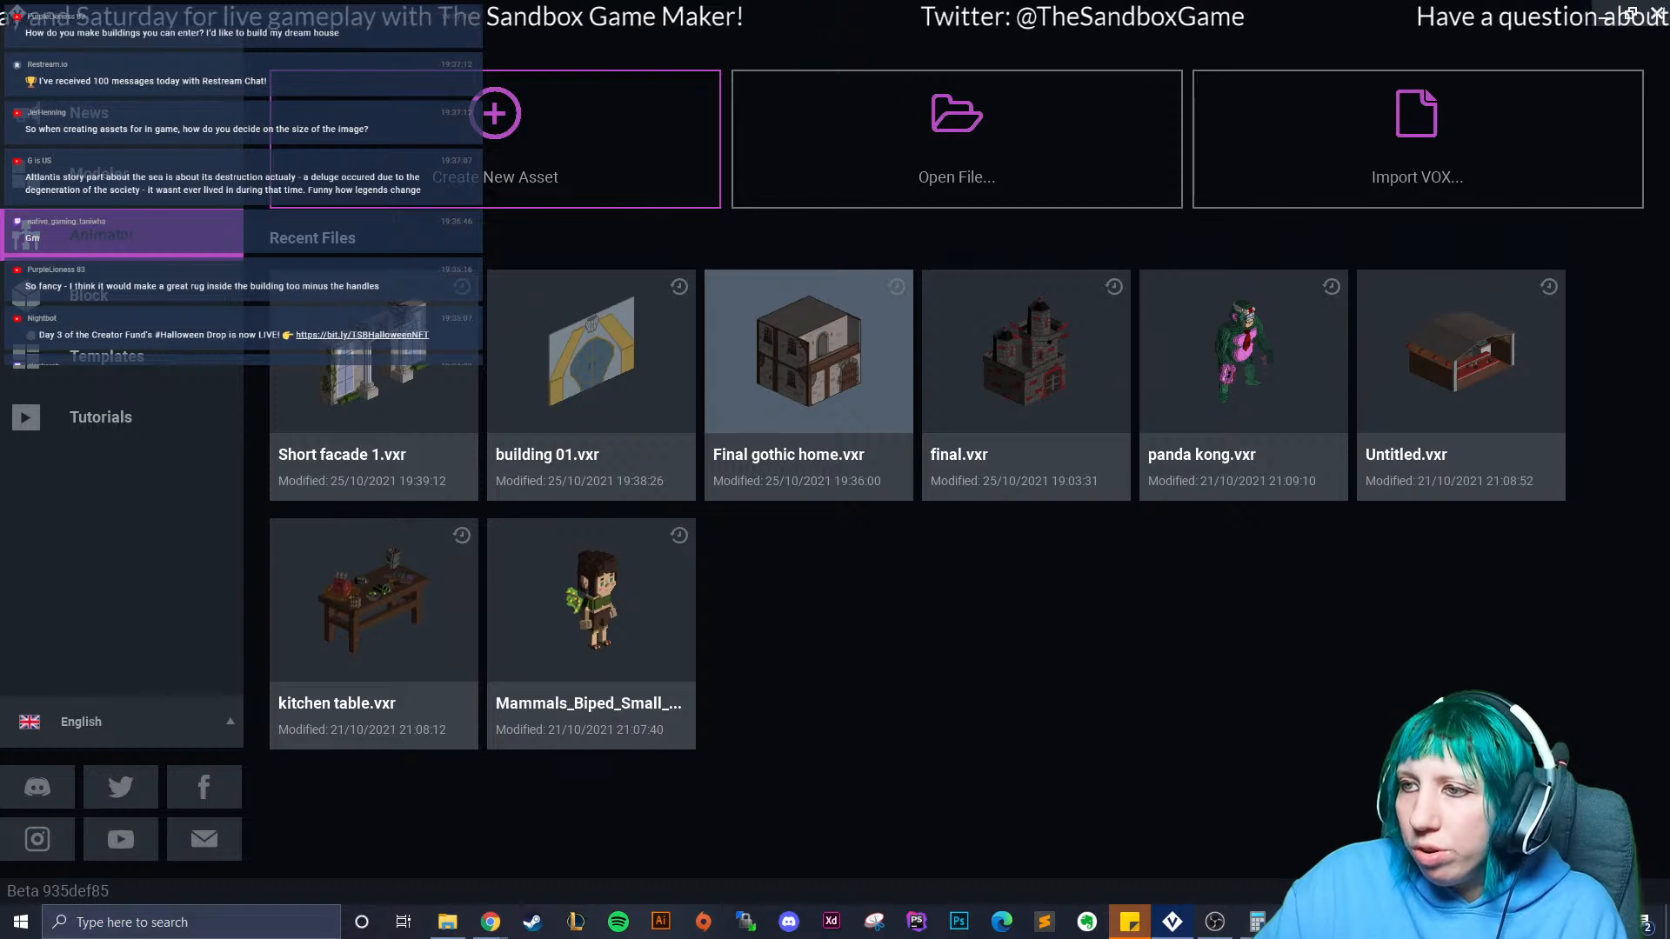
Open Final gothic home.vxr and examine the arched wooden door with its stone surround up close.
{"action": "left_click", "coordinate": [809, 365]}
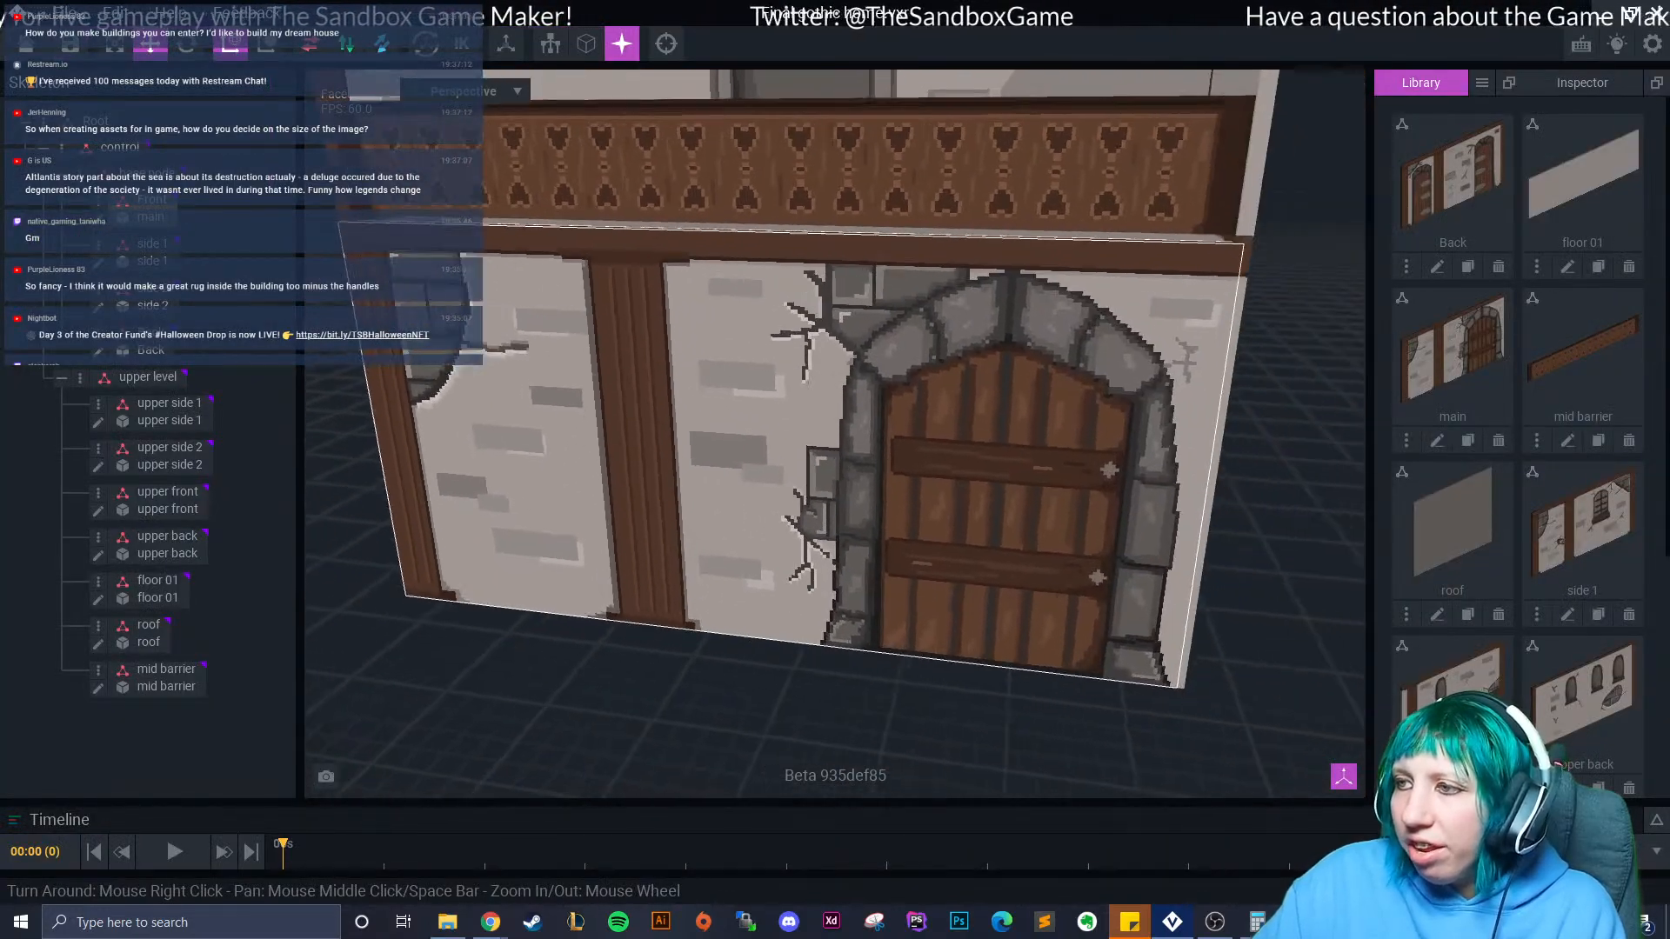
{"action": "middle_click_drag", "start_coordinate": [913, 452], "coordinate": [766, 443]}
{"action": "right_click_drag", "start_coordinate": [766, 443], "coordinate": [852, 439]}
{"action": "scroll", "coordinate": [835, 435], "scroll_direction": "up", "scroll_amount": 1}
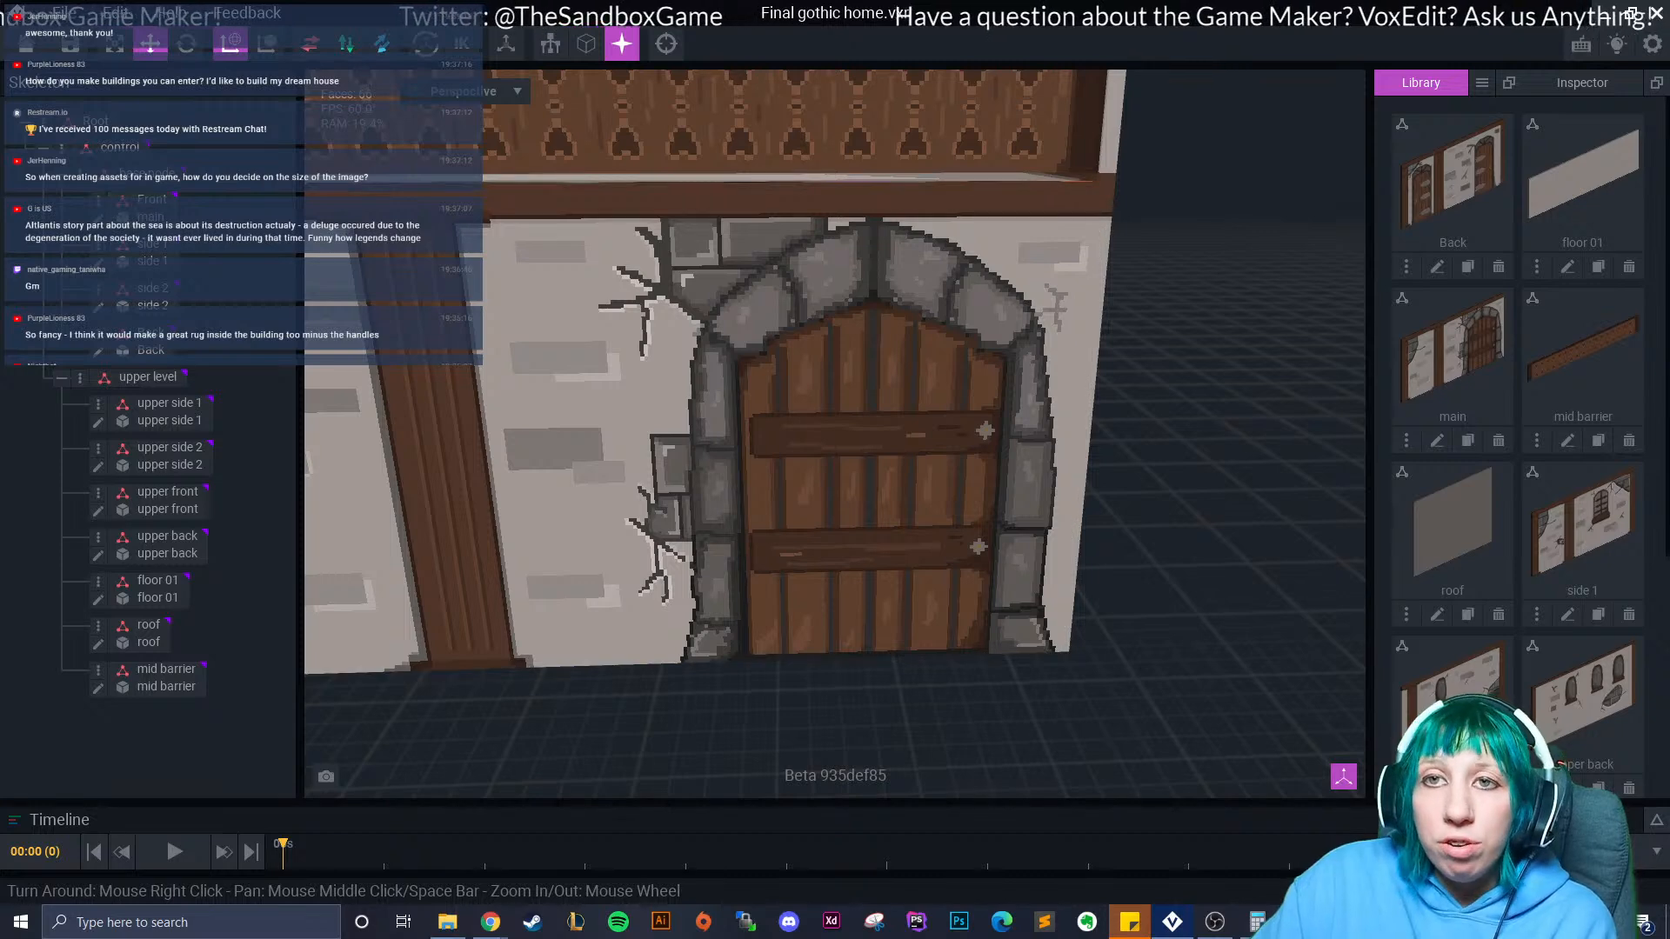
Close Final gothic home.vxr, saving its changes, and reopen building 01.vxr to view the front wall.
{"action": "left_click", "coordinate": [27, 43]}
{"action": "left_click", "coordinate": [652, 336]}
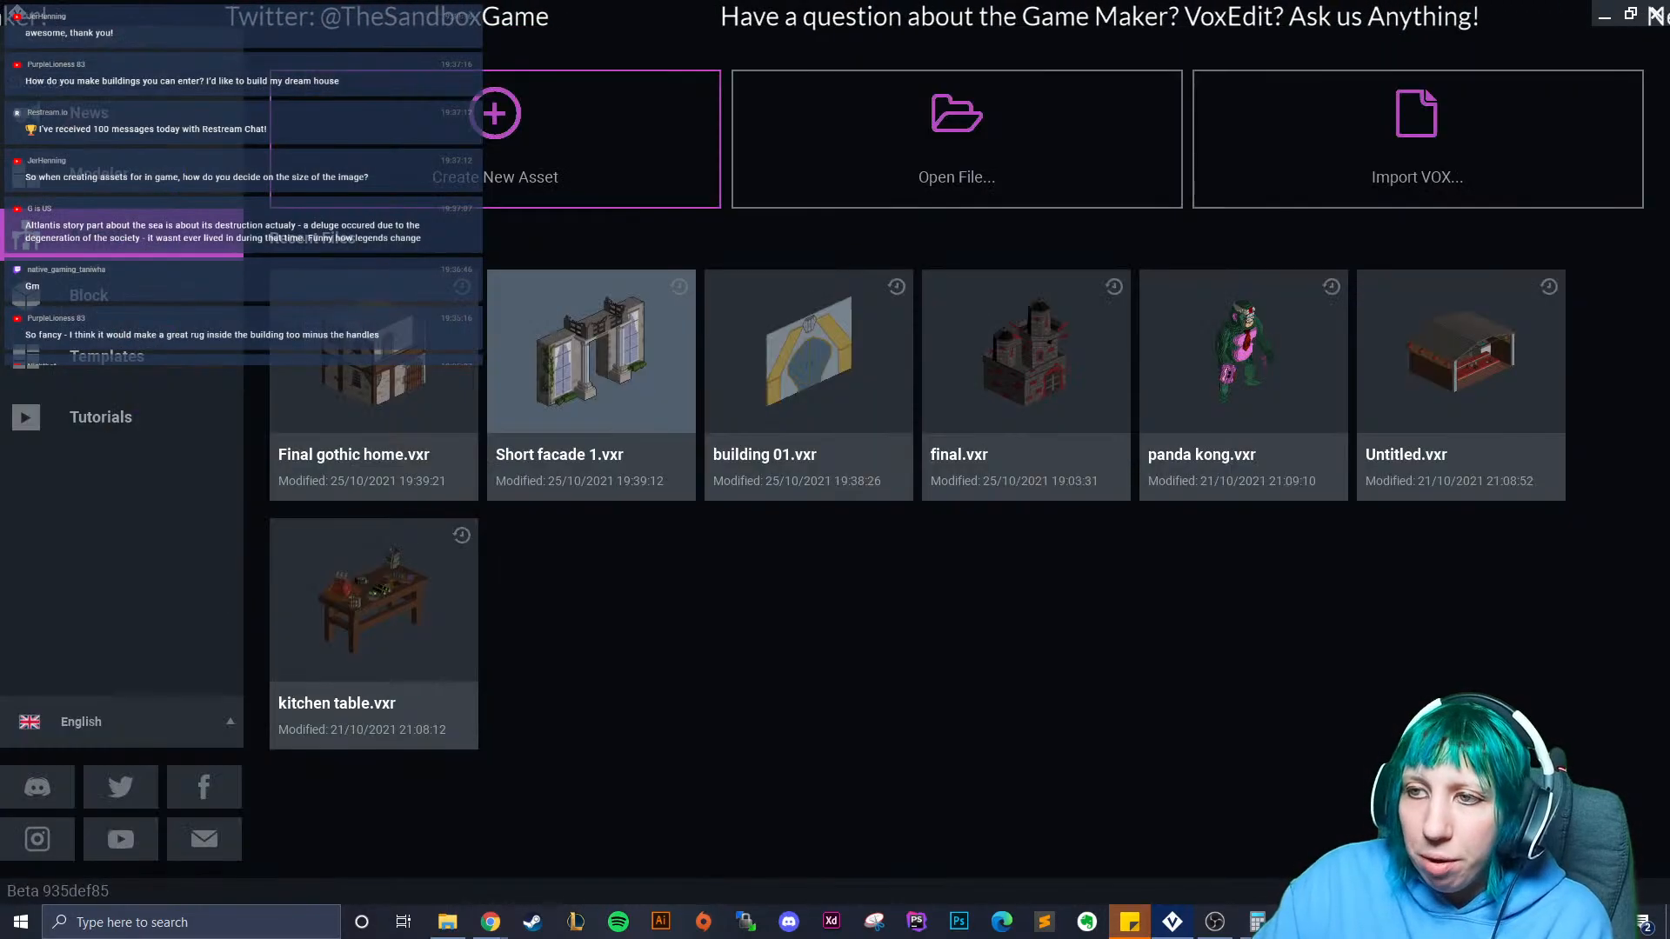
{"action": "left_click", "coordinate": [809, 356]}
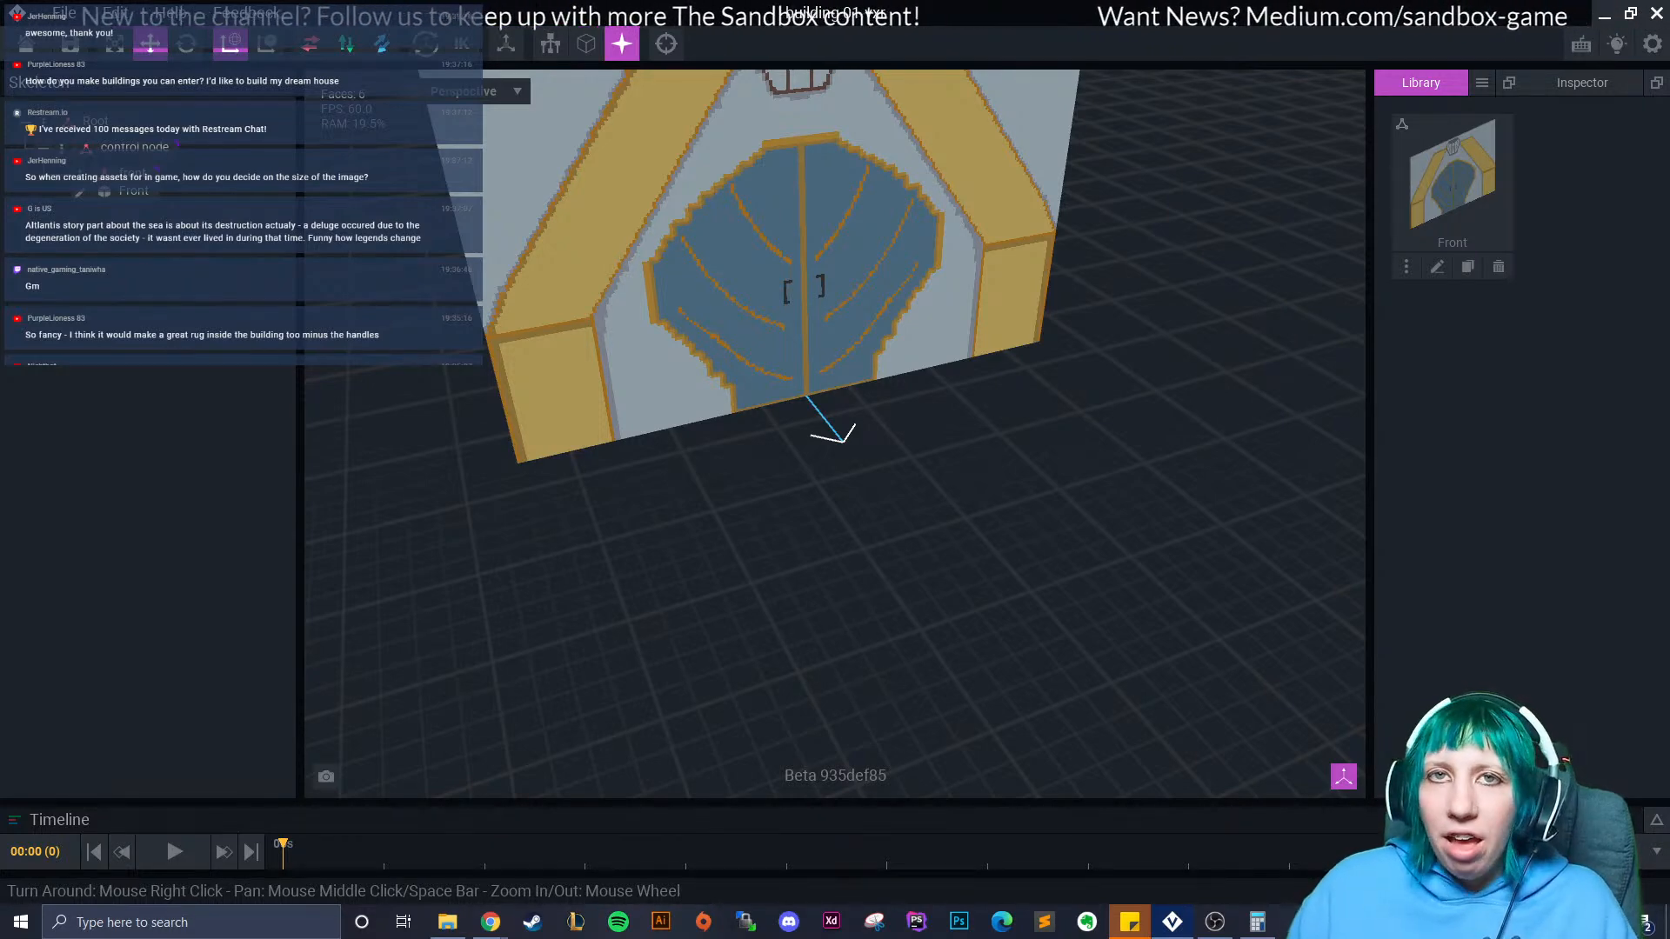
{"action": "middle_click_drag", "start_coordinate": [969, 302], "coordinate": [982, 392]}
{"action": "right_click_drag", "start_coordinate": [983, 392], "coordinate": [889, 390]}
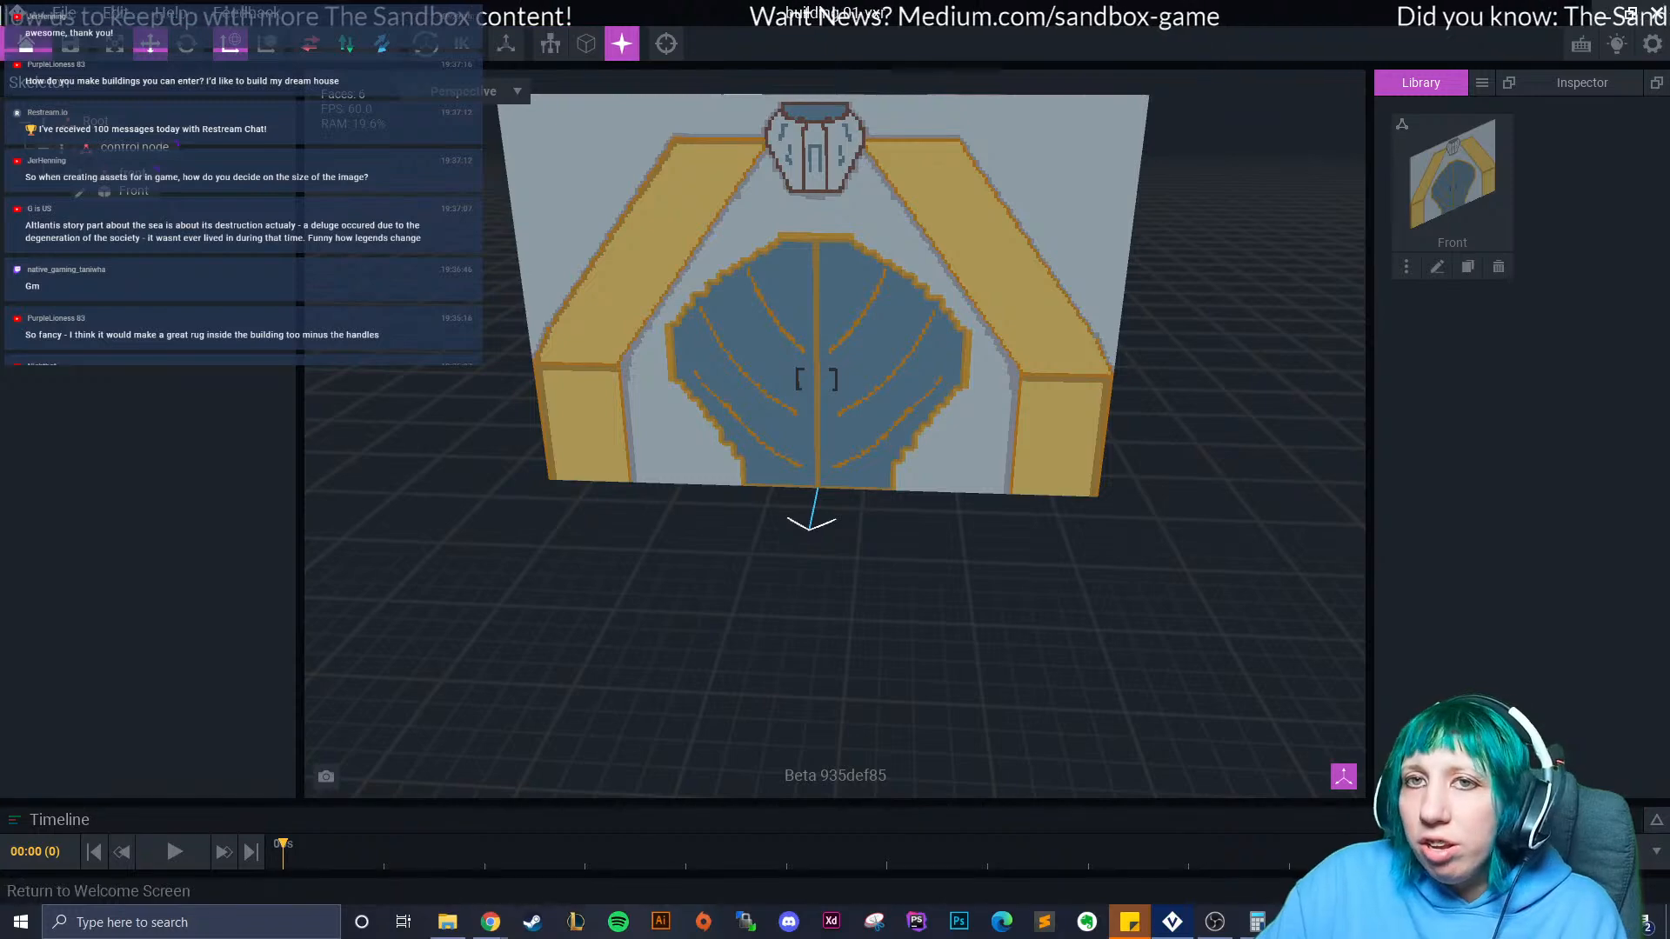
Return to the start page, saving building 01.vxr, and browse the avatar and creature templates.
{"action": "left_click", "coordinate": [26, 43]}
{"action": "left_click", "coordinate": [652, 337]}
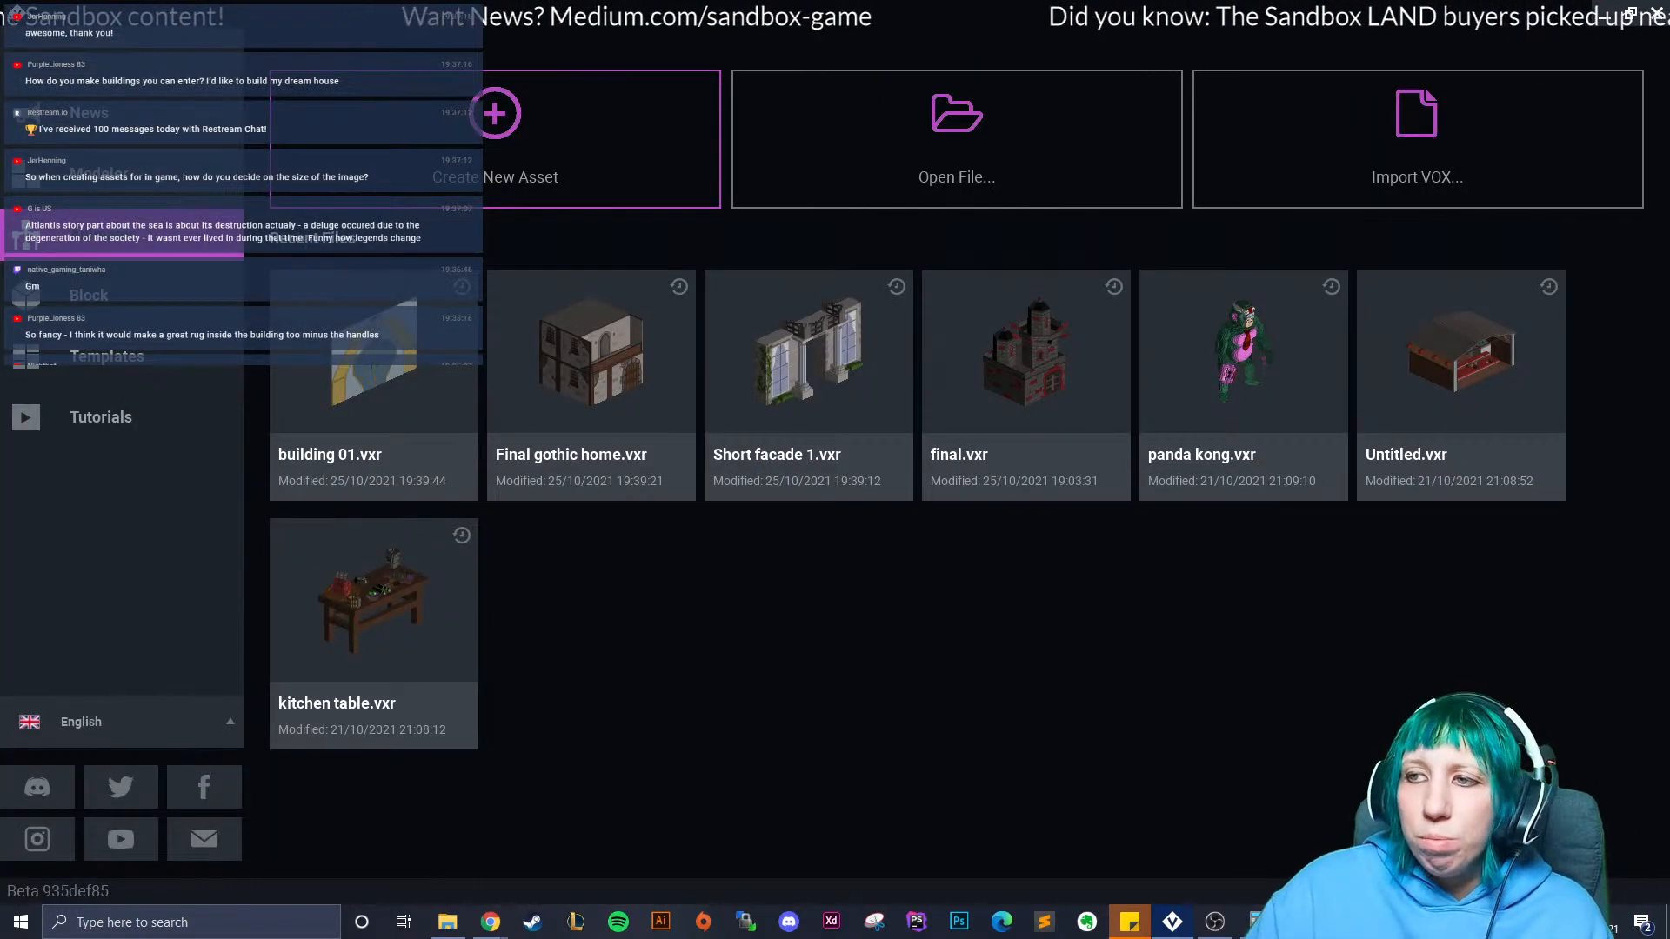
{"action": "left_click", "coordinate": [122, 365]}
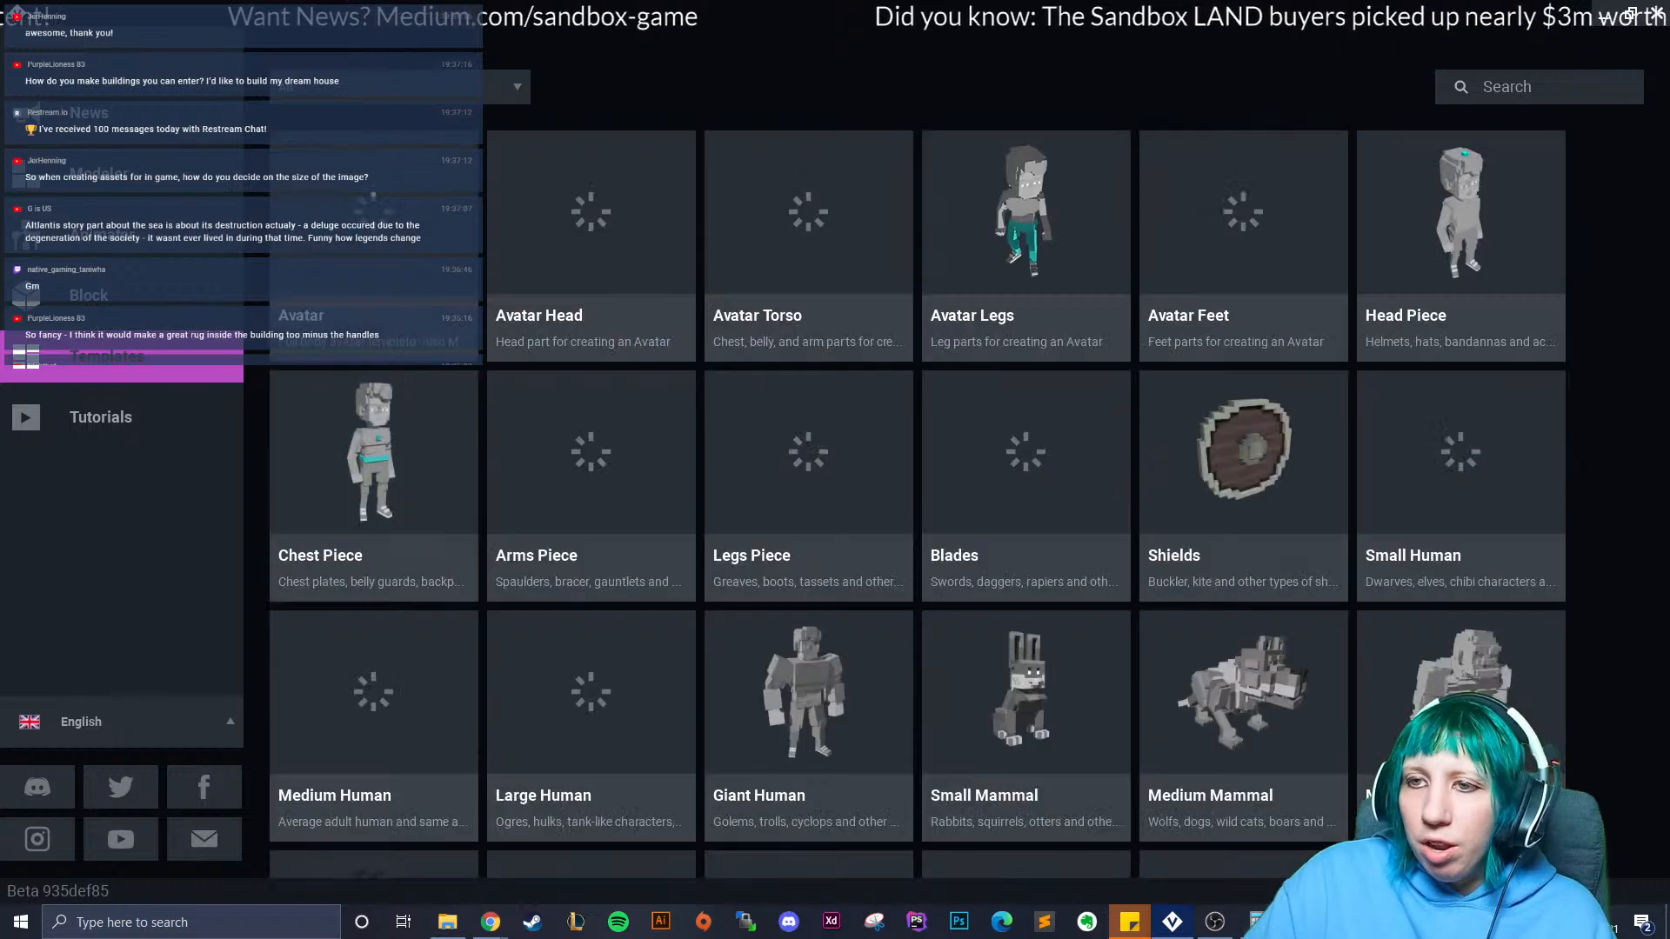
{"action": "scroll", "coordinate": [374, 522], "scroll_direction": "down", "scroll_amount": 3}
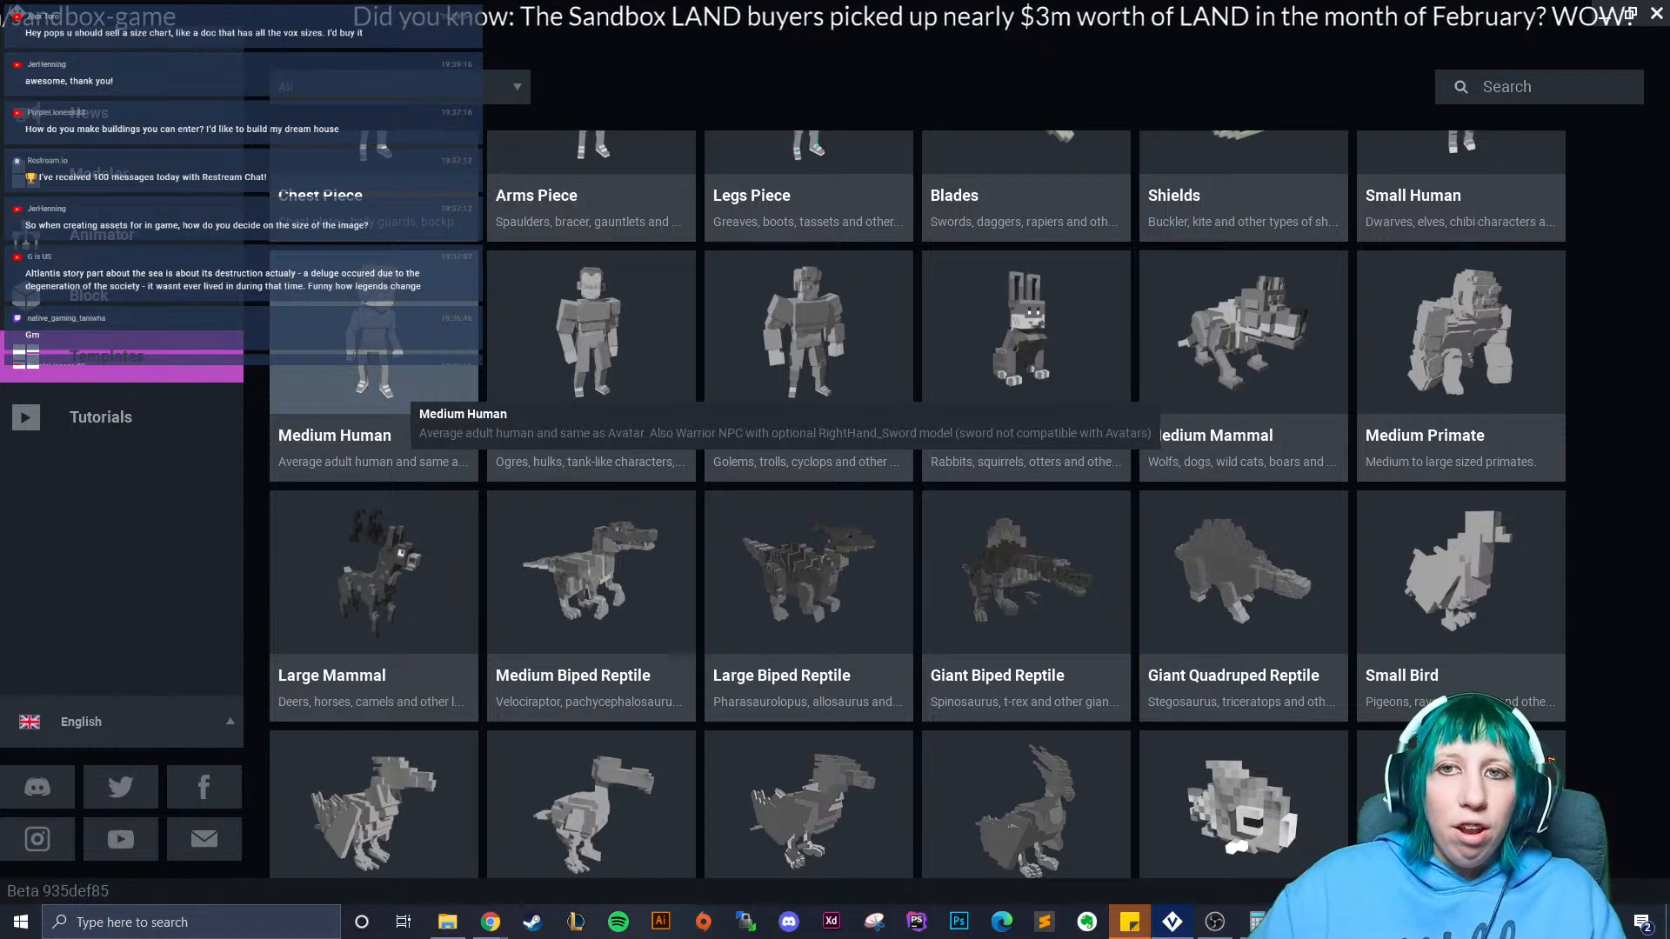
Reopen building 01.vxr from the recent Animator files and open its Front model for voxel editing.
{"action": "left_click", "coordinate": [122, 235]}
{"action": "left_click", "coordinate": [374, 348]}
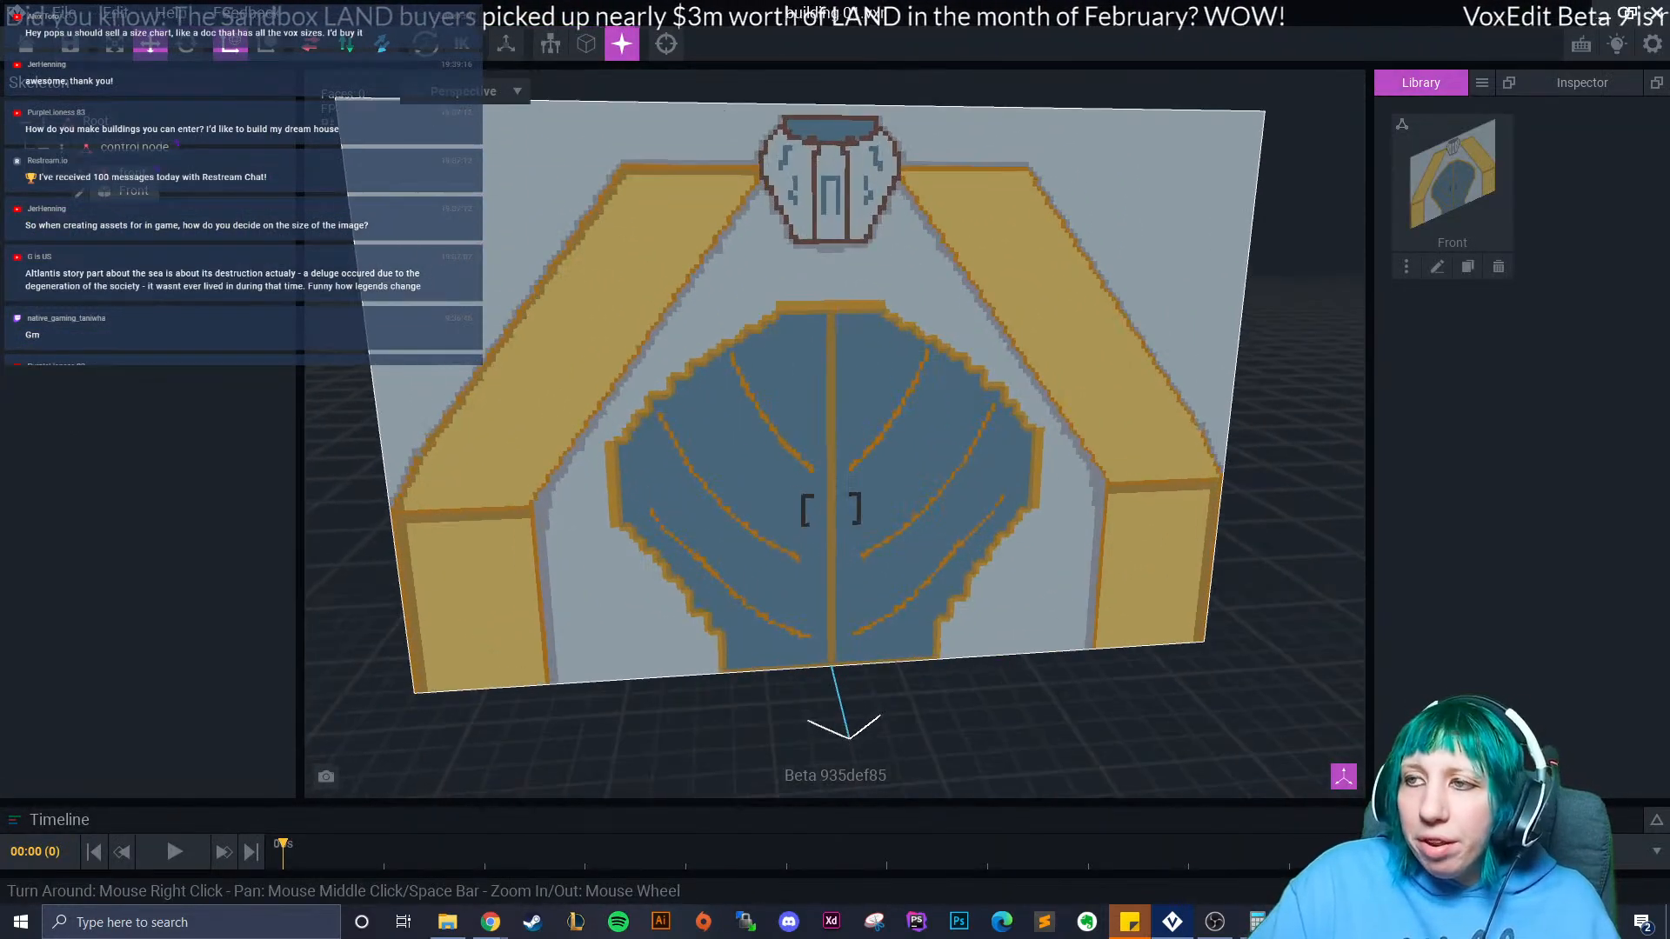
{"action": "left_click", "coordinate": [133, 191]}
{"action": "left_click", "coordinate": [80, 193]}
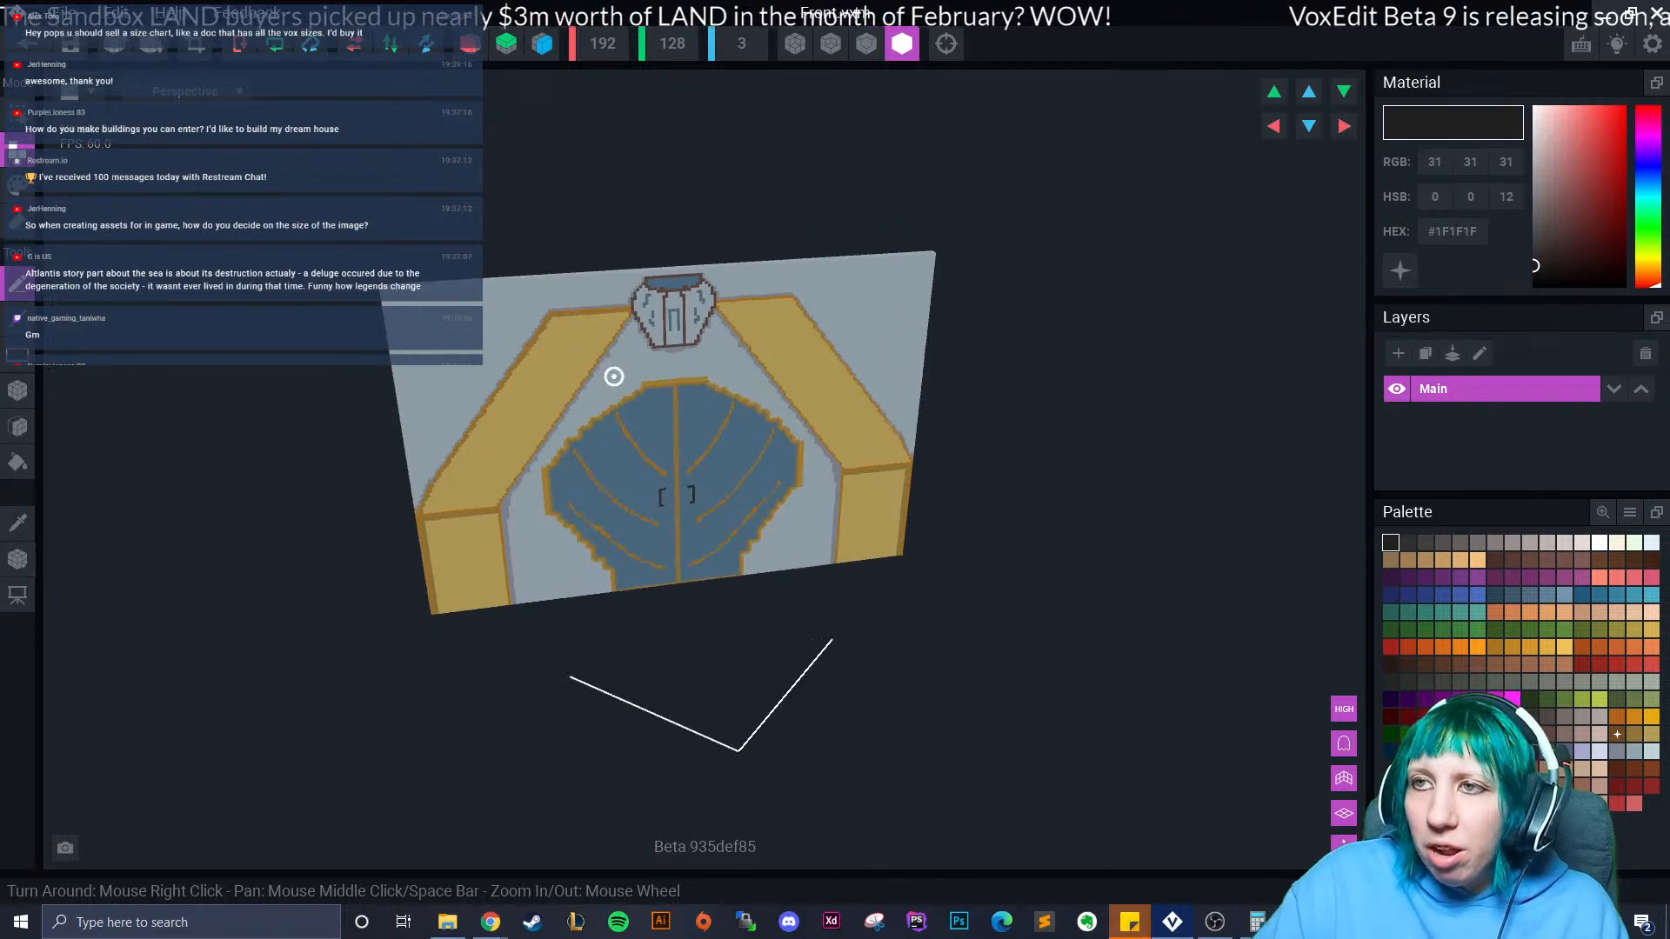
Sample the brown #91743C shading colour from the Front wall's left beam.
{"action": "scroll", "coordinate": [614, 377], "scroll_direction": "up", "scroll_amount": 3}
{"action": "right_click_drag", "start_coordinate": [614, 377], "coordinate": [660, 418]}
{"action": "scroll", "coordinate": [660, 417], "scroll_direction": "up", "scroll_amount": 4}
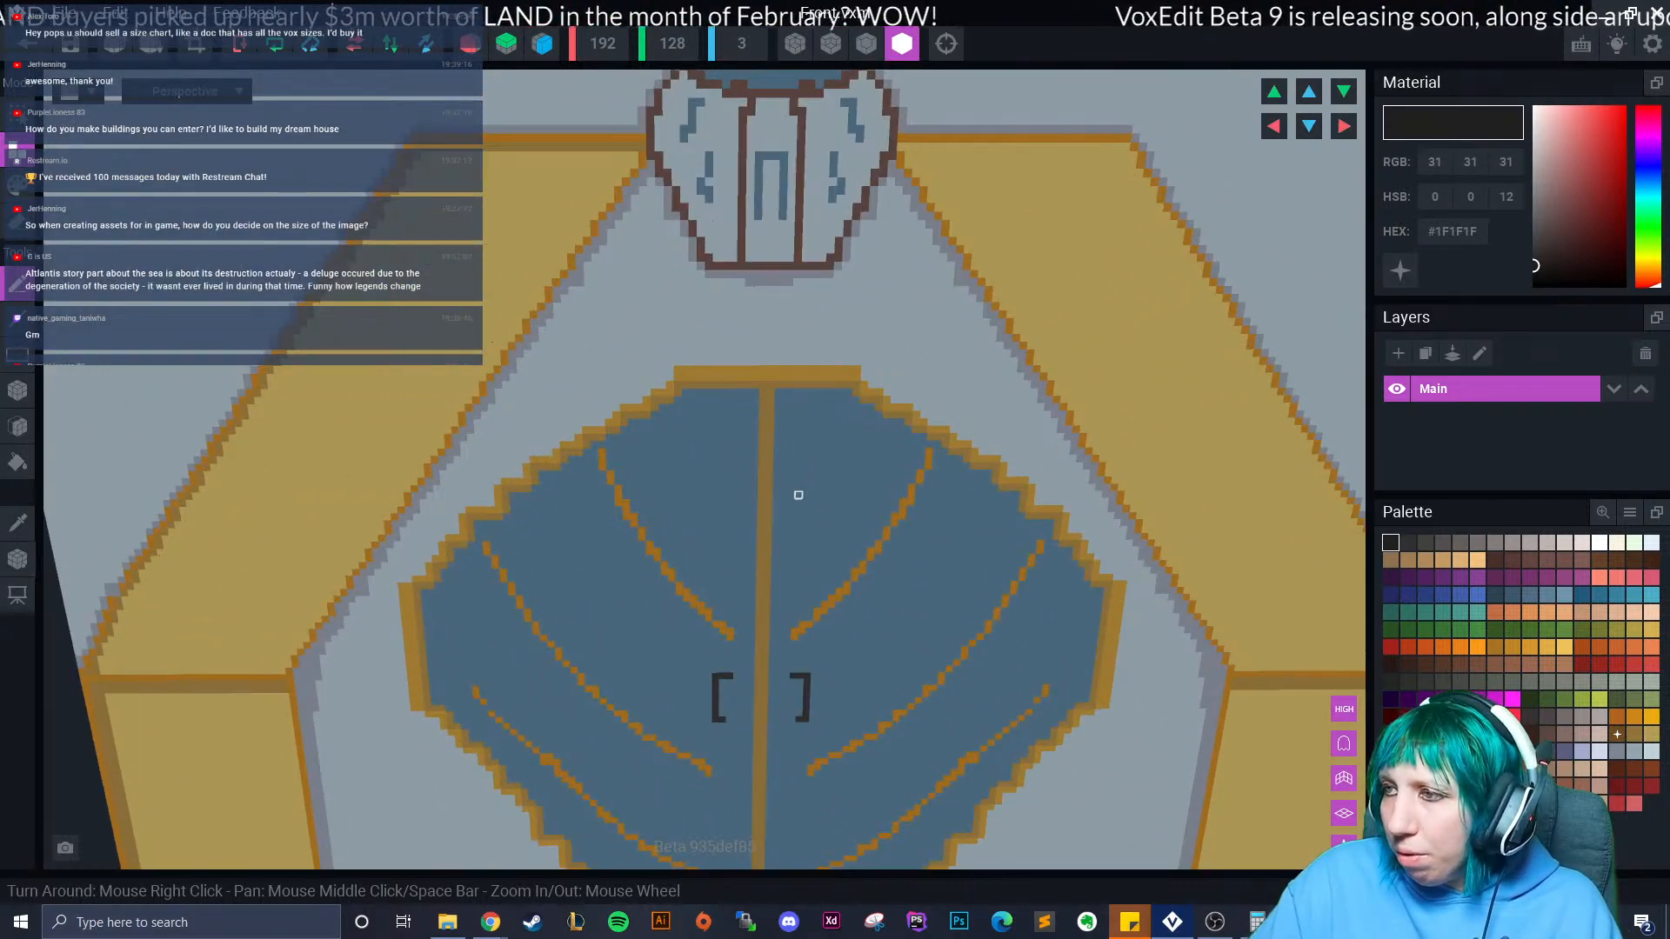
{"action": "right_click_drag", "start_coordinate": [888, 495], "coordinate": [888, 489]}
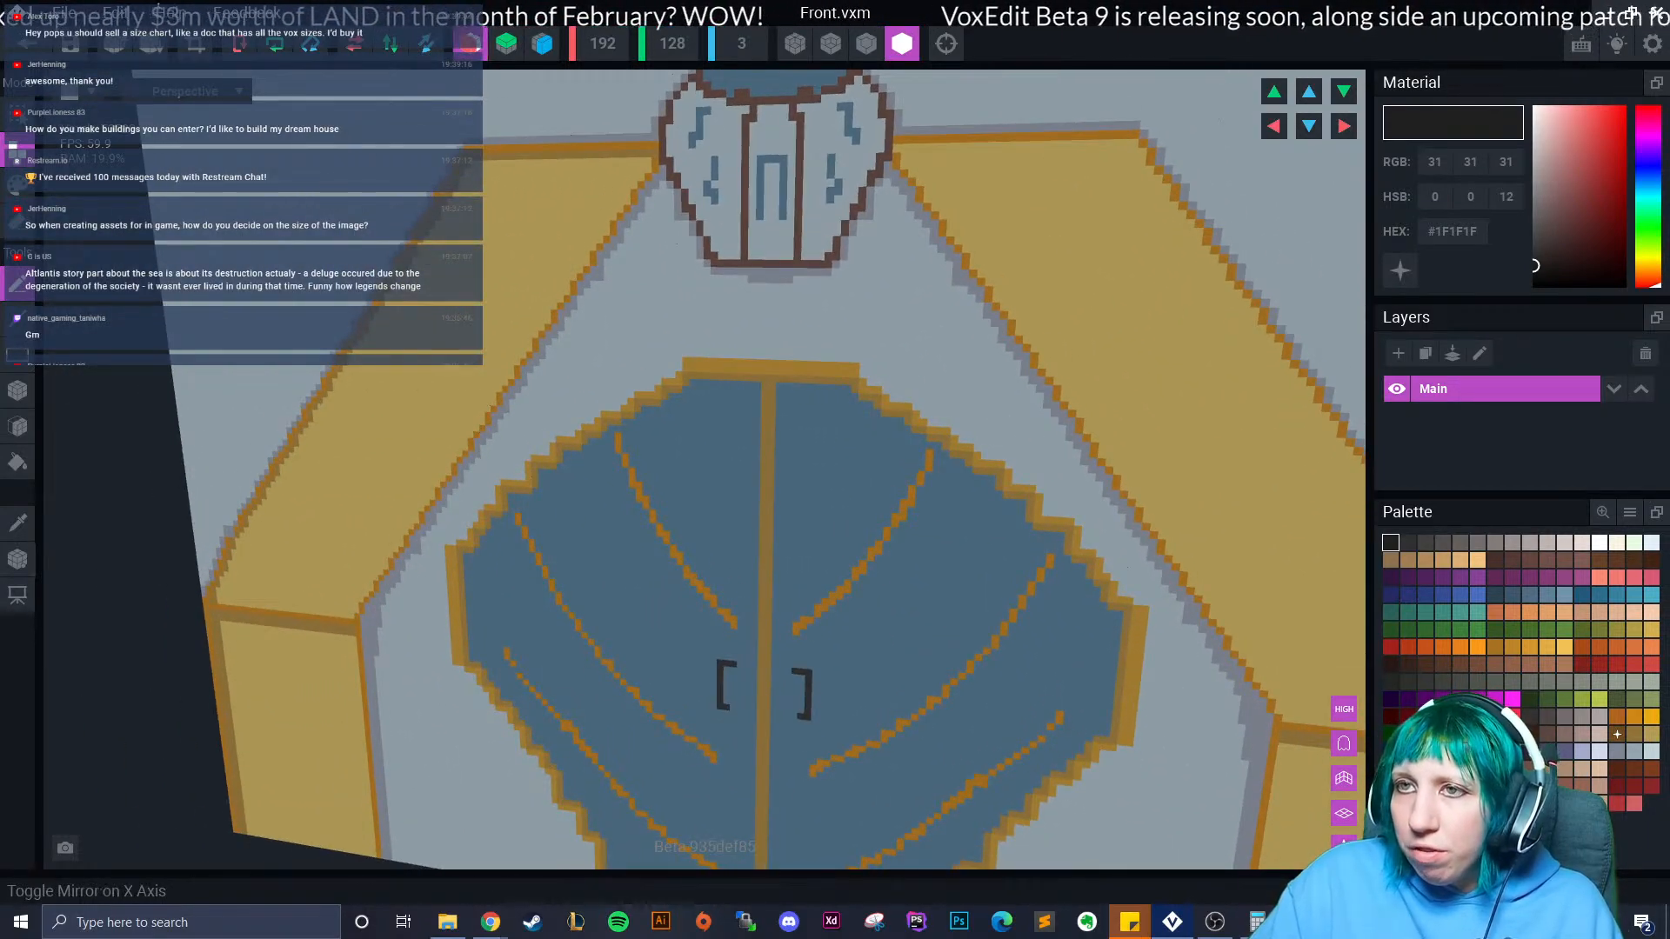
{"action": "left_click", "coordinate": [18, 524]}
{"action": "right_click_drag", "start_coordinate": [359, 396], "coordinate": [398, 391]}
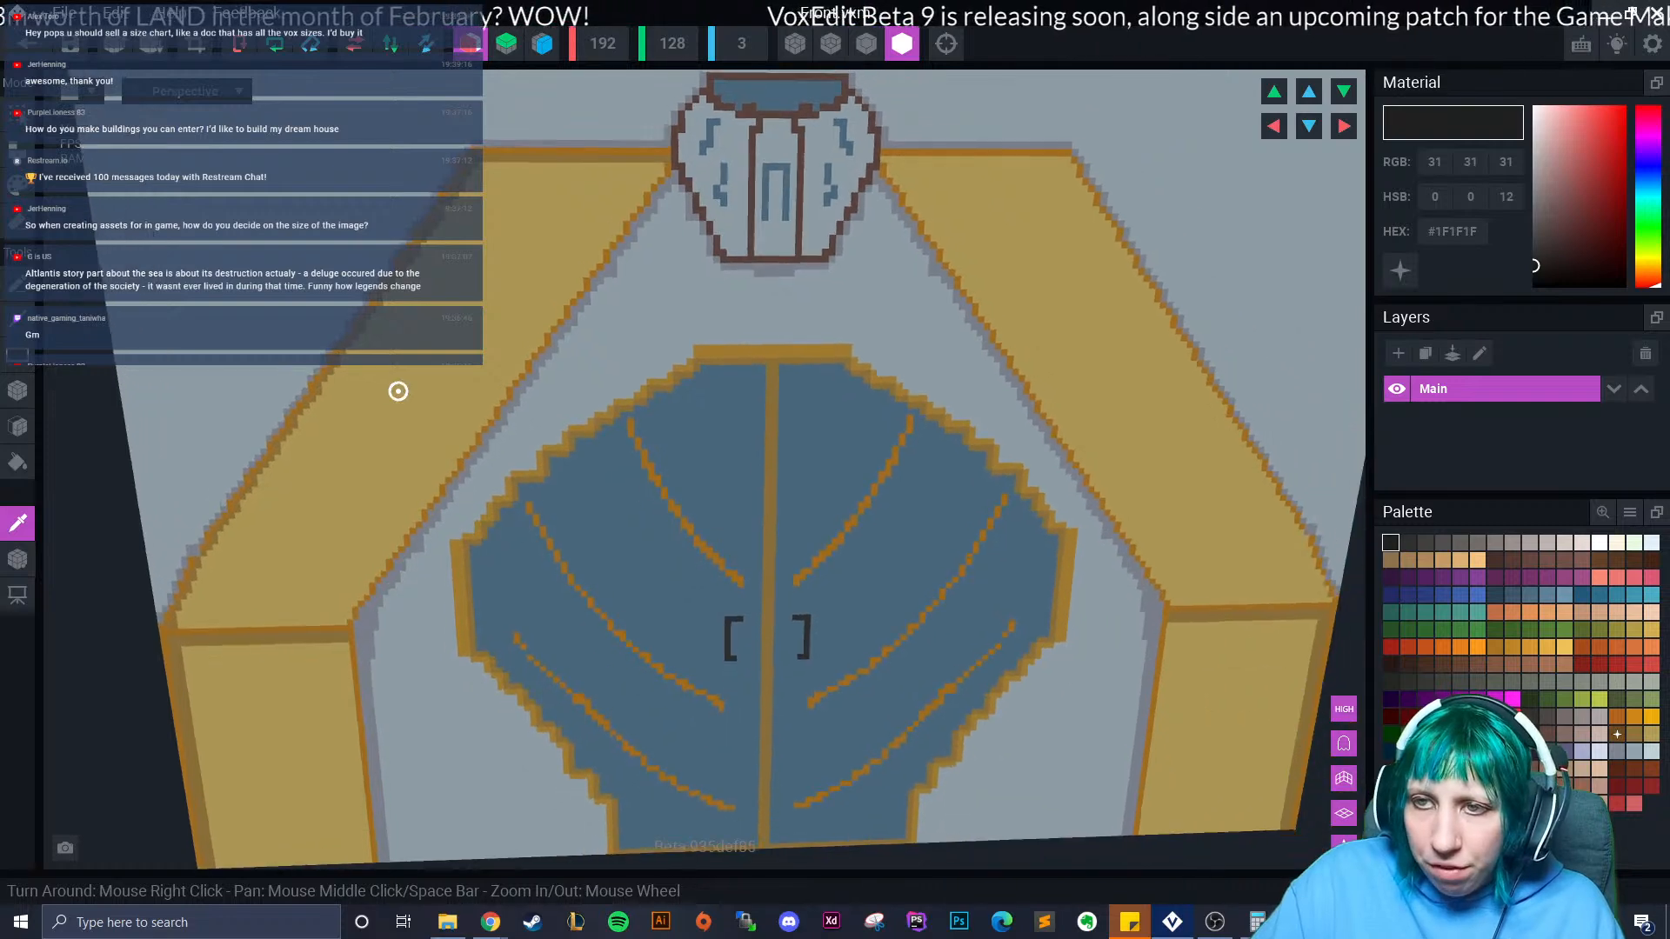
{"action": "scroll", "coordinate": [397, 390], "scroll_direction": "up", "scroll_amount": 4}
{"action": "left_click", "coordinate": [310, 331]}
Paint stepped brown #91743C shading along the inside of the left beam's diagonal outer outline, up to its top corner.
{"action": "left_click", "coordinate": [17, 426]}
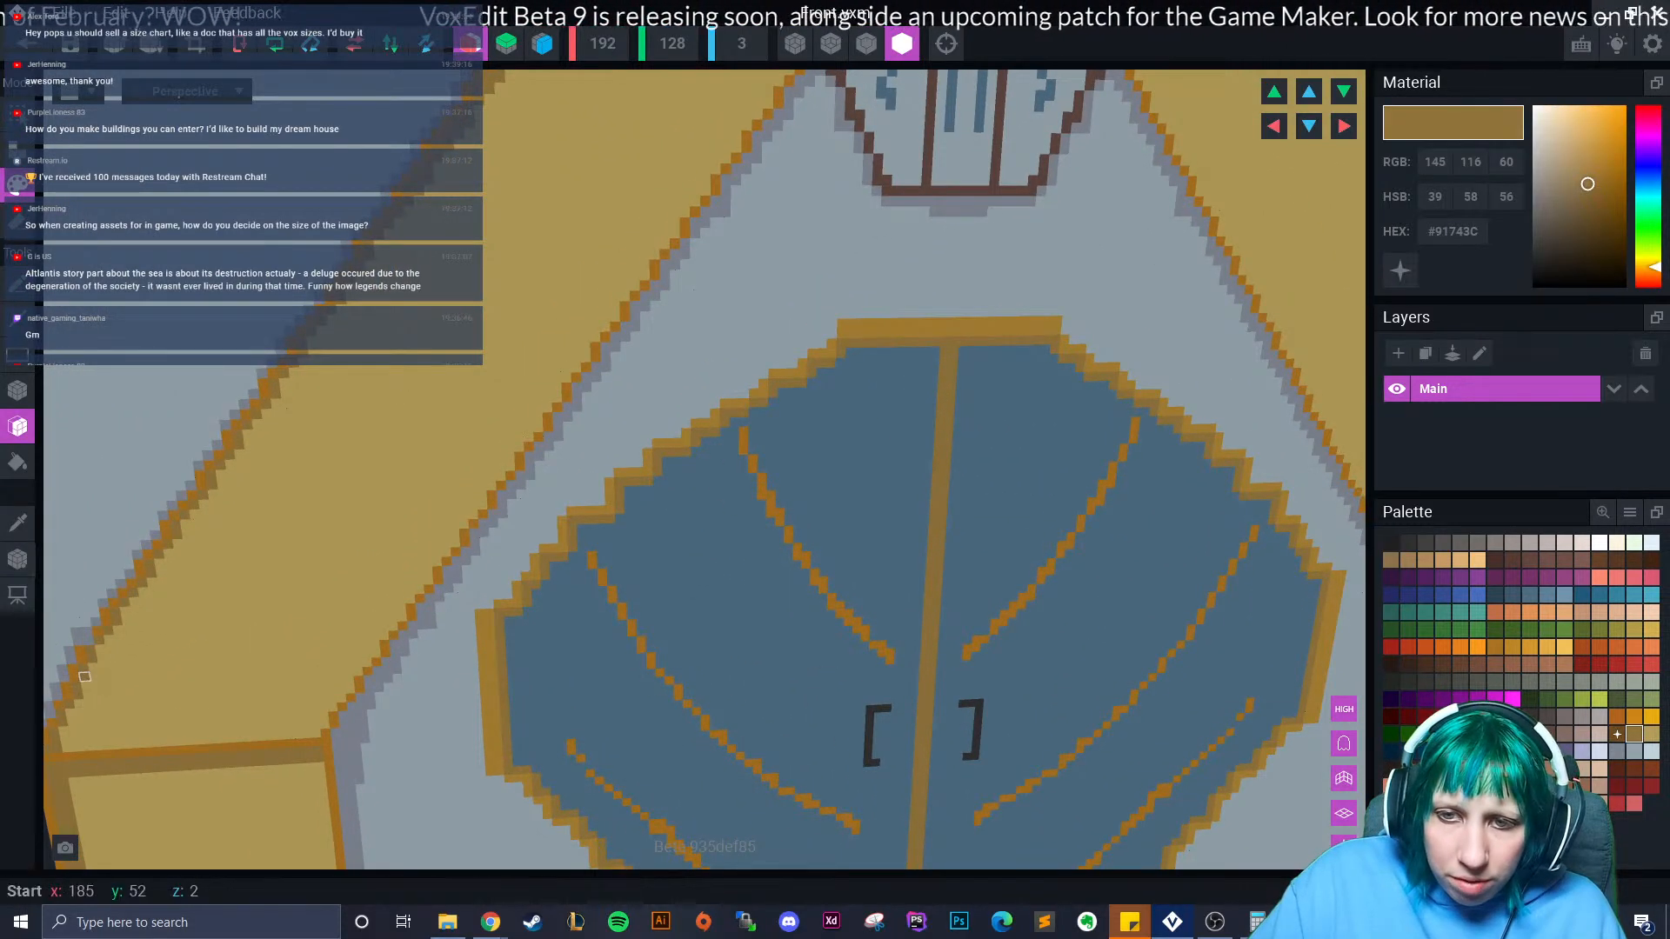
{"action": "middle_click_drag", "start_coordinate": [131, 687], "coordinate": [240, 642]}
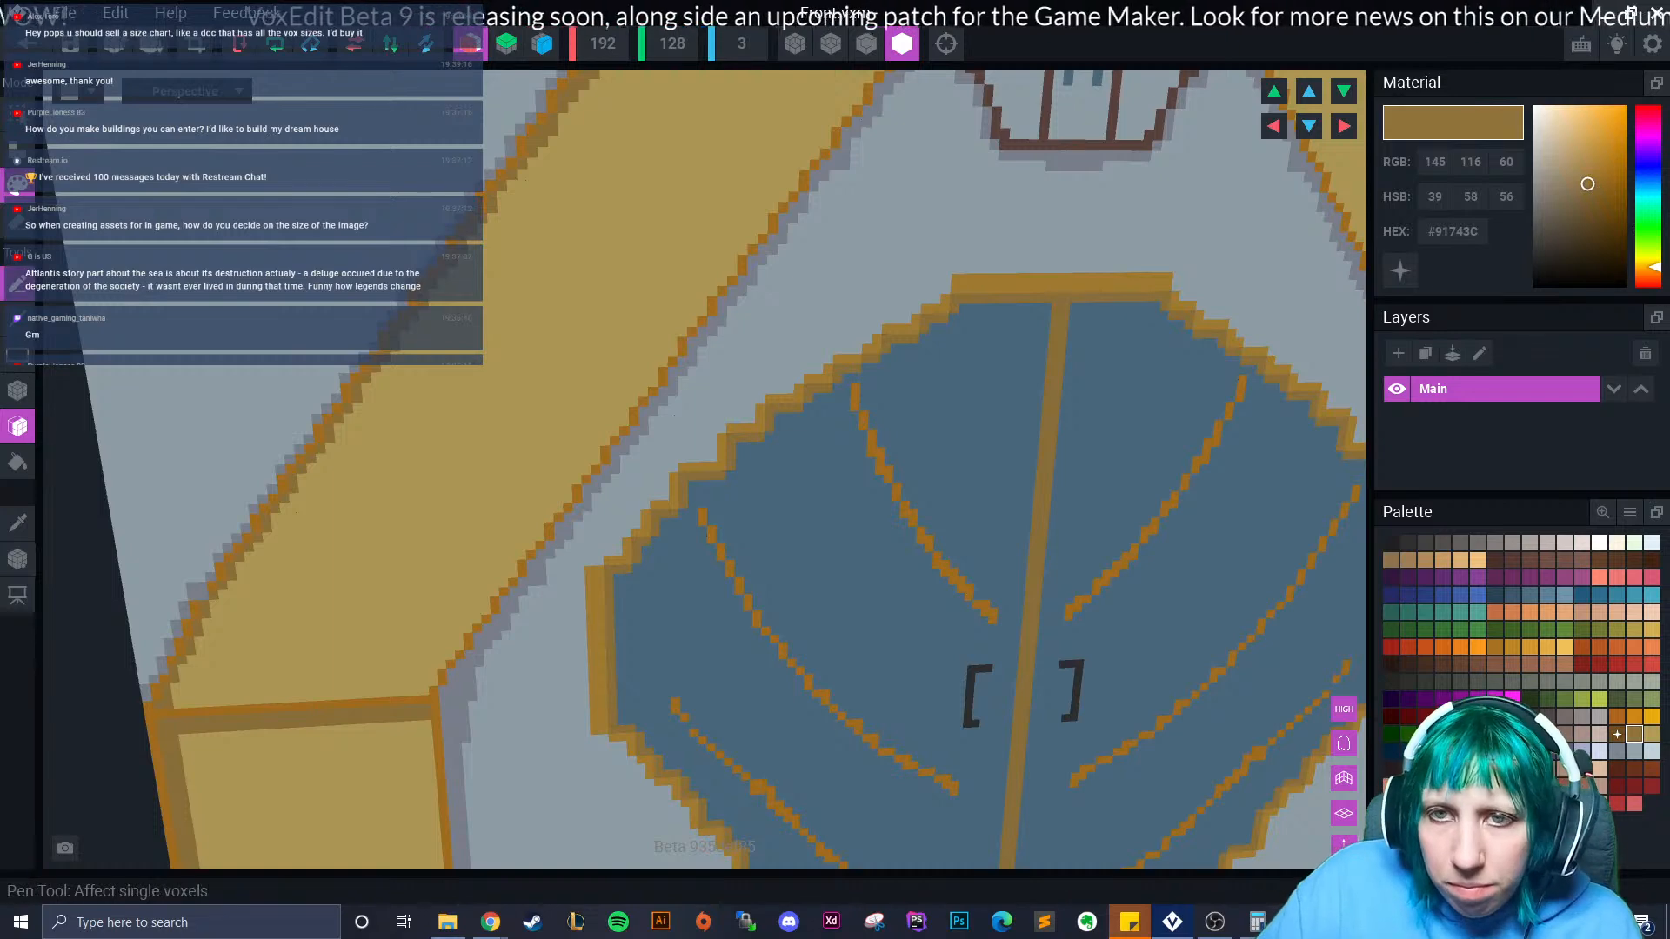
{"action": "scroll", "coordinate": [195, 587], "scroll_direction": "up", "scroll_amount": 1}
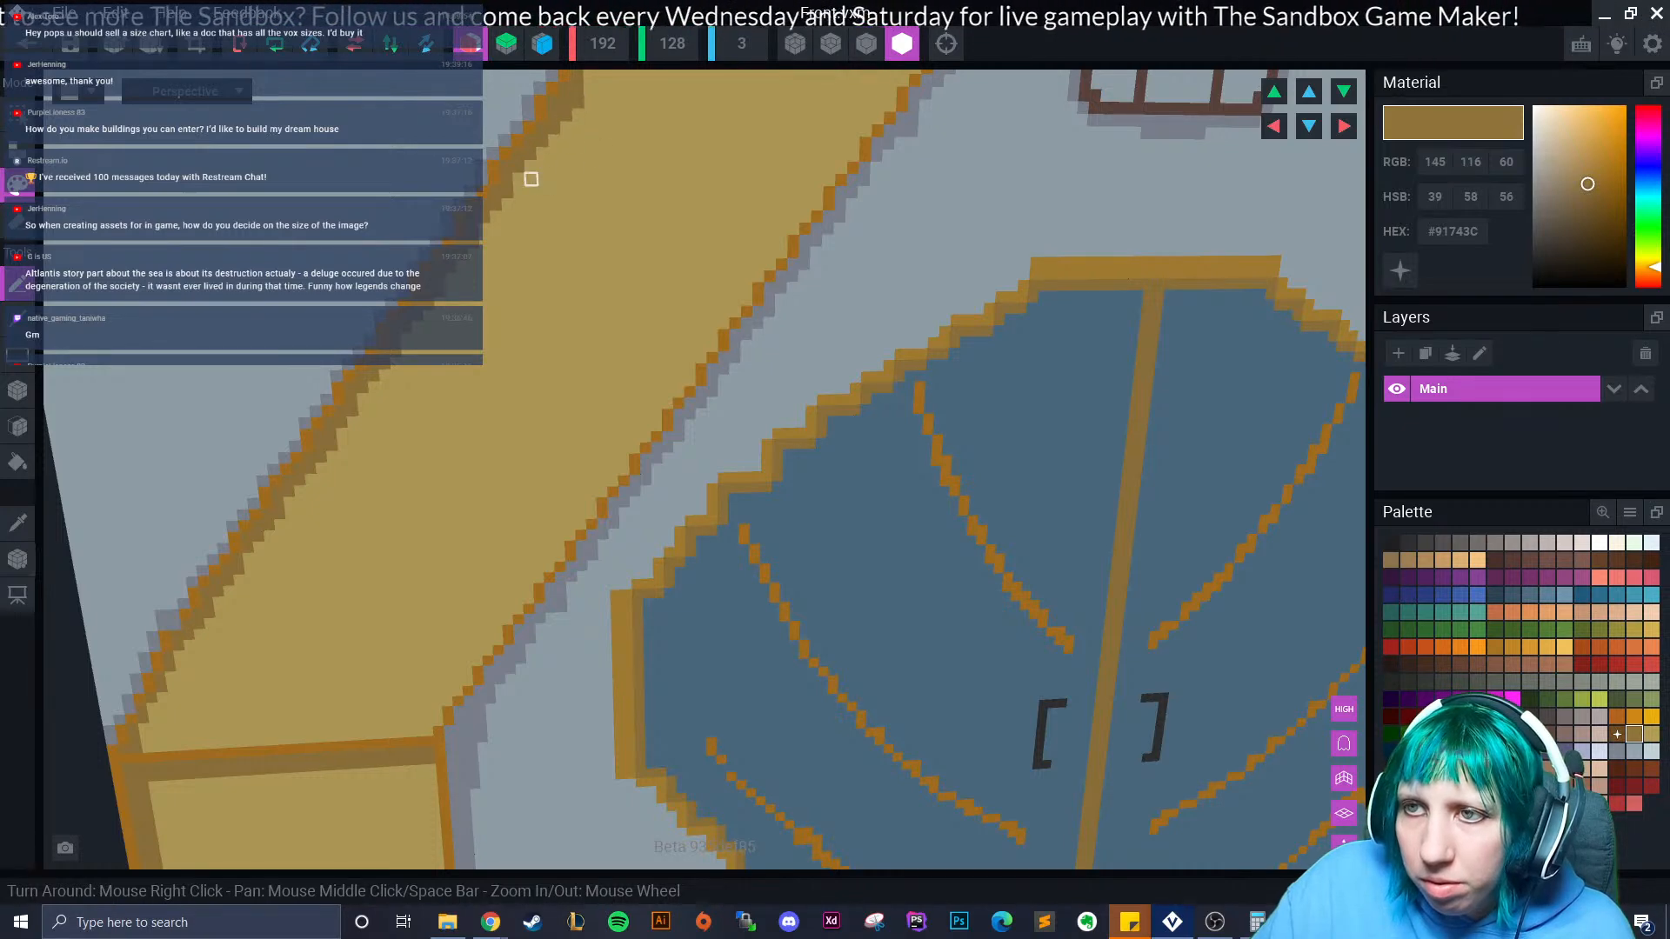
{"action": "middle_click_drag", "start_coordinate": [519, 170], "coordinate": [396, 479]}
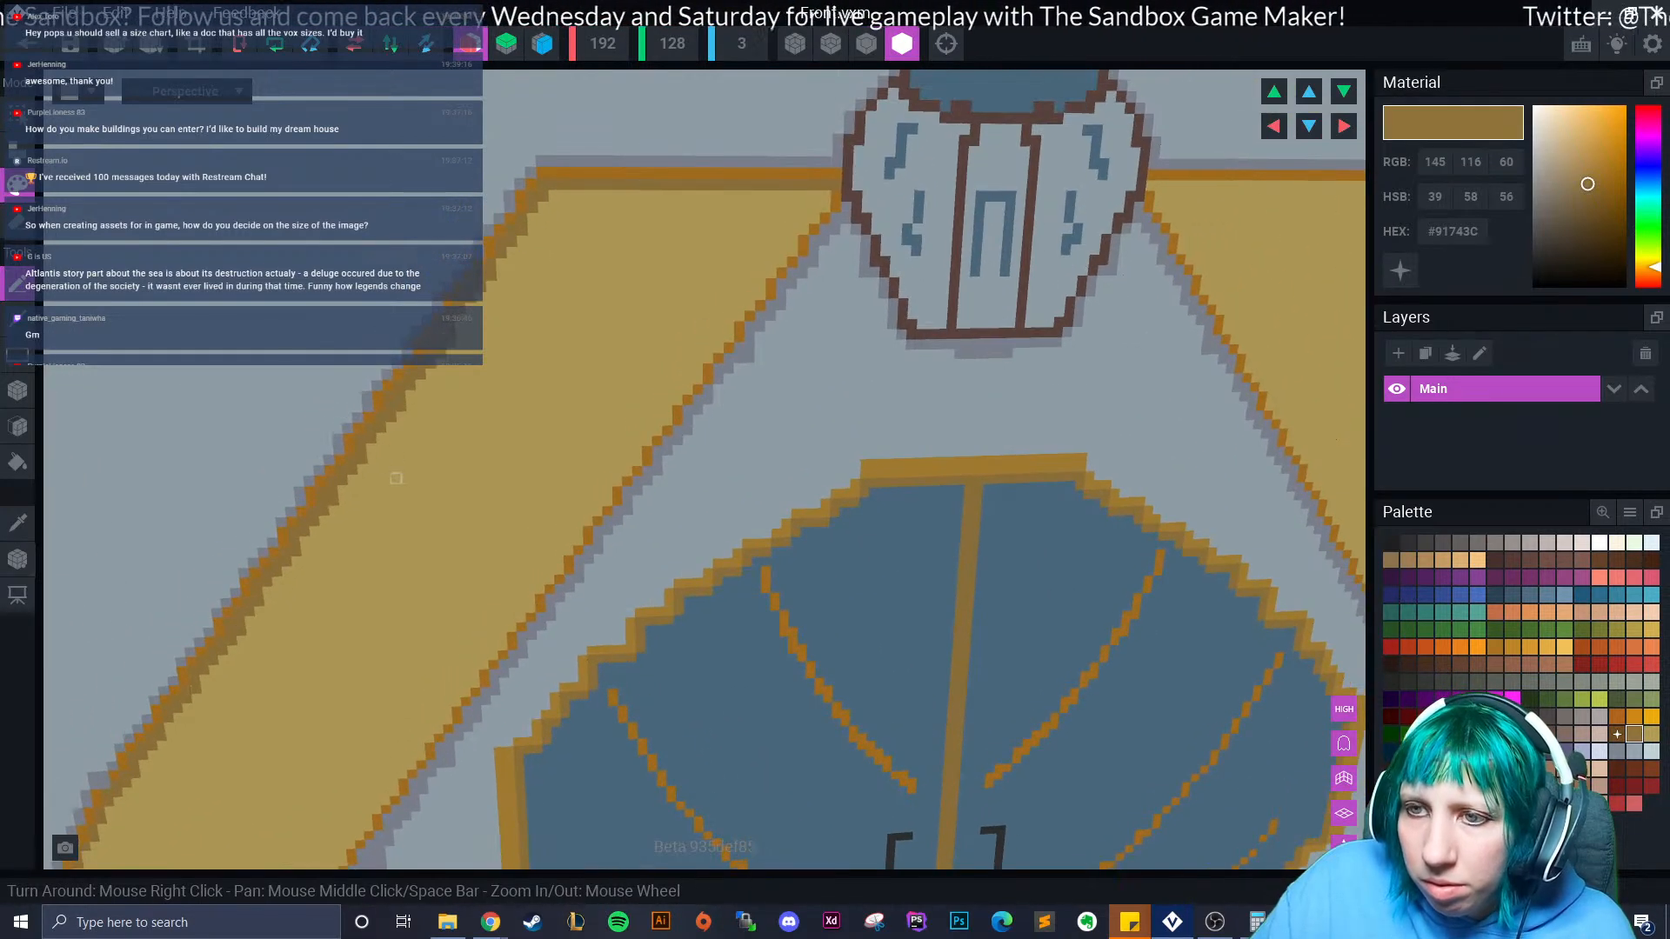
{"action": "scroll", "coordinate": [400, 418], "scroll_direction": "up", "scroll_amount": 2}
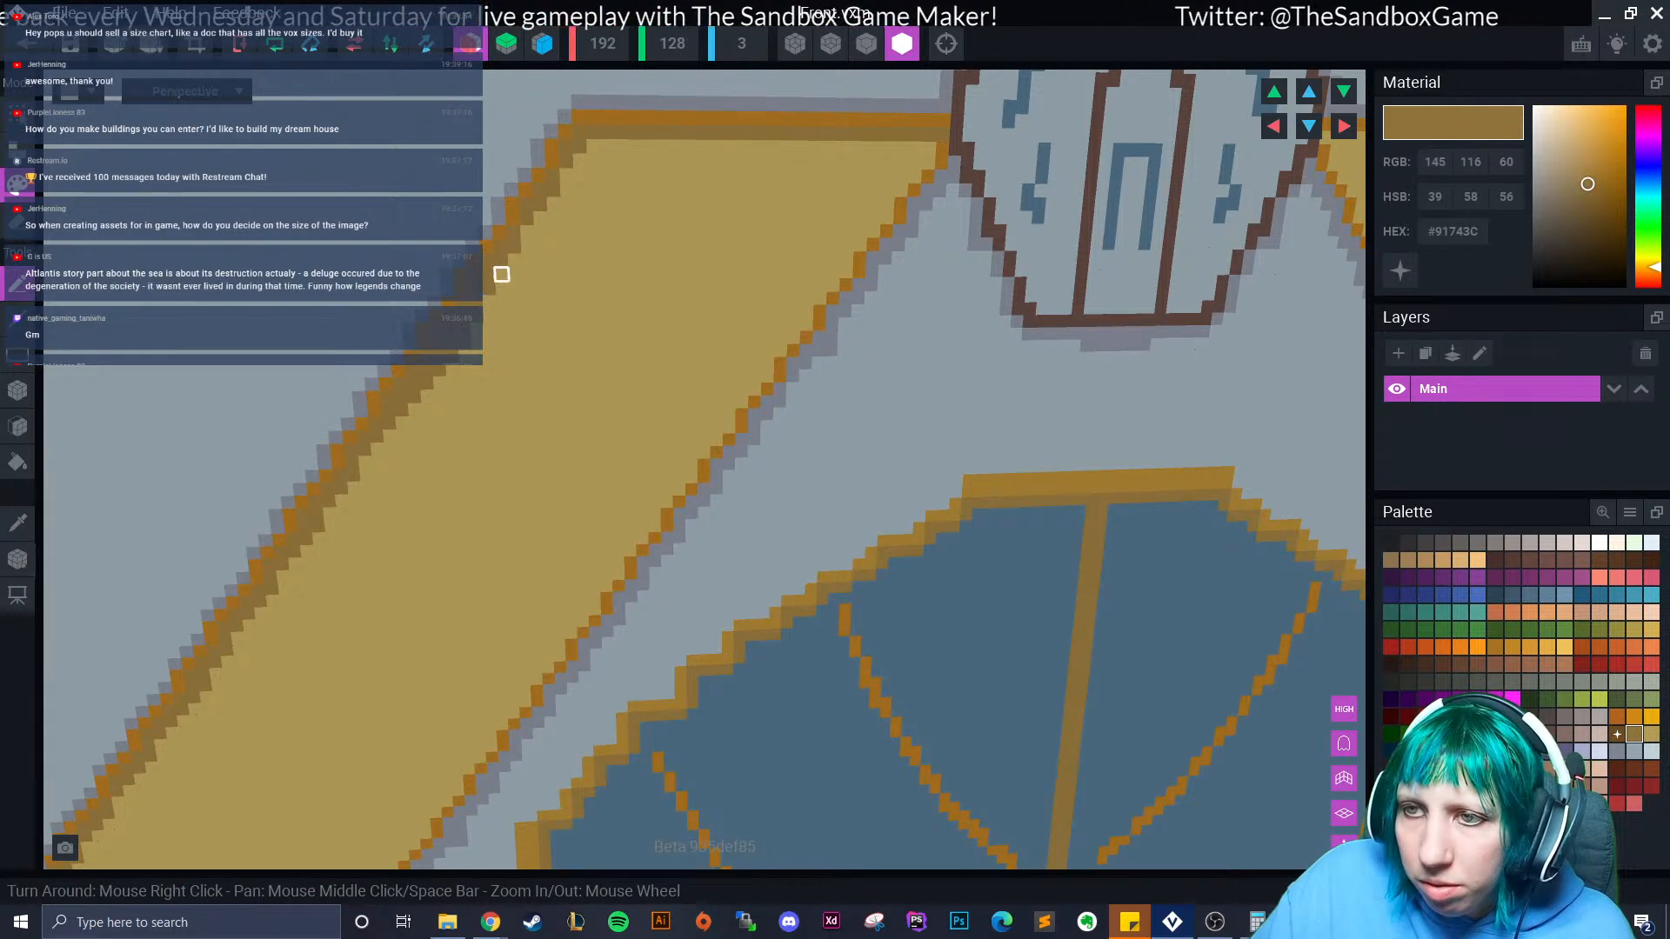
{"action": "left_click", "coordinate": [554, 203]}
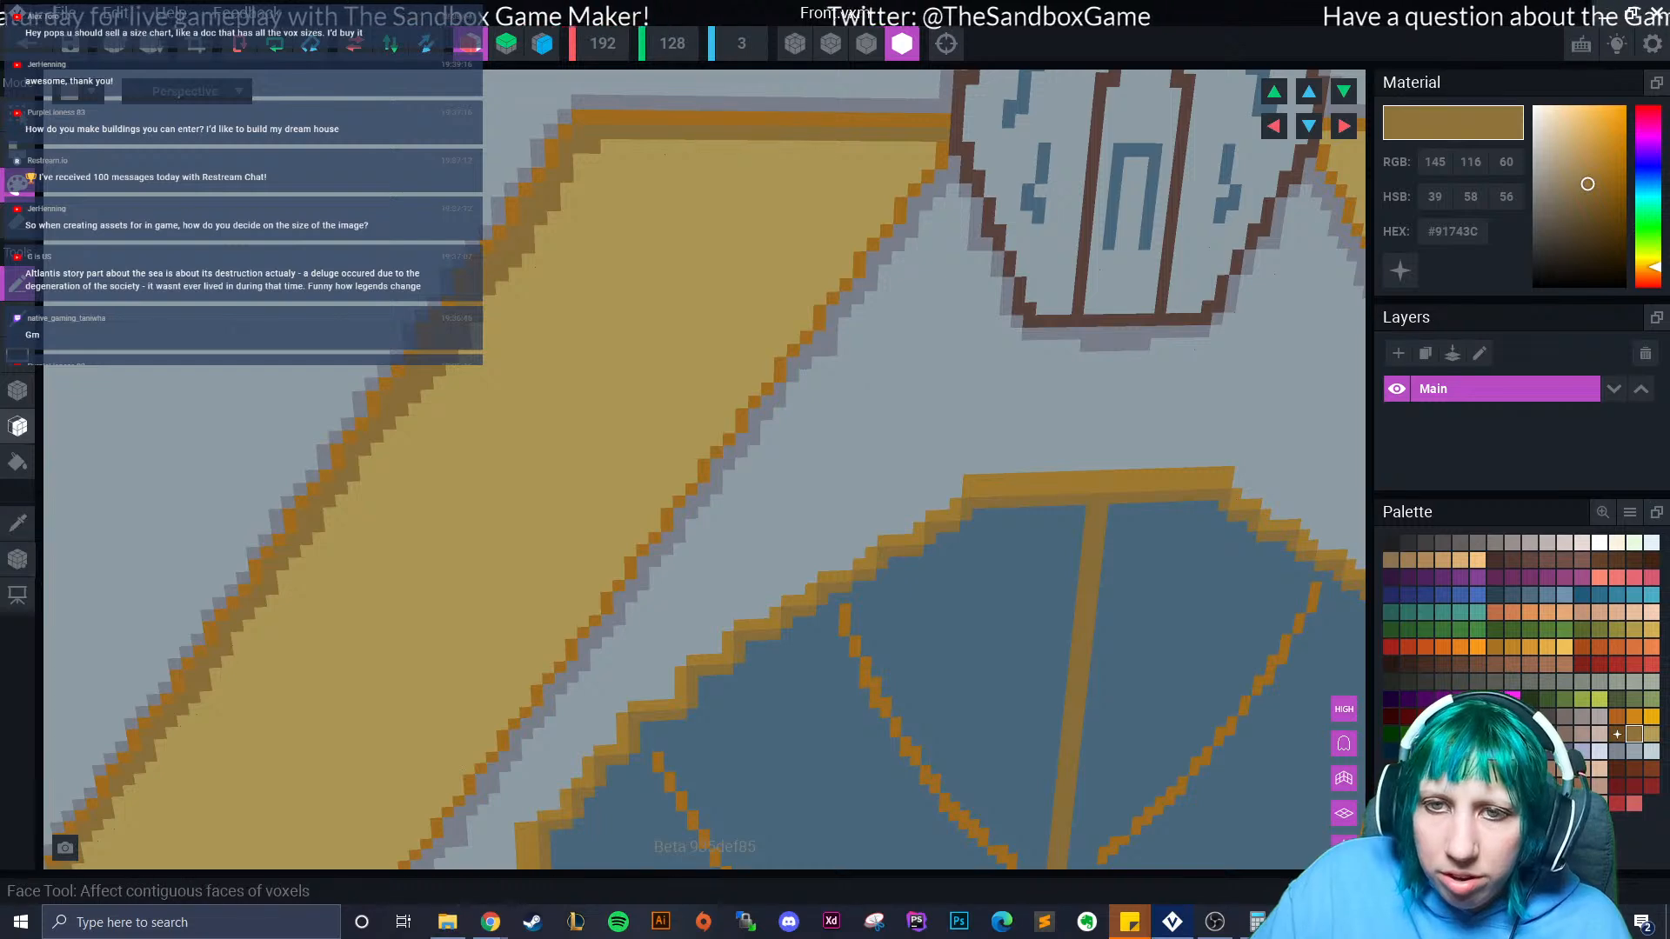
Touch up the brown shading at the lower end of the left beam's diagonal outer outline with the Pen tool.
{"action": "left_click", "coordinate": [18, 426]}
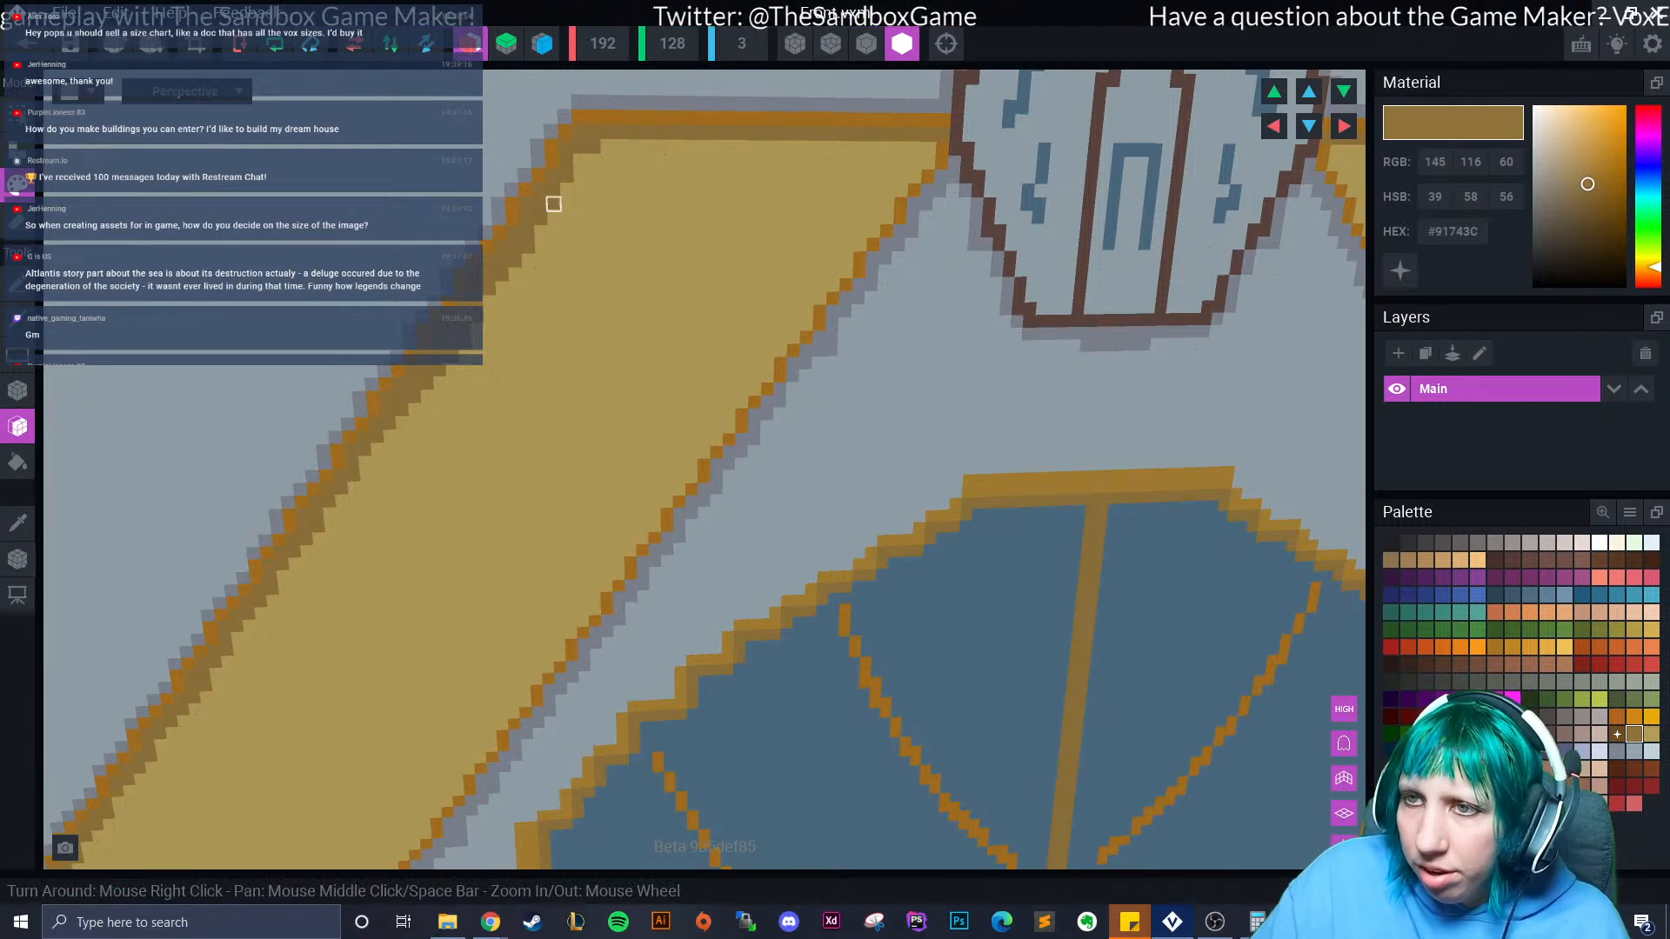
{"action": "scroll", "coordinate": [808, 739], "scroll_direction": "down", "scroll_amount": 4}
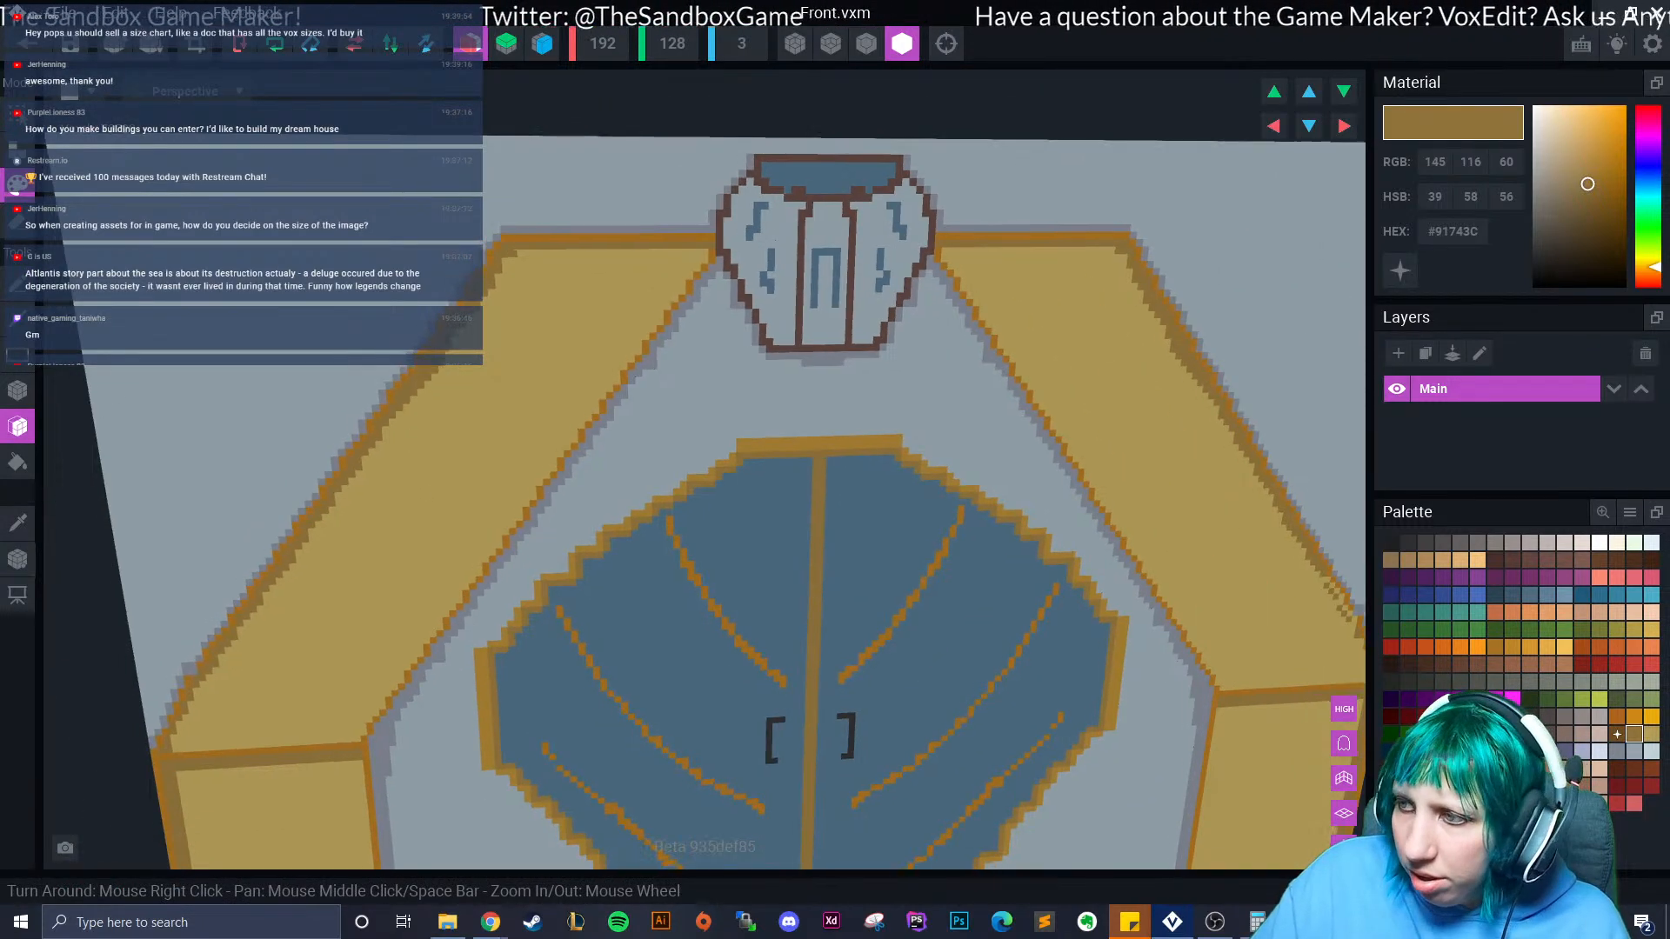
{"action": "scroll", "coordinate": [399, 515], "scroll_direction": "up", "scroll_amount": 3}
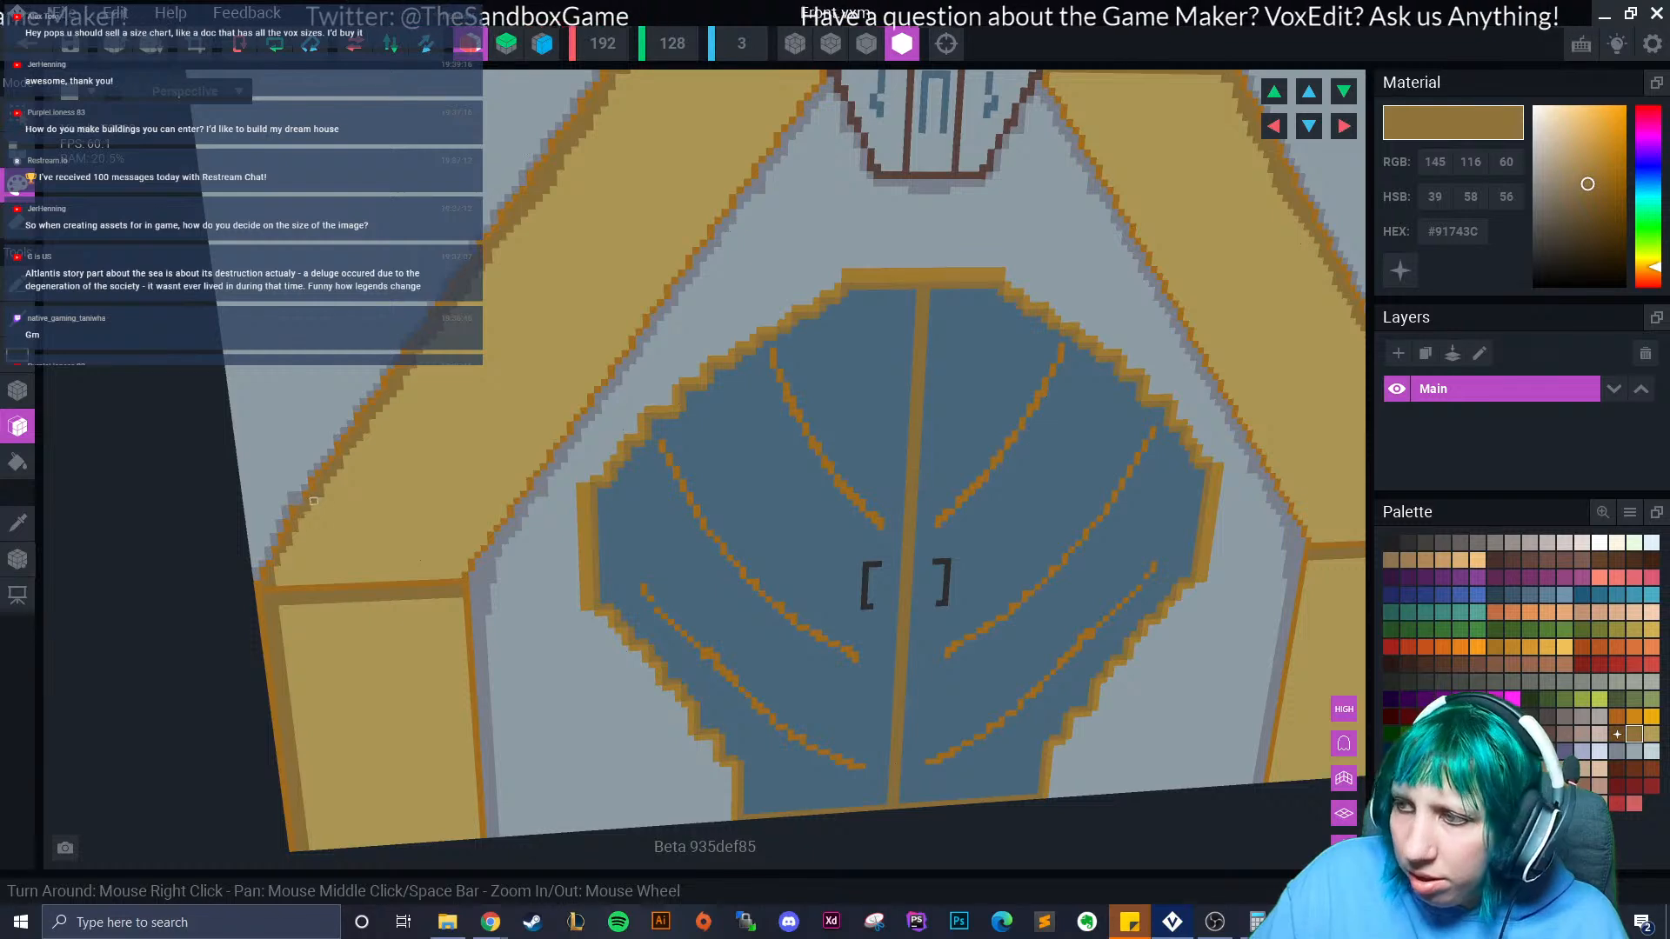
{"action": "scroll", "coordinate": [313, 501], "scroll_direction": "down", "scroll_amount": 3}
{"action": "scroll", "coordinate": [435, 561], "scroll_direction": "up", "scroll_amount": 6}
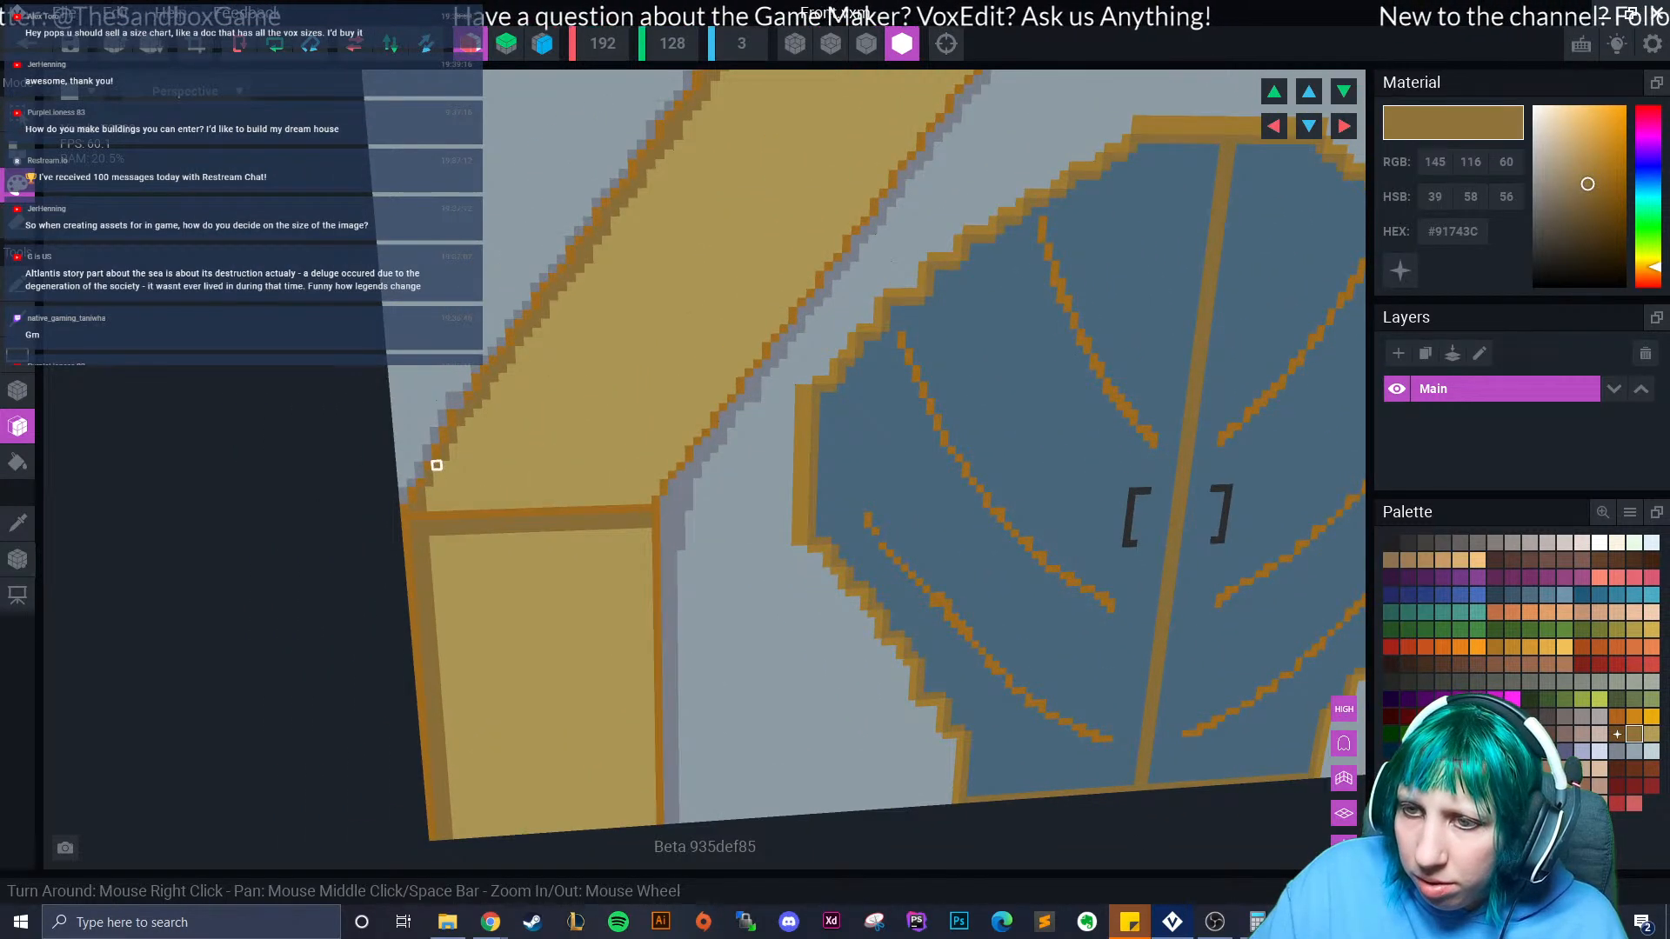
{"action": "left_click", "coordinate": [17, 285]}
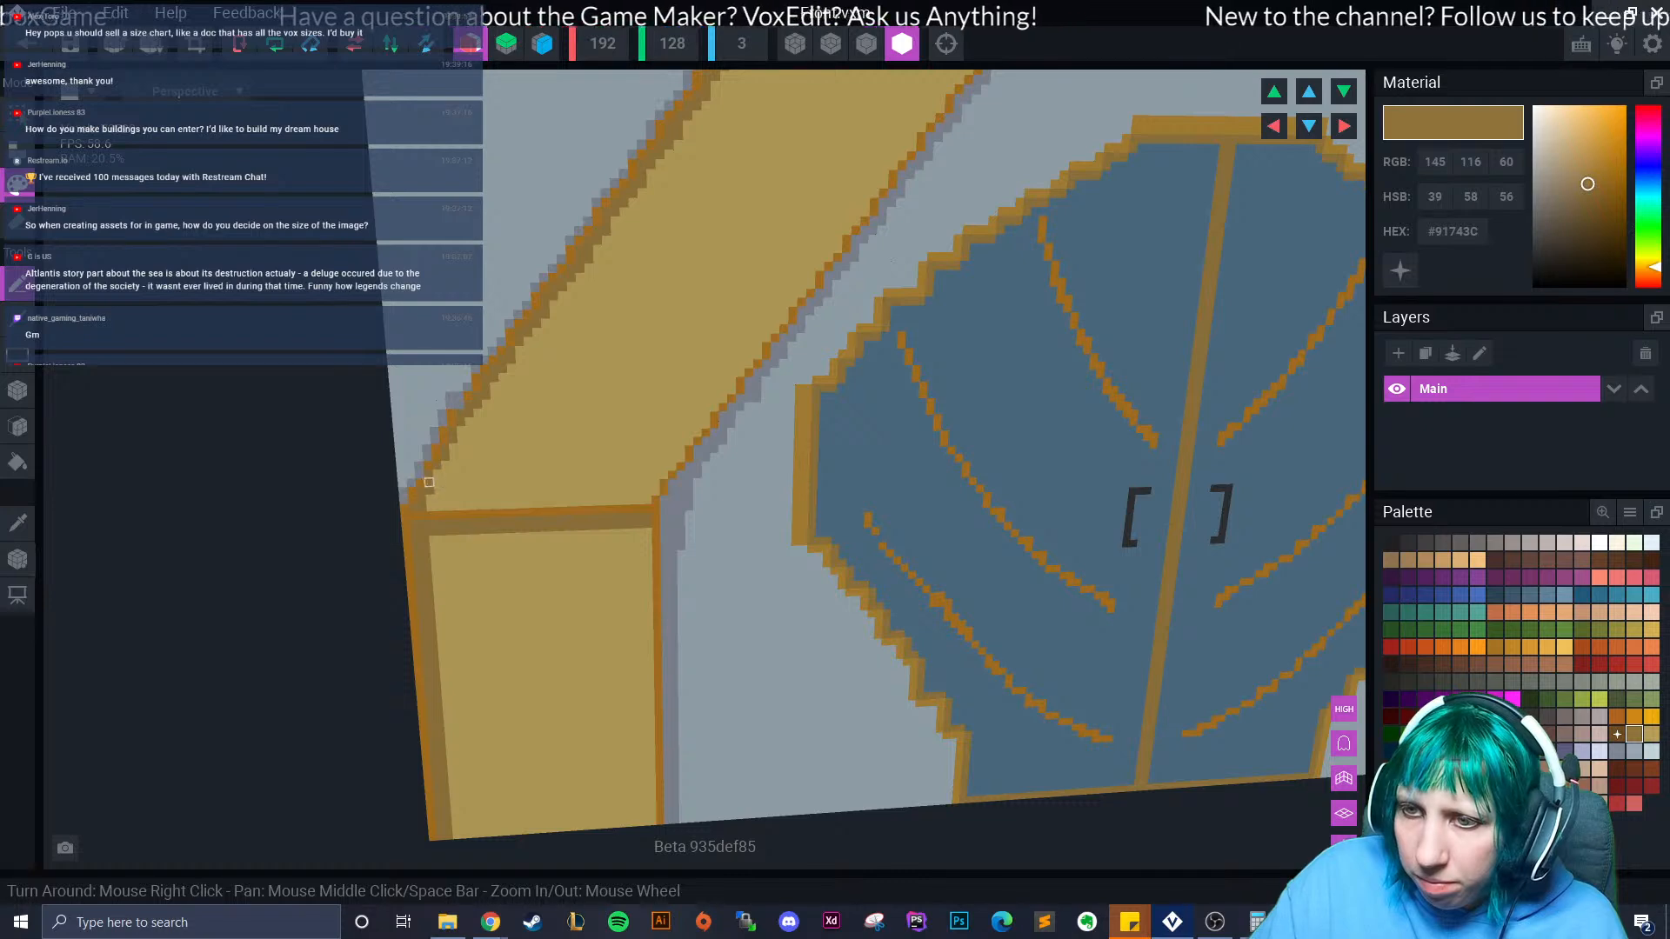
{"action": "left_click", "coordinate": [461, 430]}
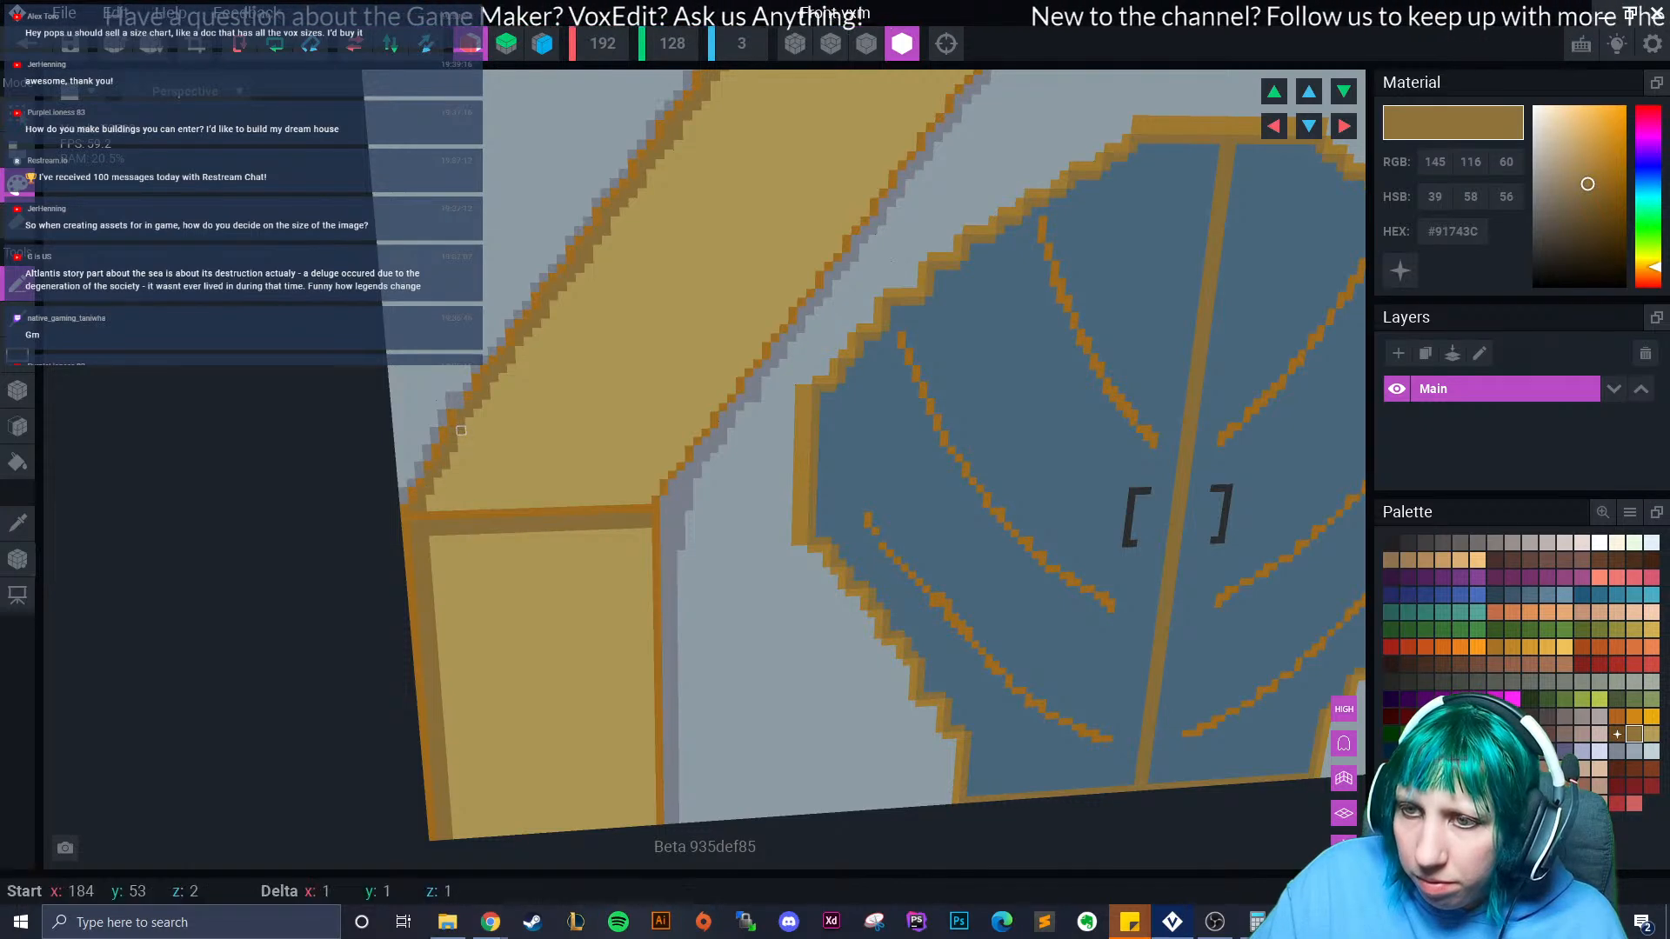
{"action": "scroll", "coordinate": [765, 496], "scroll_direction": "down", "scroll_amount": 5}
{"action": "middle_click_drag", "start_coordinate": [755, 501], "coordinate": [764, 631]}
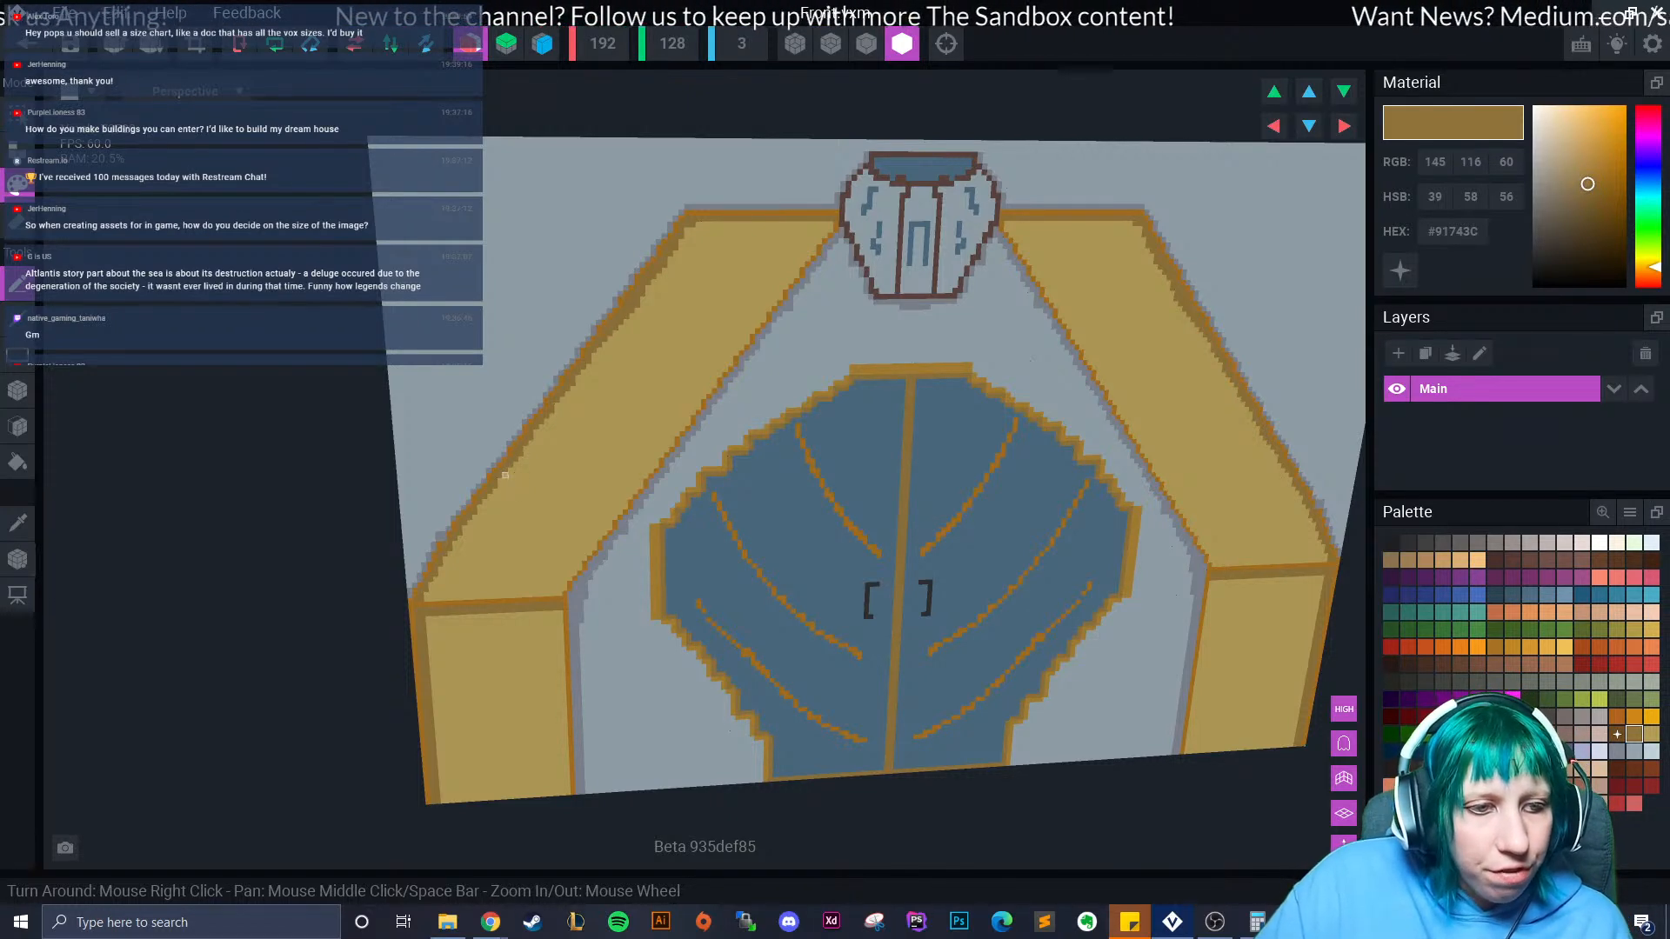
Paint a horizontal brown #91743C shading row along the left beam's lower edge, just above the pillar block.
{"action": "scroll", "coordinate": [719, 504], "scroll_direction": "up", "scroll_amount": 6}
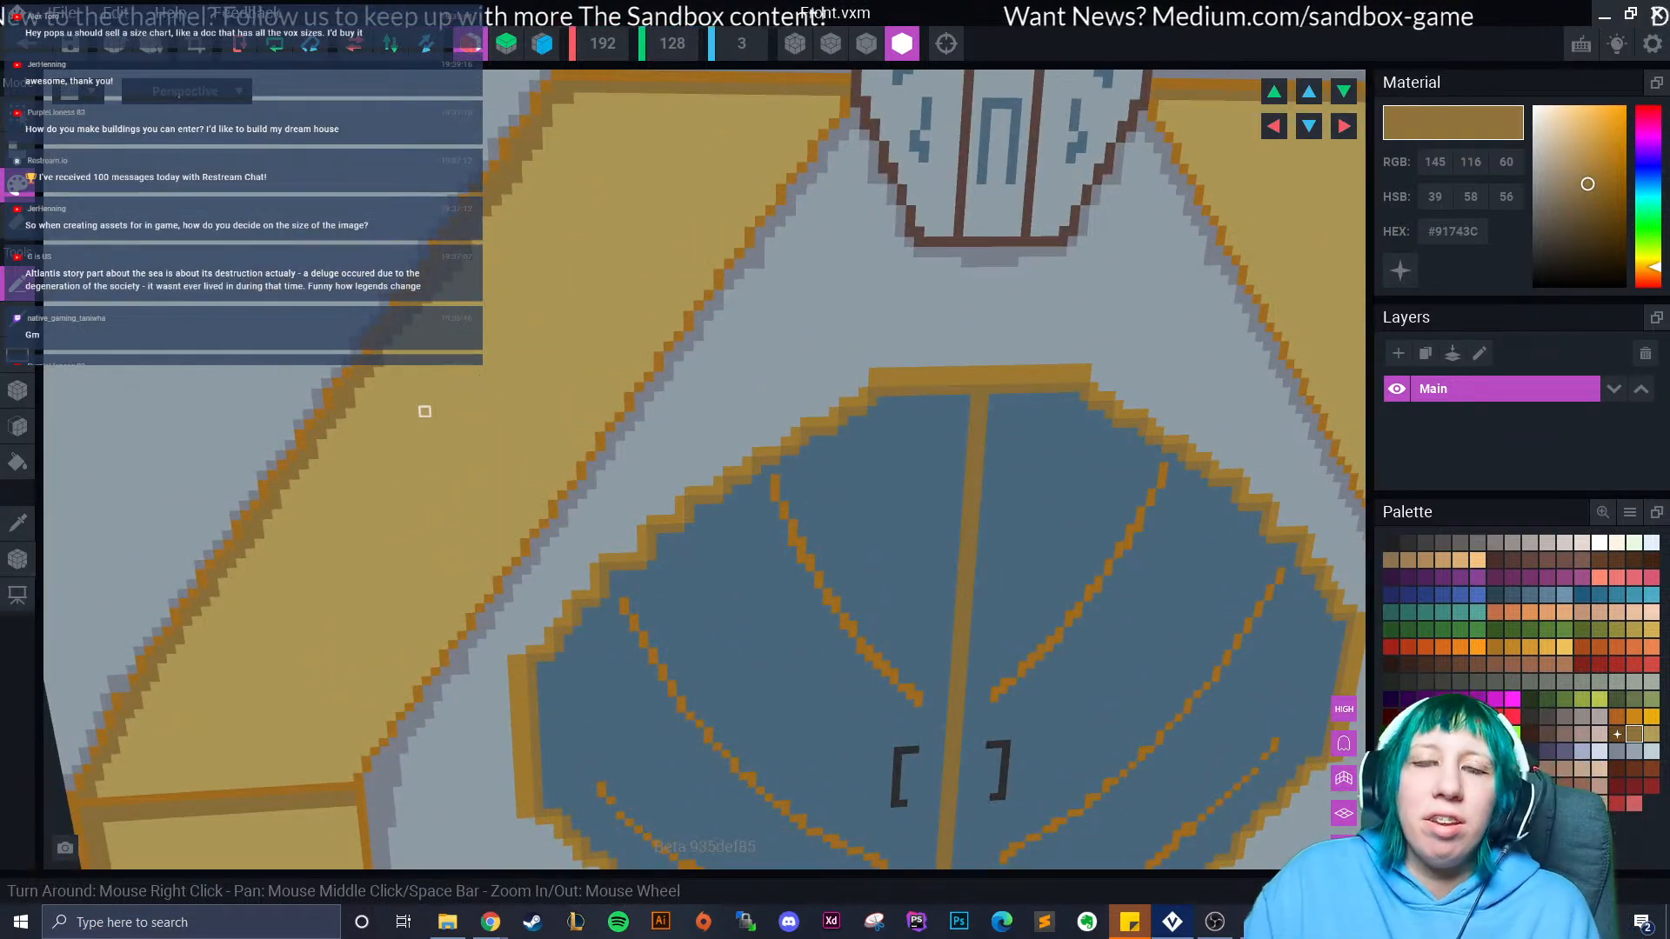
{"action": "scroll", "coordinate": [217, 487], "scroll_direction": "up", "scroll_amount": 4}
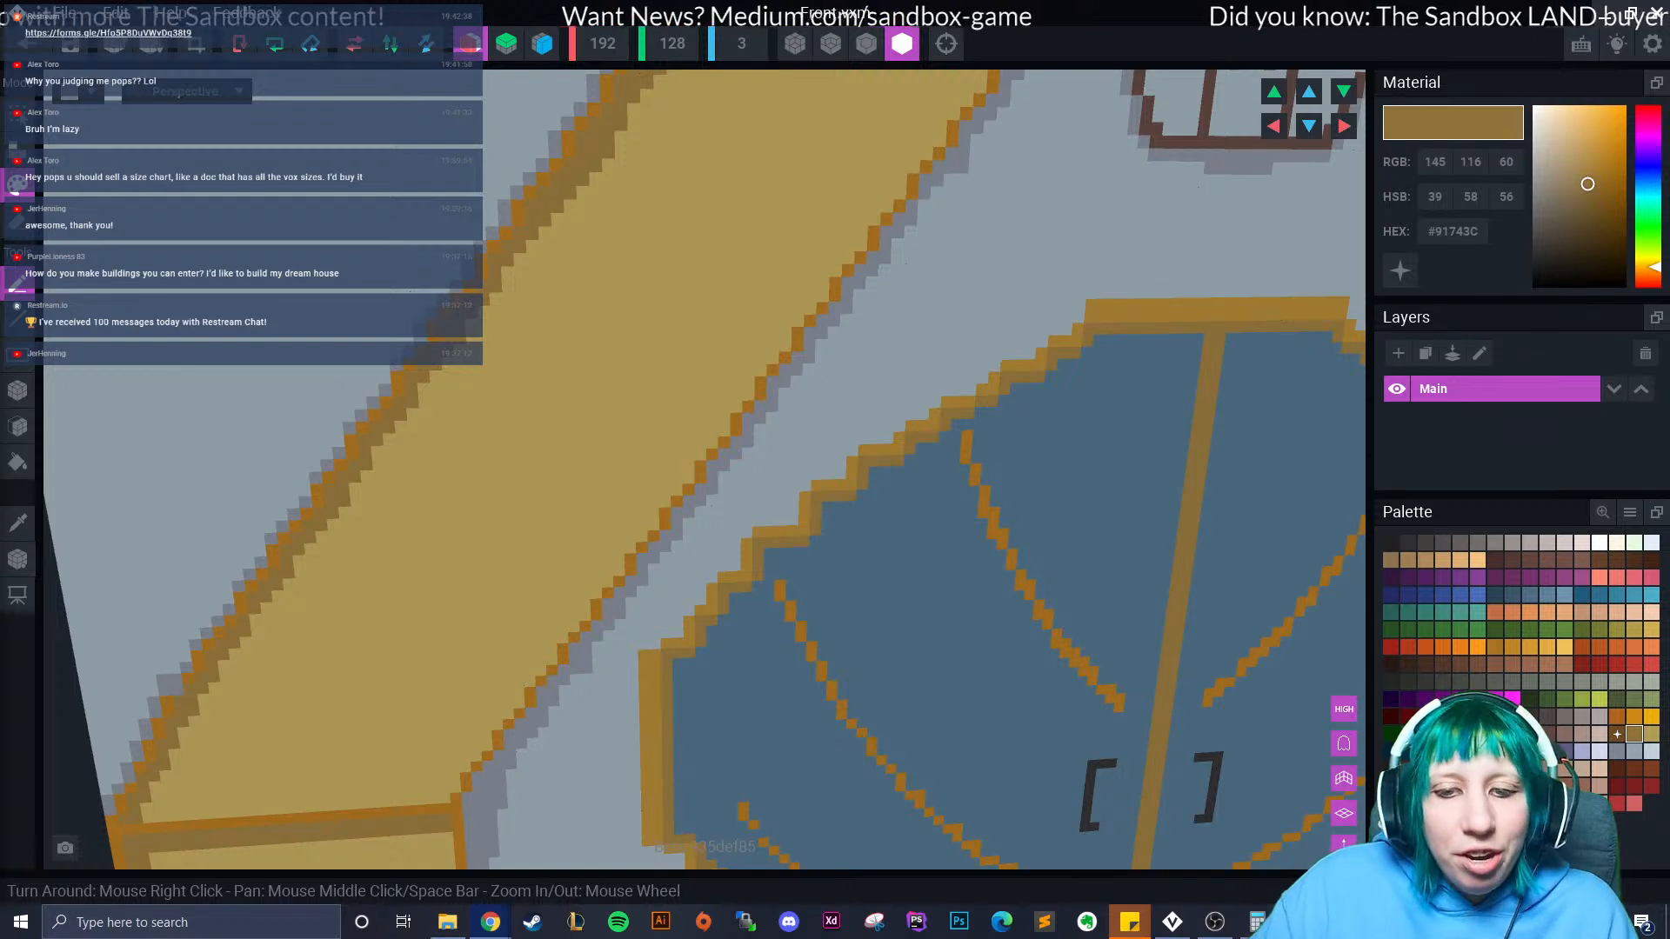
{"action": "scroll", "coordinate": [720, 624], "scroll_direction": "down", "scroll_amount": 10}
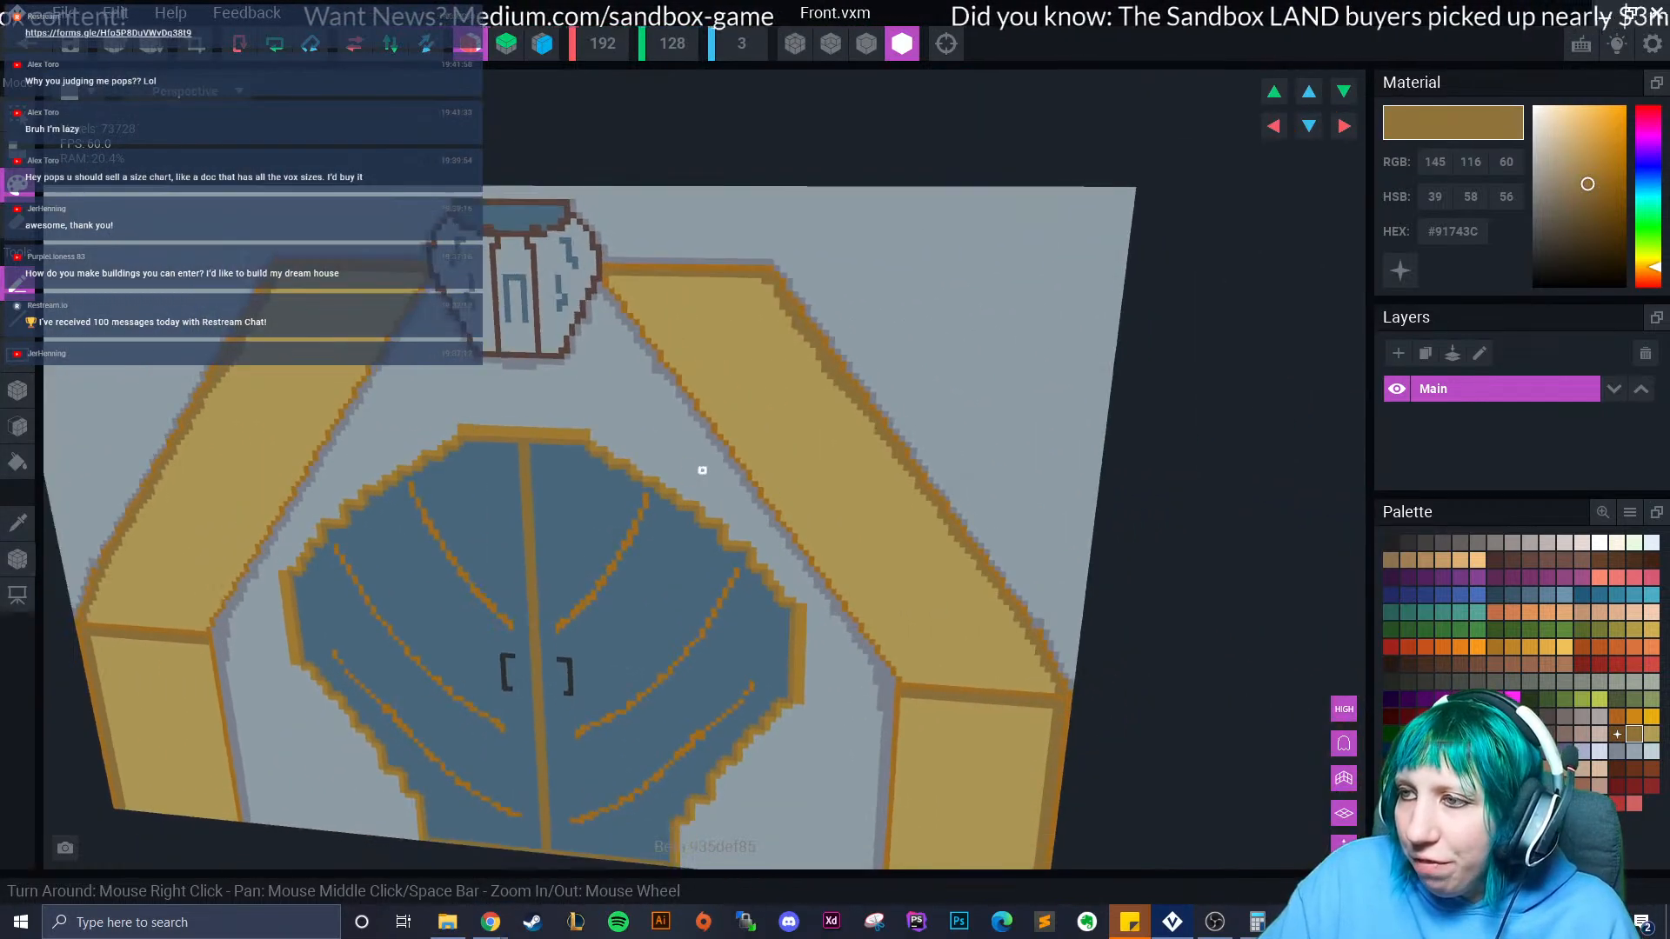
{"action": "scroll", "coordinate": [740, 448], "scroll_direction": "up", "scroll_amount": 4}
{"action": "middle_click_drag", "start_coordinate": [702, 471], "coordinate": [772, 417]}
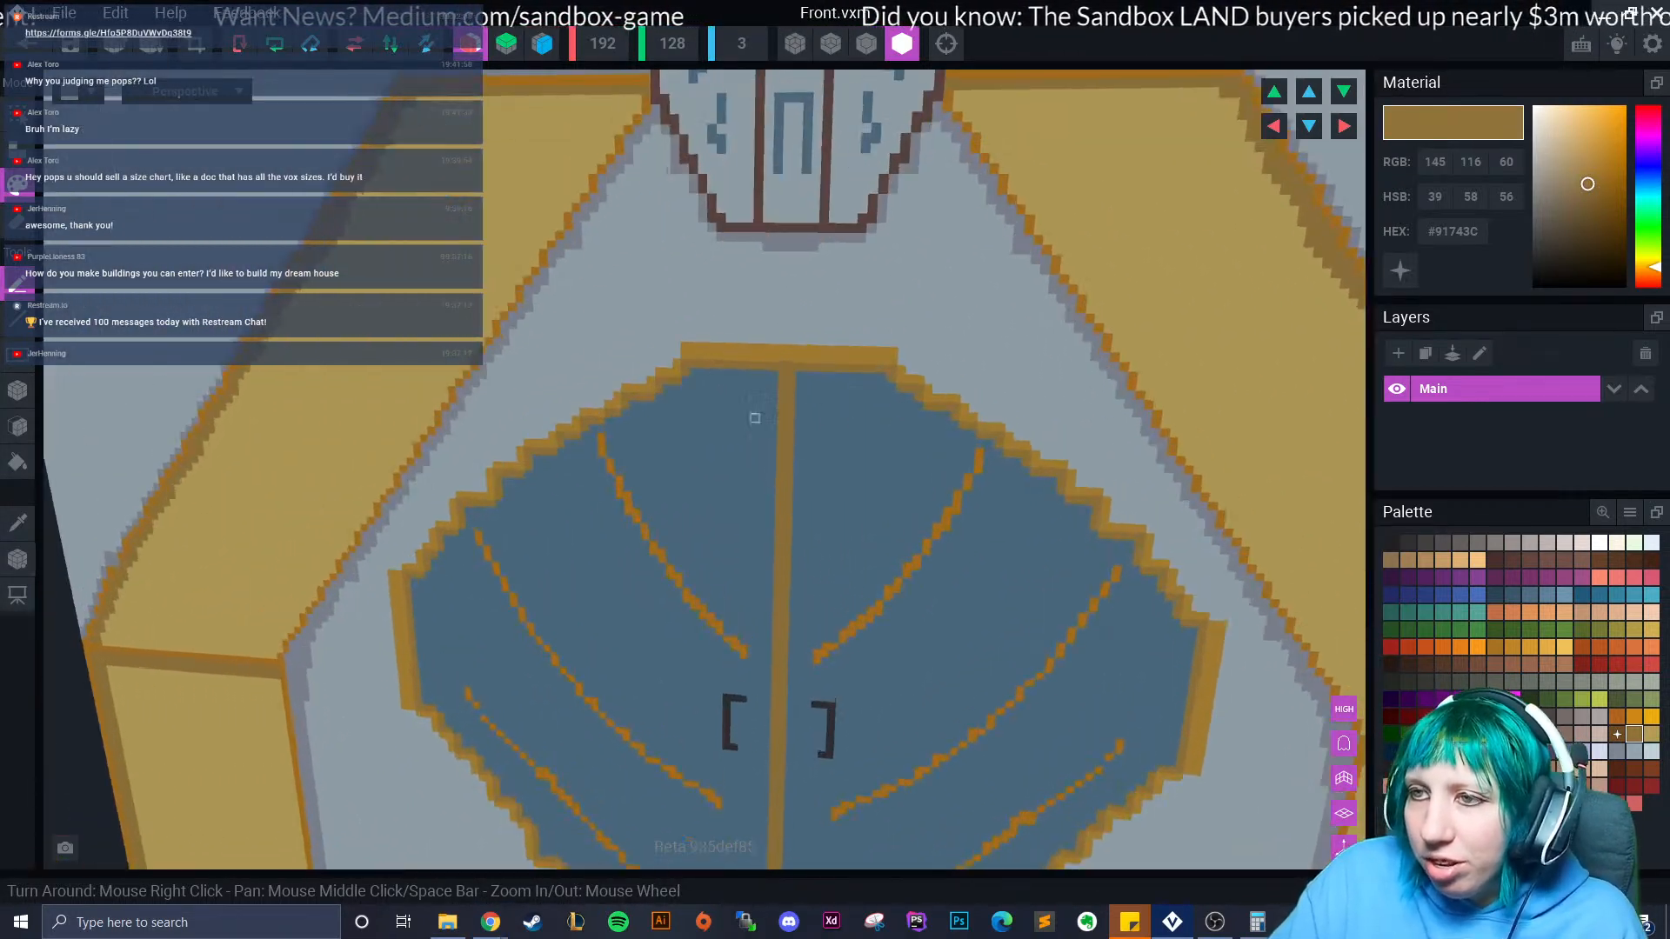
{"action": "scroll", "coordinate": [730, 470], "scroll_direction": "down", "scroll_amount": 8}
{"action": "scroll", "coordinate": [612, 594], "scroll_direction": "up", "scroll_amount": 6}
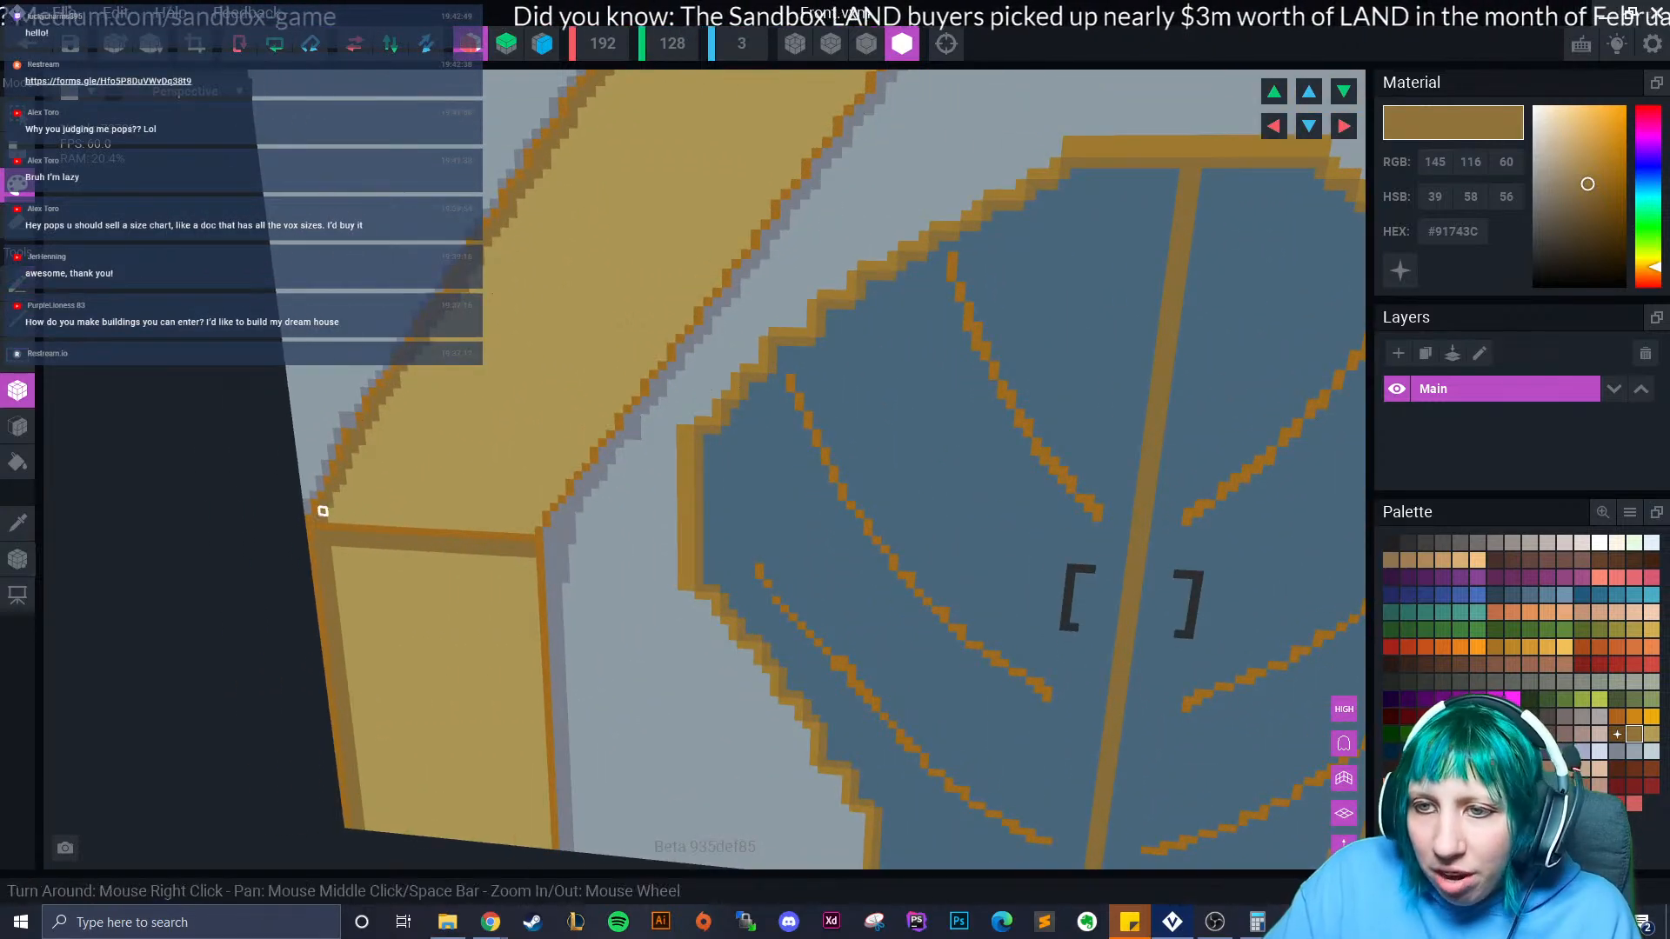
{"action": "left_click_drag", "start_coordinate": [333, 515], "coordinate": [522, 528]}
{"action": "scroll", "coordinate": [716, 645], "scroll_direction": "down", "scroll_amount": 6}
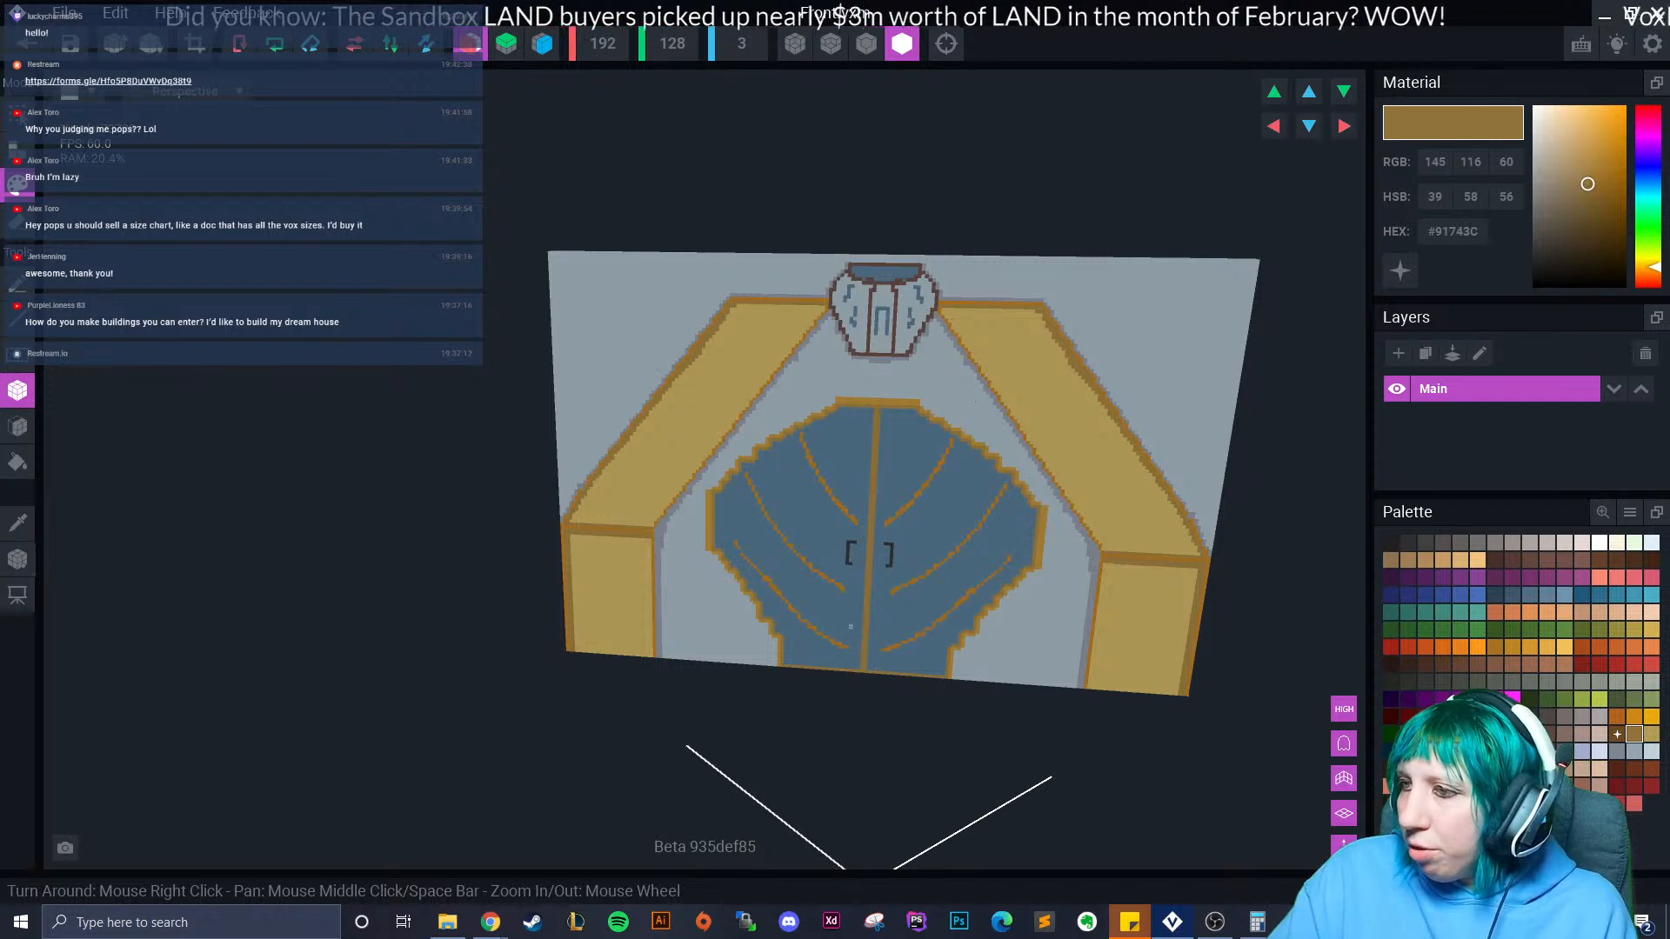
Paint stepped brown #91743C shading inside the left beam's inner diagonal outline, from its lower corner up along the lower half.
{"action": "scroll", "coordinate": [651, 453], "scroll_direction": "up", "scroll_amount": 3}
{"action": "scroll", "coordinate": [603, 524], "scroll_direction": "up", "scroll_amount": 4}
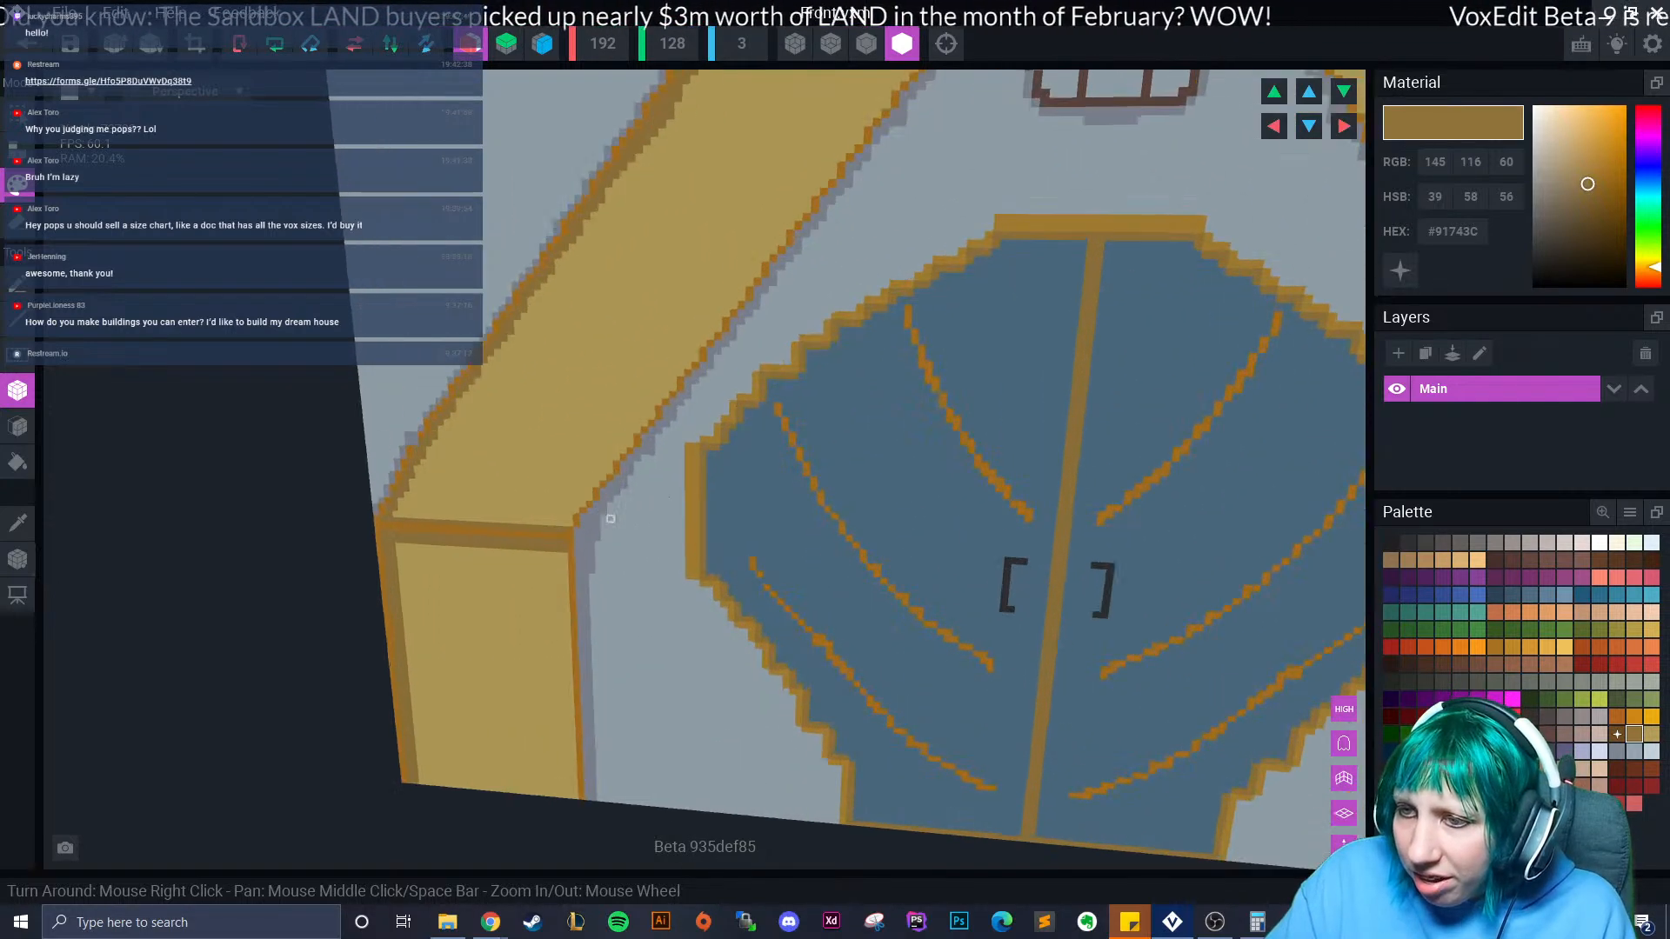
{"action": "left_click_drag", "start_coordinate": [520, 522], "coordinate": [527, 512]}
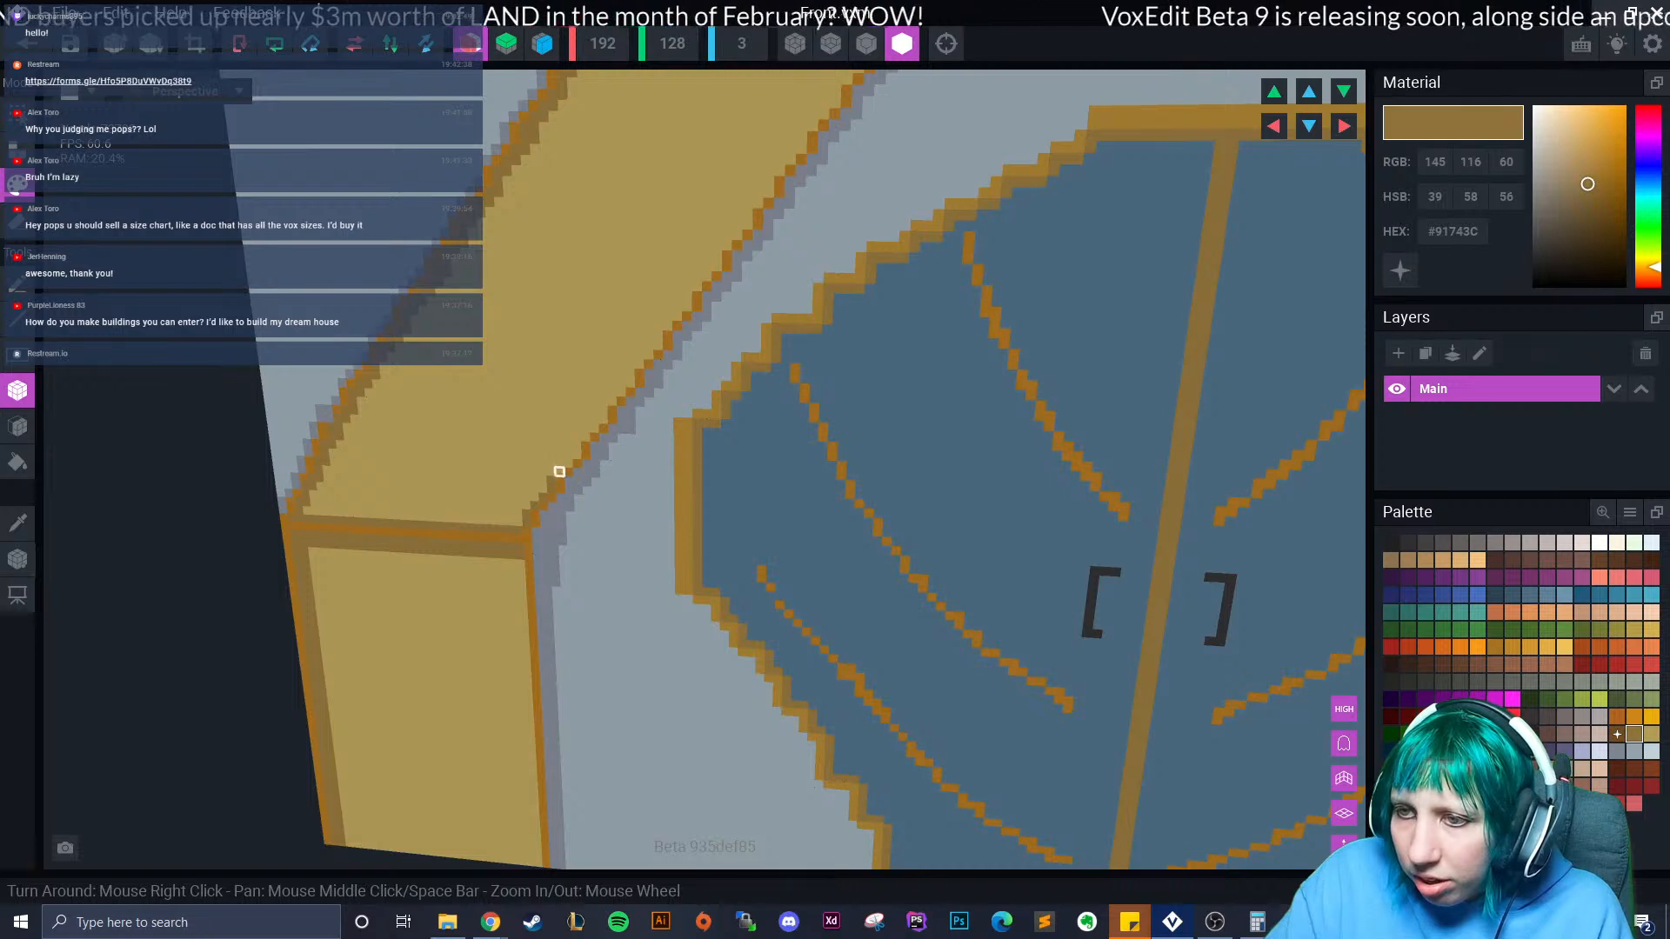
{"action": "left_click_drag", "start_coordinate": [535, 495], "coordinate": [532, 498]}
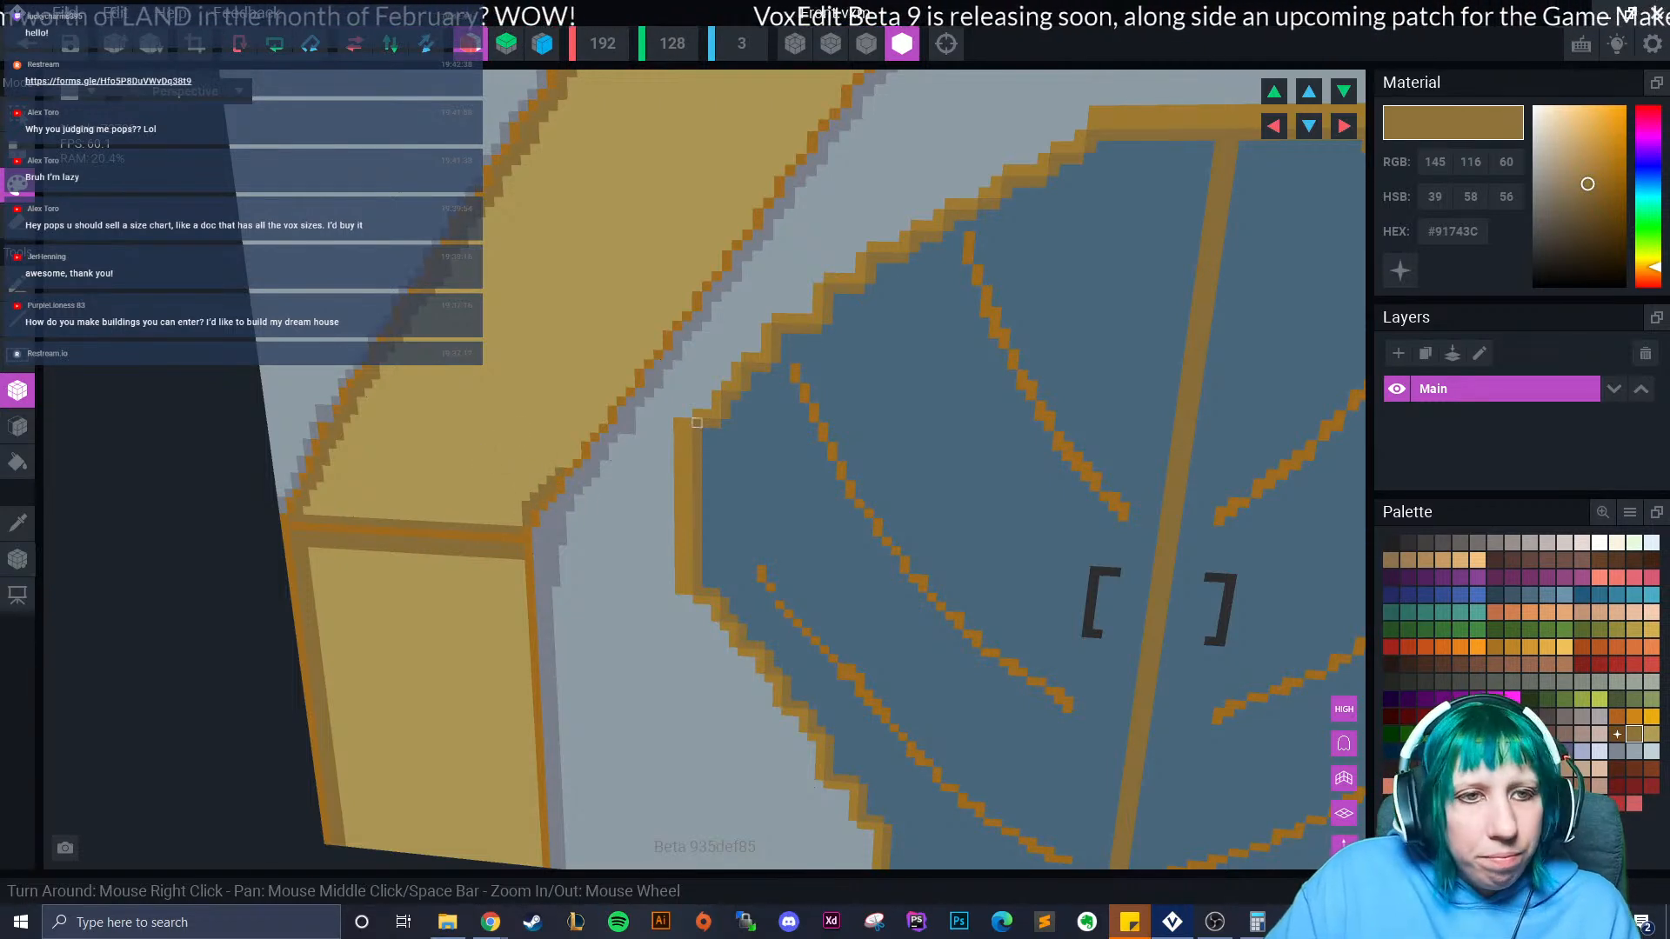
{"action": "left_click", "coordinate": [568, 463]}
{"action": "left_click", "coordinate": [575, 453]}
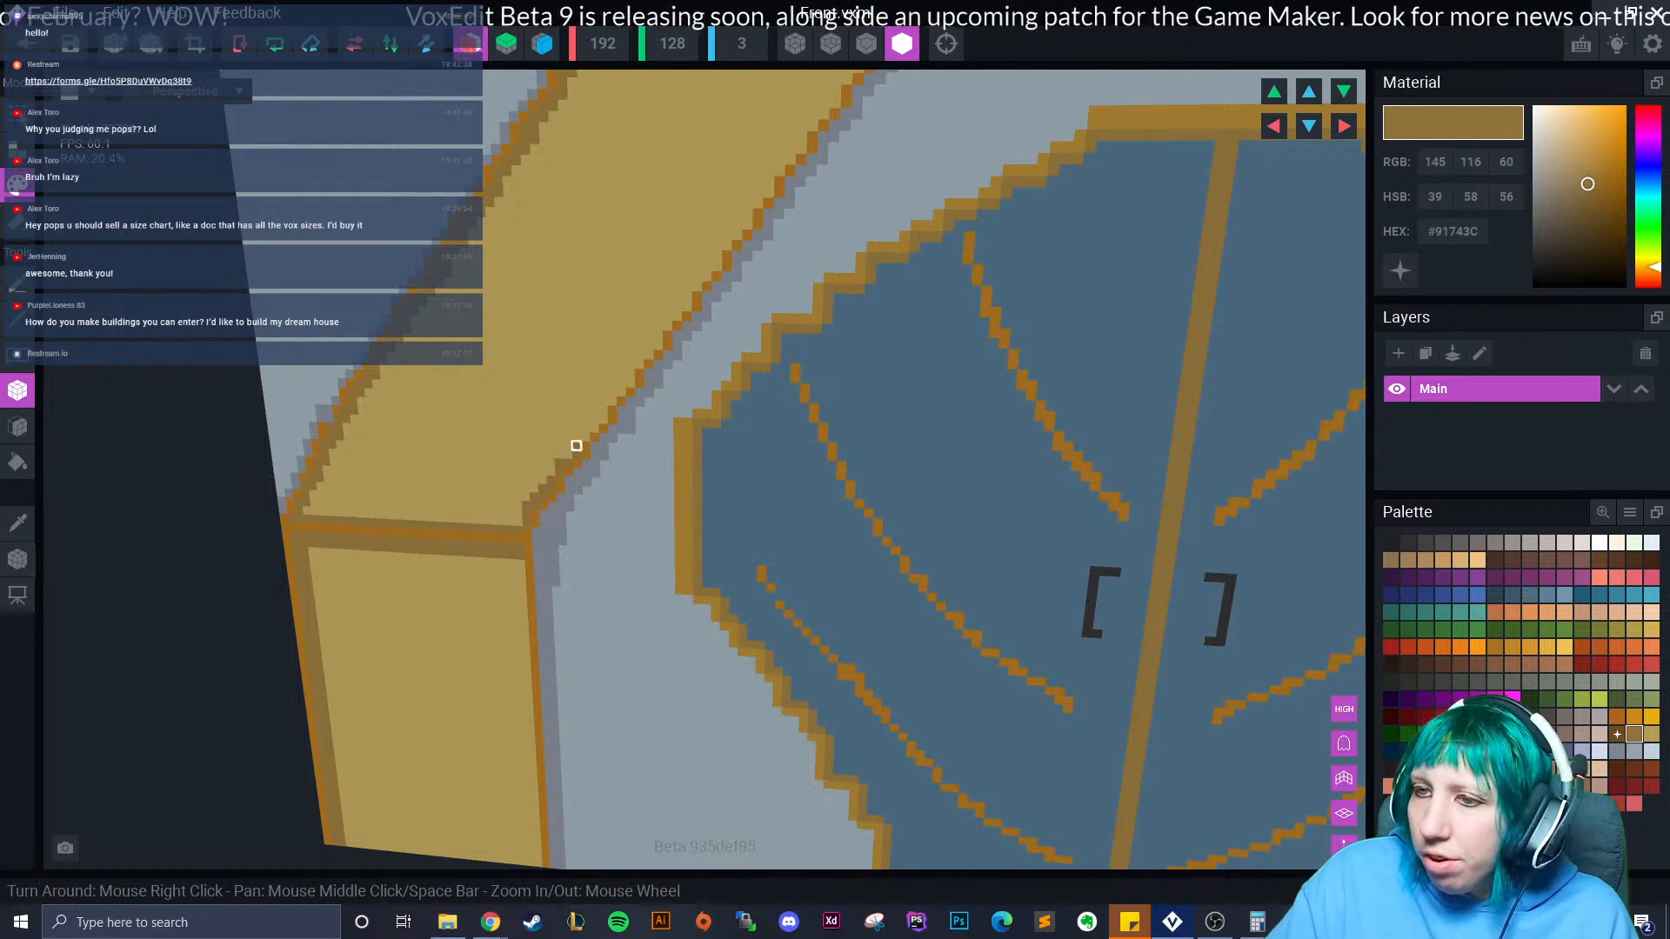
{"action": "left_click", "coordinate": [595, 419]}
{"action": "left_click", "coordinate": [602, 410]}
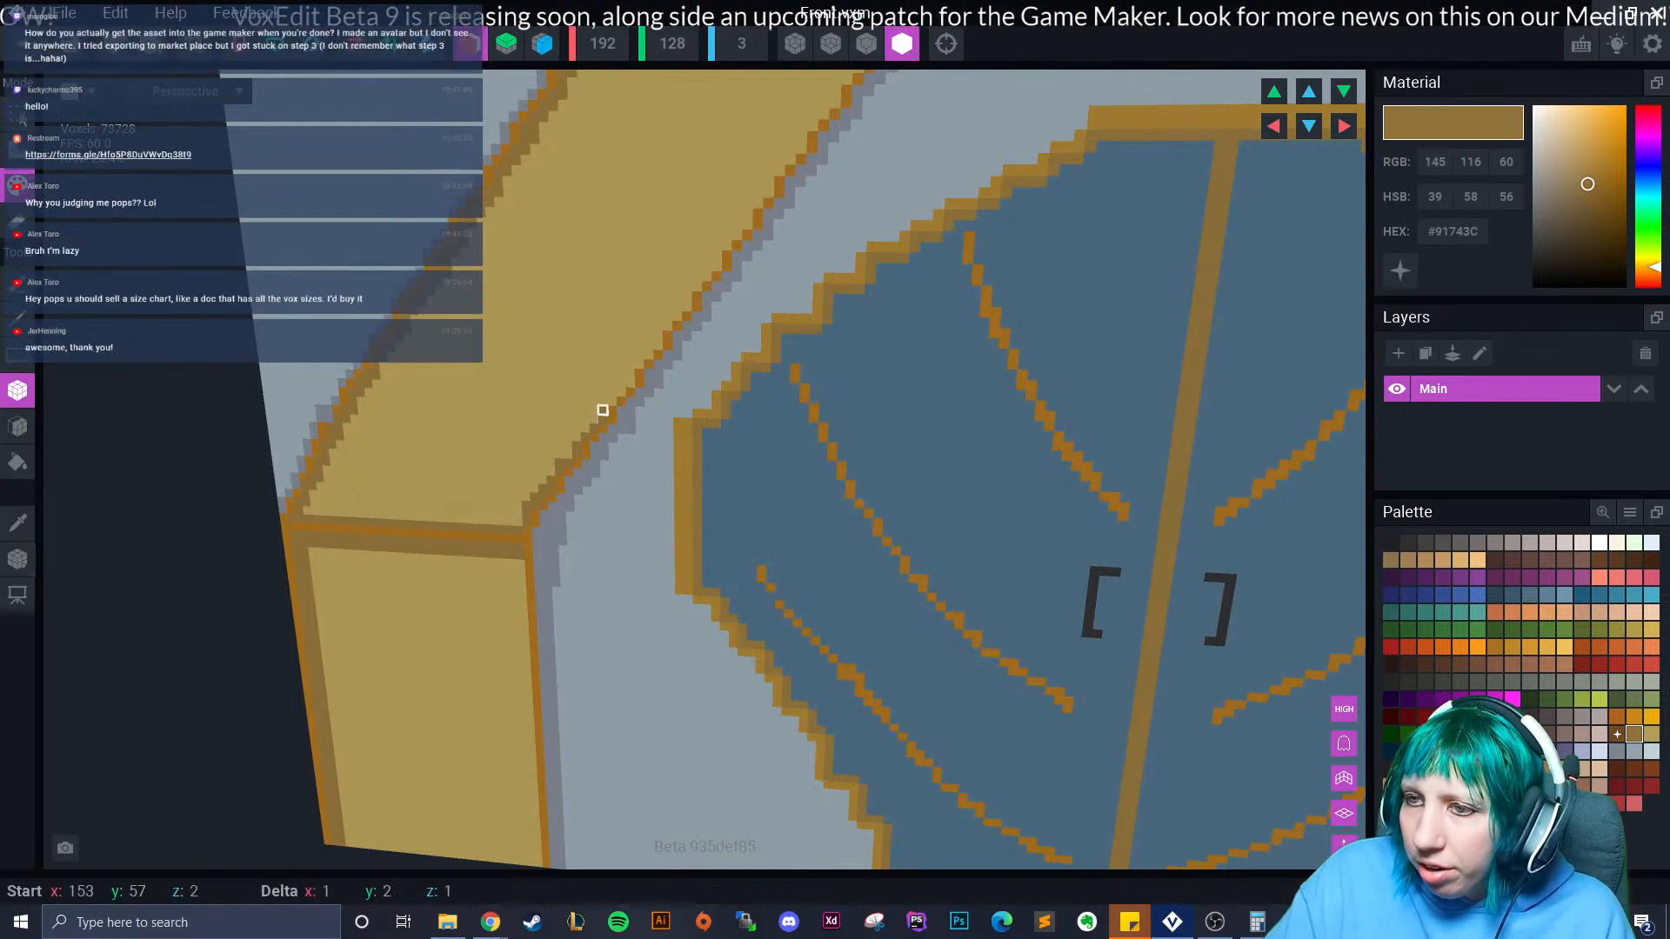
{"action": "left_click", "coordinate": [611, 399]}
{"action": "left_click", "coordinate": [621, 391]}
{"action": "left_click", "coordinate": [630, 373]}
{"action": "left_click_drag", "start_coordinate": [630, 373], "coordinate": [768, 181]}
{"action": "left_click", "coordinate": [640, 364]}
{"action": "left_click", "coordinate": [649, 354]}
{"action": "left_click", "coordinate": [667, 326]}
{"action": "left_click", "coordinate": [697, 286]}
{"action": "left_click", "coordinate": [707, 275]}
{"action": "left_click", "coordinate": [727, 245]}
{"action": "left_click", "coordinate": [736, 233]}
{"action": "left_click", "coordinate": [758, 203]}
Continue the brown #91743C shading along the middle stretch of the left beam's inner diagonal outline.
{"action": "mouse_move", "coordinate": [768, 202]}
{"action": "right_mouse_down"}
{"action": "mouse_move", "coordinate": [782, 233]}
{"action": "mouse_move", "coordinate": [688, 283]}
{"action": "right_mouse_up"}
{"action": "middle_click_drag", "start_coordinate": [688, 282], "coordinate": [648, 409]}
{"action": "scroll", "coordinate": [640, 413], "scroll_direction": "up", "scroll_amount": 2}
{"action": "left_click", "coordinate": [631, 411]}
{"action": "left_click_drag", "start_coordinate": [645, 397], "coordinate": [809, 161]}
{"action": "left_click", "coordinate": [659, 369]}
{"action": "left_click", "coordinate": [672, 355]}
{"action": "left_click", "coordinate": [700, 314]}
{"action": "left_click", "coordinate": [715, 300]}
{"action": "left_click", "coordinate": [741, 259]}
{"action": "left_click", "coordinate": [754, 245]}
{"action": "left_click", "coordinate": [782, 203]}
{"action": "left_click", "coordinate": [796, 189]}
{"action": "middle_click_drag", "start_coordinate": [810, 160], "coordinate": [651, 461]}
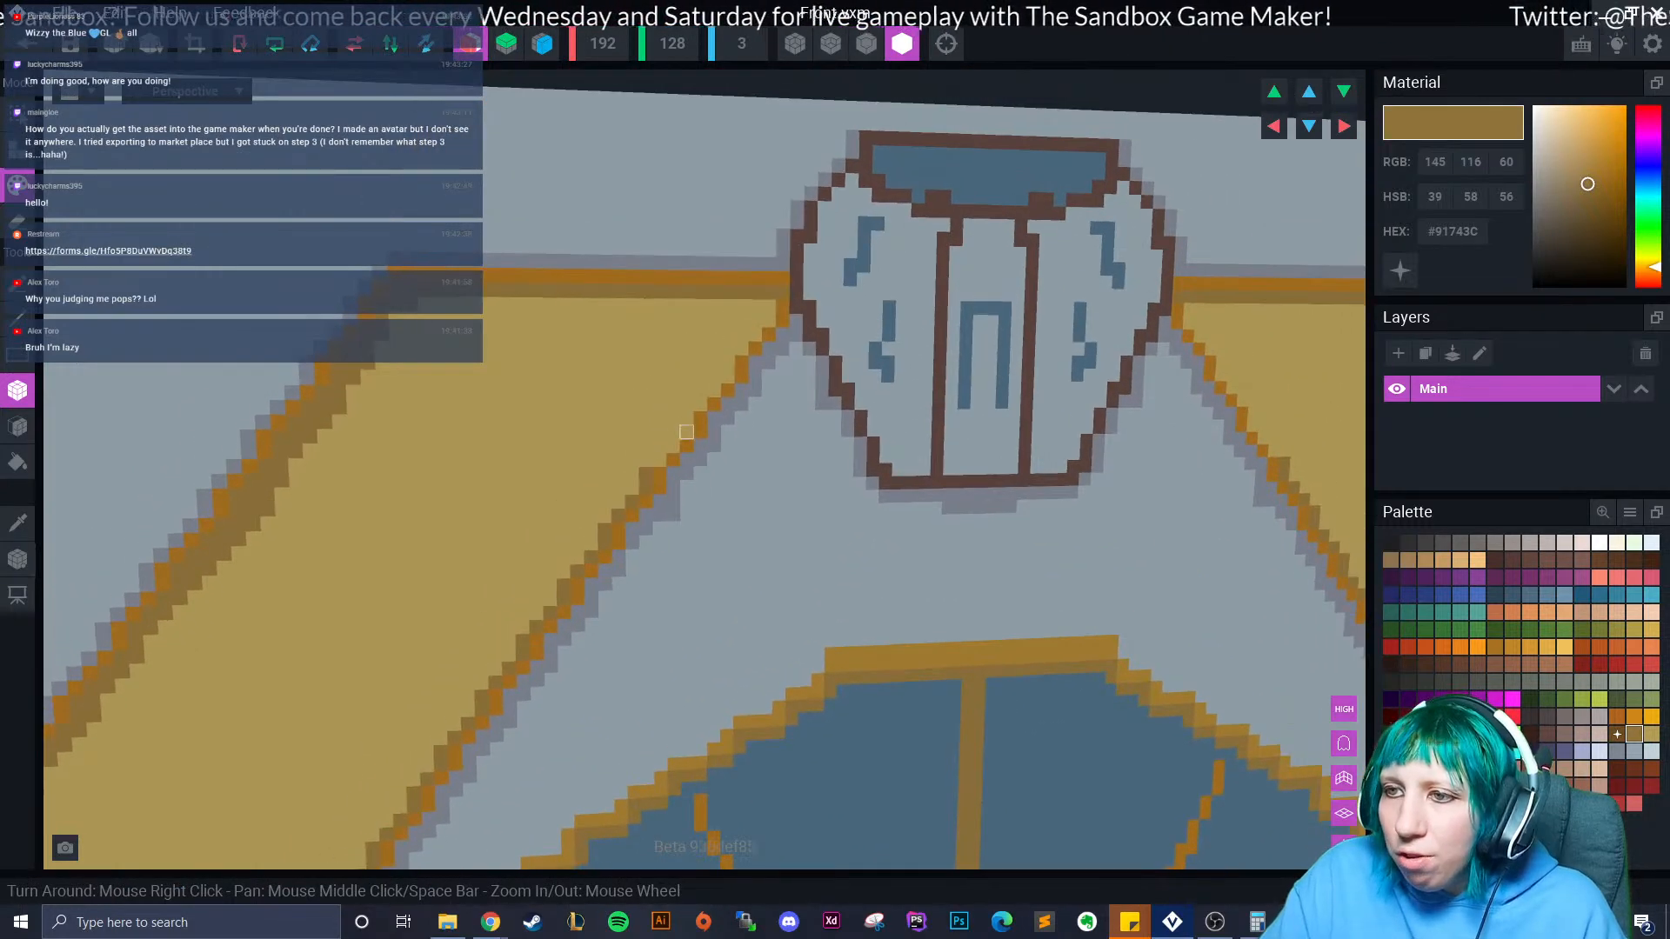
Finish the brown #91743C shading at the upper end of the left beam's inner diagonal outline, next to the keystone.
{"action": "left_click", "coordinate": [659, 459]}
{"action": "left_click", "coordinate": [673, 446]}
{"action": "left_click_drag", "start_coordinate": [687, 432], "coordinate": [728, 363]}
{"action": "left_click", "coordinate": [701, 405]}
{"action": "left_click", "coordinate": [714, 391]}
{"action": "left_click", "coordinate": [741, 349]}
{"action": "left_click", "coordinate": [755, 335]}
{"action": "left_click", "coordinate": [768, 321]}
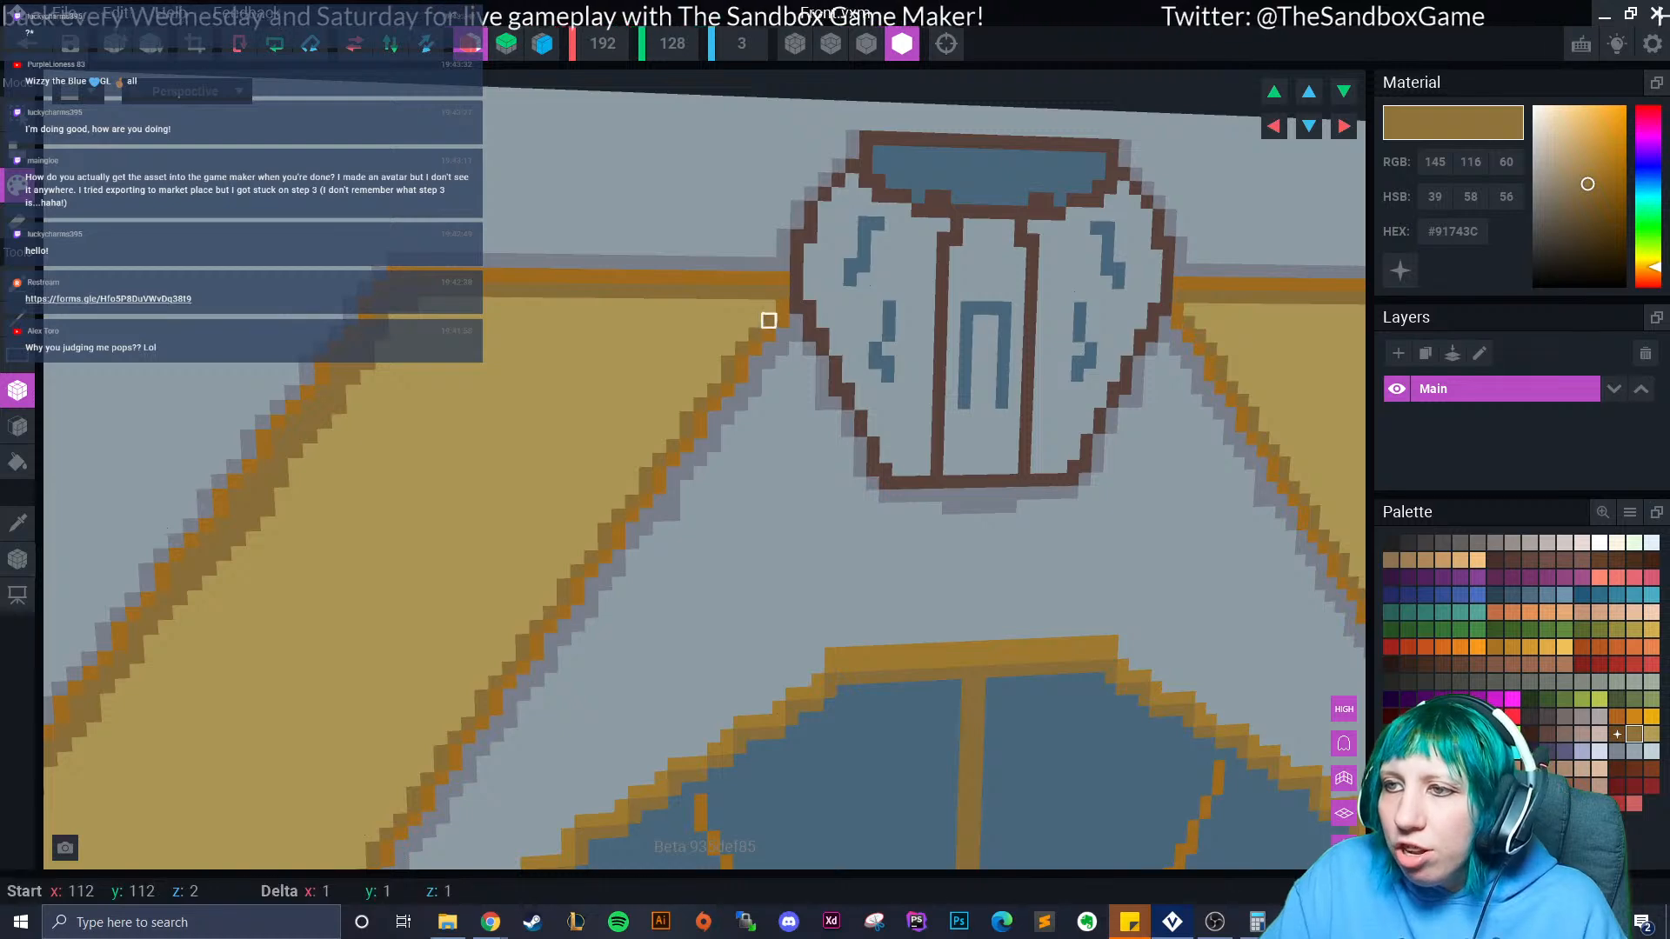
{"action": "left_click", "coordinate": [768, 307]}
{"action": "scroll", "coordinate": [768, 307], "scroll_direction": "down", "scroll_amount": 3}
{"action": "scroll", "coordinate": [782, 226], "scroll_direction": "up", "scroll_amount": 3}
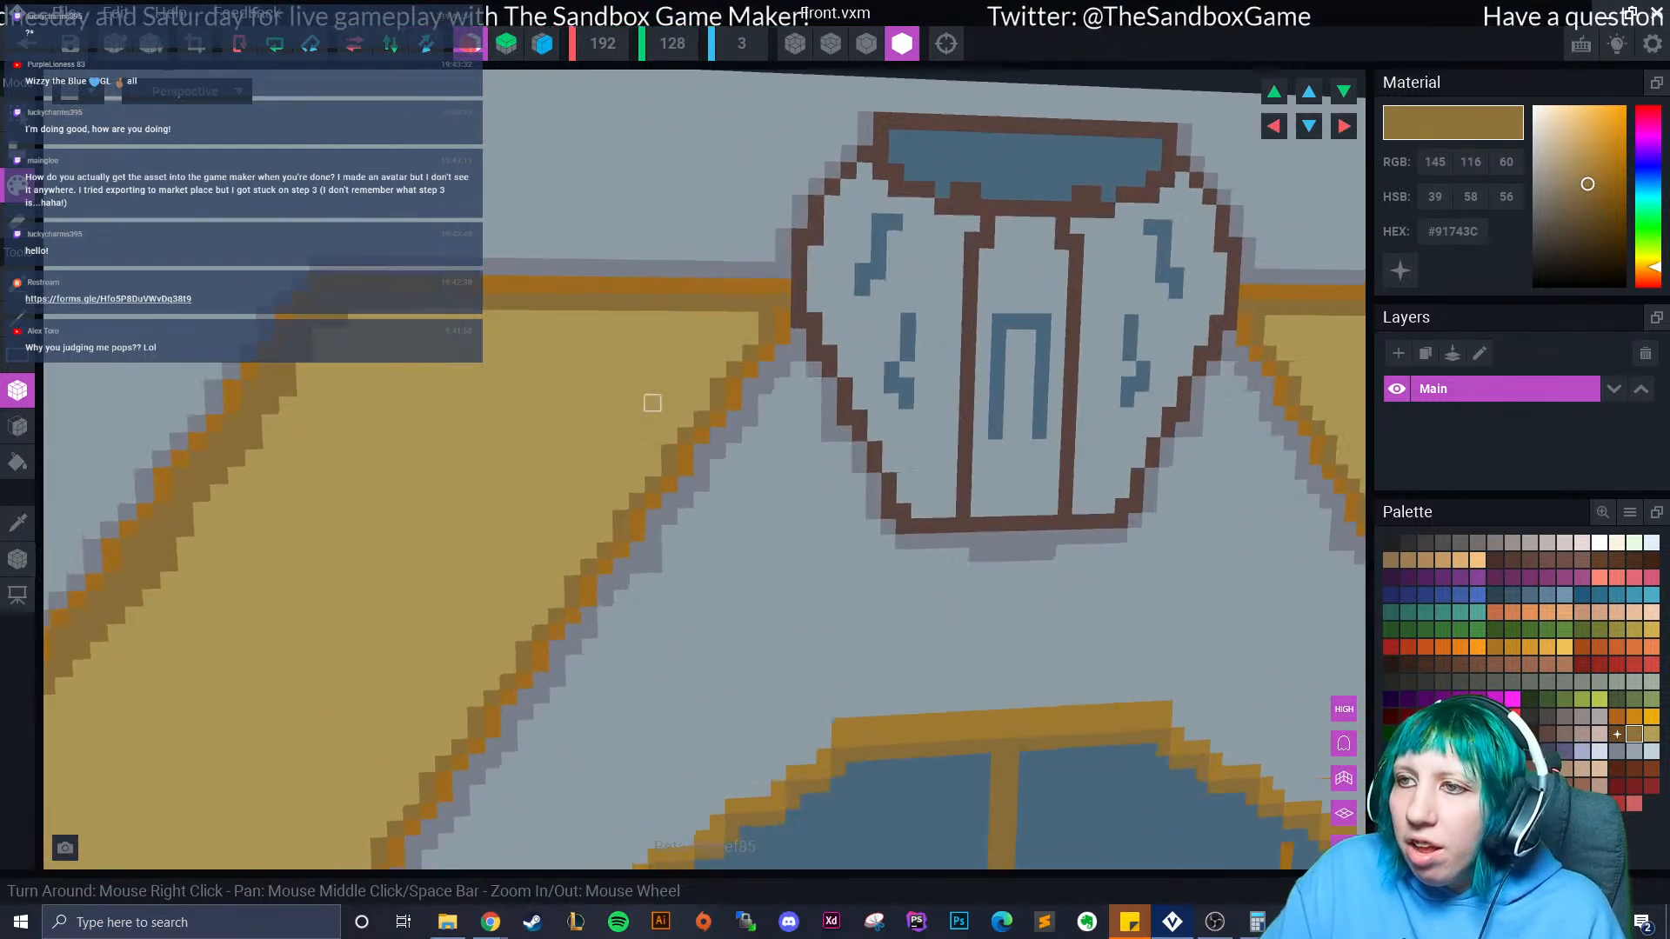
Sample the outline colour #A87221 from the left beam's top edge and touch up the beam corner beside the keystone.
{"action": "left_click", "coordinate": [17, 522]}
{"action": "left_click", "coordinate": [514, 288]}
{"action": "left_click", "coordinate": [783, 308]}
{"action": "scroll", "coordinate": [781, 310], "scroll_direction": "down", "scroll_amount": 4}
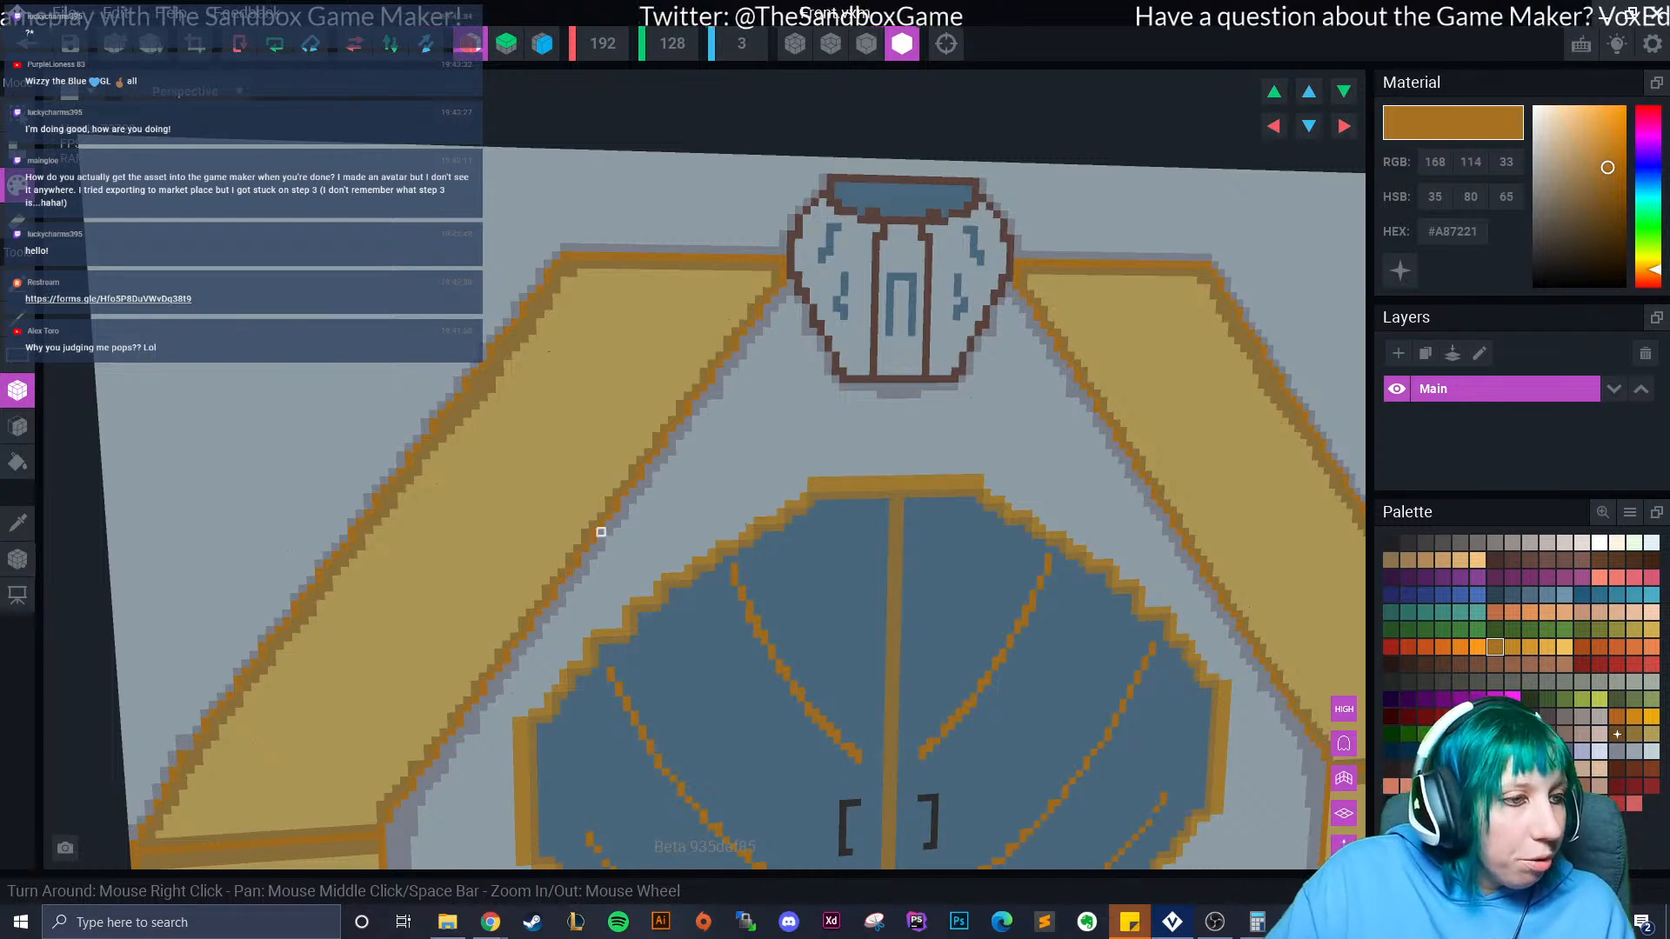
Examine the whole Front wall with its shaded arch beams.
{"action": "scroll", "coordinate": [592, 529], "scroll_direction": "down", "scroll_amount": 5}
{"action": "scroll", "coordinate": [641, 485], "scroll_direction": "up", "scroll_amount": 4}
{"action": "scroll", "coordinate": [662, 487], "scroll_direction": "down", "scroll_amount": 2}
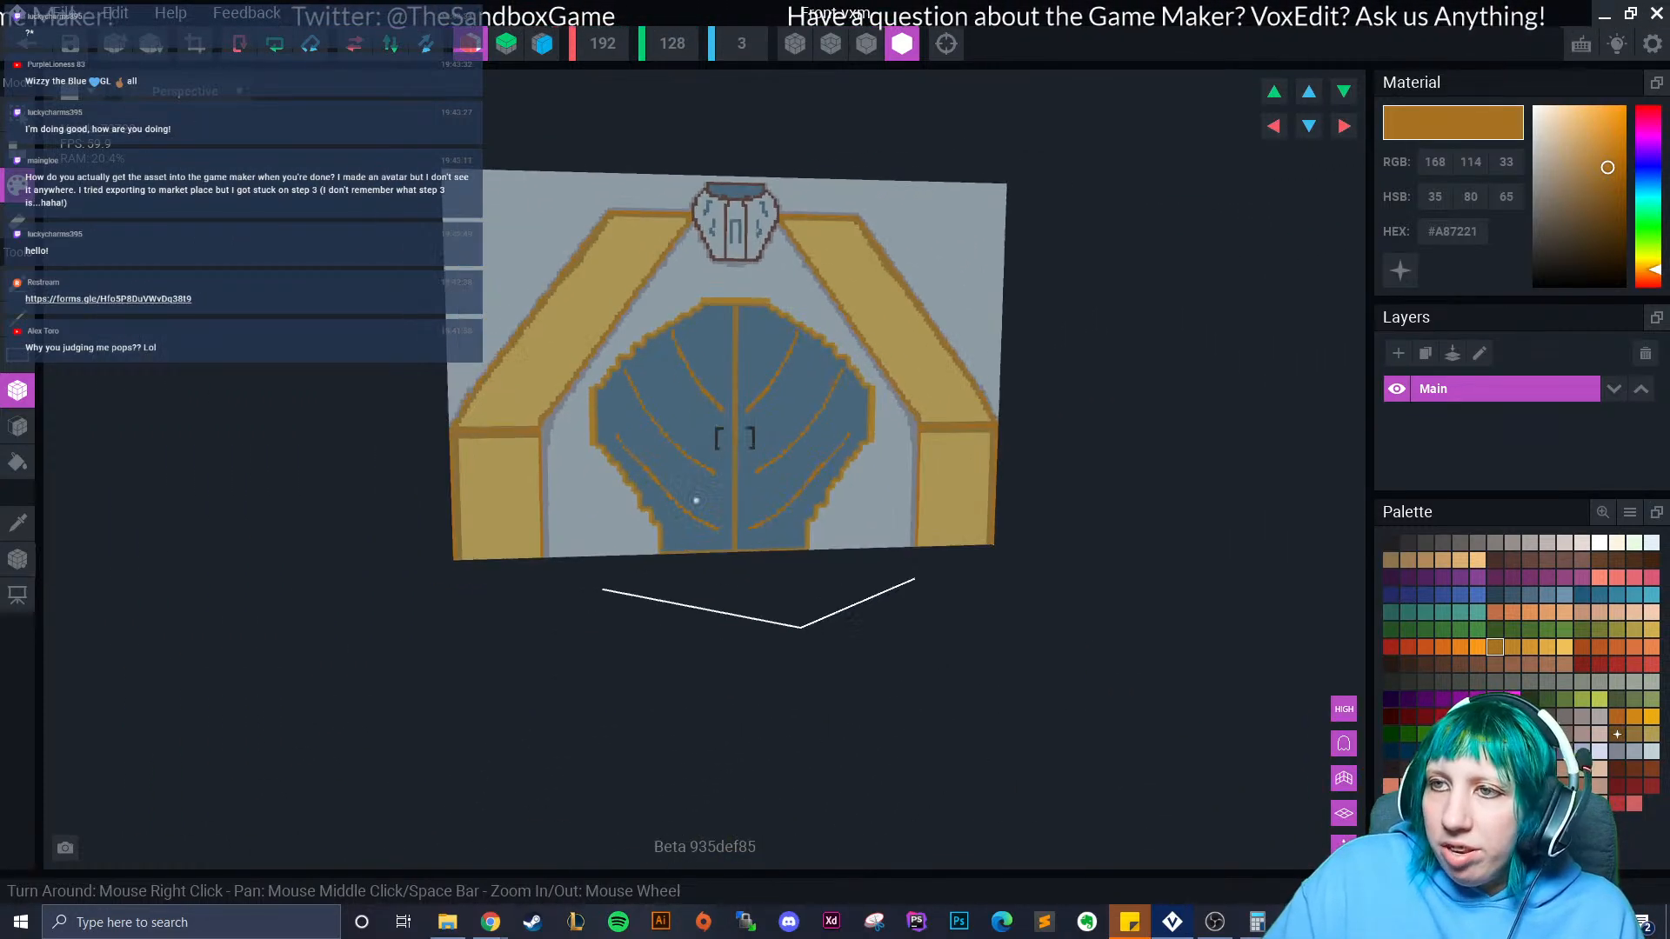
{"action": "right_click_drag", "start_coordinate": [800, 473], "coordinate": [783, 453]}
{"action": "scroll", "coordinate": [747, 445], "scroll_direction": "up", "scroll_amount": 1}
{"action": "scroll", "coordinate": [726, 454], "scroll_direction": "down", "scroll_amount": 3}
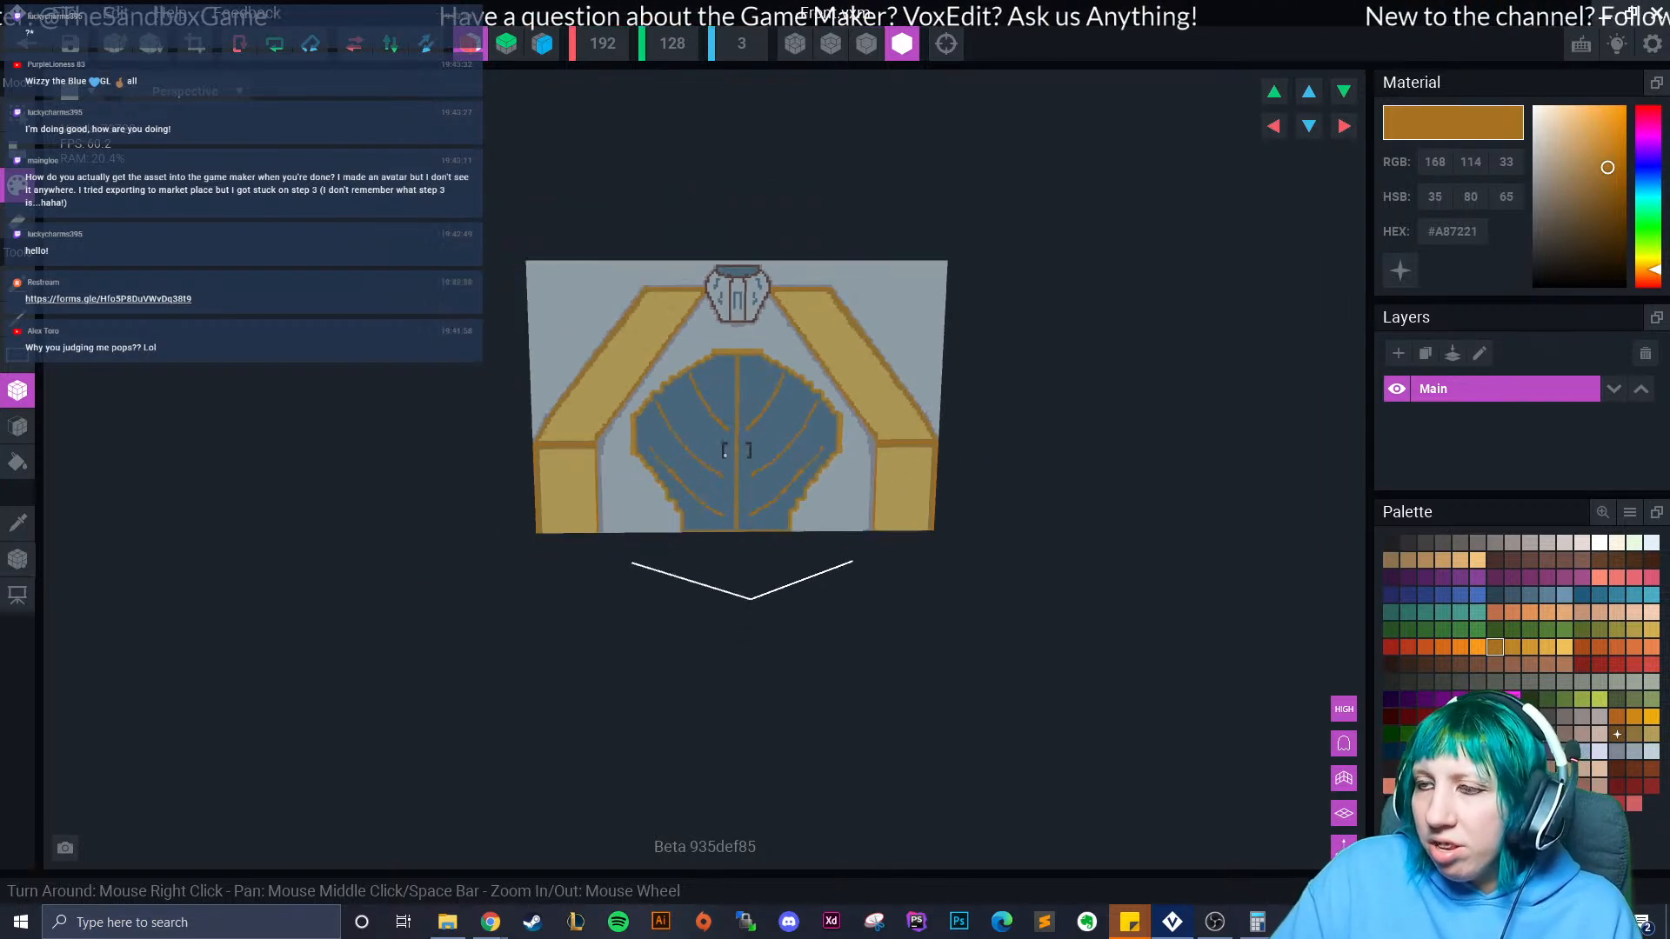
{"action": "scroll", "coordinate": [679, 484], "scroll_direction": "up", "scroll_amount": 4}
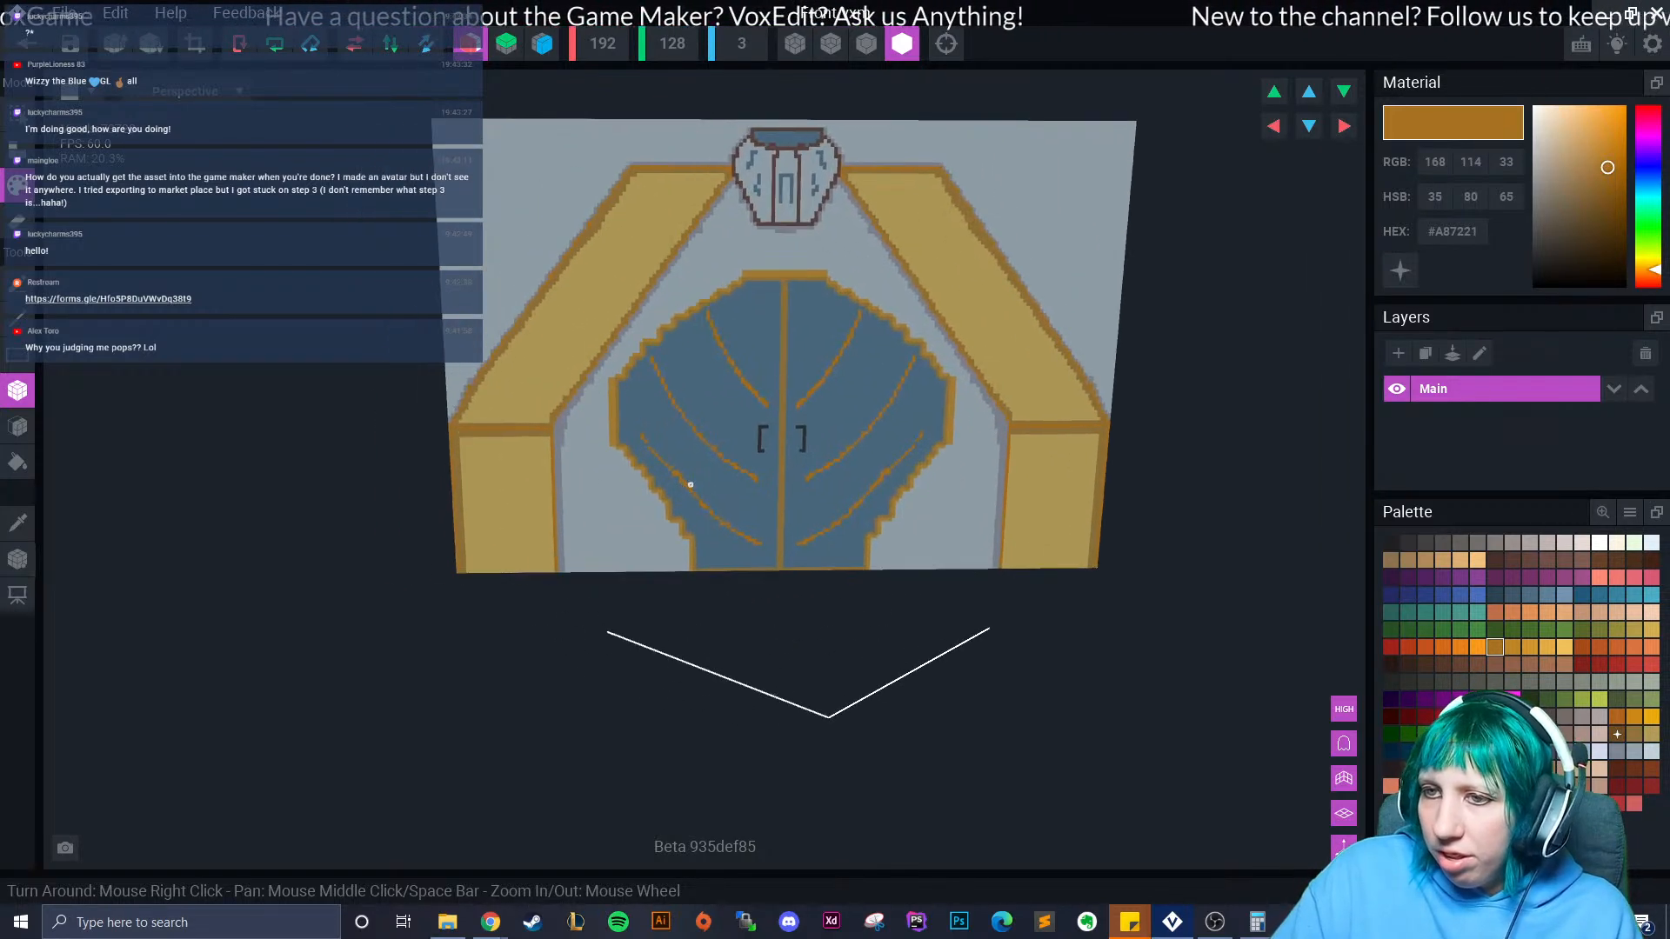
{"action": "right_click_drag", "start_coordinate": [691, 485], "coordinate": [678, 489]}
{"action": "scroll", "coordinate": [676, 490], "scroll_direction": "up", "scroll_amount": 3}
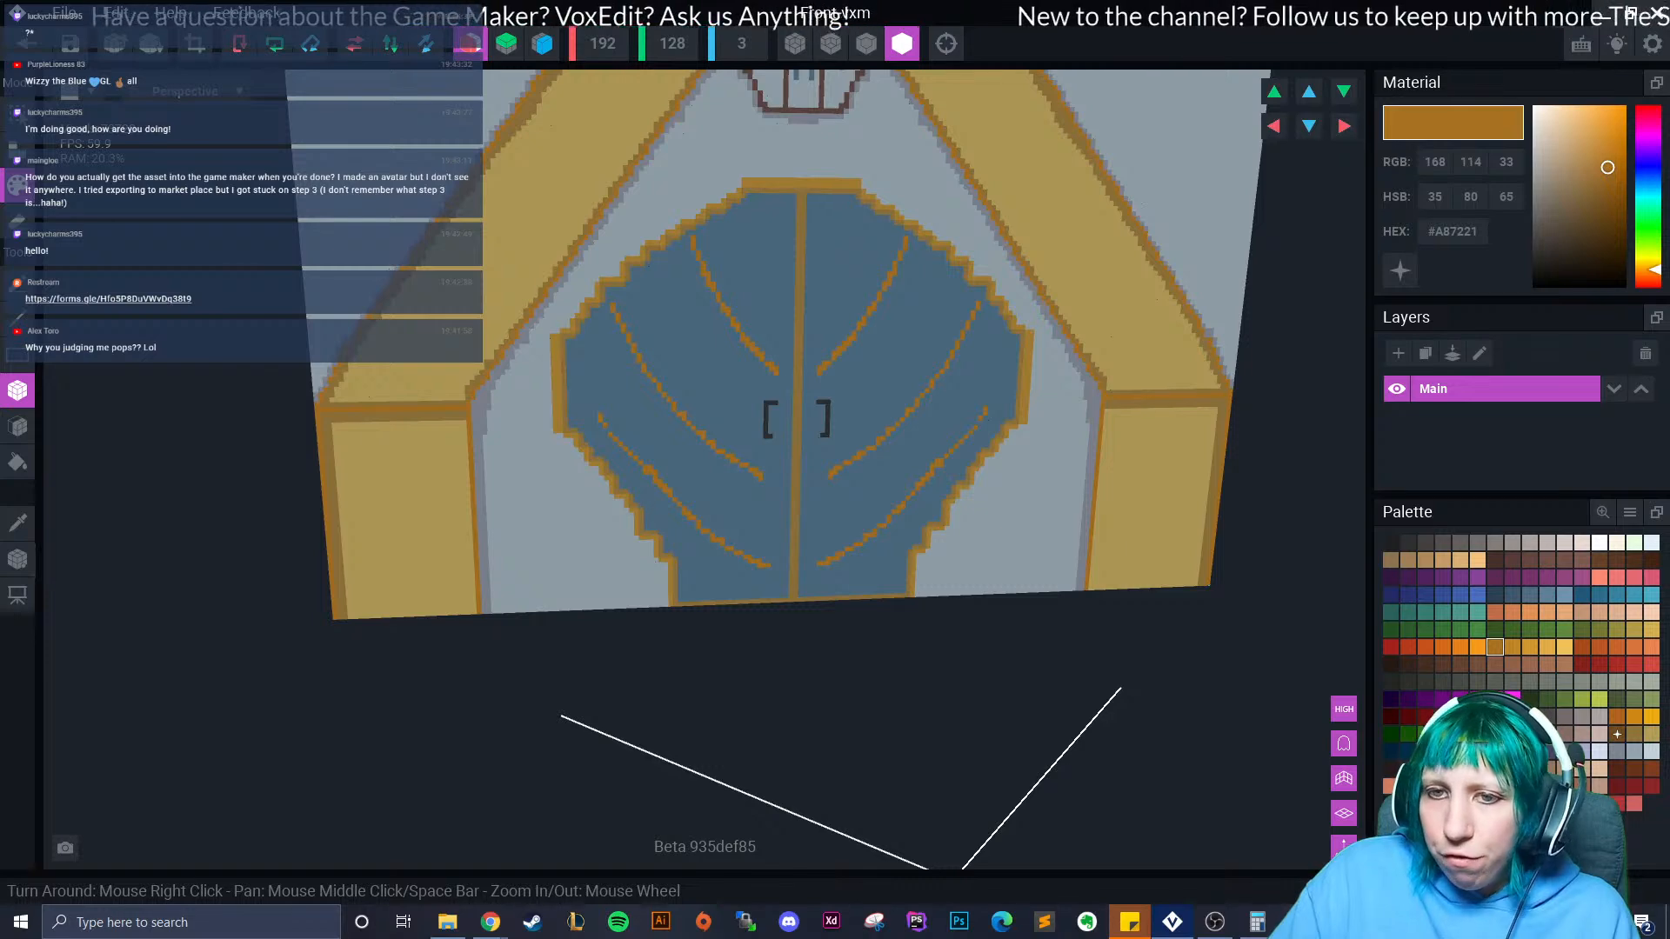
Sample the door's blue #4E6C81 and draw three rune symbols down the left pillar block, mirrored on the right block.
{"action": "left_click", "coordinate": [604, 392], "text": "alt"}
{"action": "scroll", "coordinate": [571, 445], "scroll_direction": "up", "scroll_amount": 2}
{"action": "right_click_drag", "start_coordinate": [571, 446], "coordinate": [496, 437]}
{"action": "middle_click_drag", "start_coordinate": [497, 437], "coordinate": [546, 340]}
{"action": "left_click", "coordinate": [17, 285]}
{"action": "scroll", "coordinate": [585, 431], "scroll_direction": "up", "scroll_amount": 2}
{"action": "middle_click_drag", "start_coordinate": [197, 326], "coordinate": [329, 360]}
{"action": "scroll", "coordinate": [330, 359], "scroll_direction": "up", "scroll_amount": 1}
{"action": "mouse_move", "coordinate": [347, 300]}
{"action": "left_mouse_down"}
{"action": "mouse_move", "coordinate": [427, 301]}
{"action": "mouse_move", "coordinate": [425, 358]}
{"action": "mouse_move", "coordinate": [389, 340]}
{"action": "left_mouse_up"}
{"action": "mouse_move", "coordinate": [343, 397]}
{"action": "left_mouse_down"}
{"action": "mouse_move", "coordinate": [347, 491]}
{"action": "mouse_move", "coordinate": [396, 501]}
{"action": "mouse_move", "coordinate": [392, 407]}
{"action": "mouse_move", "coordinate": [443, 472]}
{"action": "left_mouse_up"}
{"action": "mouse_move", "coordinate": [340, 556]}
{"action": "left_mouse_down"}
{"action": "mouse_move", "coordinate": [386, 558]}
{"action": "mouse_move", "coordinate": [385, 535]}
{"action": "mouse_move", "coordinate": [392, 605]}
{"action": "mouse_move", "coordinate": [446, 572]}
{"action": "mouse_move", "coordinate": [465, 581]}
{"action": "left_mouse_up"}
{"action": "left_click", "coordinate": [445, 527]}
{"action": "left_click", "coordinate": [456, 554]}
{"action": "scroll", "coordinate": [522, 596], "scroll_direction": "down", "scroll_amount": 5}
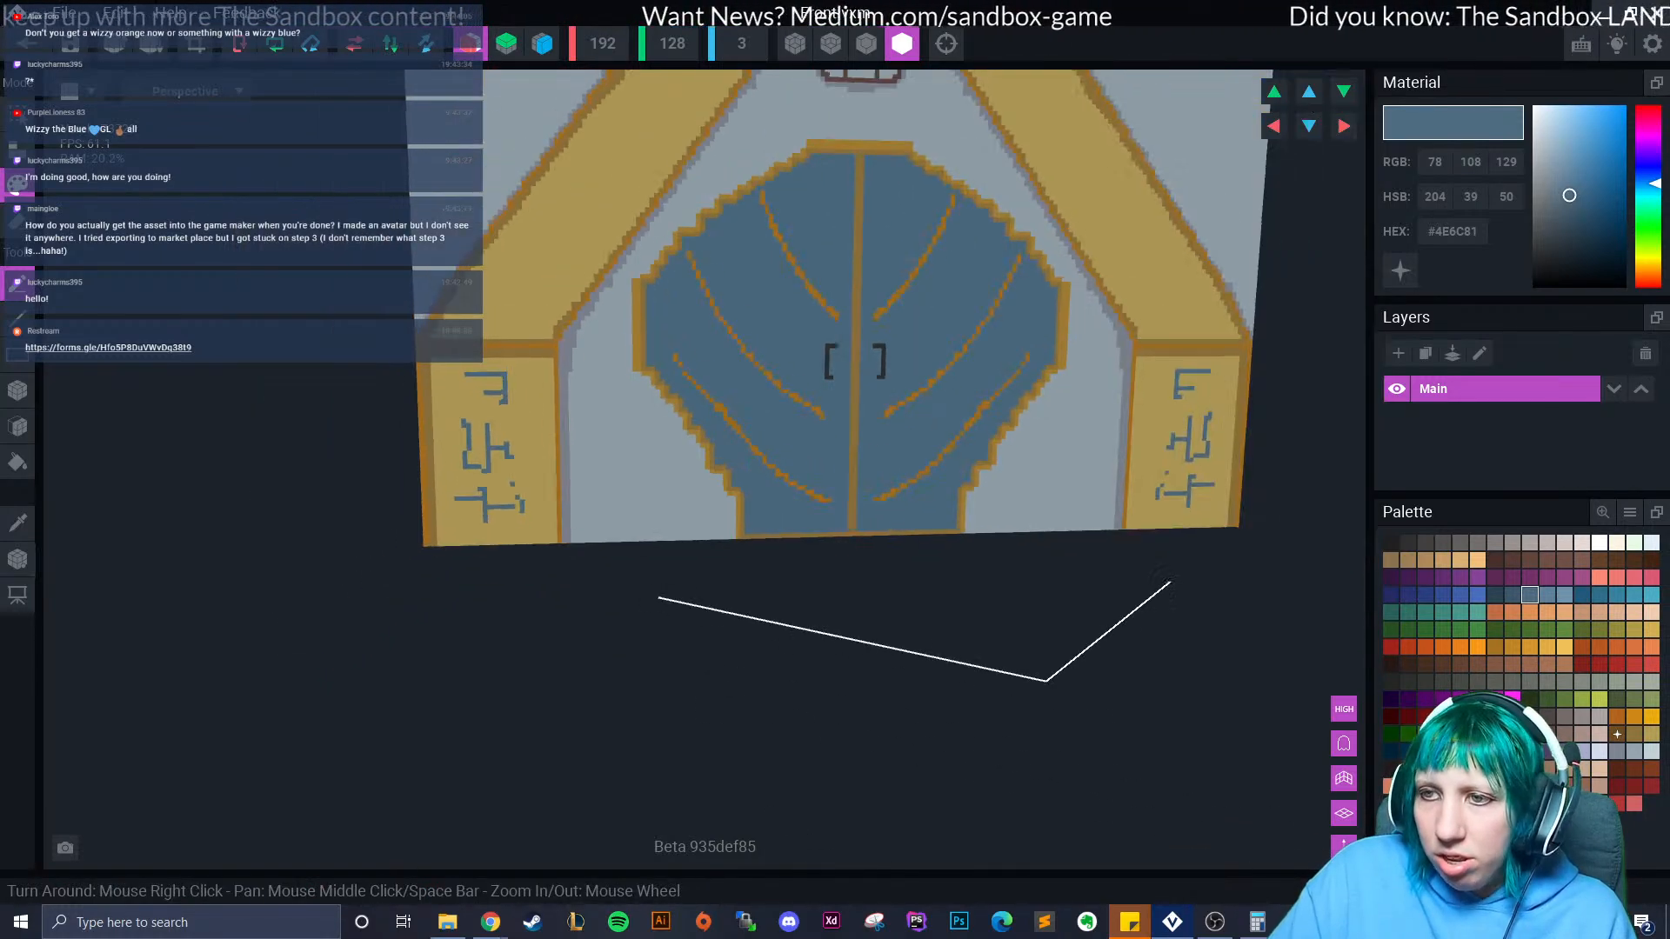
Turn on emissivity for the blue #4E6C81 used on the runes, door and keystone.
{"action": "middle_click_drag", "start_coordinate": [891, 451], "coordinate": [825, 464]}
{"action": "scroll", "coordinate": [639, 453], "scroll_direction": "up", "scroll_amount": 3}
{"action": "scroll", "coordinate": [665, 485], "scroll_direction": "down", "scroll_amount": 4}
{"action": "scroll", "coordinate": [664, 486], "scroll_direction": "down", "scroll_amount": 2}
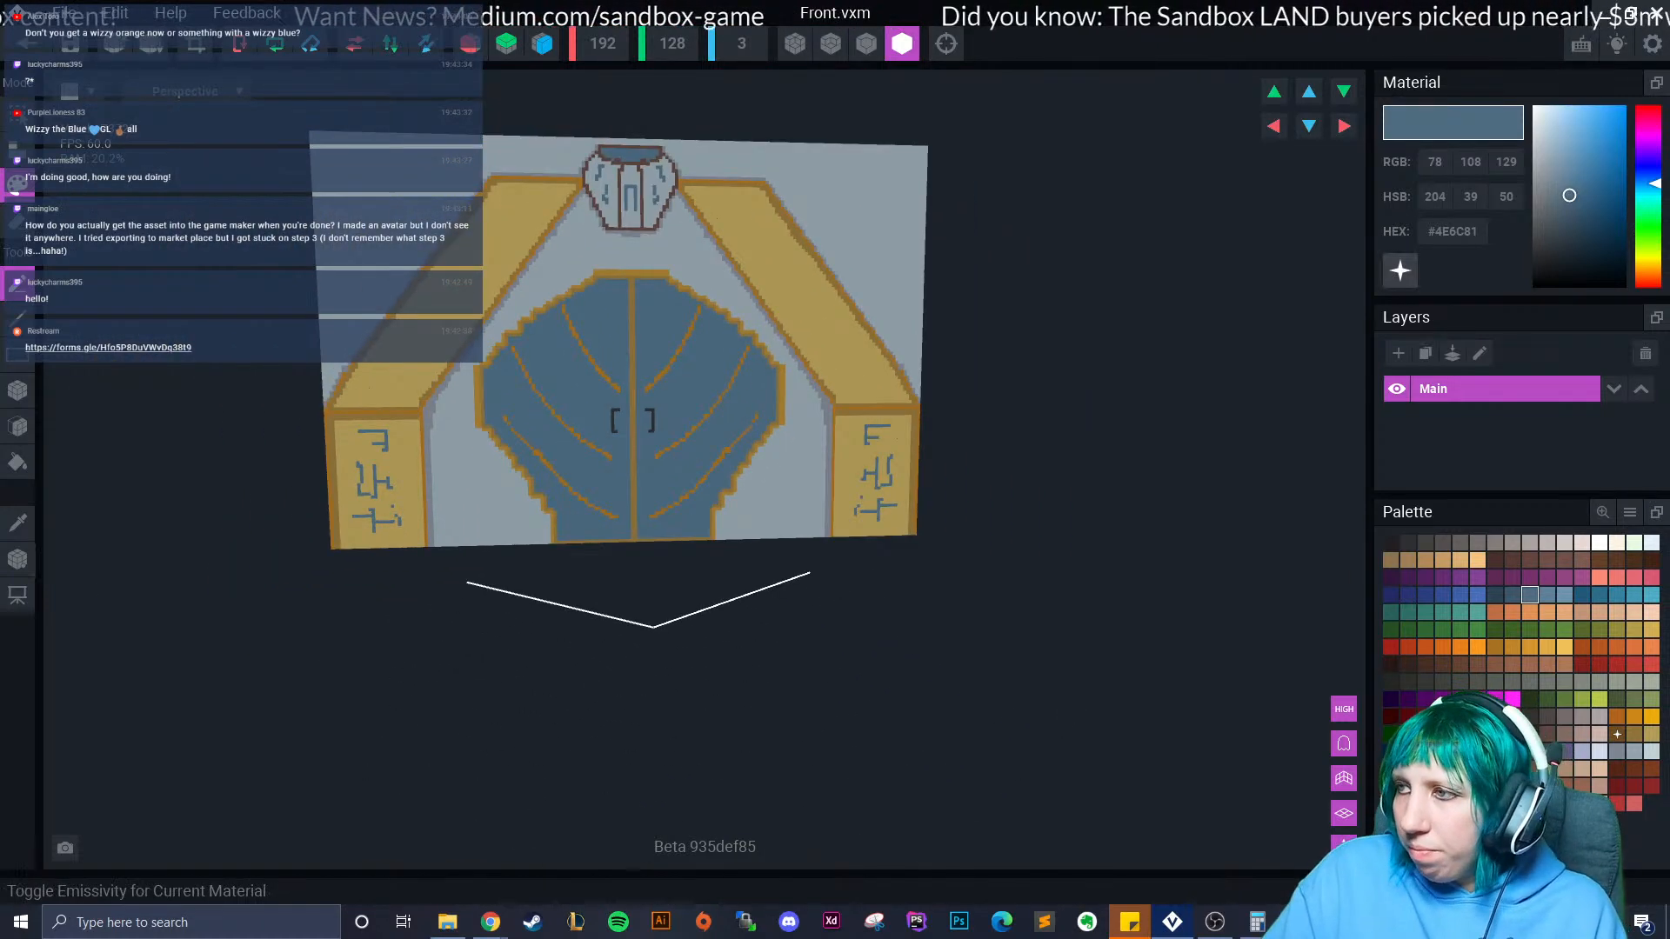
{"action": "left_click", "coordinate": [1401, 271]}
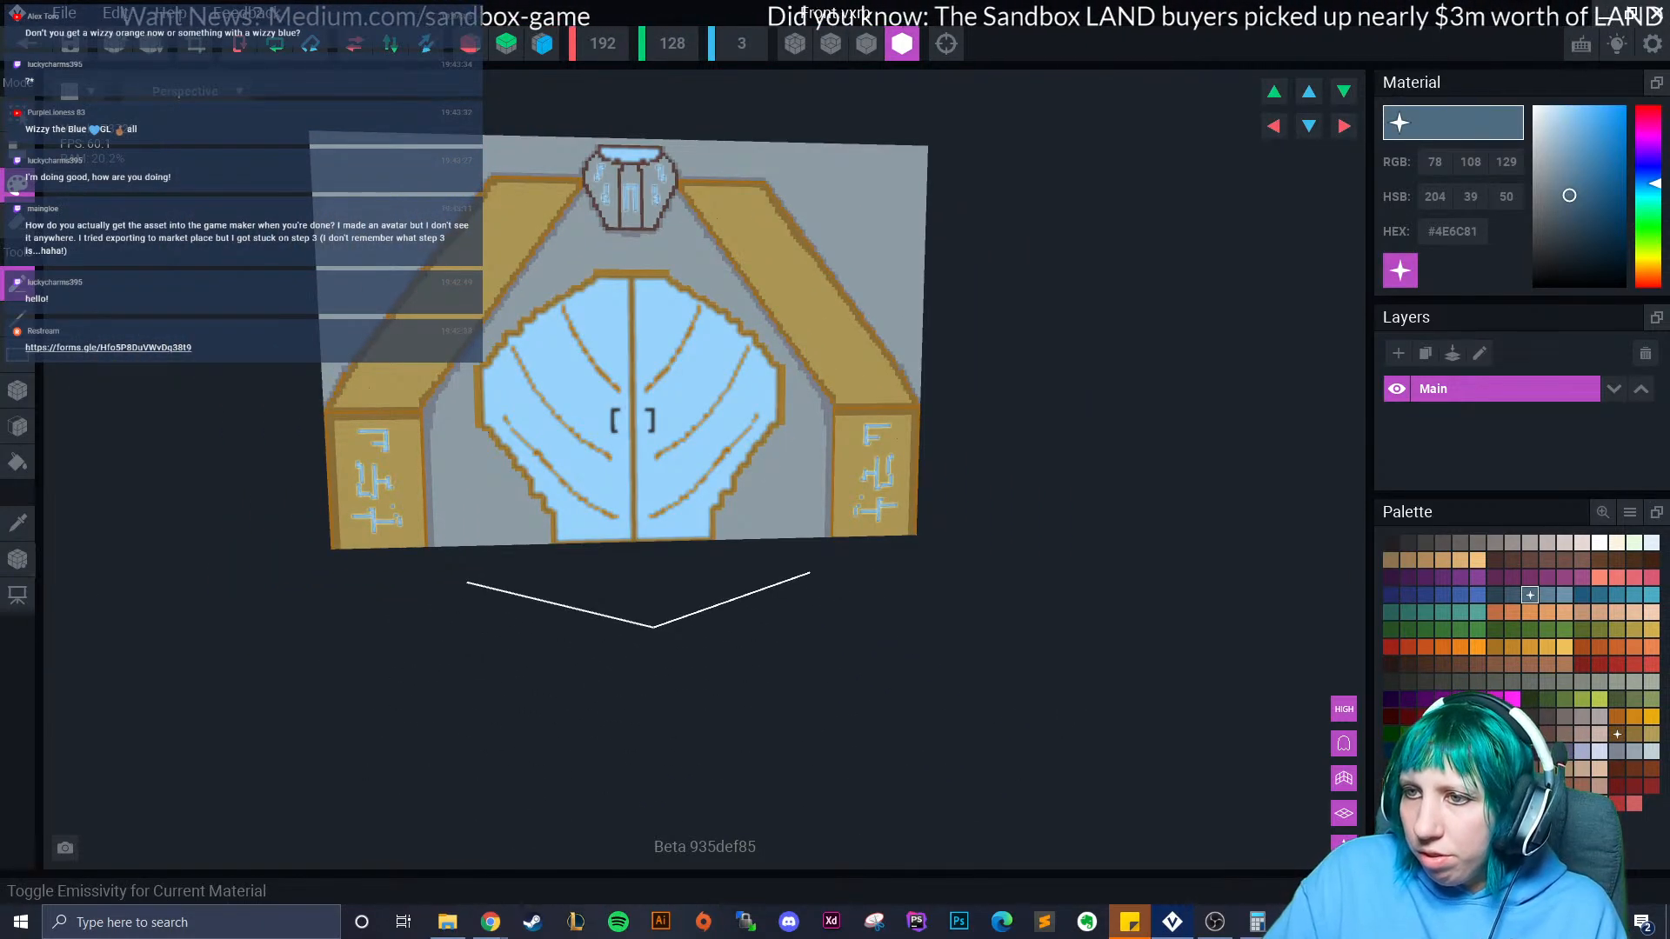
Recolour the door panels and the keystone's top opening with the non-emissive blue #5E8097 using the Face tool.
{"action": "left_click", "coordinate": [1548, 595]}
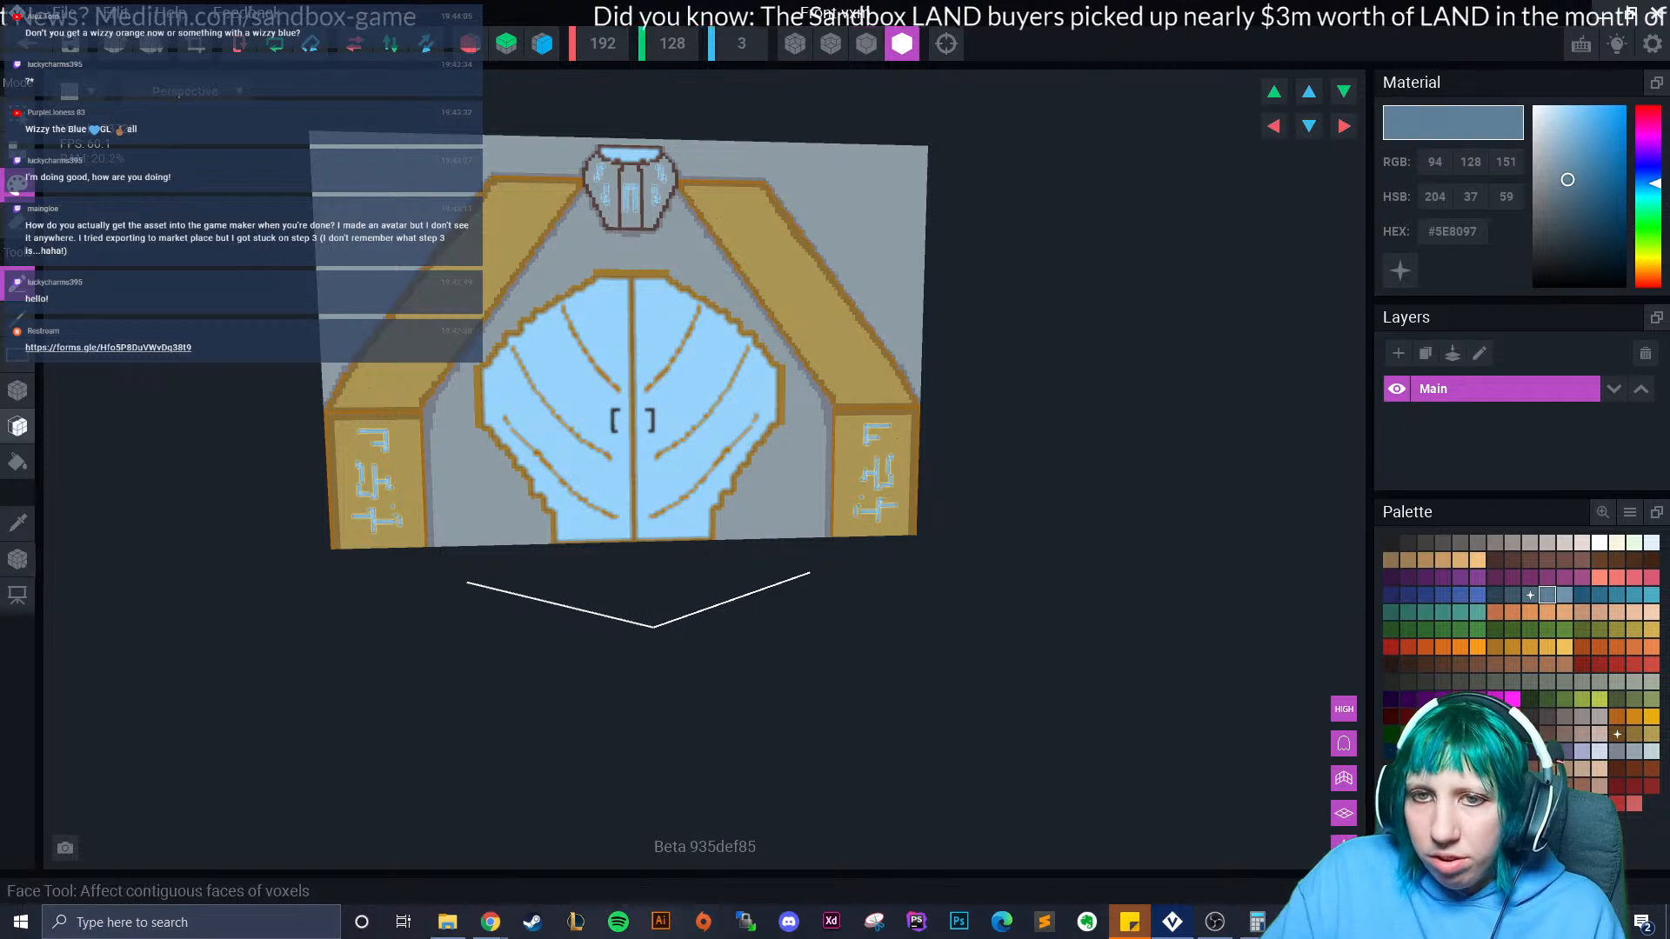
{"action": "left_click", "coordinate": [18, 426]}
{"action": "left_click", "coordinate": [596, 403]}
{"action": "left_click", "coordinate": [671, 394]}
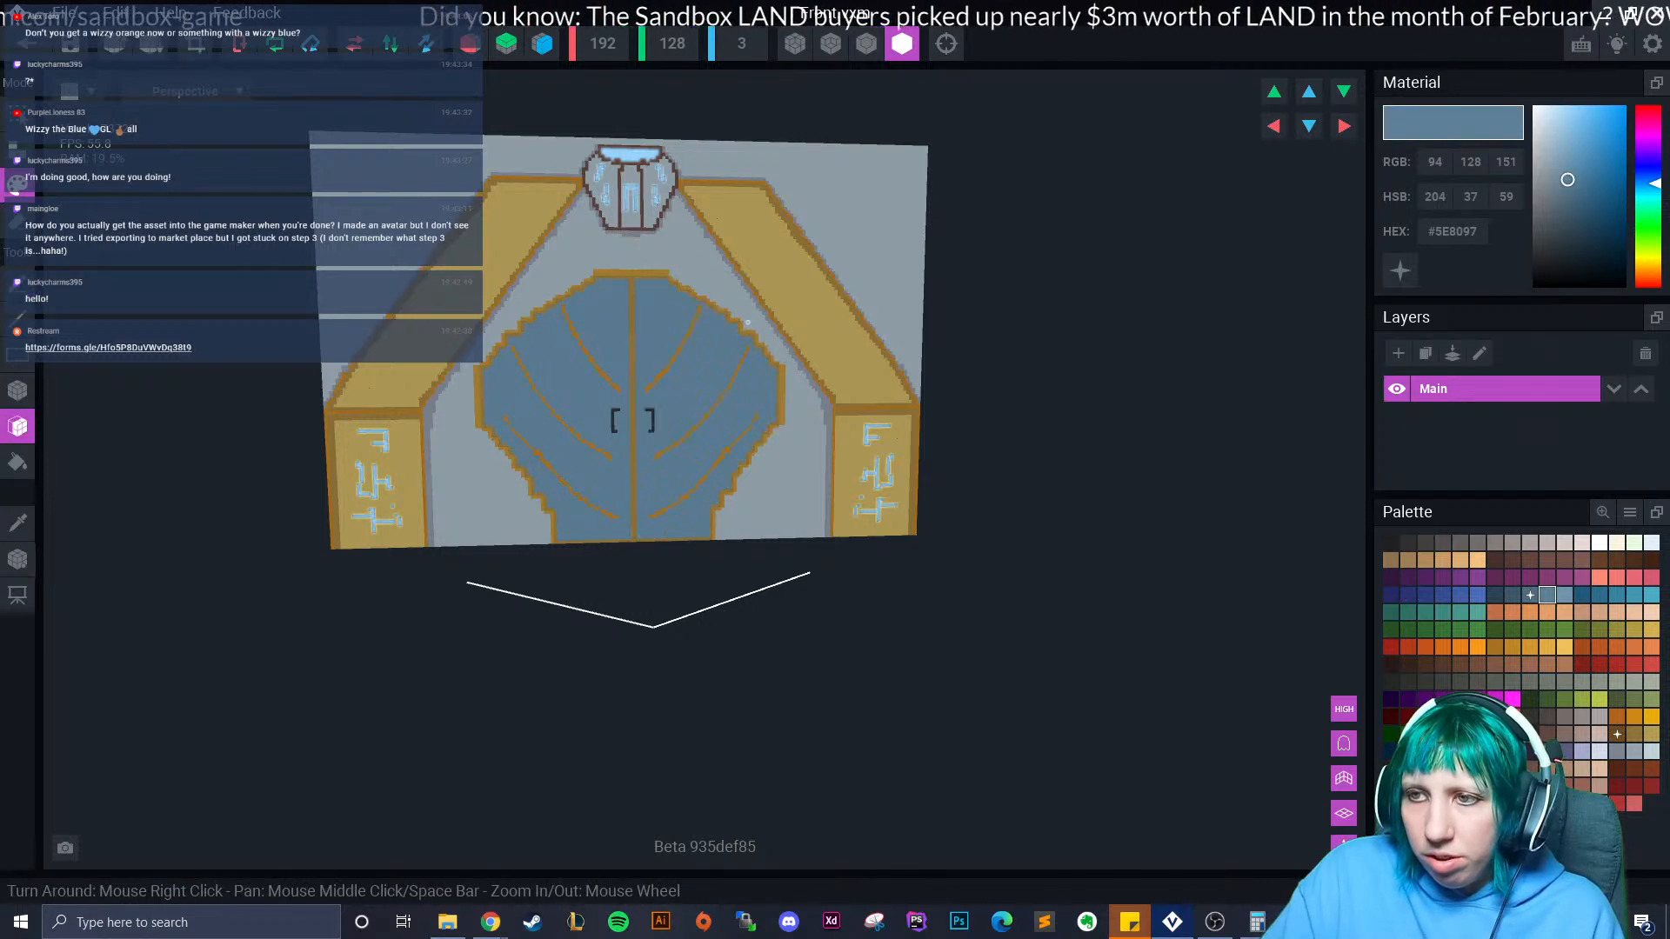
{"action": "left_click", "coordinate": [631, 154]}
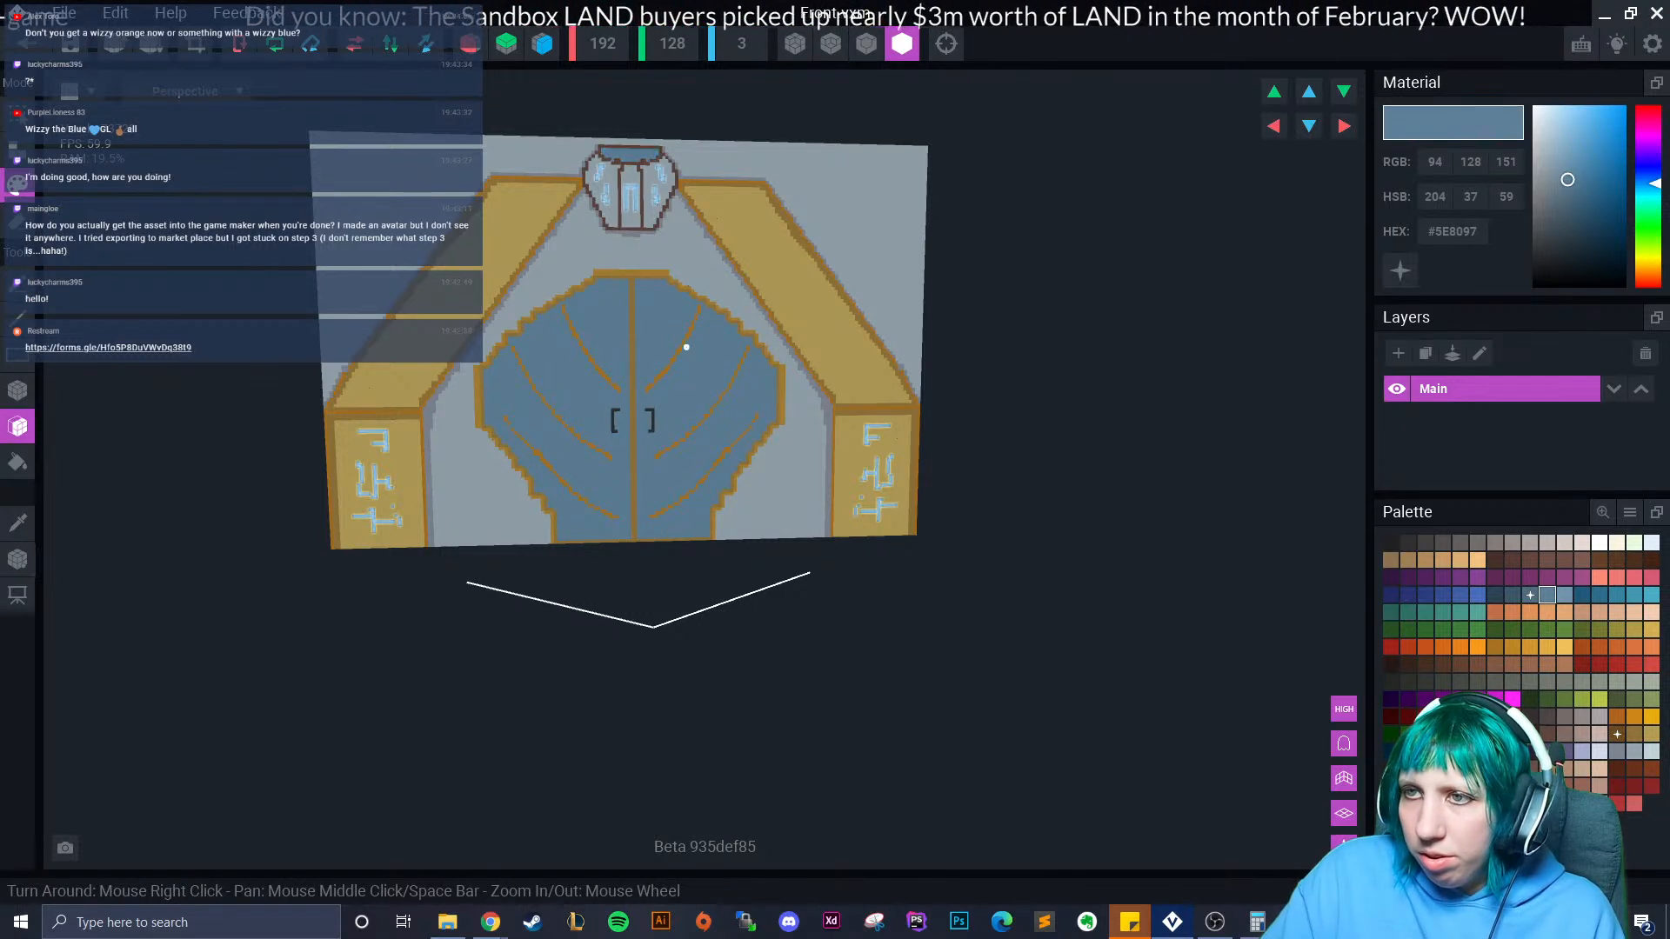
{"action": "scroll", "coordinate": [638, 249], "scroll_direction": "up", "scroll_amount": 4}
{"action": "middle_click_drag", "start_coordinate": [638, 249], "coordinate": [636, 299]}
{"action": "scroll", "coordinate": [636, 299], "scroll_direction": "down", "scroll_amount": 4}
{"action": "scroll", "coordinate": [612, 479], "scroll_direction": "down", "scroll_amount": 4}
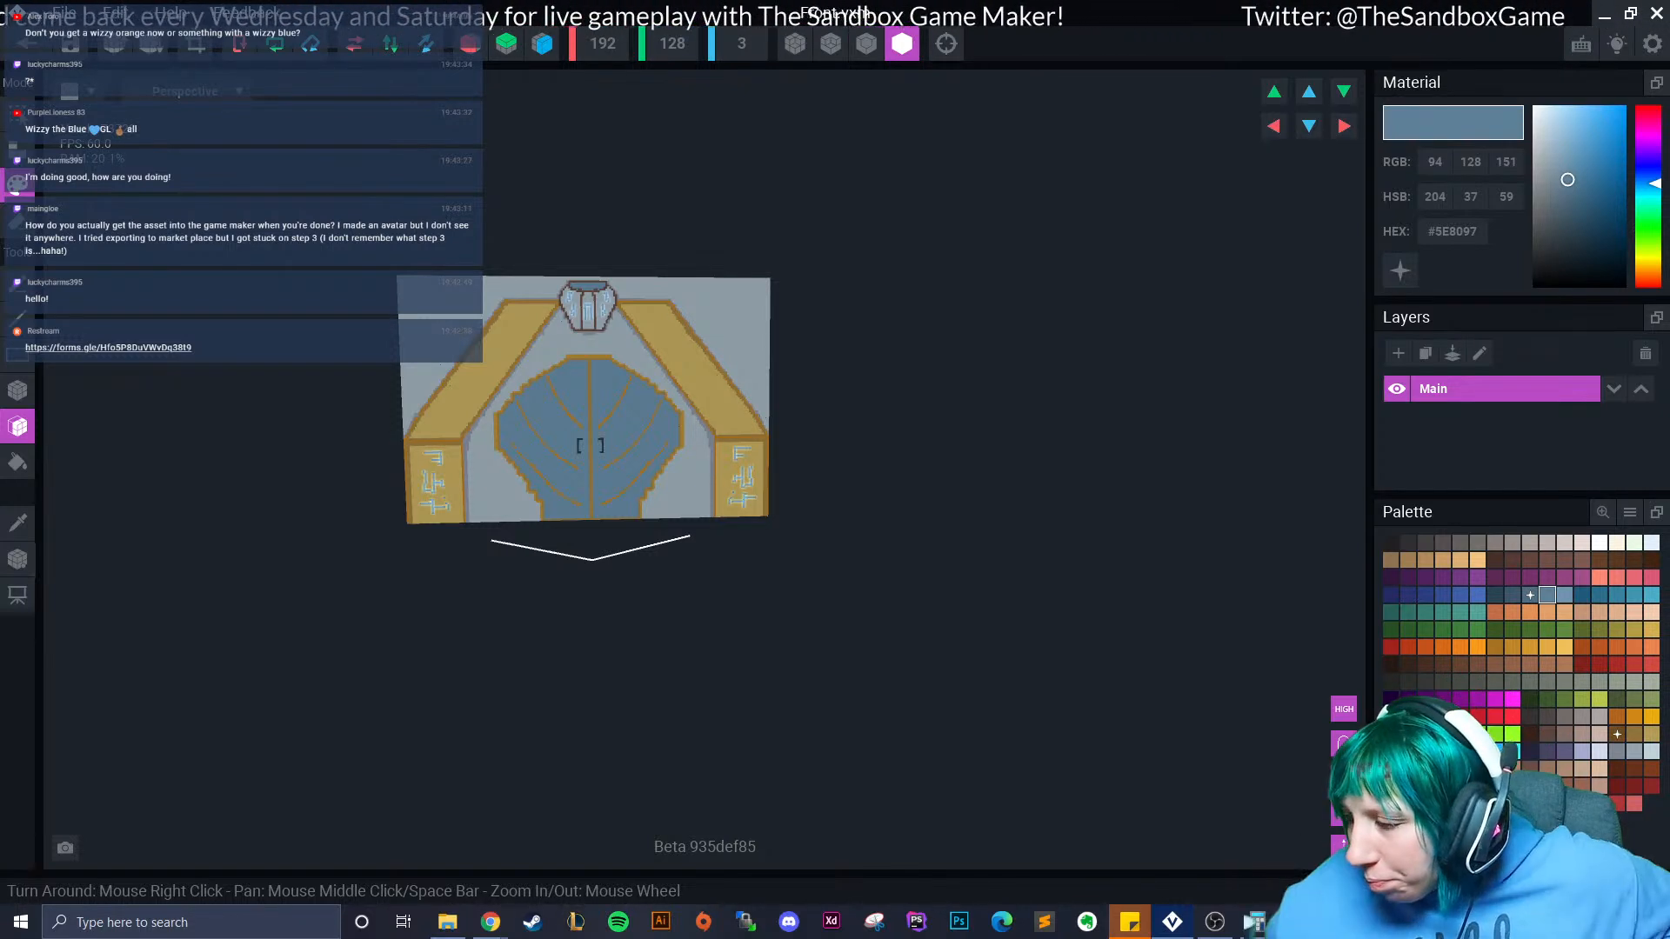
Close the Front model and save its changes.
{"action": "scroll", "coordinate": [575, 400], "scroll_direction": "up", "scroll_amount": 5}
{"action": "middle_click_drag", "start_coordinate": [576, 461], "coordinate": [585, 473]}
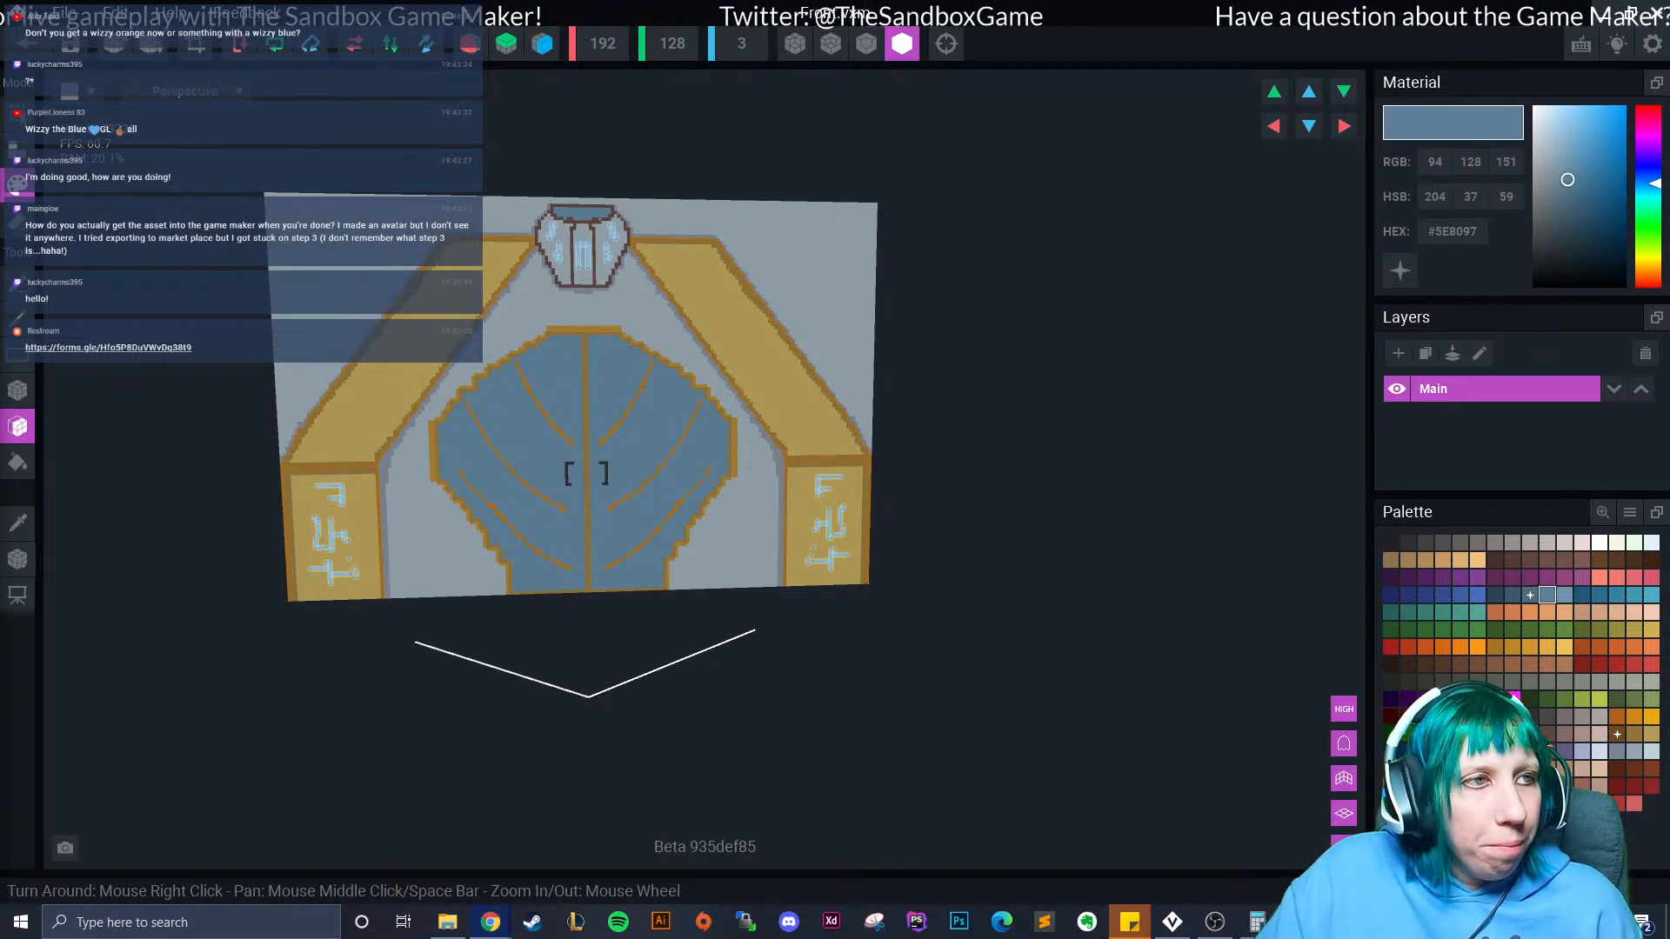
{"action": "scroll", "coordinate": [574, 435], "scroll_direction": "down", "scroll_amount": 4}
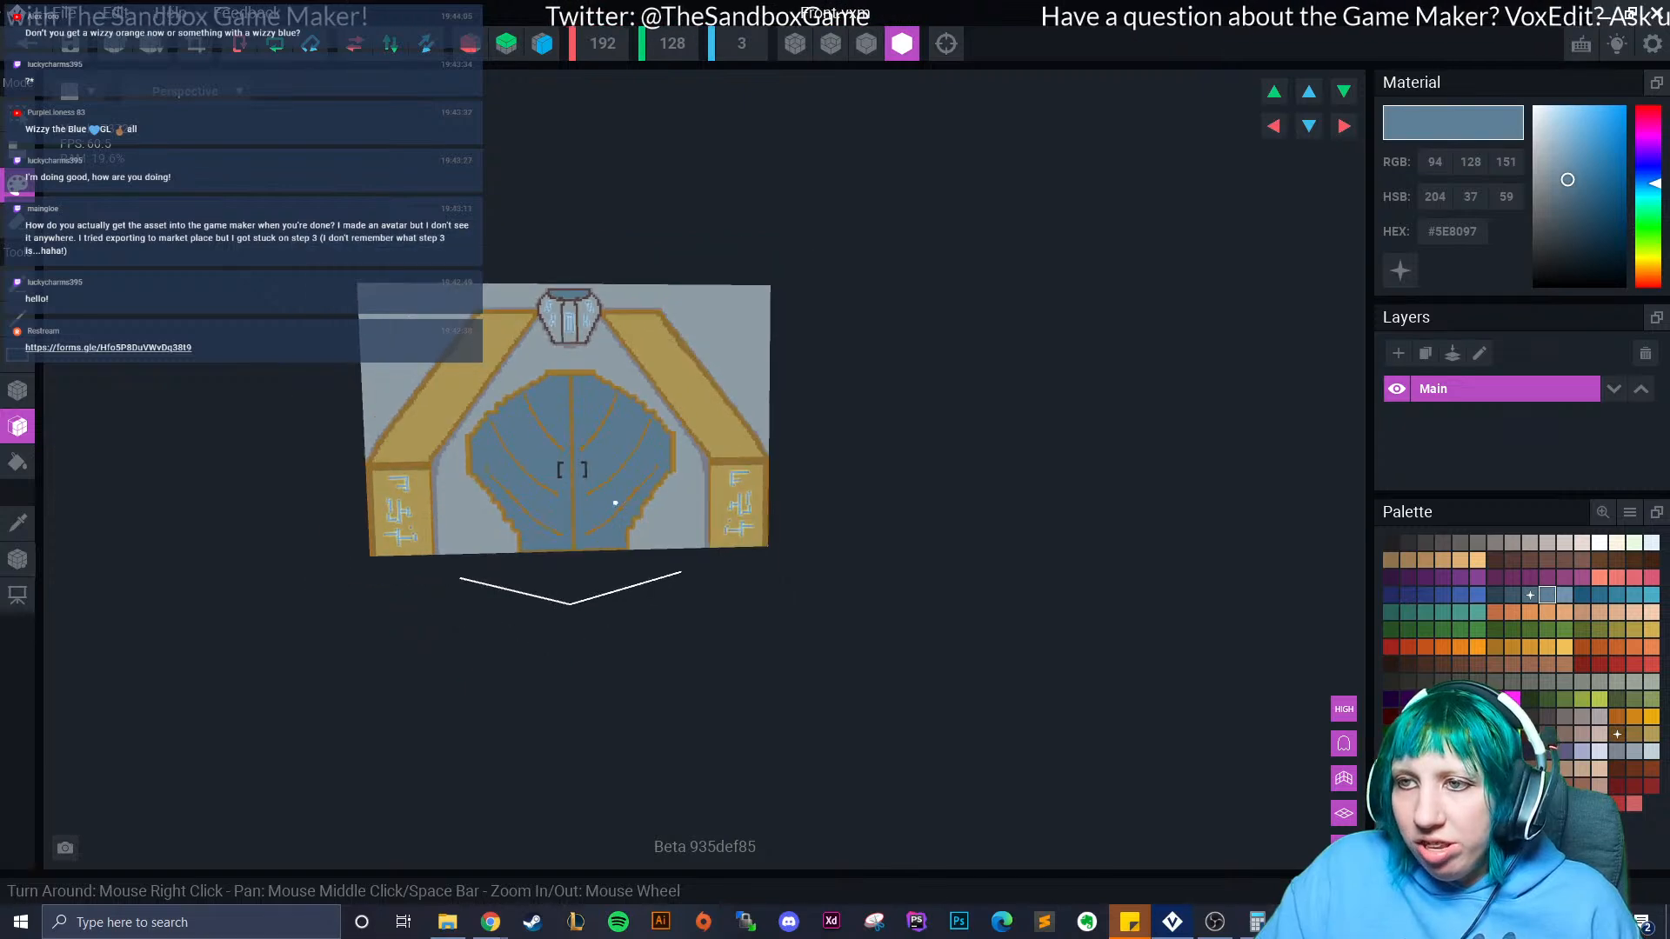
{"action": "key", "text": "ctrl+w"}
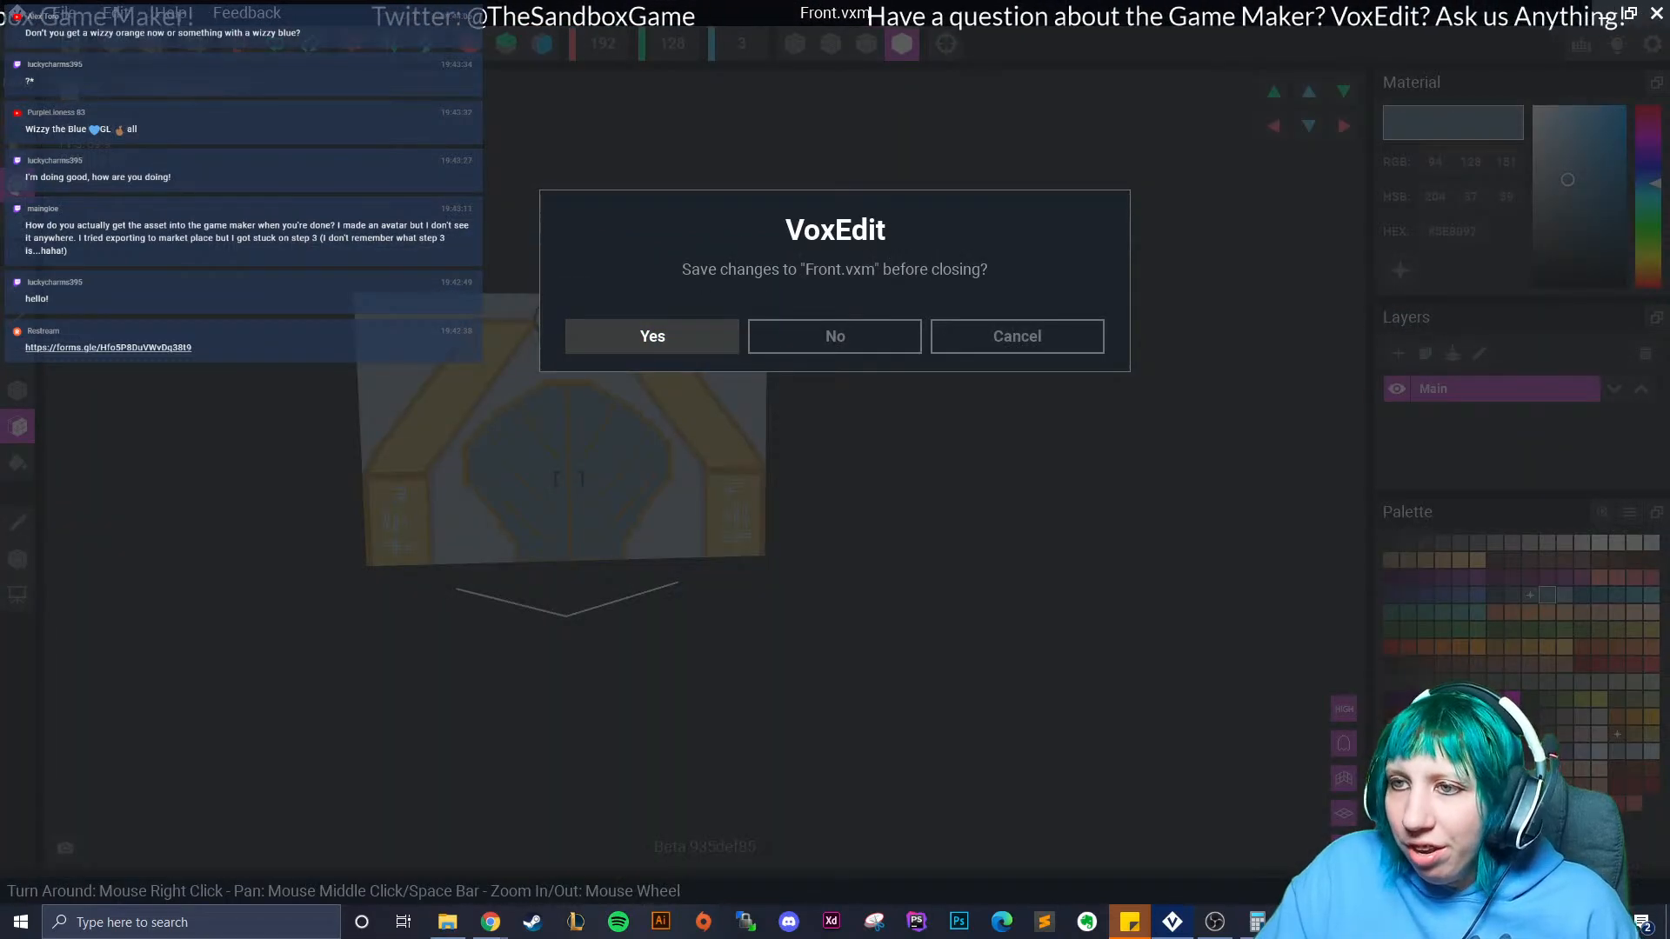
{"action": "left_click", "coordinate": [653, 336]}
Examine the updated Front wall in the building asset from several angles.
{"action": "scroll", "coordinate": [825, 466], "scroll_direction": "down", "scroll_amount": 5}
{"action": "mouse_move", "coordinate": [826, 466]}
{"action": "right_mouse_down"}
{"action": "mouse_move", "coordinate": [774, 466]}
{"action": "mouse_move", "coordinate": [826, 466]}
{"action": "right_mouse_up"}
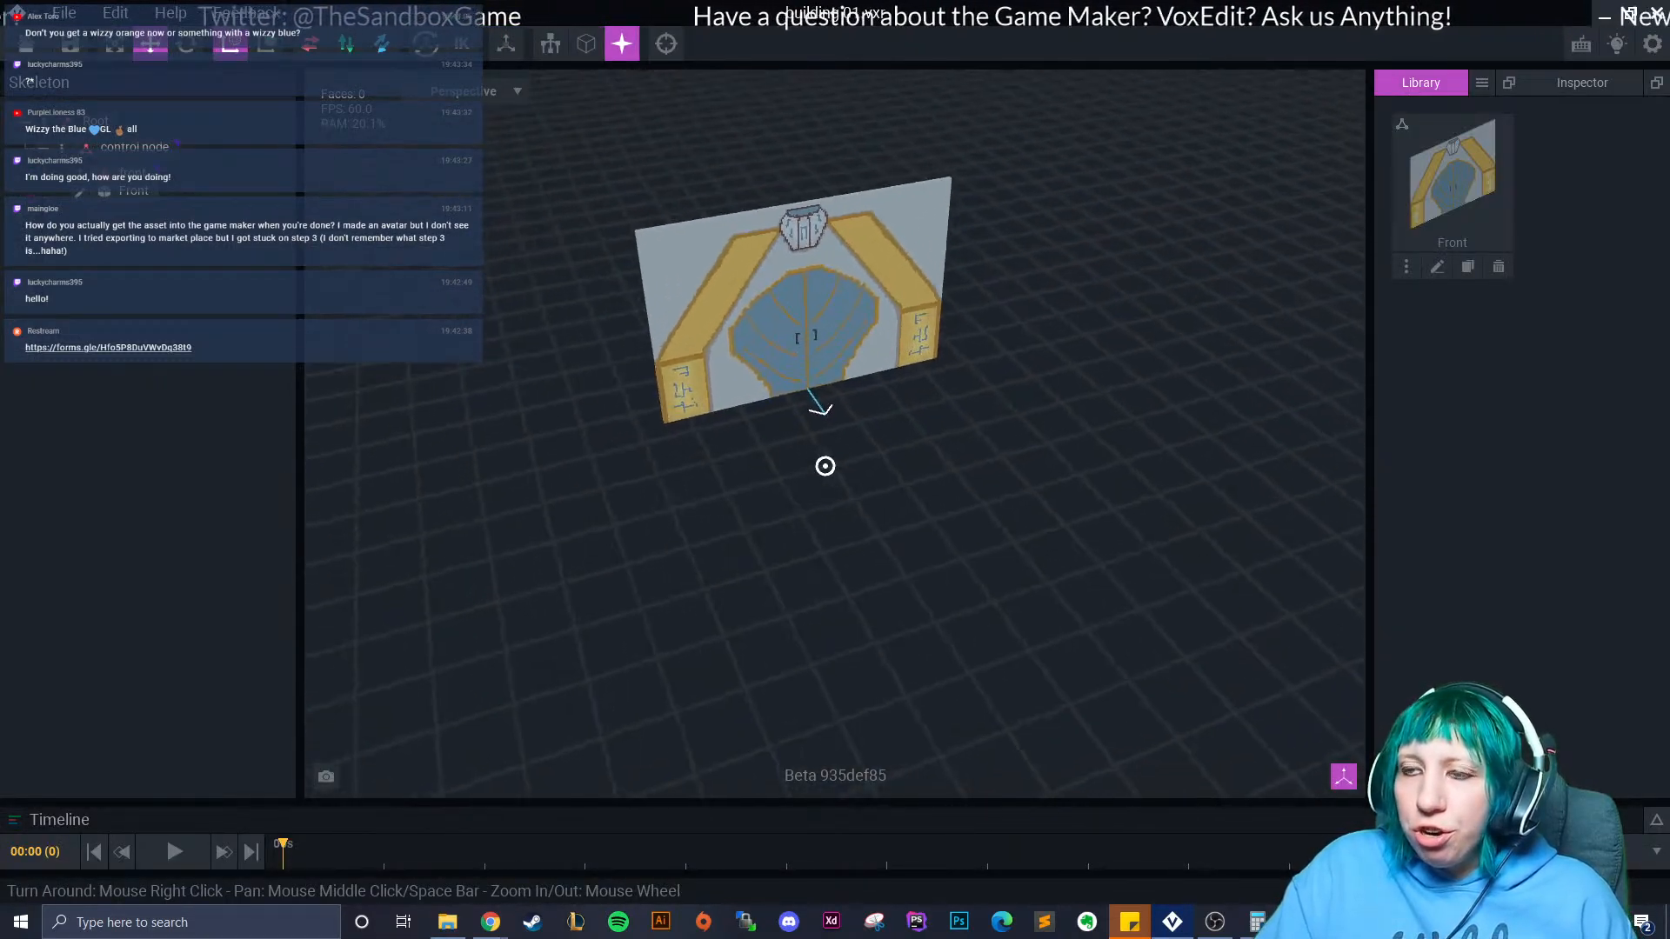
{"action": "scroll", "coordinate": [826, 466], "scroll_direction": "up", "scroll_amount": 4}
{"action": "middle_click_drag", "start_coordinate": [826, 466], "coordinate": [739, 468]}
{"action": "right_click_drag", "start_coordinate": [839, 465], "coordinate": [801, 426]}
{"action": "middle_click_drag", "start_coordinate": [802, 425], "coordinate": [825, 569]}
{"action": "scroll", "coordinate": [824, 522], "scroll_direction": "down", "scroll_amount": 2}
{"action": "middle_click_drag", "start_coordinate": [588, 453], "coordinate": [622, 468]}
{"action": "right_click_drag", "start_coordinate": [622, 468], "coordinate": [638, 466]}
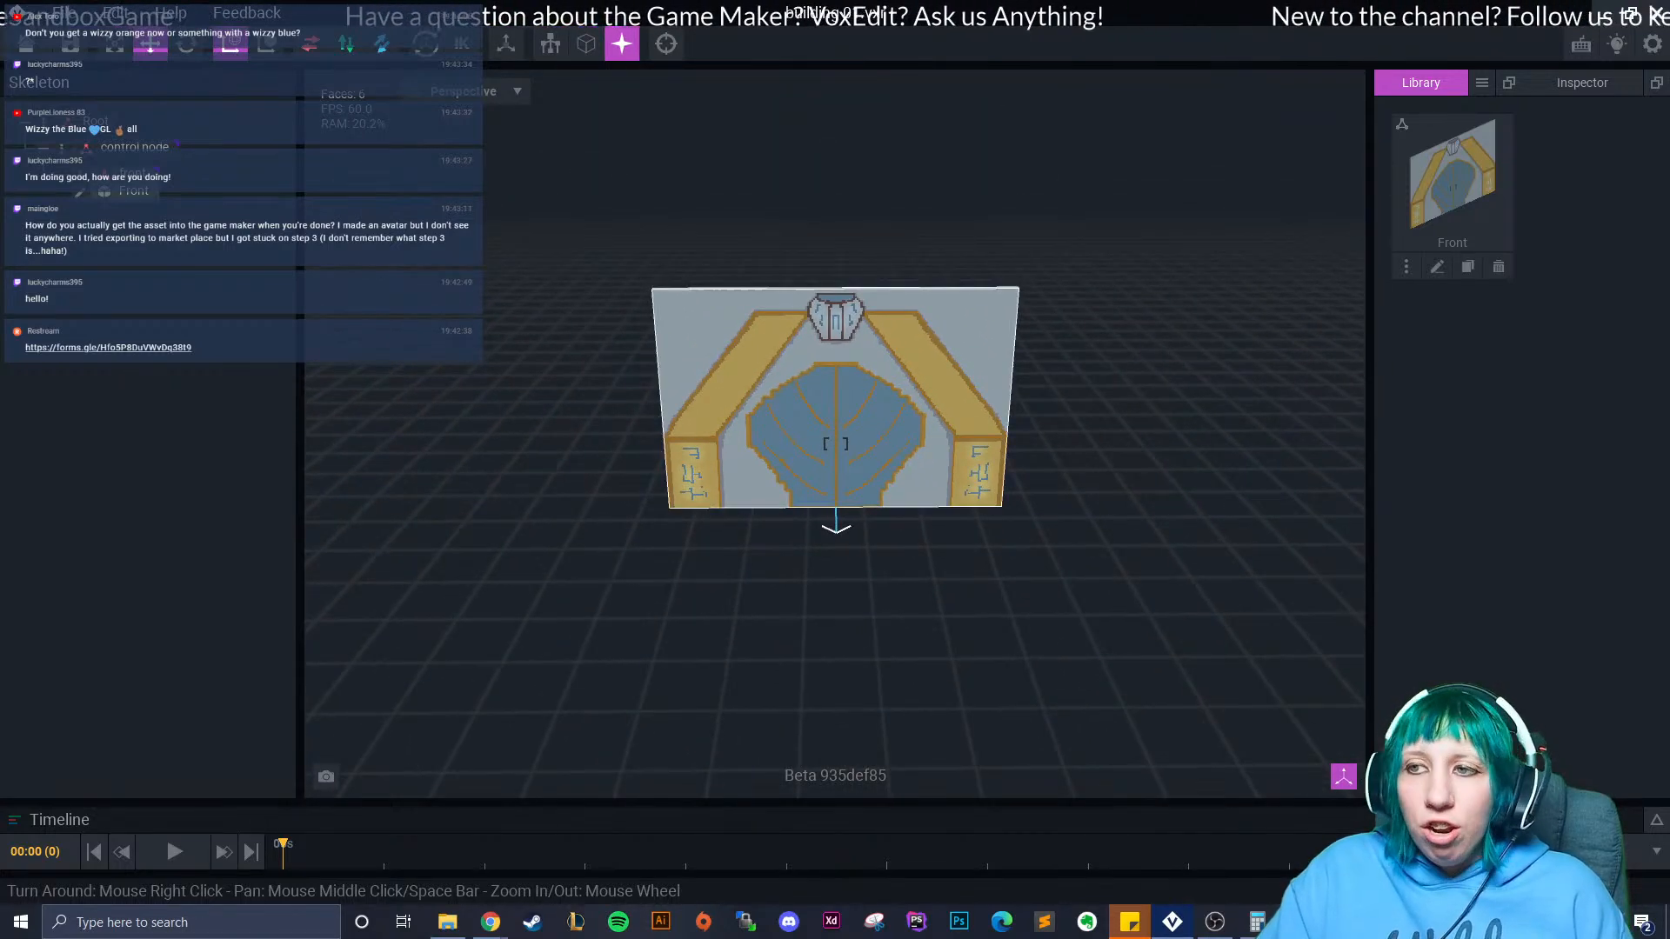
{"action": "scroll", "coordinate": [634, 468], "scroll_direction": "down", "scroll_amount": 1}
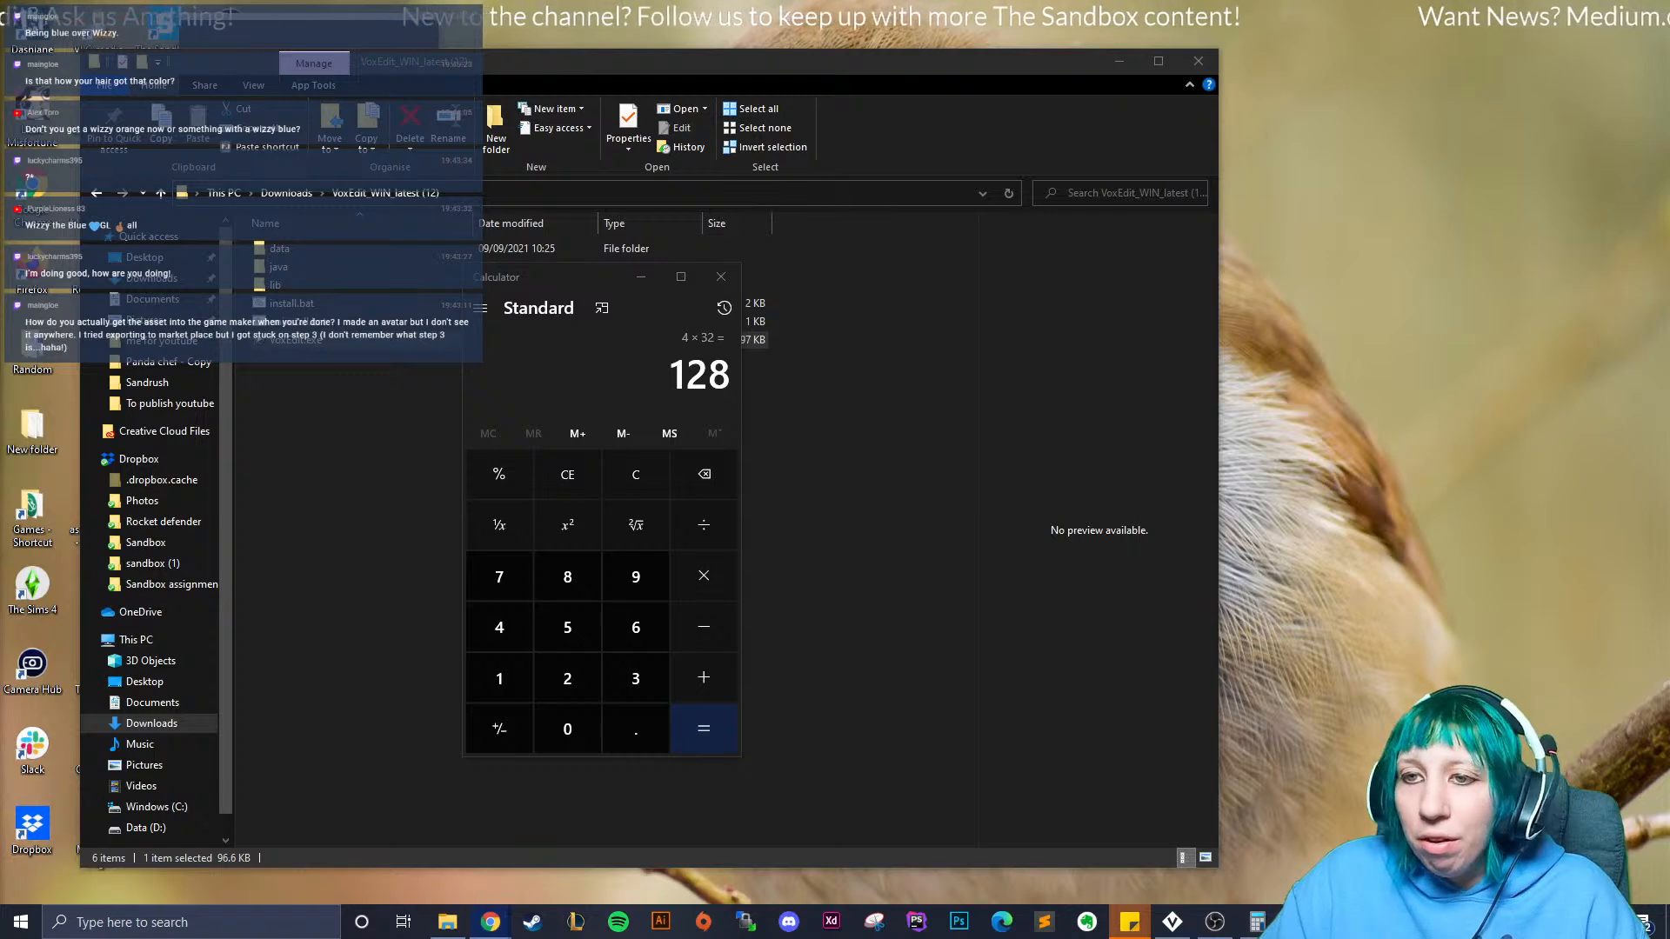
Switch back to VoxEdit and clone the Front model under the name back.
{"action": "key", "text": "alt+Tab"}
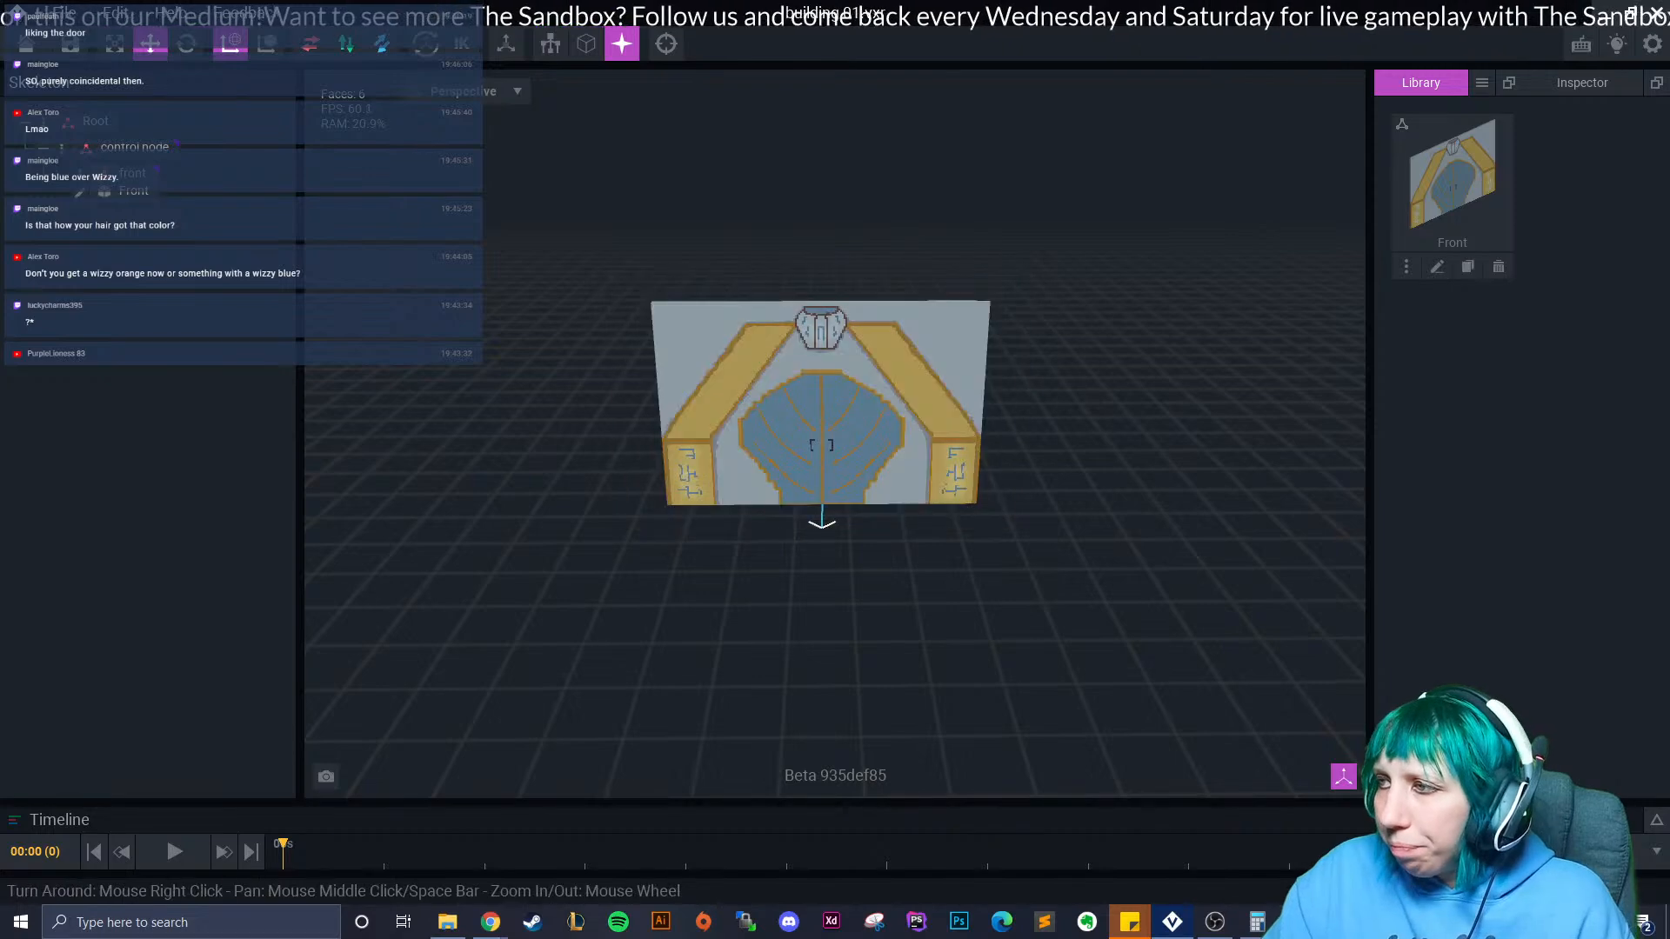
{"action": "scroll", "coordinate": [914, 365], "scroll_direction": "up", "scroll_amount": 3}
{"action": "middle_click_drag", "start_coordinate": [913, 392], "coordinate": [820, 426]}
{"action": "scroll", "coordinate": [819, 426], "scroll_direction": "down", "scroll_amount": 2}
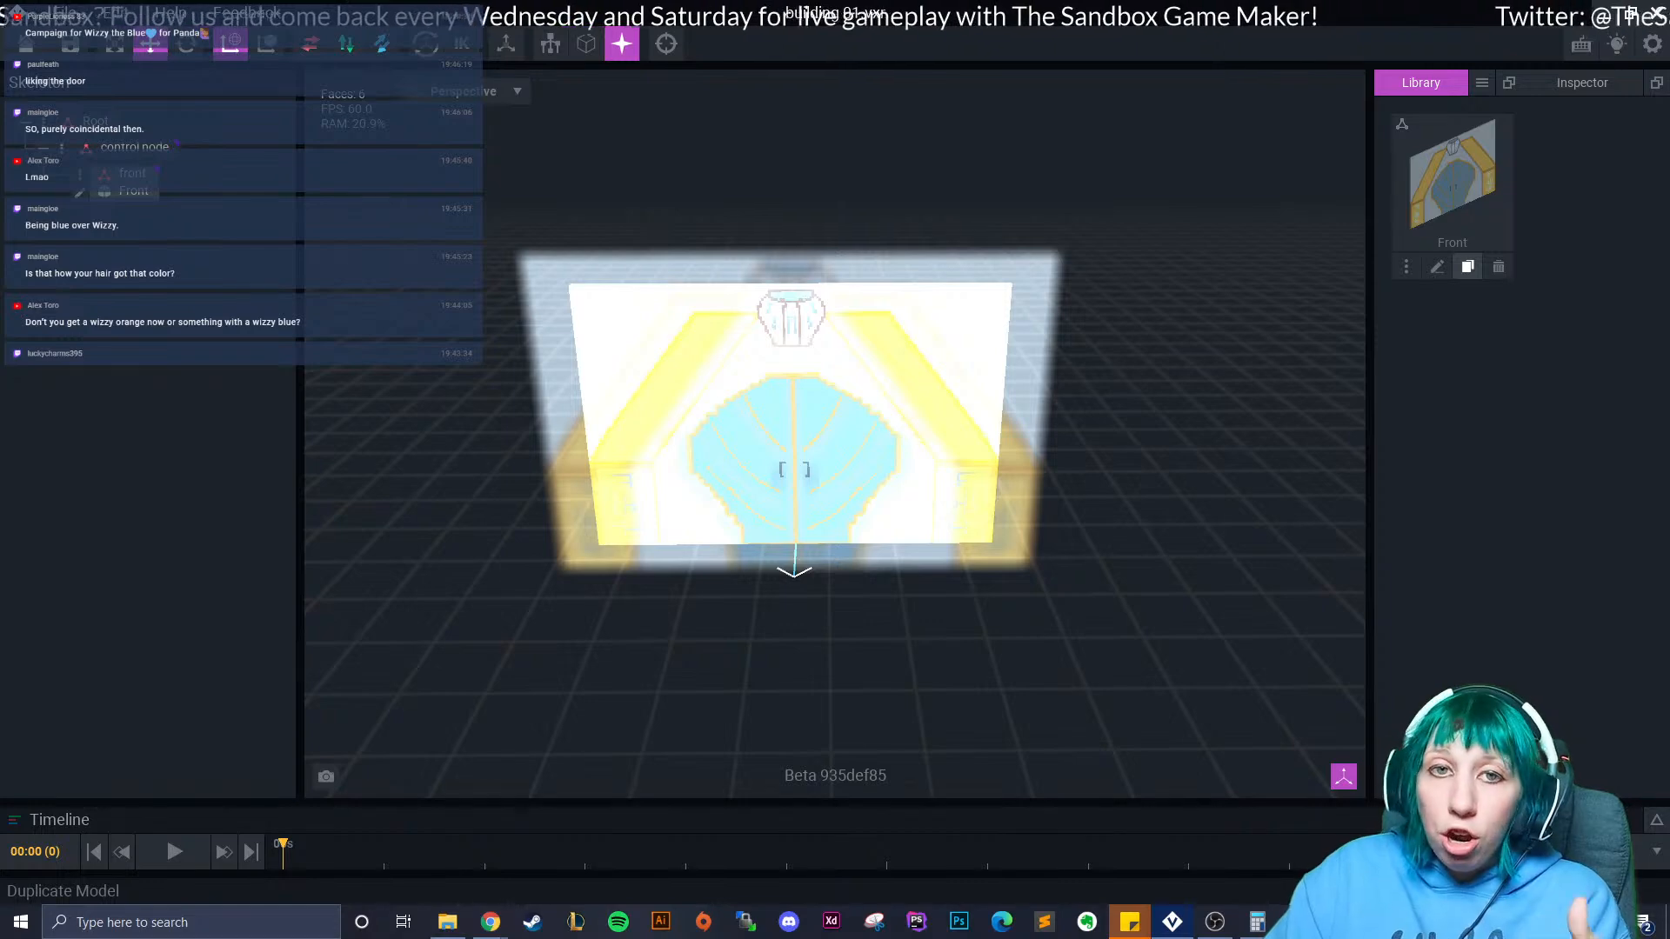
{"action": "left_click", "coordinate": [1467, 267]}
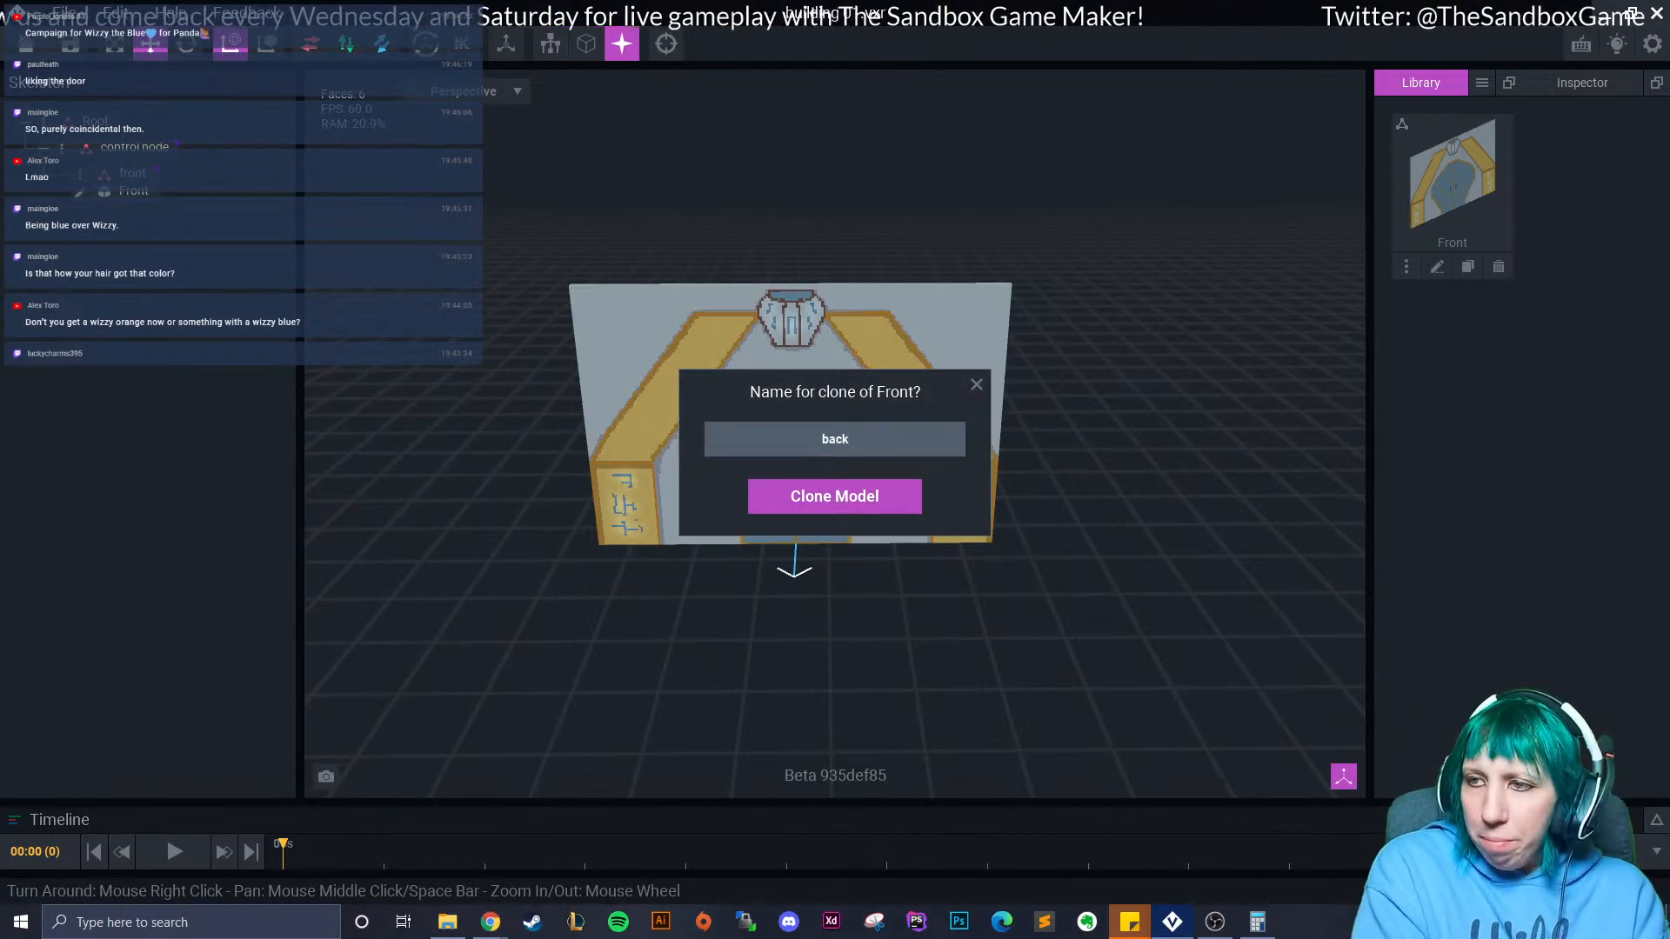
{"action": "type", "text": "back"}
{"action": "key", "text": "Return"}
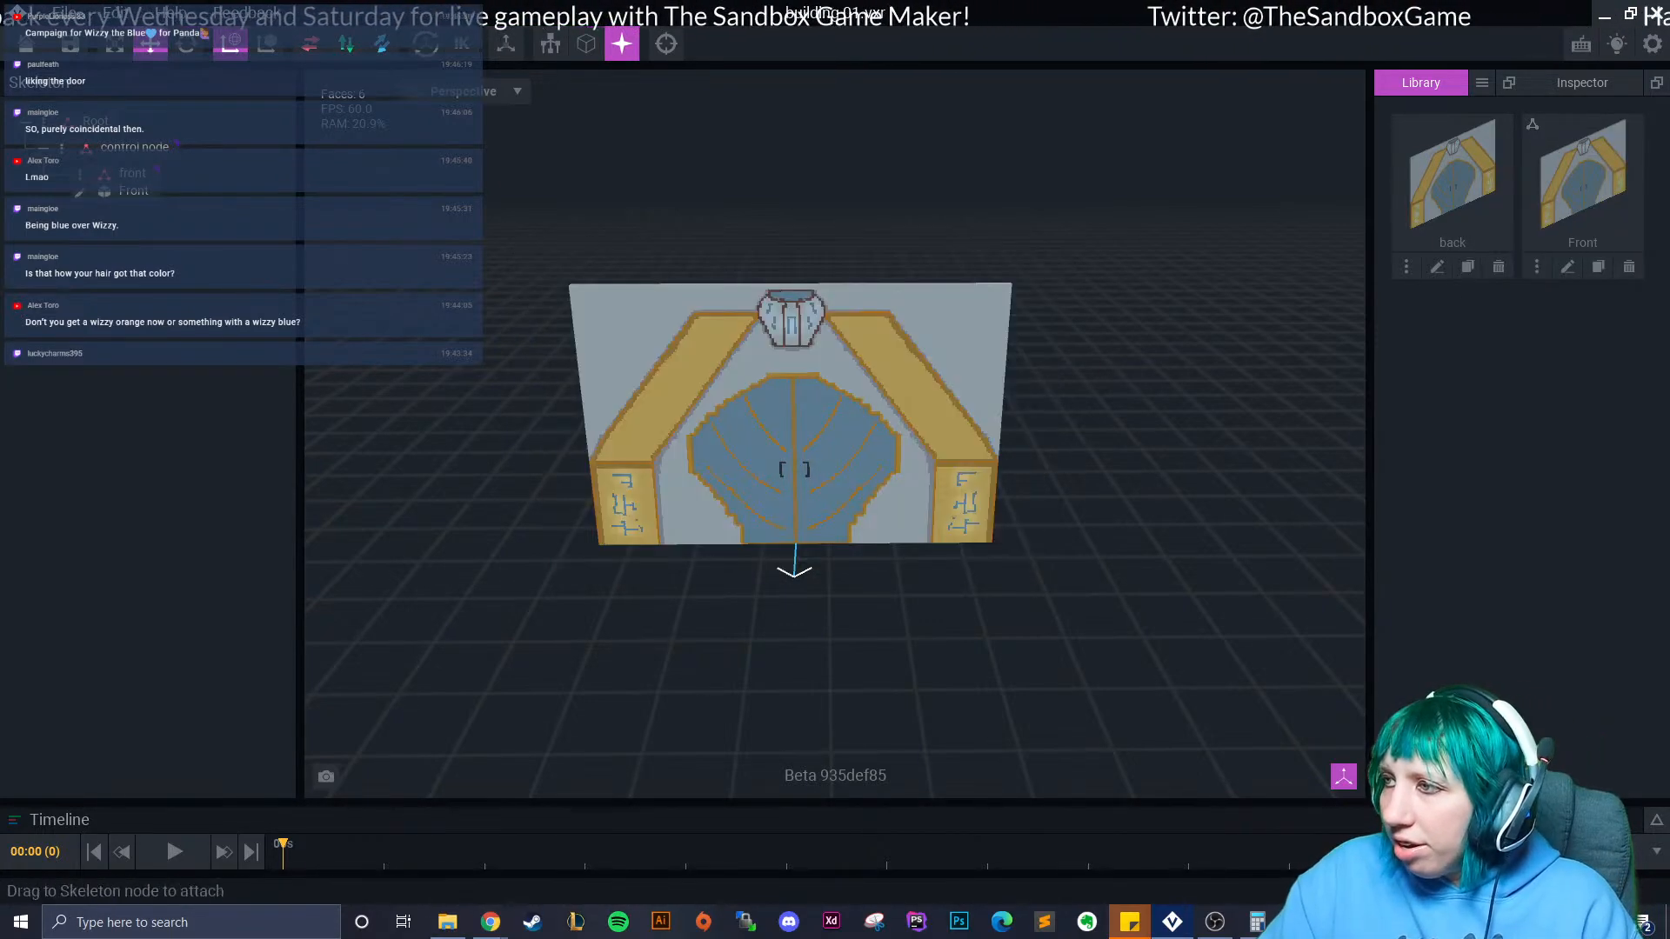
Open the back model for editing, sample the wall's grey #96A4AE and activate the Box tool.
{"action": "left_click", "coordinate": [1437, 267]}
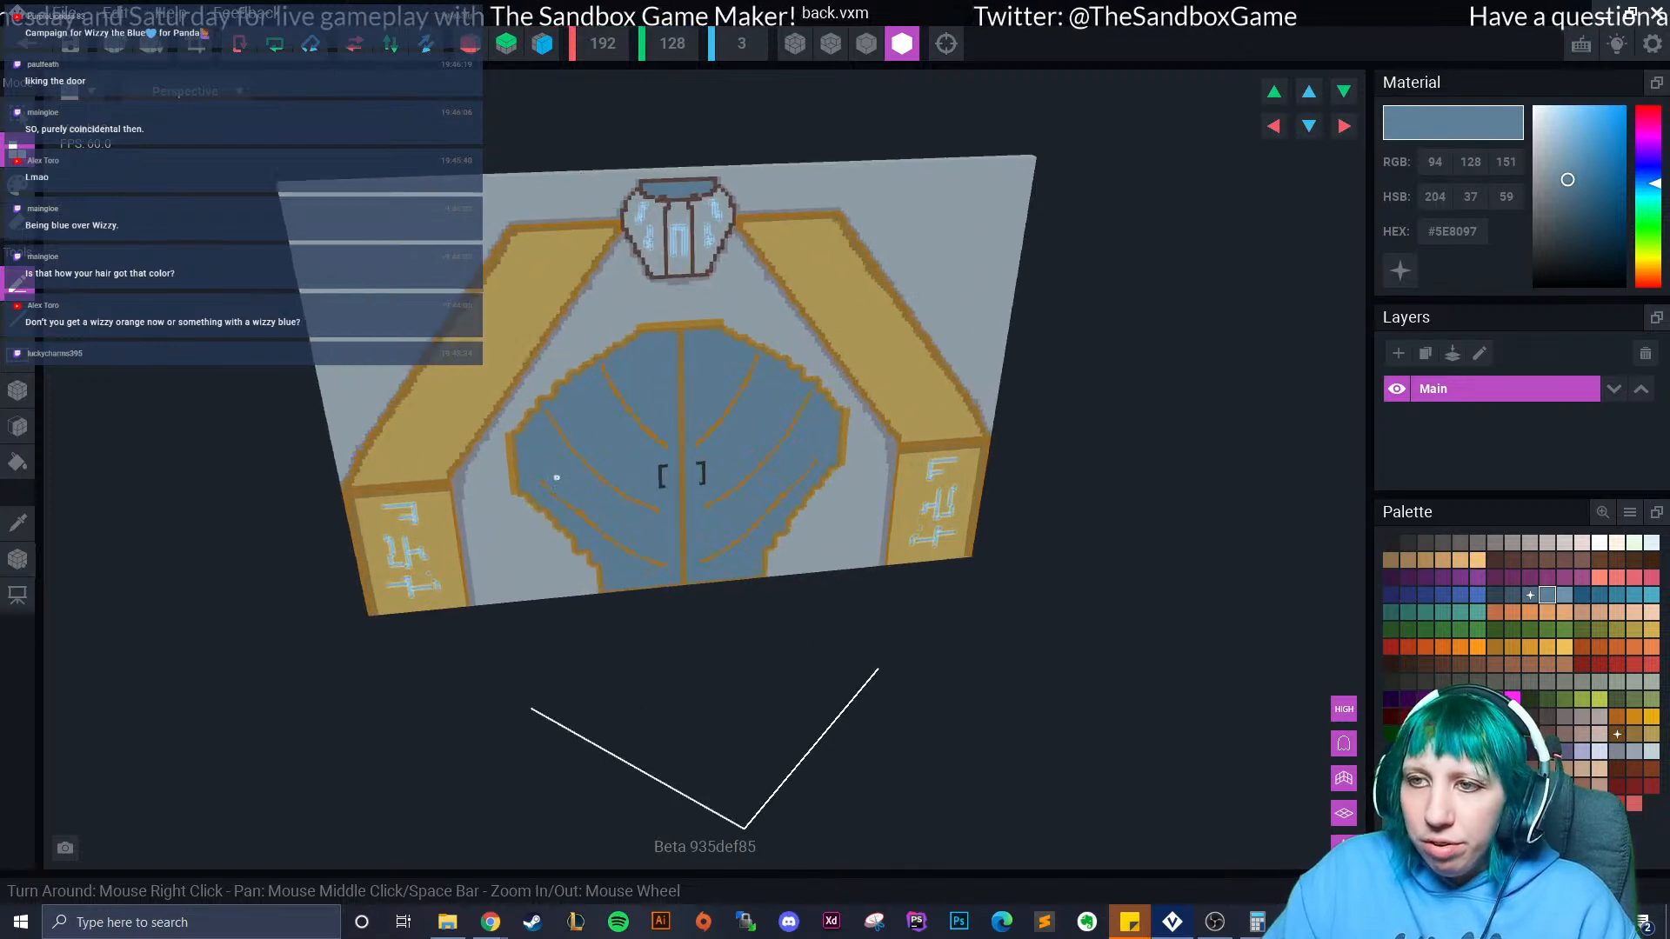
{"action": "left_click", "coordinate": [17, 523]}
{"action": "left_click", "coordinate": [528, 522]}
{"action": "left_click", "coordinate": [17, 390]}
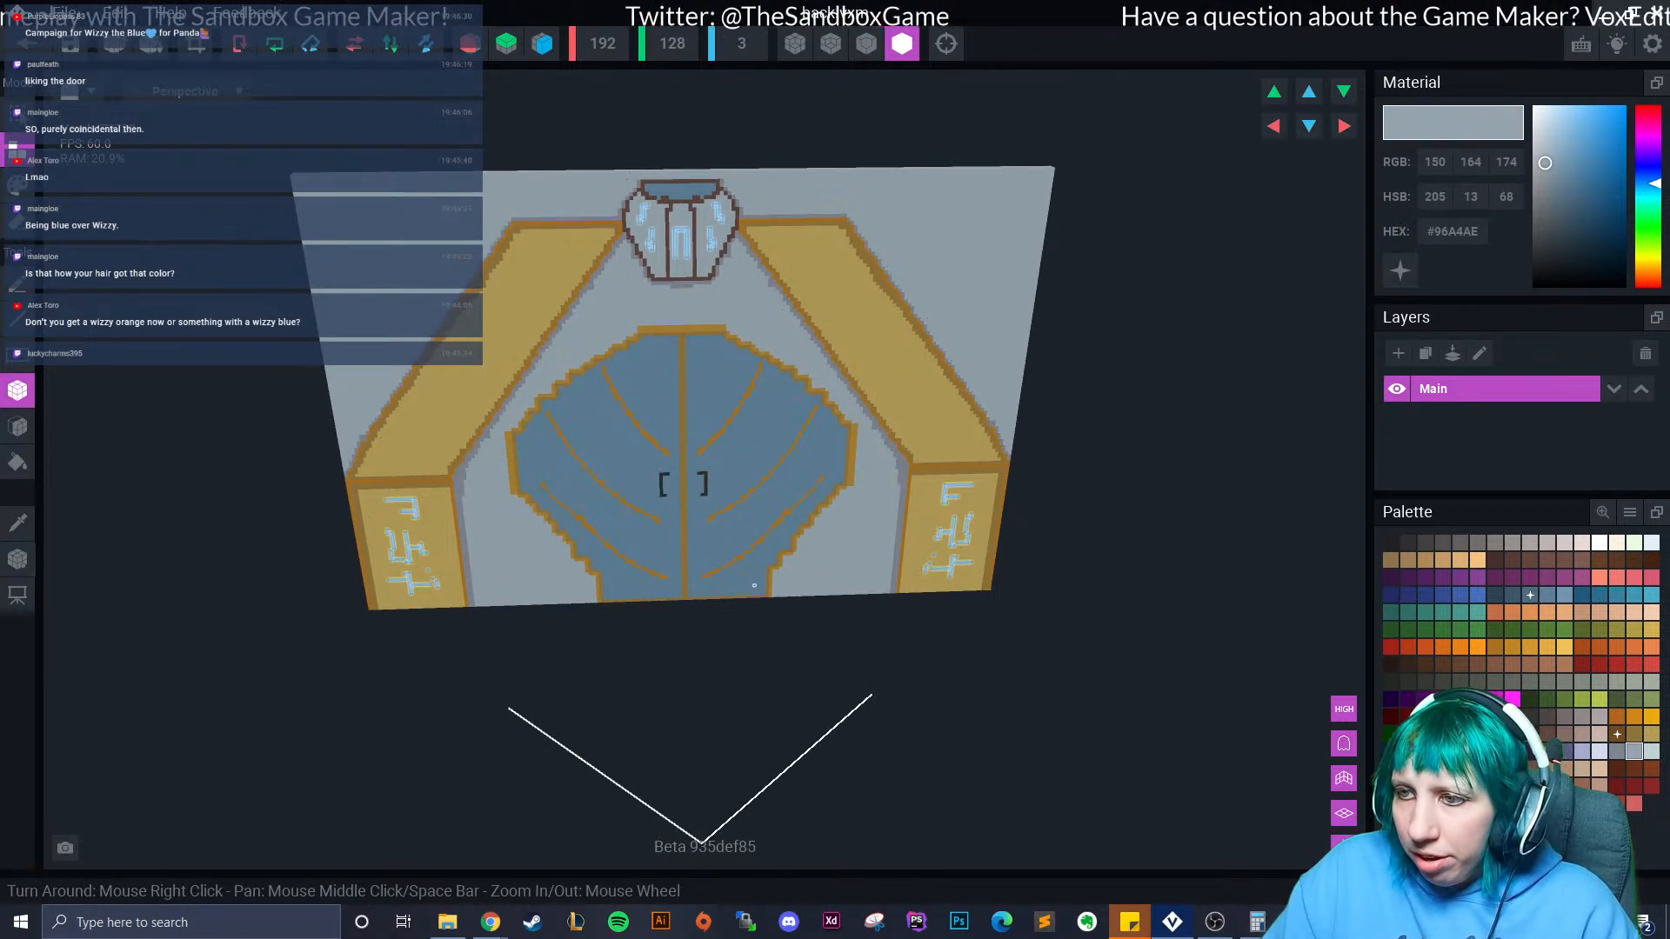
Paint over the entire door on the back wall with grey #96A4AE boxes, leaving only the arch beams and keystone.
{"action": "left_click_drag", "start_coordinate": [578, 363], "coordinate": [704, 491]}
{"action": "scroll", "coordinate": [719, 418], "scroll_direction": "up", "scroll_amount": 3}
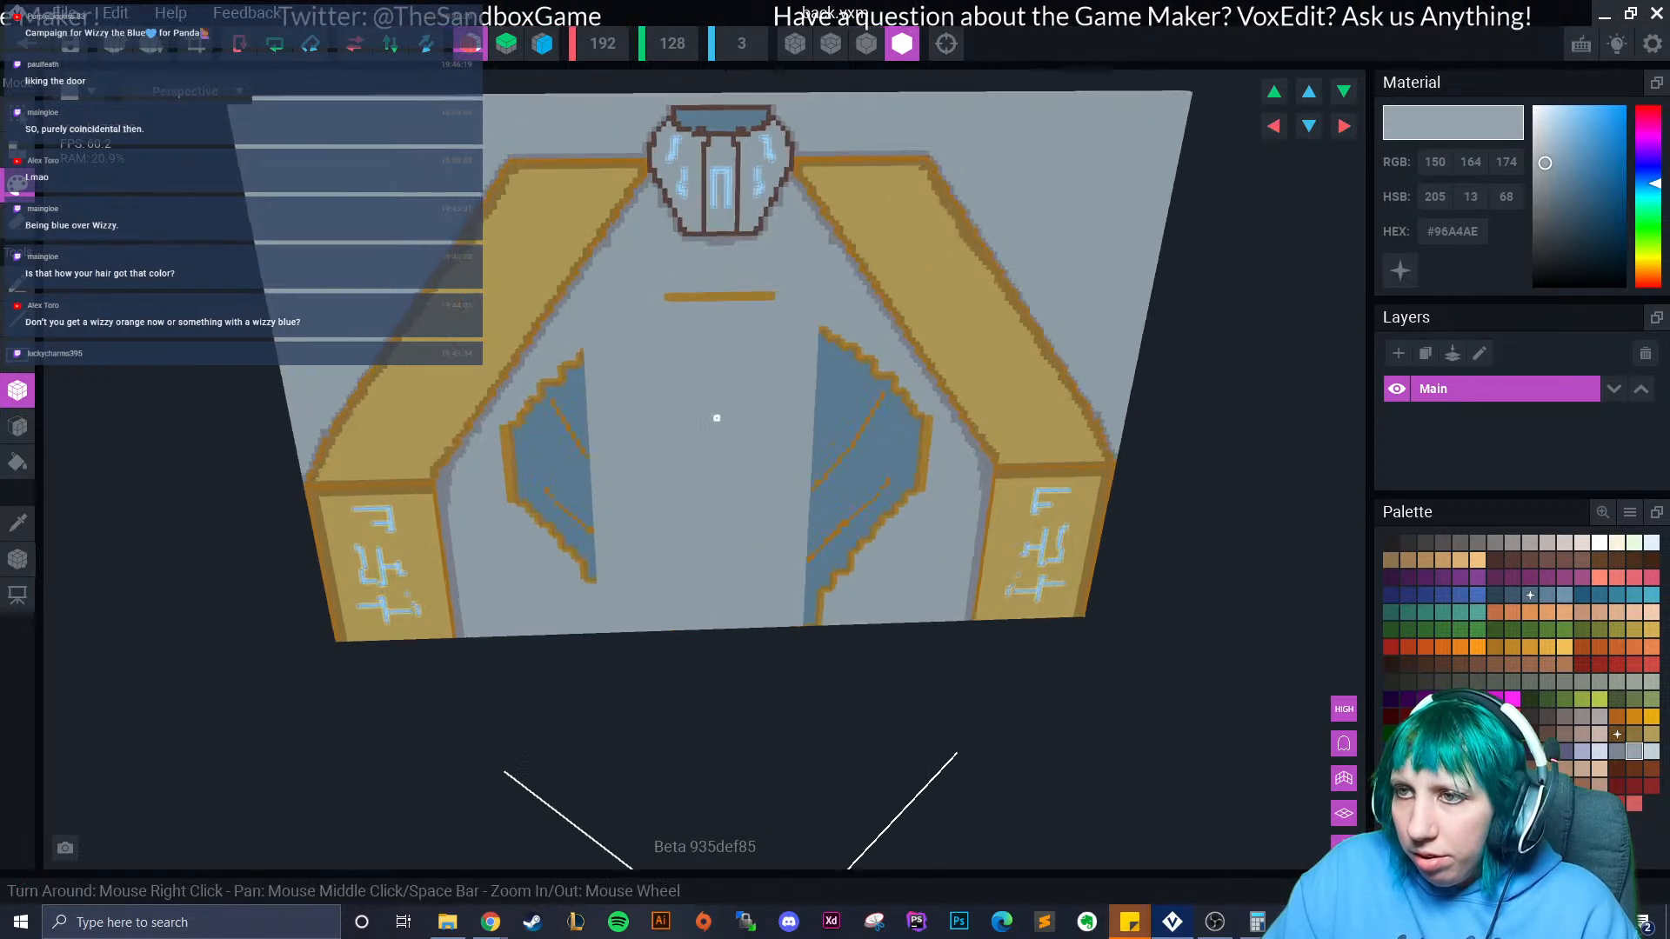
{"action": "mouse_move", "coordinate": [661, 266]}
{"action": "left_mouse_down"}
{"action": "mouse_move", "coordinate": [798, 287]}
{"action": "mouse_move", "coordinate": [841, 246]}
{"action": "left_mouse_up"}
{"action": "mouse_move", "coordinate": [606, 318]}
{"action": "left_mouse_down"}
{"action": "mouse_move", "coordinate": [586, 324]}
{"action": "mouse_move", "coordinate": [526, 462]}
{"action": "mouse_move", "coordinate": [604, 437]}
{"action": "left_mouse_up"}
{"action": "left_click_drag", "start_coordinate": [499, 421], "coordinate": [891, 541]}
{"action": "left_click_drag", "start_coordinate": [540, 534], "coordinate": [835, 653]}
{"action": "mouse_move", "coordinate": [528, 430]}
{"action": "left_mouse_down"}
{"action": "mouse_move", "coordinate": [664, 386]}
{"action": "mouse_move", "coordinate": [734, 317]}
{"action": "mouse_move", "coordinate": [735, 361]}
{"action": "mouse_move", "coordinate": [602, 360]}
{"action": "mouse_move", "coordinate": [597, 334]}
{"action": "mouse_move", "coordinate": [600, 364]}
{"action": "mouse_move", "coordinate": [576, 378]}
{"action": "left_mouse_up"}
{"action": "left_click_drag", "start_coordinate": [487, 392], "coordinate": [536, 421]}
{"action": "left_click_drag", "start_coordinate": [843, 276], "coordinate": [907, 366]}
{"action": "scroll", "coordinate": [844, 366], "scroll_direction": "down", "scroll_amount": 3}
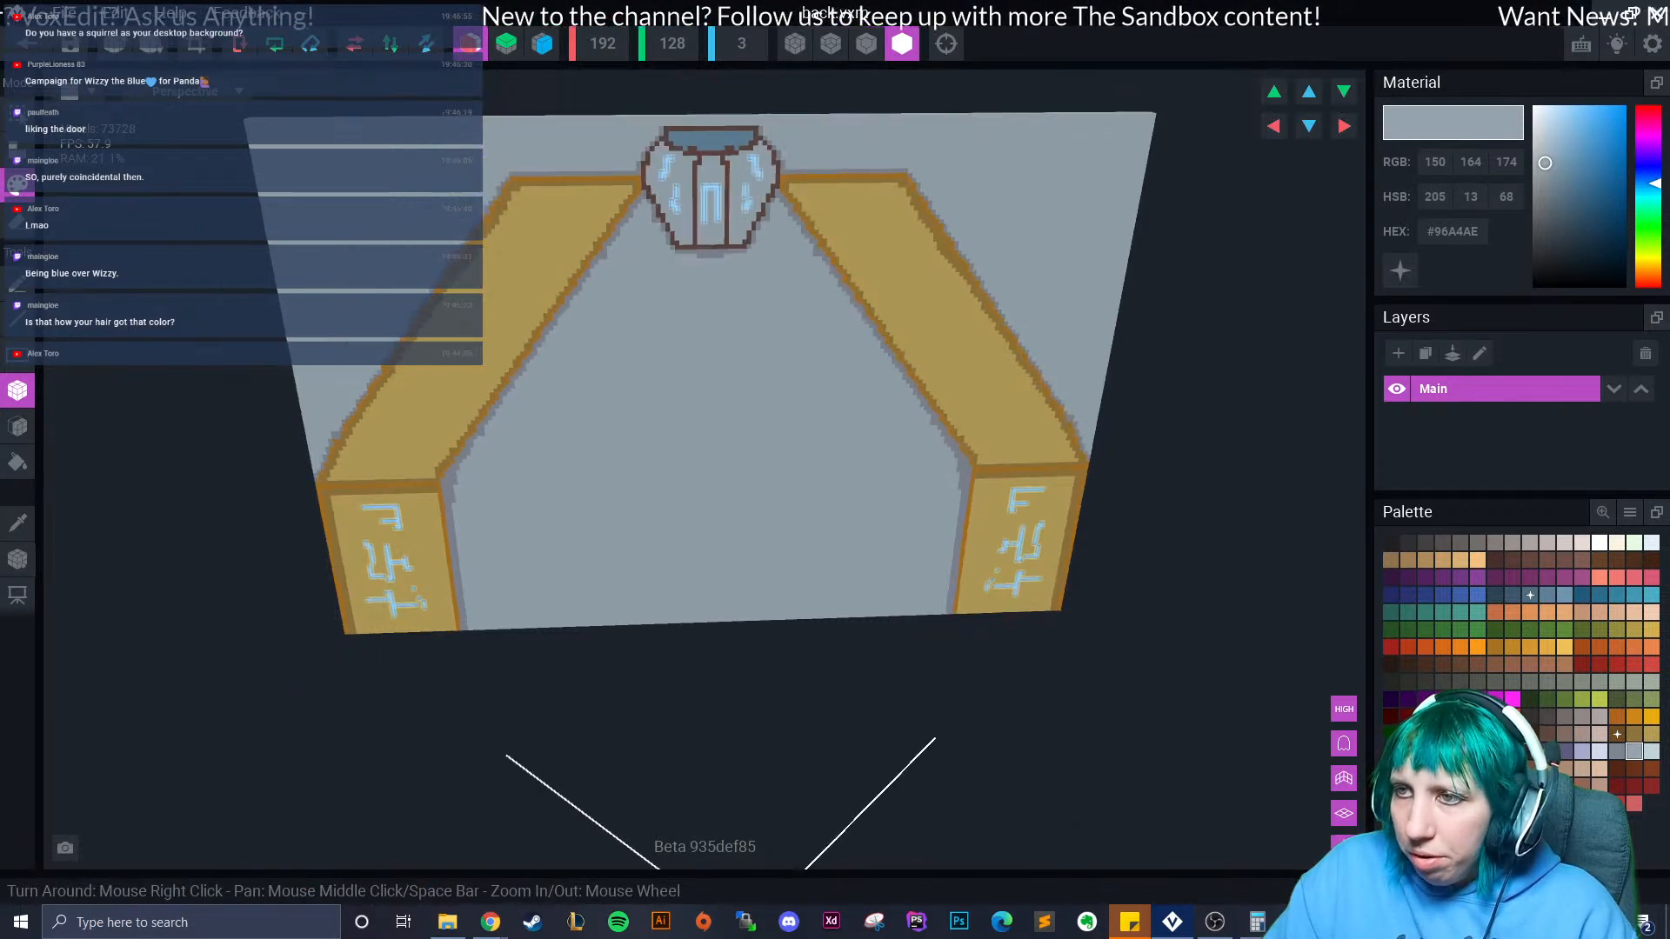
{"action": "middle_click_drag", "start_coordinate": [817, 357], "coordinate": [833, 441]}
{"action": "scroll", "coordinate": [713, 305], "scroll_direction": "up", "scroll_amount": 2}
{"action": "scroll", "coordinate": [642, 348], "scroll_direction": "down", "scroll_amount": 4}
{"action": "scroll", "coordinate": [644, 397], "scroll_direction": "down", "scroll_amount": 1}
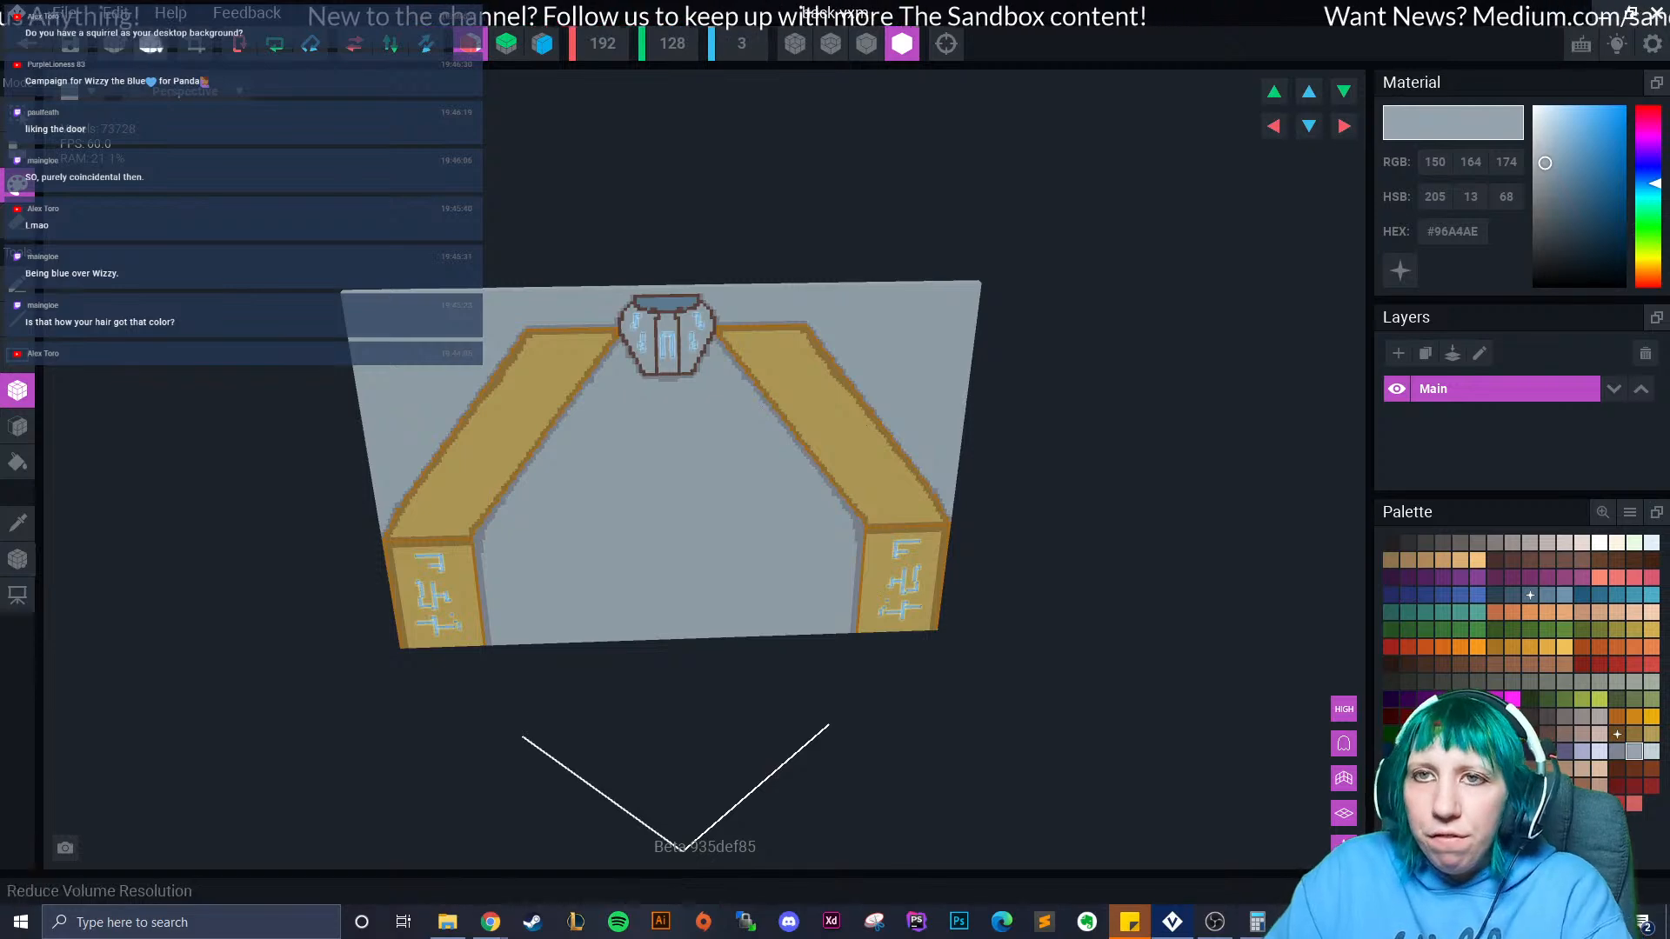
Save the back model, return to the building asset and attach the model to a new node named back under the control node.
{"action": "left_click", "coordinate": [27, 44]}
{"action": "key", "text": "Return"}
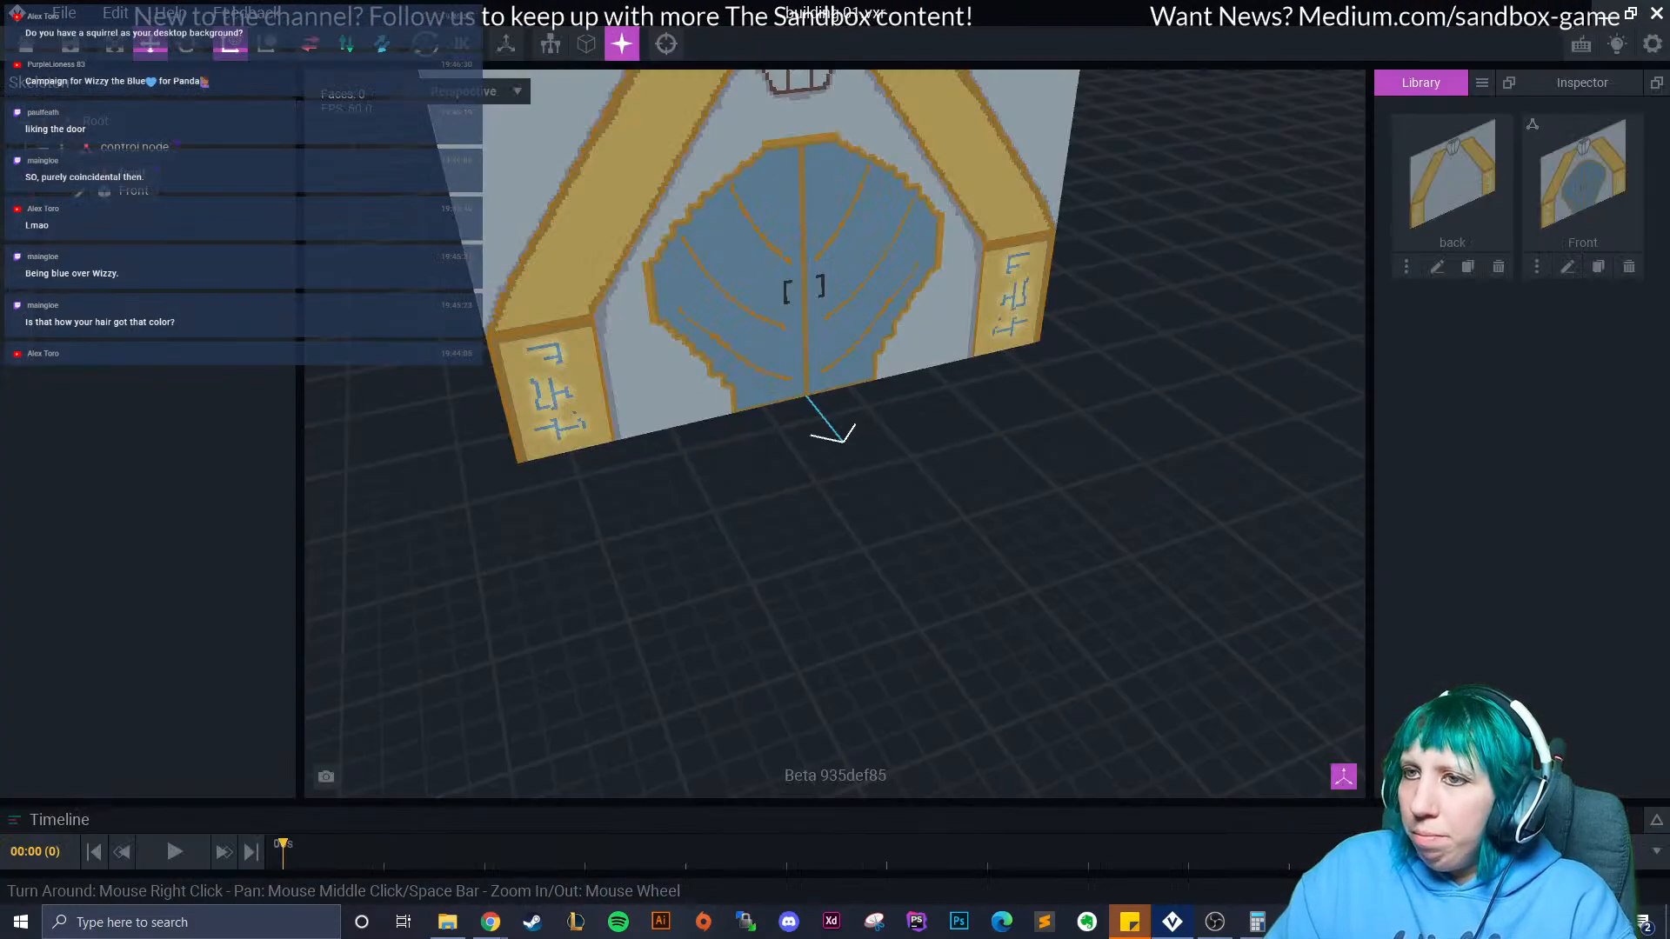
{"action": "left_click", "coordinate": [62, 148]}
{"action": "left_click", "coordinate": [131, 196]}
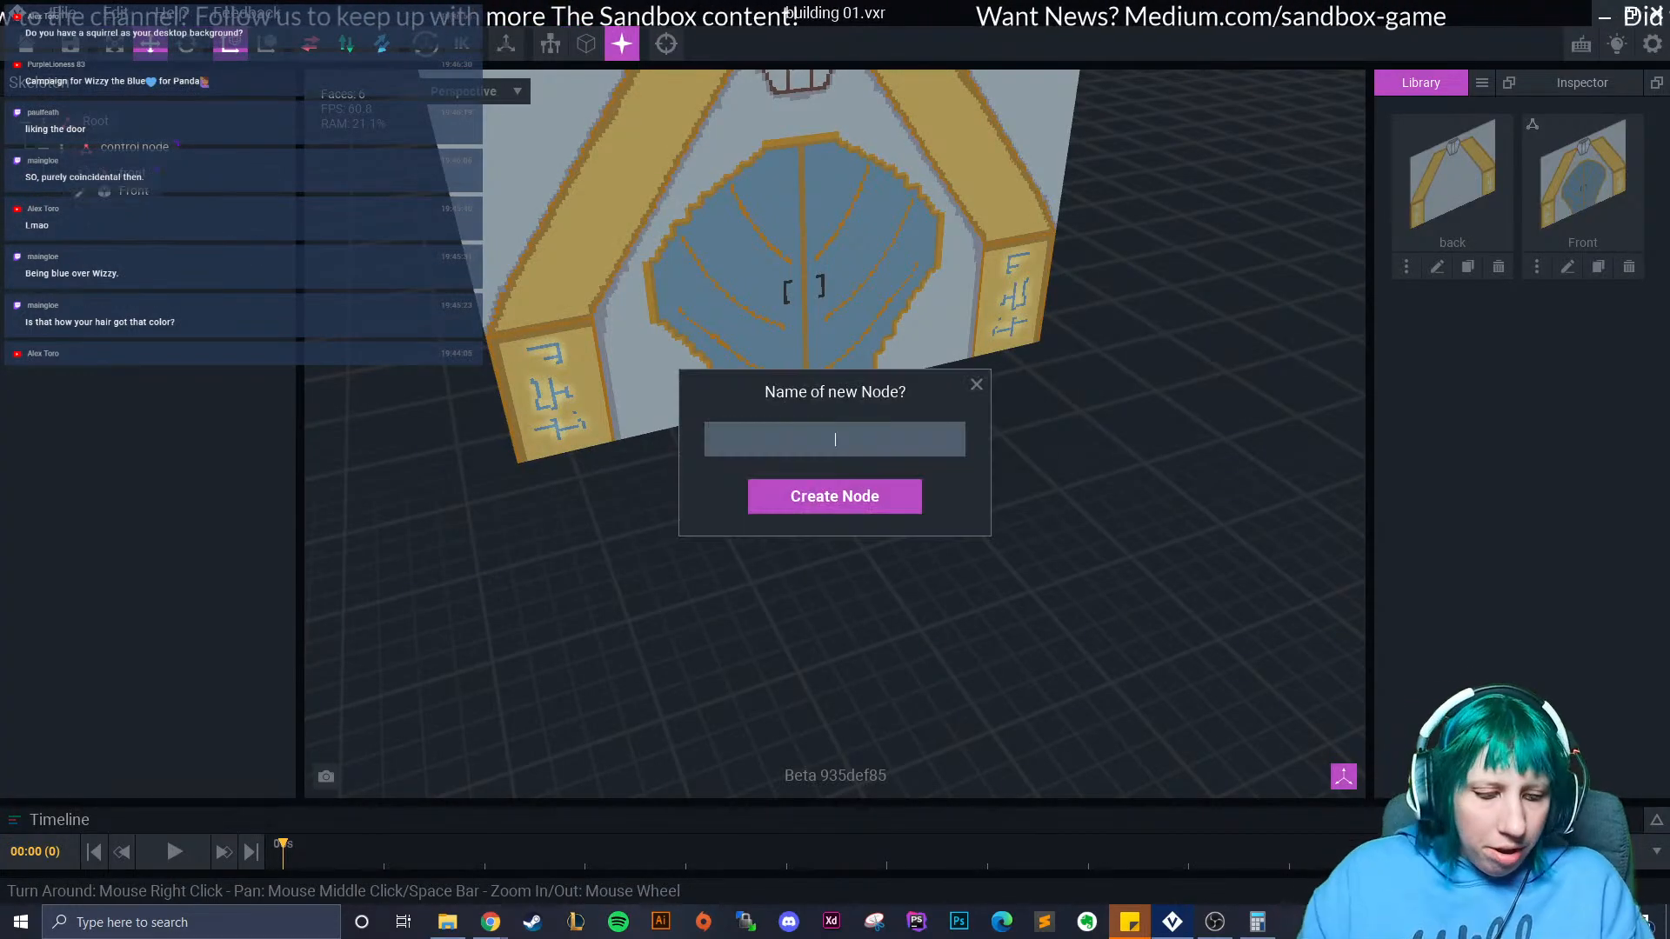
{"action": "key", "text": "Return"}
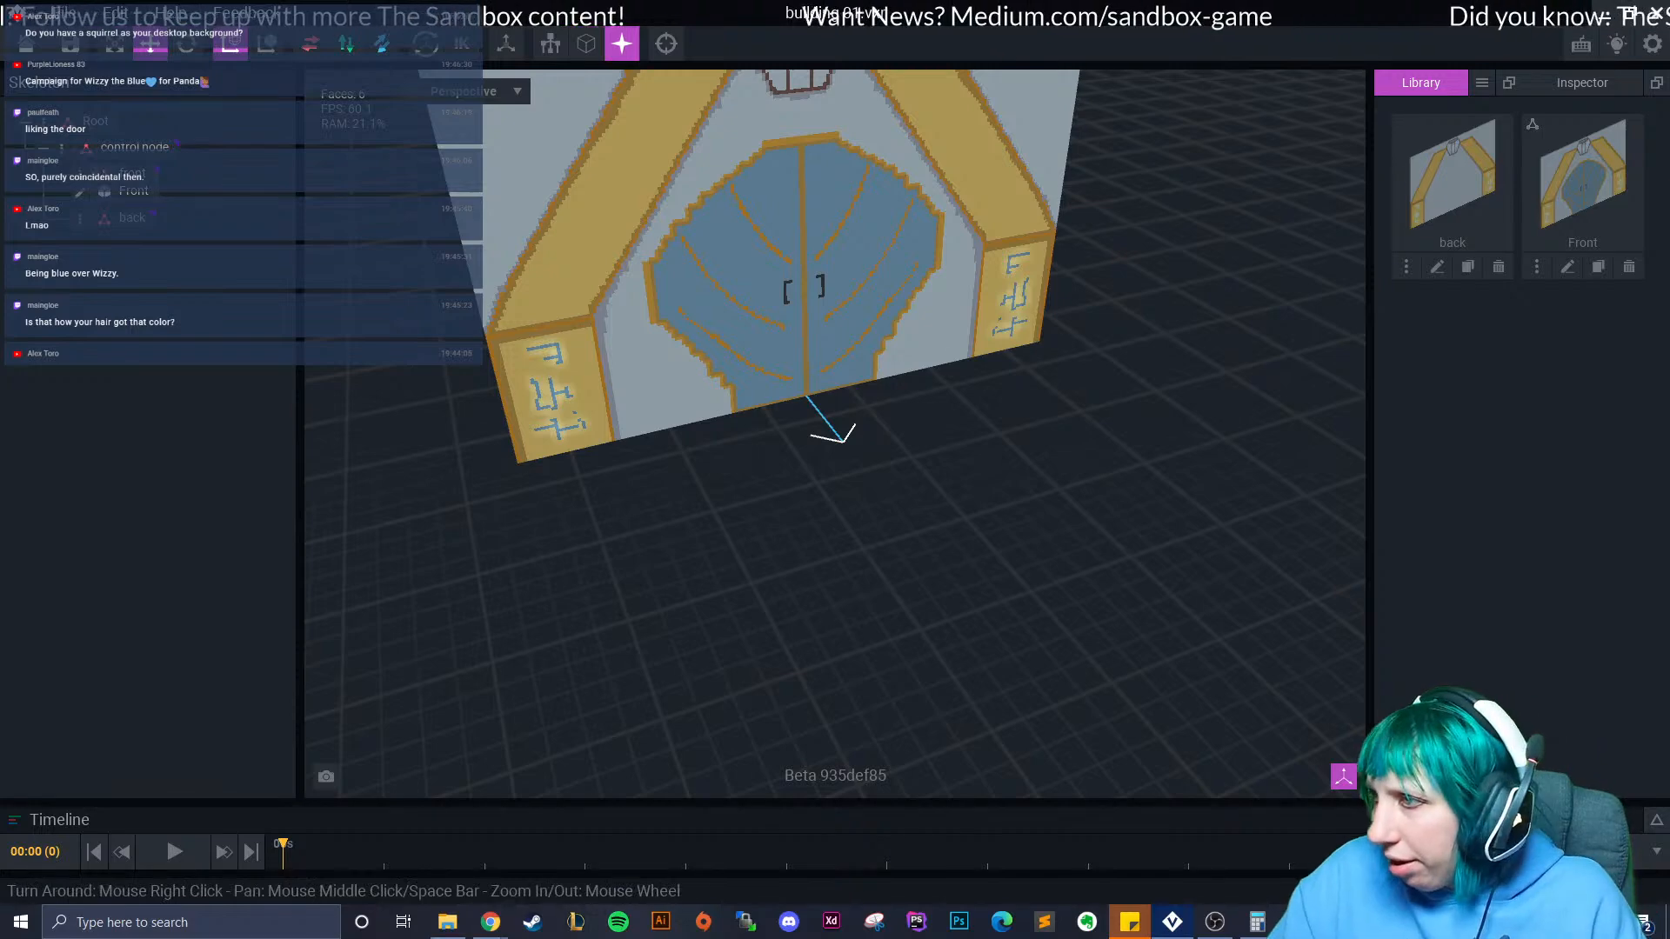
{"action": "left_click_drag", "start_coordinate": [1452, 183], "coordinate": [131, 219]}
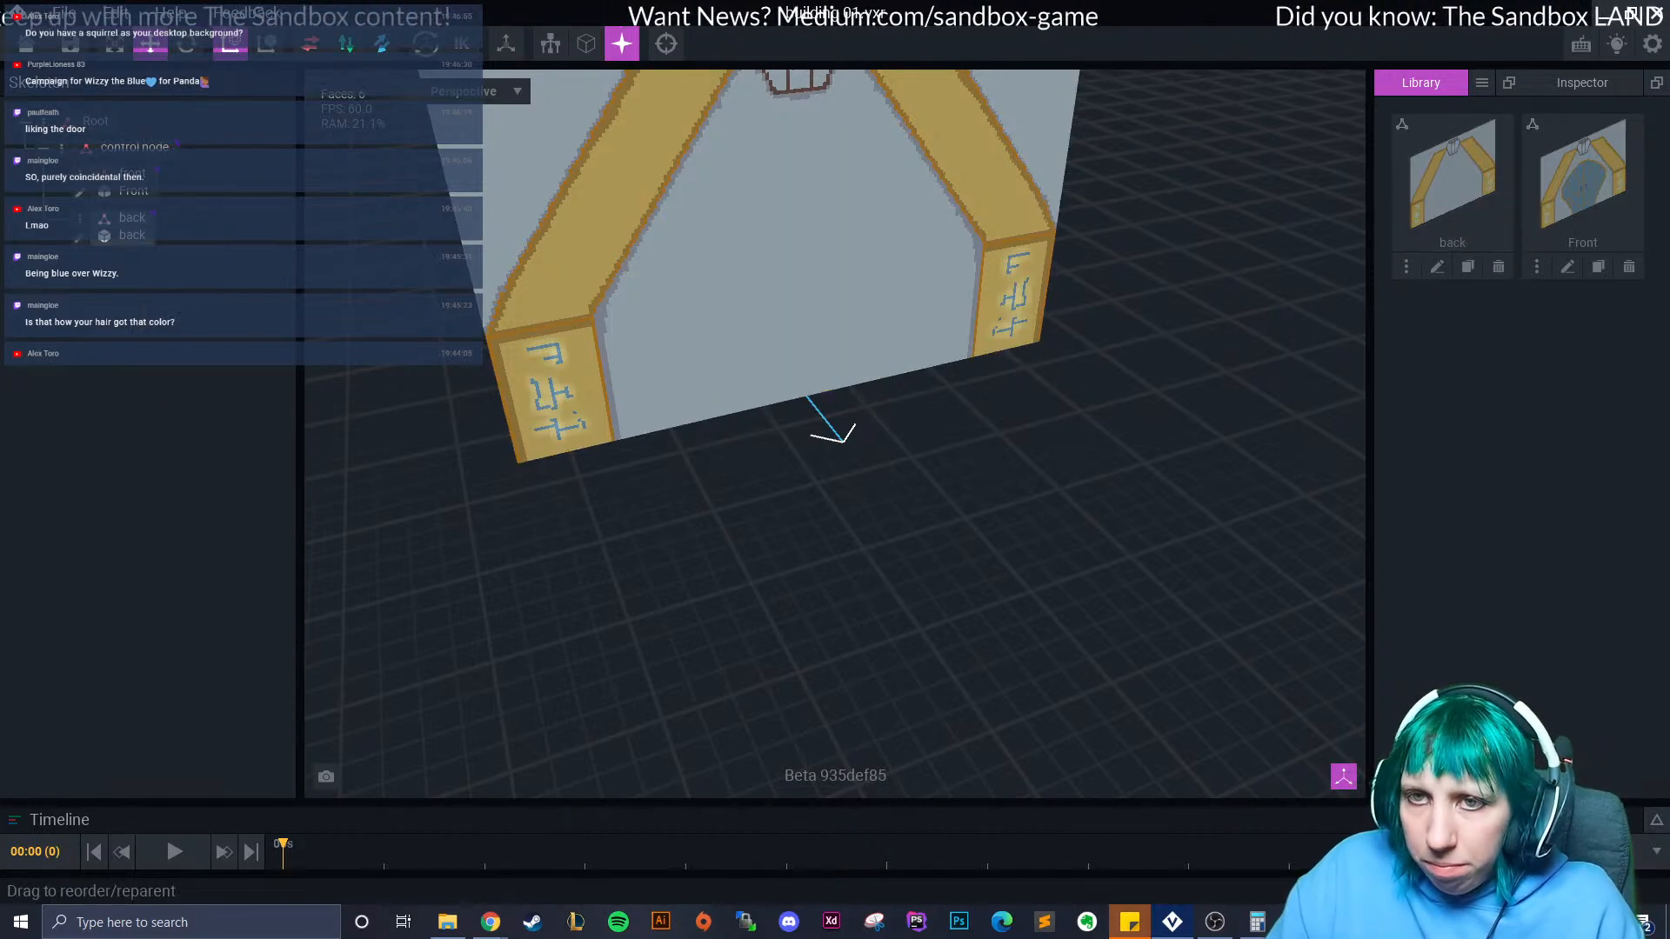
Move the back wall straight behind the Front wall, leaving a gap for the building's interior.
{"action": "left_click_drag", "start_coordinate": [851, 453], "coordinate": [712, 279]}
{"action": "scroll", "coordinate": [711, 278], "scroll_direction": "down", "scroll_amount": 3}
{"action": "middle_click_drag", "start_coordinate": [711, 278], "coordinate": [896, 383]}
{"action": "right_click_drag", "start_coordinate": [896, 382], "coordinate": [1122, 391]}
{"action": "middle_click_drag", "start_coordinate": [696, 452], "coordinate": [824, 394]}
{"action": "left_click_drag", "start_coordinate": [761, 395], "coordinate": [700, 402]}
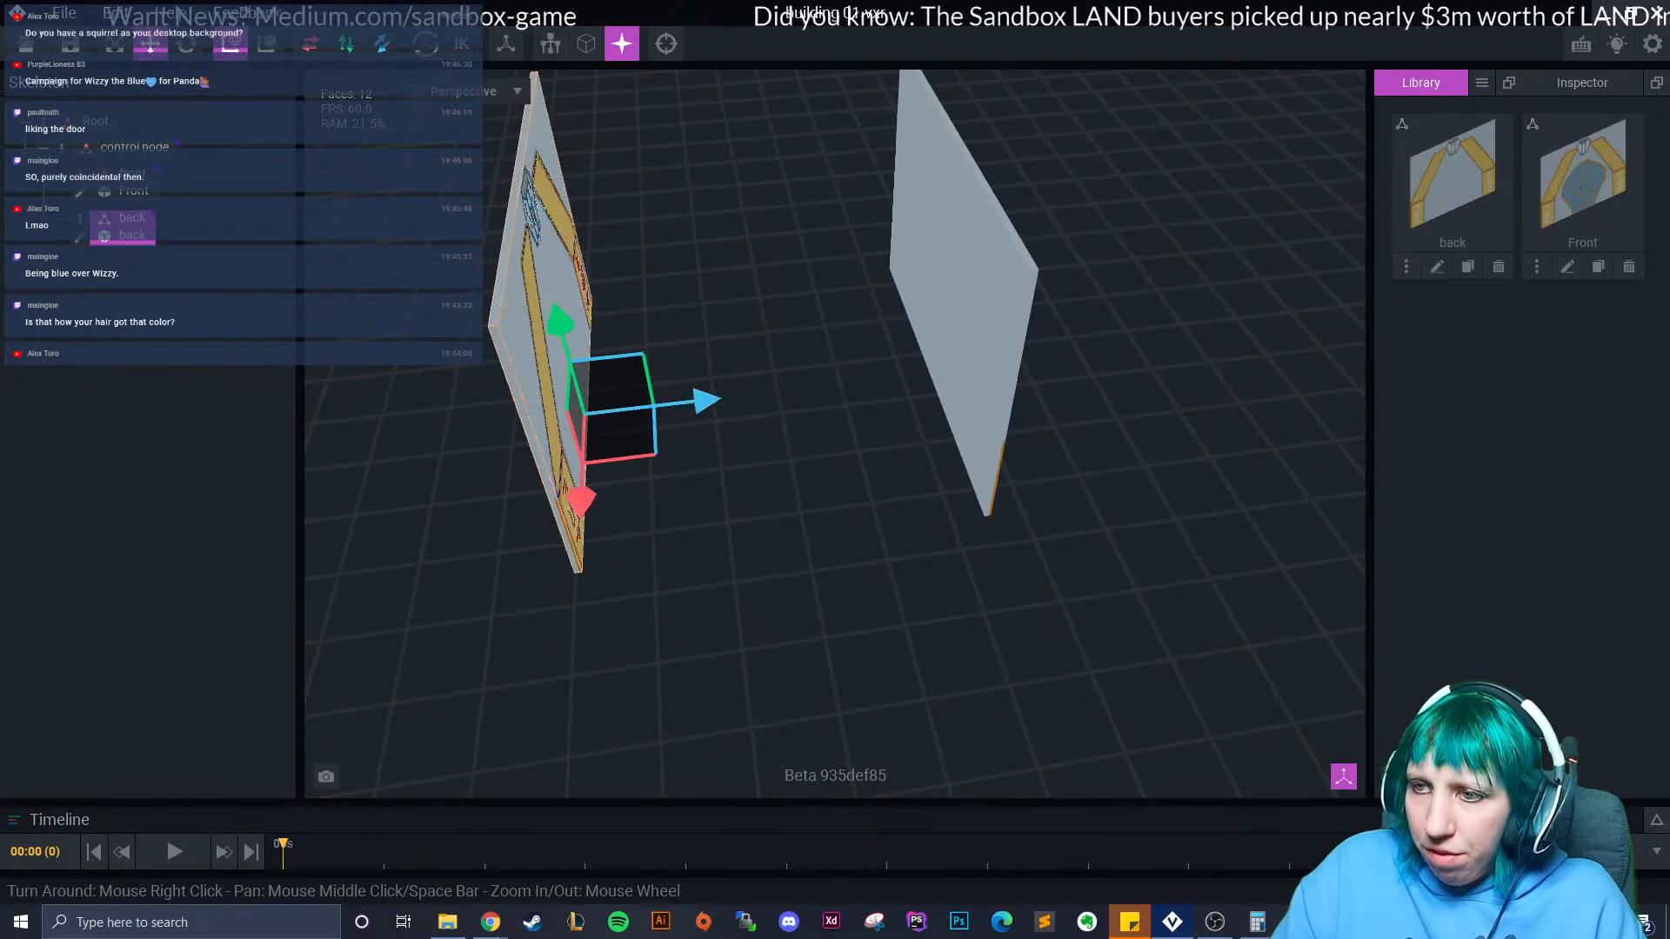
Examine the placement of the Front and back walls from several angles and distances.
{"action": "left_click", "coordinate": [765, 487]}
{"action": "scroll", "coordinate": [765, 487], "scroll_direction": "down", "scroll_amount": 1}
{"action": "middle_click_drag", "start_coordinate": [766, 488], "coordinate": [504, 466]}
{"action": "right_click_drag", "start_coordinate": [940, 461], "coordinate": [865, 472]}
{"action": "middle_click_drag", "start_coordinate": [865, 471], "coordinate": [911, 692]}
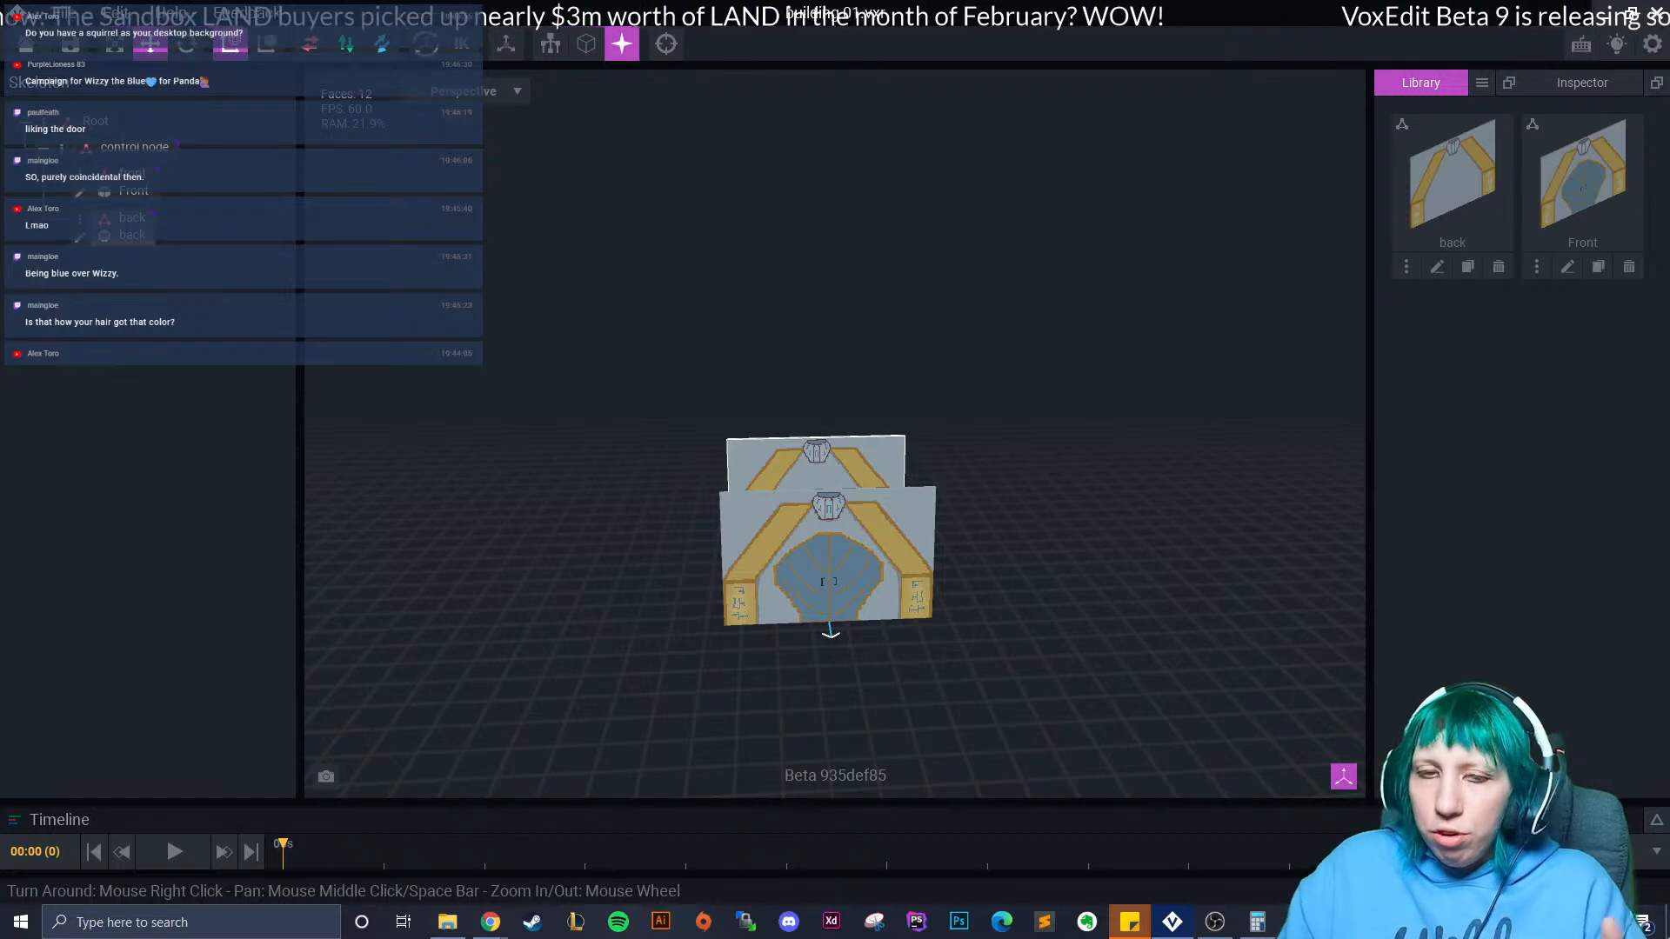
{"action": "left_click", "coordinate": [829, 581]}
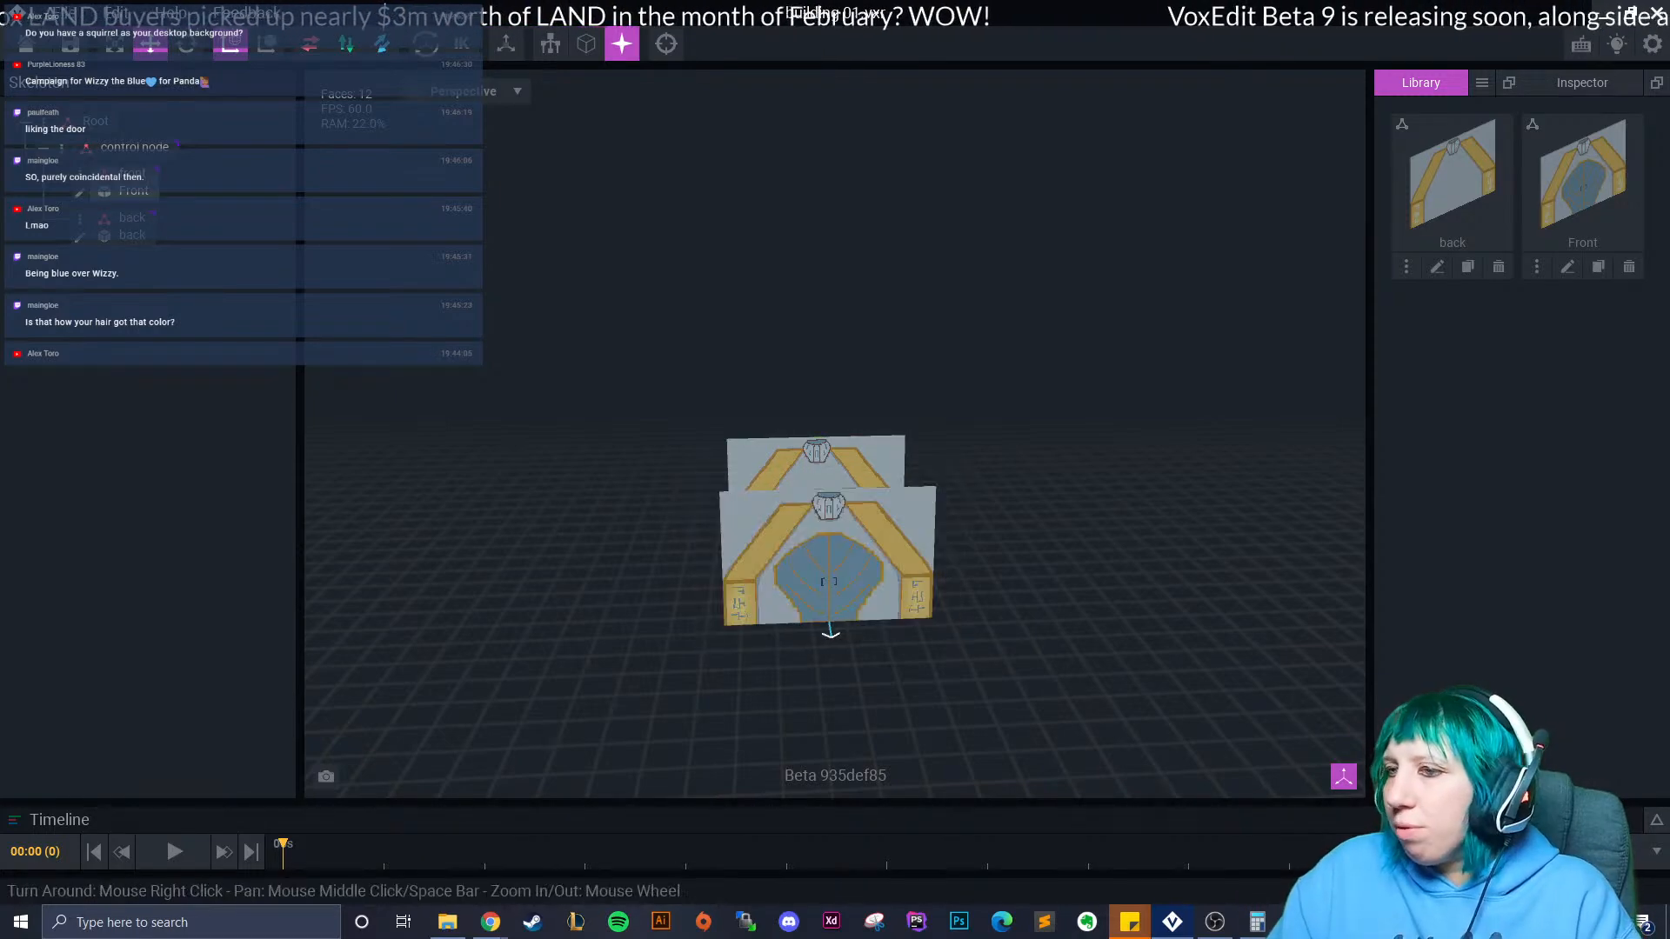
{"action": "scroll", "coordinate": [864, 476], "scroll_direction": "up", "scroll_amount": 2}
{"action": "mouse_move", "coordinate": [984, 600]}
{"action": "right_mouse_down"}
{"action": "mouse_move", "coordinate": [923, 606]}
{"action": "mouse_move", "coordinate": [984, 609]}
{"action": "right_mouse_up"}
{"action": "scroll", "coordinate": [984, 600], "scroll_direction": "up", "scroll_amount": 3}
{"action": "scroll", "coordinate": [983, 600], "scroll_direction": "up", "scroll_amount": 1}
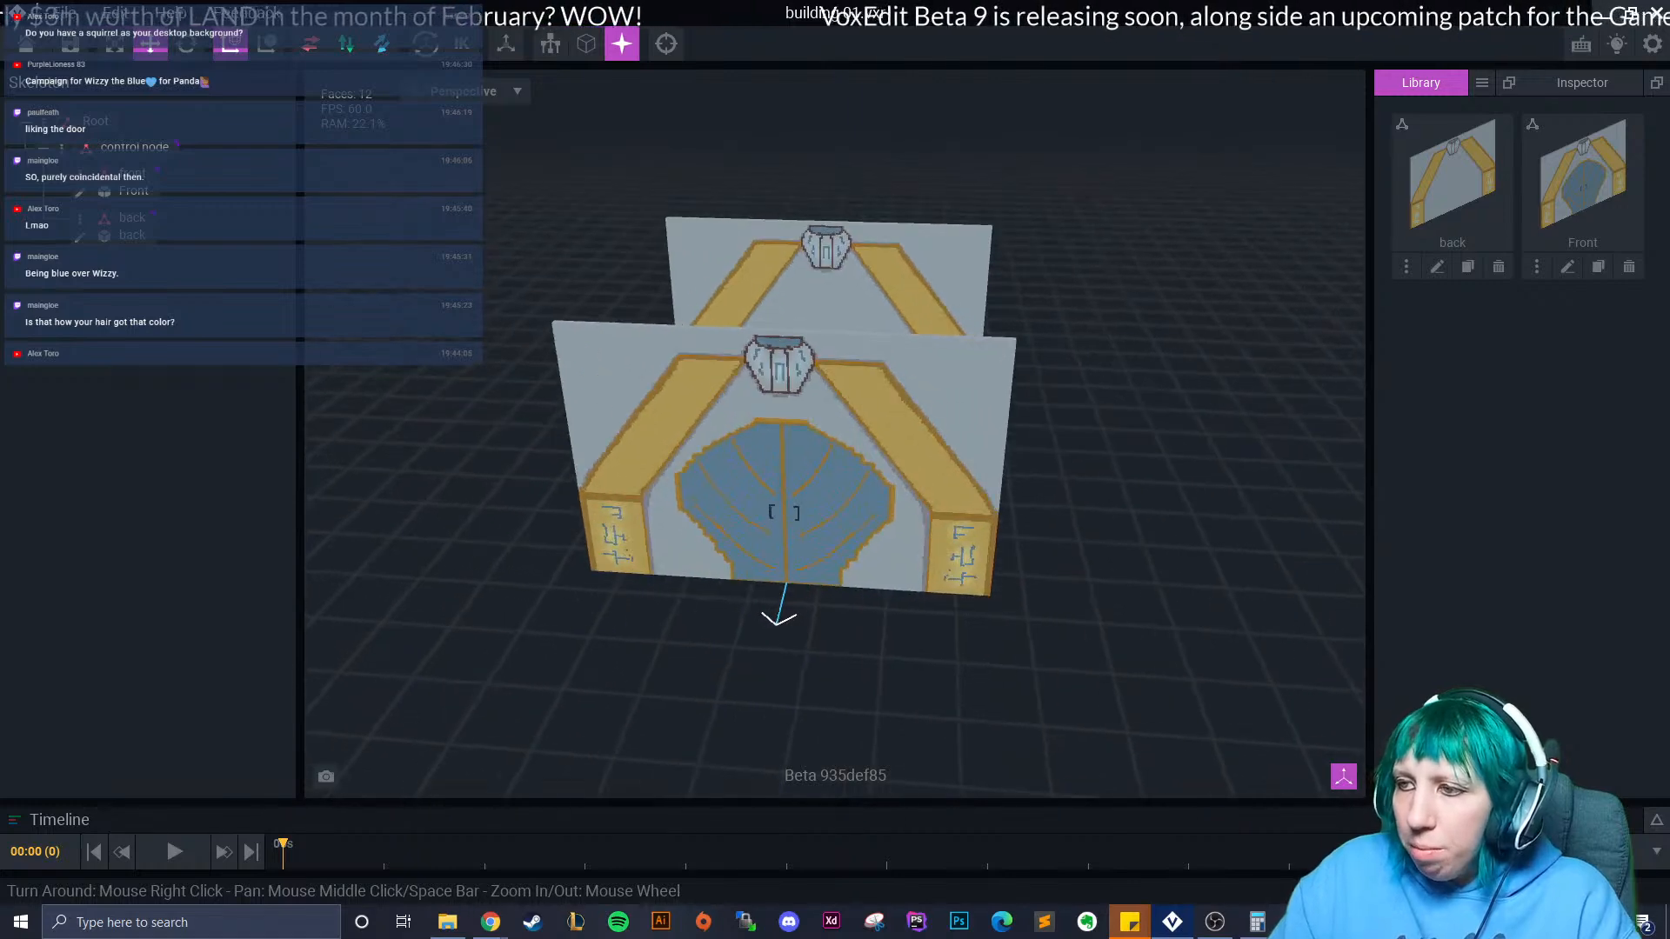
{"action": "mouse_move", "coordinate": [739, 601]}
{"action": "right_mouse_down"}
{"action": "mouse_move", "coordinate": [793, 602]}
{"action": "mouse_move", "coordinate": [770, 604]}
{"action": "right_mouse_up"}
{"action": "scroll", "coordinate": [770, 604], "scroll_direction": "up", "scroll_amount": 4}
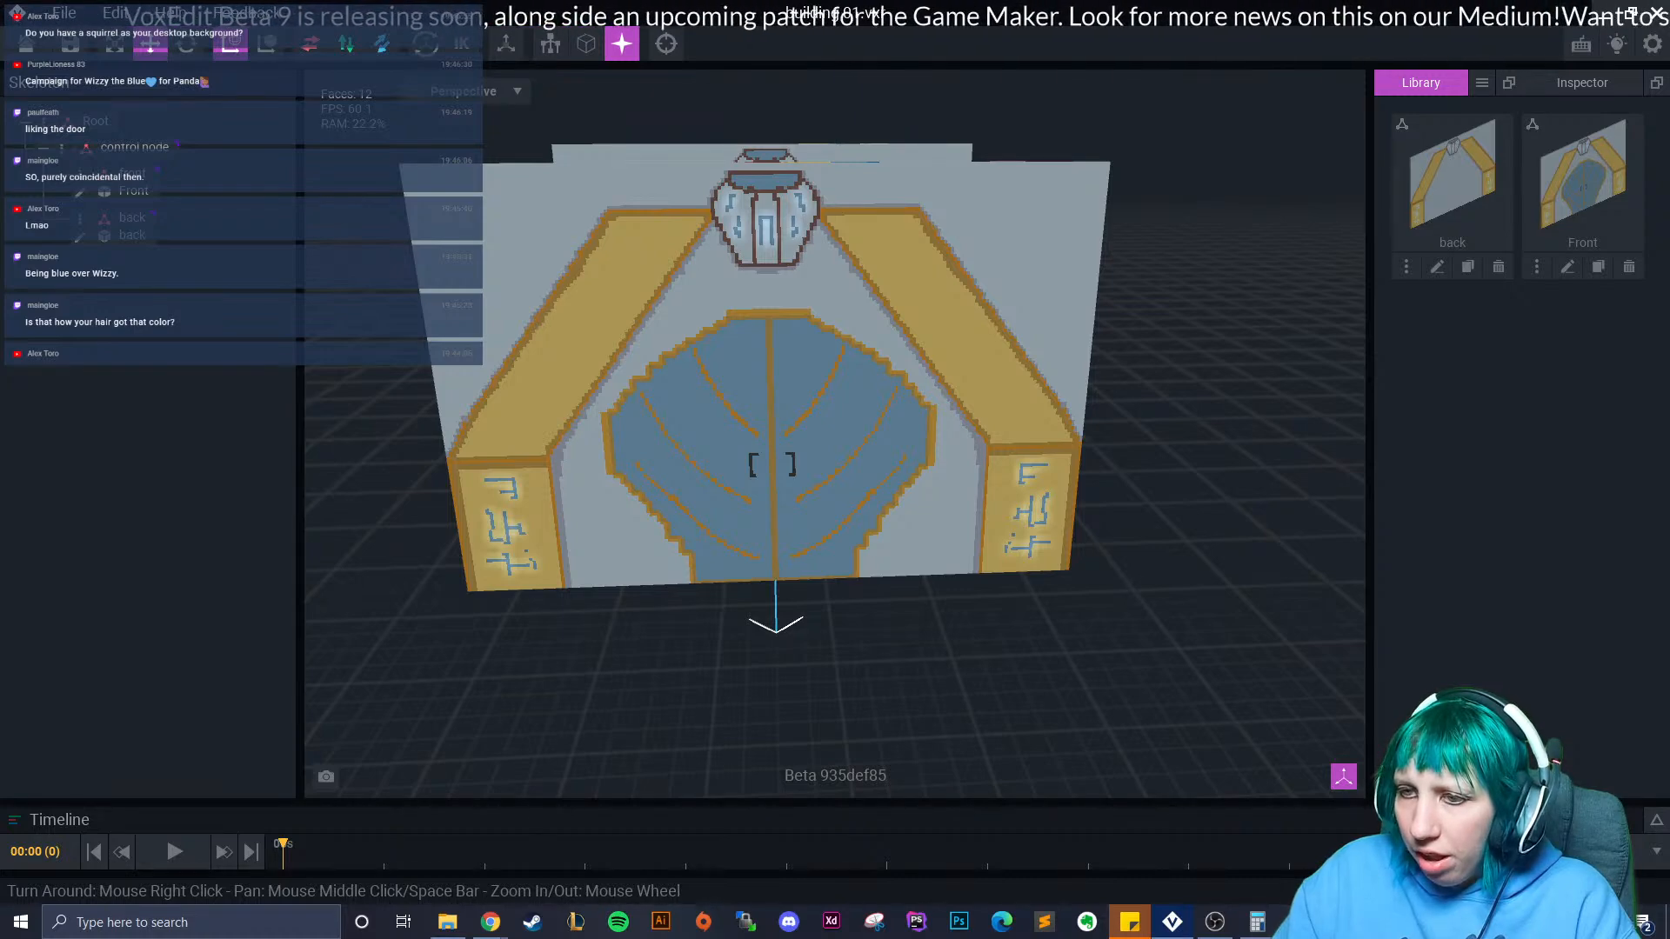
{"action": "right_click_drag", "start_coordinate": [772, 465], "coordinate": [768, 452]}
{"action": "scroll", "coordinate": [768, 443], "scroll_direction": "up", "scroll_amount": 2}
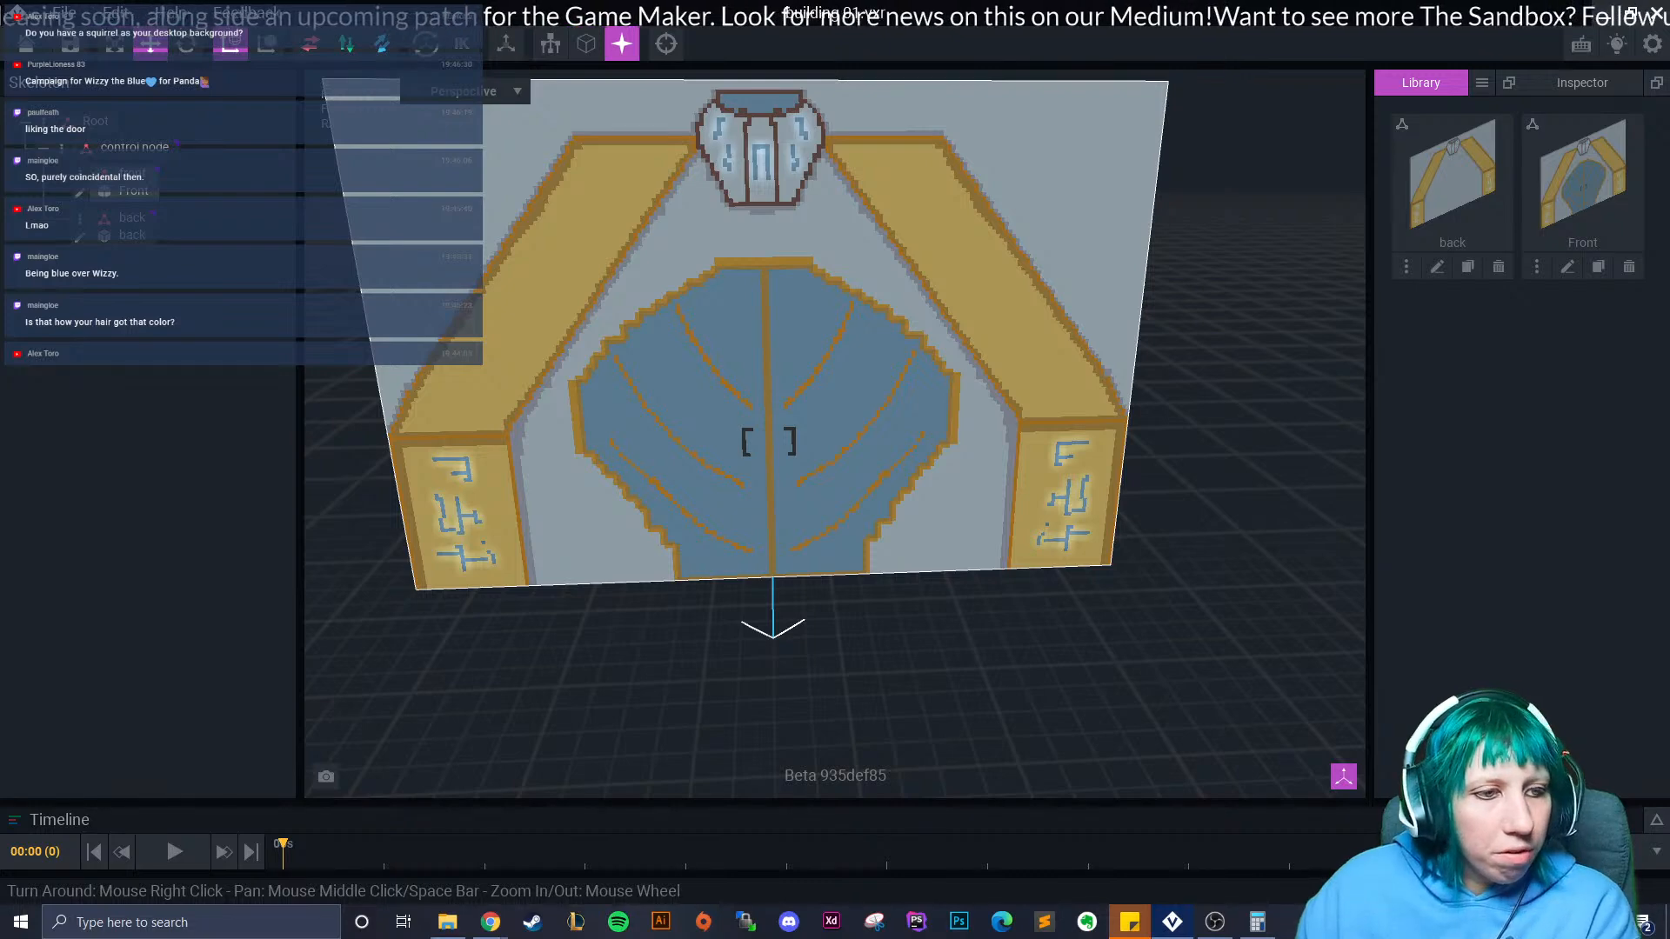
Show the desktop background by closing File Explorer and moving the Calculator aside, and switch back to VoxEdit.
{"action": "left_click", "coordinate": [1604, 14]}
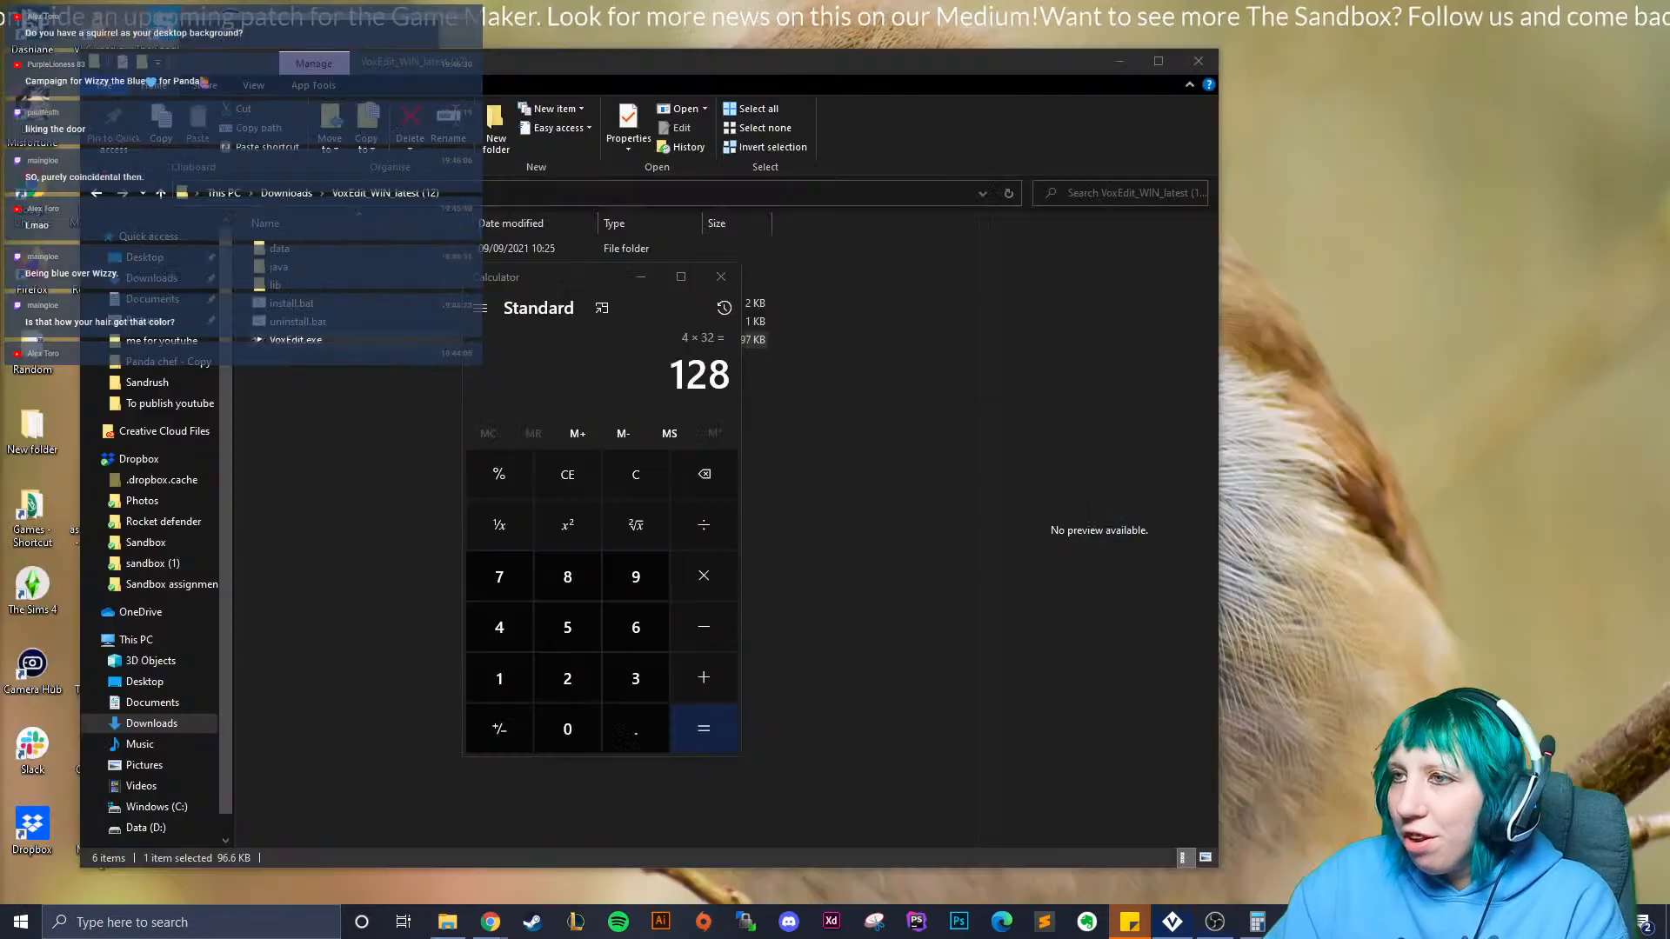
{"action": "left_click", "coordinate": [1198, 61]}
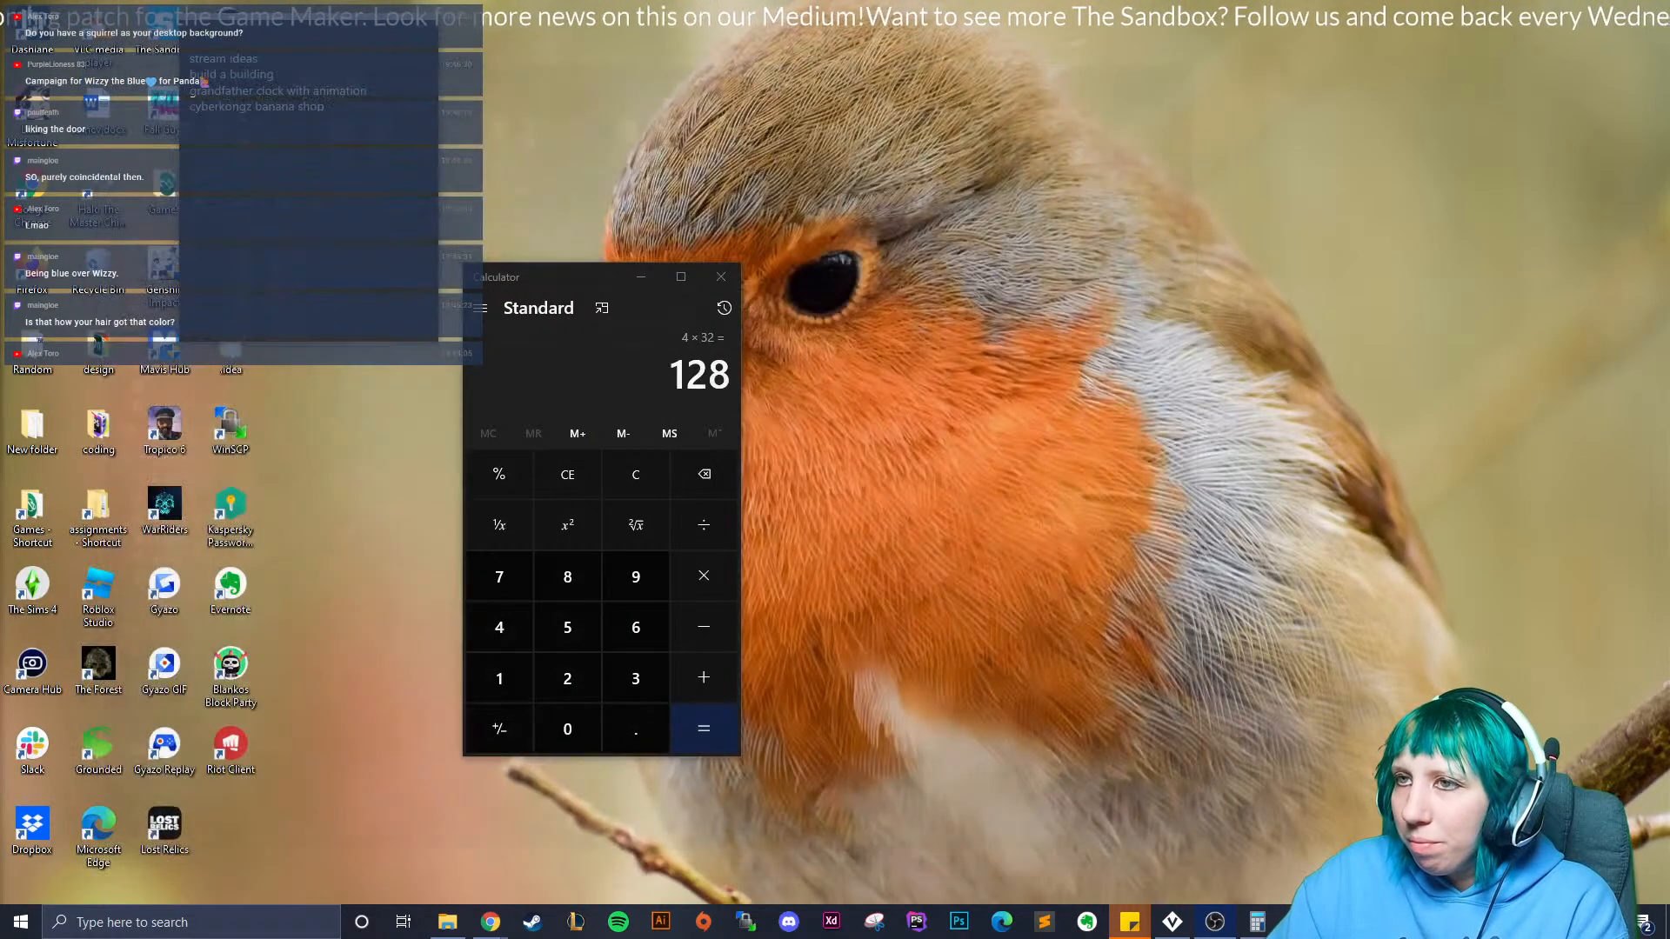
{"action": "left_click_drag", "start_coordinate": [610, 285], "coordinate": [213, 48]}
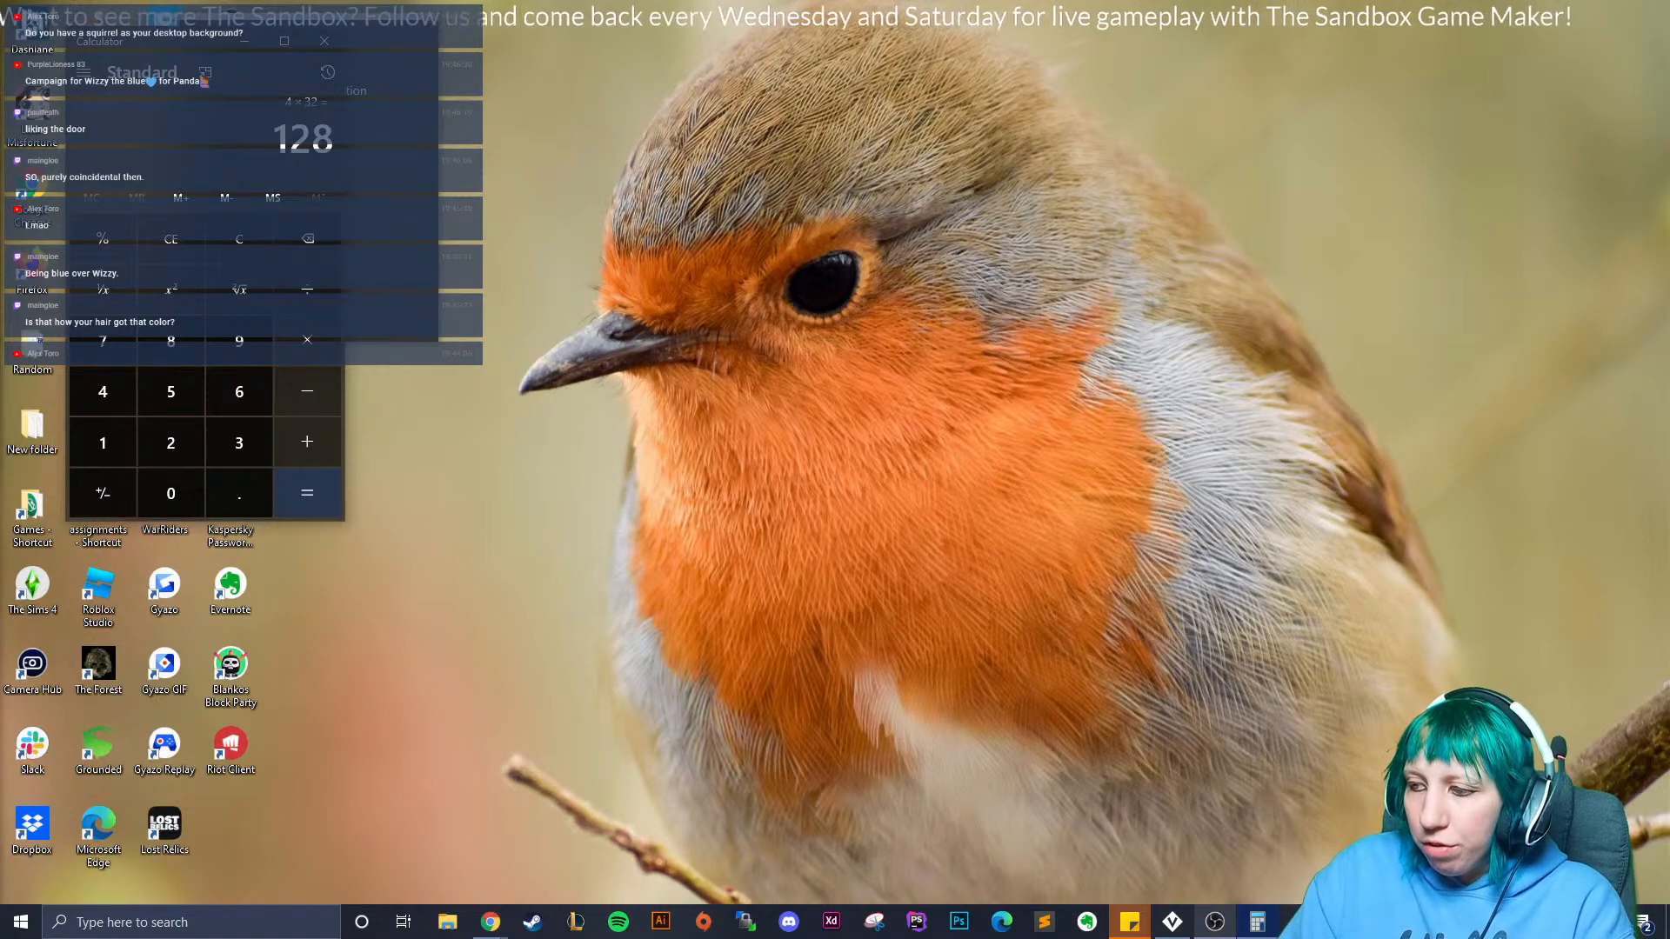
{"action": "key", "text": "alt+Tab"}
Clone the back model under the name corner.
{"action": "middle_click_drag", "start_coordinate": [783, 487], "coordinate": [802, 536]}
{"action": "scroll", "coordinate": [790, 490], "scroll_direction": "down", "scroll_amount": 5}
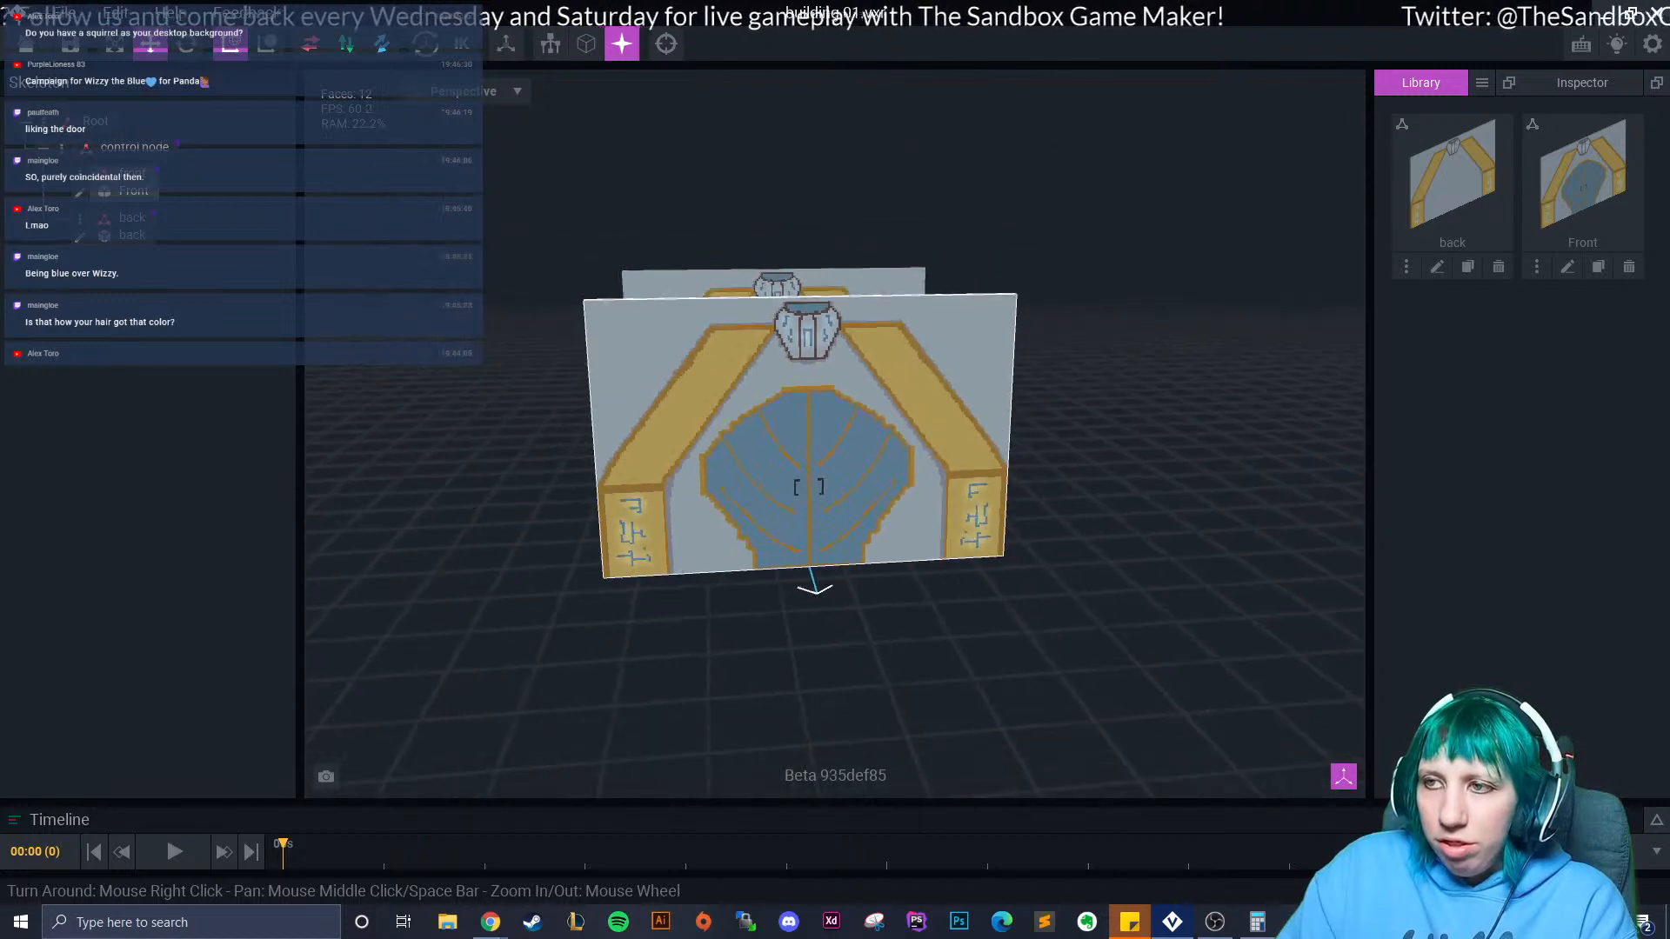
{"action": "right_click_drag", "start_coordinate": [767, 581], "coordinate": [766, 696]}
{"action": "scroll", "coordinate": [769, 578], "scroll_direction": "down", "scroll_amount": 1}
{"action": "middle_click_drag", "start_coordinate": [765, 696], "coordinate": [771, 474]}
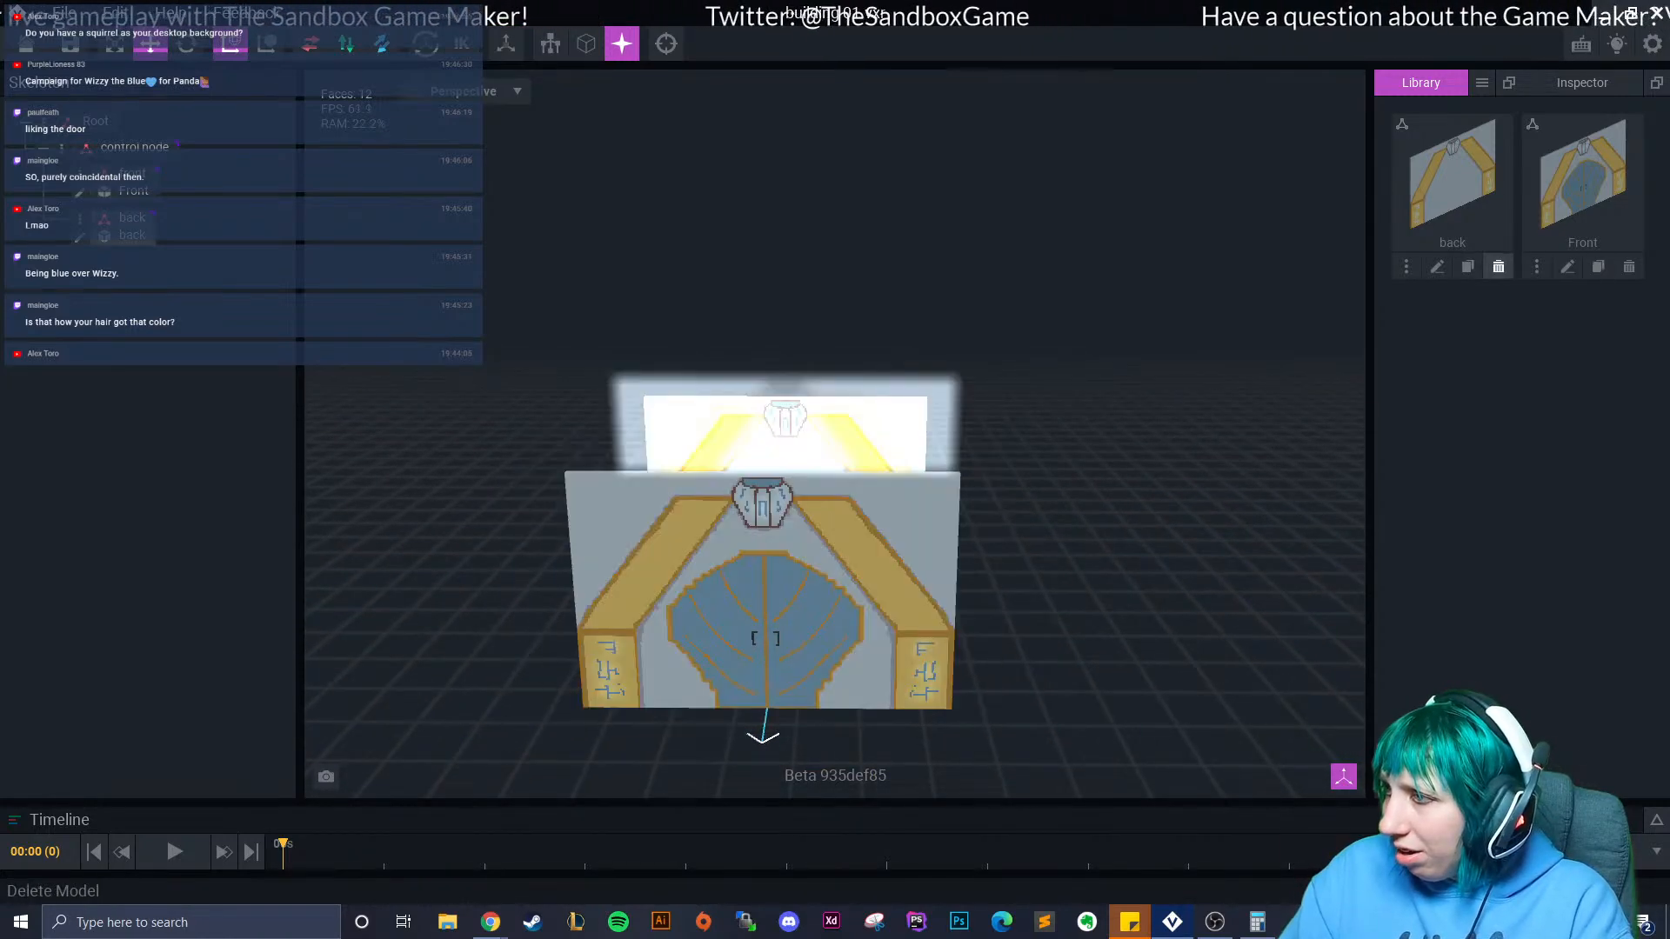
{"action": "left_click", "coordinate": [1467, 266]}
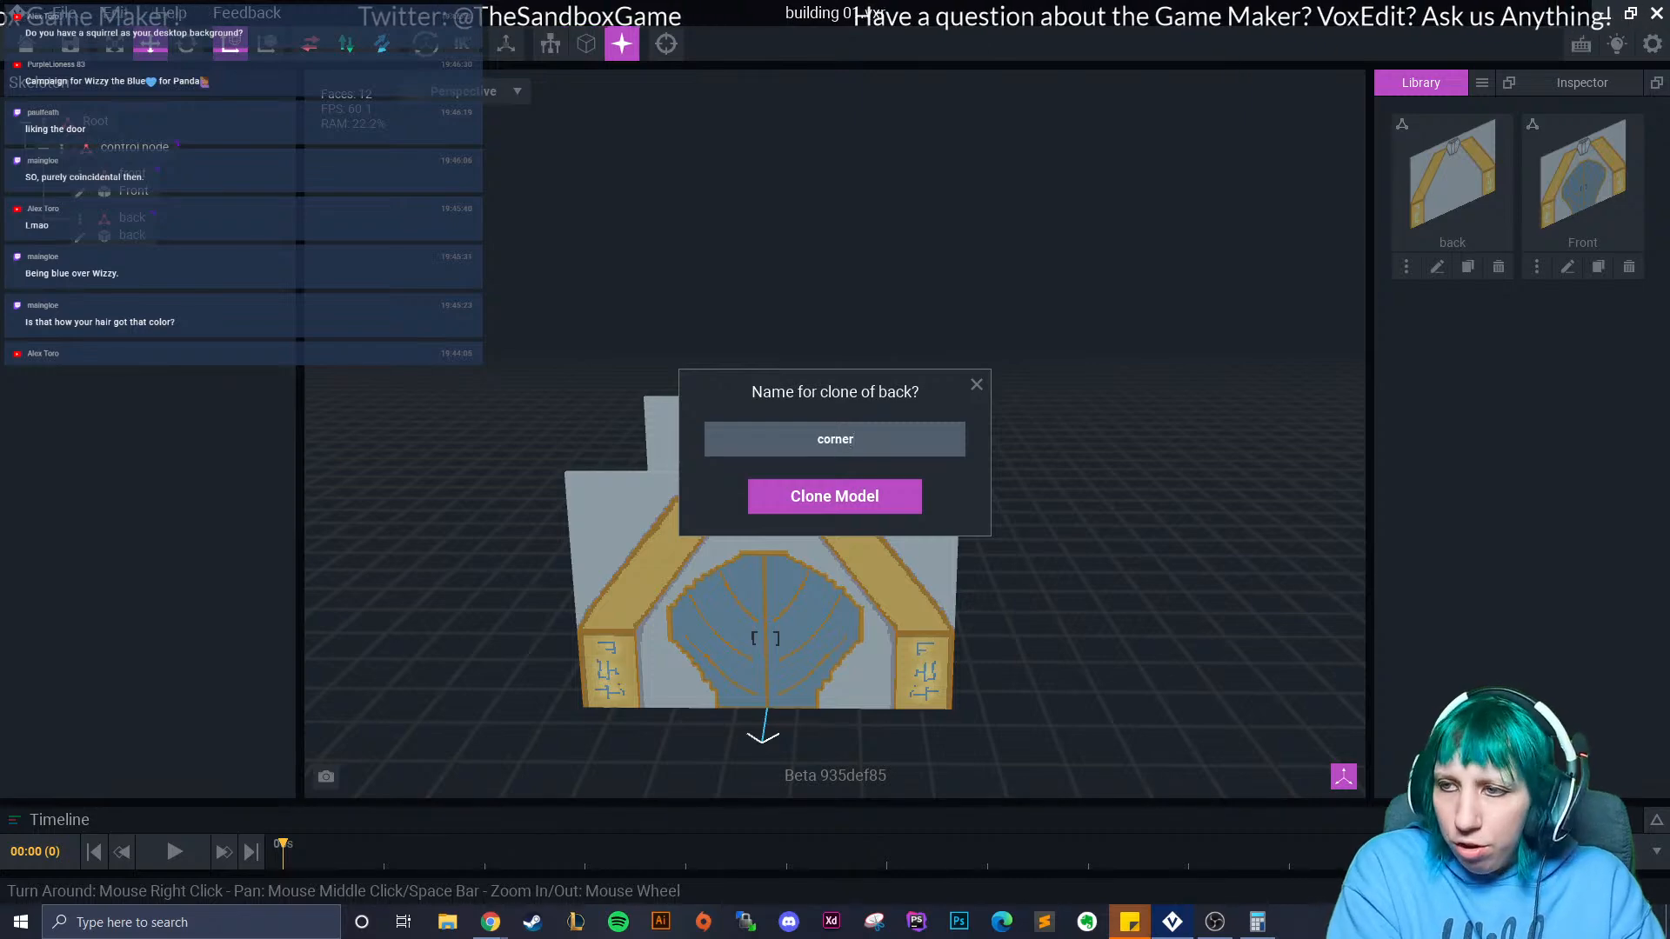
{"action": "type", "text": "corner"}
{"action": "key", "text": "Return"}
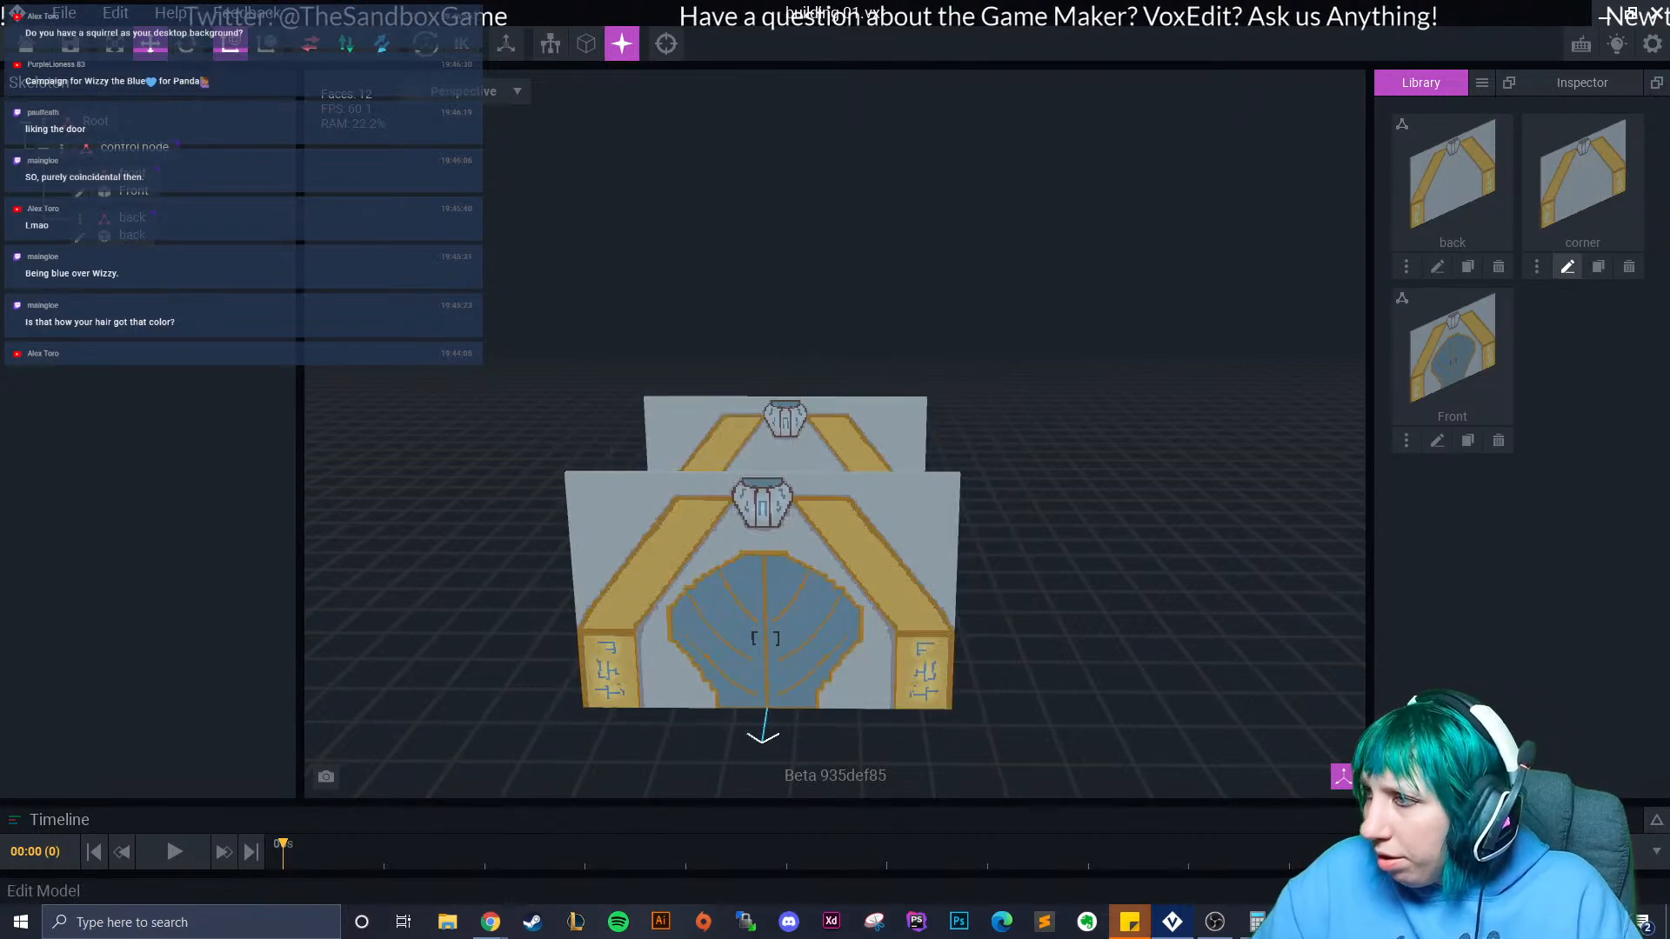
Open the corner model for editing and set its volume width to 32.
{"action": "left_click", "coordinate": [1568, 266]}
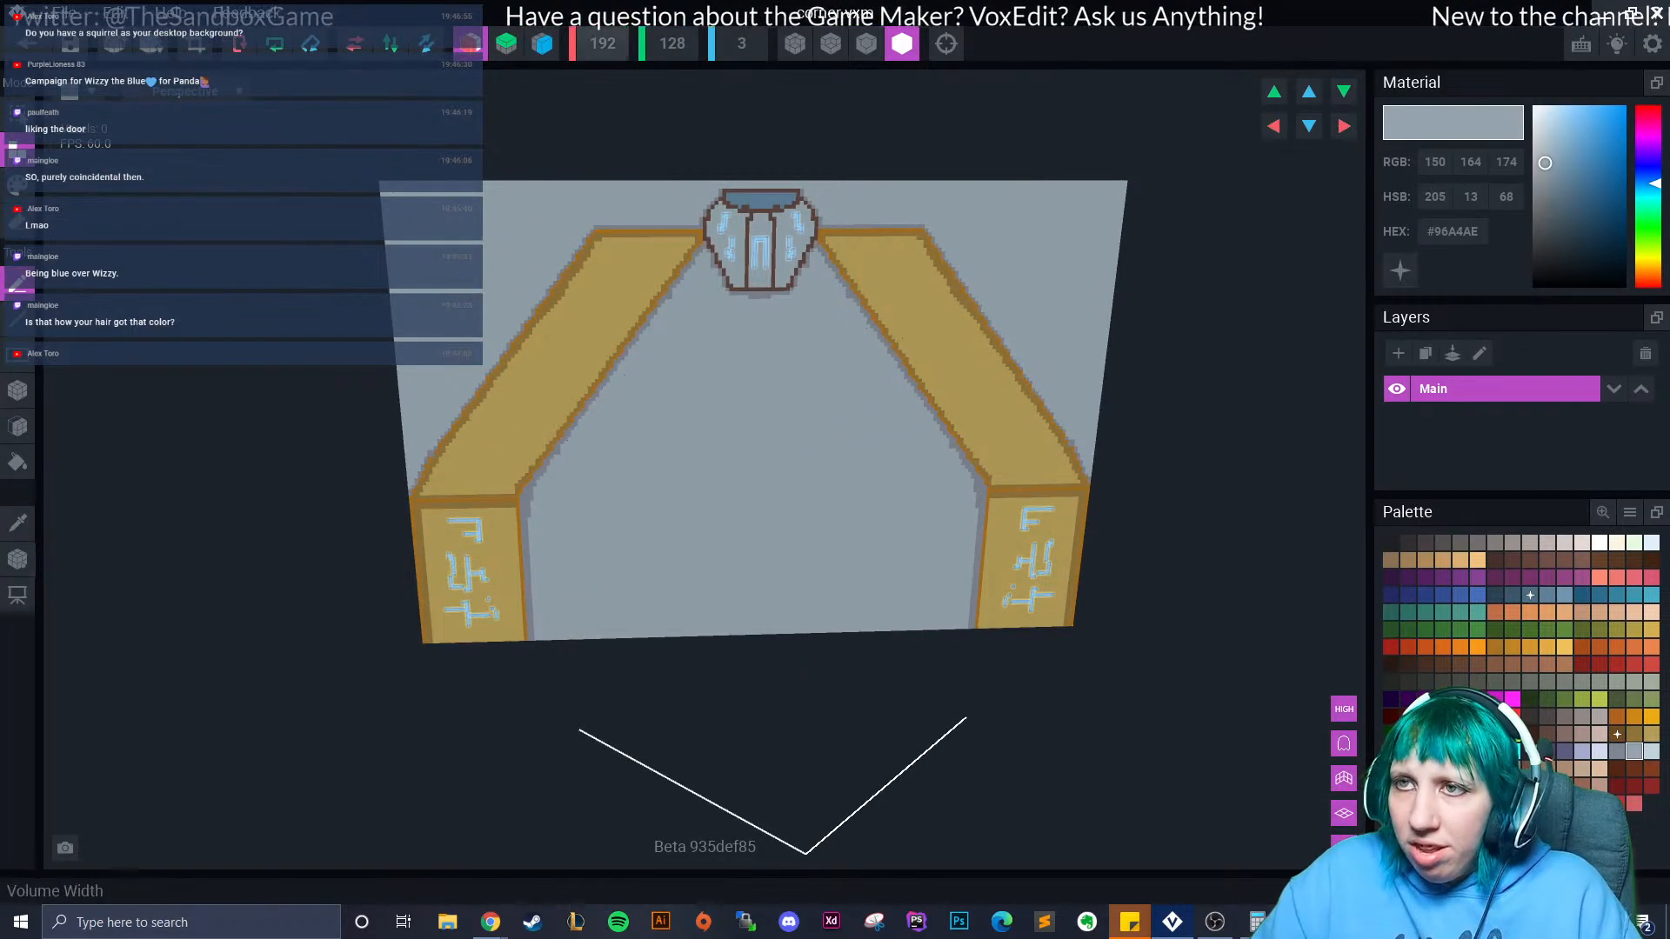
{"action": "left_click", "coordinate": [602, 43]}
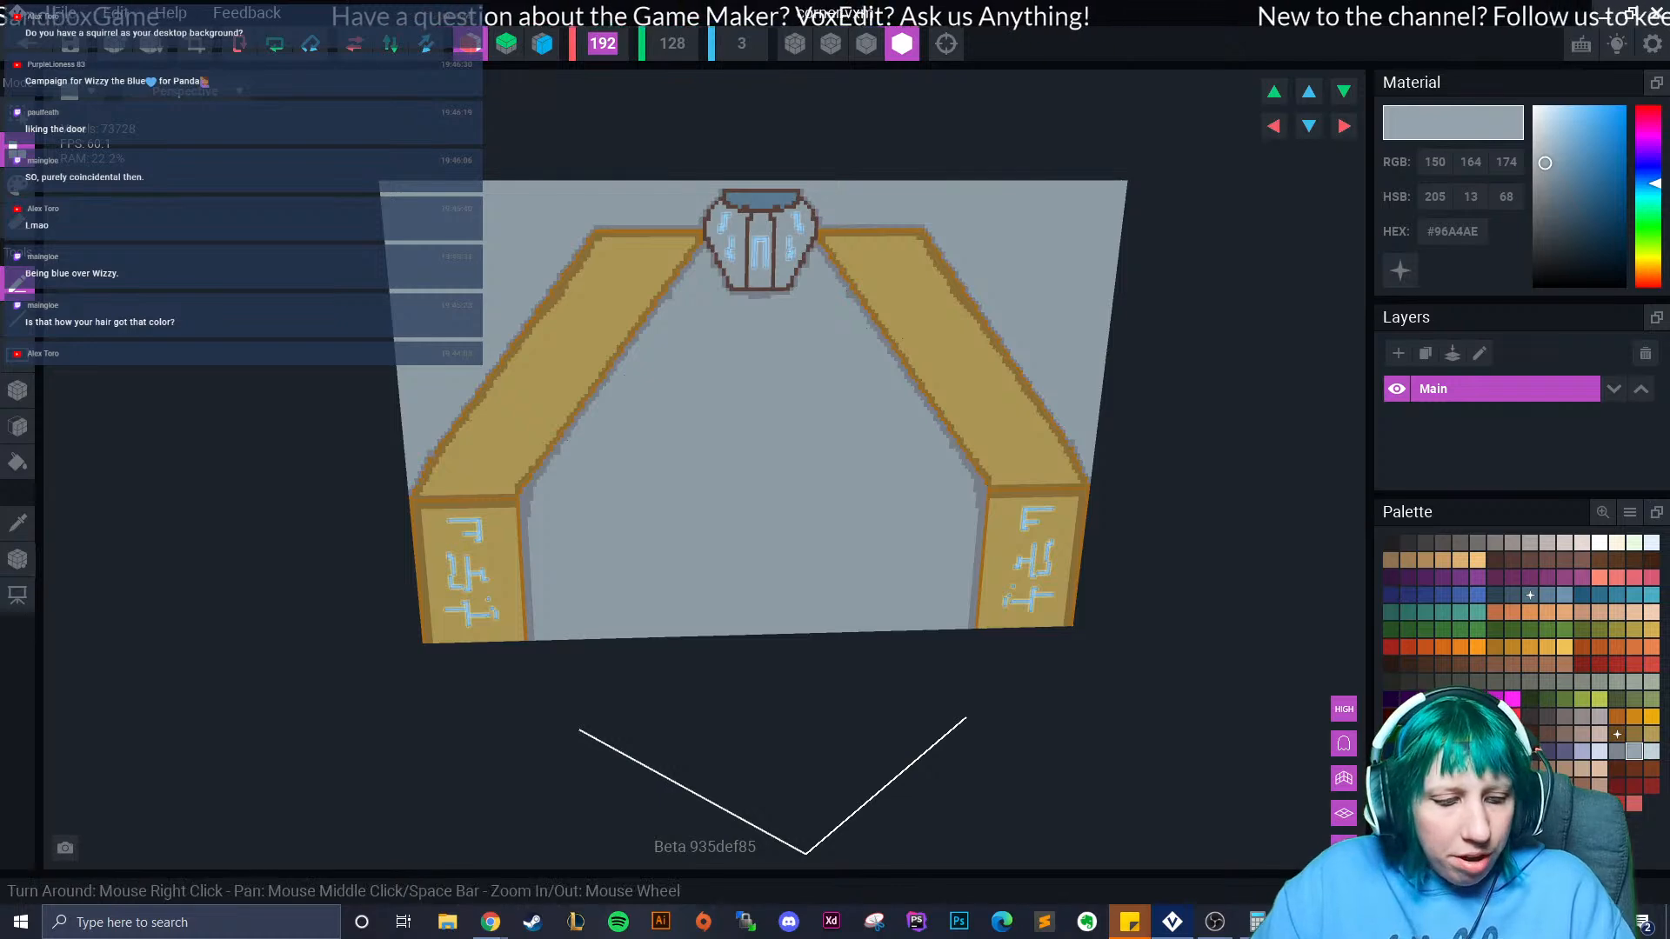
{"action": "type", "text": "32"}
{"action": "key", "text": "Return"}
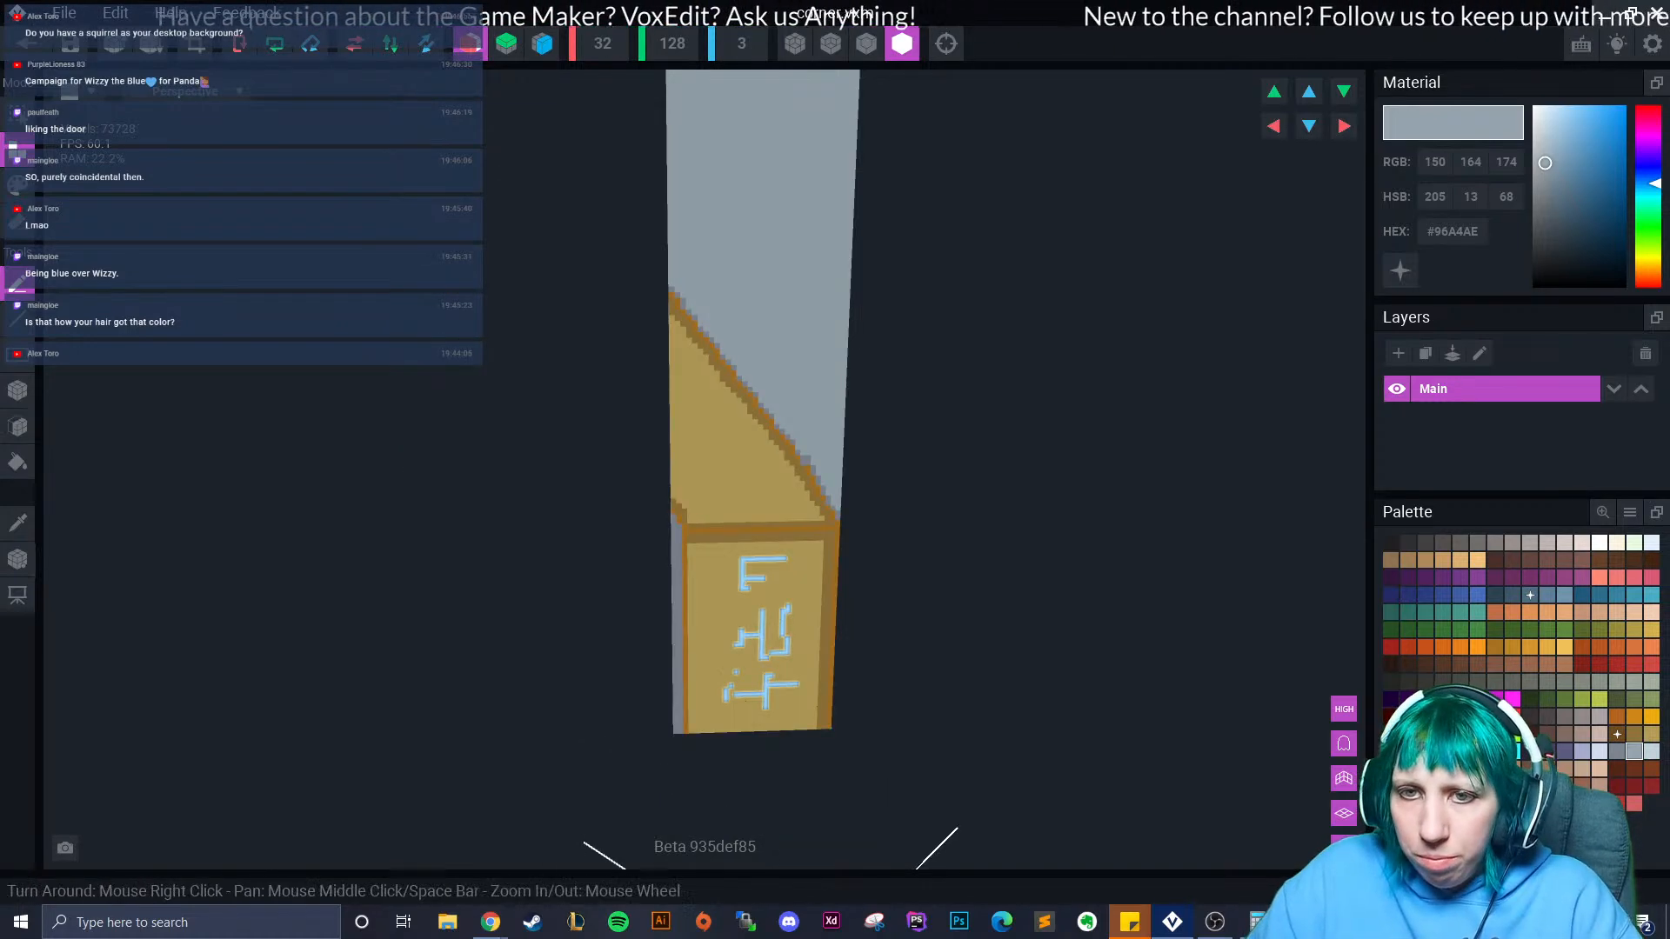
Paint over all remaining gold beam, rune and edge voxels on the corner panel with grey #96A4AE using the Box tool.
{"action": "left_click", "coordinate": [17, 390]}
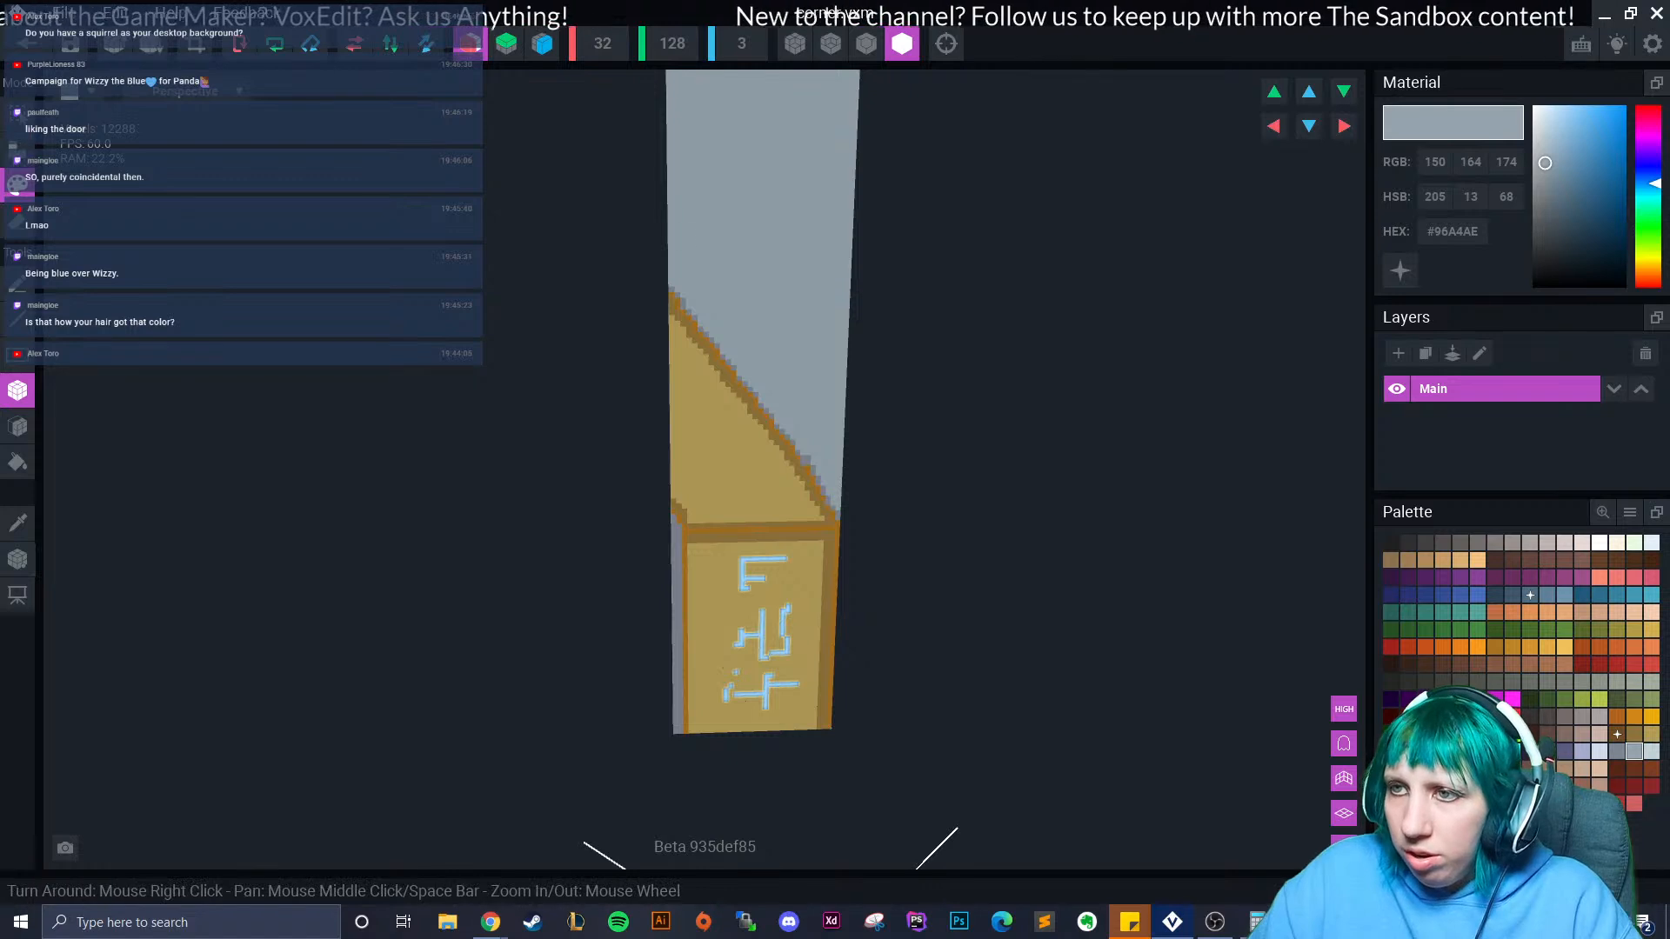
{"action": "left_click_drag", "start_coordinate": [786, 253], "coordinate": [685, 731]}
{"action": "mouse_move", "coordinate": [678, 282]}
{"action": "left_mouse_down"}
{"action": "mouse_move", "coordinate": [680, 731]}
{"action": "mouse_move", "coordinate": [768, 578]}
{"action": "mouse_move", "coordinate": [793, 423]}
{"action": "left_mouse_up"}
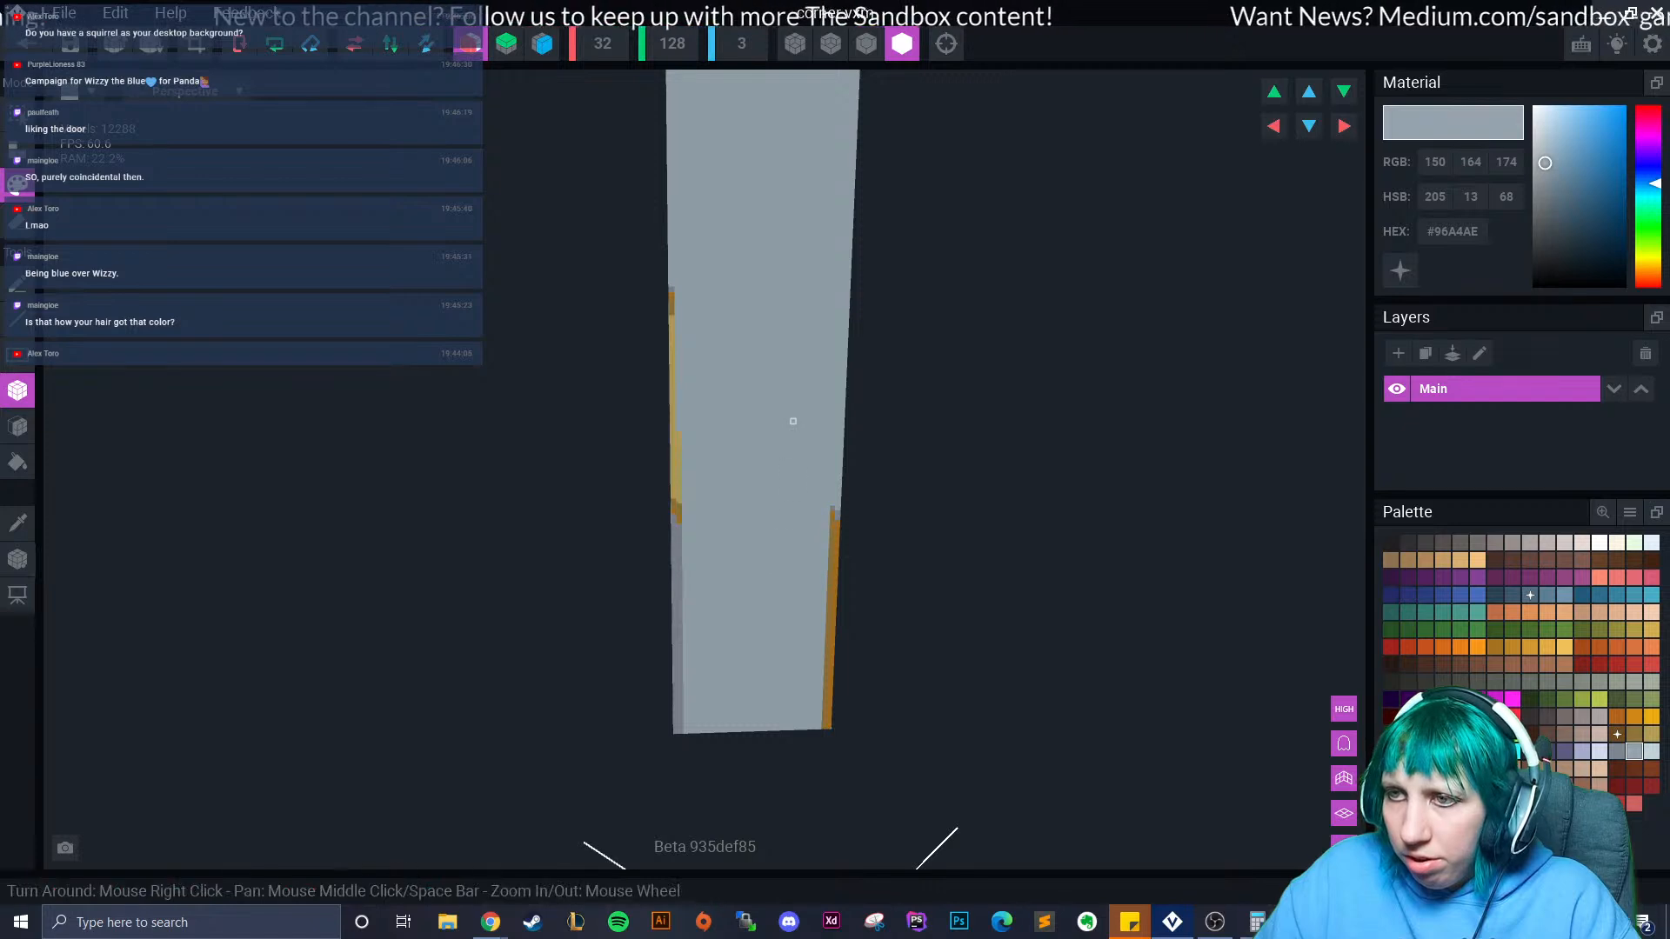
{"action": "scroll", "coordinate": [480, 559], "scroll_direction": "up", "scroll_amount": 4}
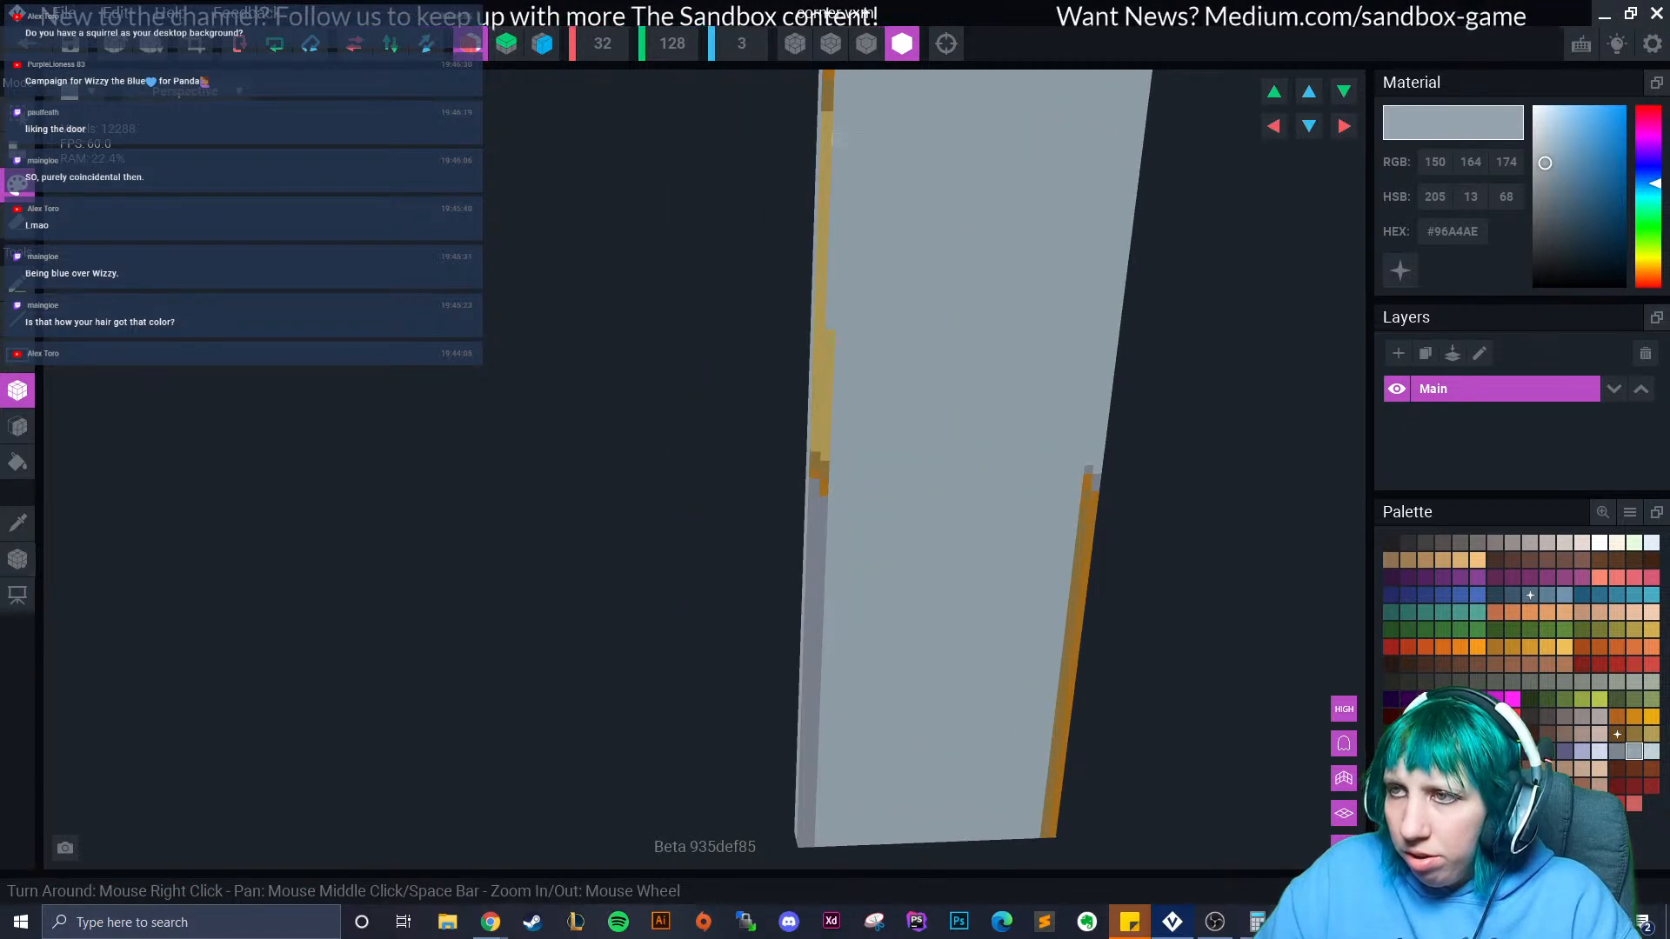
{"action": "scroll", "coordinate": [857, 220], "scroll_direction": "down", "scroll_amount": 2}
{"action": "left_click_drag", "start_coordinate": [740, 185], "coordinate": [753, 790]}
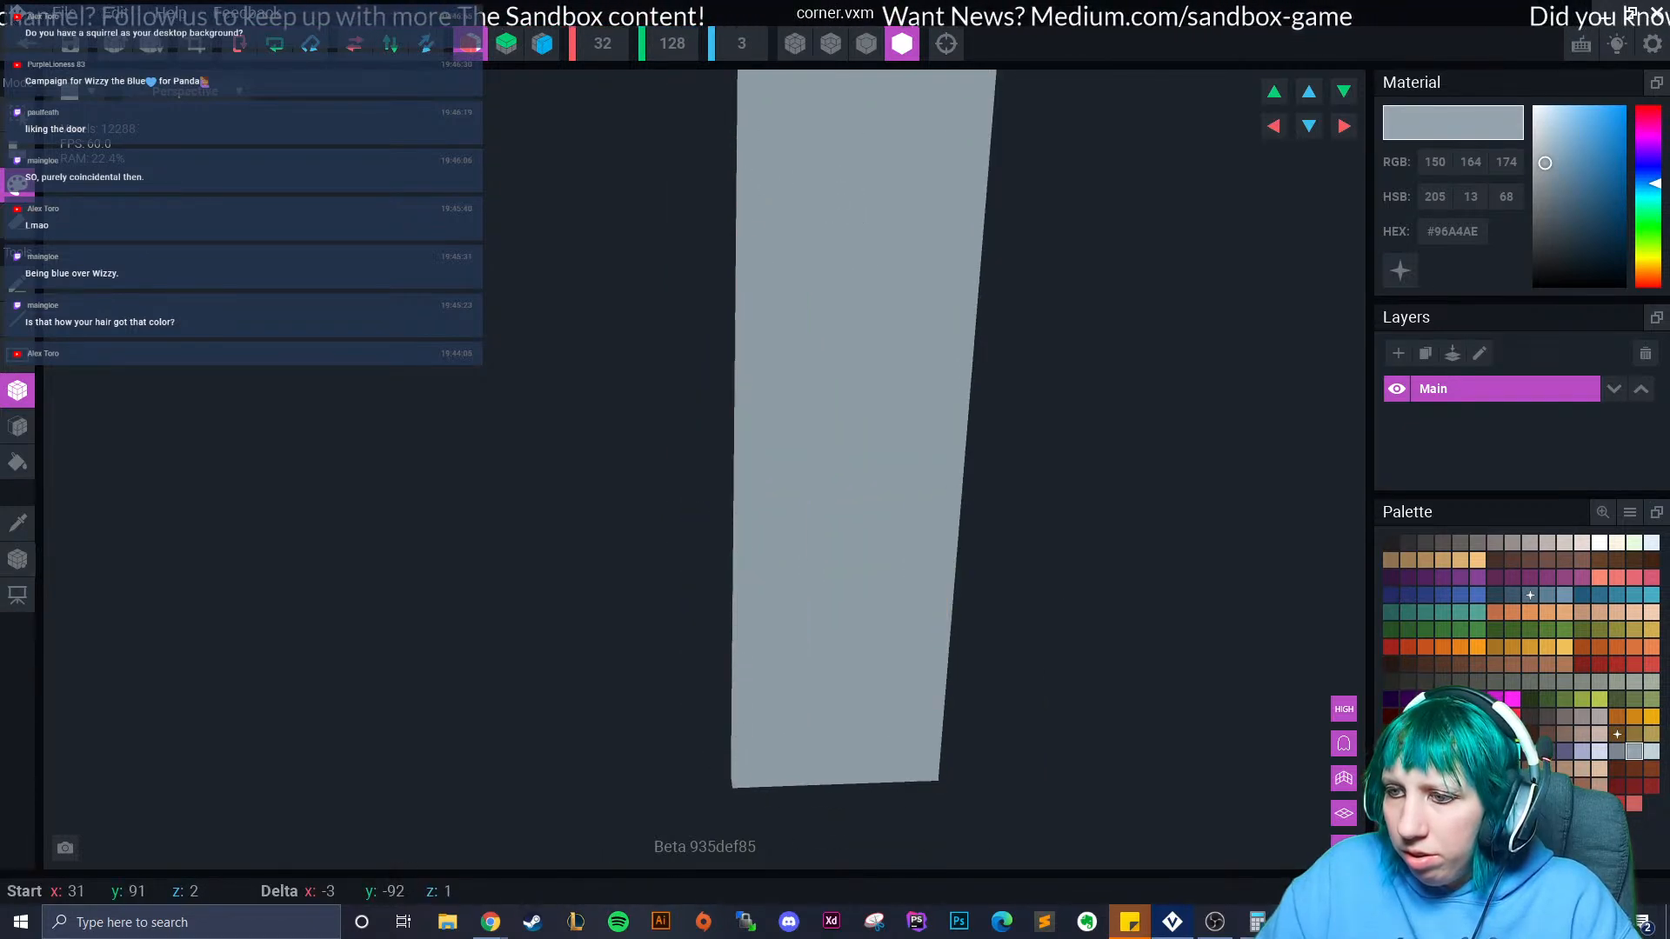
Centre the corner model's pivot at its base, then save the model and return to the building asset.
{"action": "right_click_drag", "start_coordinate": [483, 561], "coordinate": [483, 561]}
{"action": "scroll", "coordinate": [500, 566], "scroll_direction": "down", "scroll_amount": 2}
{"action": "left_click", "coordinate": [17, 559]}
{"action": "right_click", "coordinate": [17, 559]}
{"action": "left_click", "coordinate": [87, 575]}
{"action": "key", "text": "f"}
{"action": "left_click", "coordinate": [27, 43]}
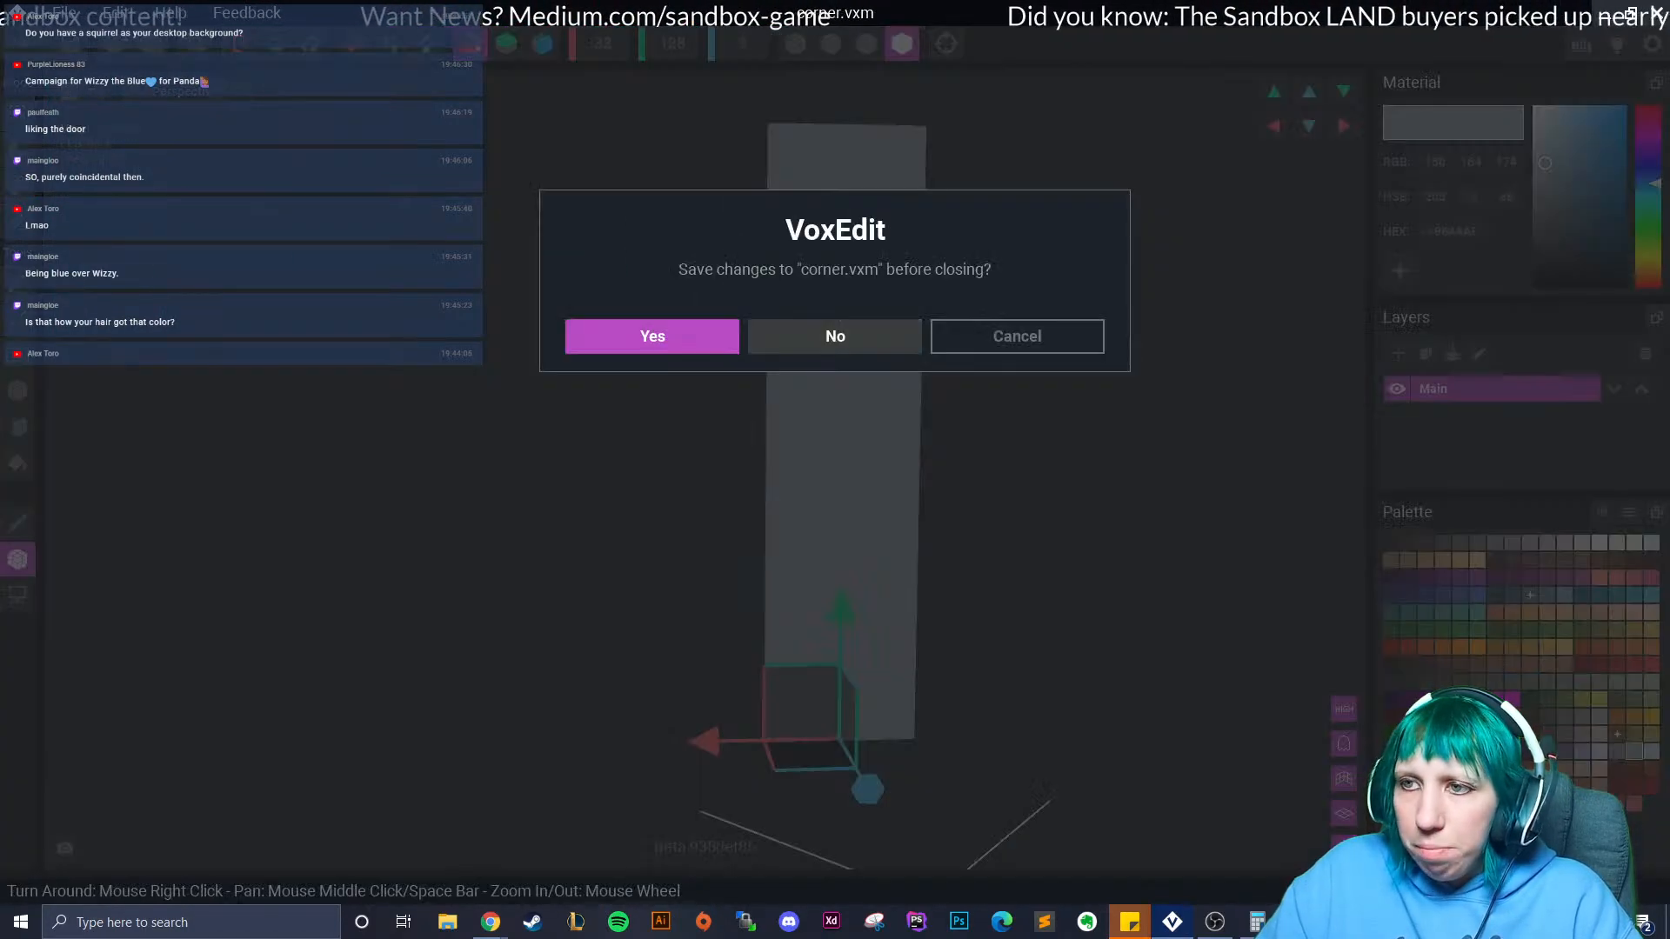
{"action": "left_click", "coordinate": [653, 337]}
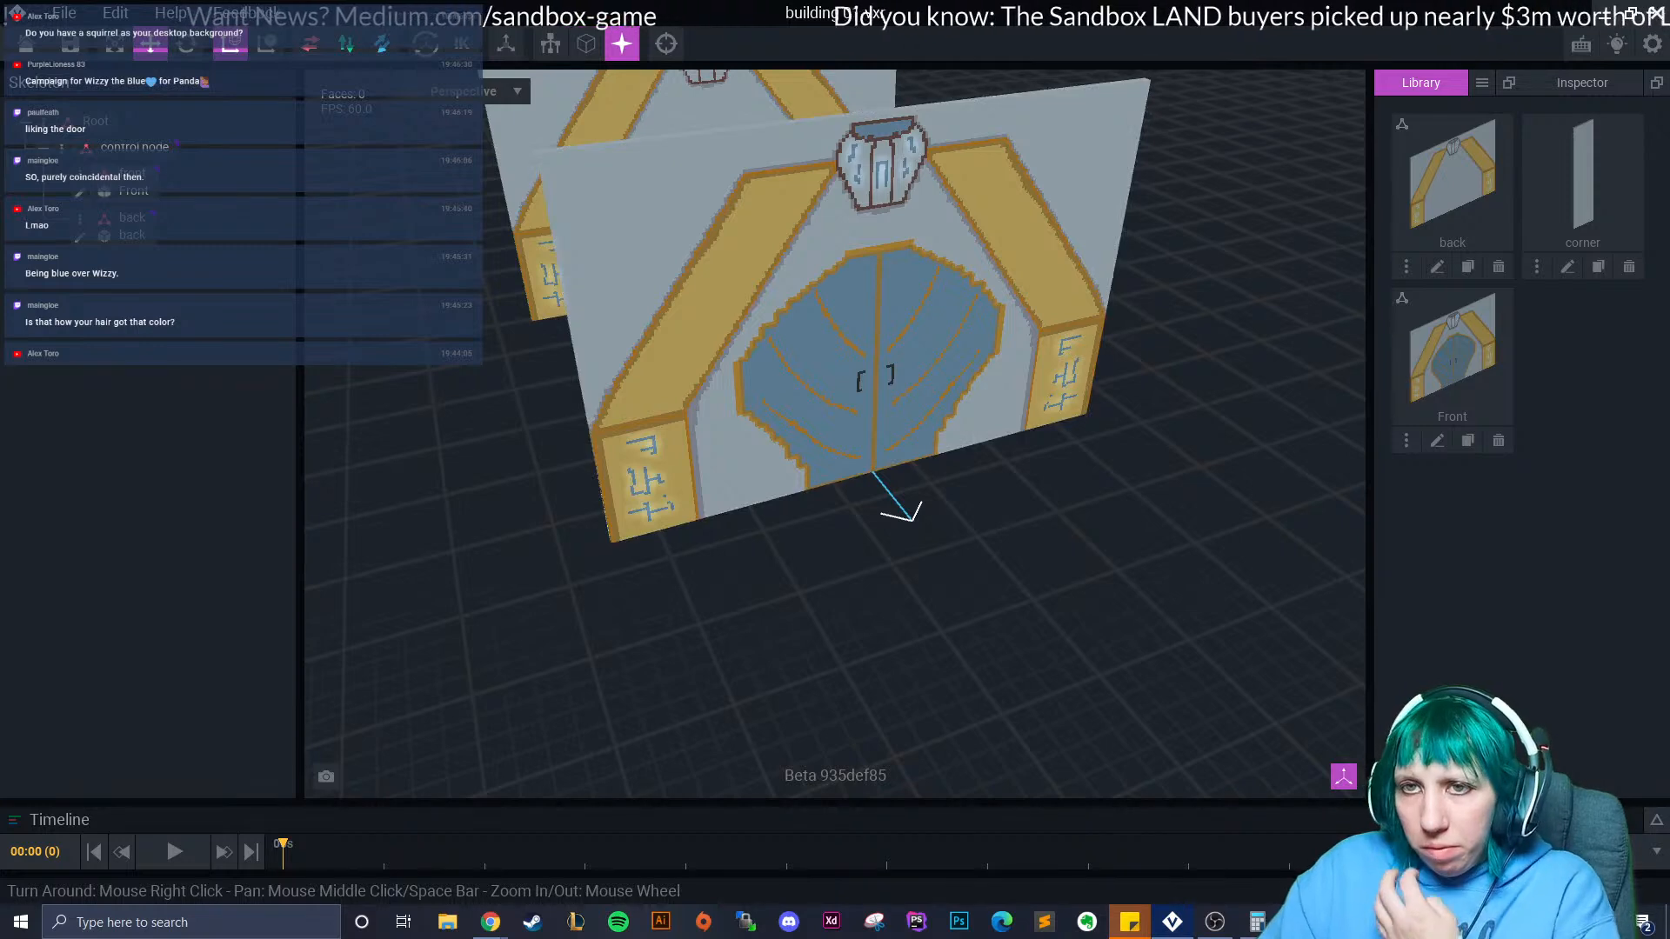
Attach the corner model to a new node named corner 1 and move it beside the Front wall's outer edge.
{"action": "left_click", "coordinate": [61, 147]}
{"action": "left_click", "coordinate": [113, 194]}
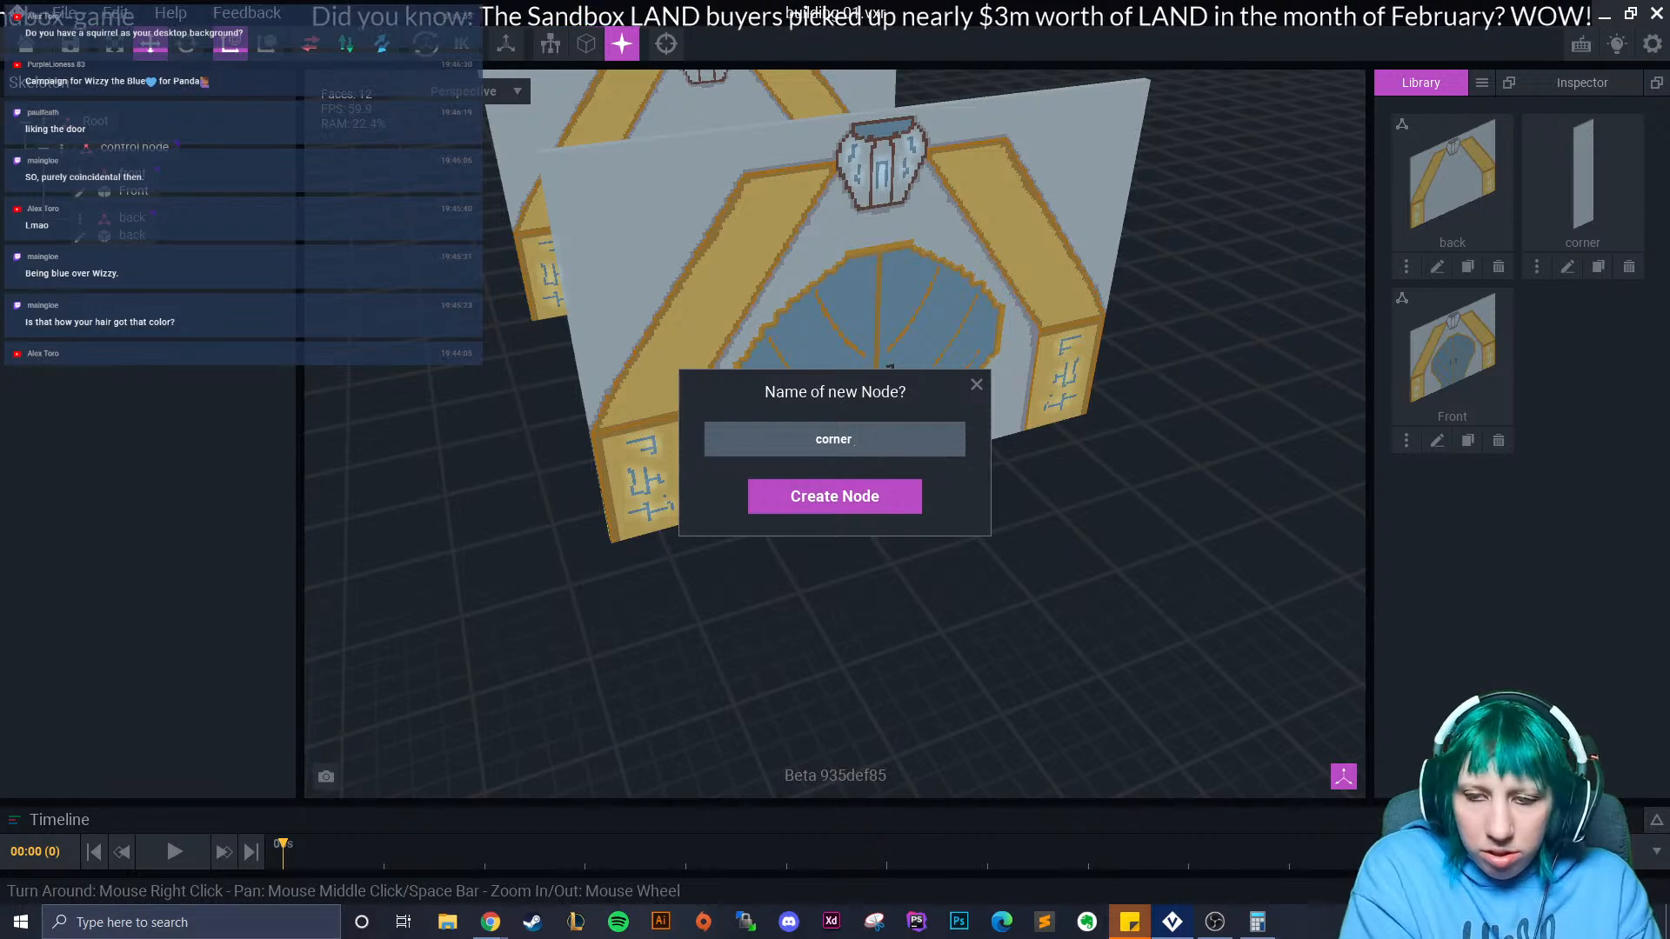
{"action": "key", "text": "Return"}
{"action": "left_click_drag", "start_coordinate": [291, 239], "coordinate": [141, 263]}
{"action": "left_click", "coordinate": [766, 499]}
{"action": "left_click_drag", "start_coordinate": [763, 499], "coordinate": [432, 588]}
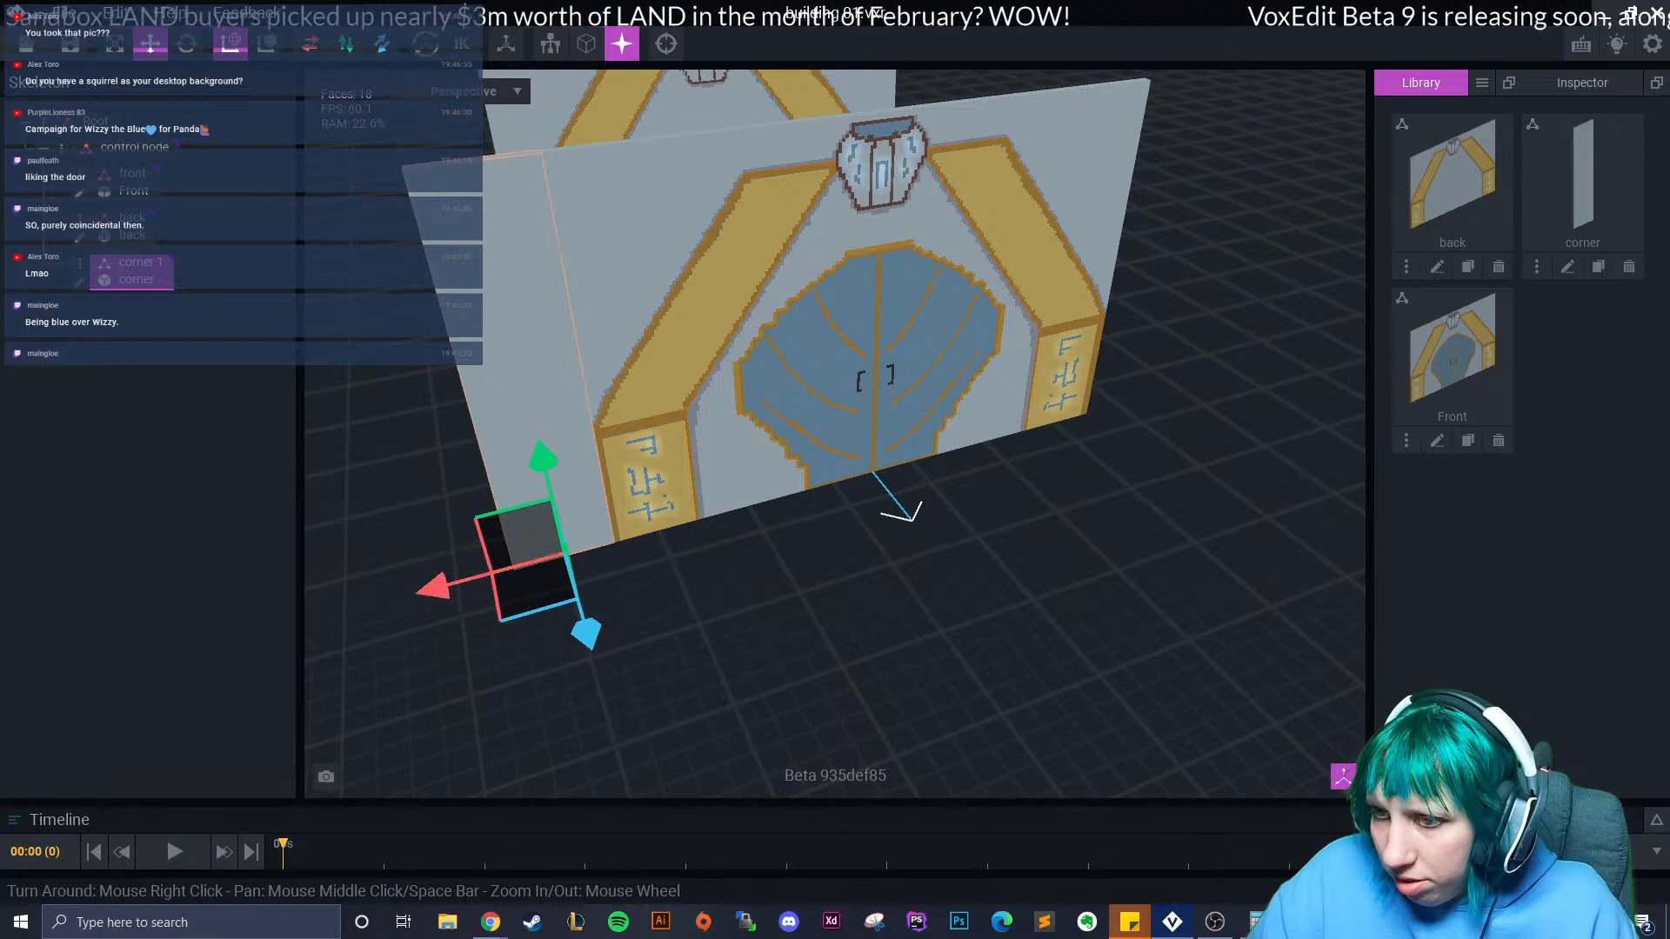
Rotate the corner 1 panel perpendicular to the Front wall and slide it to 54.0 so it meets the wall's edge.
{"action": "left_click", "coordinate": [186, 44]}
{"action": "right_click_drag", "start_coordinate": [713, 626], "coordinate": [635, 522]}
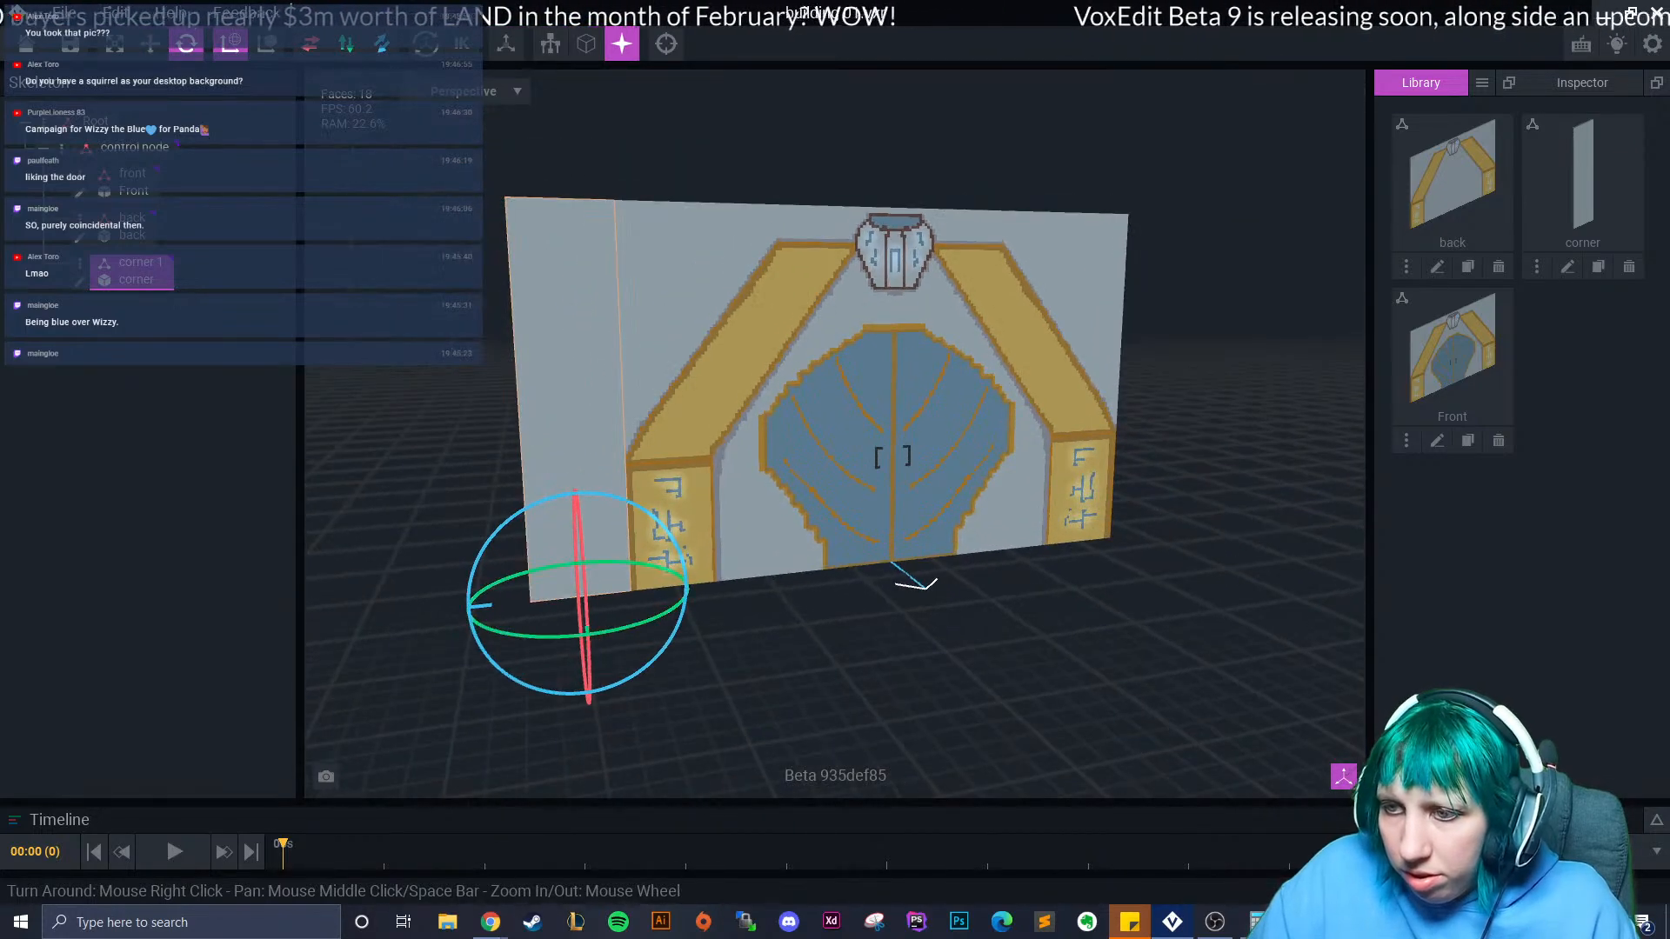
{"action": "left_click", "coordinate": [574, 513]}
{"action": "left_click", "coordinate": [574, 513]}
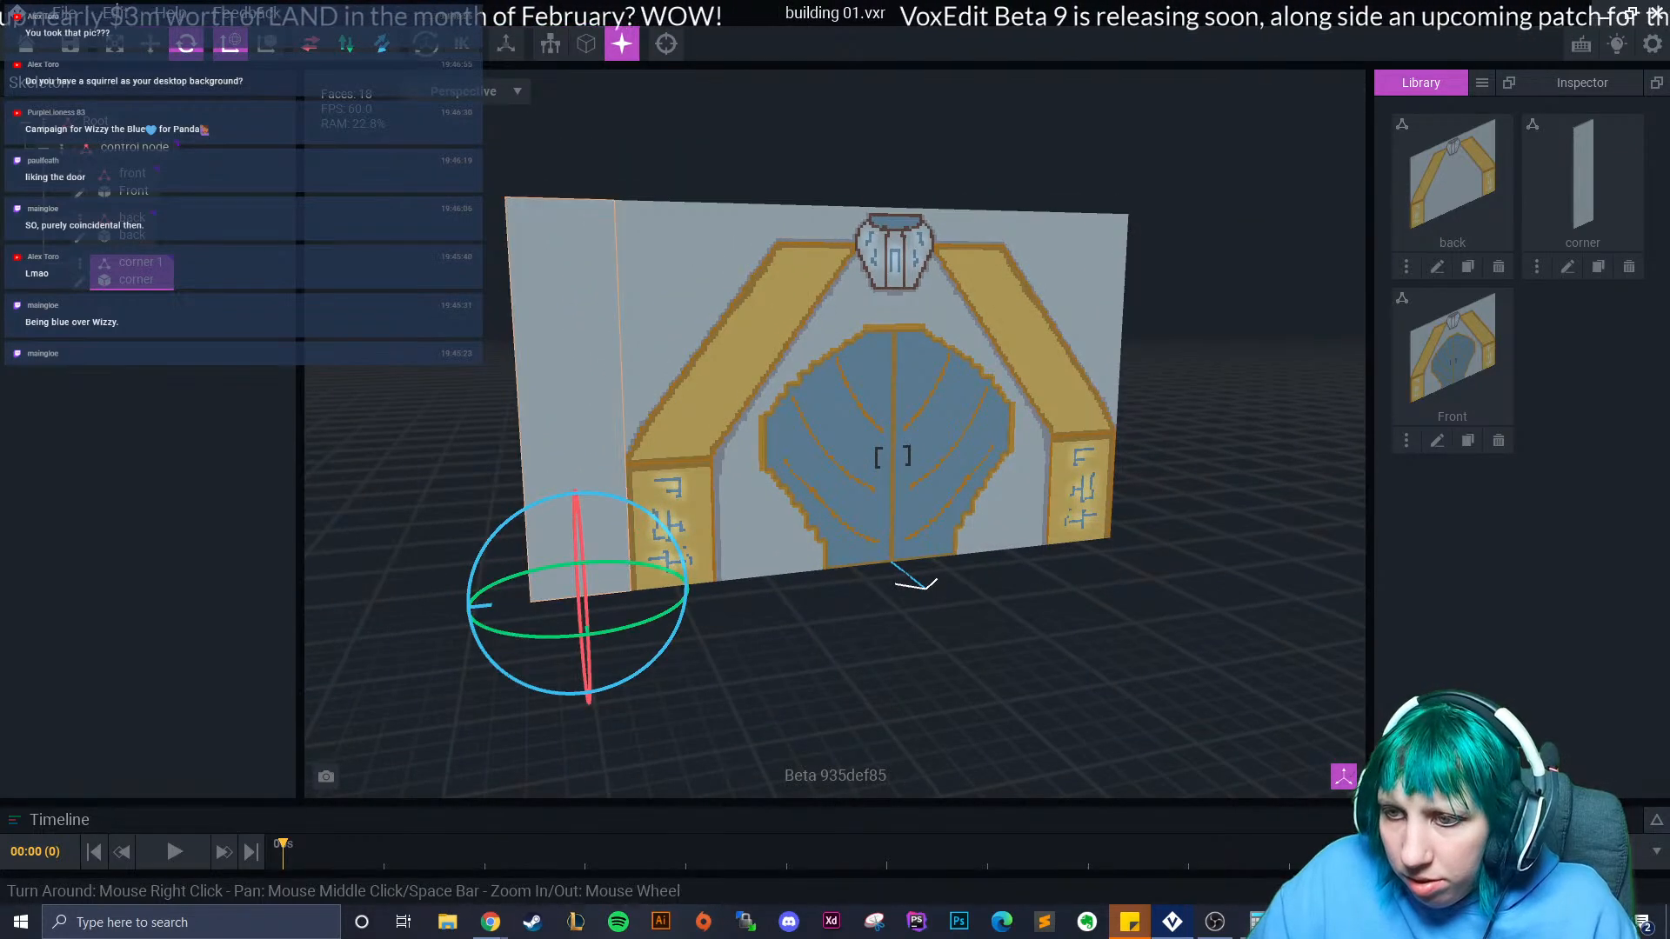
{"action": "left_click_drag", "start_coordinate": [578, 637], "coordinate": [474, 584]}
{"action": "key", "text": "w"}
{"action": "left_click_drag", "start_coordinate": [498, 639], "coordinate": [518, 627]}
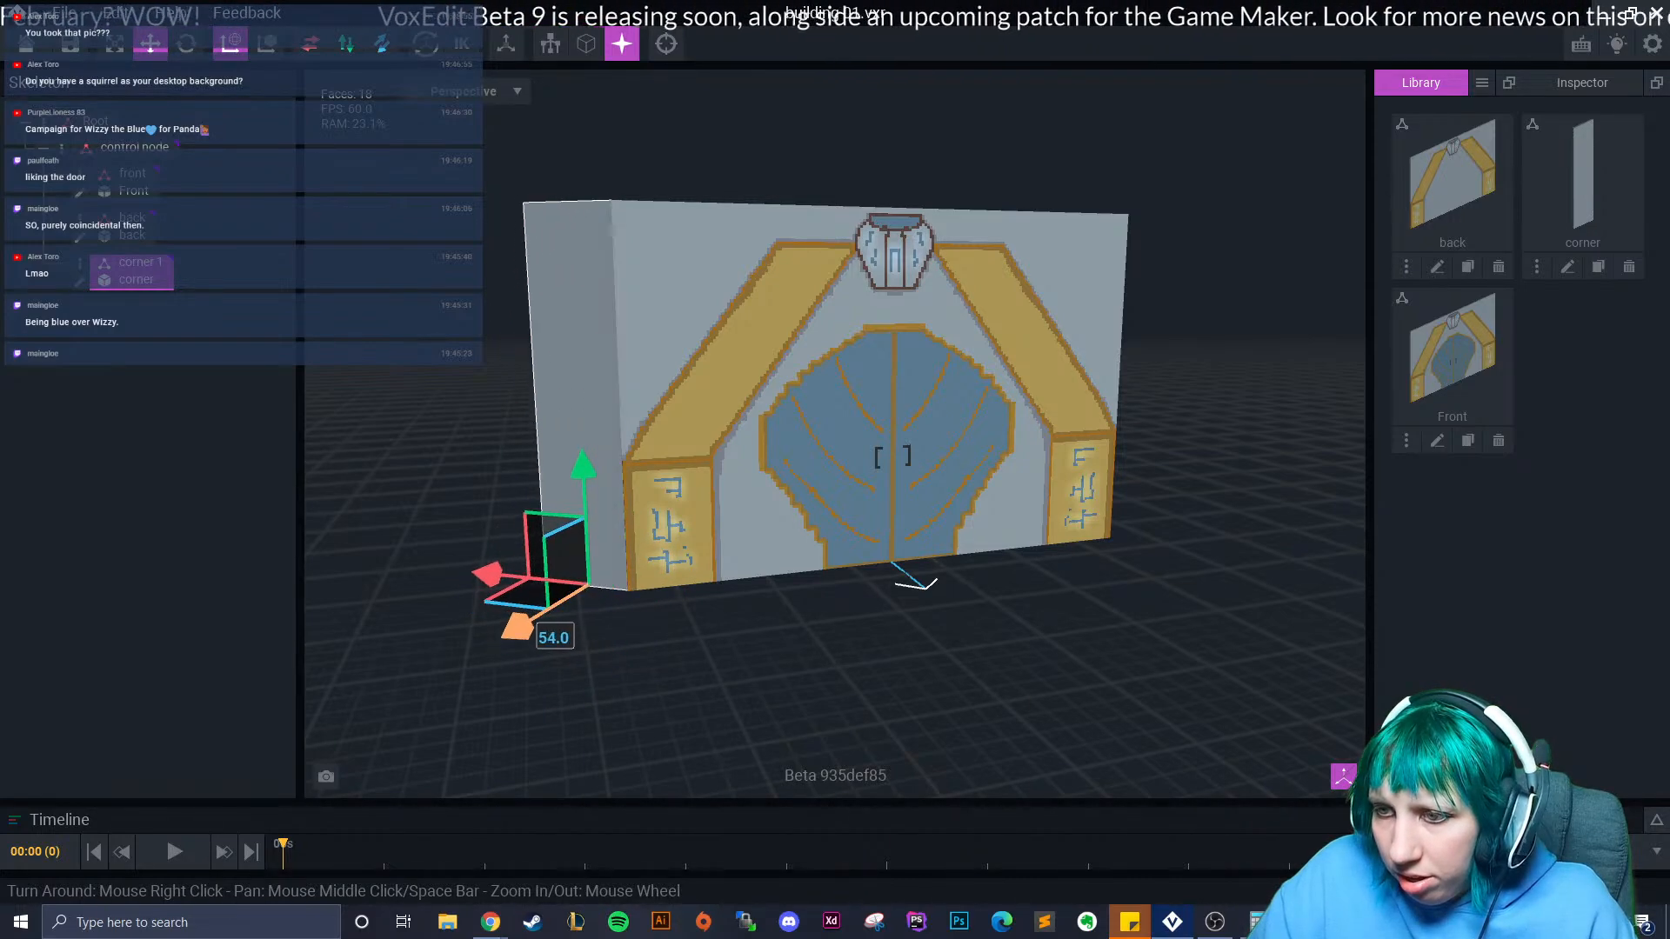
Open the corner model for editing and erase a narrow full-height strip along both side edges with the Box tool.
{"action": "left_click", "coordinate": [684, 641]}
{"action": "right_click_drag", "start_coordinate": [684, 641], "coordinate": [686, 638]}
{"action": "right_click_drag", "start_coordinate": [686, 638], "coordinate": [705, 670]}
{"action": "middle_click_drag", "start_coordinate": [705, 671], "coordinate": [649, 534]}
{"action": "left_click", "coordinate": [649, 534]}
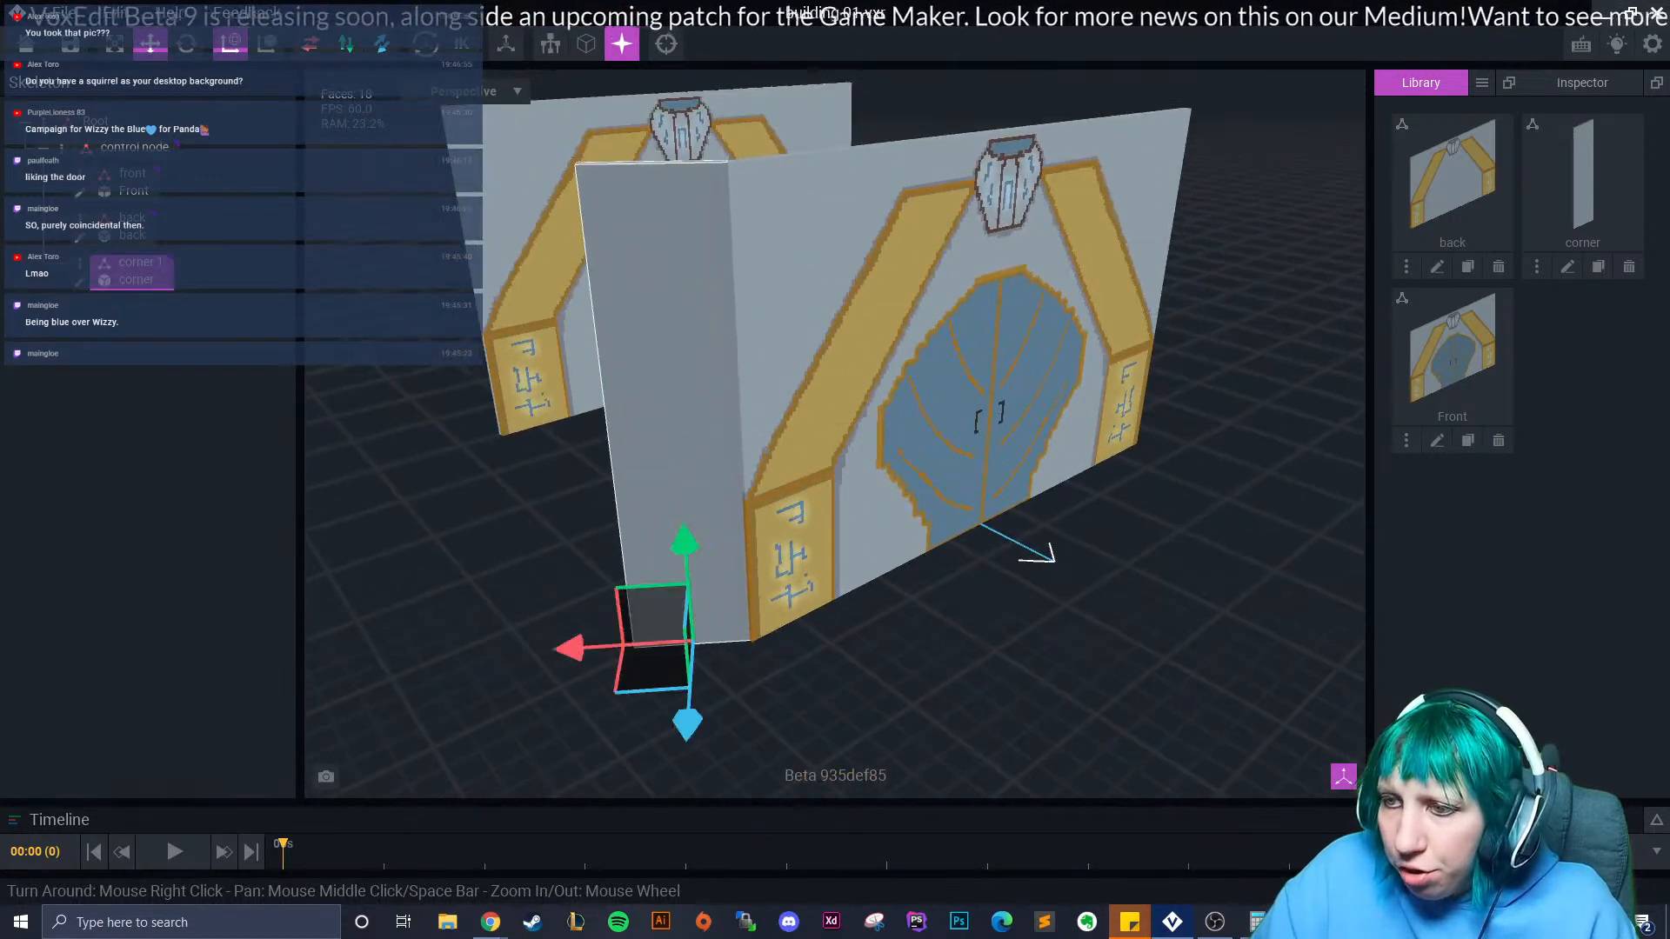
{"action": "left_click", "coordinate": [80, 280]}
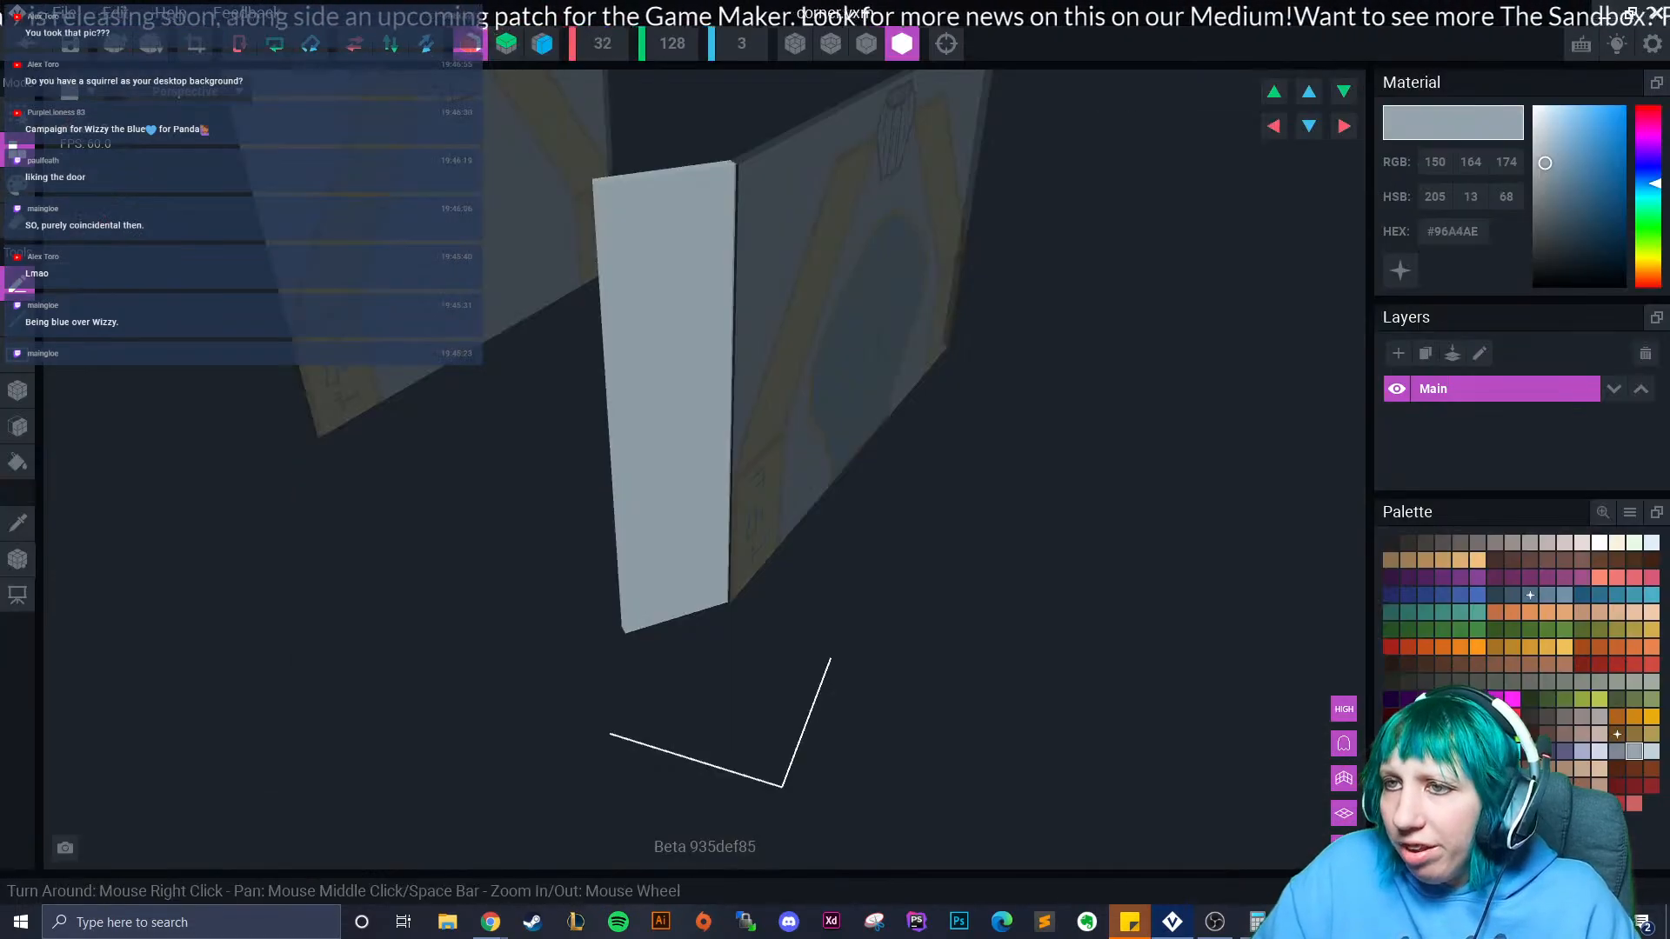
{"action": "right_click_drag", "start_coordinate": [409, 487], "coordinate": [313, 443]}
{"action": "left_click", "coordinate": [17, 221]}
{"action": "left_click", "coordinate": [17, 391]}
{"action": "right_click_drag", "start_coordinate": [651, 359], "coordinate": [671, 425]}
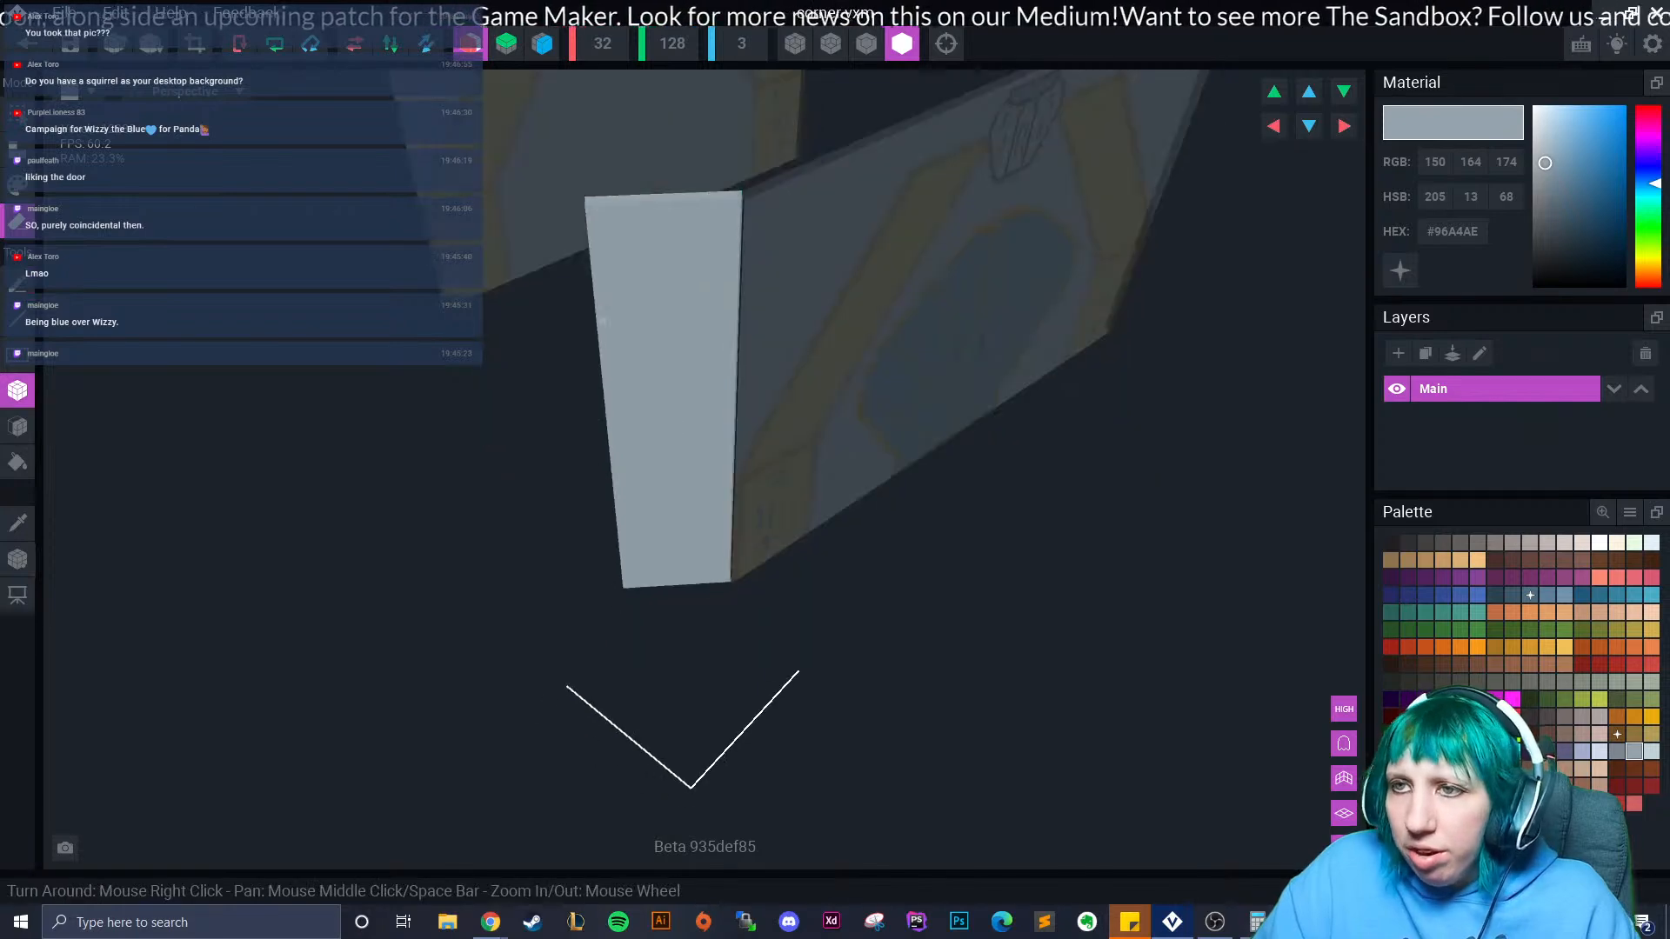
{"action": "mouse_move", "coordinate": [587, 198]}
{"action": "left_mouse_down"}
{"action": "mouse_move", "coordinate": [624, 579]}
{"action": "mouse_move", "coordinate": [661, 585]}
{"action": "mouse_move", "coordinate": [637, 585]}
{"action": "left_mouse_up"}
{"action": "scroll", "coordinate": [662, 595], "scroll_direction": "up", "scroll_amount": 3}
{"action": "mouse_move", "coordinate": [687, 596]}
{"action": "right_mouse_down"}
{"action": "mouse_move", "coordinate": [667, 600]}
{"action": "mouse_move", "coordinate": [693, 596]}
{"action": "right_mouse_up"}
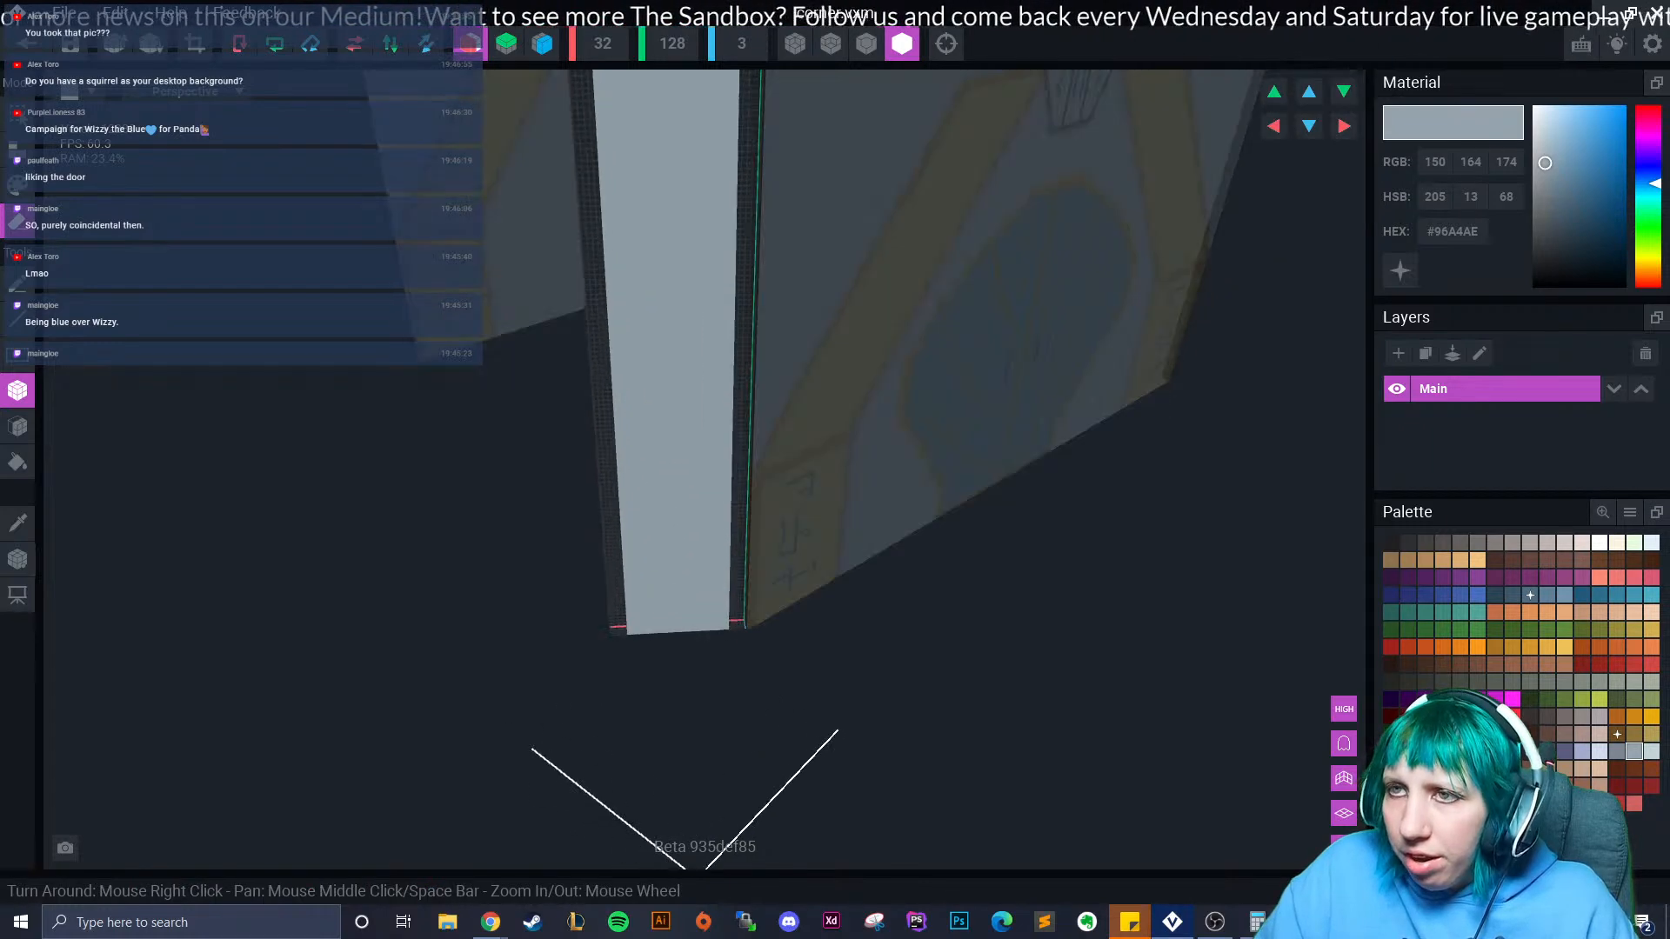
Crop the corner model's volume to its voxels, 24 wide, and set its pivot to the floor.
{"action": "left_click", "coordinate": [470, 43]}
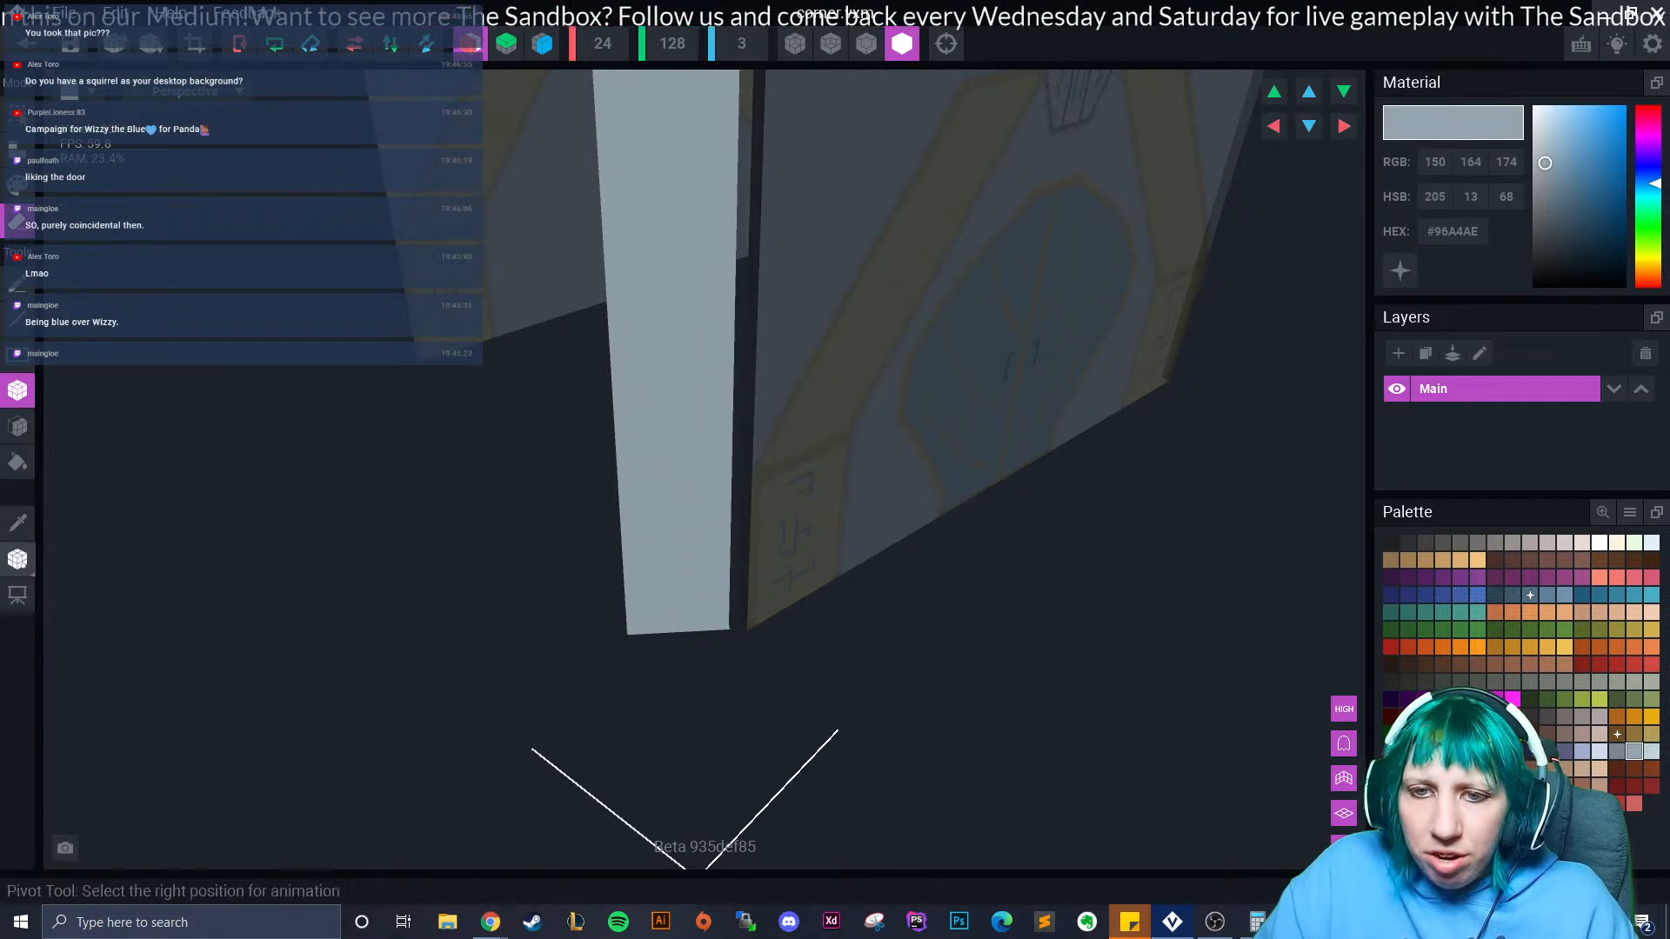
{"action": "left_click", "coordinate": [18, 559]}
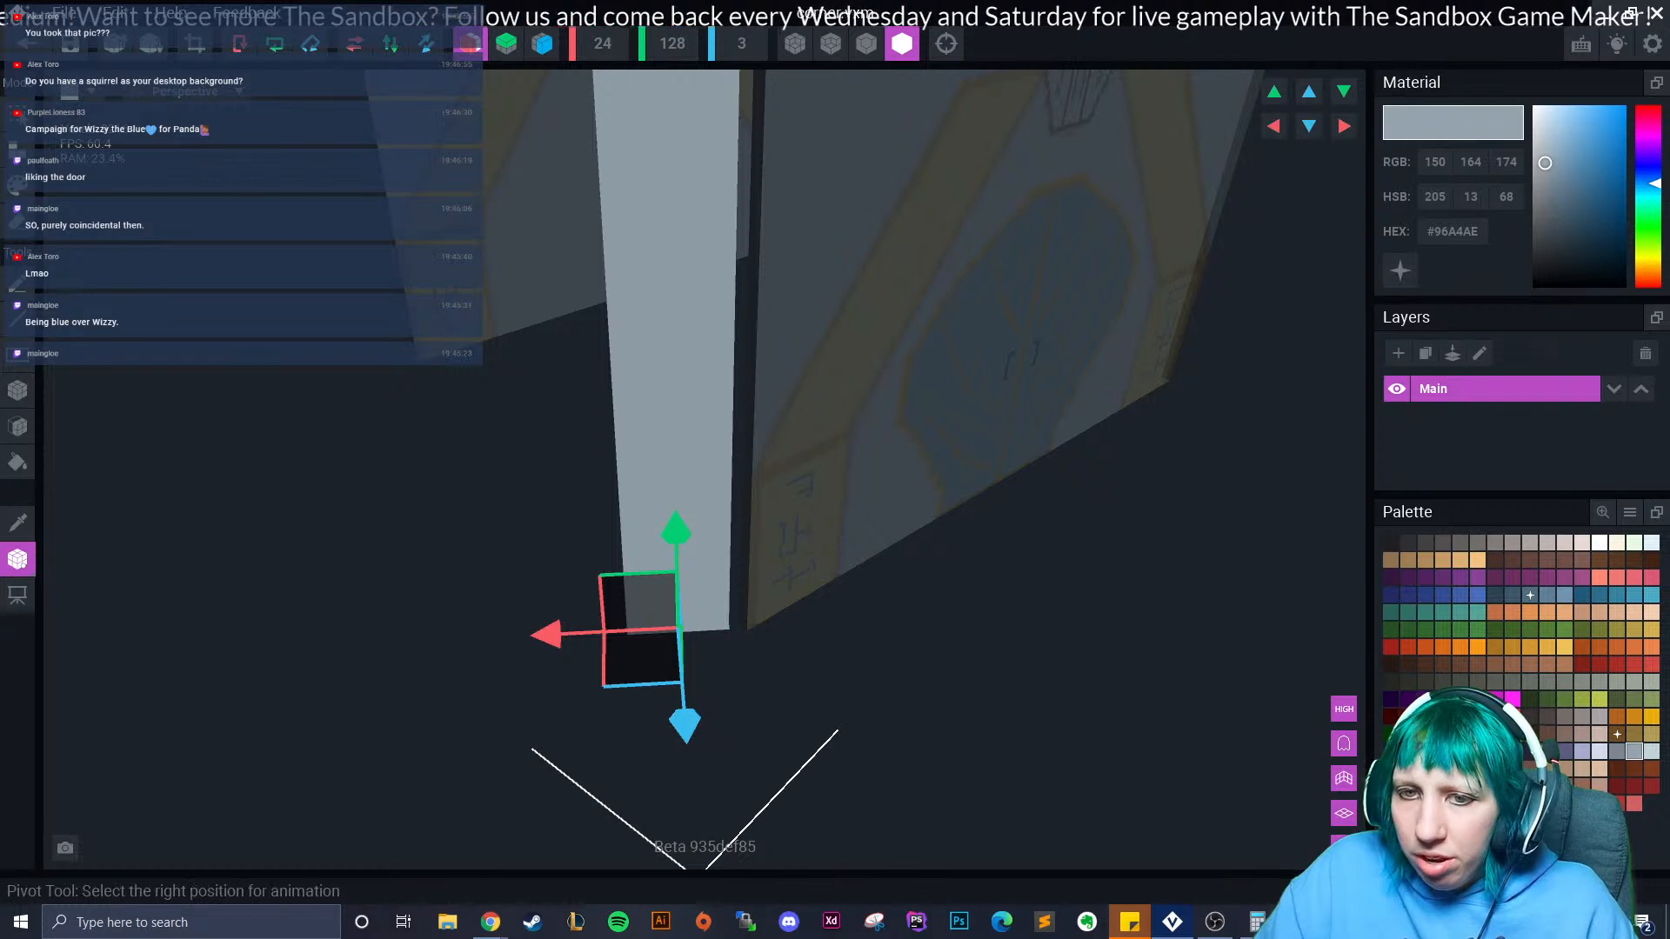
{"action": "left_click", "coordinate": [17, 559]}
{"action": "left_click", "coordinate": [18, 558]}
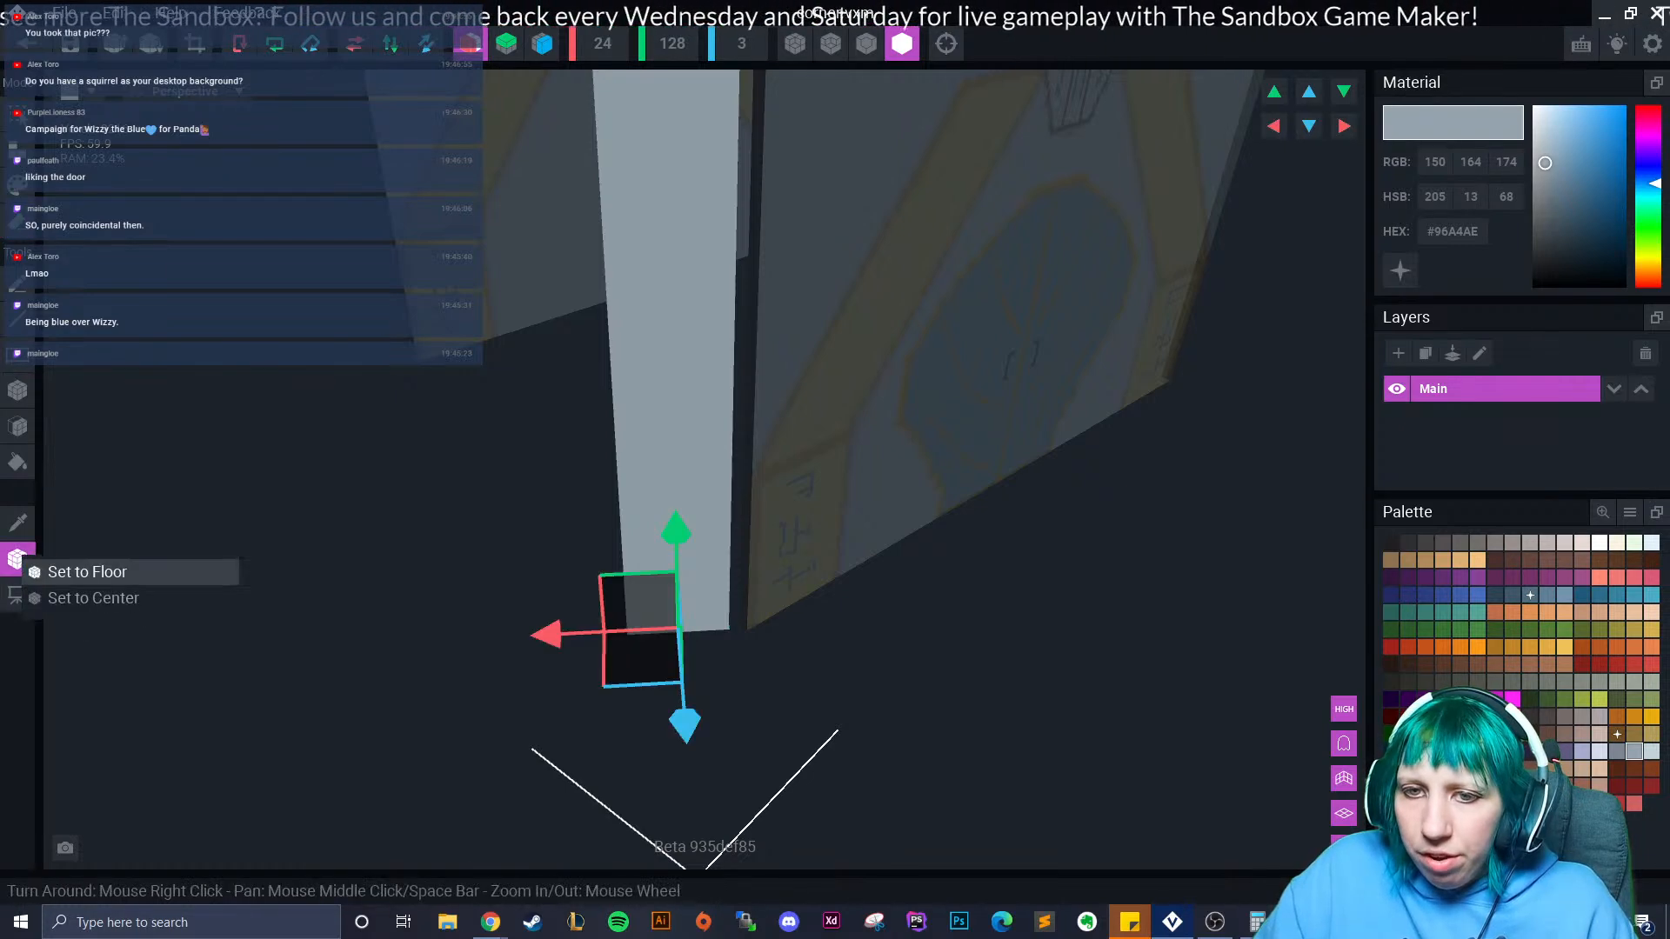
Return to the building asset and slide the corner 1 panel against the Front wall's outer edge to close the gap.
{"action": "left_click", "coordinate": [26, 44]}
{"action": "left_click", "coordinate": [652, 337]}
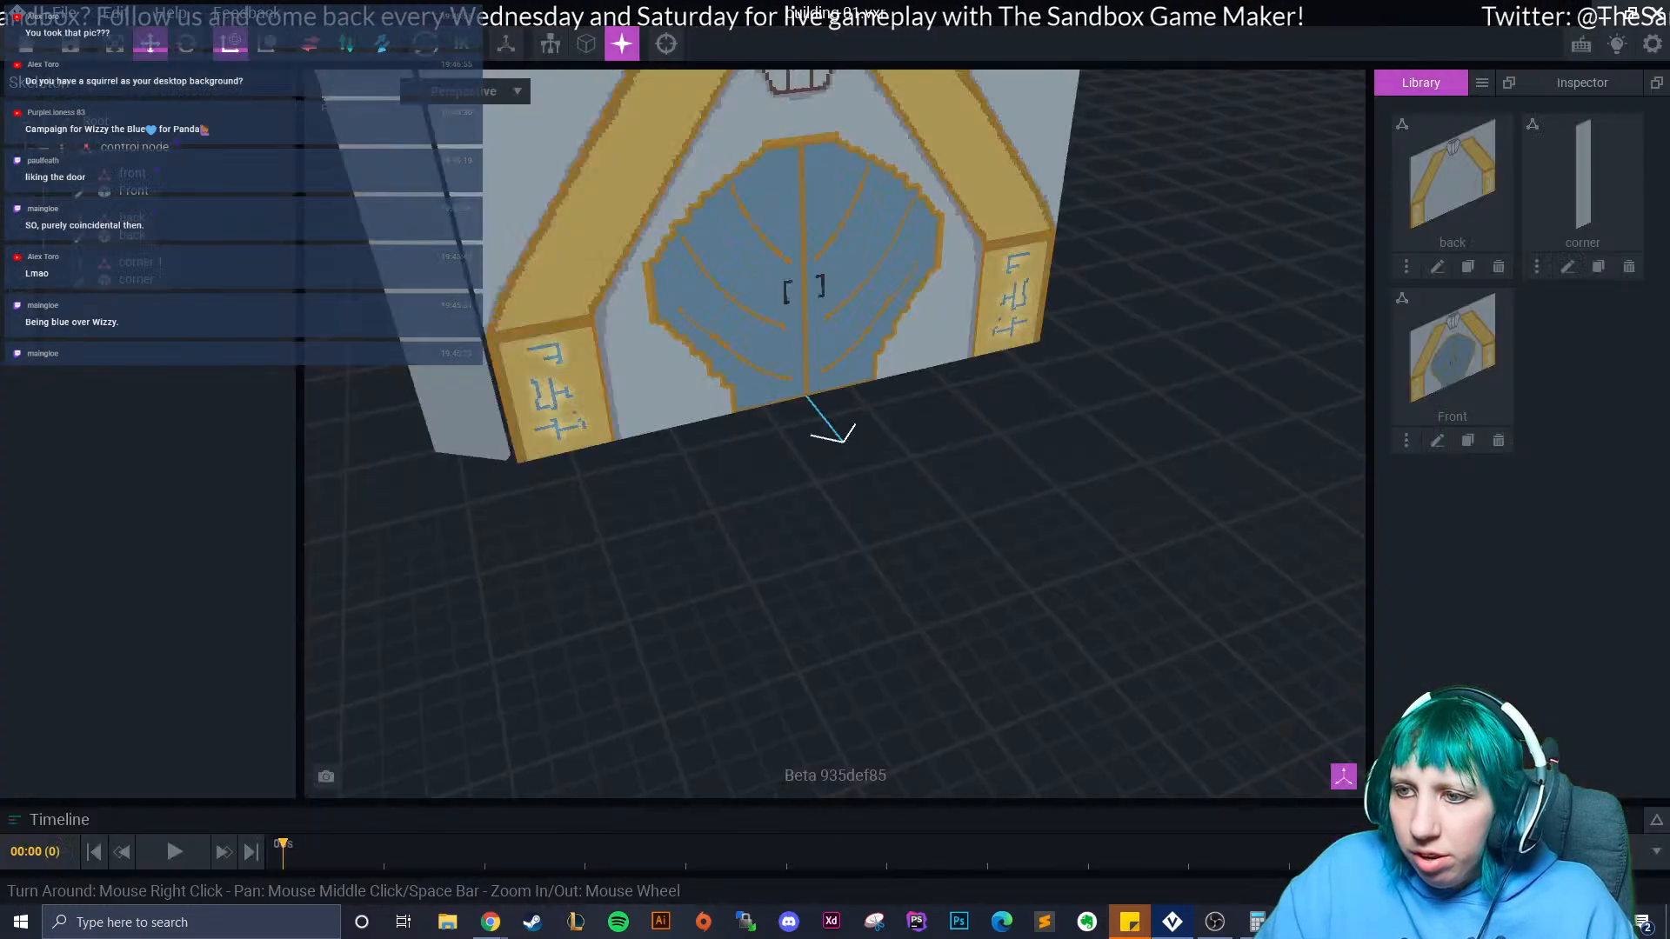
{"action": "scroll", "coordinate": [678, 348], "scroll_direction": "up", "scroll_amount": 4}
{"action": "middle_click_drag", "start_coordinate": [661, 343], "coordinate": [1040, 426]}
{"action": "left_click", "coordinate": [726, 531]}
{"action": "left_click", "coordinate": [640, 631]}
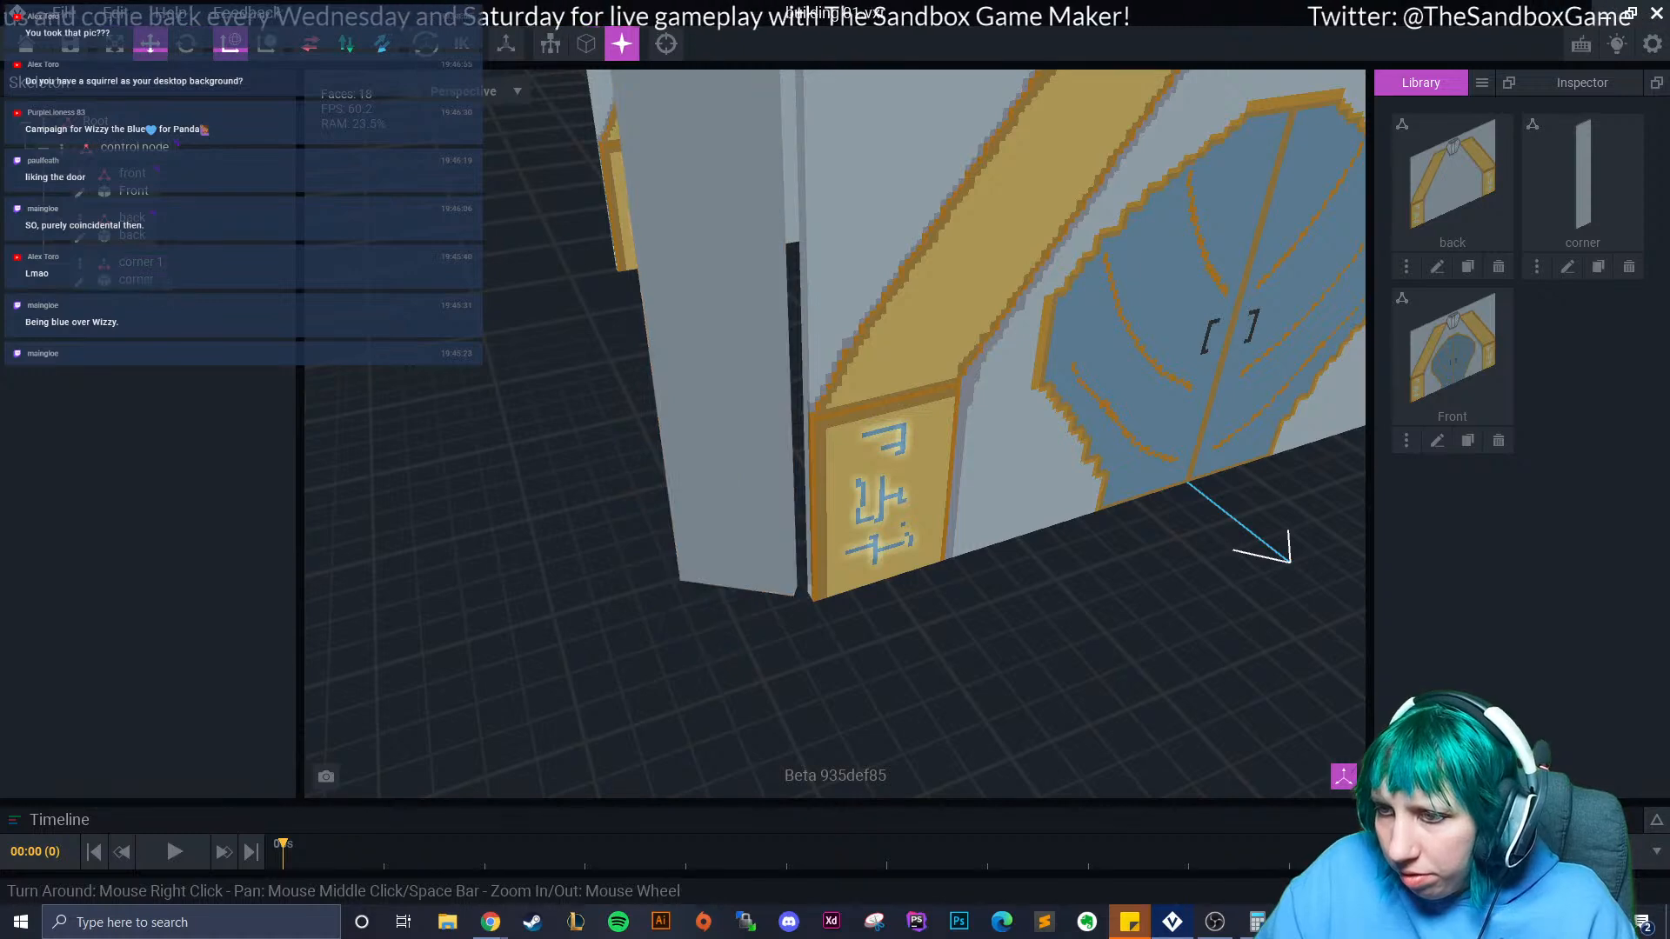
{"action": "left_click", "coordinate": [718, 539]}
{"action": "left_click_drag", "start_coordinate": [628, 569], "coordinate": [648, 573]}
{"action": "left_click_drag", "start_coordinate": [719, 667], "coordinate": [719, 670]}
{"action": "left_click_drag", "start_coordinate": [645, 571], "coordinate": [648, 573]}
{"action": "left_click", "coordinate": [628, 614]}
Examine the join between the corner 1 panel and the Front wall from several angles.
{"action": "scroll", "coordinate": [783, 522], "scroll_direction": "down", "scroll_amount": 5}
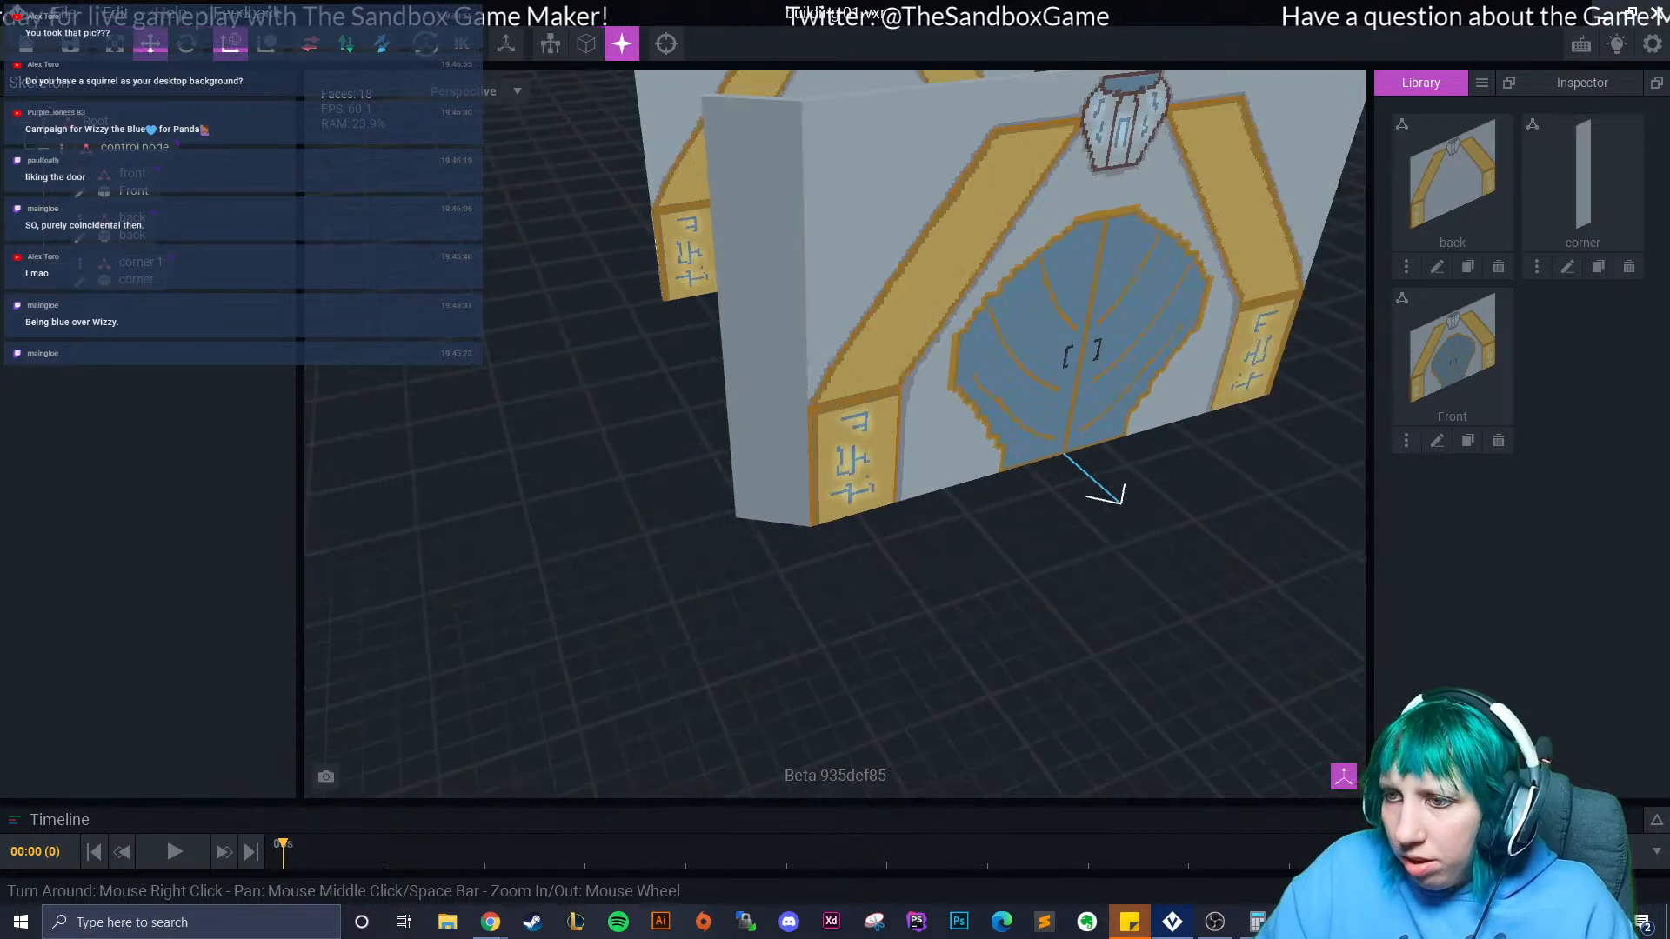
{"action": "middle_click_drag", "start_coordinate": [1009, 483], "coordinate": [844, 522]}
{"action": "right_click_drag", "start_coordinate": [843, 522], "coordinate": [760, 513]}
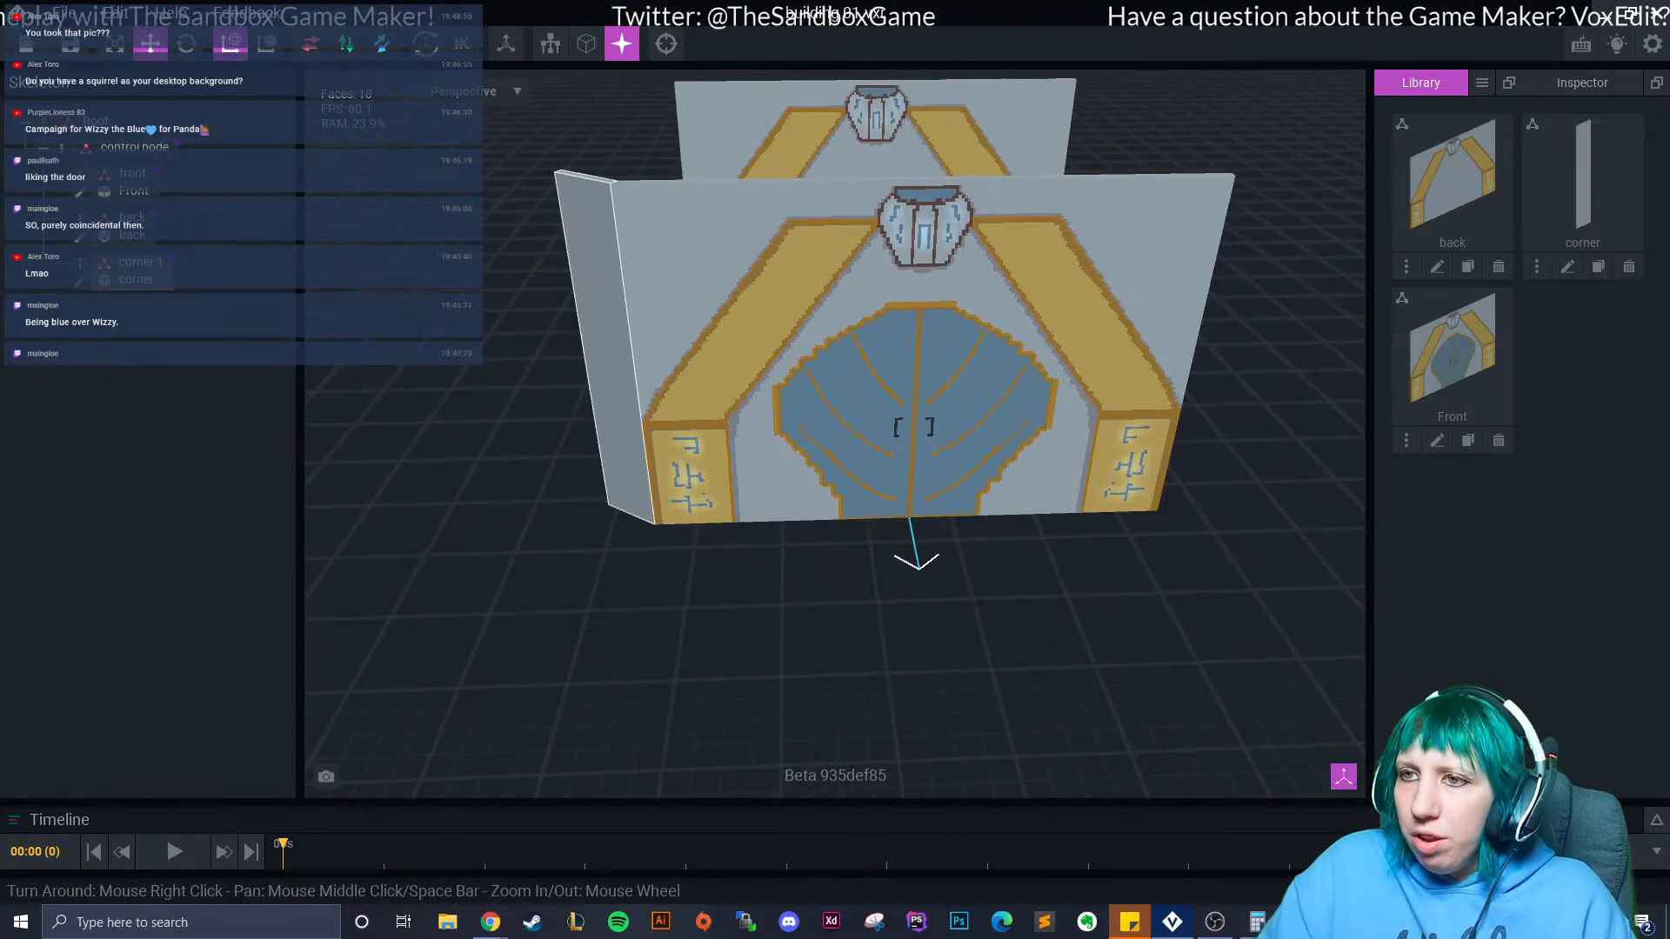
{"action": "middle_click_drag", "start_coordinate": [869, 426], "coordinate": [913, 470]}
{"action": "right_click_drag", "start_coordinate": [913, 470], "coordinate": [913, 460]}
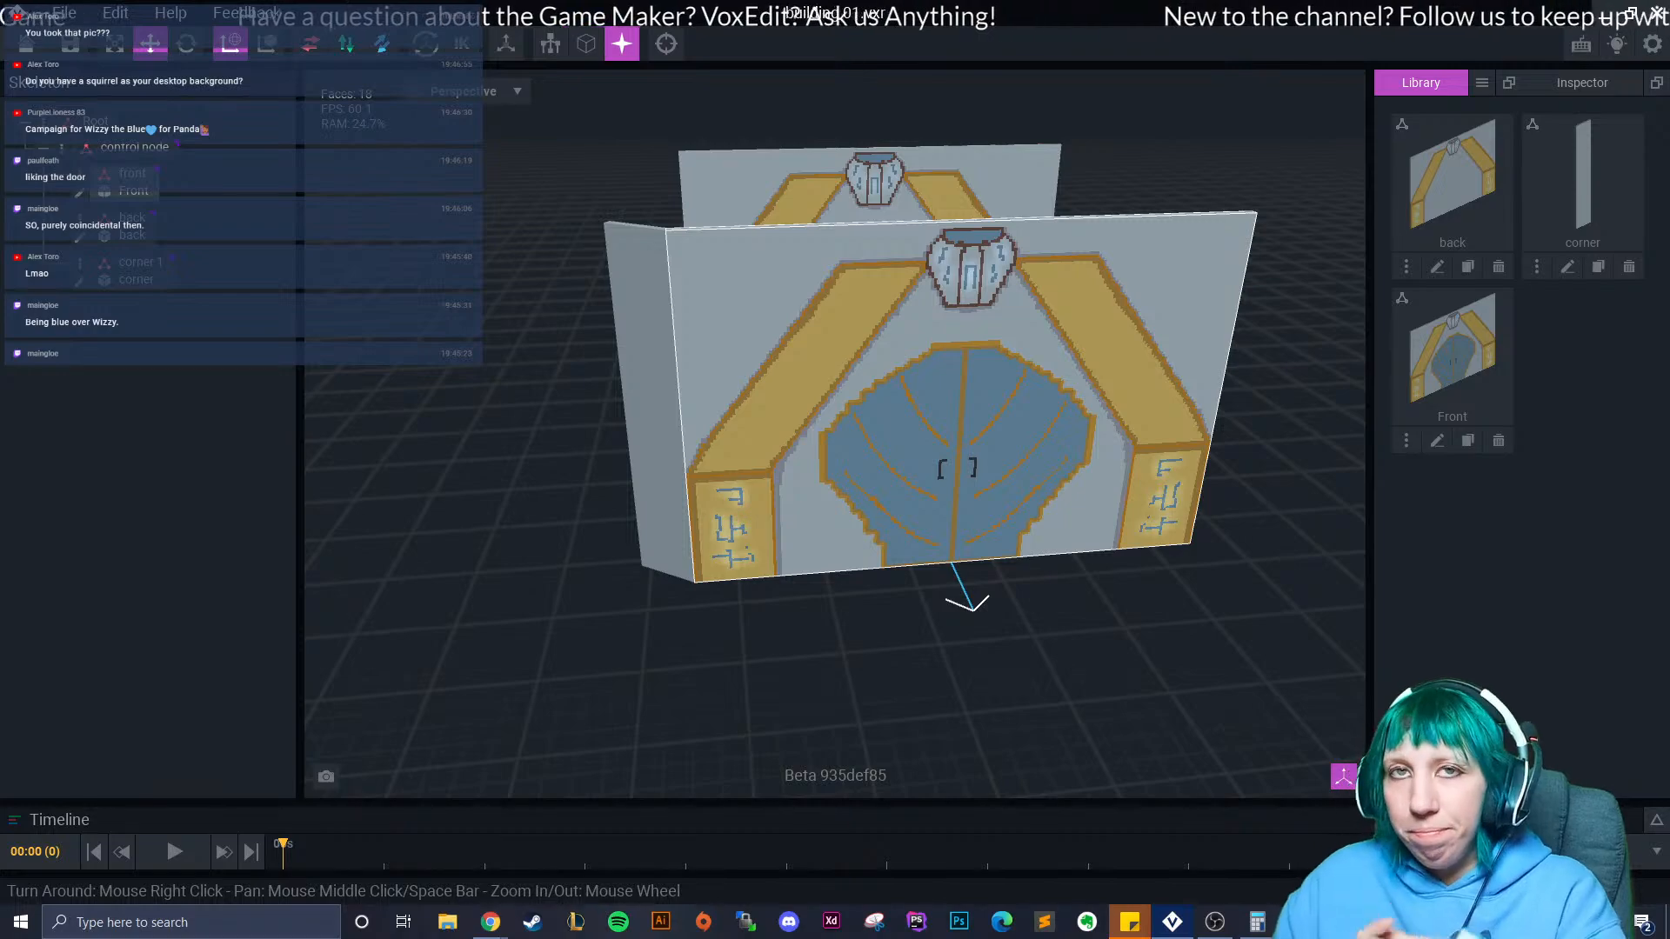
{"action": "scroll", "coordinate": [928, 478], "scroll_direction": "up", "scroll_amount": 3}
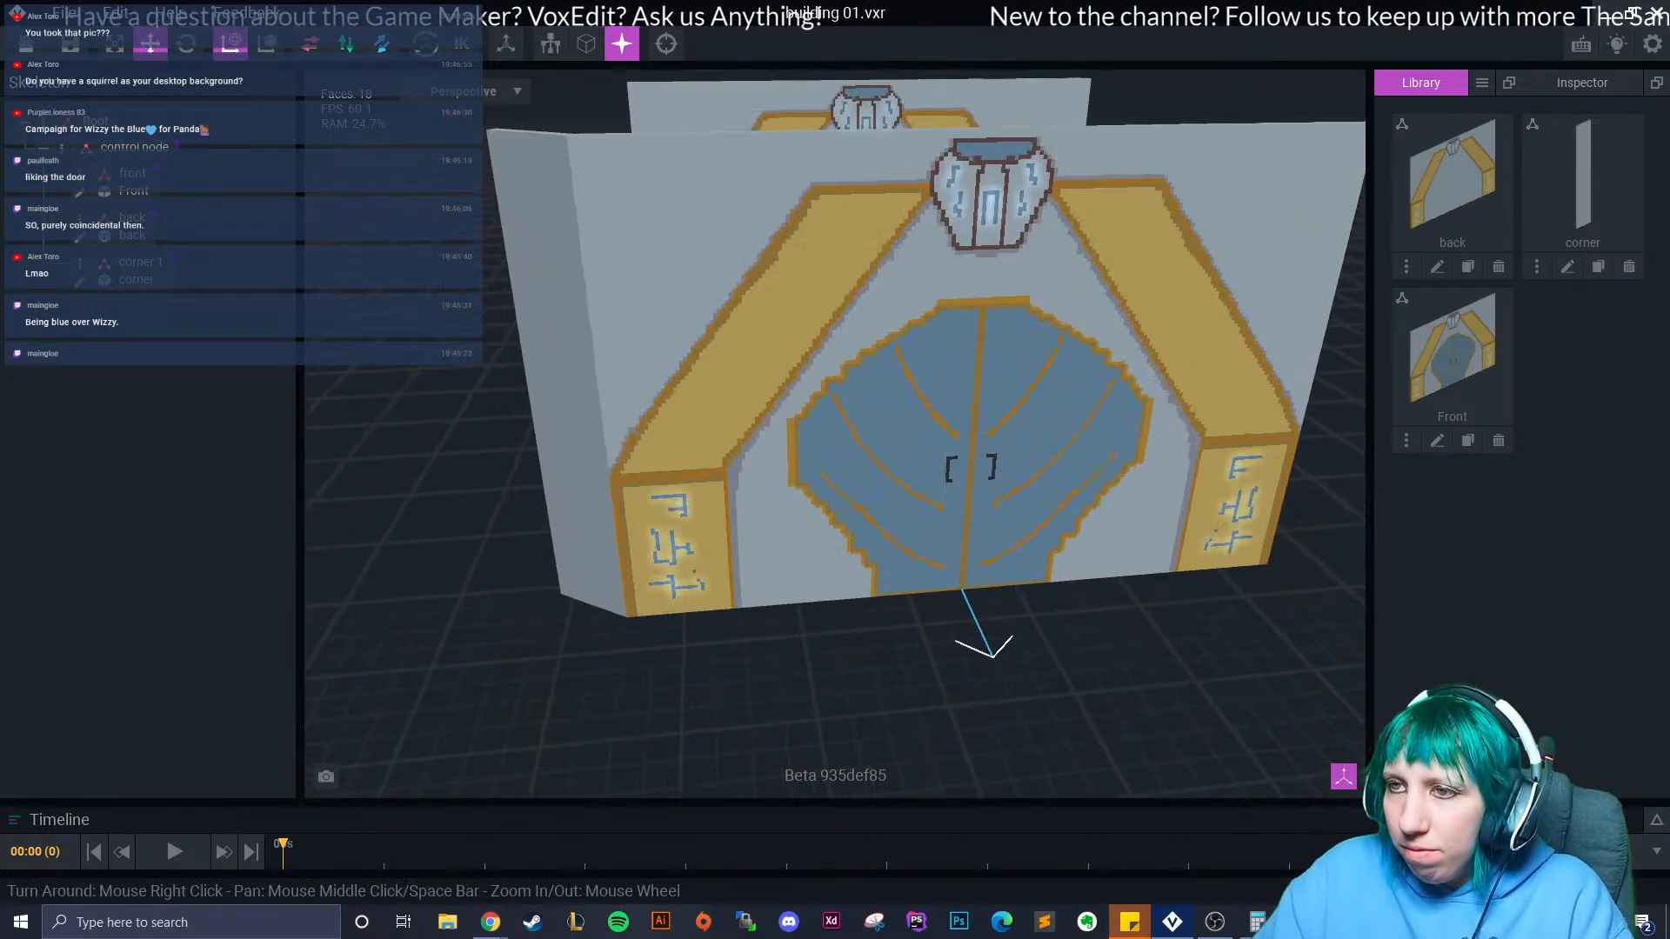
{"action": "scroll", "coordinate": [961, 622], "scroll_direction": "down", "scroll_amount": 3}
{"action": "right_click_drag", "start_coordinate": [966, 612], "coordinate": [1044, 575]}
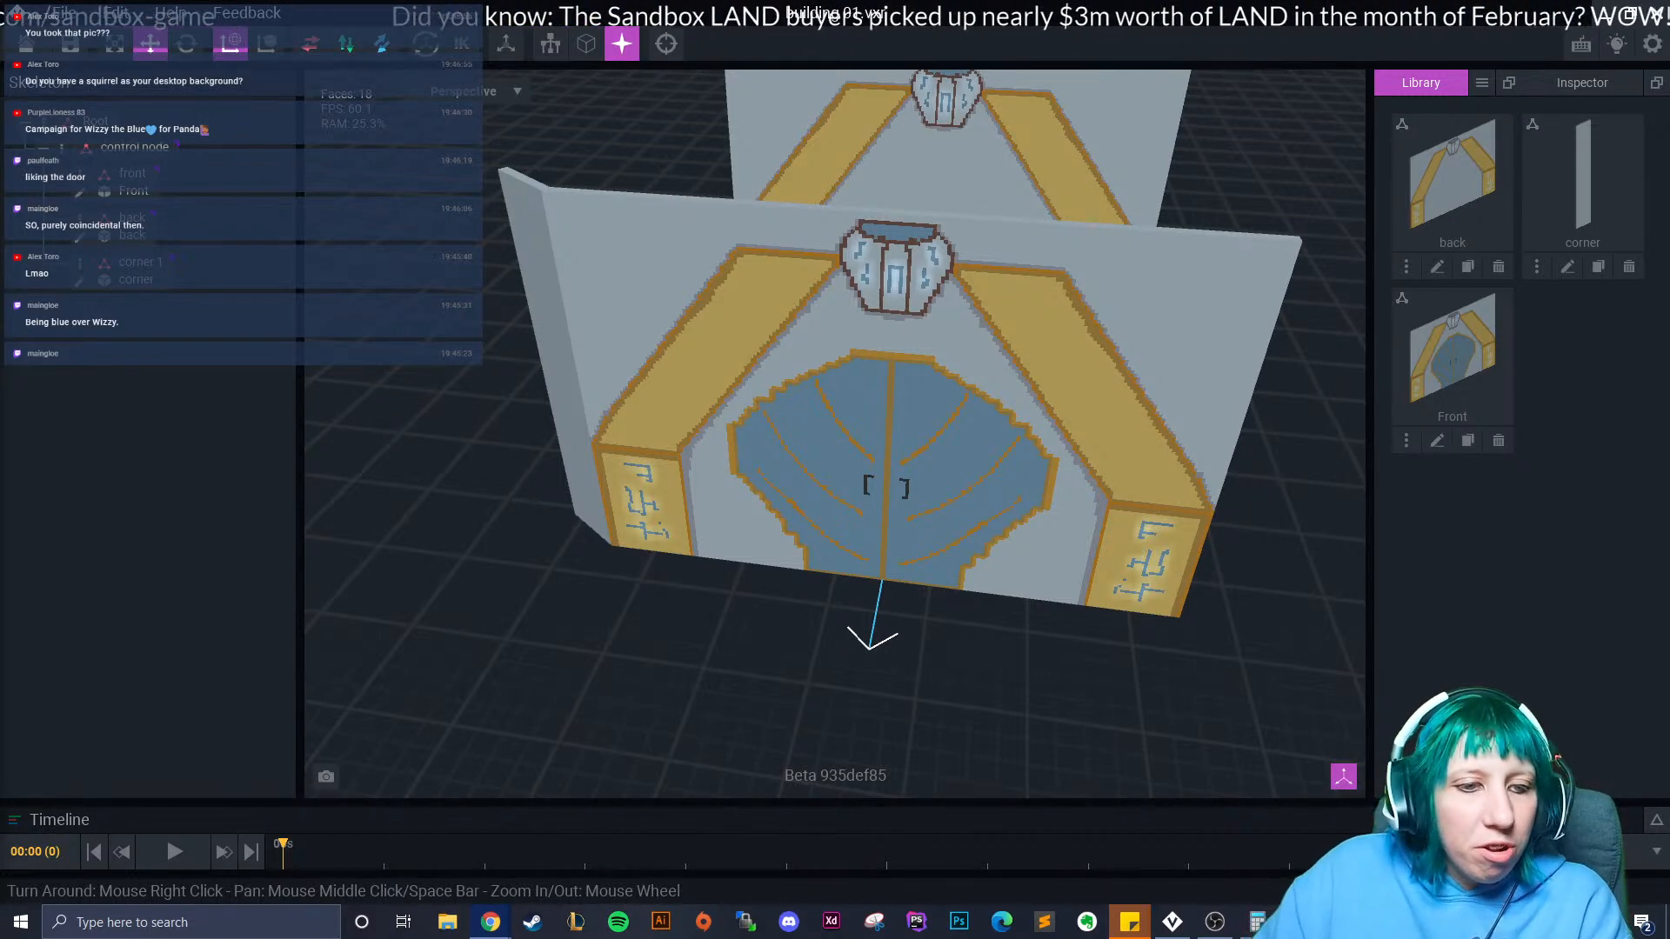
{"action": "middle_click_drag", "start_coordinate": [939, 435], "coordinate": [783, 421]}
{"action": "right_click_drag", "start_coordinate": [782, 421], "coordinate": [857, 361]}
Duplicate the corner 1 node and name the copy corner 2.
{"action": "left_click", "coordinate": [80, 264]}
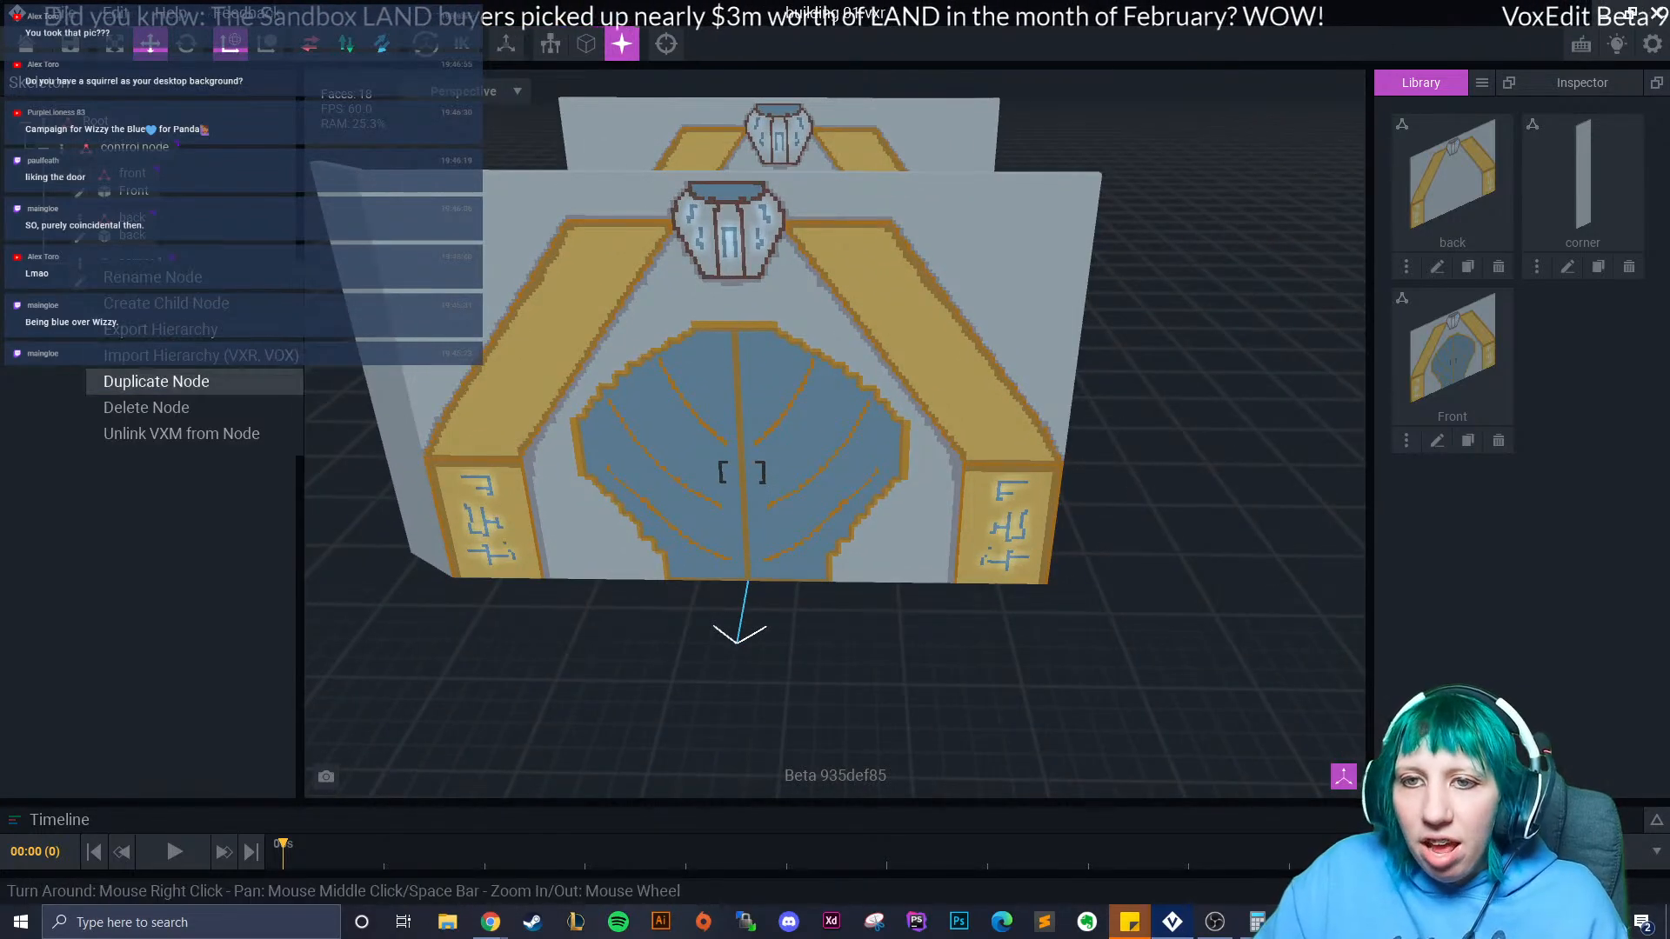
{"action": "left_click", "coordinate": [157, 383]}
{"action": "type", "text": "corner 2"}
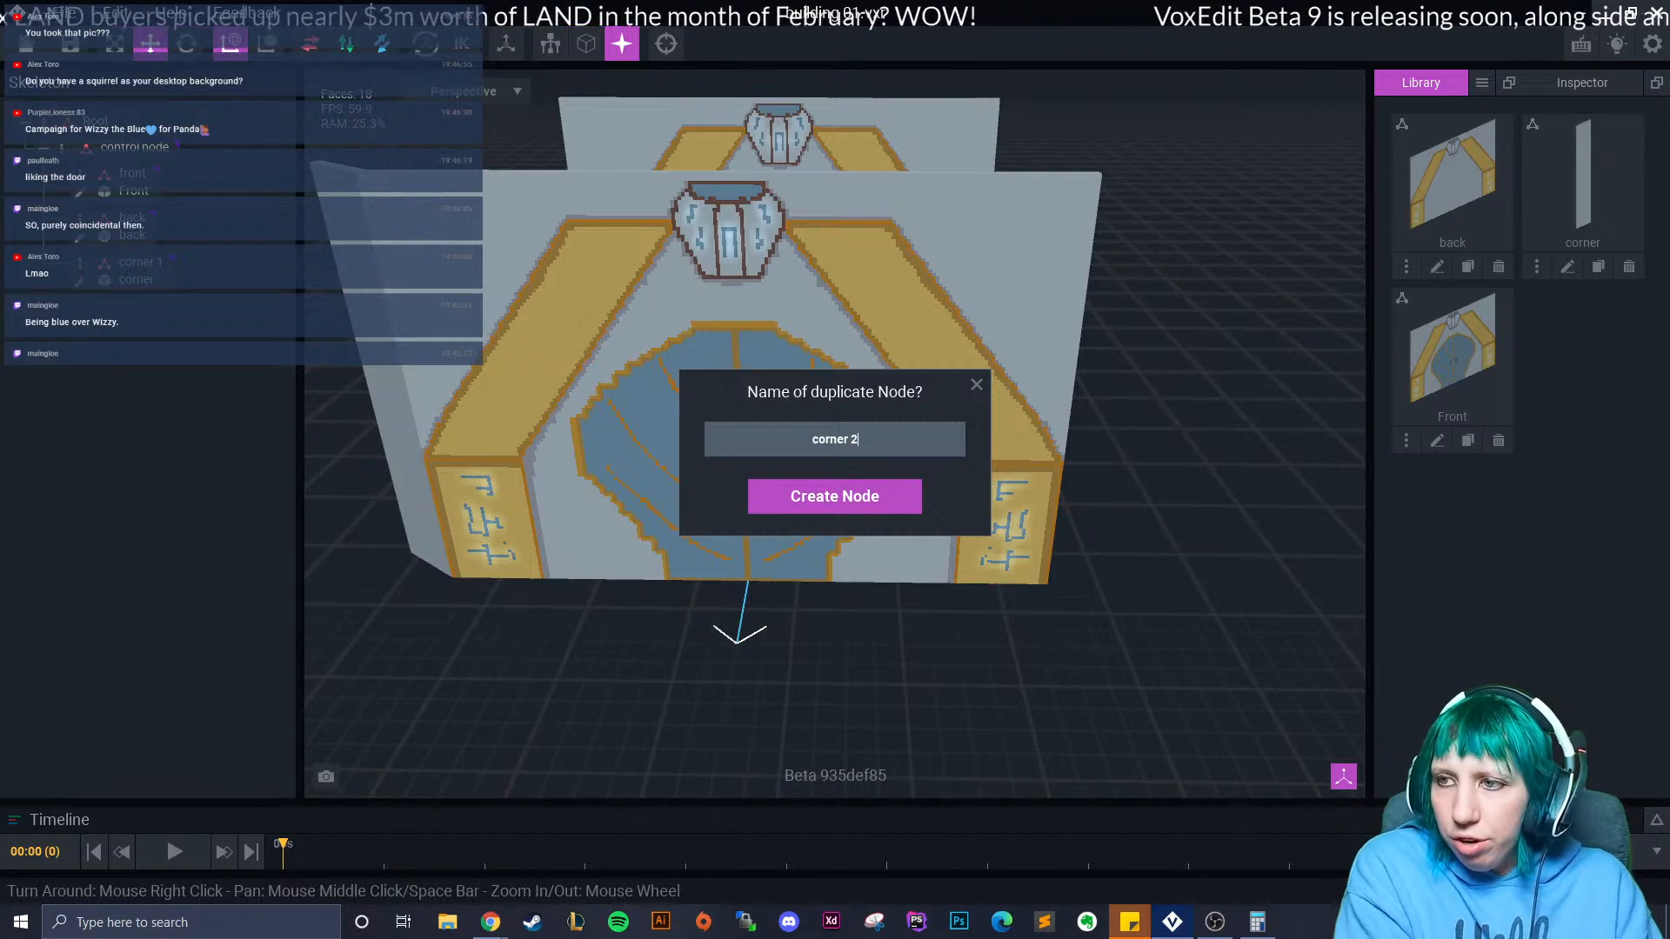
{"action": "key", "text": "Return"}
Move the corner 2 panel across to the Front wall's opposite outer edge.
{"action": "left_click_drag", "start_coordinate": [372, 525], "coordinate": [931, 835]}
{"action": "middle_click_drag", "start_coordinate": [944, 770], "coordinate": [831, 596]}
{"action": "left_click_drag", "start_coordinate": [771, 734], "coordinate": [977, 533]}
{"action": "scroll", "coordinate": [966, 513], "scroll_direction": "up", "scroll_amount": 1}
{"action": "left_click_drag", "start_coordinate": [942, 462], "coordinate": [894, 447]}
{"action": "left_click_drag", "start_coordinate": [938, 526], "coordinate": [974, 492]}
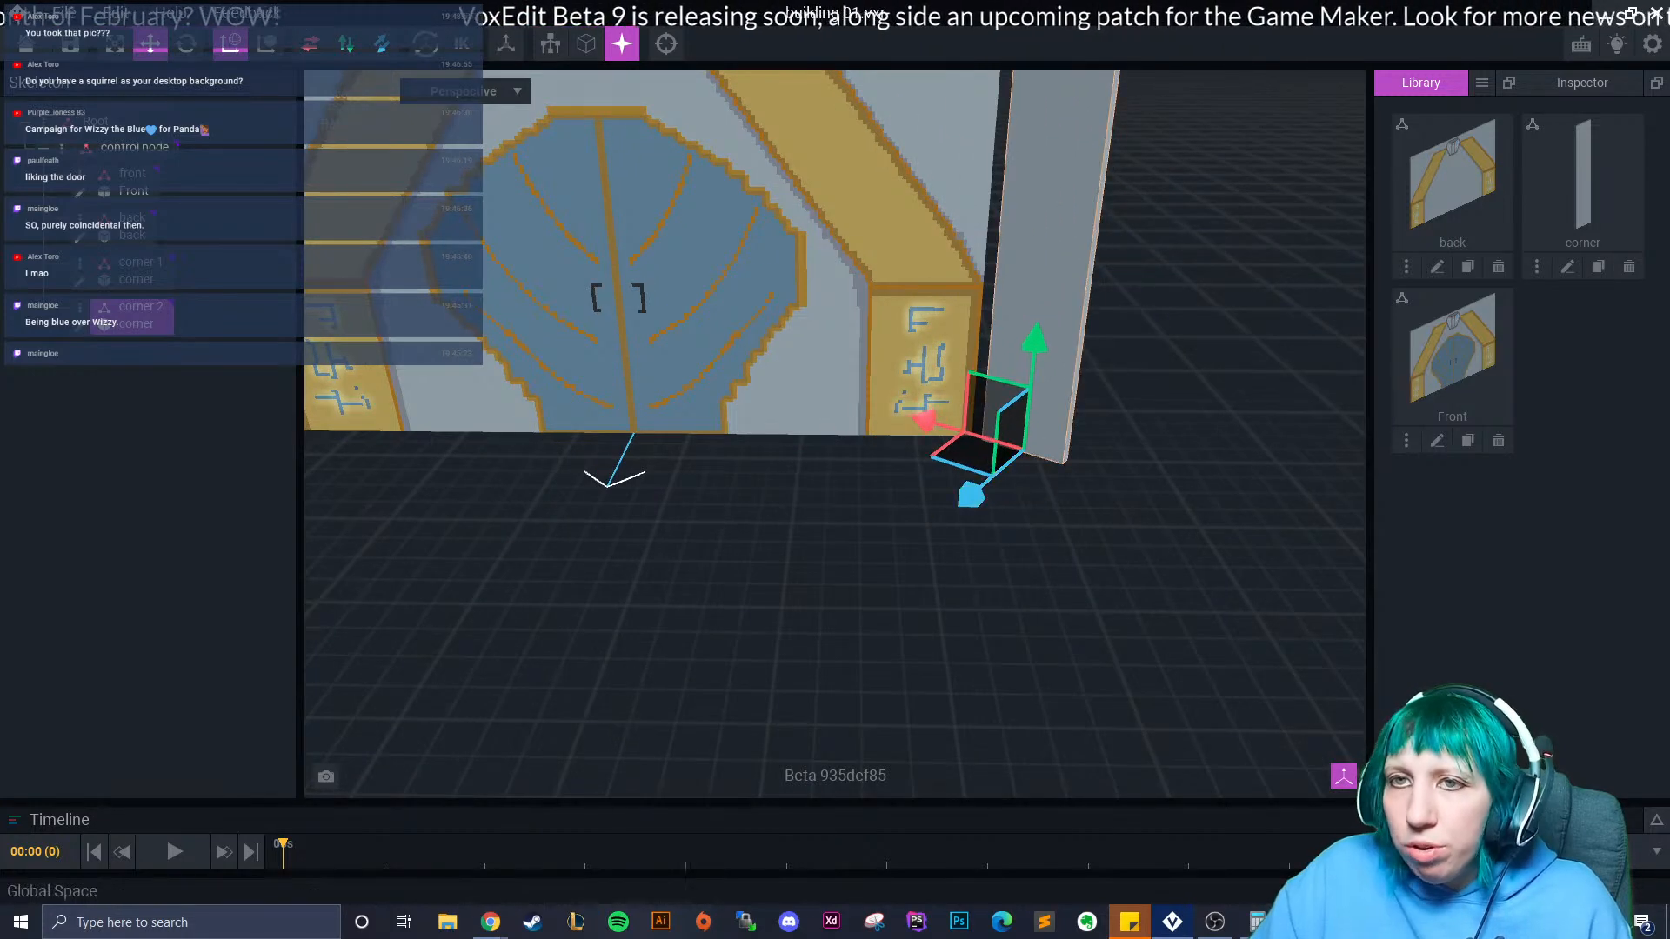
Rotate the corner 2 panel about its vertical axis and compare its angle with the corner 1 panel from behind and in front.
{"action": "key", "text": "e"}
{"action": "left_click_drag", "start_coordinate": [1074, 533], "coordinate": [1135, 492]}
{"action": "middle_click_drag", "start_coordinate": [870, 365], "coordinate": [973, 481]}
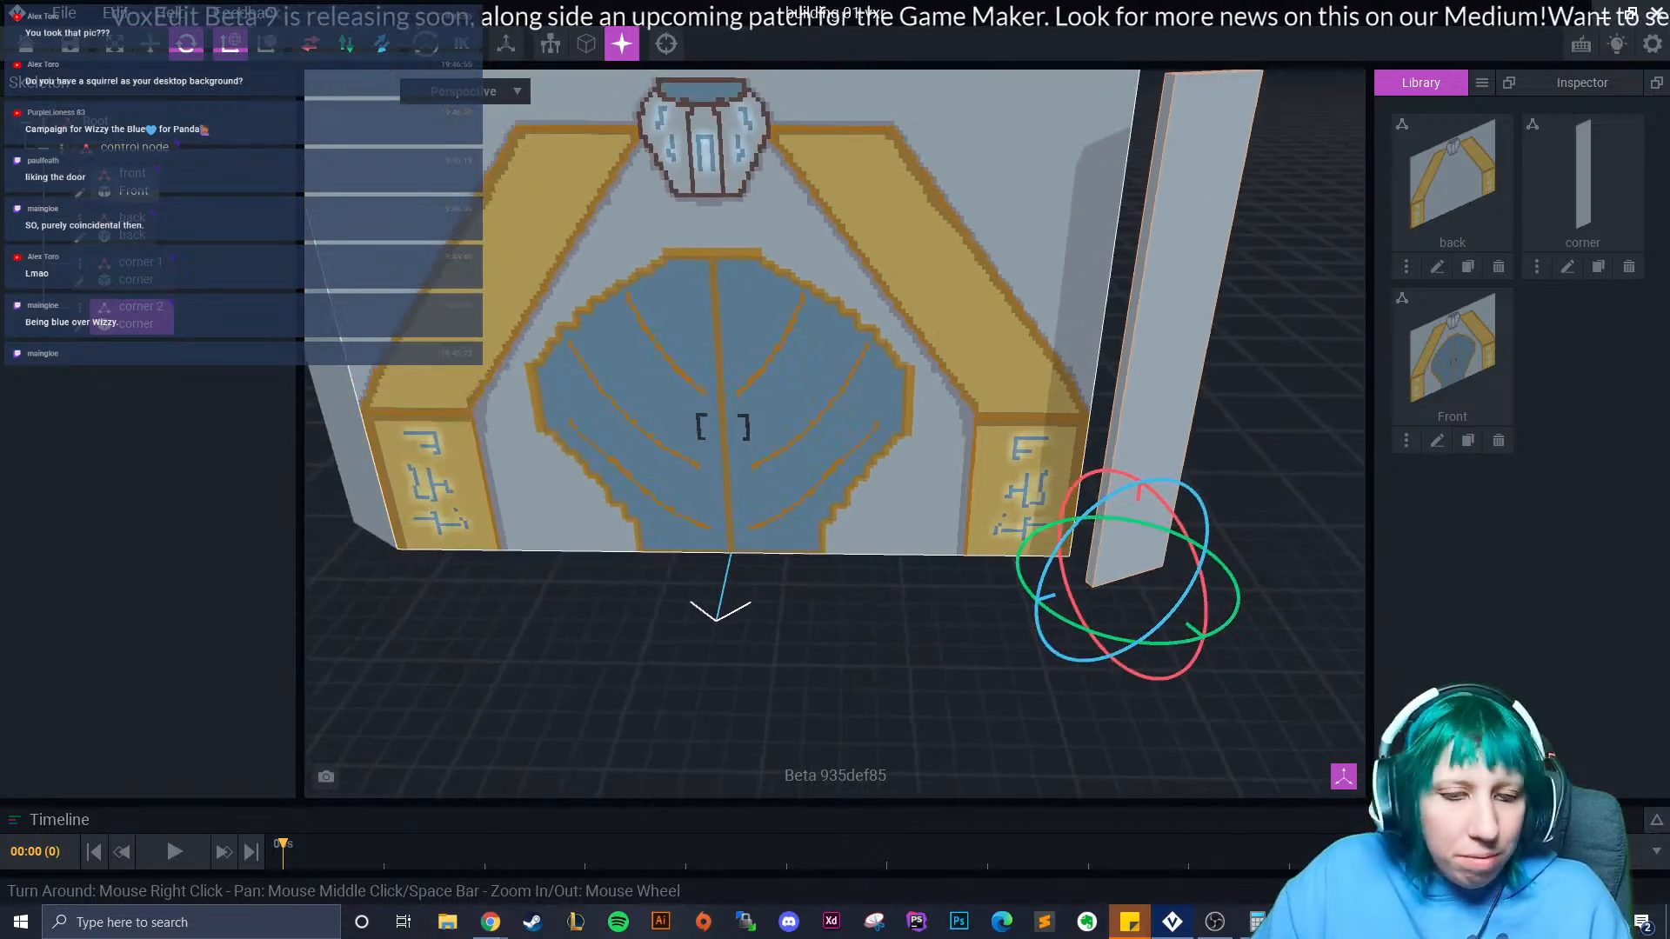
{"action": "scroll", "coordinate": [972, 480], "scroll_direction": "down", "scroll_amount": 3}
{"action": "middle_click_drag", "start_coordinate": [913, 348], "coordinate": [921, 461]}
{"action": "left_click", "coordinate": [905, 231]}
{"action": "right_click_drag", "start_coordinate": [1049, 474], "coordinate": [878, 500]}
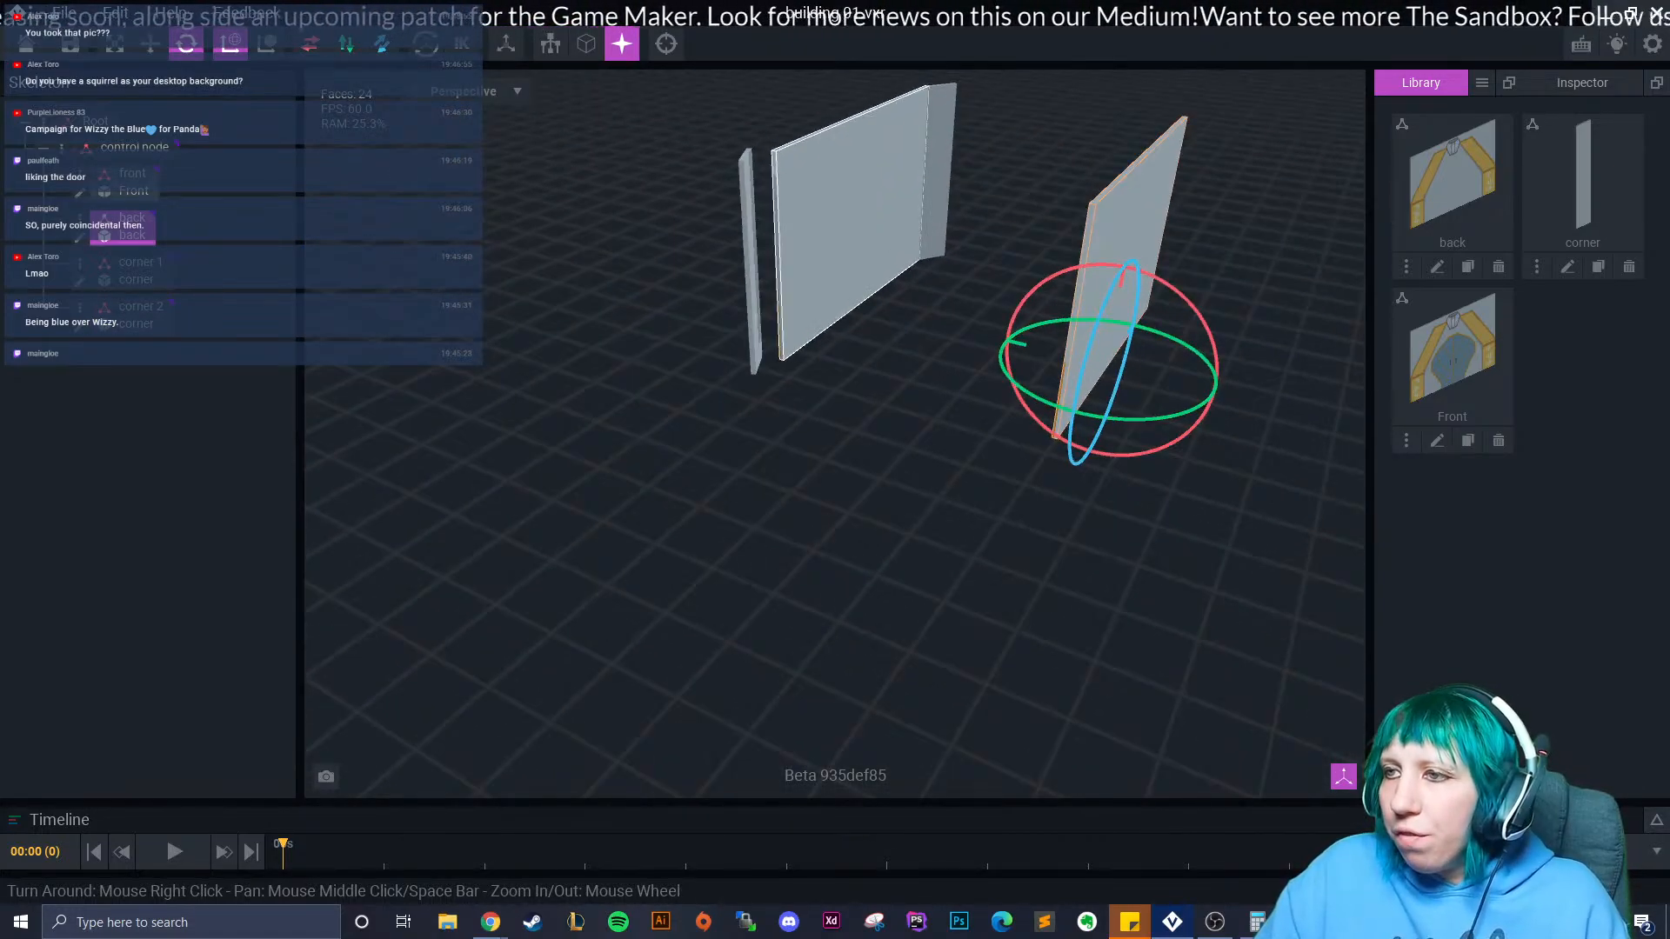
{"action": "left_click", "coordinate": [892, 228]}
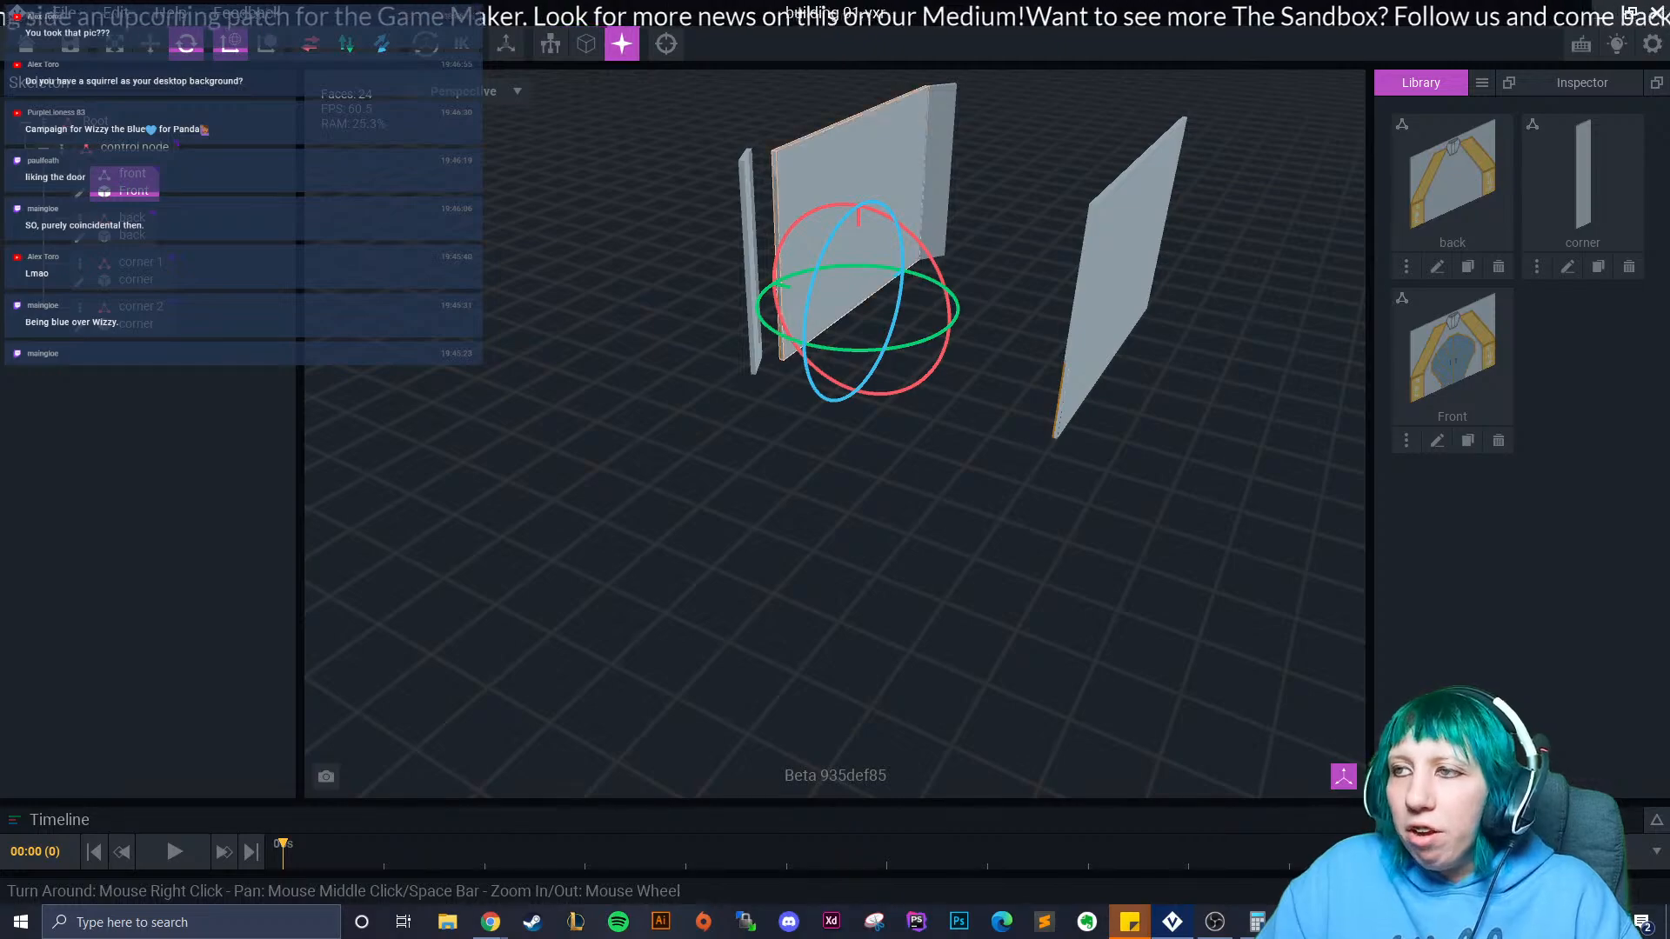
{"action": "right_click_drag", "start_coordinate": [1009, 409], "coordinate": [687, 407]}
{"action": "left_click", "coordinate": [588, 301]}
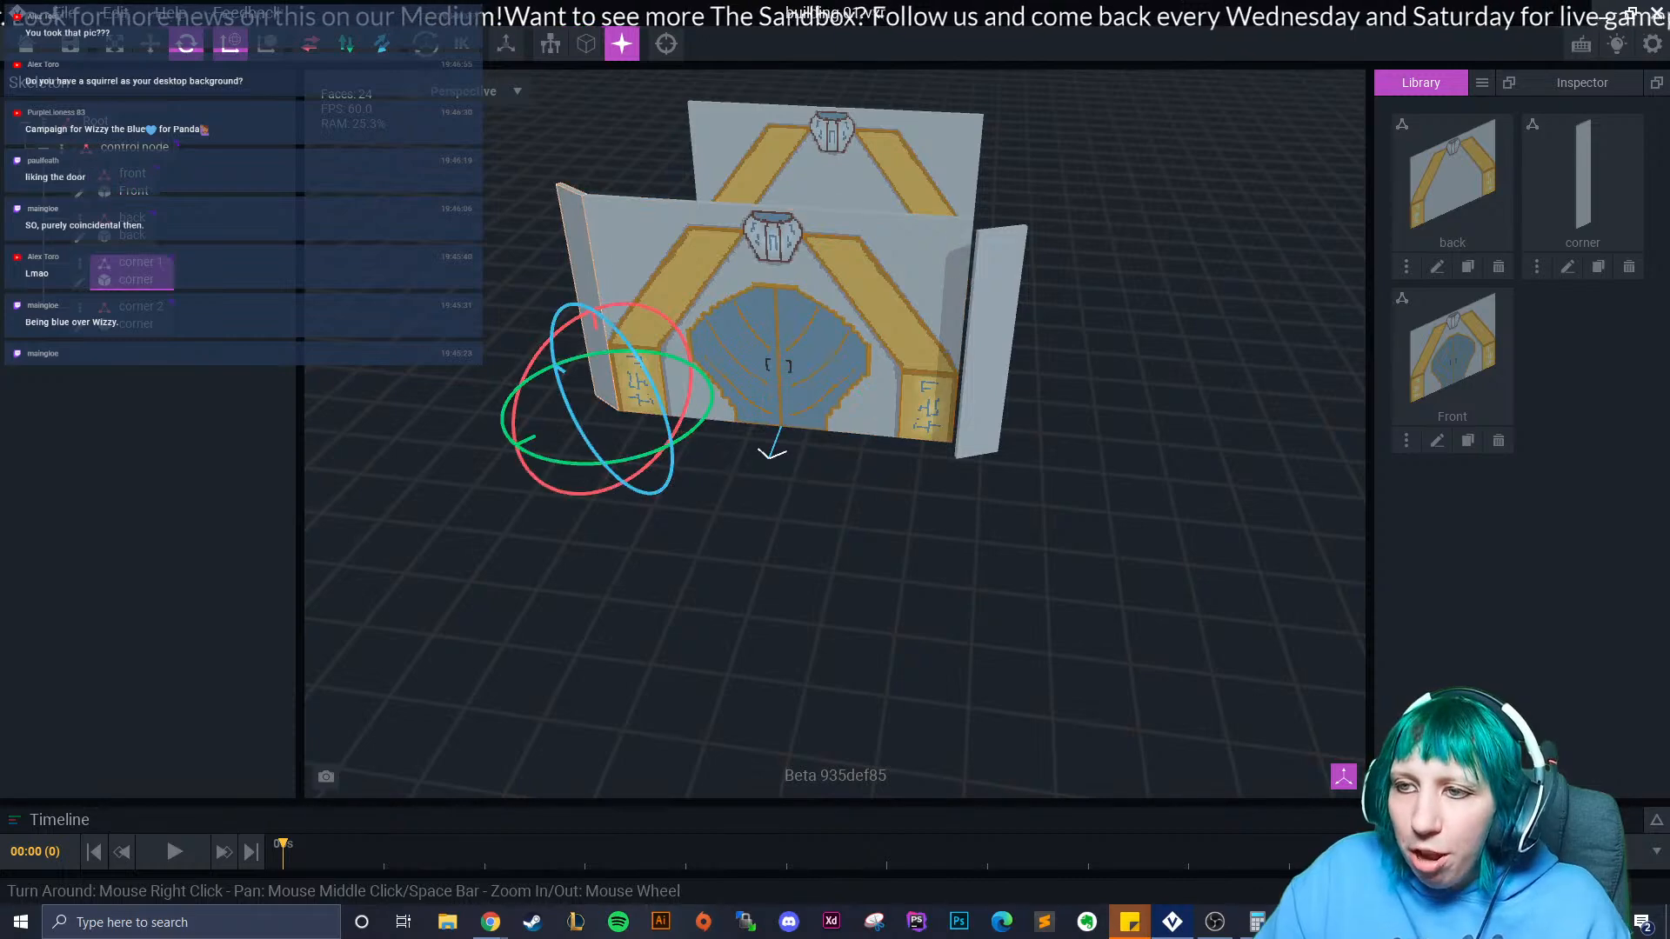
Adjust the corner 2 panel's vertical-axis rotation so it angles back from the Front wall, mirroring corner 1.
{"action": "left_click", "coordinate": [993, 344]}
{"action": "left_click_drag", "start_coordinate": [1015, 519], "coordinate": [964, 519]}
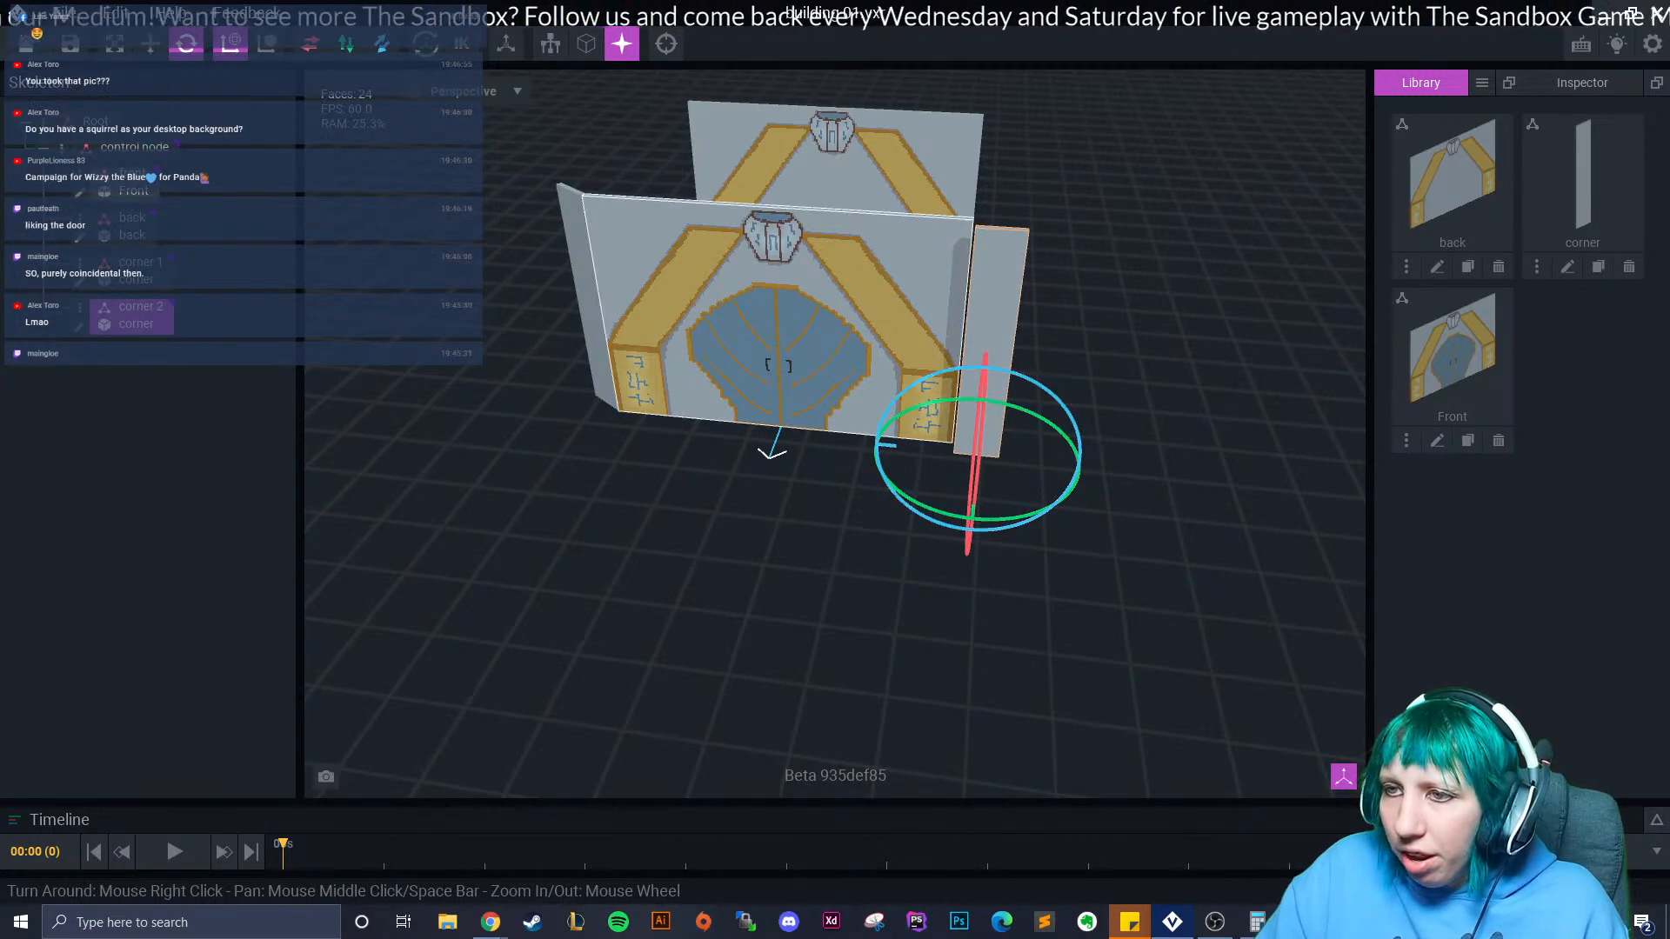
{"action": "left_click", "coordinate": [601, 348]}
{"action": "left_click", "coordinate": [993, 348]}
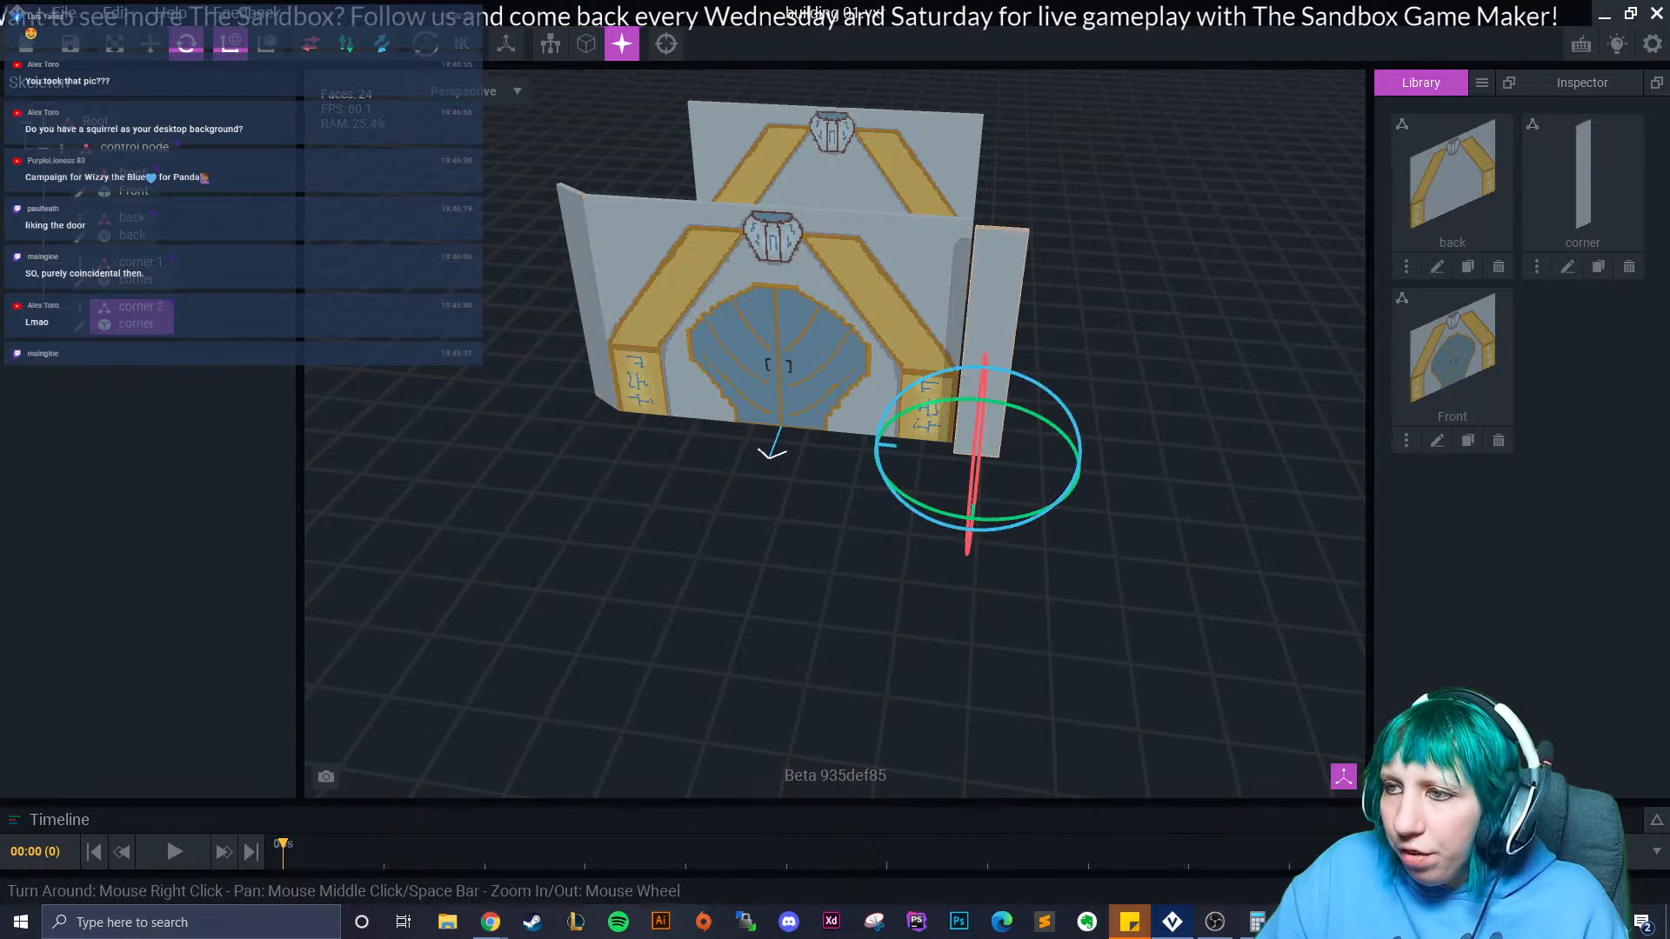
{"action": "left_click_drag", "start_coordinate": [960, 520], "coordinate": [1038, 530]}
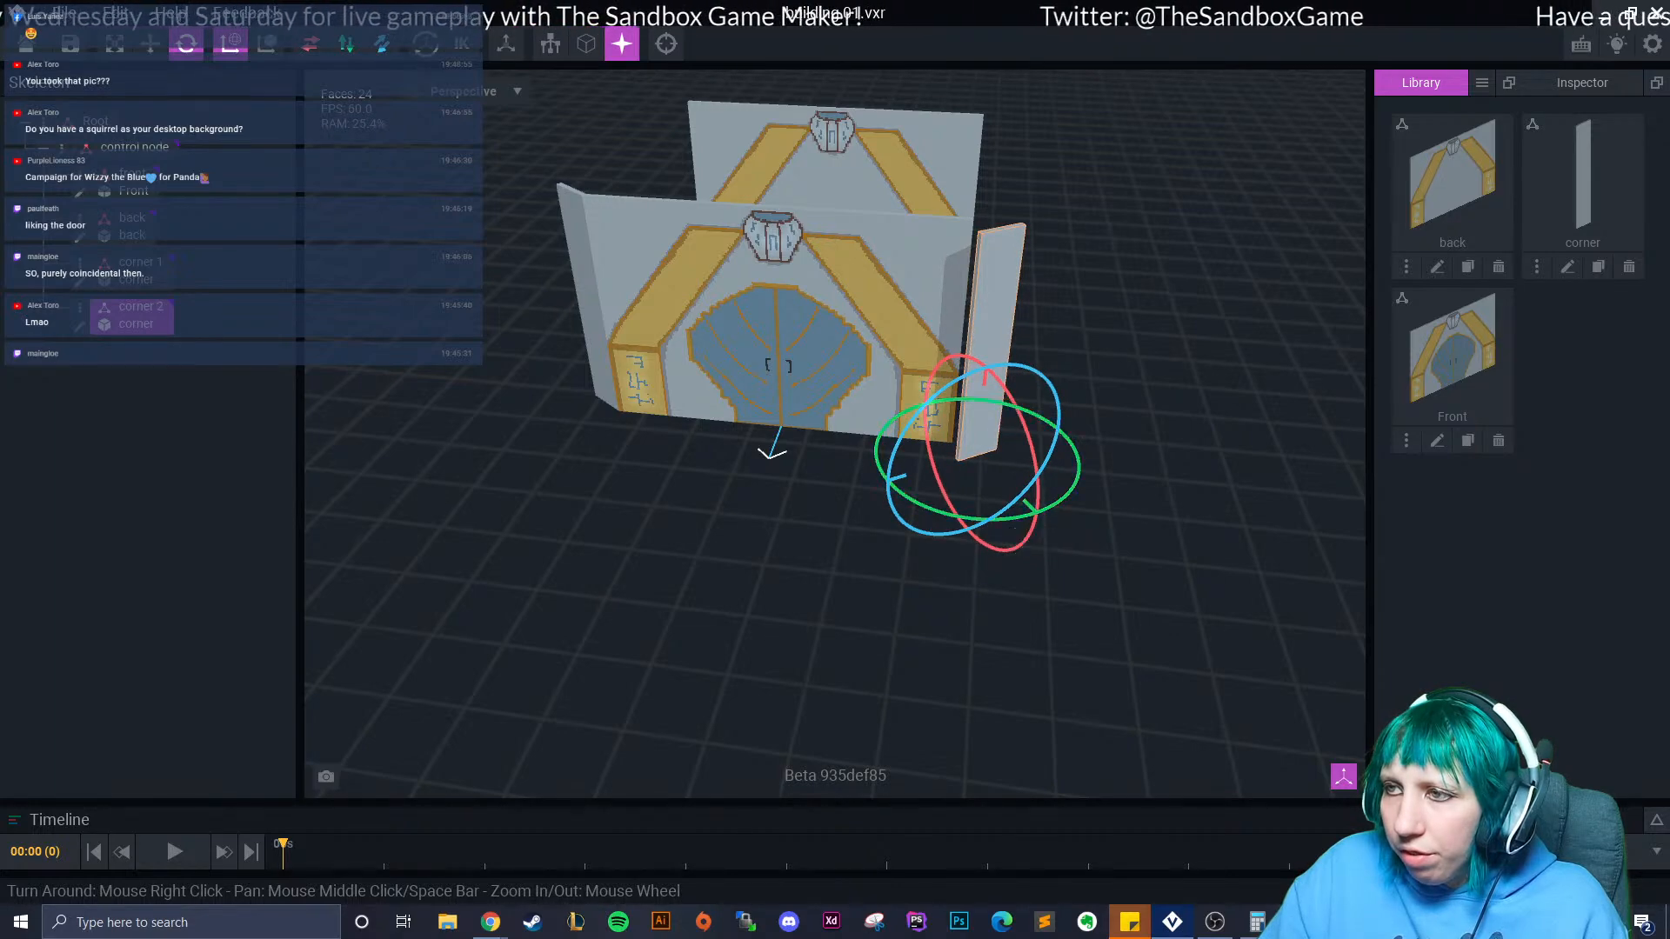
Move the corner 2 panel back and sideways until it meets the Front wall's outer edge.
{"action": "scroll", "coordinate": [1035, 530], "scroll_direction": "up", "scroll_amount": 3}
{"action": "middle_click_drag", "start_coordinate": [1036, 531], "coordinate": [896, 553]}
{"action": "left_click", "coordinate": [150, 43]}
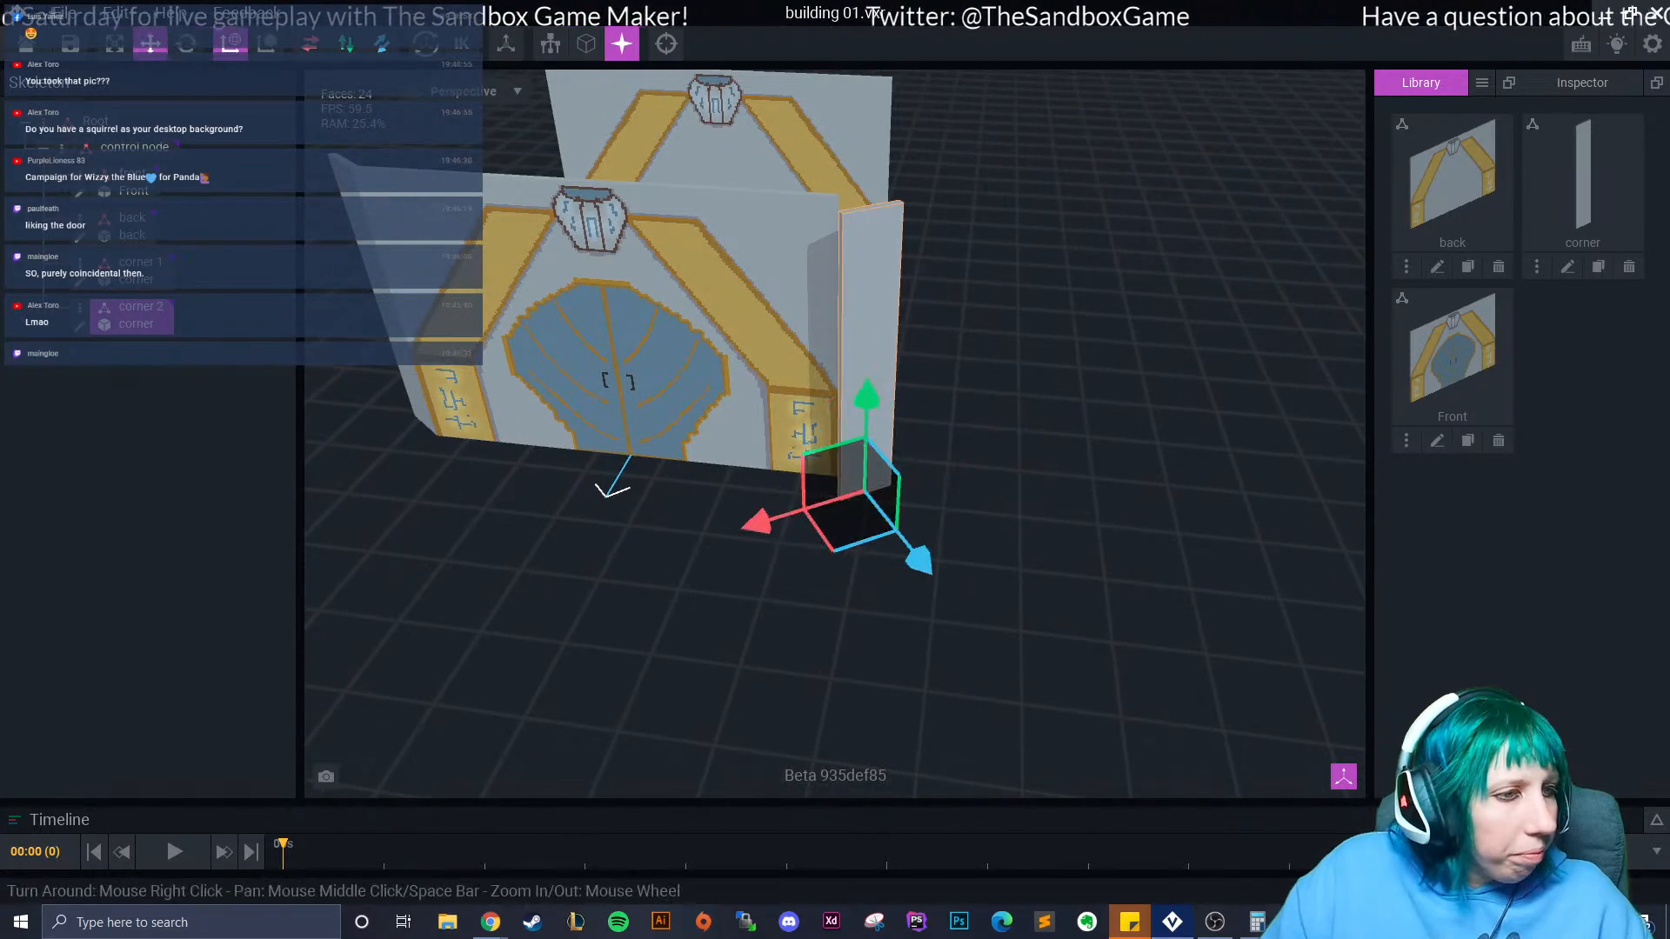
{"action": "left_click_drag", "start_coordinate": [915, 558], "coordinate": [900, 536]}
{"action": "left_click_drag", "start_coordinate": [739, 498], "coordinate": [755, 492]}
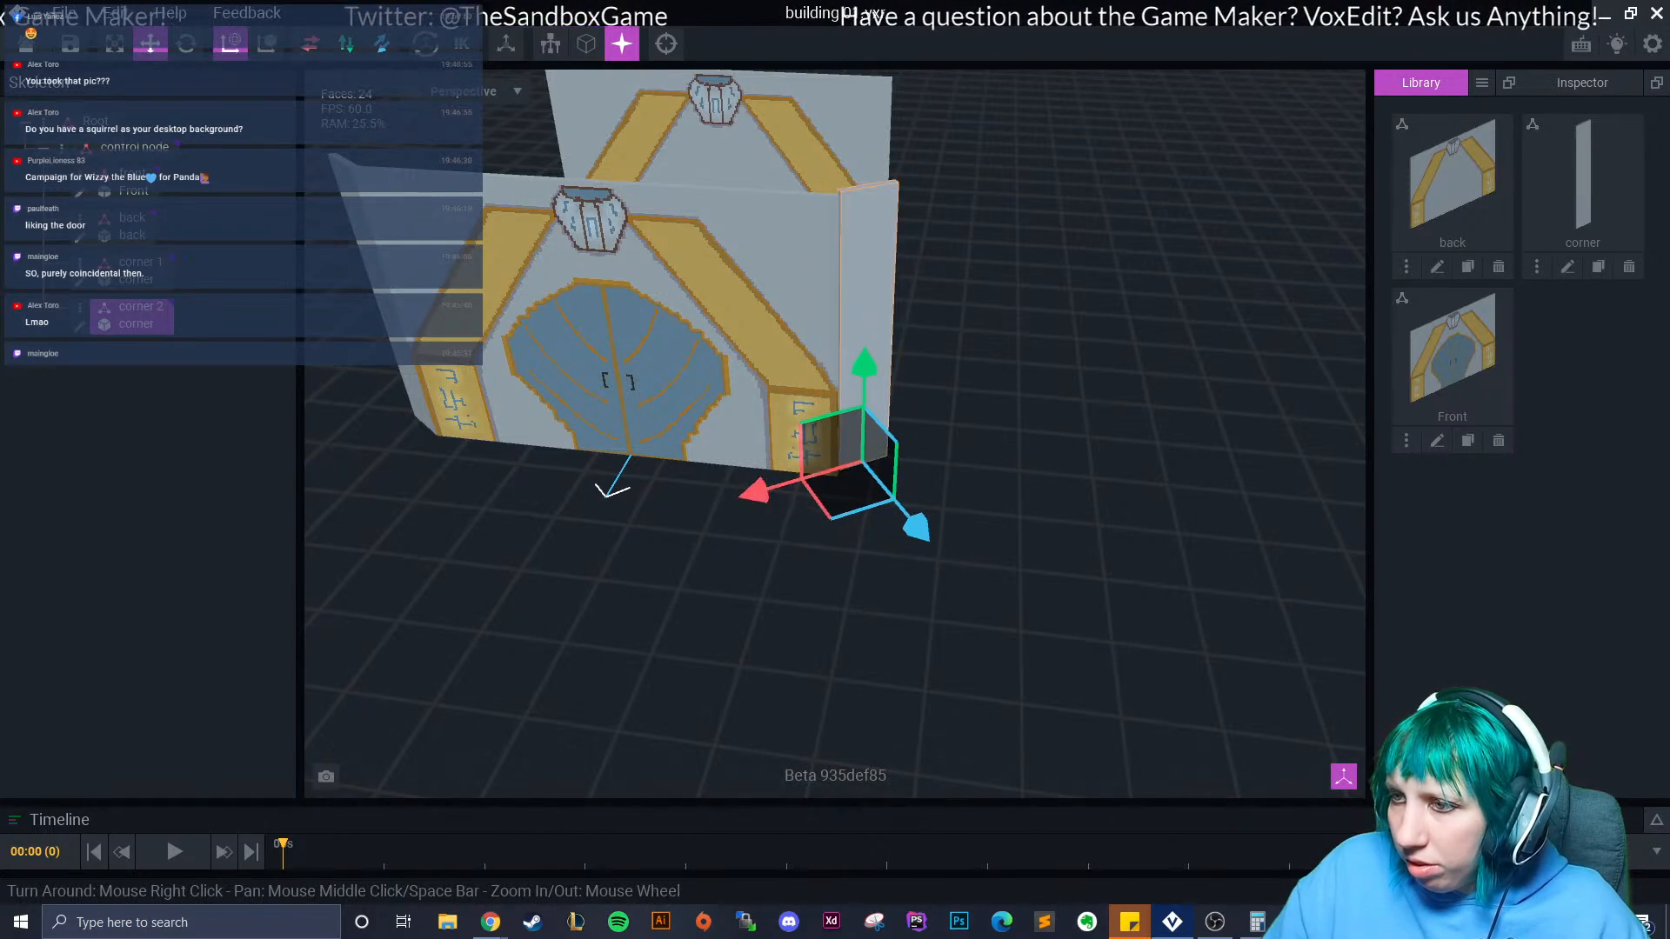
Nudge the corner 2 panel along both horizontal axes to close the seam along the Front wall's edge.
{"action": "scroll", "coordinate": [874, 470], "scroll_direction": "up", "scroll_amount": 2}
{"action": "right_click_drag", "start_coordinate": [874, 474], "coordinate": [1046, 535]}
{"action": "scroll", "coordinate": [878, 479], "scroll_direction": "up", "scroll_amount": 2}
{"action": "scroll", "coordinate": [1044, 520], "scroll_direction": "down", "scroll_amount": 2}
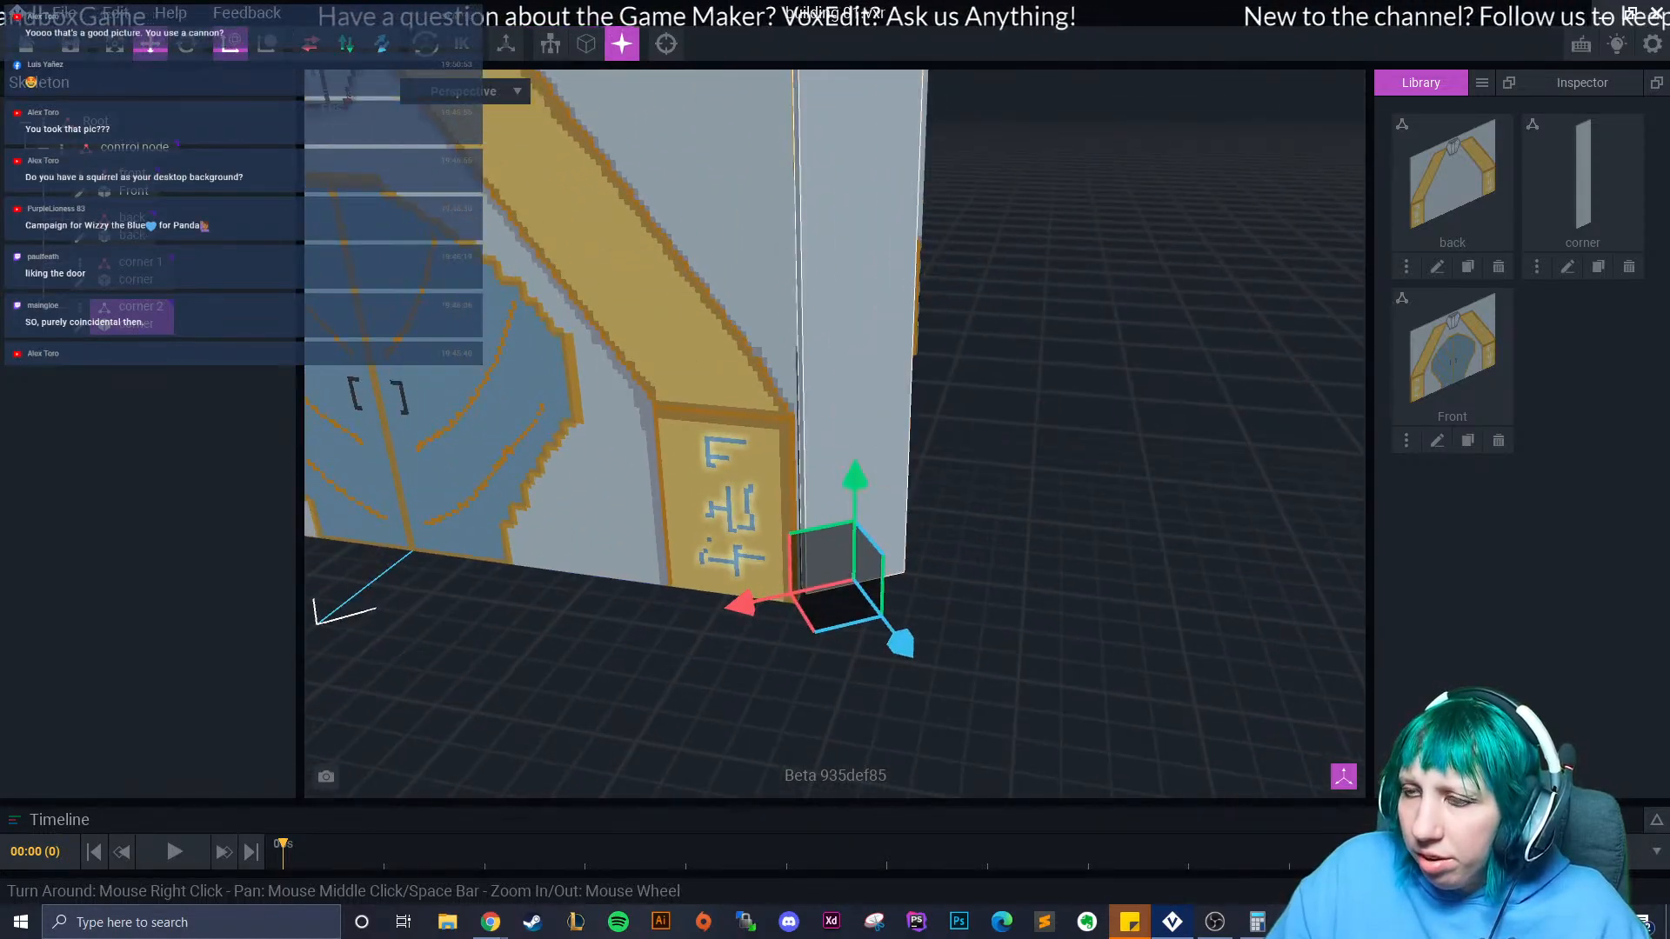
{"action": "middle_click_drag", "start_coordinate": [840, 205], "coordinate": [852, 409]}
{"action": "right_click_drag", "start_coordinate": [853, 409], "coordinate": [845, 412]}
{"action": "middle_click_drag", "start_coordinate": [845, 412], "coordinate": [794, 176]}
{"action": "left_click_drag", "start_coordinate": [696, 644], "coordinate": [687, 645]}
{"action": "left_click_drag", "start_coordinate": [835, 698], "coordinate": [837, 702]}
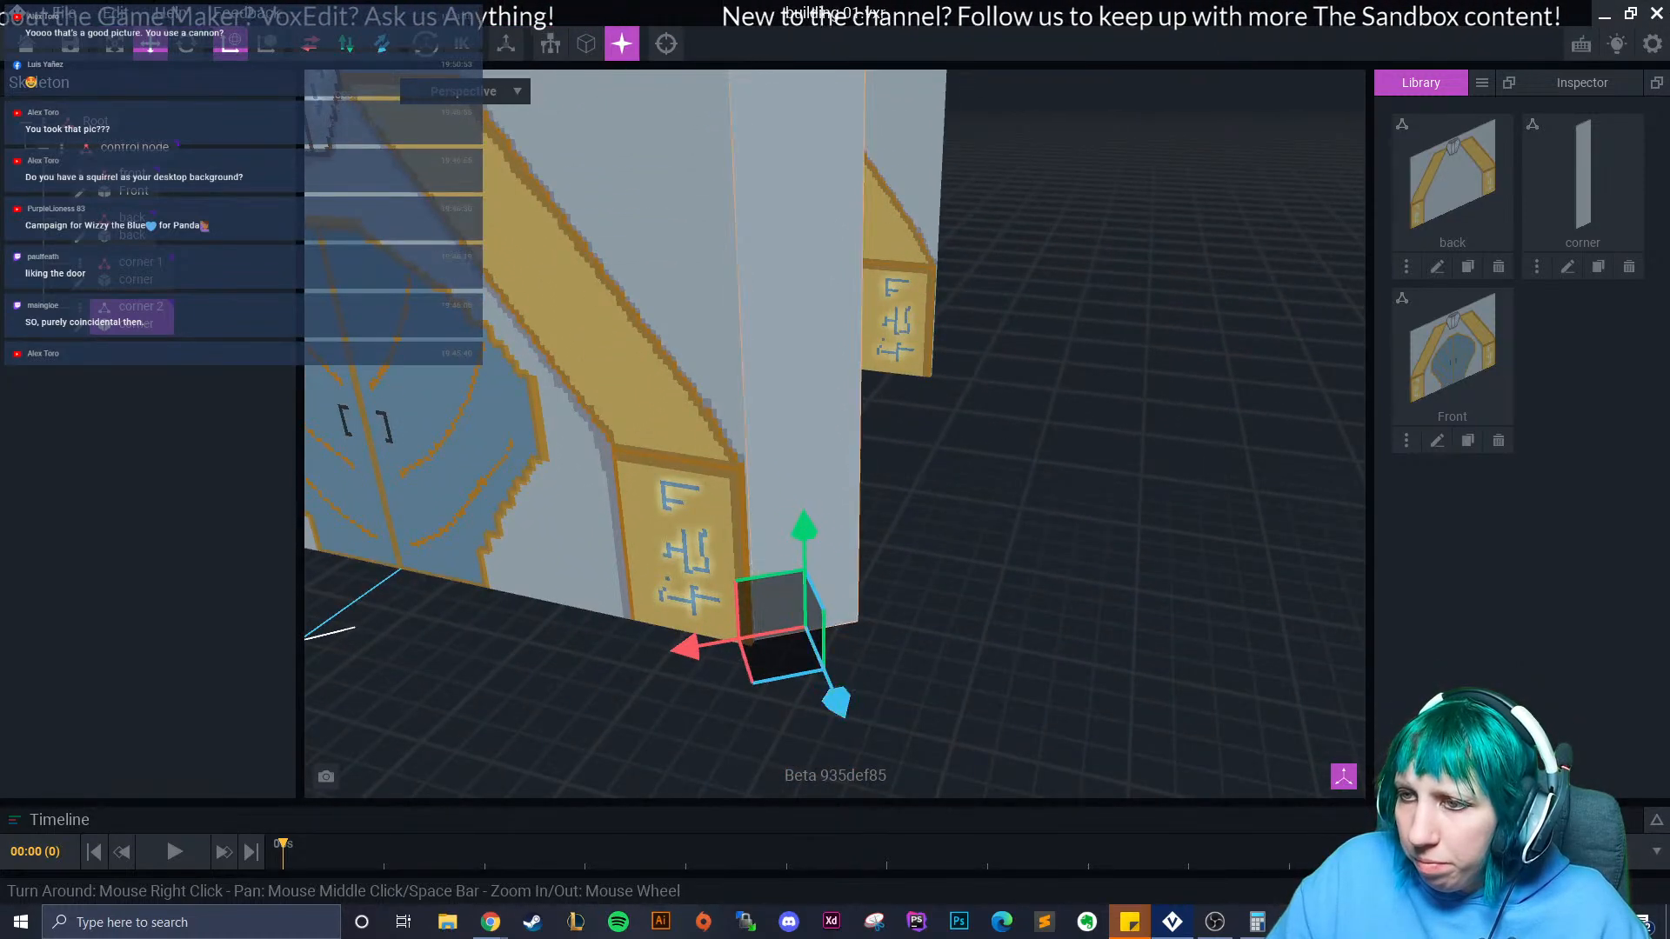
{"action": "left_click", "coordinate": [896, 644]}
{"action": "middle_click_drag", "start_coordinate": [804, 531], "coordinate": [817, 555]}
{"action": "left_click", "coordinate": [816, 555]}
{"action": "left_click_drag", "start_coordinate": [850, 722], "coordinate": [852, 728]}
Compare the placement of both corner panels on the Front wall and nudge corner 2 slightly sideways to match corner 1.
{"action": "scroll", "coordinate": [1148, 705], "scroll_direction": "down", "scroll_amount": 2}
{"action": "middle_click_drag", "start_coordinate": [852, 729], "coordinate": [1260, 722]}
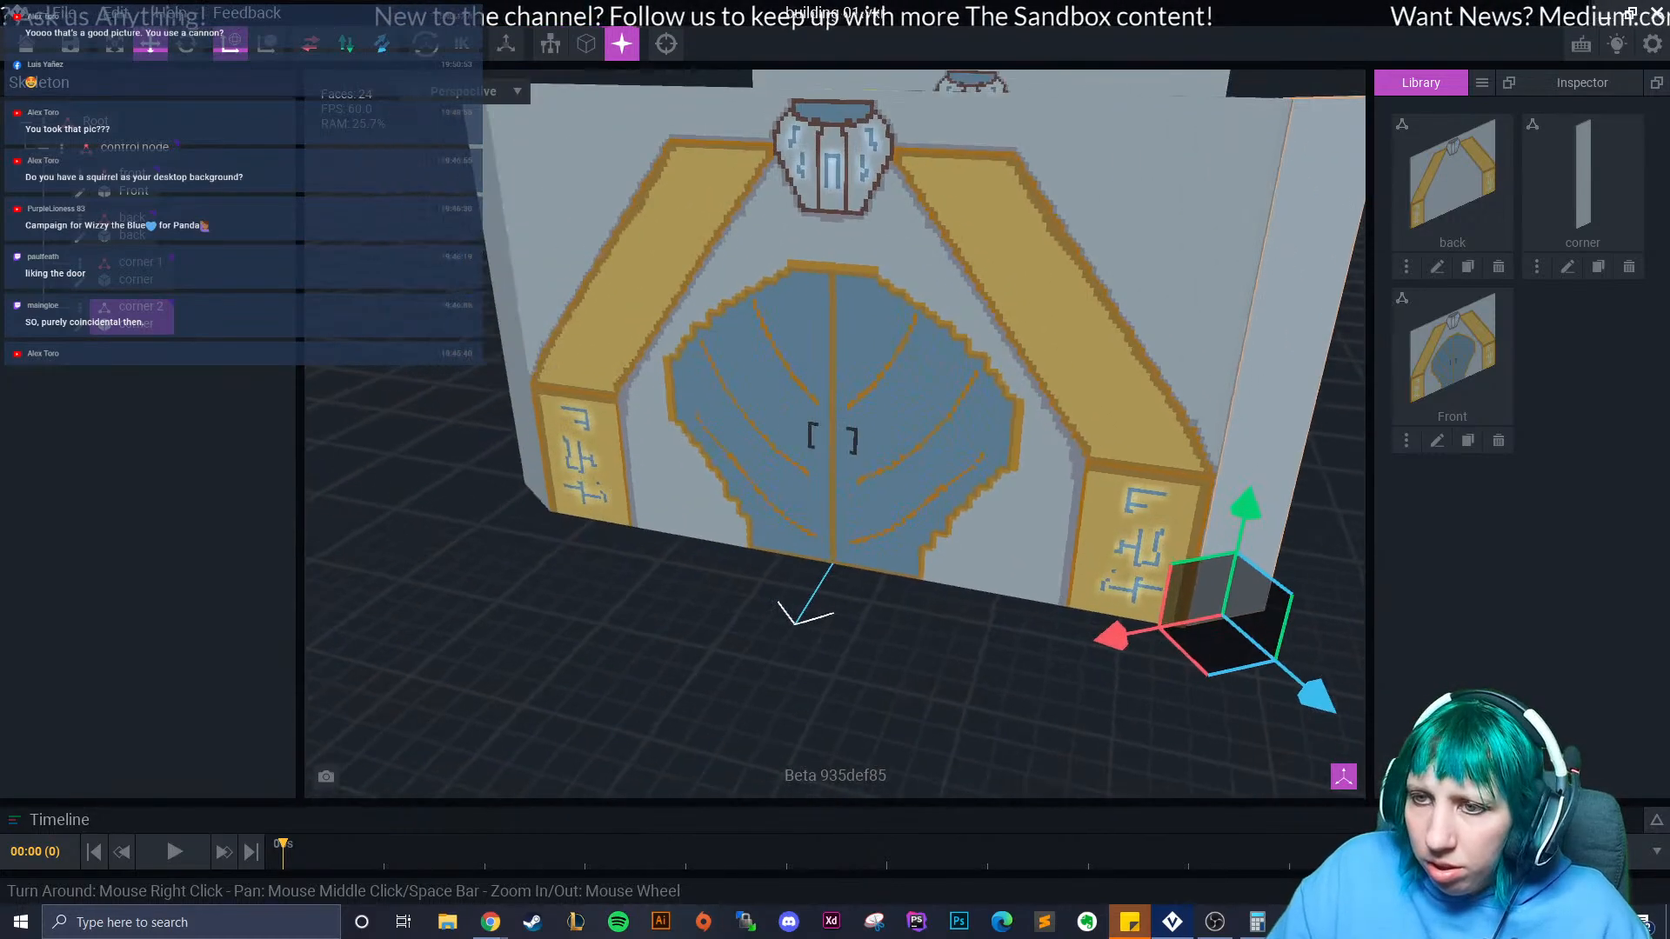
{"action": "left_click", "coordinate": [531, 473]}
{"action": "left_click", "coordinate": [1222, 600]}
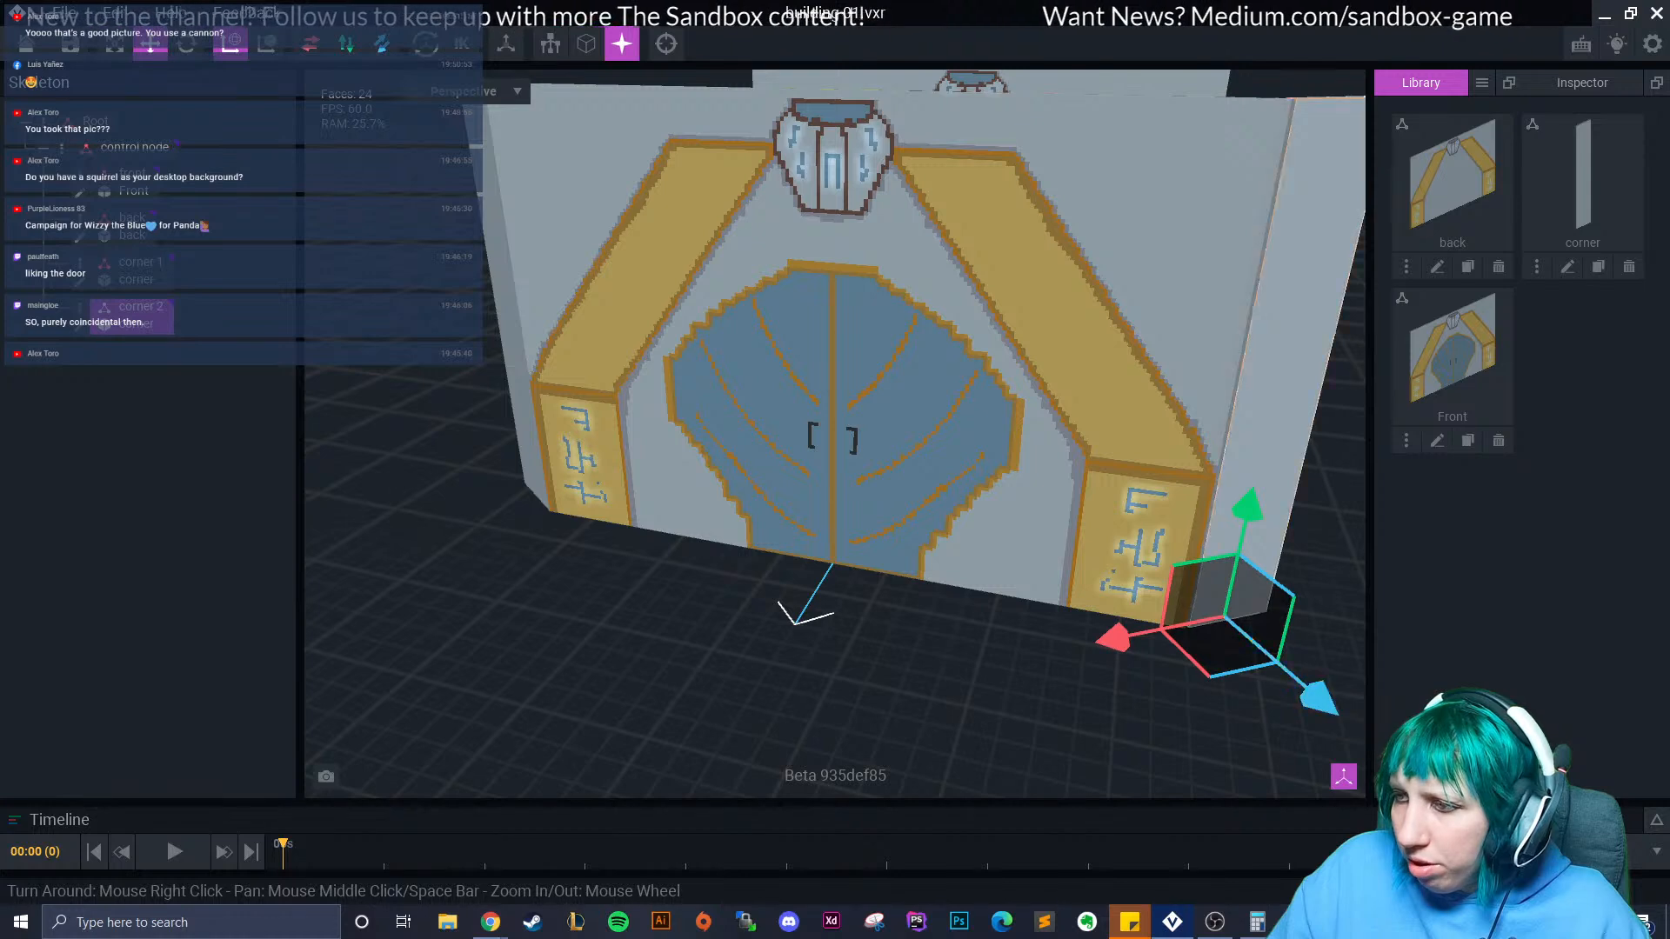
{"action": "left_click", "coordinate": [544, 461]}
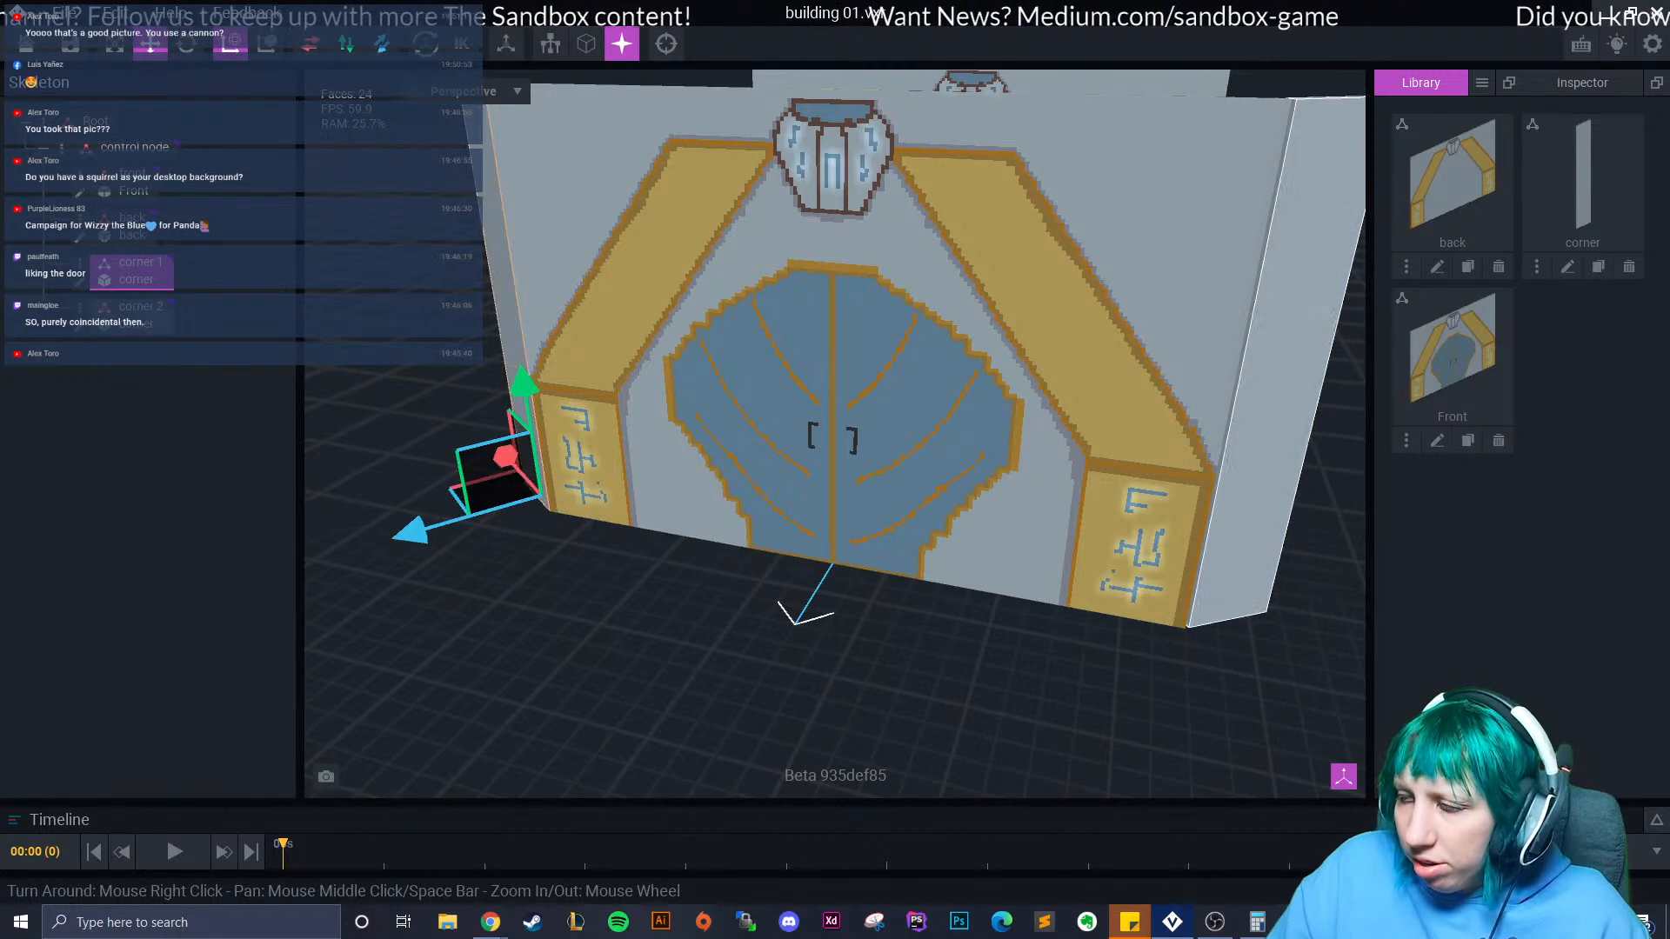
{"action": "left_click", "coordinate": [1235, 566]}
{"action": "left_click_drag", "start_coordinate": [1115, 638], "coordinate": [1110, 640]}
{"action": "left_click", "coordinate": [527, 462]}
{"action": "left_click", "coordinate": [1220, 591]}
{"action": "left_click", "coordinate": [1044, 648]}
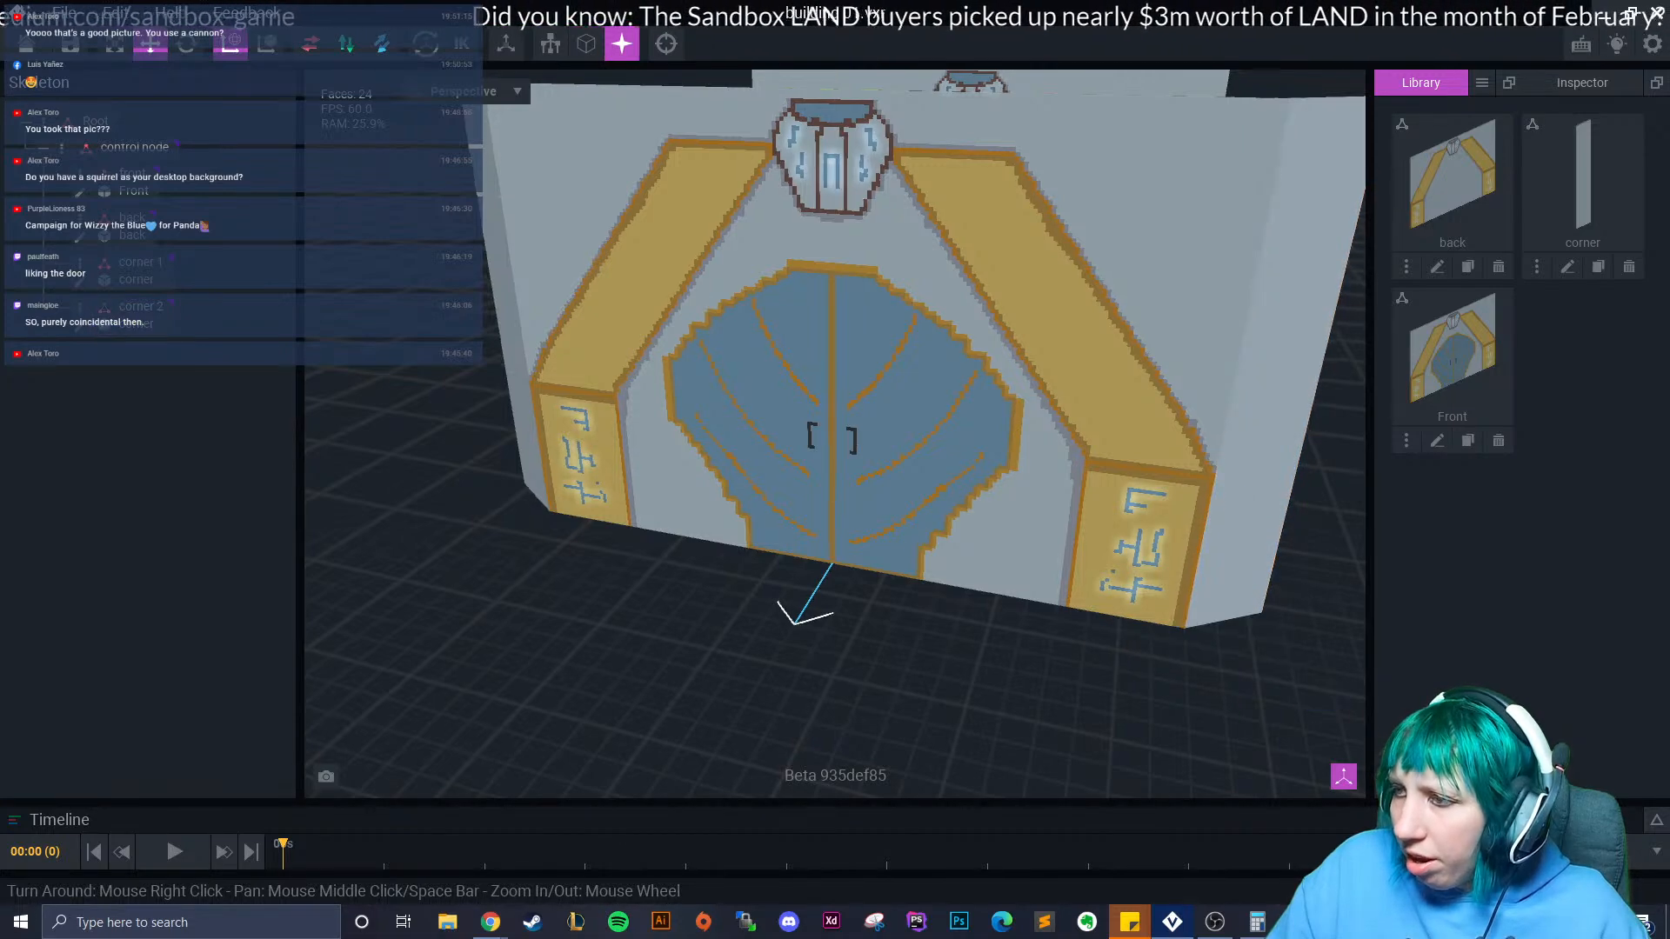
Check the corner 2 panel's position, and view the Front wall, both corners and the back wall together.
{"action": "middle_click_drag", "start_coordinate": [1044, 648], "coordinate": [904, 727]}
{"action": "scroll", "coordinate": [904, 726], "scroll_direction": "down", "scroll_amount": 2}
{"action": "left_click", "coordinate": [1046, 600]}
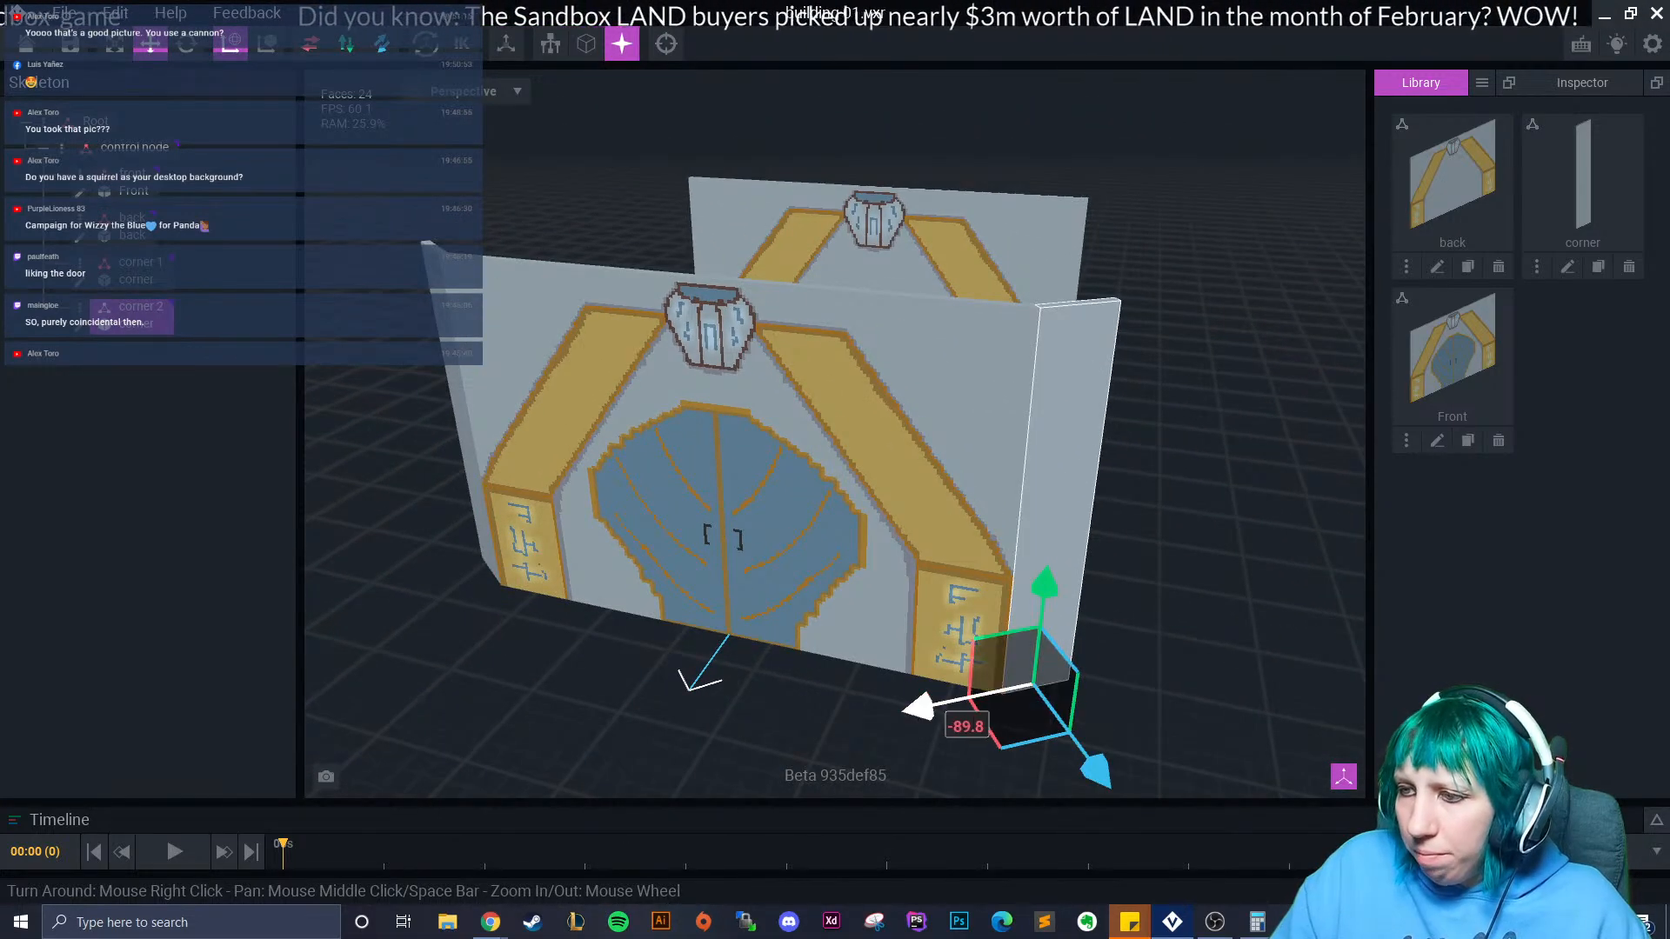
{"action": "middle_click_drag", "start_coordinate": [577, 600], "coordinate": [708, 618]}
{"action": "right_click_drag", "start_coordinate": [708, 618], "coordinate": [775, 609]}
{"action": "scroll", "coordinate": [708, 618], "scroll_direction": "down", "scroll_amount": 2}
{"action": "left_click", "coordinate": [1070, 413]}
{"action": "middle_click_drag", "start_coordinate": [1071, 411], "coordinate": [1067, 485]}
{"action": "right_click_drag", "start_coordinate": [1067, 485], "coordinate": [1009, 565]}
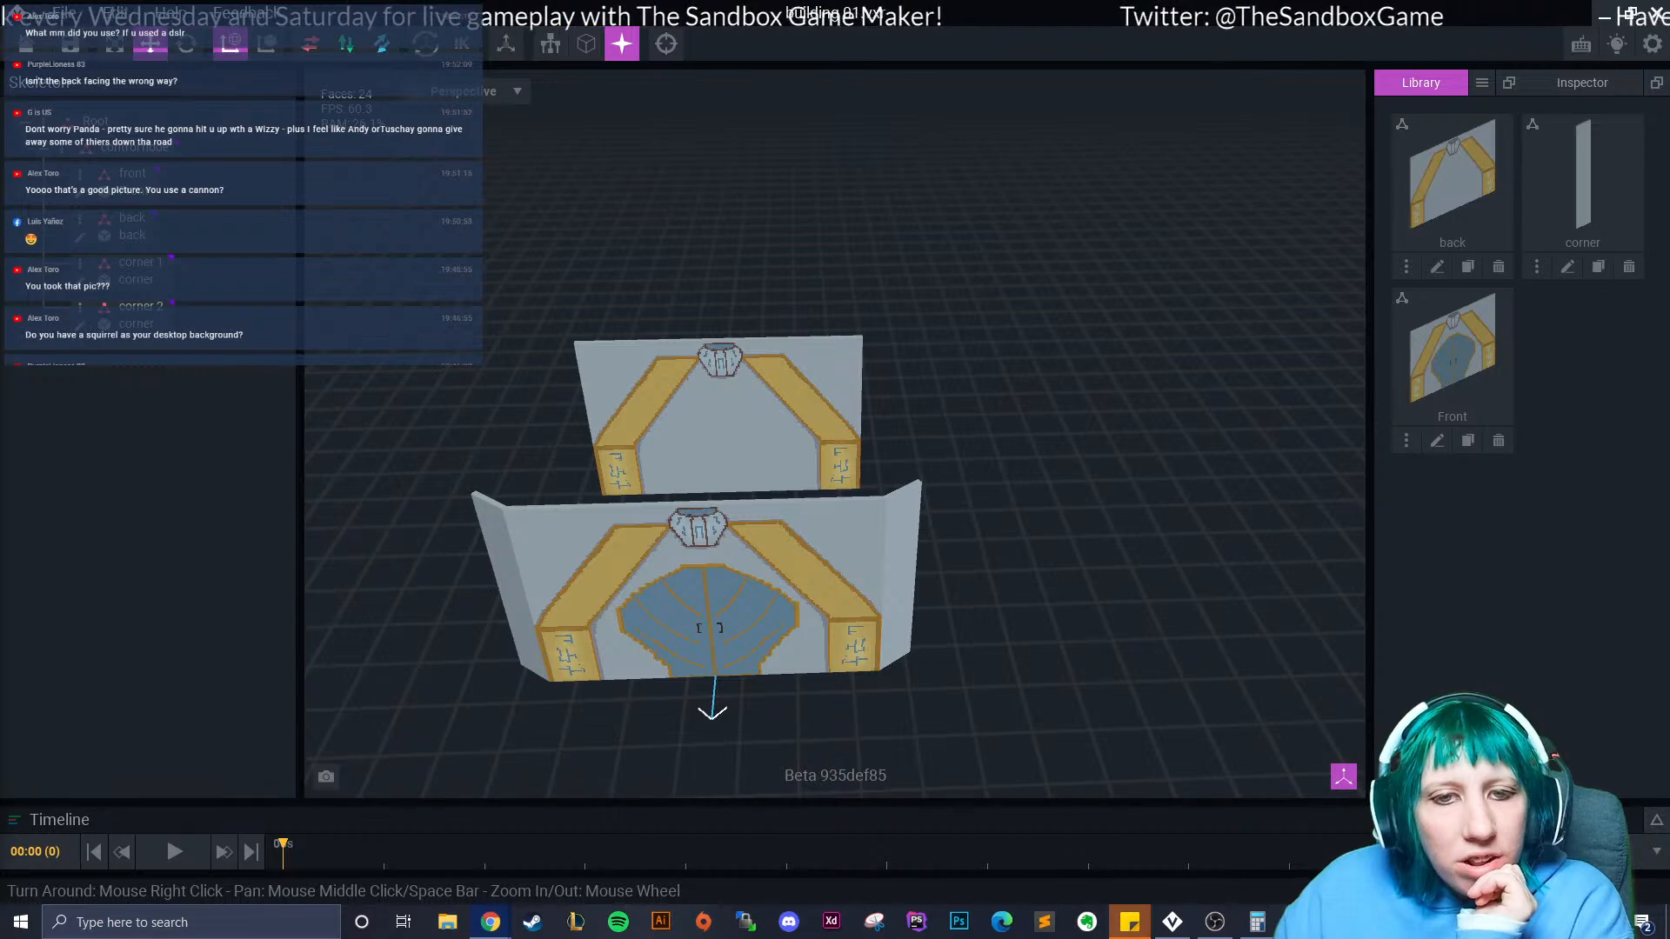
Examine the Front wall and its two angled corner panels head-on and up close.
{"action": "right_click_drag", "start_coordinate": [770, 696], "coordinate": [778, 619]}
{"action": "scroll", "coordinate": [794, 611], "scroll_direction": "up", "scroll_amount": 3}
{"action": "middle_click_drag", "start_coordinate": [766, 531], "coordinate": [802, 588]}
{"action": "scroll", "coordinate": [746, 528], "scroll_direction": "up", "scroll_amount": 2}
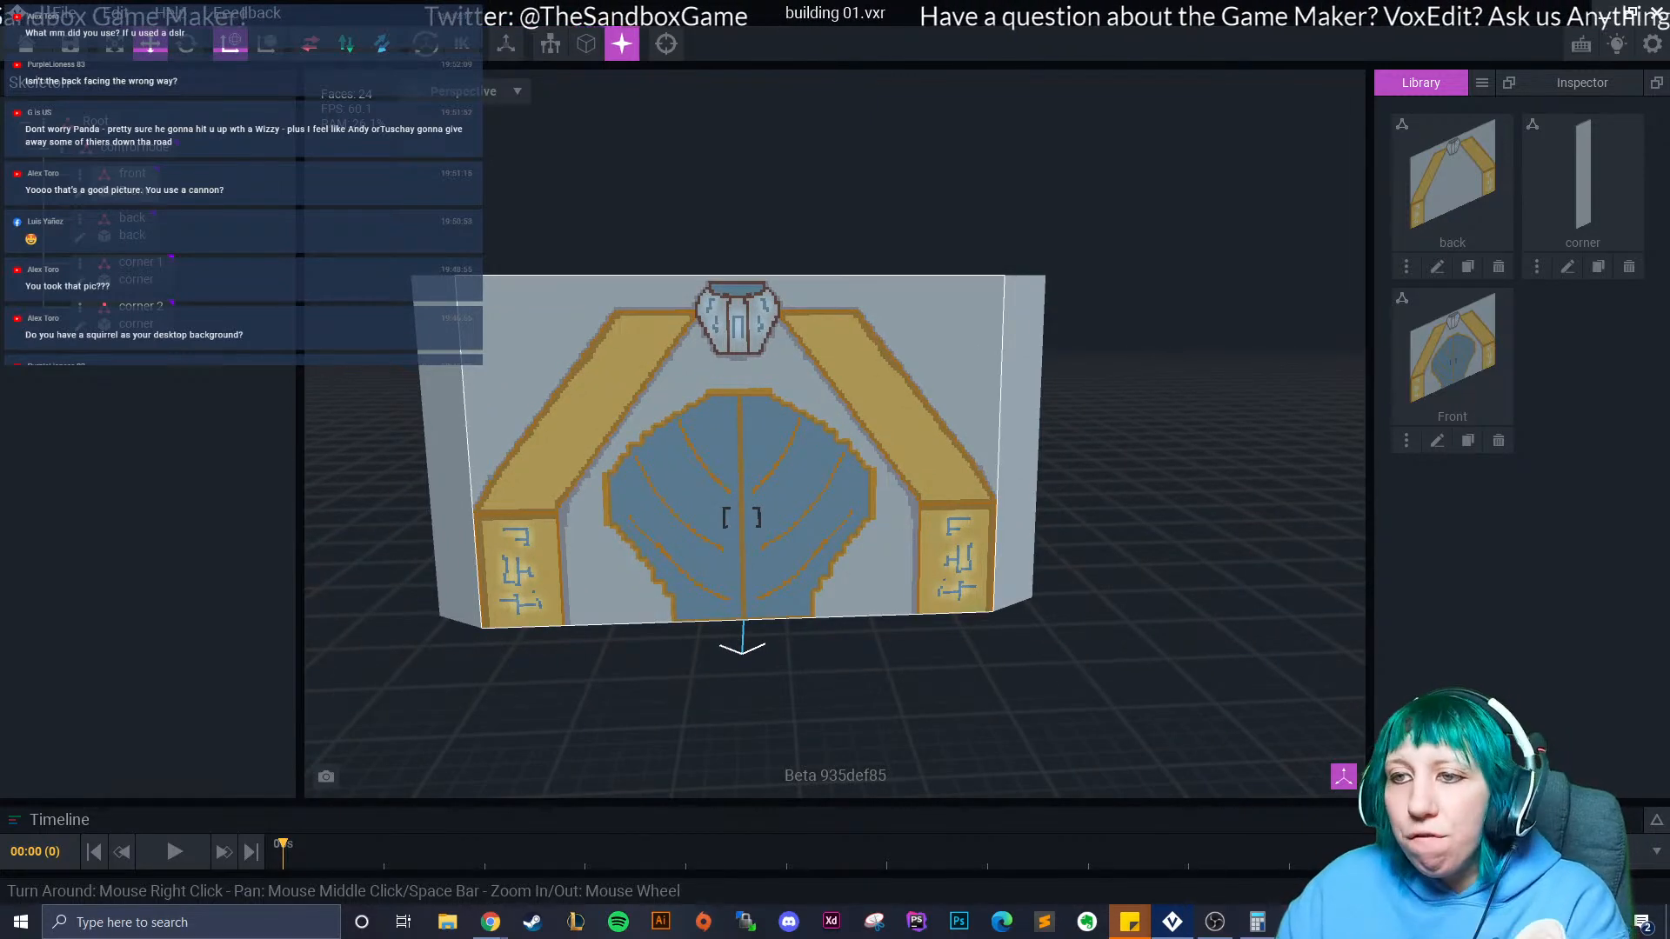
{"action": "mouse_move", "coordinate": [759, 374]}
{"action": "right_mouse_down"}
{"action": "mouse_move", "coordinate": [775, 444]}
{"action": "mouse_move", "coordinate": [773, 391]}
{"action": "right_mouse_up"}
{"action": "mouse_move", "coordinate": [825, 620]}
{"action": "right_mouse_down"}
{"action": "mouse_move", "coordinate": [809, 578]}
{"action": "mouse_move", "coordinate": [819, 591]}
{"action": "right_mouse_up"}
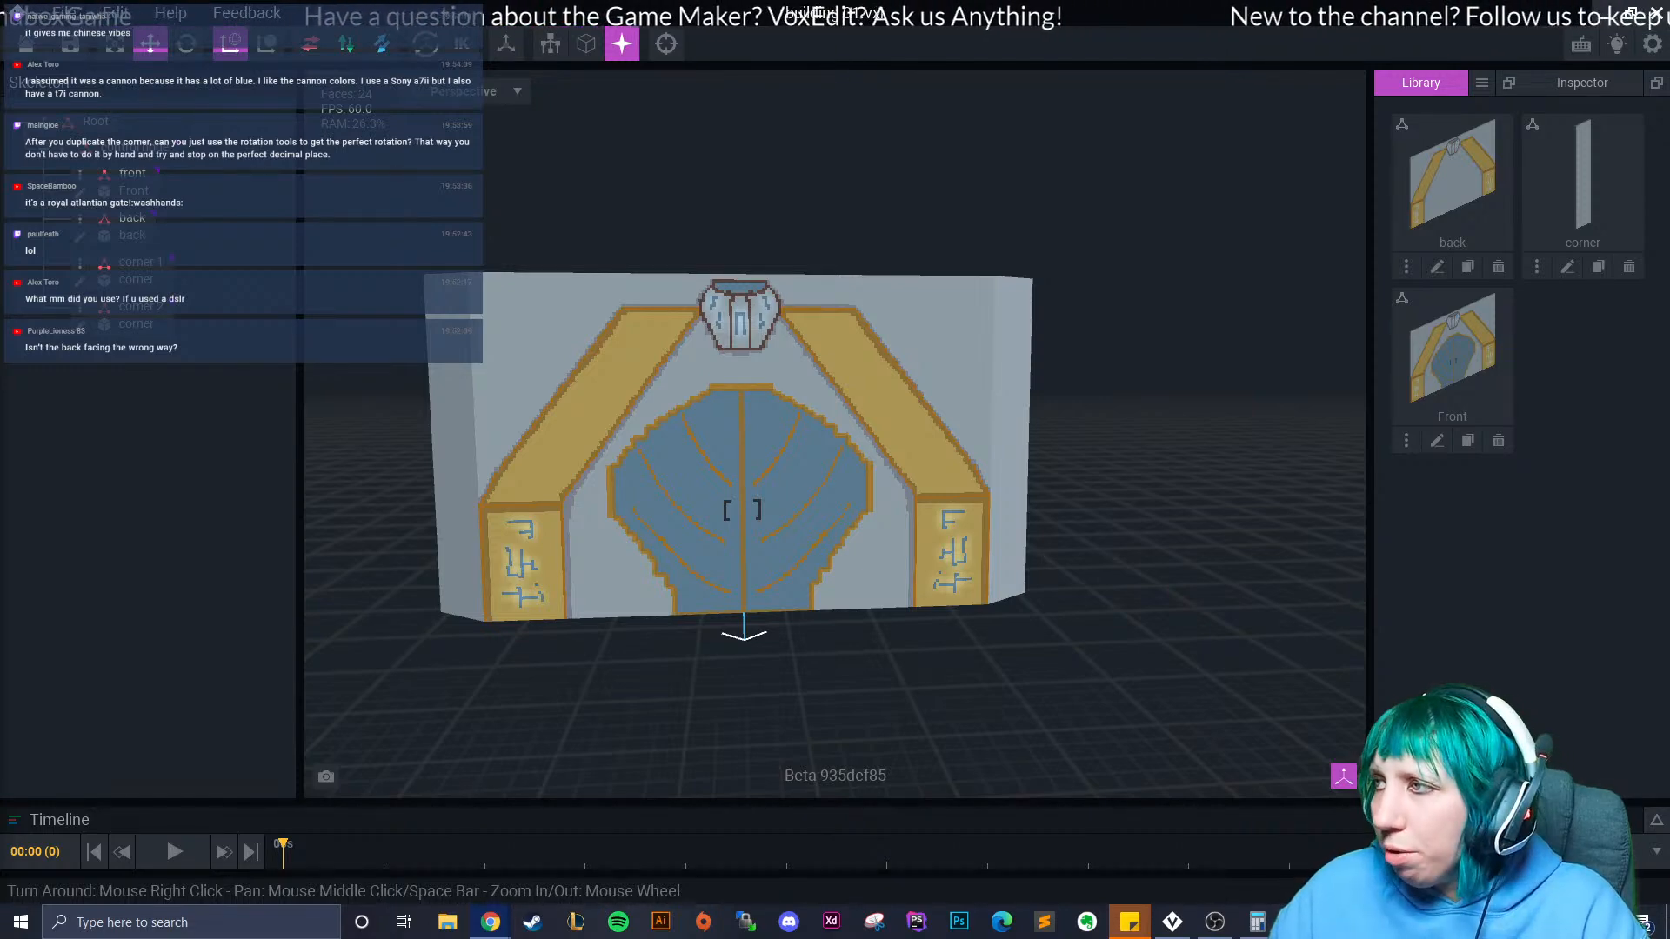
{"action": "mouse_move", "coordinate": [818, 517]}
{"action": "right_mouse_down"}
{"action": "mouse_move", "coordinate": [775, 519]}
{"action": "mouse_move", "coordinate": [838, 519]}
{"action": "mouse_move", "coordinate": [822, 519]}
{"action": "right_mouse_up"}
{"action": "scroll", "coordinate": [822, 518], "scroll_direction": "up", "scroll_amount": 3}
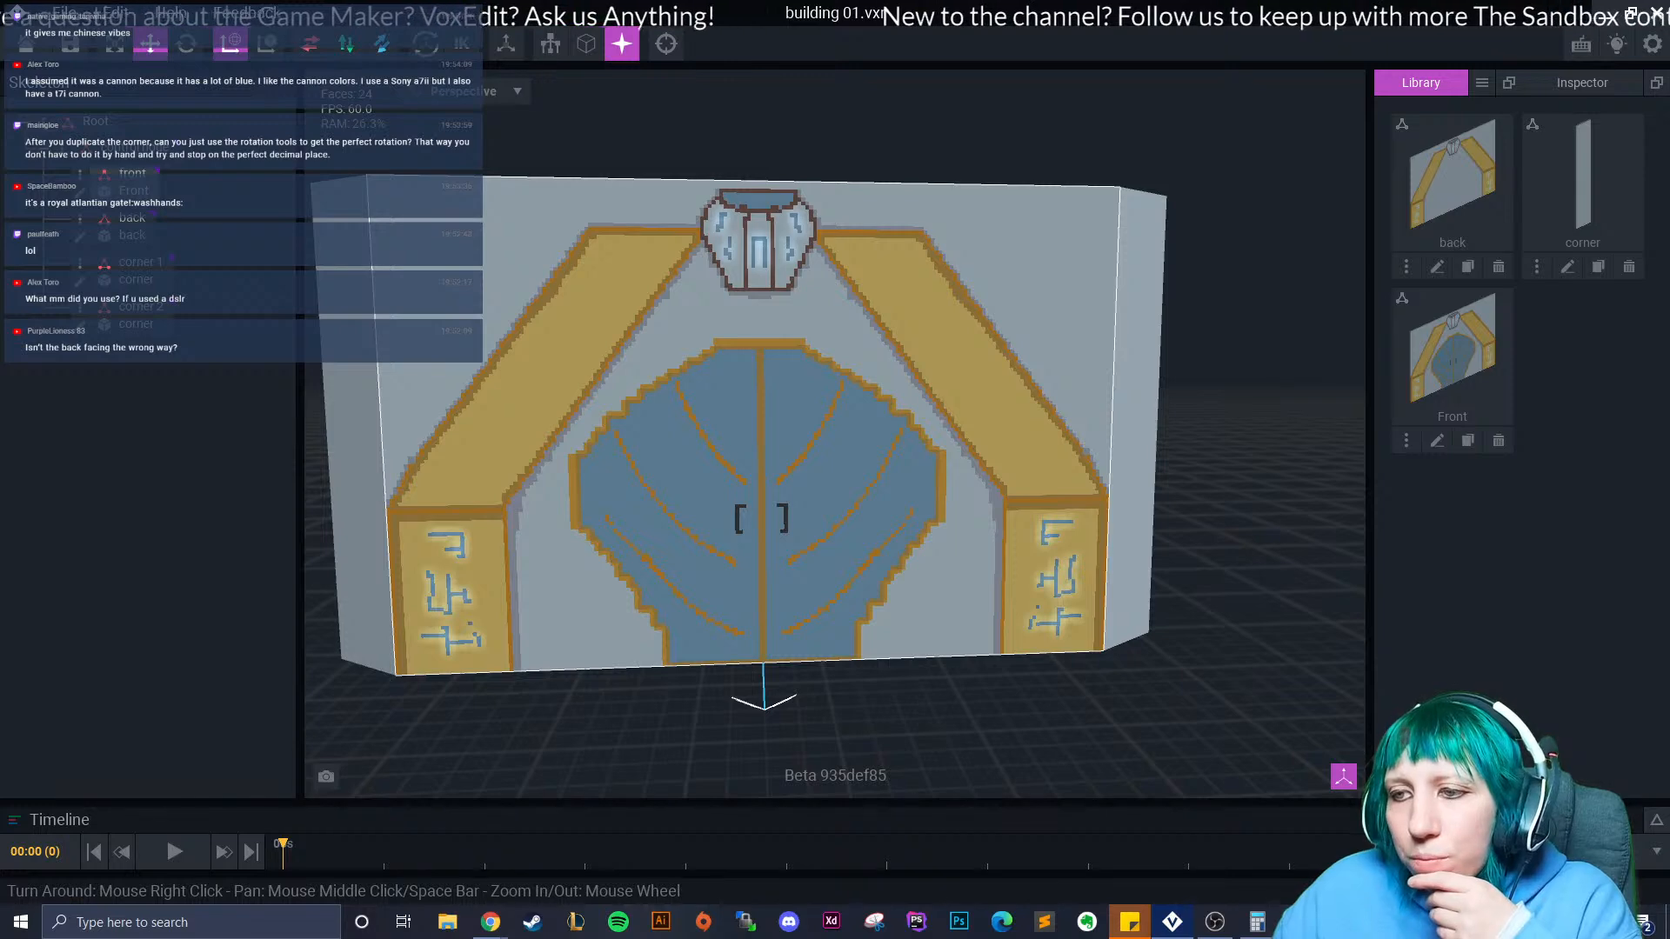
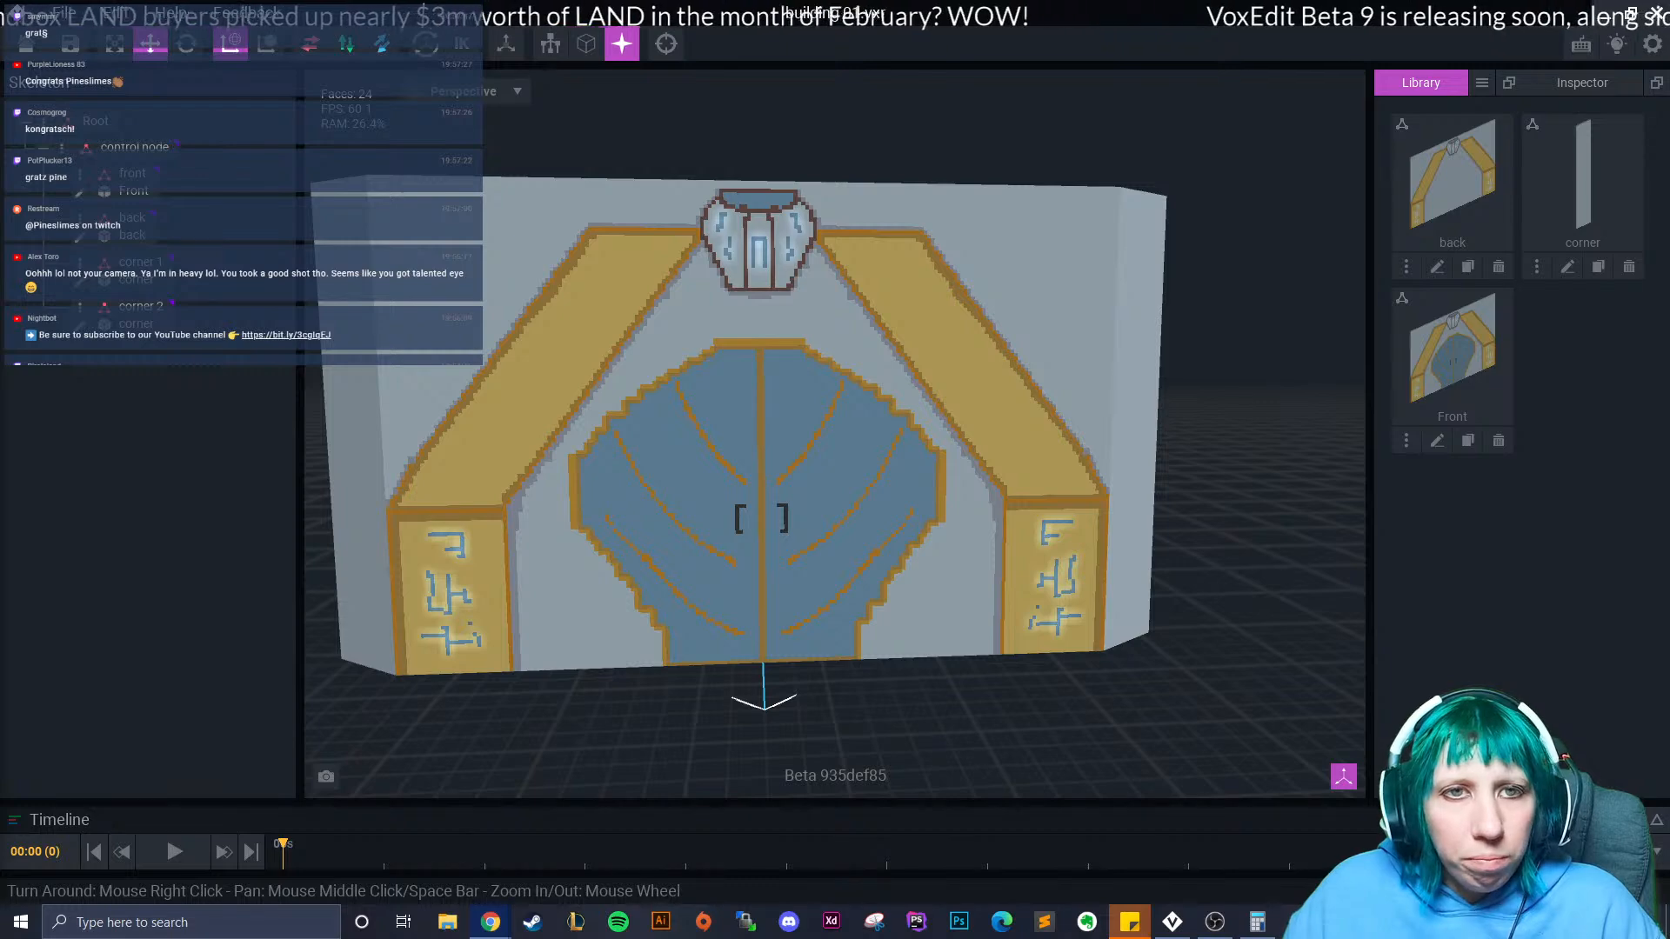
Open the photo of the traditional tiled-roof building, enlarge it, and close the photo viewer.
{"action": "left_click", "coordinate": [447, 923]}
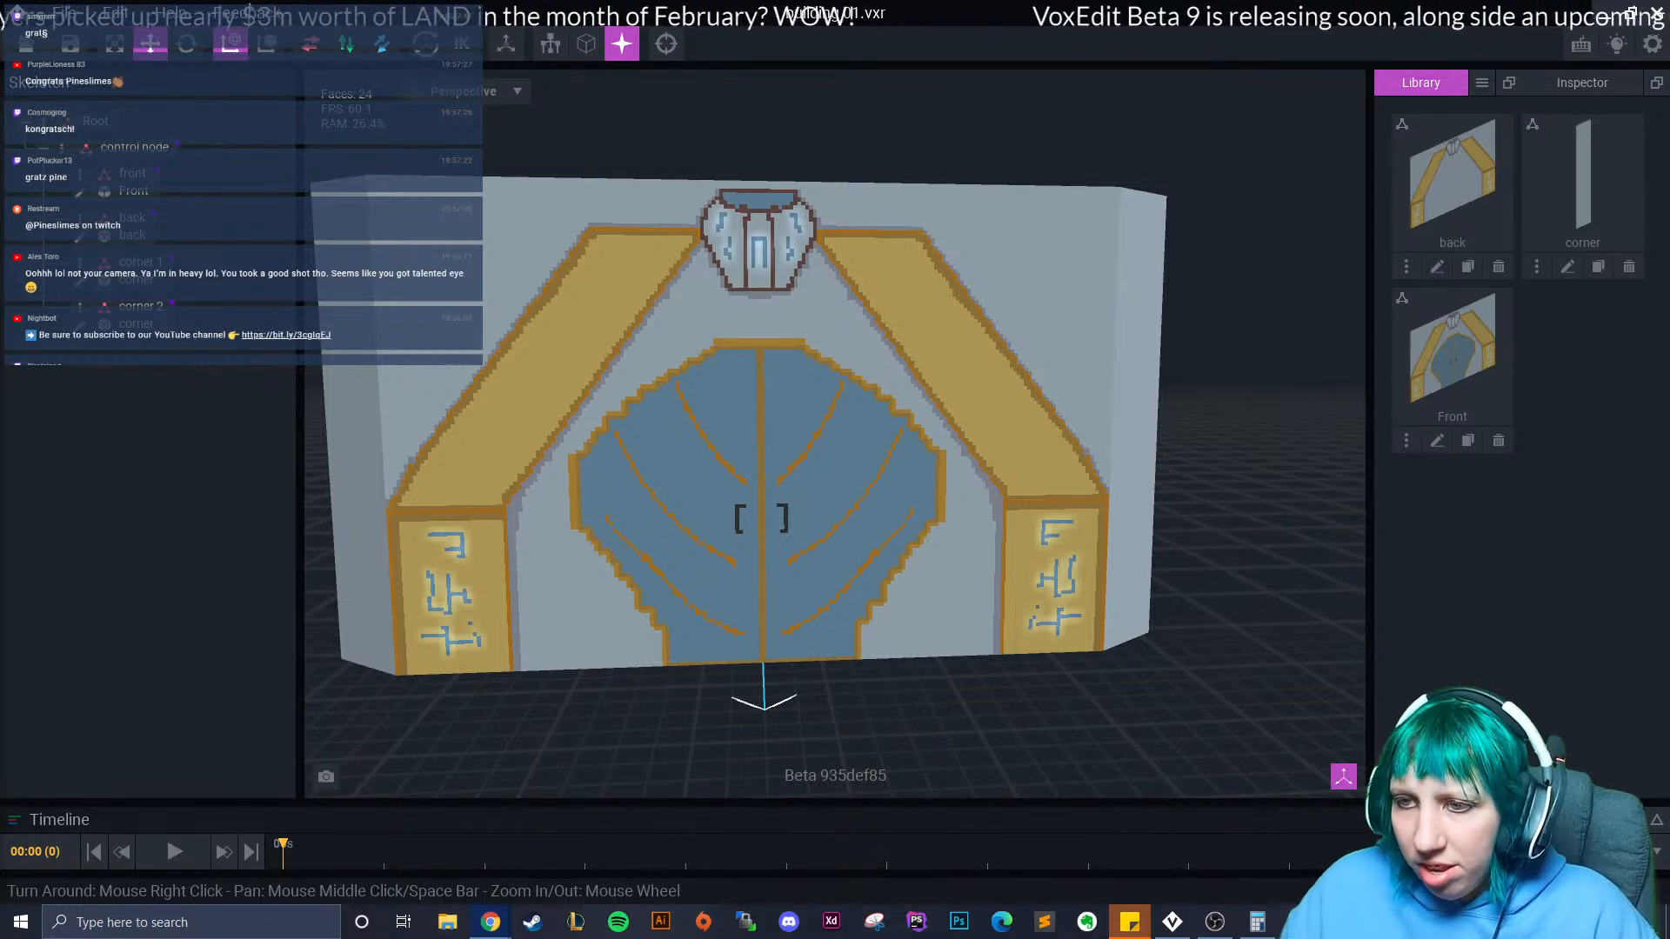
{"action": "key", "text": "super+shift+Left"}
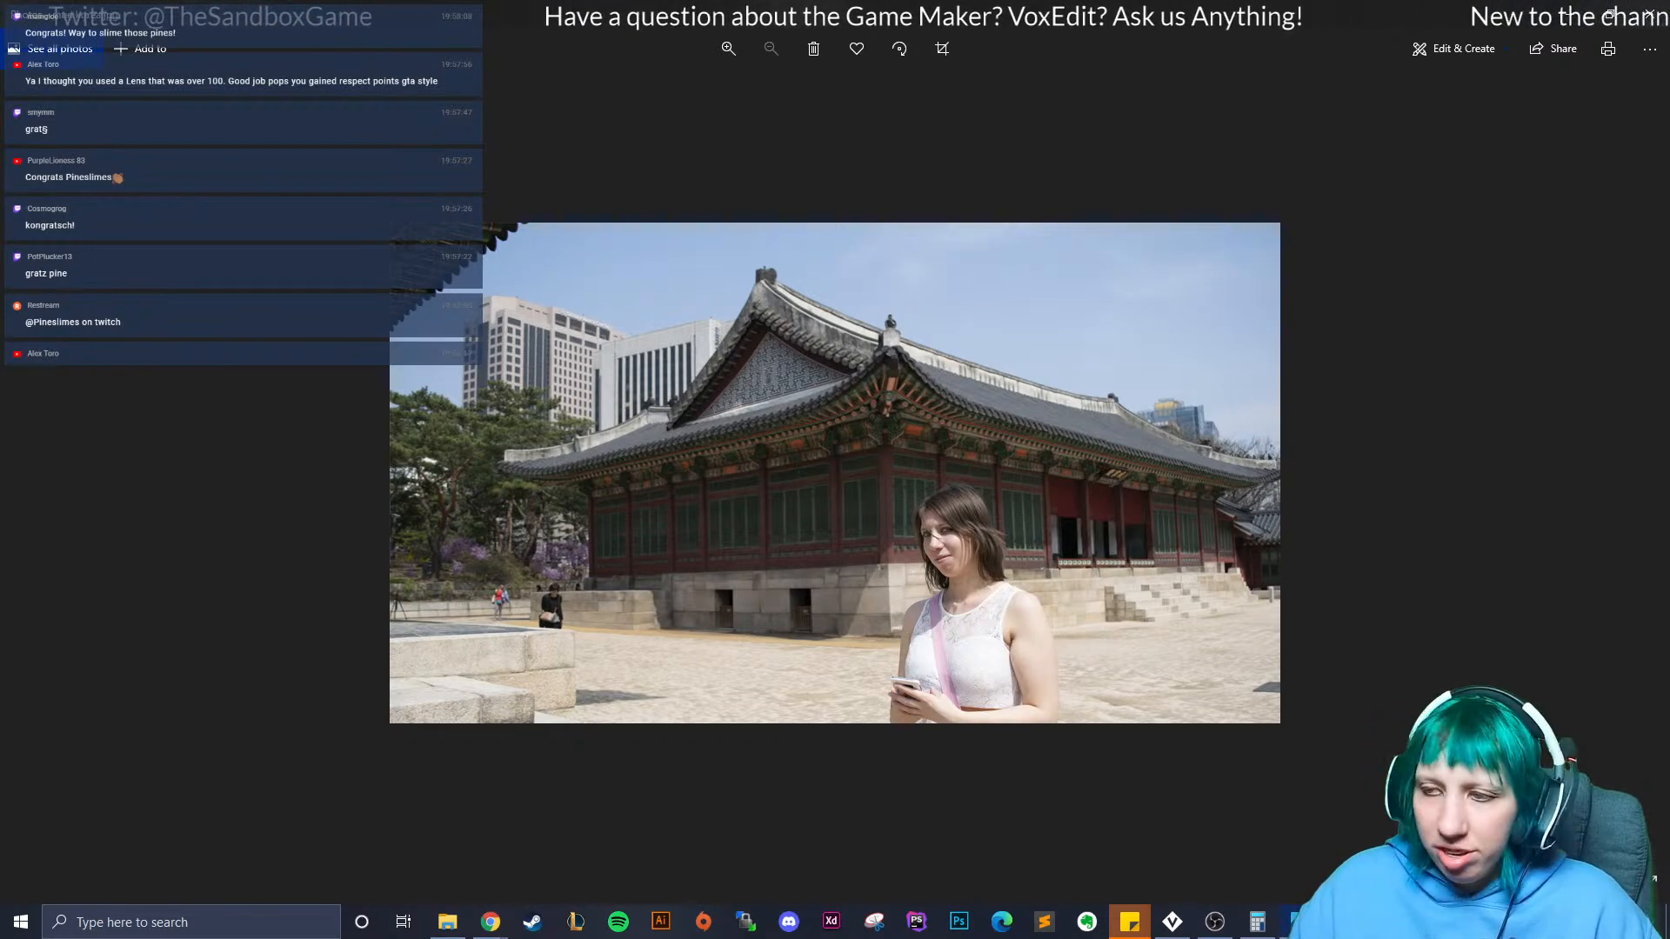
{"action": "scroll", "coordinate": [835, 473], "scroll_direction": "up", "scroll_amount": 3}
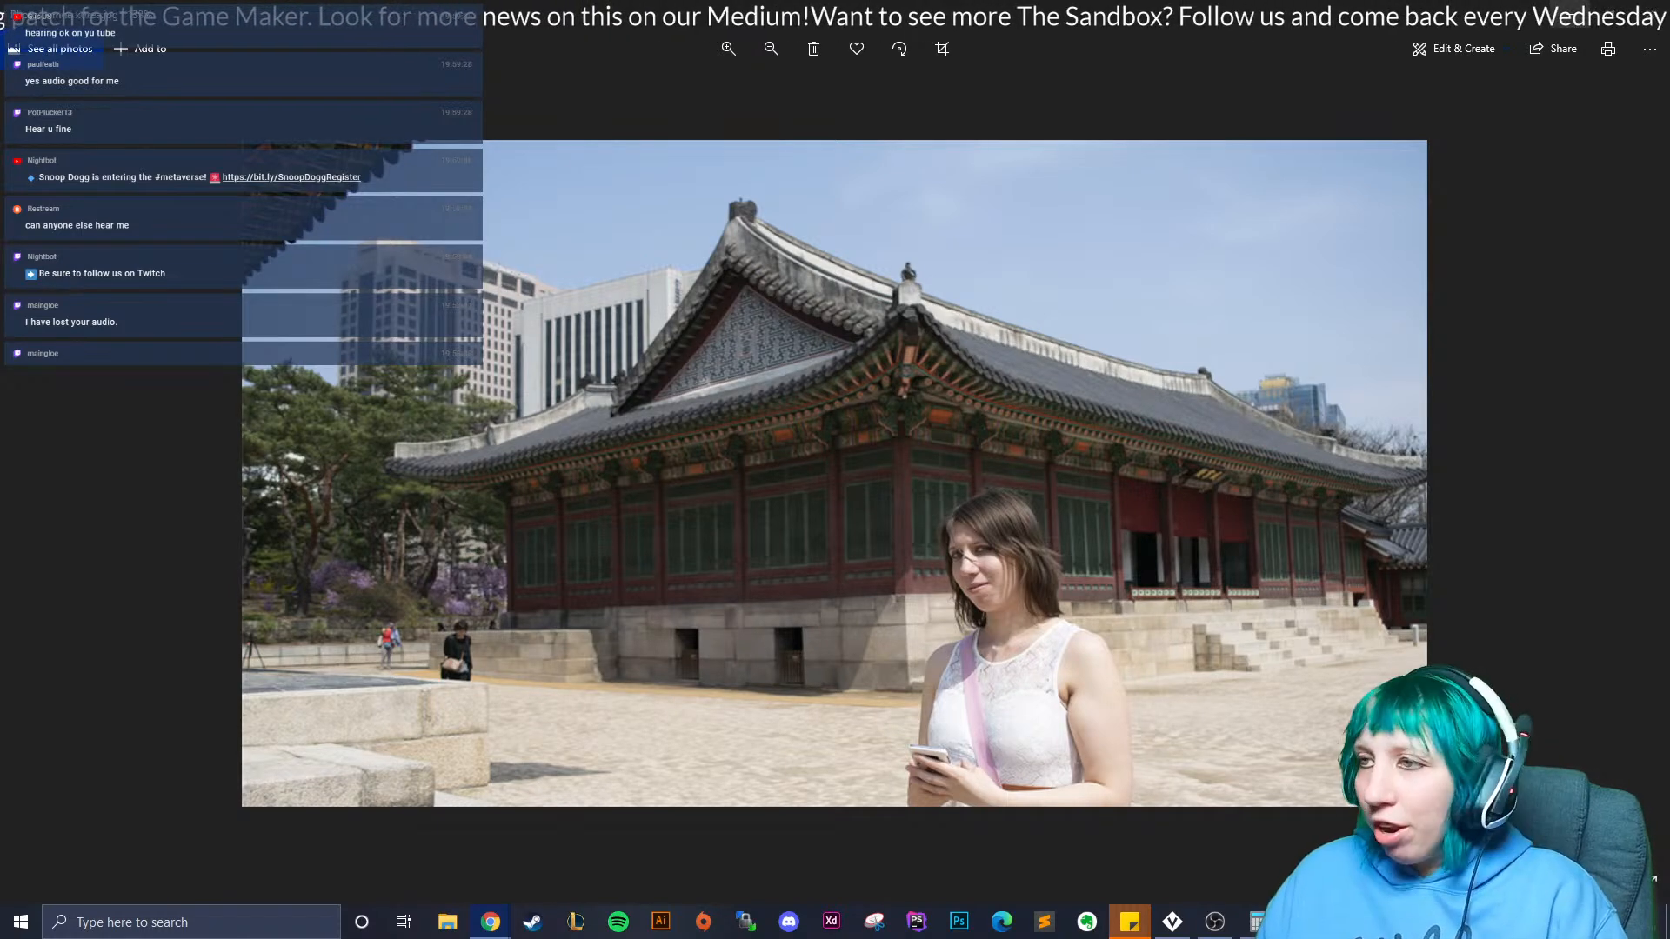
{"action": "left_click", "coordinate": [1652, 14]}
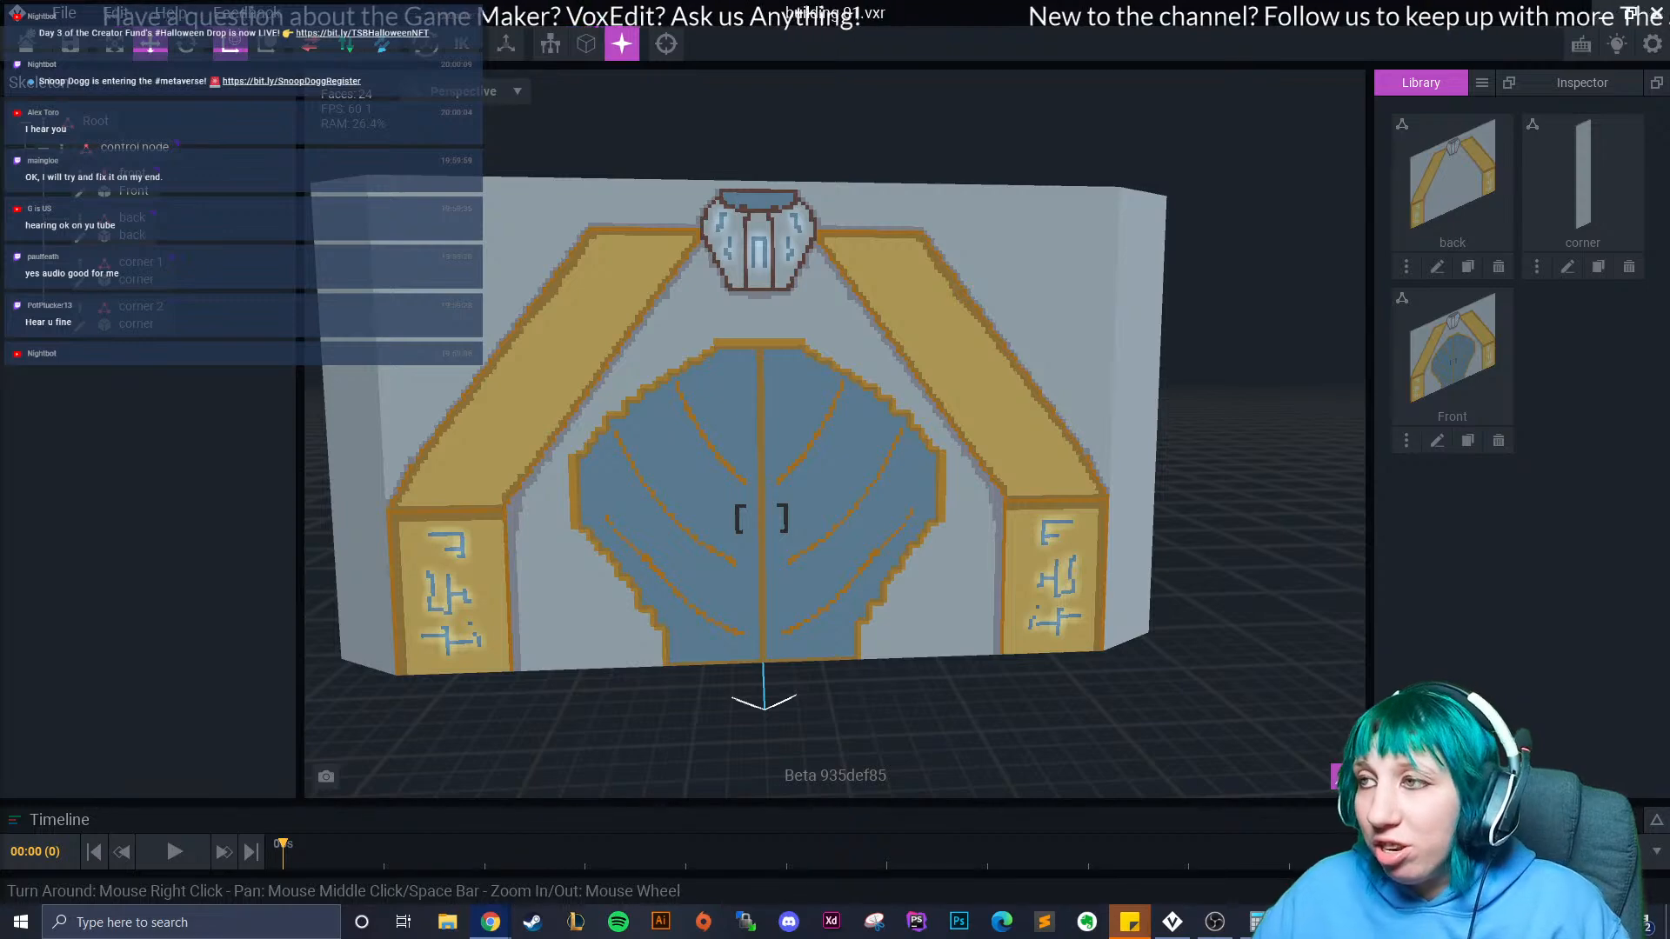
Create a child node named corner 3 under the corner 1 node.
{"action": "right_click_drag", "start_coordinate": [1057, 531], "coordinate": [961, 640]}
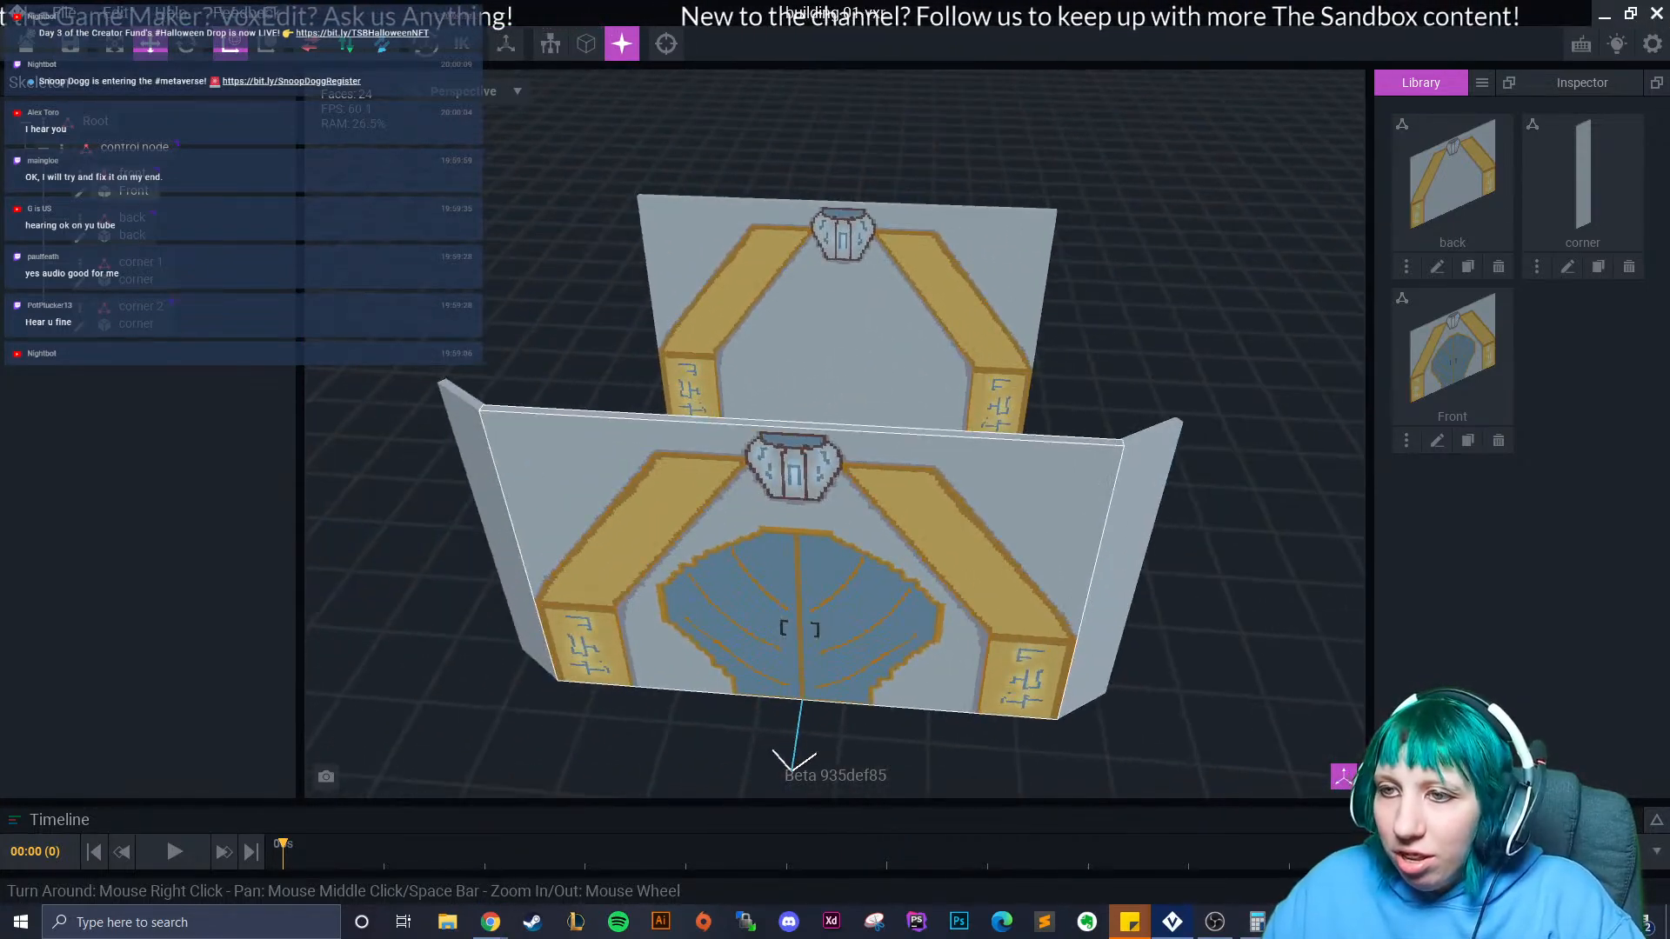
{"action": "left_click", "coordinate": [492, 513]}
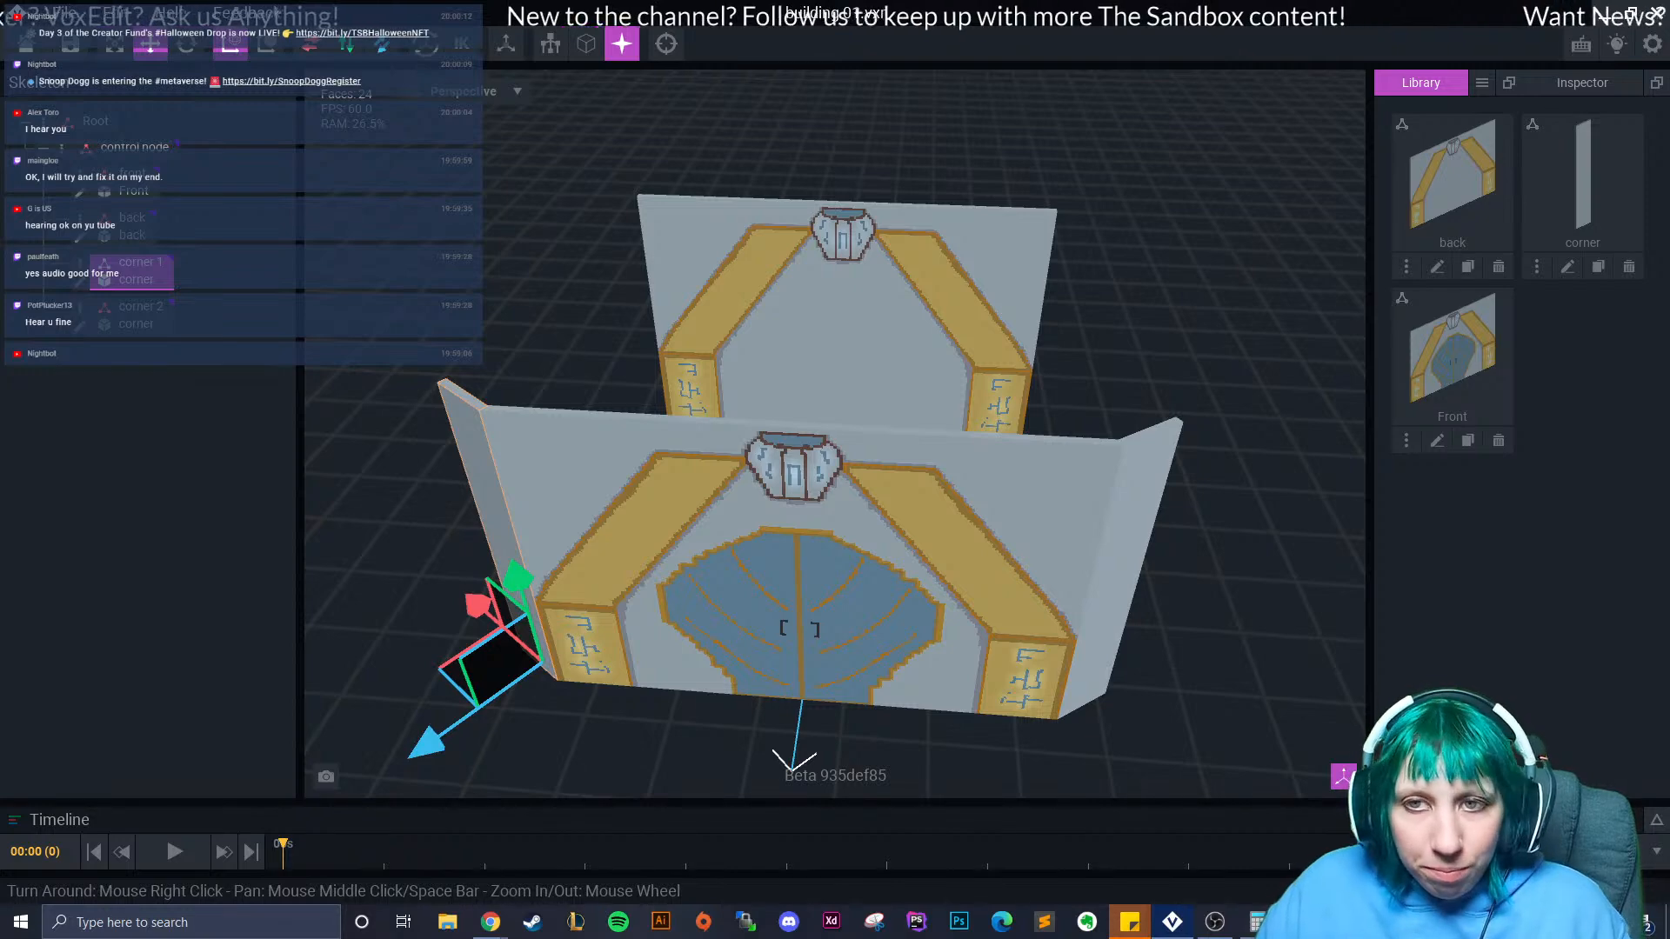
{"action": "left_click", "coordinate": [80, 263]}
{"action": "left_click", "coordinate": [183, 309]}
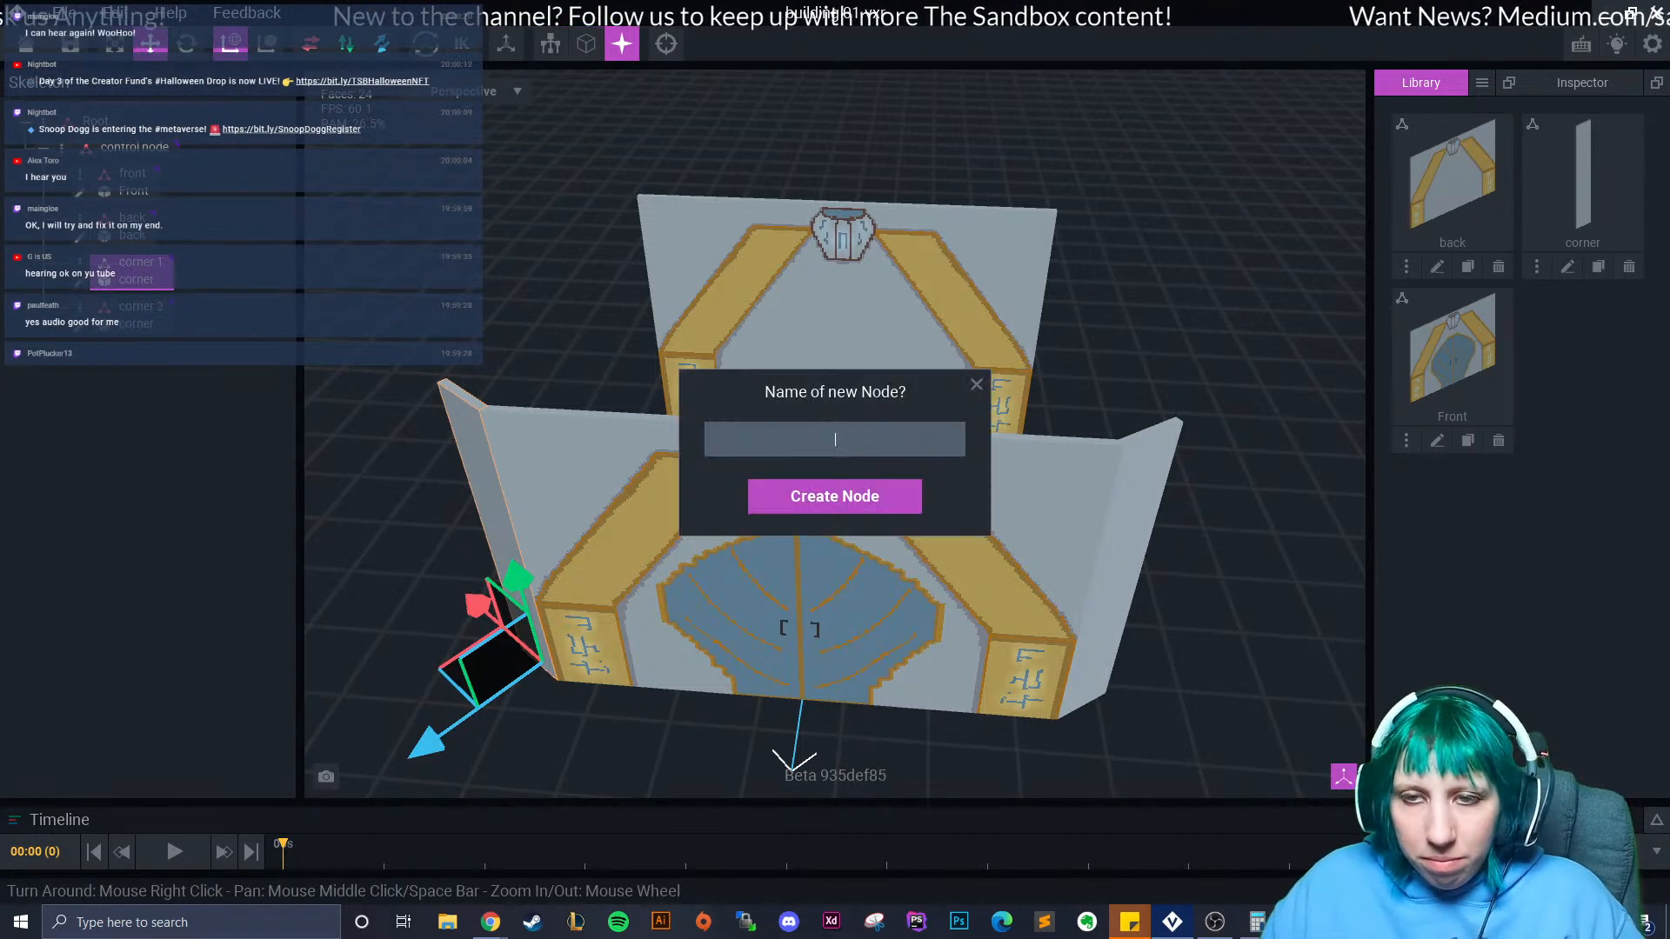
{"action": "type", "text": "corner 3"}
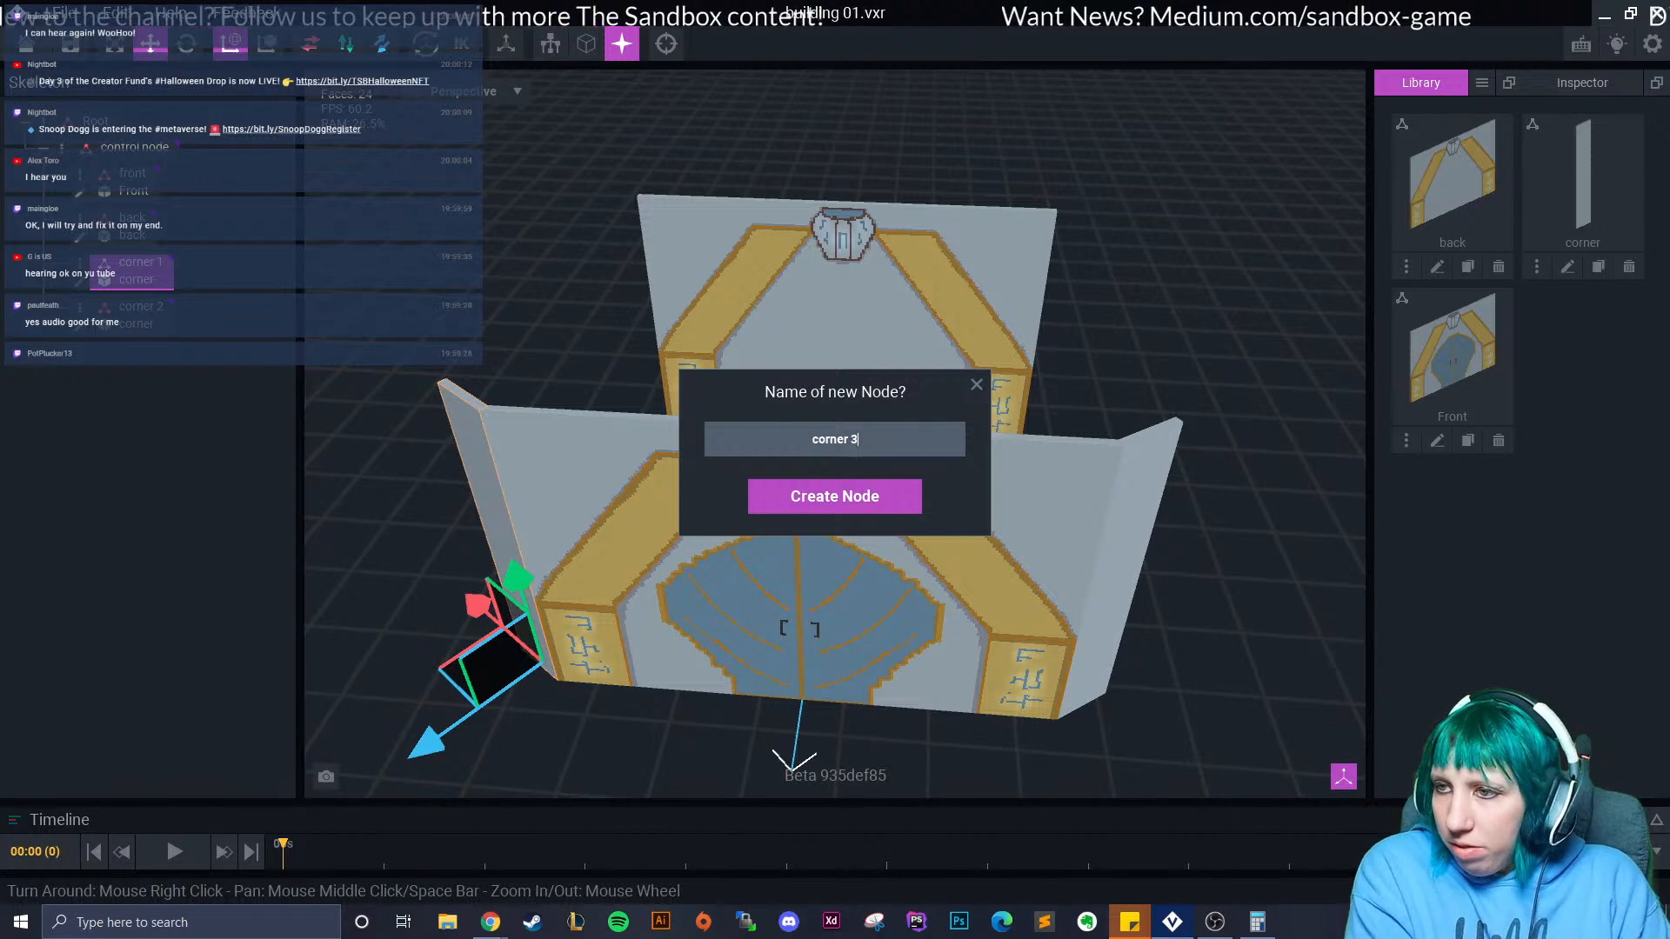
{"action": "key", "text": "Return"}
Move the selected corner 1 panel away from the Front wall and across to the back wall.
{"action": "left_click_drag", "start_coordinate": [431, 744], "coordinate": [642, 591]}
{"action": "left_click_drag", "start_coordinate": [656, 483], "coordinate": [791, 570]}
{"action": "left_click_drag", "start_coordinate": [798, 693], "coordinate": [1029, 577]}
{"action": "right_click_drag", "start_coordinate": [1044, 574], "coordinate": [1013, 665]}
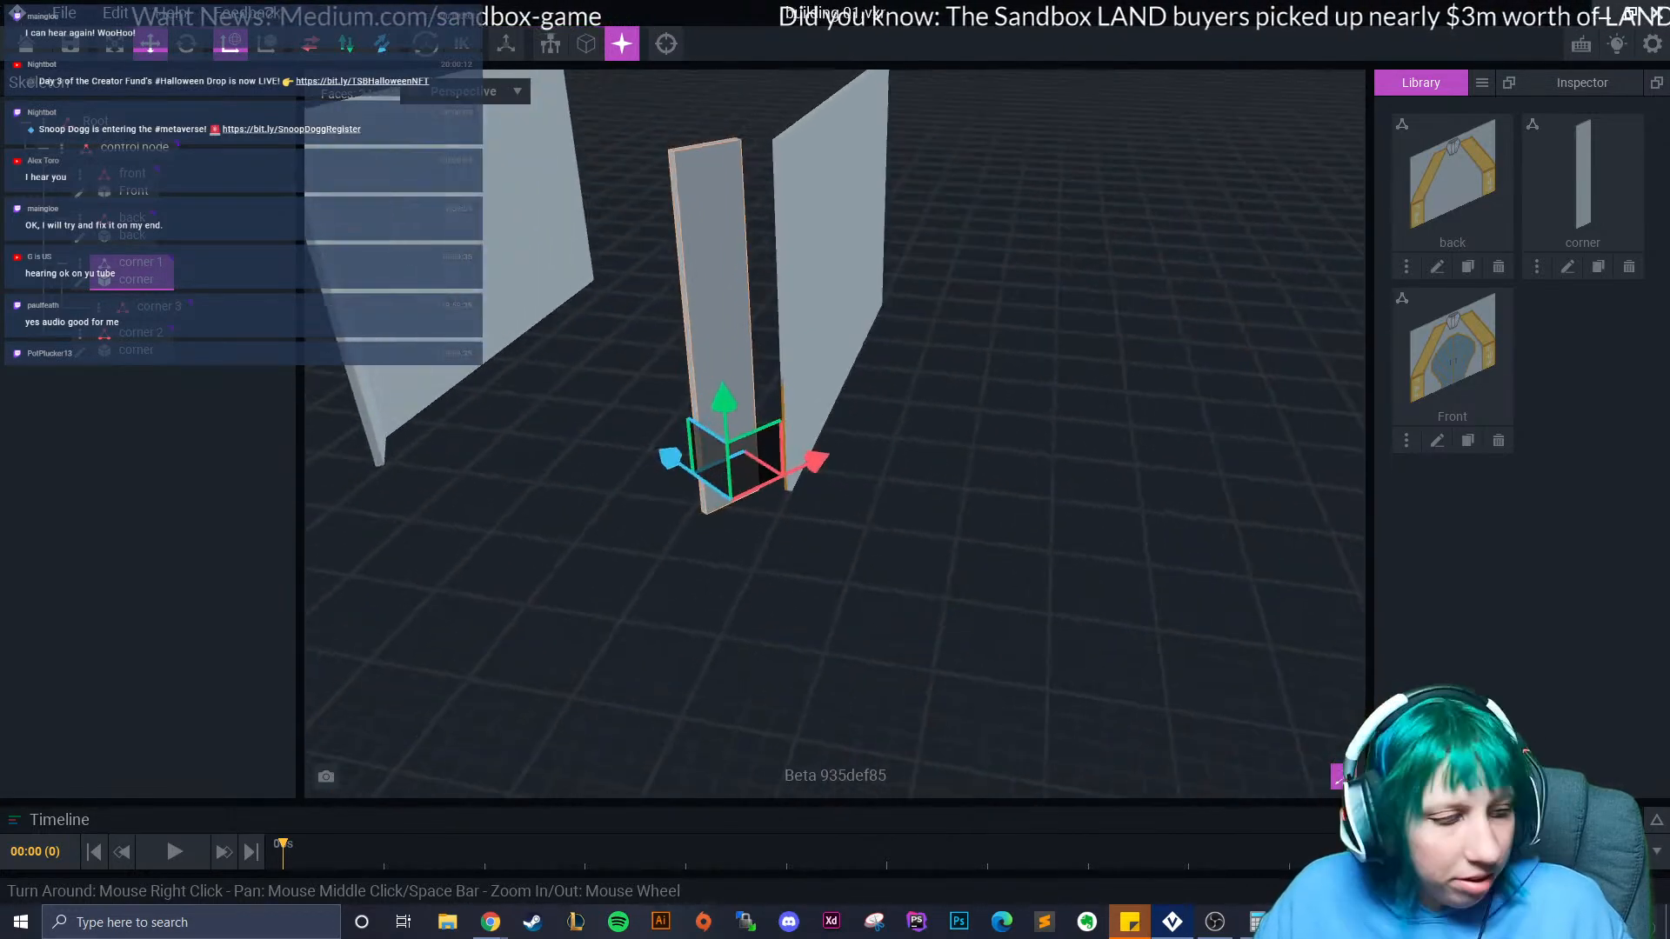
Nudge the moved corner 1 panel along both horizontal axes to fit it against the back wall's edge.
{"action": "middle_click_drag", "start_coordinate": [1014, 666], "coordinate": [1192, 744]}
{"action": "left_click_drag", "start_coordinate": [874, 528], "coordinate": [873, 555]}
{"action": "right_click_drag", "start_coordinate": [983, 561], "coordinate": [842, 554]}
{"action": "left_click_drag", "start_coordinate": [990, 615], "coordinate": [1012, 616]}
{"action": "left_click_drag", "start_coordinate": [900, 589], "coordinate": [900, 587]}
{"action": "right_click_drag", "start_coordinate": [901, 585], "coordinate": [1070, 587]}
{"action": "left_click_drag", "start_coordinate": [769, 608], "coordinate": [747, 609]}
{"action": "right_click_drag", "start_coordinate": [746, 609], "coordinate": [578, 614]}
{"action": "left_click_drag", "start_coordinate": [898, 662], "coordinate": [907, 659]}
{"action": "left_click_drag", "start_coordinate": [762, 613], "coordinate": [765, 614]}
{"action": "left_click", "coordinate": [1035, 602]}
{"action": "right_click_drag", "start_coordinate": [1035, 602], "coordinate": [1014, 597]}
{"action": "scroll", "coordinate": [1015, 598], "scroll_direction": "down", "scroll_amount": 2}
{"action": "middle_click_drag", "start_coordinate": [1014, 575], "coordinate": [892, 789]}
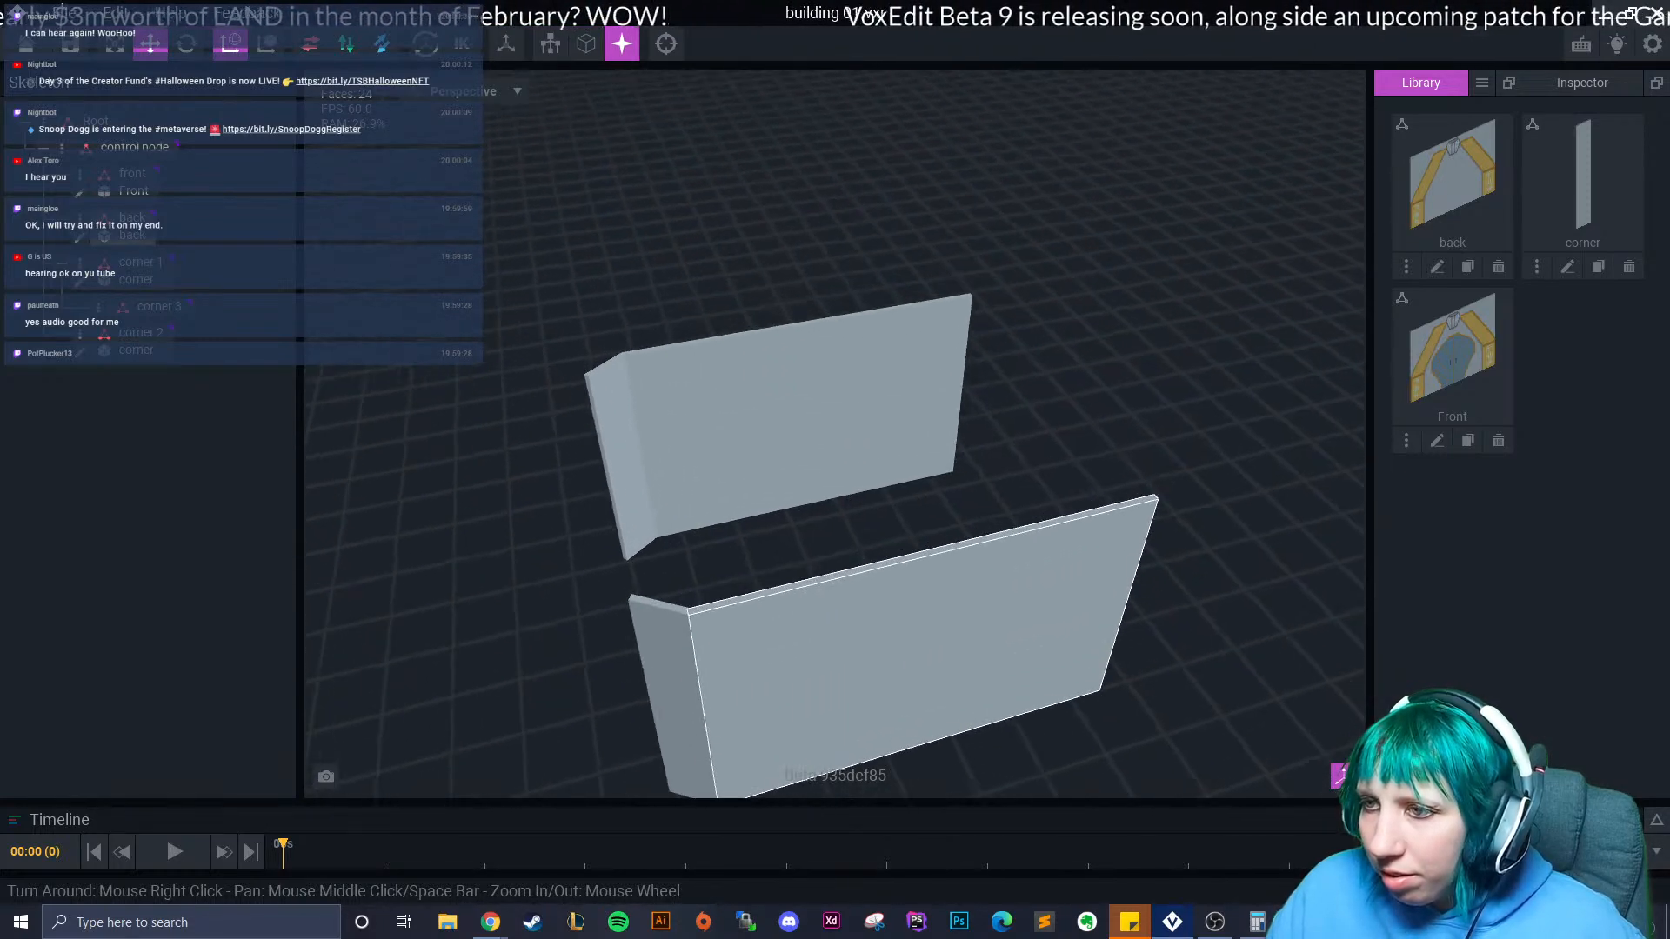
Reparent the empty corner 3 node directly under the control node and shift it sideways beyond the walls.
{"action": "left_click", "coordinate": [135, 340]}
{"action": "left_click", "coordinate": [80, 334]}
{"action": "left_click", "coordinate": [79, 350]}
{"action": "left_click", "coordinate": [157, 308]}
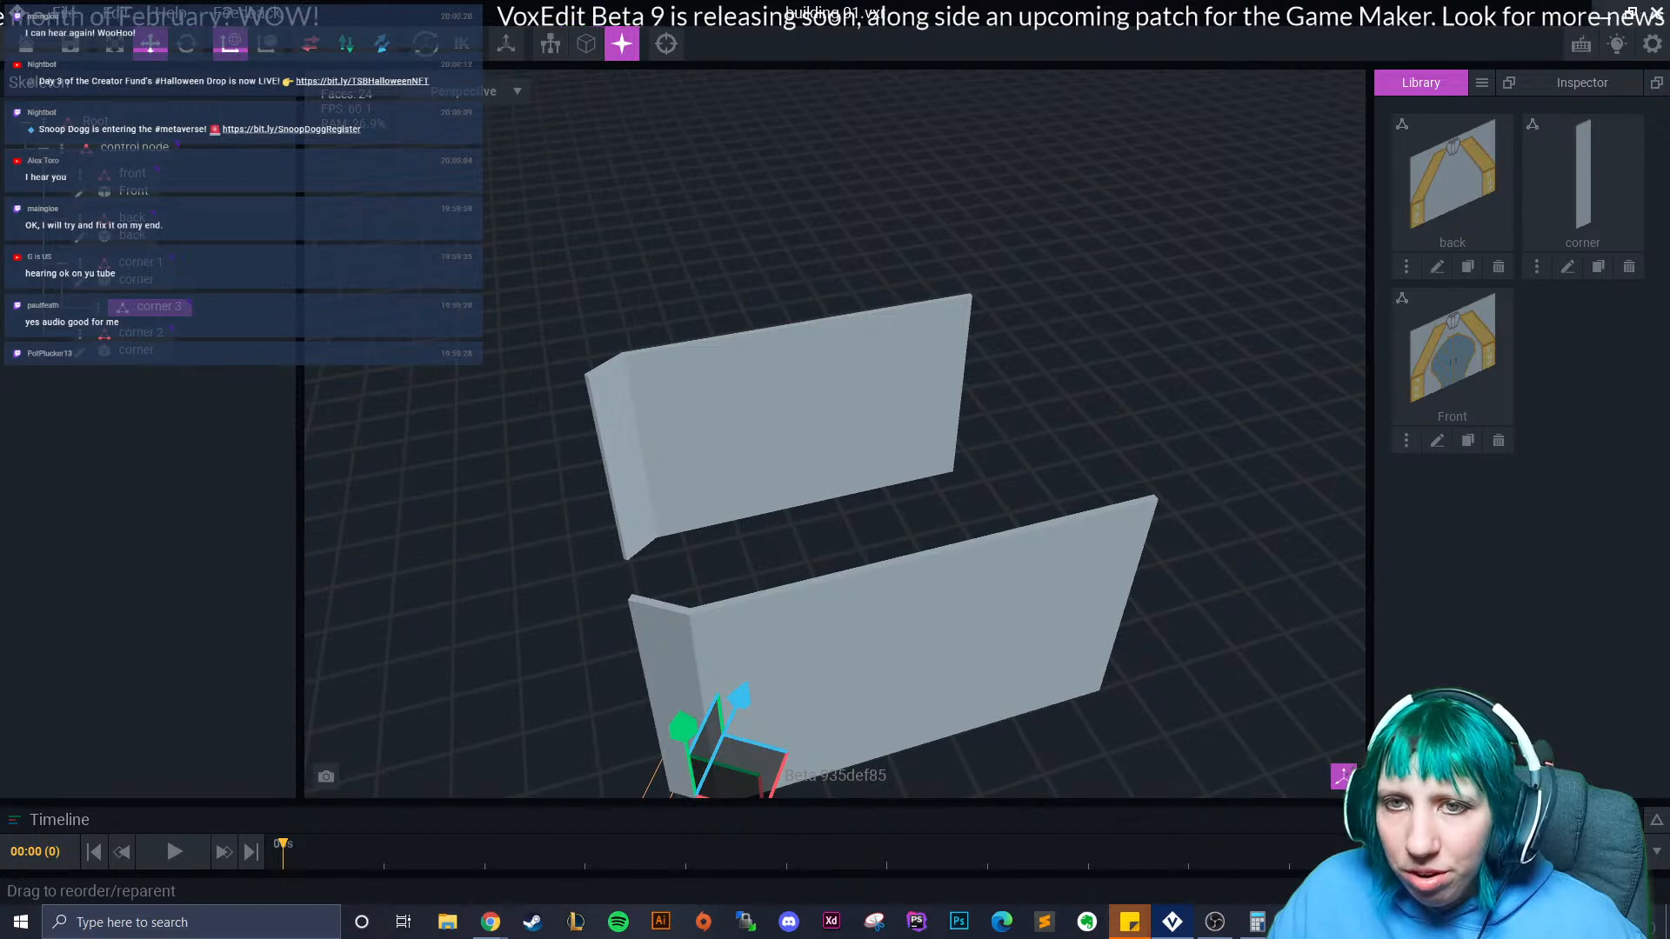
{"action": "left_click_drag", "start_coordinate": [157, 307], "coordinate": [135, 150]}
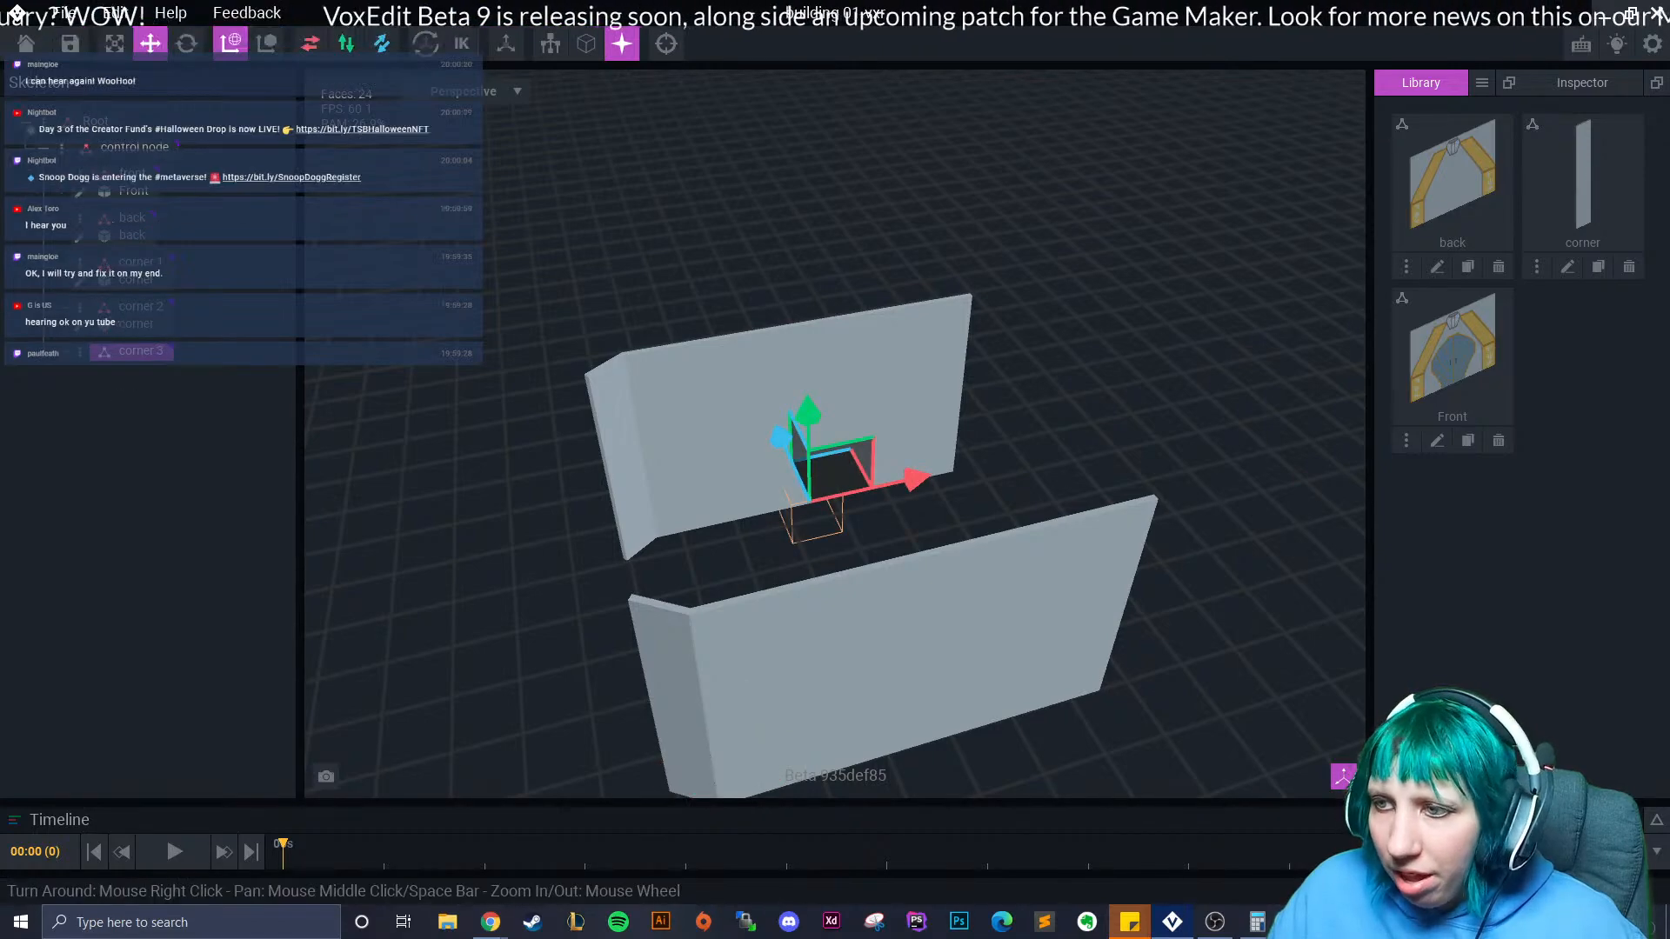
{"action": "scroll", "coordinate": [1009, 583], "scroll_direction": "down", "scroll_amount": 1}
{"action": "left_click_drag", "start_coordinate": [843, 483], "coordinate": [557, 544]}
{"action": "middle_click_drag", "start_coordinate": [557, 544], "coordinate": [654, 502]}
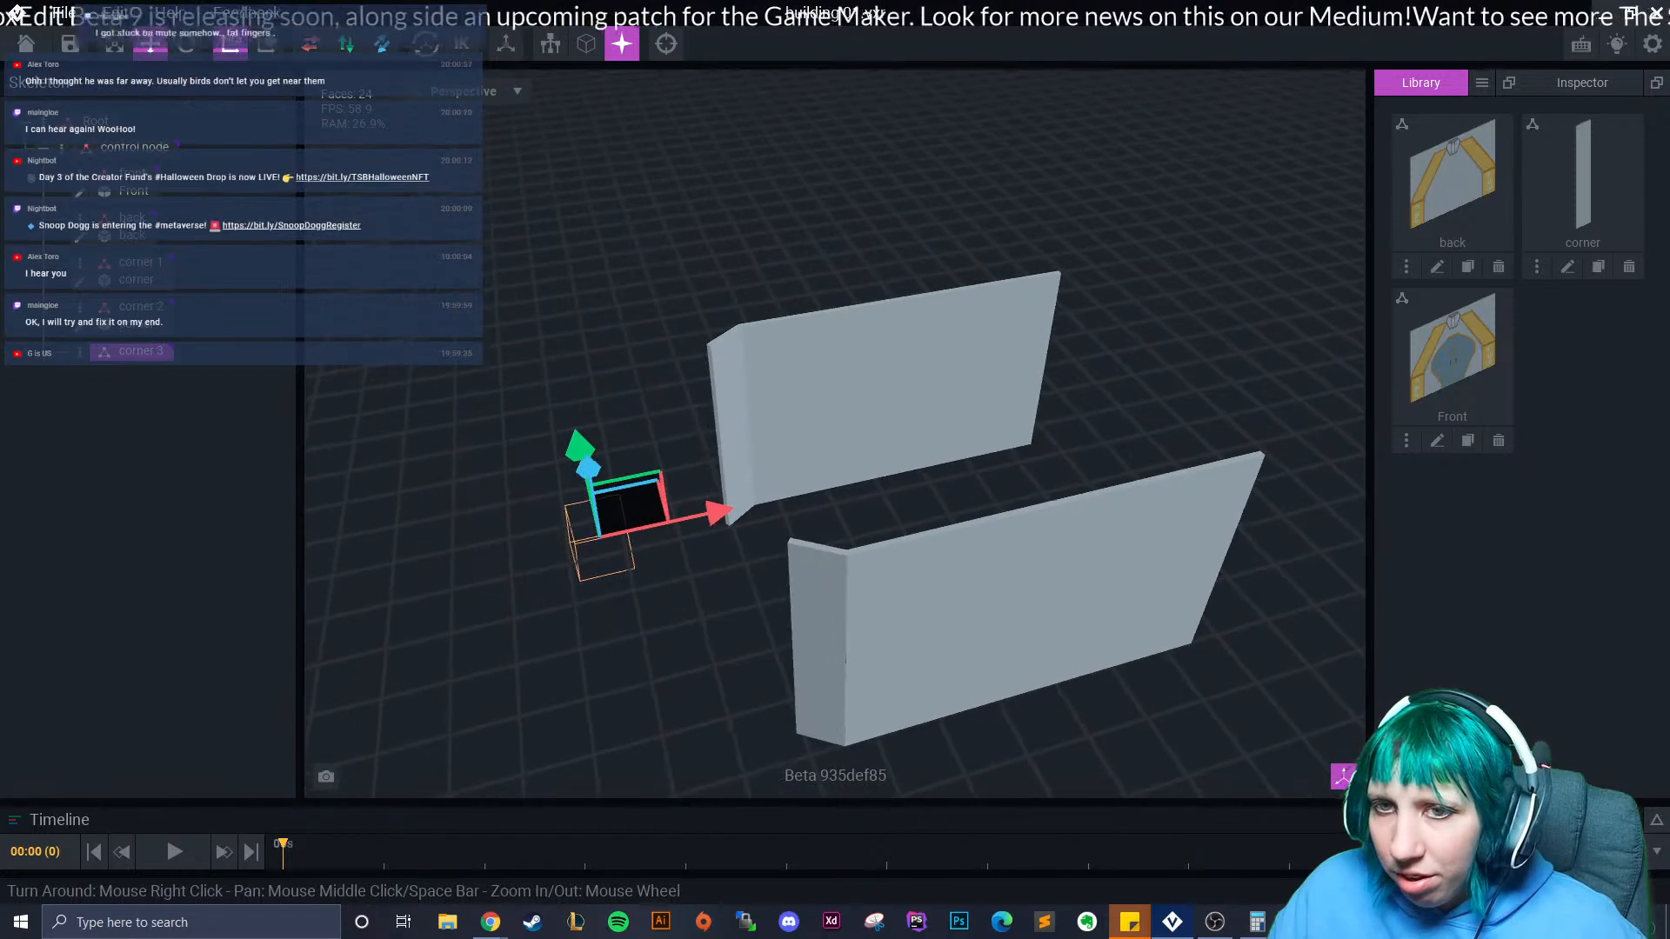
Undo the corner 3 node's reparenting and shift, and step back the last nudges of the corner 1 panel.
{"action": "key", "text": "ctrl+z"}
{"action": "key", "text": "ctrl+z"}
{"action": "key", "text": "ctrl+z"}
{"action": "key", "text": "ctrl+z"}
{"action": "key", "text": "ctrl+z"}
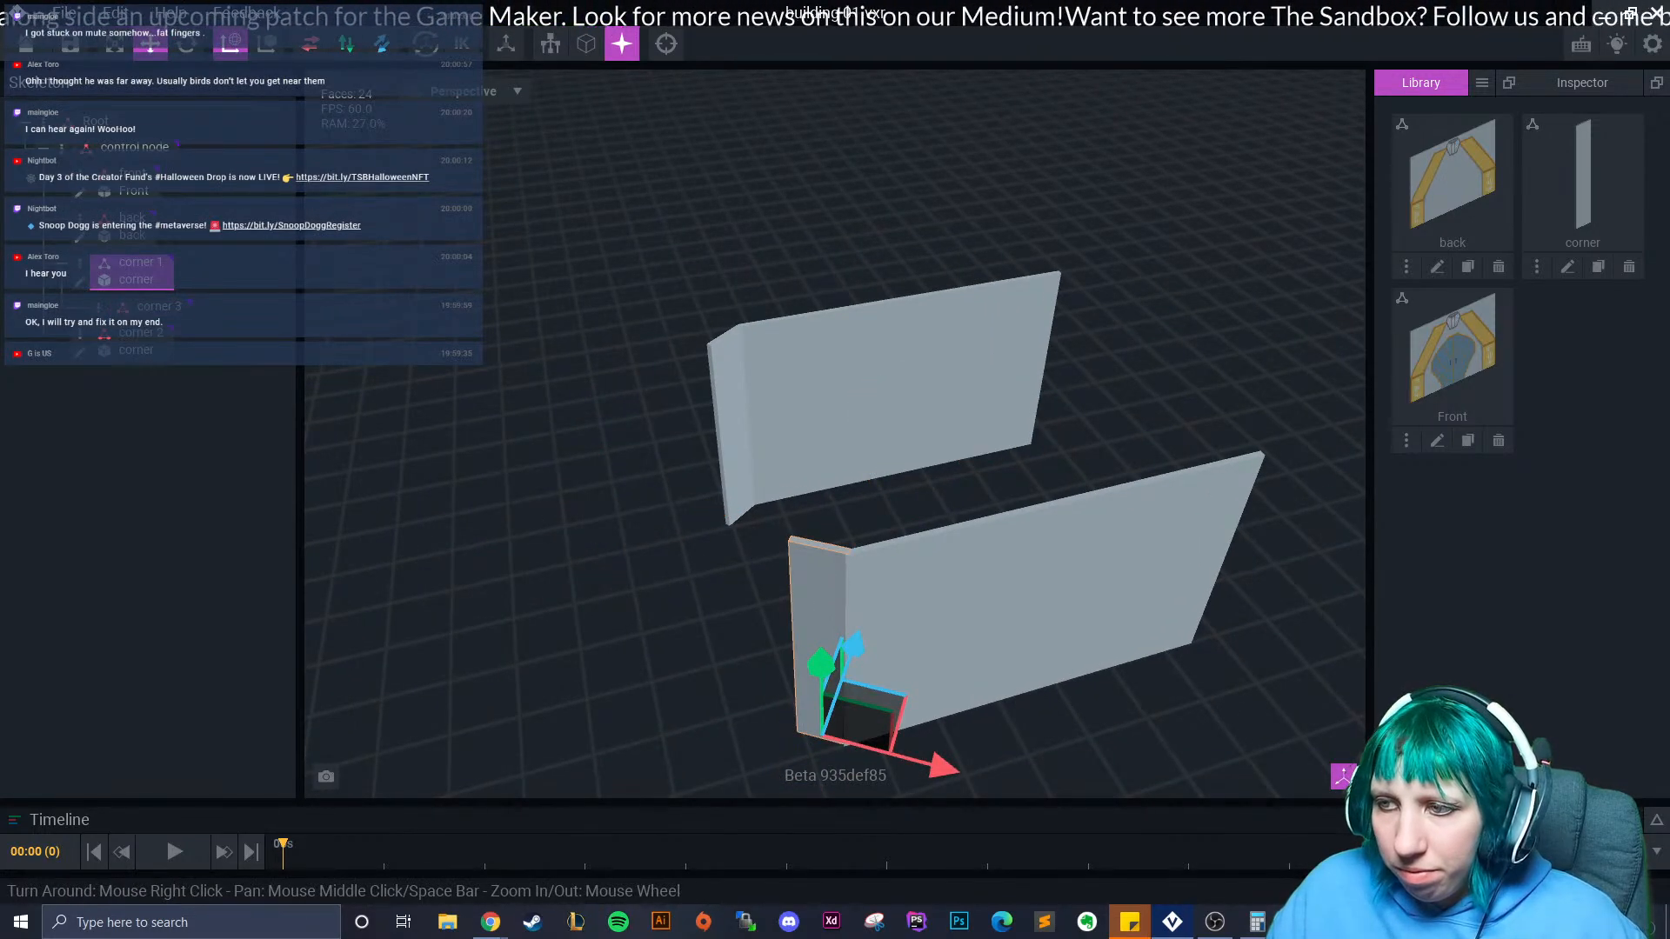
{"action": "key", "text": "ctrl+z"}
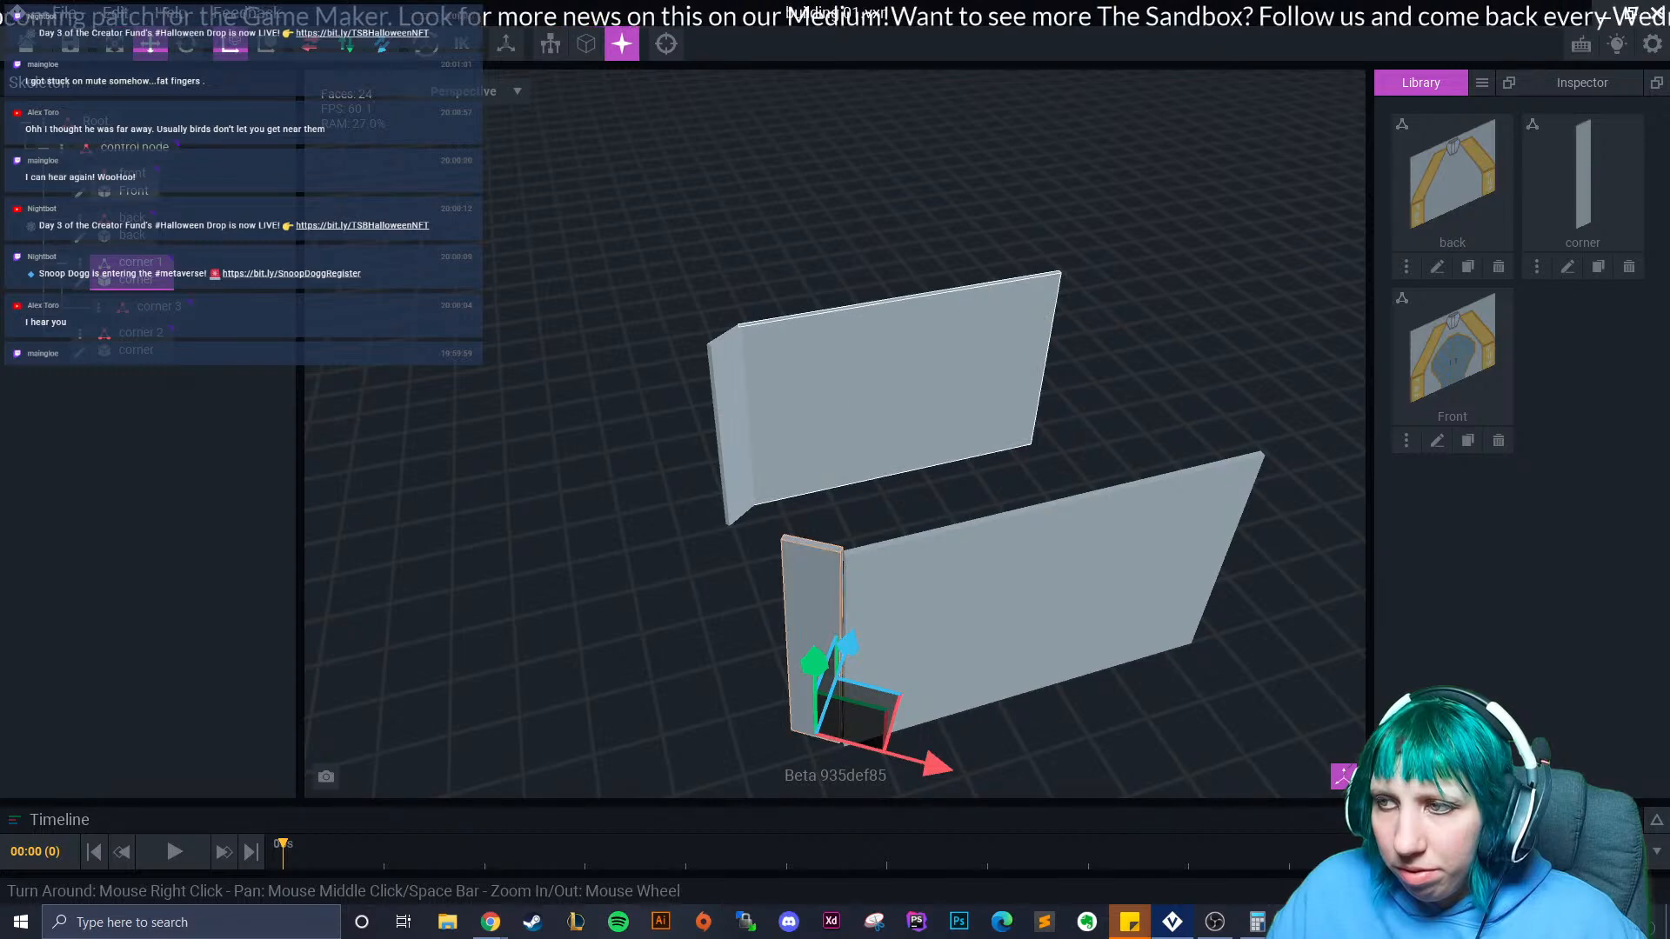
Undo the remaining corner 1 moves and the creation of the corner 3 child node.
{"action": "left_click", "coordinate": [884, 391]}
{"action": "left_click", "coordinate": [159, 307]}
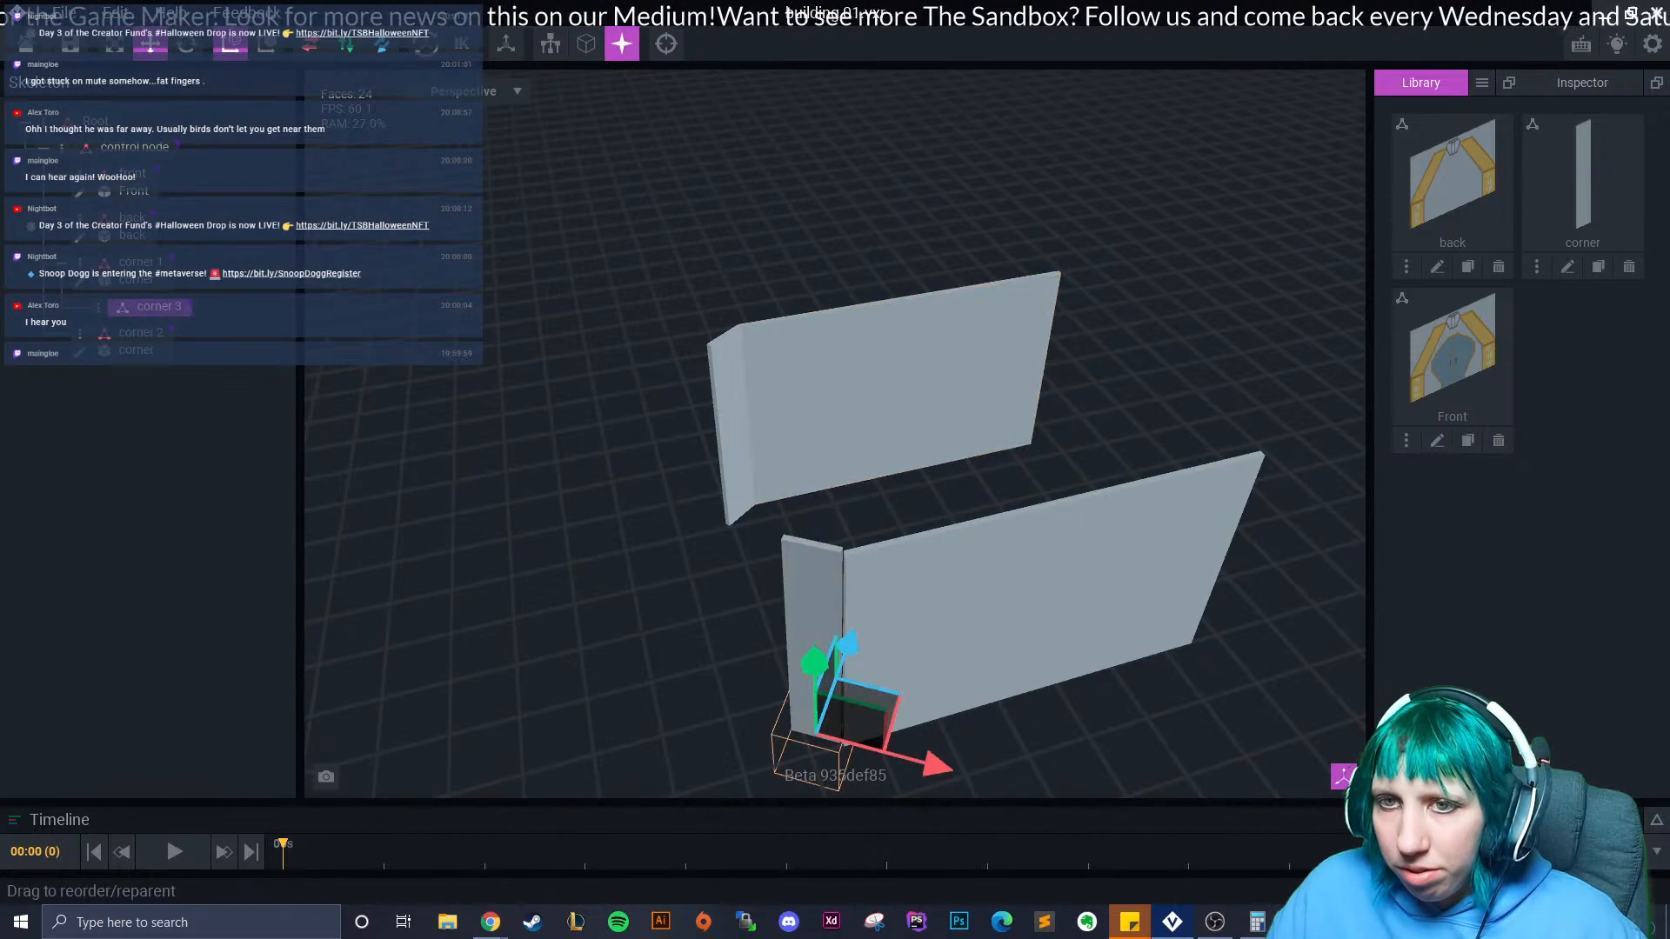
{"action": "left_click", "coordinate": [159, 307]}
{"action": "key", "text": "ctrl+z"}
{"action": "key", "text": "ctrl+z"}
{"action": "key", "text": "ctrl+z"}
{"action": "key", "text": "ctrl+z"}
{"action": "key", "text": "ctrl+z"}
{"action": "key", "text": "ctrl+z"}
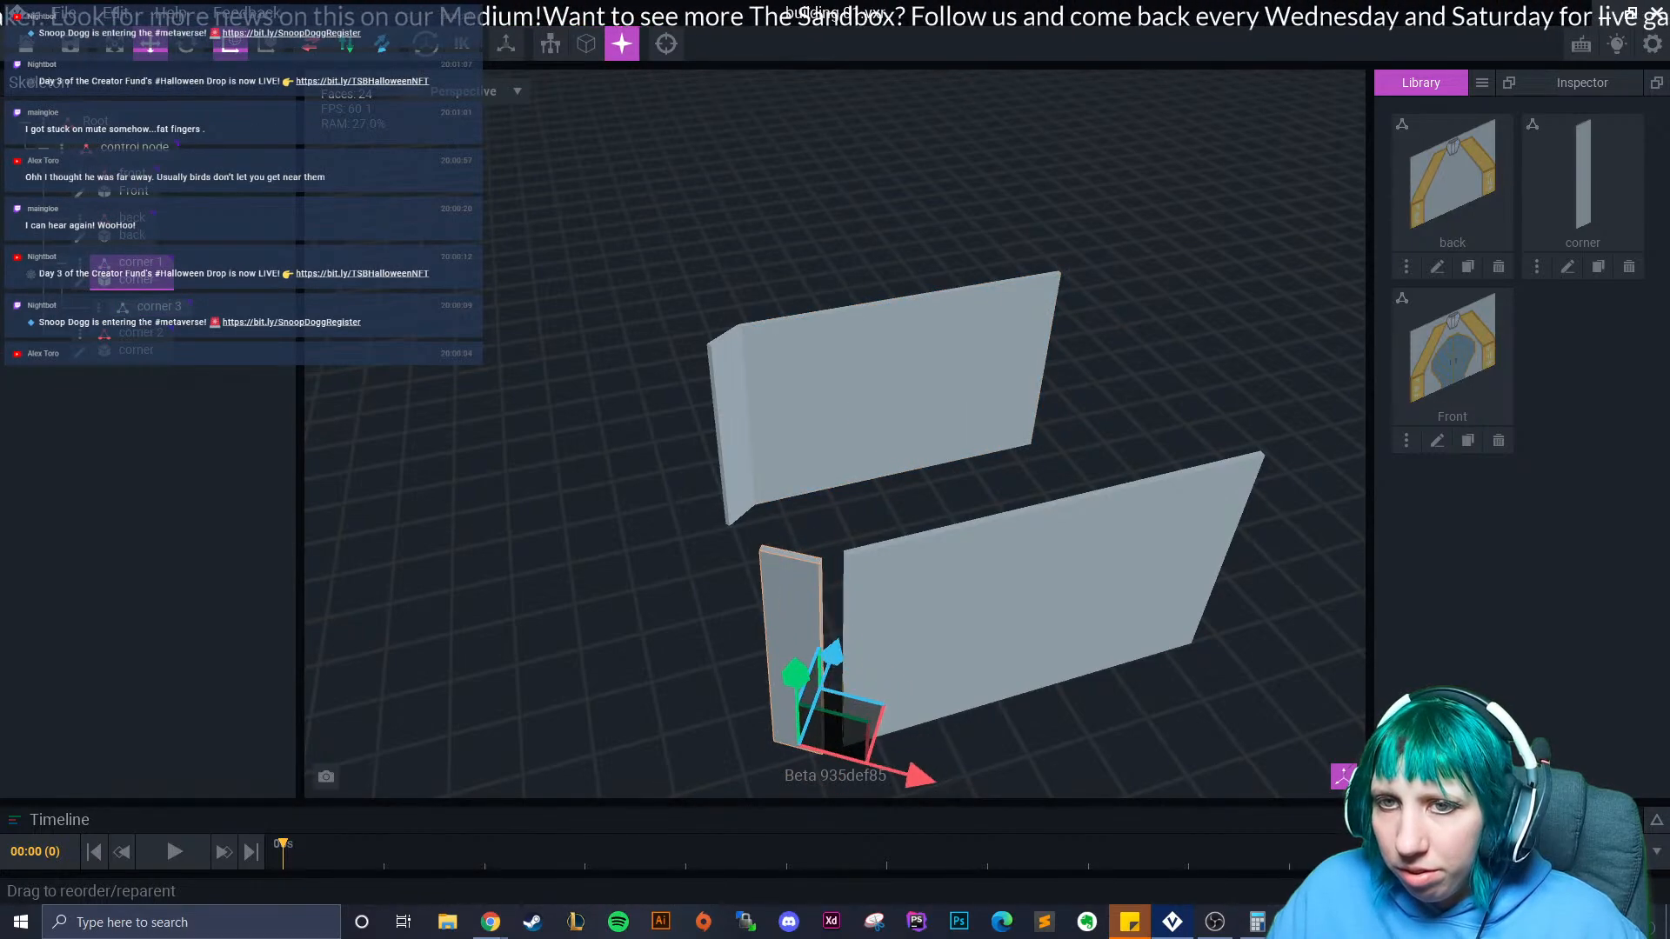
{"action": "key", "text": "ctrl+z"}
{"action": "key", "text": "ctrl+z"}
{"action": "key", "text": "ctrl+z"}
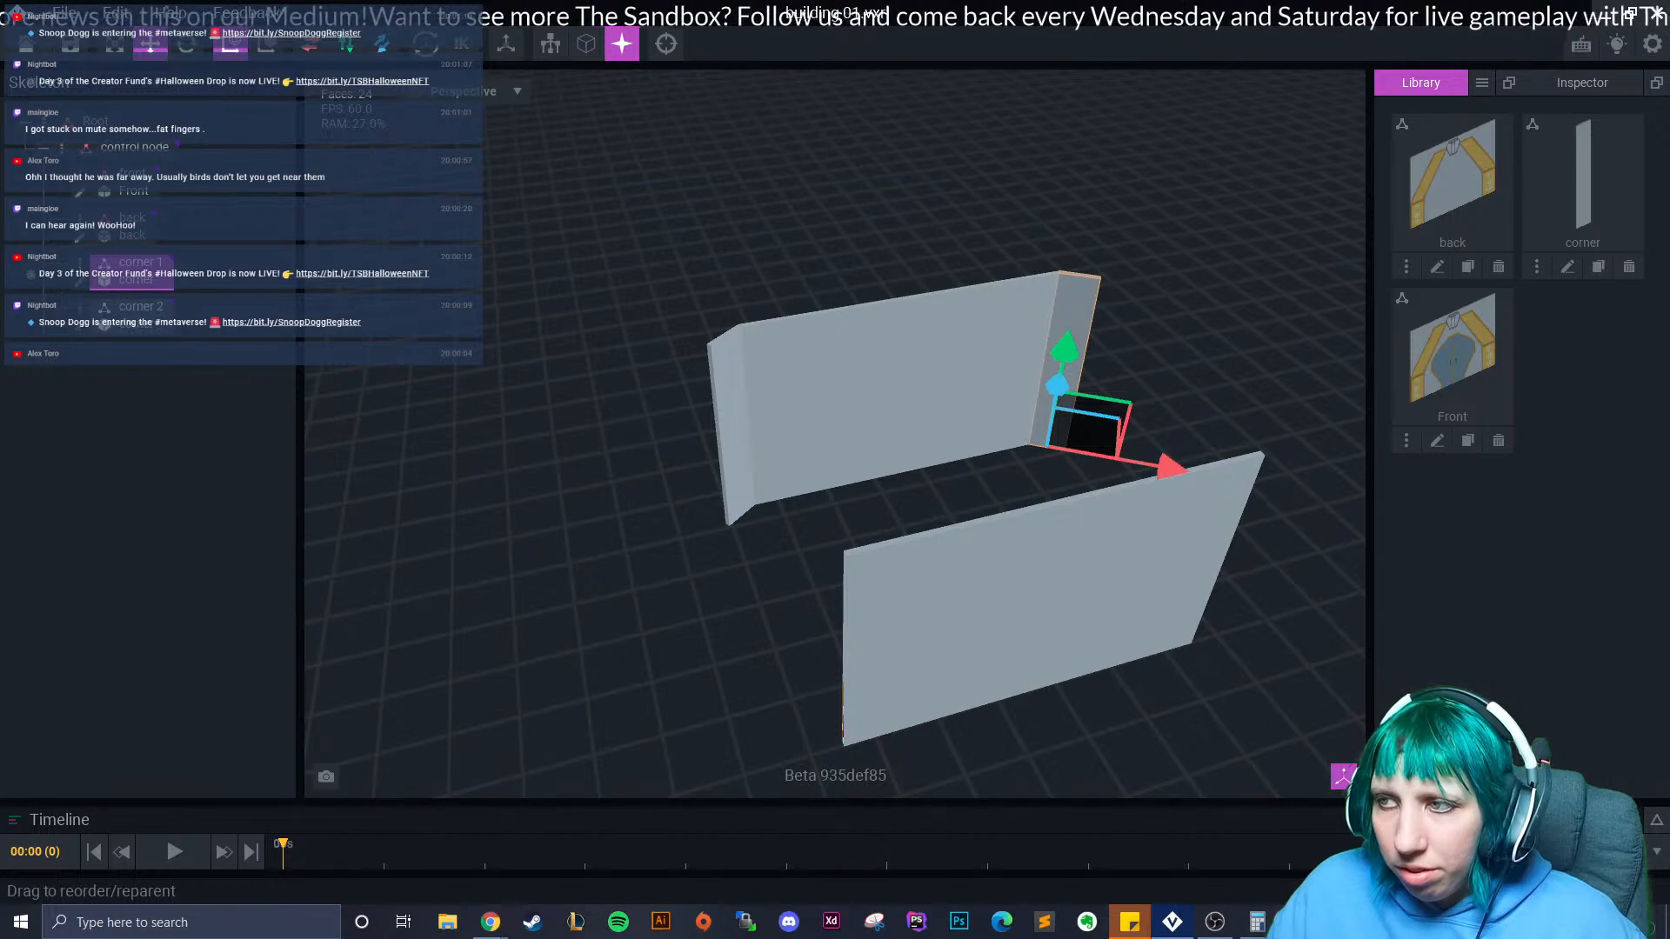
Duplicate the corner 1 node and name the duplicate corner 3.
{"action": "left_click", "coordinate": [1066, 357]}
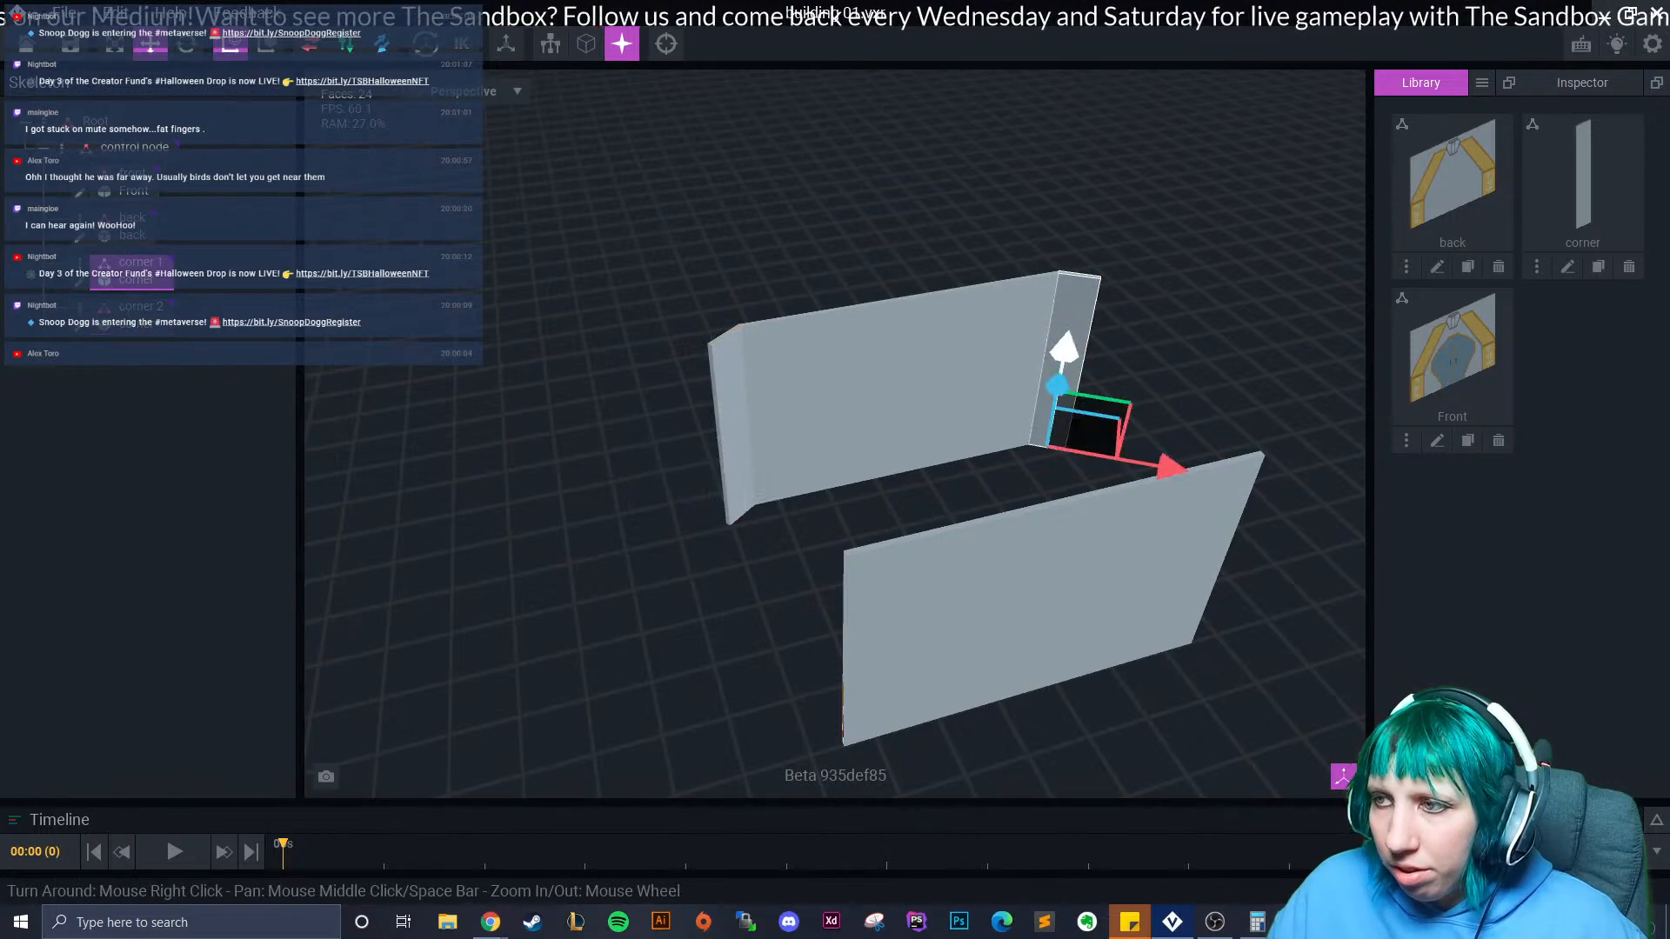
{"action": "left_click", "coordinate": [79, 262]}
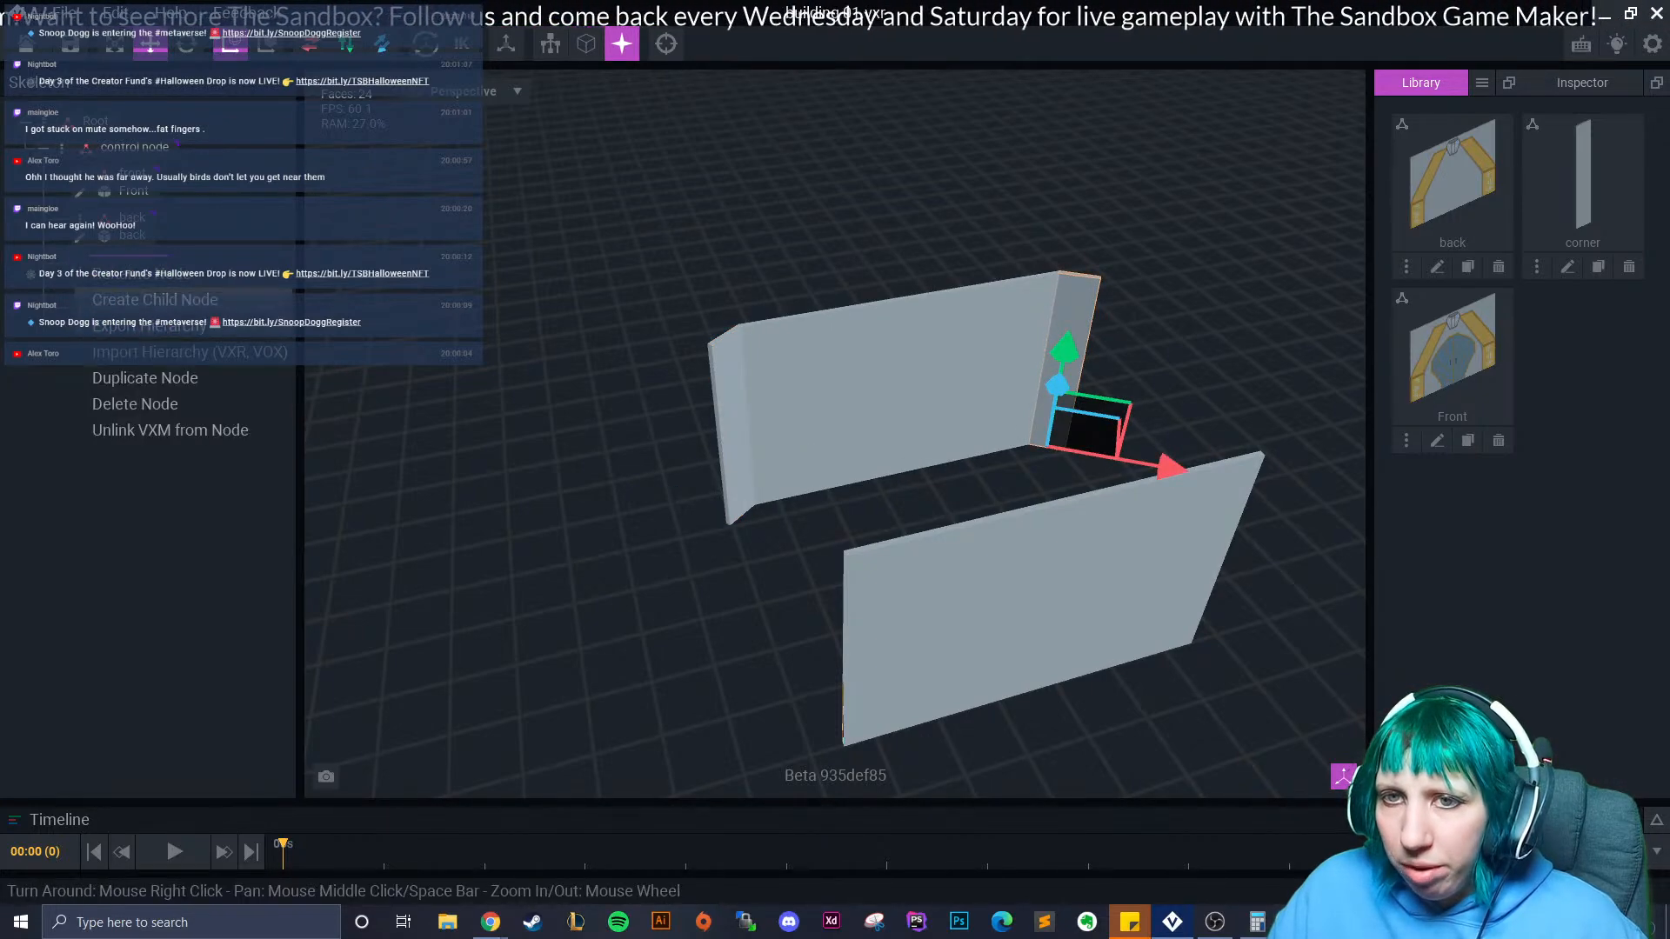
{"action": "left_click", "coordinate": [147, 377]}
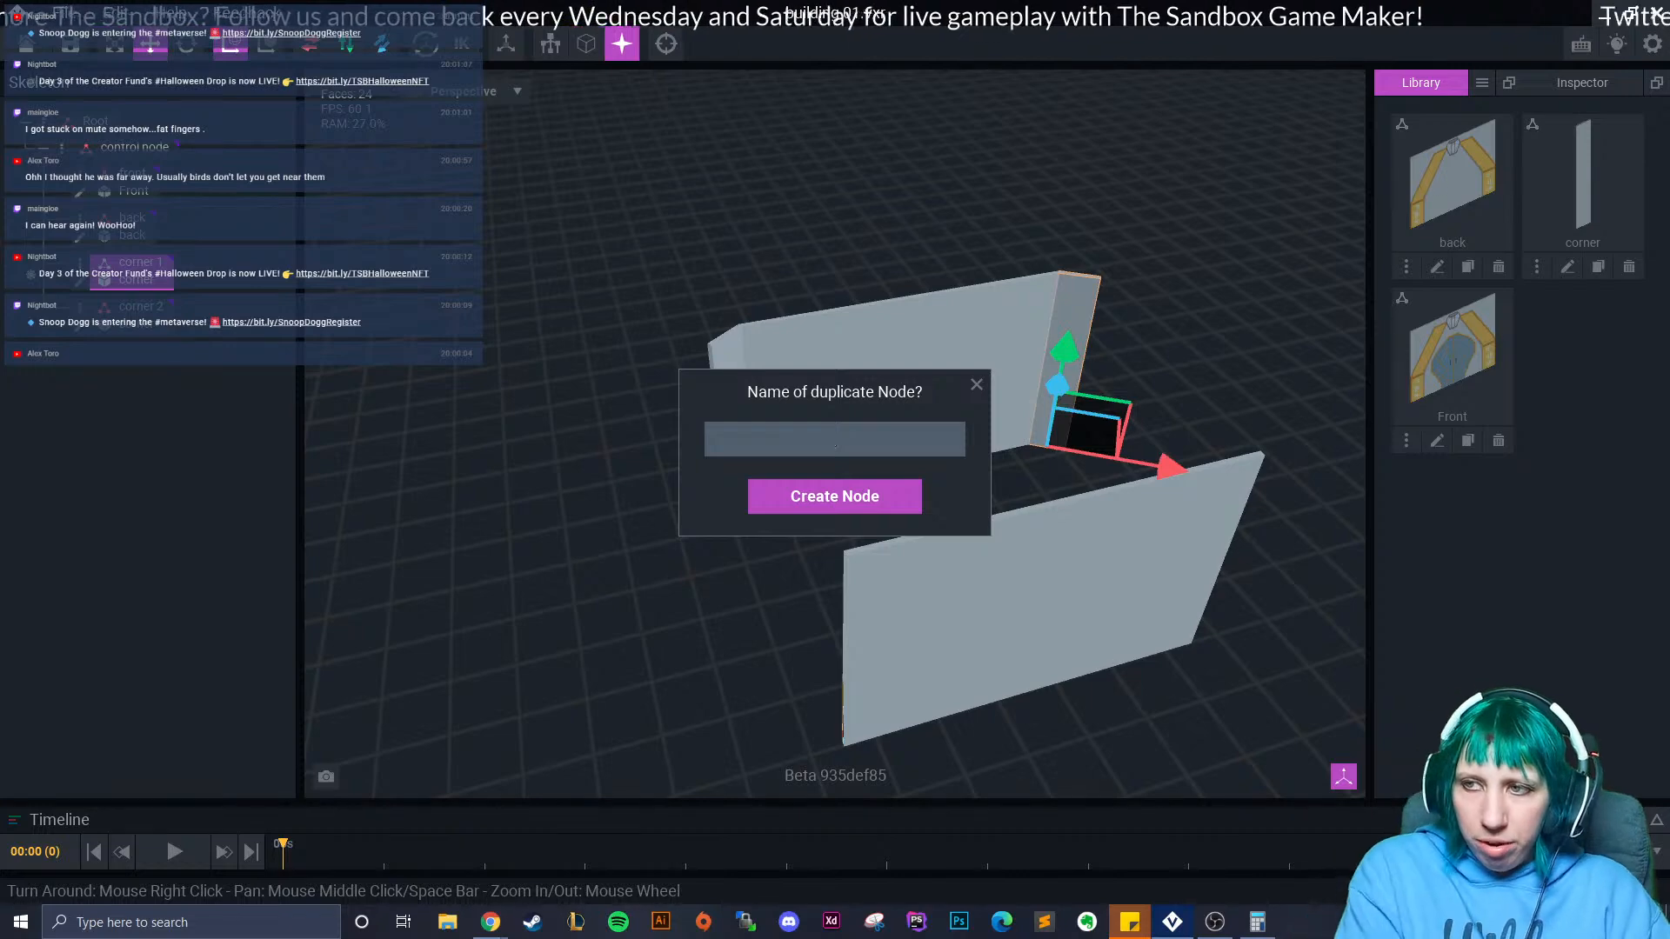
{"action": "type", "text": "corner 3"}
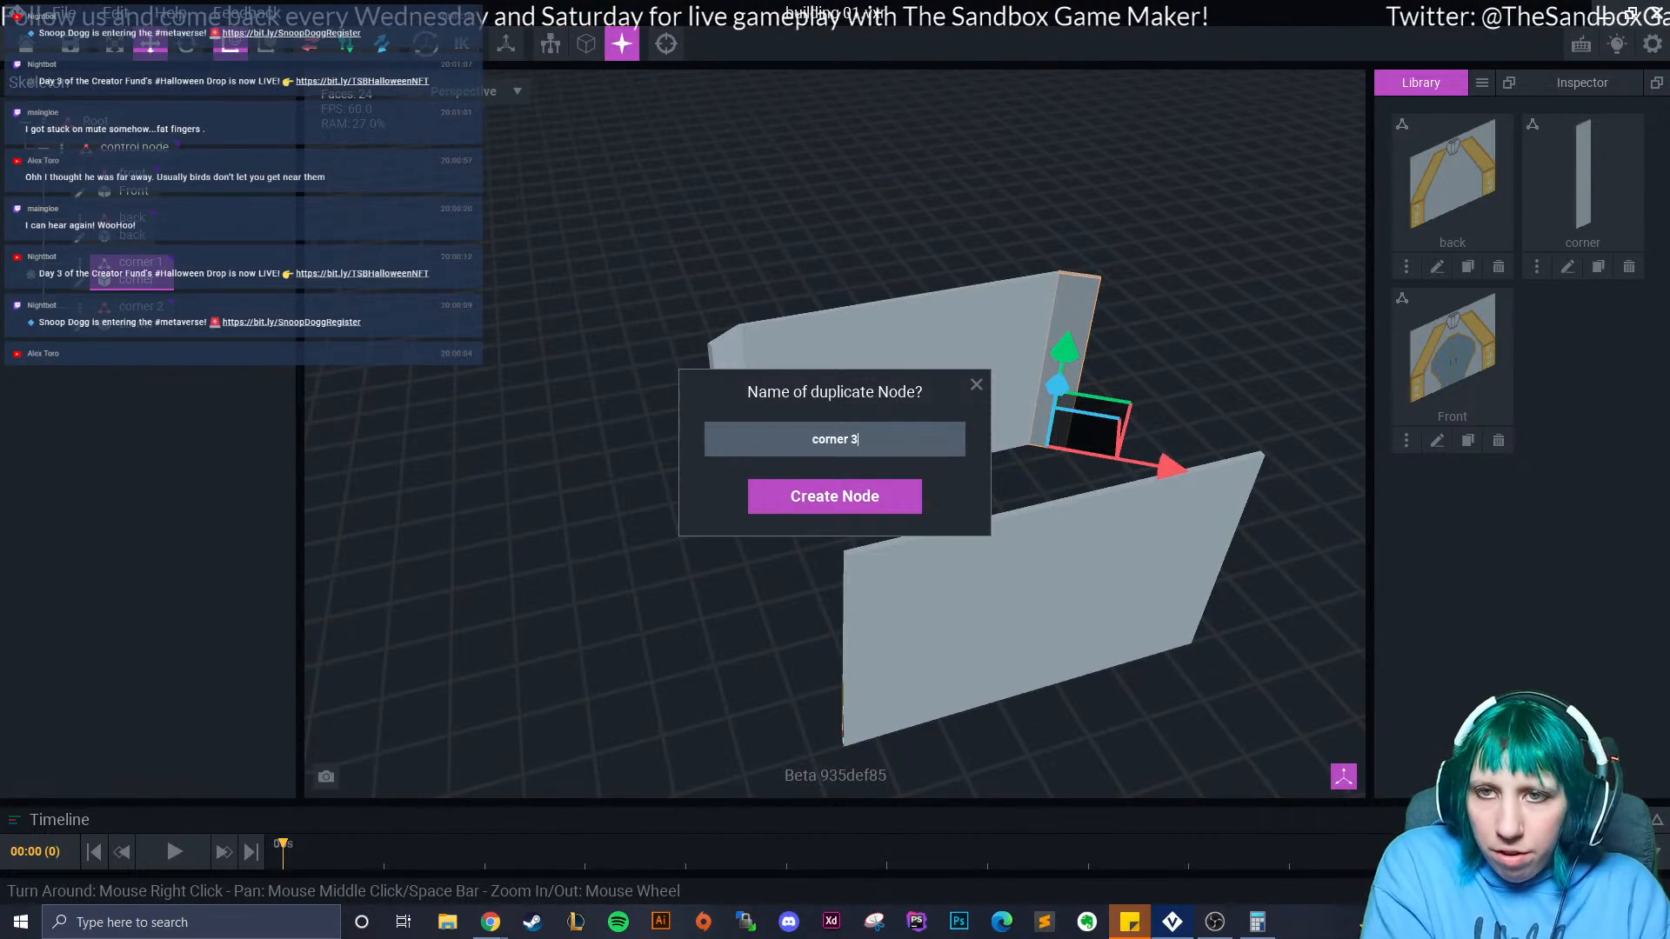
{"action": "key", "text": "Return"}
Move the corner 3 panel across to the back wall, close to its nearer vertical edge.
{"action": "mouse_move", "coordinate": [1058, 385]}
{"action": "left_click_drag", "start_coordinate": [1058, 385], "coordinate": [877, 621]}
{"action": "middle_click_drag", "start_coordinate": [877, 621], "coordinate": [770, 452]}
{"action": "mouse_move", "coordinate": [1006, 681]}
{"action": "left_click_drag", "start_coordinate": [1007, 681], "coordinate": [830, 648]}
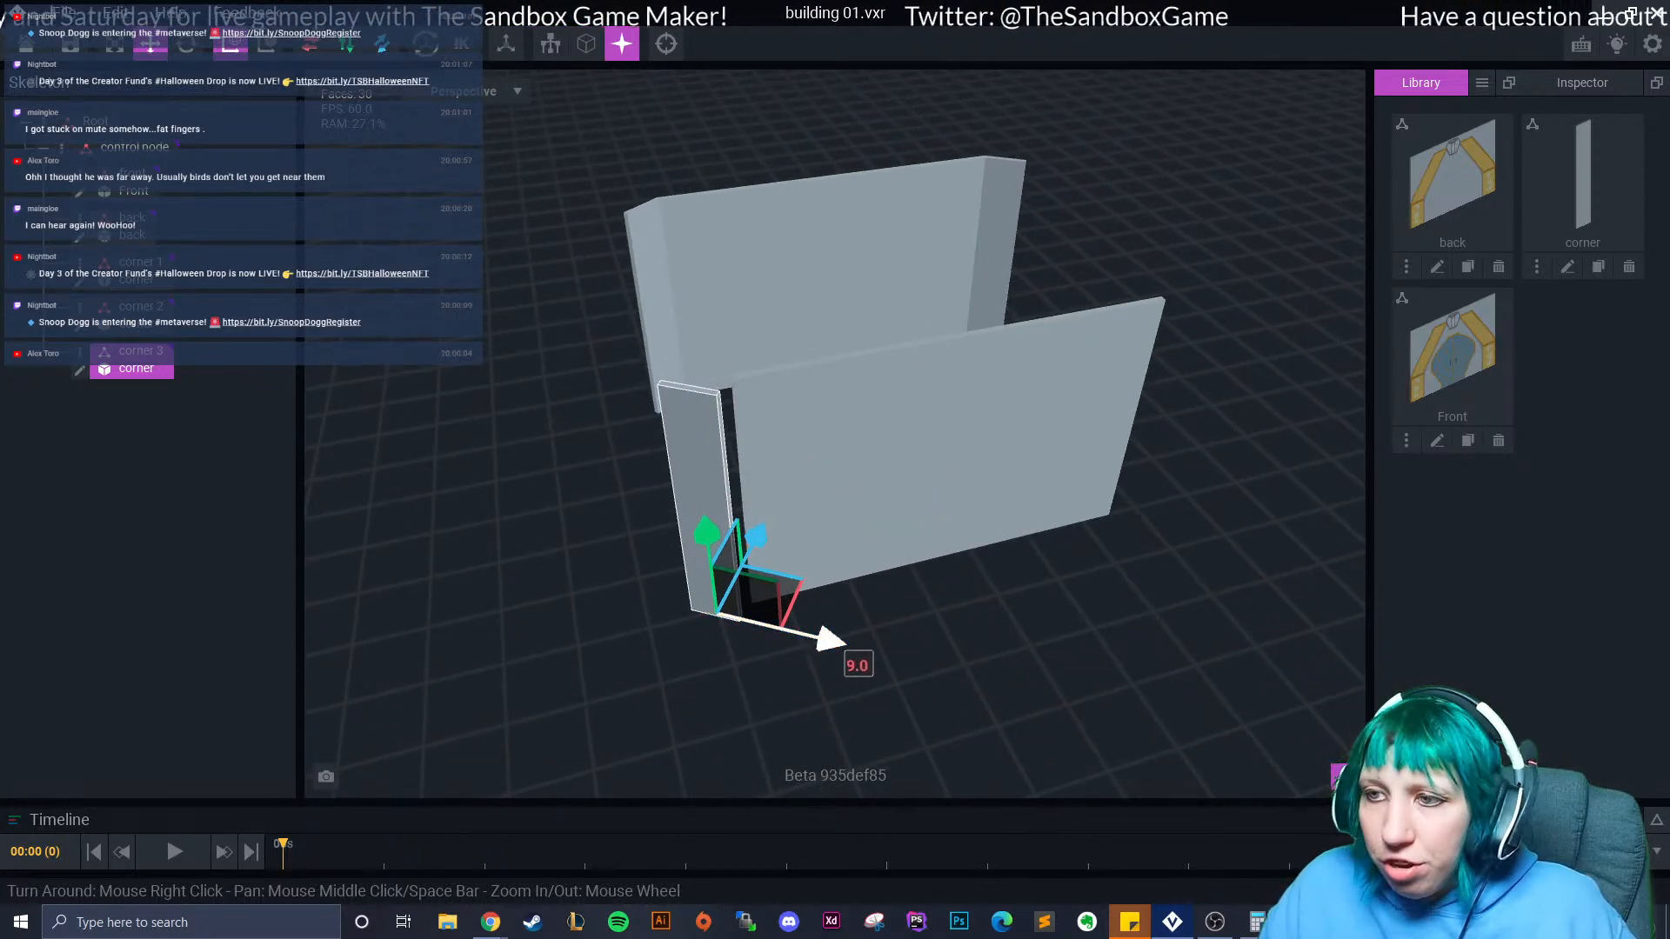
{"action": "scroll", "coordinate": [683, 600], "scroll_direction": "up", "scroll_amount": 3}
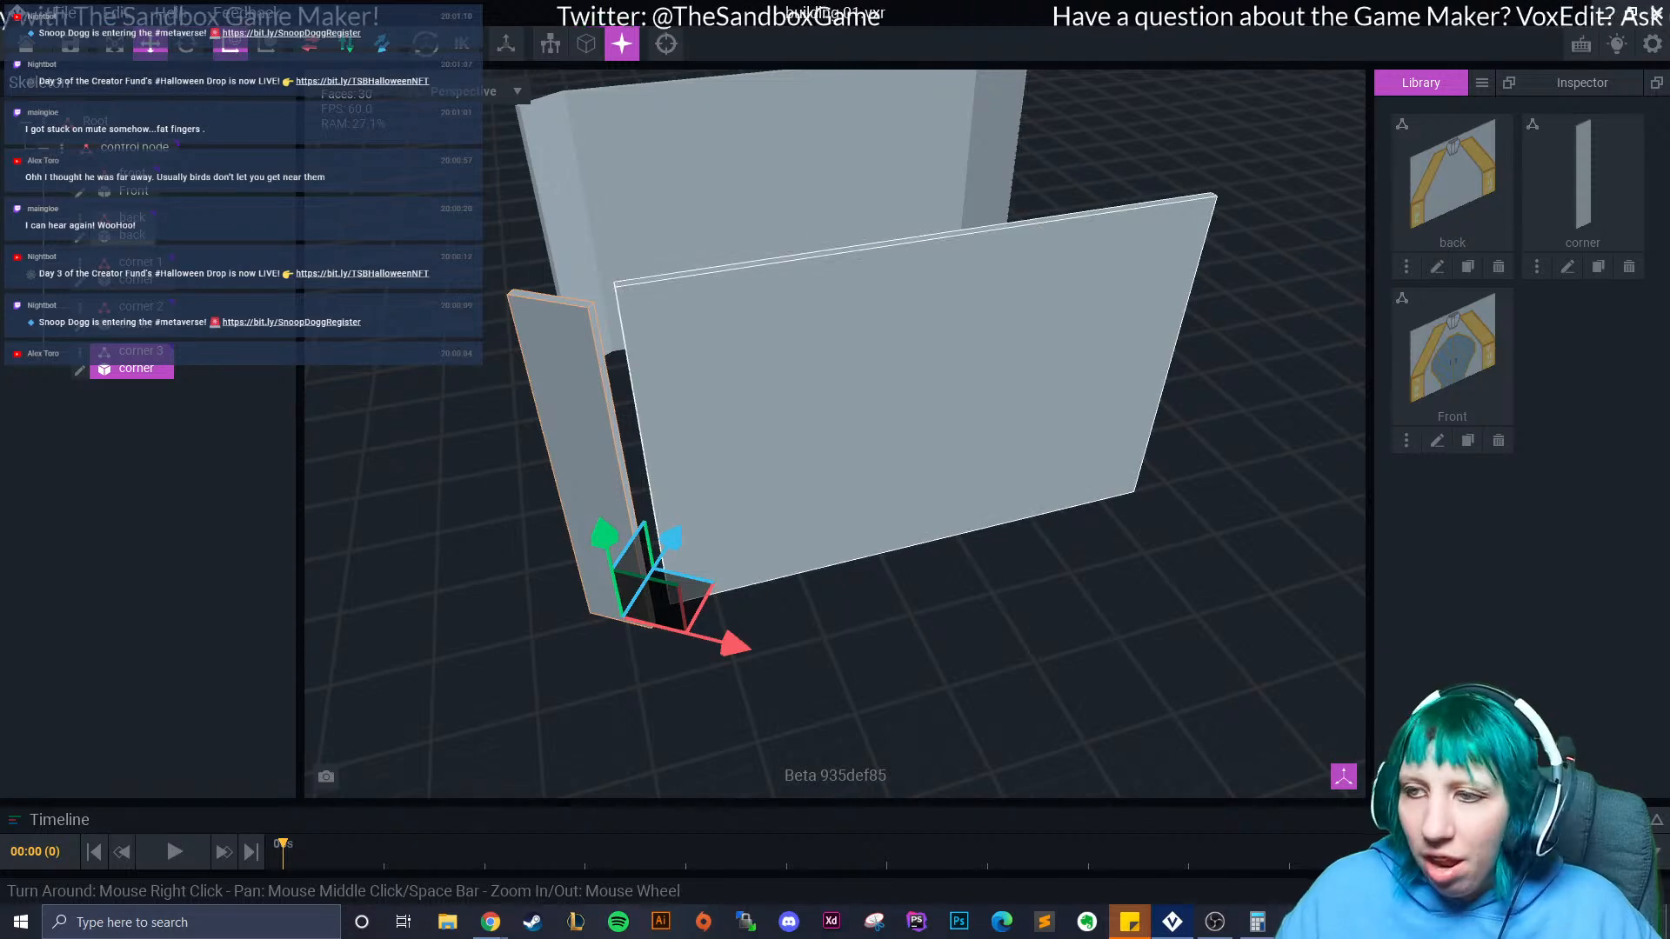
Nudge the corner 3 panel along both horizontal axes to close the gap to the back wall's edge.
{"action": "left_click_drag", "start_coordinate": [670, 537], "coordinate": [689, 512]}
{"action": "left_click_drag", "start_coordinate": [745, 615], "coordinate": [751, 616]}
{"action": "middle_click_drag", "start_coordinate": [714, 609], "coordinate": [879, 592]}
{"action": "scroll", "coordinate": [880, 592], "scroll_direction": "up", "scroll_amount": 5}
{"action": "right_click_drag", "start_coordinate": [880, 593], "coordinate": [1013, 635]}
{"action": "left_click_drag", "start_coordinate": [734, 627], "coordinate": [742, 632]}
{"action": "left_click", "coordinate": [935, 640]}
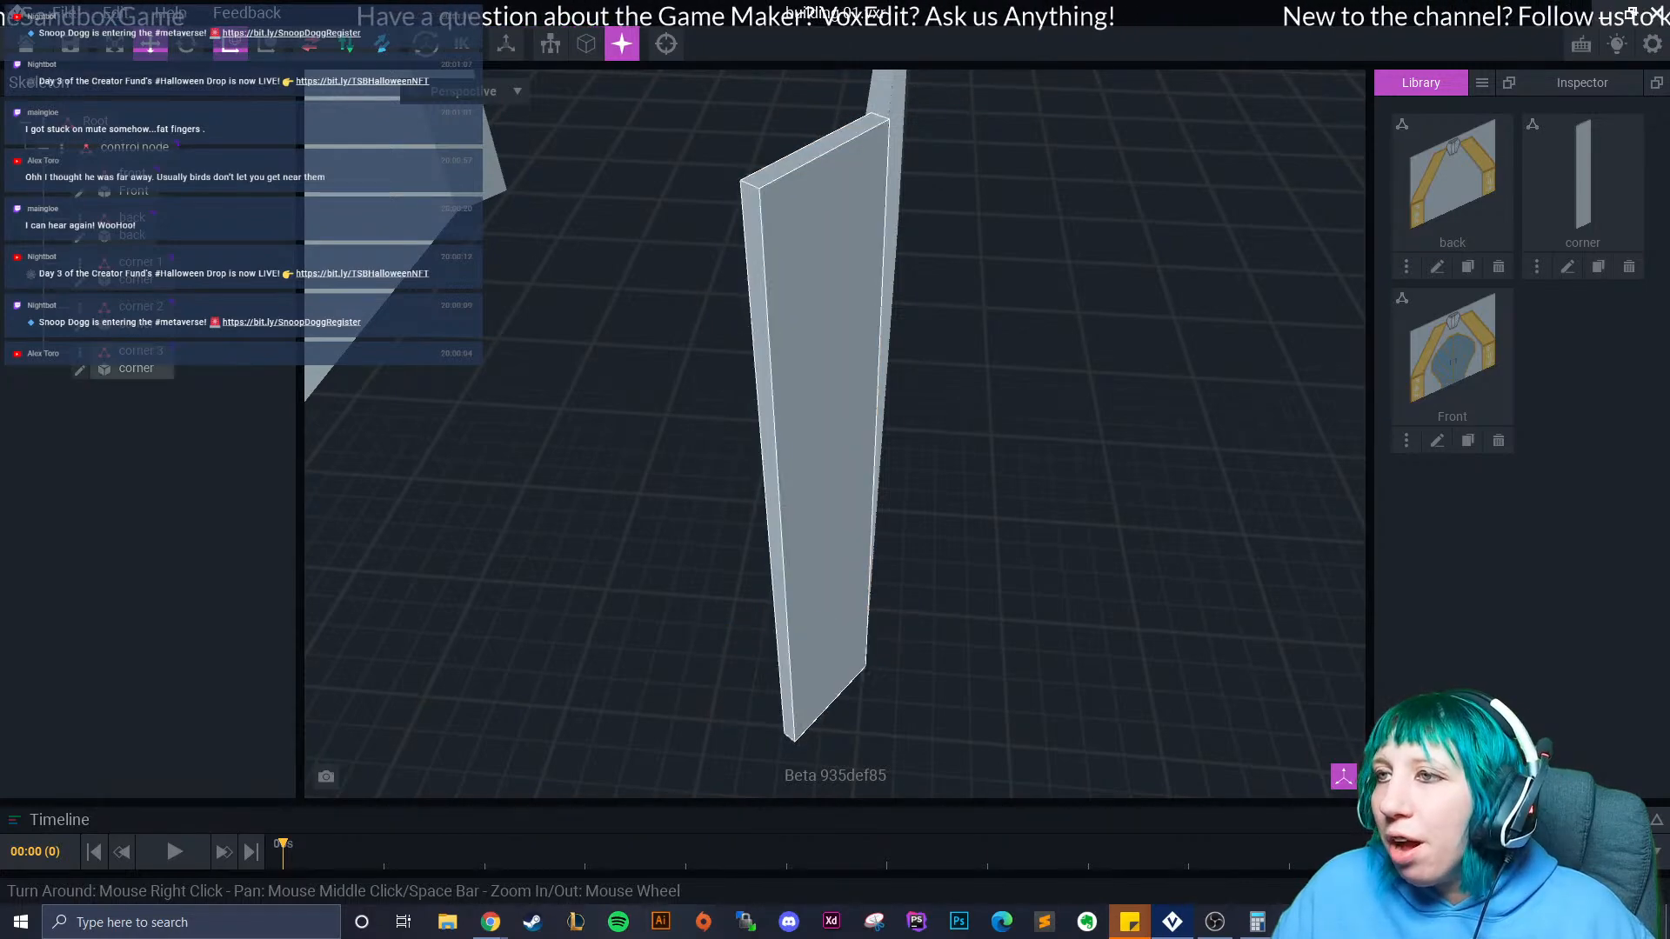
Fine-tune the corner 3 panel's position against the back wall and check the joint from outside.
{"action": "left_click", "coordinate": [824, 644]}
{"action": "left_click_drag", "start_coordinate": [899, 623], "coordinate": [898, 626]}
{"action": "mouse_move", "coordinate": [966, 635]}
{"action": "right_mouse_down"}
{"action": "mouse_move", "coordinate": [979, 614]}
{"action": "mouse_move", "coordinate": [923, 608]}
{"action": "mouse_move", "coordinate": [983, 609]}
{"action": "right_mouse_up"}
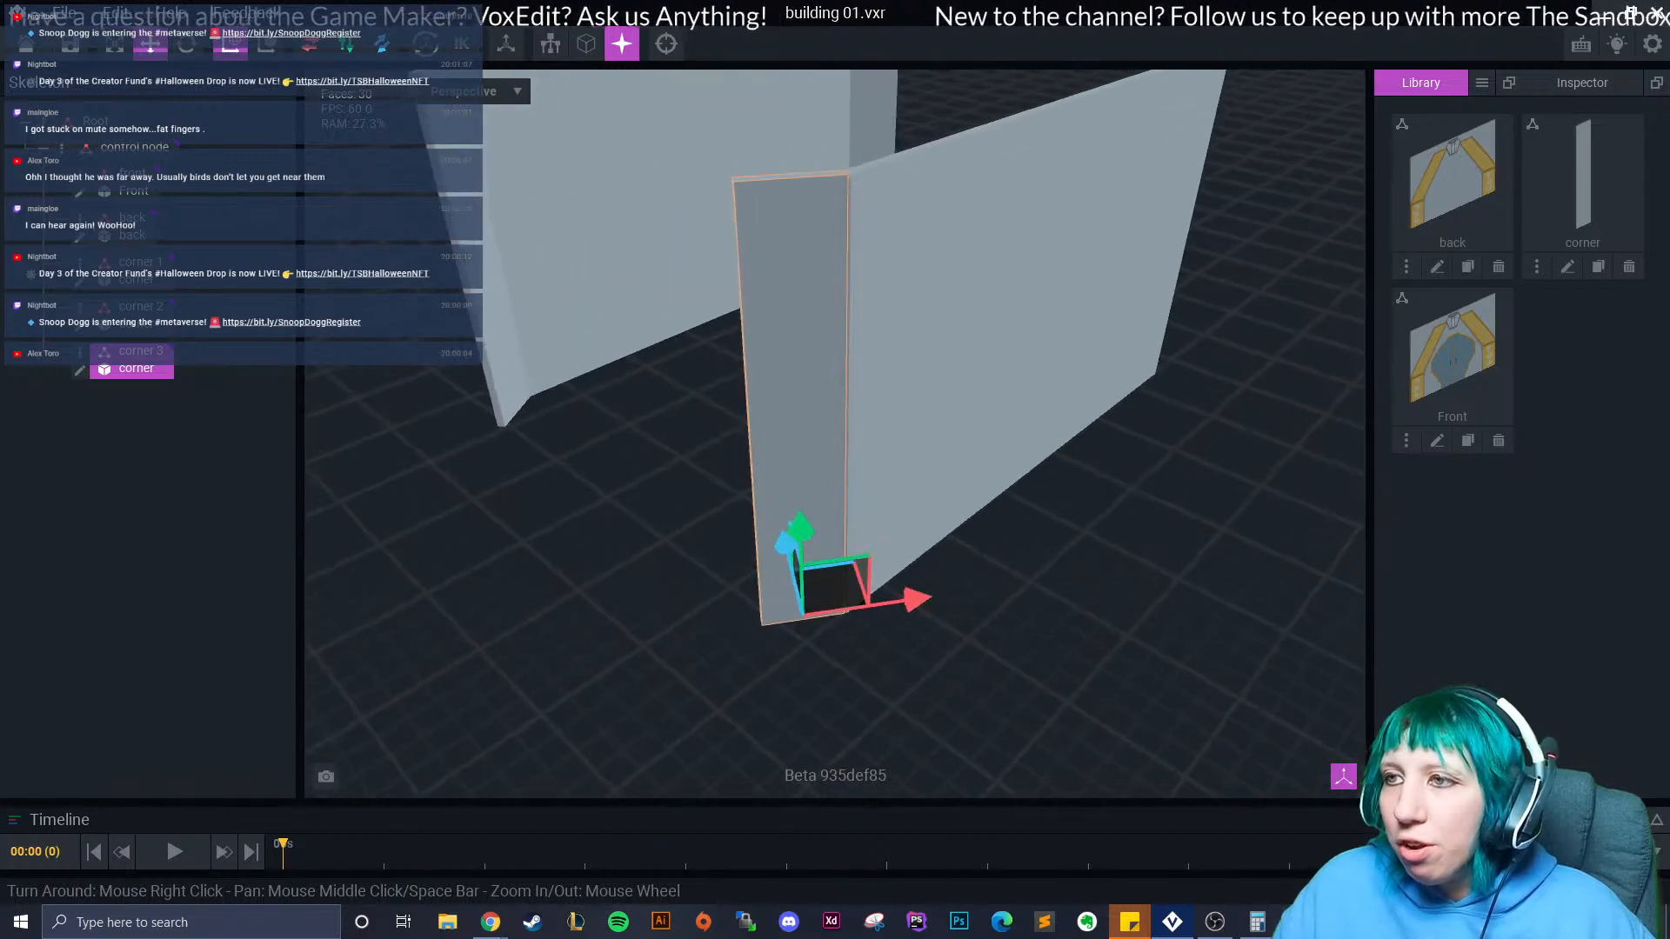
{"action": "left_click", "coordinate": [981, 636]}
{"action": "middle_click_drag", "start_coordinate": [981, 637], "coordinate": [978, 682]}
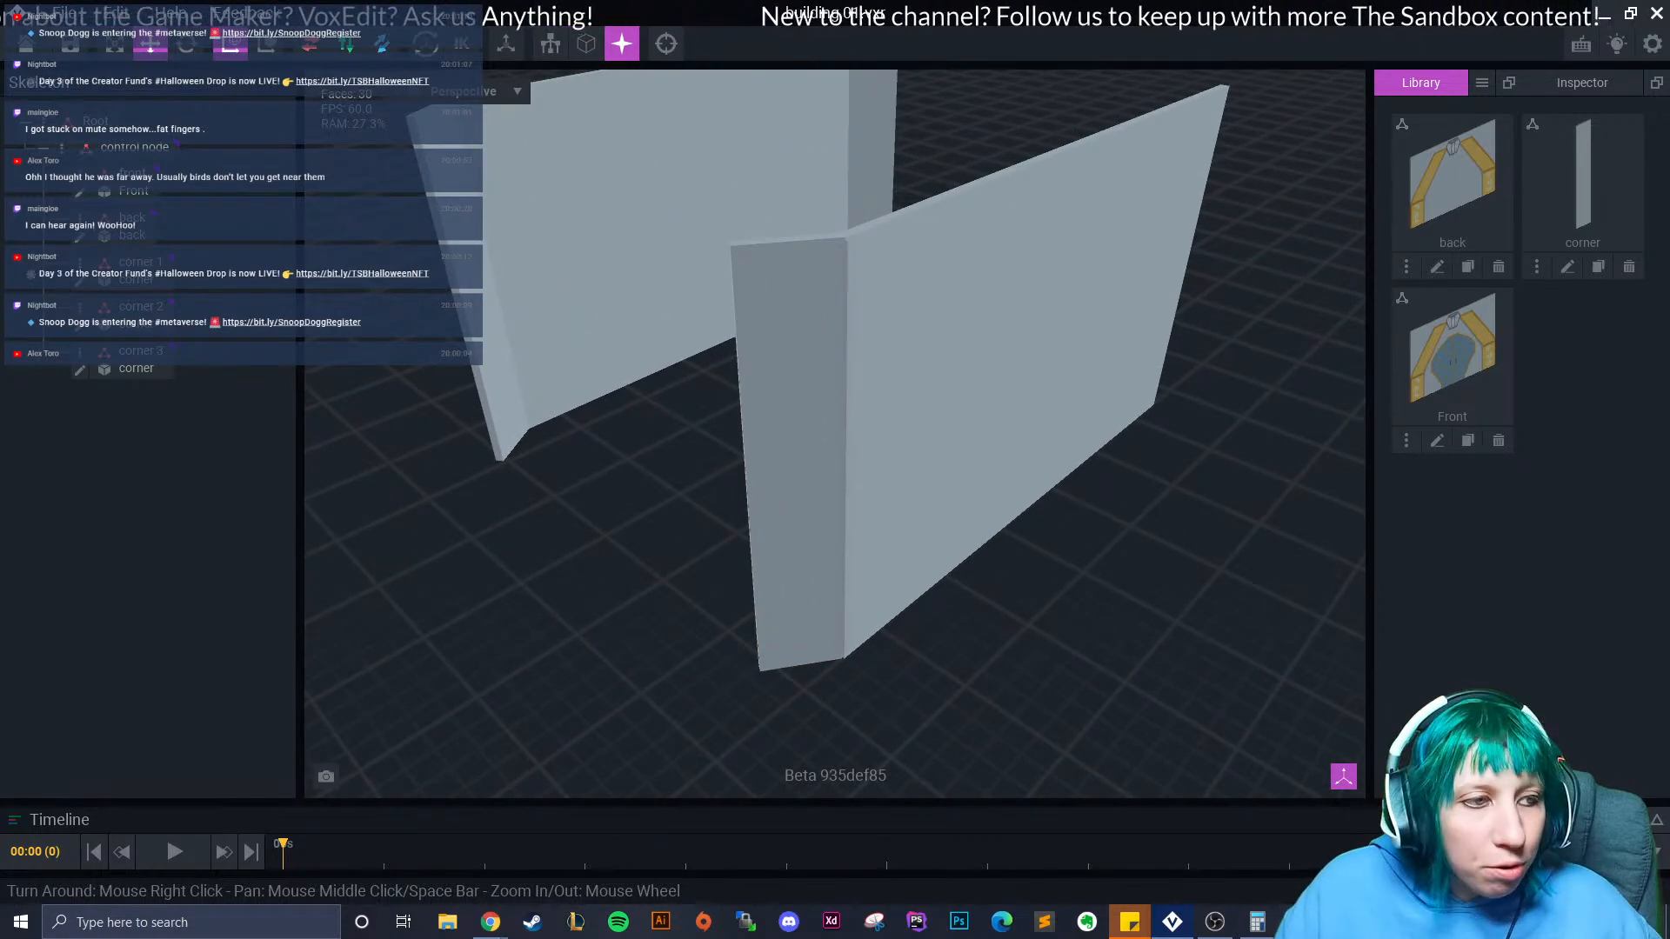
{"action": "middle_click_drag", "start_coordinate": [967, 469], "coordinate": [947, 583]}
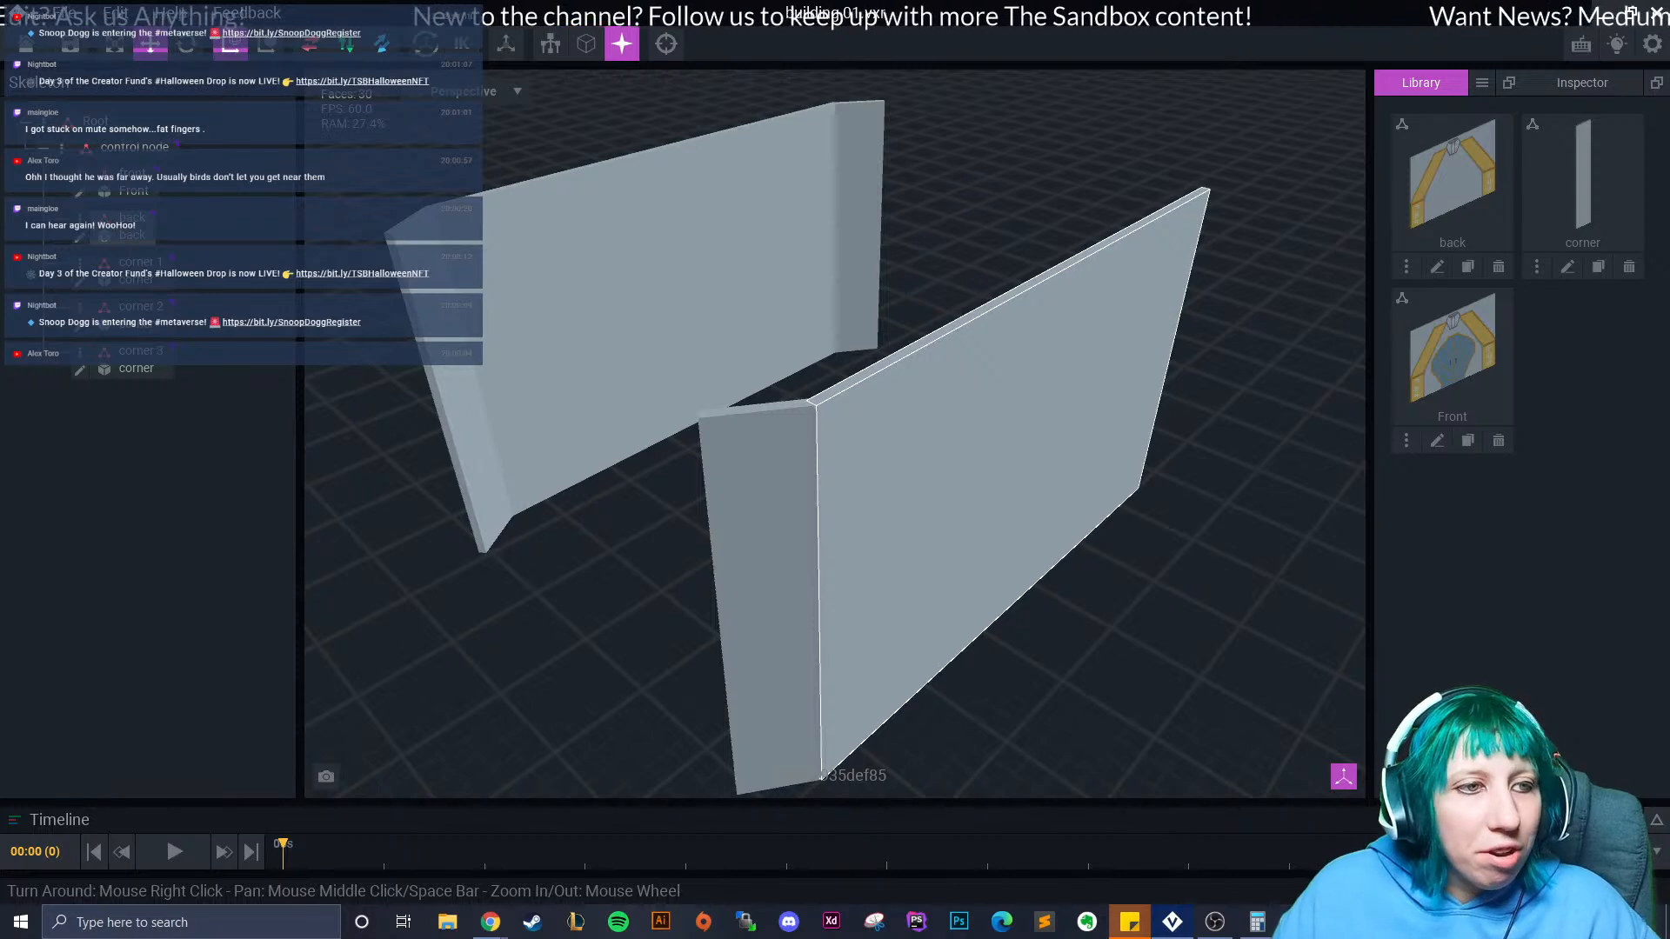
Duplicate the corner 2 node and name the duplicate corner 4.
{"action": "right_click_drag", "start_coordinate": [822, 776], "coordinate": [922, 487]}
{"action": "left_click", "coordinate": [635, 287]}
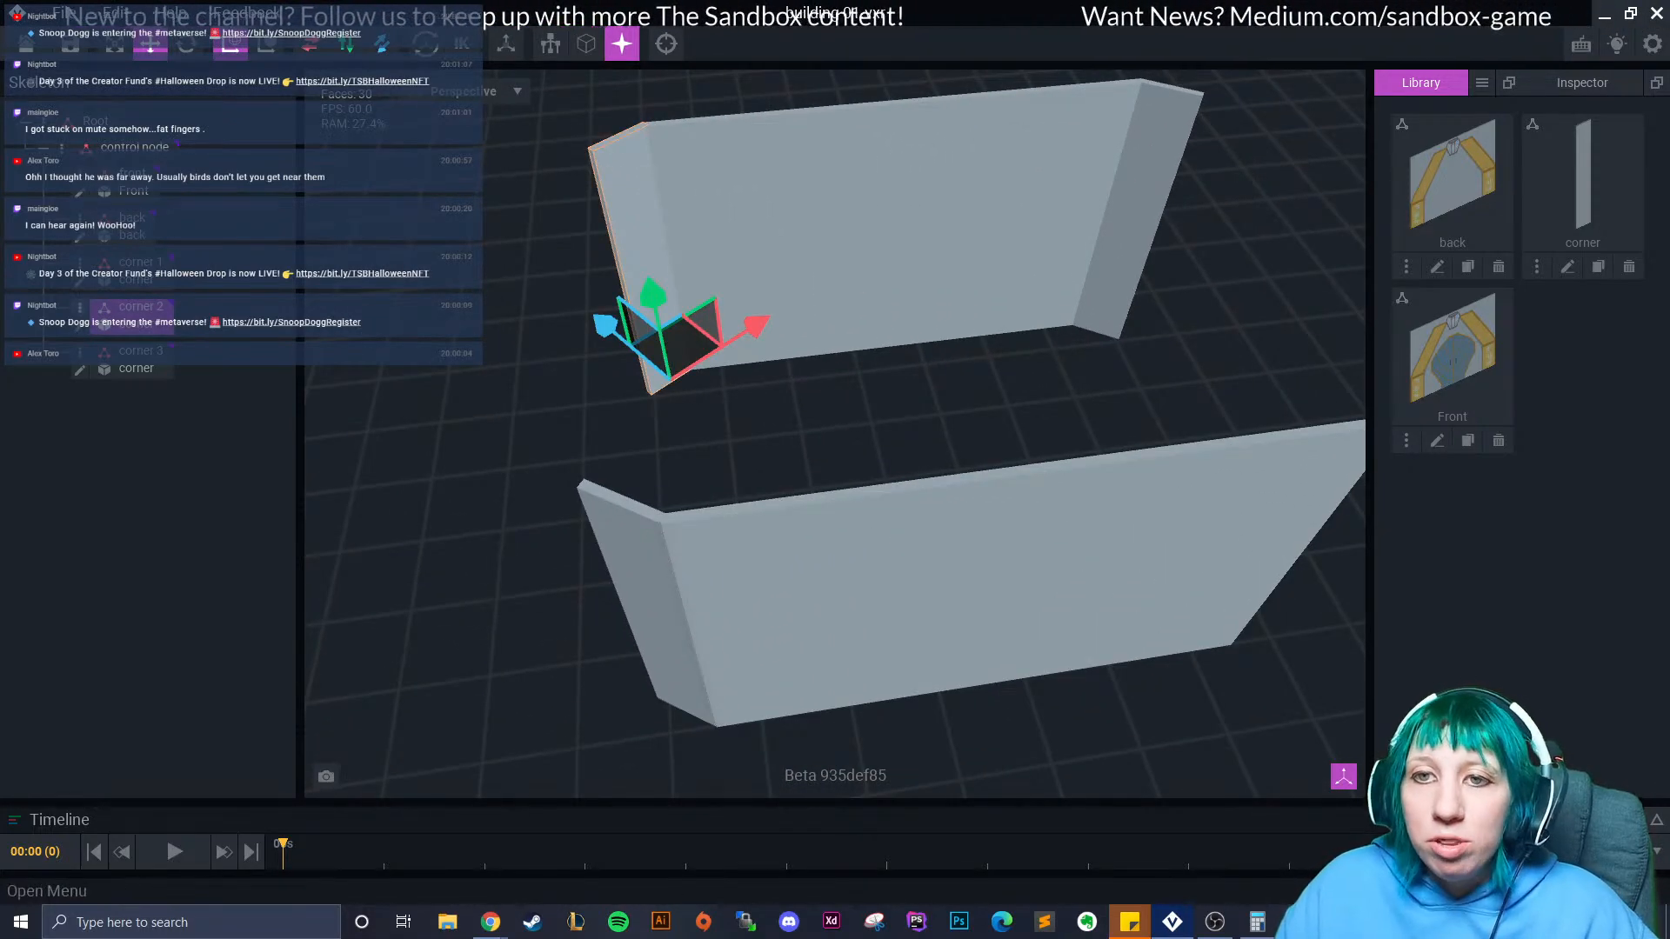
{"action": "right_click", "coordinate": [82, 309]}
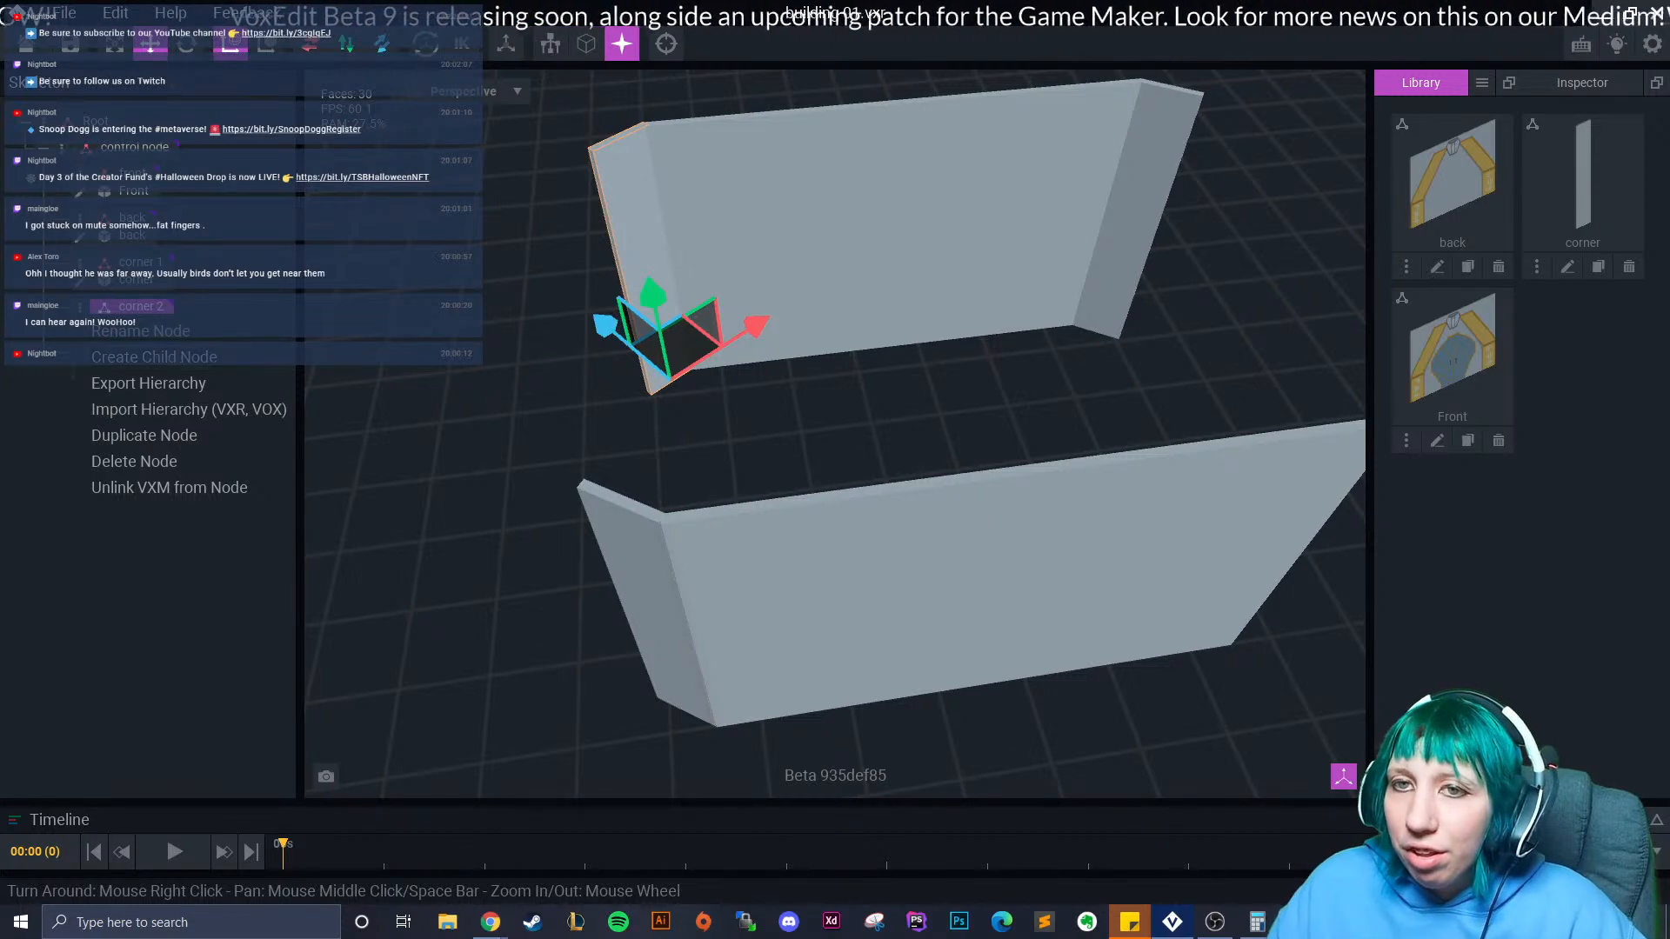
{"action": "left_click", "coordinate": [144, 435]}
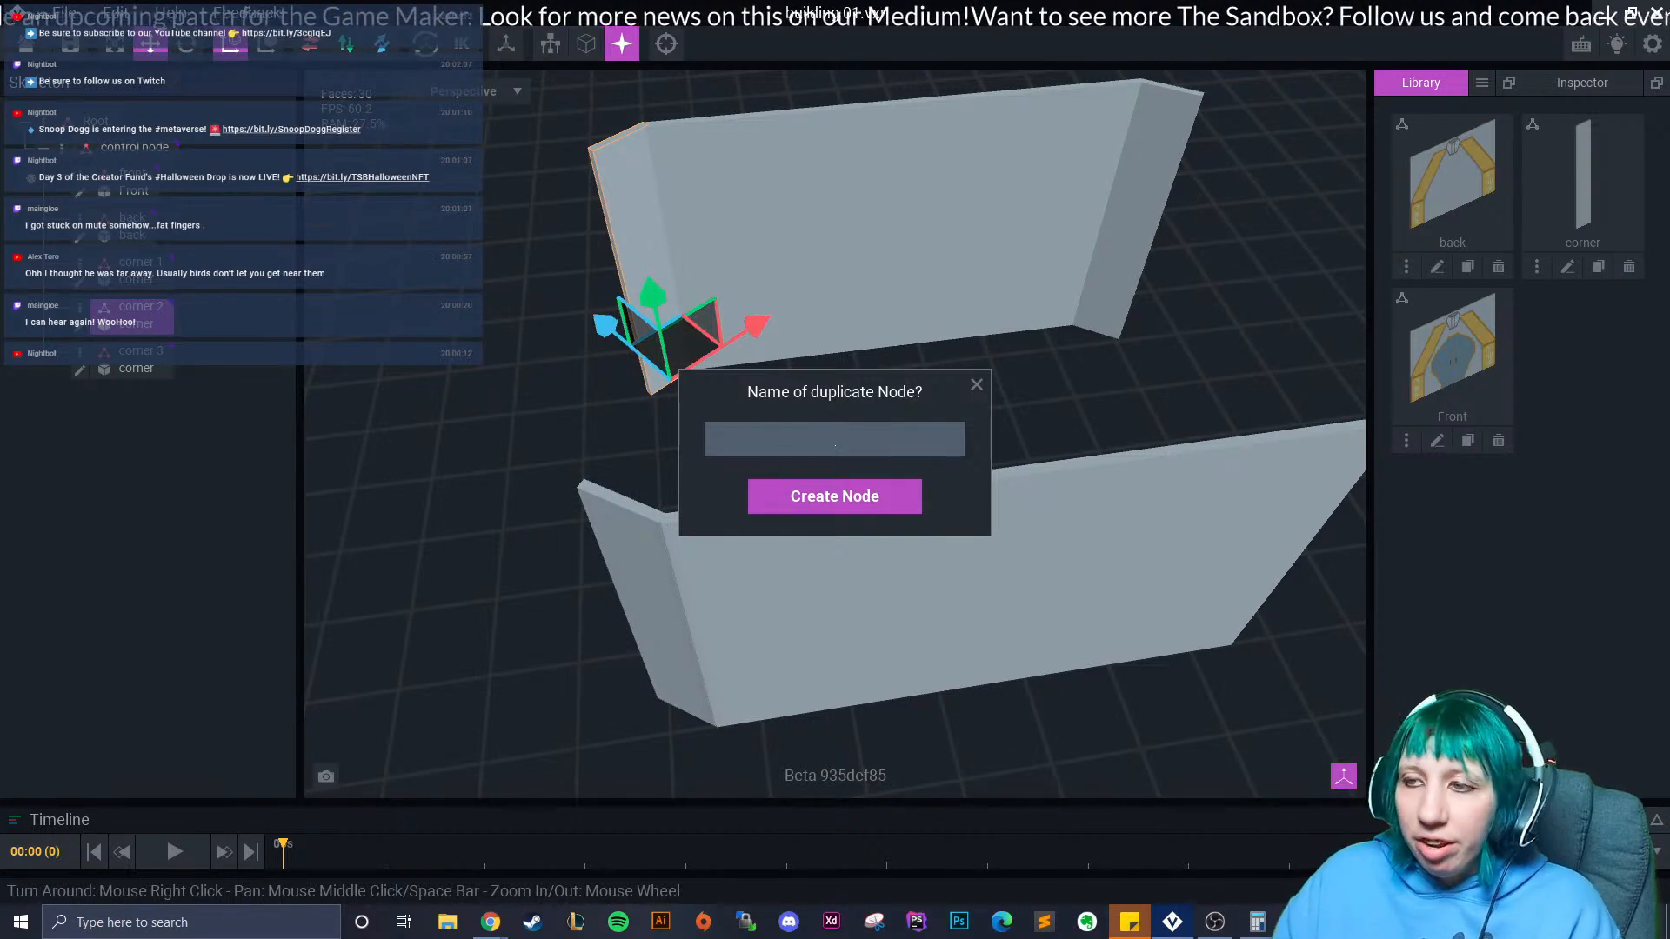
{"action": "type", "text": "corner 4"}
{"action": "key", "text": "Return"}
Move the corner 4 panel across to the back wall's open edge, opposite corner 3.
{"action": "left_click_drag", "start_coordinate": [606, 325], "coordinate": [984, 655]}
{"action": "middle_click_drag", "start_coordinate": [984, 656], "coordinate": [734, 601]}
{"action": "left_click_drag", "start_coordinate": [888, 601], "coordinate": [1063, 536]}
{"action": "left_click_drag", "start_coordinate": [876, 483], "coordinate": [901, 515]}
{"action": "left_click_drag", "start_coordinate": [1056, 515], "coordinate": [1066, 512]}
Nudge the corner 4 panel slightly to close its seam with the back wall's edge.
{"action": "scroll", "coordinate": [1067, 520], "scroll_direction": "up", "scroll_amount": 2}
{"action": "middle_click_drag", "start_coordinate": [1066, 520], "coordinate": [945, 505]}
{"action": "mouse_move", "coordinate": [944, 505]}
{"action": "right_mouse_down"}
{"action": "mouse_move", "coordinate": [981, 462]}
{"action": "mouse_move", "coordinate": [968, 517]}
{"action": "right_mouse_up"}
{"action": "left_click", "coordinate": [974, 480]}
{"action": "right_click_drag", "start_coordinate": [909, 461], "coordinate": [918, 527]}
{"action": "left_click", "coordinate": [918, 525]}
{"action": "left_click_drag", "start_coordinate": [786, 567], "coordinate": [785, 567]}
{"action": "left_click", "coordinate": [957, 527]}
Examine the corner 4 joint, the back wall's decorated face, and both walls with all four corner panels.
{"action": "scroll", "coordinate": [944, 522], "scroll_direction": "up", "scroll_amount": 1}
{"action": "right_click_drag", "start_coordinate": [831, 551], "coordinate": [832, 552]}
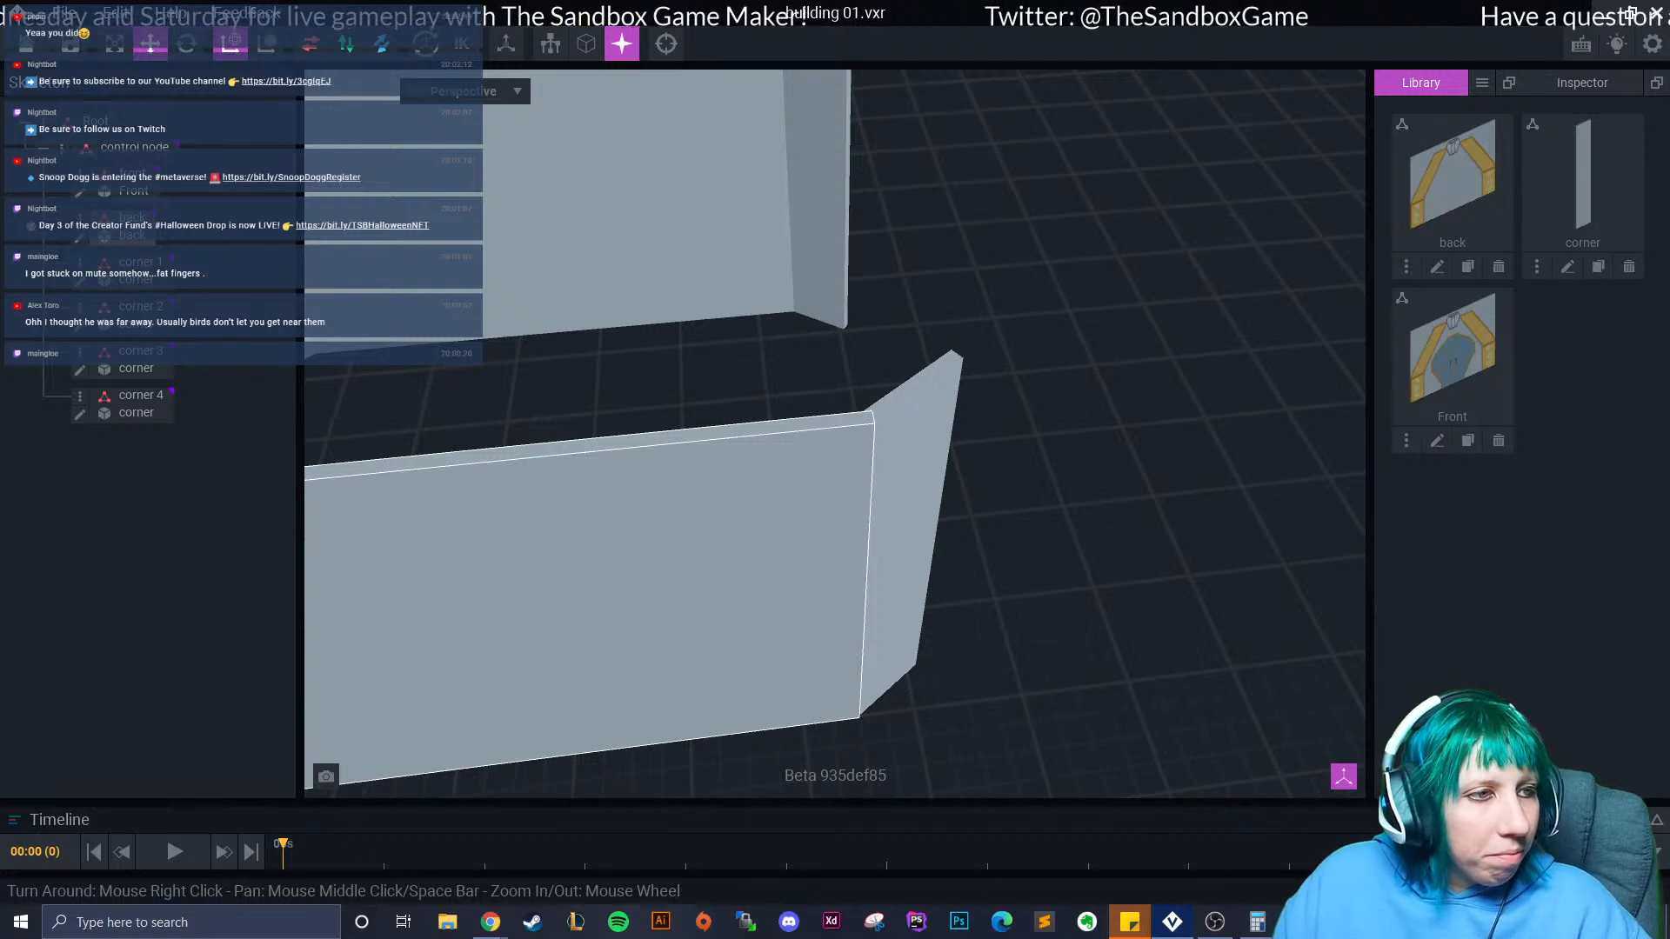
{"action": "scroll", "coordinate": [834, 555], "scroll_direction": "down", "scroll_amount": 2}
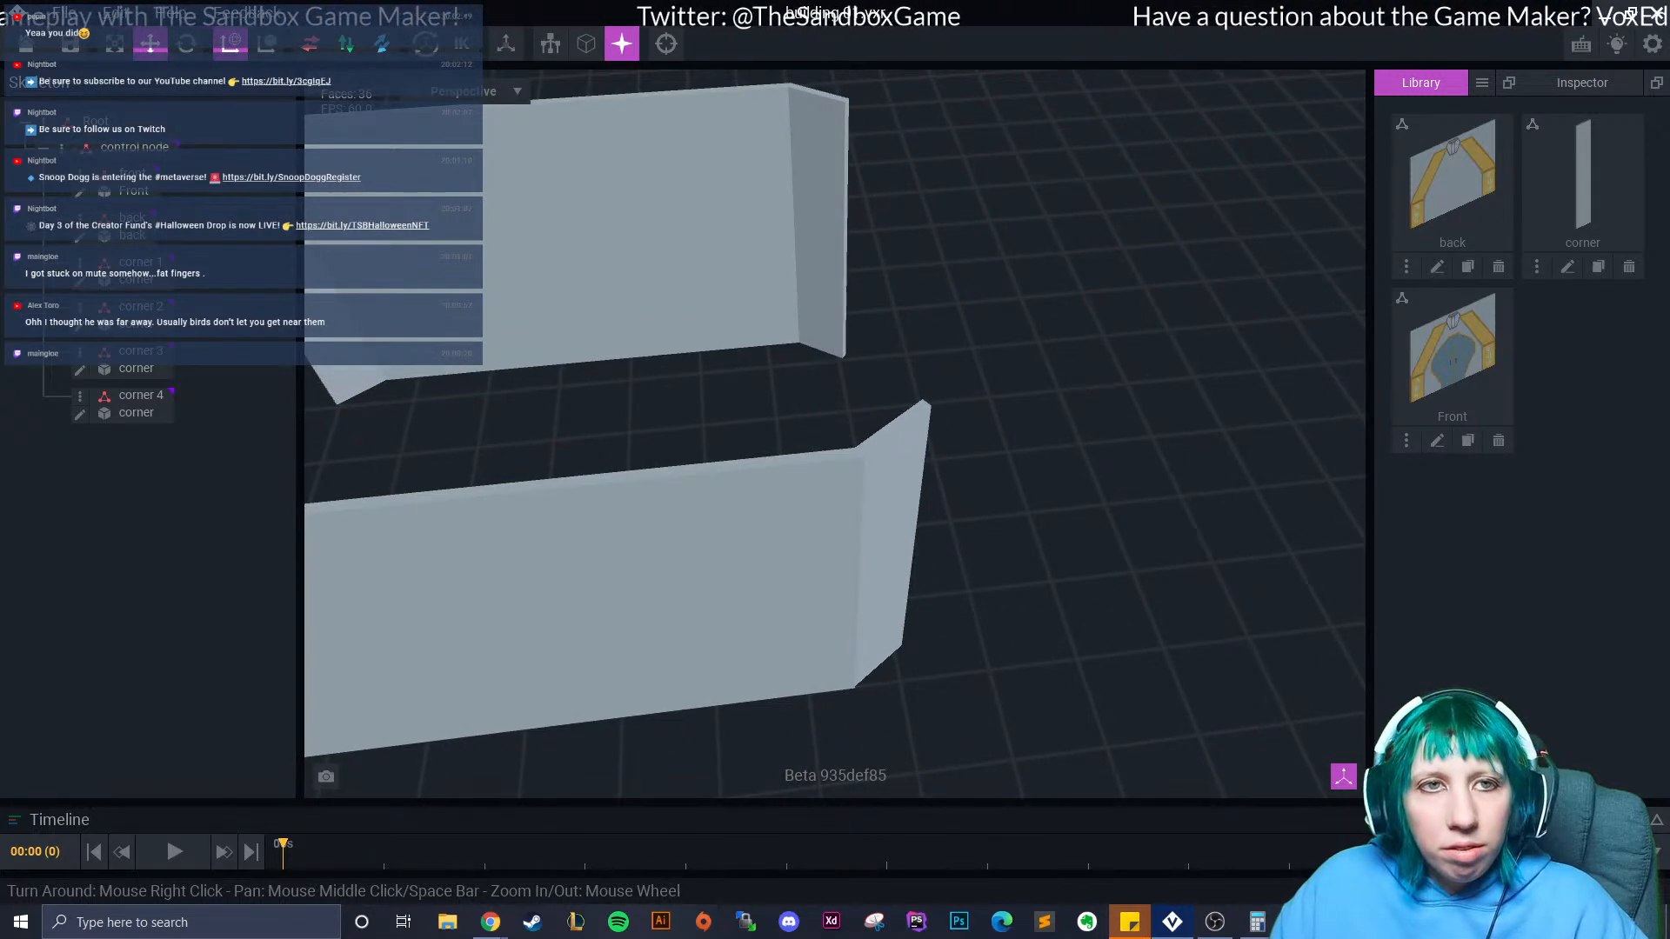
{"action": "right_click_drag", "start_coordinate": [675, 587], "coordinate": [675, 588]}
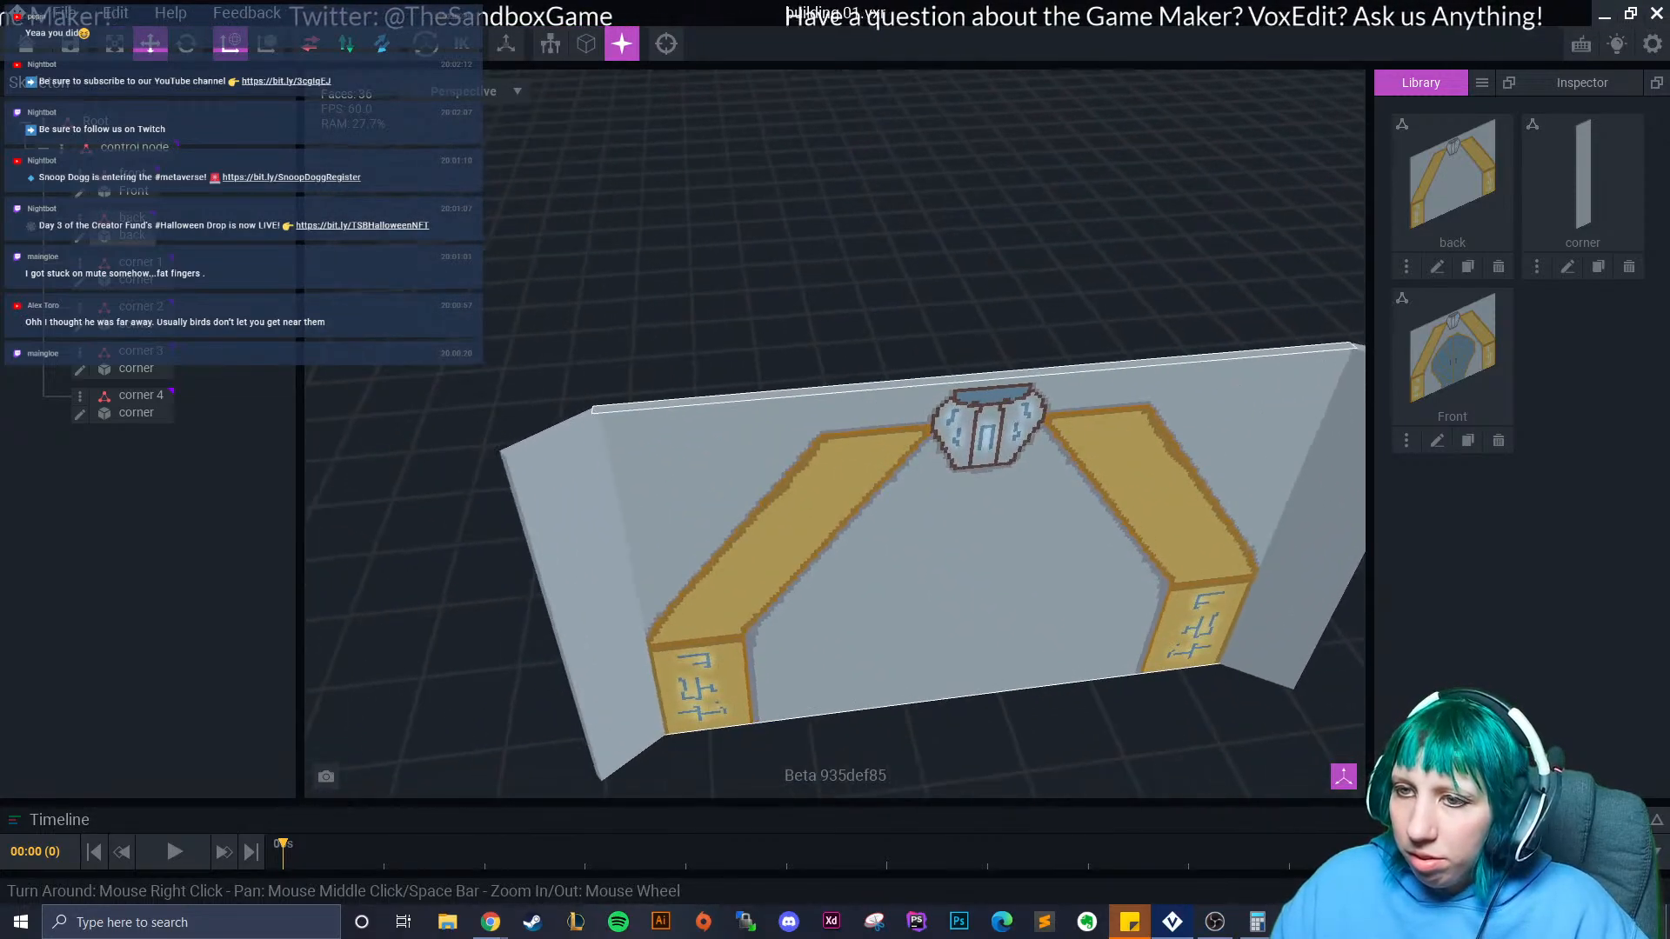
{"action": "scroll", "coordinate": [675, 587], "scroll_direction": "down", "scroll_amount": 3}
{"action": "middle_click_drag", "start_coordinate": [870, 600], "coordinate": [522, 374]}
{"action": "scroll", "coordinate": [873, 604], "scroll_direction": "down", "scroll_amount": 2}
{"action": "middle_click_drag", "start_coordinate": [873, 604], "coordinate": [1131, 766]}
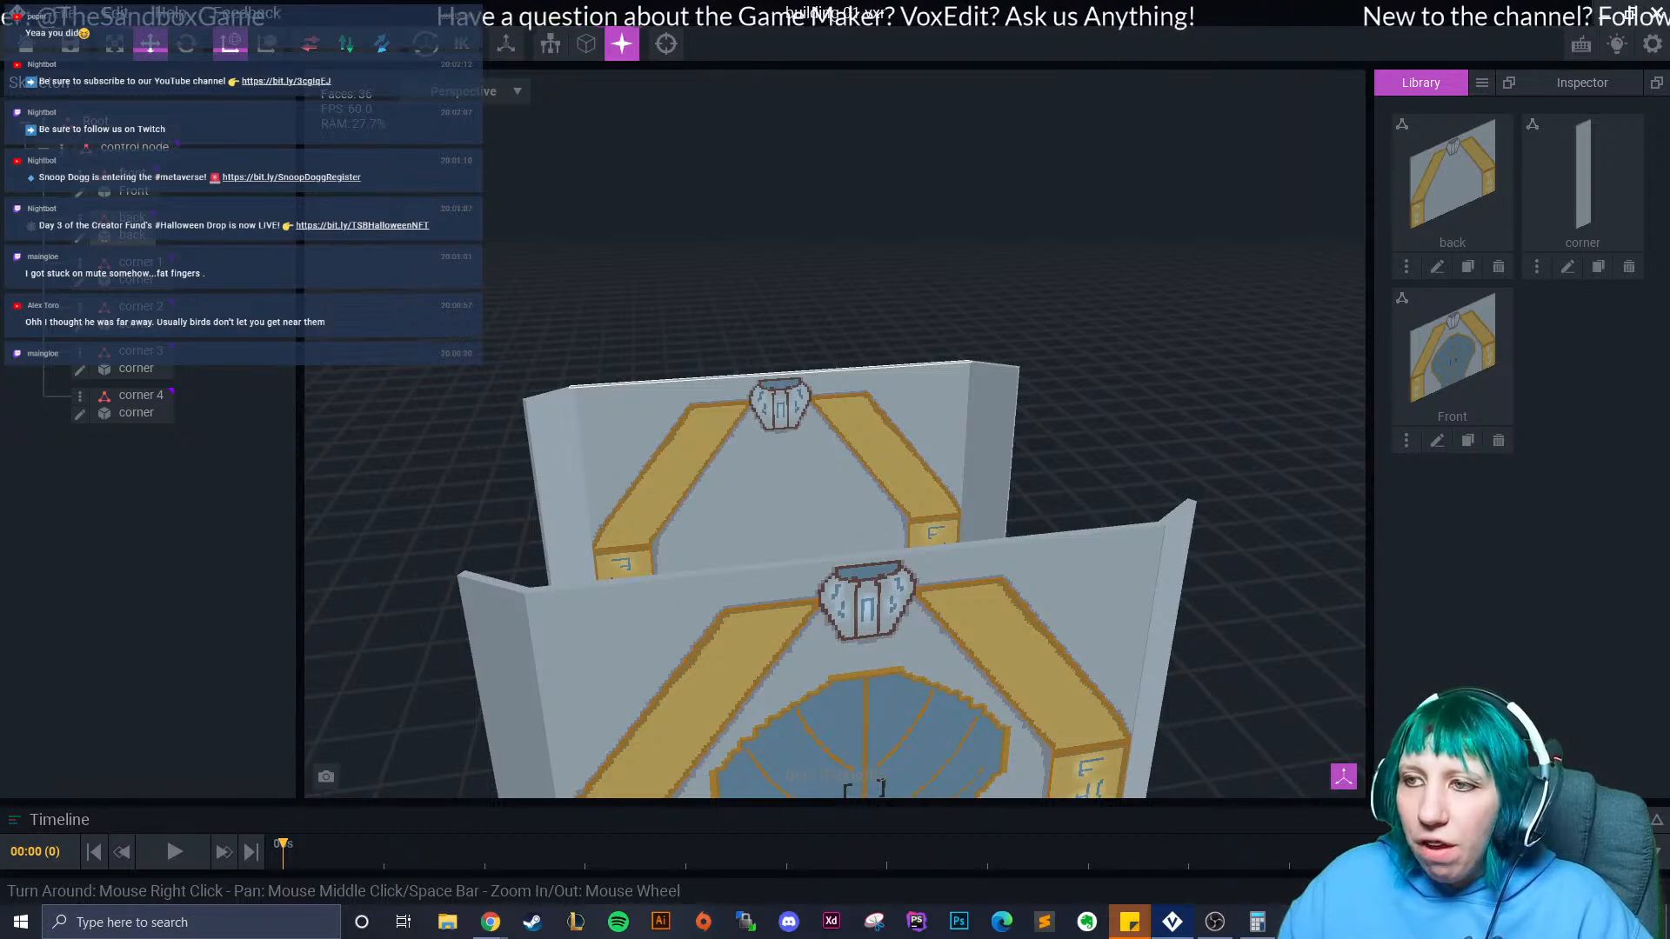
Examine the Front and back walls with their four corner panels from several angles.
{"action": "scroll", "coordinate": [1001, 601], "scroll_direction": "down", "scroll_amount": 2}
{"action": "right_click_drag", "start_coordinate": [1027, 604], "coordinate": [983, 600]}
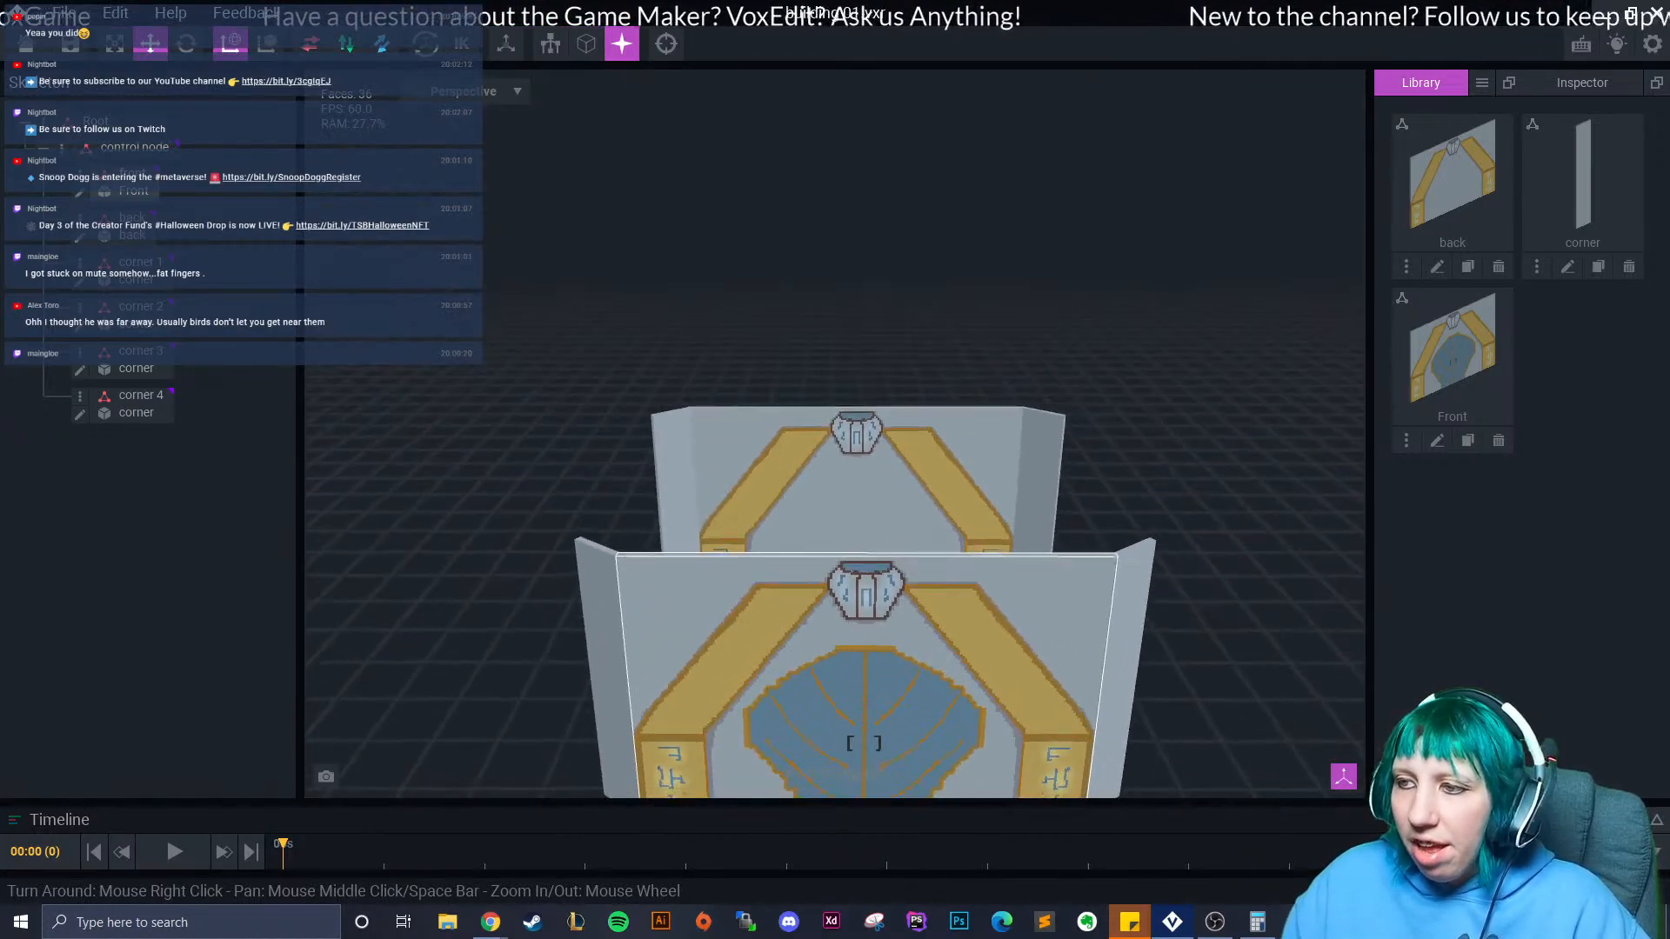
{"action": "scroll", "coordinate": [983, 600], "scroll_direction": "down", "scroll_amount": 3}
{"action": "middle_click_drag", "start_coordinate": [983, 600], "coordinate": [918, 500]}
{"action": "mouse_move", "coordinate": [918, 500]}
{"action": "right_mouse_down"}
{"action": "mouse_move", "coordinate": [591, 548]}
{"action": "mouse_move", "coordinate": [780, 514]}
{"action": "mouse_move", "coordinate": [922, 526]}
{"action": "right_mouse_up"}
{"action": "middle_click_drag", "start_coordinate": [922, 527], "coordinate": [1296, 383]}
{"action": "scroll", "coordinate": [1127, 520], "scroll_direction": "up", "scroll_amount": 3}
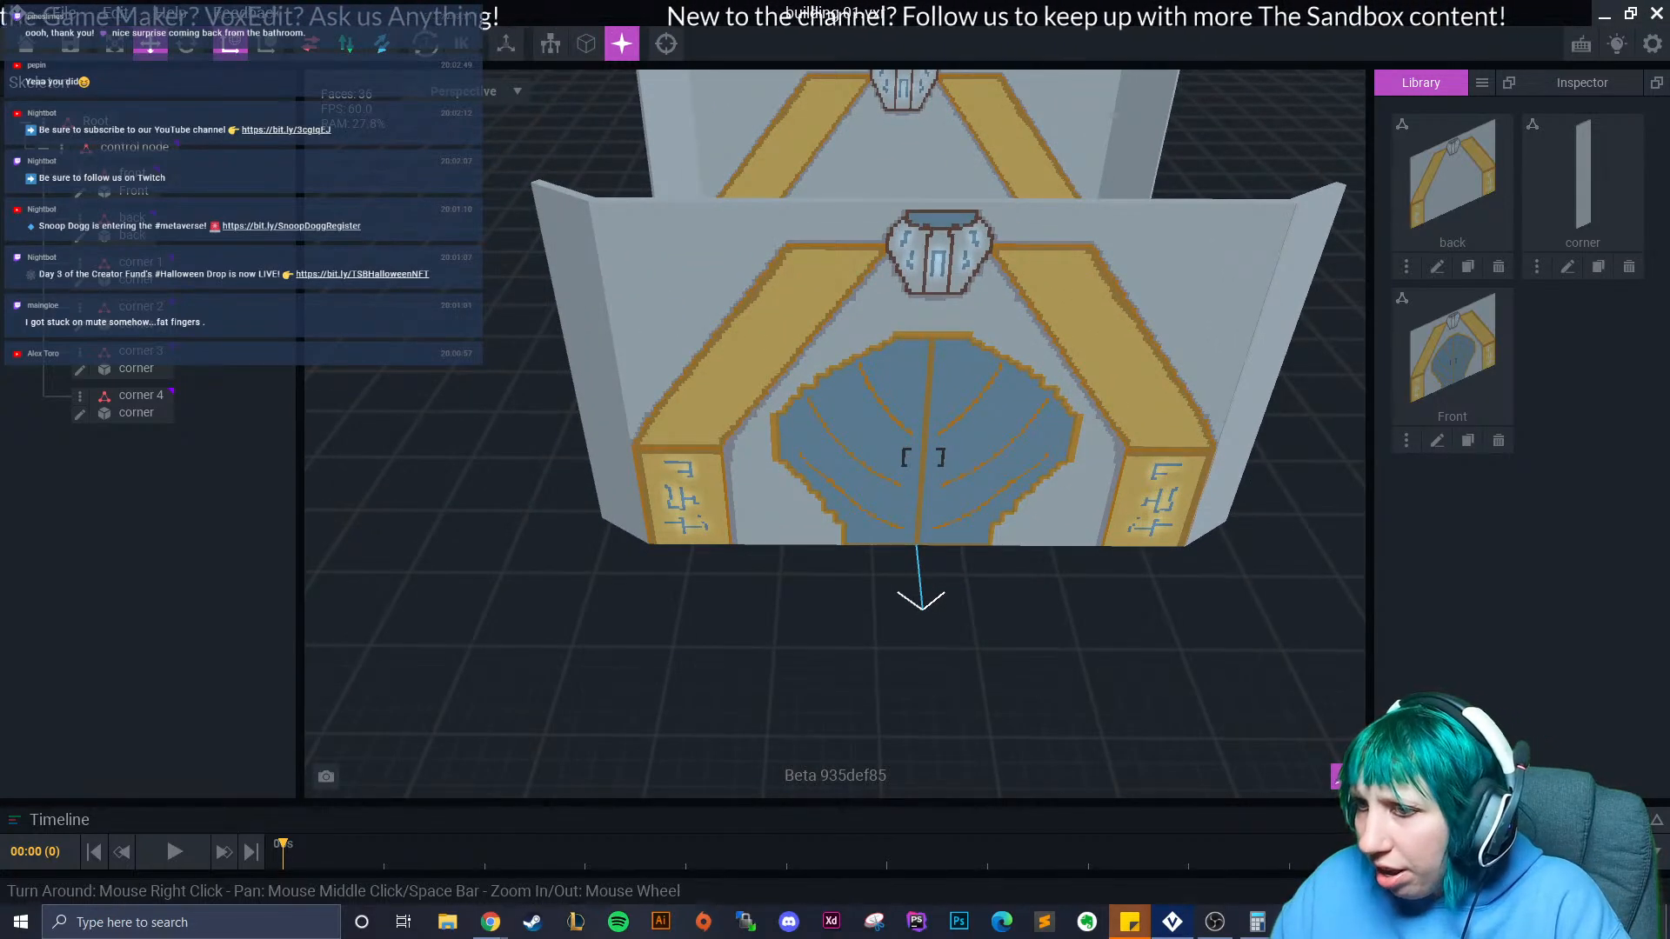
{"action": "scroll", "coordinate": [1009, 613], "scroll_direction": "up", "scroll_amount": 2}
{"action": "middle_click_drag", "start_coordinate": [1009, 613], "coordinate": [793, 558]}
{"action": "scroll", "coordinate": [793, 558], "scroll_direction": "down", "scroll_amount": 1}
{"action": "mouse_move", "coordinate": [793, 558]}
{"action": "right_mouse_down"}
{"action": "mouse_move", "coordinate": [888, 570]}
{"action": "mouse_move", "coordinate": [796, 563]}
{"action": "right_mouse_up"}
{"action": "middle_click_drag", "start_coordinate": [796, 564], "coordinate": [955, 545]}
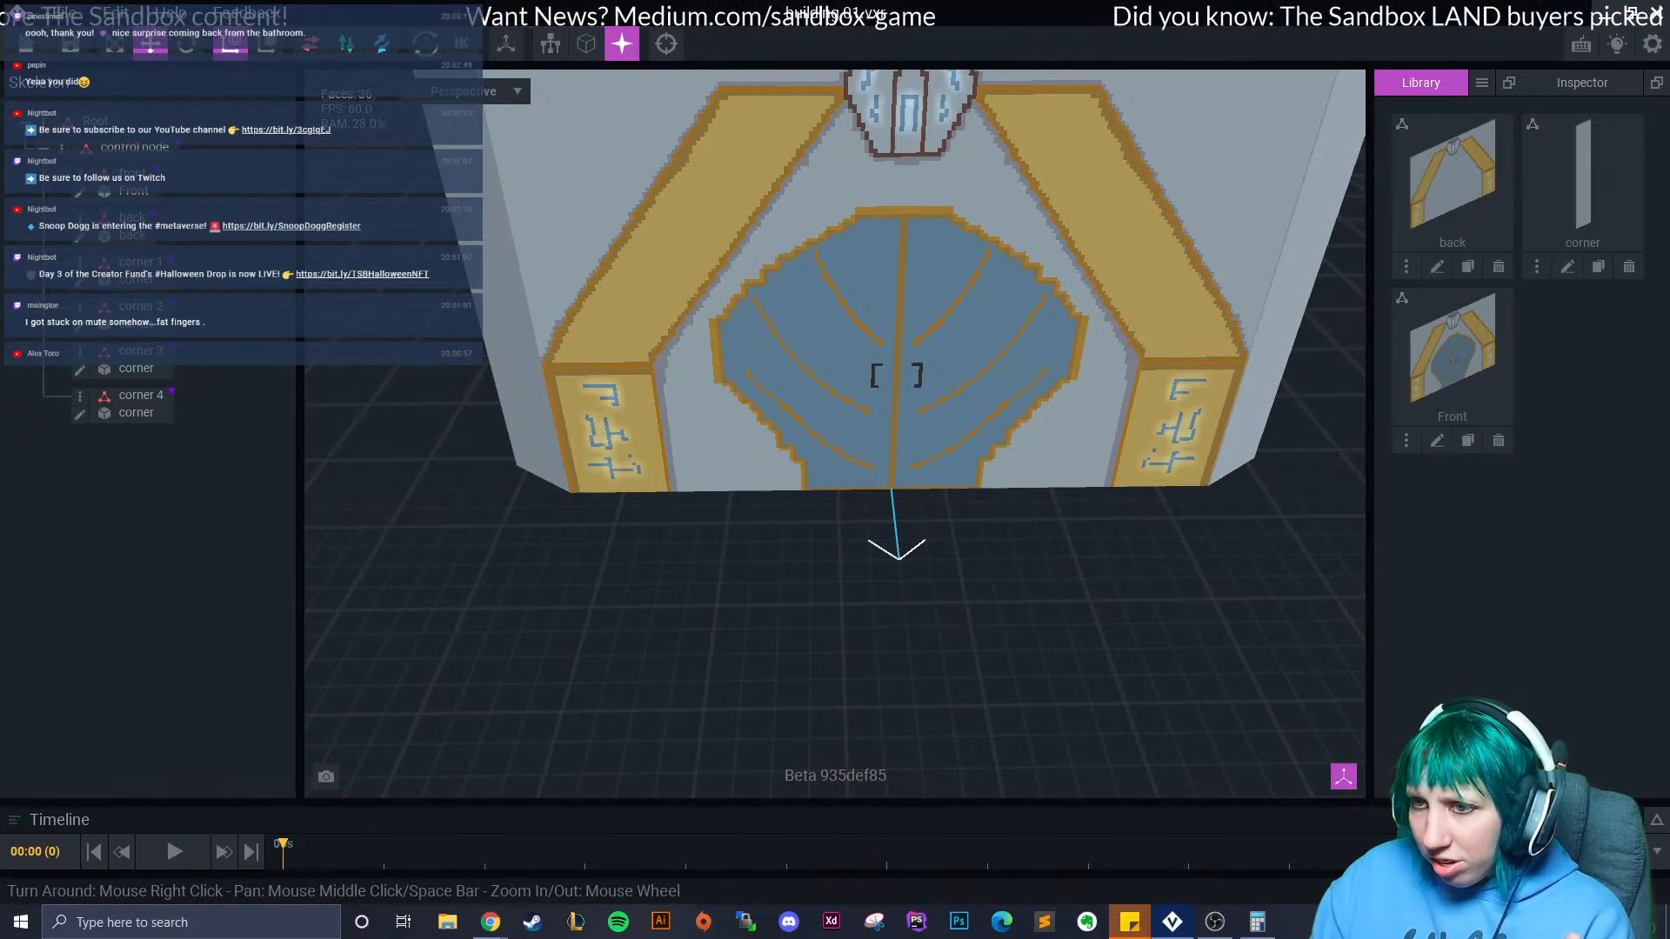
{"action": "scroll", "coordinate": [985, 557], "scroll_direction": "down", "scroll_amount": 10}
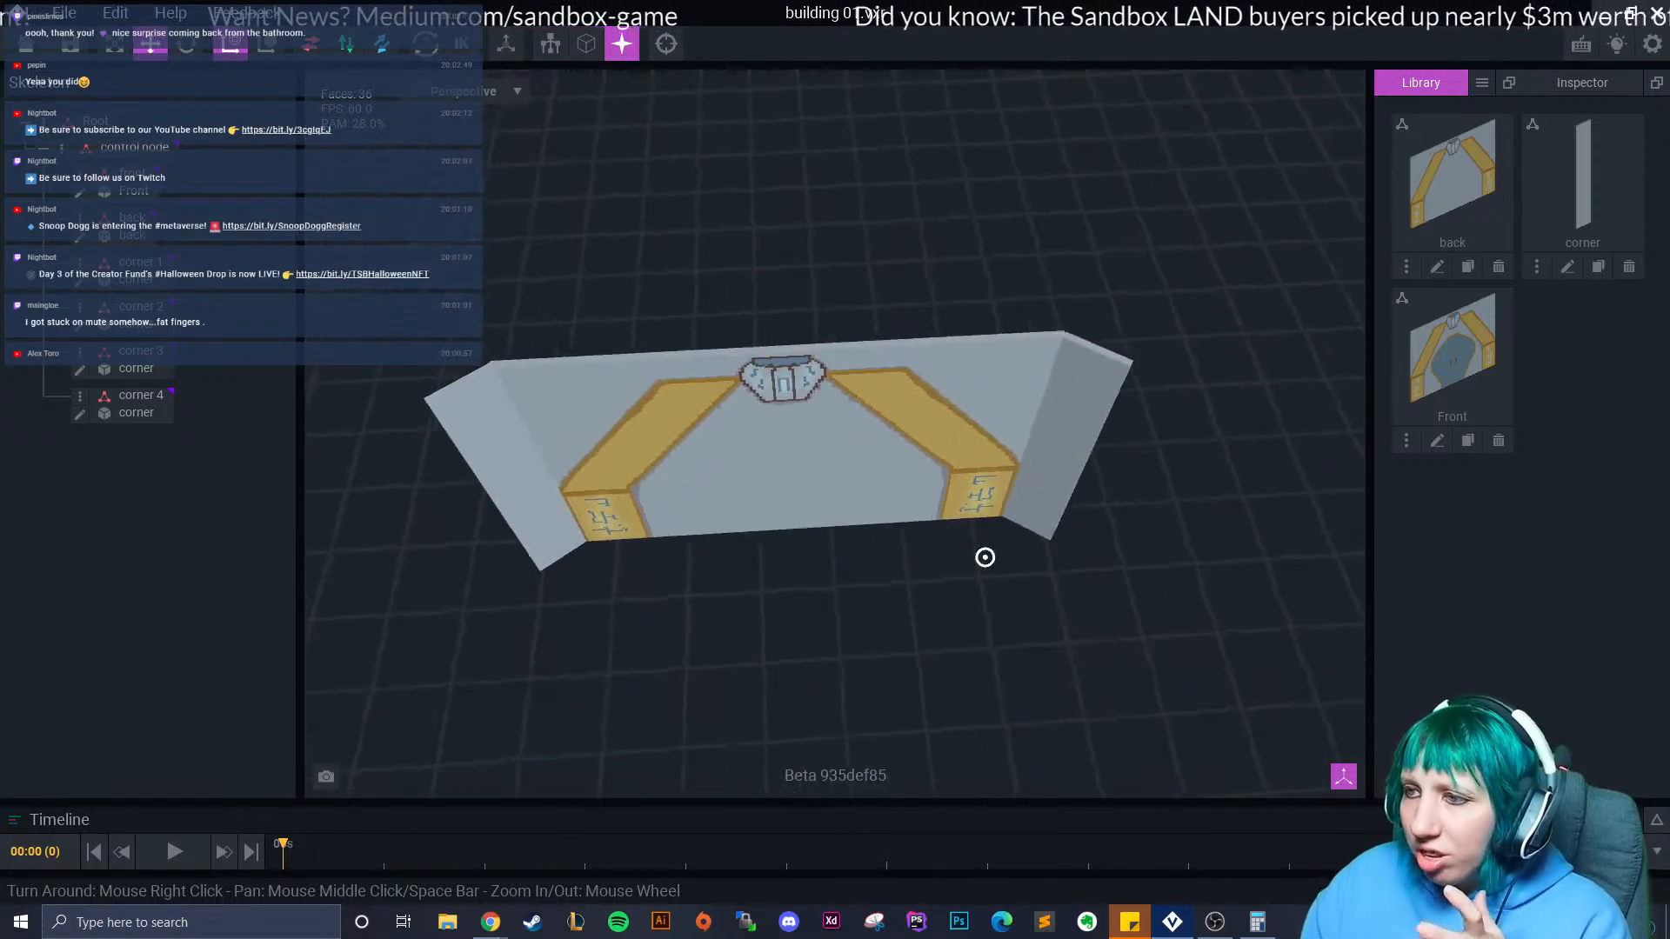
{"action": "right_click_drag", "start_coordinate": [985, 557], "coordinate": [753, 474]}
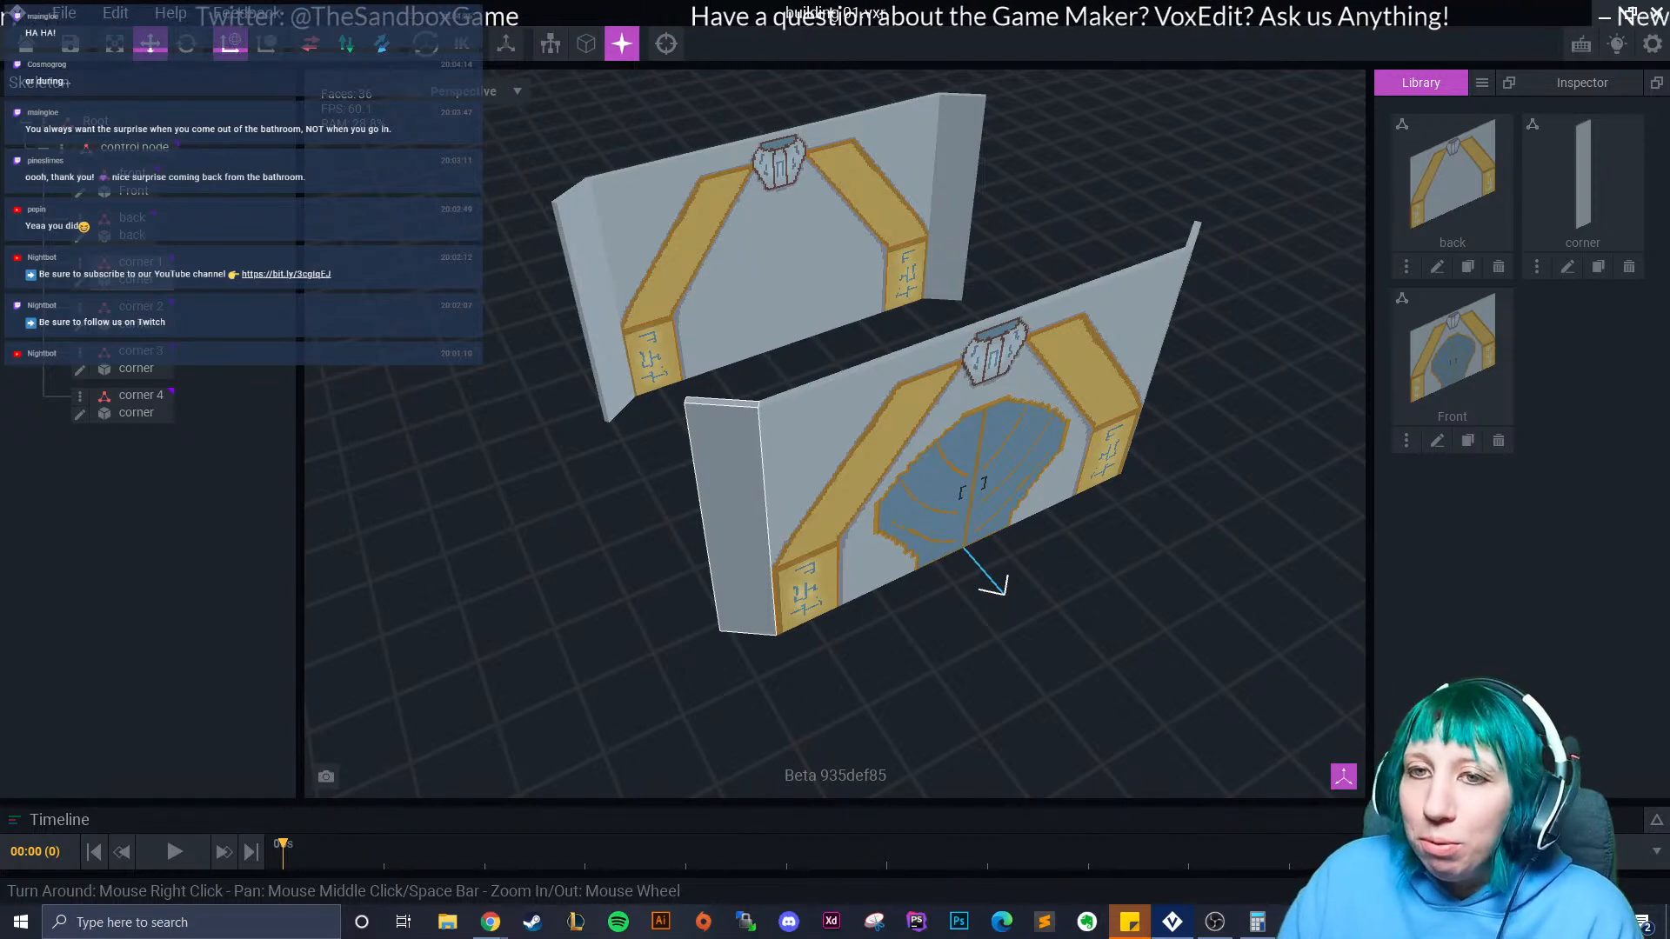
{"action": "right_click_drag", "start_coordinate": [755, 505], "coordinate": [727, 458]}
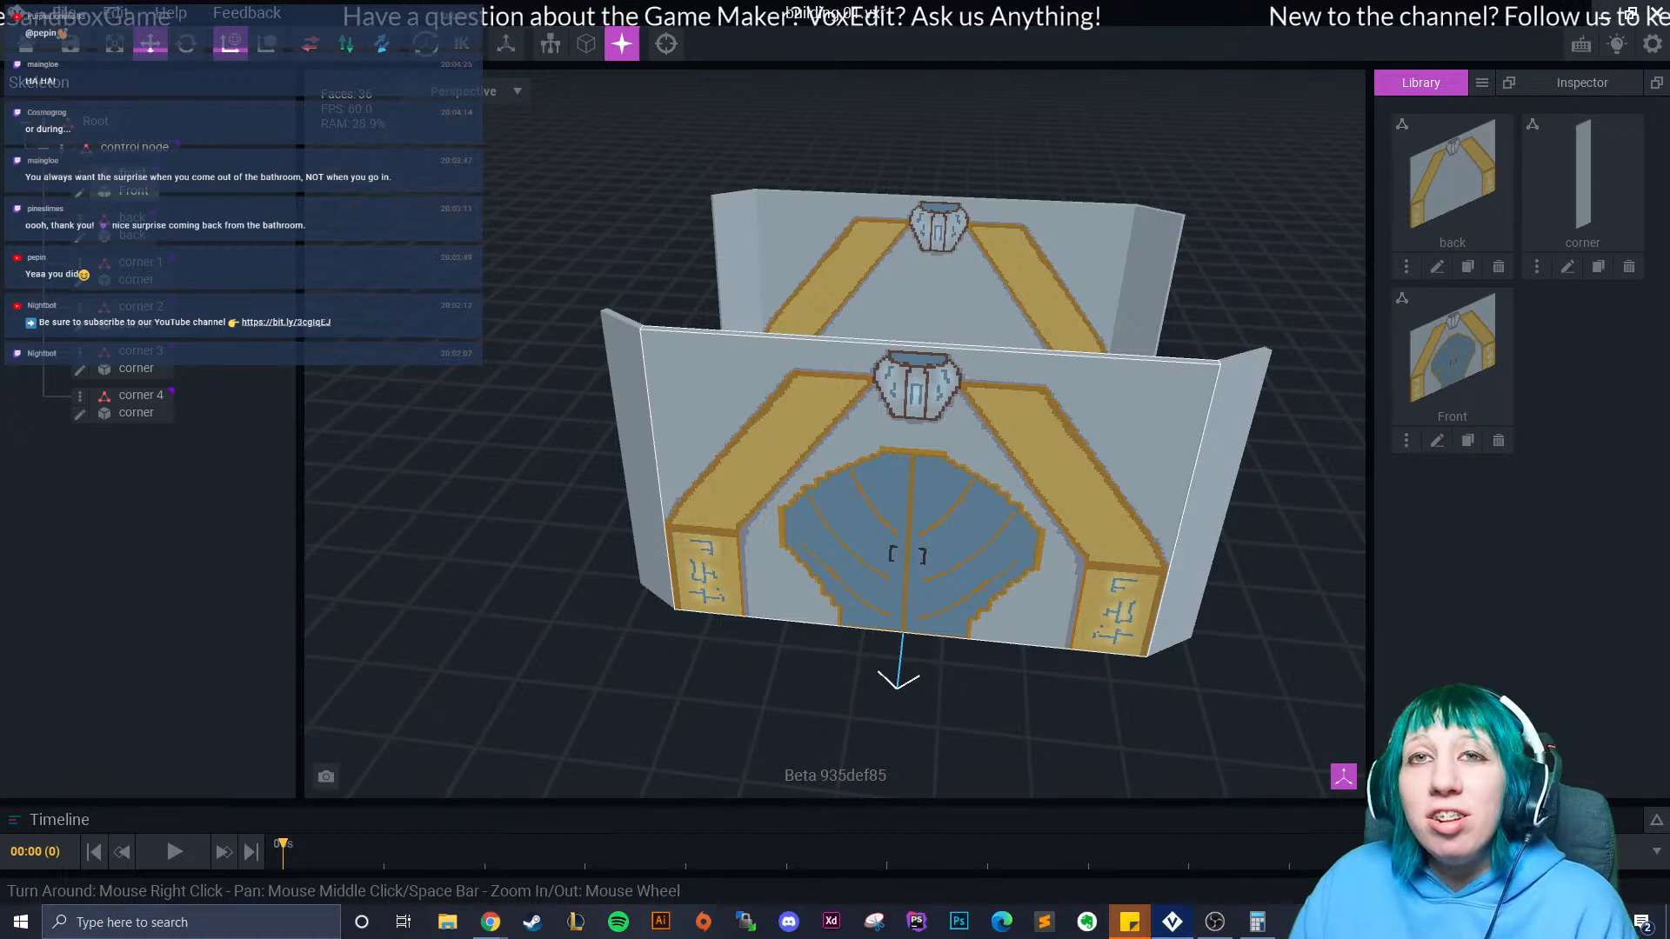
{"action": "right_click_drag", "start_coordinate": [861, 565], "coordinate": [864, 565]}
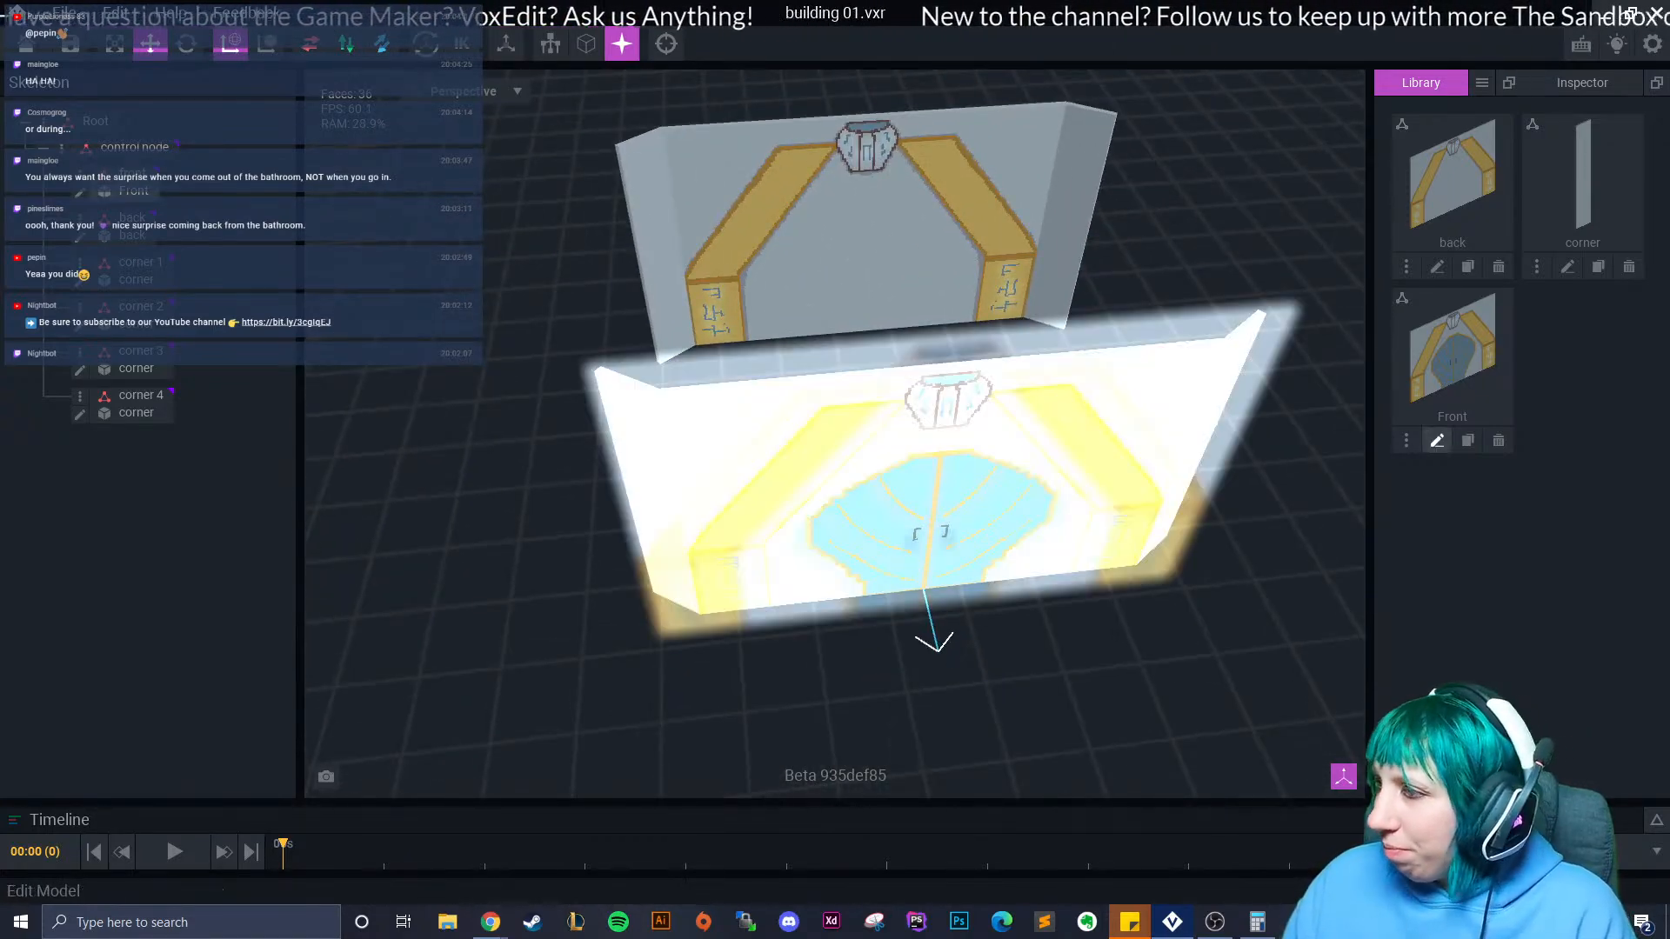
Clone the Front model and name the clone side 1.
{"action": "left_click", "coordinate": [1468, 441]}
{"action": "type", "text": "side 1"}
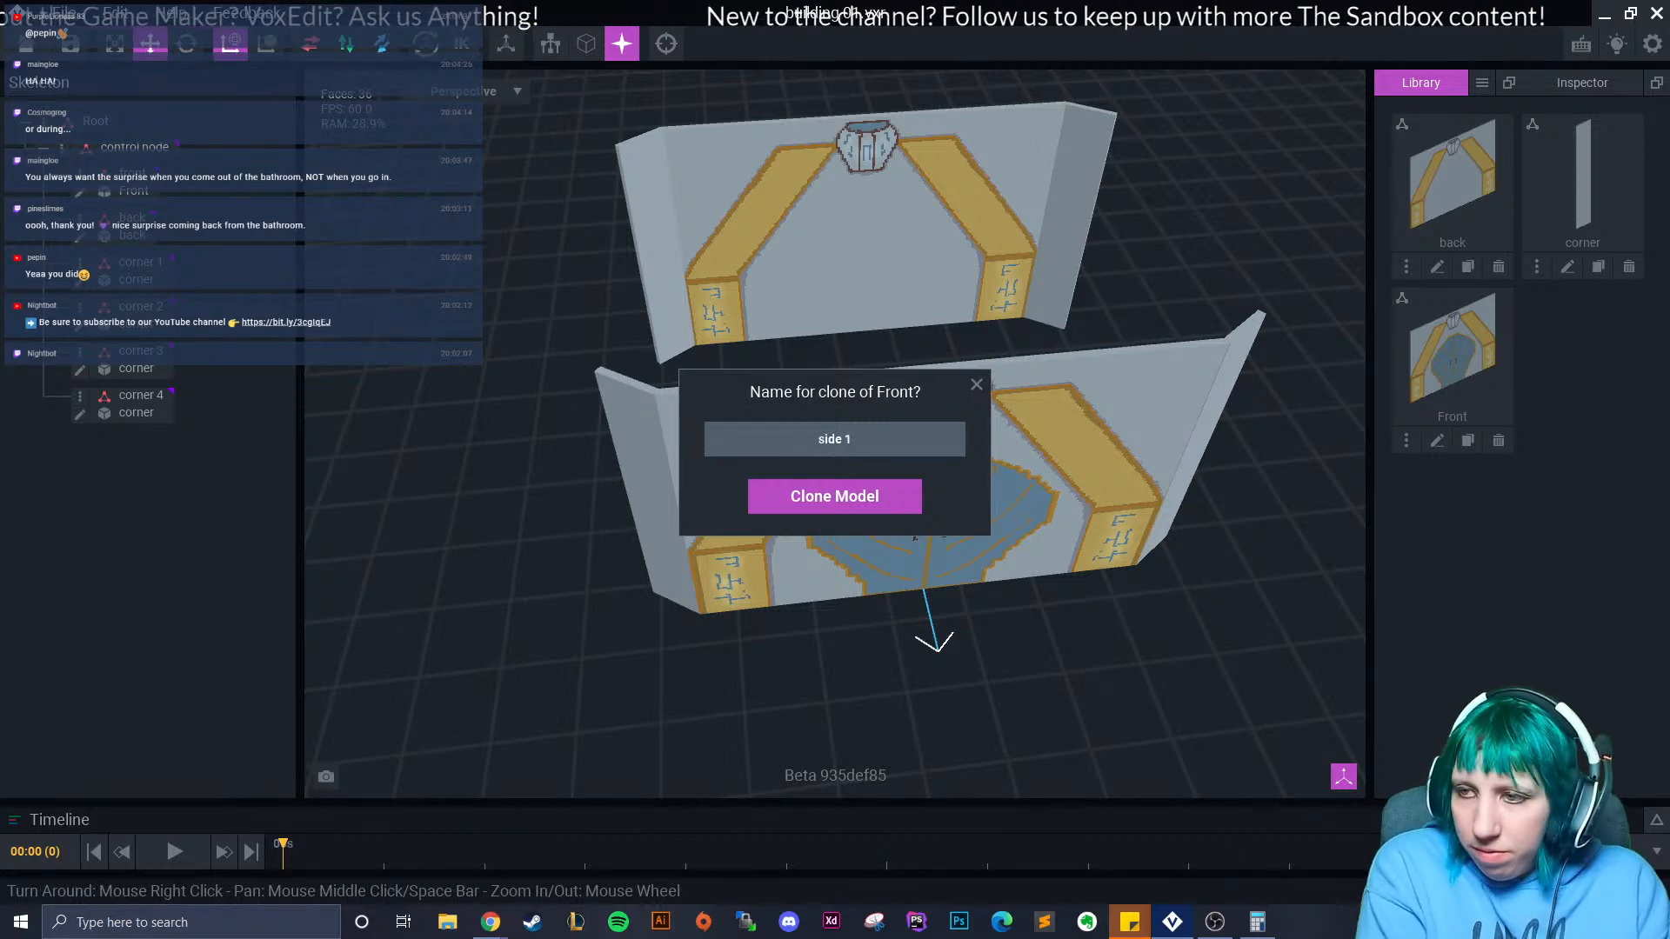
{"action": "key", "text": "Return"}
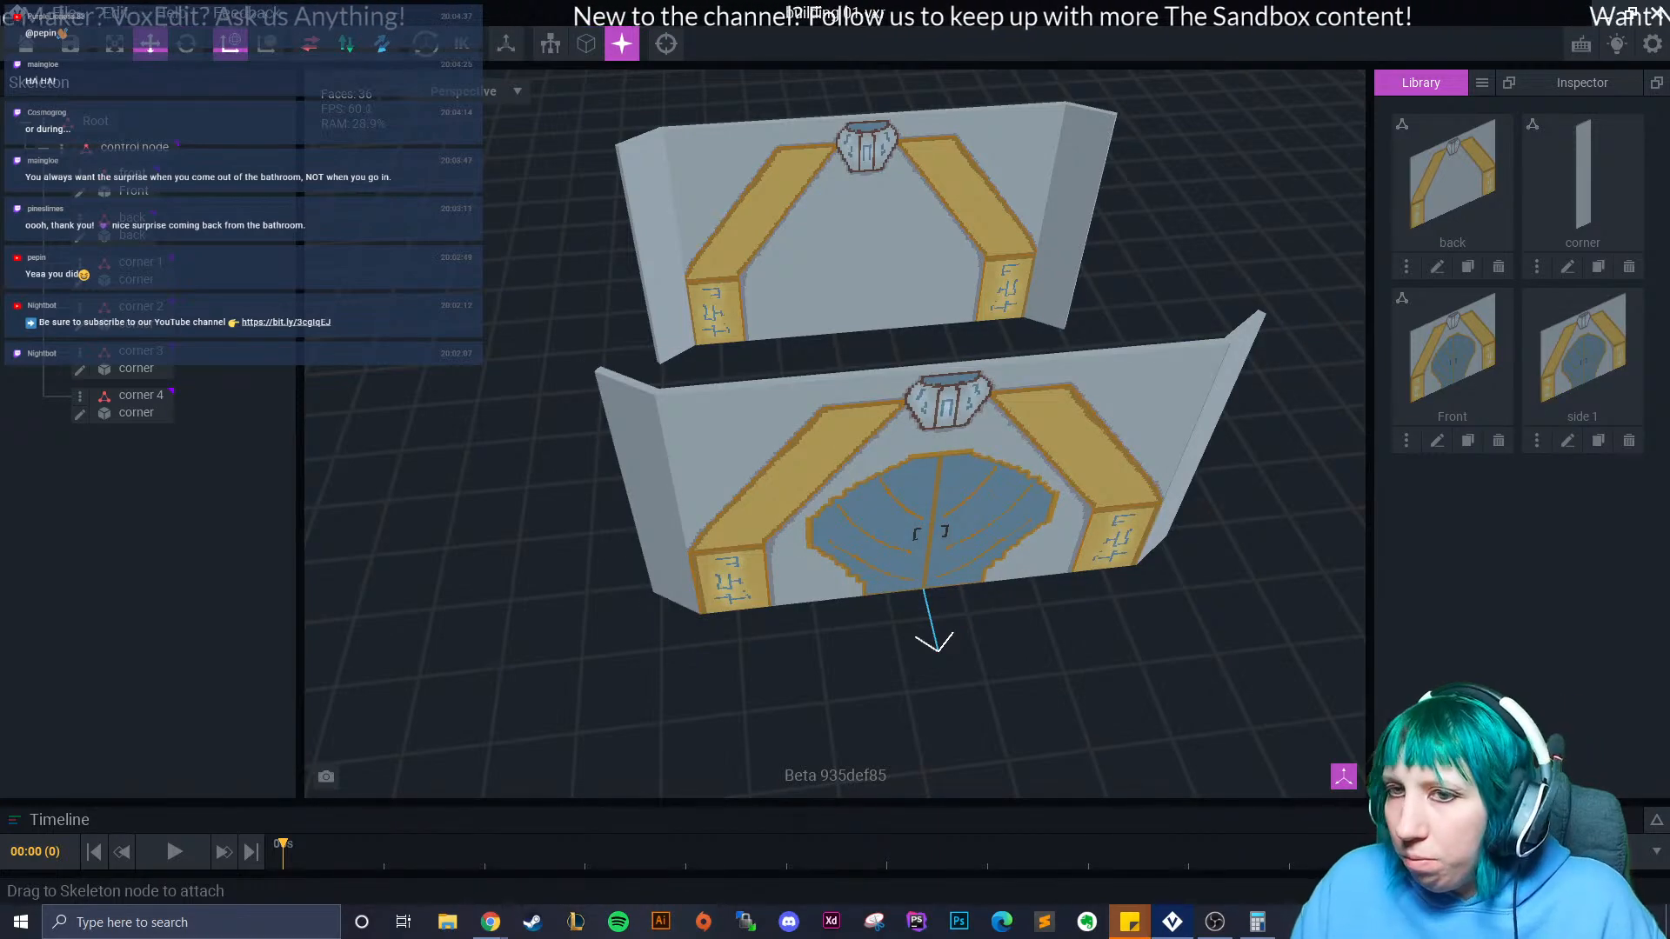
Create a child node named side 1 under the control node and attach the side 1 model to it.
{"action": "right_click", "coordinate": [78, 152]}
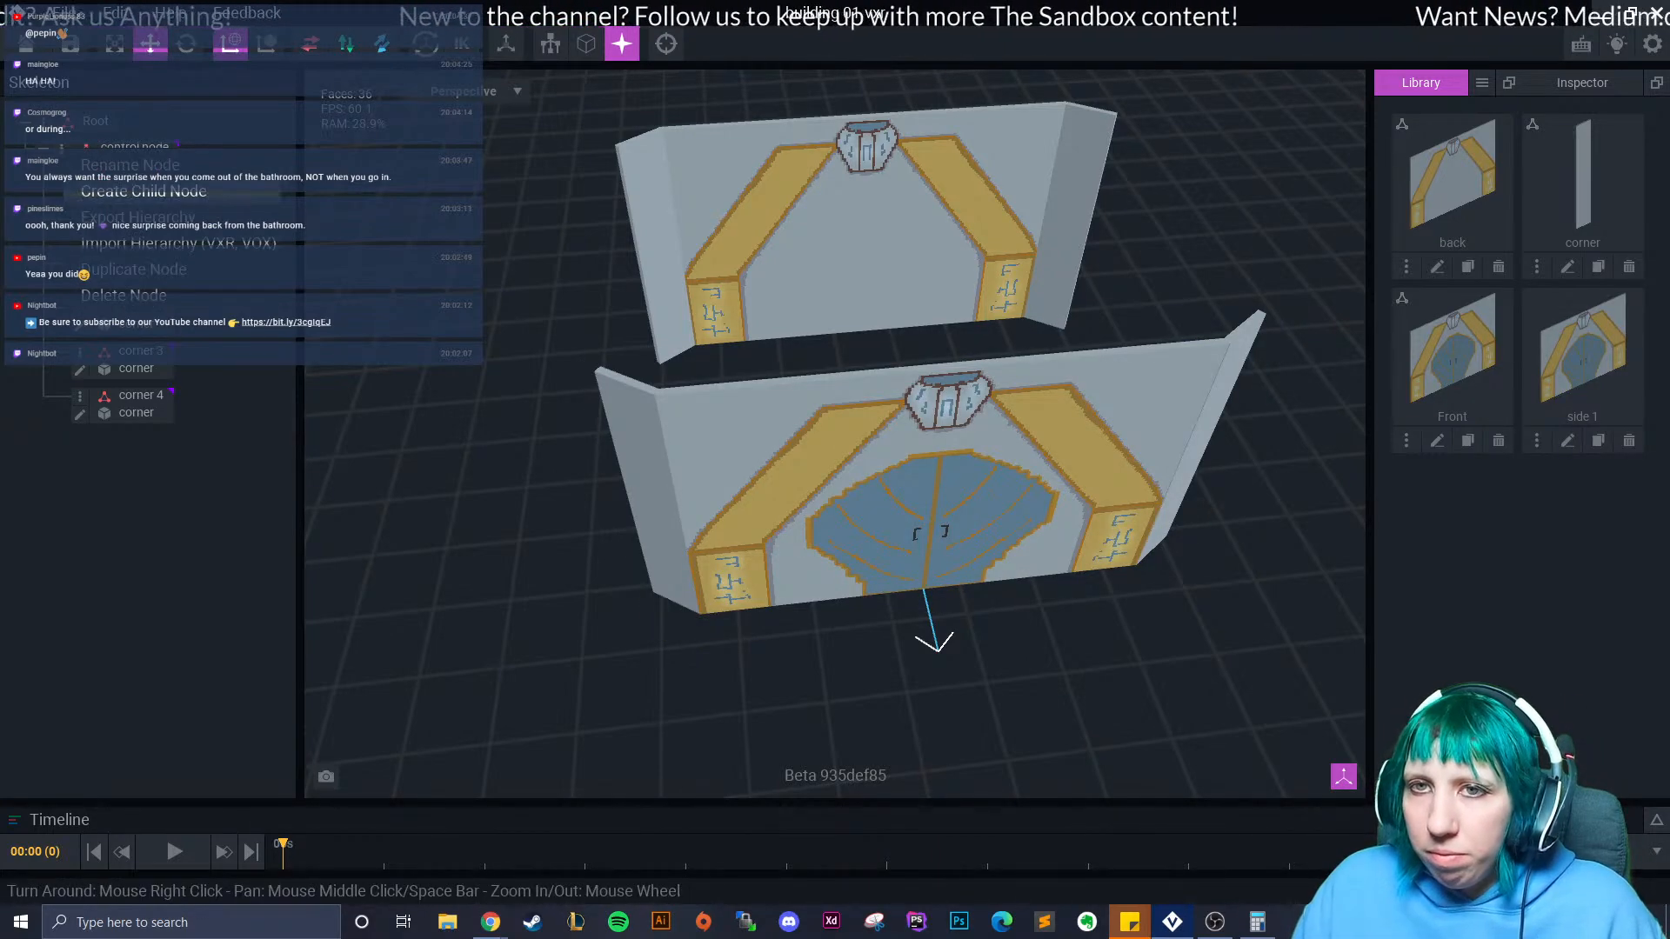
{"action": "left_click", "coordinate": [143, 191]}
{"action": "type", "text": "side 1"}
{"action": "key", "text": "Return"}
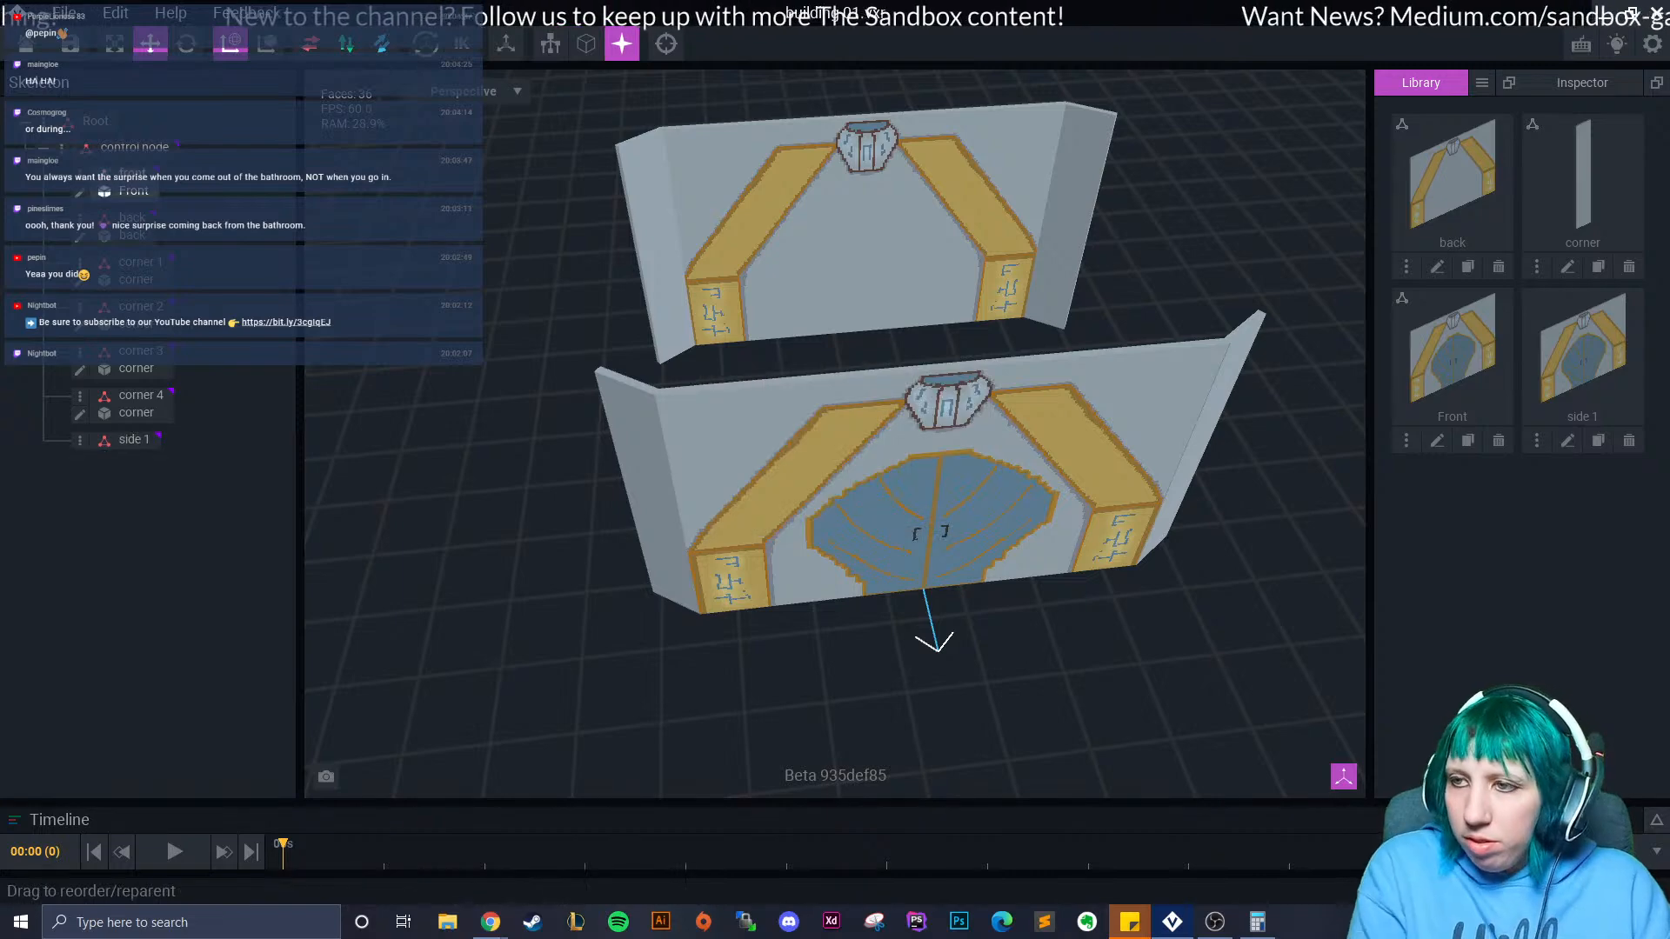
{"action": "left_click_drag", "start_coordinate": [1583, 352], "coordinate": [127, 442]}
{"action": "left_click", "coordinate": [128, 446]}
Move the side 1 wall out beside the Front wall and rotate it a quarter turn about its vertical axis, doors facing inward.
{"action": "left_click_drag", "start_coordinate": [805, 600], "coordinate": [453, 634]}
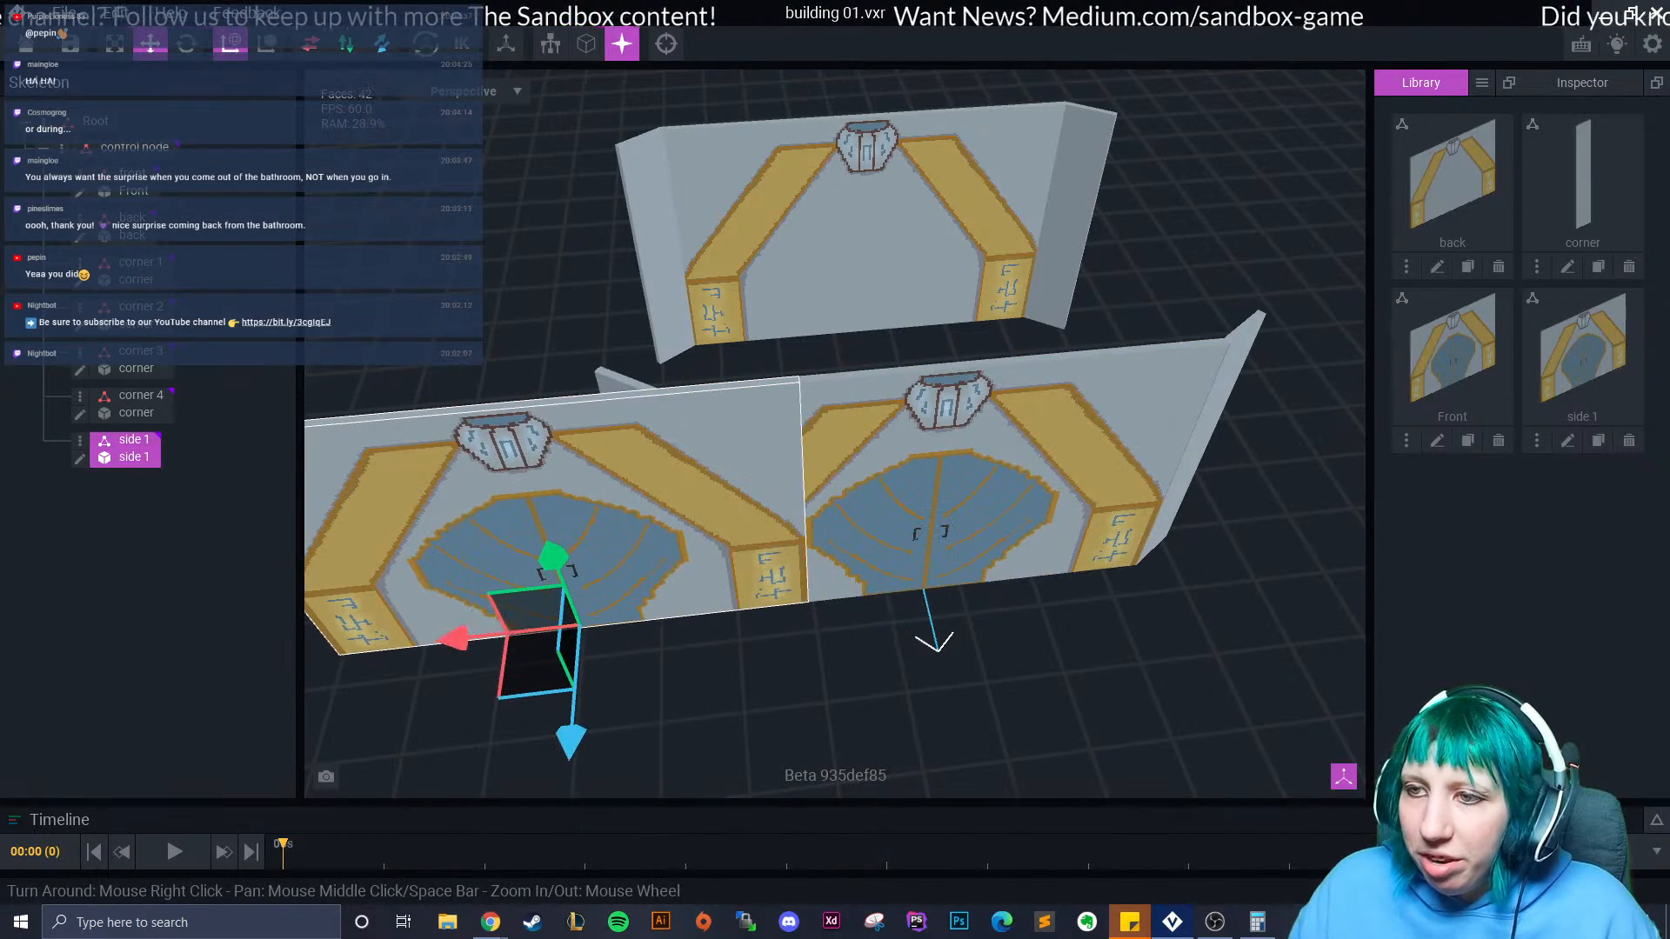
{"action": "middle_click_drag", "start_coordinate": [561, 713], "coordinate": [657, 670]}
{"action": "left_click_drag", "start_coordinate": [670, 692], "coordinate": [781, 422]}
{"action": "left_click", "coordinate": [187, 44]}
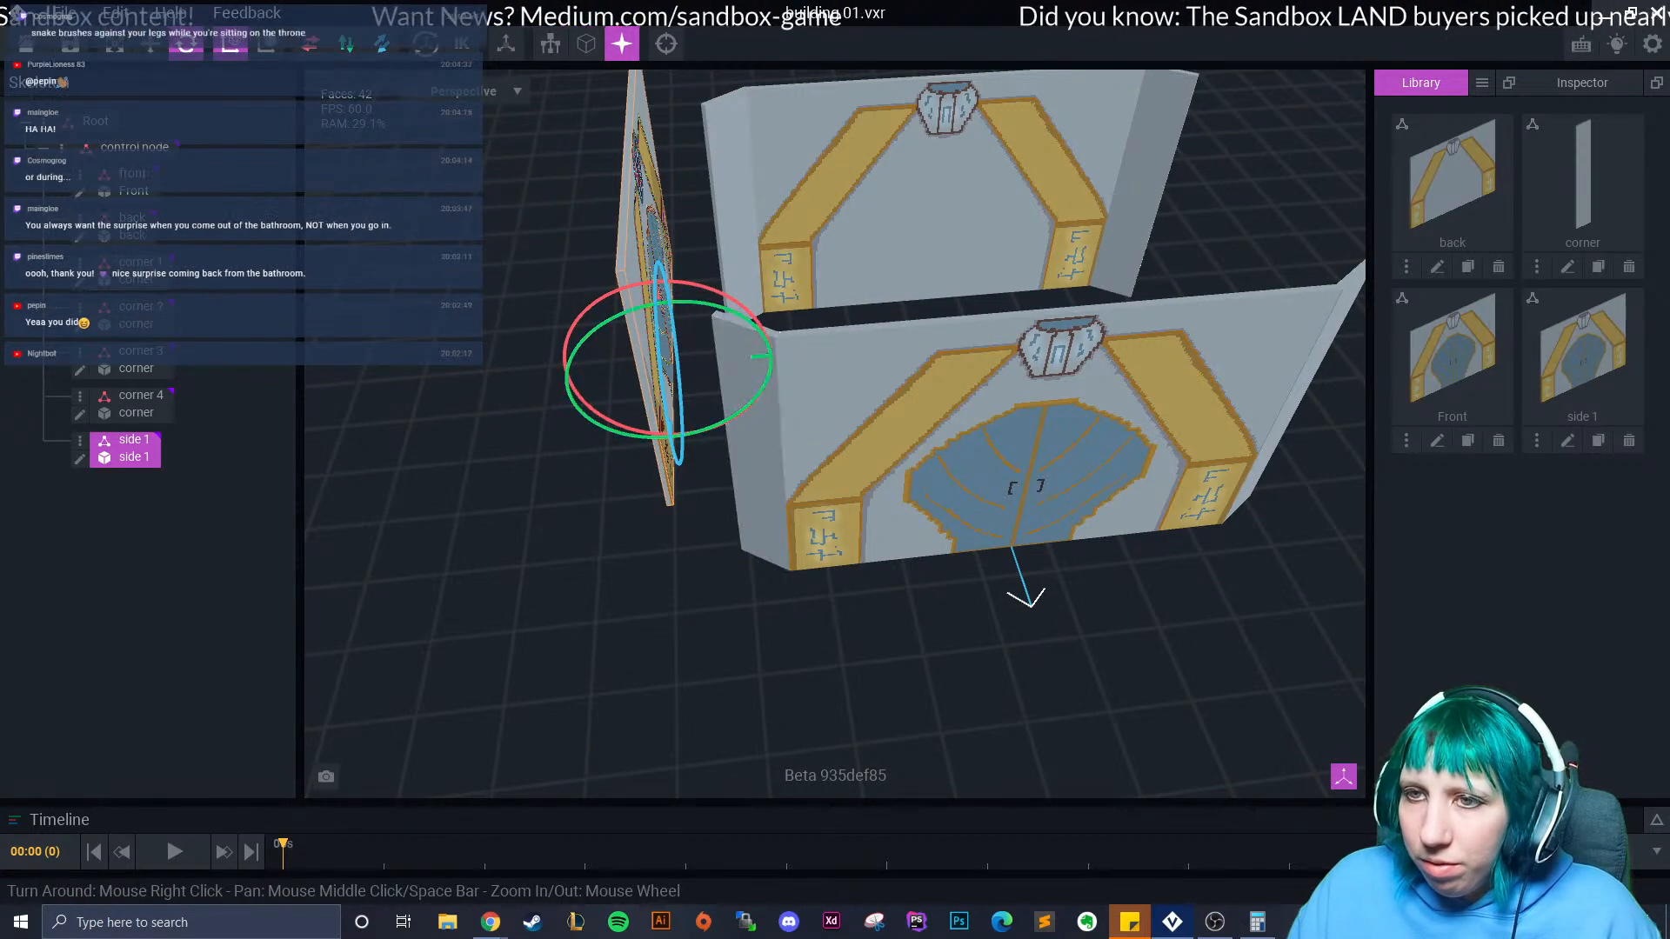
Move the side 1 wall in toward the corner panels at the open side between the Front and back walls.
{"action": "left_click", "coordinate": [151, 44]}
{"action": "scroll", "coordinate": [835, 435], "scroll_direction": "down", "scroll_amount": 1}
{"action": "middle_click_drag", "start_coordinate": [835, 435], "coordinate": [781, 487]}
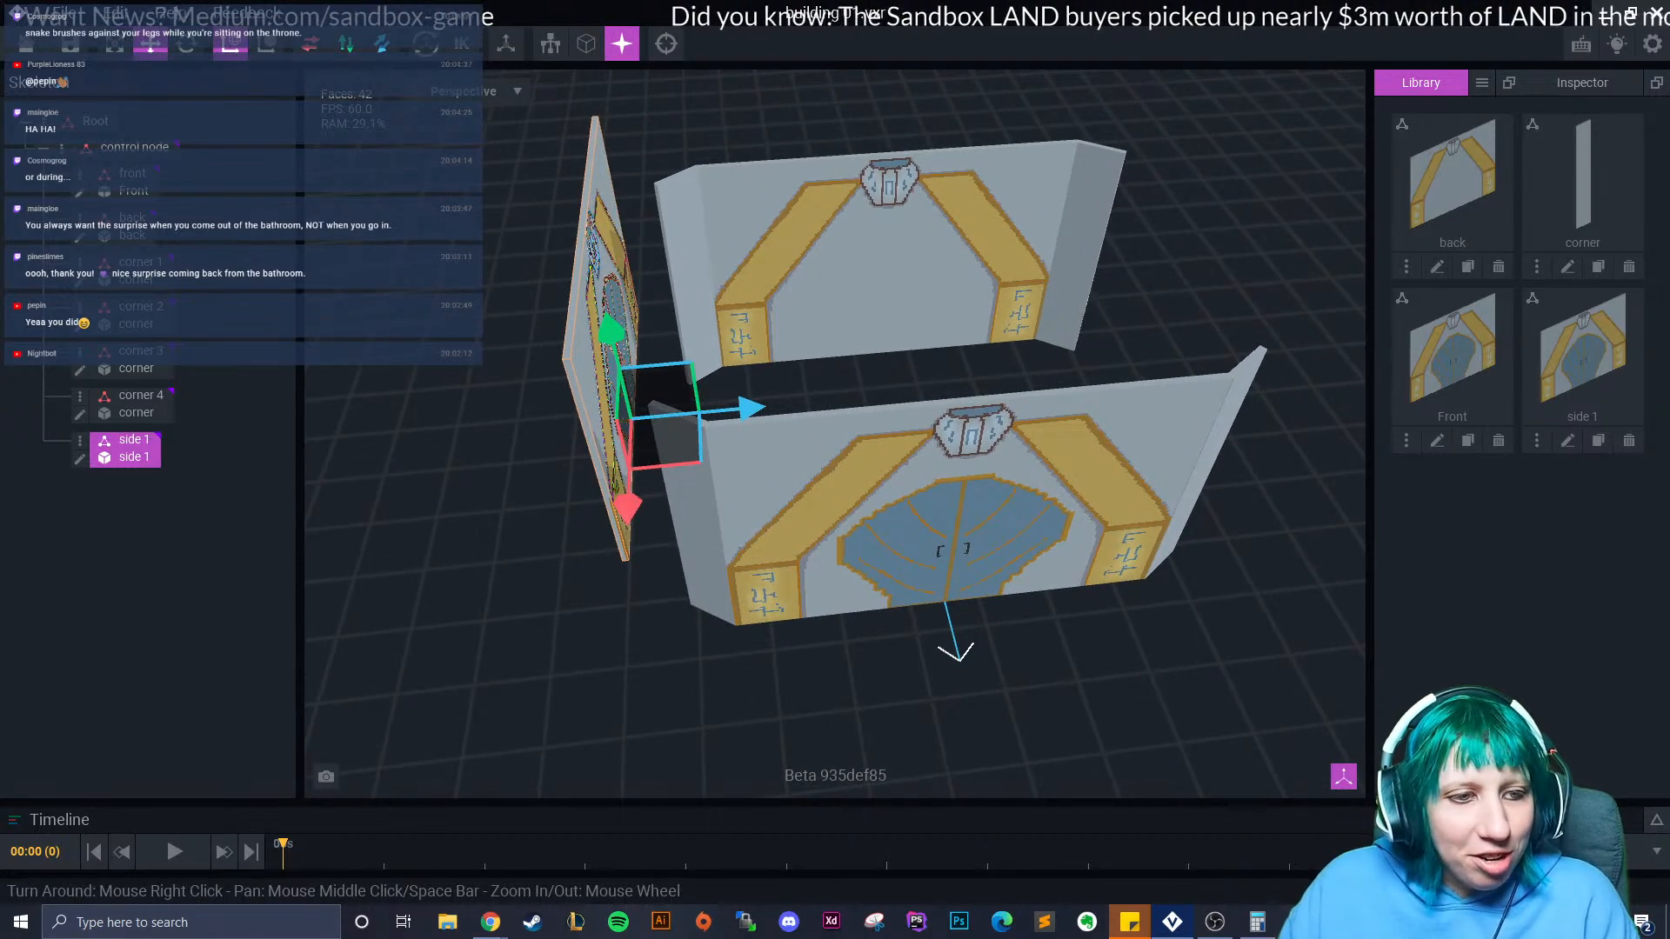
{"action": "middle_click_drag", "start_coordinate": [781, 487], "coordinate": [741, 583]}
{"action": "left_click_drag", "start_coordinate": [721, 493], "coordinate": [768, 488]}
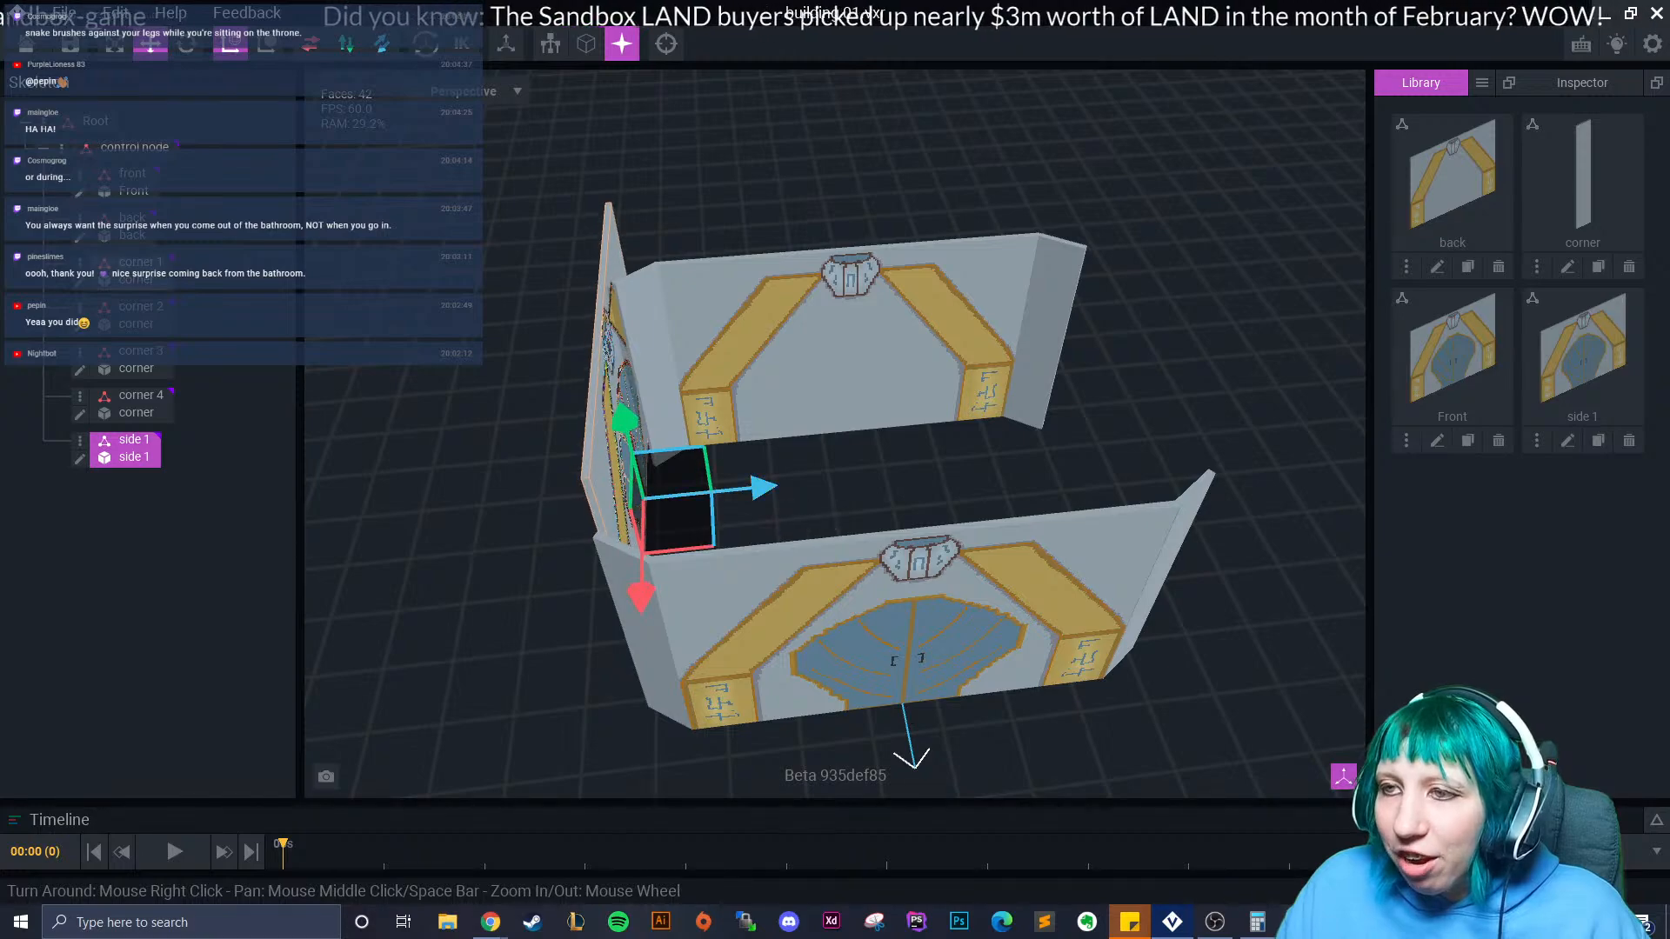
Align the side 1 wall with the adjoining corner panels, placing it at about -115 along the blue axis.
{"action": "right_click_drag", "start_coordinate": [768, 487], "coordinate": [1044, 491]}
{"action": "scroll", "coordinate": [770, 435], "scroll_direction": "up", "scroll_amount": 3}
{"action": "middle_click_drag", "start_coordinate": [540, 540], "coordinate": [809, 522]}
{"action": "left_click_drag", "start_coordinate": [807, 551], "coordinate": [882, 540]}
{"action": "right_click_drag", "start_coordinate": [1018, 553], "coordinate": [722, 539]}
{"action": "left_click_drag", "start_coordinate": [662, 542], "coordinate": [661, 558]}
{"action": "left_click_drag", "start_coordinate": [783, 462], "coordinate": [798, 462]}
{"action": "right_click_drag", "start_coordinate": [565, 519], "coordinate": [883, 533]}
{"action": "scroll", "coordinate": [882, 533], "scroll_direction": "down", "scroll_amount": 3}
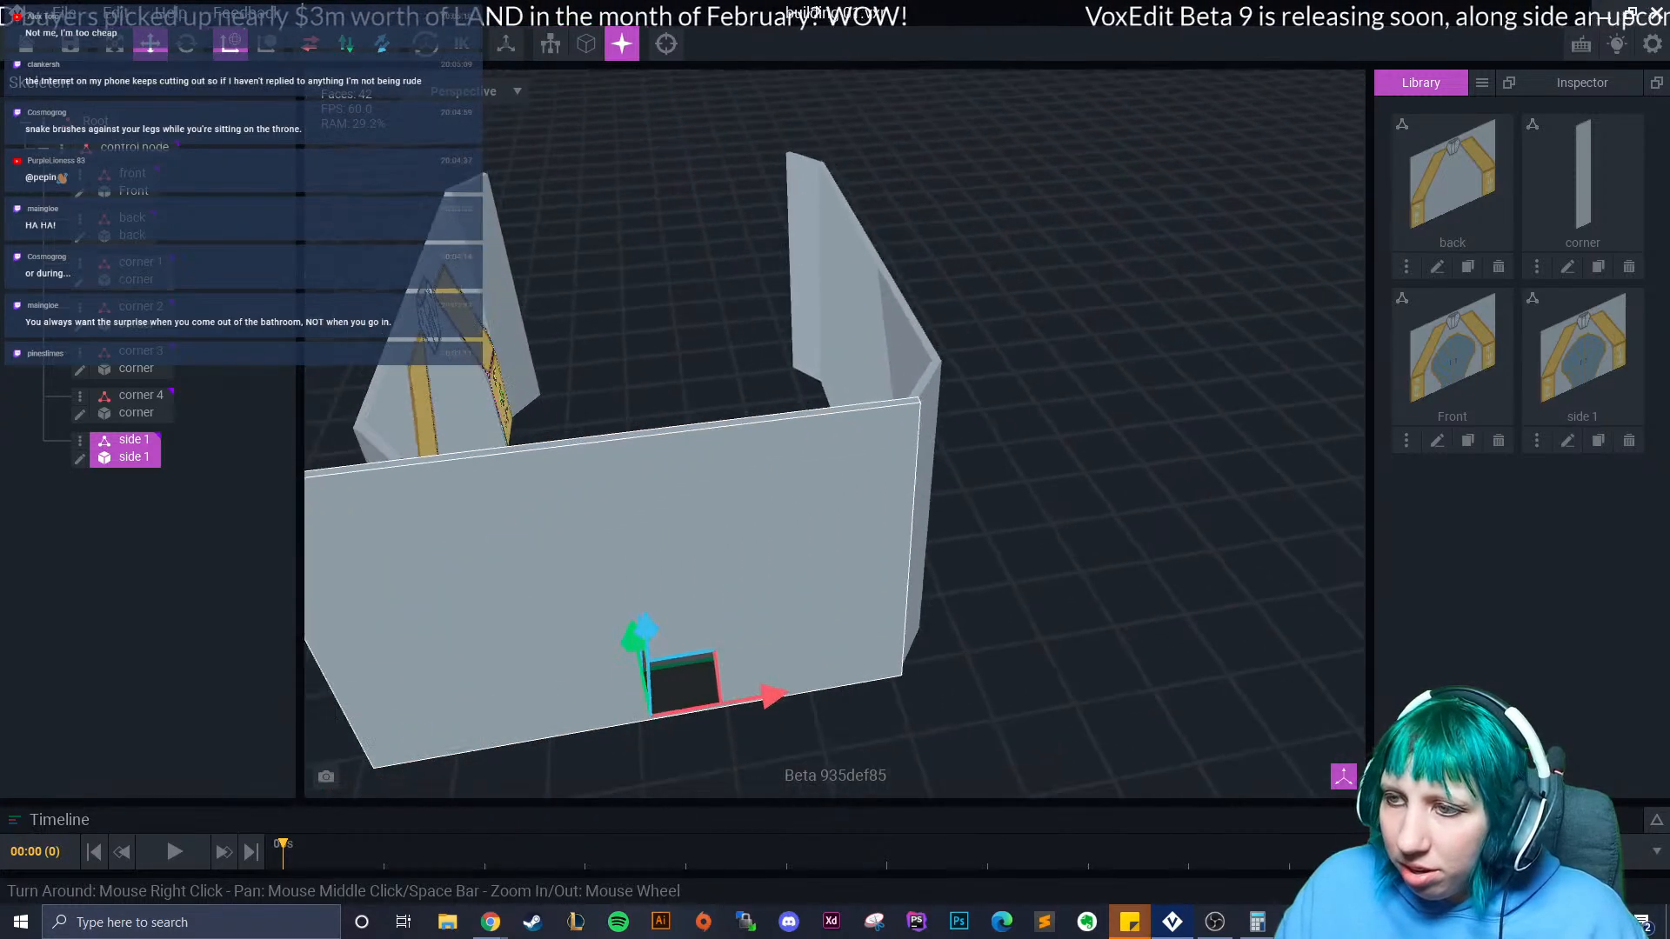
{"action": "mouse_move", "coordinate": [773, 695]}
{"action": "left_mouse_down"}
{"action": "mouse_move", "coordinate": [758, 699]}
{"action": "mouse_move", "coordinate": [772, 696]}
{"action": "left_mouse_up"}
{"action": "right_click_drag", "start_coordinate": [964, 484], "coordinate": [696, 530]}
{"action": "left_click_drag", "start_coordinate": [902, 612], "coordinate": [907, 613]}
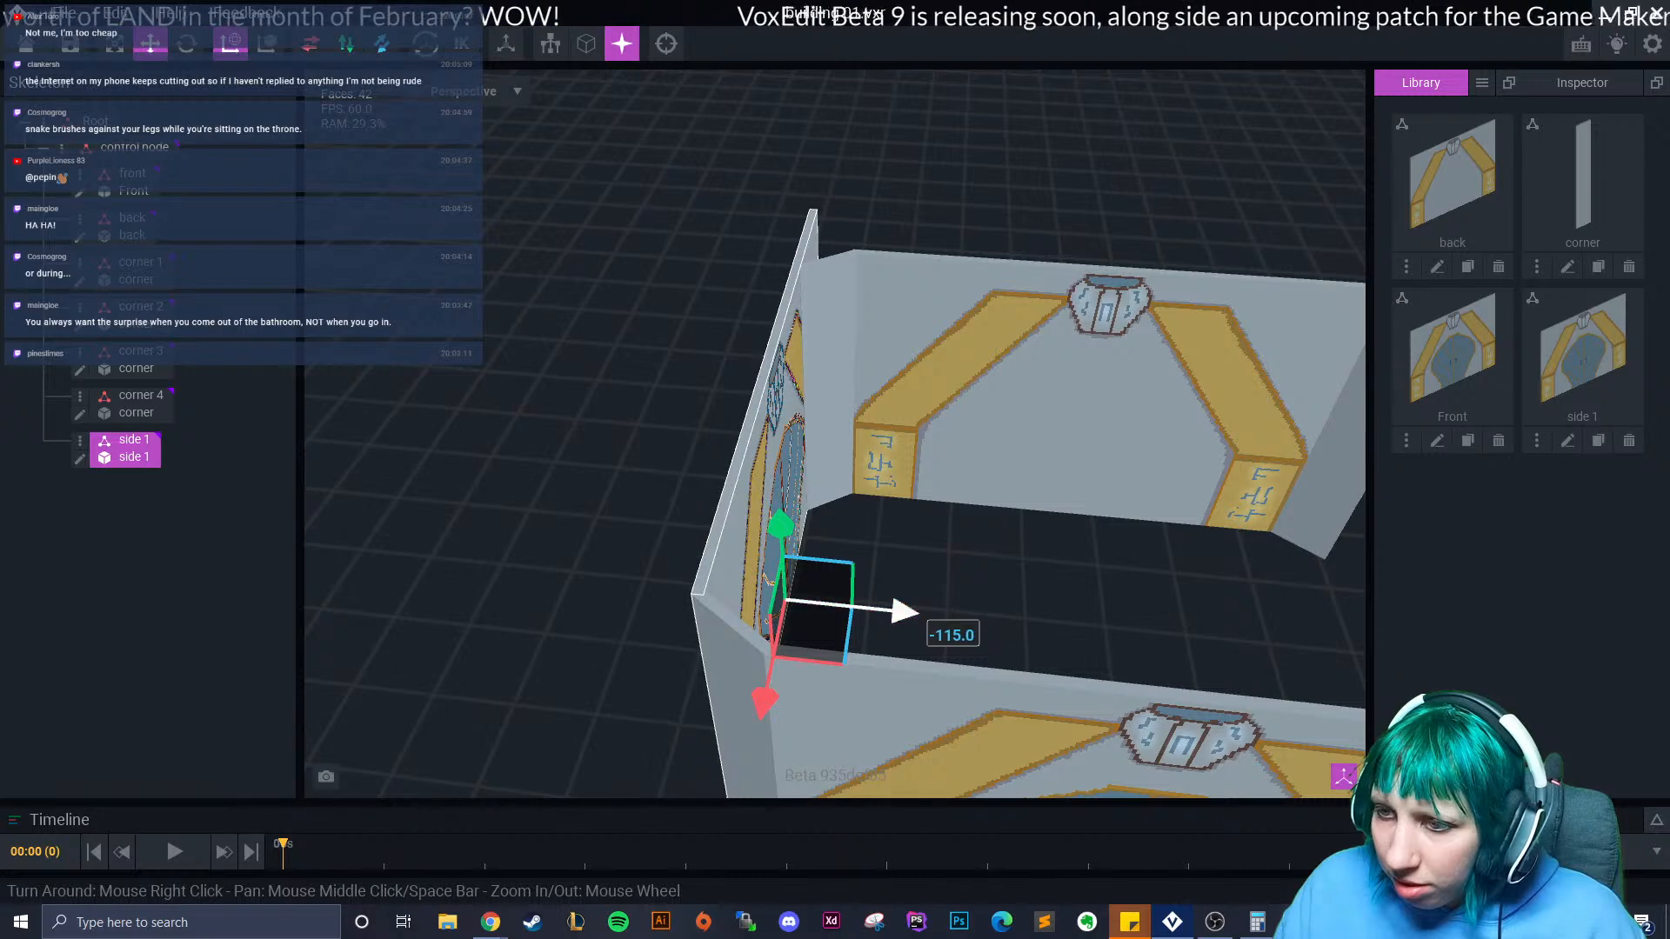
{"action": "left_click", "coordinate": [952, 596]}
Open the side 1 model for voxel editing.
{"action": "scroll", "coordinate": [835, 487], "scroll_direction": "down", "scroll_amount": 4}
{"action": "right_click_drag", "start_coordinate": [522, 452], "coordinate": [769, 452]}
{"action": "left_click", "coordinate": [769, 418]}
{"action": "left_click", "coordinate": [80, 459]}
{"action": "right_click_drag", "start_coordinate": [577, 414], "coordinate": [593, 415]}
Erase a full-height strip of voxels from only one end of the side 1 wall, with mirroring off.
{"action": "left_click", "coordinate": [18, 221]}
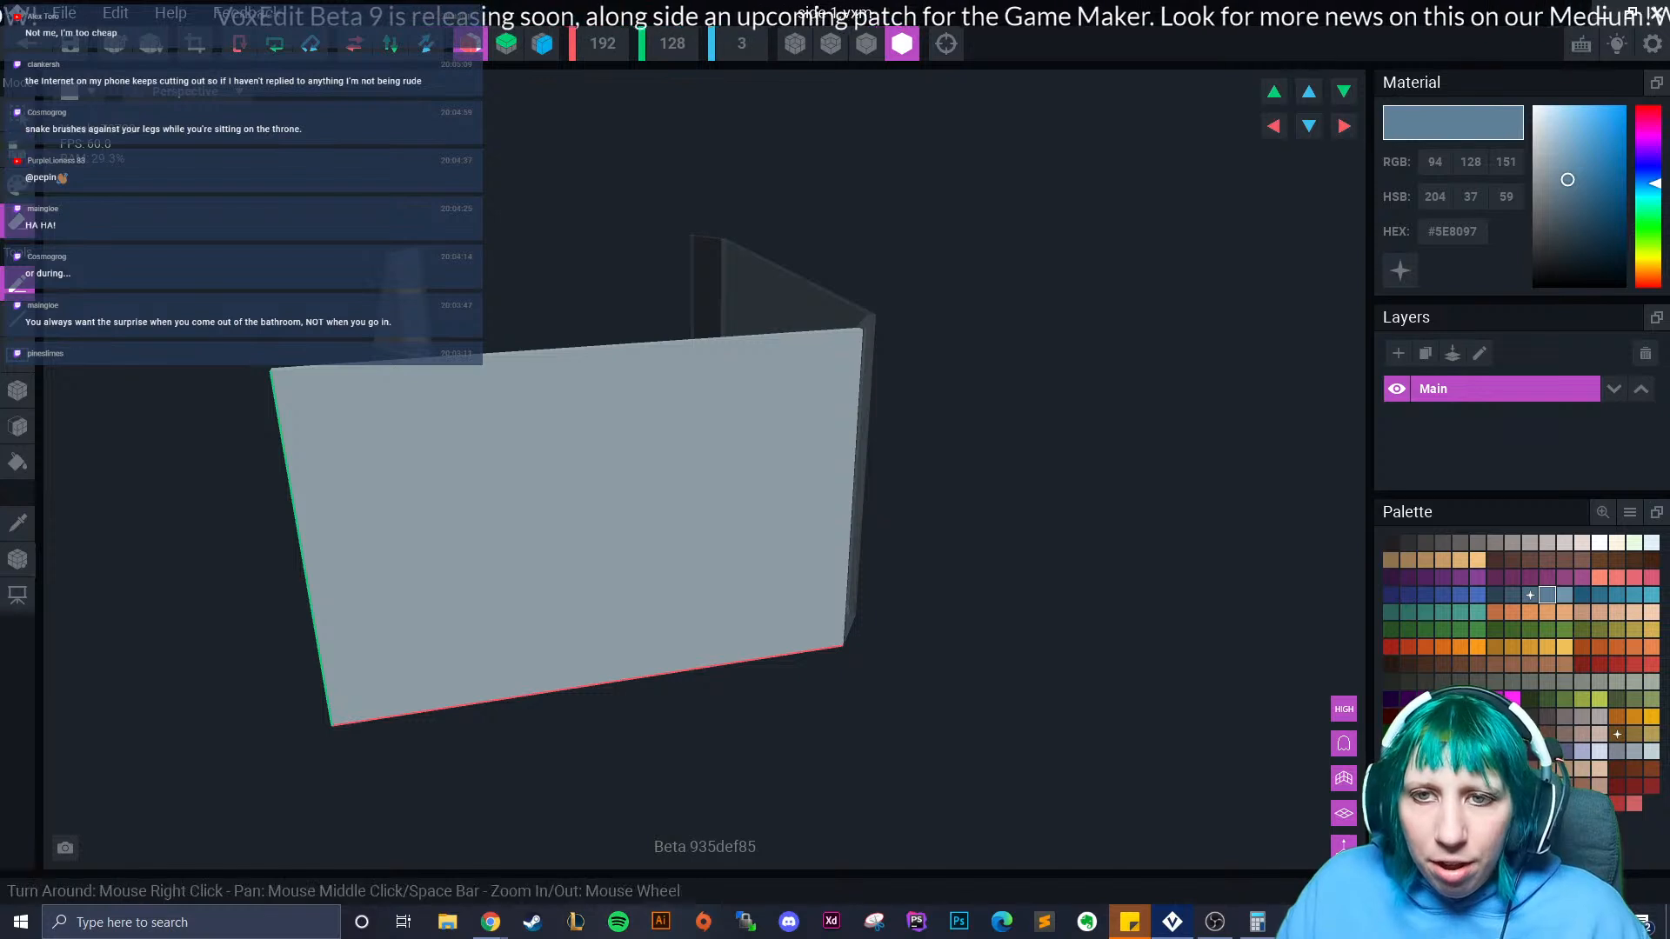
{"action": "left_click", "coordinate": [17, 391]}
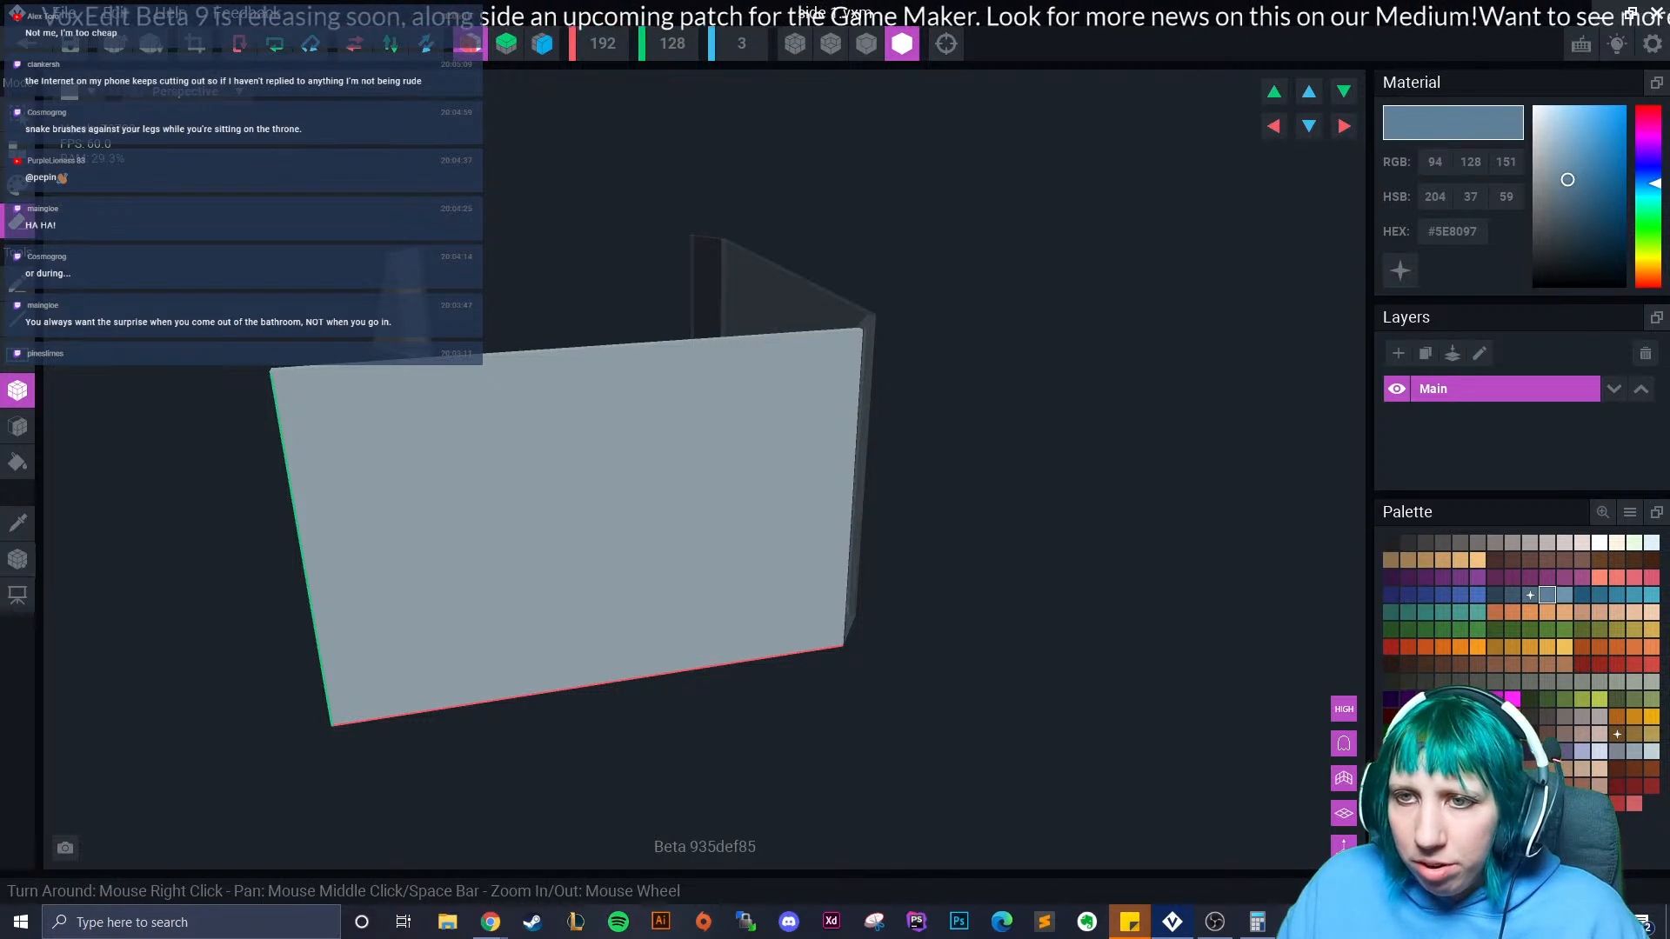
{"action": "right_click_drag", "start_coordinate": [291, 403], "coordinate": [290, 403]}
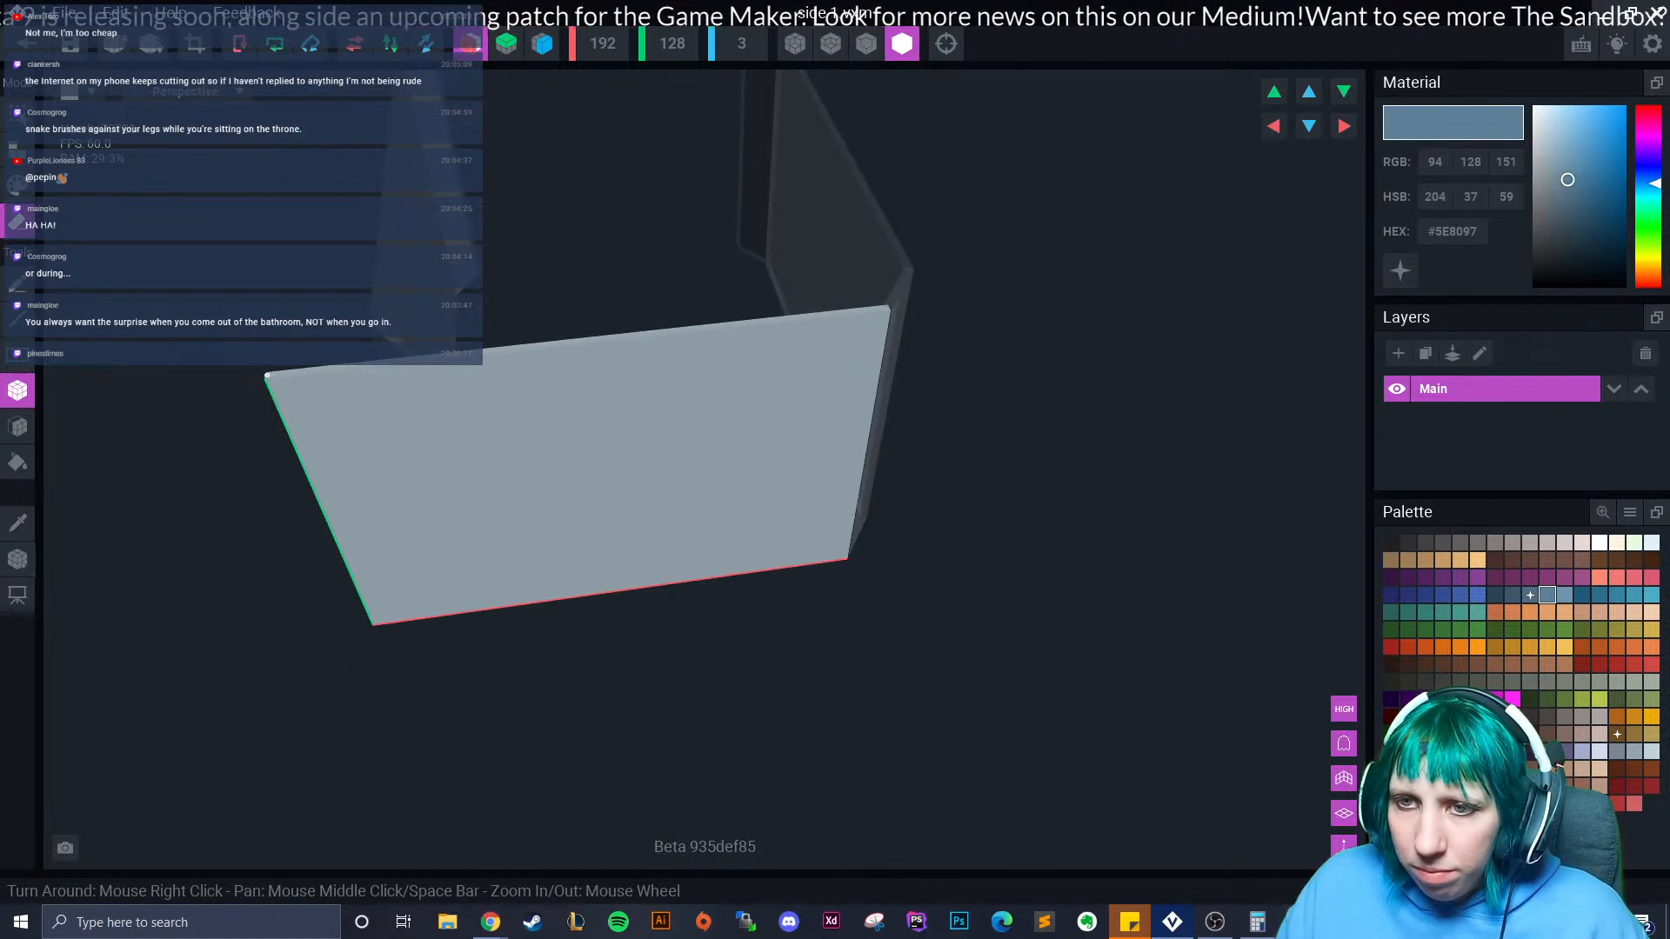
{"action": "mouse_move", "coordinate": [268, 376]}
{"action": "left_mouse_down"}
{"action": "mouse_move", "coordinate": [400, 507]}
{"action": "mouse_move", "coordinate": [446, 589]}
{"action": "mouse_move", "coordinate": [421, 580]}
{"action": "left_mouse_up"}
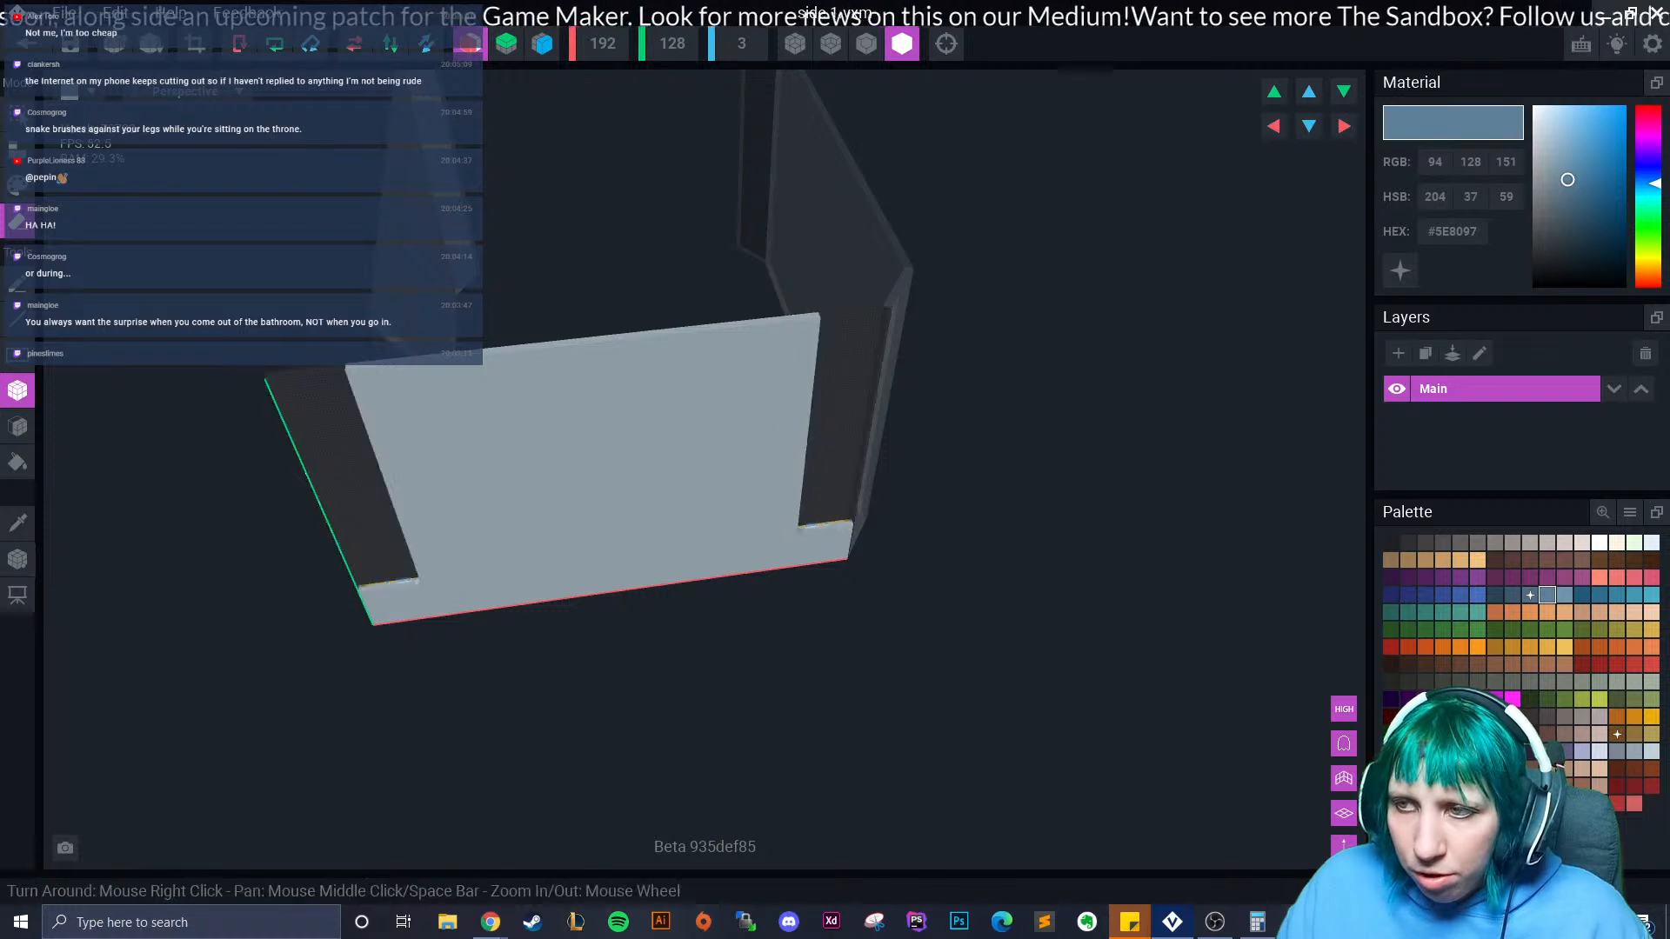
{"action": "key", "text": "ctrl+z"}
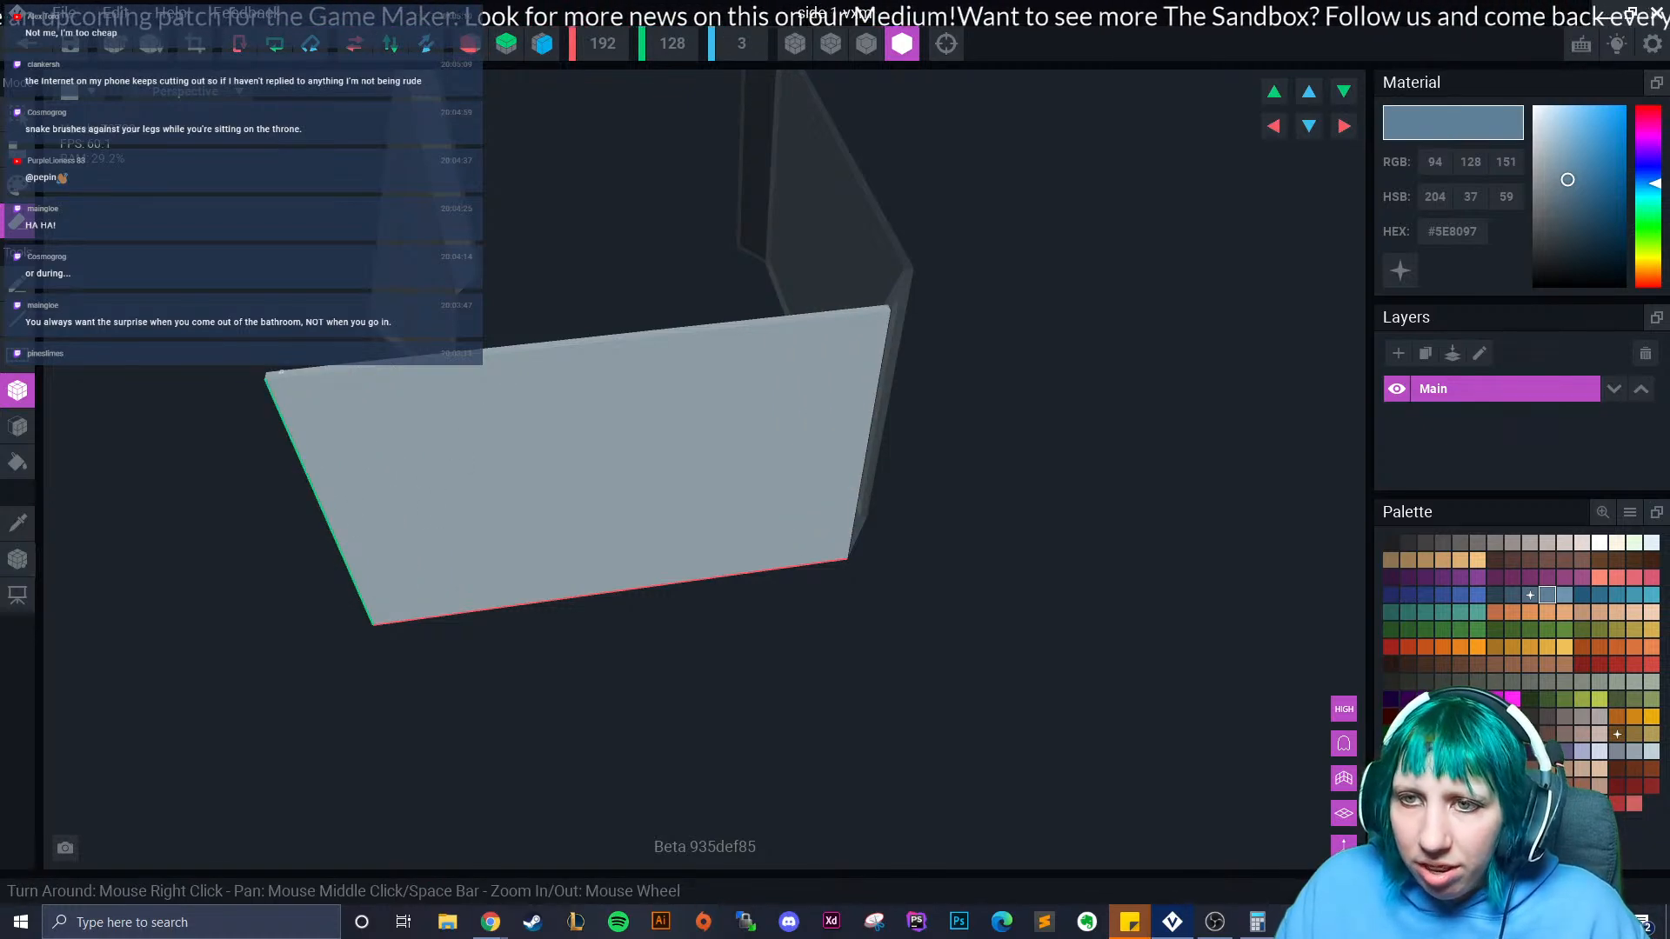
{"action": "mouse_move", "coordinate": [268, 376]}
{"action": "left_mouse_down"}
{"action": "mouse_move", "coordinate": [463, 613]}
{"action": "mouse_move", "coordinate": [485, 610]}
{"action": "left_mouse_up"}
{"action": "scroll", "coordinate": [478, 598], "scroll_direction": "up", "scroll_amount": 3}
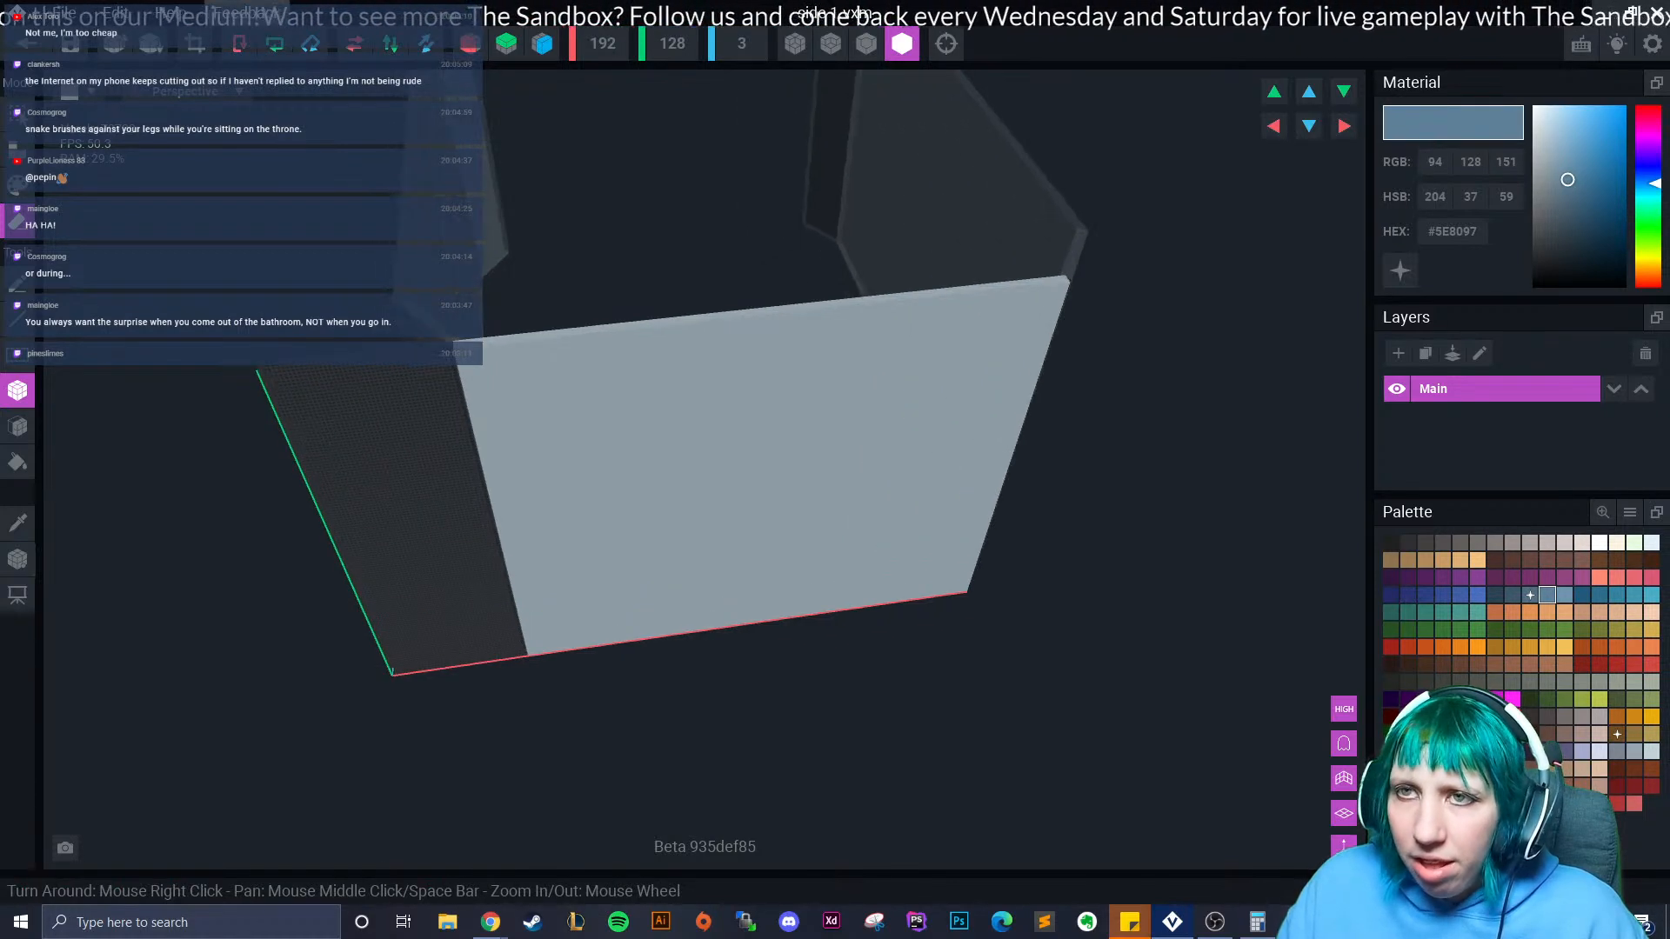
Crop the side 1 model to its remaining voxels, 149 wide, and set its pivot to the floor.
{"action": "left_click", "coordinate": [194, 44]}
{"action": "left_click", "coordinate": [22, 555]}
{"action": "right_click", "coordinate": [24, 554]}
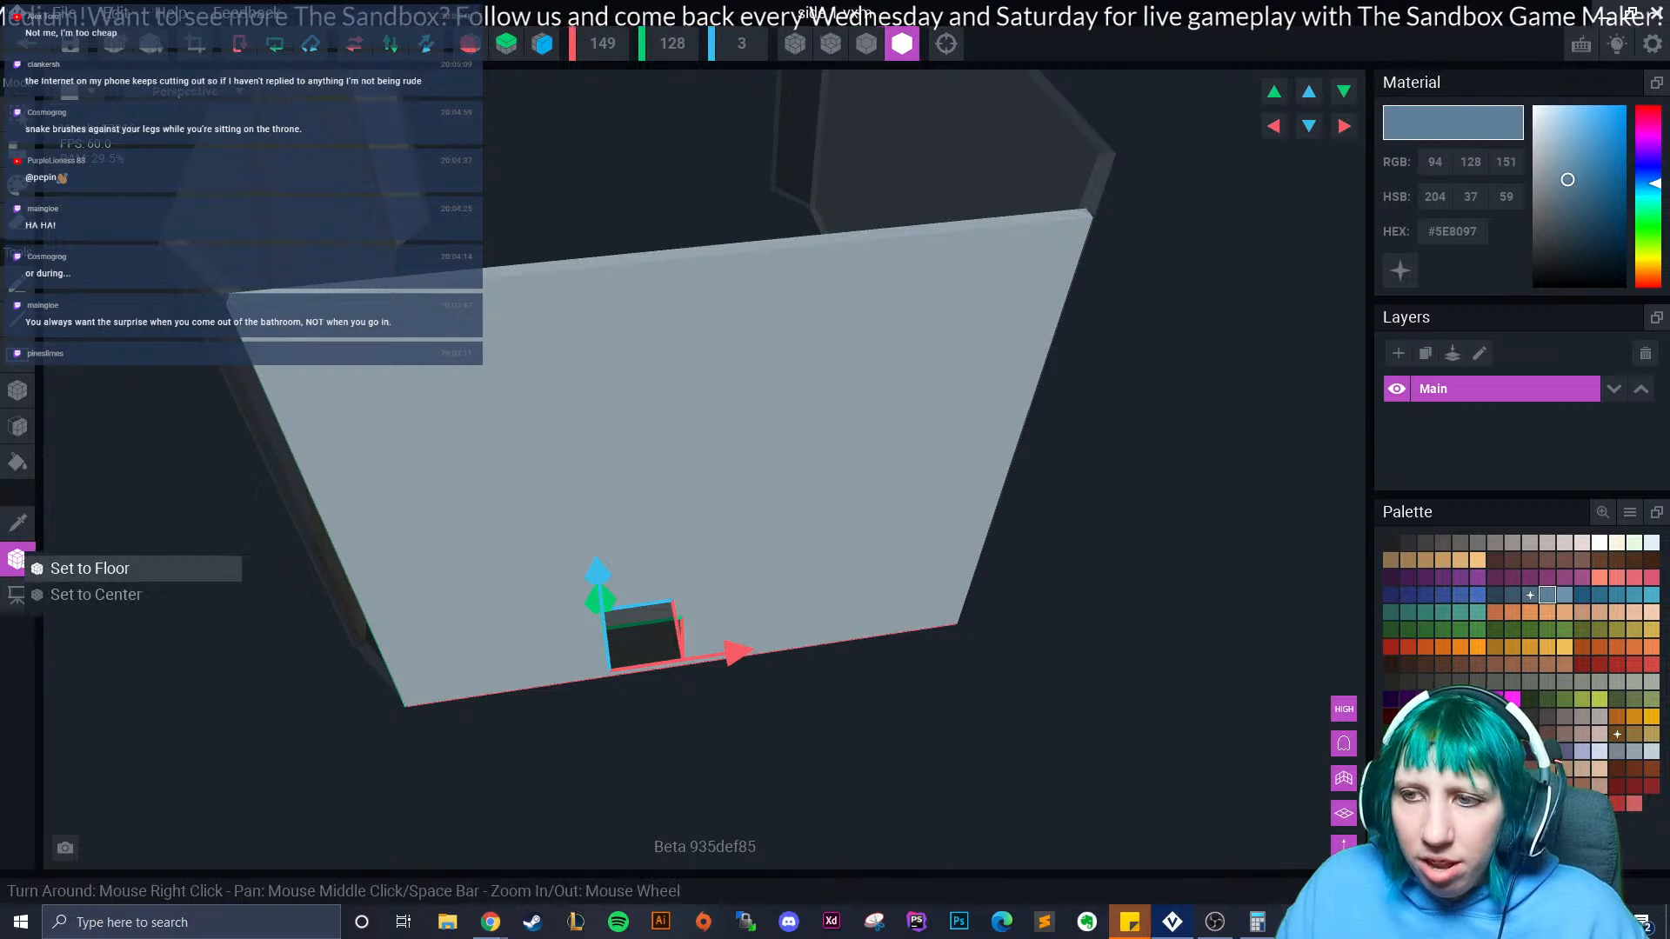
{"action": "left_click", "coordinate": [70, 570]}
{"action": "left_click", "coordinate": [27, 43]}
{"action": "left_click", "coordinate": [653, 337]}
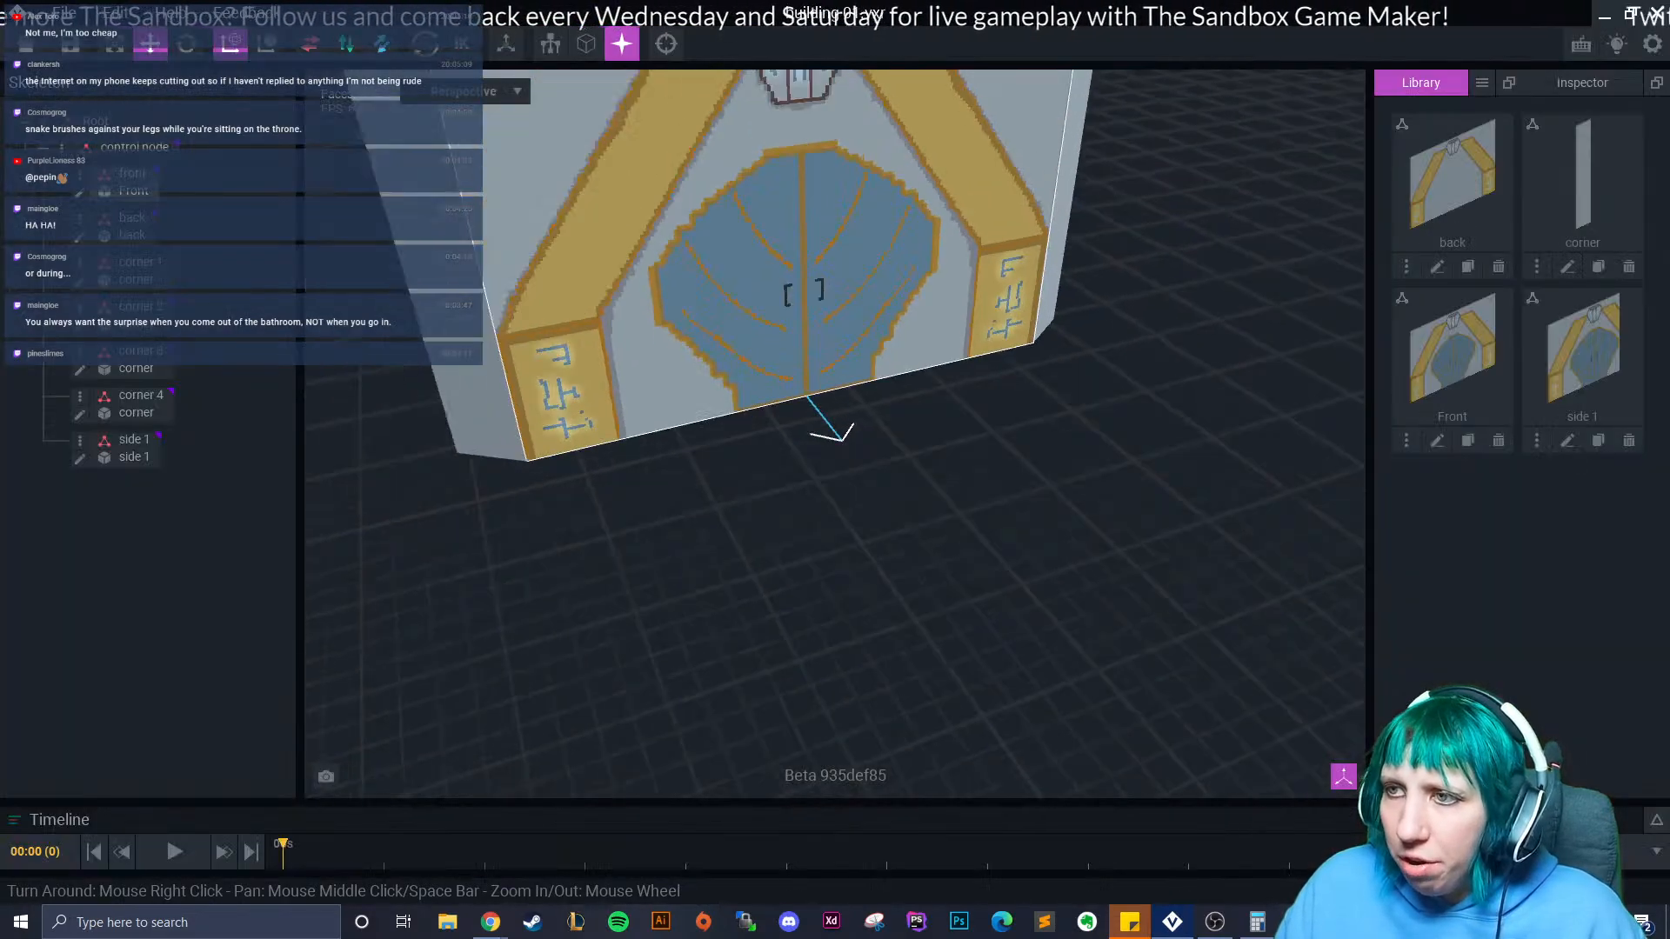
Move the shortened side 1 wall back between the corner panels on its side of the building.
{"action": "right_click_drag", "start_coordinate": [527, 389], "coordinate": [636, 410]}
{"action": "left_click", "coordinate": [591, 540]}
{"action": "left_click_drag", "start_coordinate": [572, 595], "coordinate": [656, 569]}
Nudge the side 1 wall to close its seams with both corner panels, at about -113 along the blue axis.
{"action": "middle_click_drag", "start_coordinate": [657, 567], "coordinate": [1120, 507]}
{"action": "right_click_drag", "start_coordinate": [948, 641], "coordinate": [948, 642]}
{"action": "middle_click_drag", "start_coordinate": [947, 641], "coordinate": [683, 637]}
{"action": "left_click_drag", "start_coordinate": [858, 519], "coordinate": [860, 519]}
{"action": "left_click_drag", "start_coordinate": [722, 461], "coordinate": [721, 458]}
{"action": "left_click_drag", "start_coordinate": [856, 513], "coordinate": [856, 514]}
{"action": "left_click", "coordinate": [870, 564]}
{"action": "right_click_drag", "start_coordinate": [871, 564], "coordinate": [871, 563]}
{"action": "scroll", "coordinate": [1052, 523], "scroll_direction": "down", "scroll_amount": 3}
{"action": "mouse_move", "coordinate": [1053, 524]}
{"action": "right_mouse_down"}
{"action": "mouse_move", "coordinate": [998, 526]}
{"action": "mouse_move", "coordinate": [1031, 527]}
{"action": "right_mouse_up"}
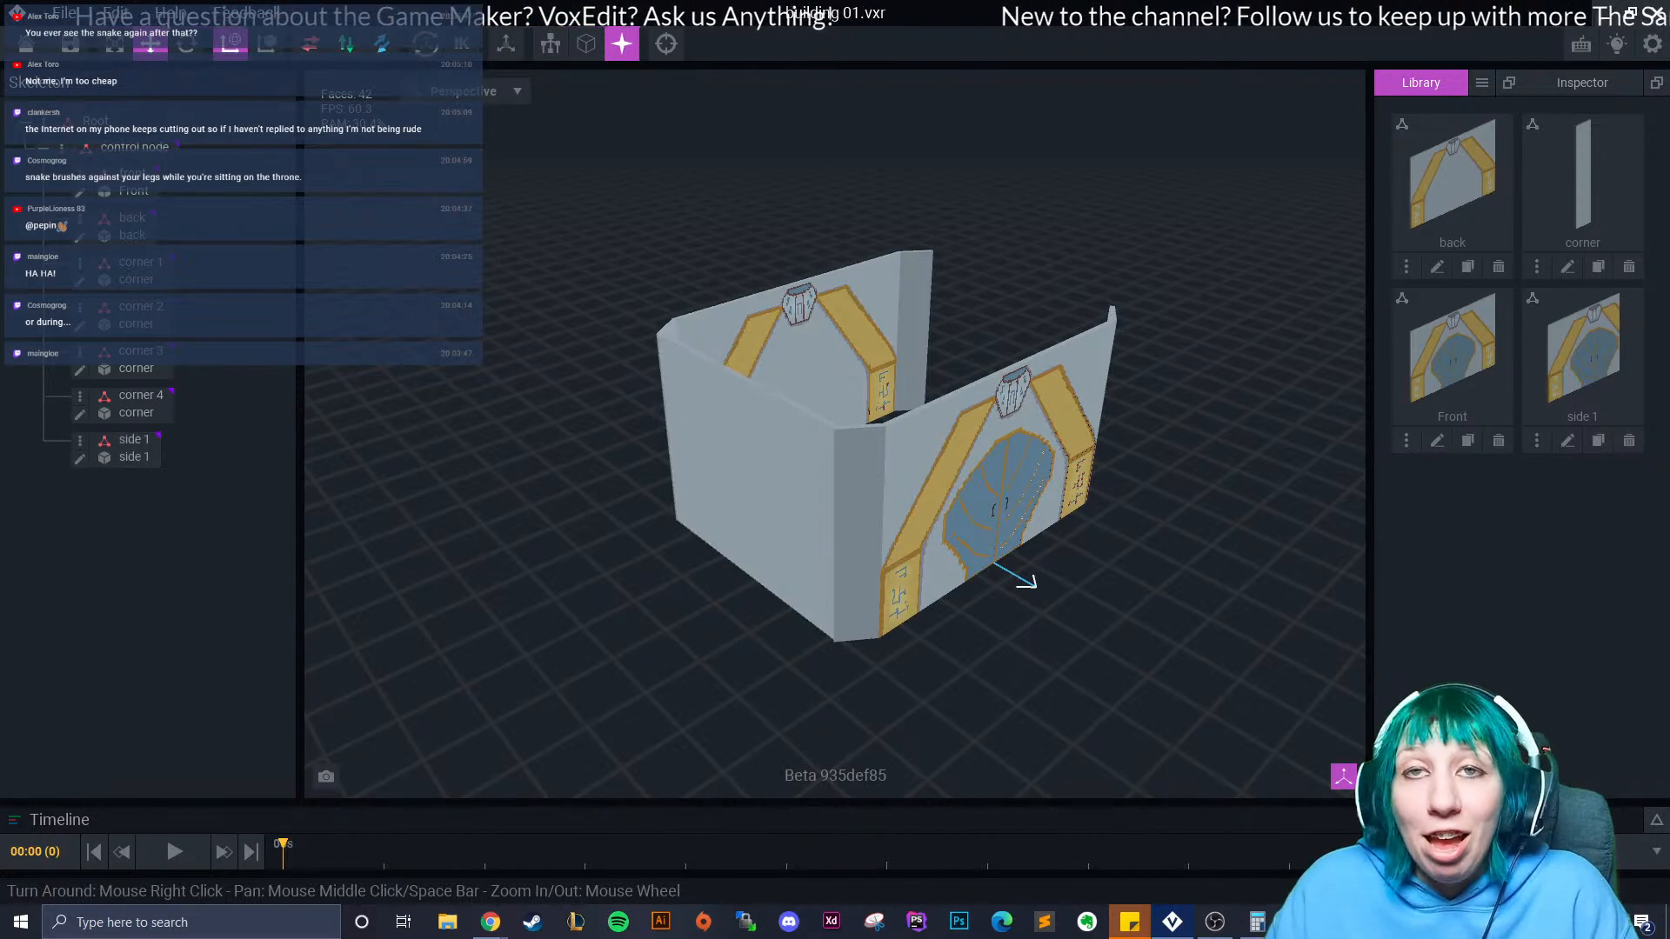
Duplicate the side 1 node and name the duplicate side 2.
{"action": "right_click_drag", "start_coordinate": [1031, 527], "coordinate": [857, 540]}
{"action": "middle_click_drag", "start_coordinate": [857, 539], "coordinate": [608, 513]}
{"action": "middle_click_drag", "start_coordinate": [983, 503], "coordinate": [776, 525]}
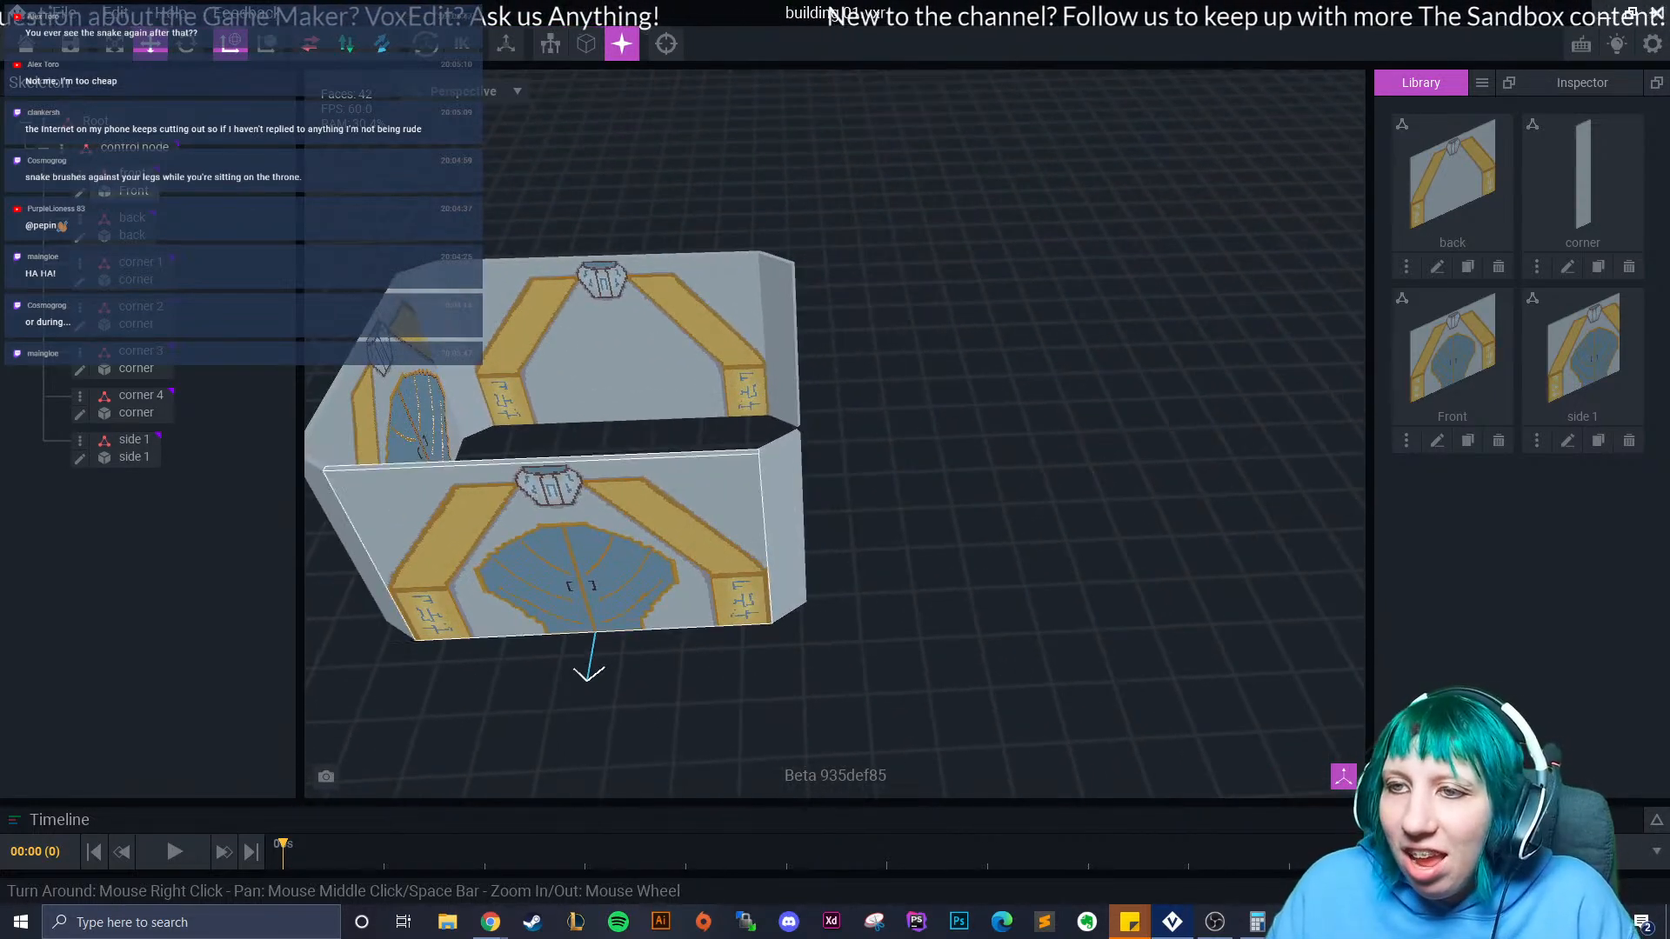
{"action": "left_click", "coordinate": [132, 443]}
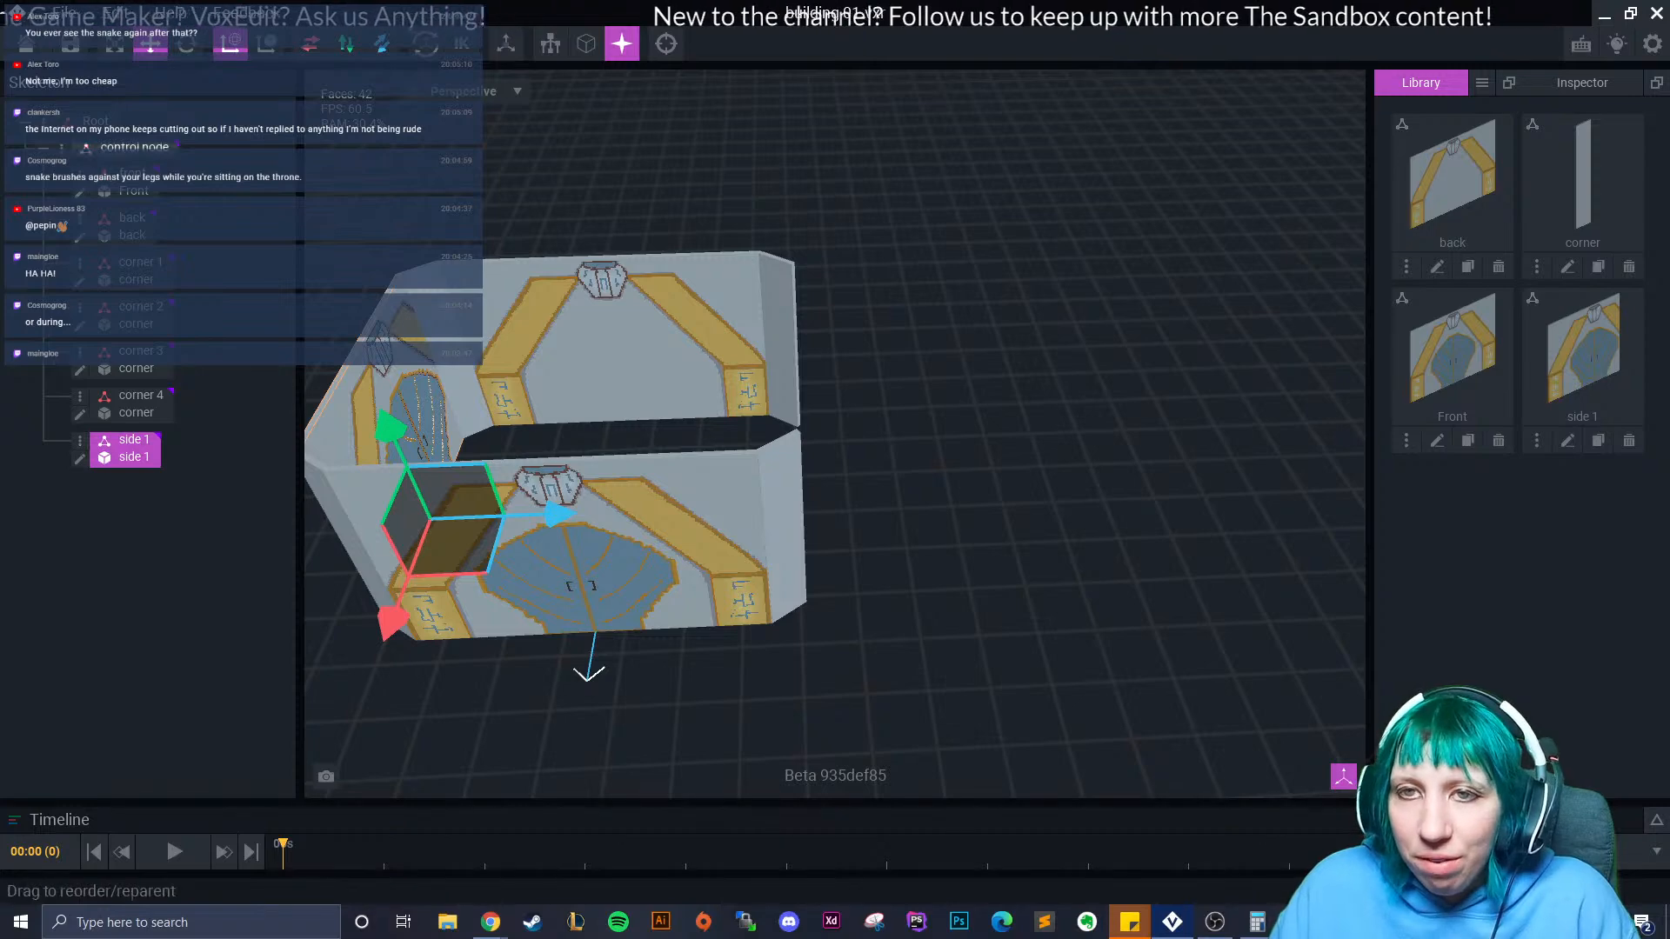
{"action": "left_click", "coordinate": [80, 440]}
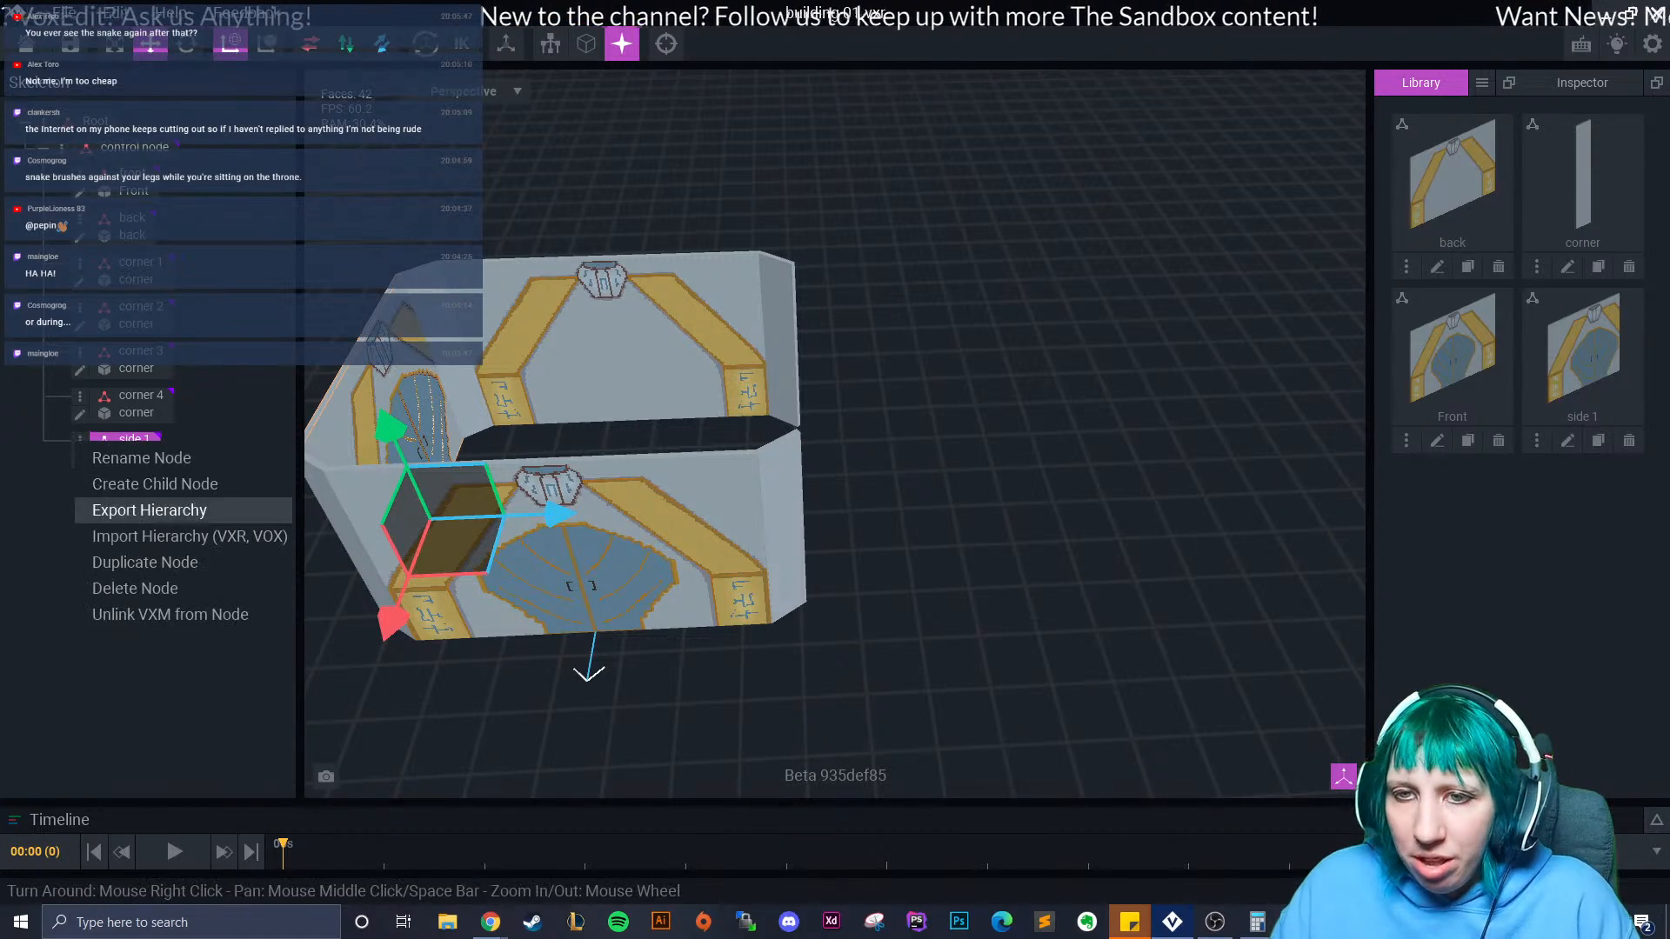
{"action": "left_click", "coordinate": [122, 562]}
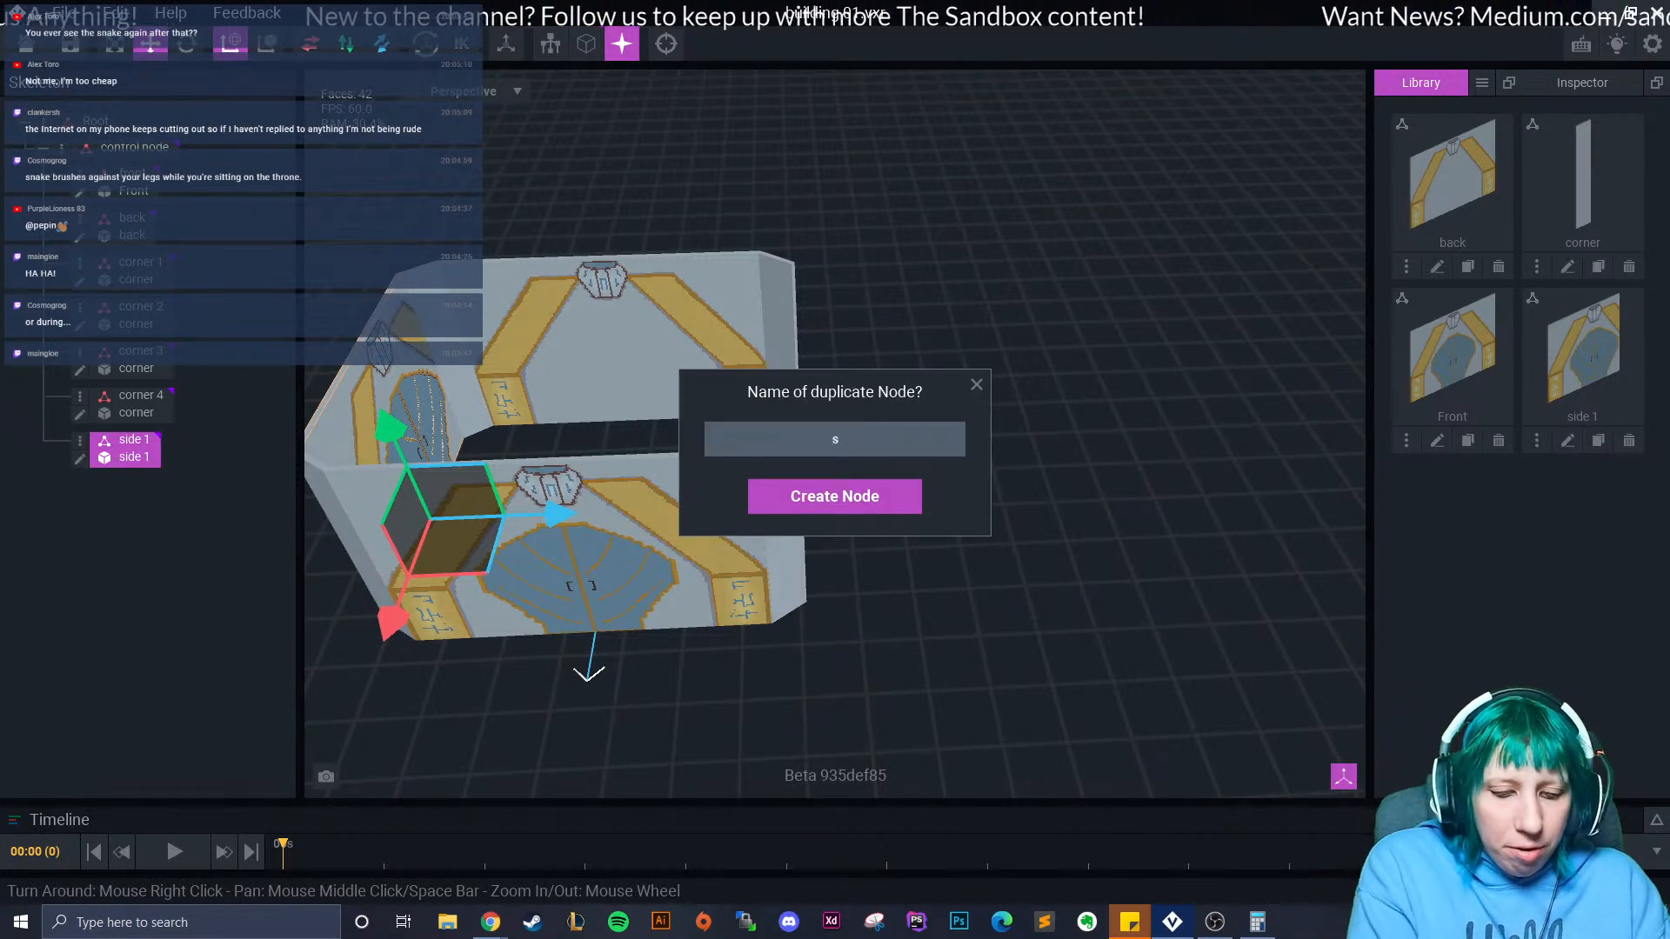
{"action": "type", "text": "2"}
{"action": "key", "text": "Return"}
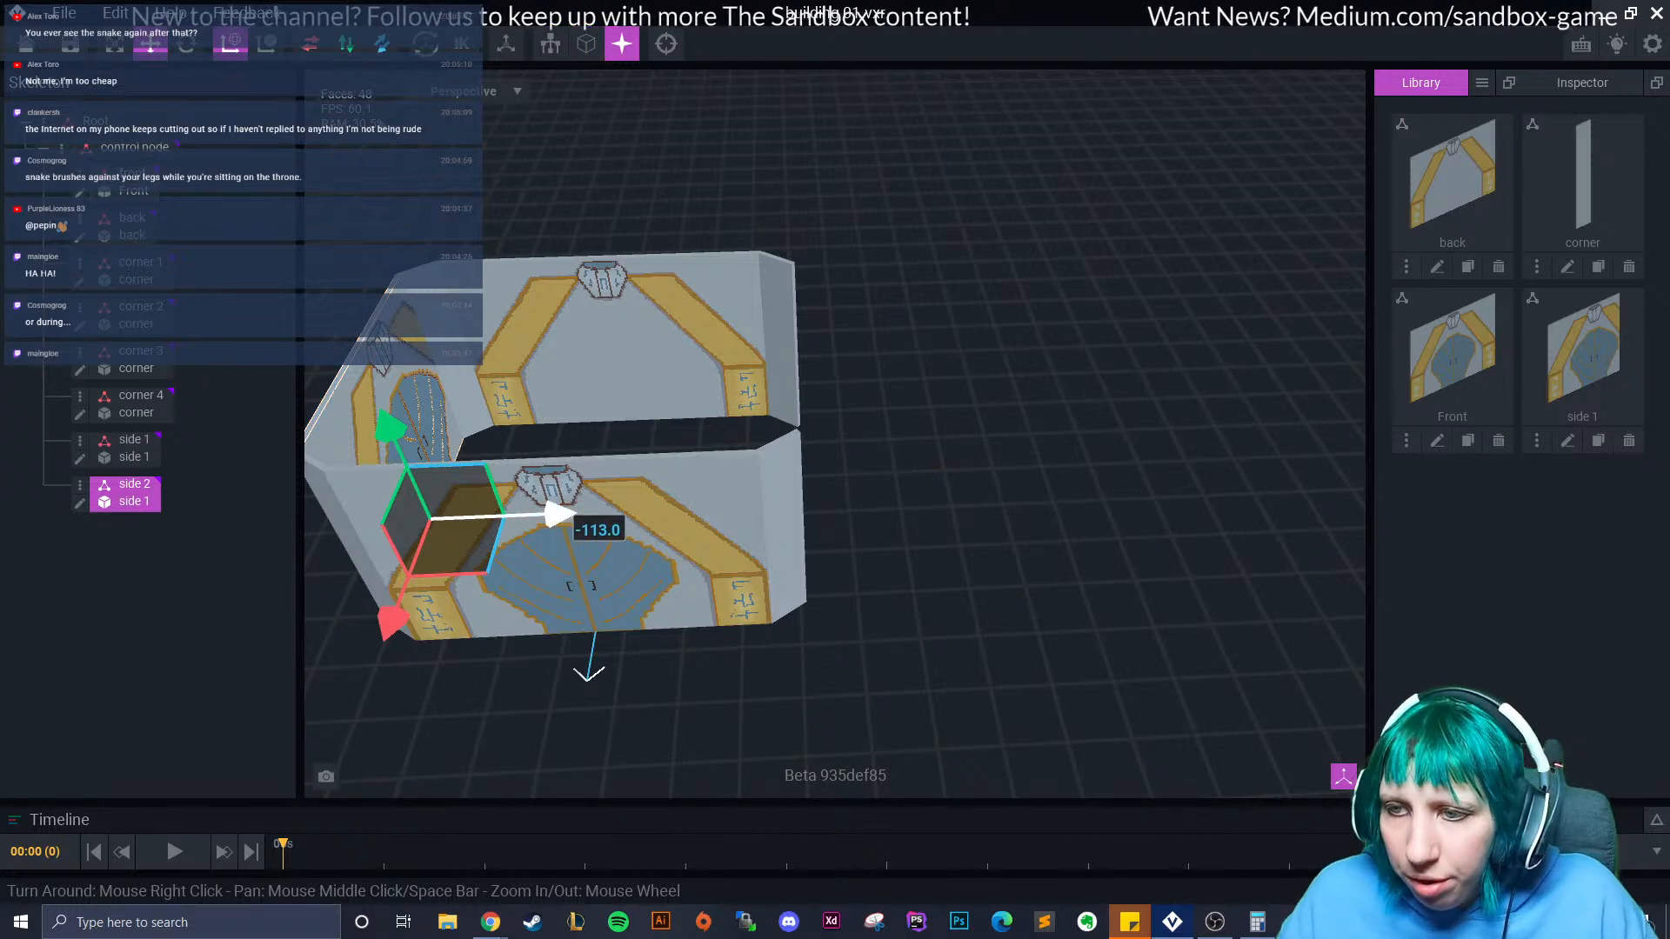
Move the side 2 wall across to the building's opposite open side, between its corner panels.
{"action": "left_click", "coordinate": [687, 522]}
{"action": "left_click", "coordinate": [125, 493]}
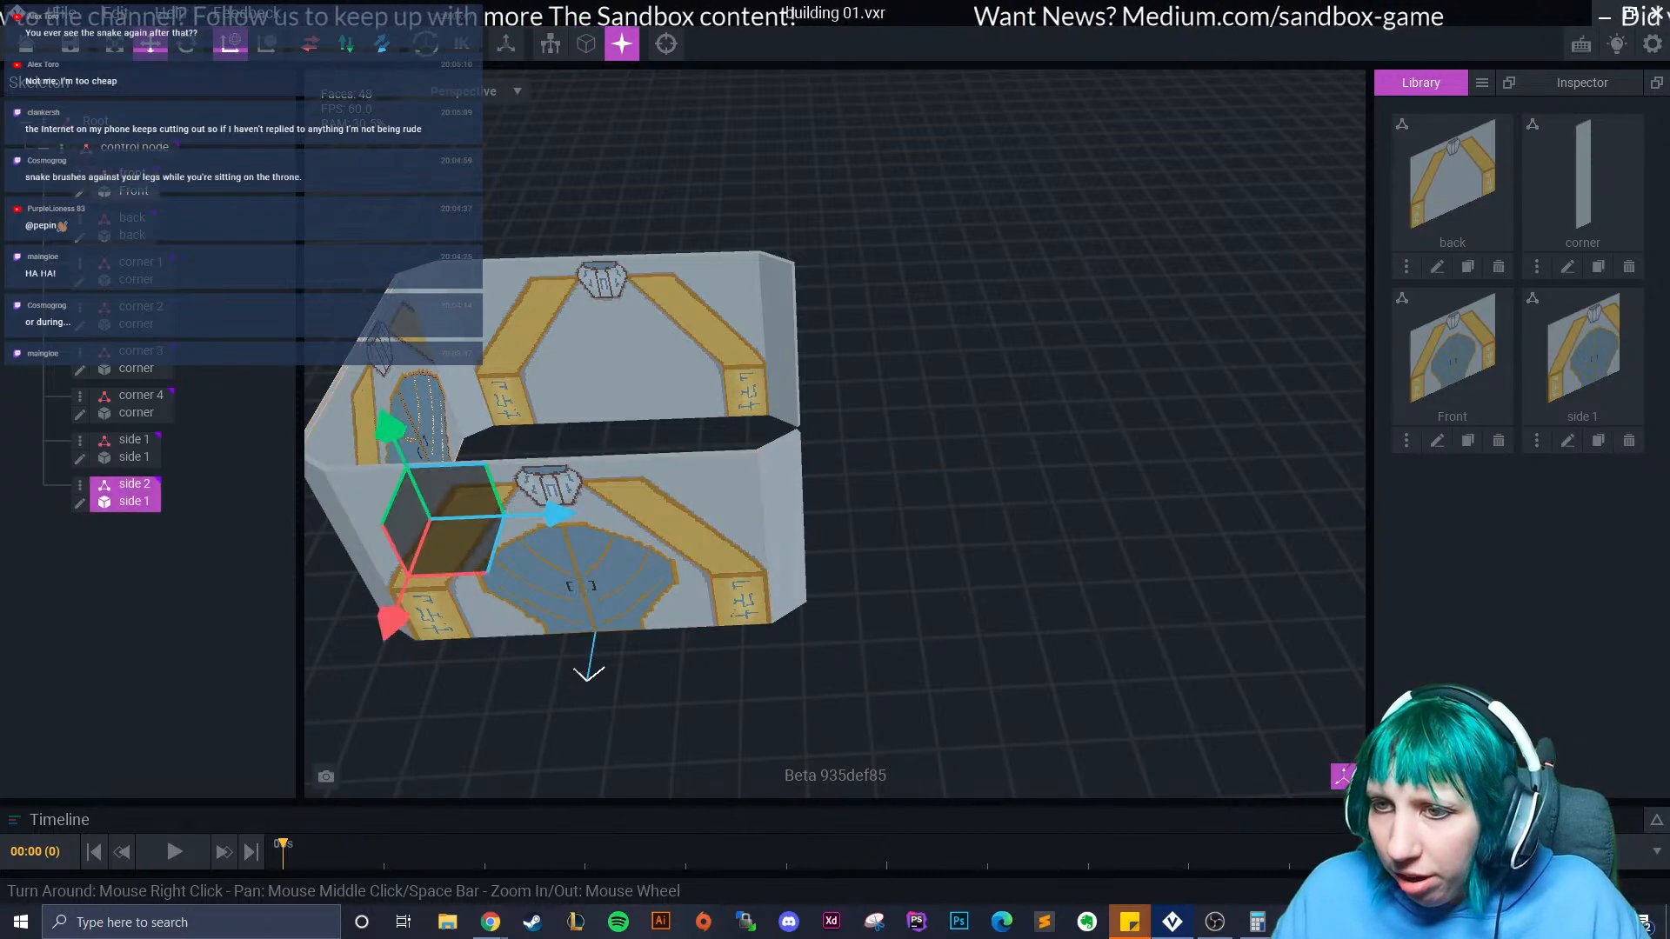
{"action": "left_click_drag", "start_coordinate": [553, 516], "coordinate": [933, 502]}
{"action": "left_click", "coordinate": [983, 557]}
Examine the enclosed building and how the side 2 wall meets its corner panels.
{"action": "scroll", "coordinate": [983, 557], "scroll_direction": "up", "scroll_amount": 2}
{"action": "mouse_move", "coordinate": [928, 626]}
{"action": "right_mouse_down"}
{"action": "mouse_move", "coordinate": [859, 575]}
{"action": "mouse_move", "coordinate": [815, 591]}
{"action": "mouse_move", "coordinate": [928, 609]}
{"action": "right_mouse_up"}
{"action": "middle_click_drag", "start_coordinate": [928, 609], "coordinate": [1201, 614]}
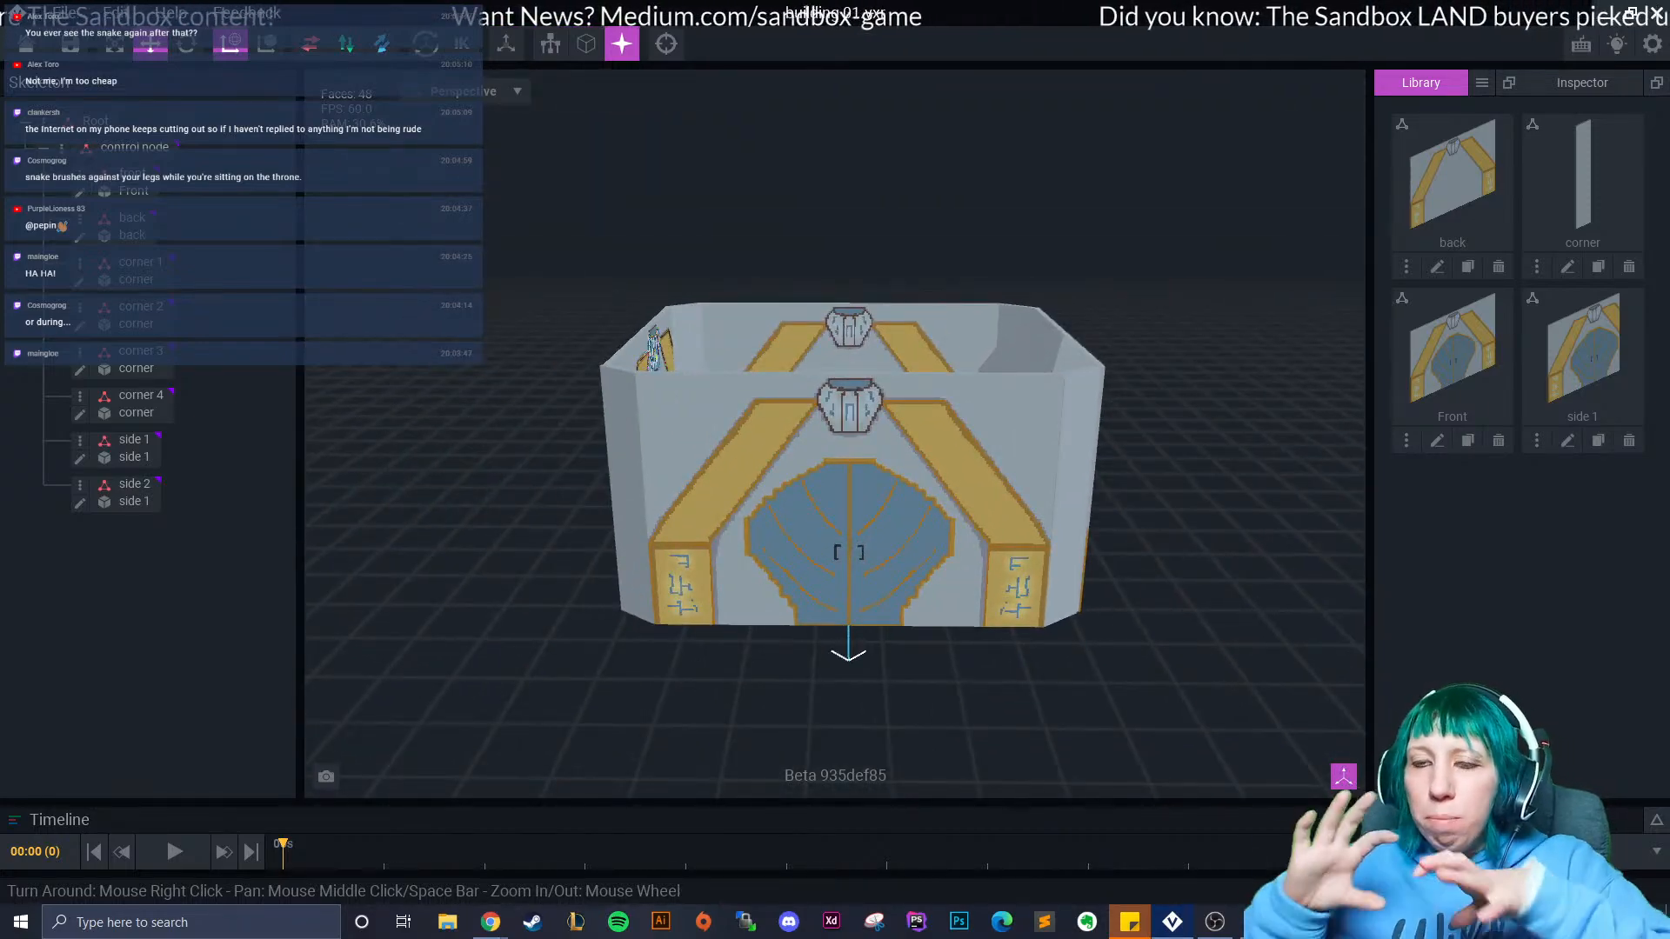
{"action": "mouse_move", "coordinate": [947, 588]}
{"action": "right_mouse_down"}
{"action": "mouse_move", "coordinate": [952, 652]}
{"action": "mouse_move", "coordinate": [948, 609]}
{"action": "right_mouse_up"}
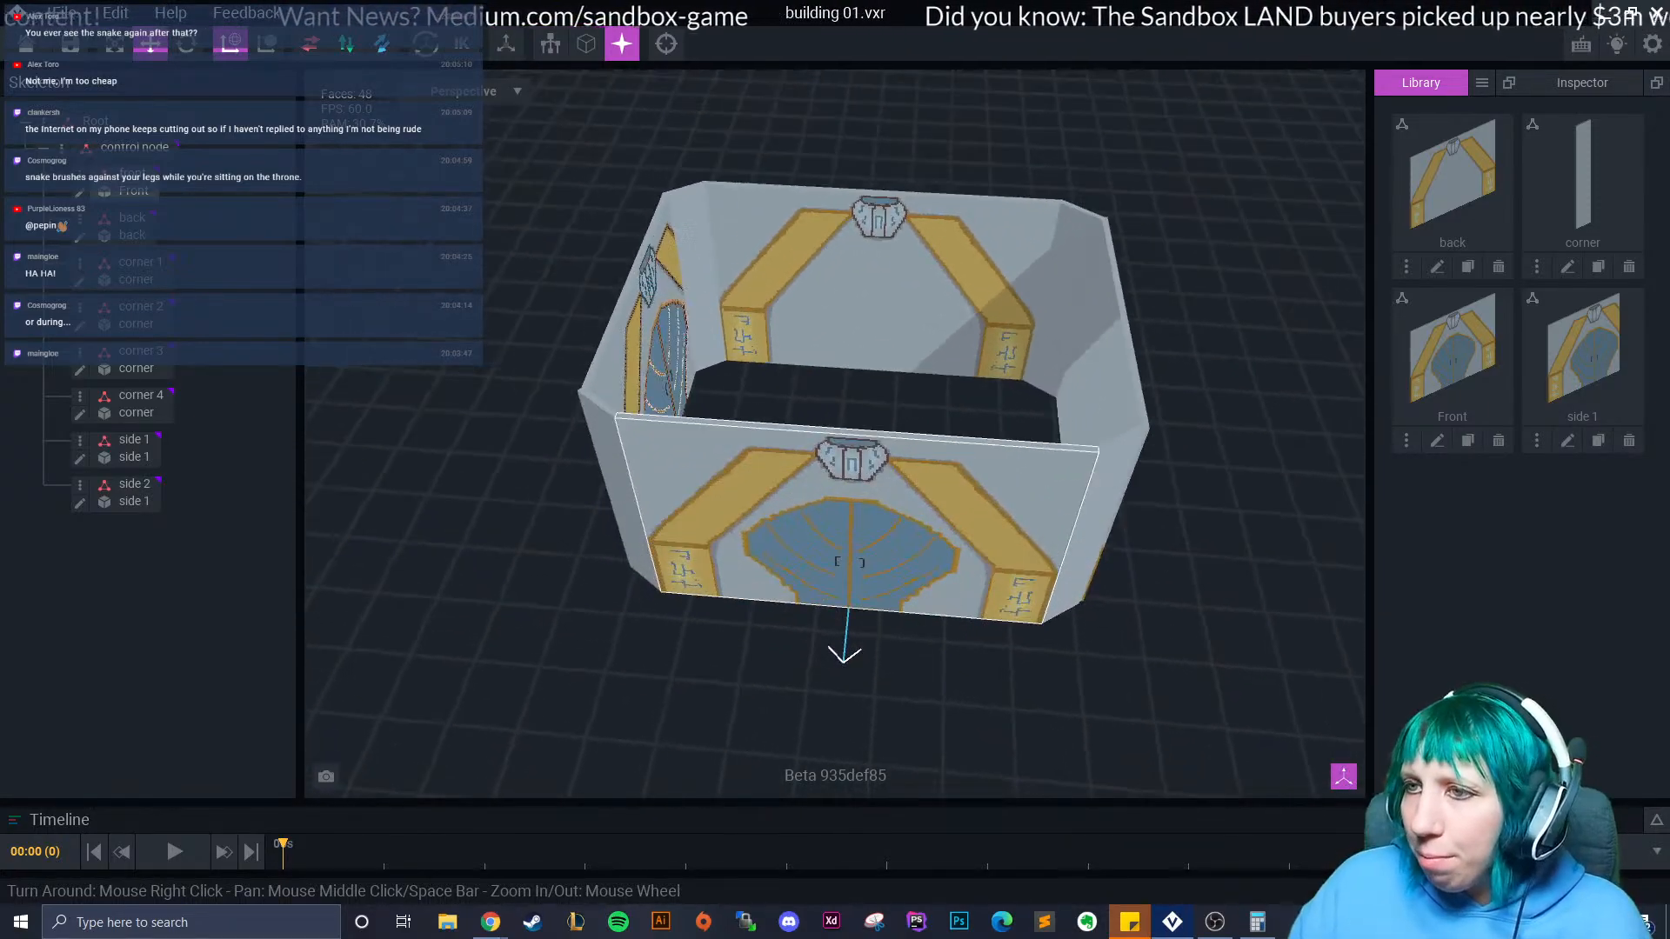
{"action": "middle_click_drag", "start_coordinate": [947, 609], "coordinate": [661, 605]}
{"action": "right_click_drag", "start_coordinate": [662, 604], "coordinate": [775, 587]}
{"action": "middle_click_drag", "start_coordinate": [774, 587], "coordinate": [1012, 595]}
{"action": "right_click_drag", "start_coordinate": [1012, 596], "coordinate": [1007, 559]}
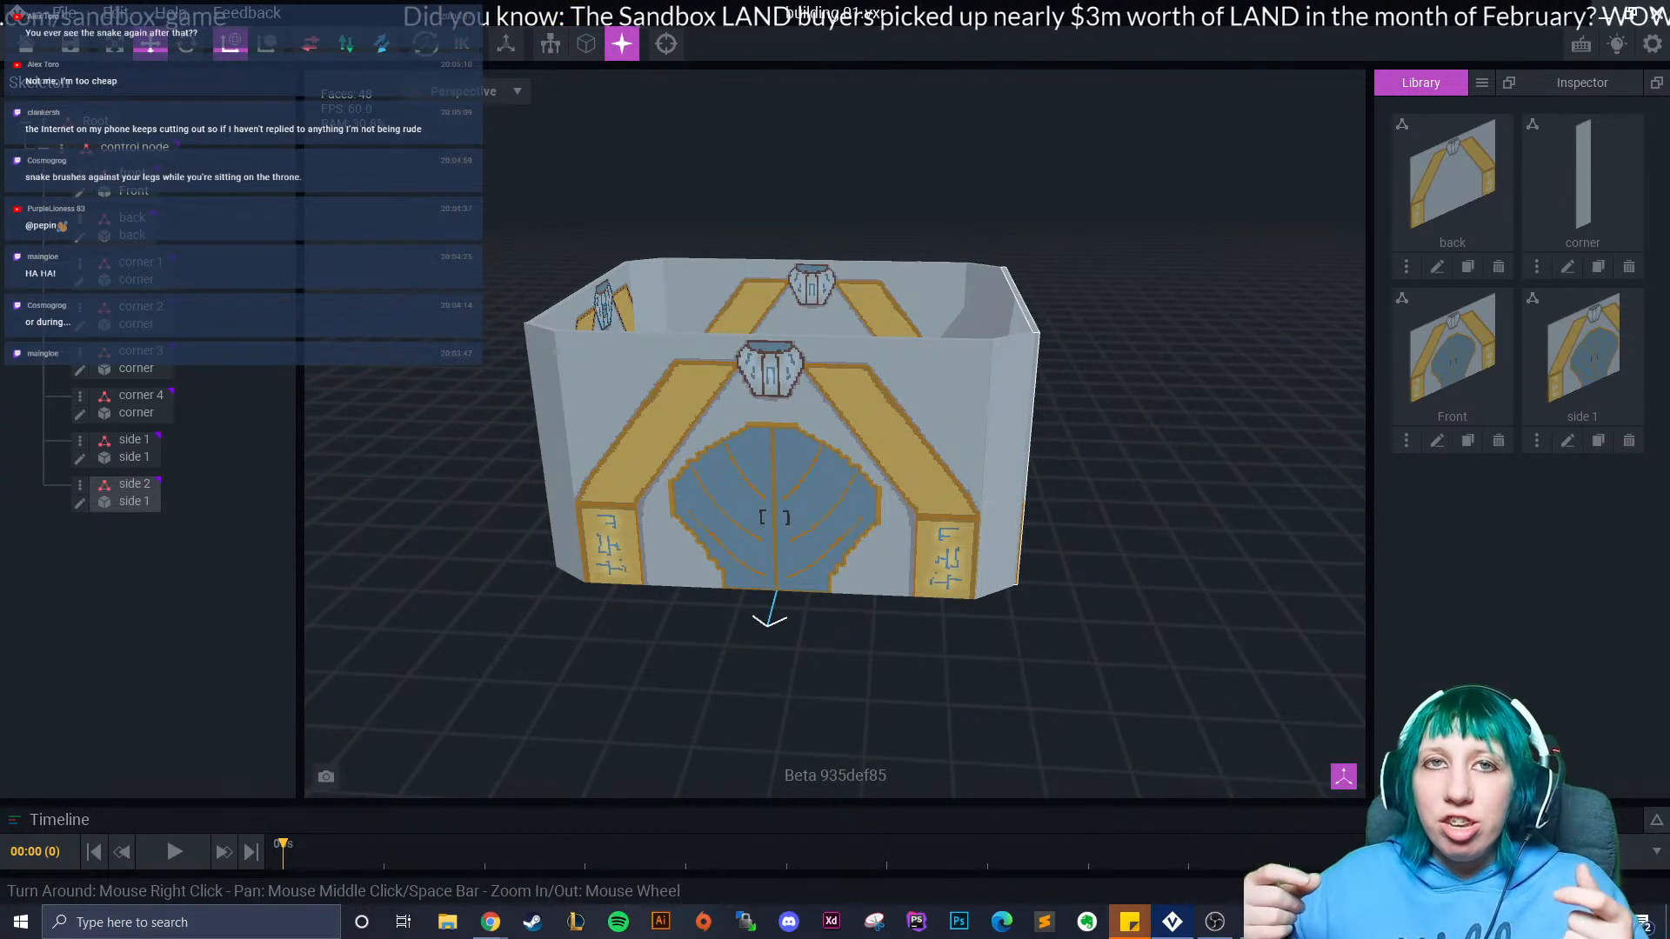
Examine the assembled building from the front, above and side, checking how the walls and corner panels fit together.
{"action": "right_click_drag", "start_coordinate": [827, 300], "coordinate": [875, 348]}
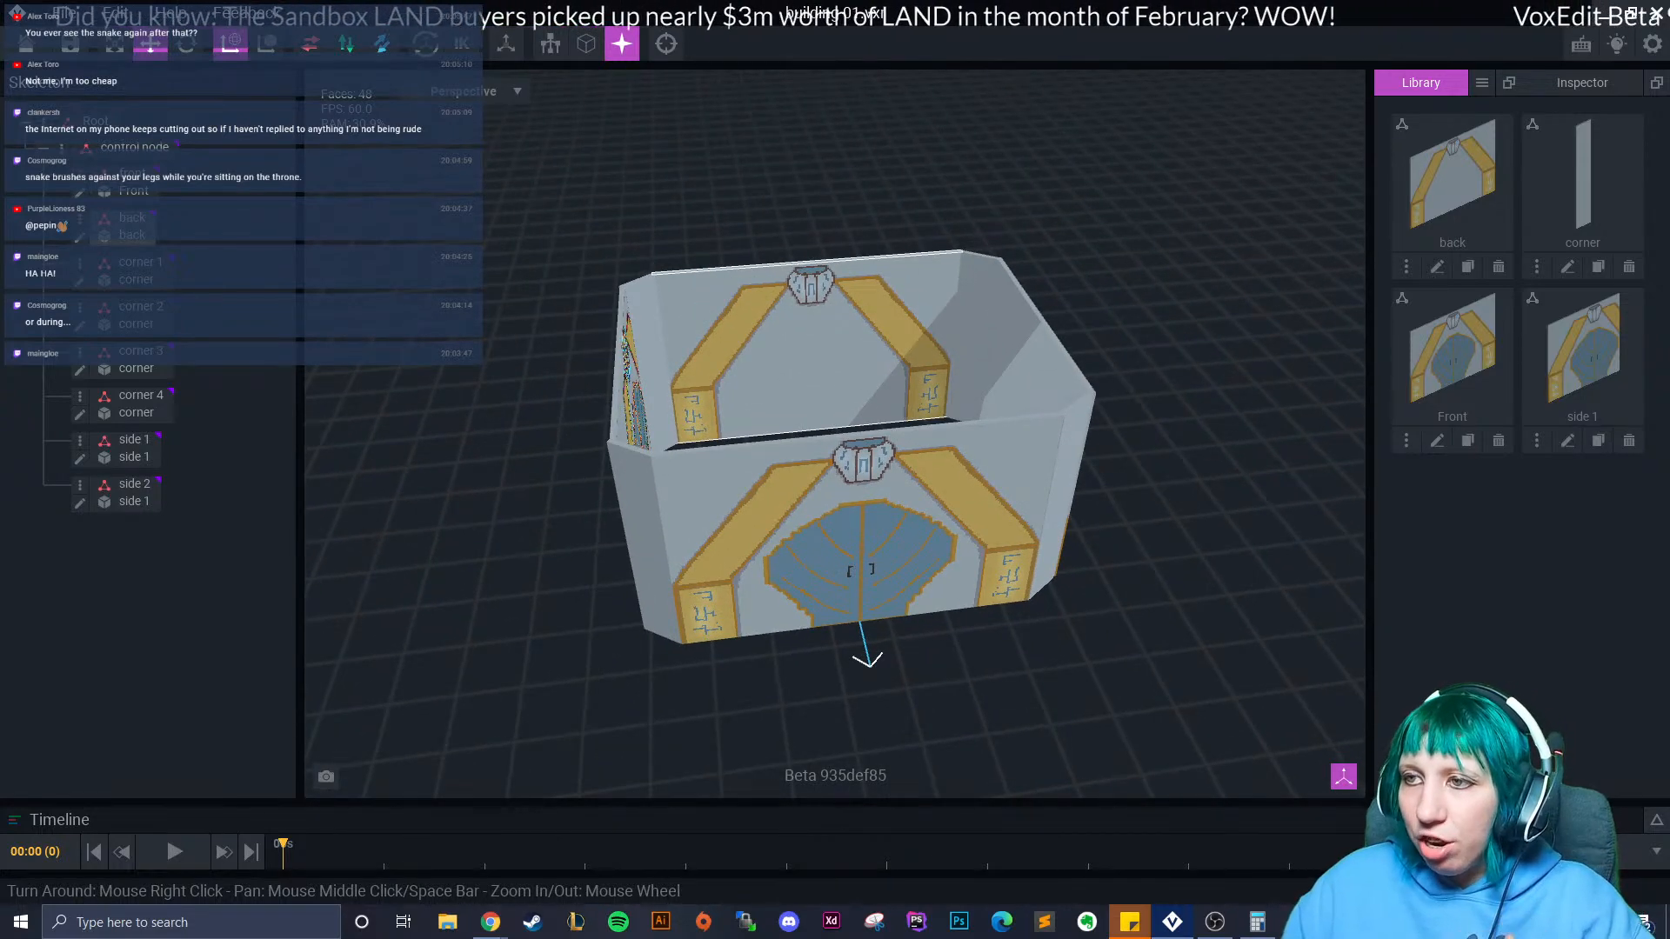
{"action": "right_click_drag", "start_coordinate": [957, 540], "coordinate": [908, 480]}
{"action": "middle_click_drag", "start_coordinate": [908, 480], "coordinate": [870, 565]}
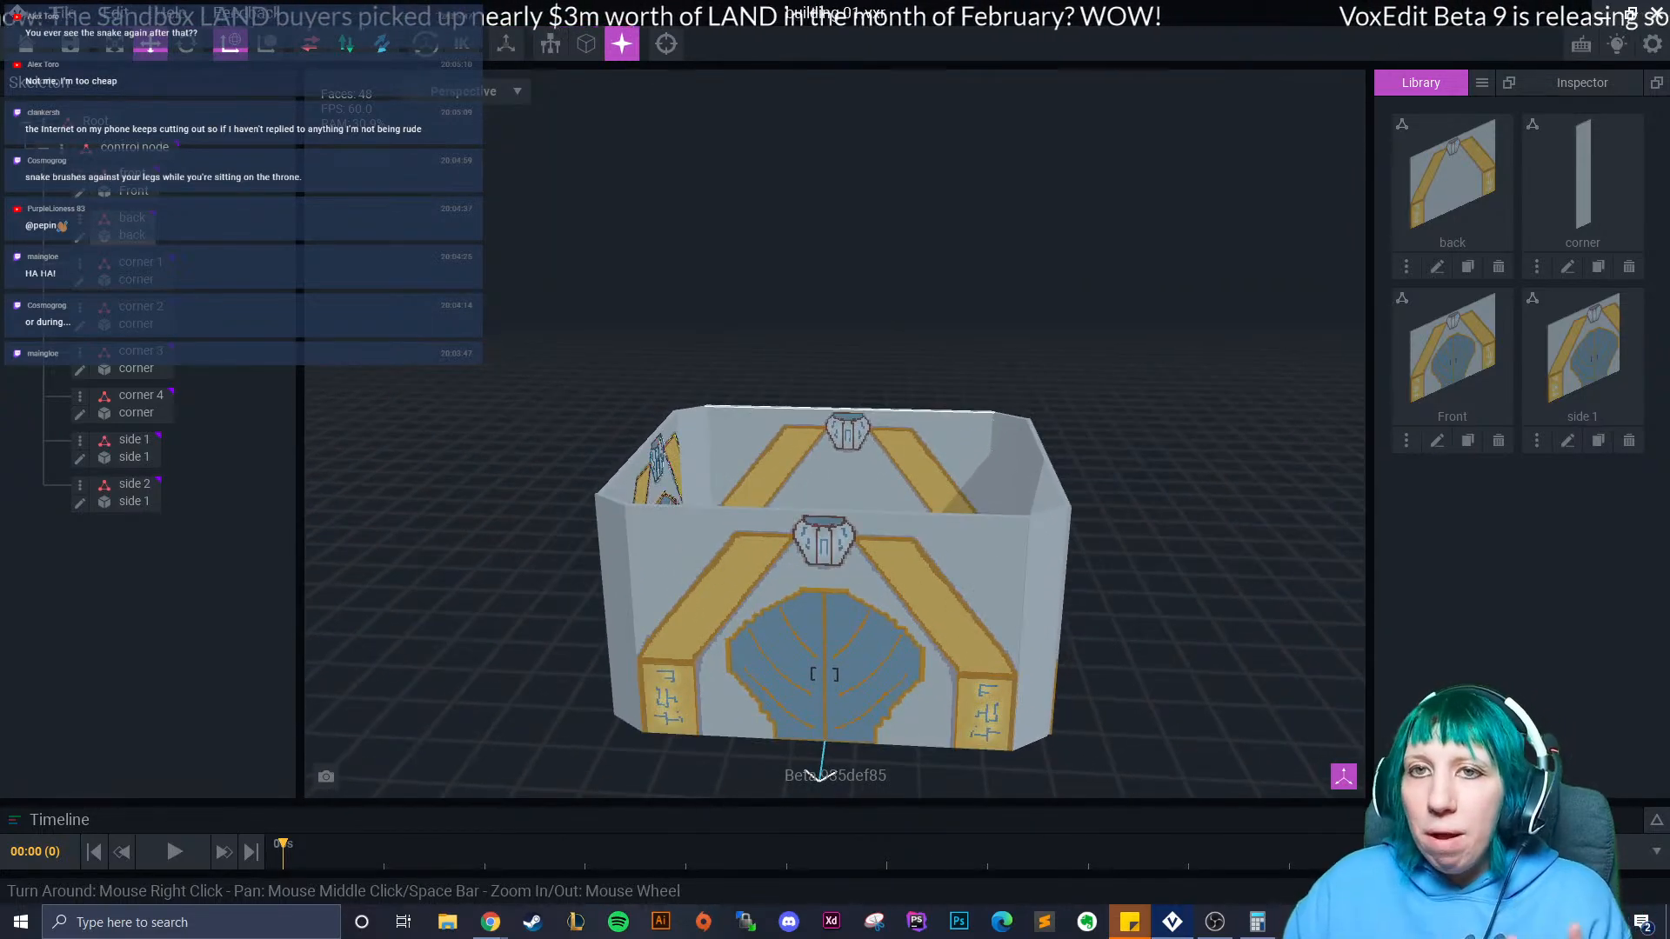
{"action": "right_click_drag", "start_coordinate": [870, 648], "coordinate": [875, 570]}
{"action": "middle_click_drag", "start_coordinate": [1044, 626], "coordinate": [916, 485]}
{"action": "scroll", "coordinate": [861, 433], "scroll_direction": "down", "scroll_amount": 1}
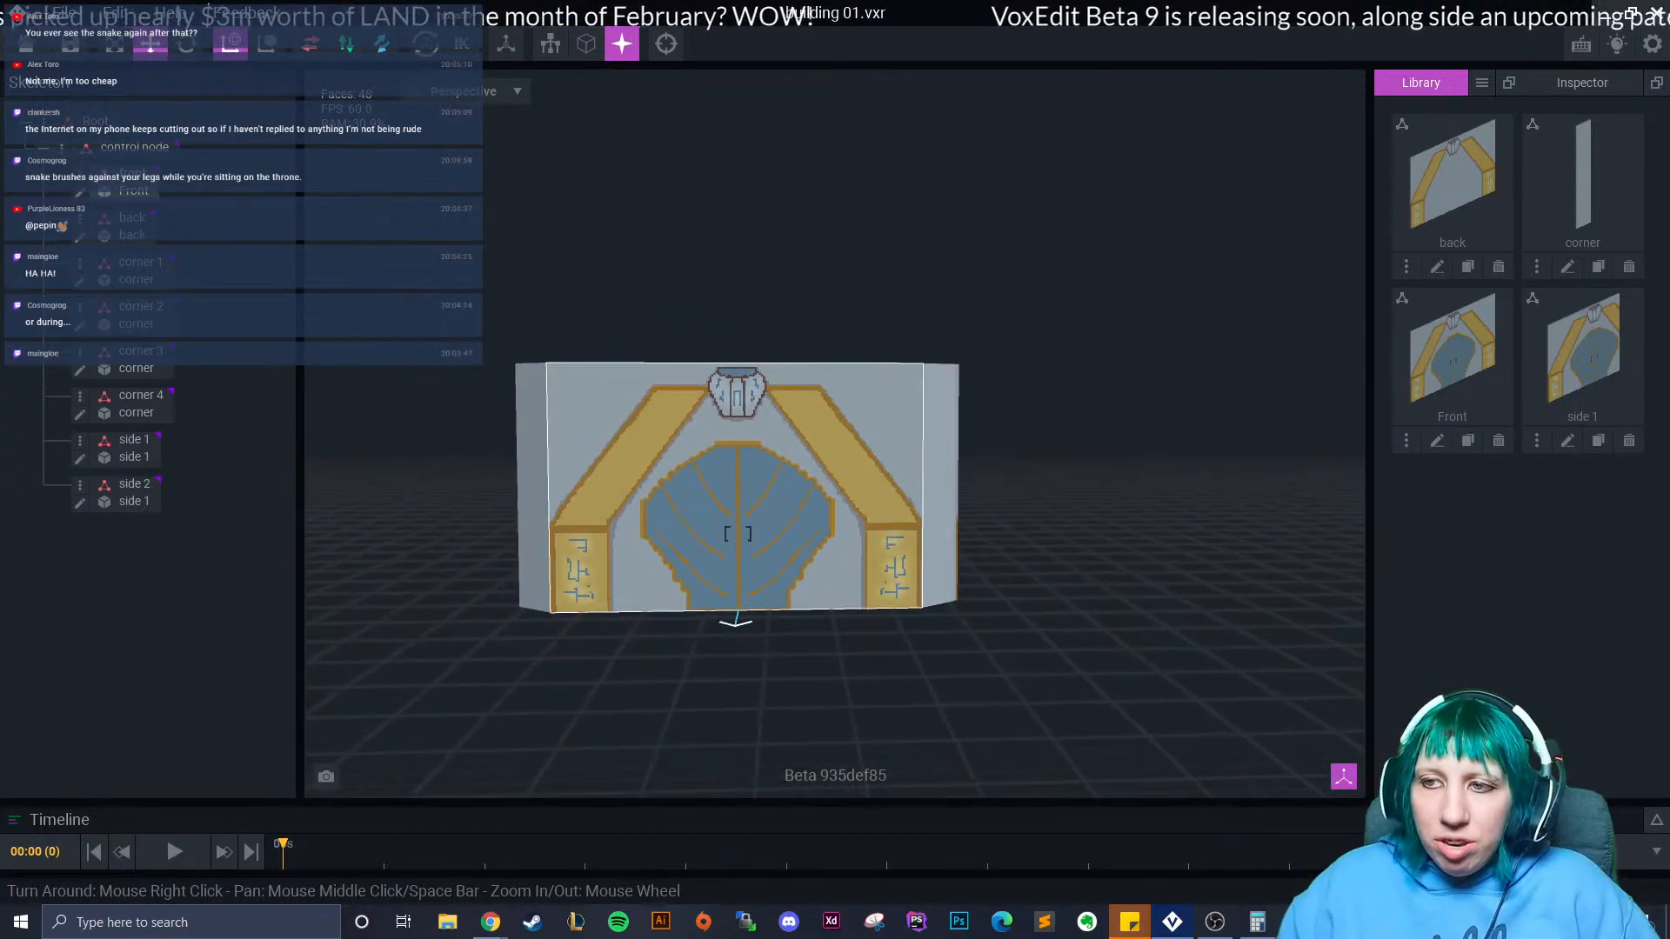
{"action": "scroll", "coordinate": [839, 586], "scroll_direction": "up", "scroll_amount": 2}
{"action": "middle_click_drag", "start_coordinate": [940, 561], "coordinate": [809, 579]}
{"action": "right_click_drag", "start_coordinate": [809, 578], "coordinate": [797, 587]}
Open the side 1 wall's model for editing and sample its plain light grey wall colour, #96A4AE.
{"action": "left_click", "coordinate": [797, 586]}
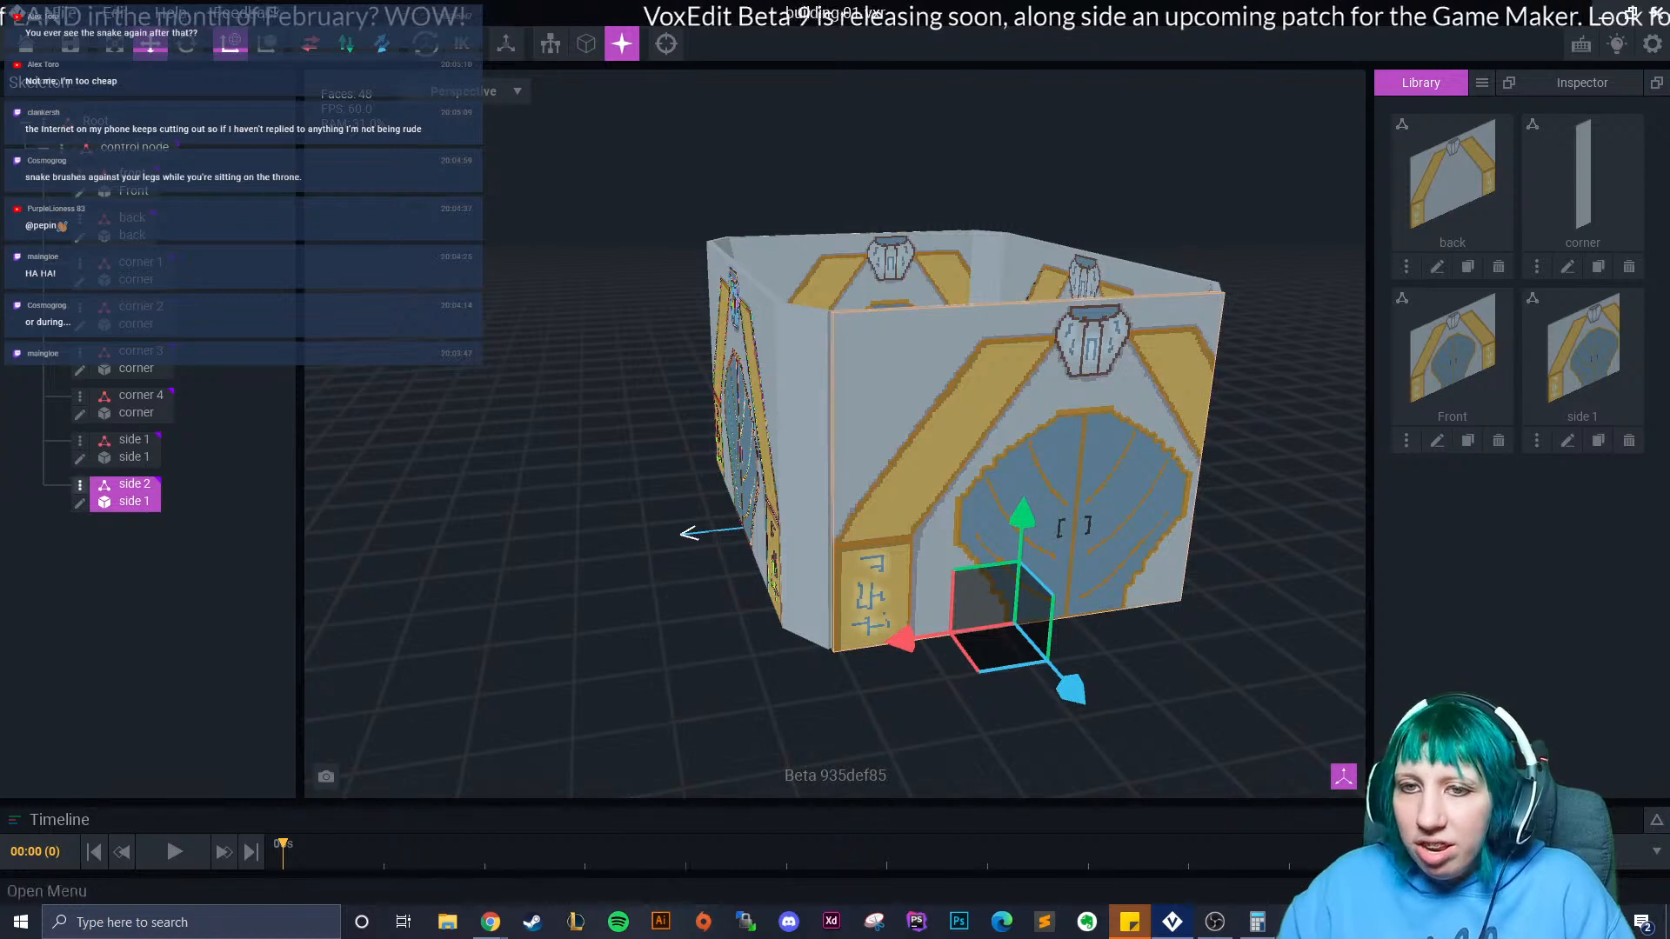
{"action": "double_click", "coordinate": [796, 586]}
{"action": "right_click_drag", "start_coordinate": [642, 596], "coordinate": [530, 584]}
{"action": "scroll", "coordinate": [530, 585], "scroll_direction": "up", "scroll_amount": 2}
{"action": "left_click", "coordinate": [18, 523]}
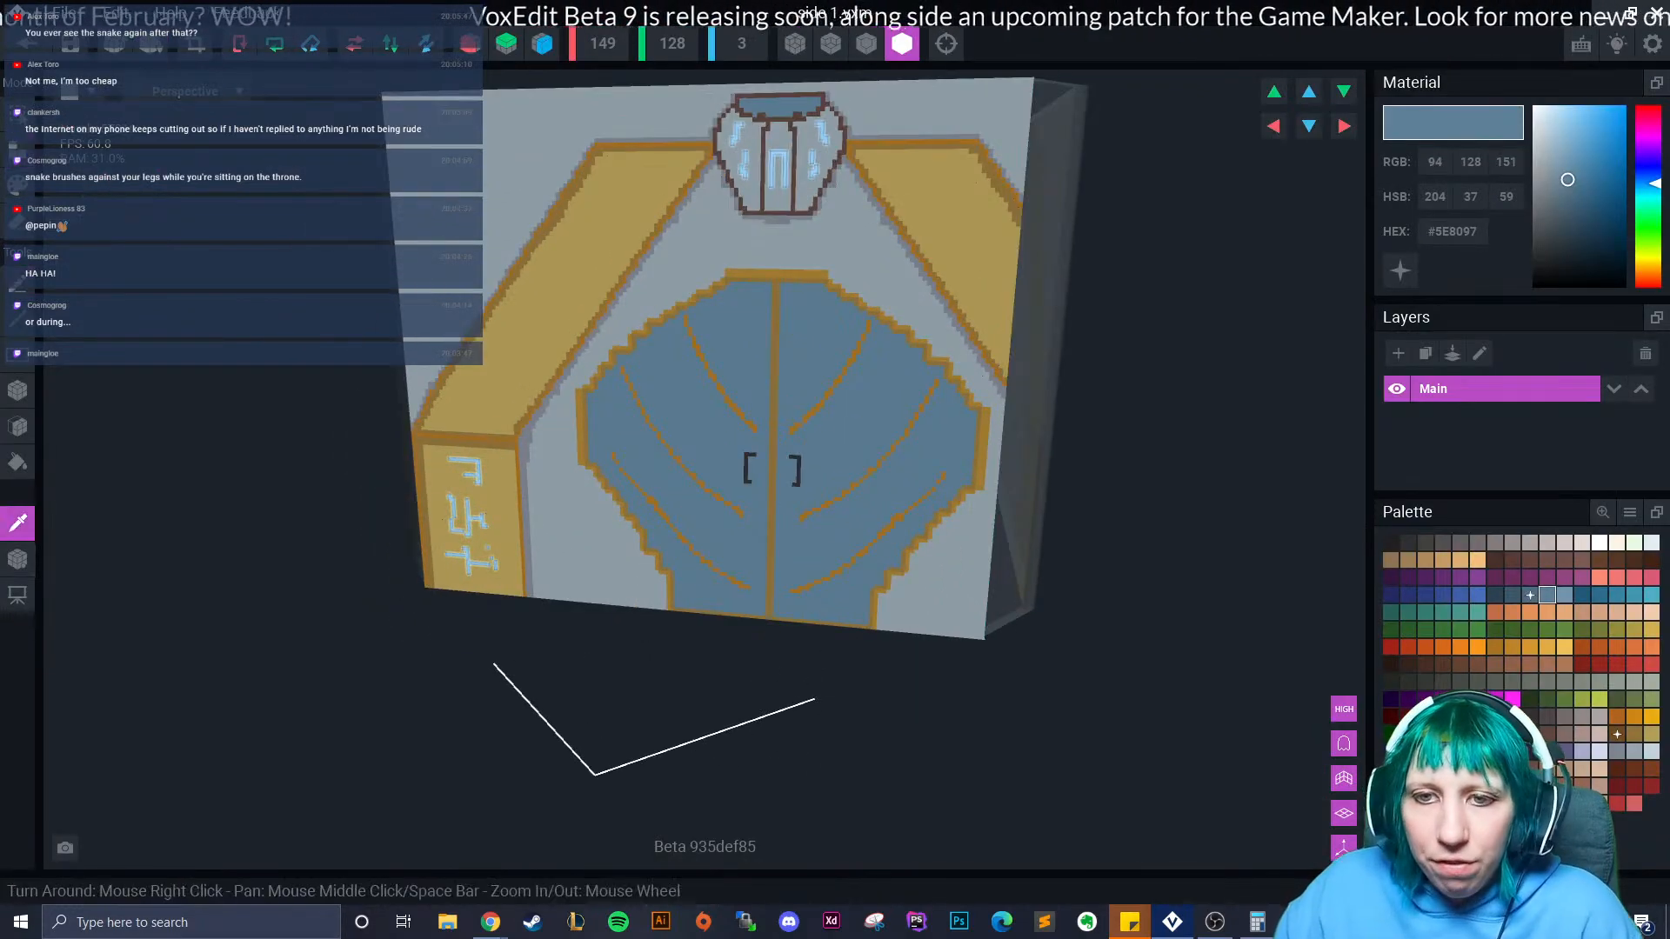
{"action": "left_click", "coordinate": [569, 549]}
Paint the side 1 wall's entire decorated face in the sampled grey, and save the model to return to the building.
{"action": "left_click", "coordinate": [18, 184]}
{"action": "left_click", "coordinate": [18, 391]}
{"action": "left_click_drag", "start_coordinate": [771, 469], "coordinate": [772, 470]}
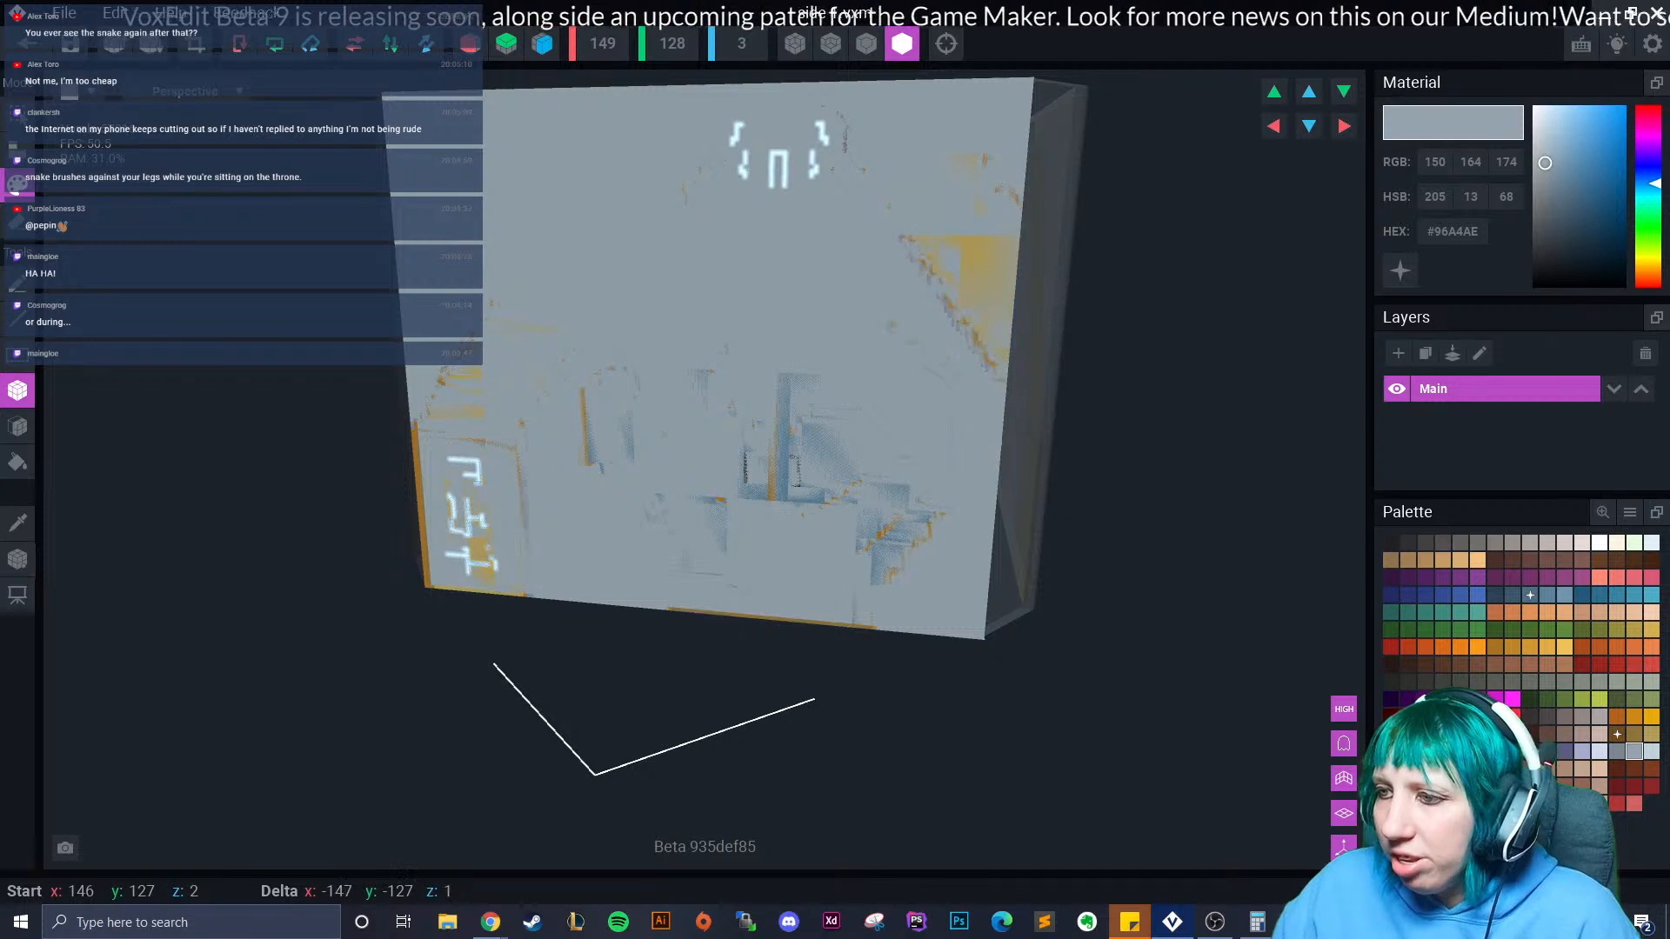
{"action": "left_click_drag", "start_coordinate": [404, 325], "coordinate": [473, 588]}
{"action": "left_click_drag", "start_coordinate": [854, 626], "coordinate": [906, 634]}
{"action": "left_click", "coordinate": [27, 43]}
{"action": "key", "text": "Return"}
Check the plain side walls around the building, and close building 01.vxr with its changes saved.
{"action": "right_click_drag", "start_coordinate": [742, 337], "coordinate": [805, 329]}
{"action": "middle_click_drag", "start_coordinate": [805, 328], "coordinate": [1079, 317]}
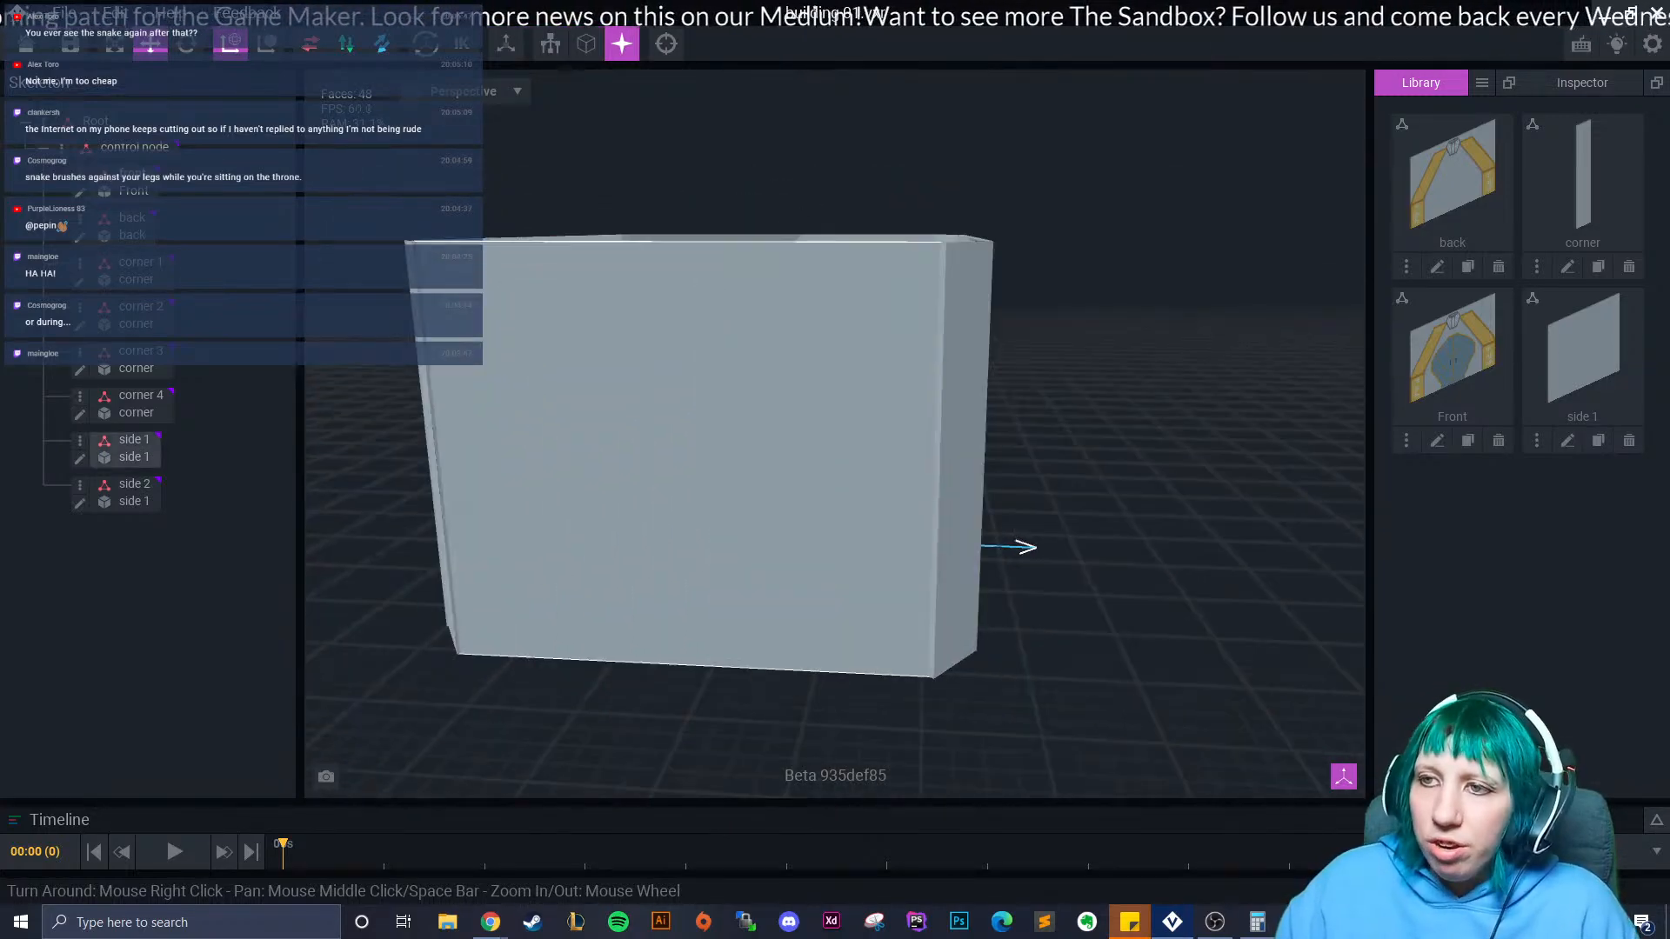
{"action": "right_click_drag", "start_coordinate": [758, 414], "coordinate": [649, 419]}
{"action": "scroll", "coordinate": [758, 414], "scroll_direction": "down", "scroll_amount": 3}
{"action": "right_click_drag", "start_coordinate": [804, 441], "coordinate": [739, 441]}
{"action": "middle_click_drag", "start_coordinate": [804, 441], "coordinate": [435, 470]}
{"action": "right_click_drag", "start_coordinate": [801, 481], "coordinate": [825, 435]}
{"action": "left_click", "coordinate": [27, 44]}
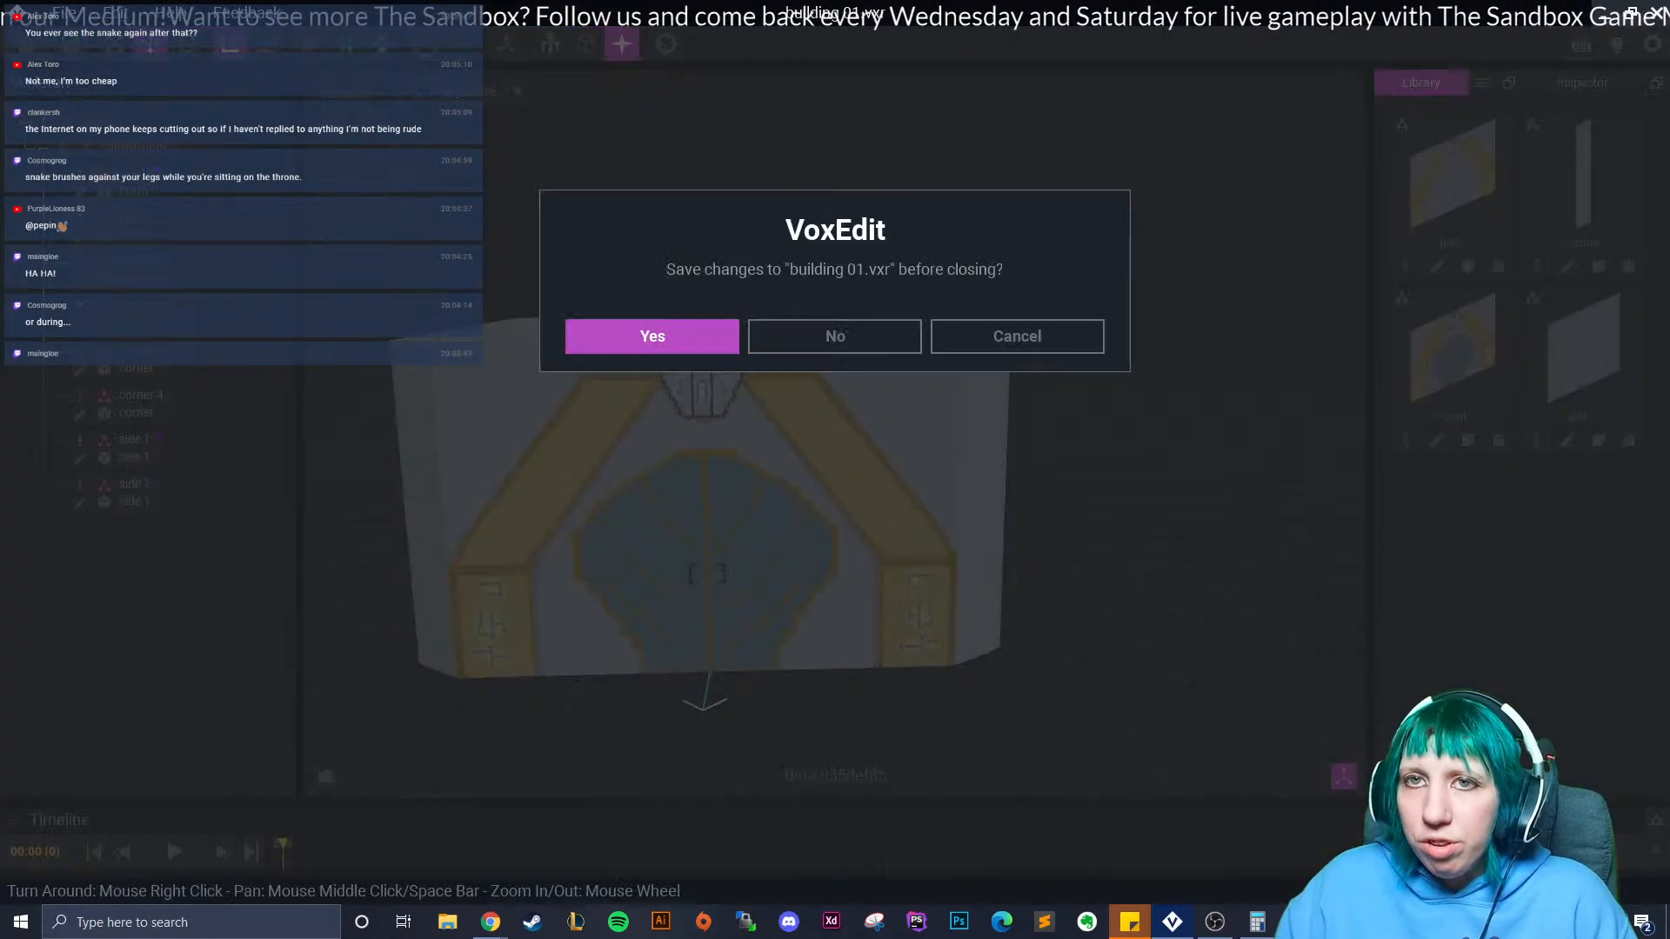
{"action": "left_click", "coordinate": [696, 337]}
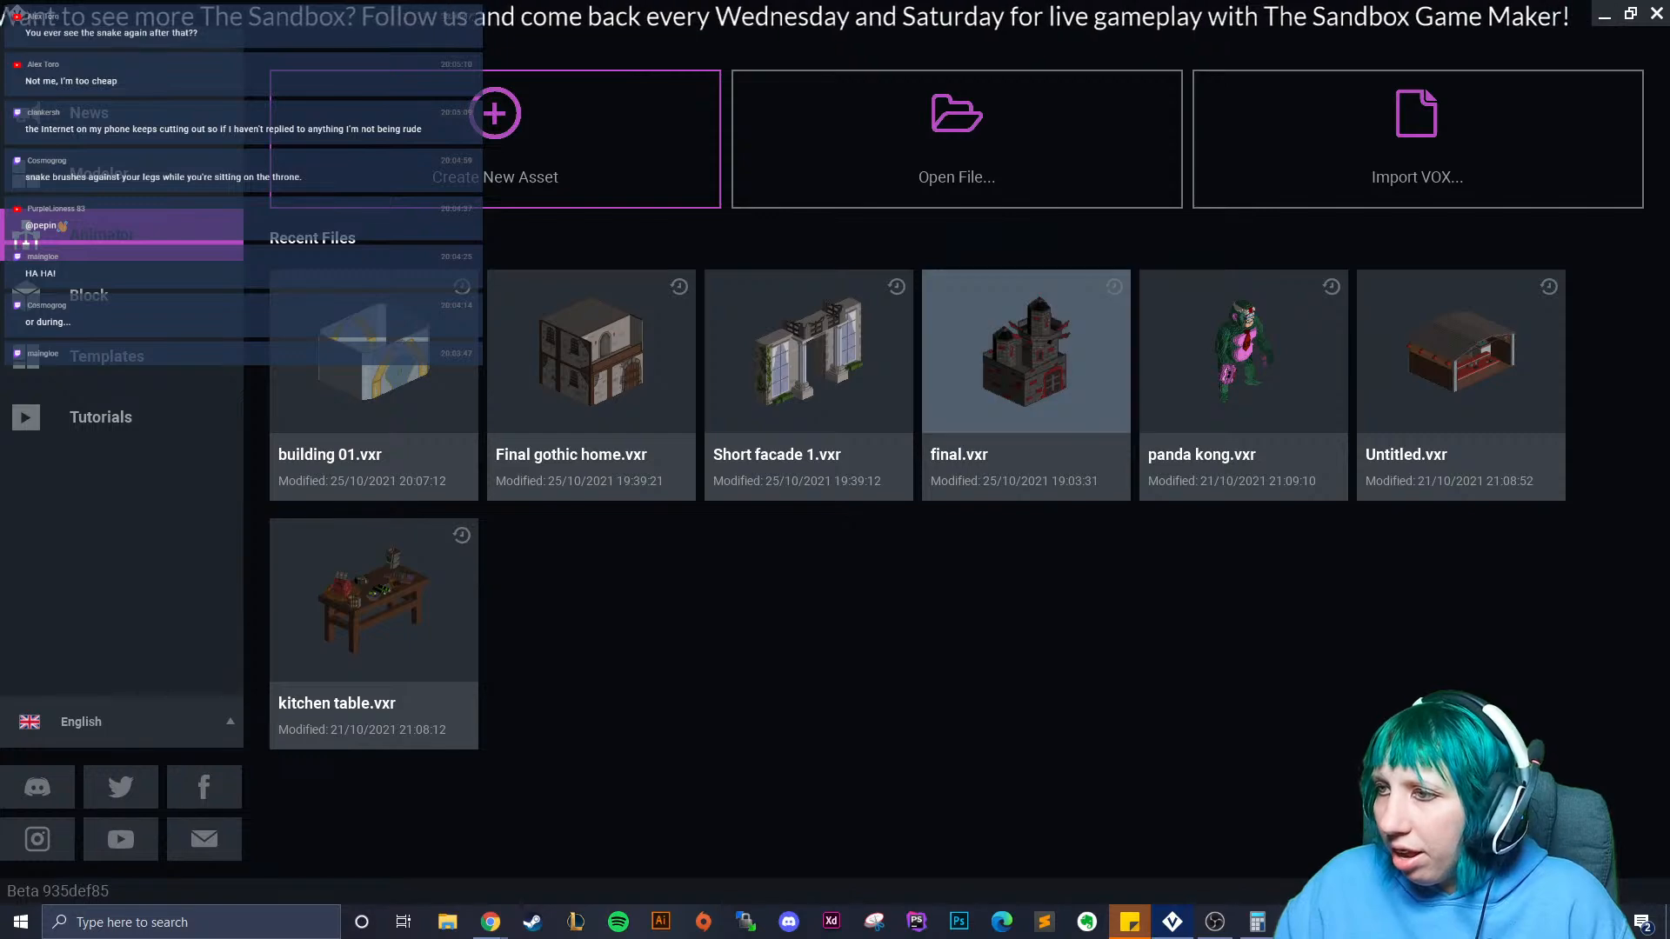
Open final.vxr and examine the castle's outer walls, upper floor and towers.
{"action": "left_click", "coordinate": [1027, 374]}
{"action": "right_click_drag", "start_coordinate": [1027, 374], "coordinate": [918, 444]}
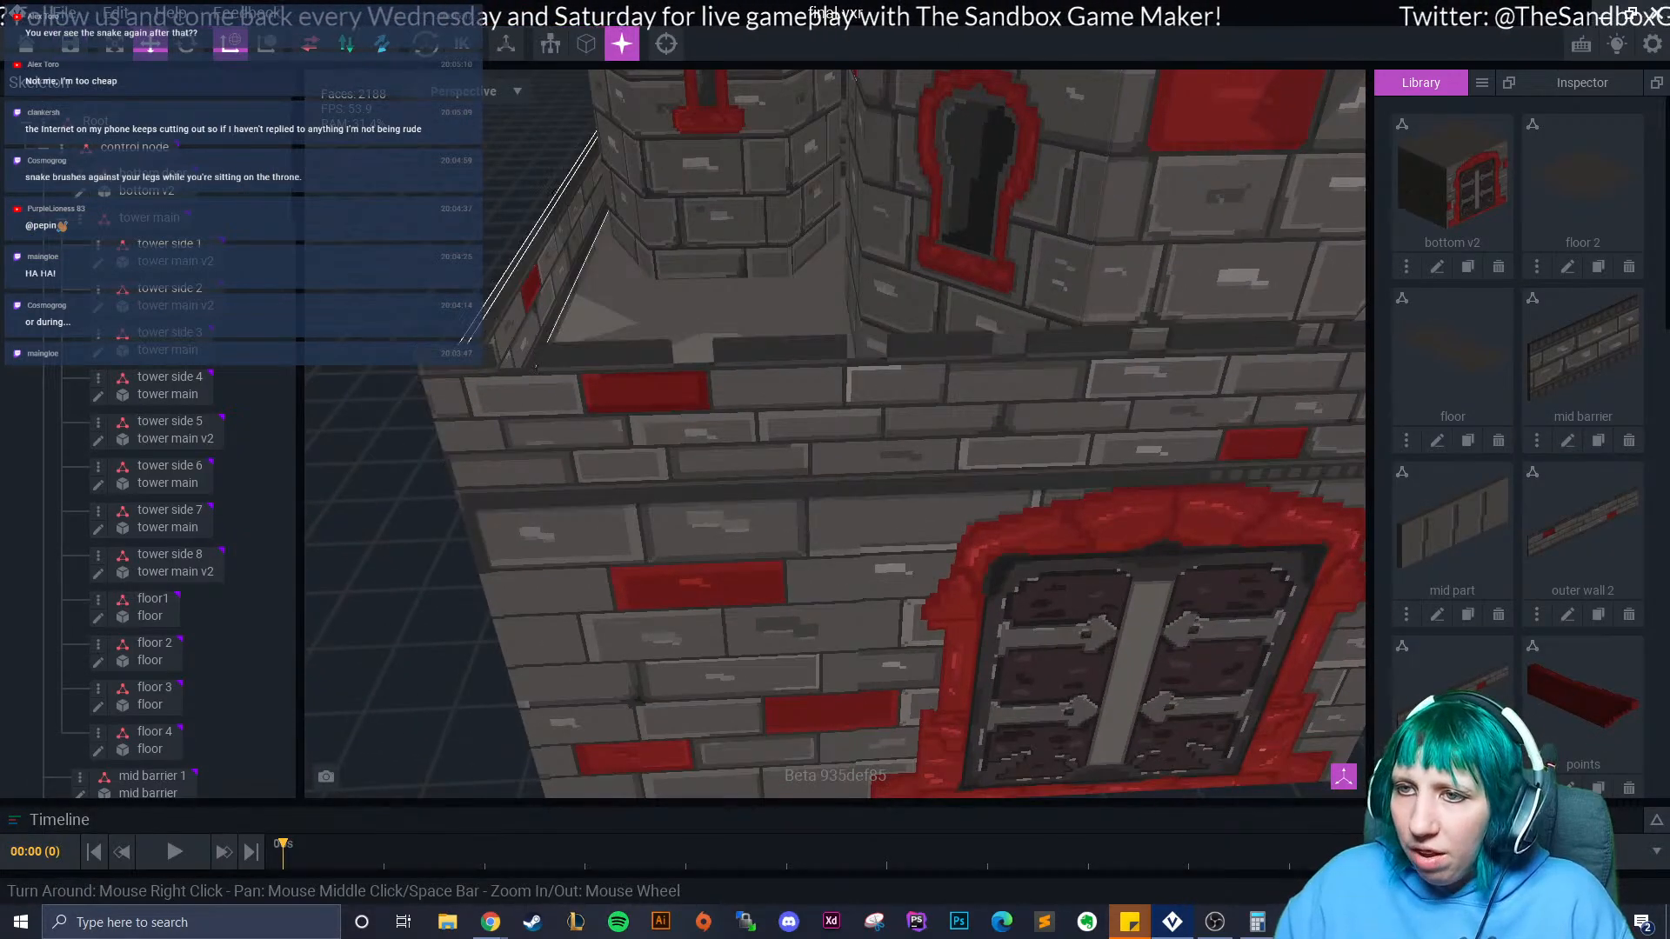
{"action": "scroll", "coordinate": [868, 388], "scroll_direction": "down", "scroll_amount": 3}
{"action": "right_click_drag", "start_coordinate": [868, 388], "coordinate": [748, 461]}
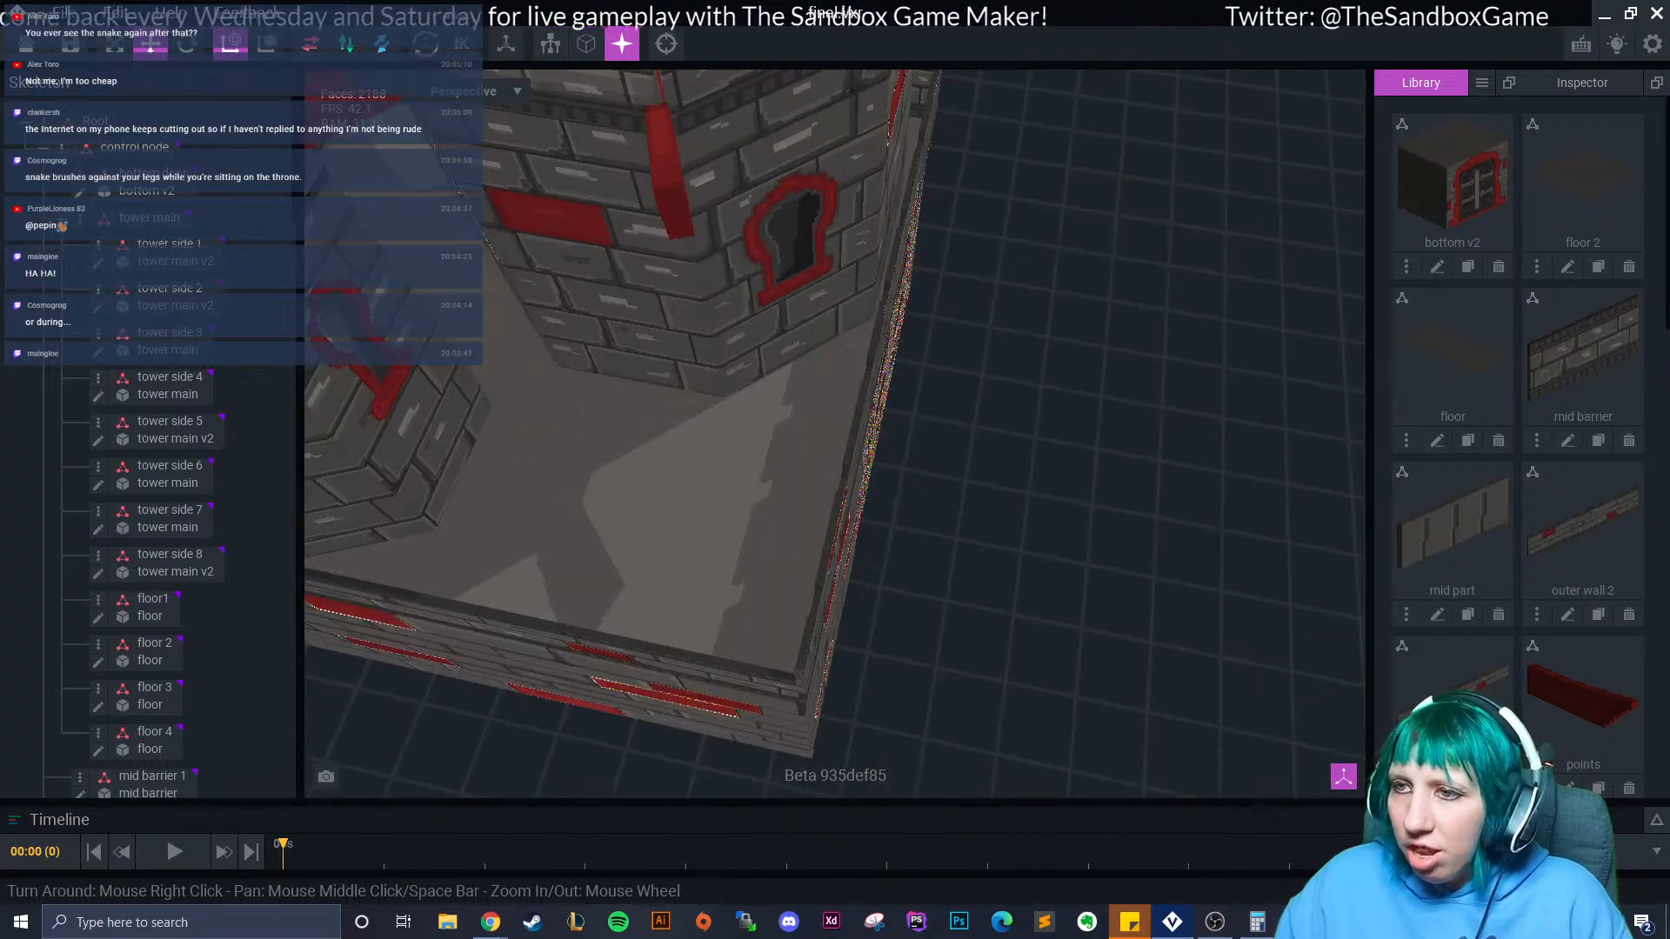
{"action": "right_click_drag", "start_coordinate": [835, 409], "coordinate": [861, 340]}
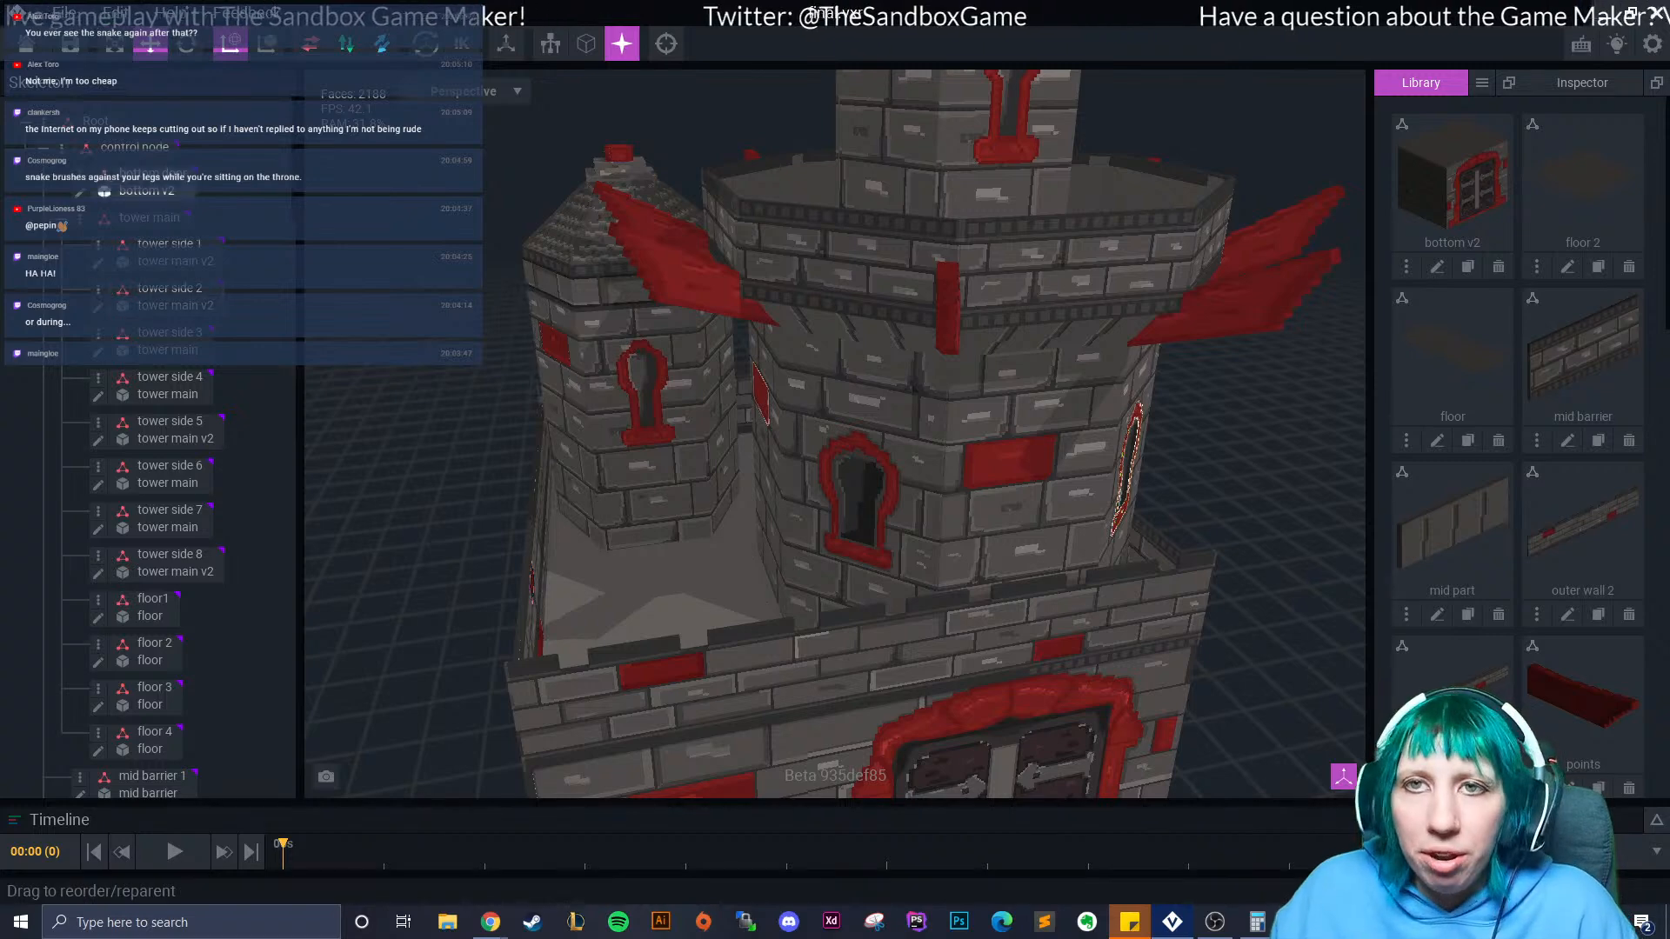
Close final.vxr with its changes saved and reopen building 01.vxr.
{"action": "left_click", "coordinate": [27, 44]}
{"action": "left_click", "coordinate": [653, 336]}
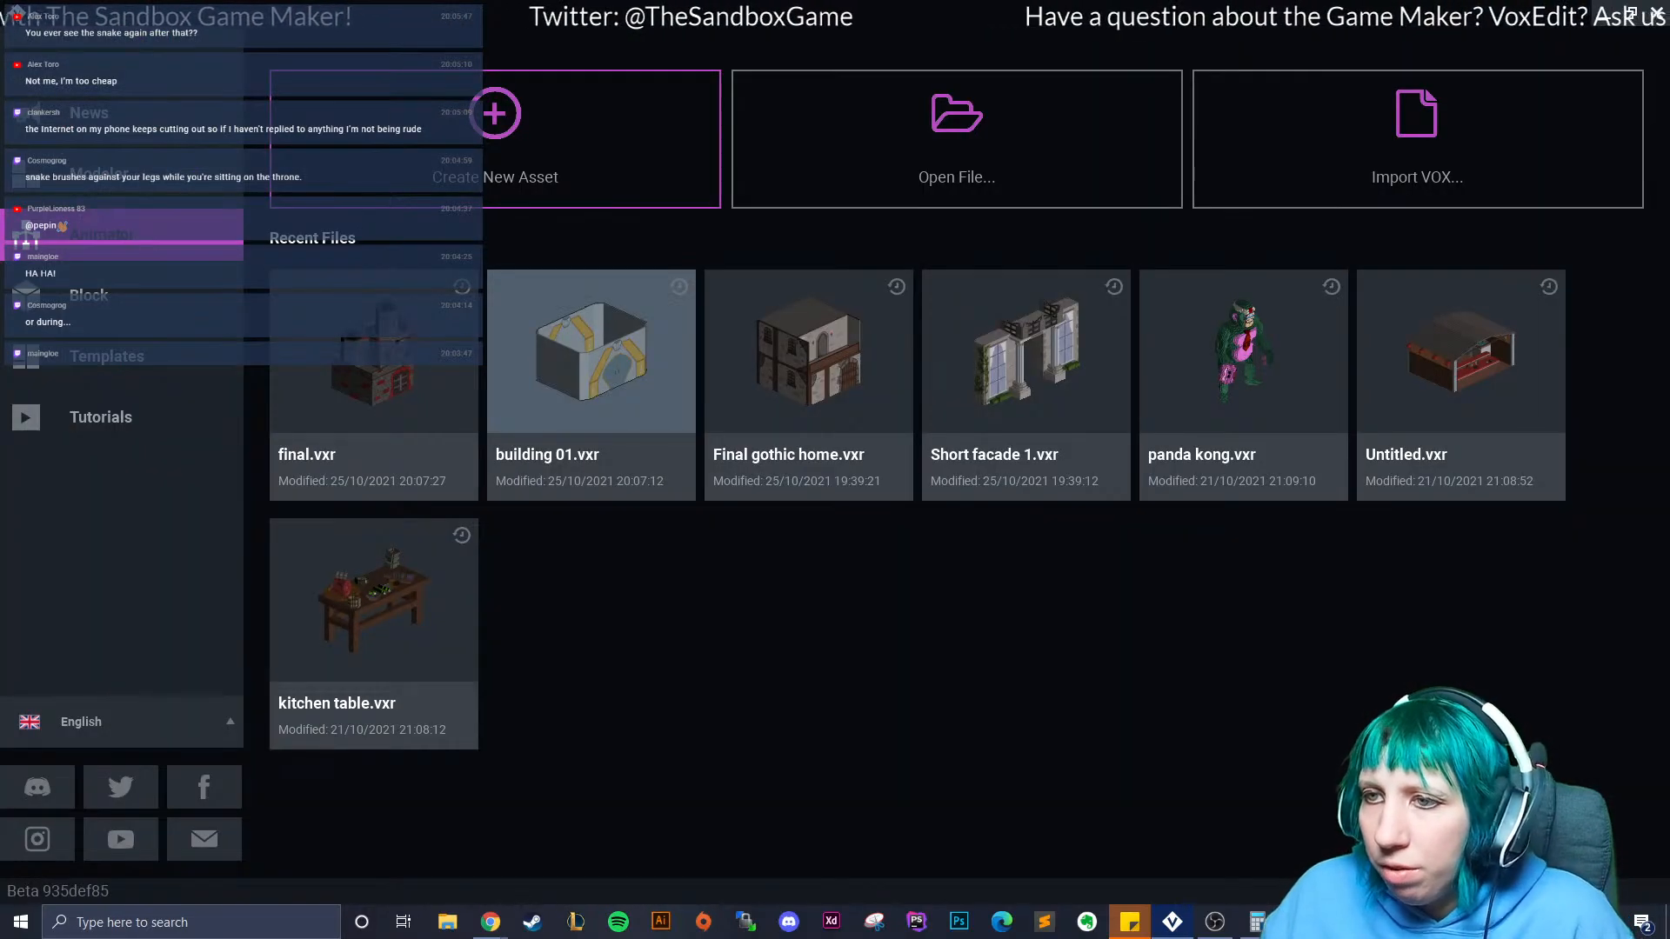
{"action": "left_click", "coordinate": [614, 350]}
Examine the building's open top, missing floor, front wall and corner panels from several angles.
{"action": "right_click_drag", "start_coordinate": [731, 335], "coordinate": [815, 407]}
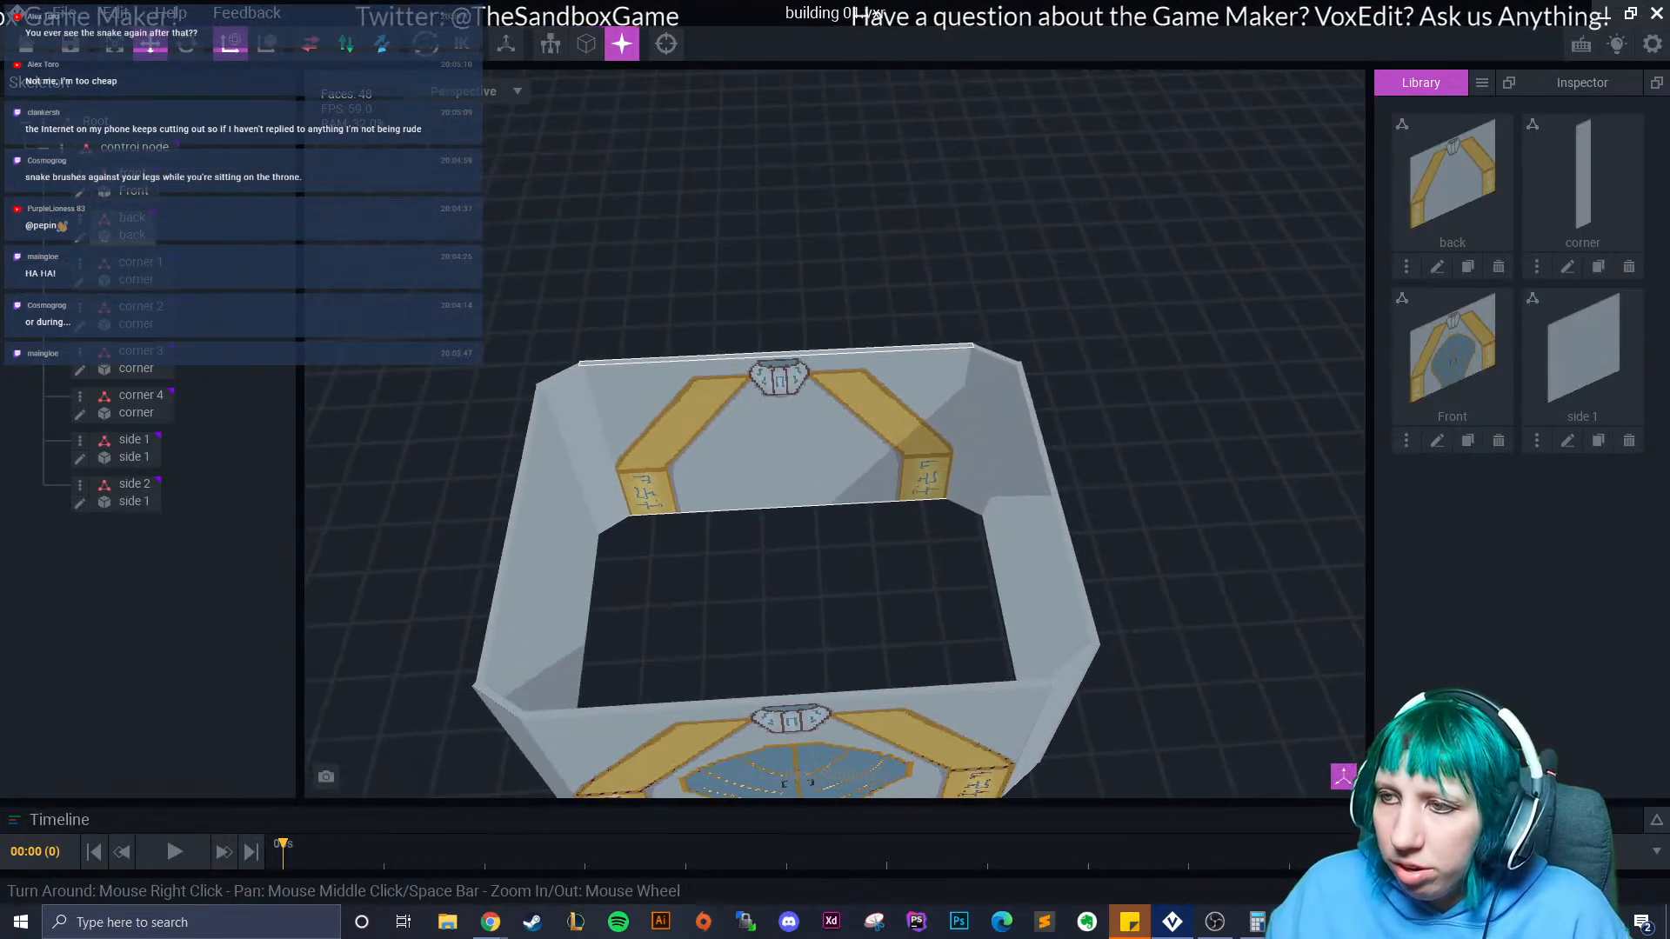
{"action": "middle_click_drag", "start_coordinate": [815, 407], "coordinate": [824, 287]}
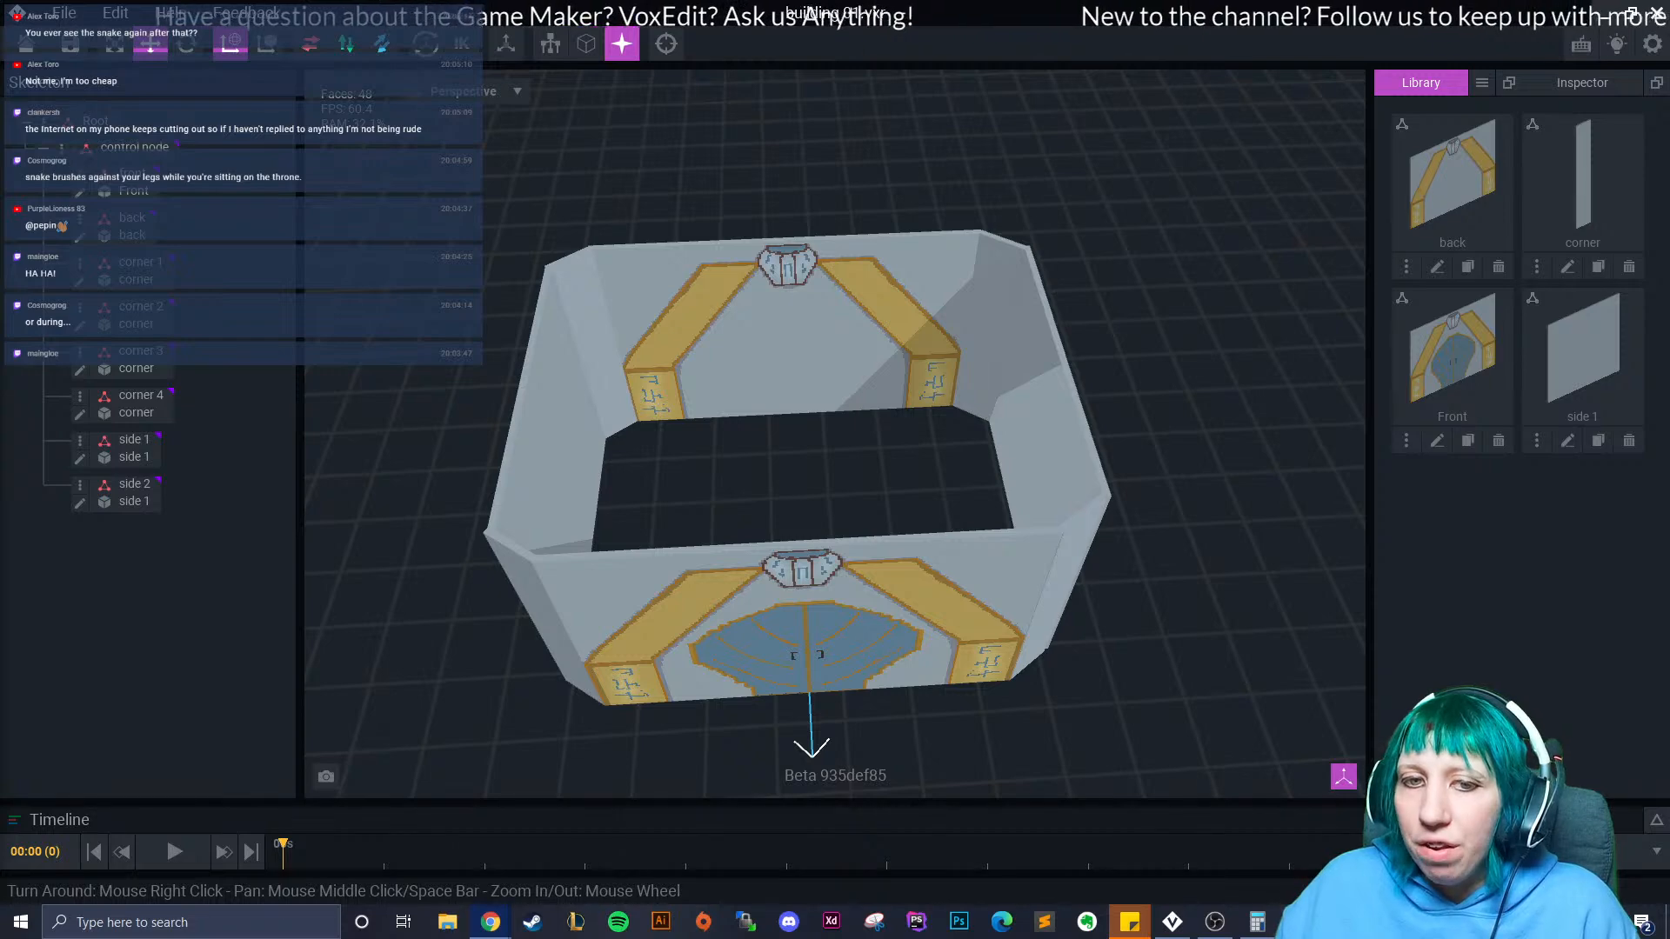
{"action": "right_click_drag", "start_coordinate": [822, 642], "coordinate": [805, 544]}
{"action": "middle_click_drag", "start_coordinate": [804, 544], "coordinate": [783, 493]}
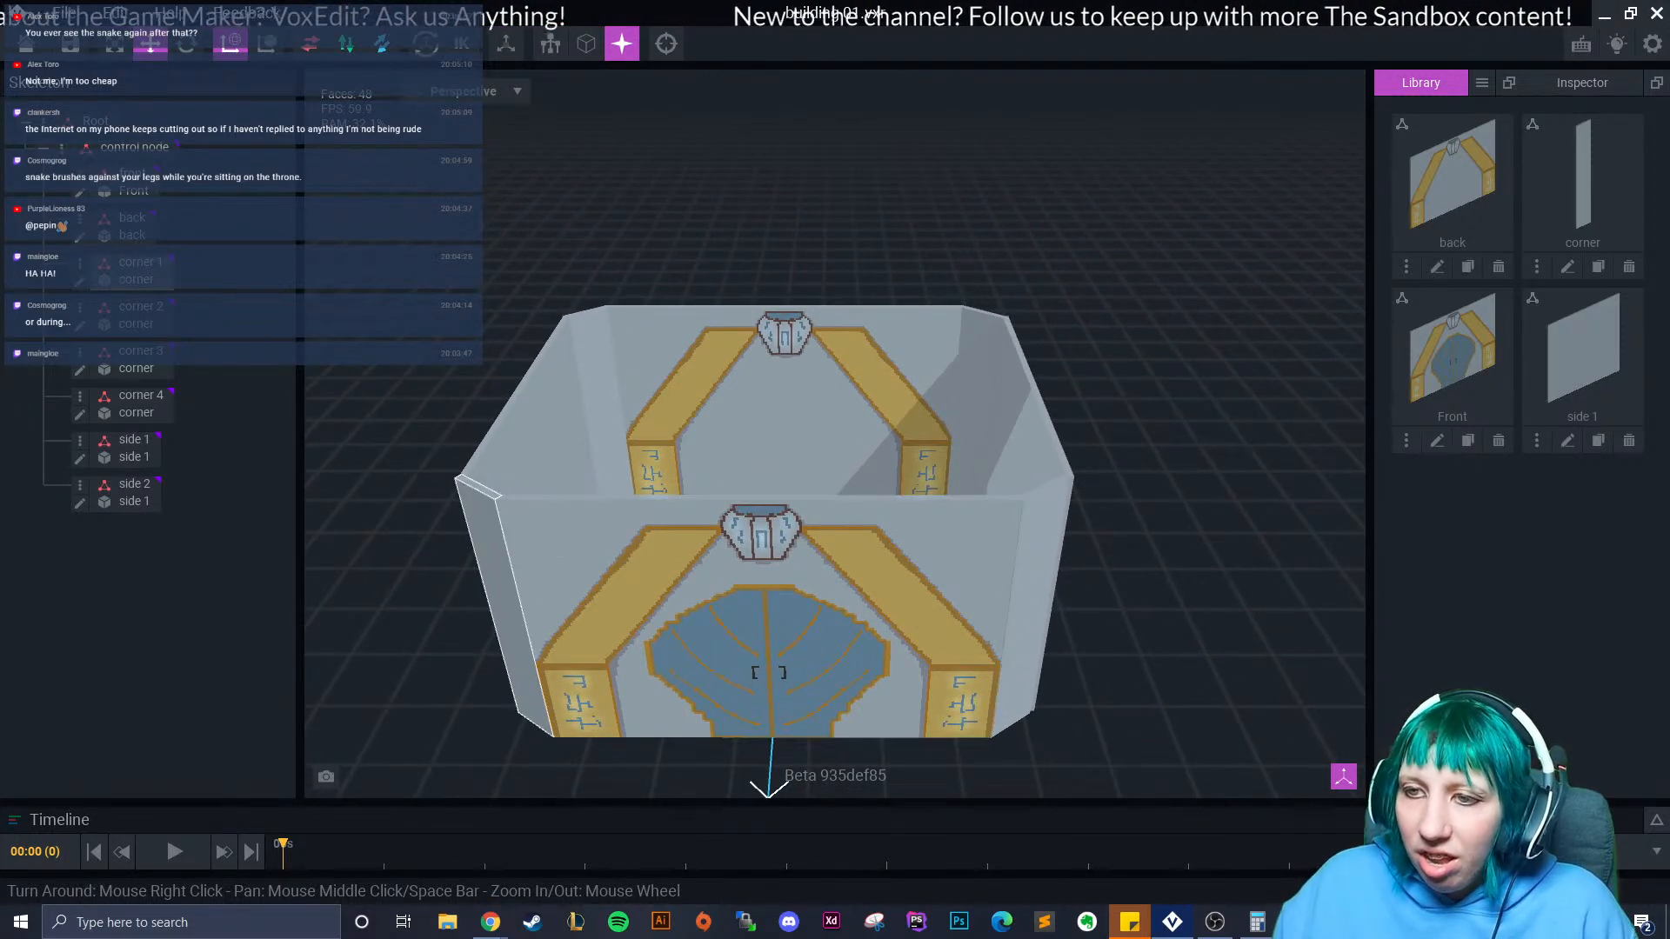
{"action": "right_click_drag", "start_coordinate": [486, 548], "coordinate": [527, 587]}
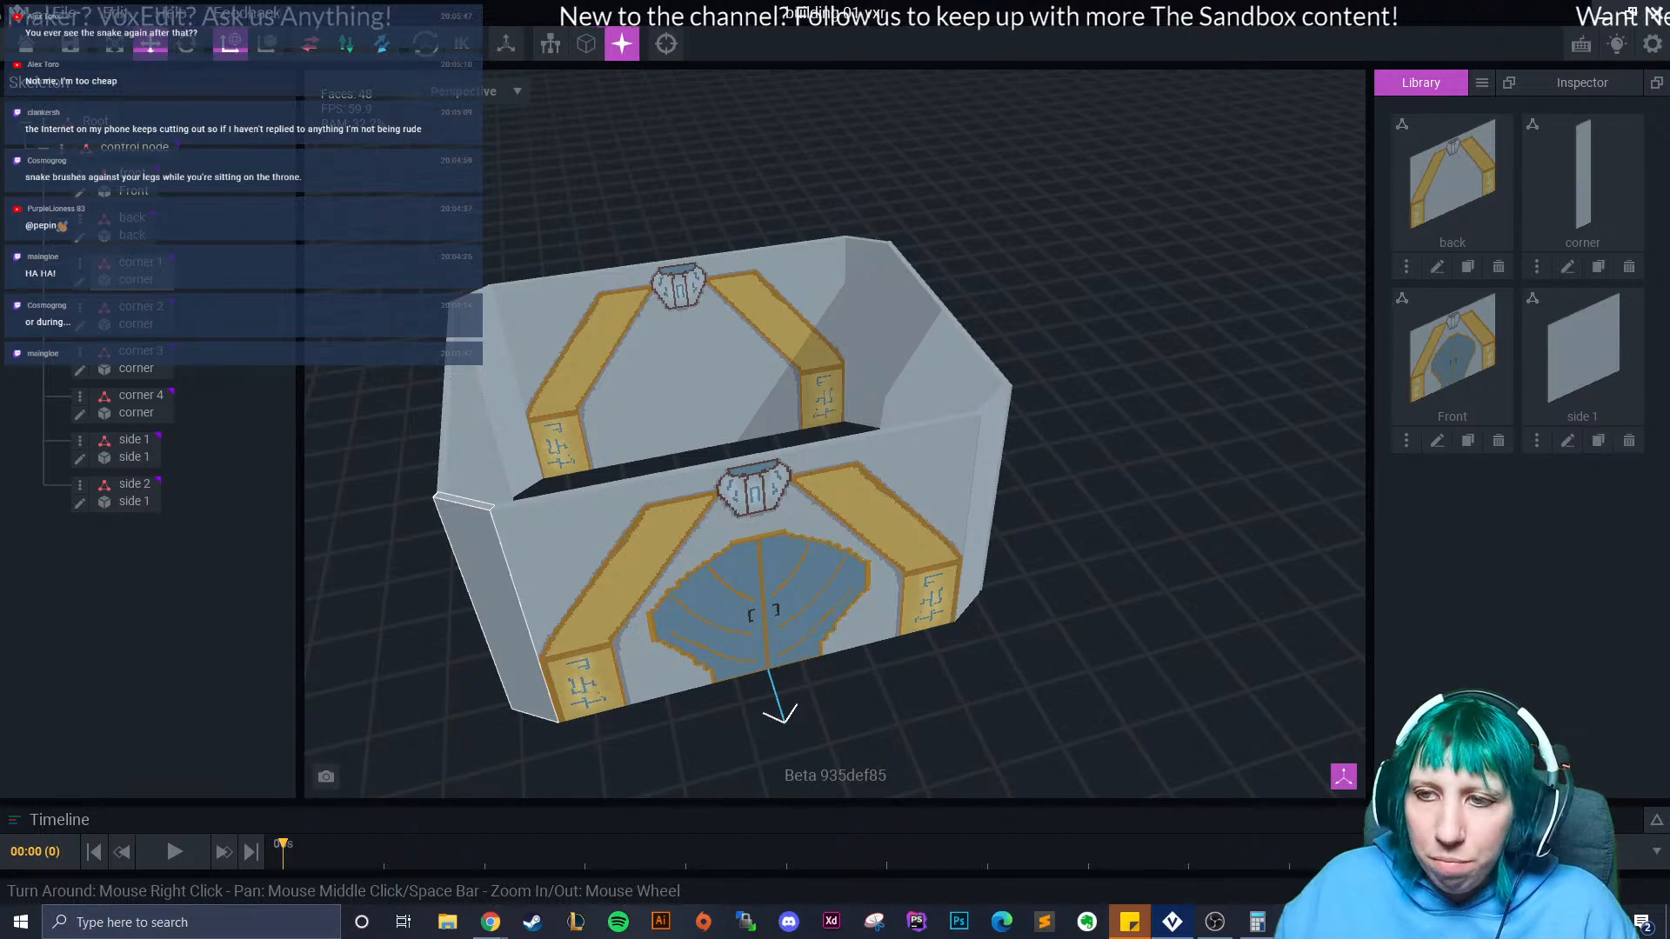
{"action": "right_click_drag", "start_coordinate": [896, 659], "coordinate": [728, 570]}
{"action": "right_click_drag", "start_coordinate": [947, 600], "coordinate": [946, 585]}
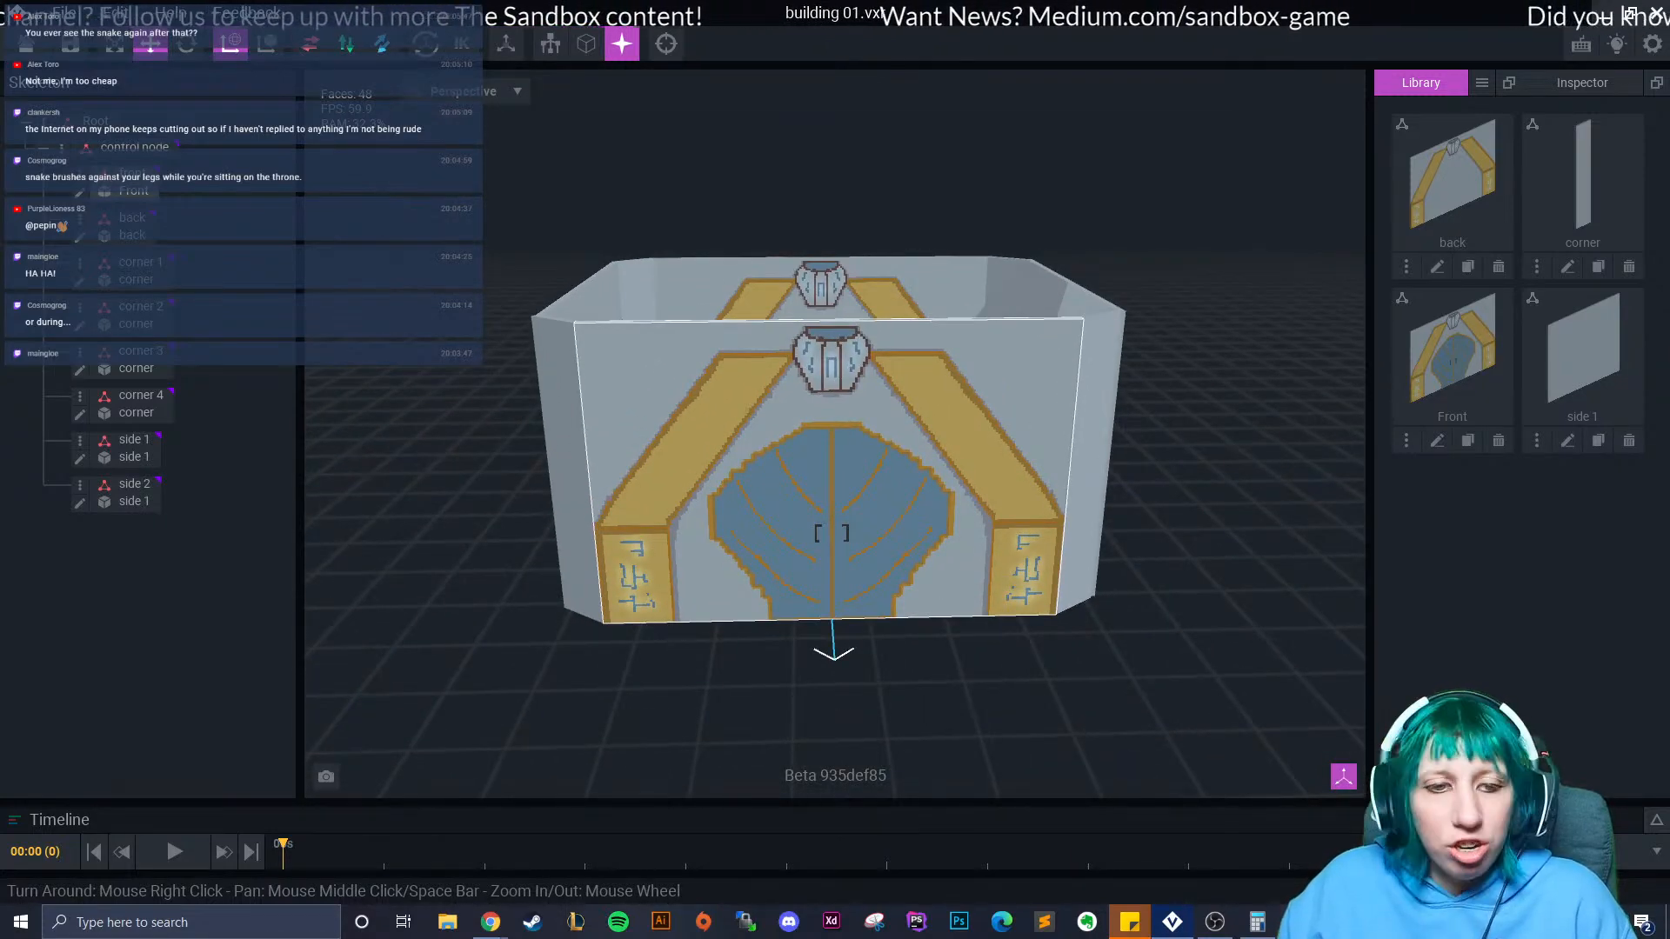
{"action": "right_click_drag", "start_coordinate": [683, 443], "coordinate": [703, 520]}
{"action": "right_click_drag", "start_coordinate": [924, 603], "coordinate": [903, 664]}
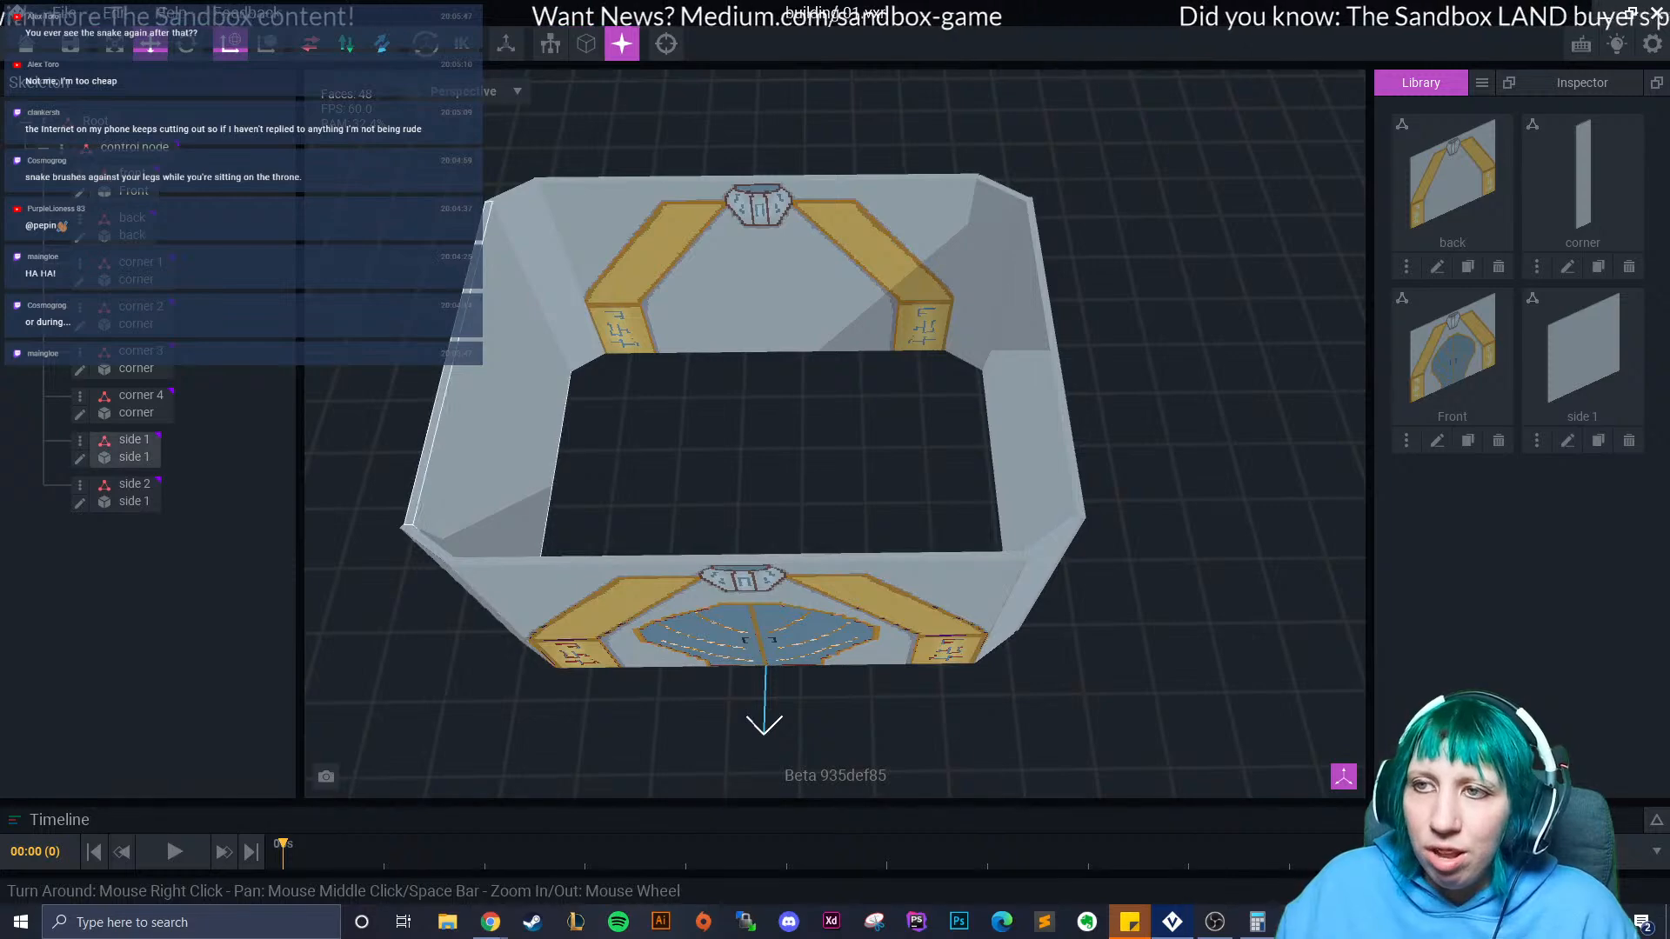
{"action": "middle_click_drag", "start_coordinate": [661, 487], "coordinate": [775, 394]}
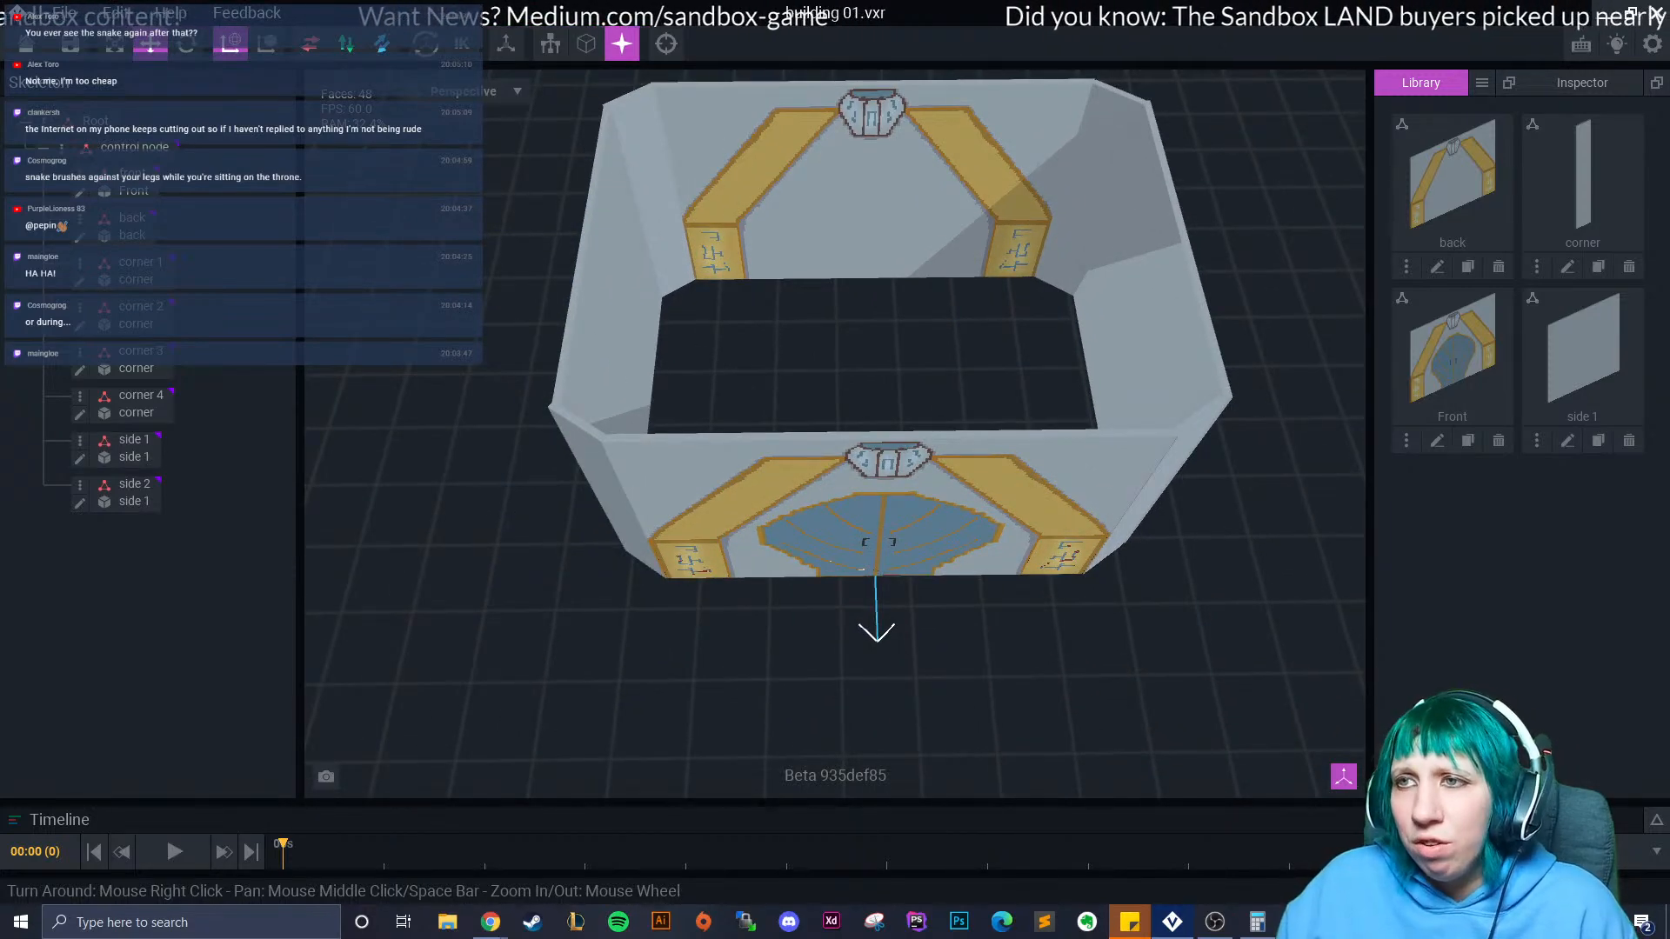
Save the changes to building 01.vxr and close it.
{"action": "left_click", "coordinate": [26, 44]}
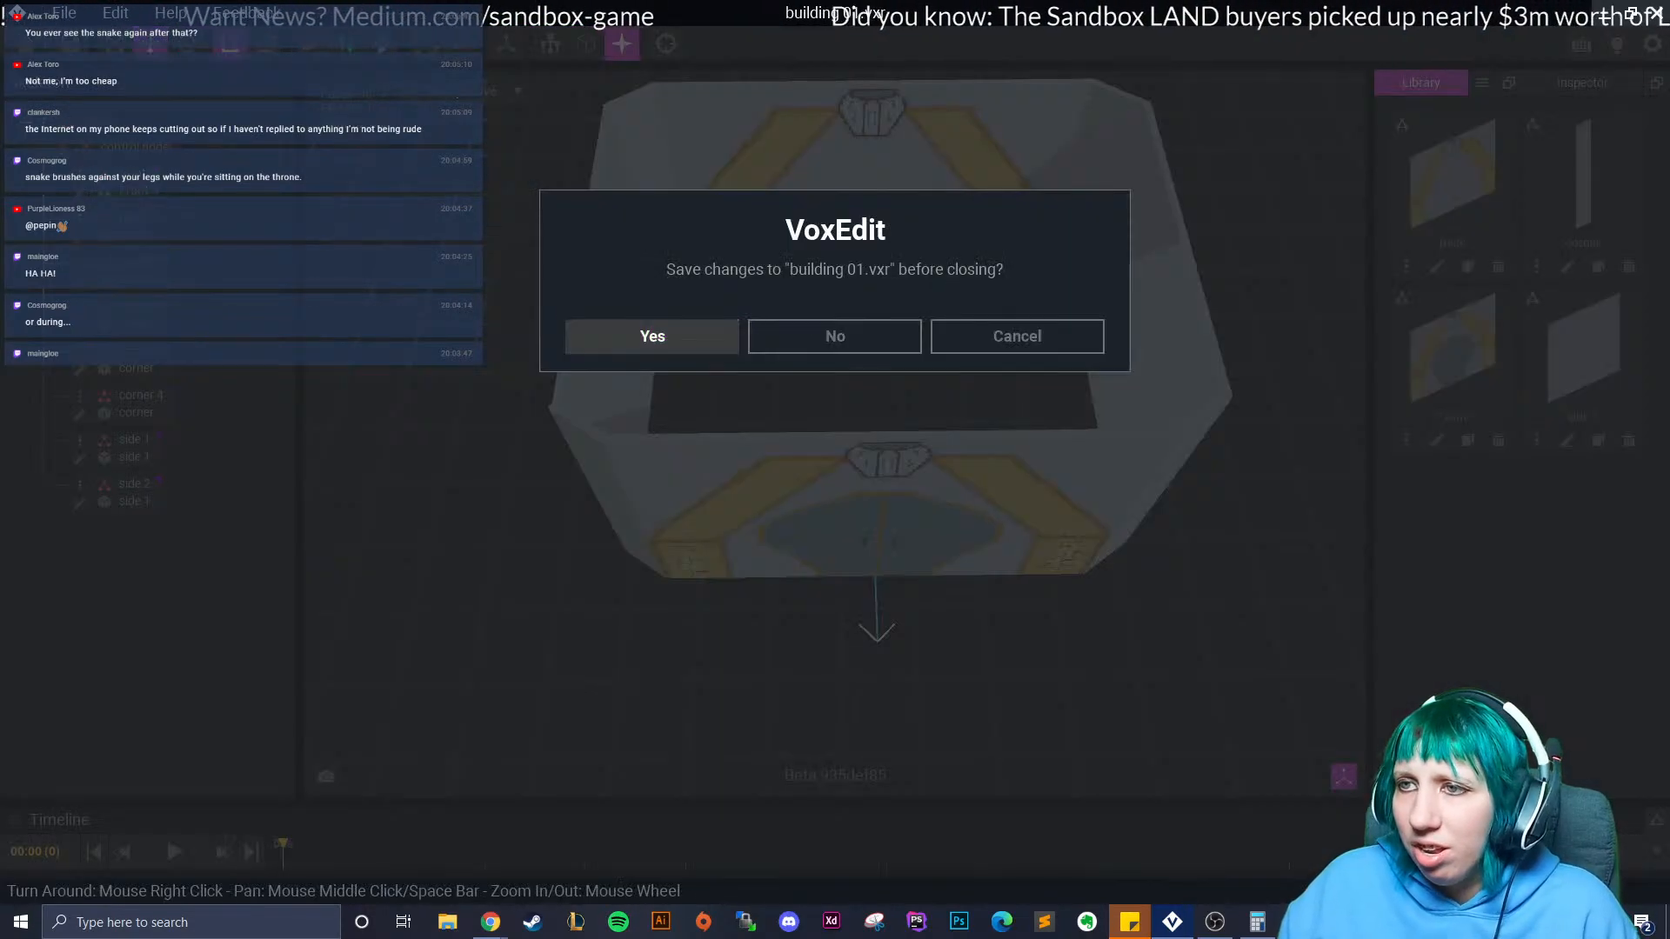
{"action": "left_click", "coordinate": [650, 337]}
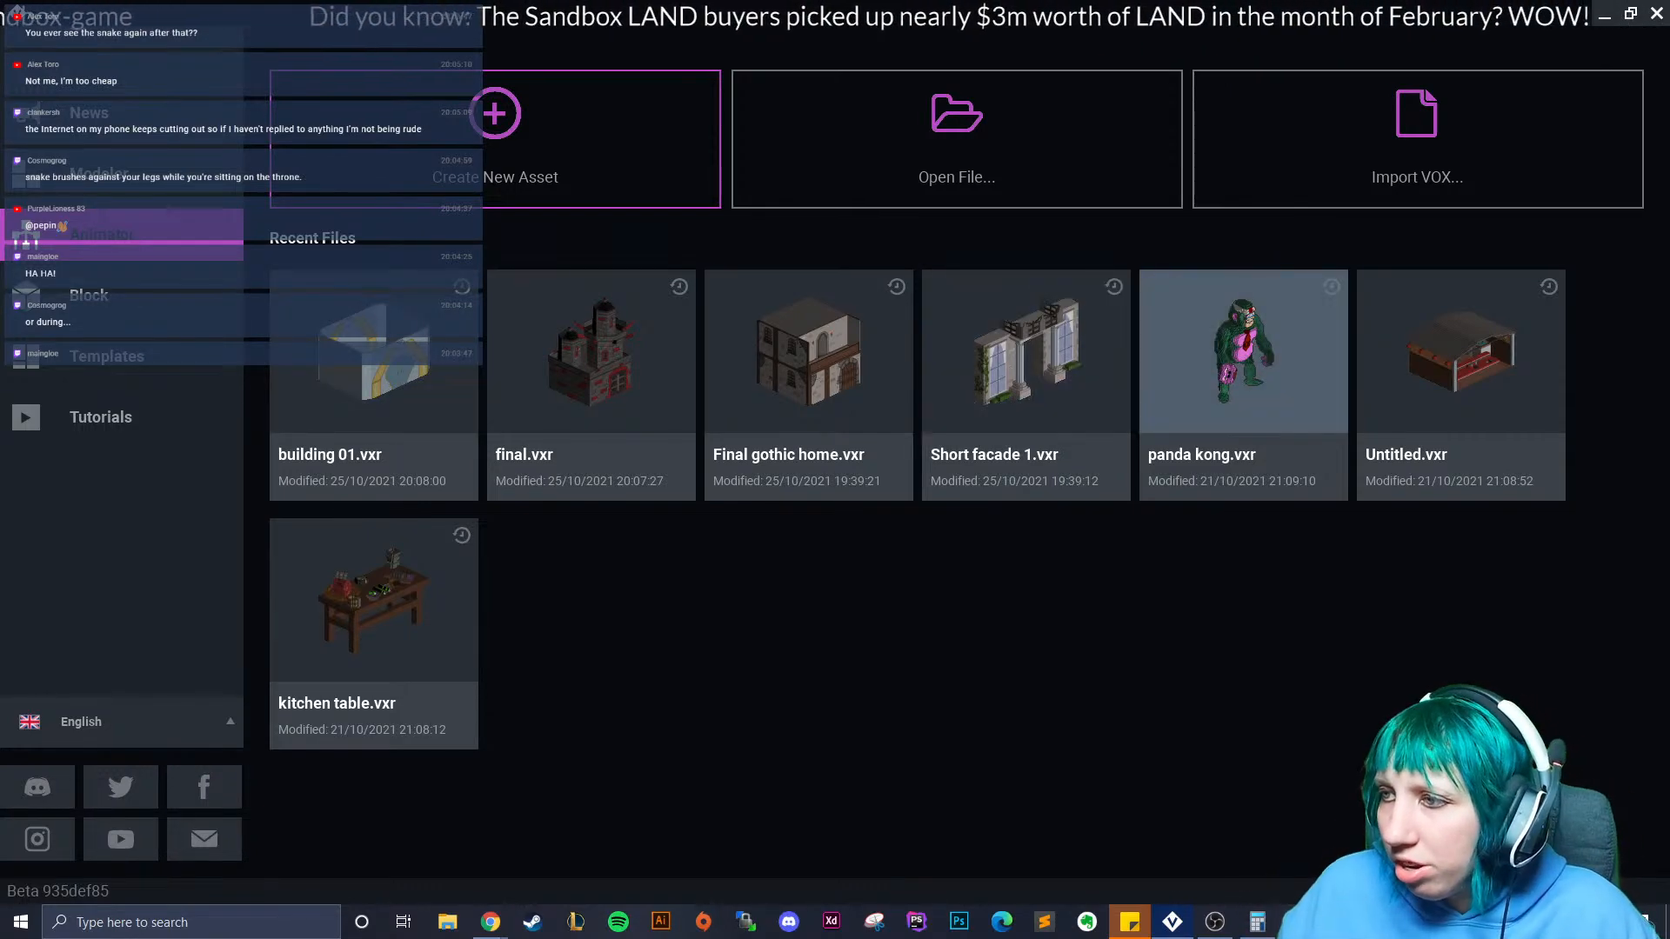
Open panda kong.vxr and play the character's animation.
{"action": "left_click", "coordinate": [1244, 356]}
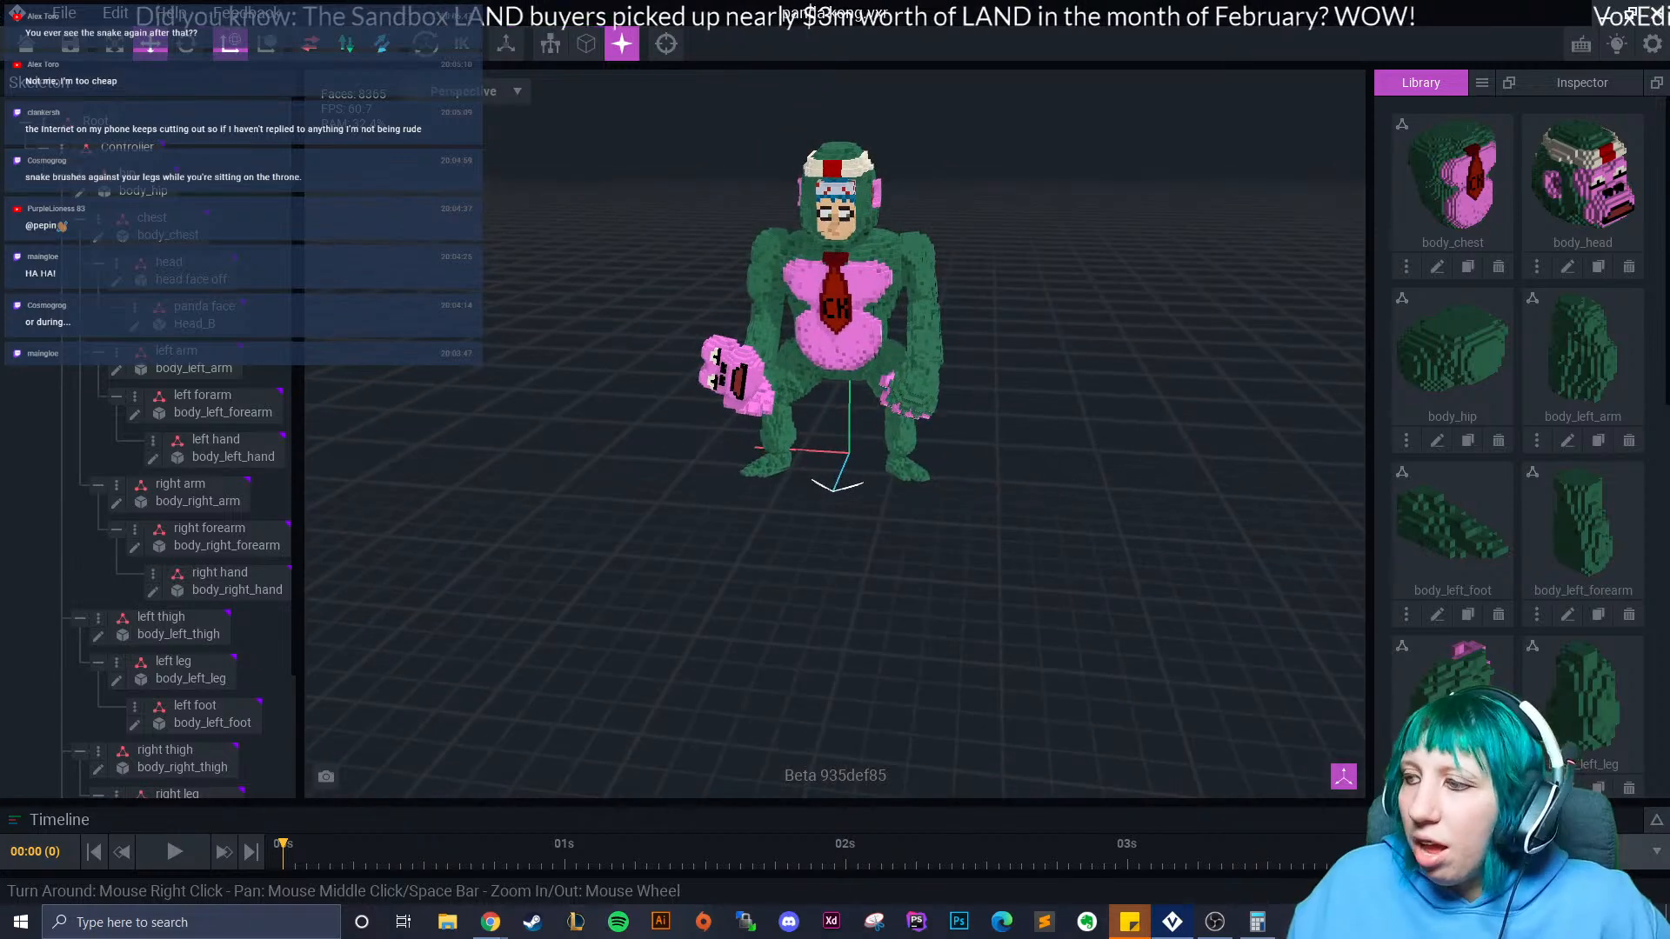
{"action": "left_click", "coordinate": [175, 852]}
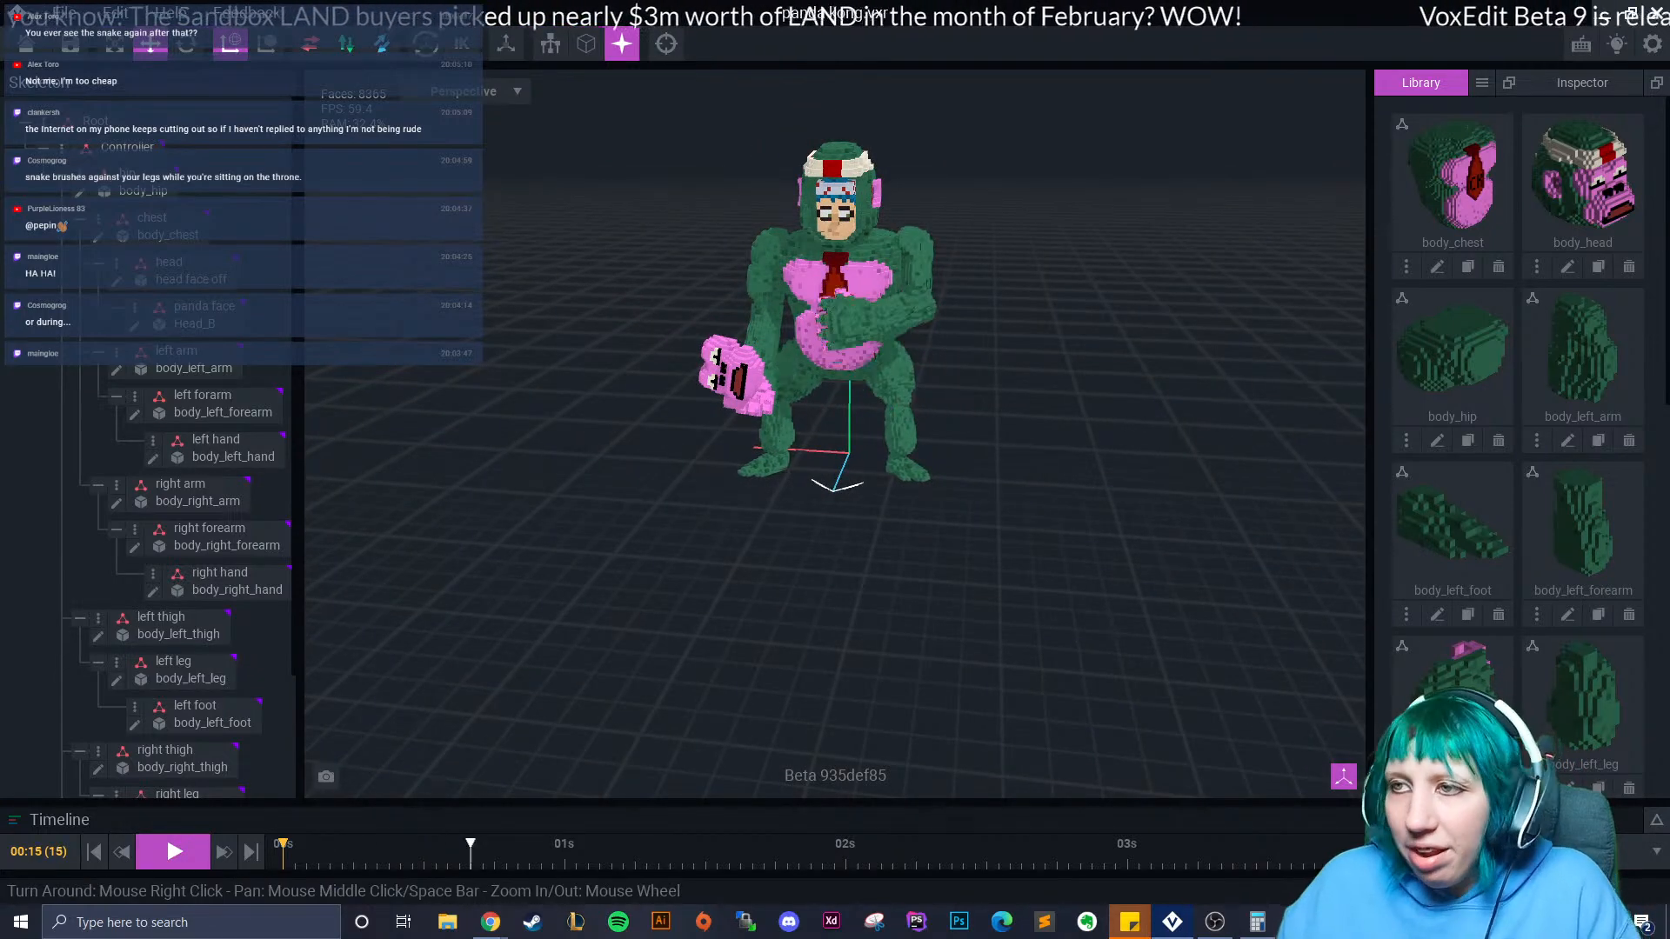